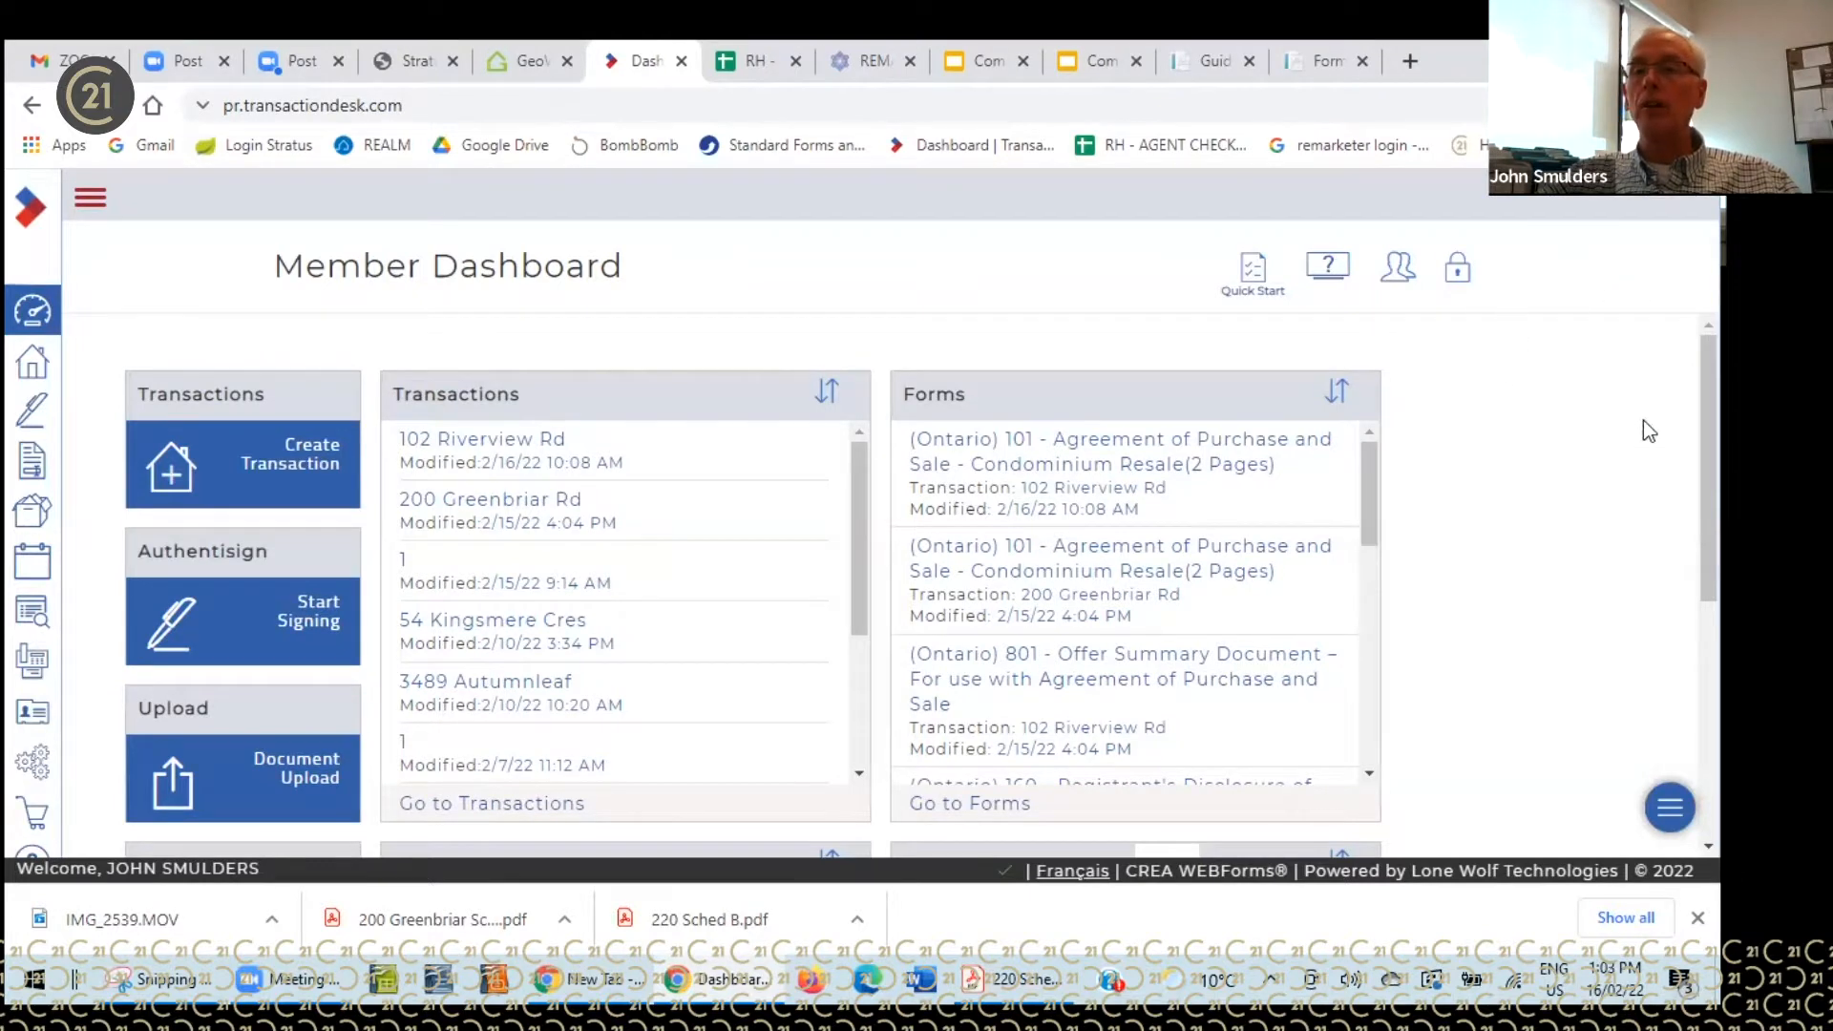
# - Unlock and relock the dashboard layout, then open the Quick Start guide at Getting Started and return
pyautogui.scroll(-4, 1710, 468)
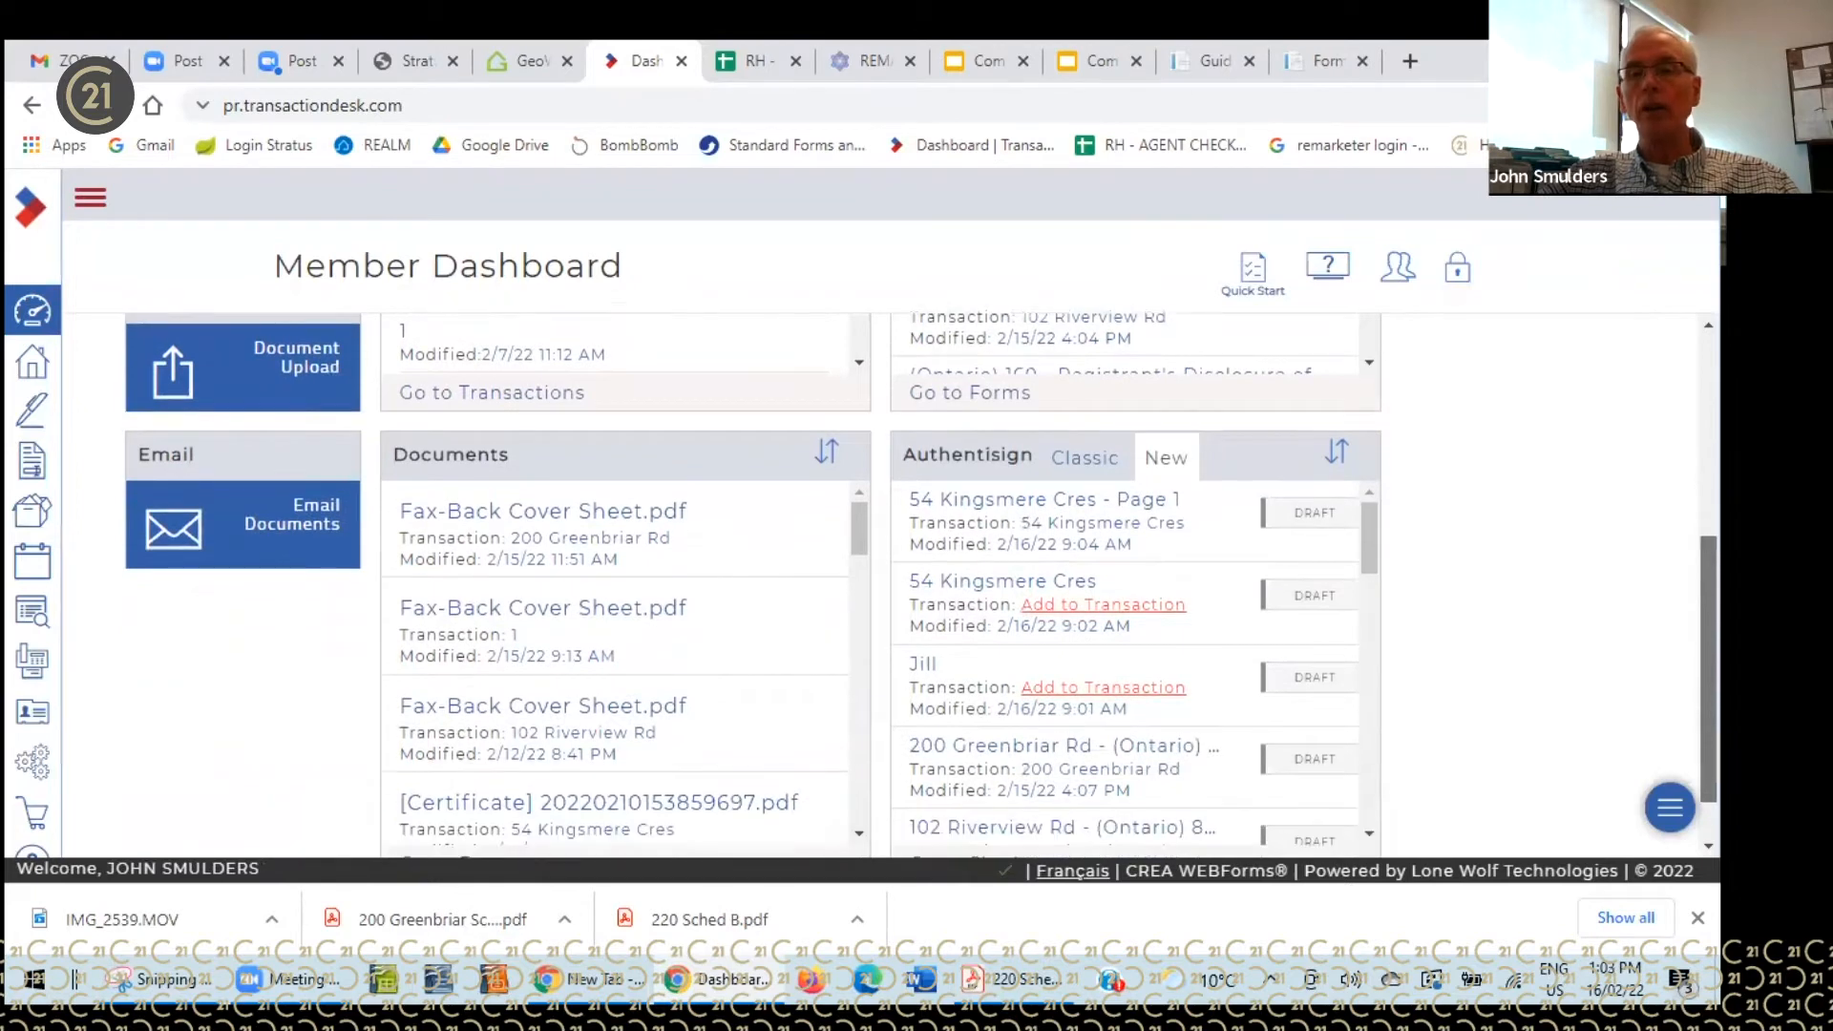
pyautogui.scroll(3, 169, 353)
pyautogui.scroll(1, 169, 719)
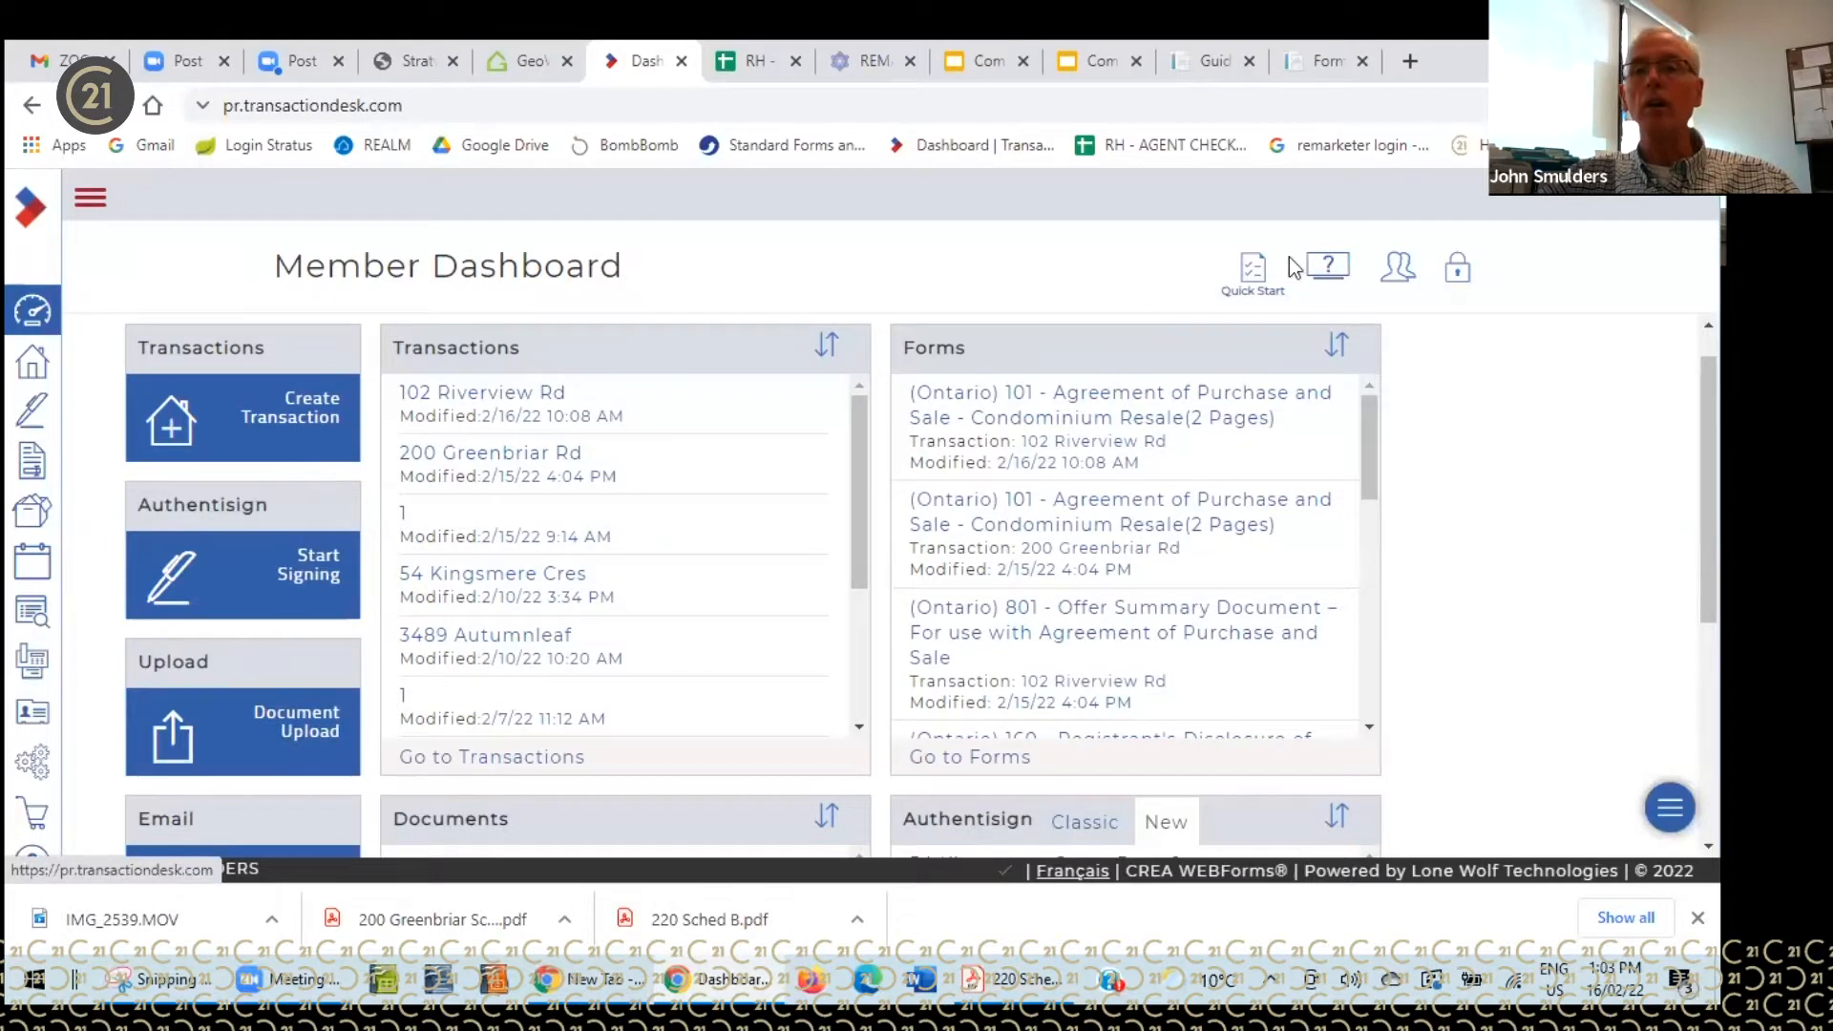
pyautogui.click(1456, 279)
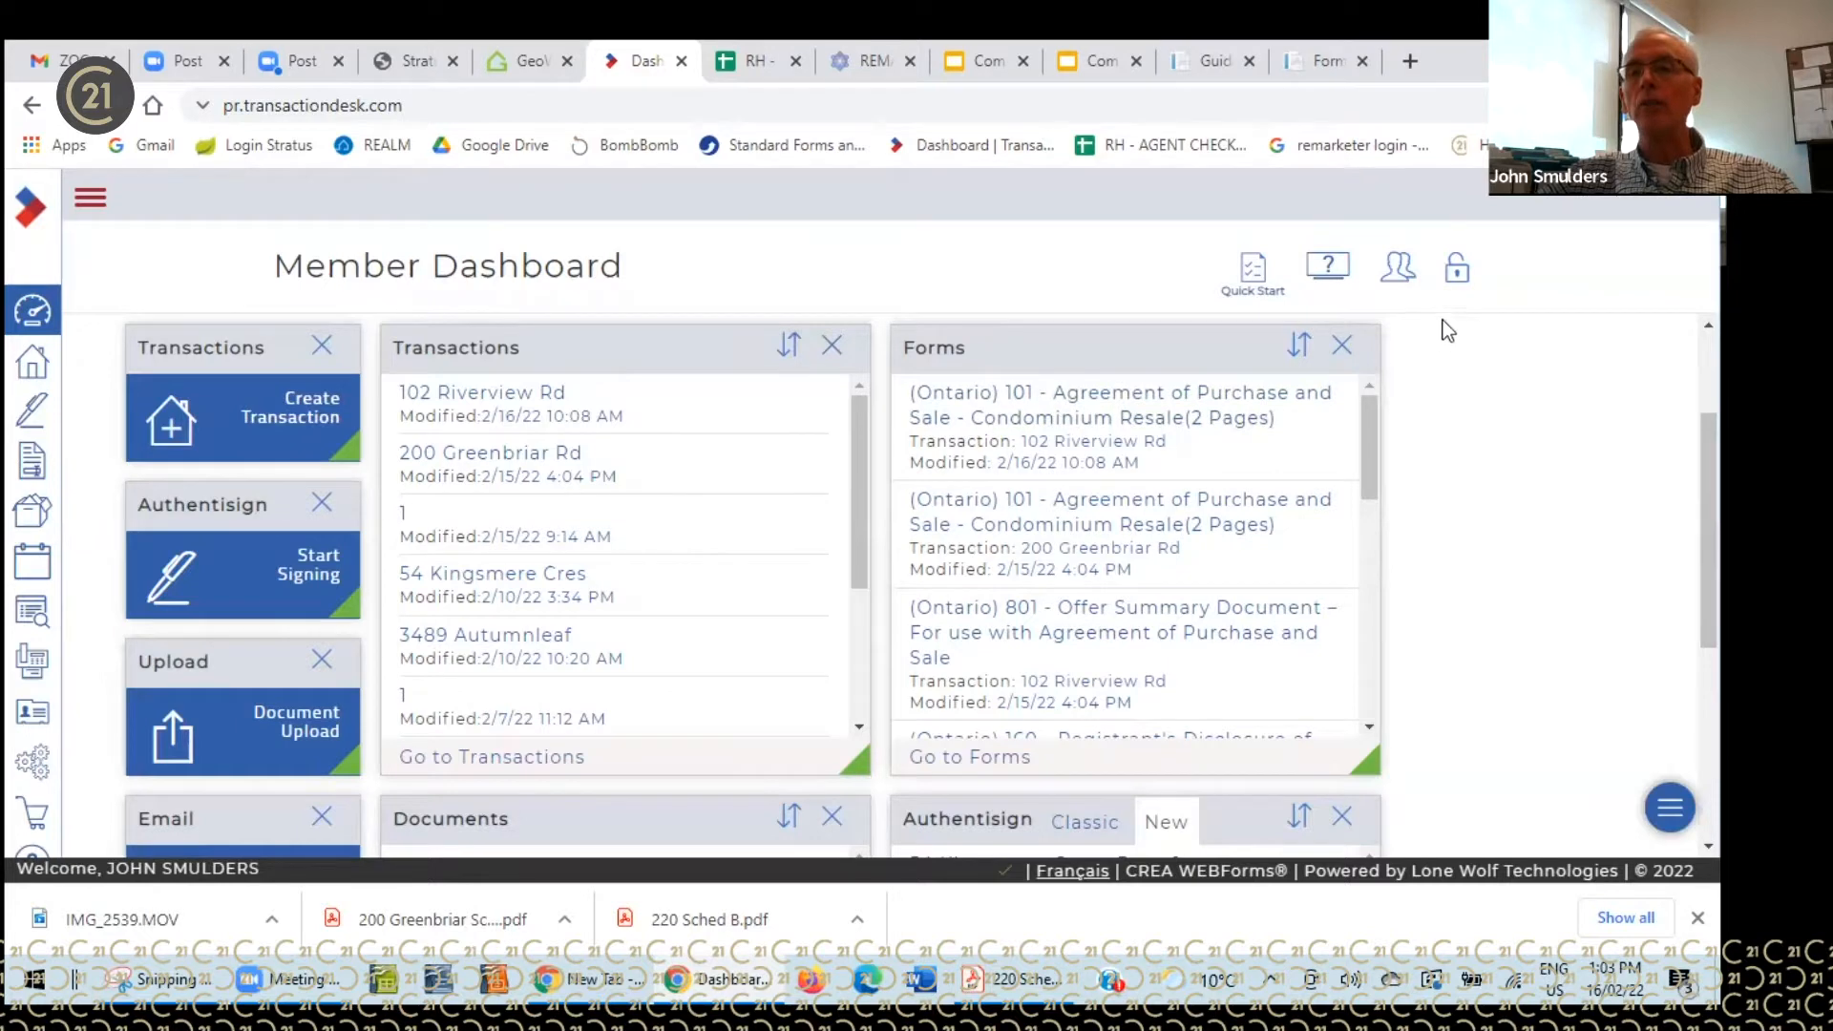
pyautogui.click(1458, 279)
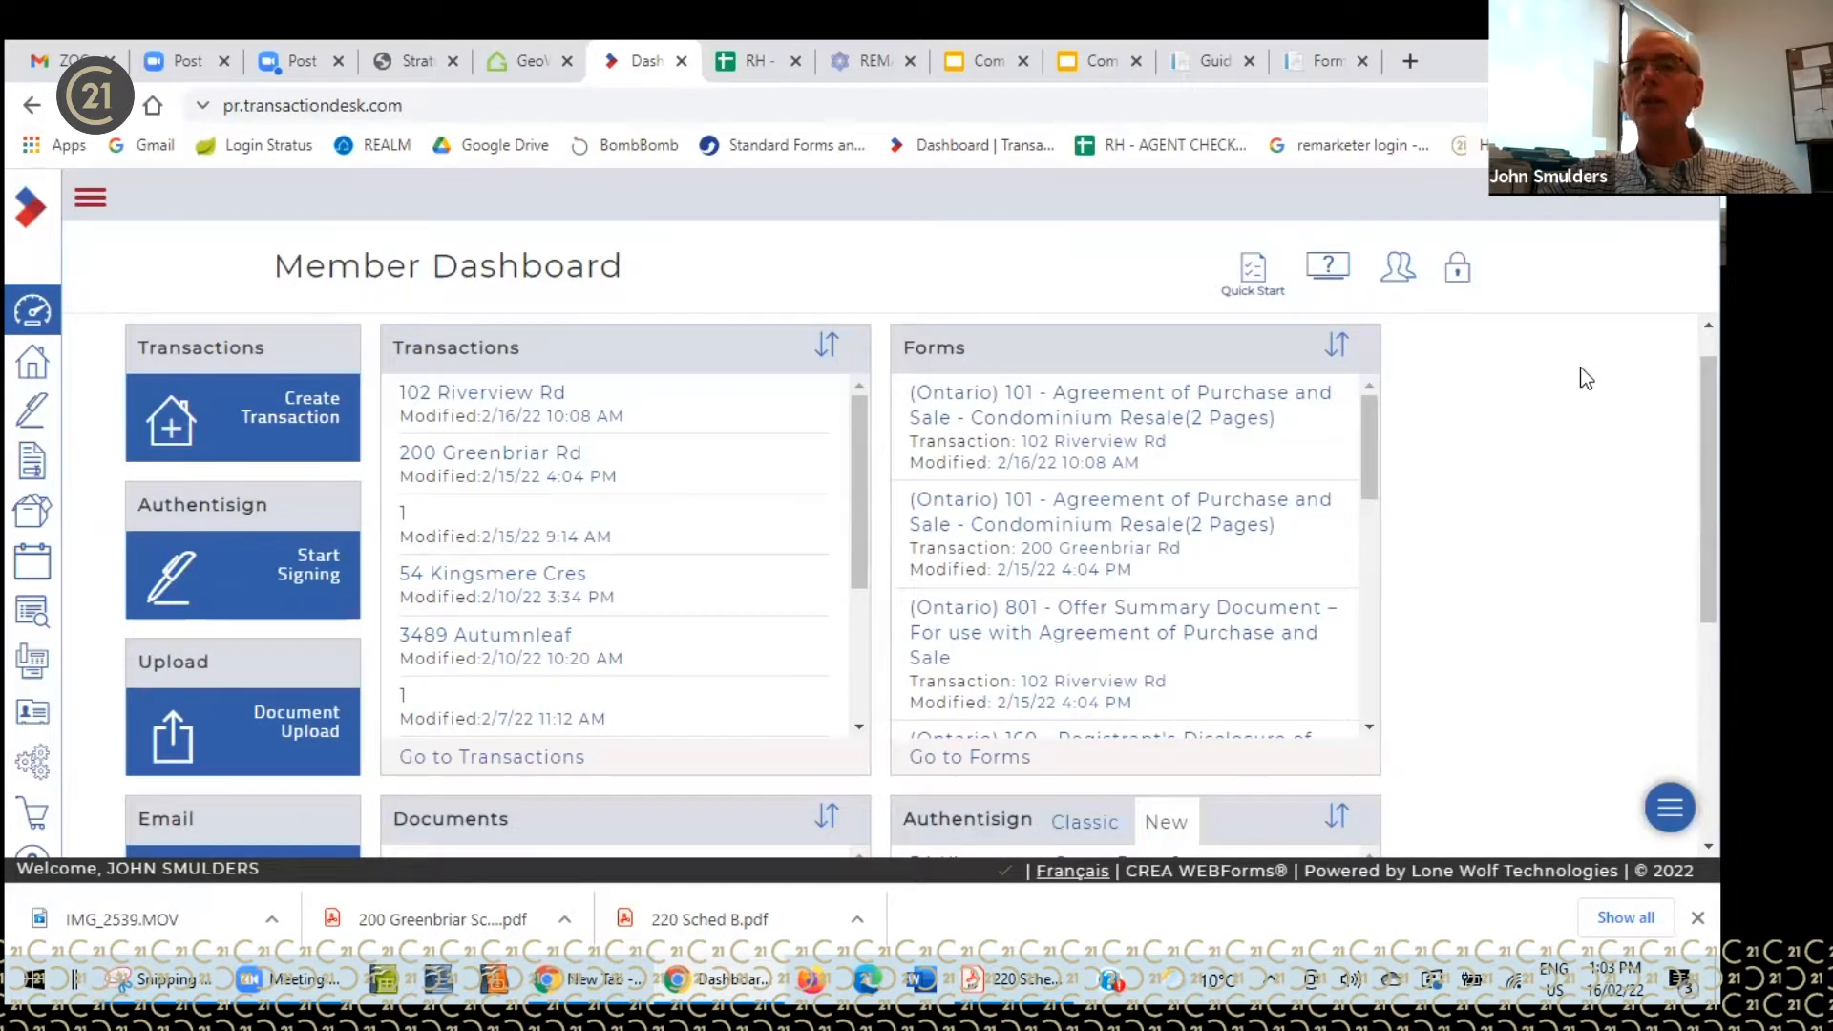
pyautogui.click(1252, 276)
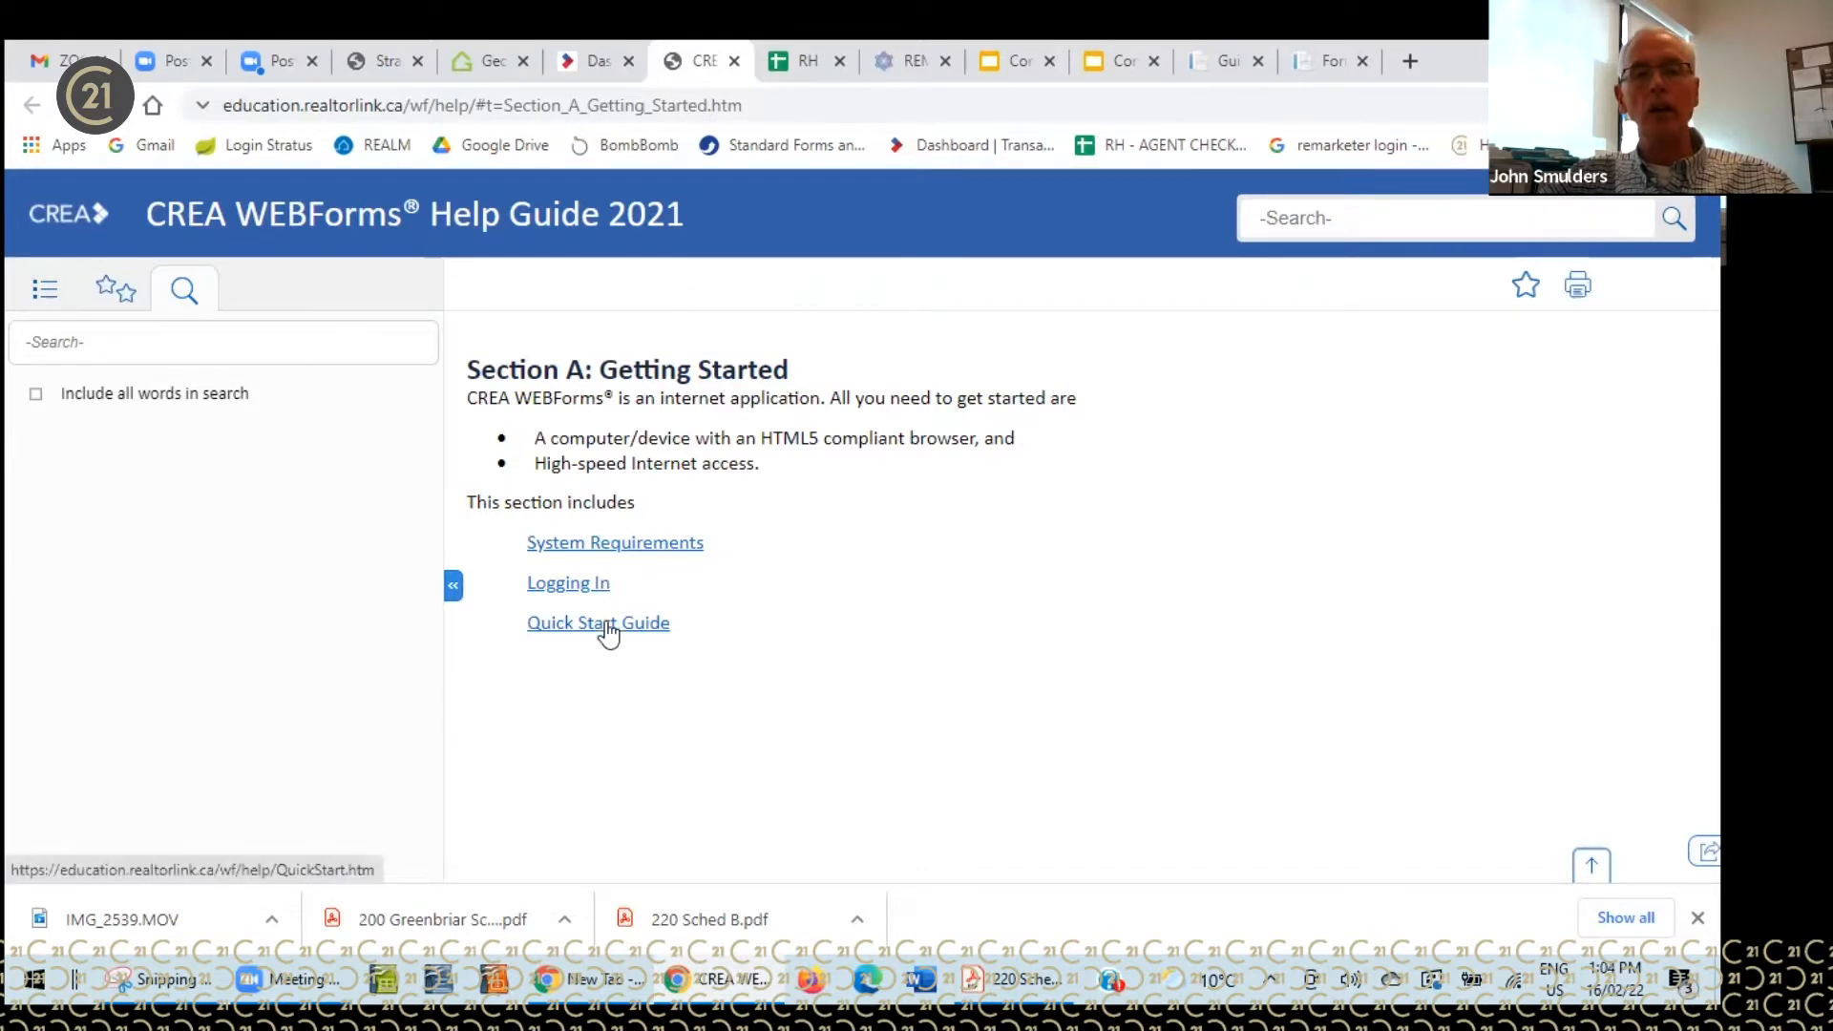
pyautogui.click(560, 85)
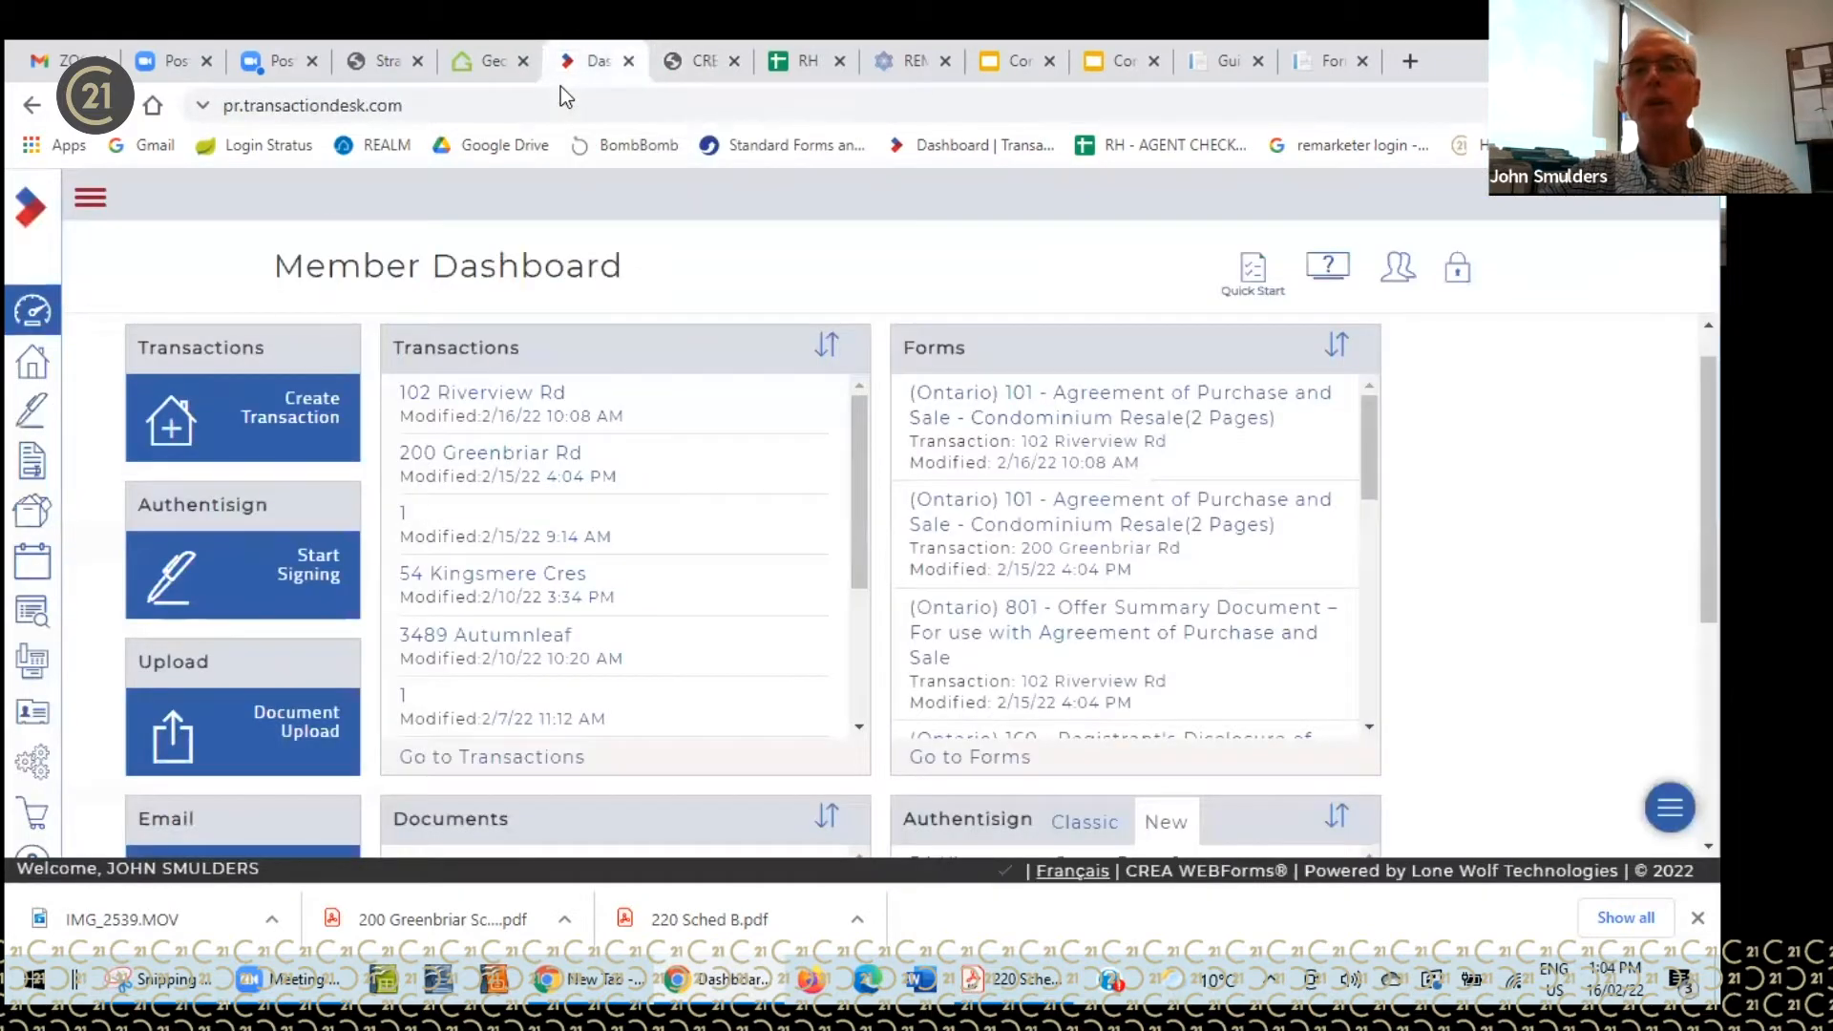
# - Open the 'How do I...?' tutorial videos appendix and scroll through the video links by topic
pyautogui.click(1328, 271)
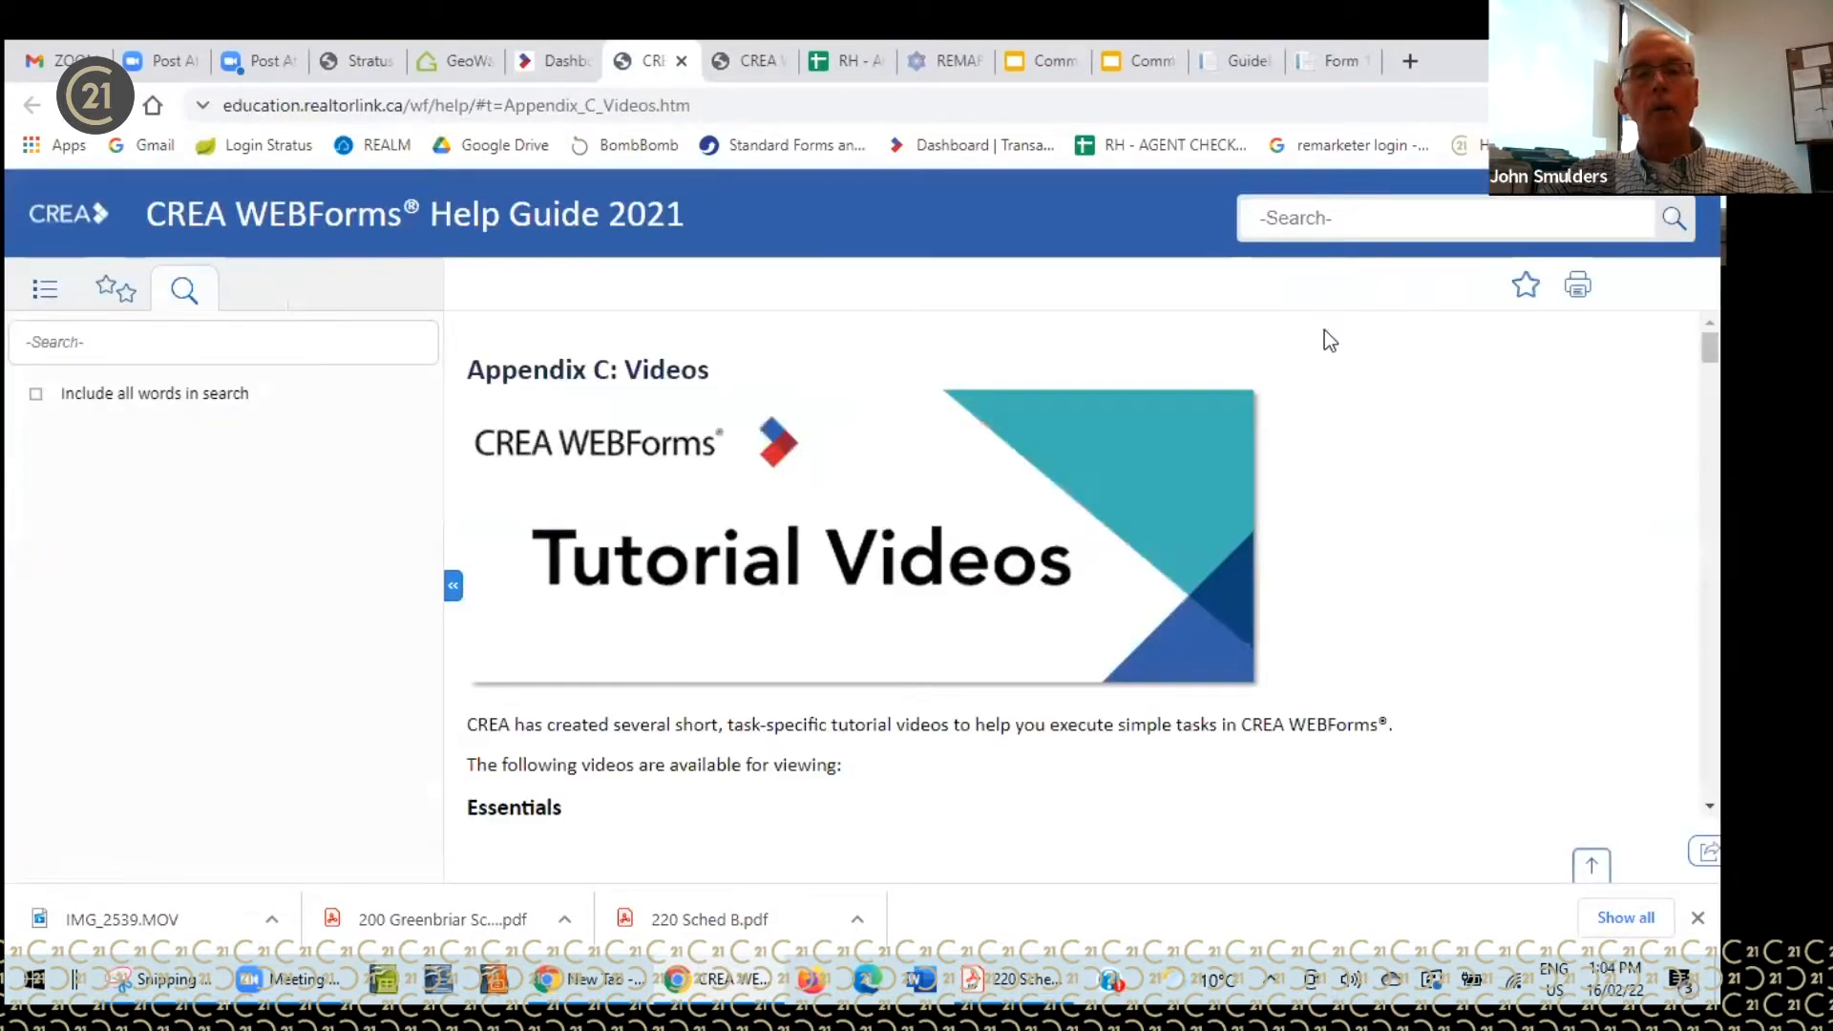
pyautogui.scroll(-3, 1447, 445)
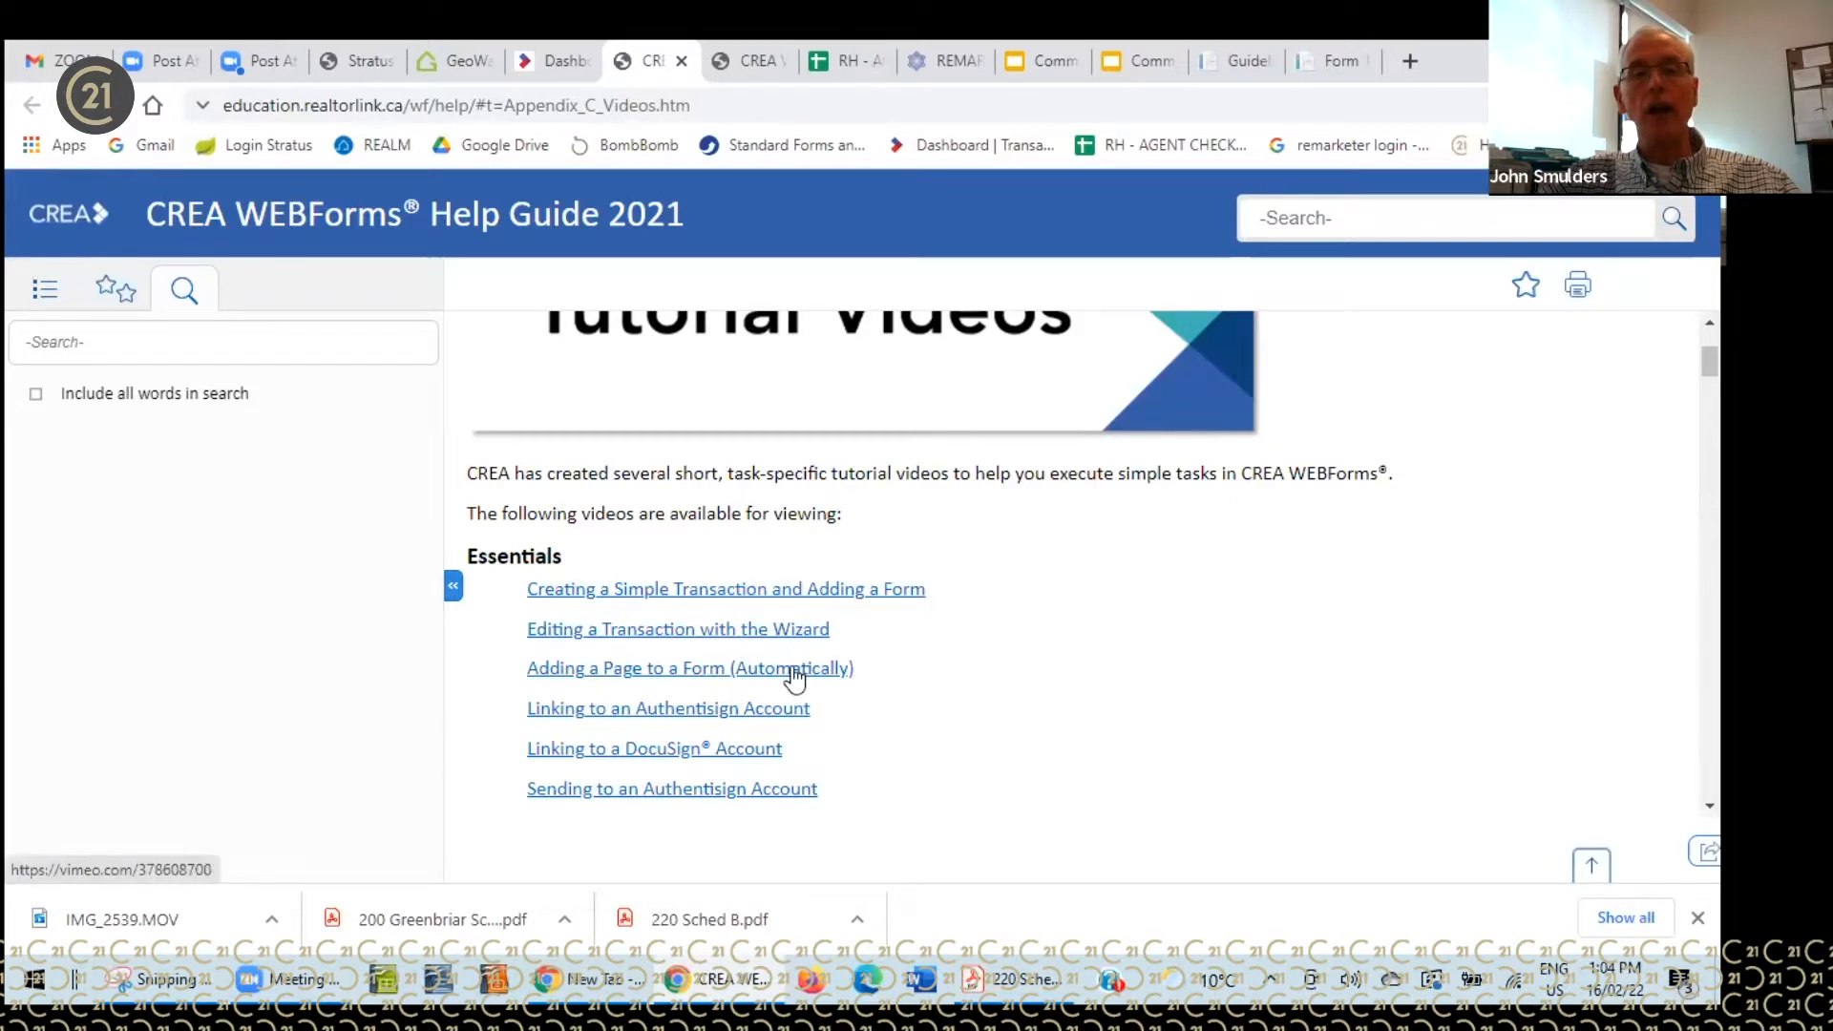
pyautogui.scroll(-3, 1029, 689)
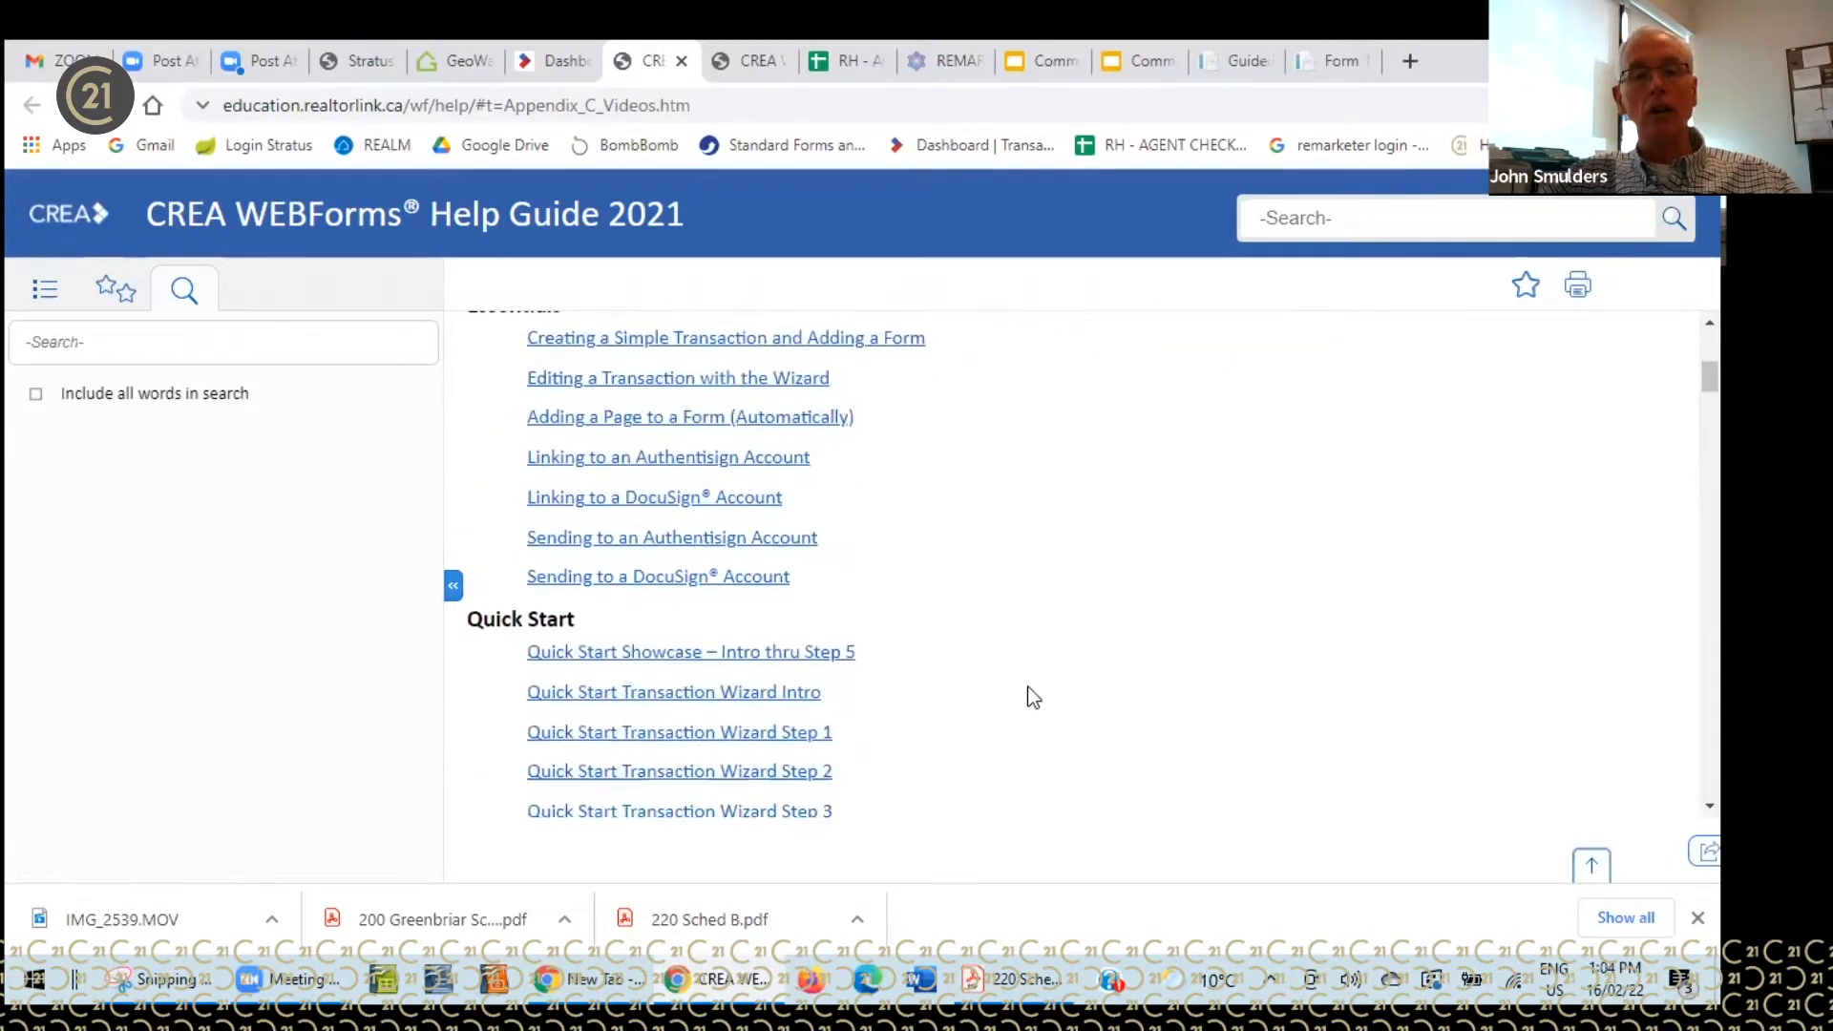
pyautogui.scroll(-9, 1033, 674)
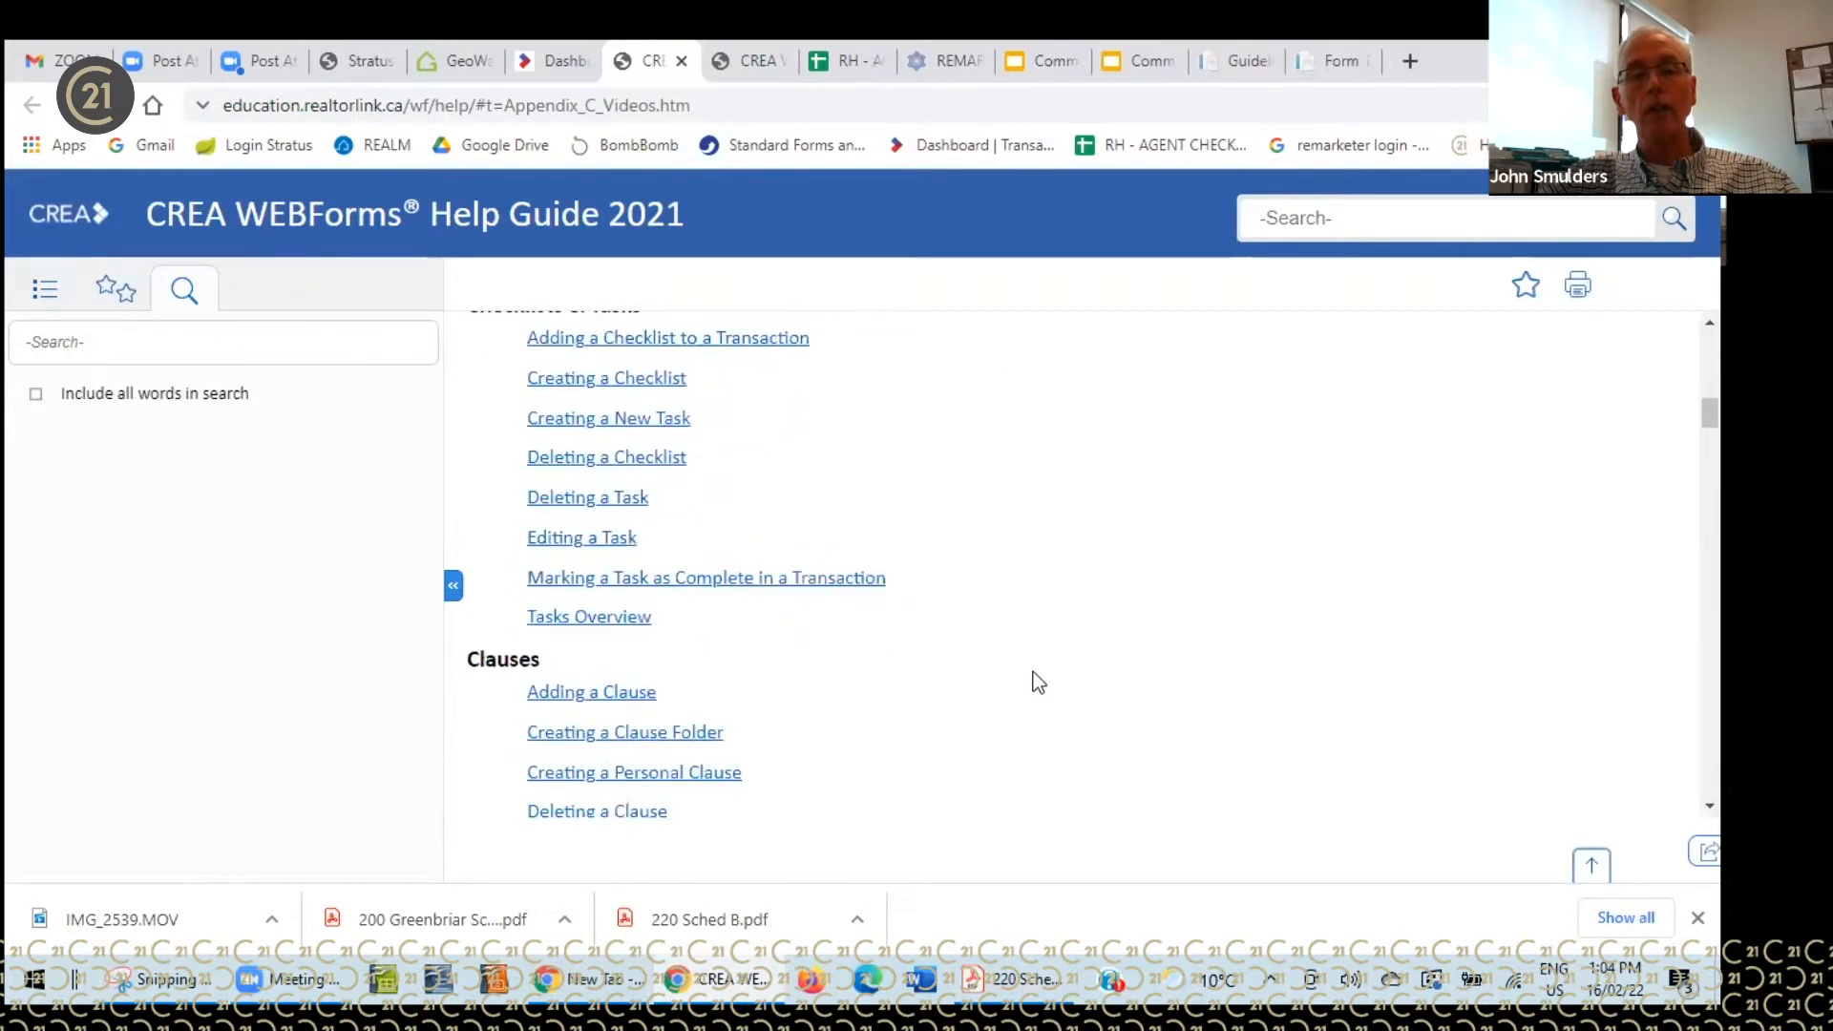
pyautogui.scroll(-7, 1033, 669)
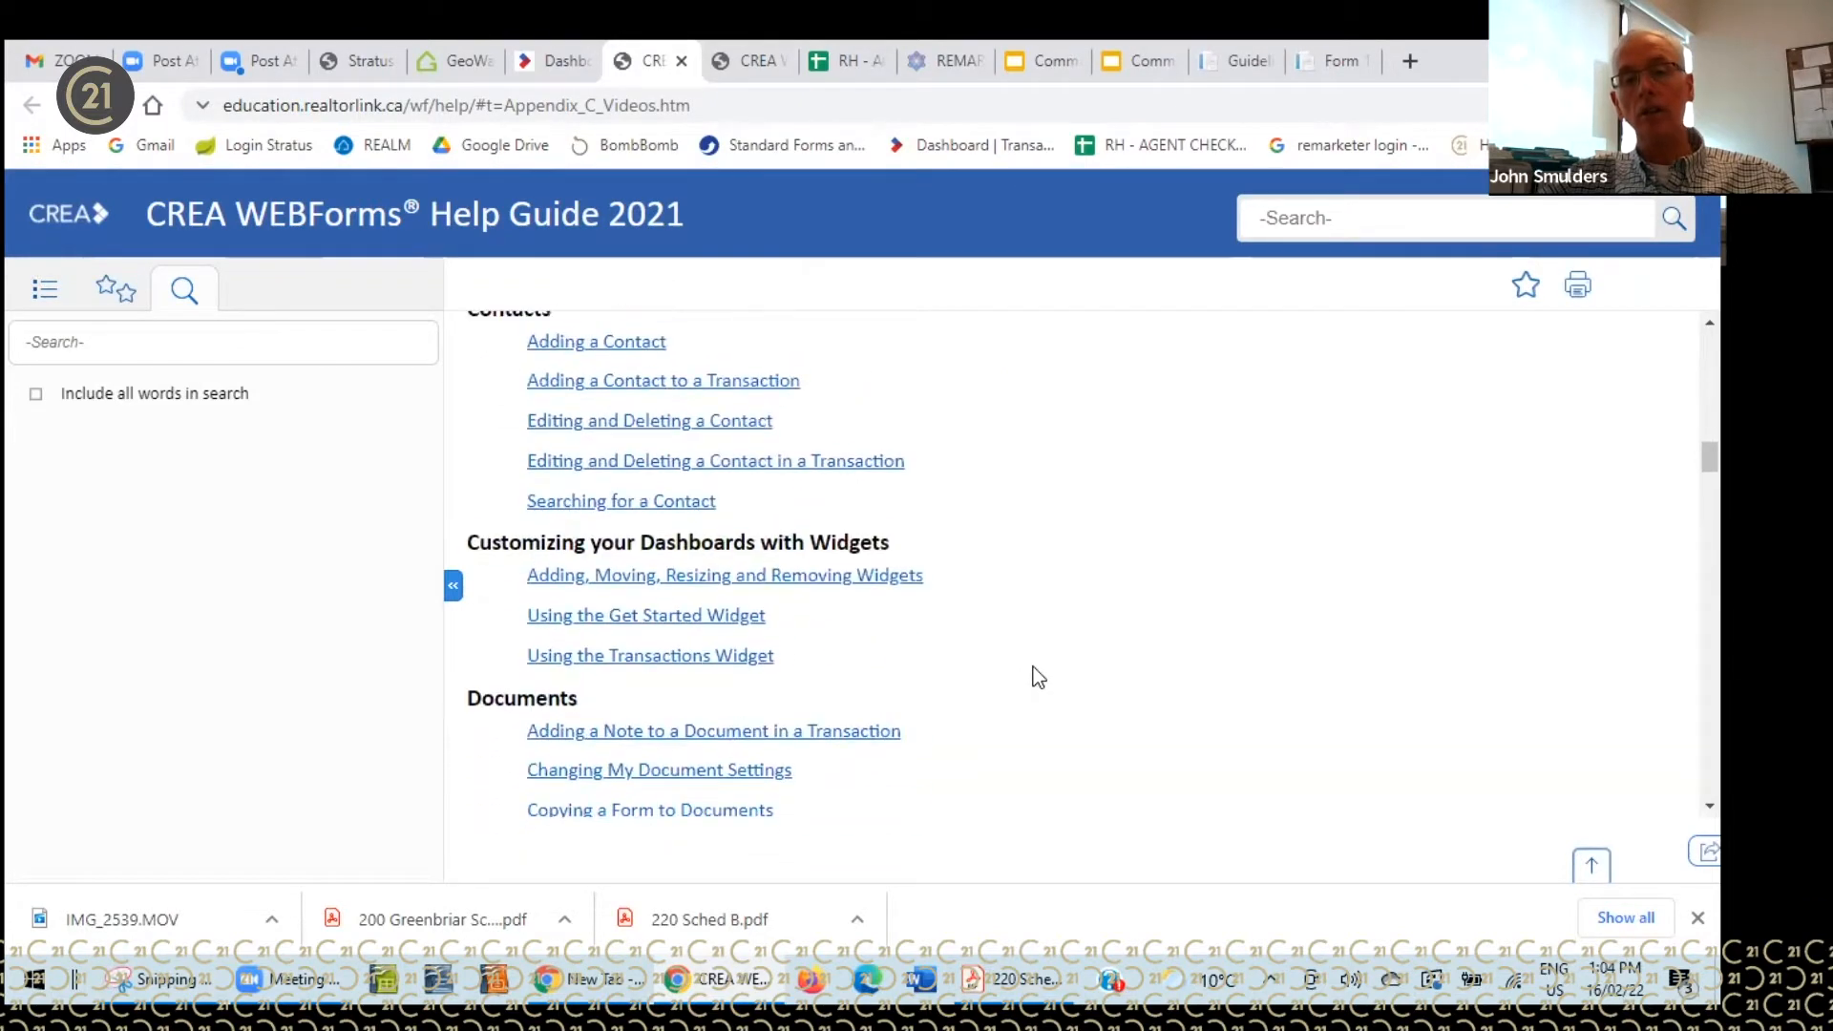
pyautogui.scroll(-3, 1035, 675)
pyautogui.scroll(9, 1035, 675)
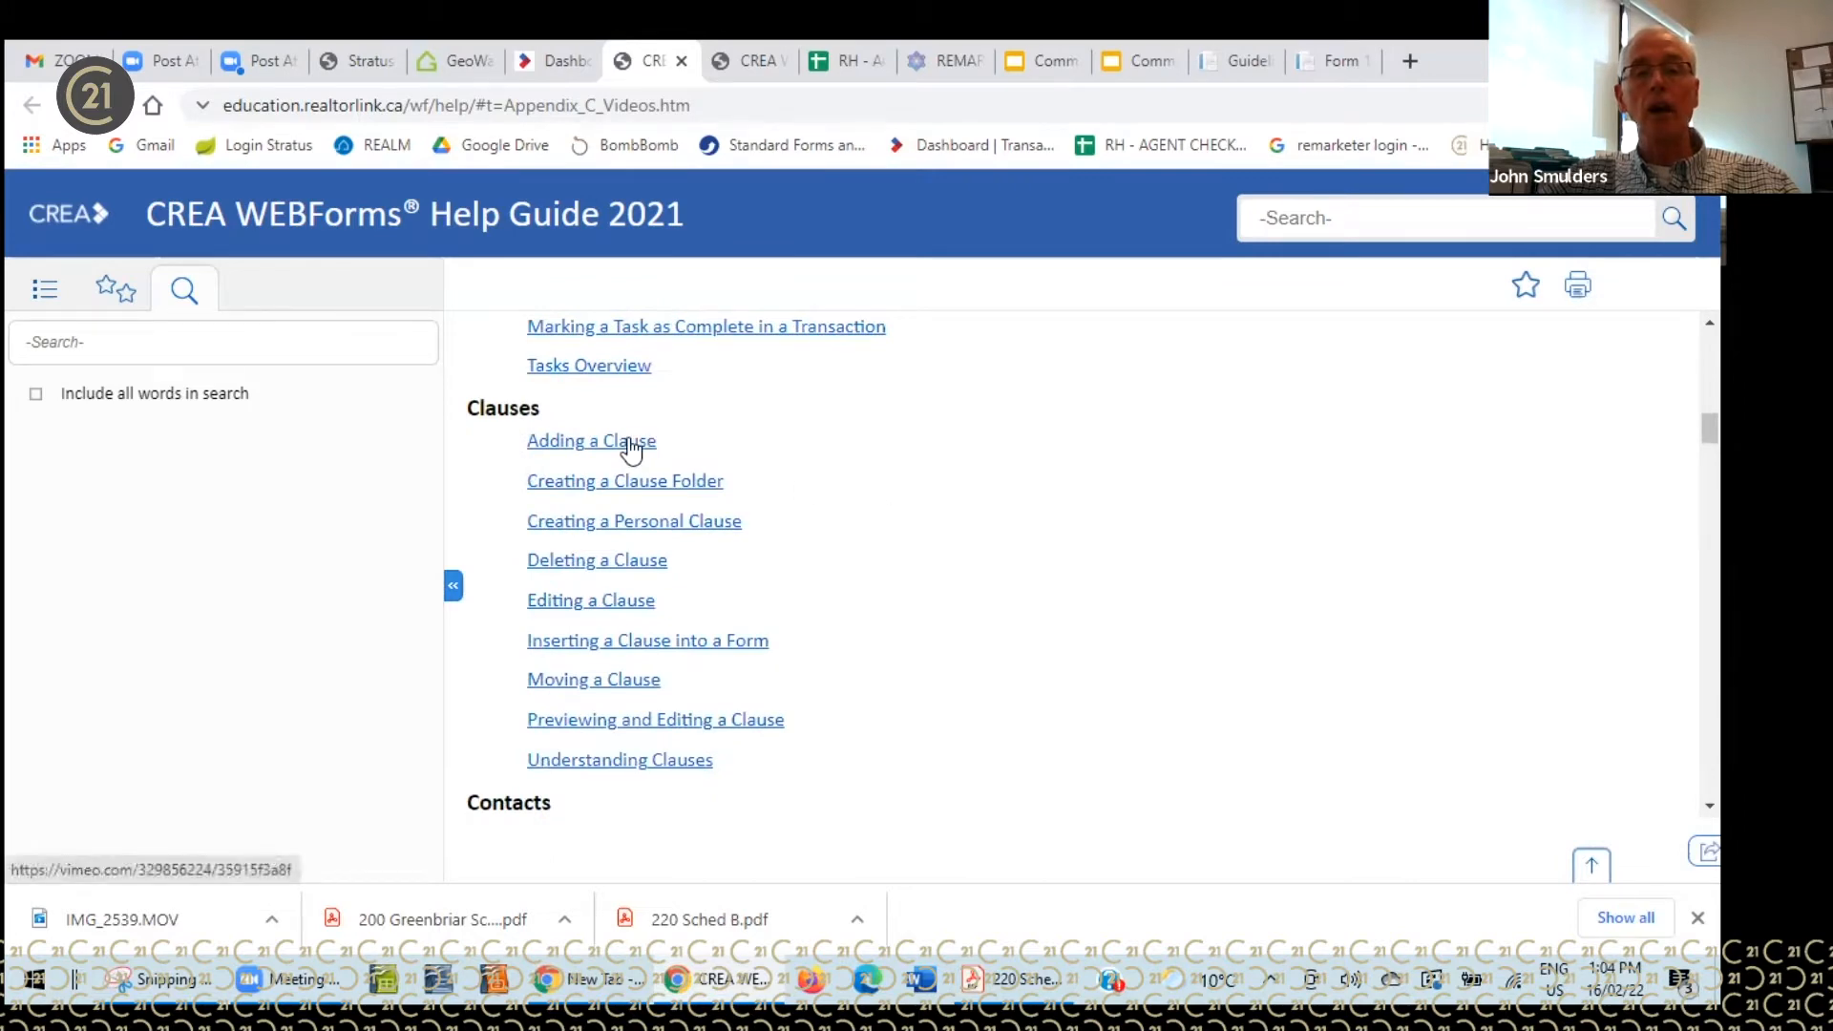
pyautogui.scroll(-3, 1028, 582)
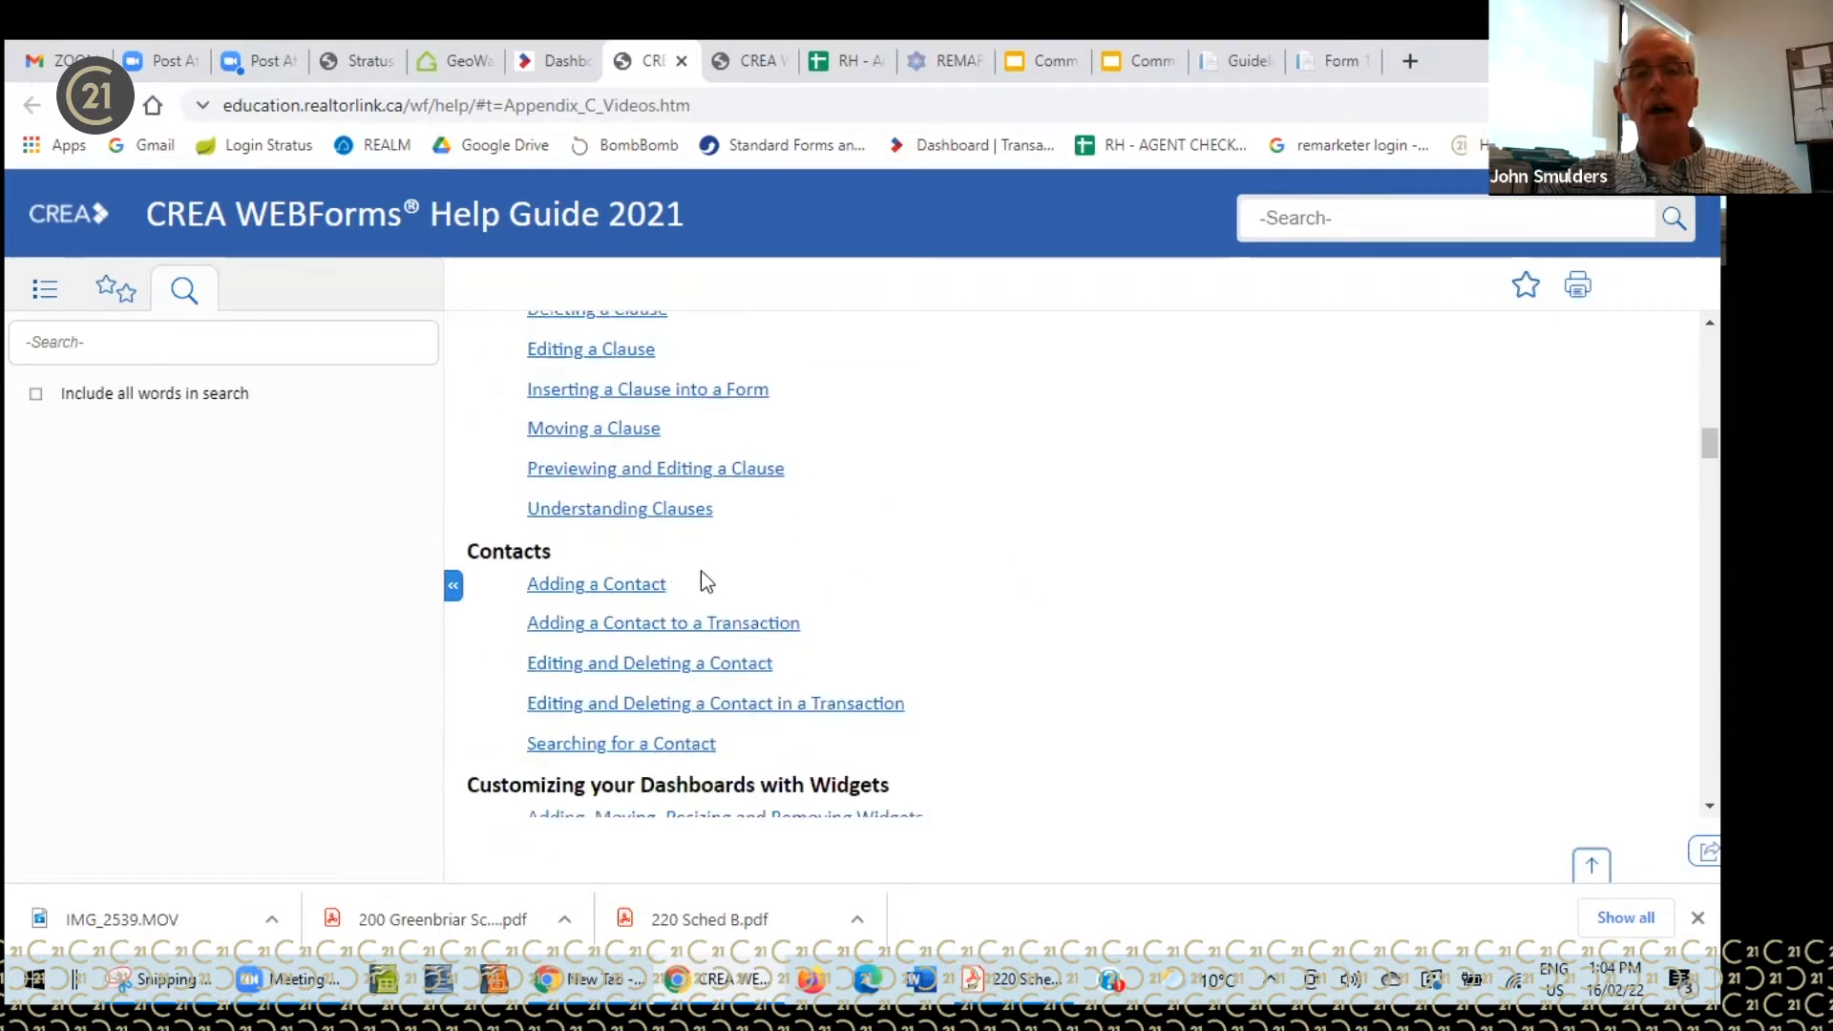
pyautogui.scroll(-3, 1264, 636)
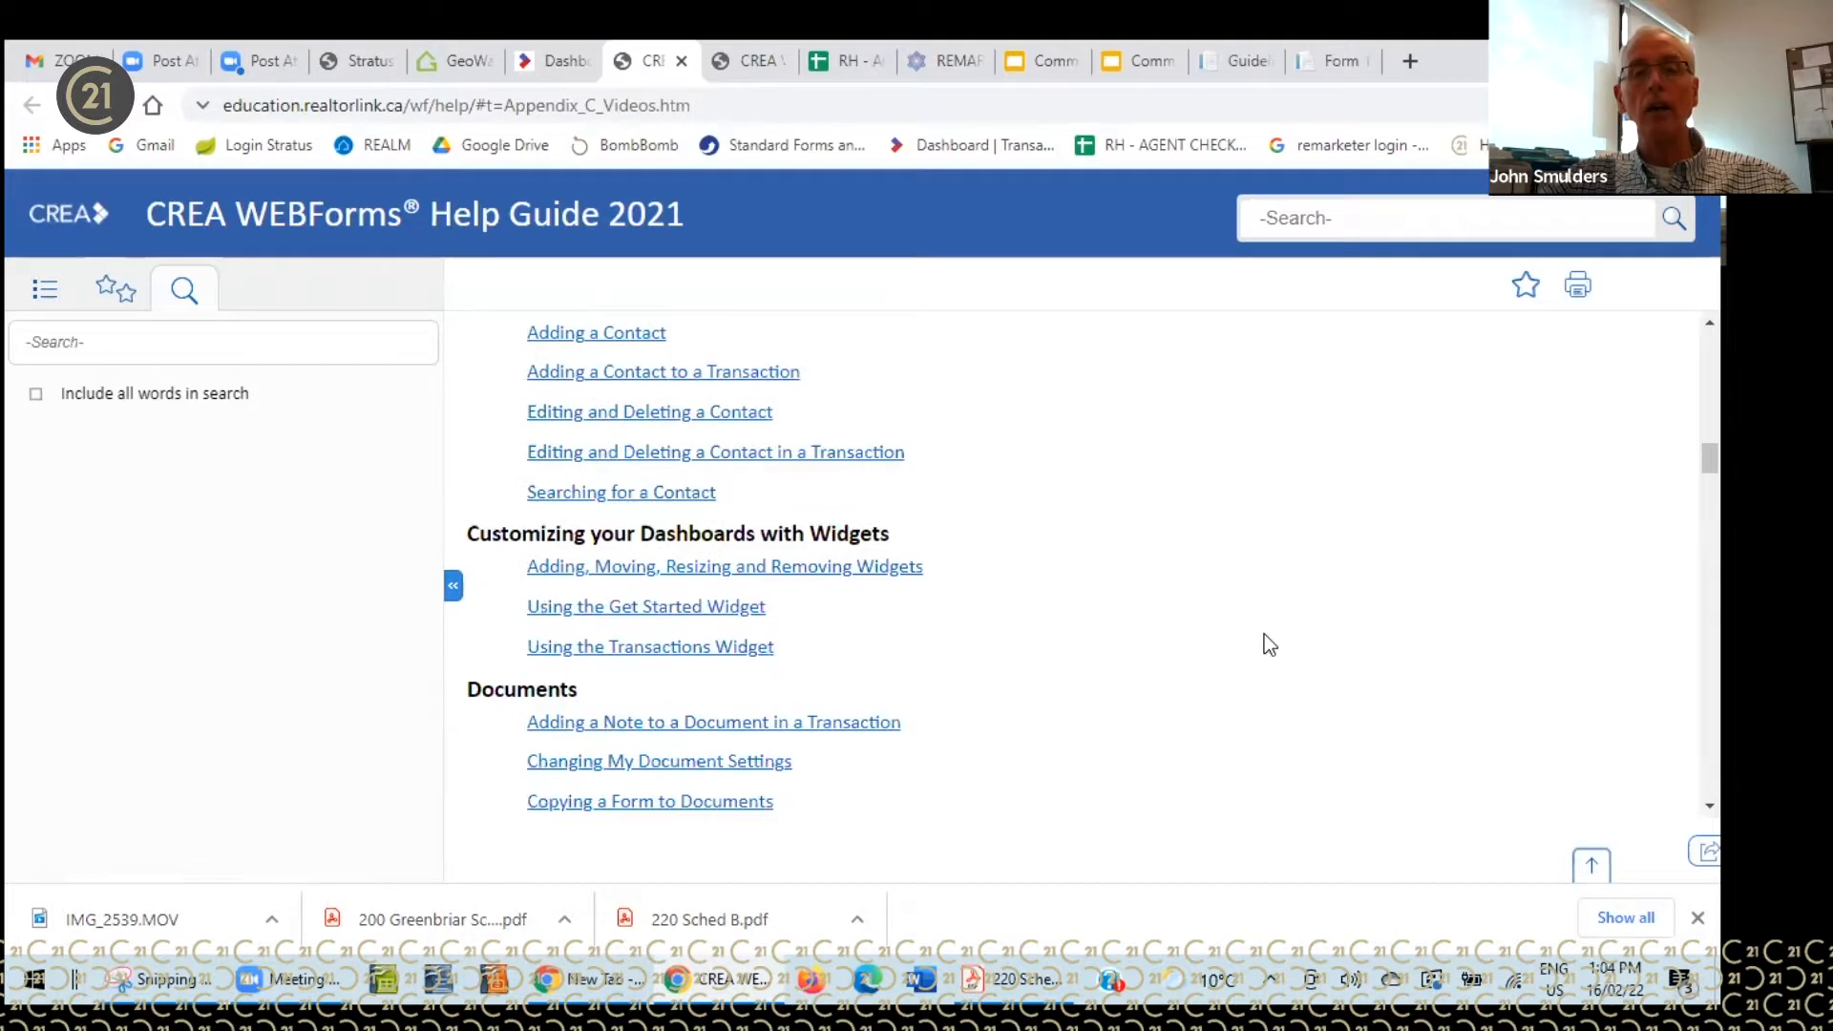
pyautogui.scroll(-3, 1264, 636)
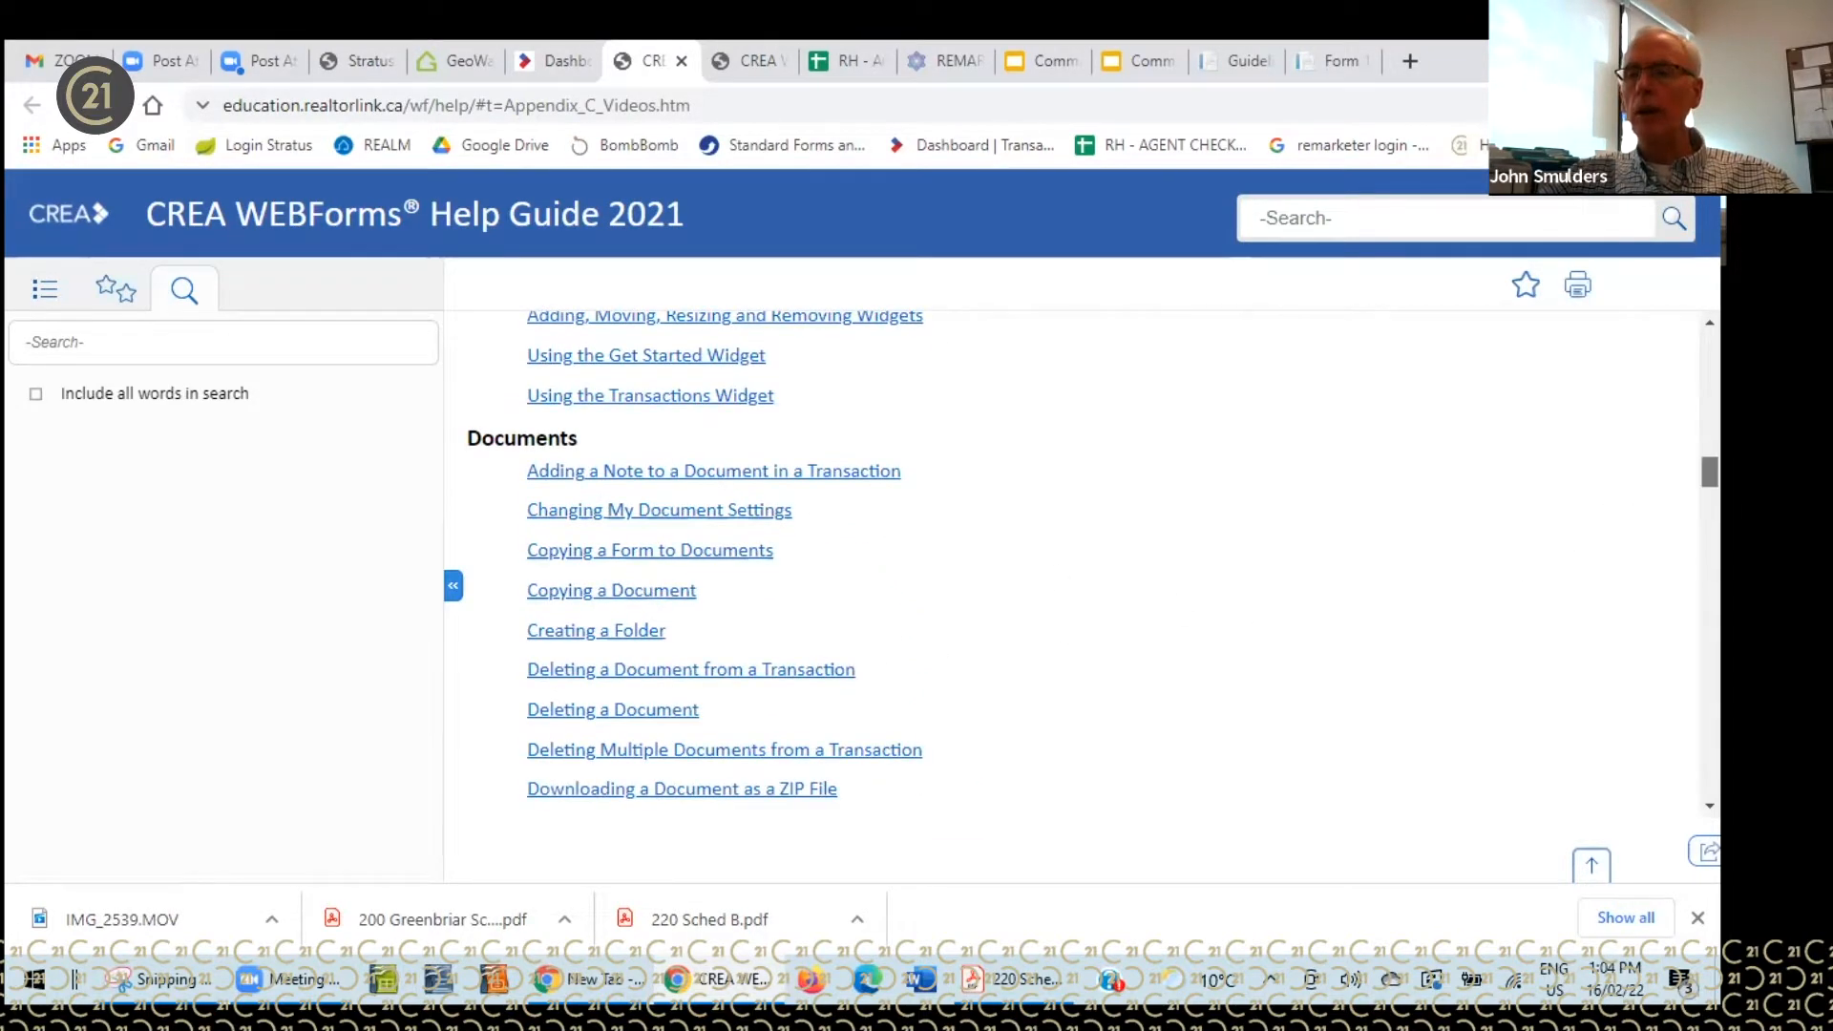
pyautogui.scroll(-15, 1079, 563)
pyautogui.scroll(-12, 1079, 563)
pyautogui.scroll(-12, 1079, 563)
pyautogui.scroll(-15, 1079, 563)
pyautogui.scroll(-12, 1079, 564)
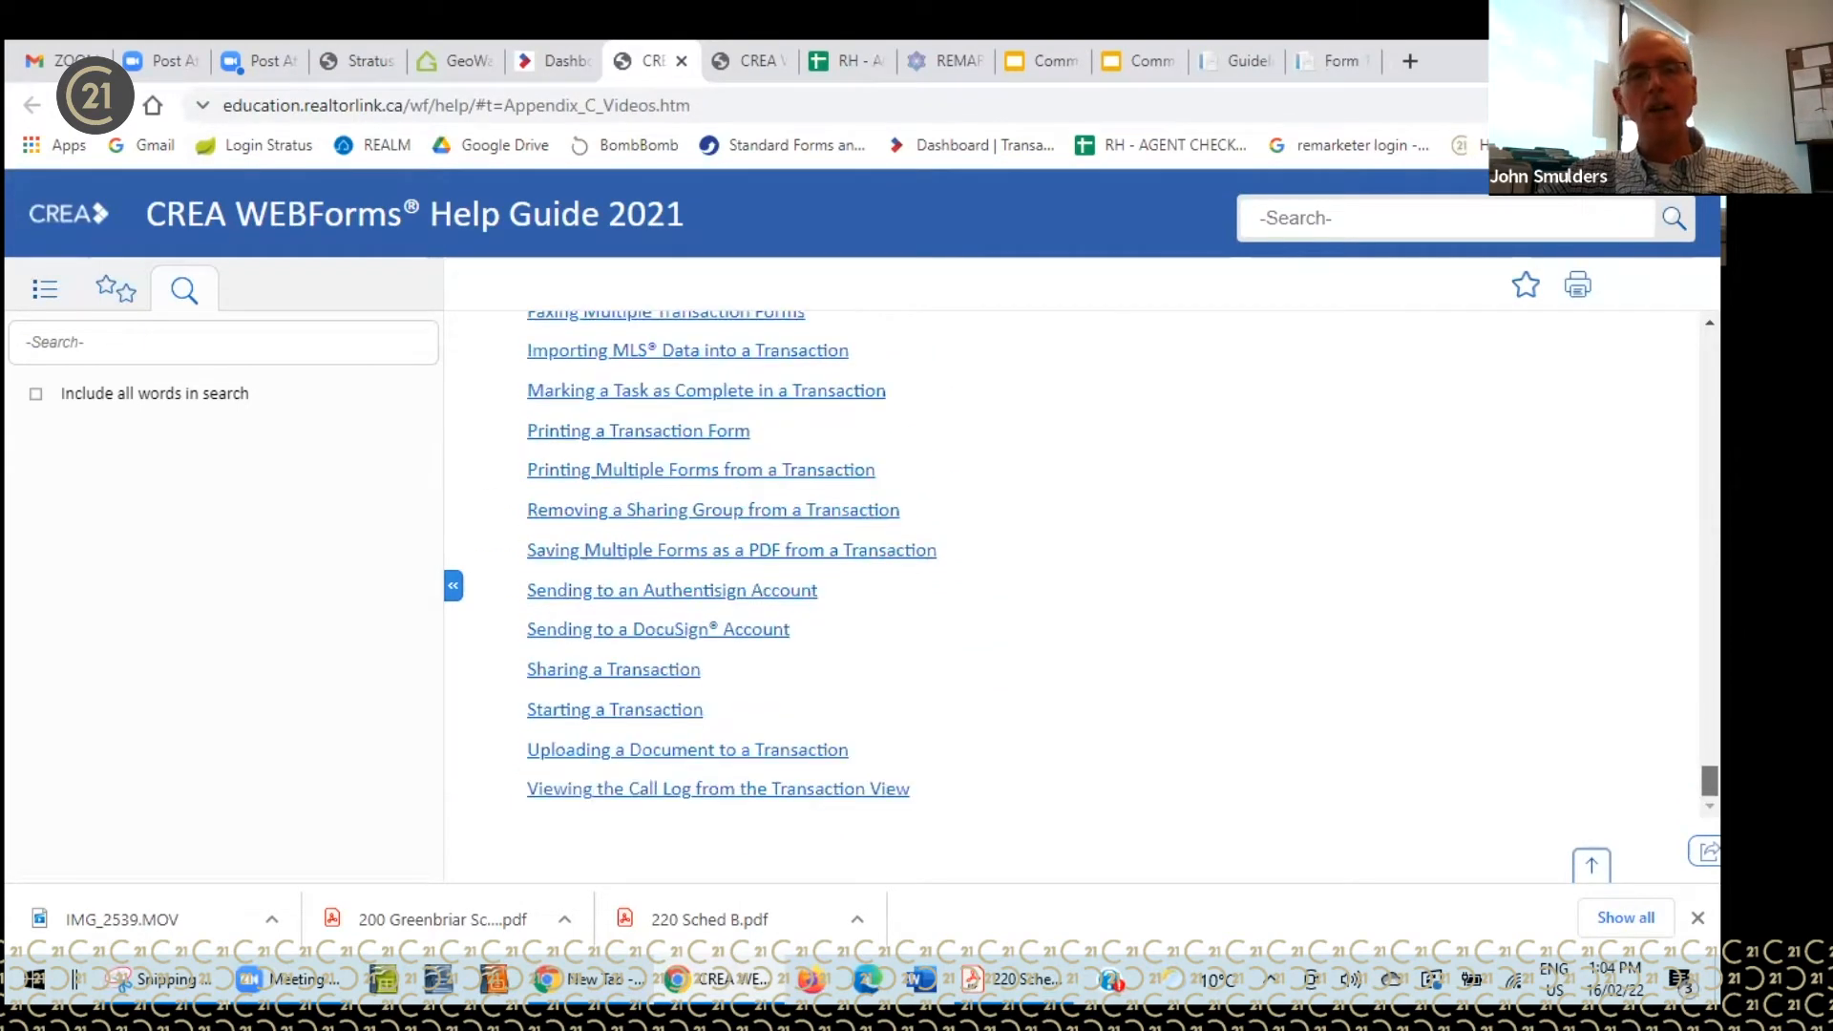
pyautogui.scroll(20, 1079, 563)
pyautogui.scroll(20, 1079, 563)
pyautogui.scroll(15, 1079, 563)
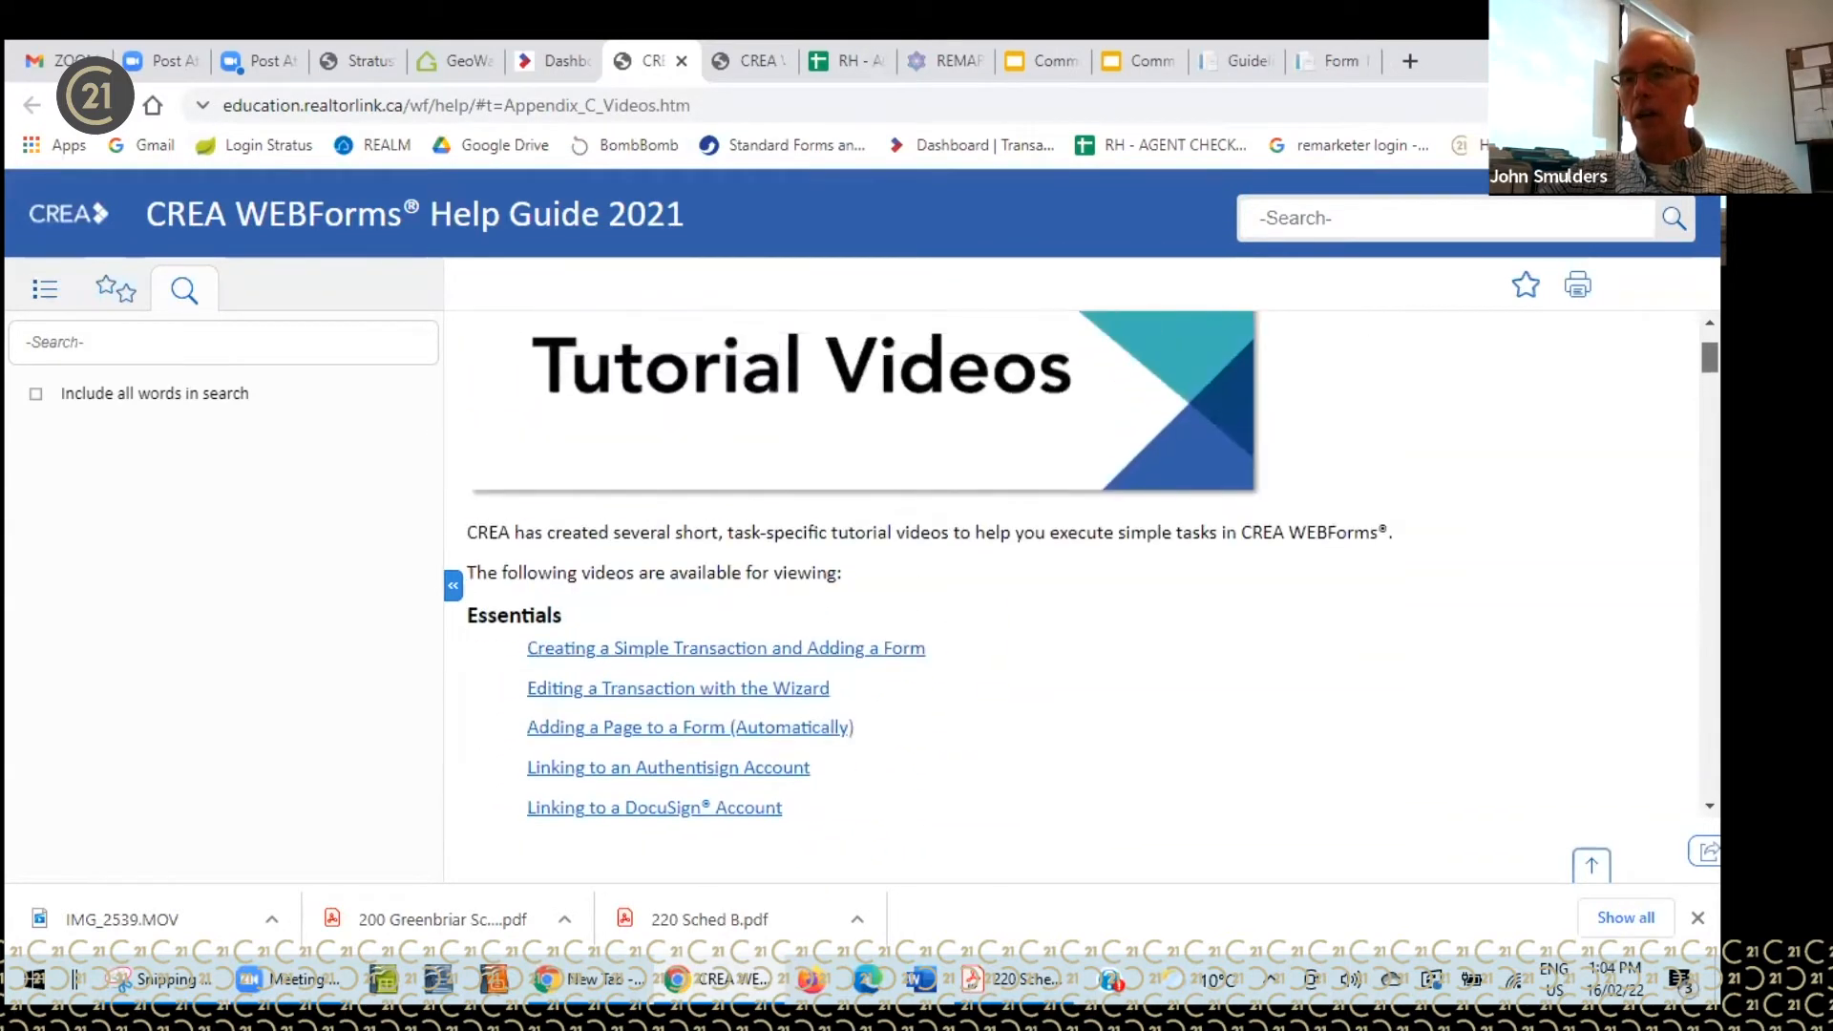
pyautogui.scroll(1, 1079, 563)
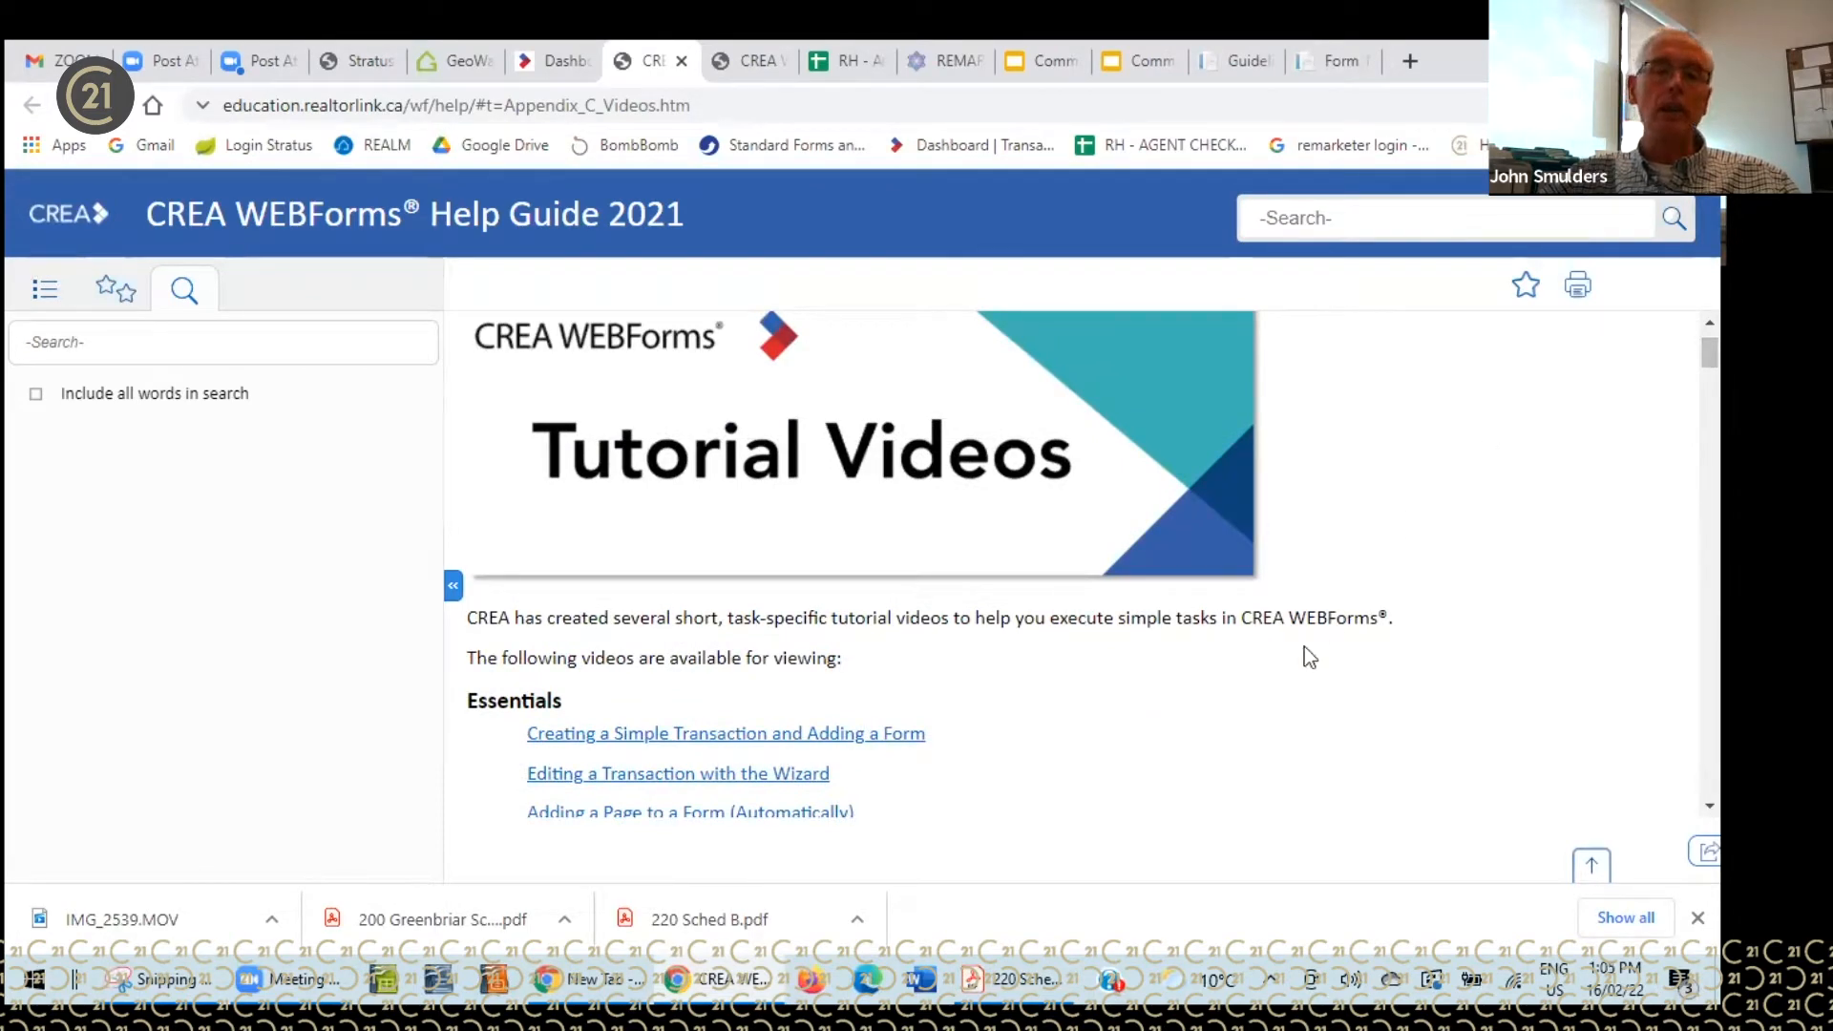
pyautogui.scroll(-10, 1079, 563)
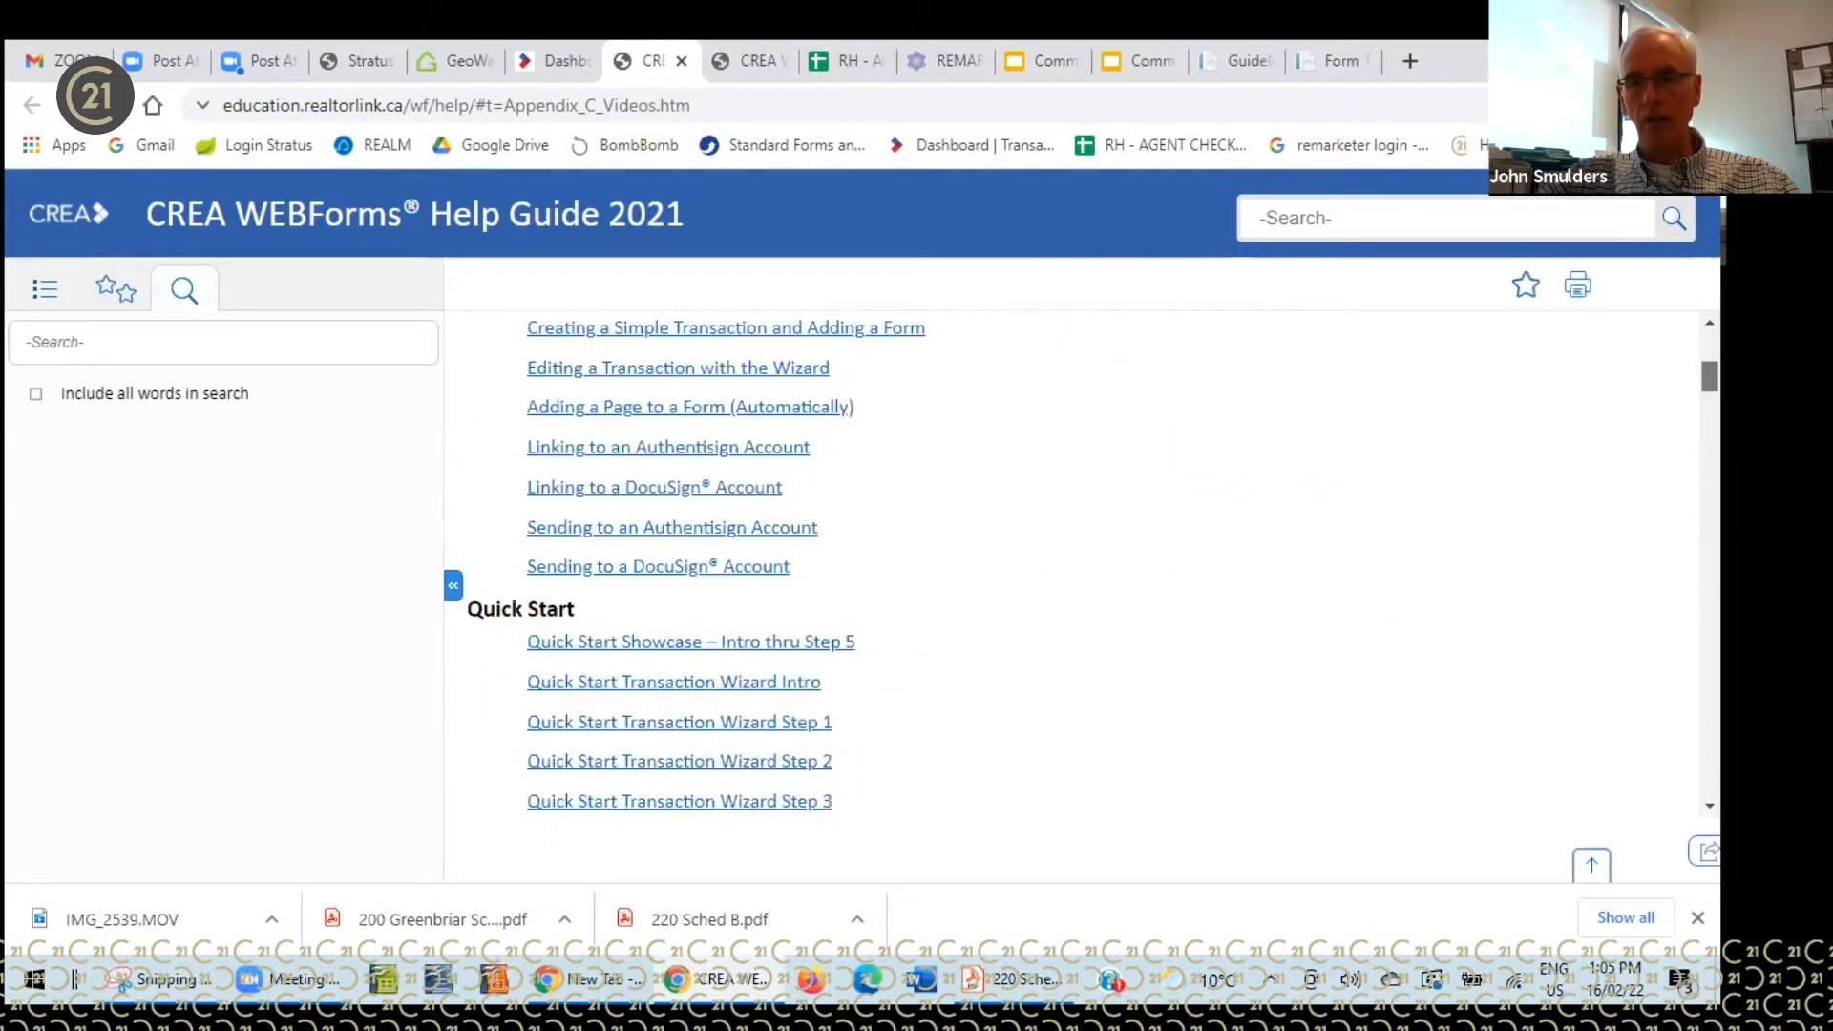
pyautogui.scroll(-9, 1079, 563)
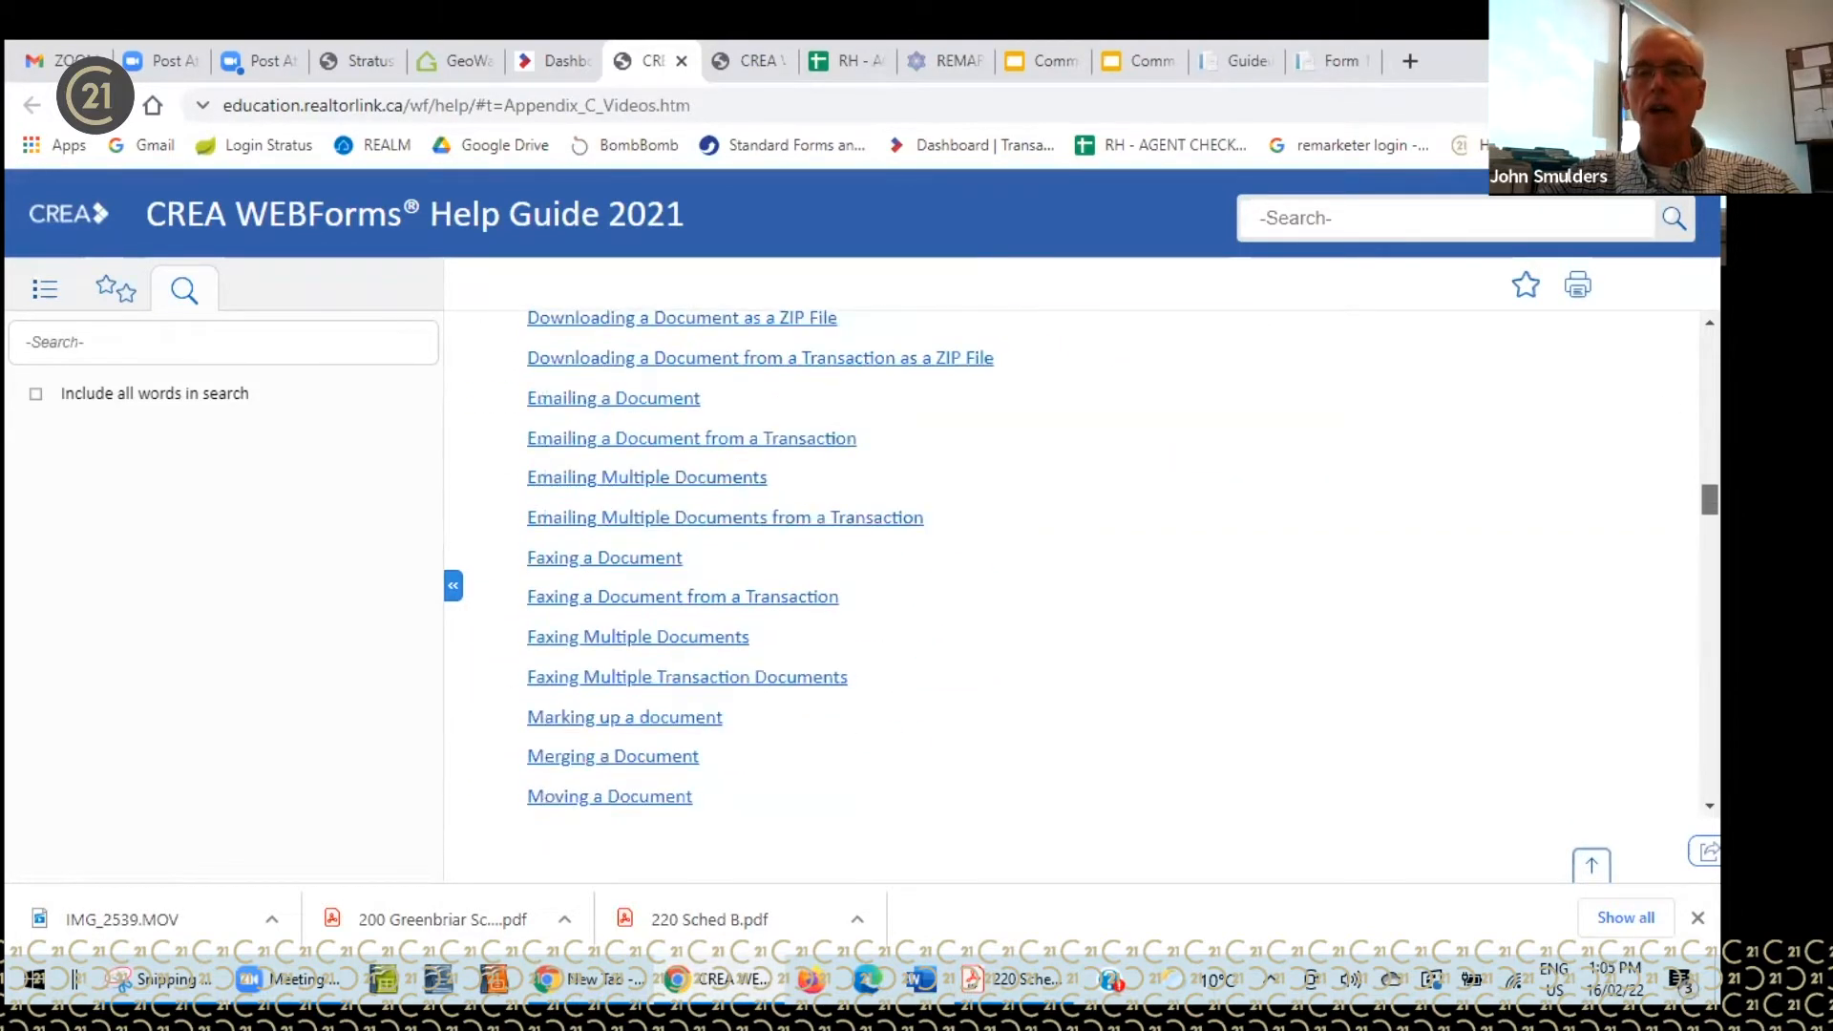
pyautogui.scroll(-18, 1079, 563)
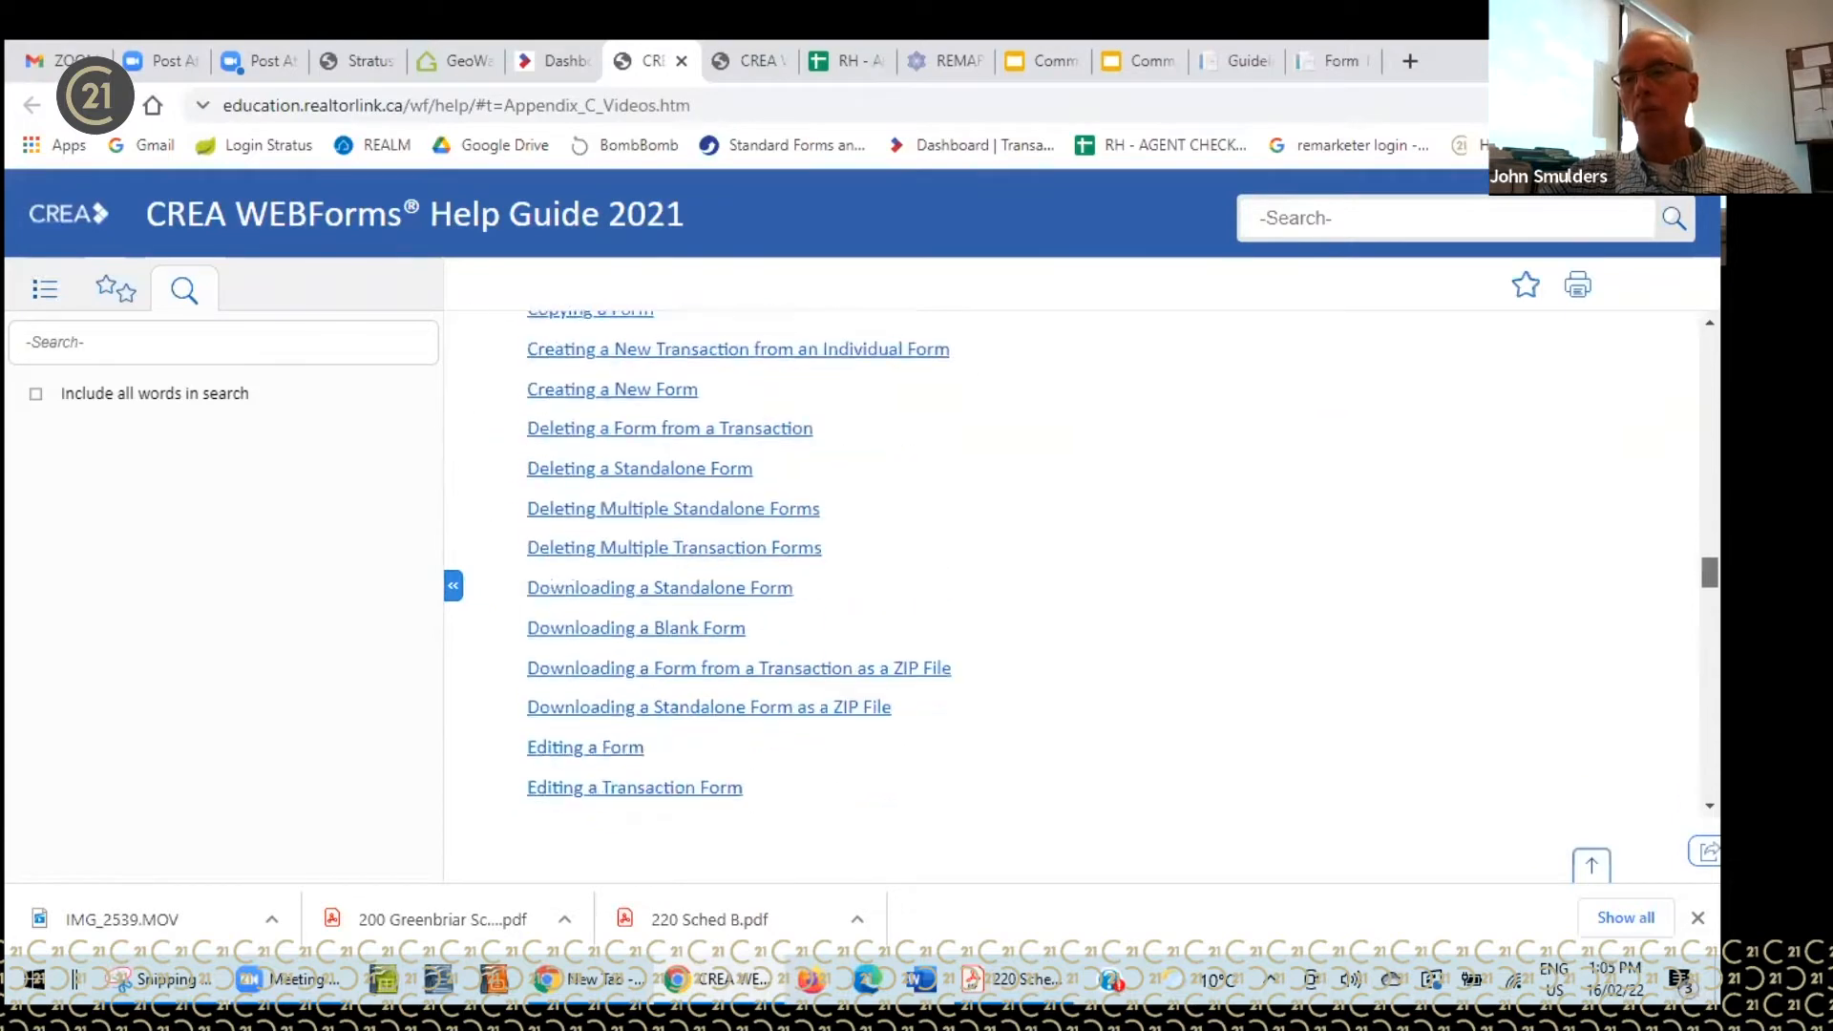
pyautogui.scroll(-8, 1079, 564)
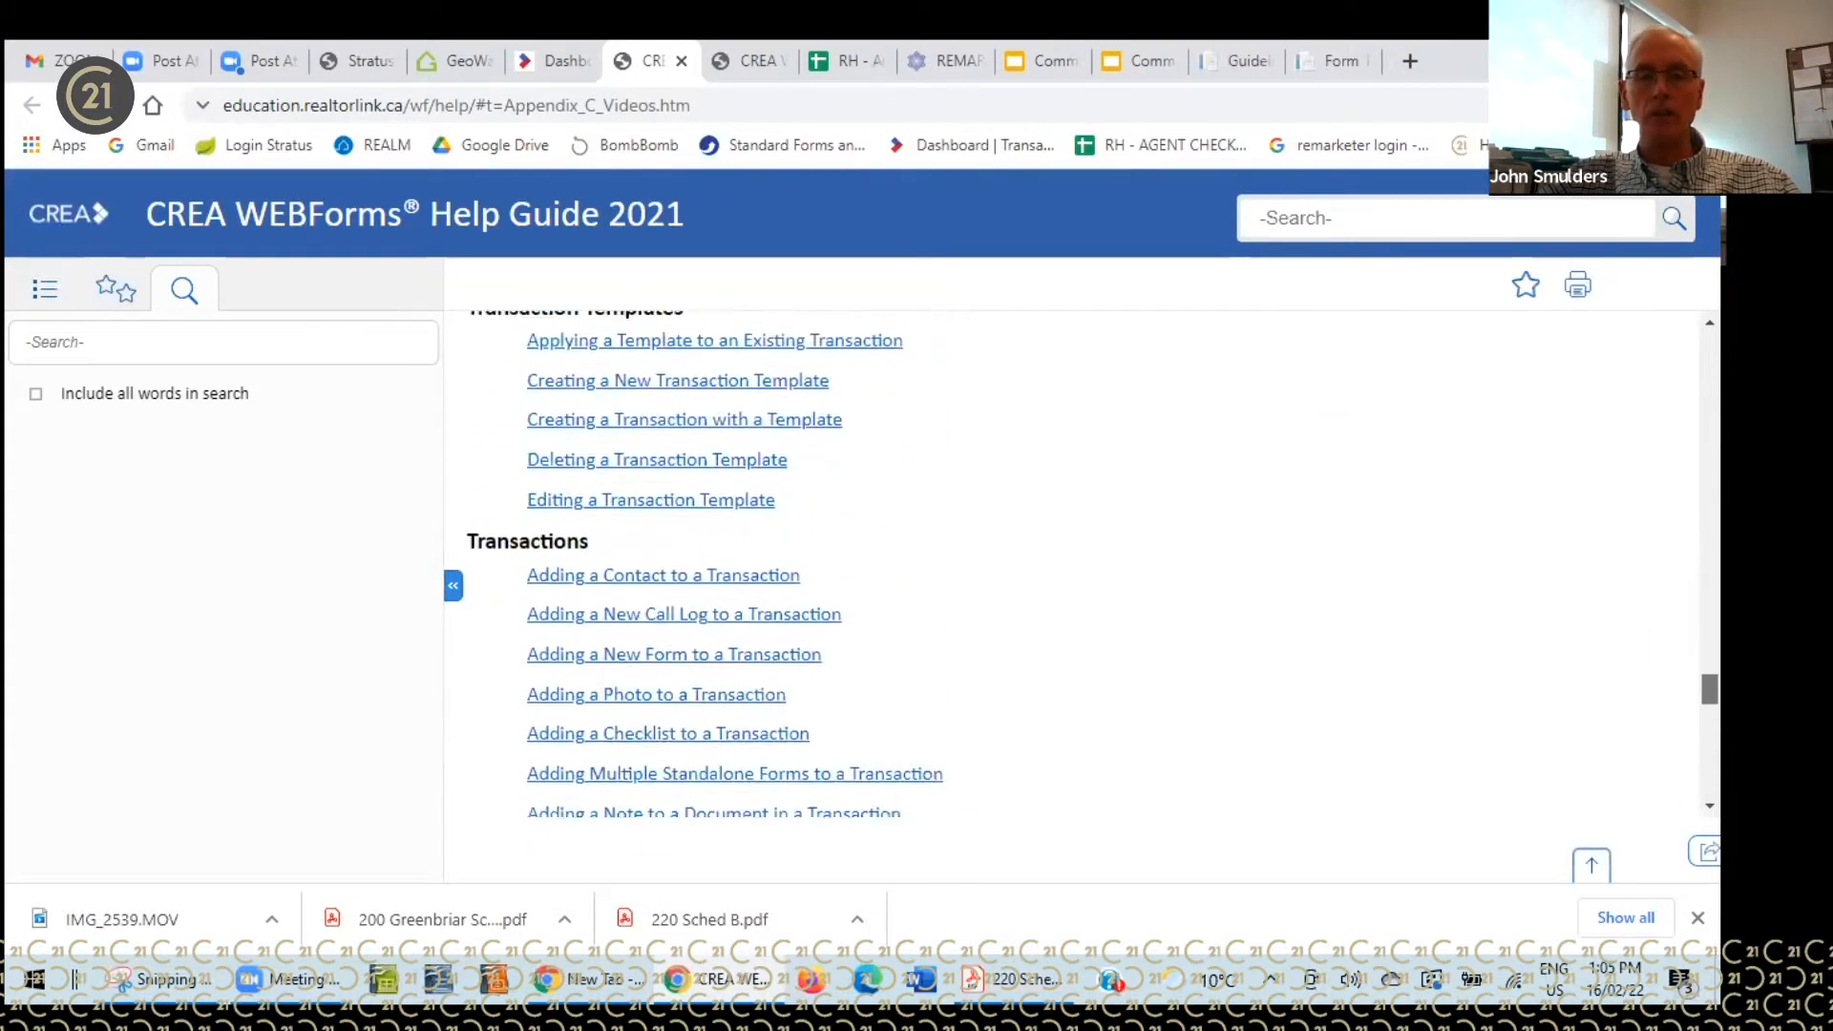
pyautogui.scroll(20, 1079, 563)
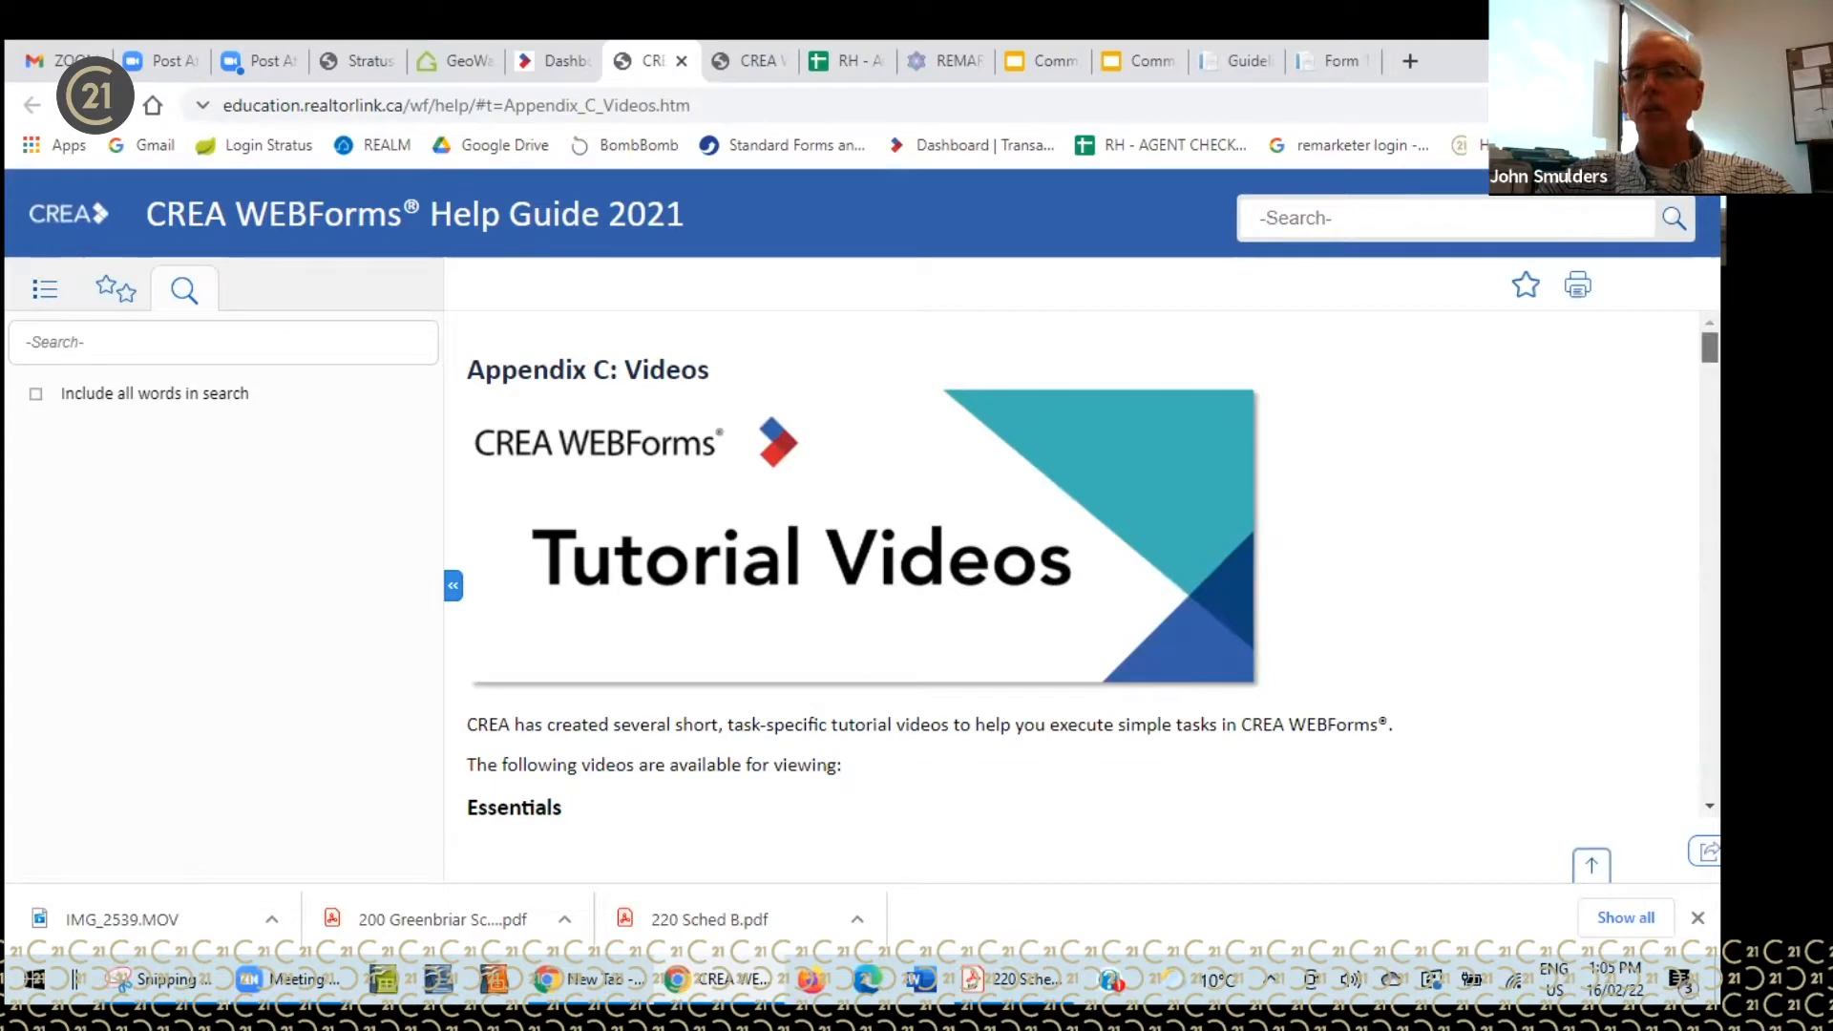
pyautogui.scroll(-8, 1078, 563)
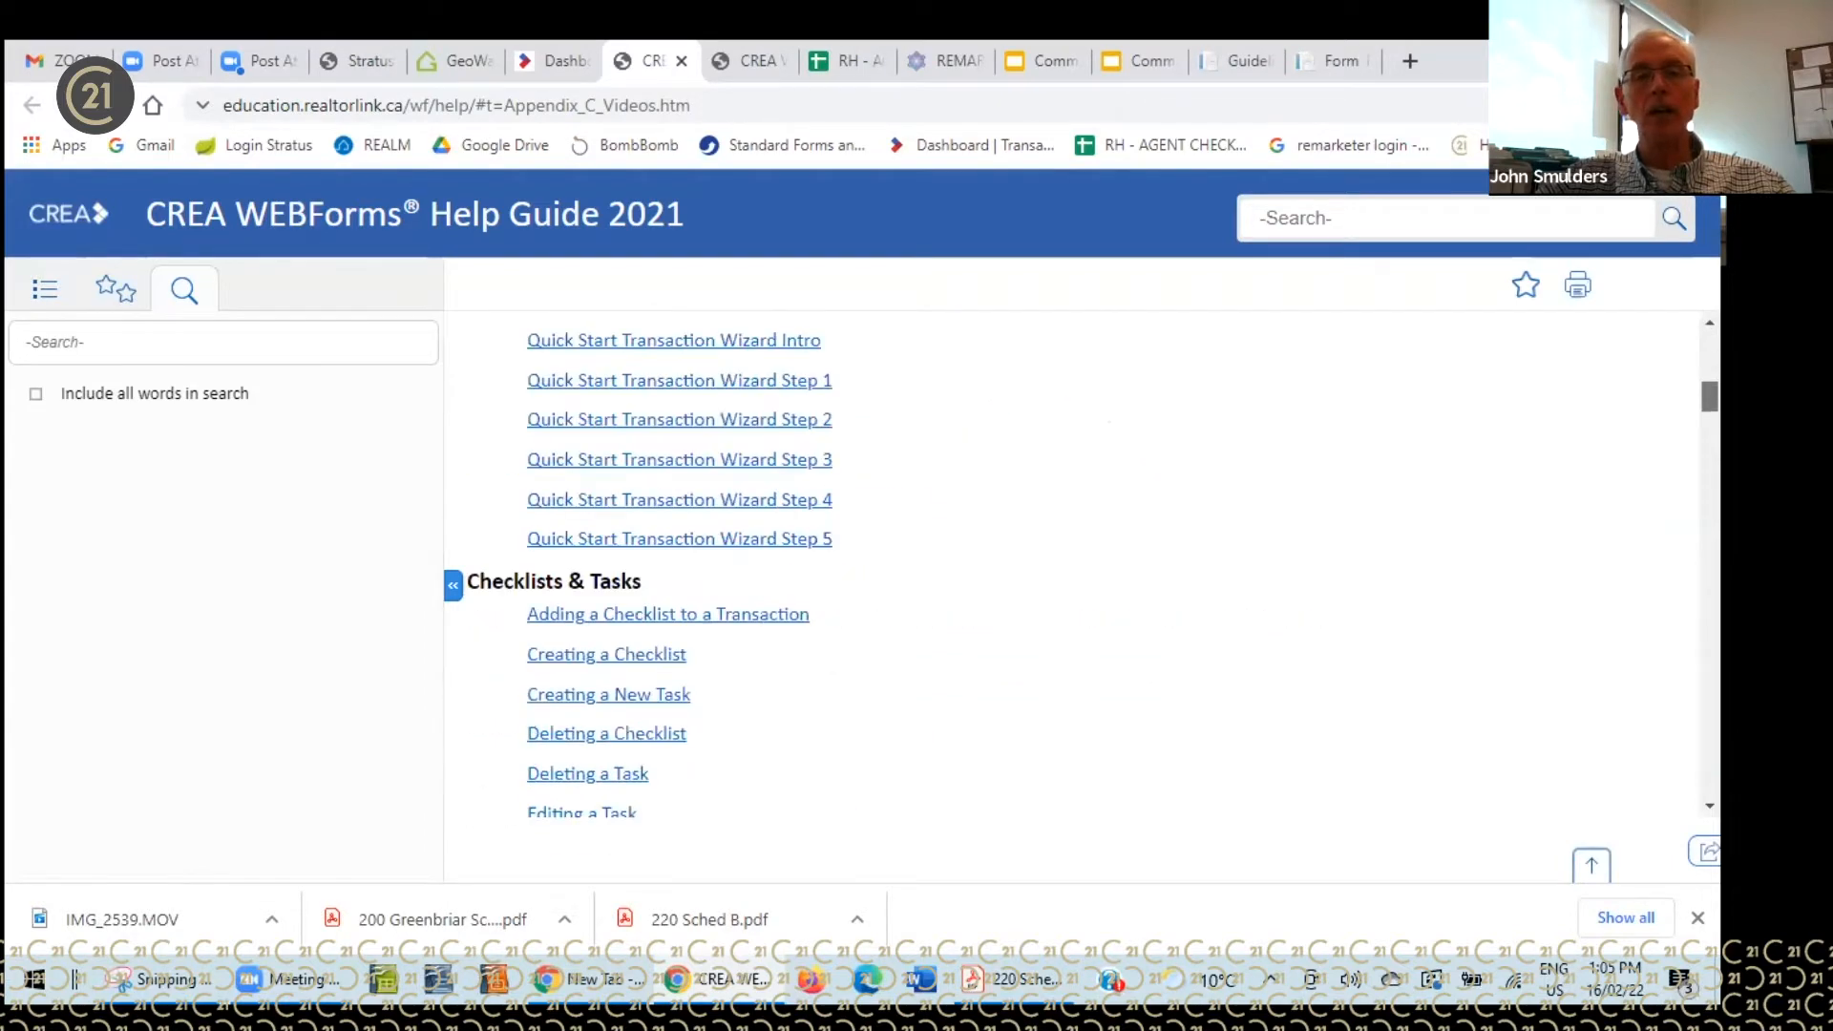
pyautogui.scroll(-5, 1078, 563)
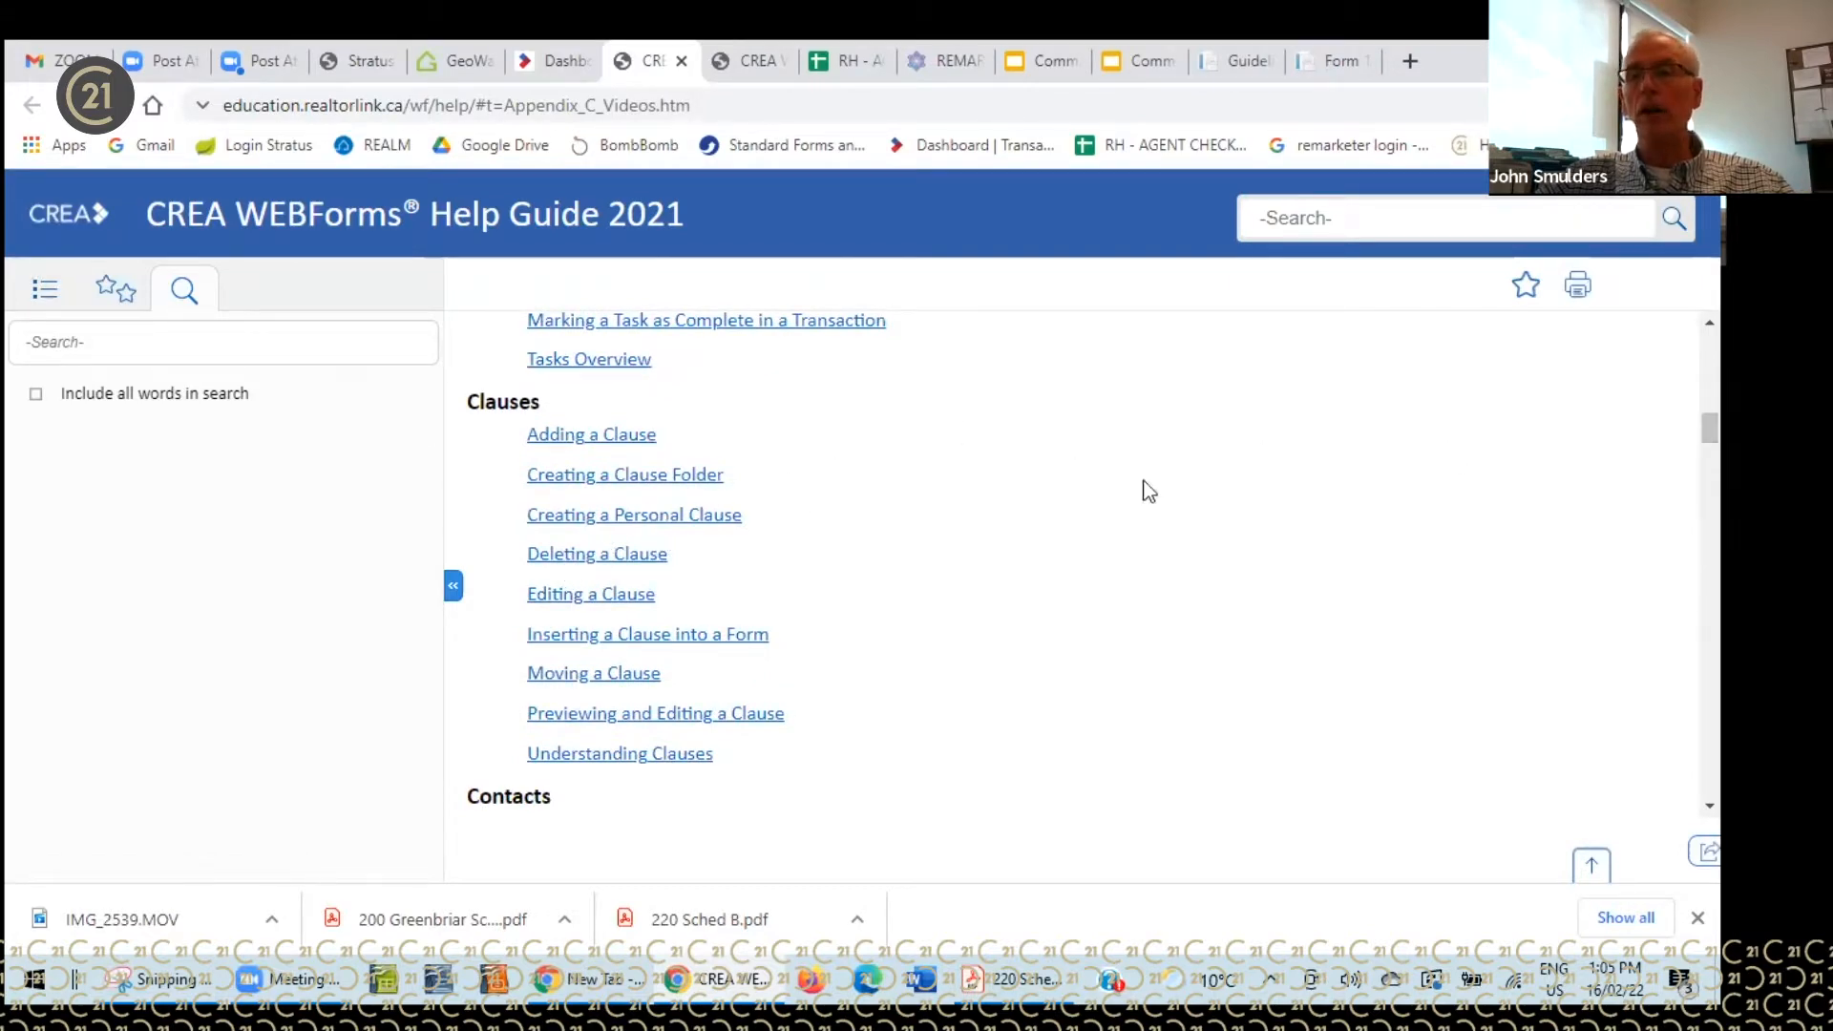
pyautogui.moveTo(1710, 429); pyautogui.dragTo(1710, 344)
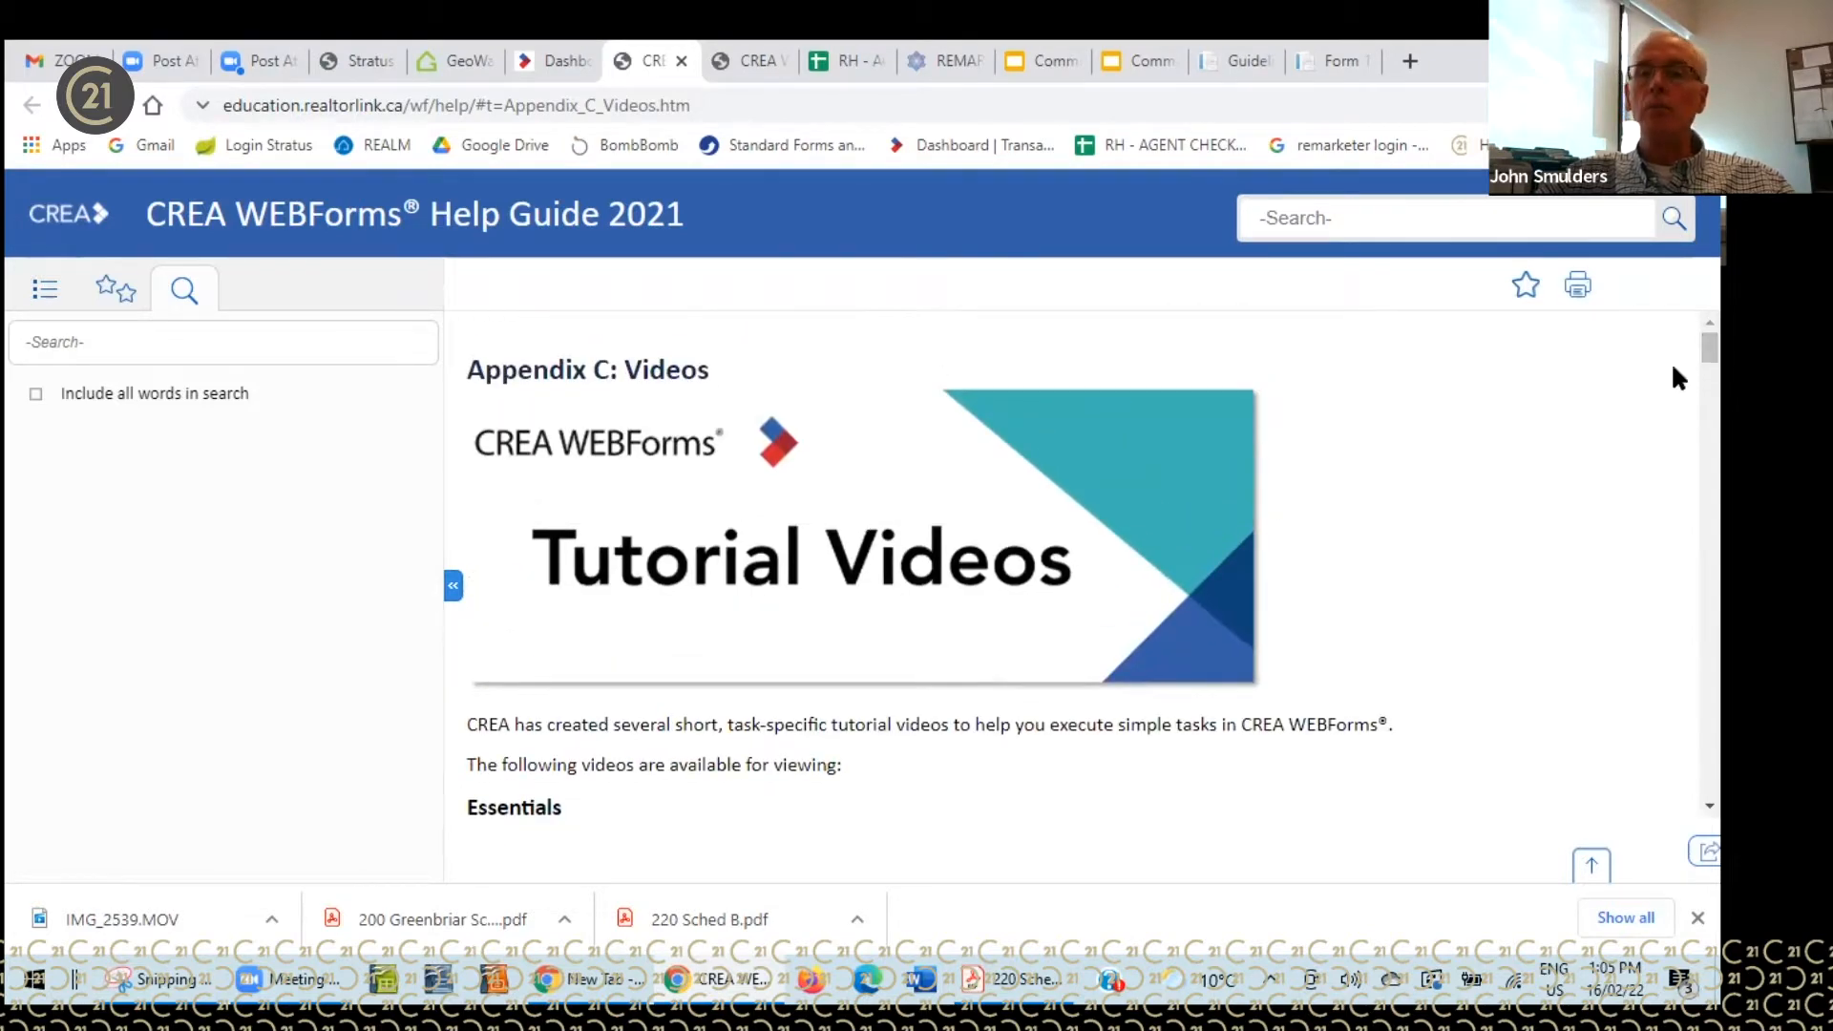
pyautogui.moveTo(1710, 343)
pyautogui.mouseDown()
pyautogui.moveTo(1710, 455)
pyautogui.moveTo(1710, 345)
pyautogui.mouseUp()
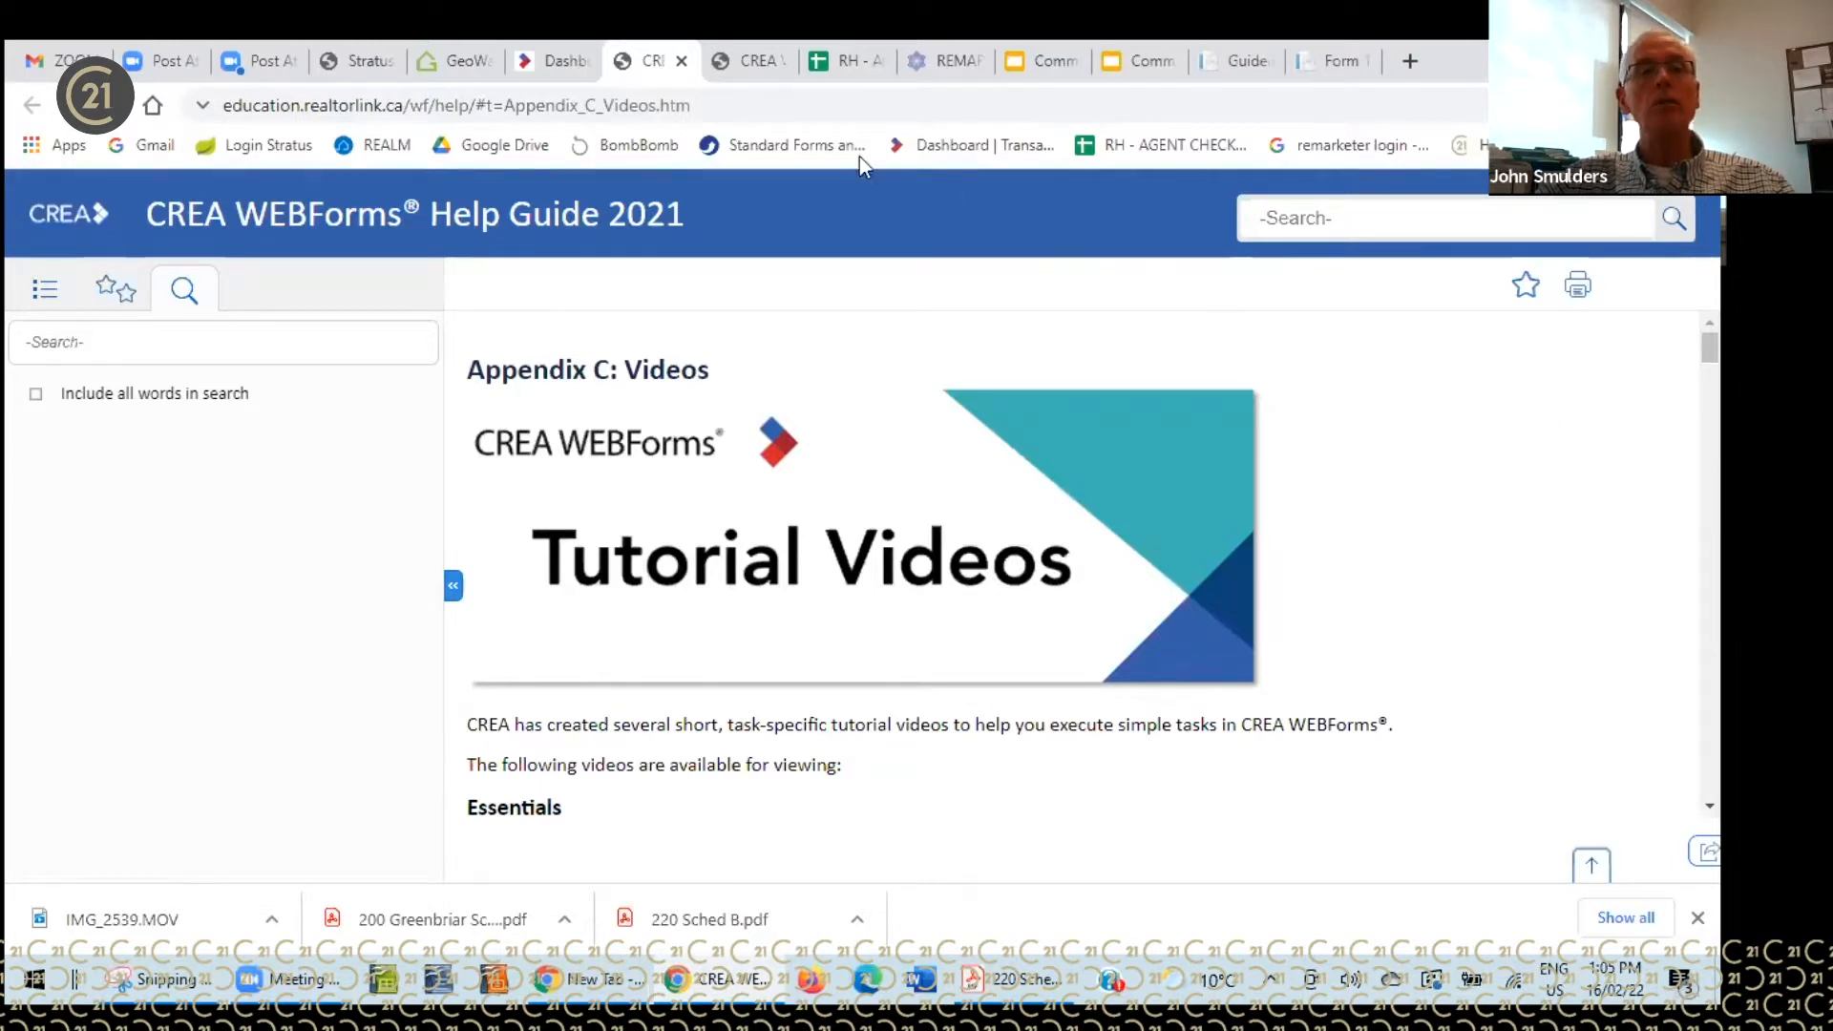
# - Switch back to the Member Dashboard tab with its Transactions and Forms panels
pyautogui.click(602, 82)
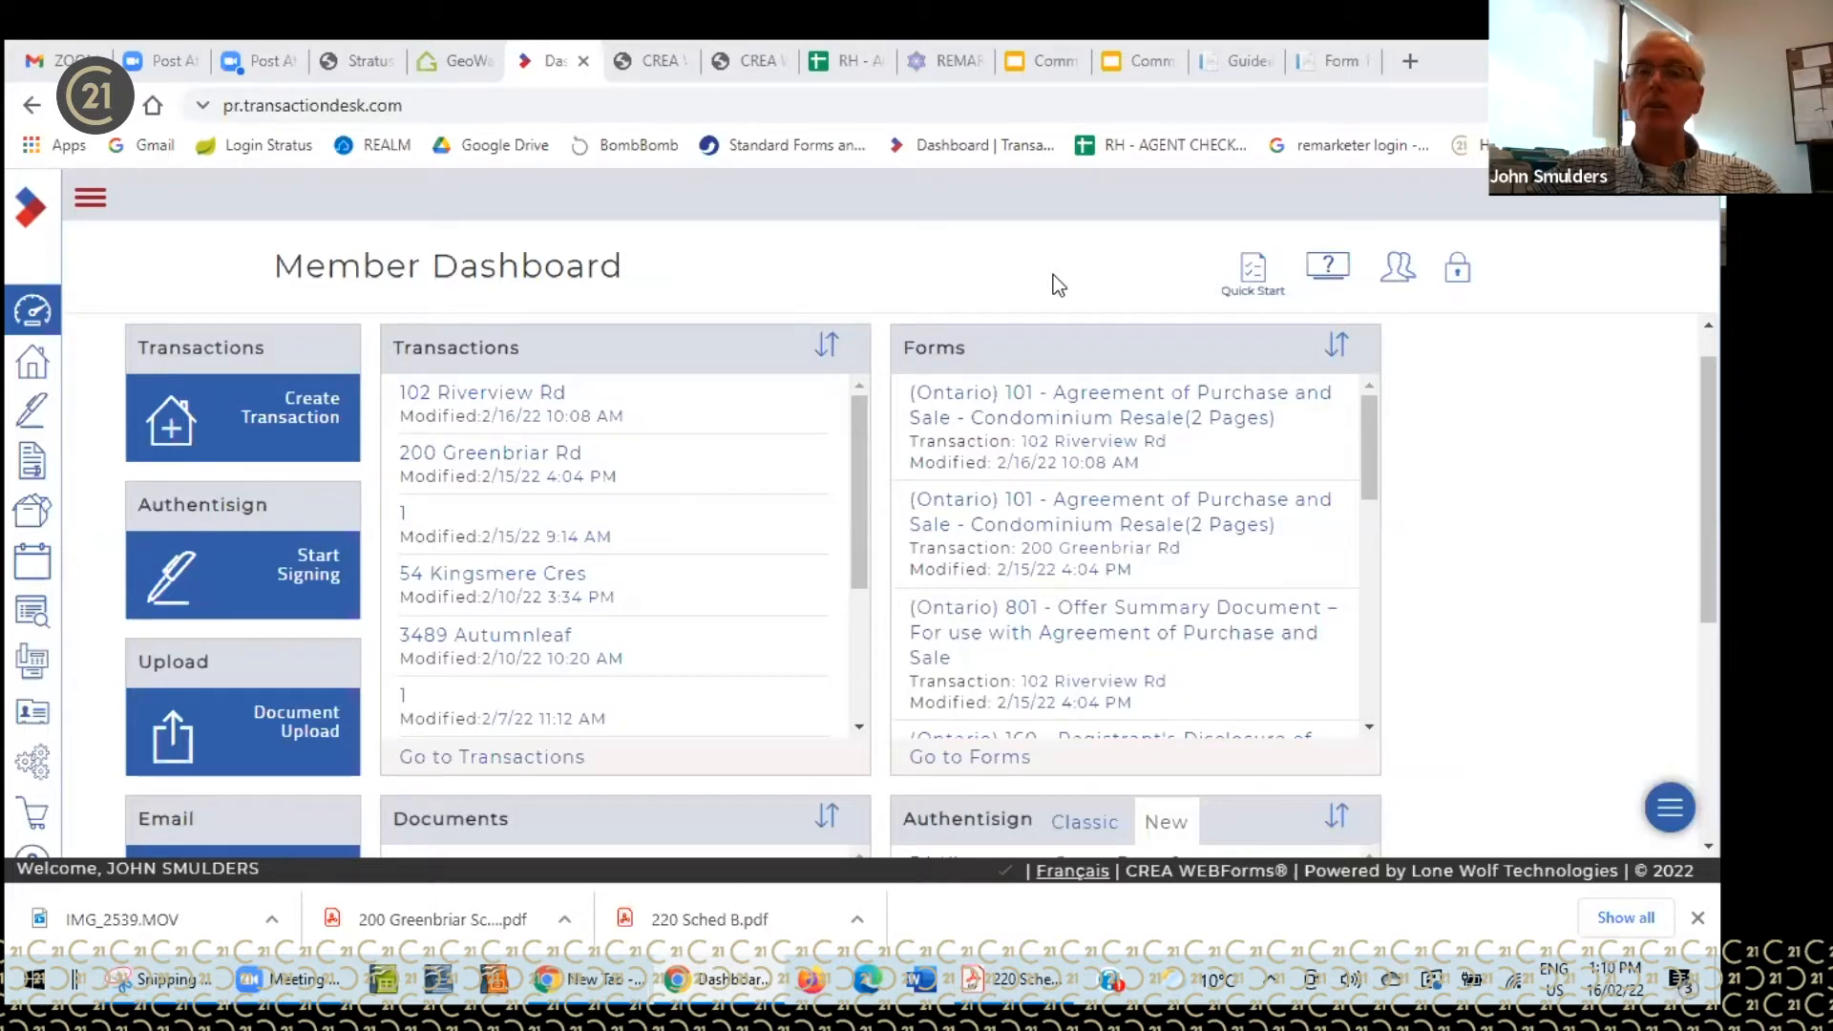
# - Refocus the dashboard window and show the Transactions list of 73 results
pyautogui.click(955, 189)
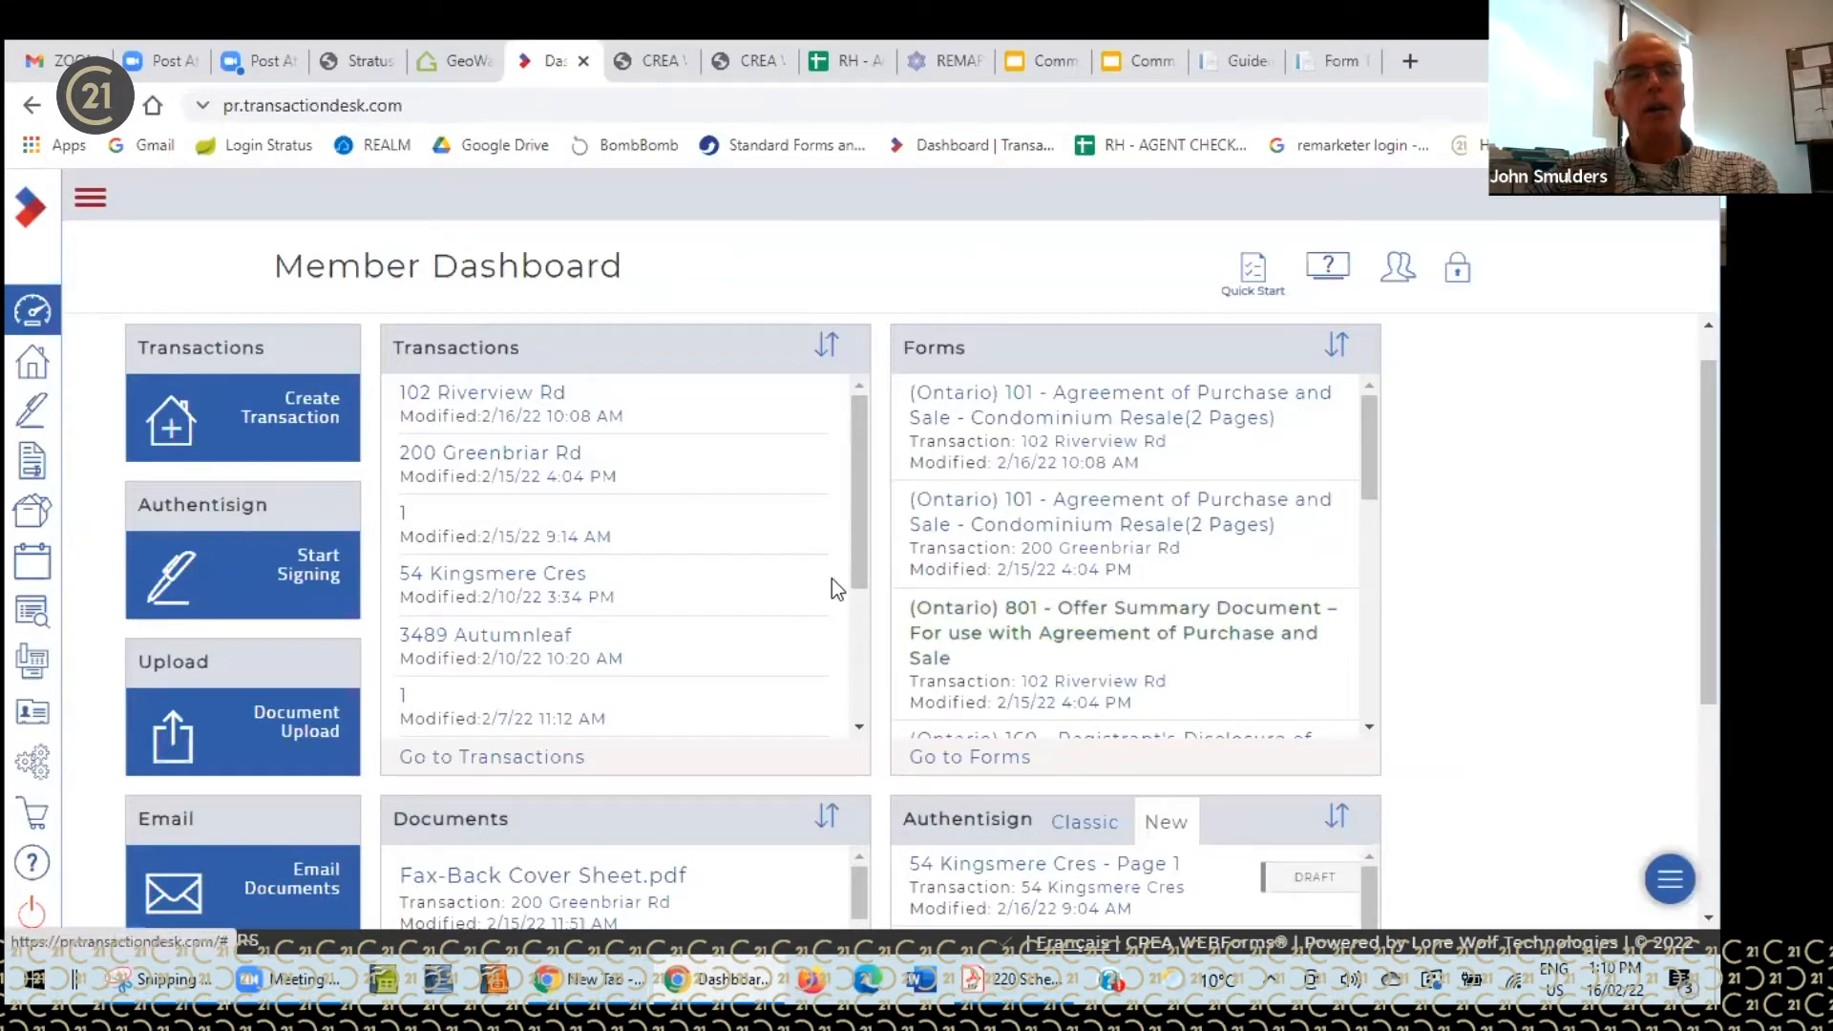
pyautogui.click(43, 367)
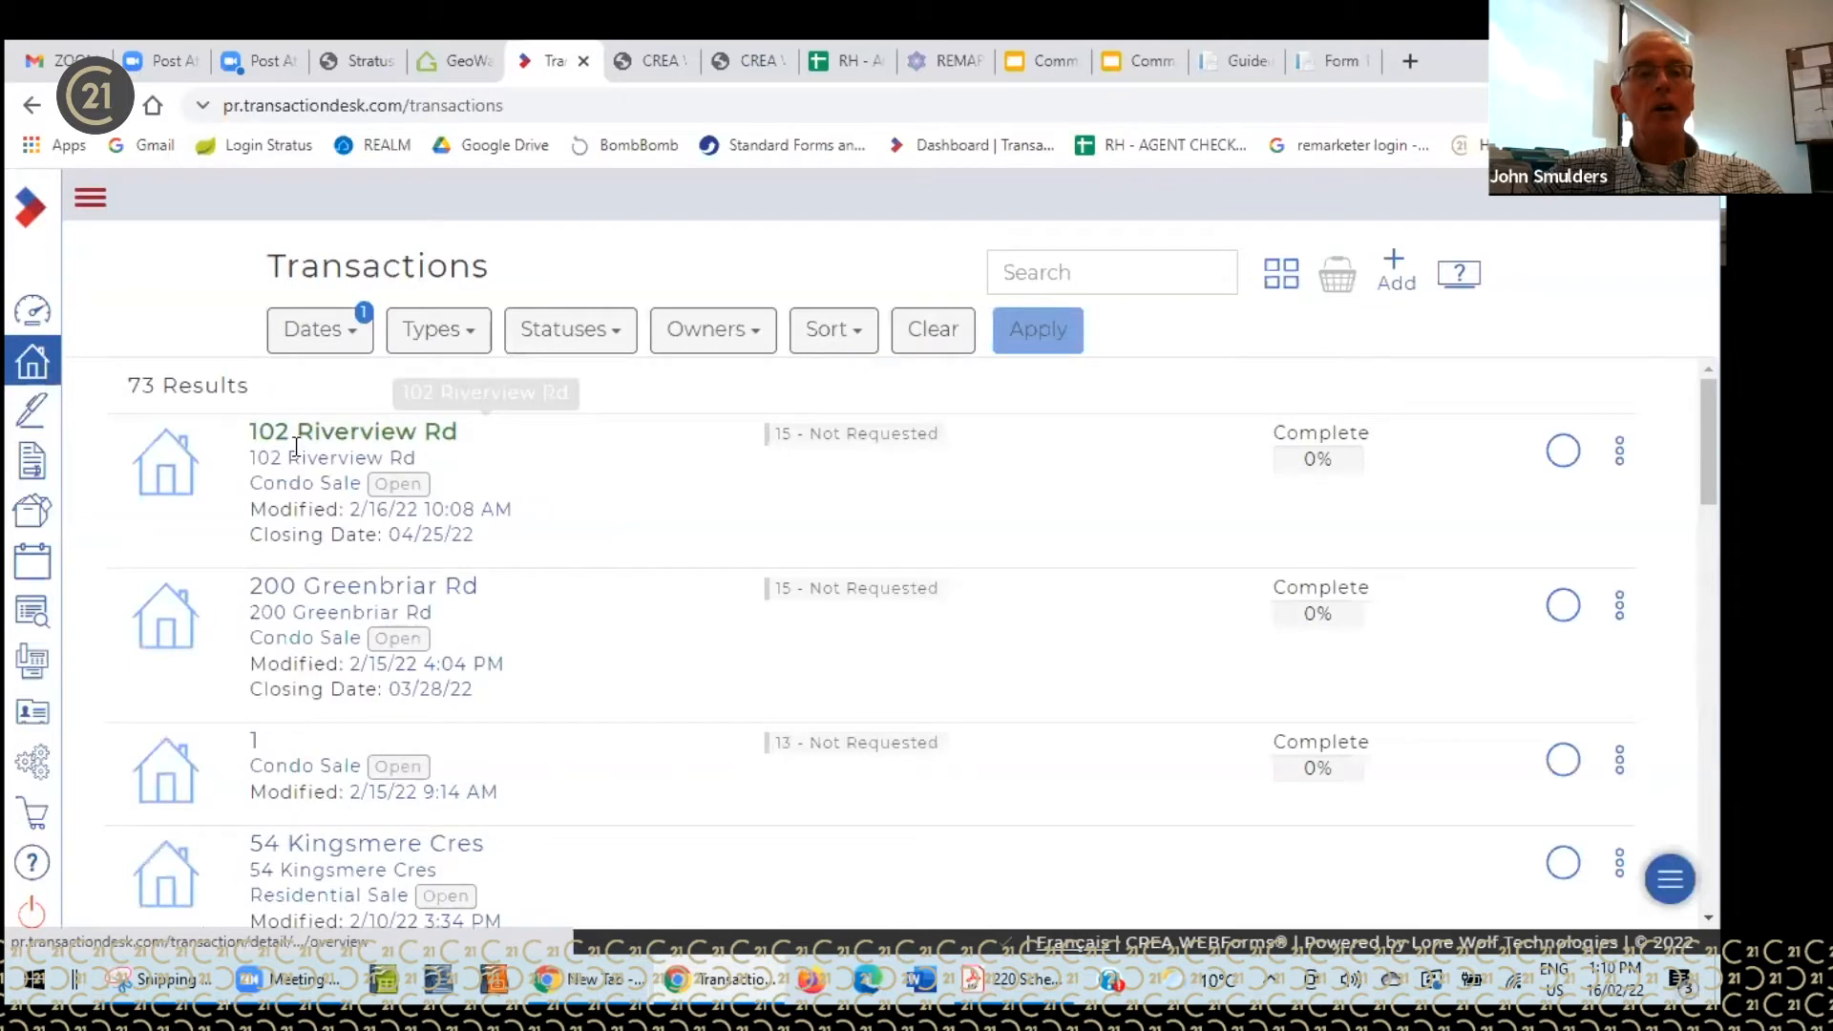
pyautogui.scroll(-4, 371, 639)
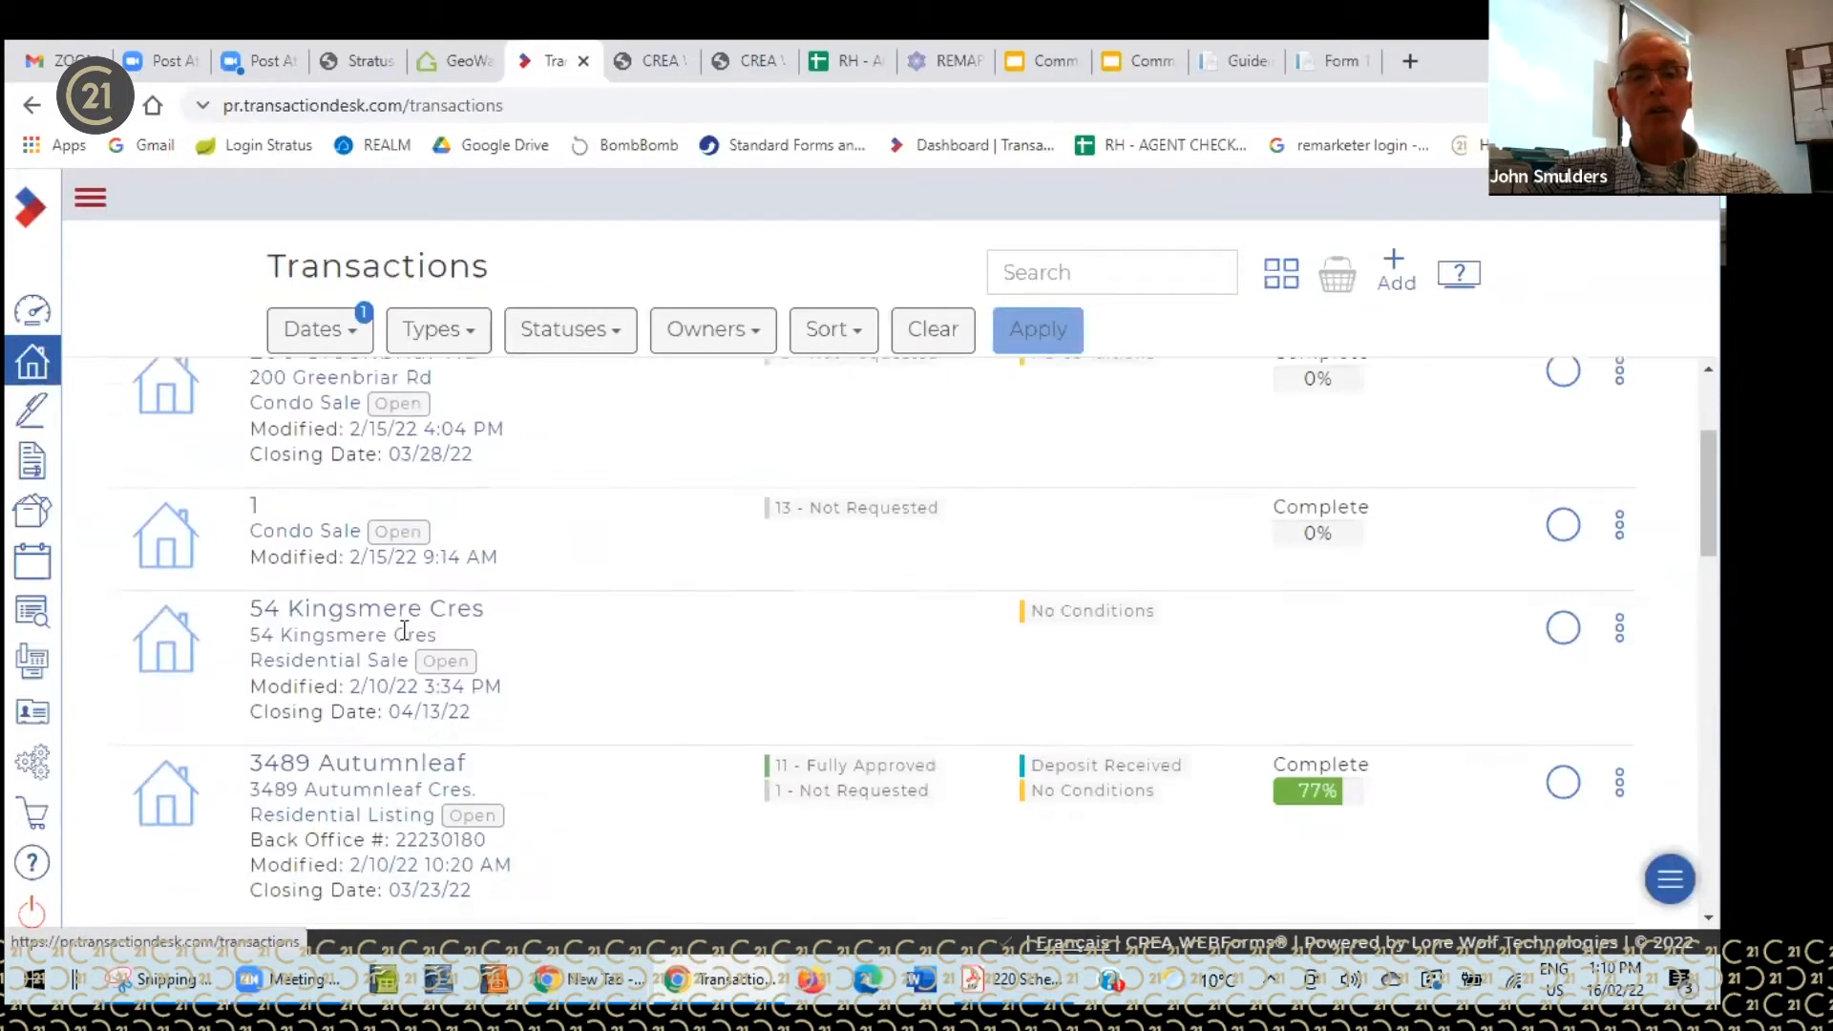
pyautogui.scroll(4, 346, 596)
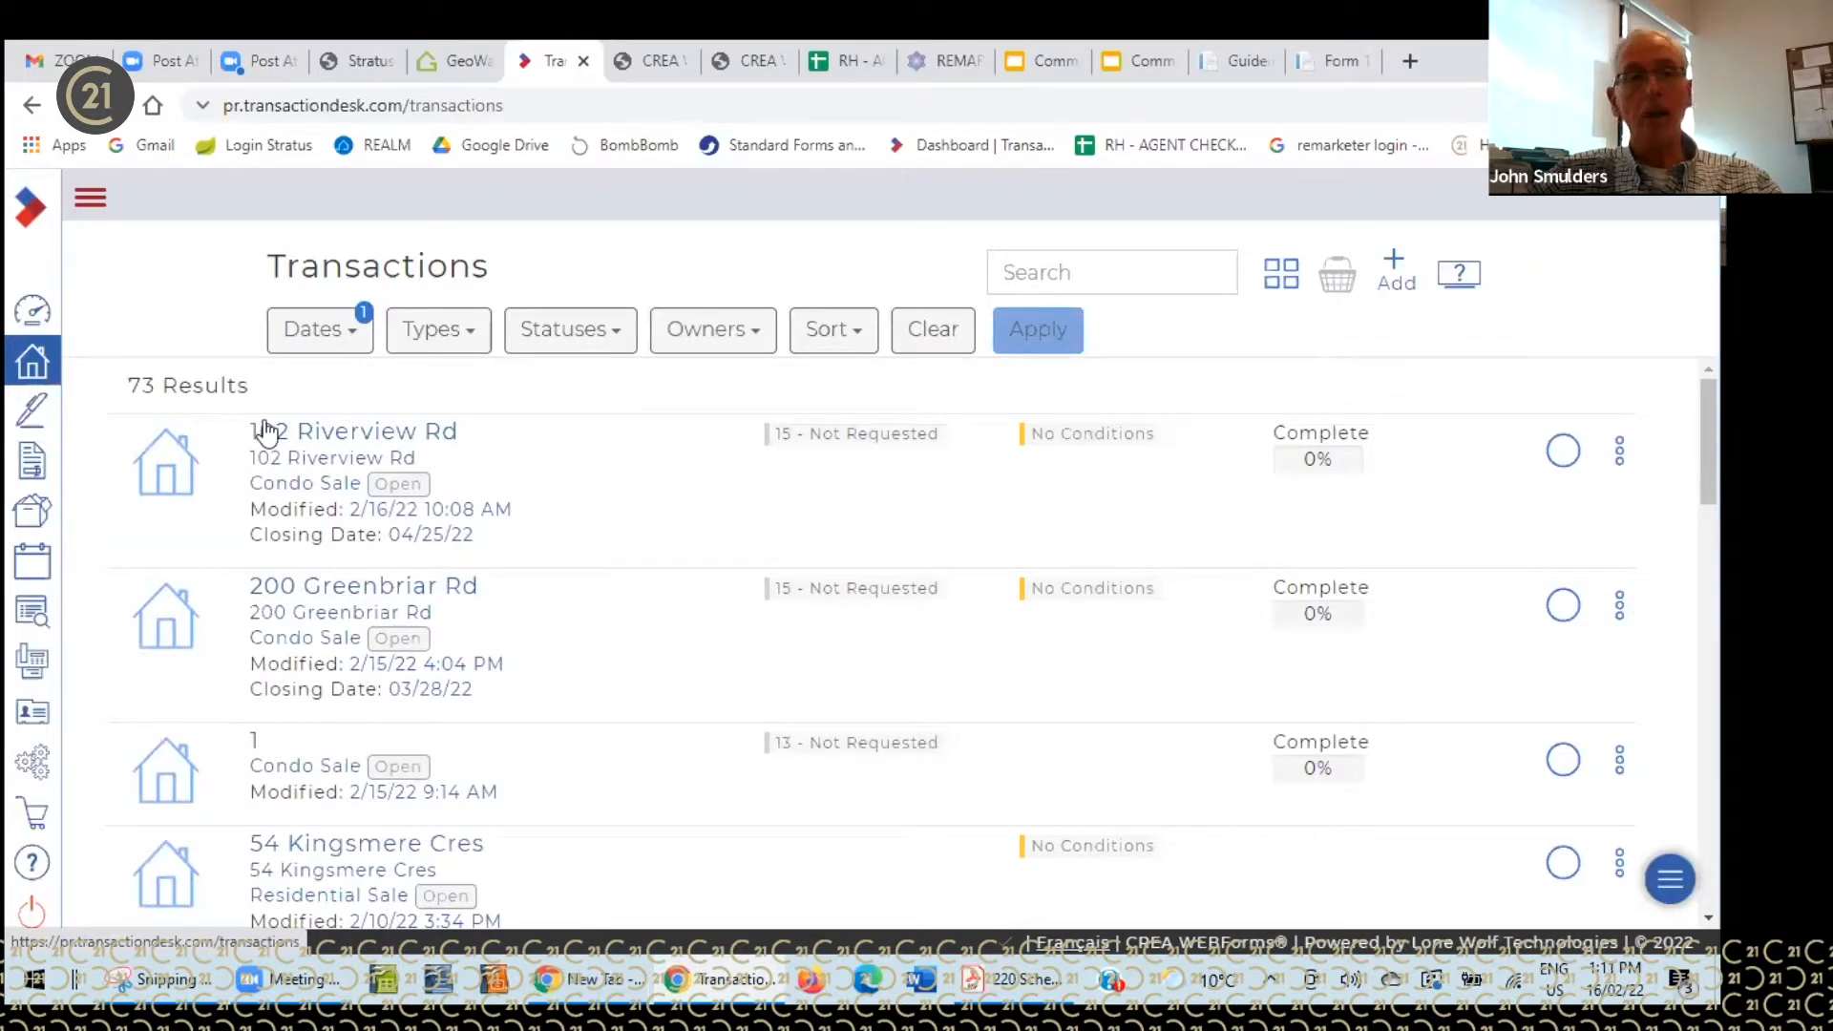
pyautogui.scroll(-4, 412, 498)
pyautogui.scroll(-6, 412, 498)
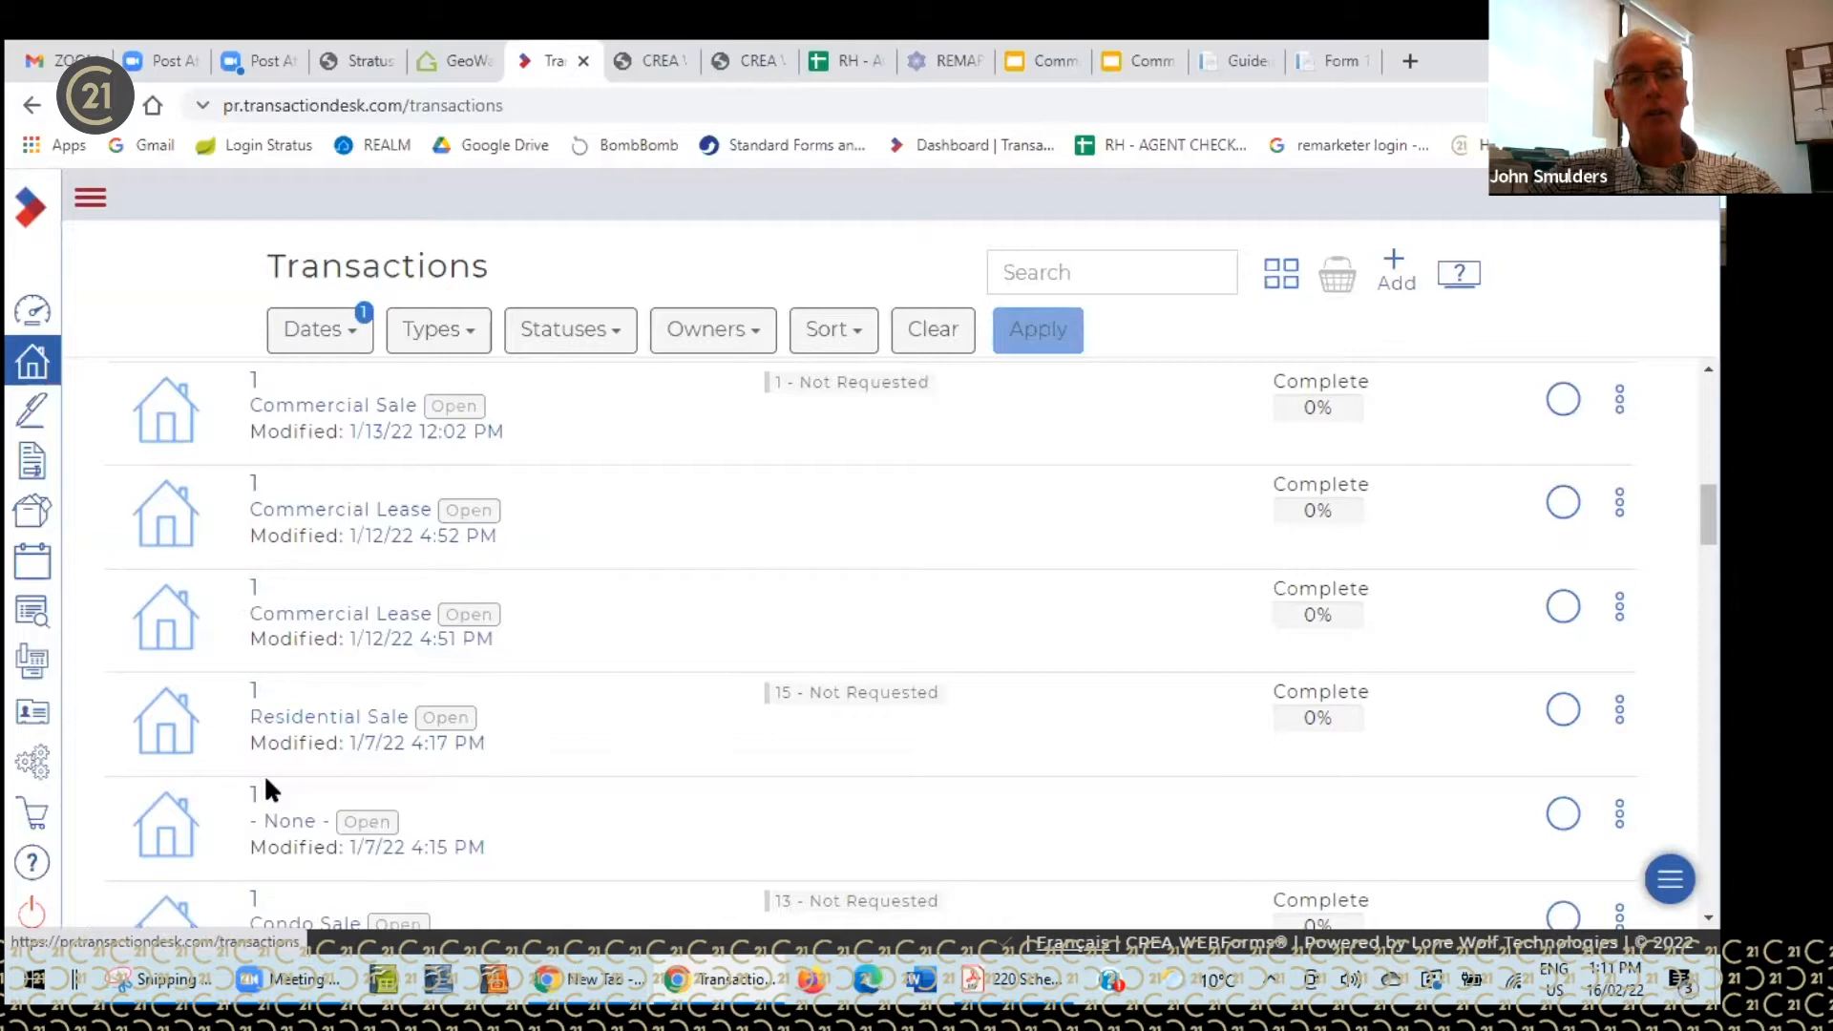
pyautogui.scroll(5, 252, 501)
pyautogui.scroll(3, 251, 497)
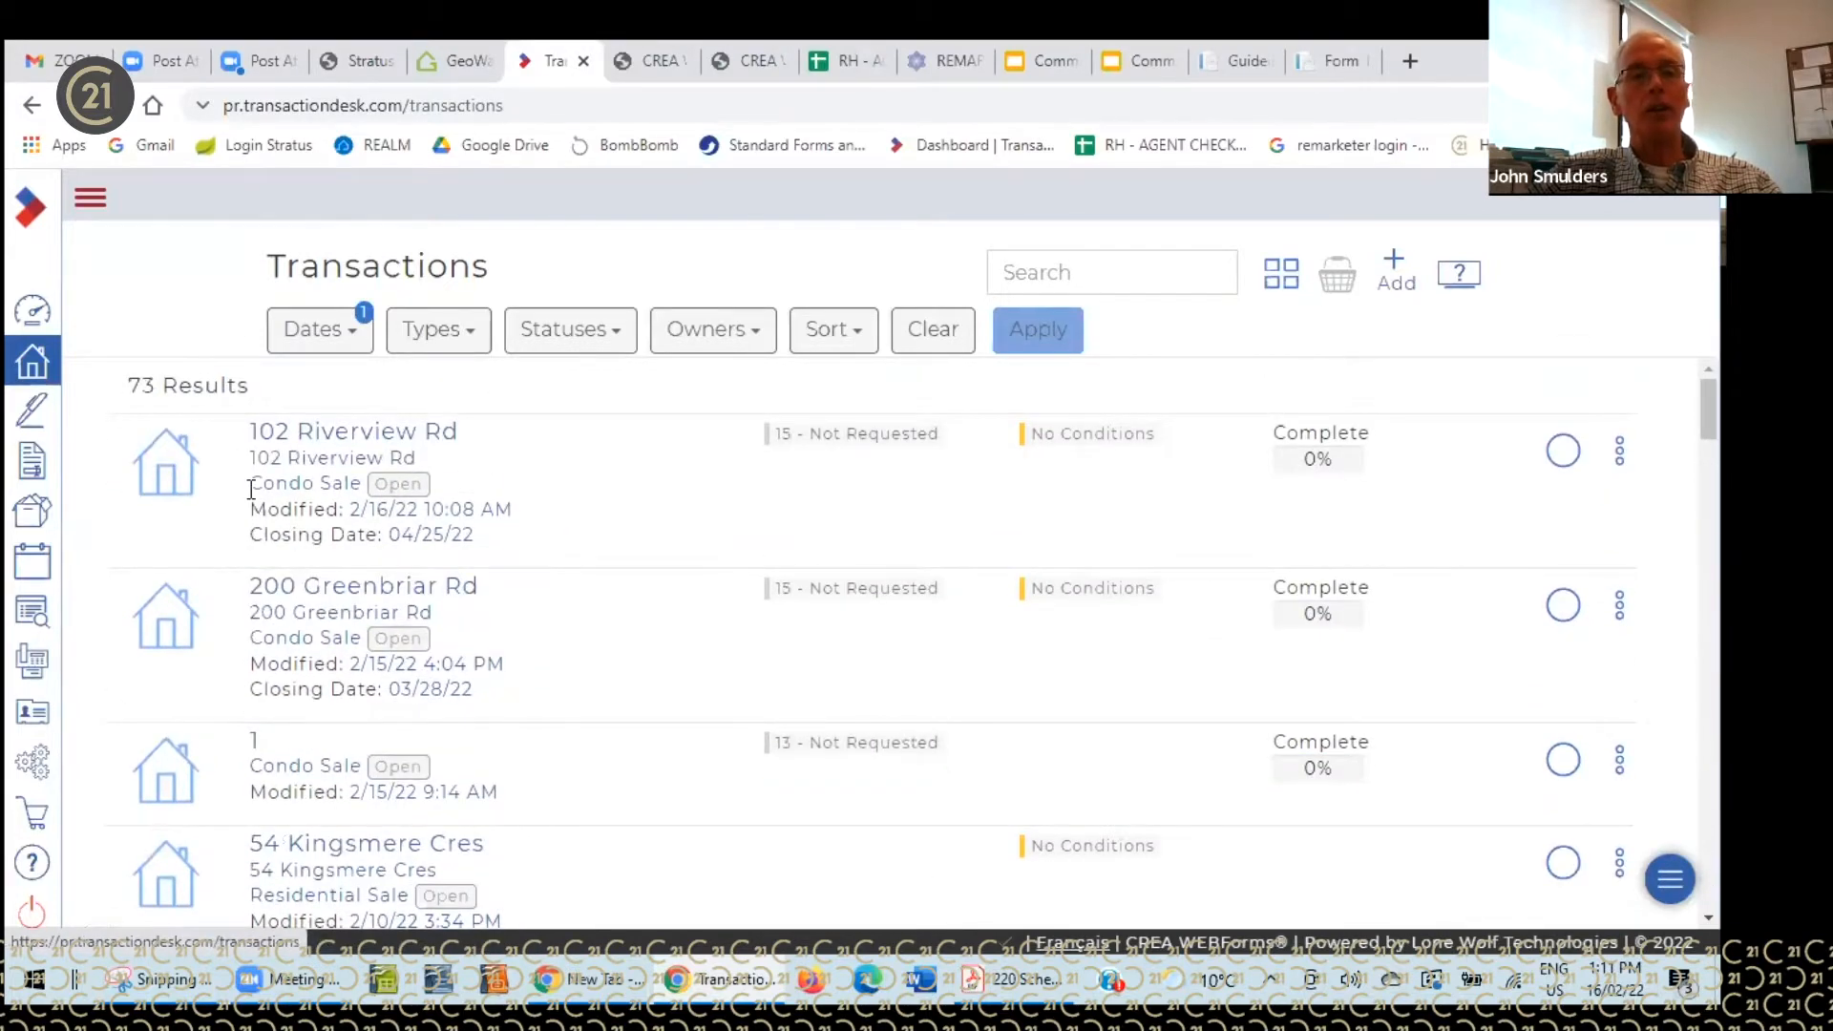
# - Scroll the Authentisign signings list, then show the Forms library with its Century 21, OREA, COVID and CANAFE folders
pyautogui.click(34, 417)
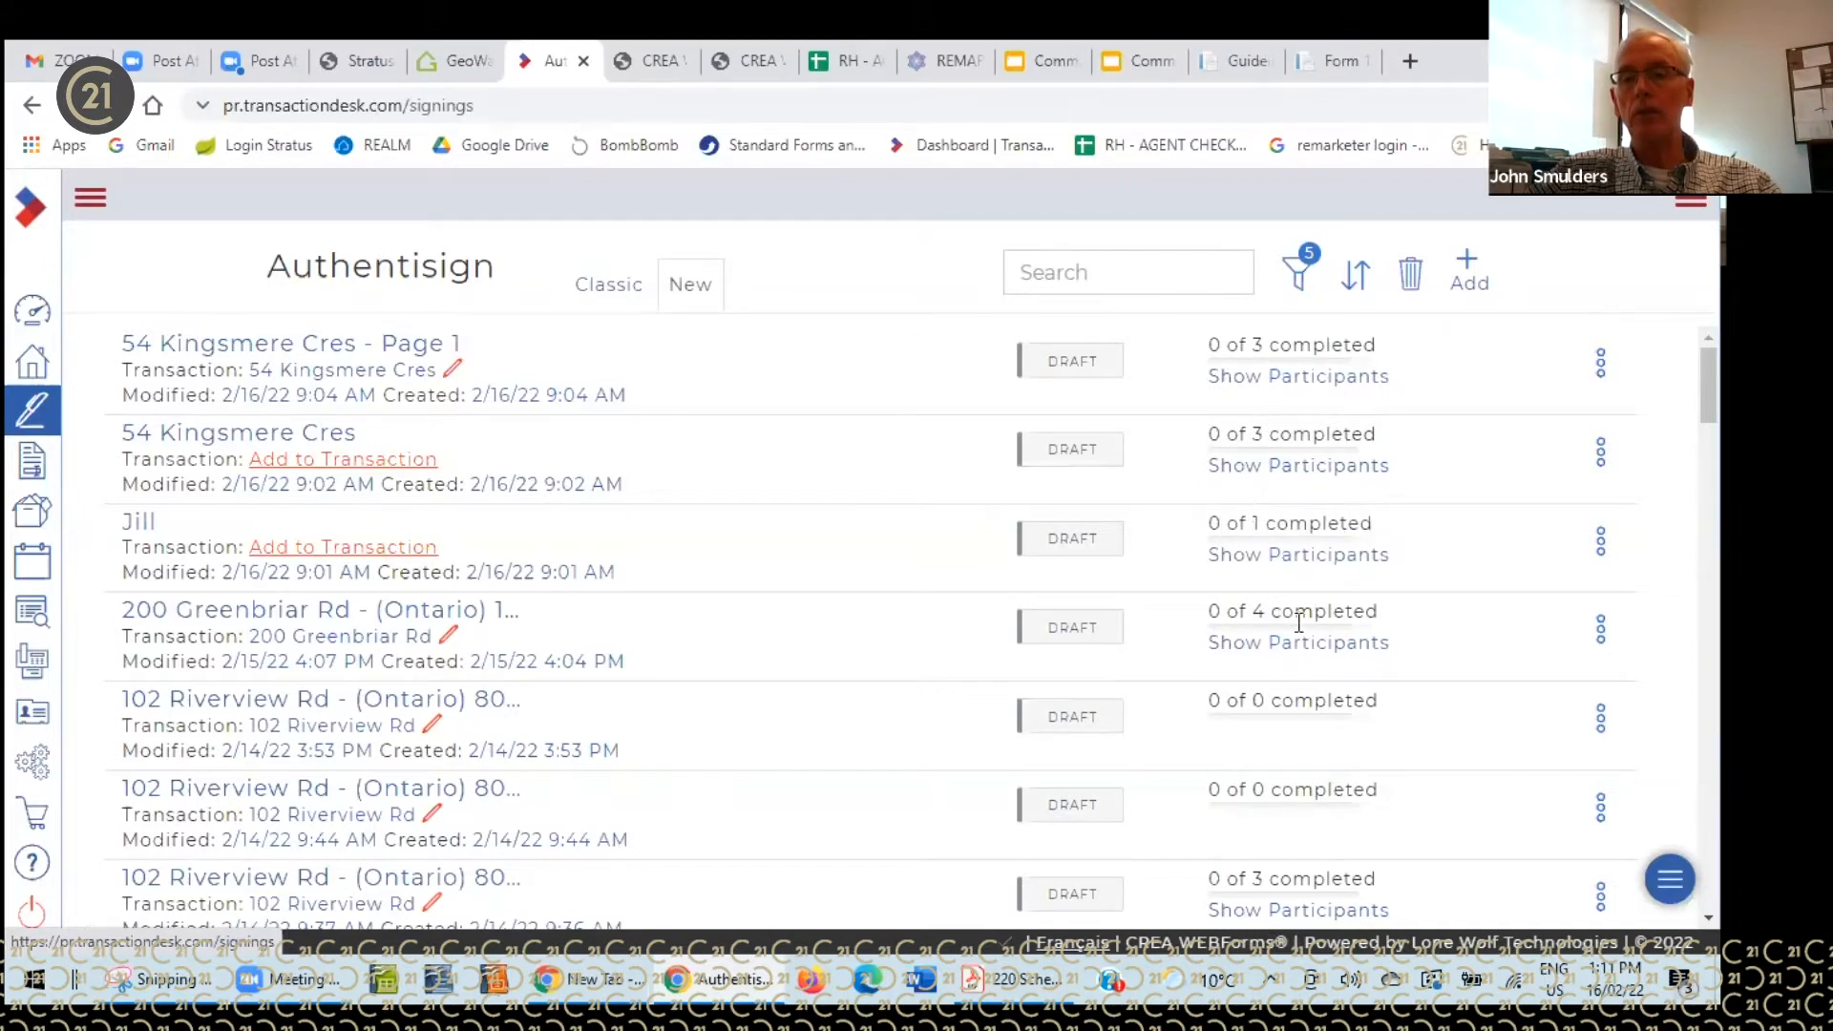
pyautogui.scroll(-3, 1533, 574)
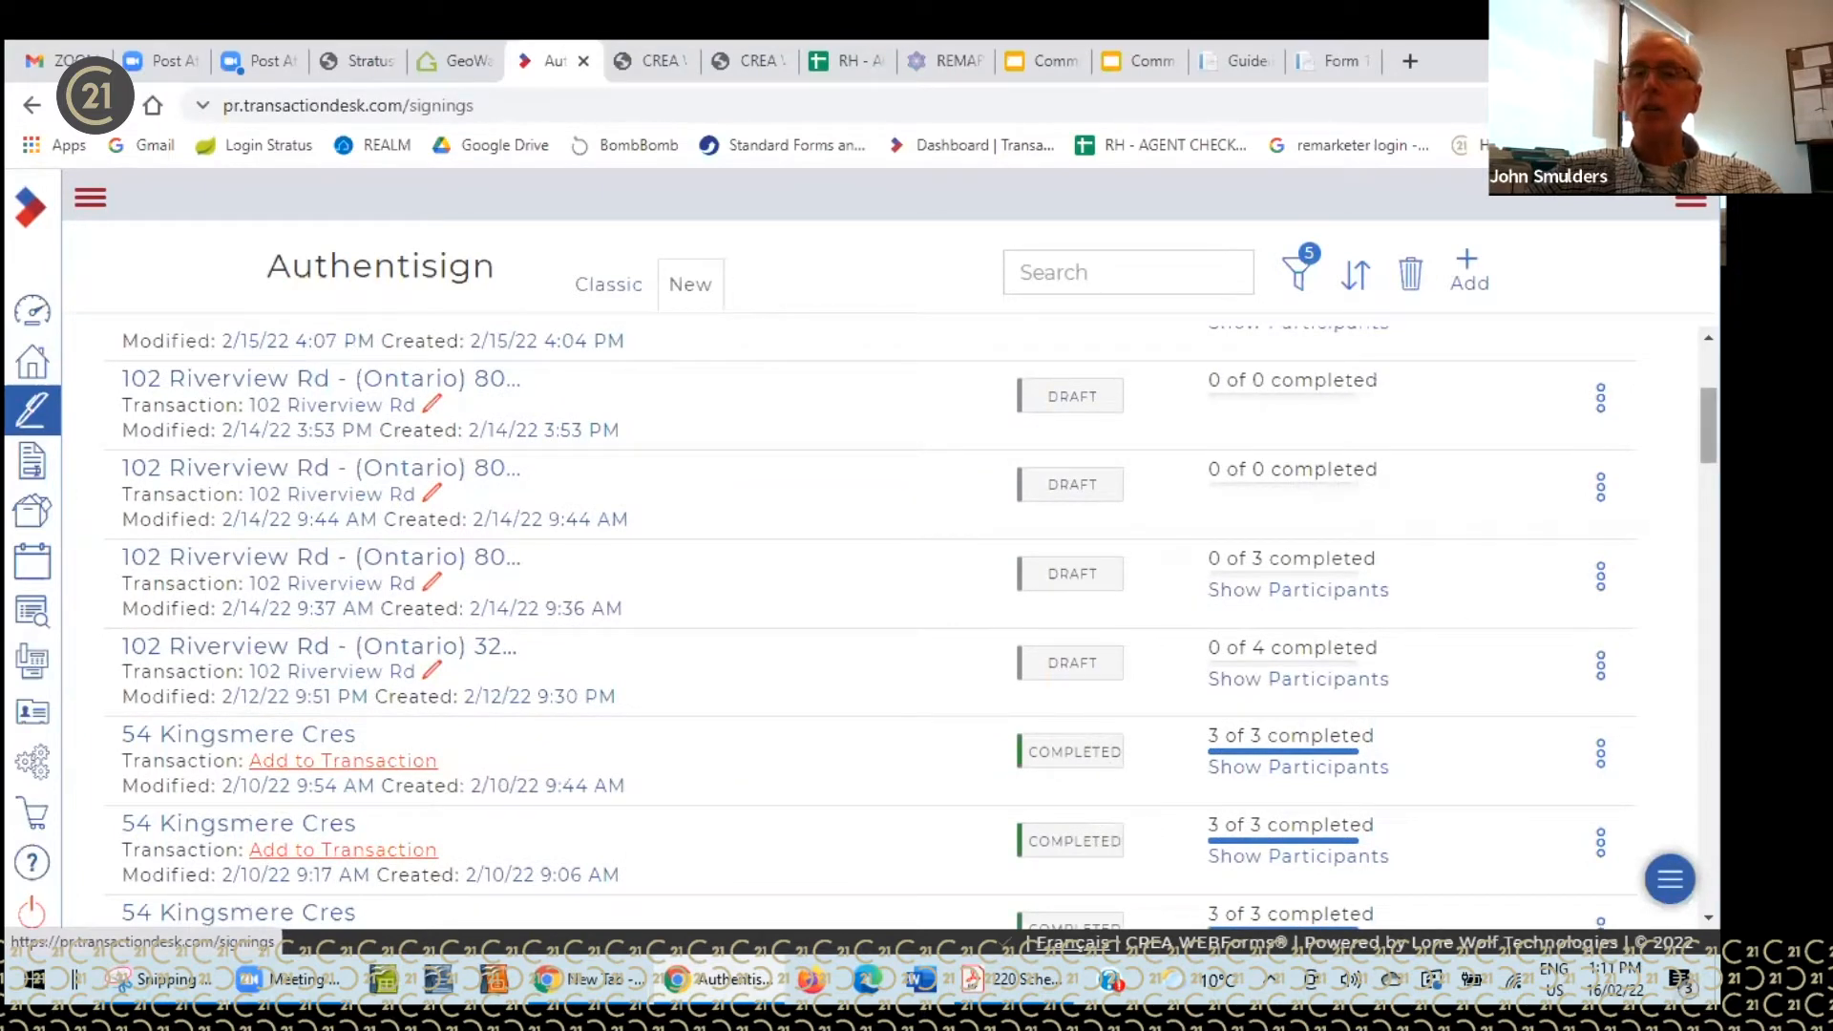
pyautogui.scroll(-5, 907, 620)
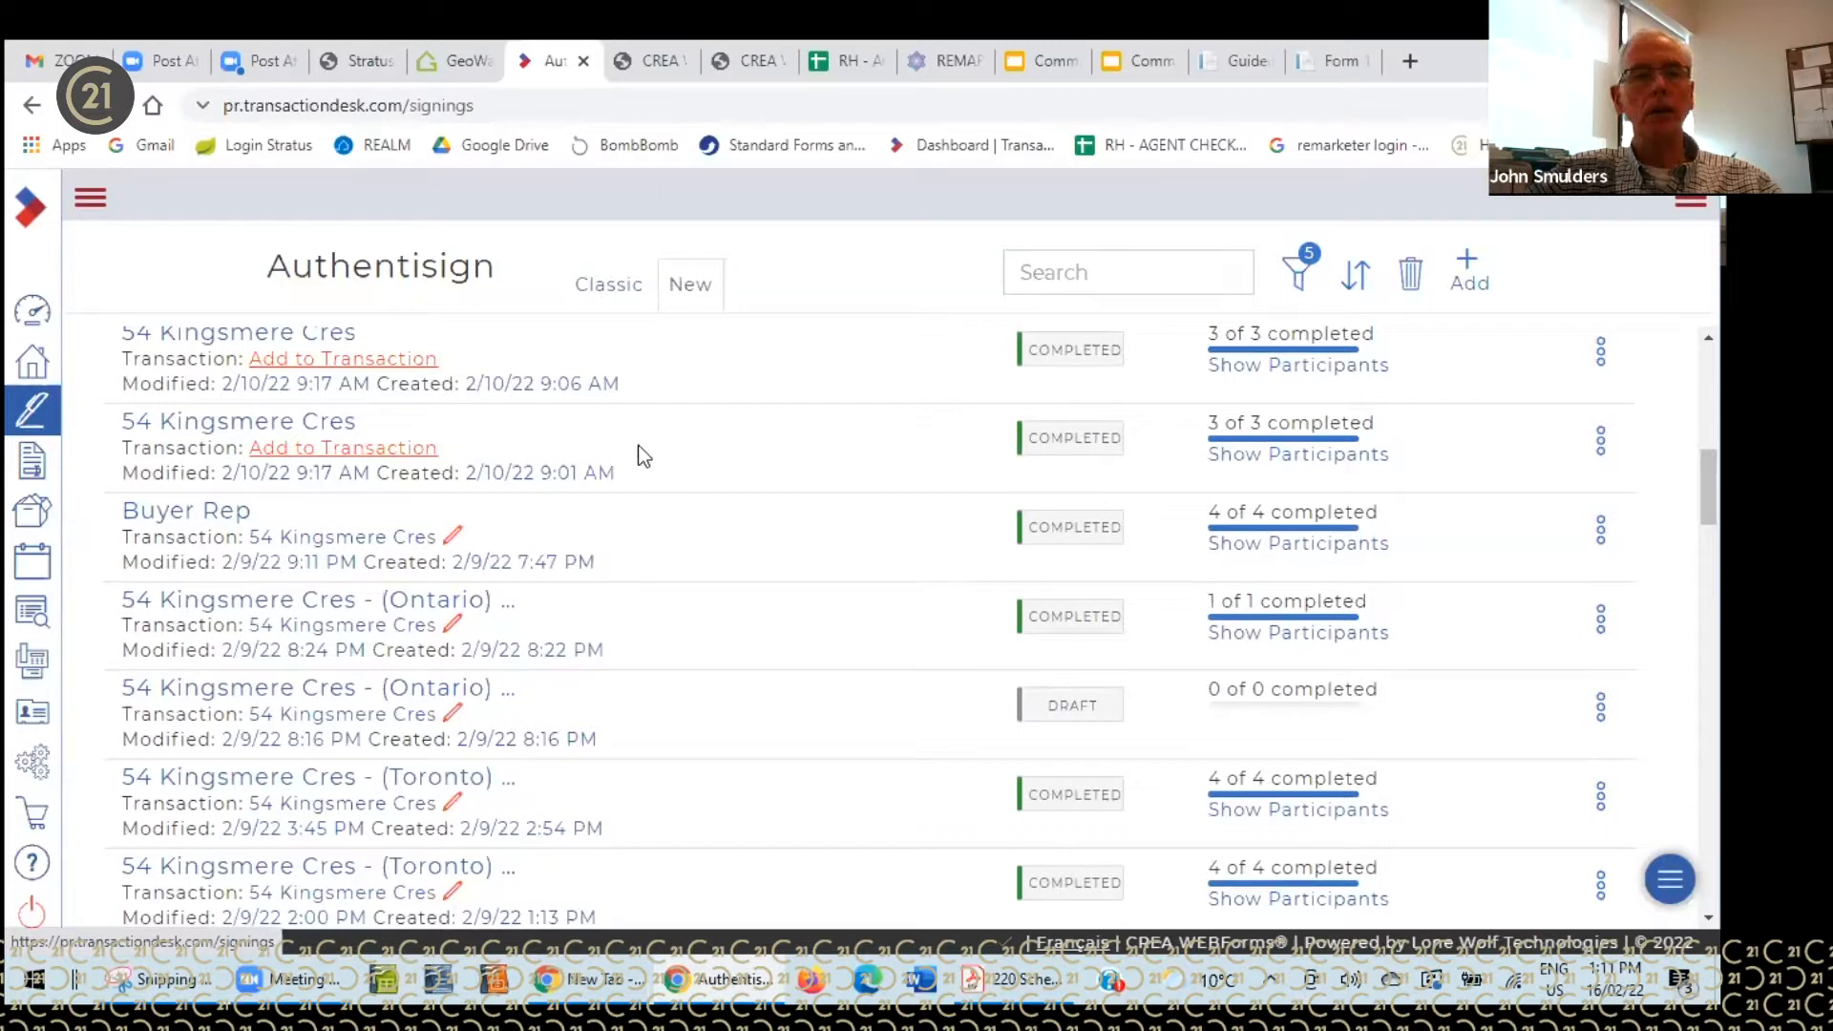
pyautogui.click(33, 466)
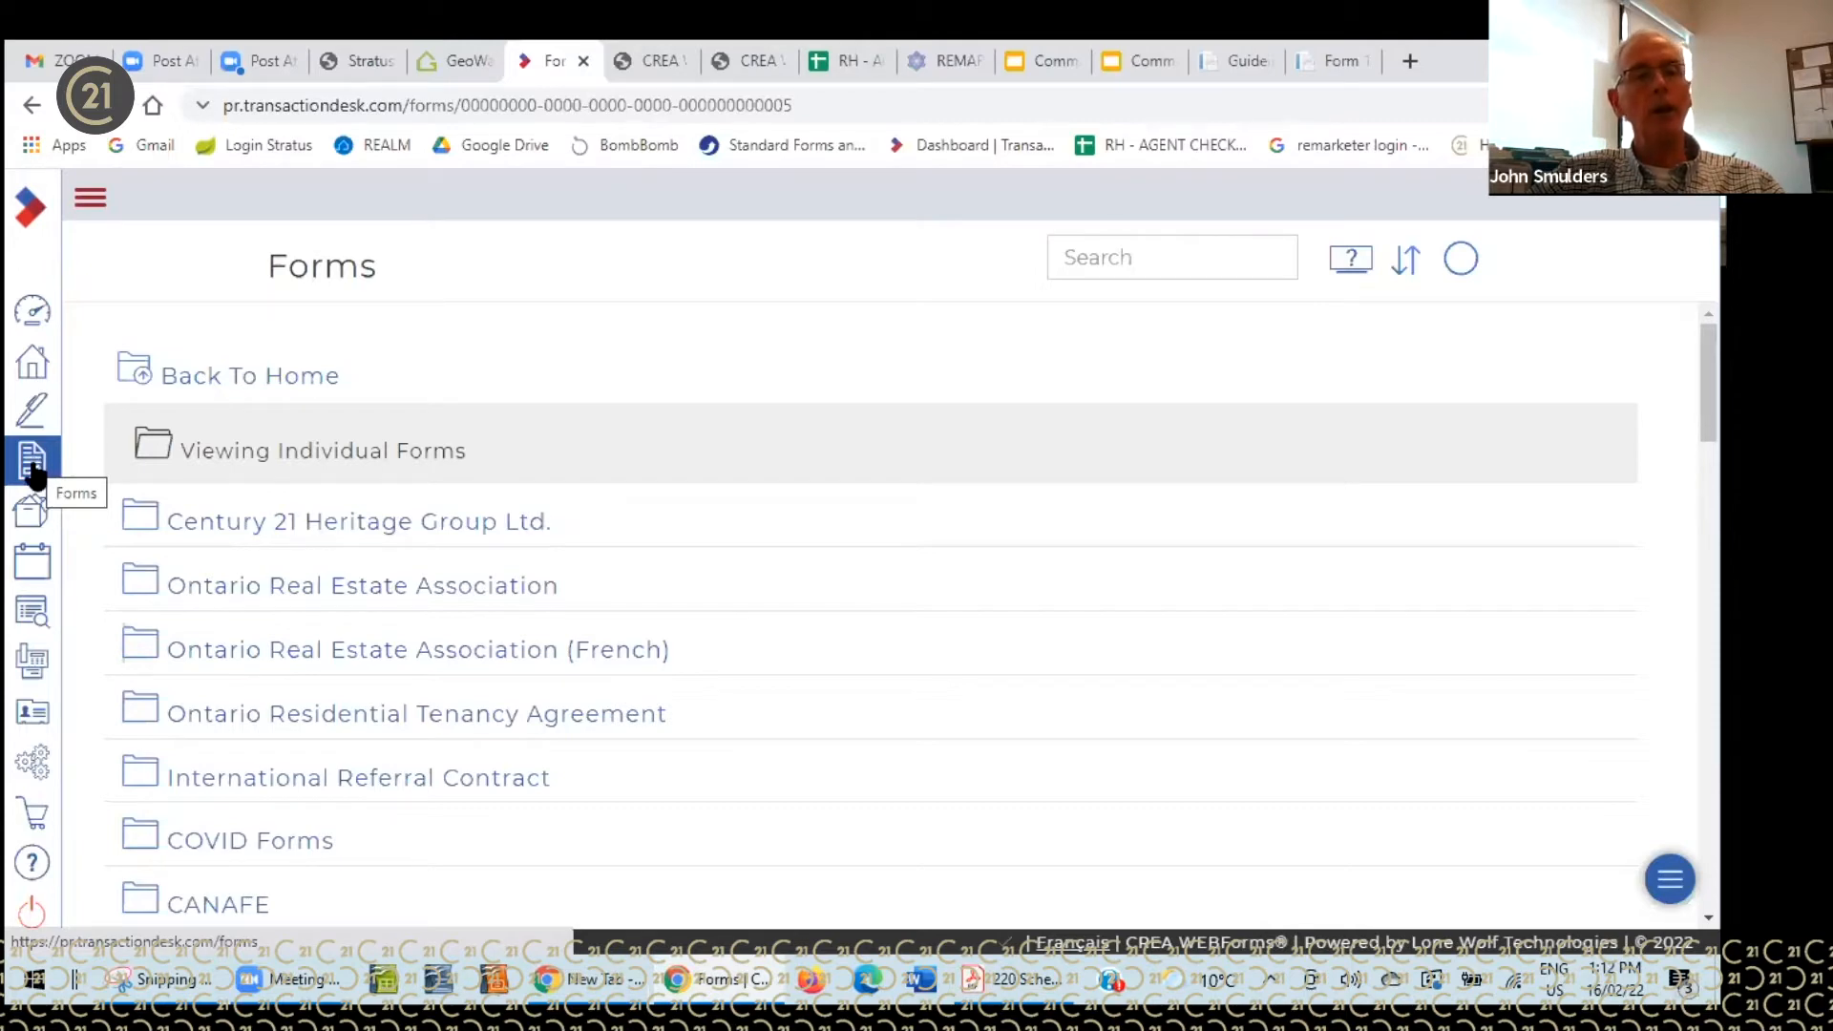
# - Switch to the Documents page from the left sidebar
pyautogui.click(36, 520)
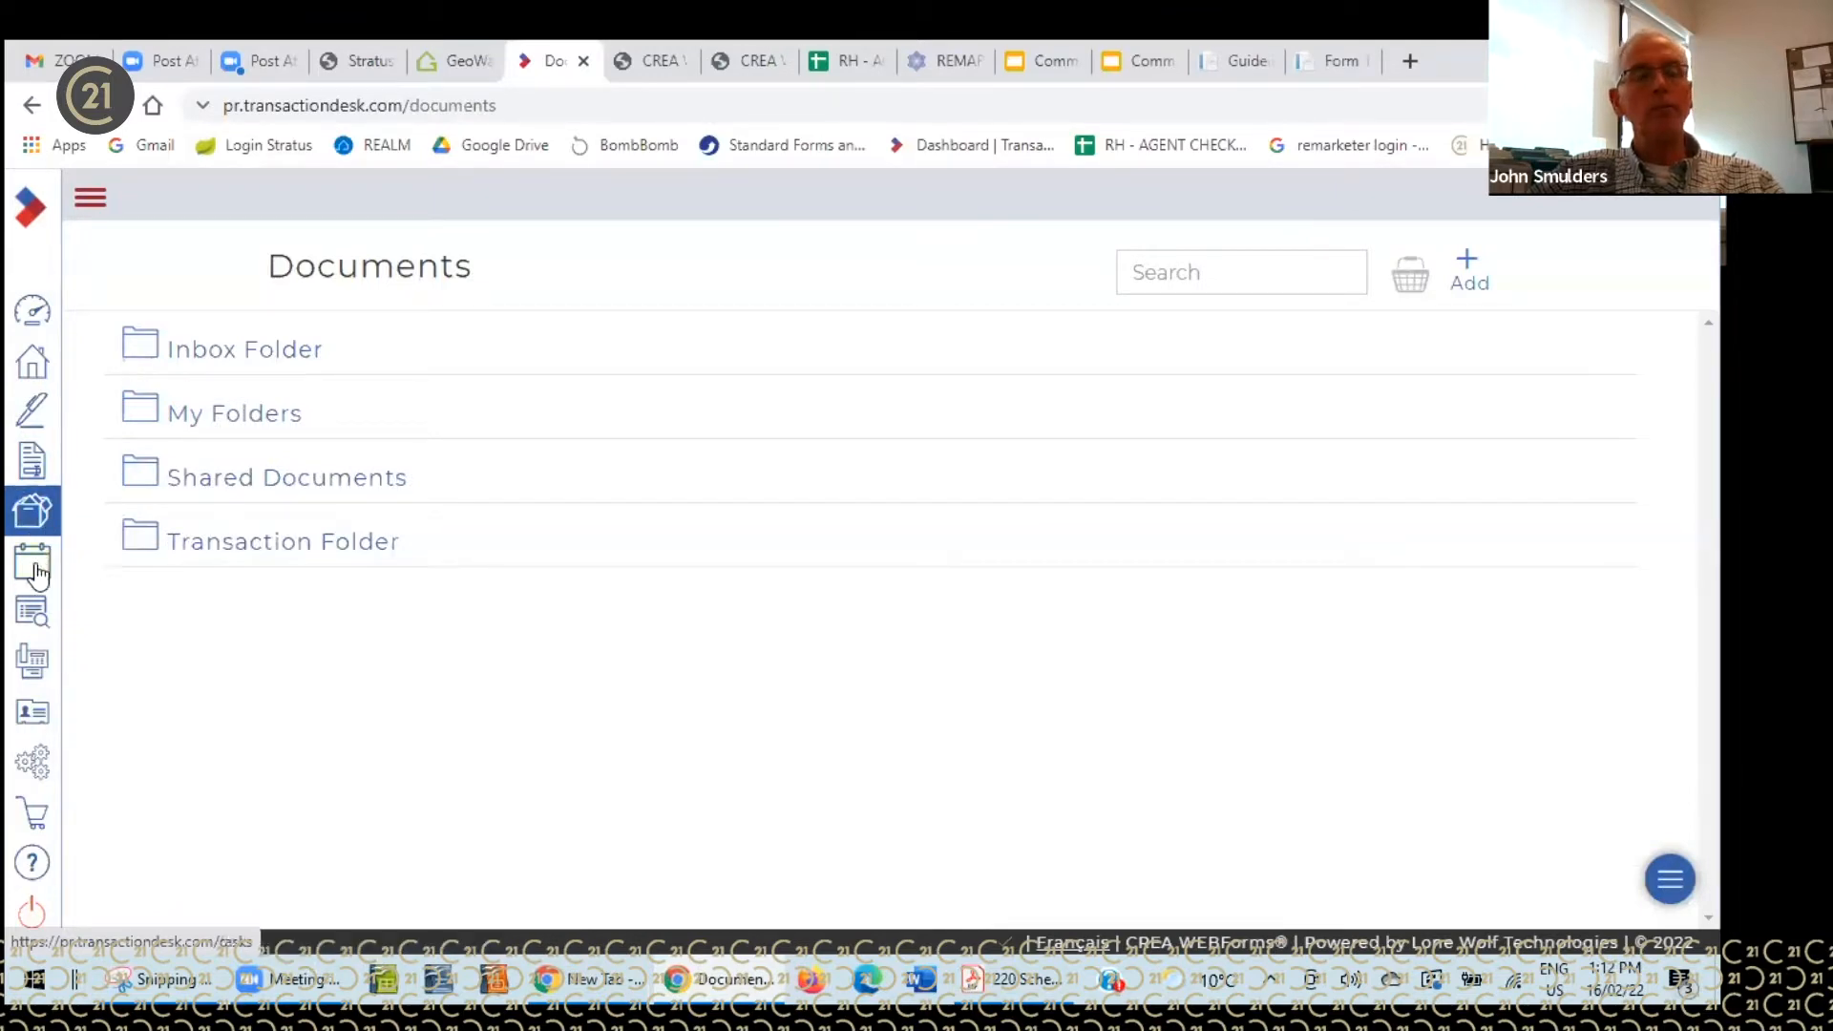
# - Show the Tasks page using the calendar icon in the sidebar
pyautogui.click(36, 574)
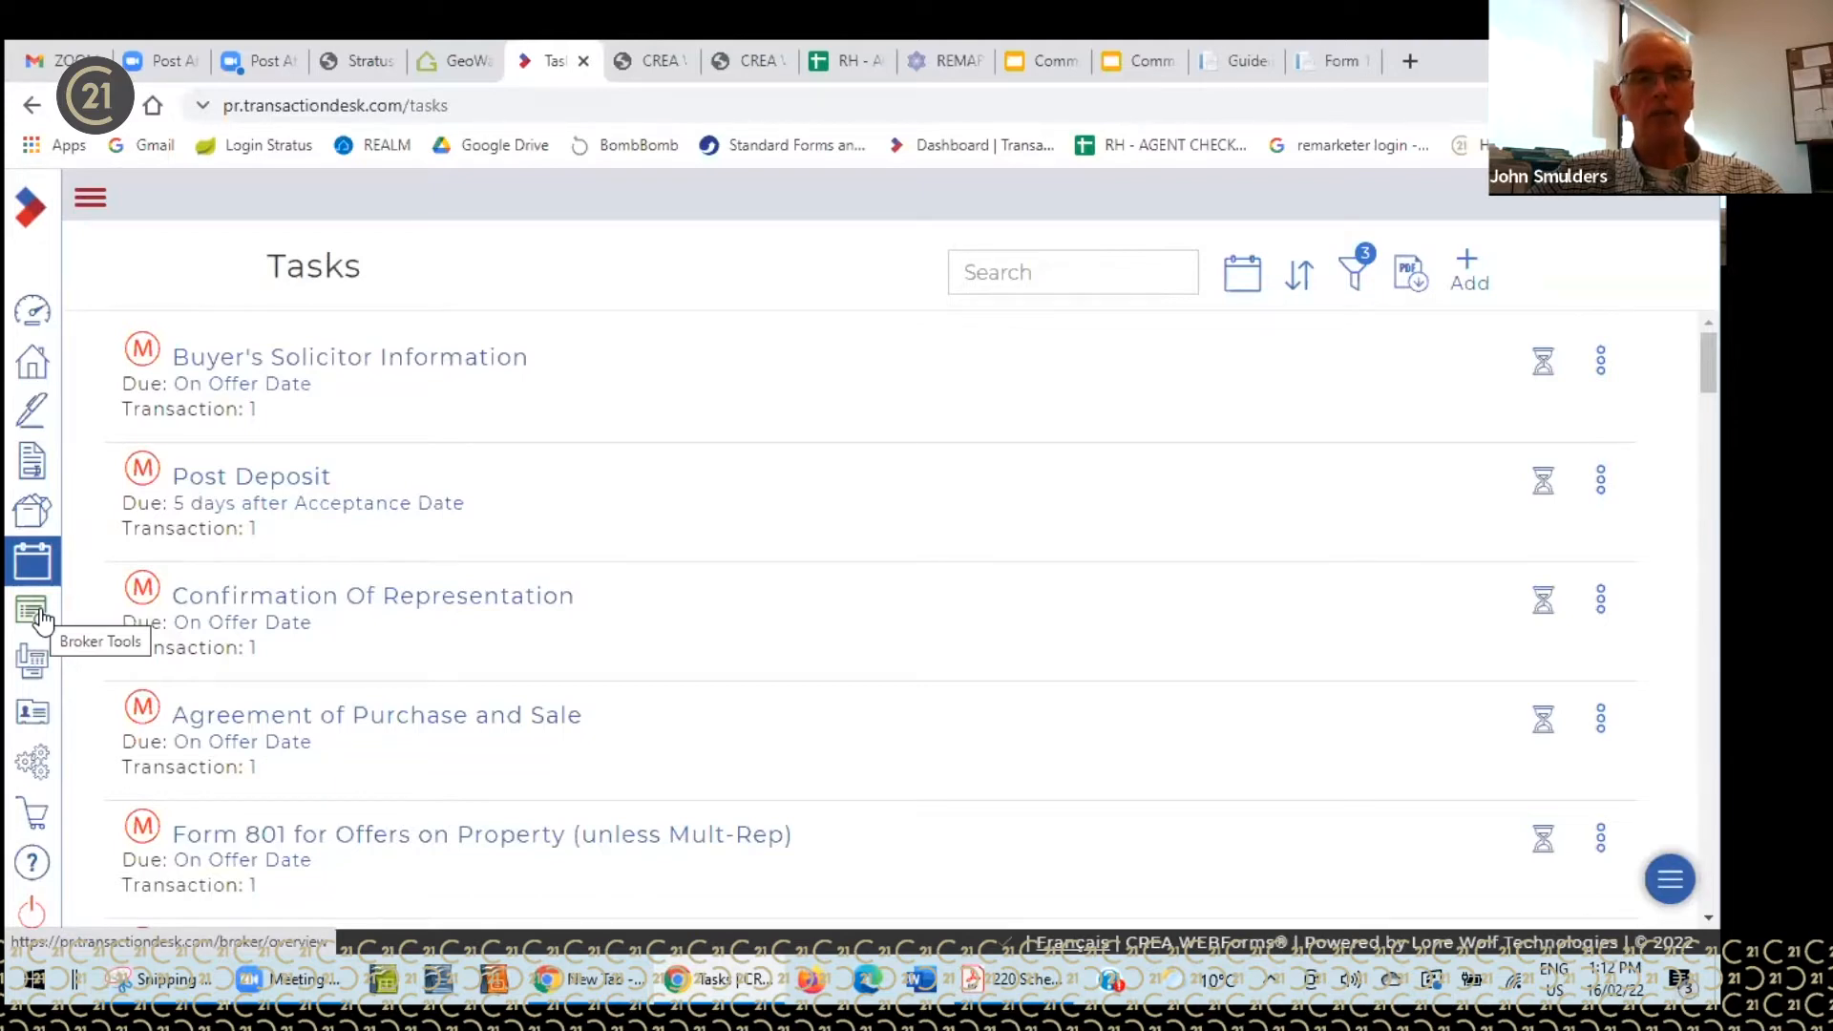
# - Scroll through the saved contacts, then show Settings with Preferences, Program Settings and Clauses
pyautogui.click(35, 718)
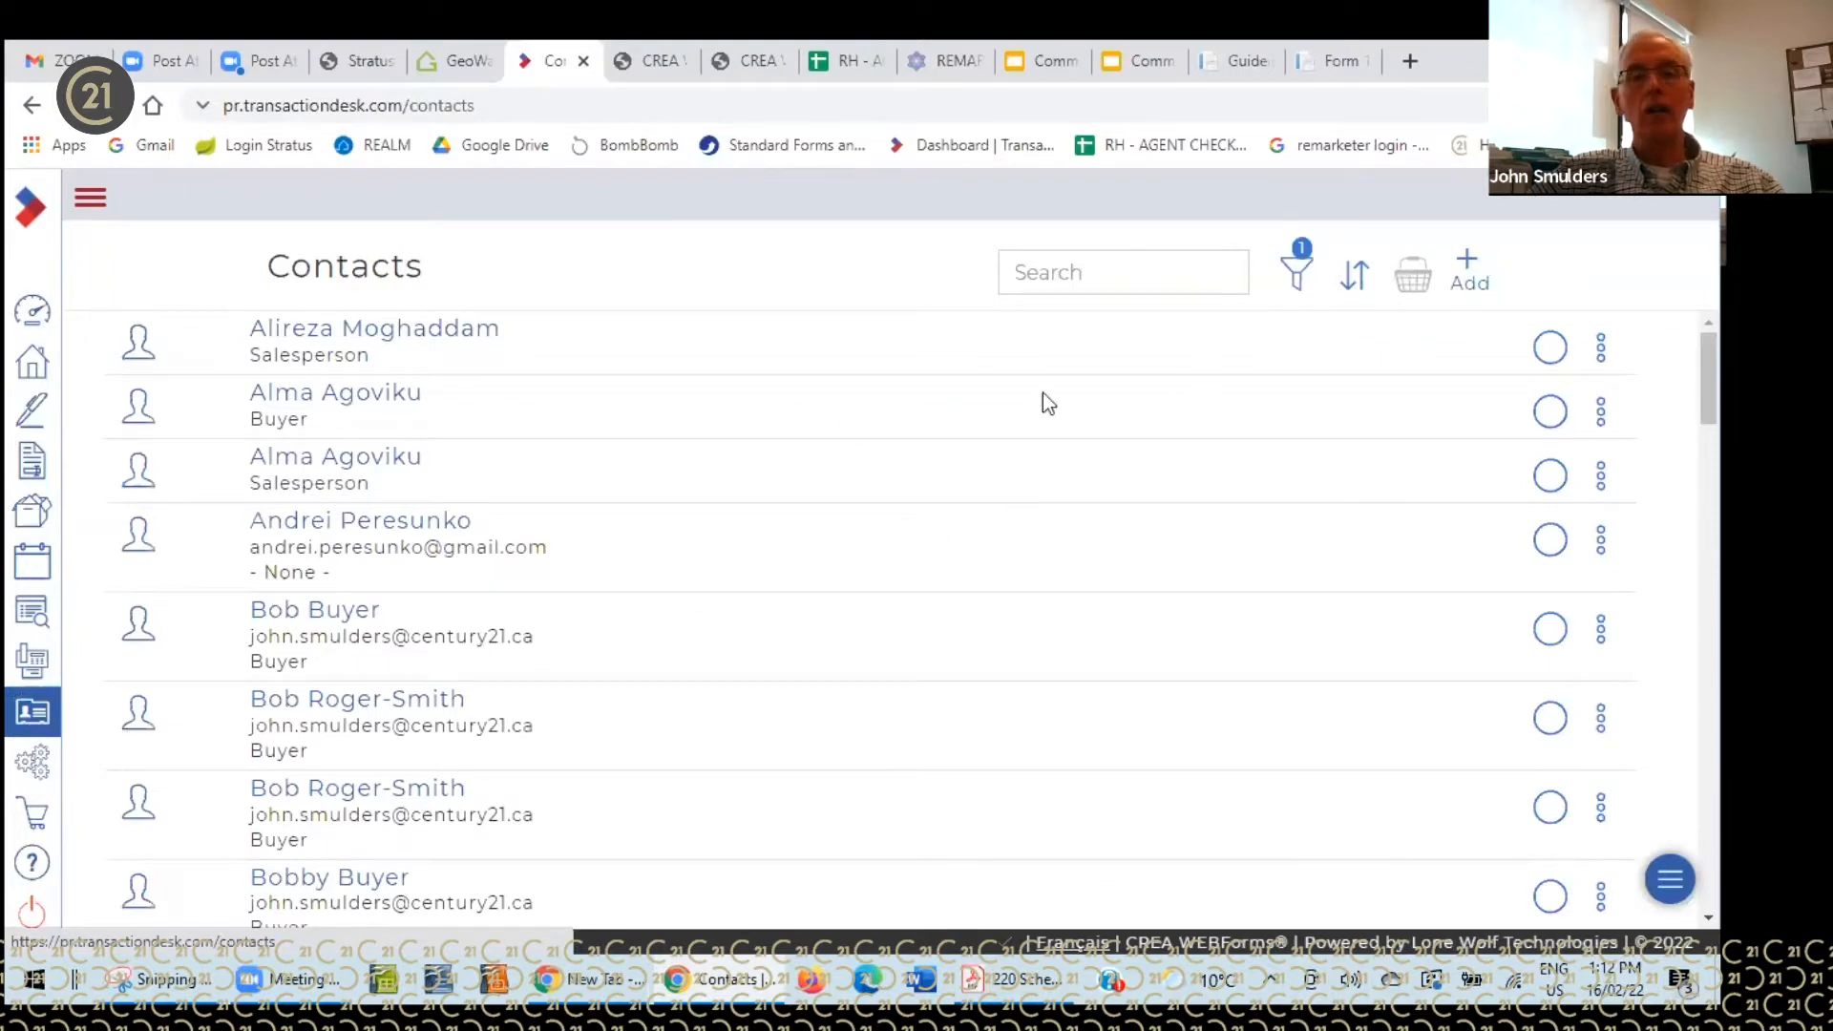
pyautogui.scroll(-5, 515, 492)
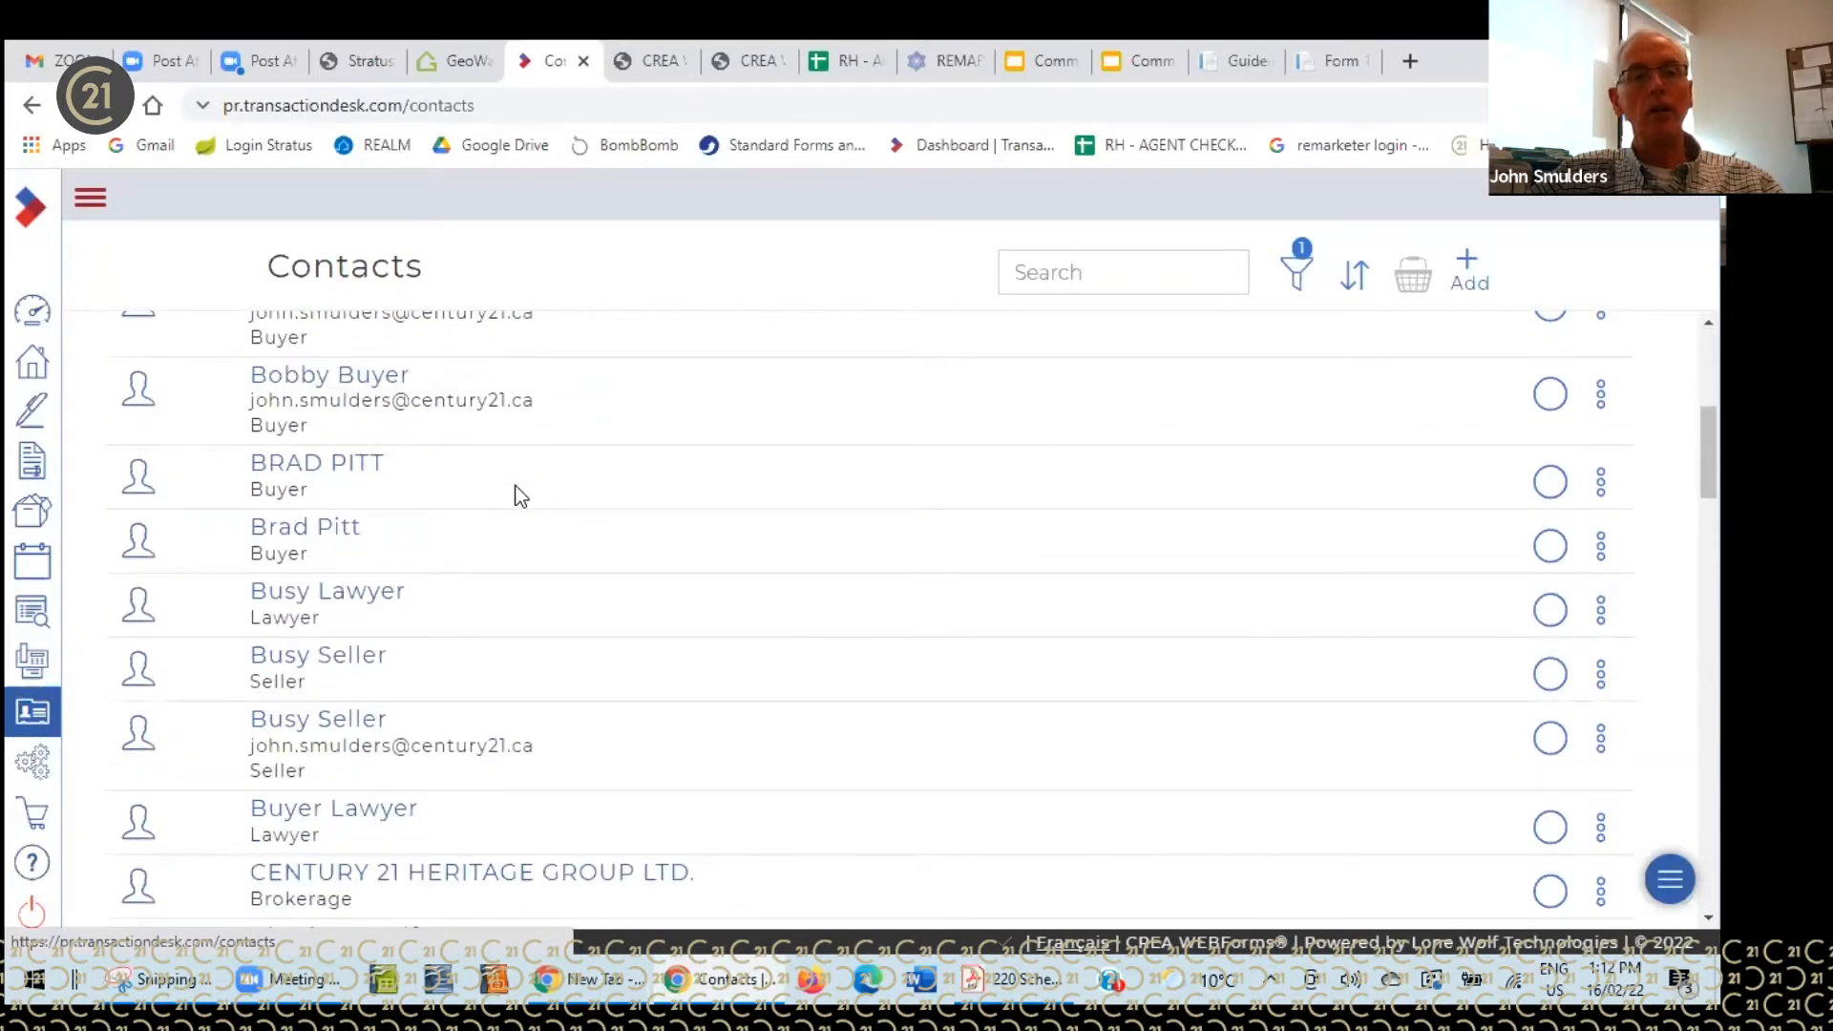
pyautogui.scroll(5, 521, 493)
pyautogui.scroll(-1, 527, 488)
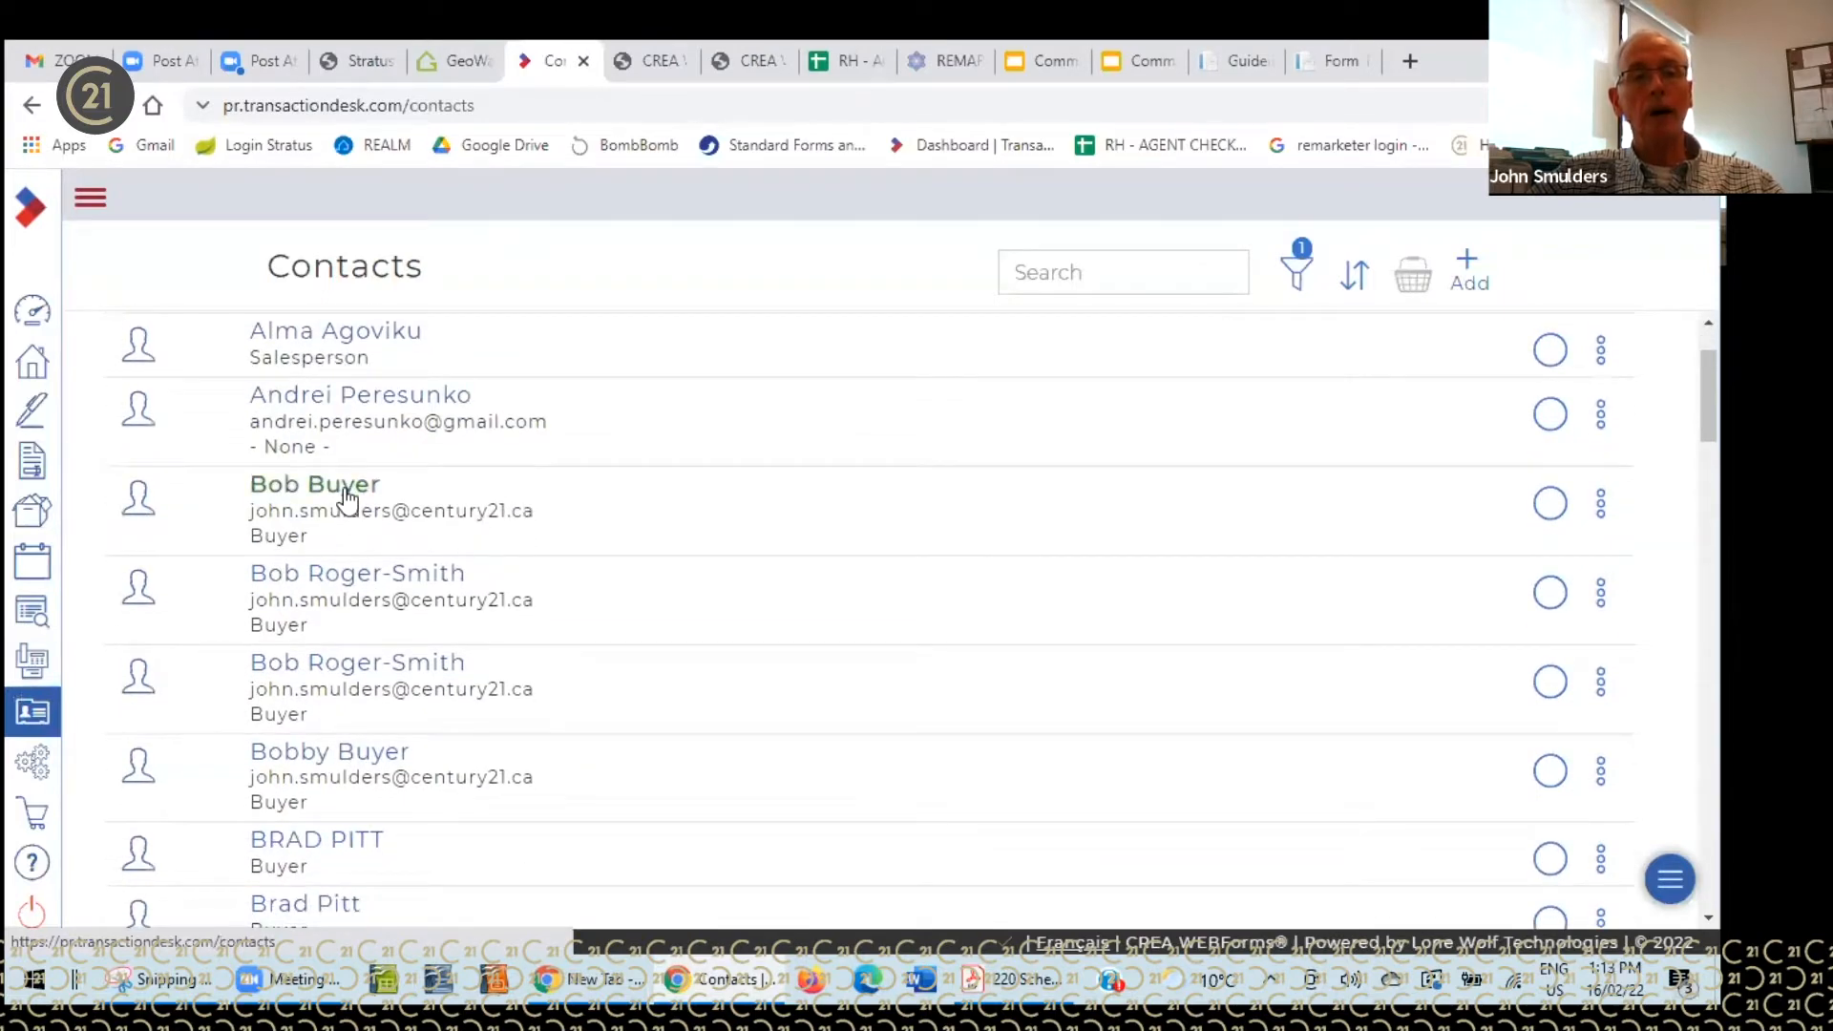
pyautogui.scroll(-2, 586, 680)
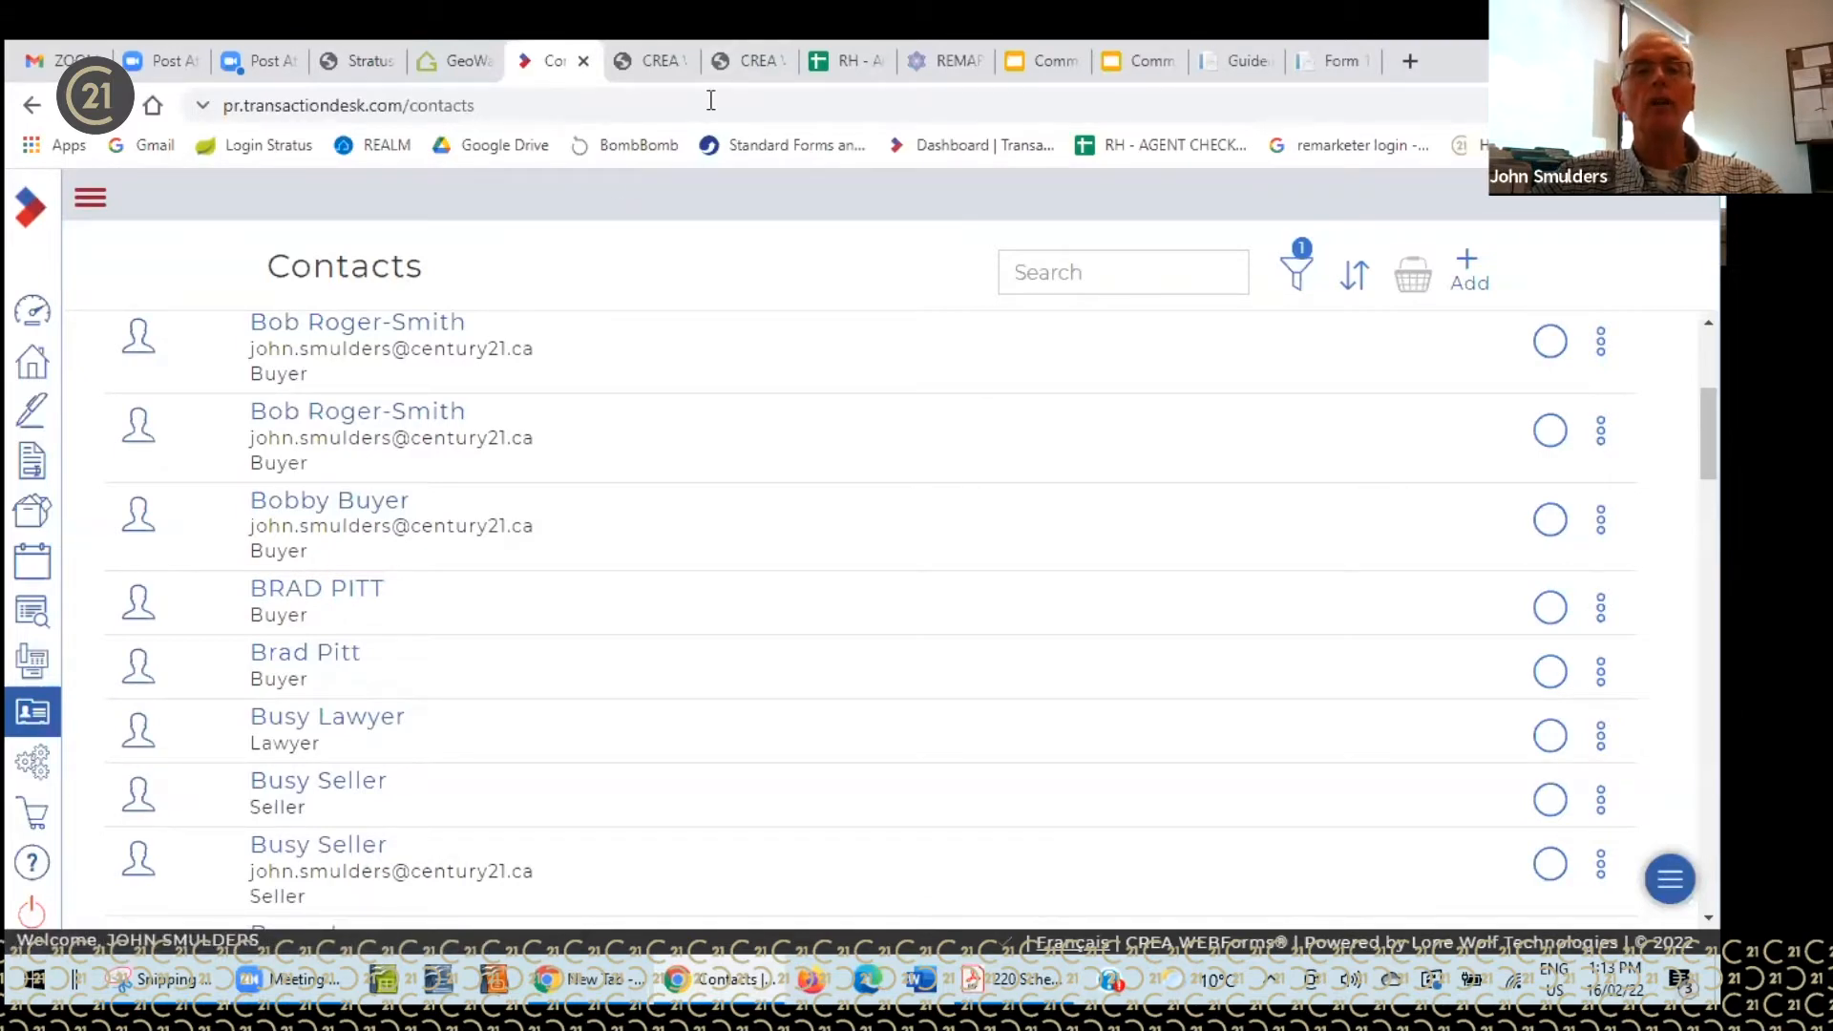
pyautogui.click(36, 761)
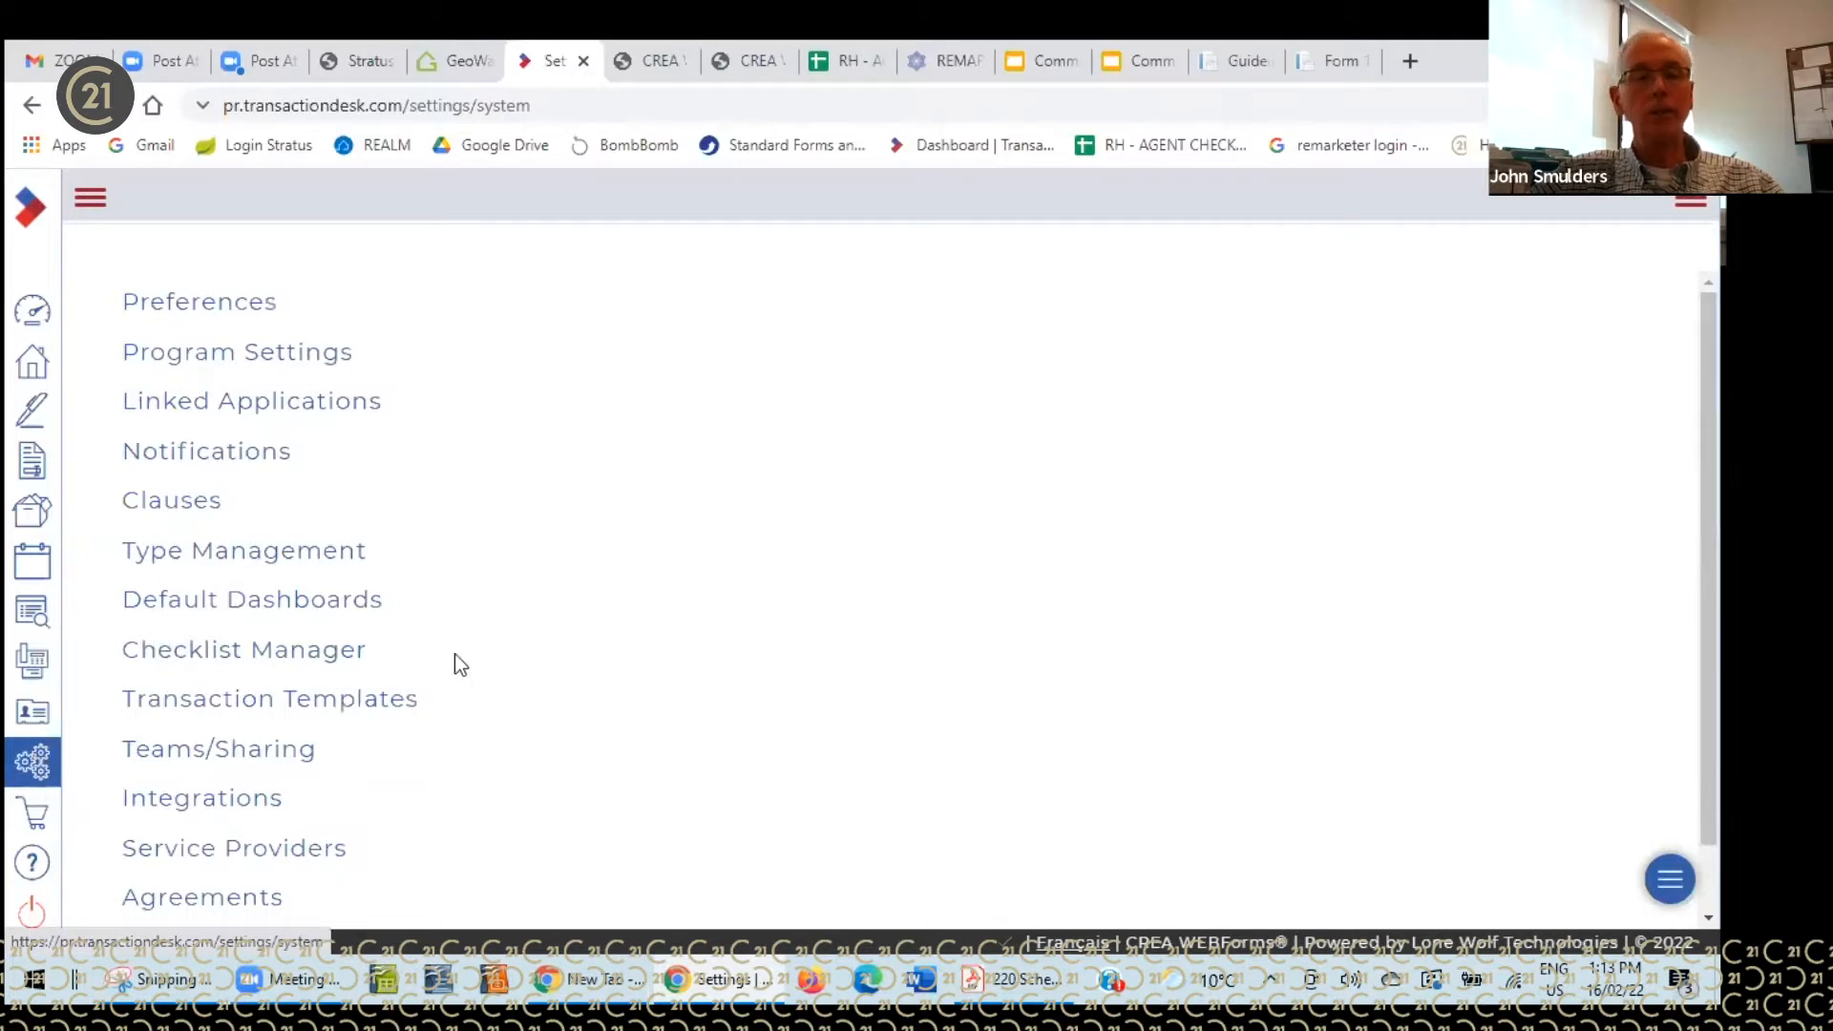
# - View the e-signature apps in the Apps Store, then show the Support page with its contact details
pyautogui.click(40, 819)
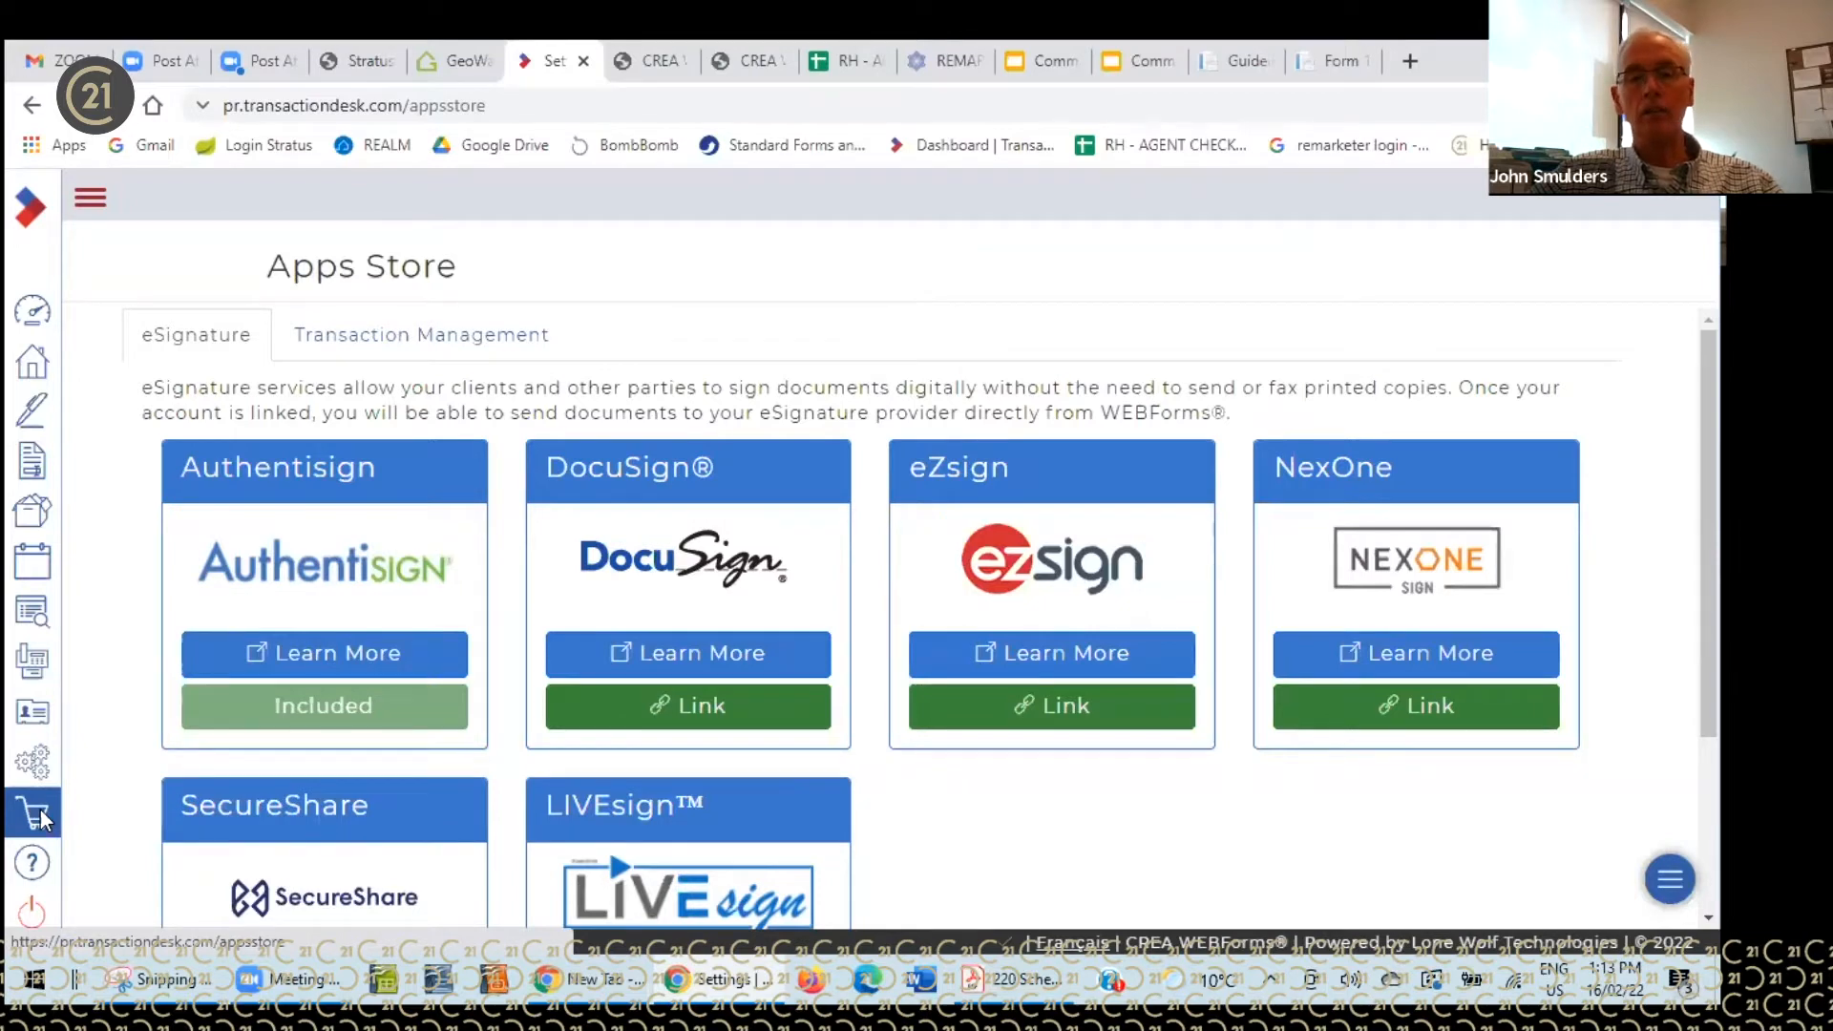
pyautogui.click(34, 864)
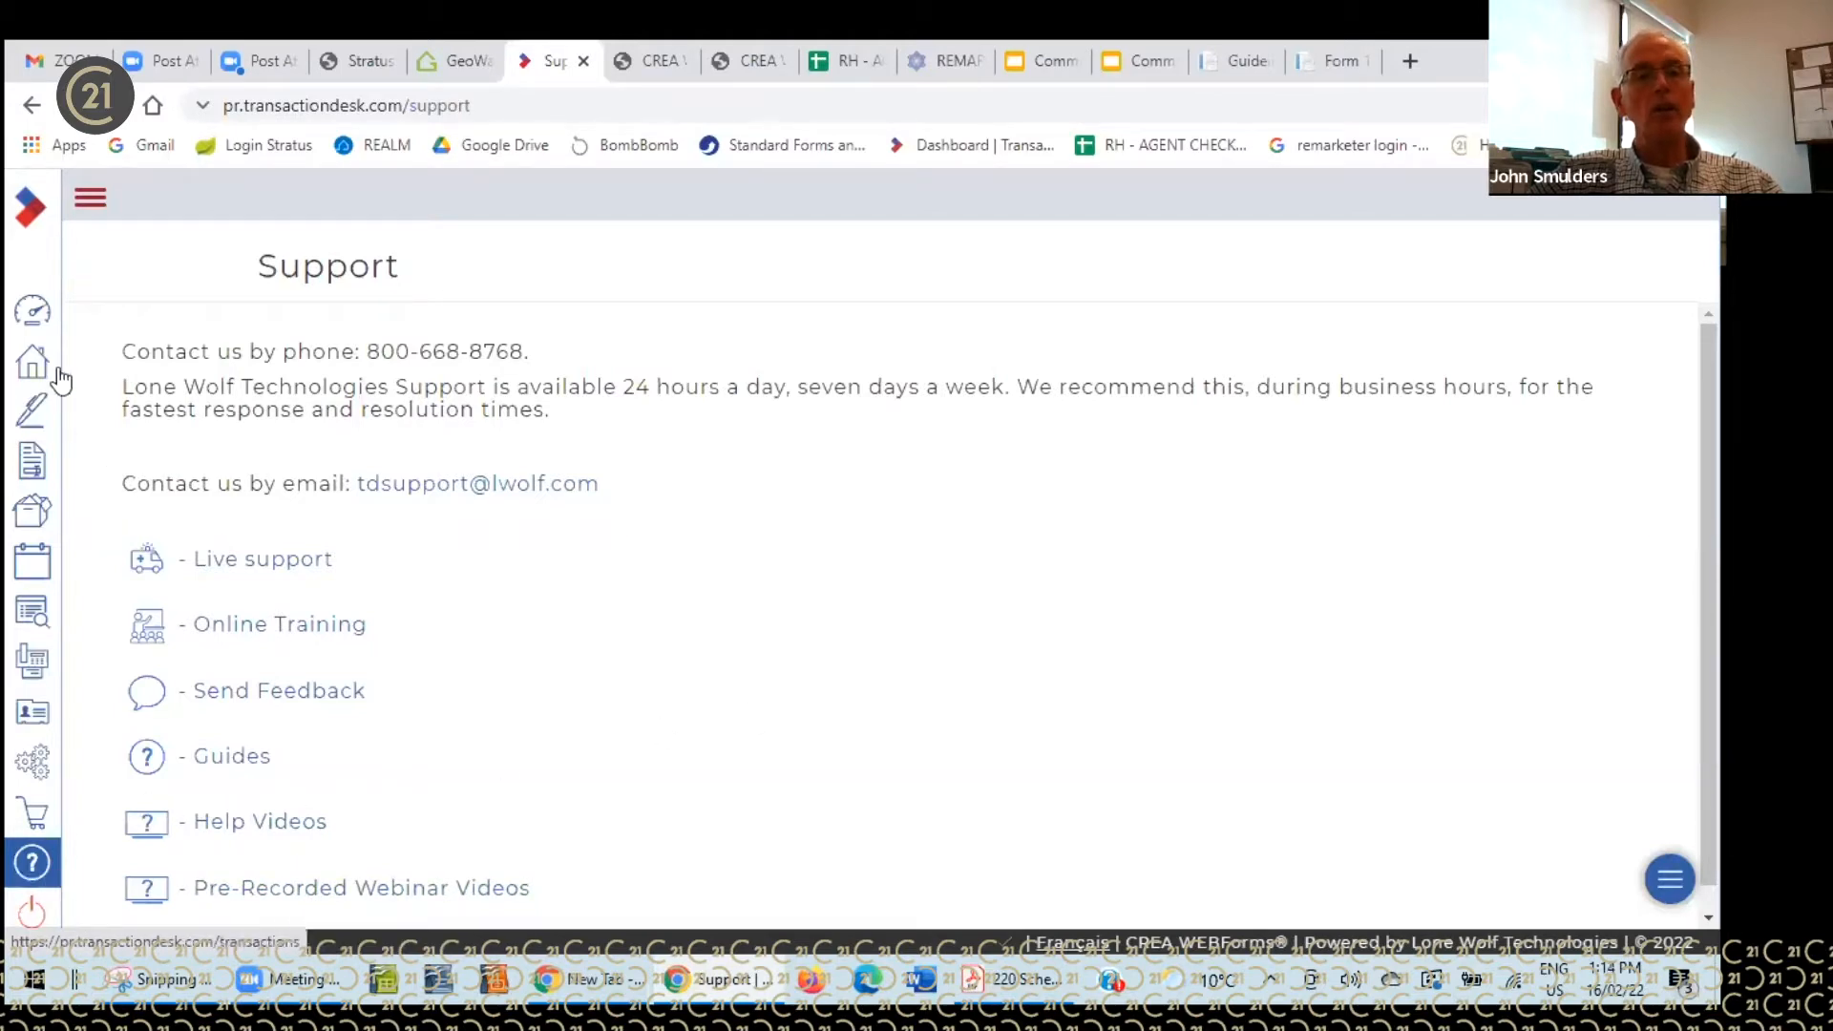
# - Return to the Member Dashboard using the speedometer icon at the top of the sidebar
pyautogui.click(33, 313)
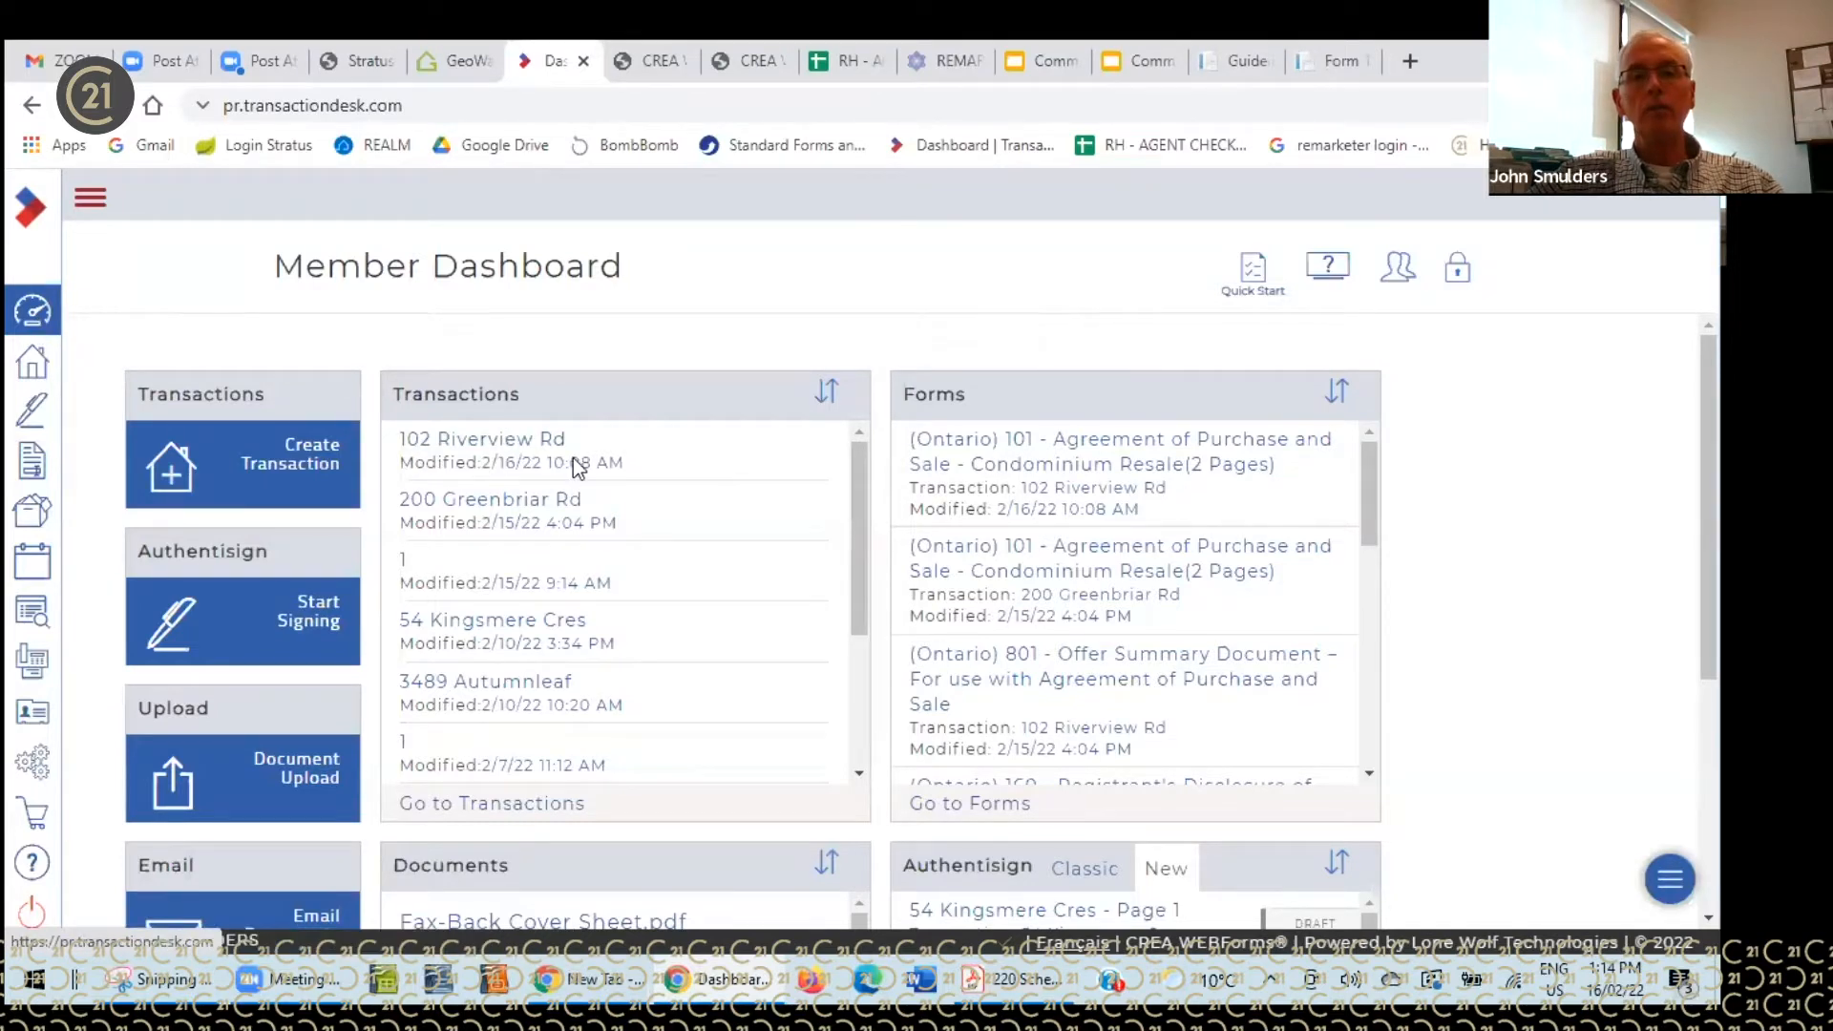
pyautogui.moveTo(846, 516)
pyautogui.mouseDown()
pyautogui.moveTo(859, 659)
pyautogui.moveTo(846, 479)
pyautogui.mouseUp()
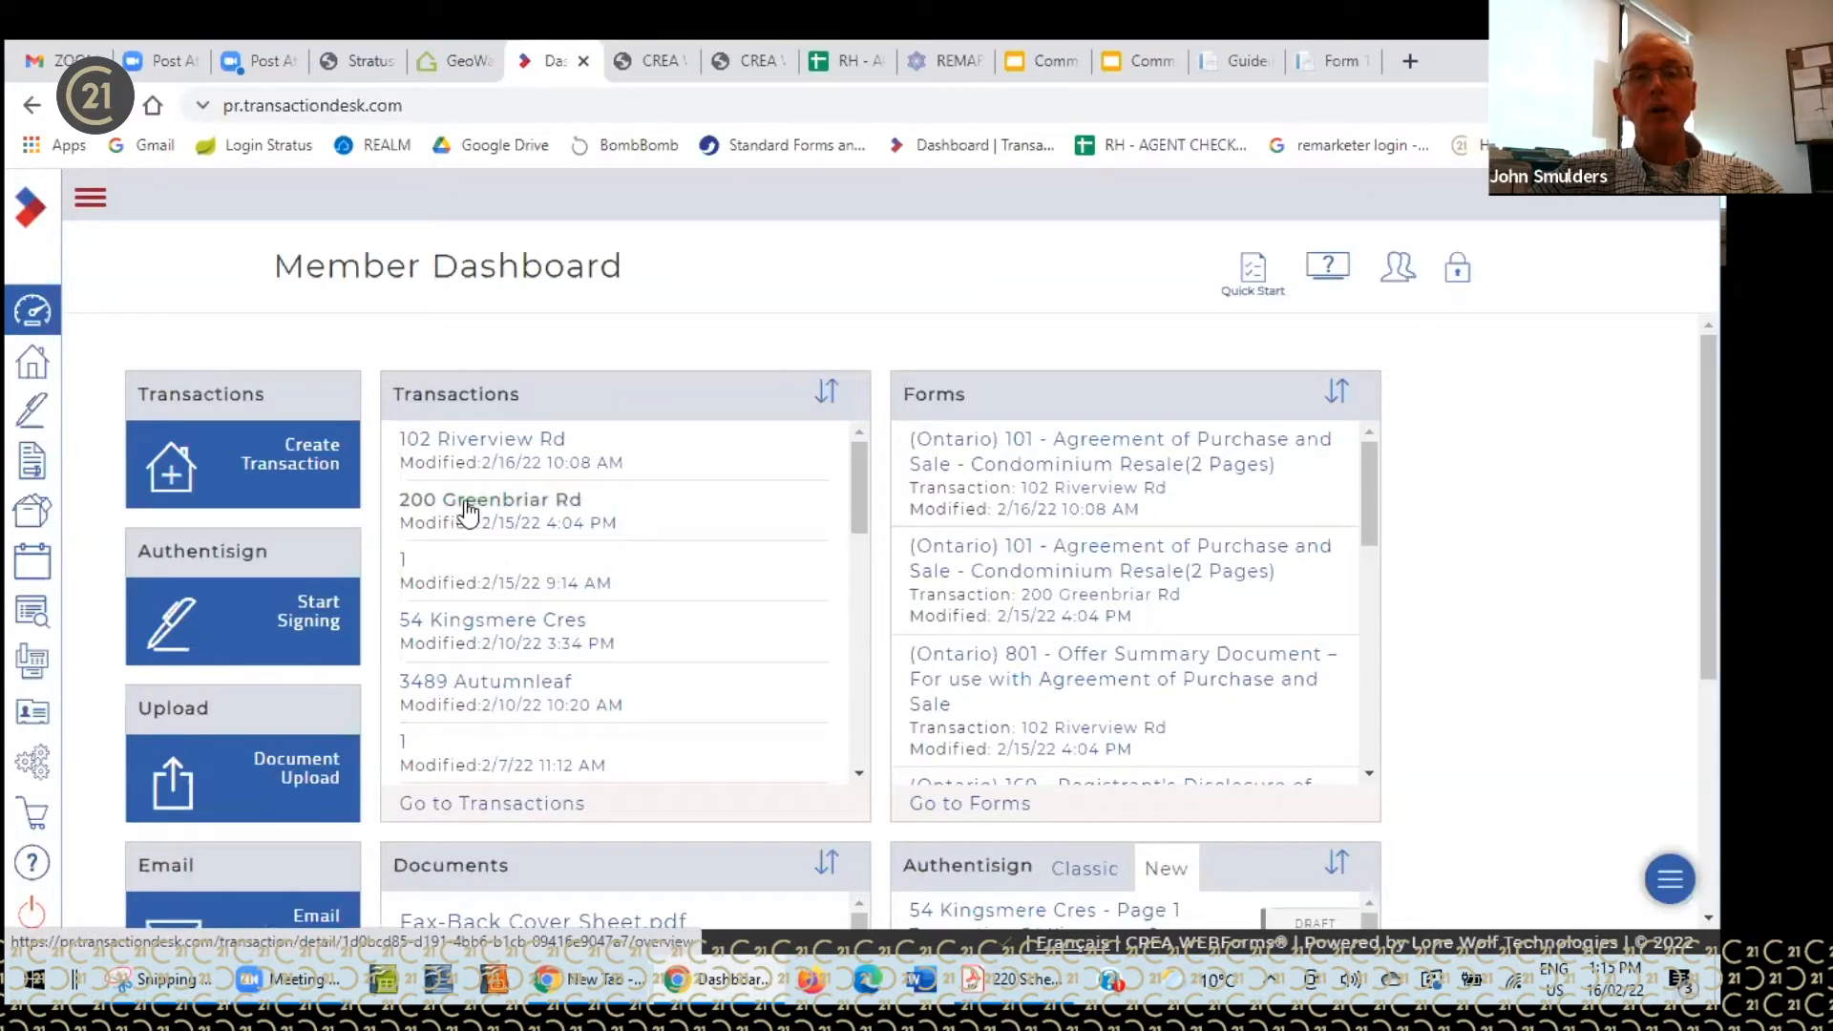
pyautogui.click(468, 506)
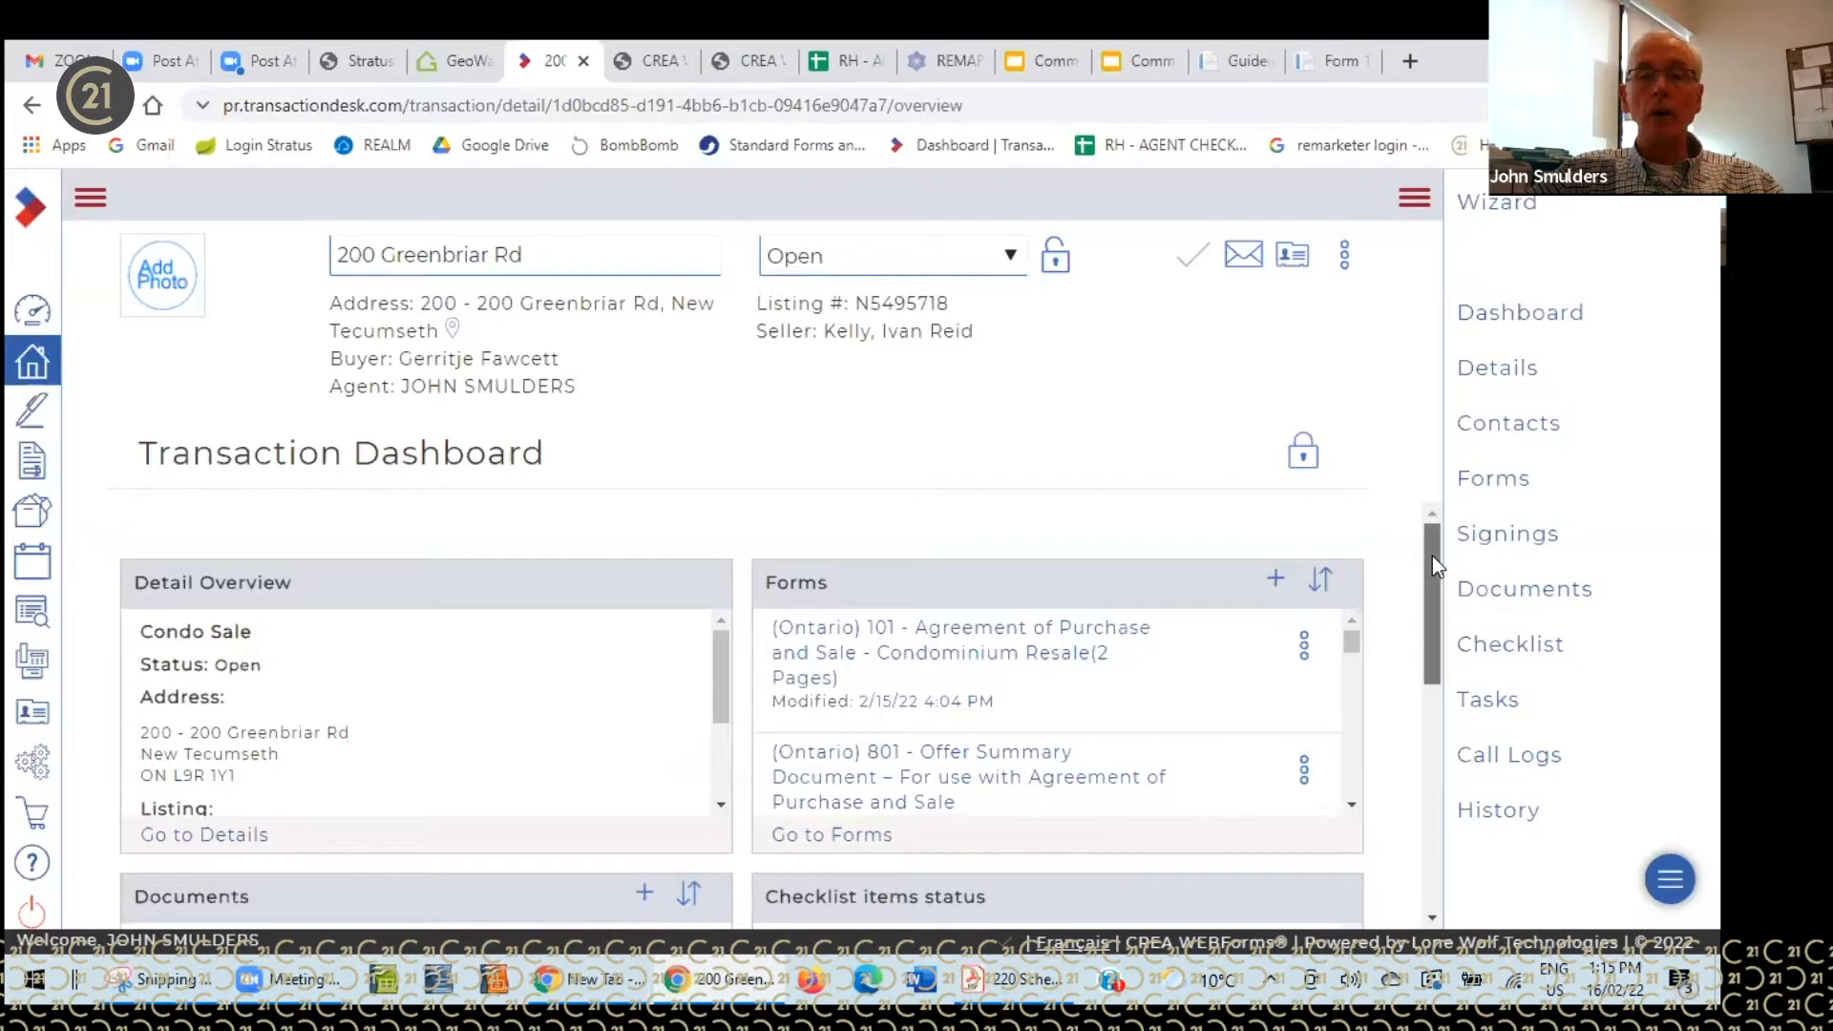
pyautogui.moveTo(1432, 556)
pyautogui.mouseDown()
pyautogui.moveTo(1422, 619)
pyautogui.moveTo(1411, 542)
pyautogui.mouseUp()
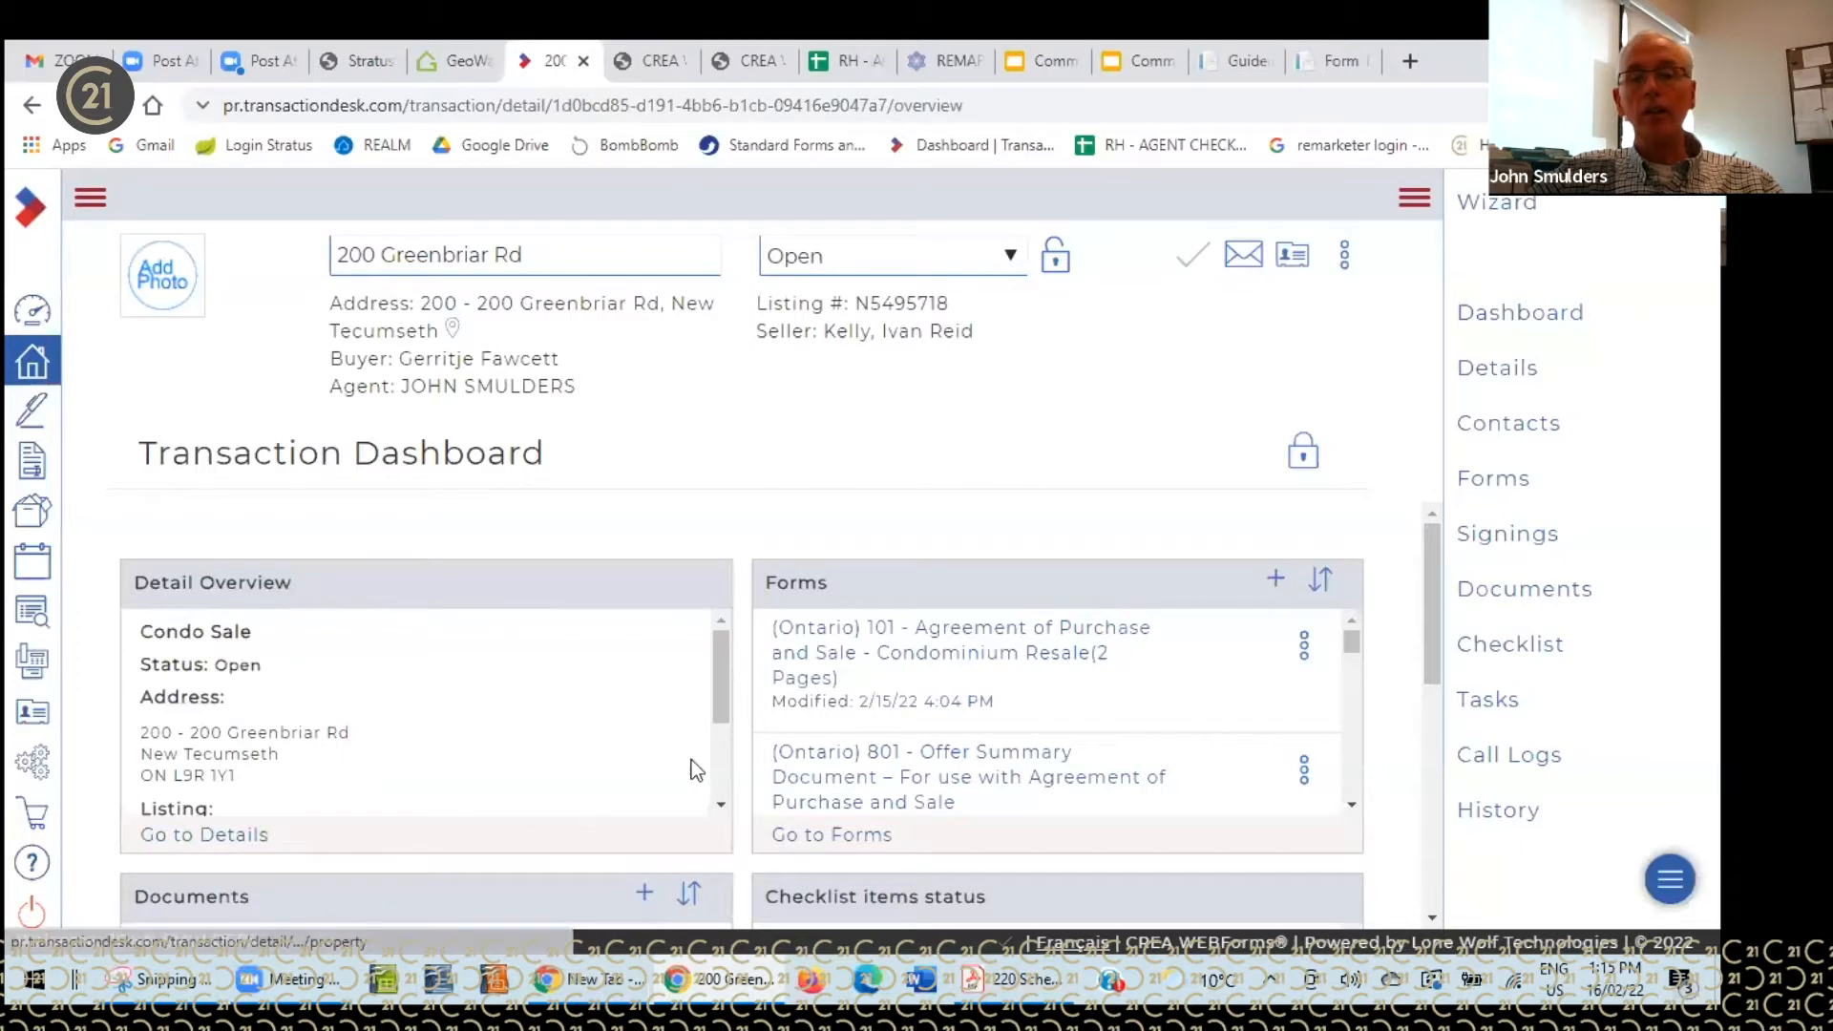
pyautogui.moveTo(720, 696)
pyautogui.mouseDown()
pyautogui.moveTo(726, 765)
pyautogui.moveTo(726, 703)
pyautogui.mouseUp()
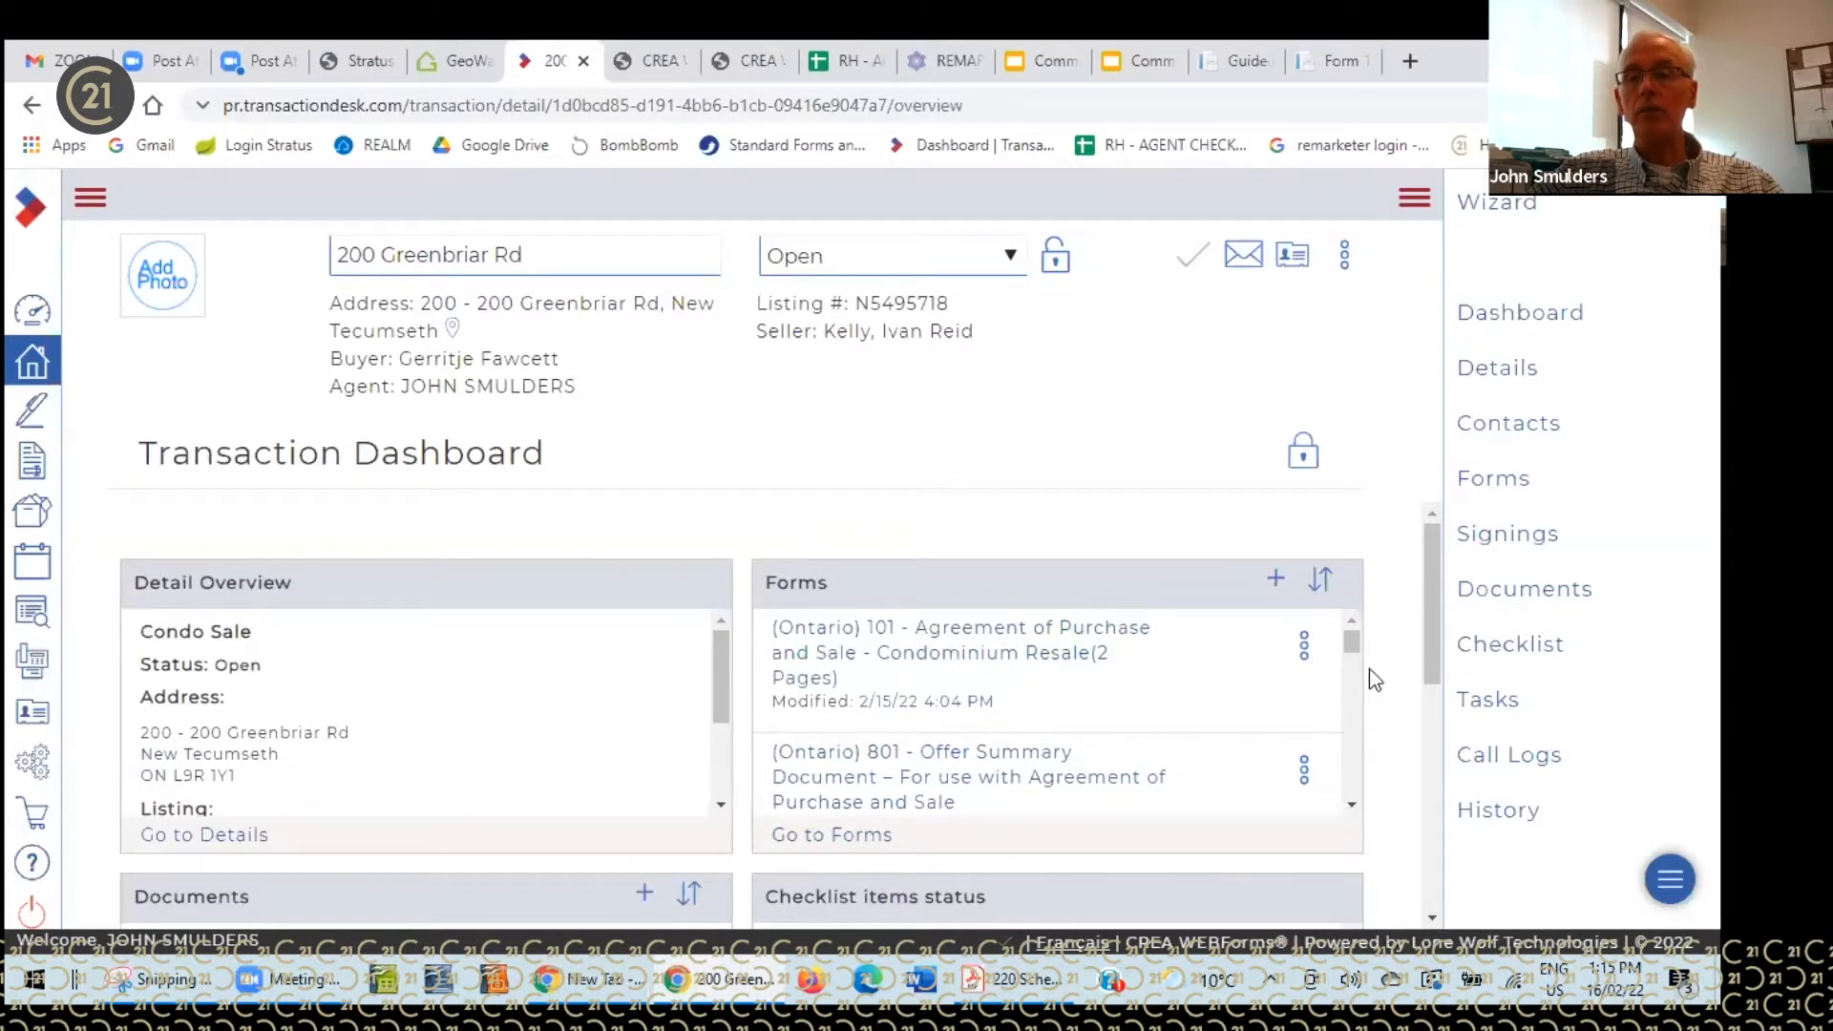
pyautogui.moveTo(1352, 643); pyautogui.dragTo(1348, 779)
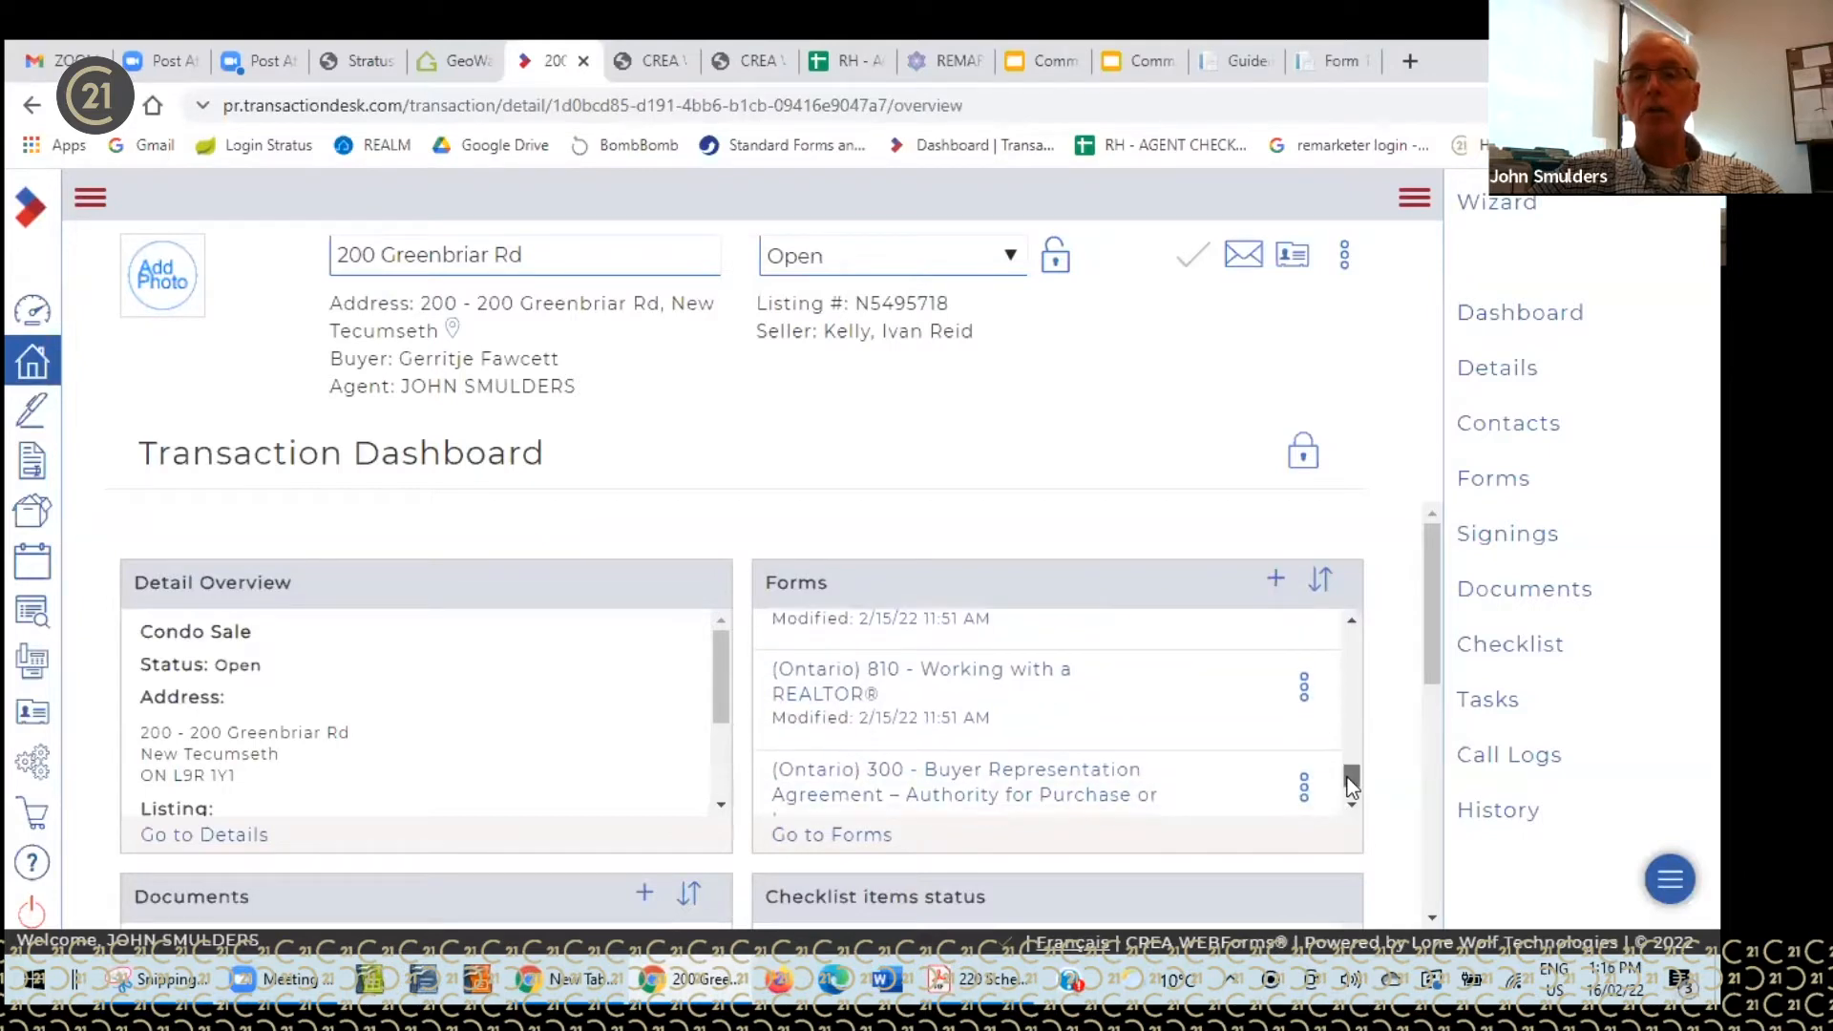
pyautogui.click(1344, 651)
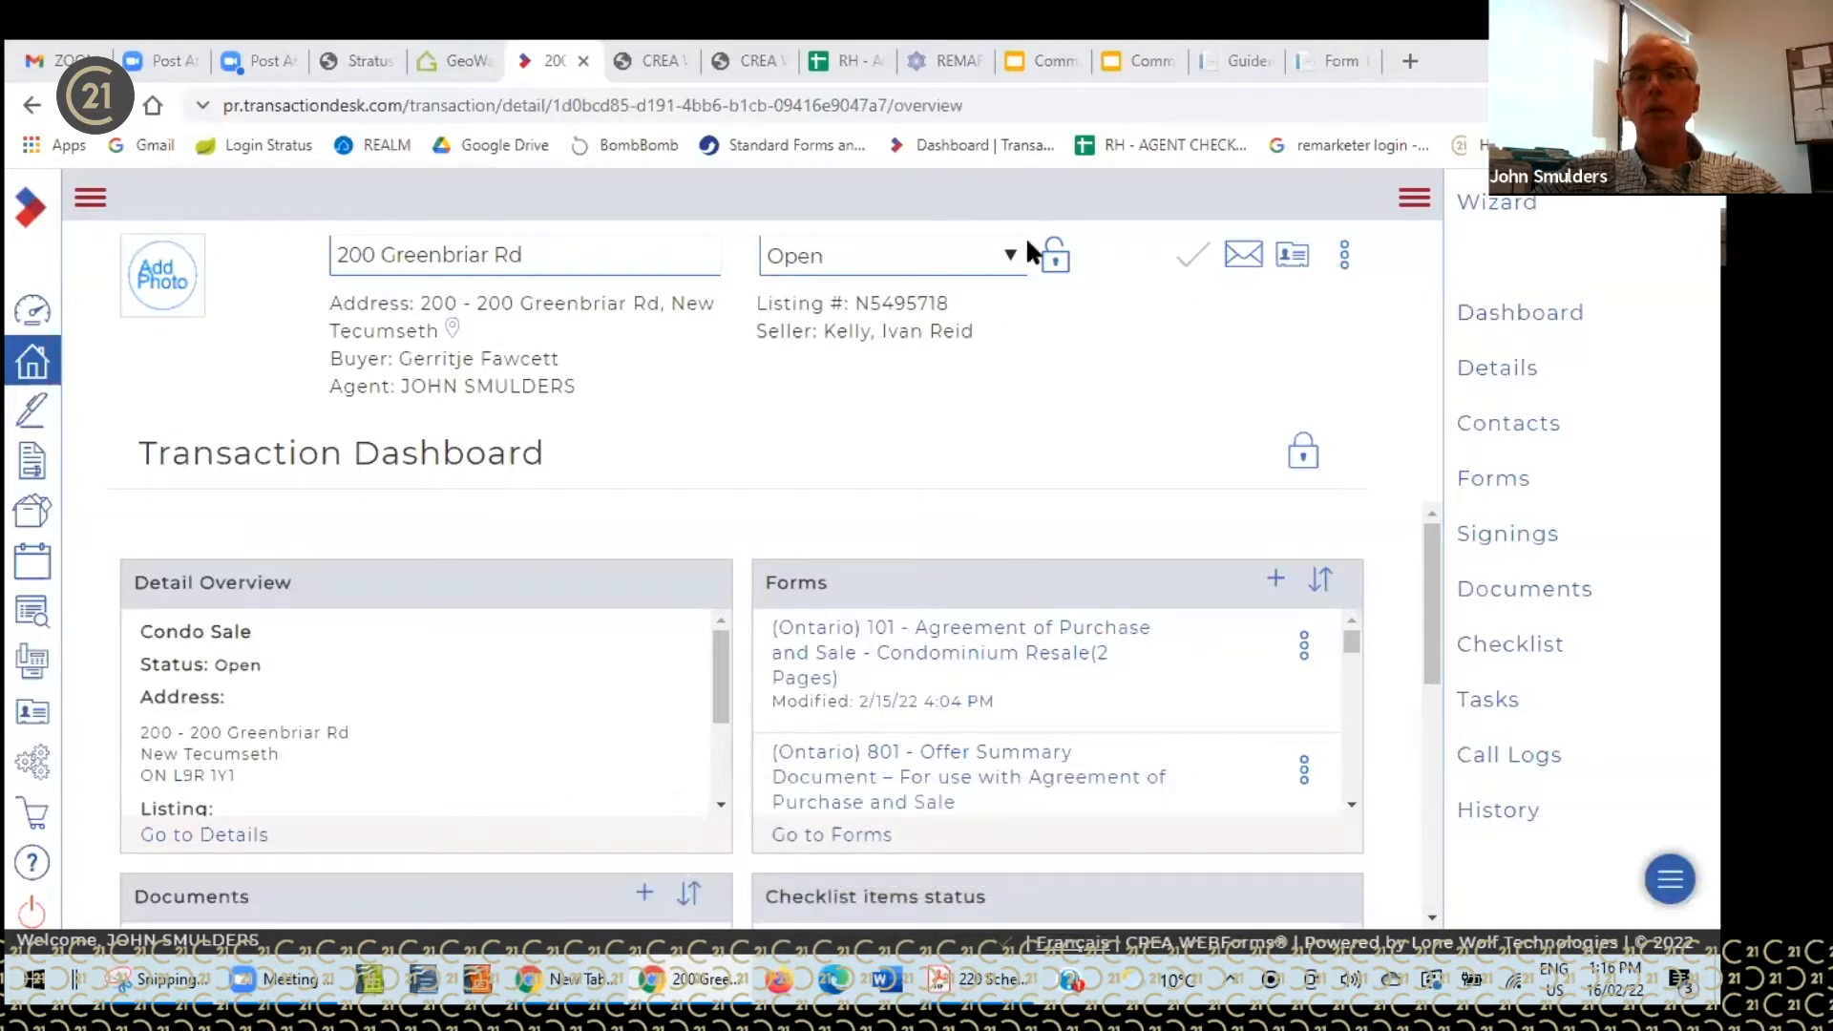
# - Open the Ontario 101 Condominium Resale agreement and scroll to its 731,500.00 price and 40,000.00 deposit
pyautogui.click(998, 629)
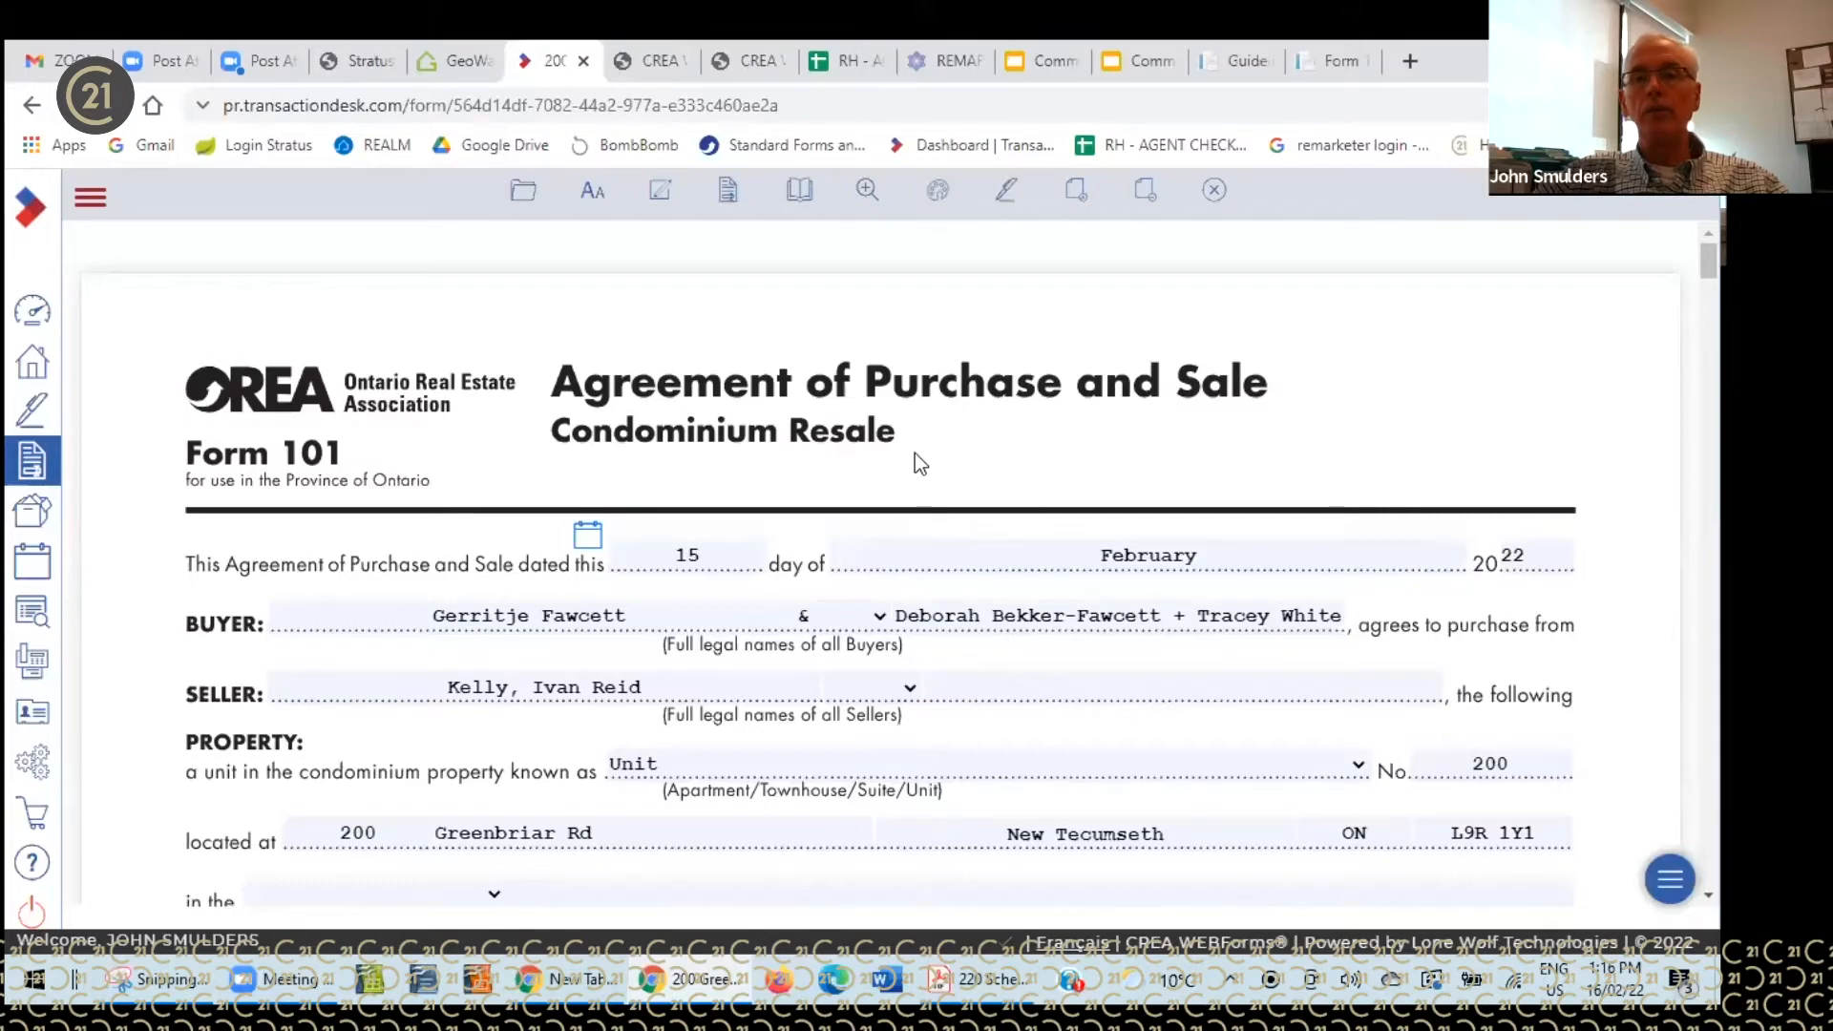
pyautogui.scroll(-3, 918, 460)
pyautogui.scroll(-15, 914, 453)
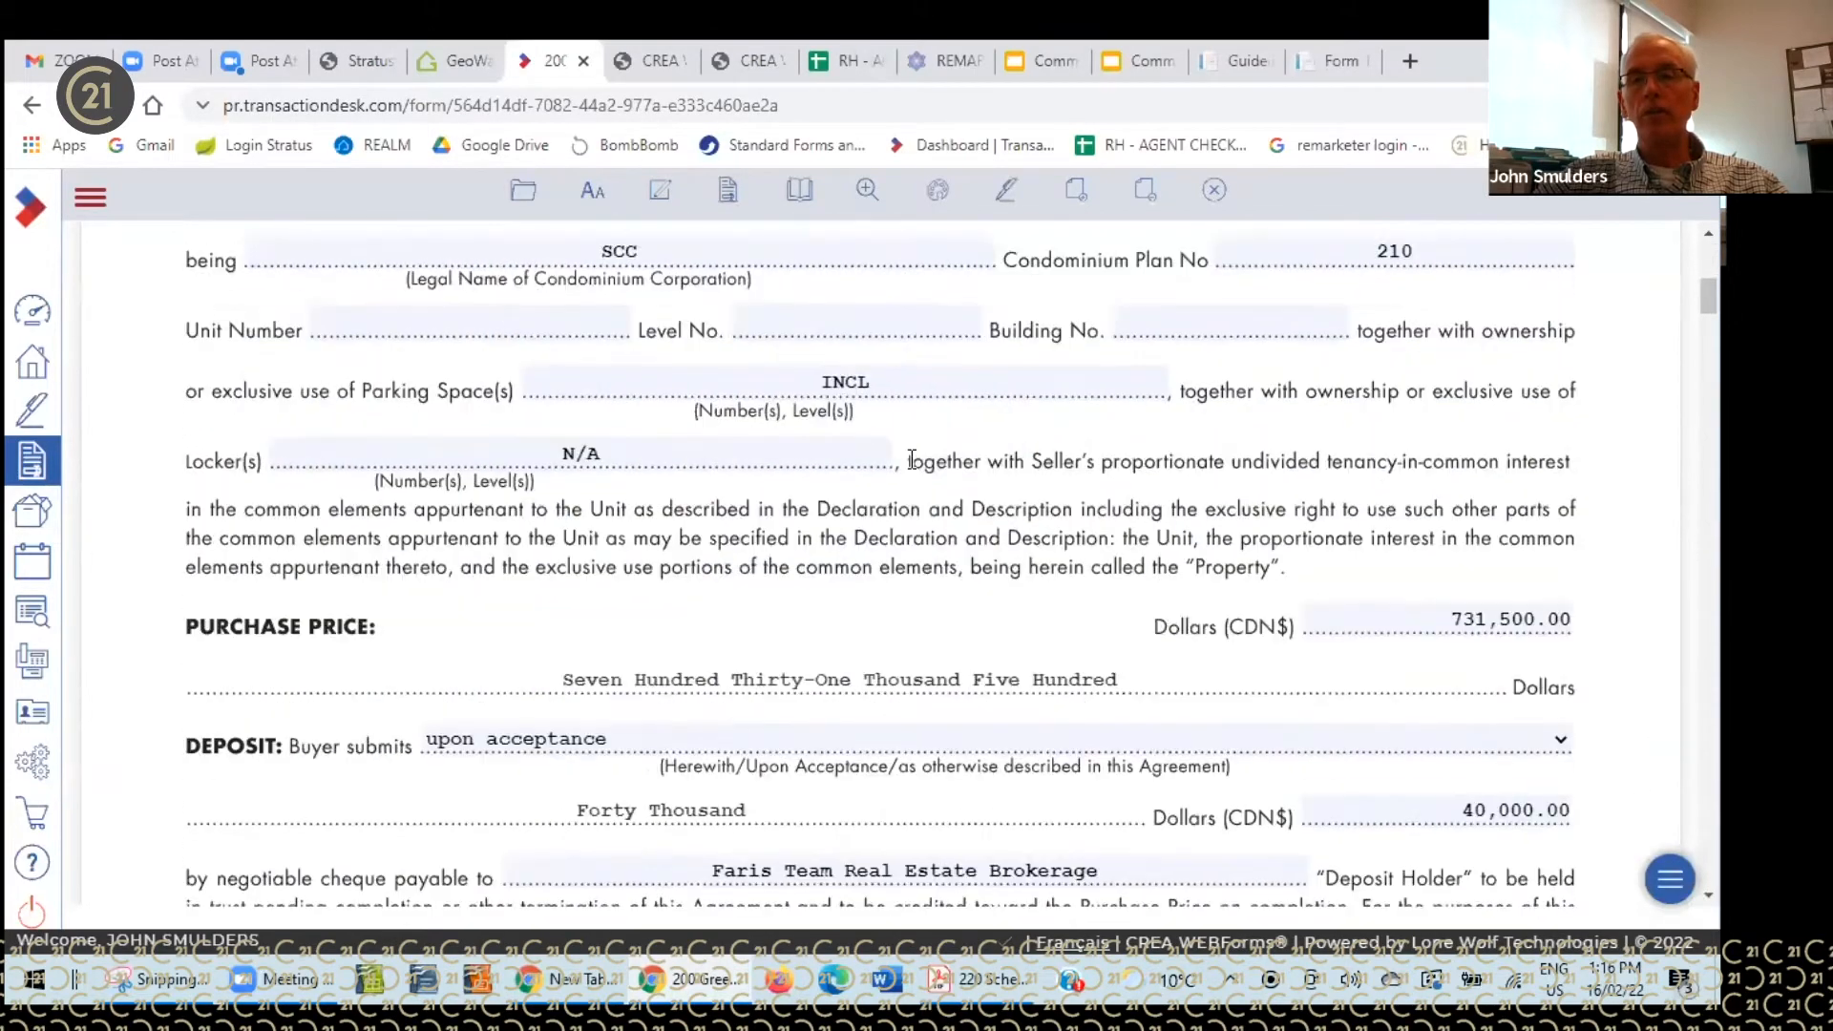
pyautogui.scroll(-12, 900, 479)
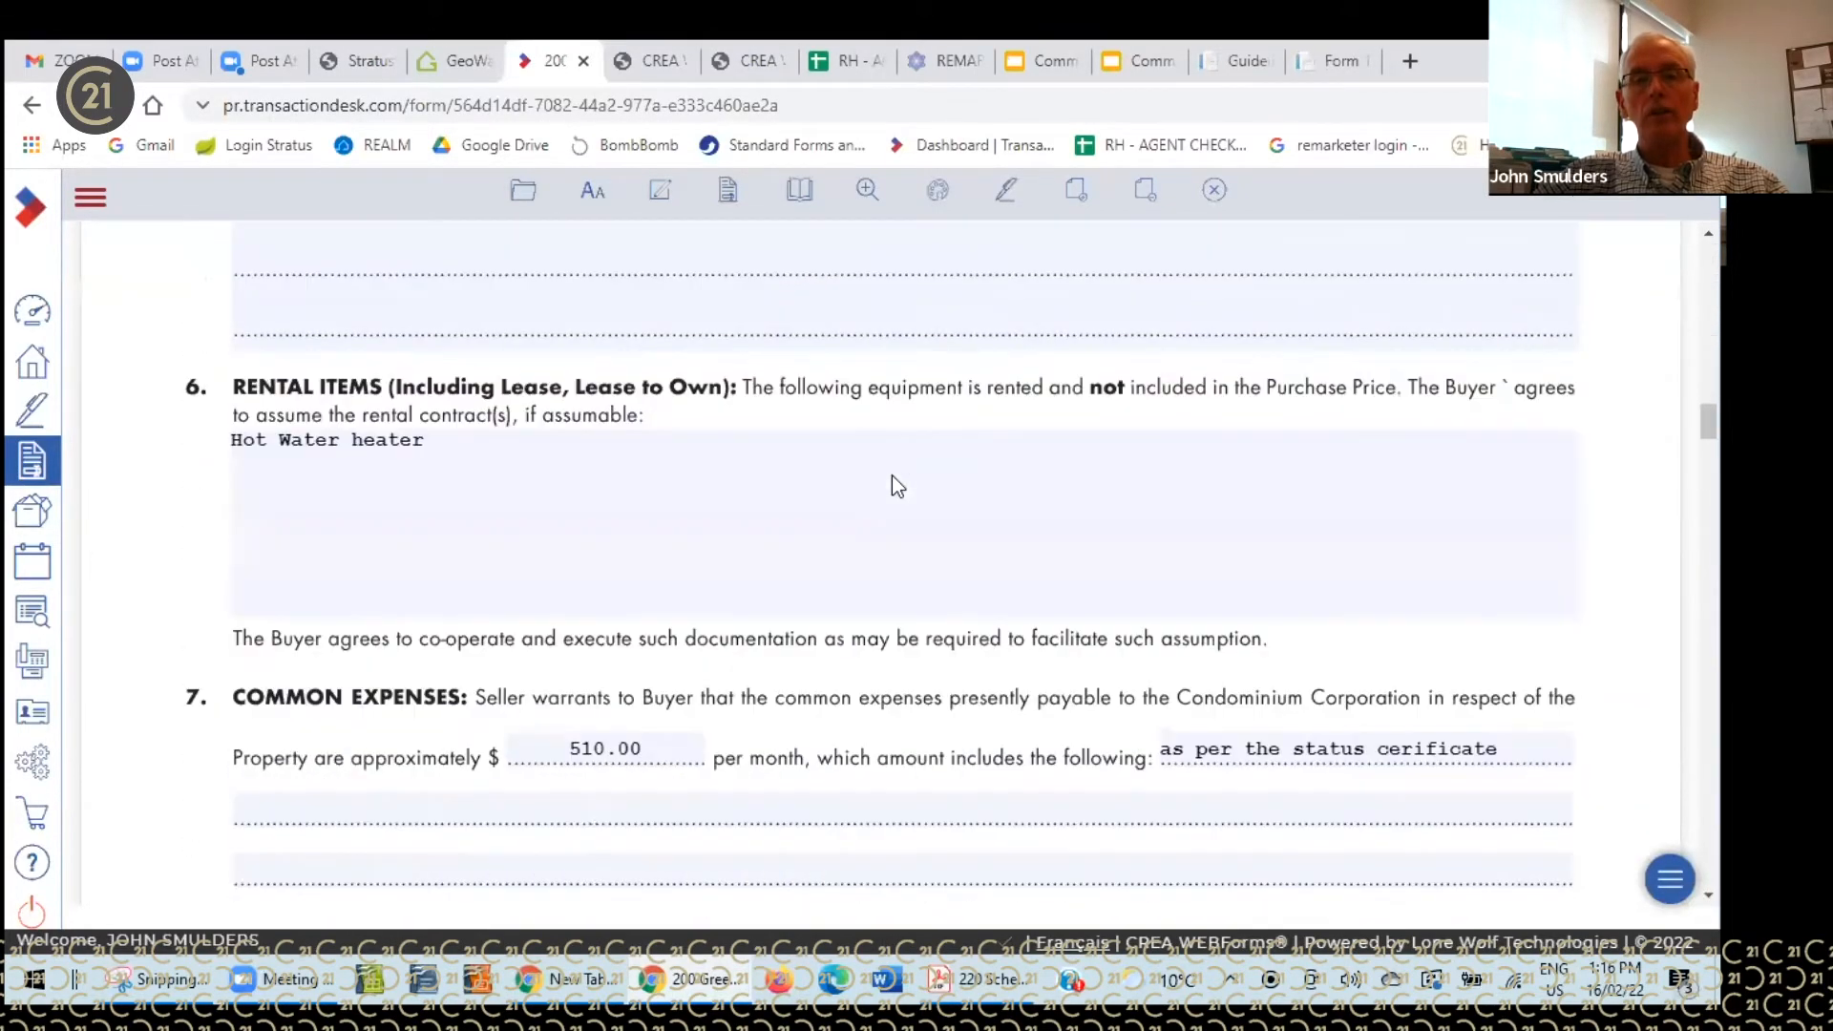
pyautogui.scroll(-12, 895, 480)
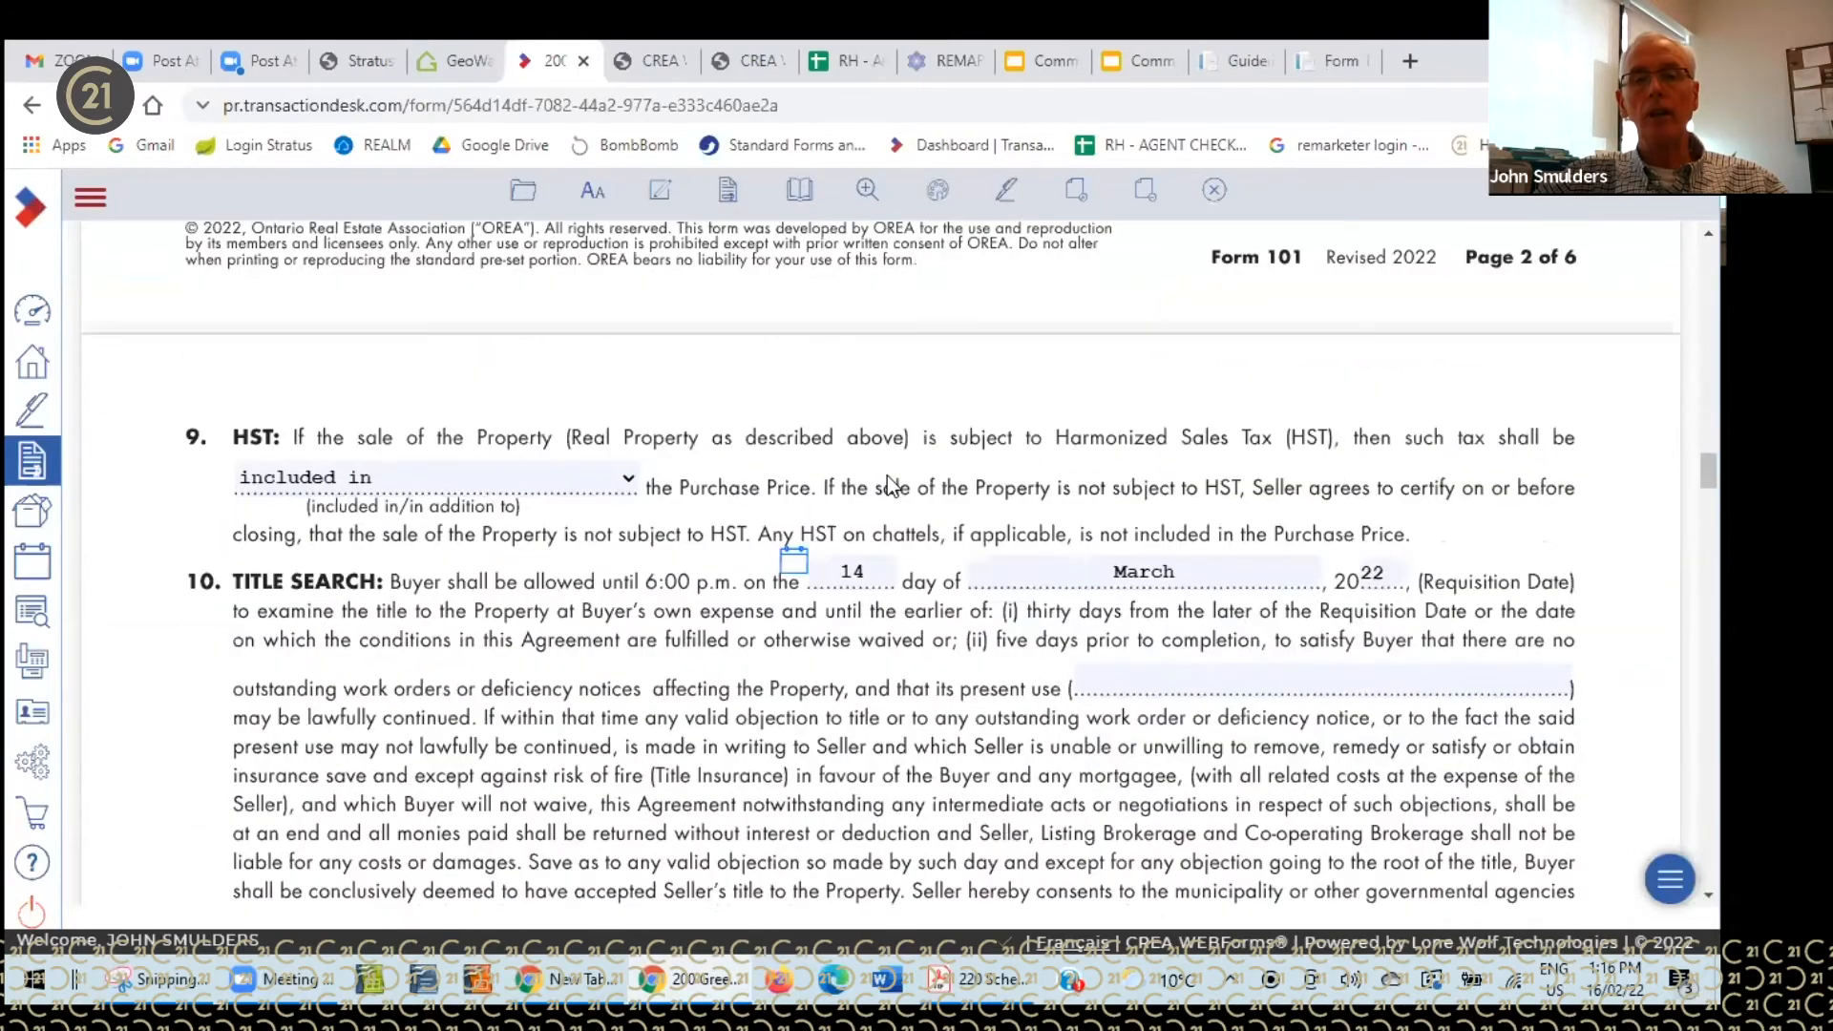
pyautogui.scroll(-12, 886, 476)
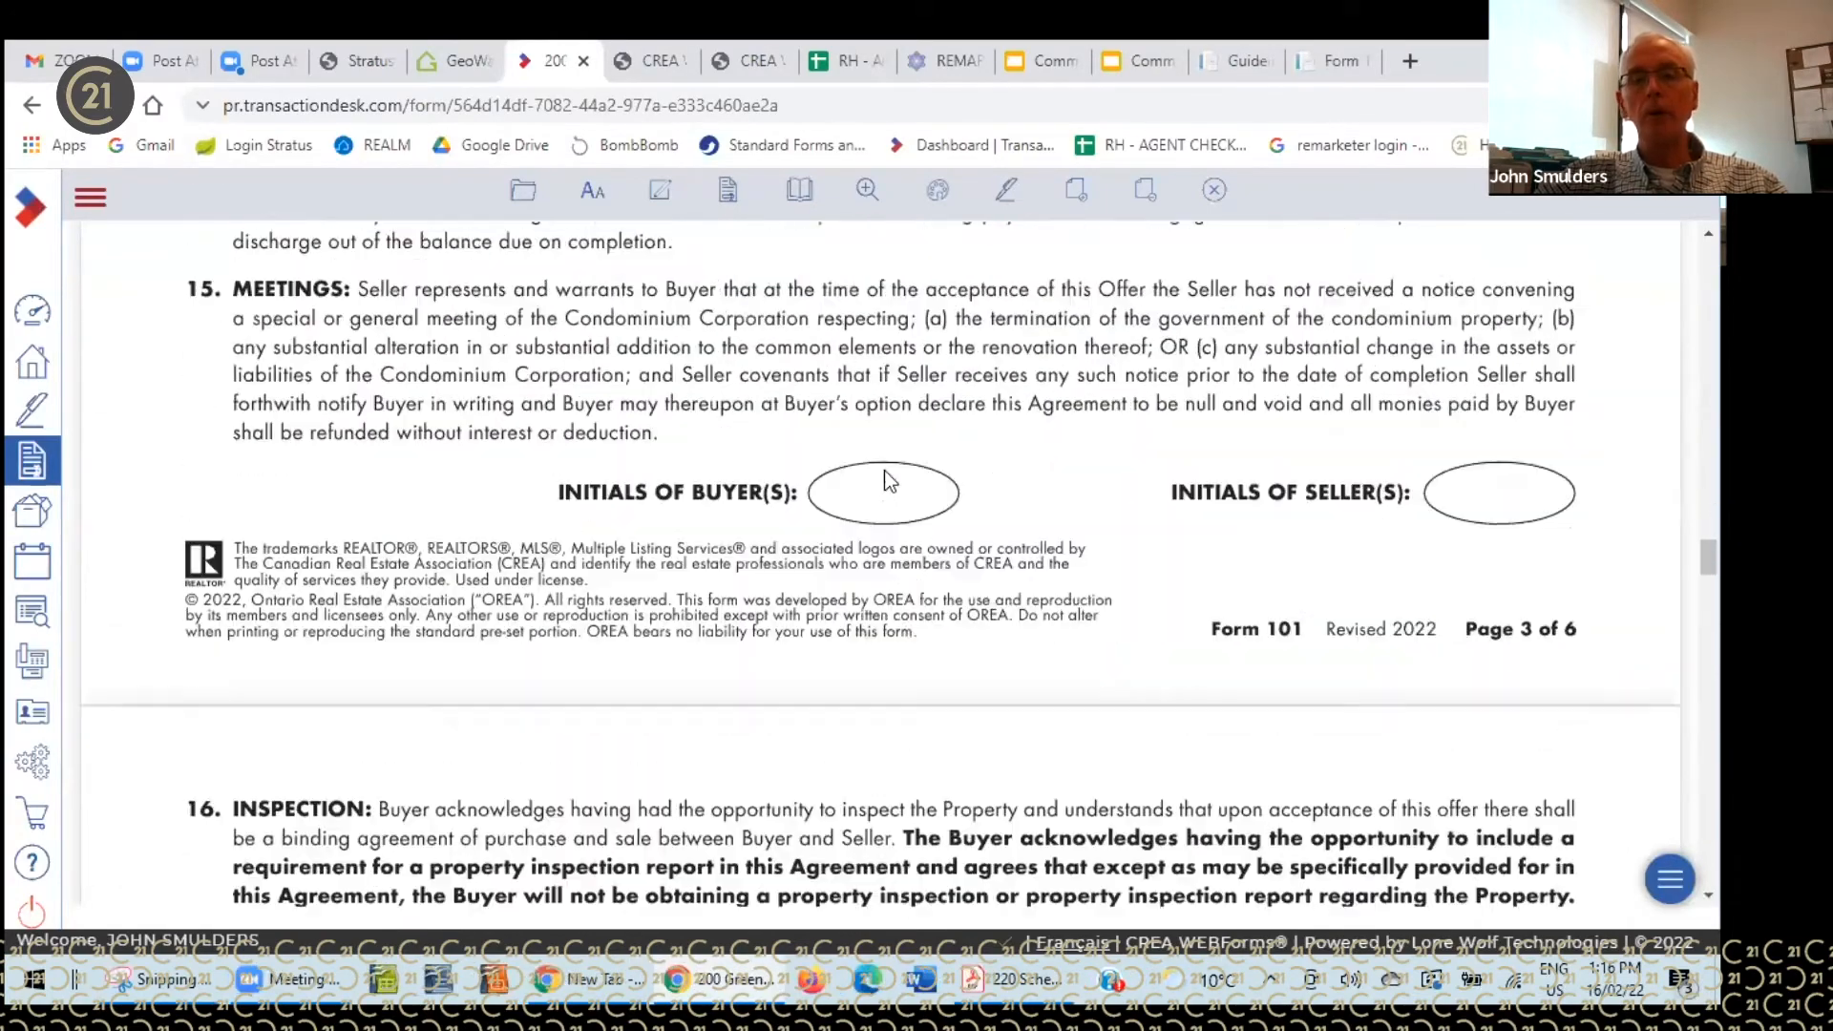
pyautogui.scroll(-12, 880, 473)
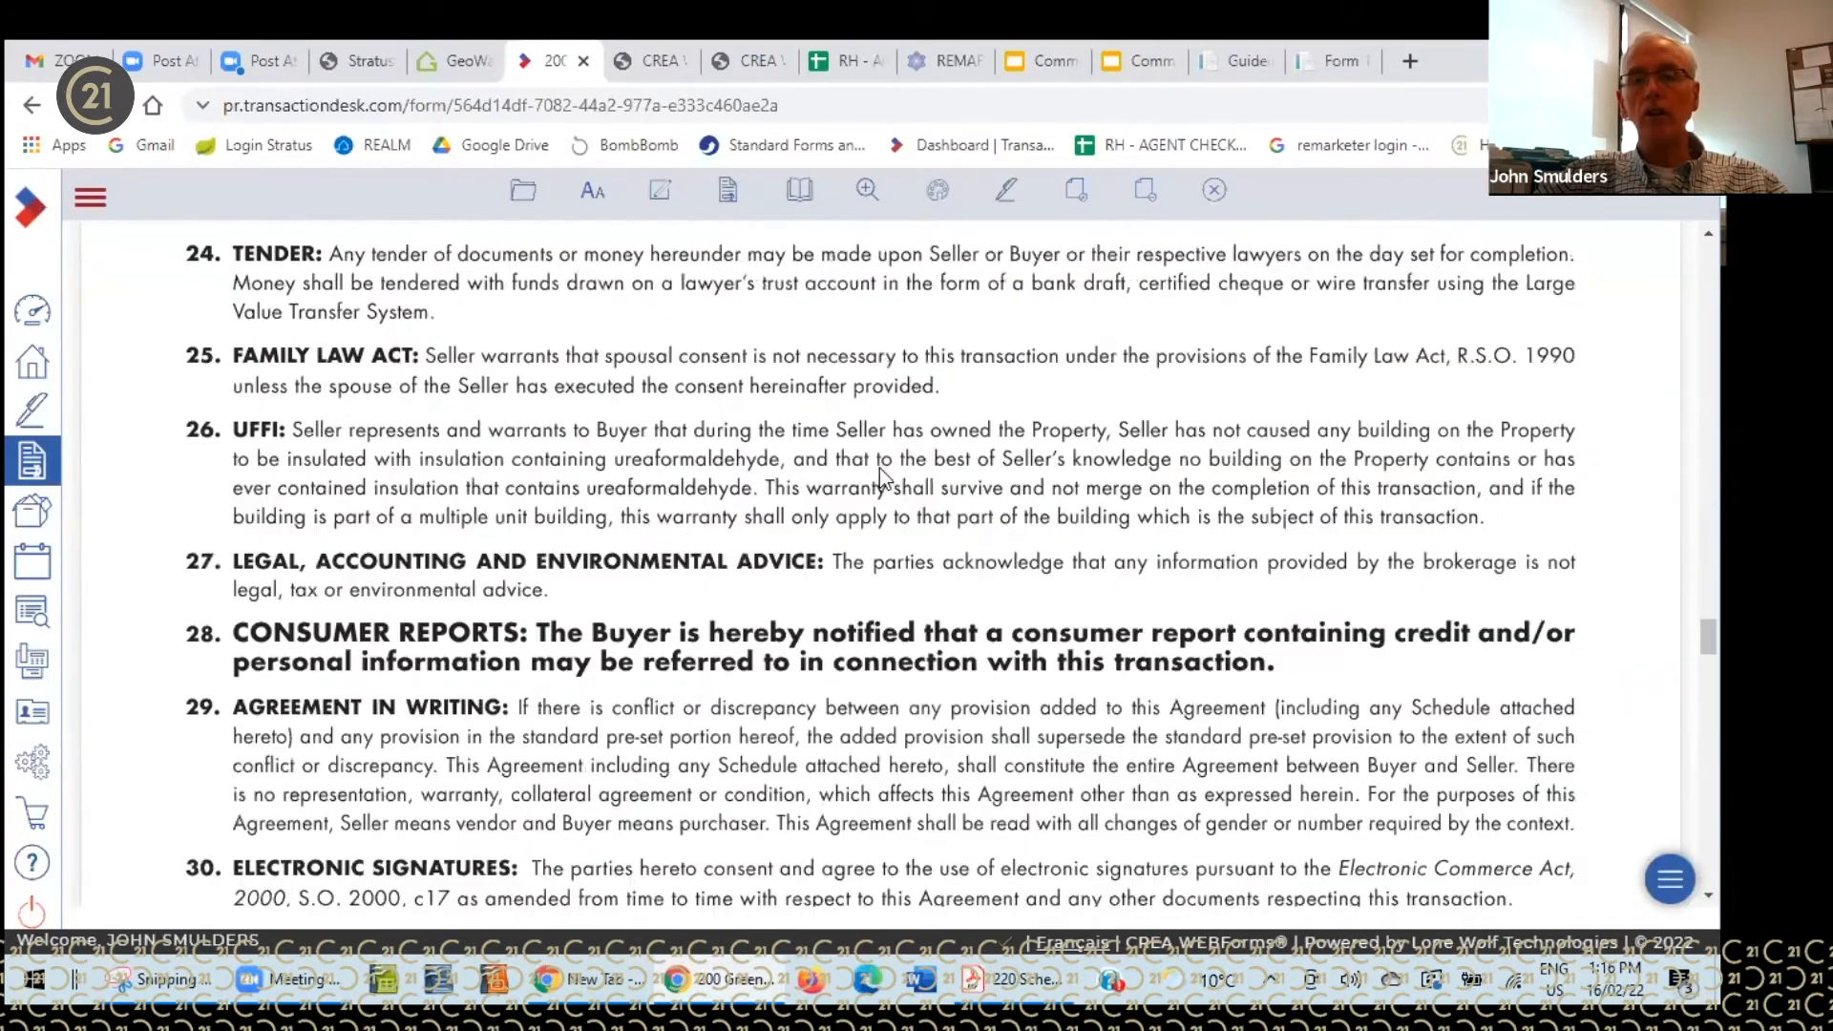
pyautogui.scroll(-2, 880, 468)
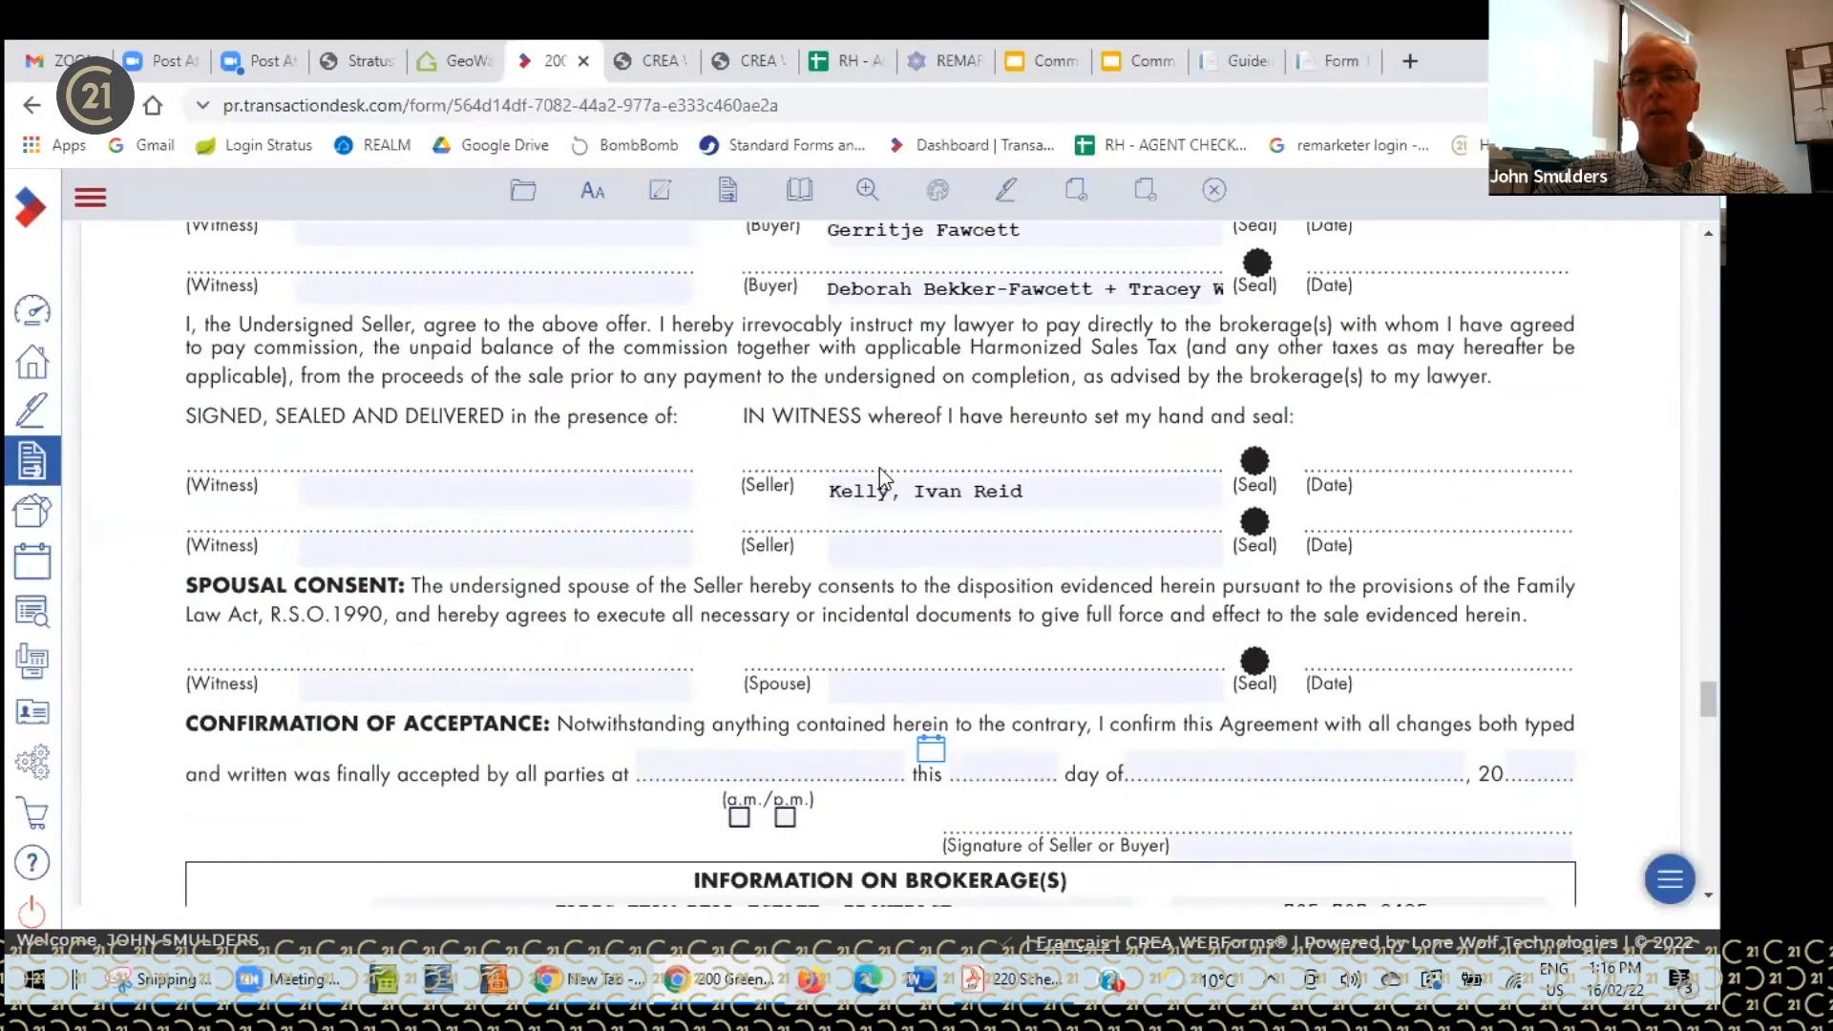
pyautogui.scroll(-15, 879, 474)
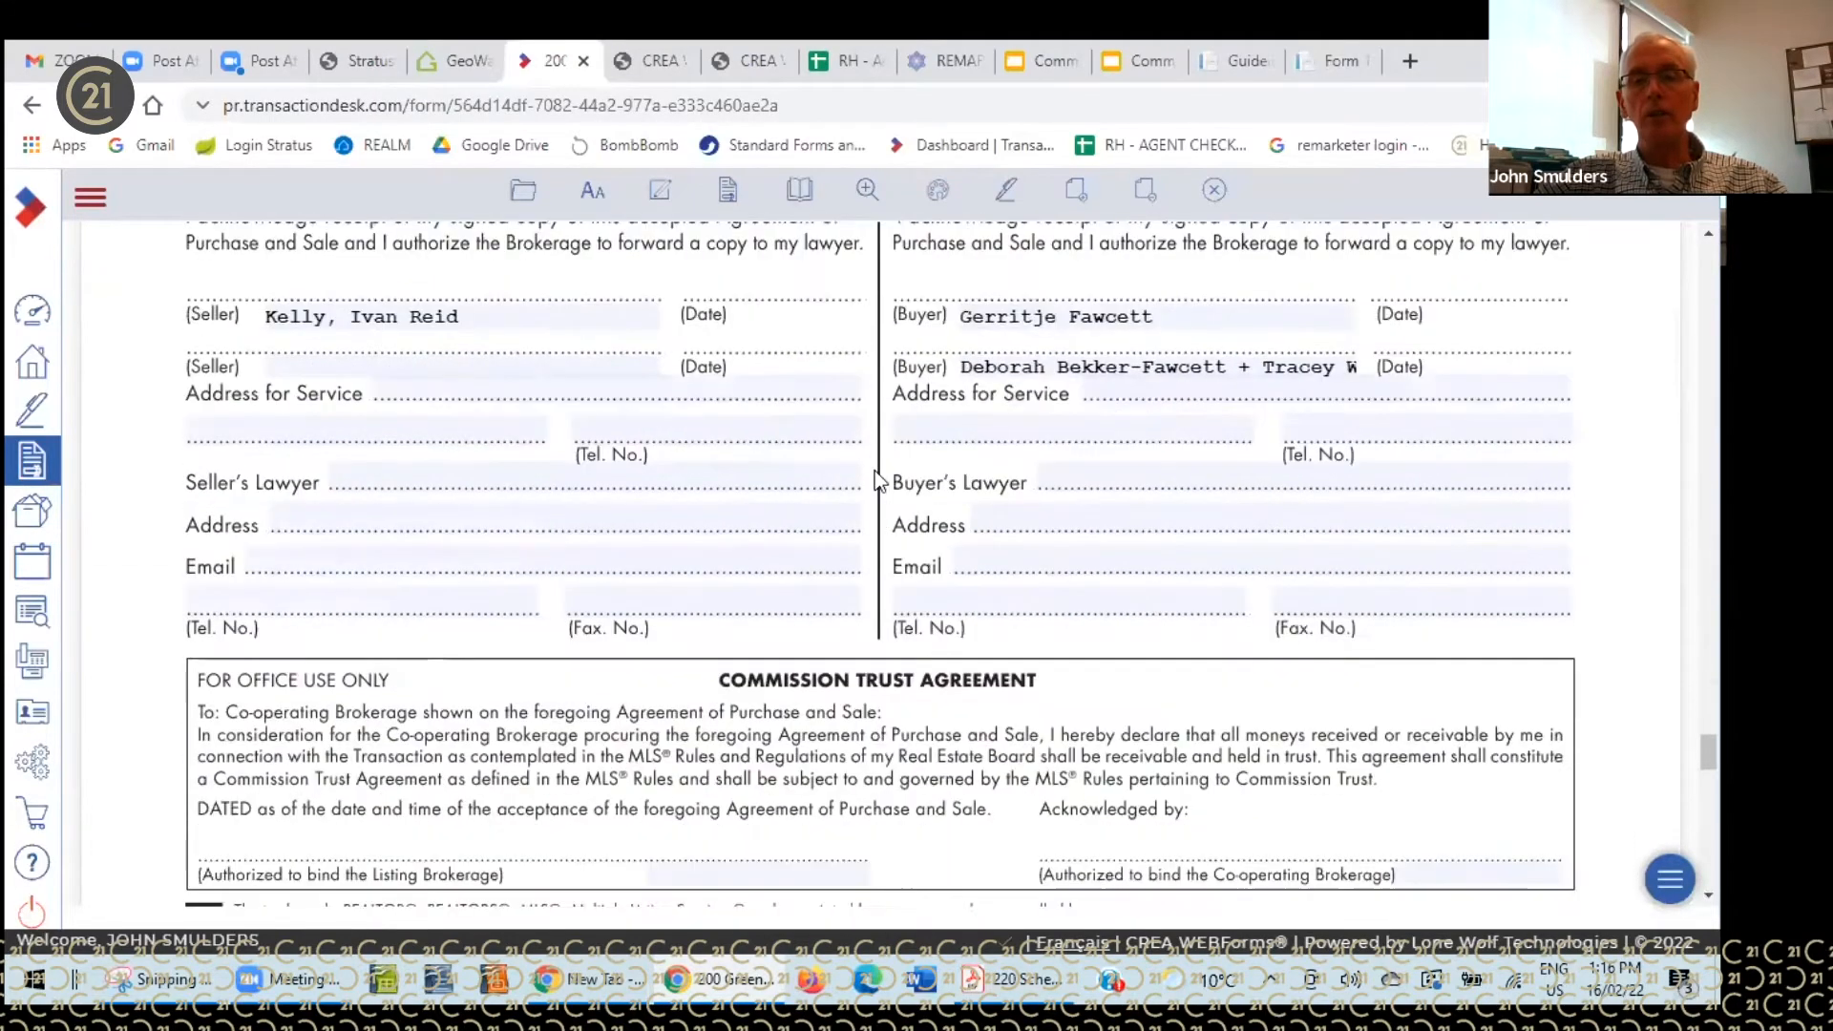
pyautogui.scroll(-10, 879, 480)
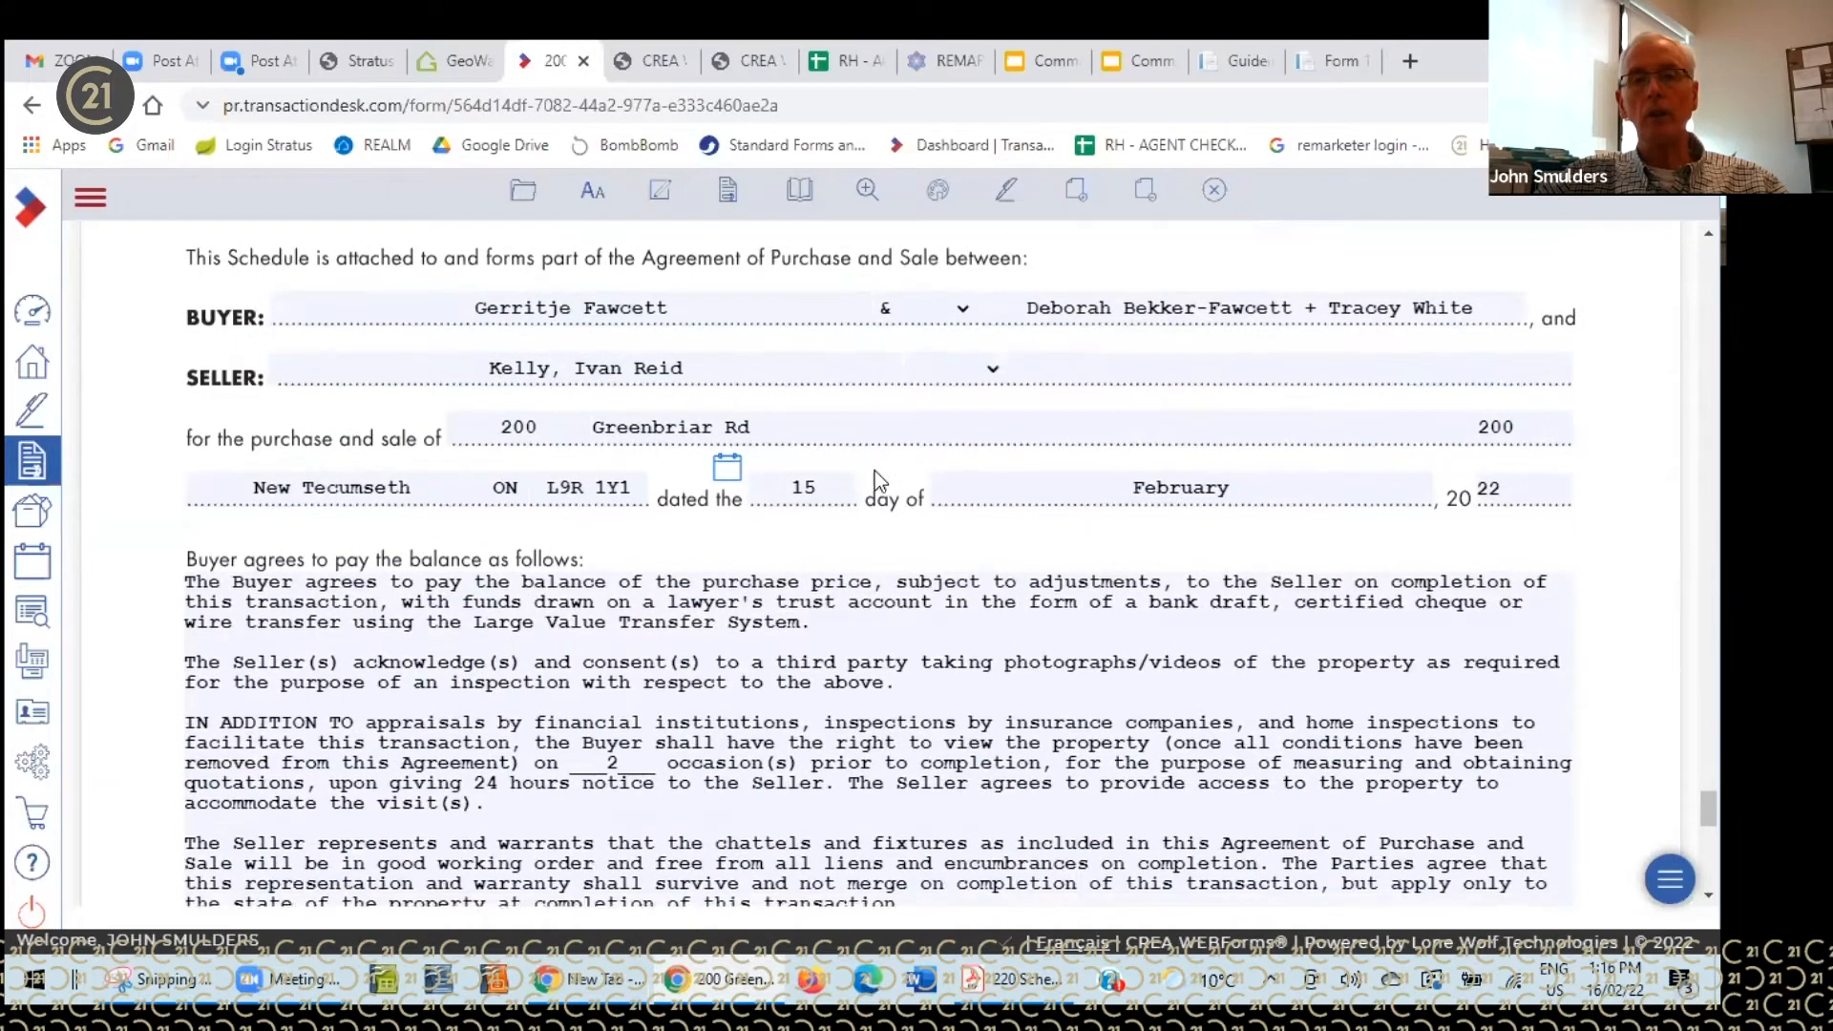
pyautogui.scroll(-7, 875, 472)
pyautogui.scroll(12, 875, 474)
pyautogui.scroll(15, 870, 466)
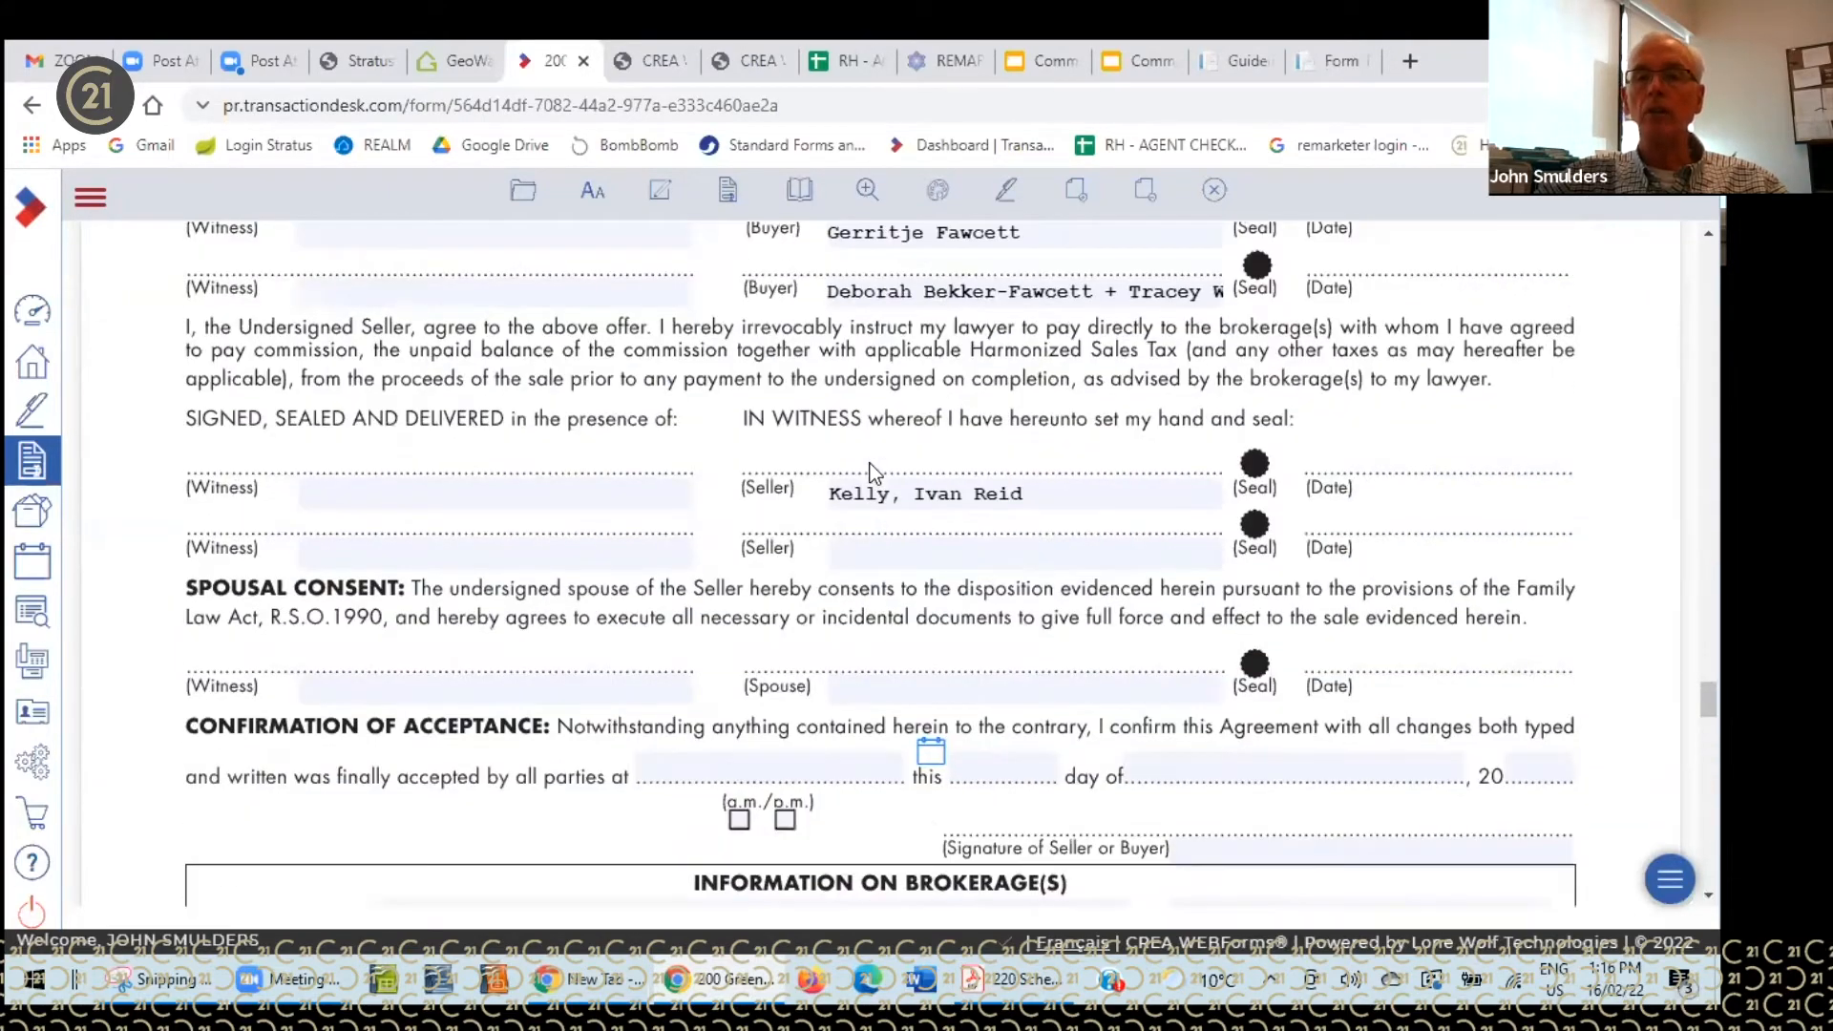
pyautogui.scroll(9, 873, 462)
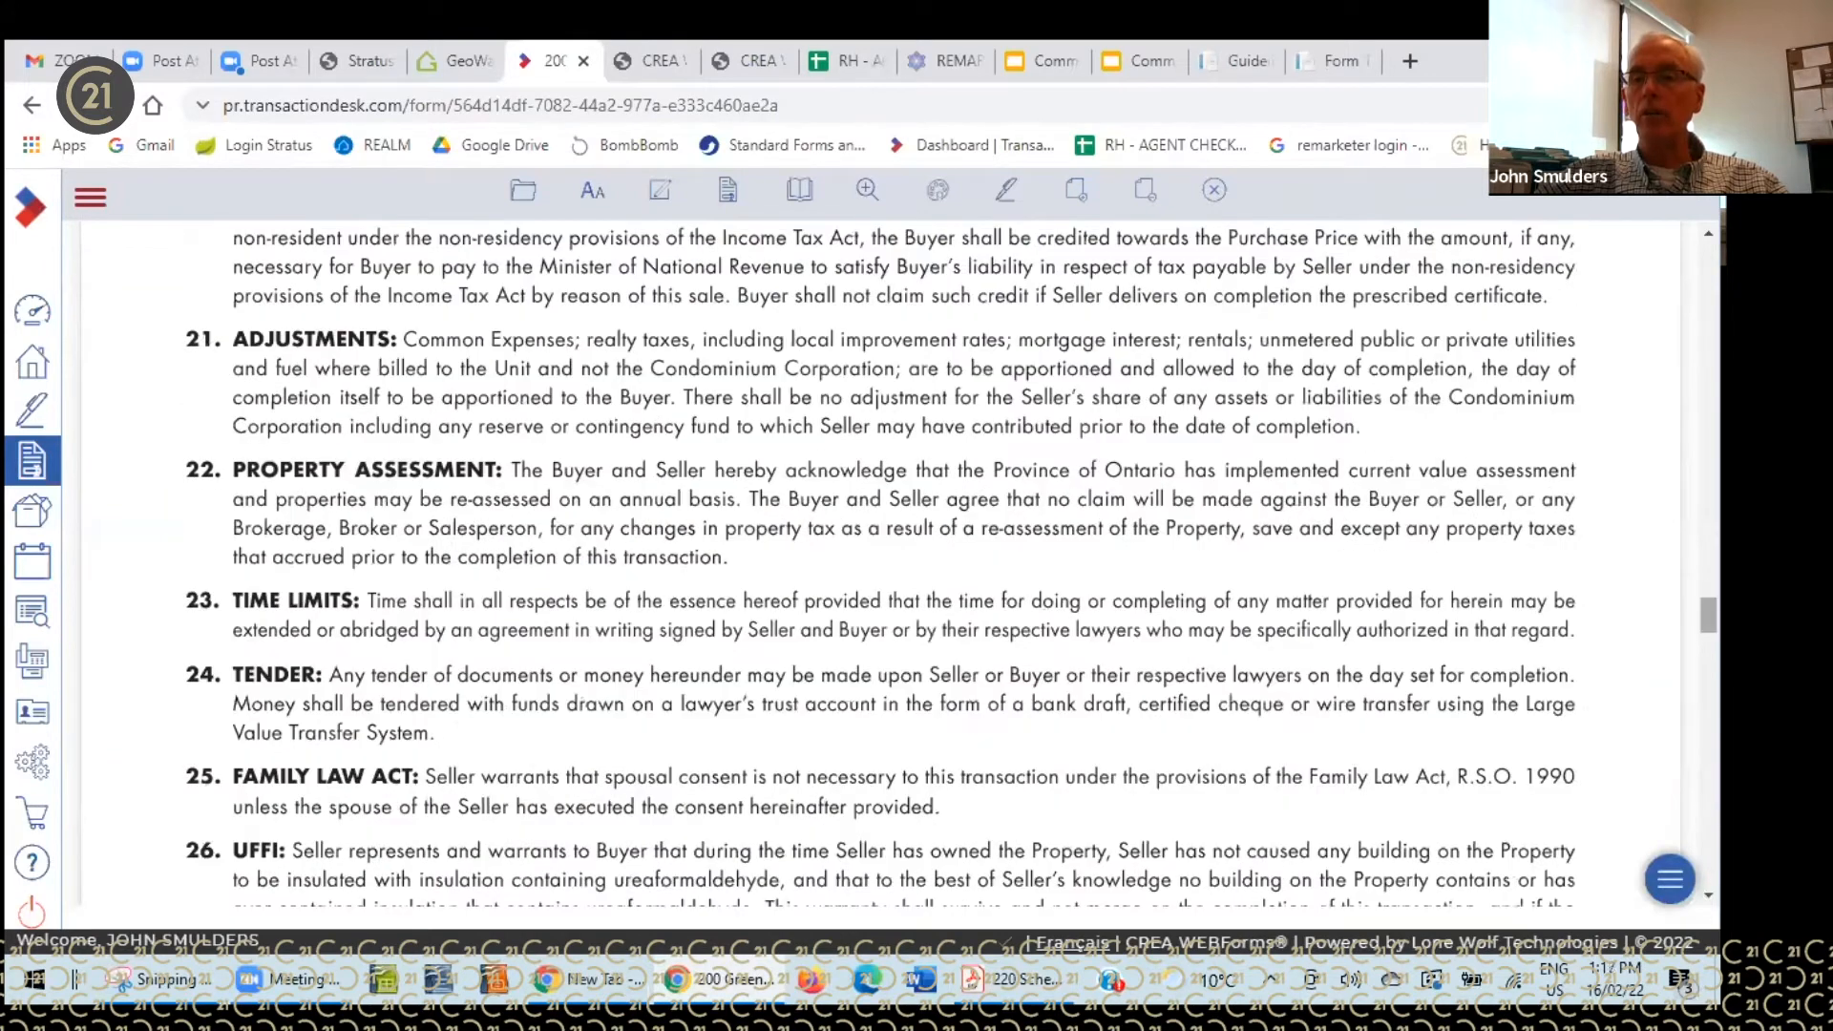
pyautogui.scroll(20, 873, 463)
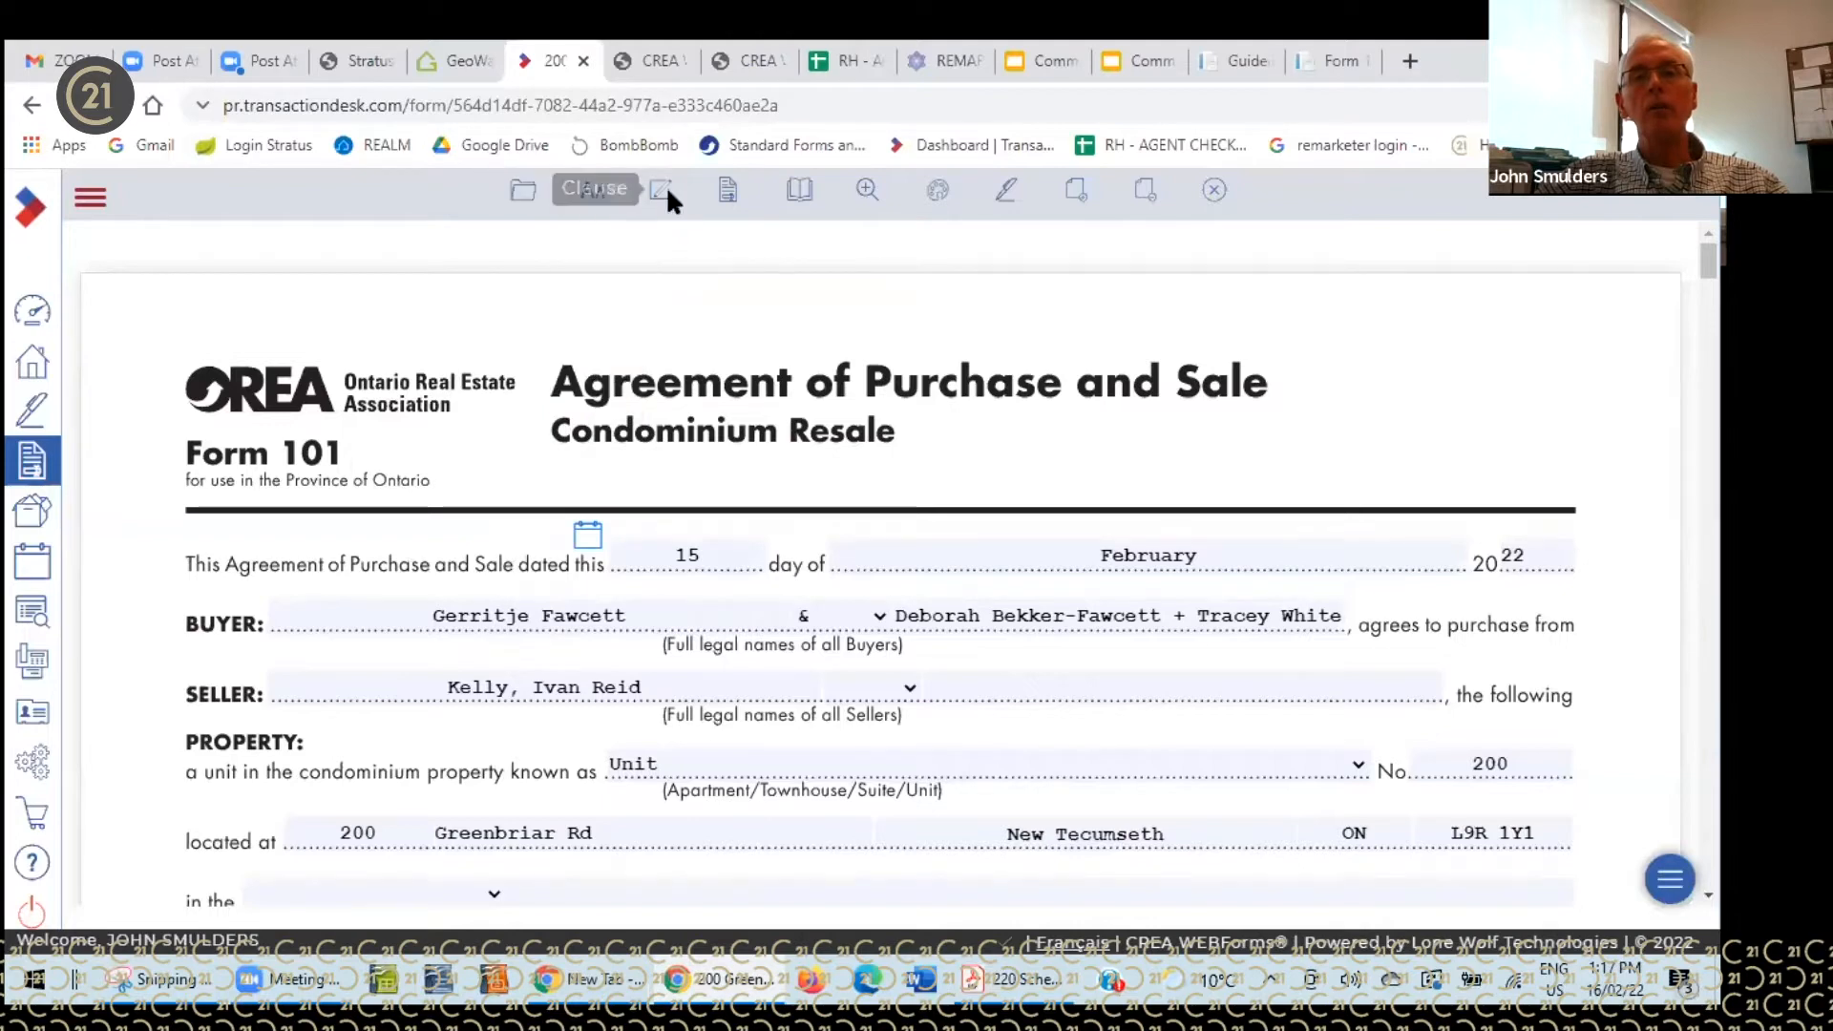
pyautogui.moveTo(956, 195)
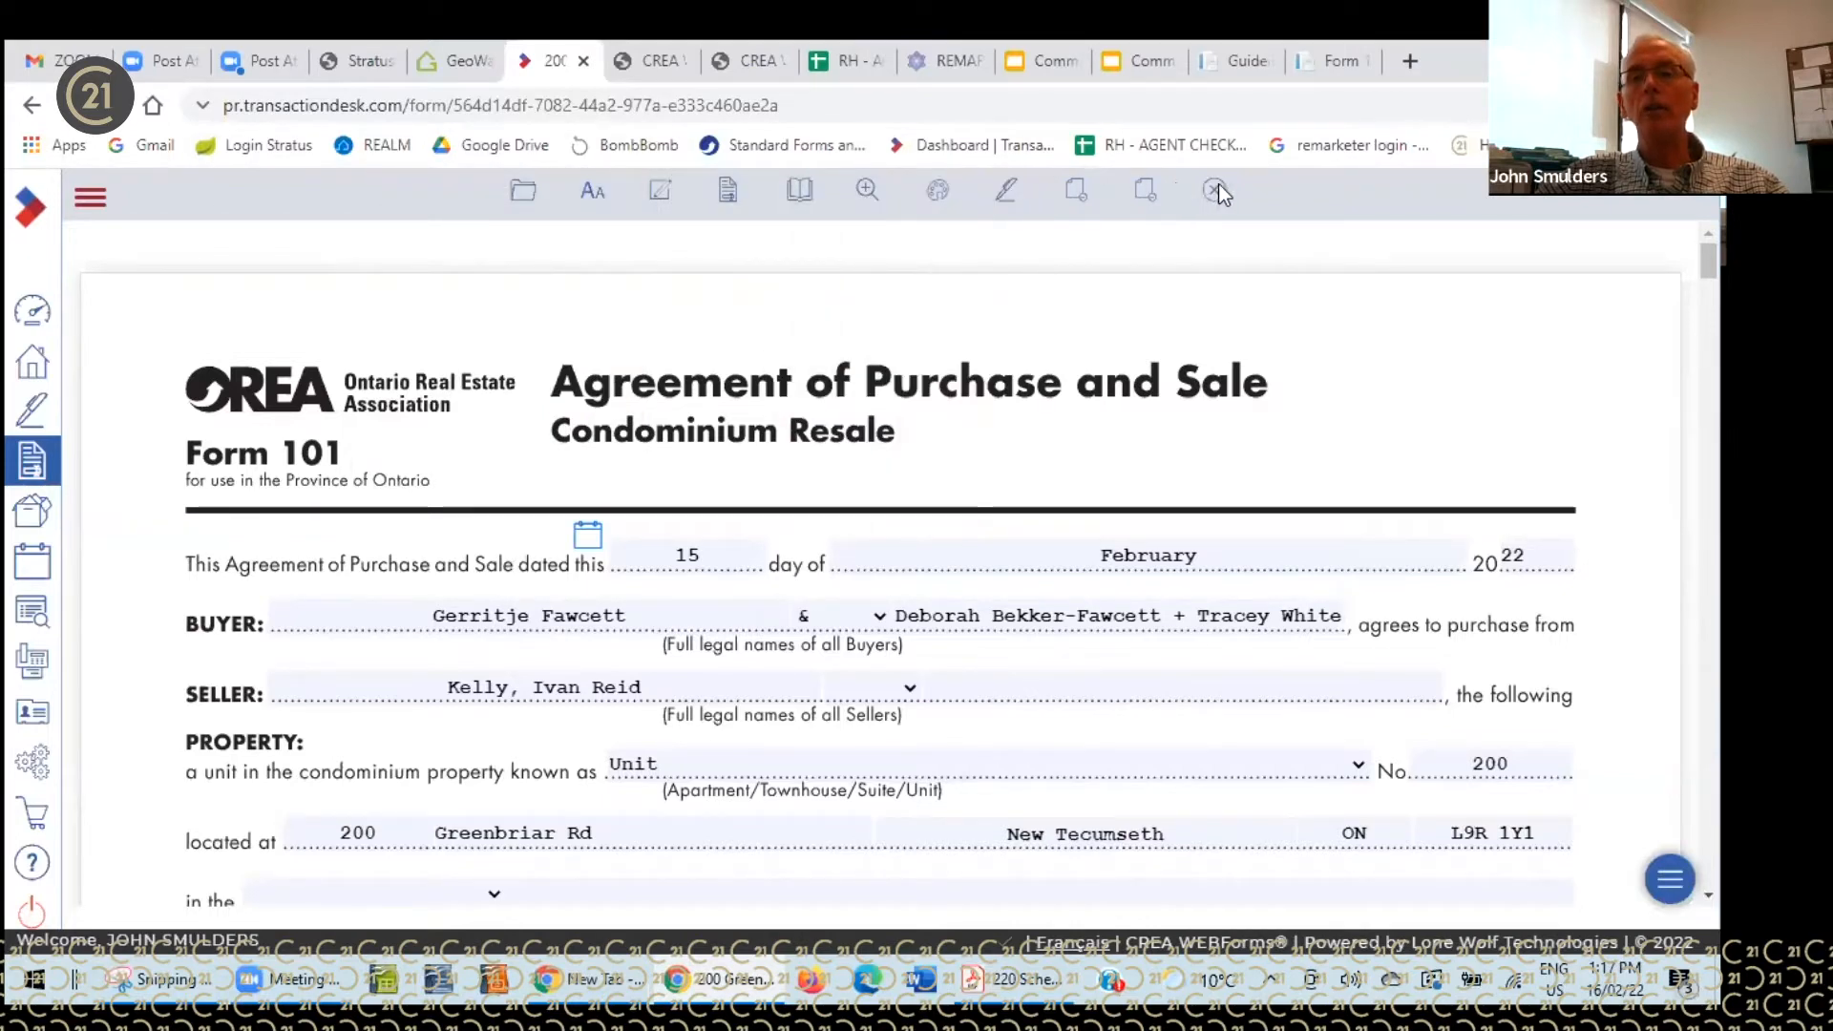
pyautogui.moveTo(743, 197)
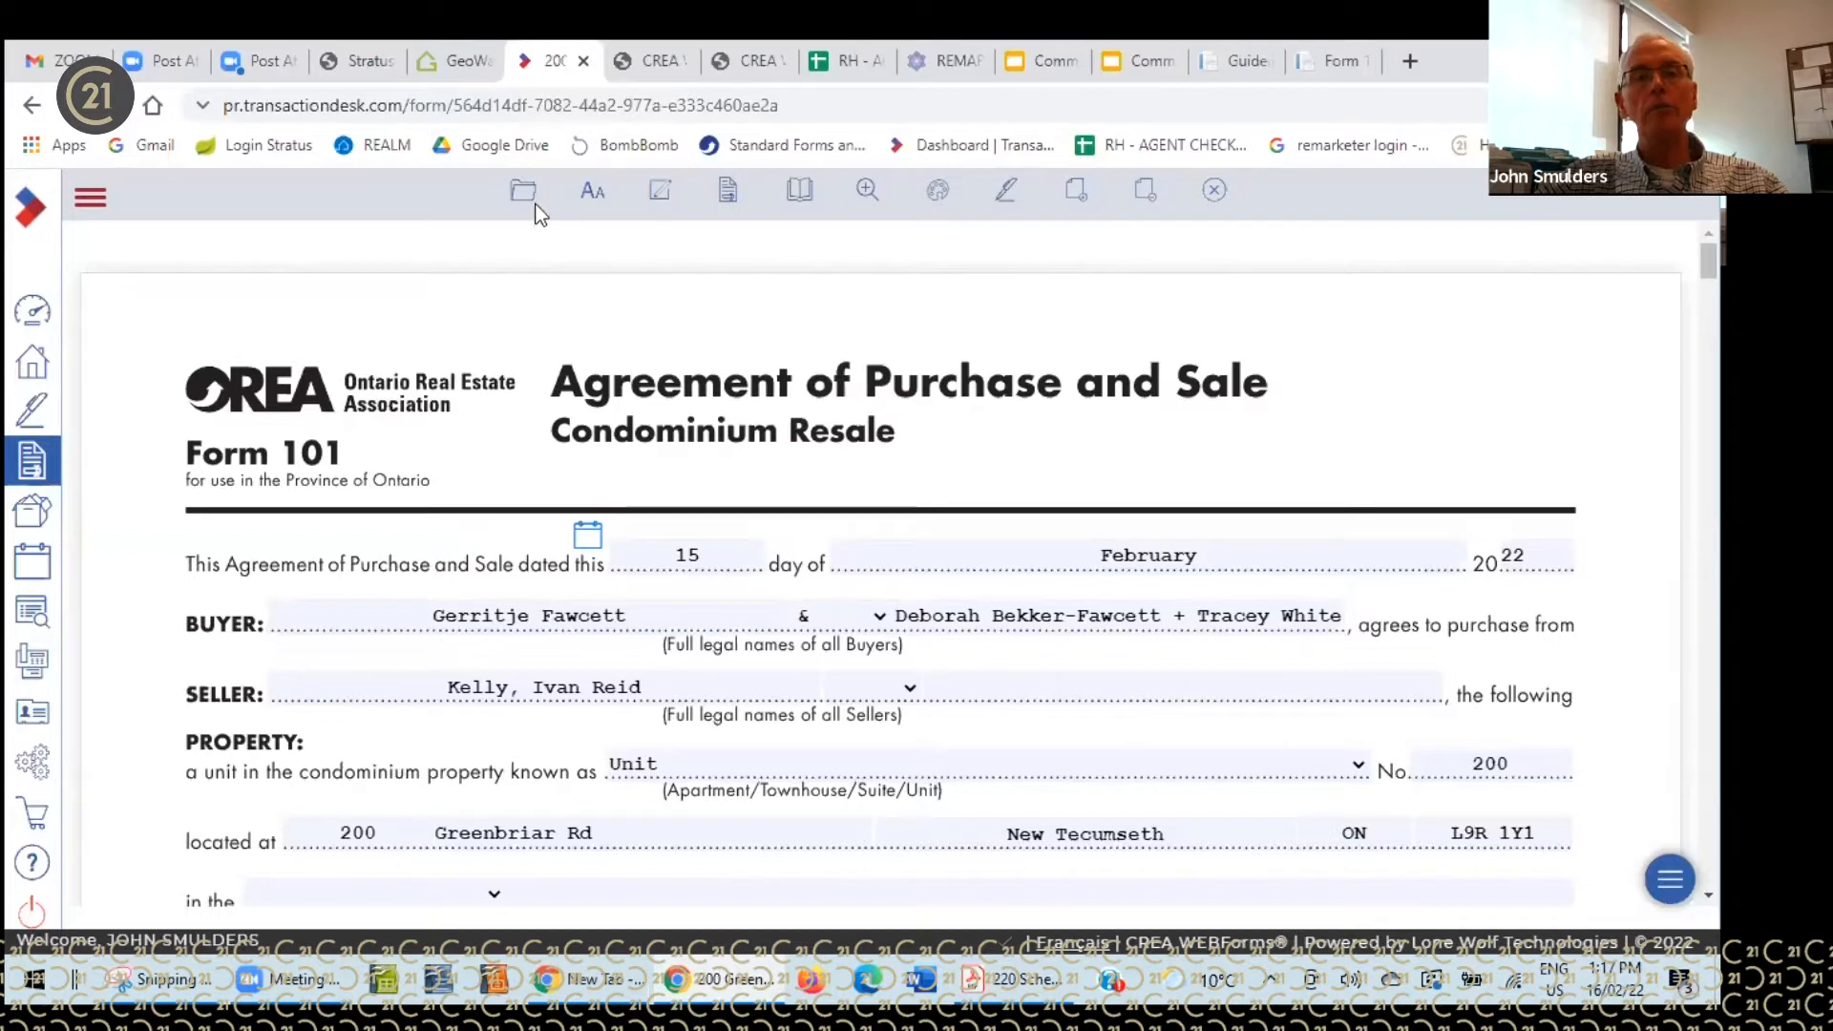
pyautogui.moveTo(532, 200)
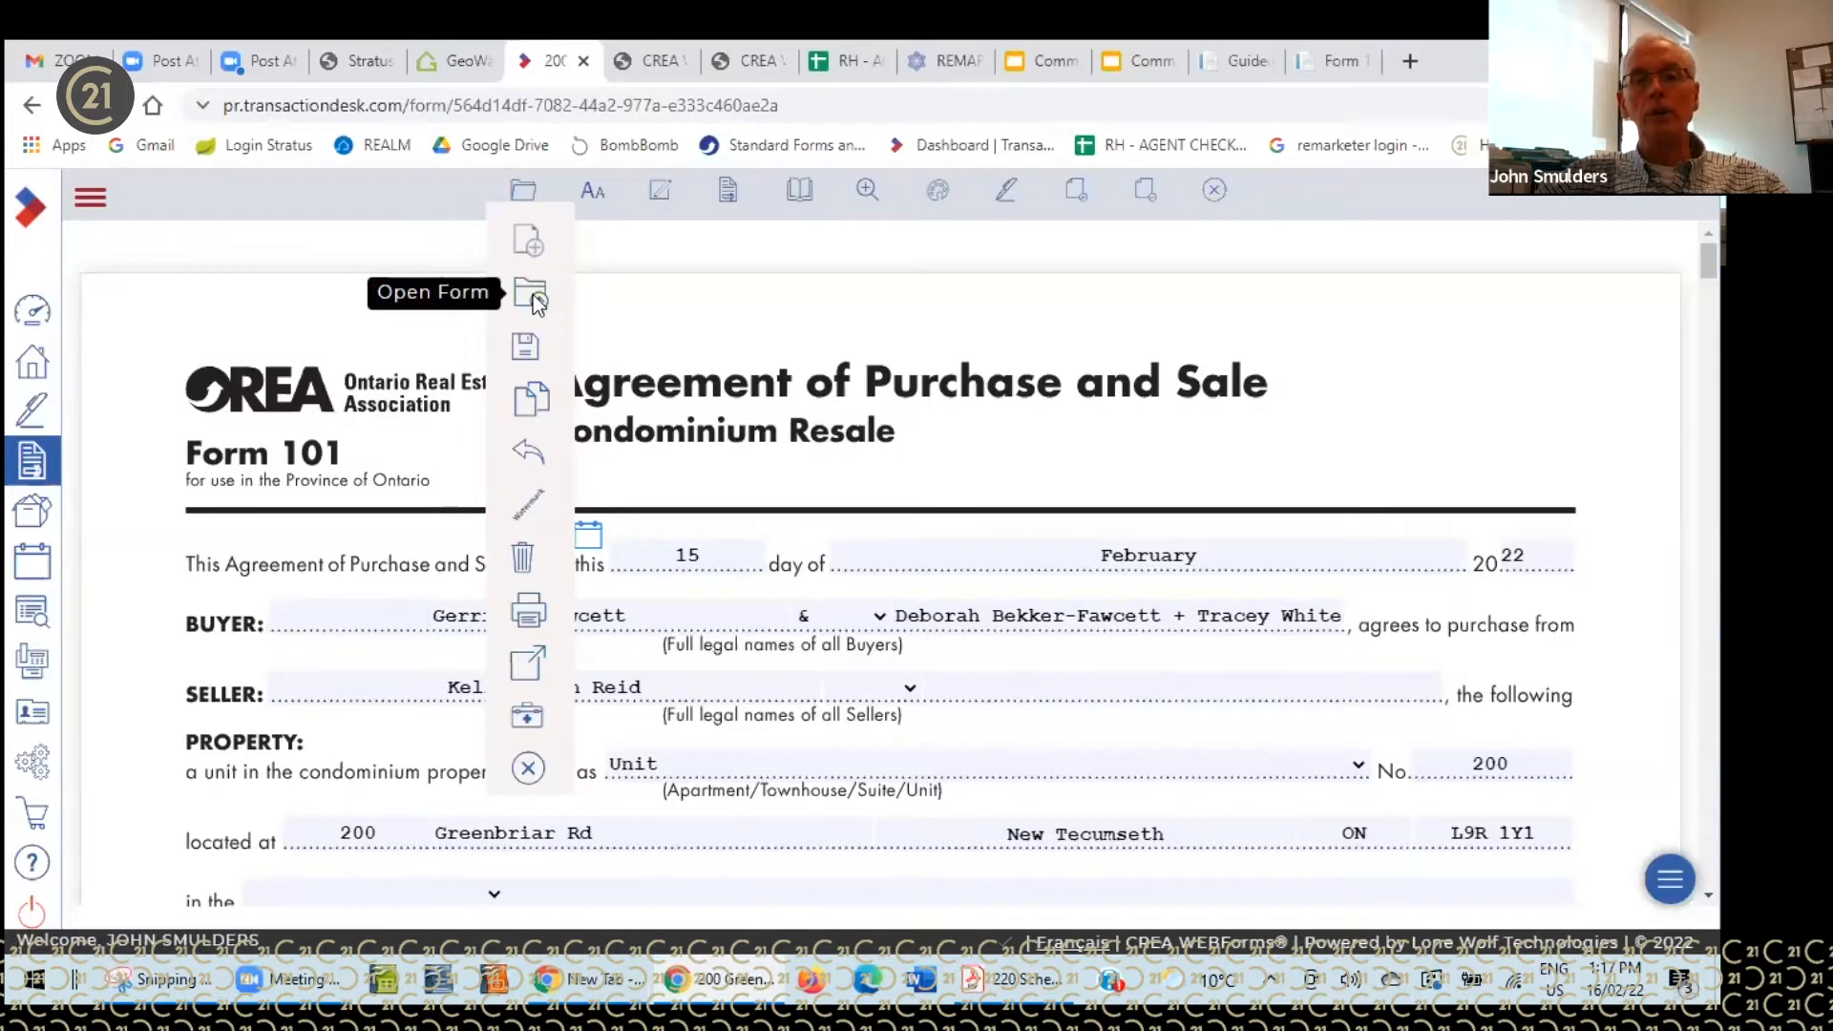
pyautogui.moveTo(537, 350)
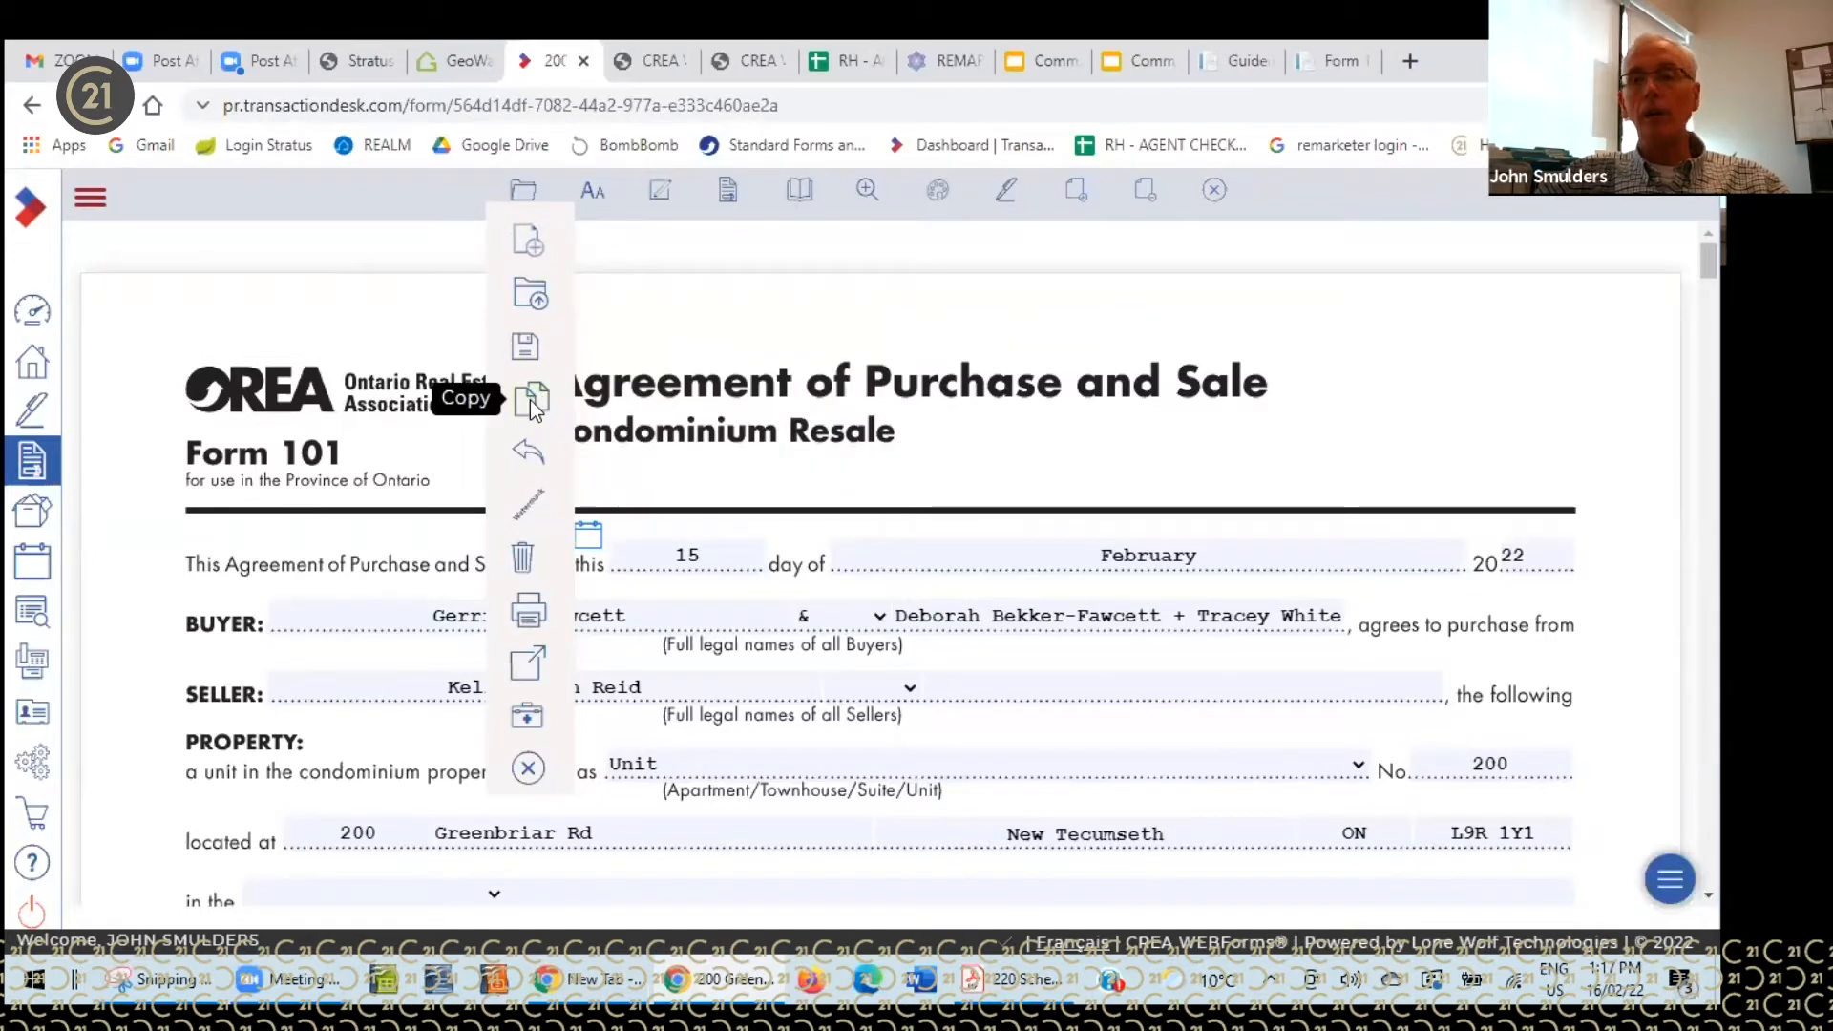
pyautogui.moveTo(533, 464)
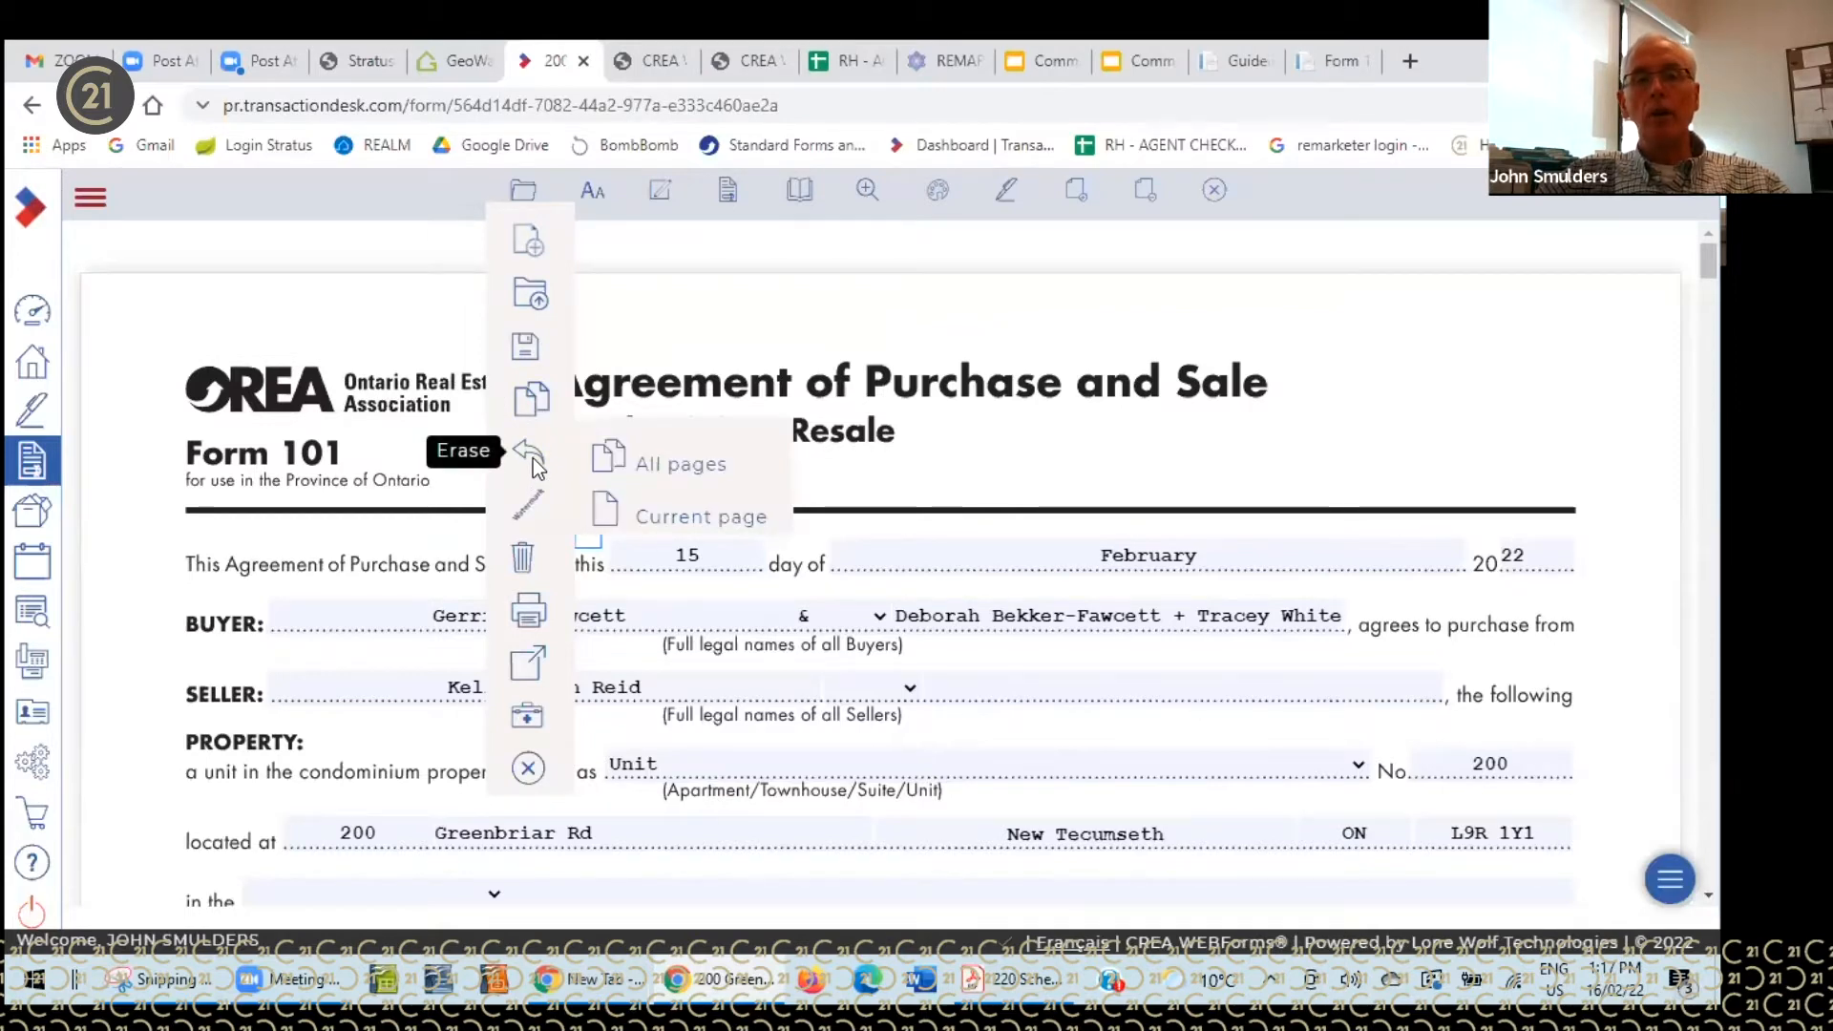
pyautogui.moveTo(534, 502)
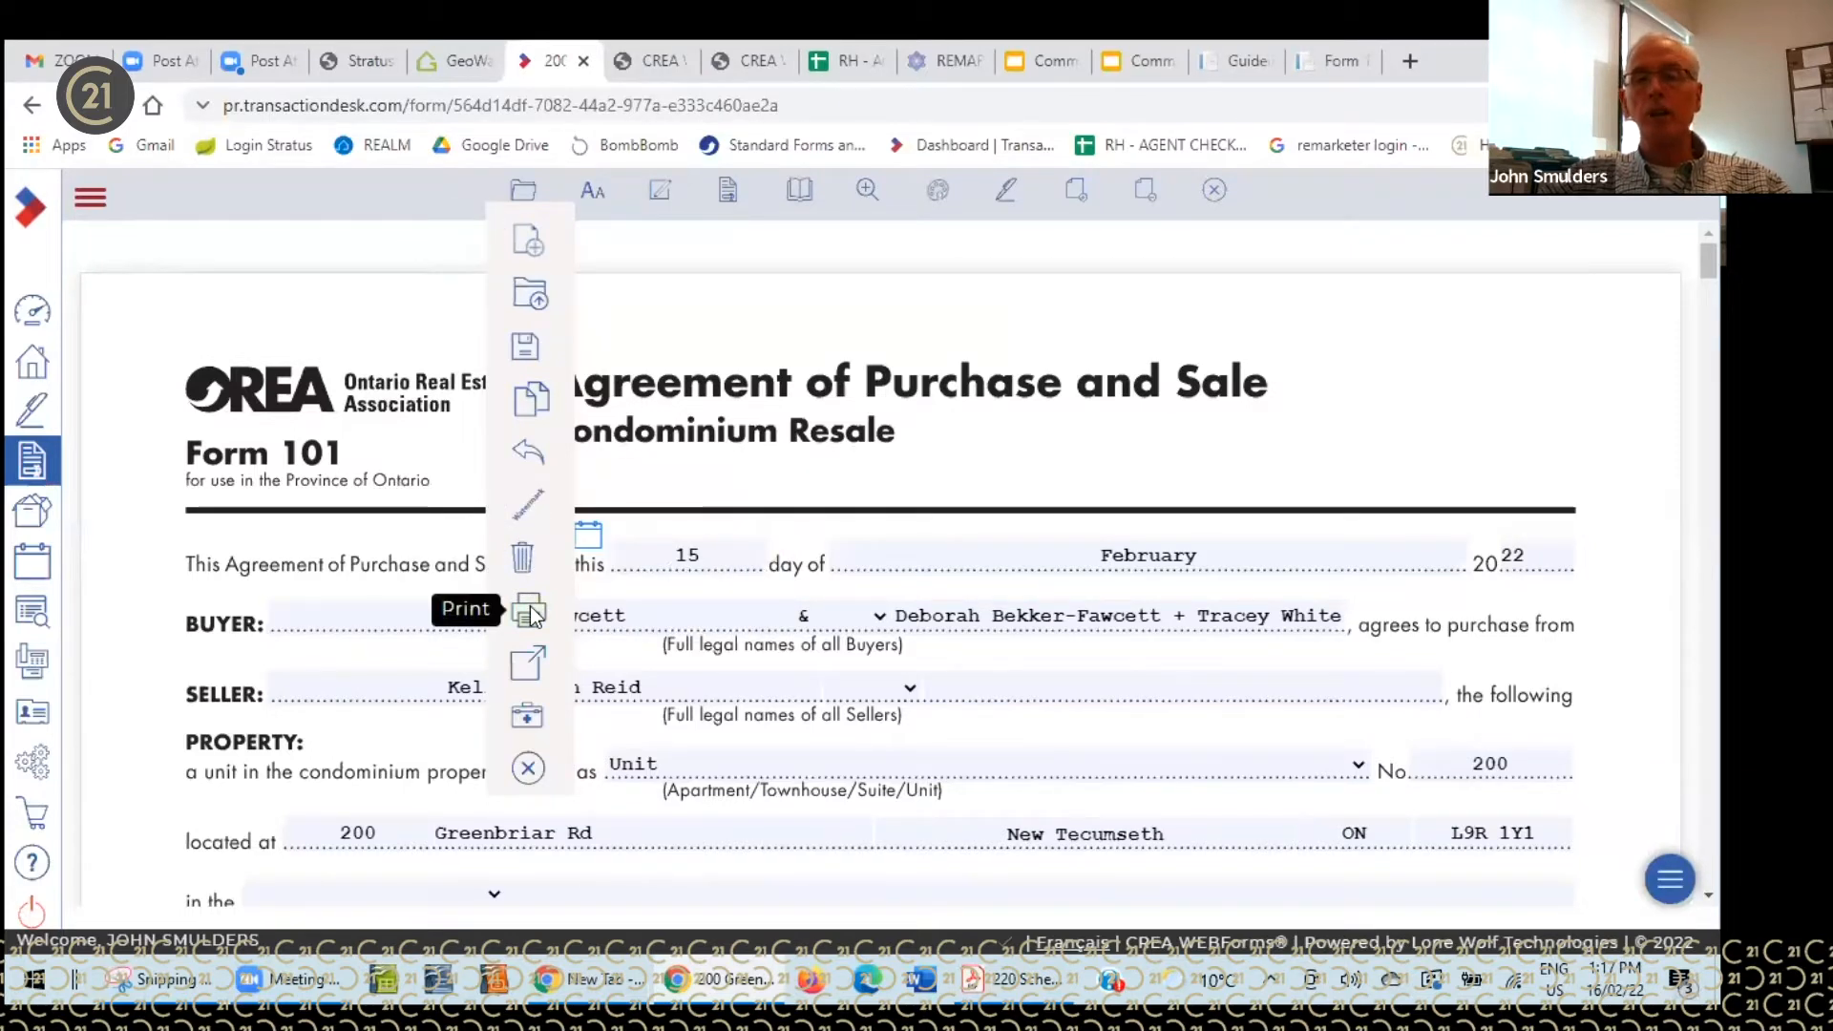
pyautogui.moveTo(540, 666)
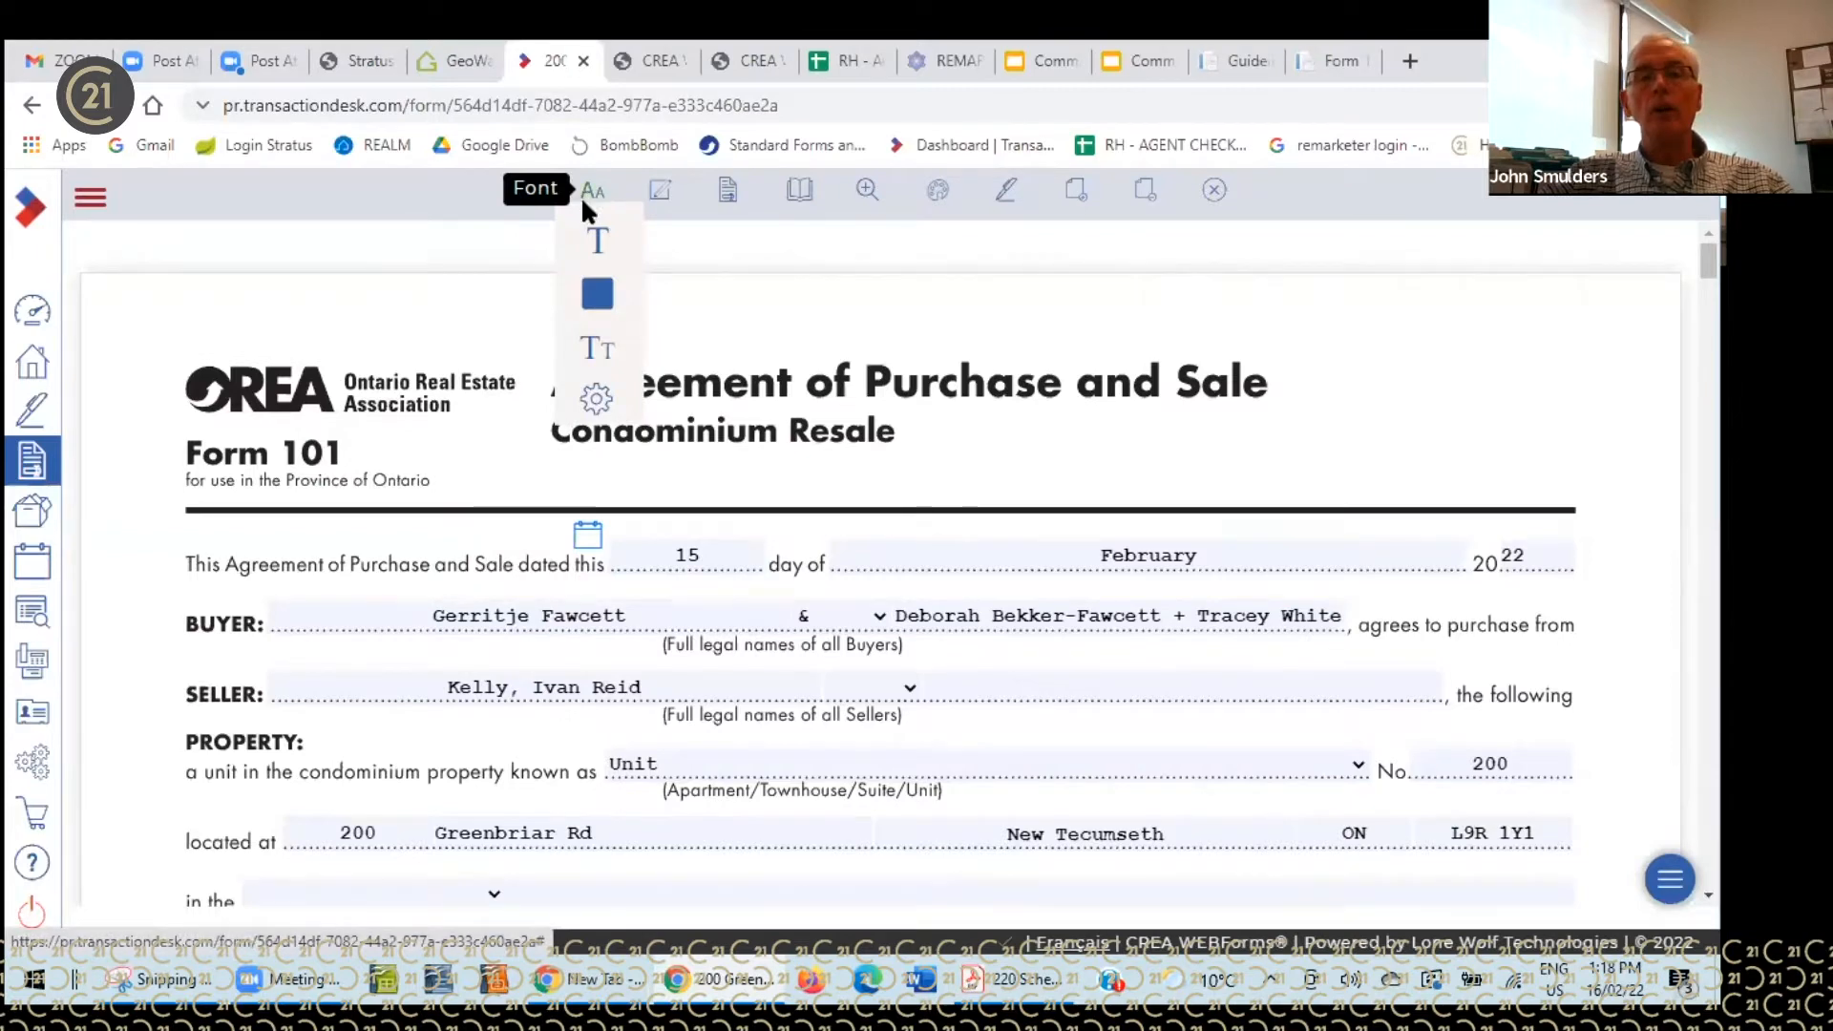
pyautogui.moveTo(596, 244)
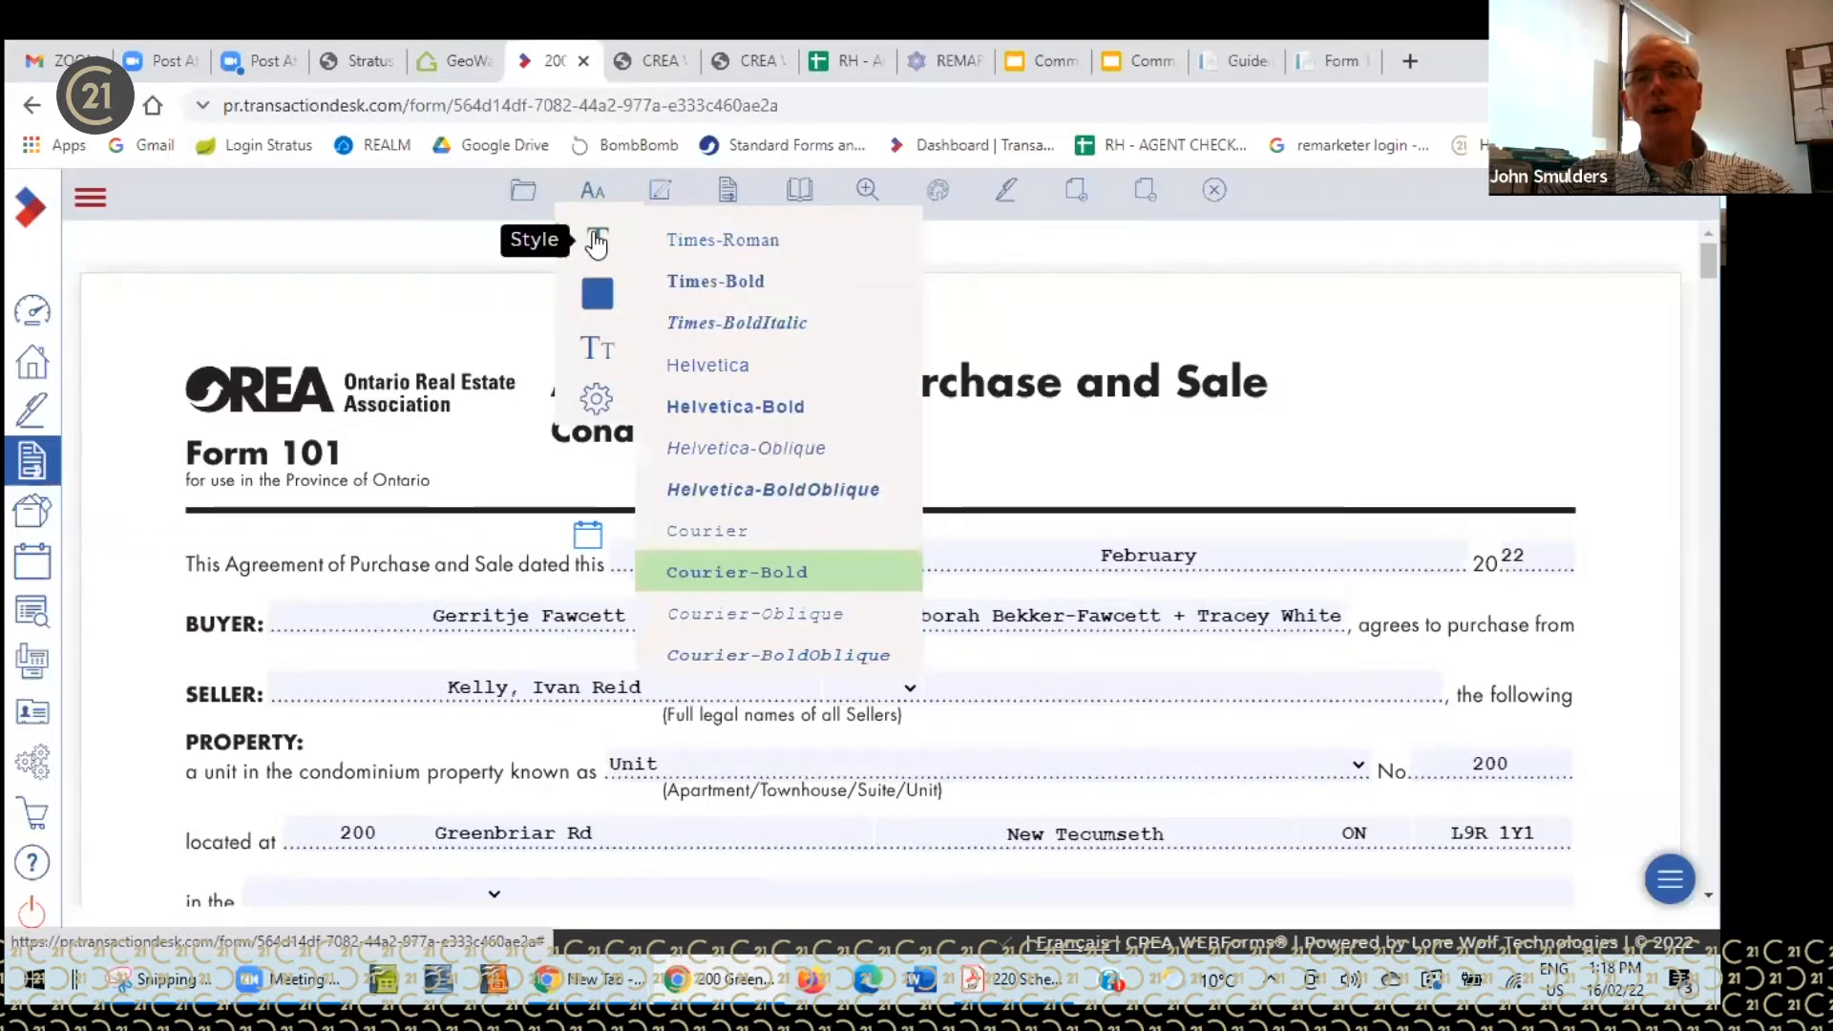
pyautogui.moveTo(599, 296)
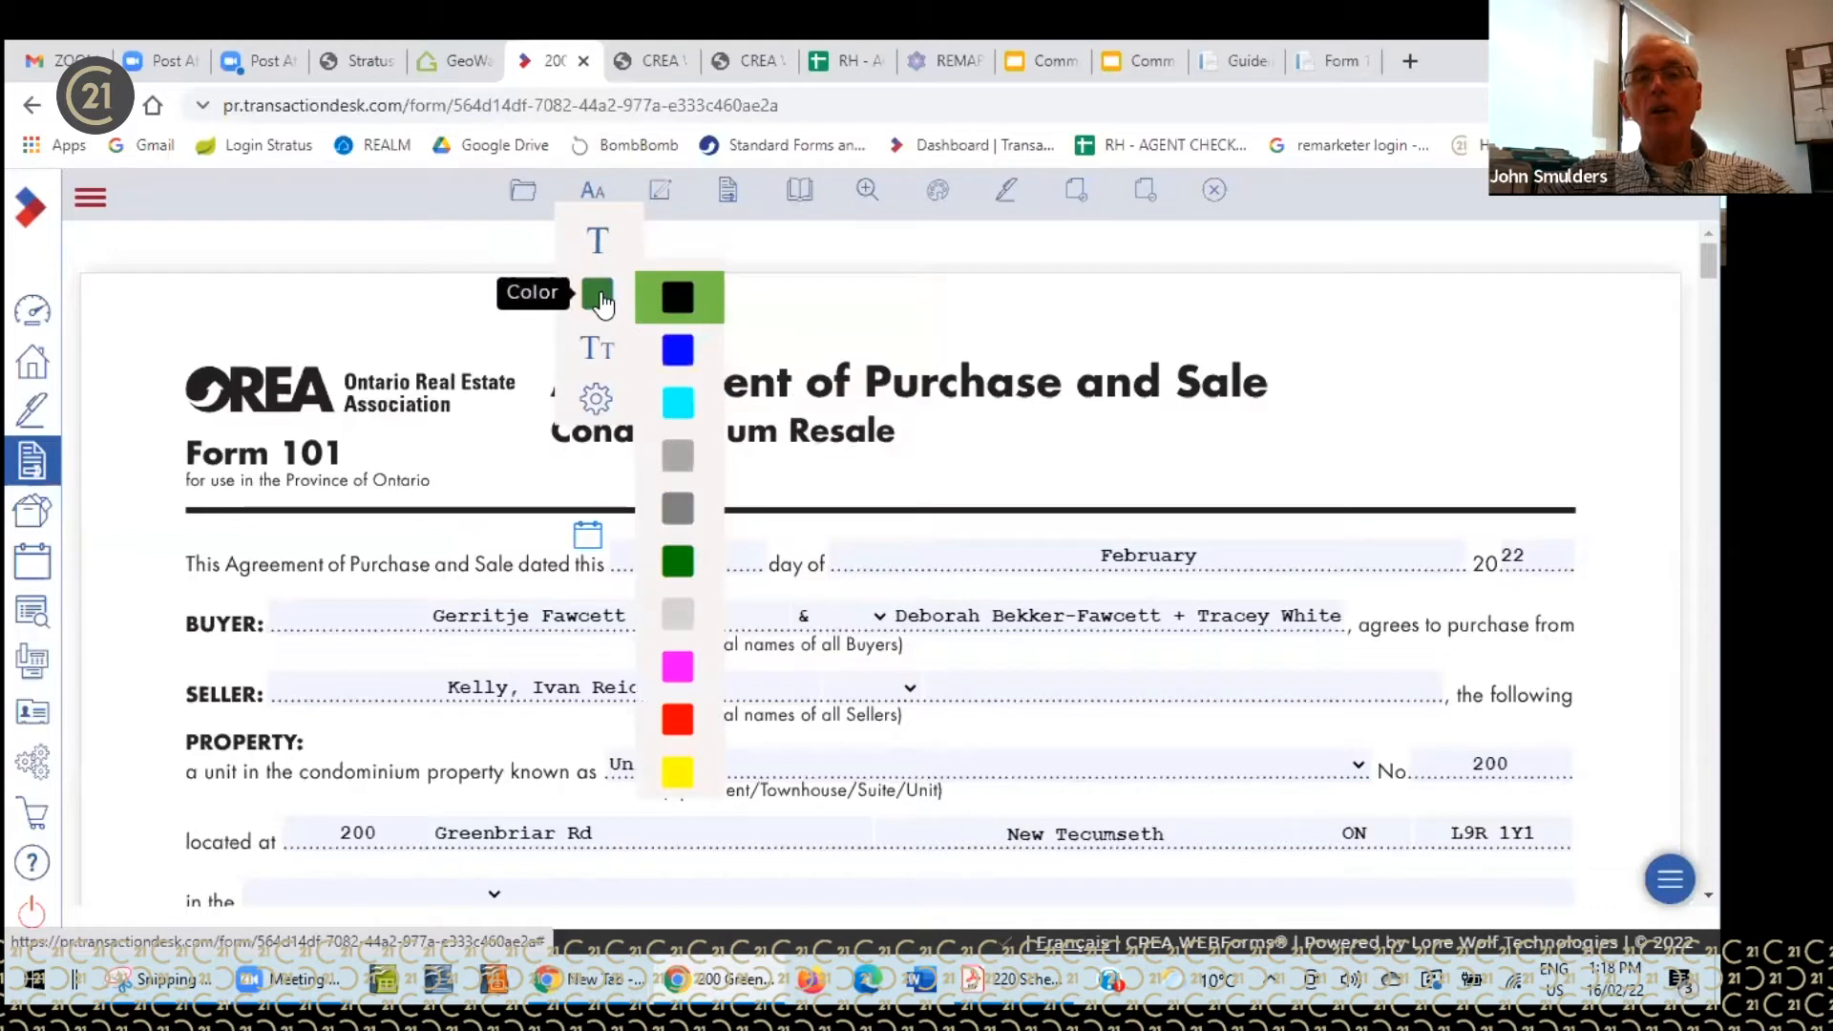
pyautogui.moveTo(603, 356)
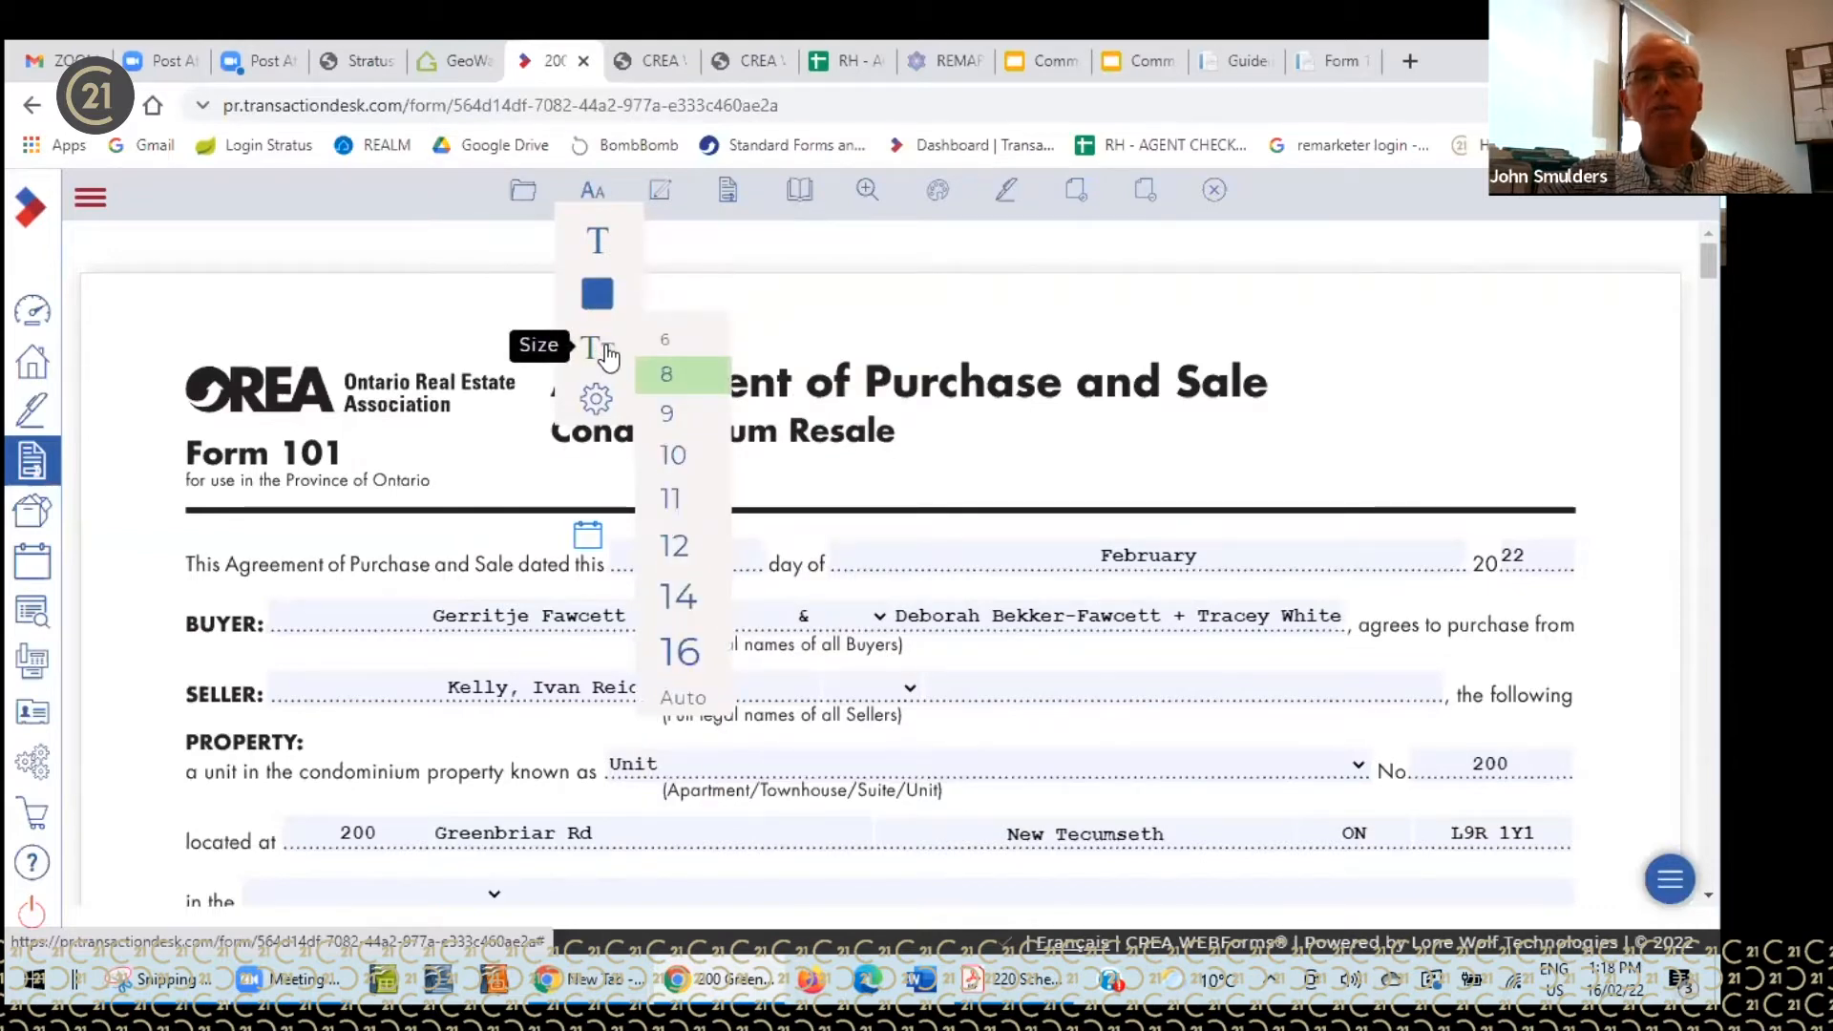
pyautogui.moveTo(598, 406)
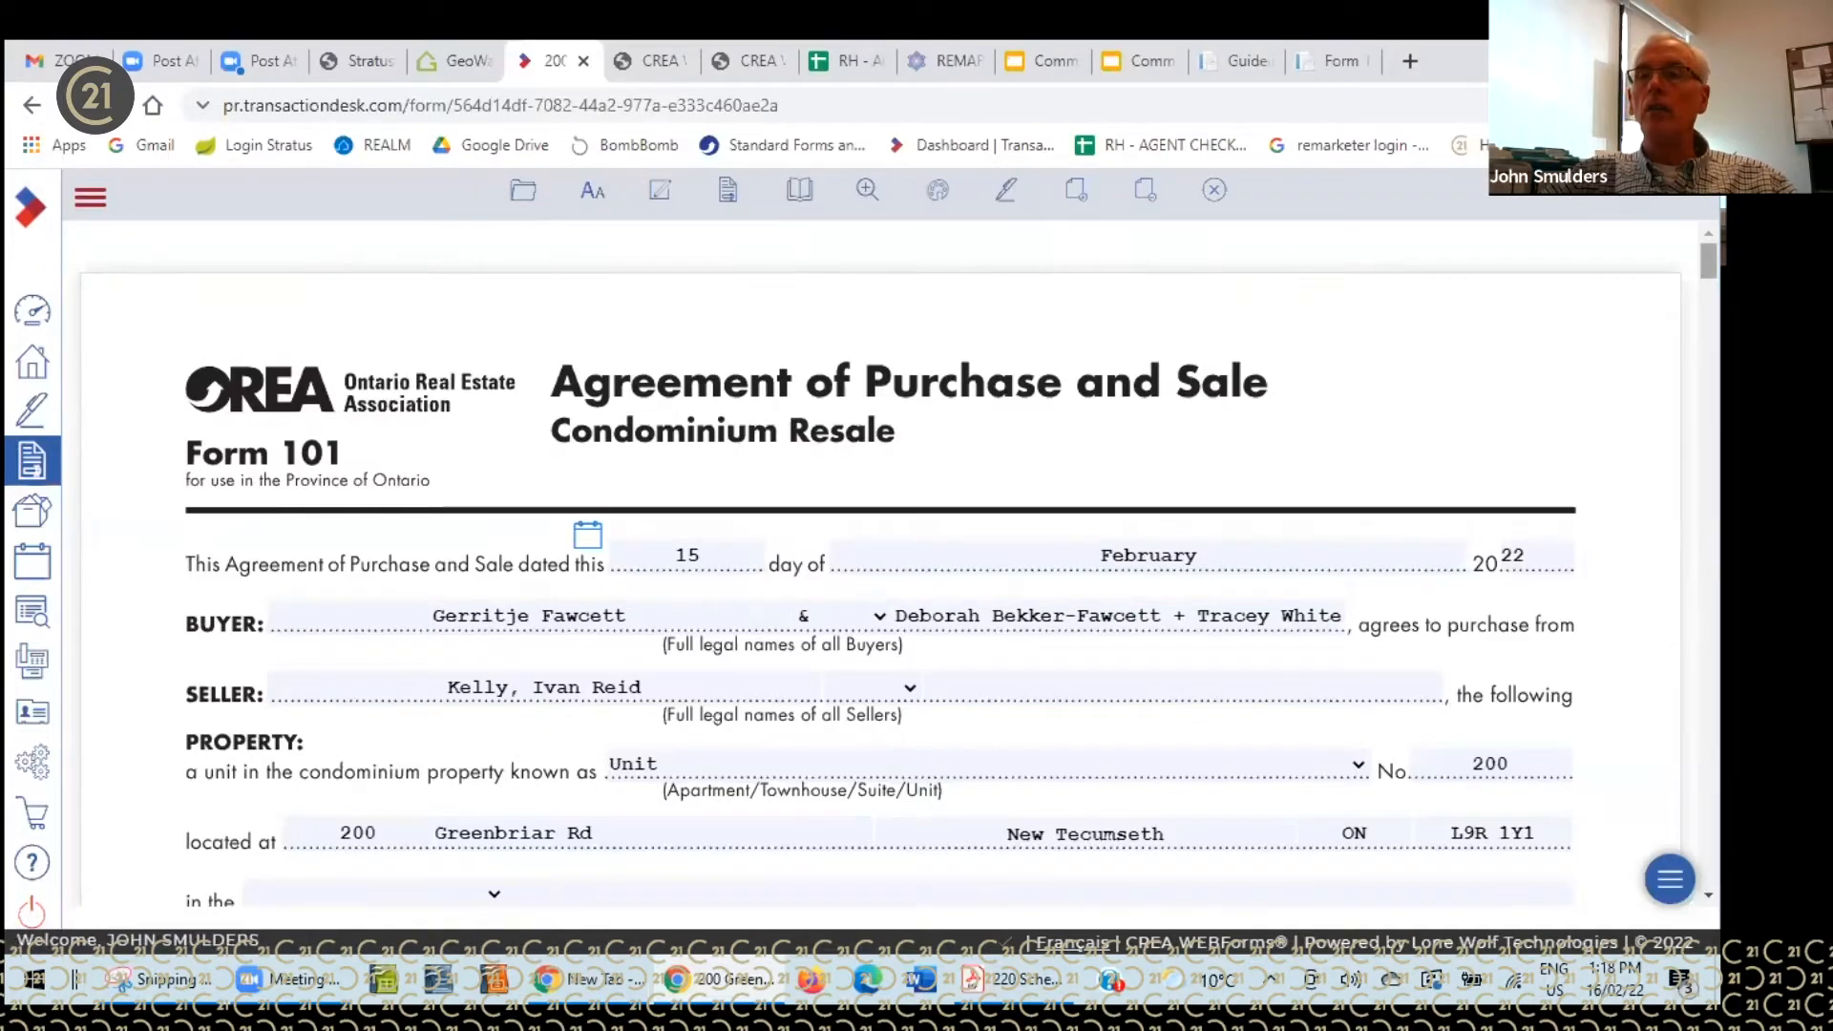
# - Set the insertion point after Schedule A's last clause and bring up the Insert Clauses library
pyautogui.scroll(-2, 878, 572)
pyautogui.scroll(-20, 879, 563)
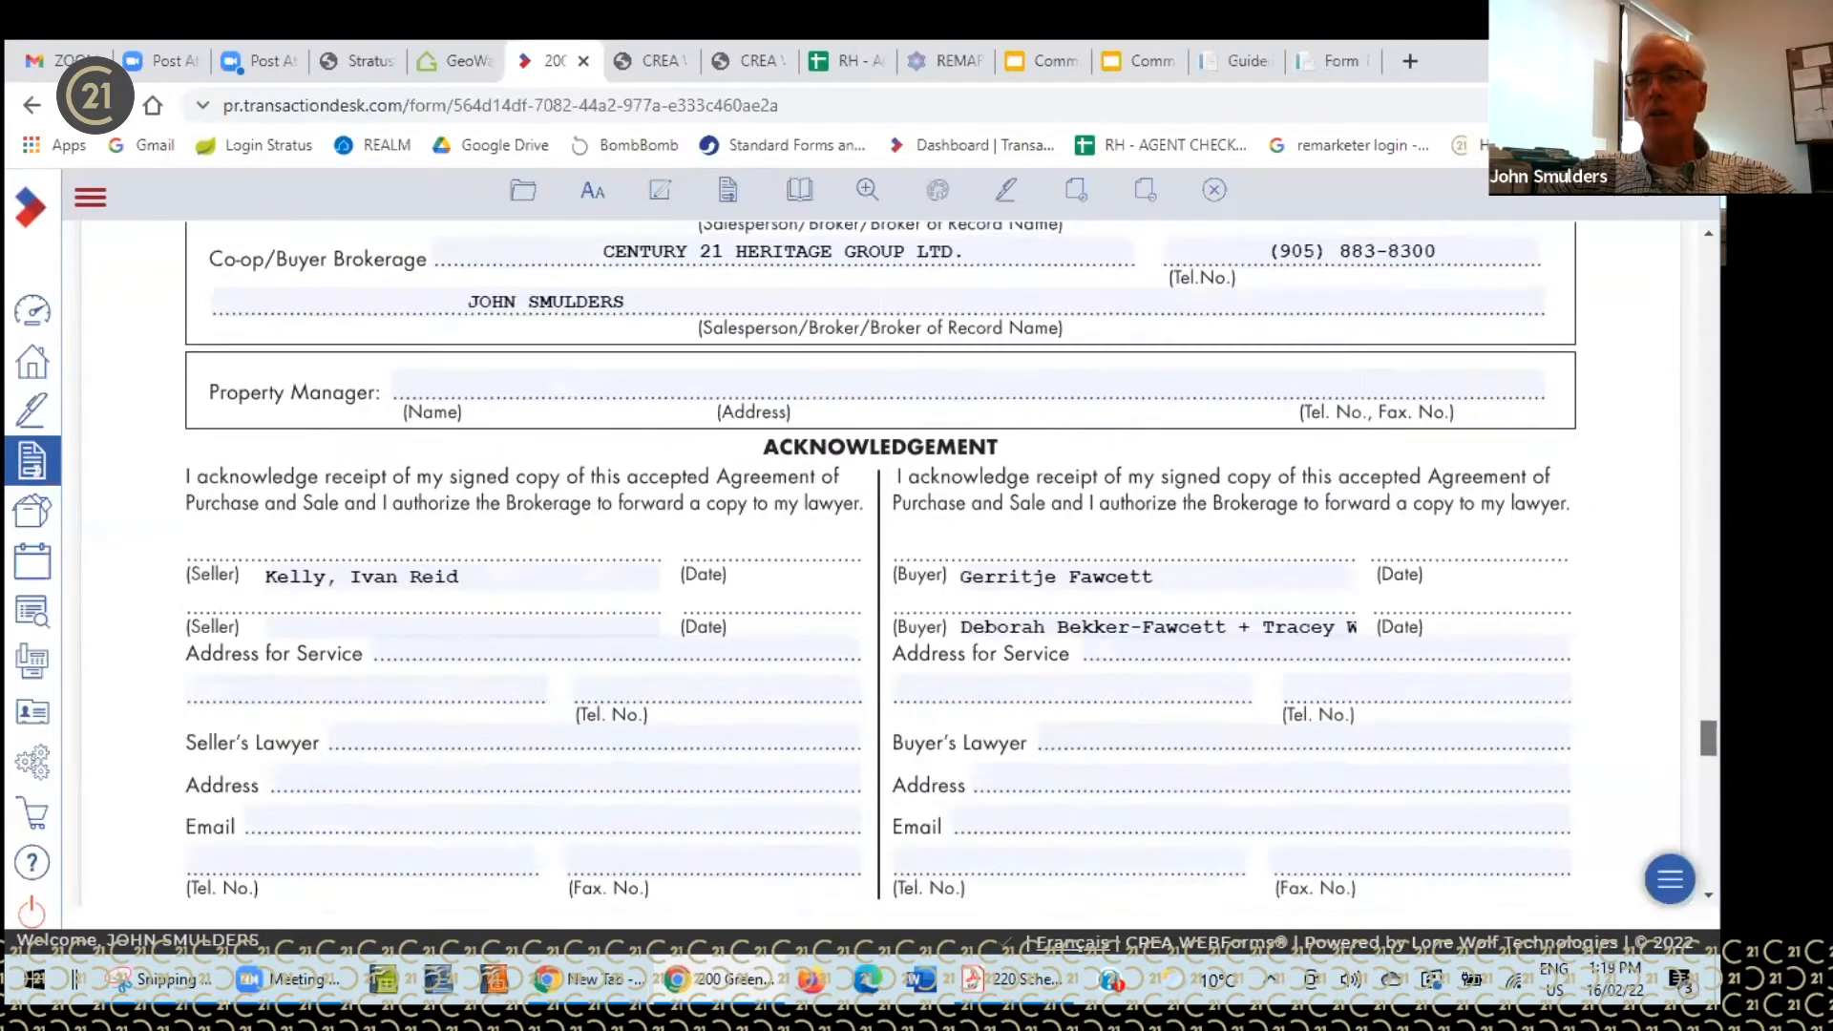
pyautogui.scroll(-6, 1507, 753)
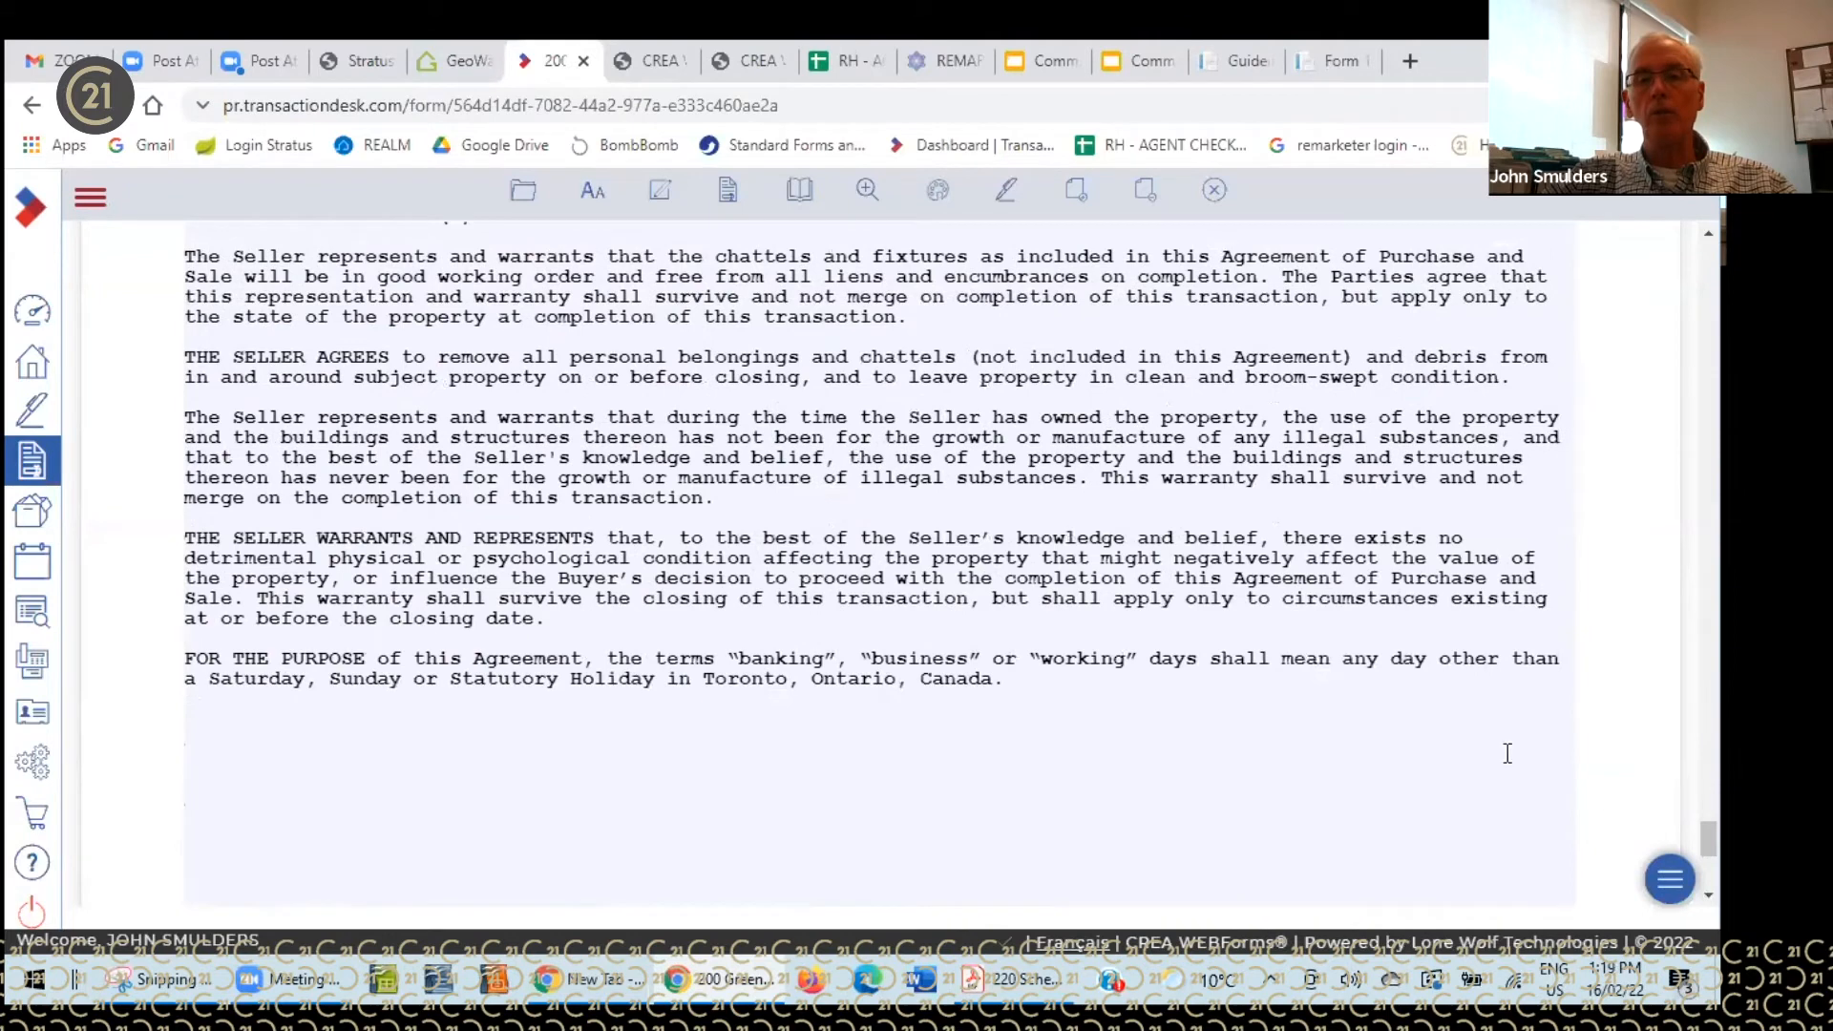
pyautogui.click(1047, 682)
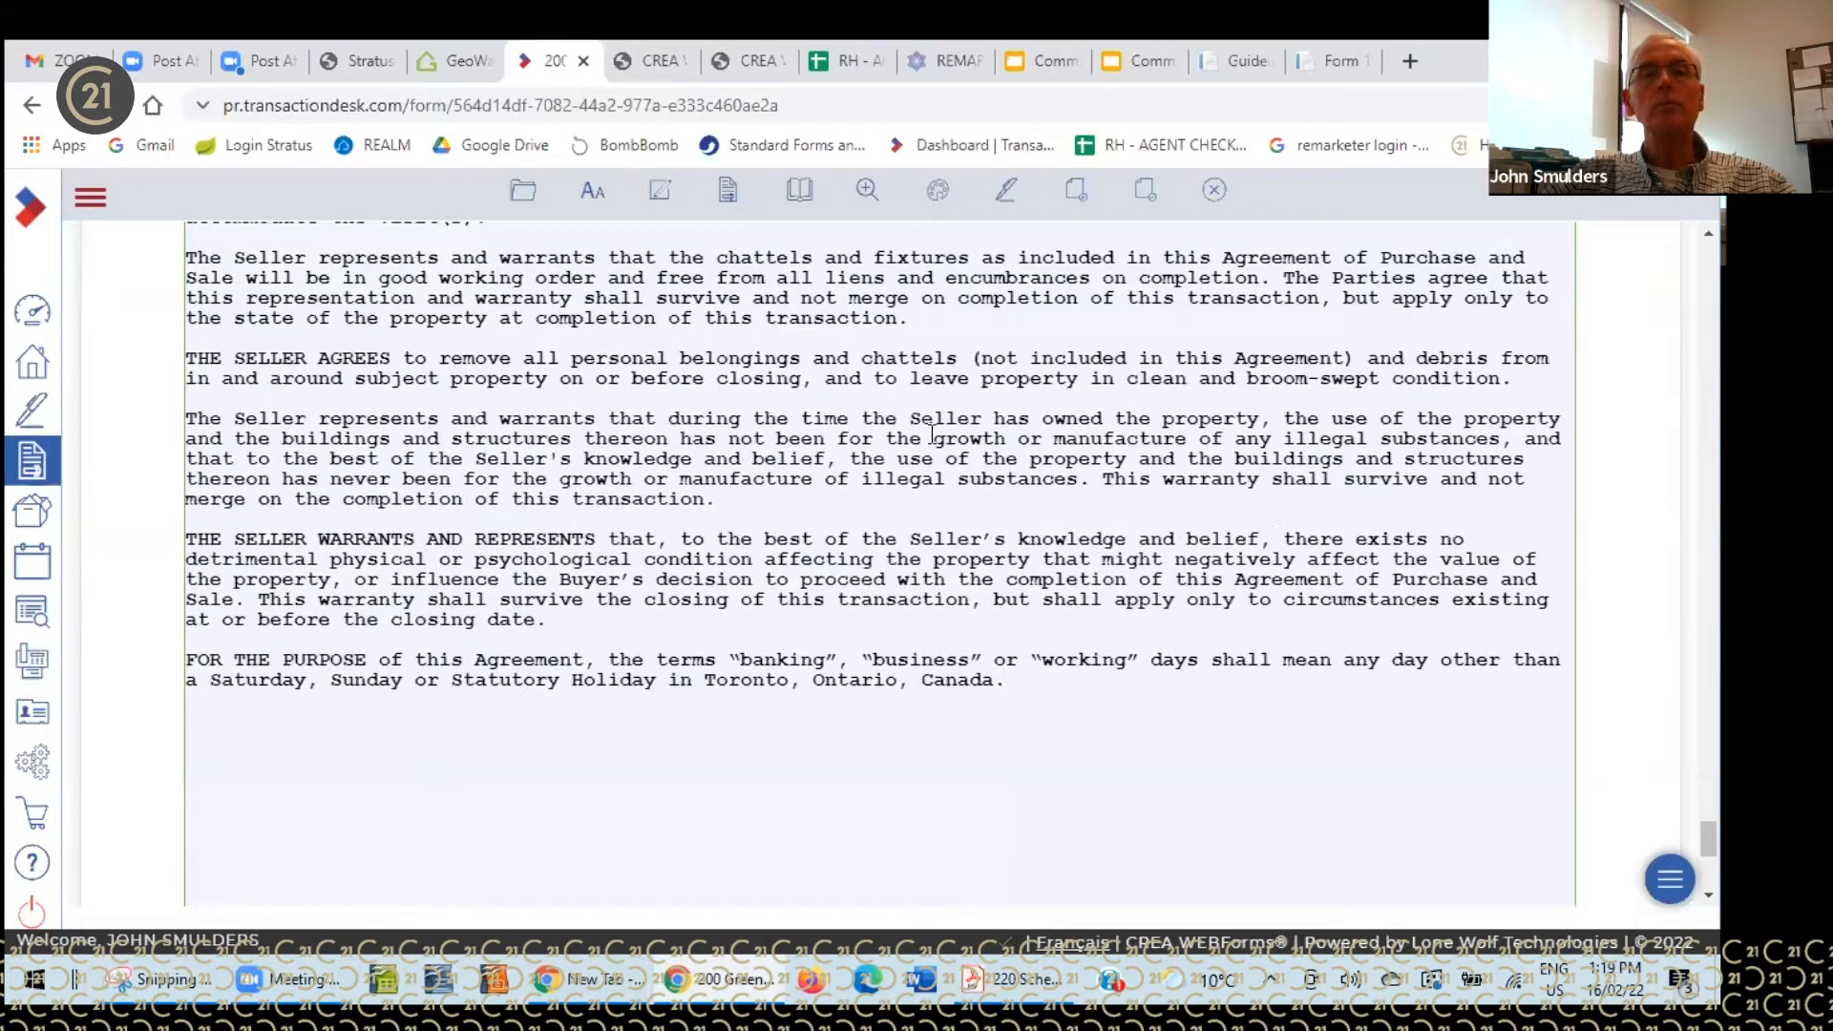
pyautogui.click(661, 190)
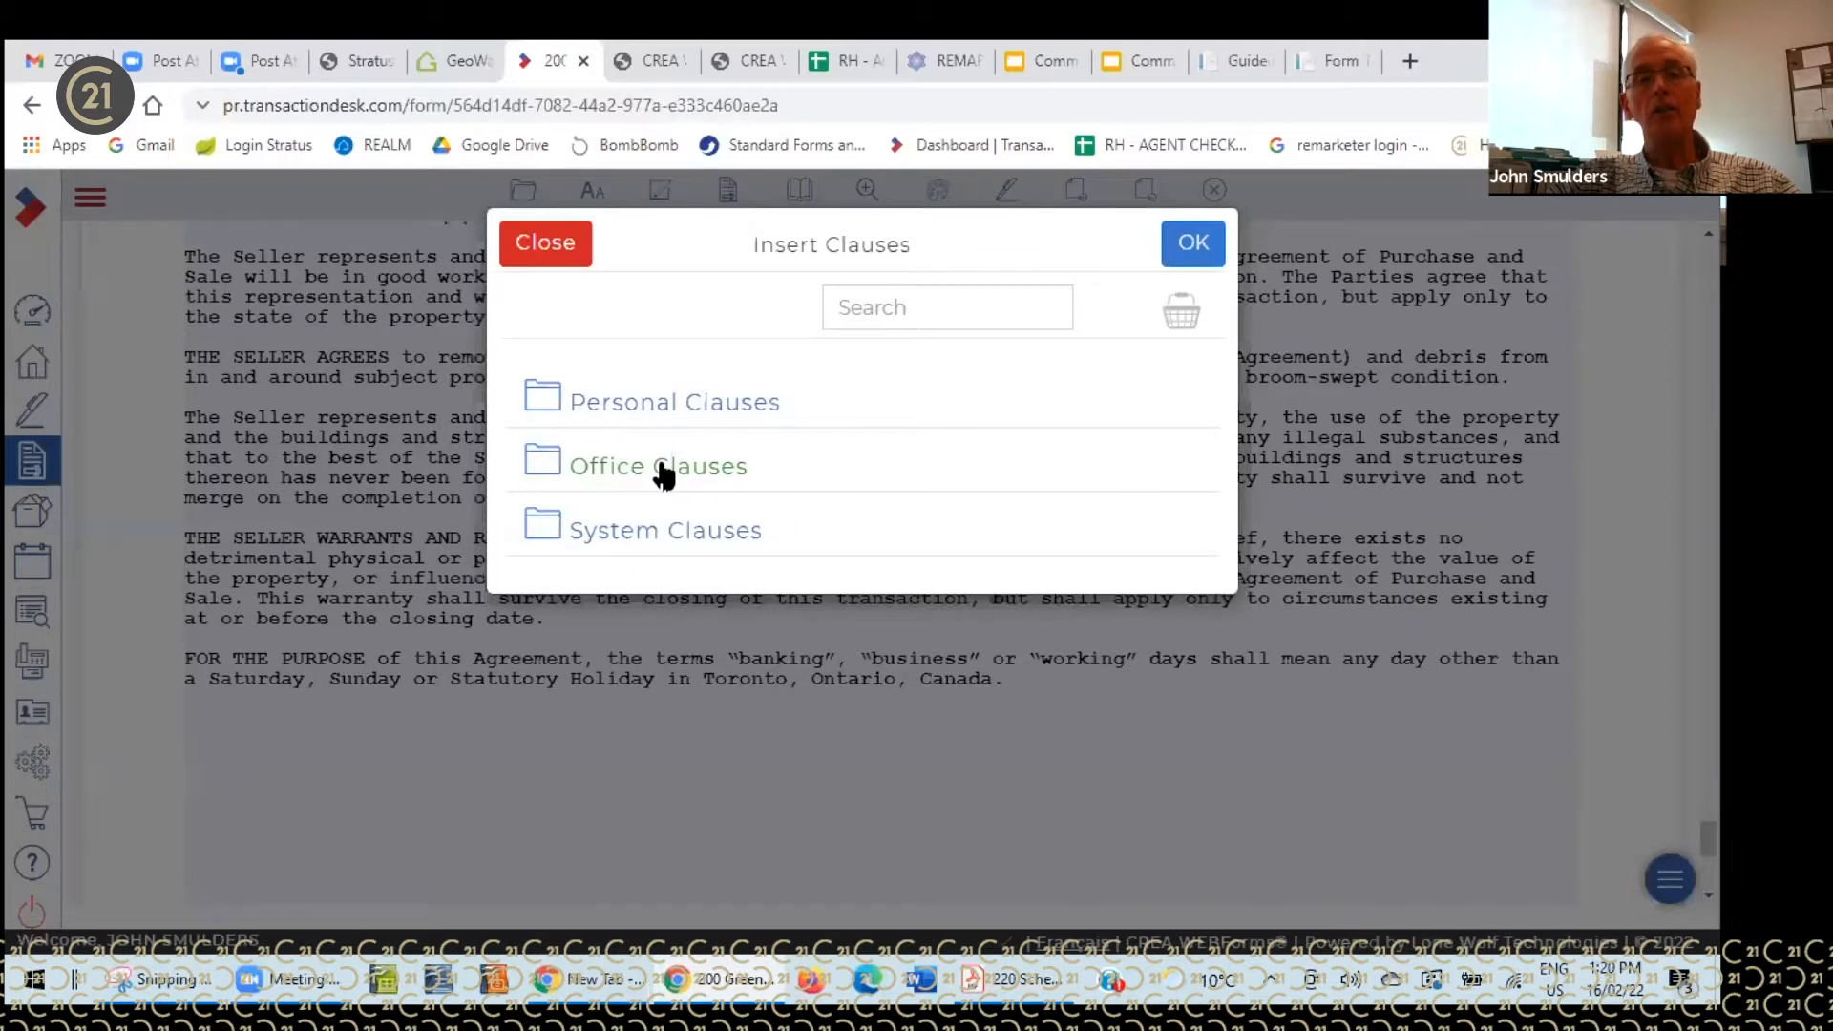
# - Insert English system clause INSP-01 (Inspection Of Property), due 11:59 PM on Feb 16, 2022
pyautogui.click(659, 540)
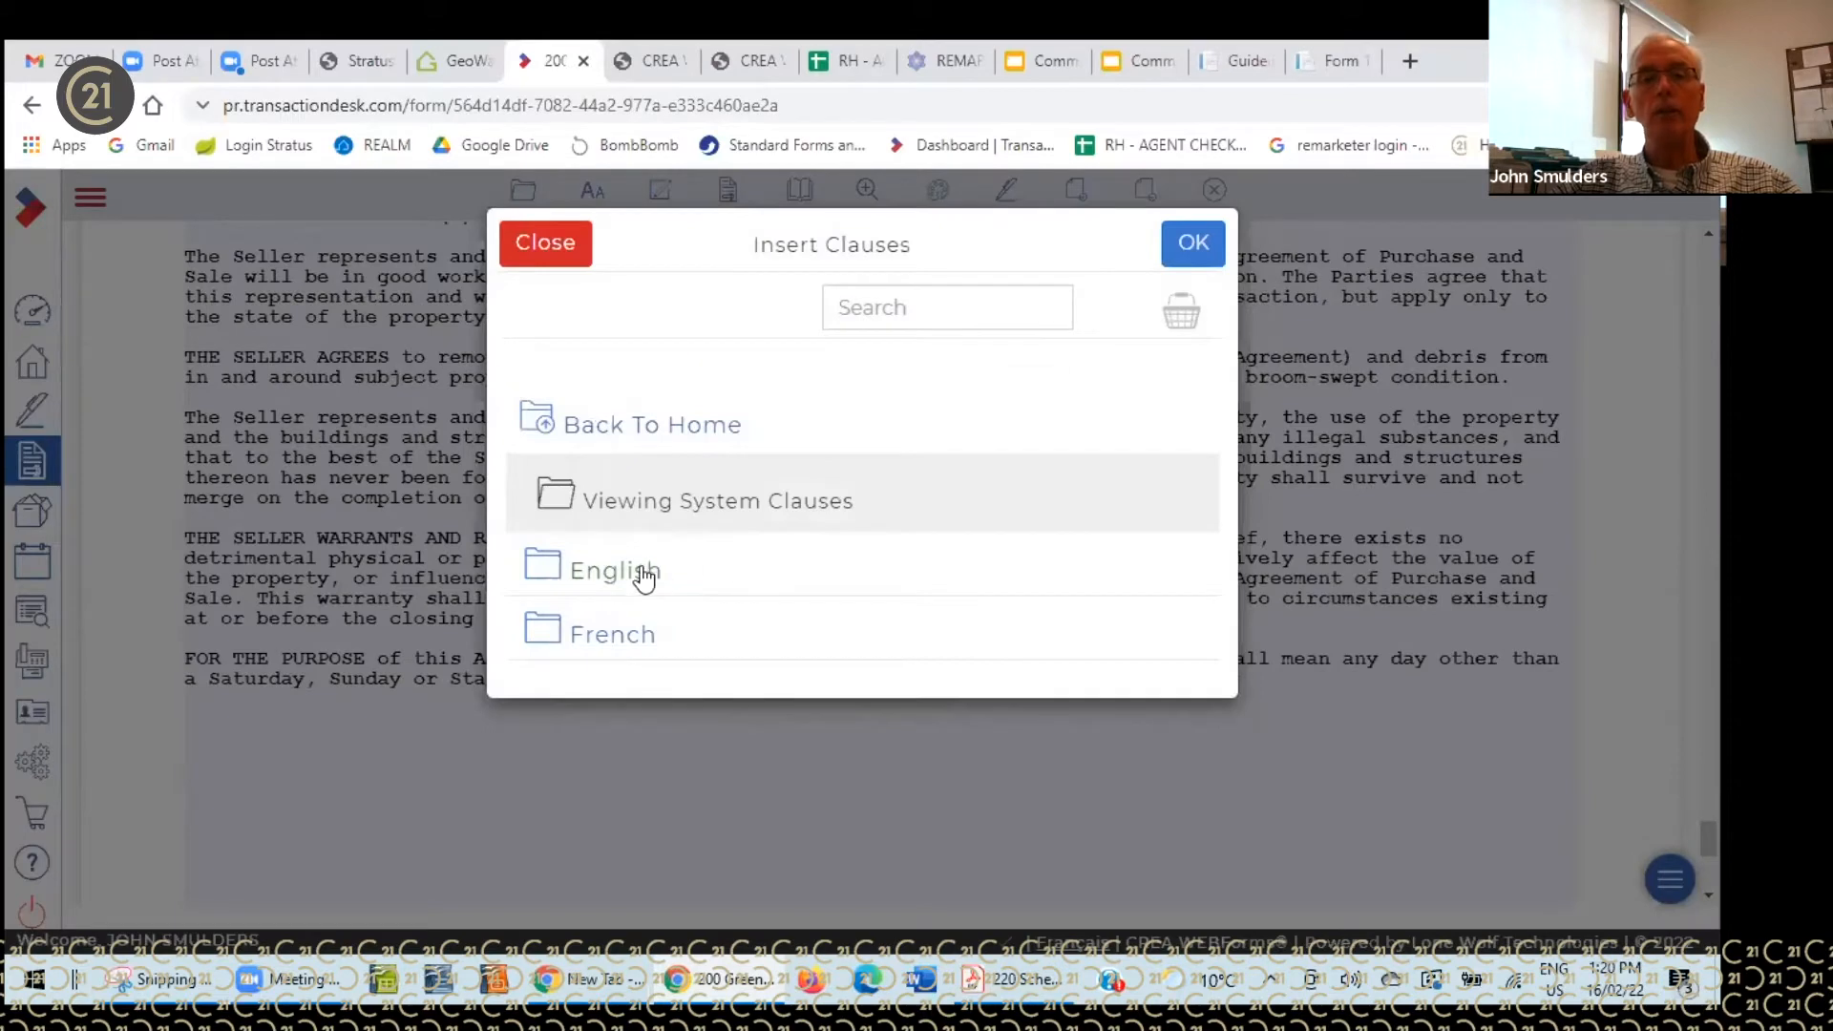
pyautogui.click(637, 570)
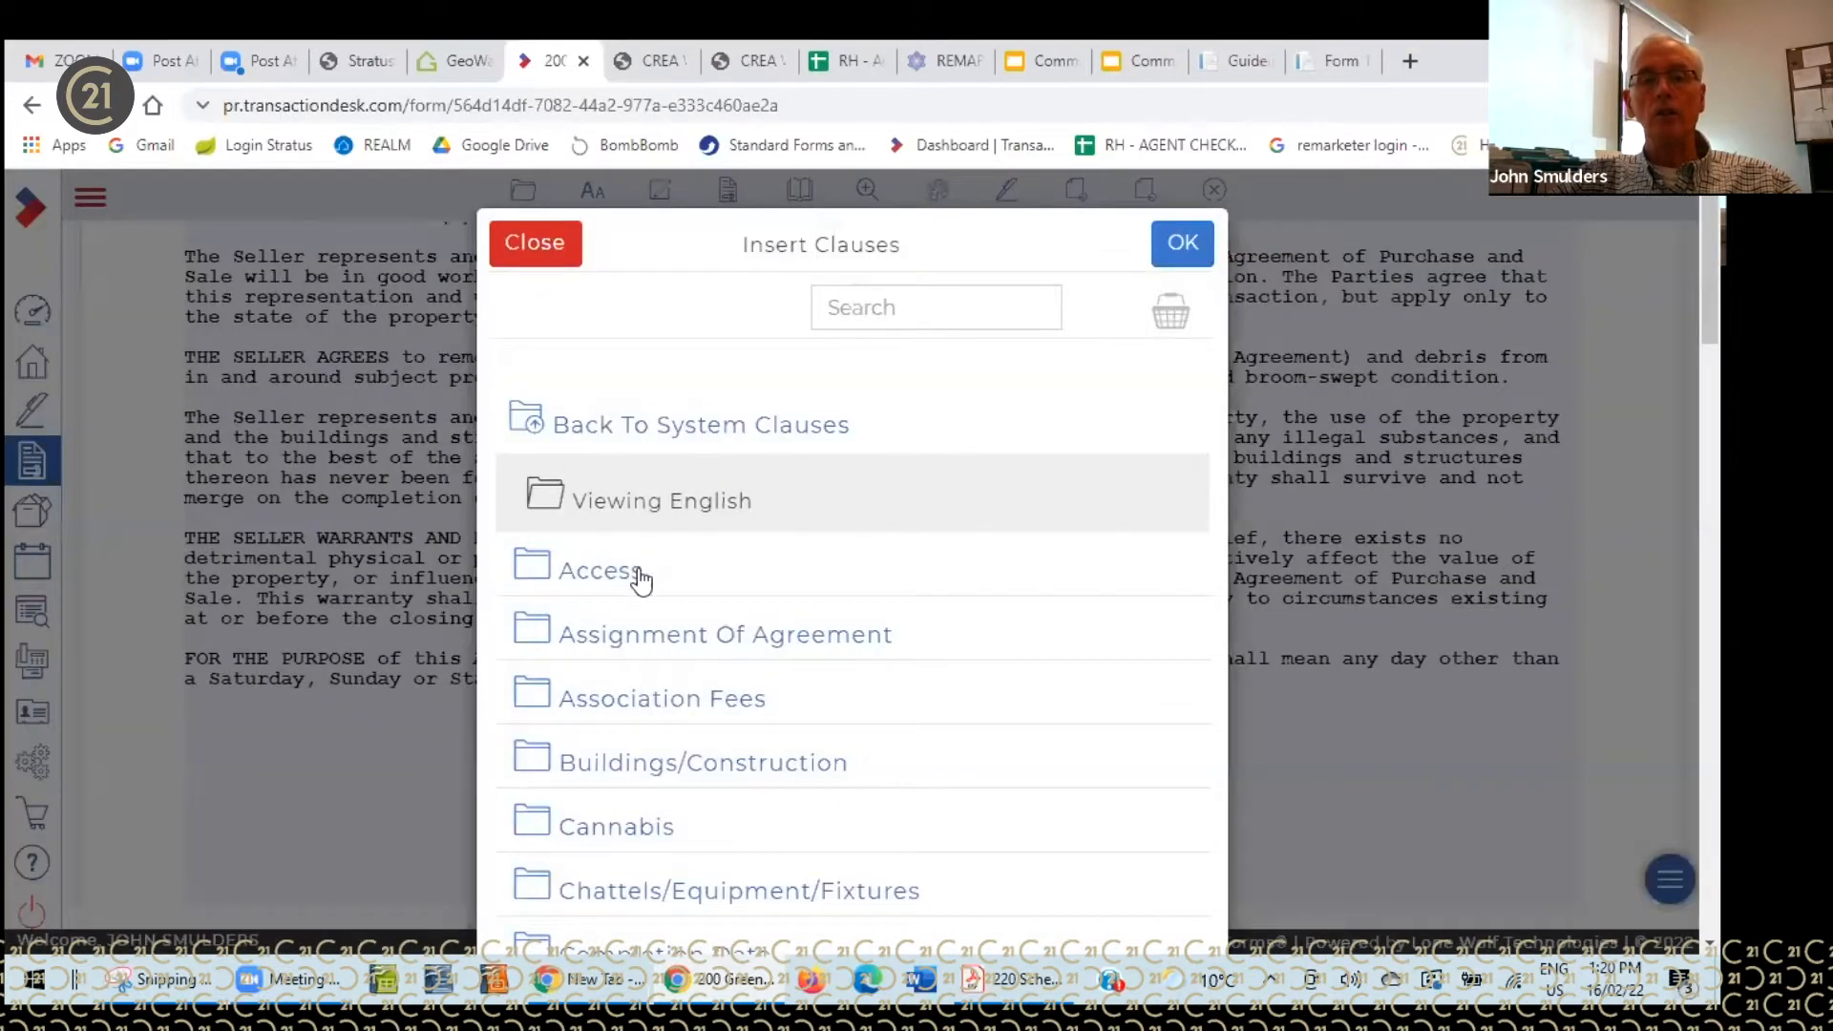
pyautogui.scroll(-5, 854, 662)
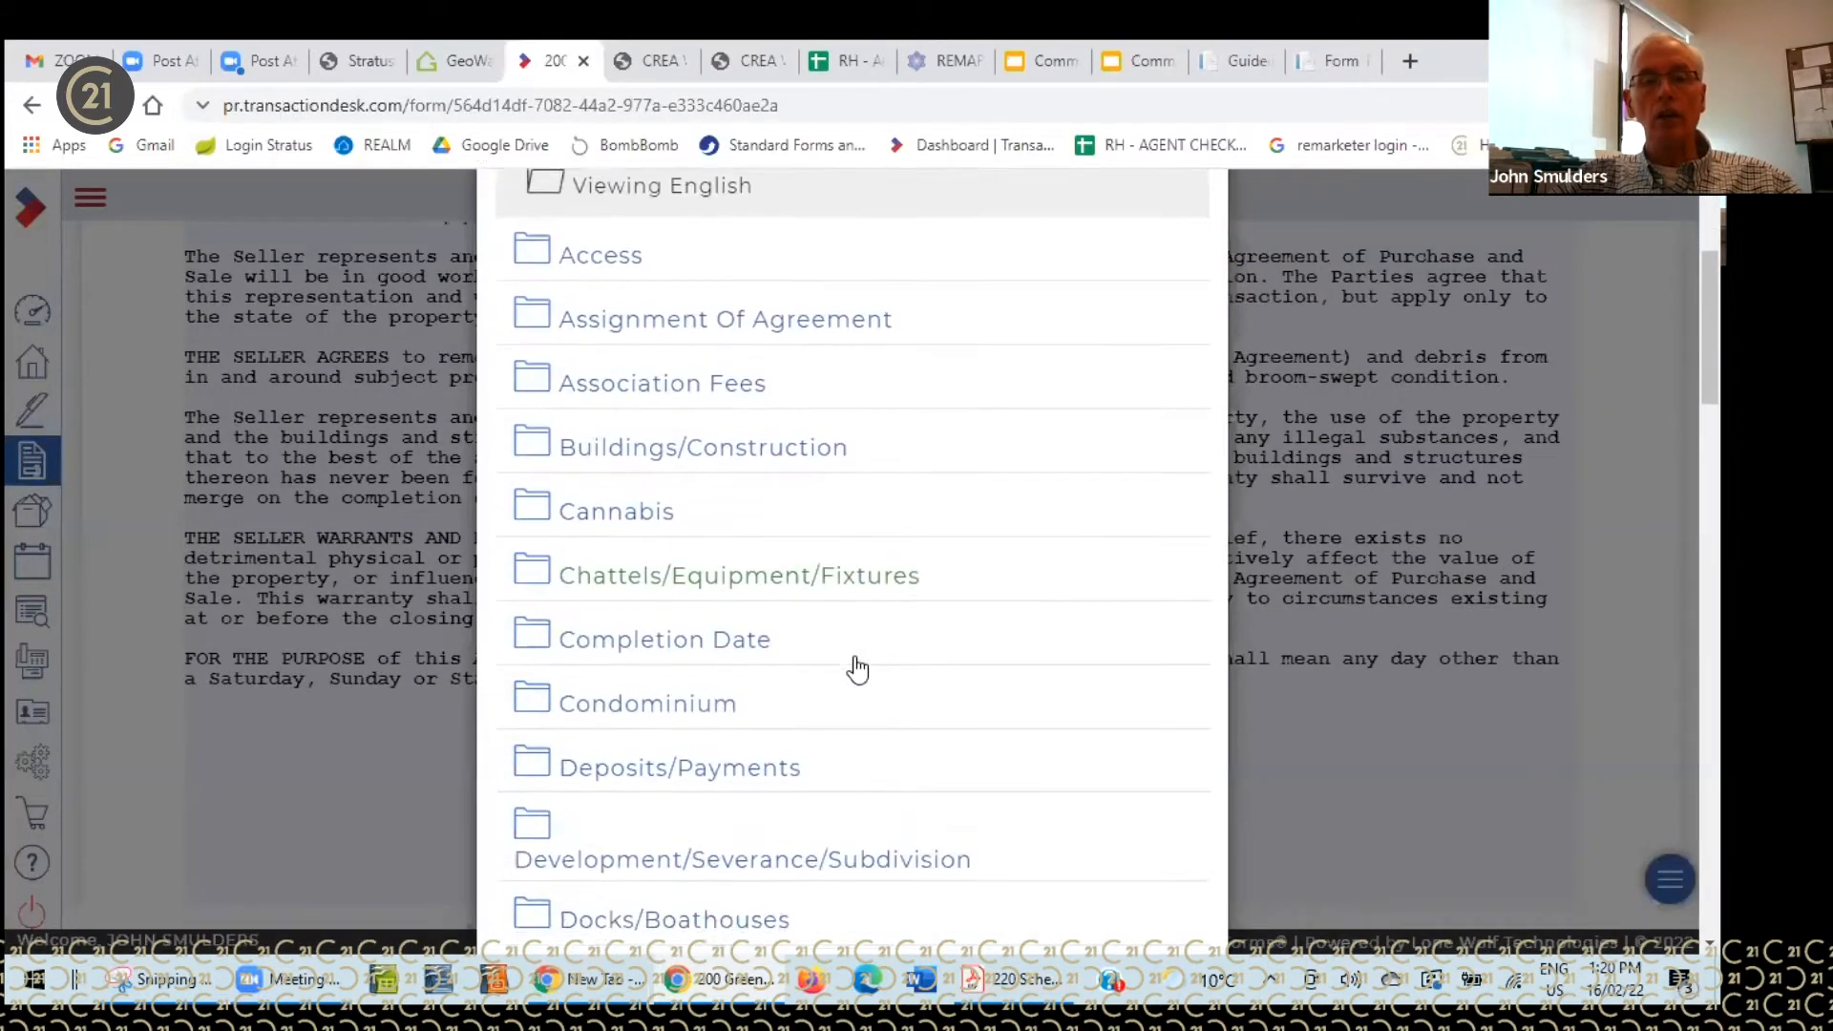
pyautogui.scroll(-5, 859, 666)
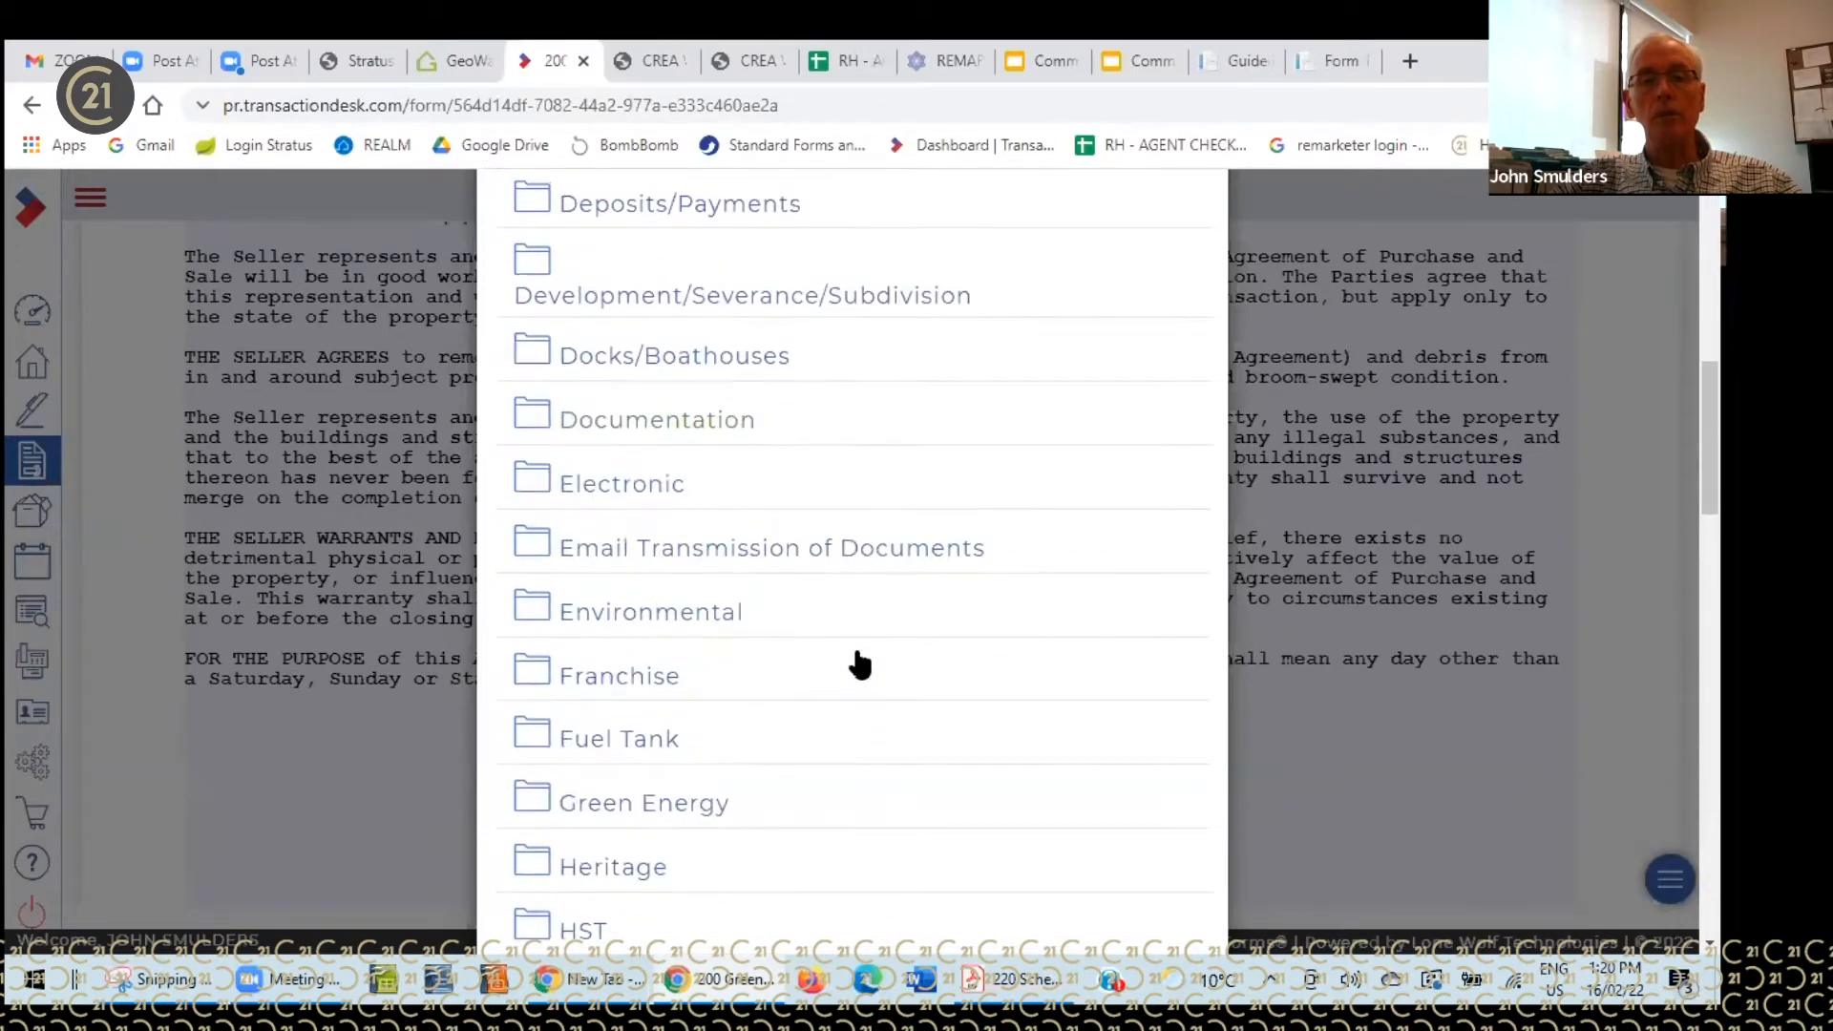
pyautogui.scroll(-3, 858, 660)
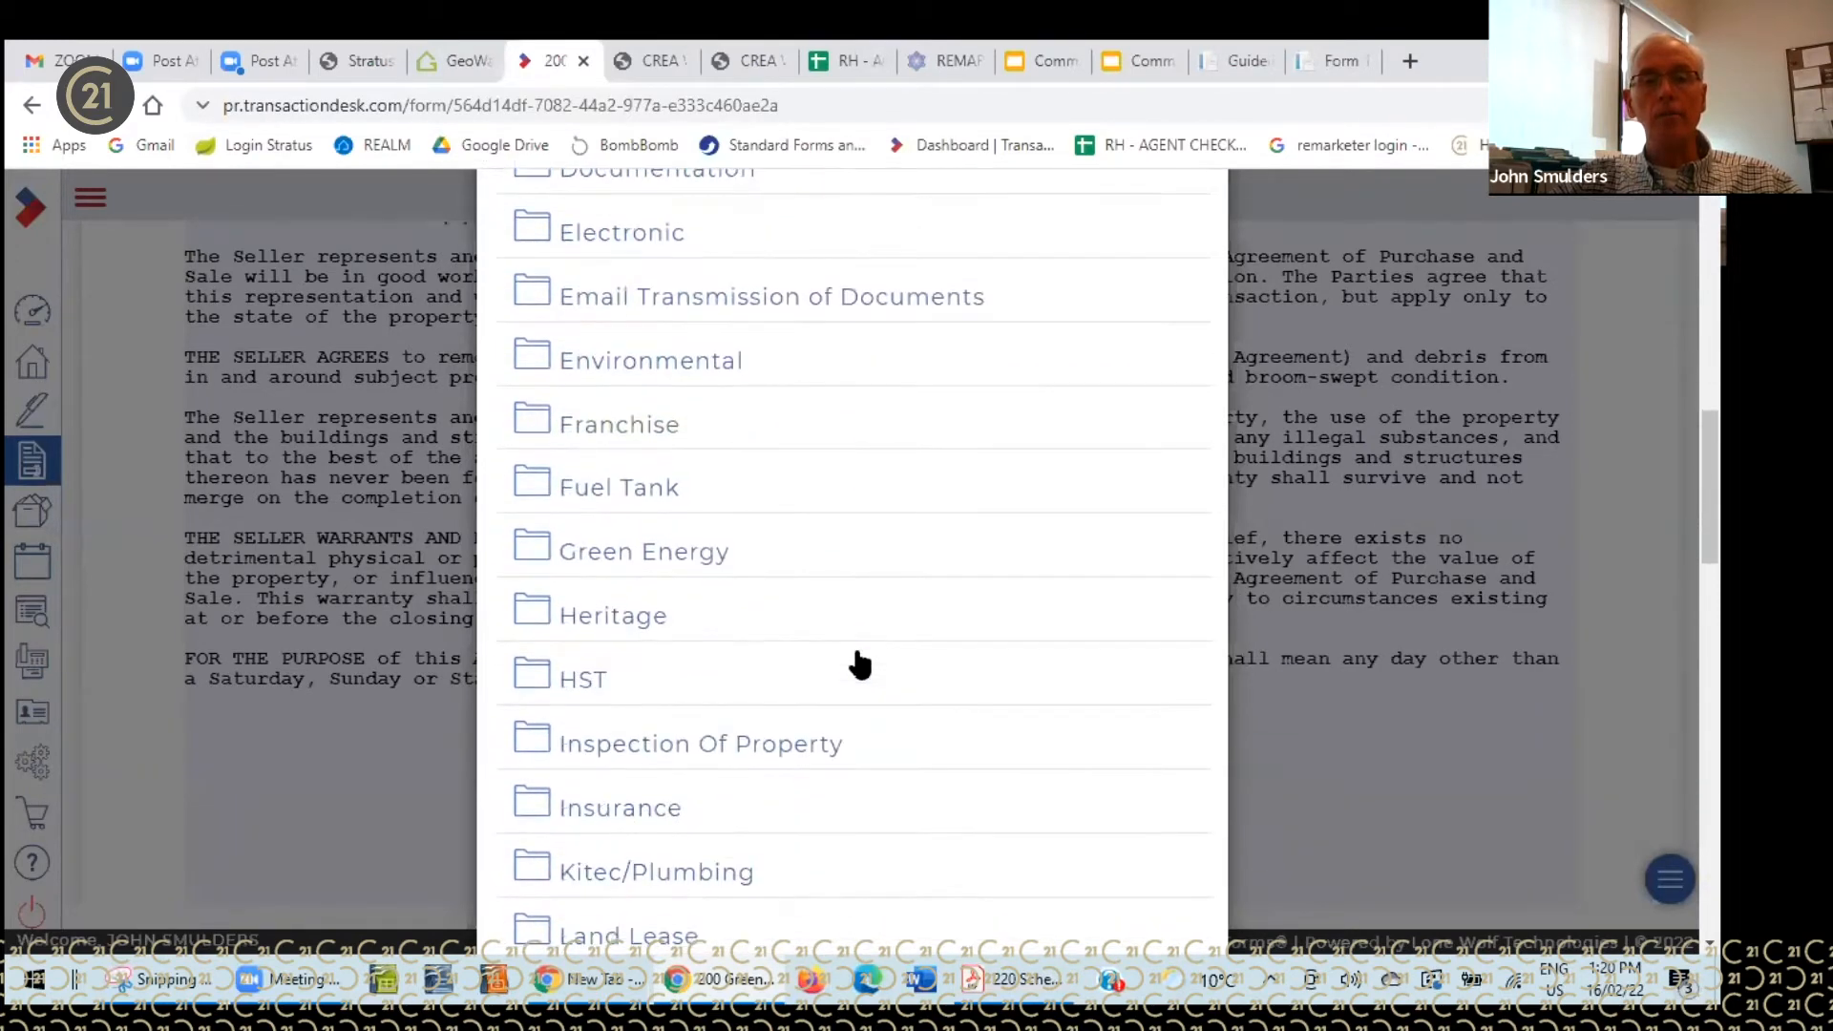
pyautogui.click(813, 753)
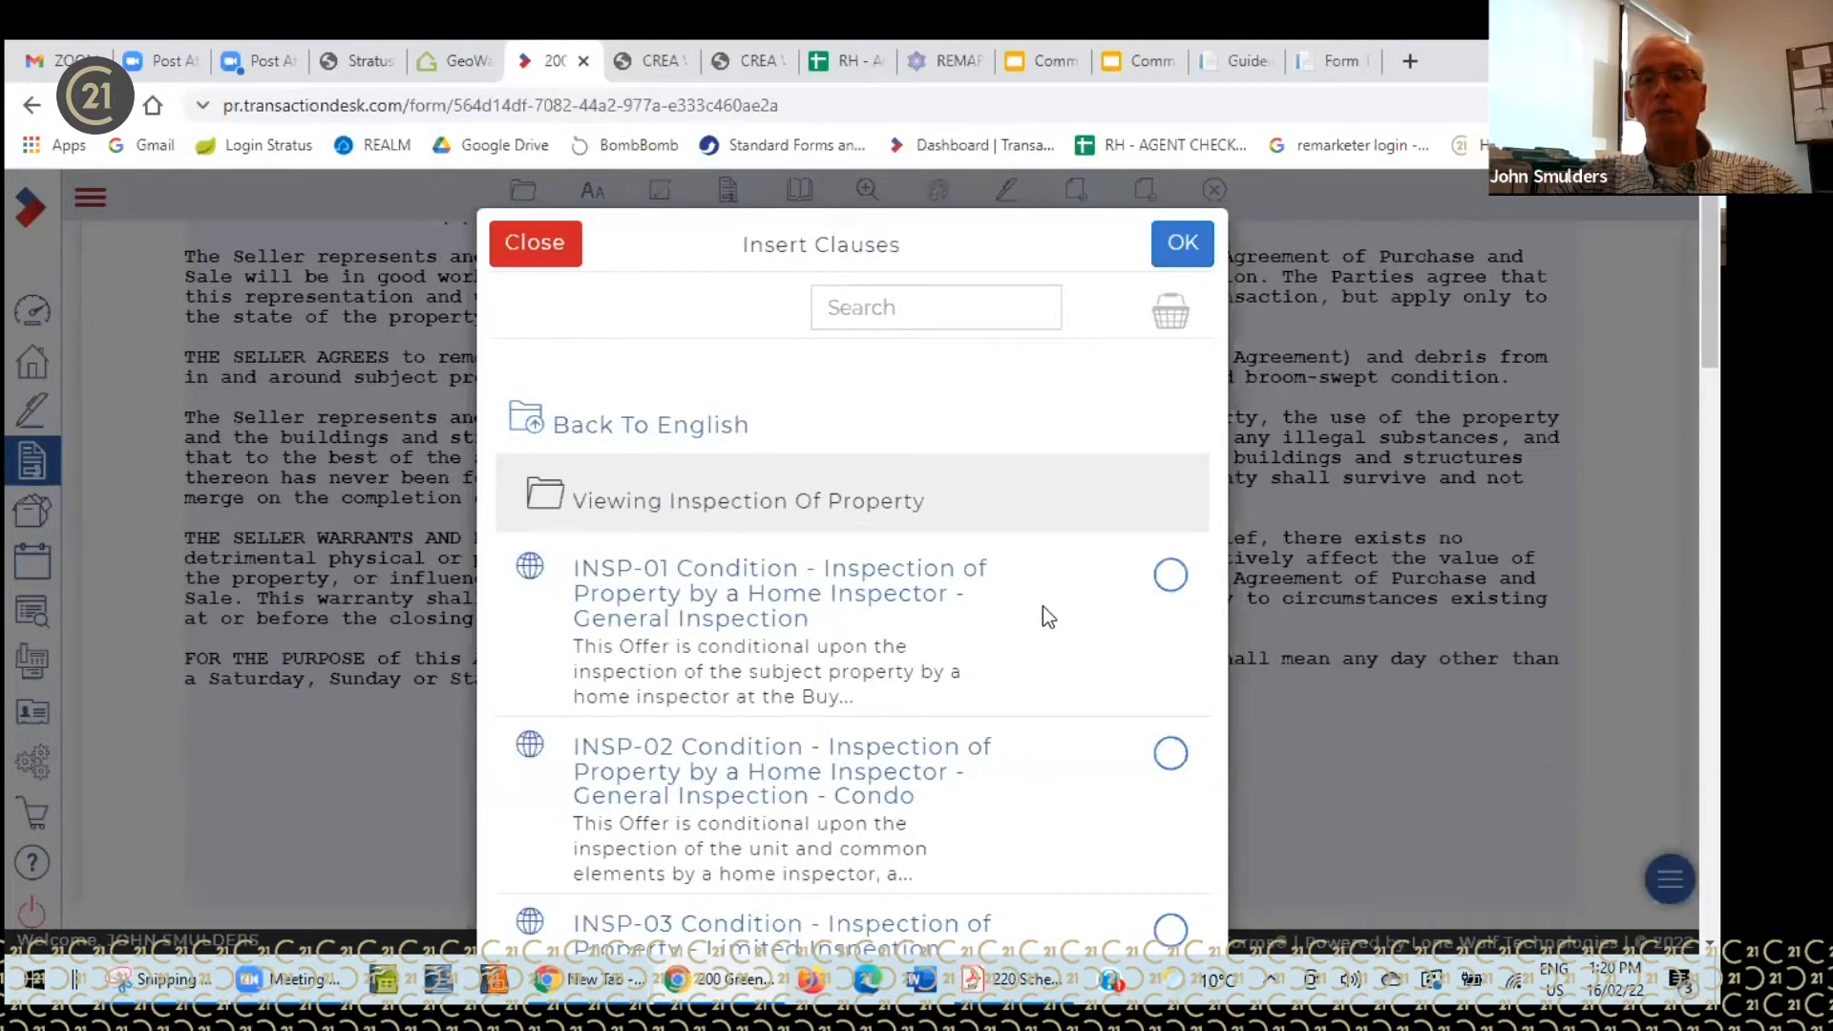
pyautogui.click(1148, 588)
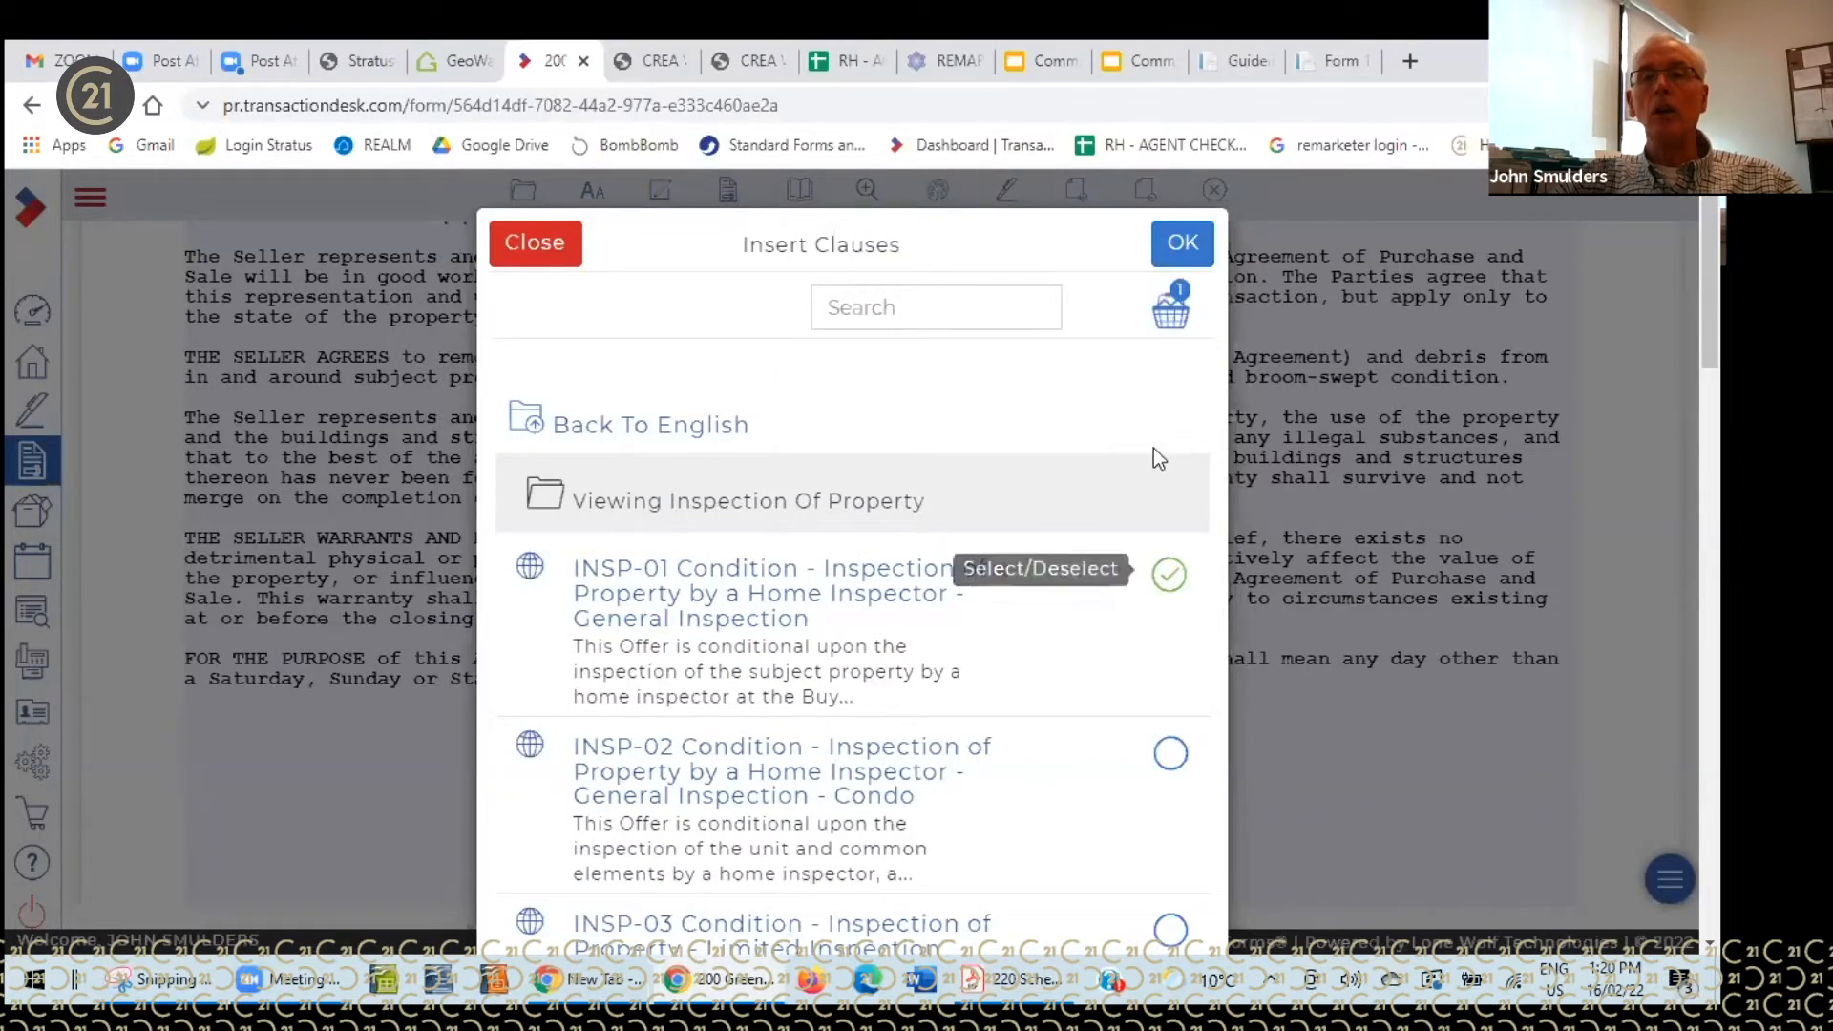
pyautogui.click(1184, 246)
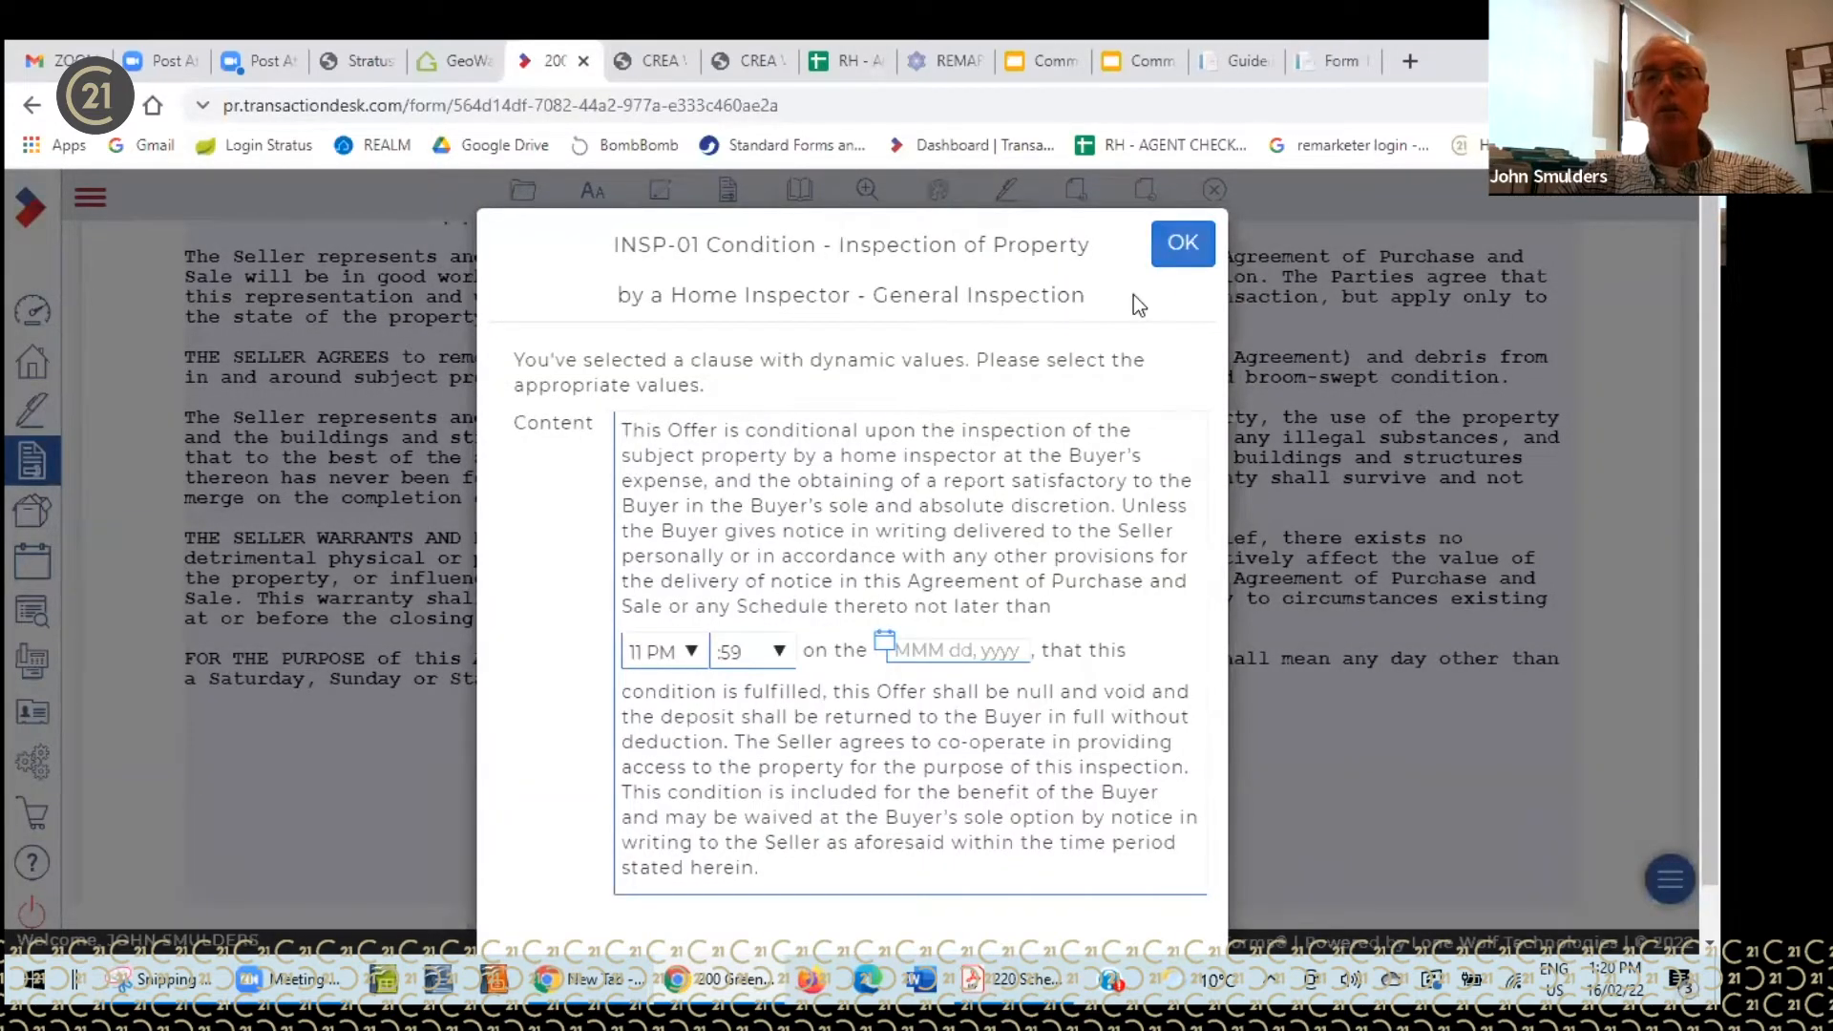
pyautogui.click(1183, 241)
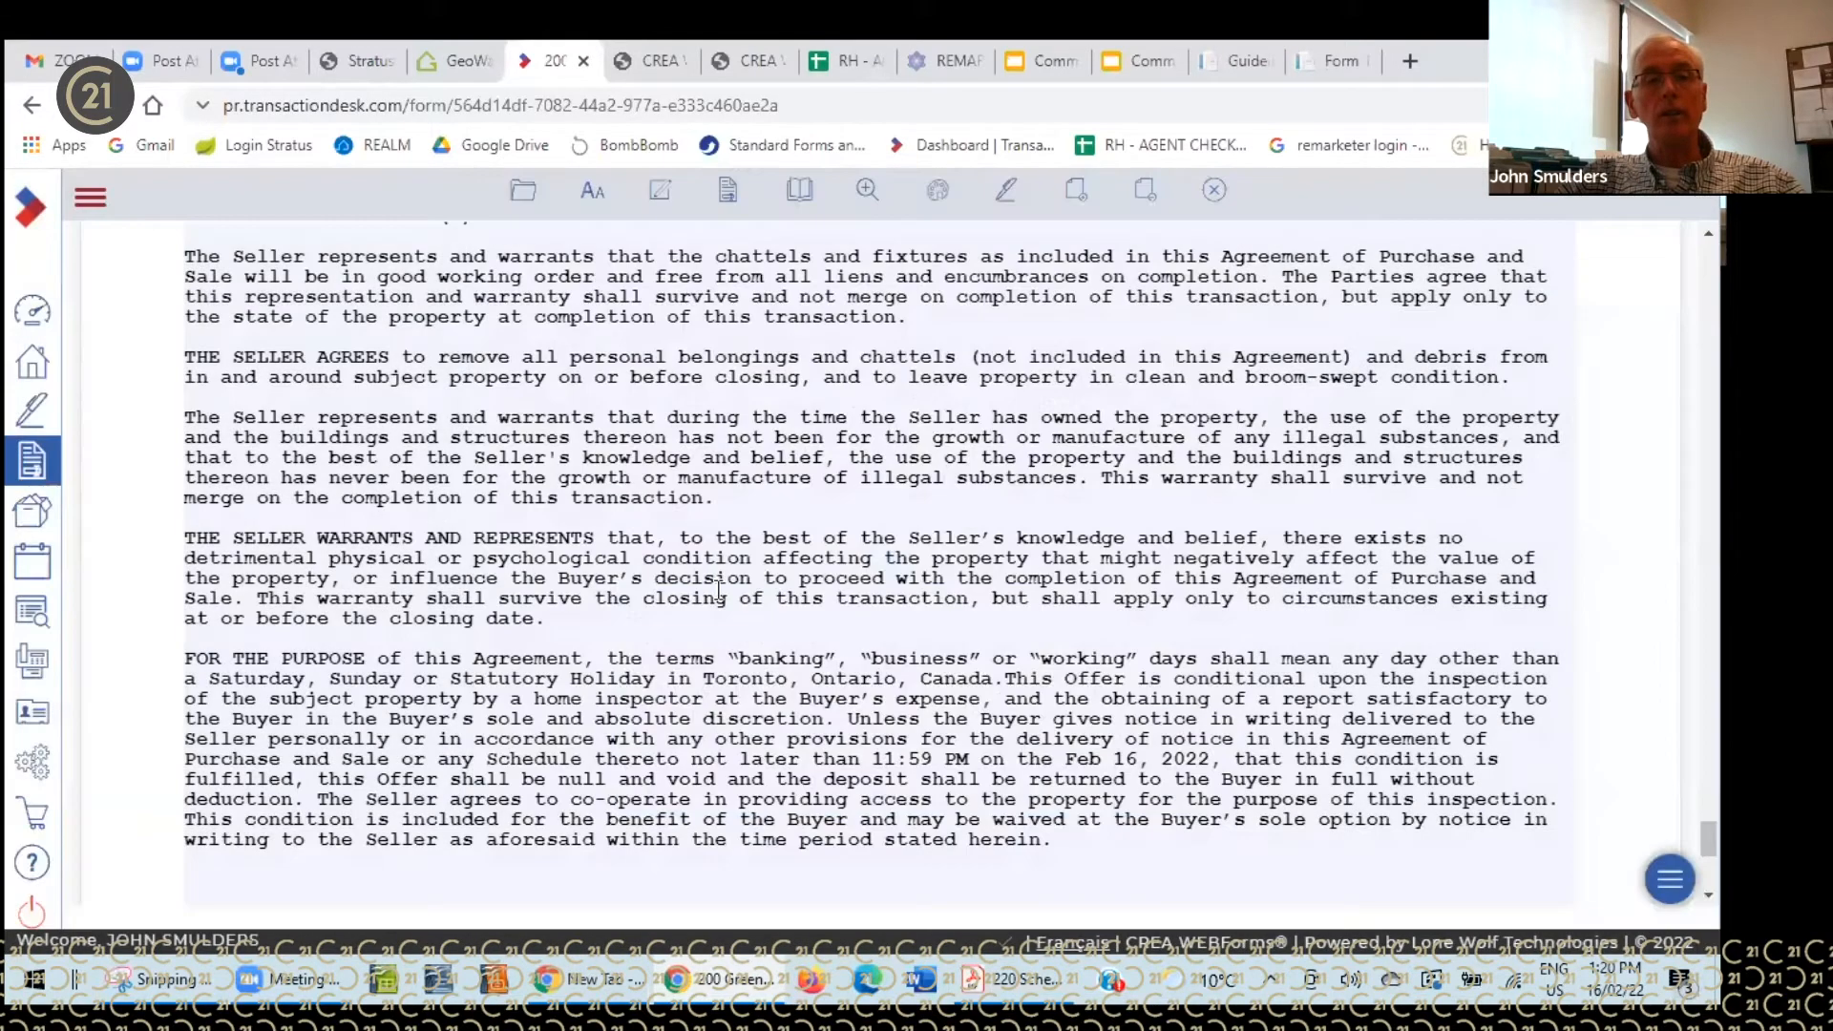
# - Delete the inspection condition paragraph before 'This Offer', then return to the form's first page
pyautogui.scroll(-3, 915, 706)
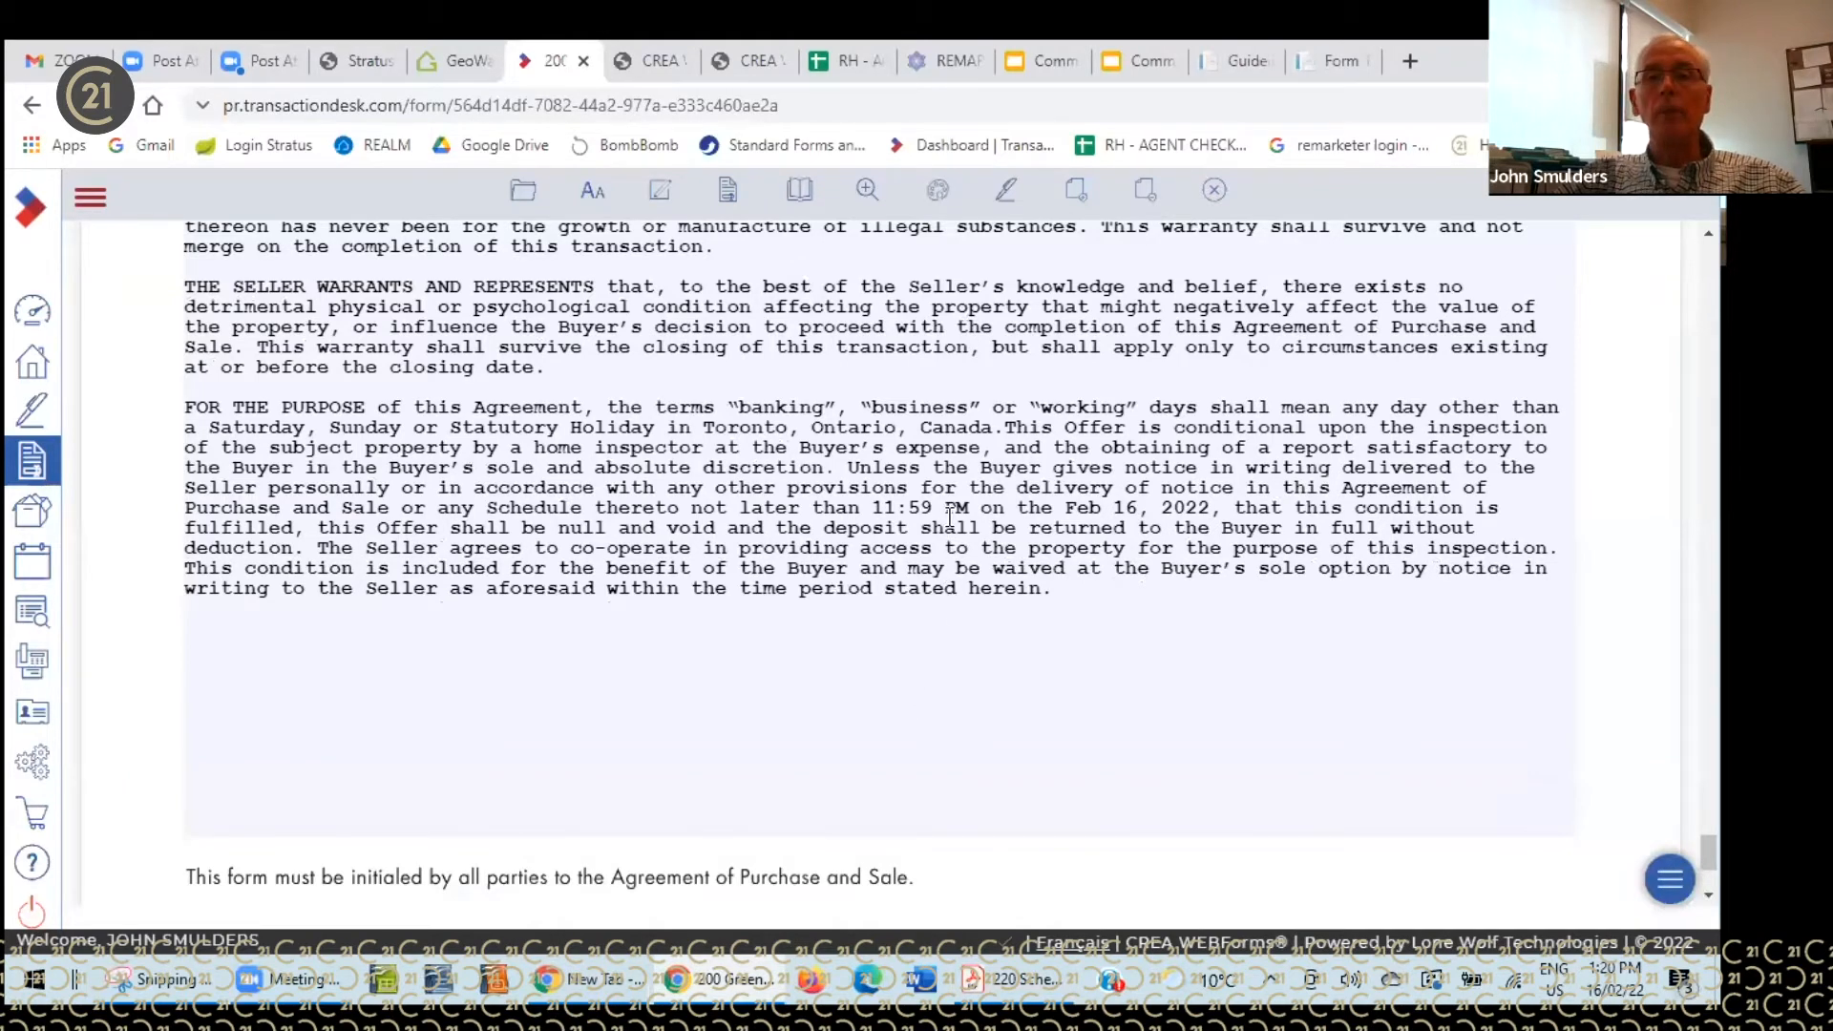
pyautogui.click(1008, 421)
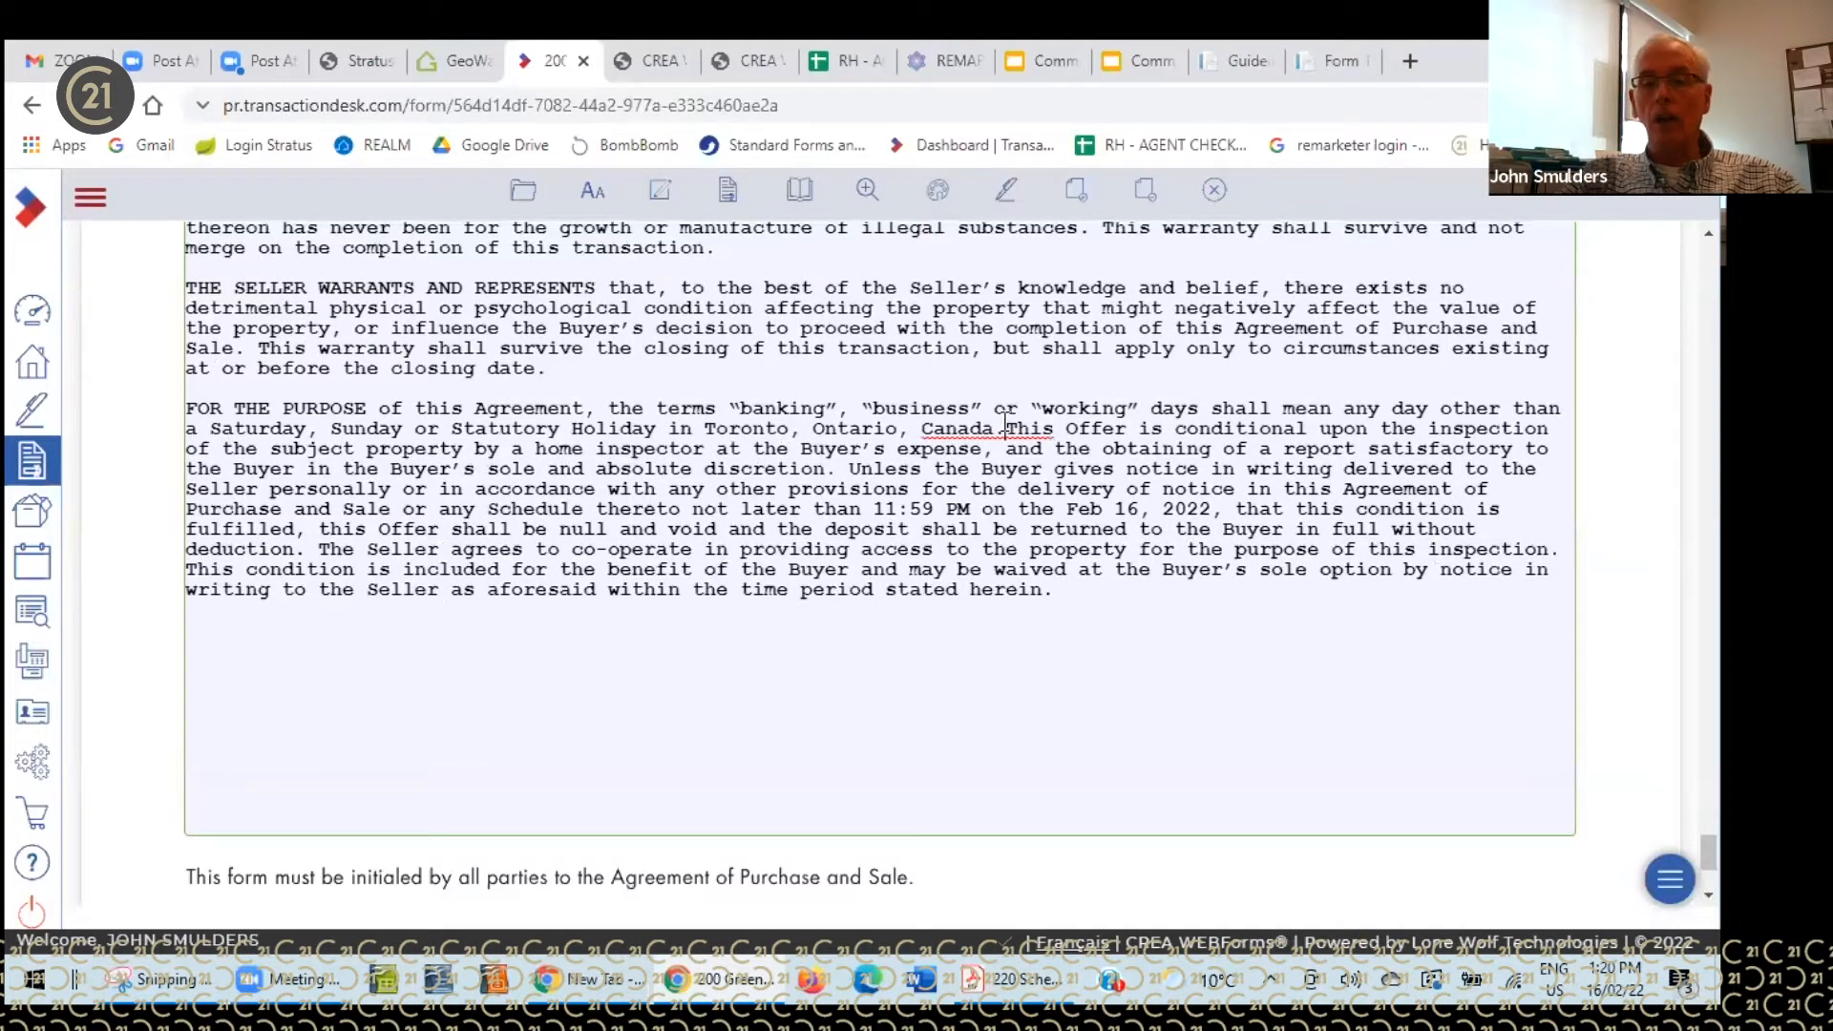
pyautogui.press('Return')
pyautogui.press('Return')
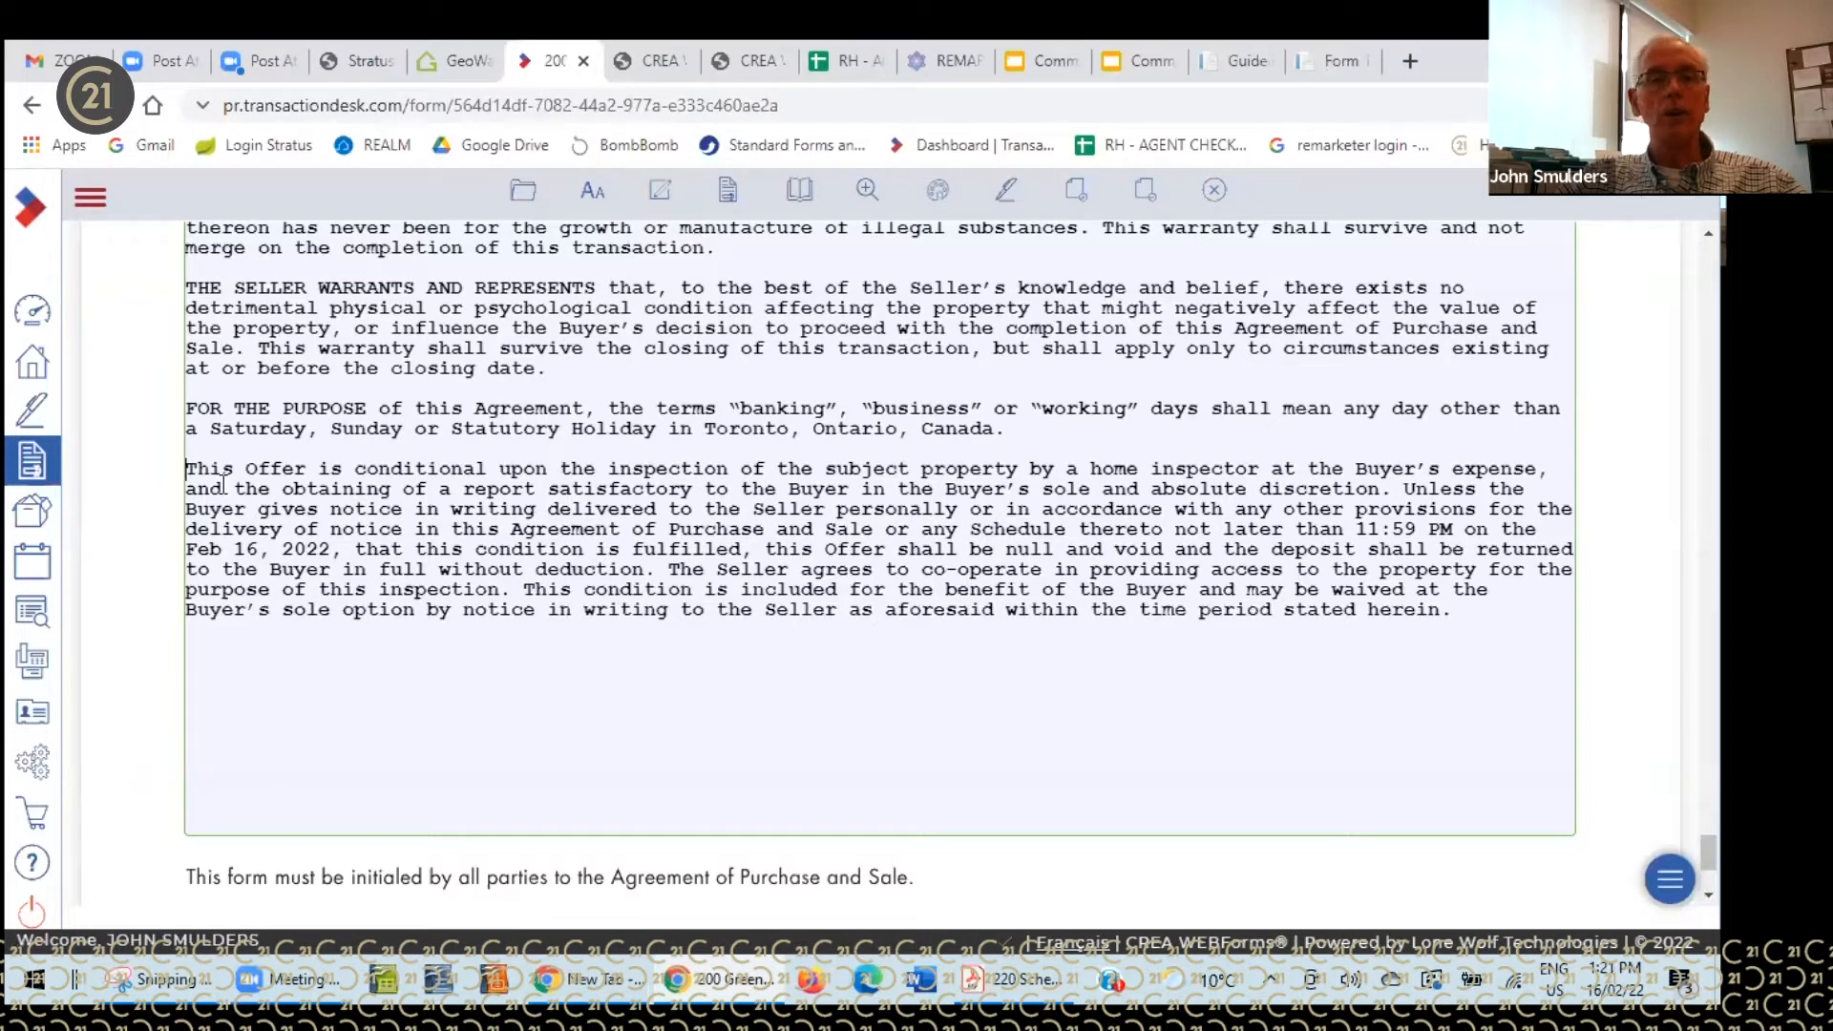
pyautogui.moveTo(187, 469); pyautogui.dragTo(1452, 605)
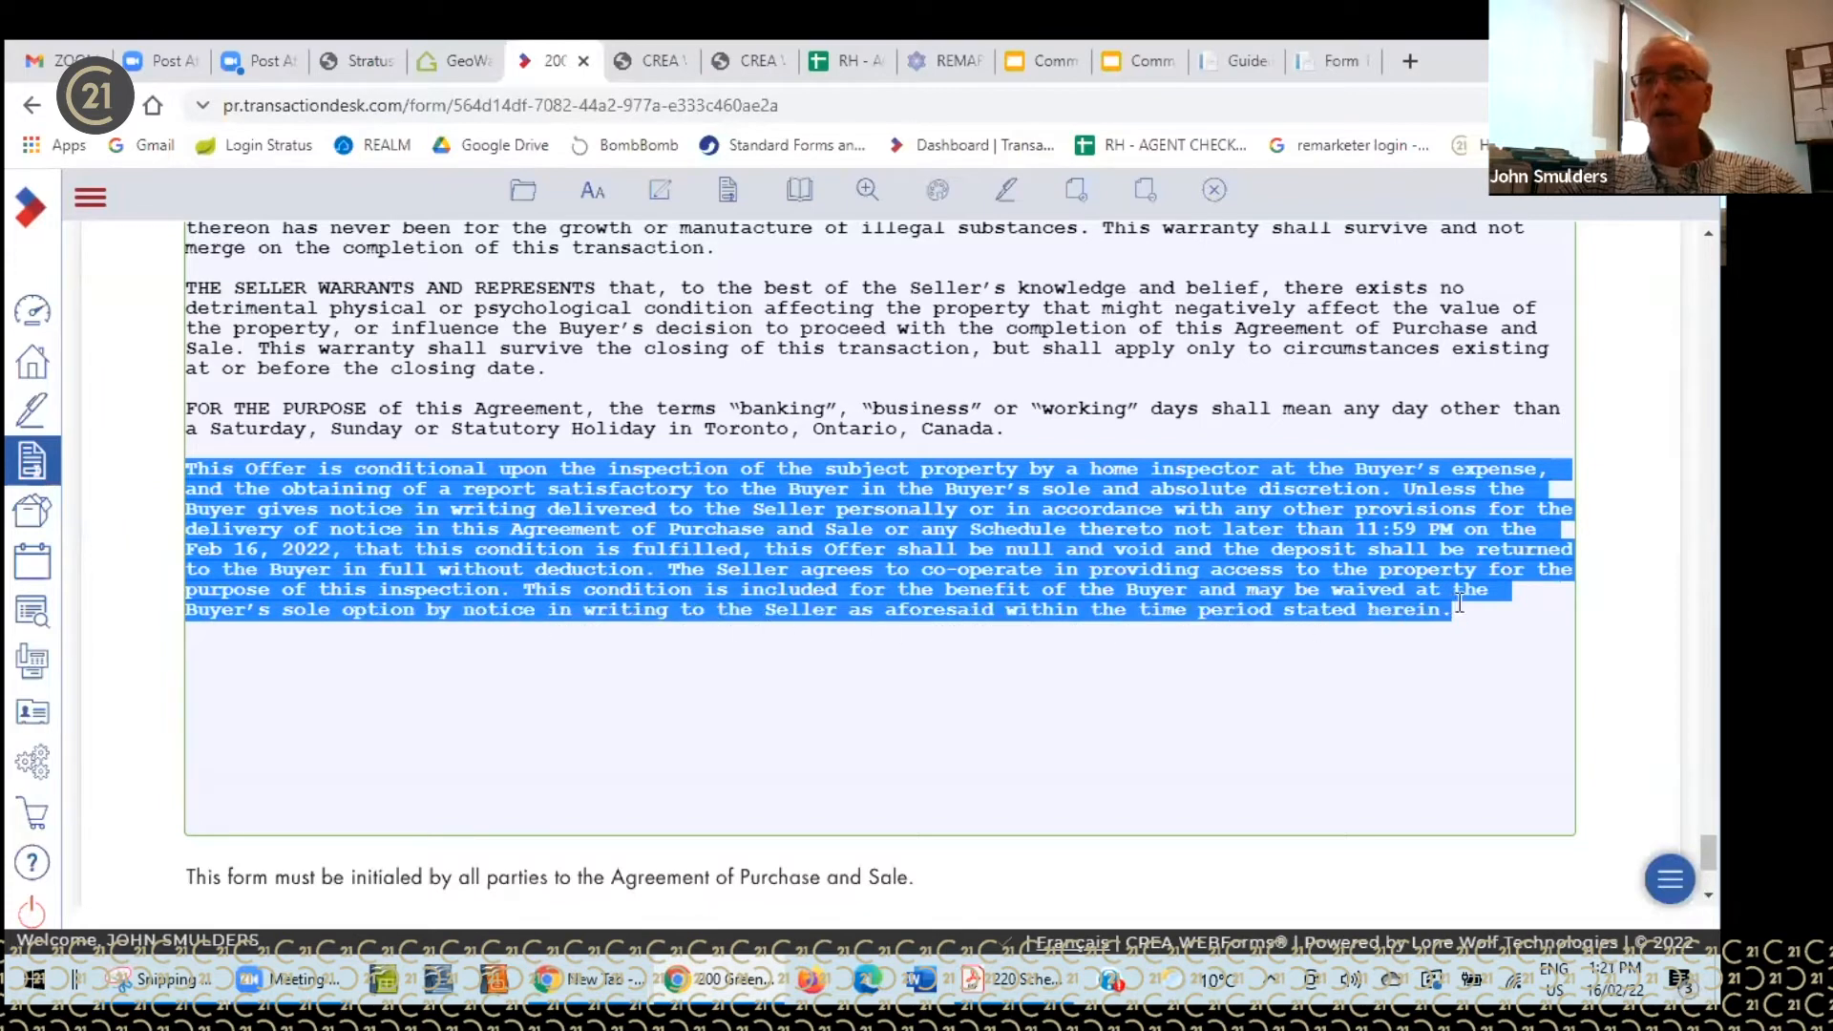
pyautogui.press('Delete')
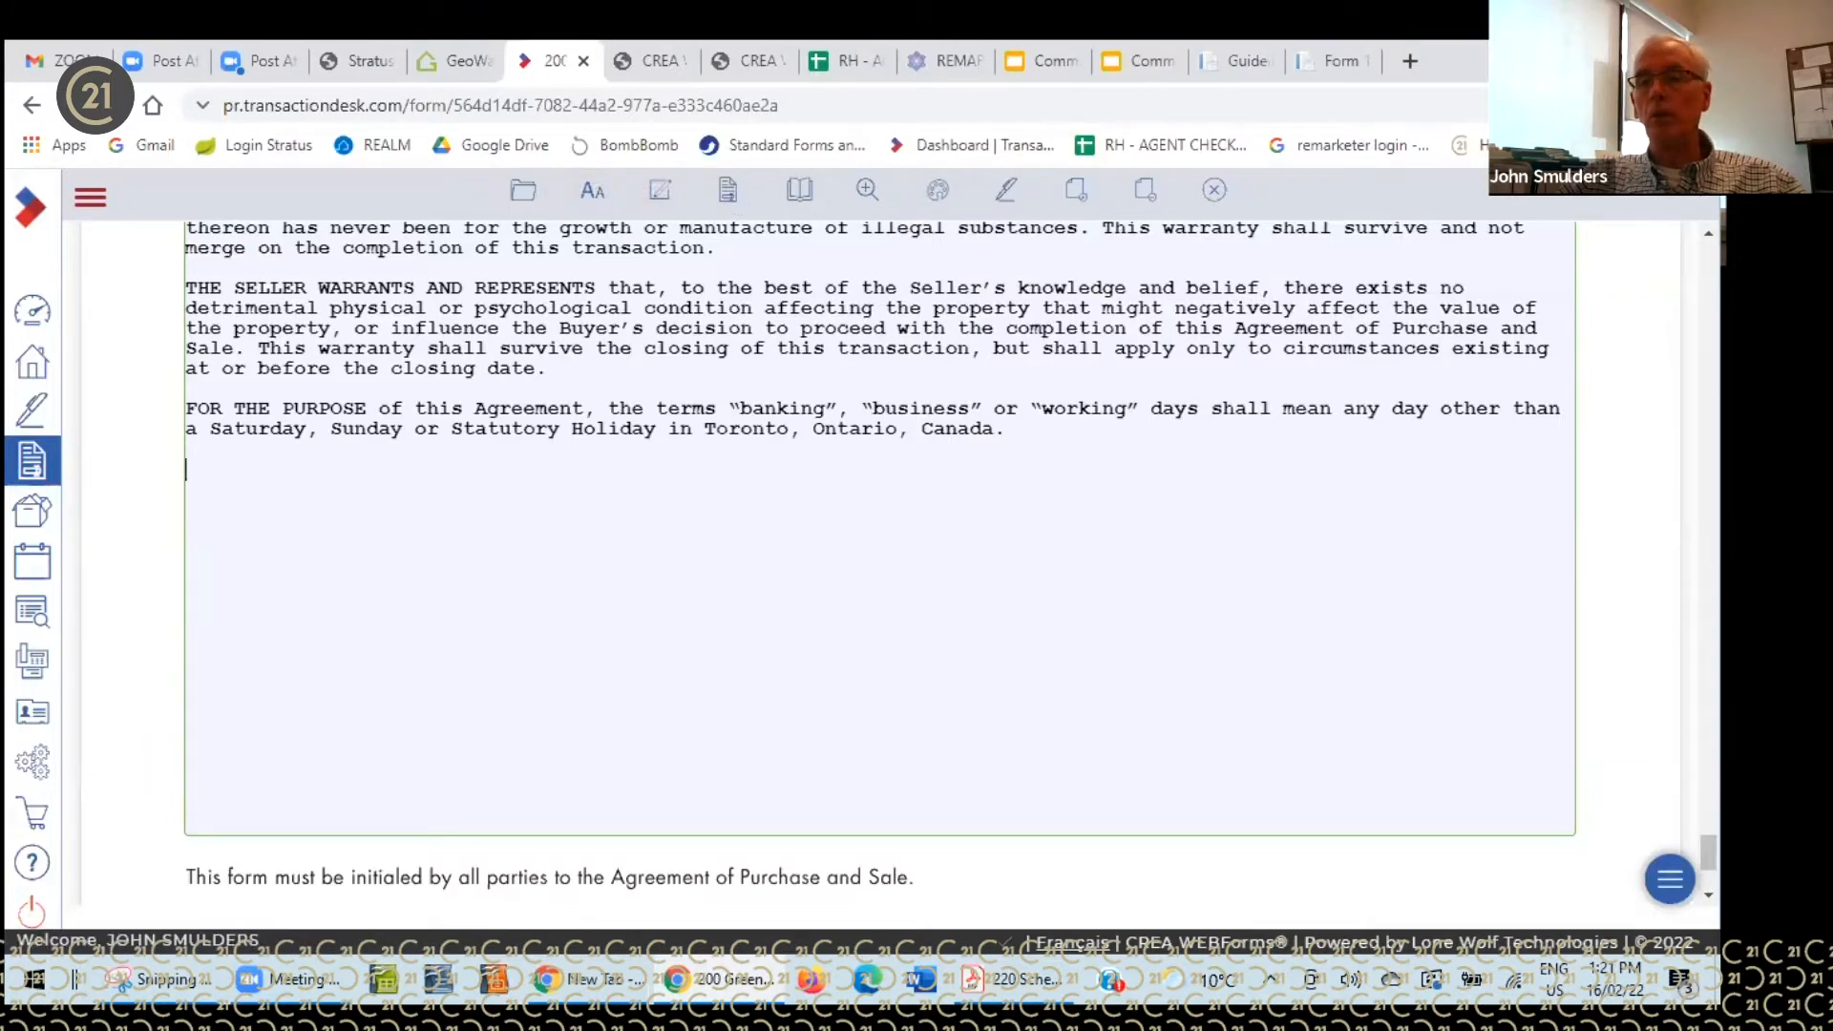
pyautogui.moveTo(1708, 852); pyautogui.dragTo(1708, 262)
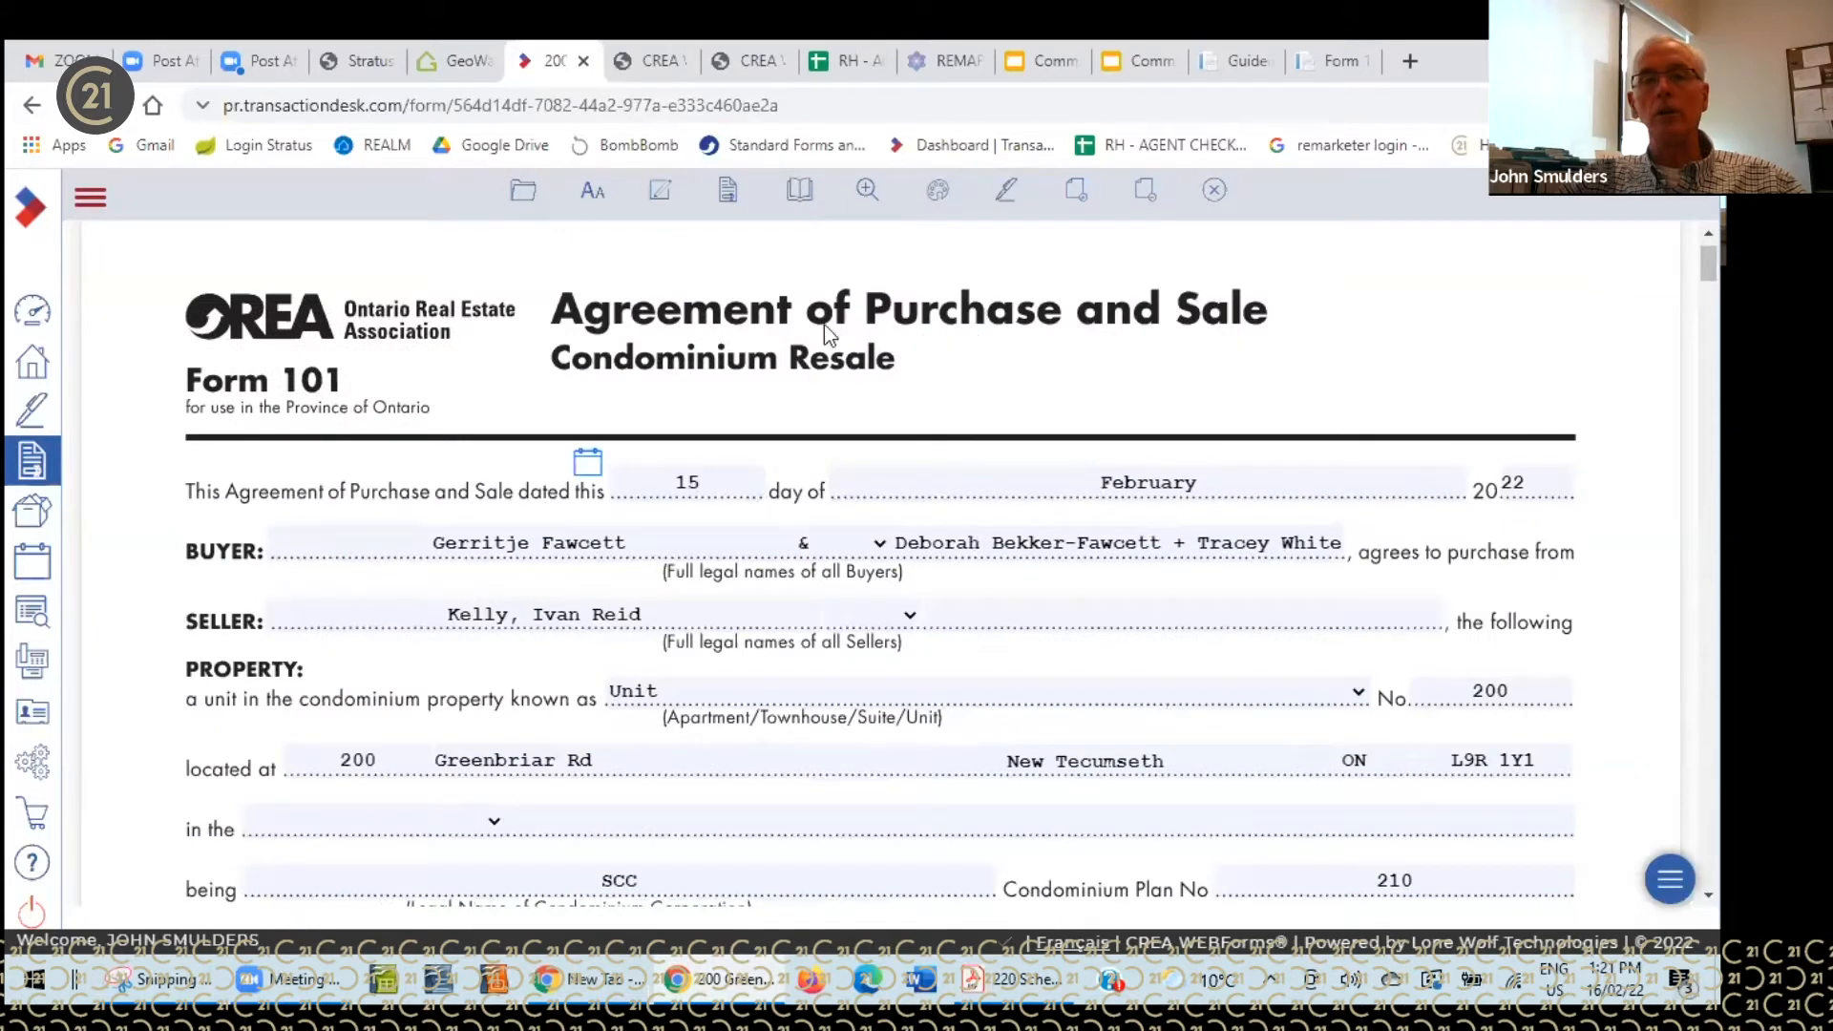
# - Check the 801 Offer Summary, 101 Agreement of Purchase and Sale and 320 Confirmation forms
pyautogui.click(729, 191)
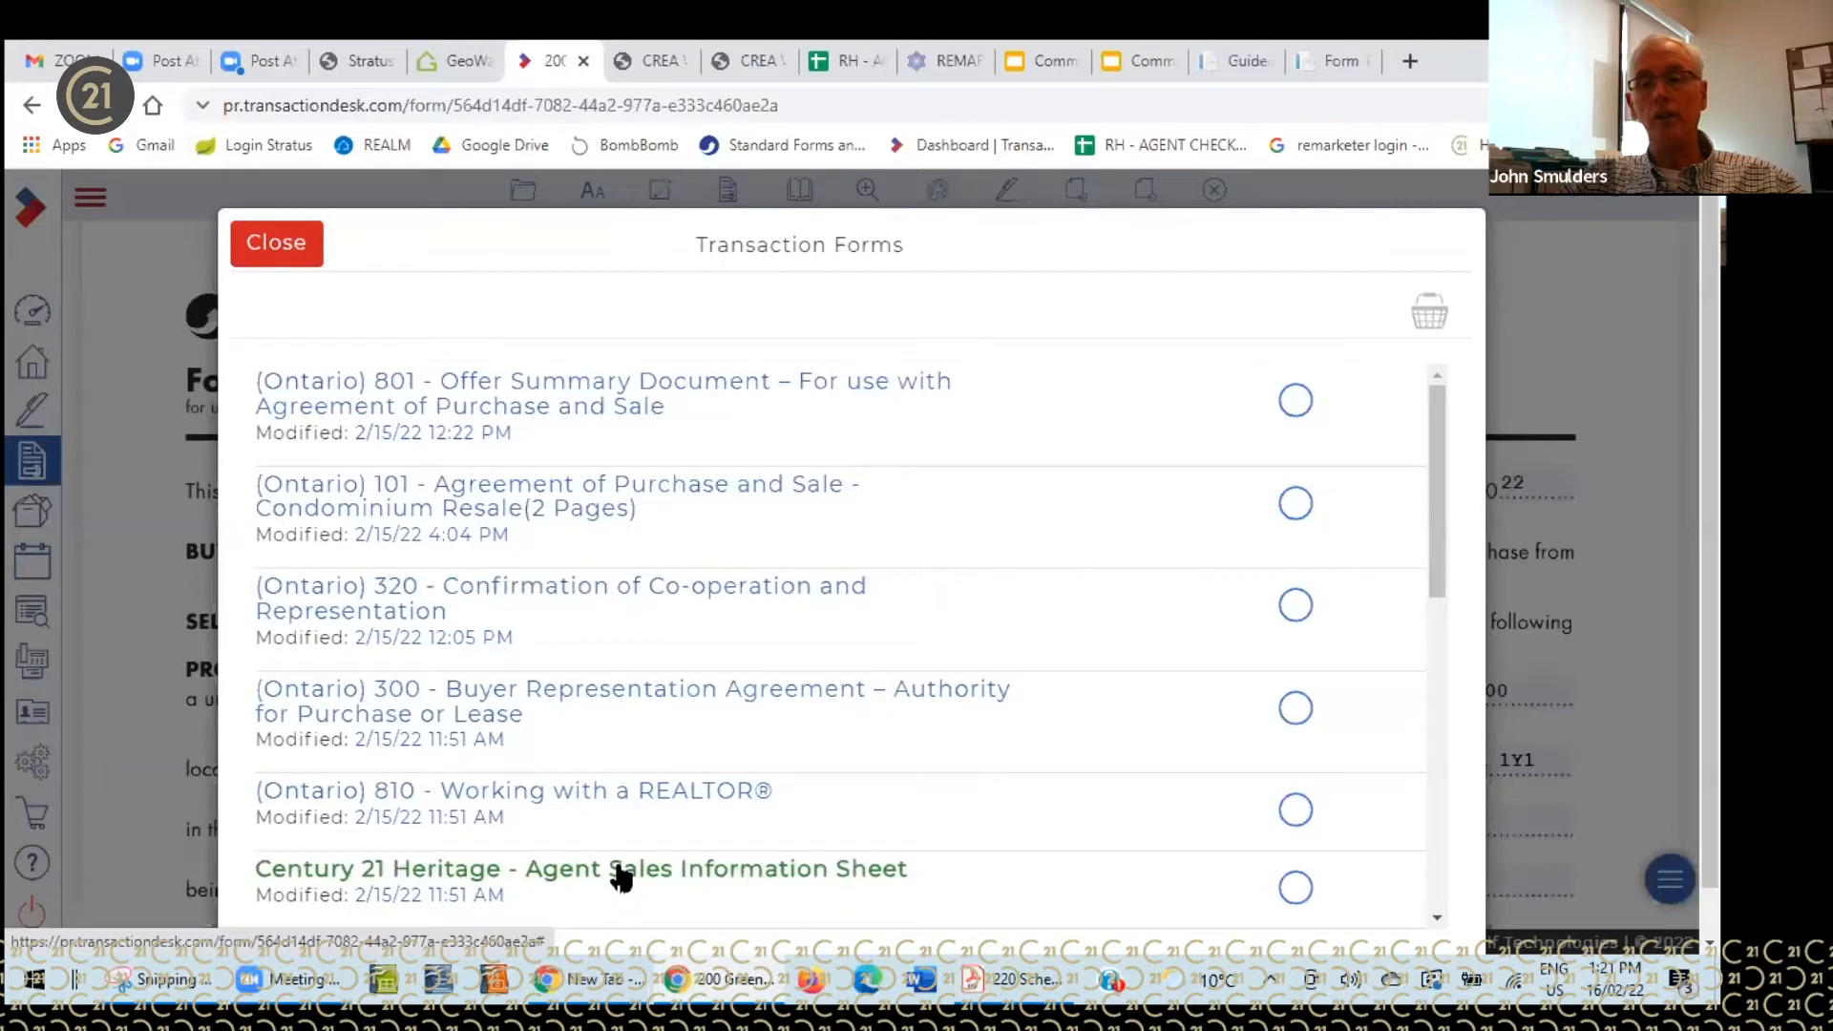
pyautogui.scroll(-4, 984, 736)
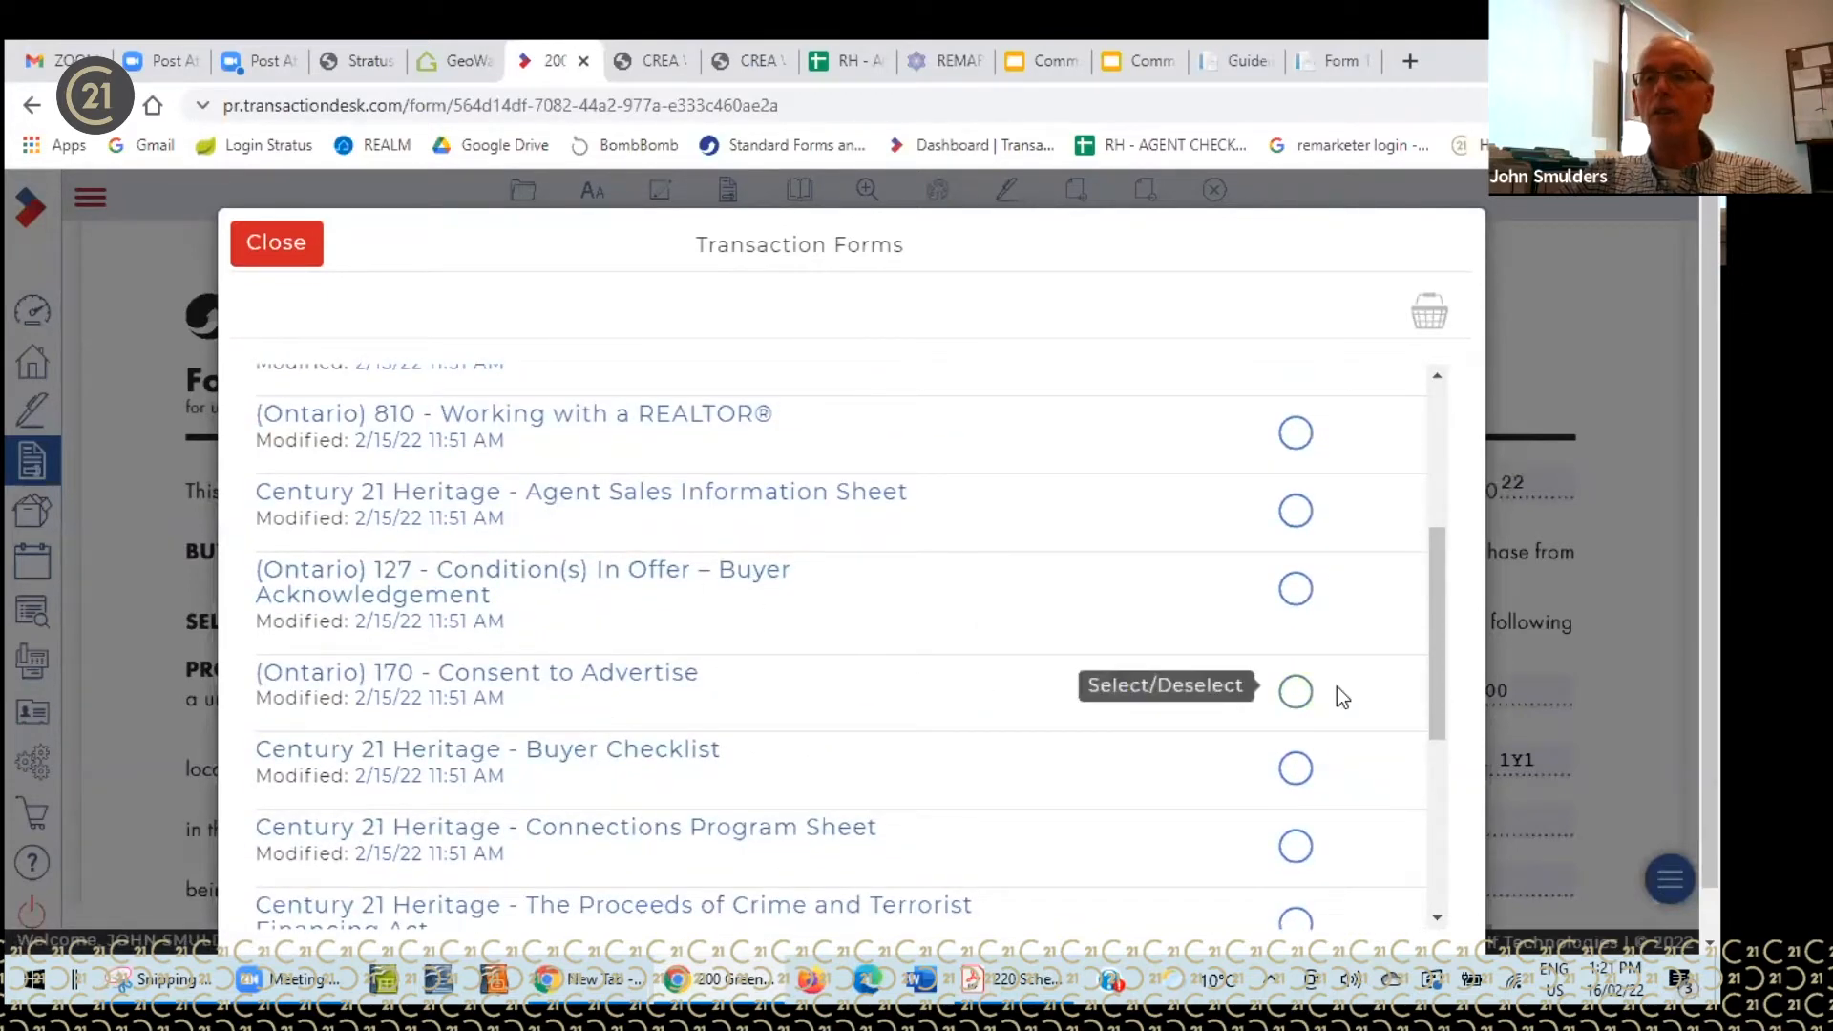
pyautogui.moveTo(1429, 651); pyautogui.dragTo(1454, 506)
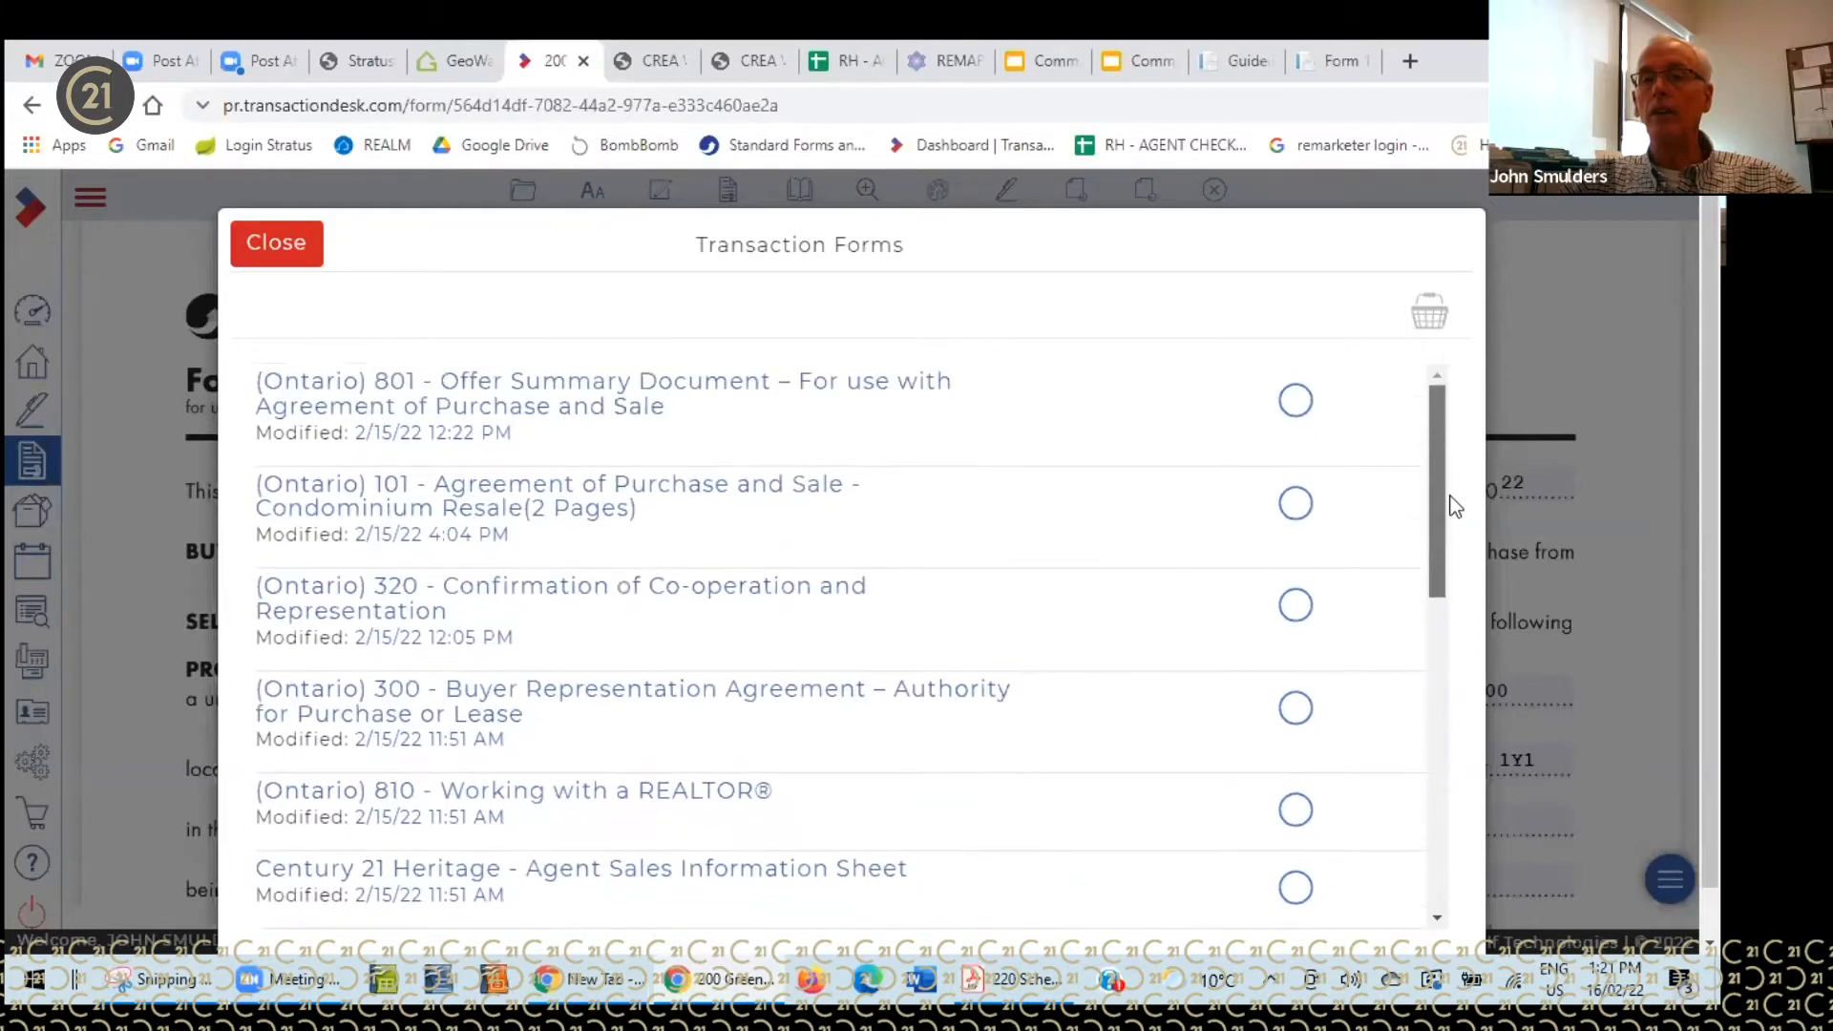
pyautogui.click(1297, 401)
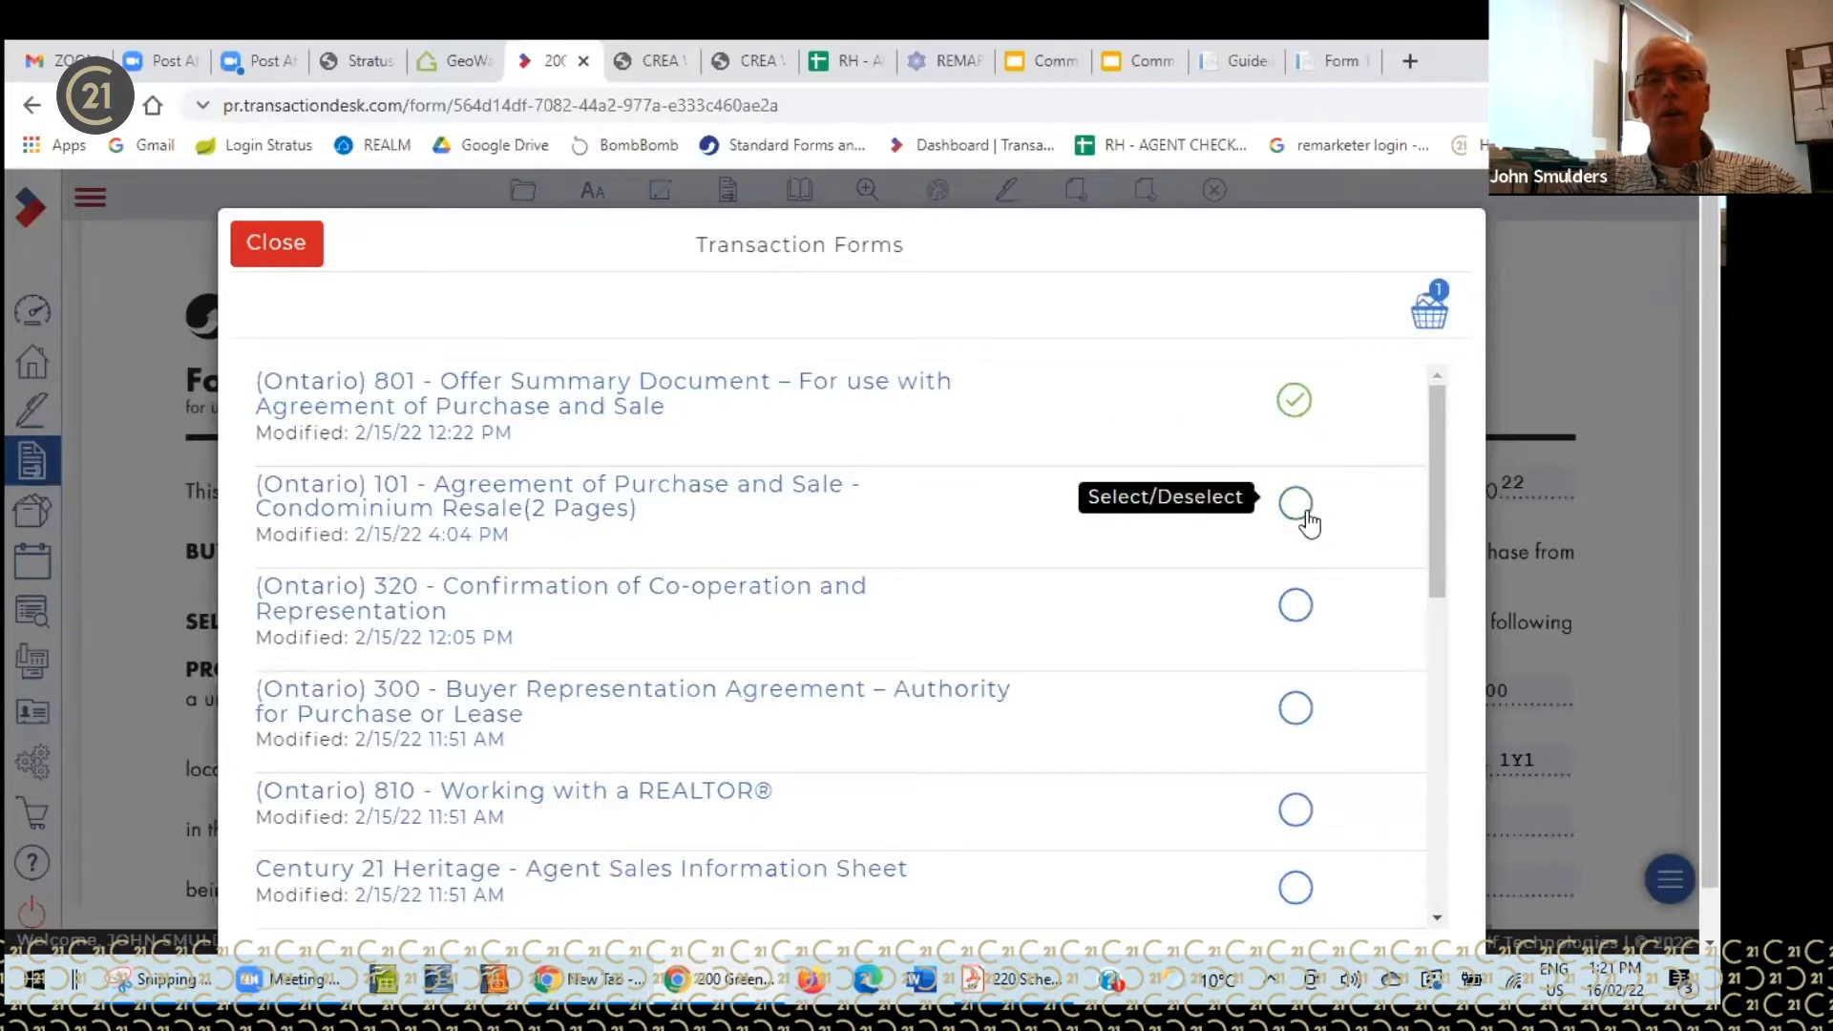
pyautogui.click(1306, 518)
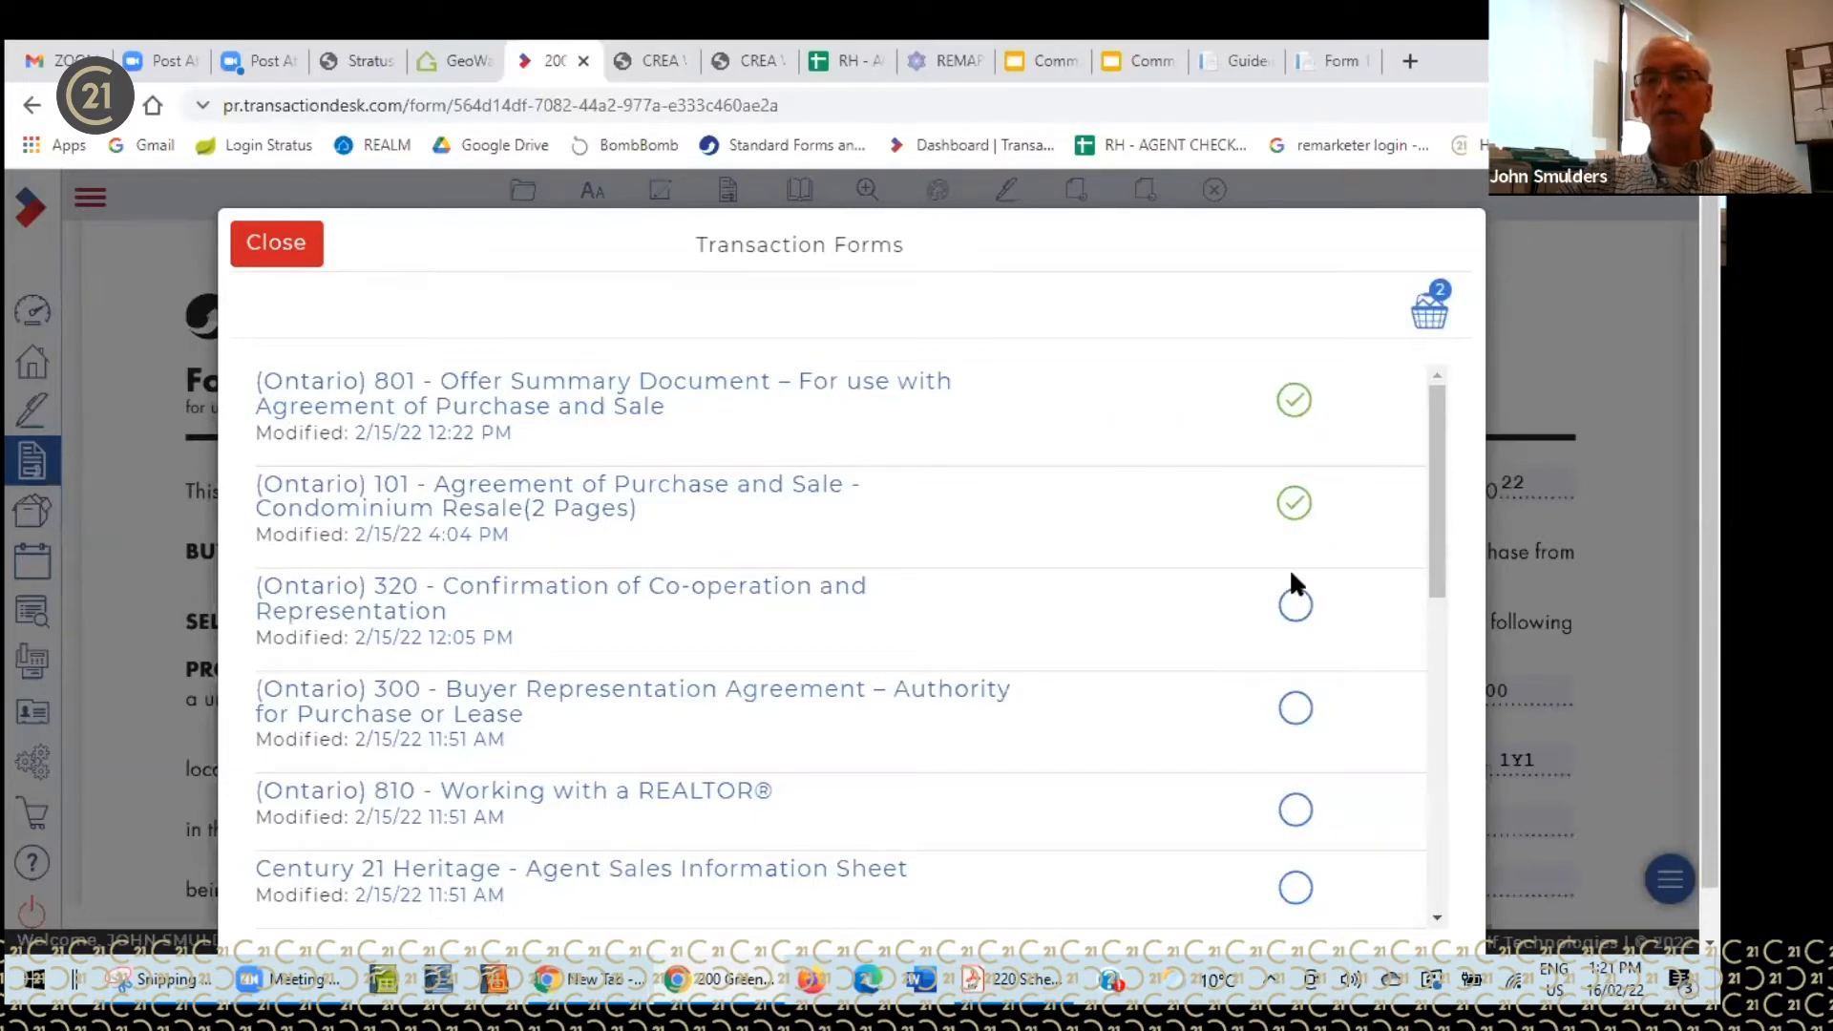
pyautogui.click(1299, 613)
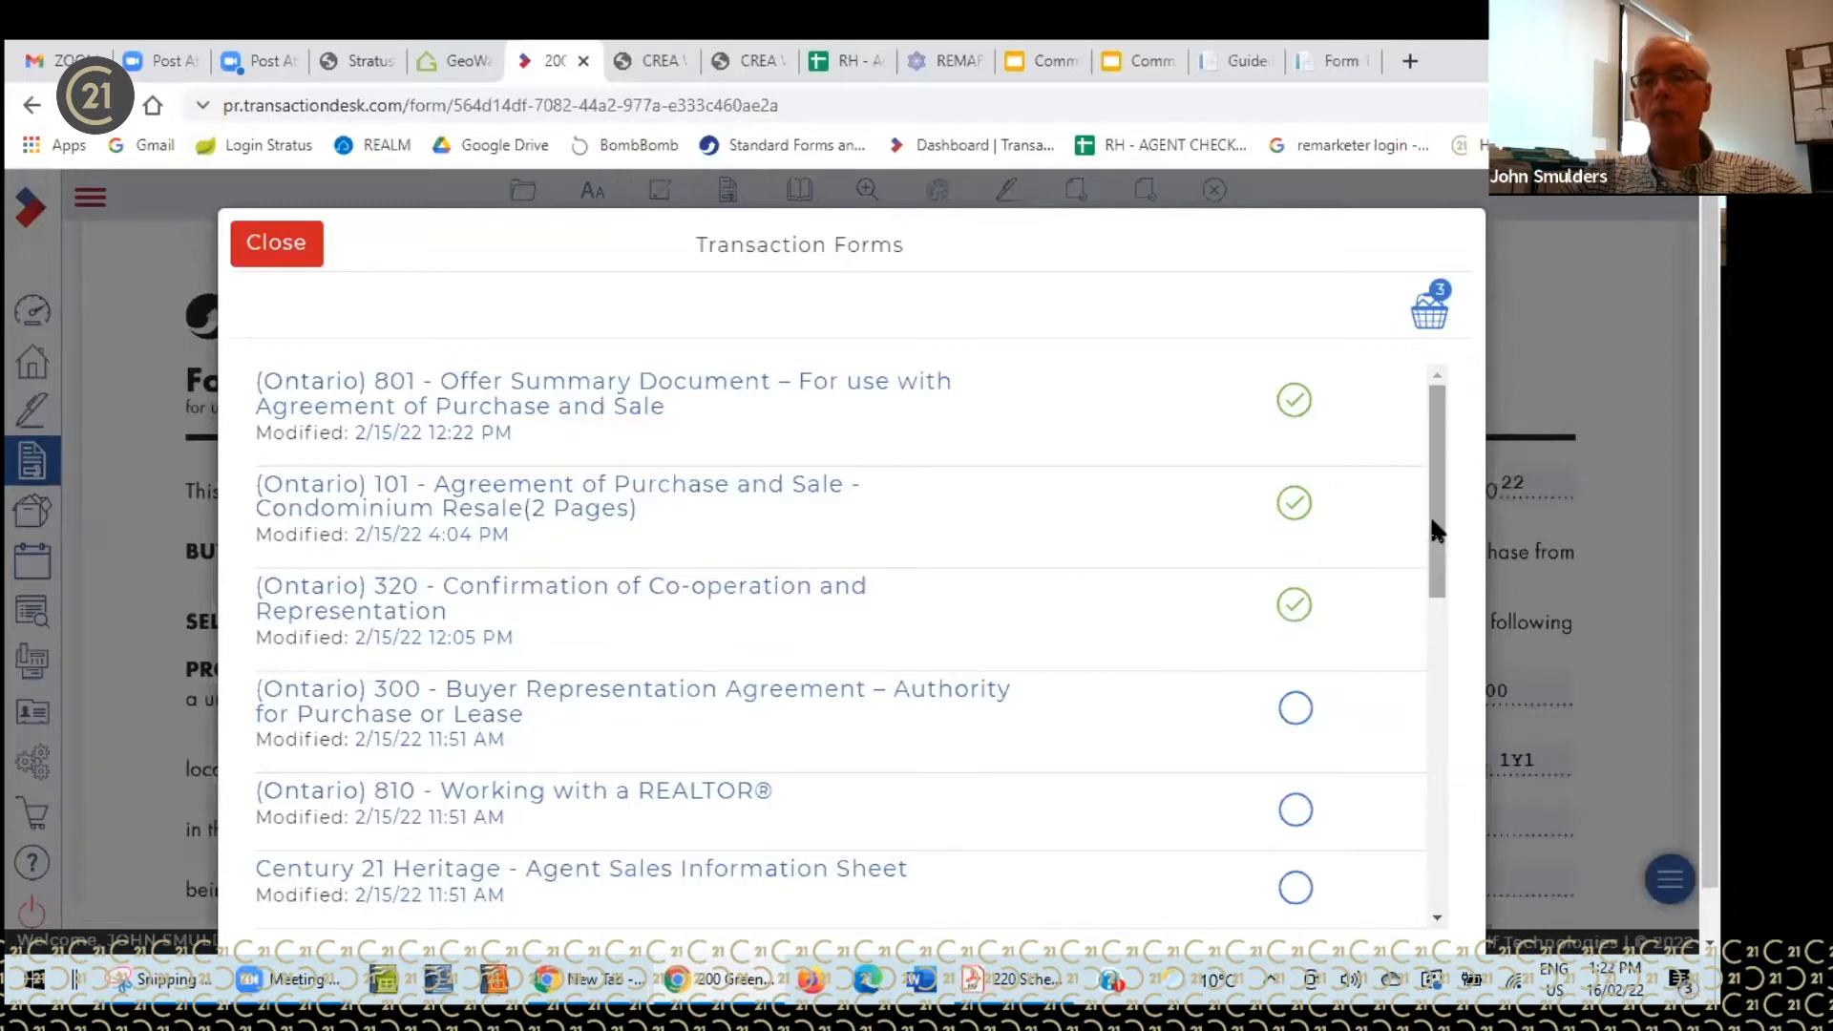
# - Review the three forms in the basket, then close the Transaction Forms list
pyautogui.scroll(-7, 1429, 511)
pyautogui.scroll(1, 1445, 832)
pyautogui.scroll(6, 1458, 654)
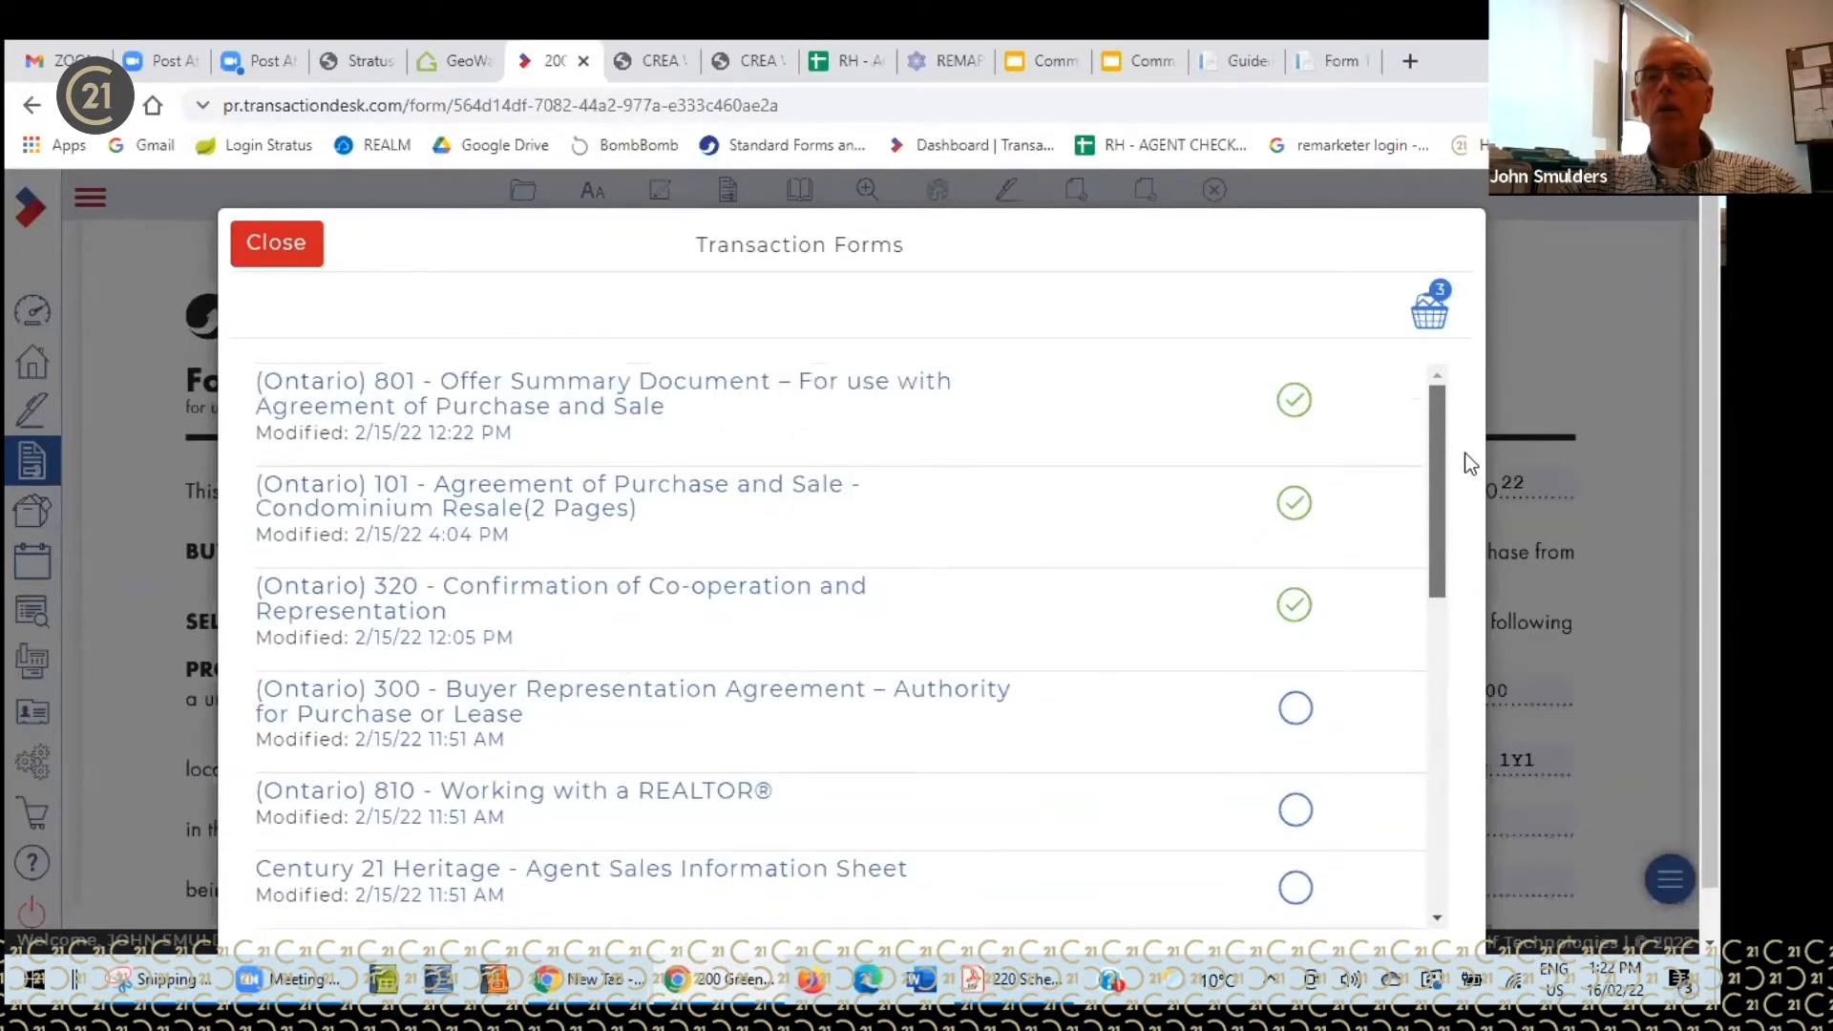
pyautogui.click(1432, 315)
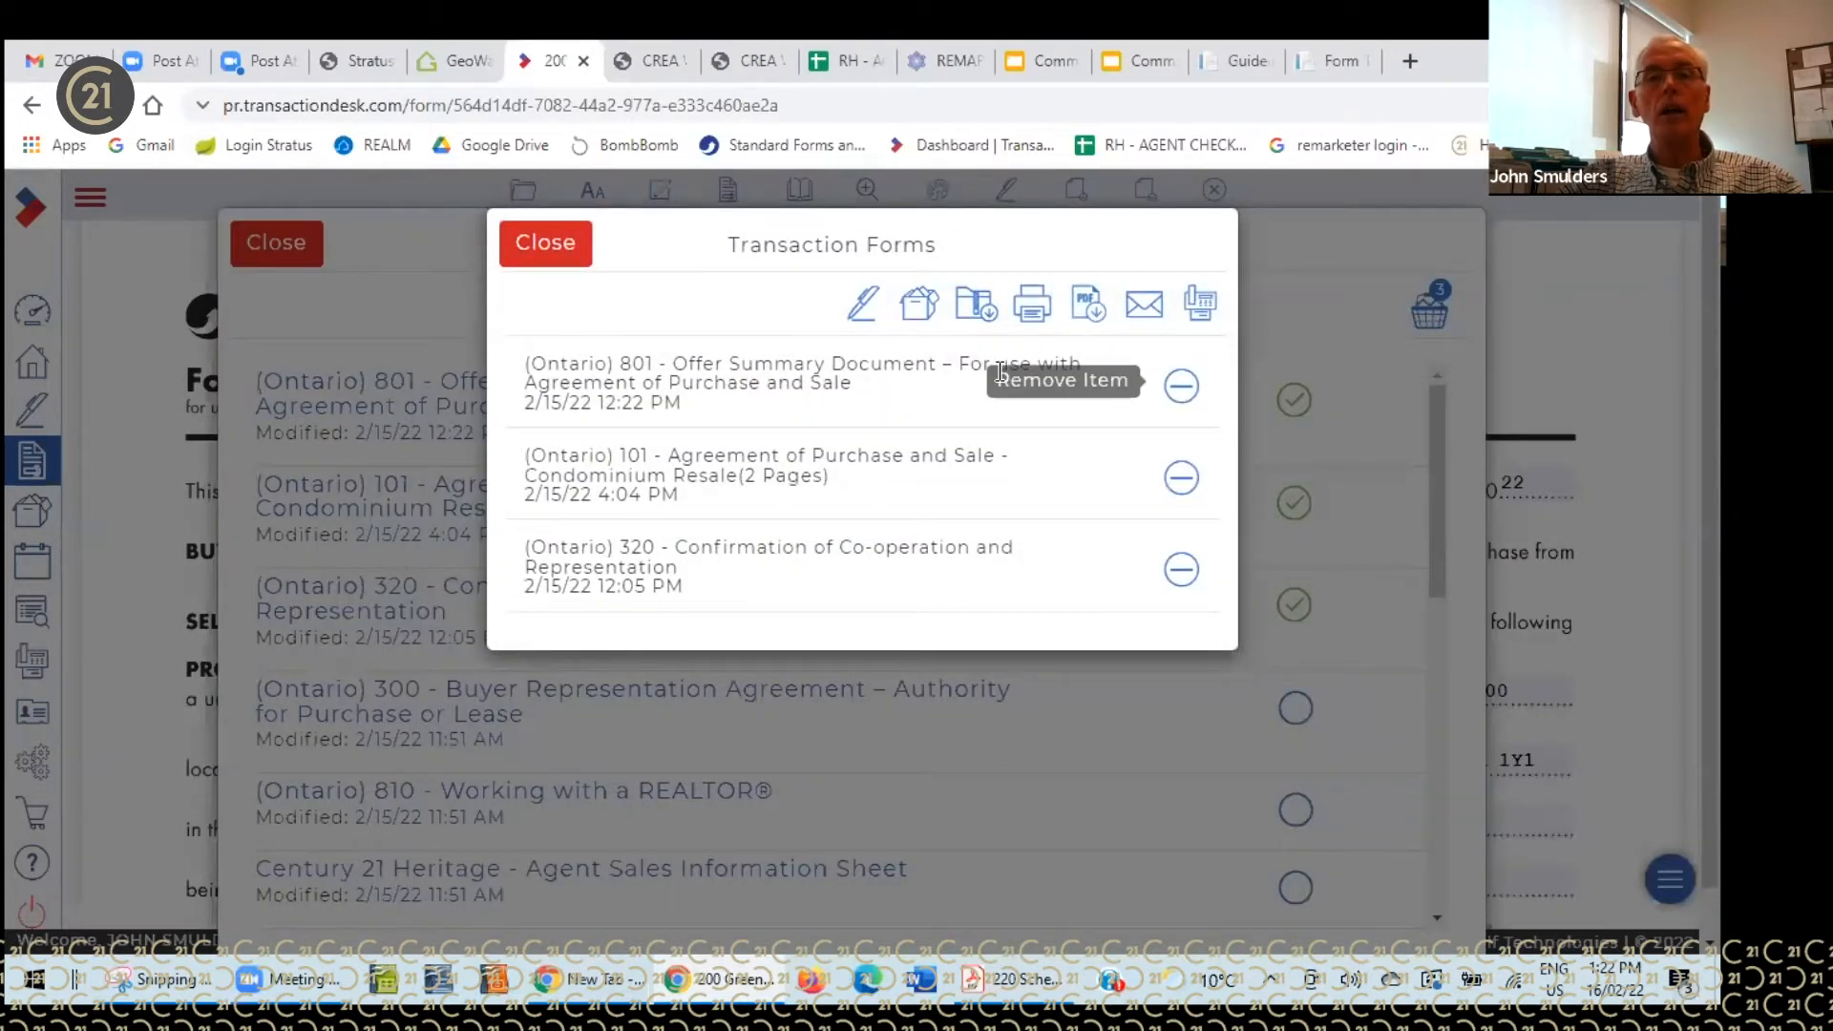
pyautogui.click(551, 248)
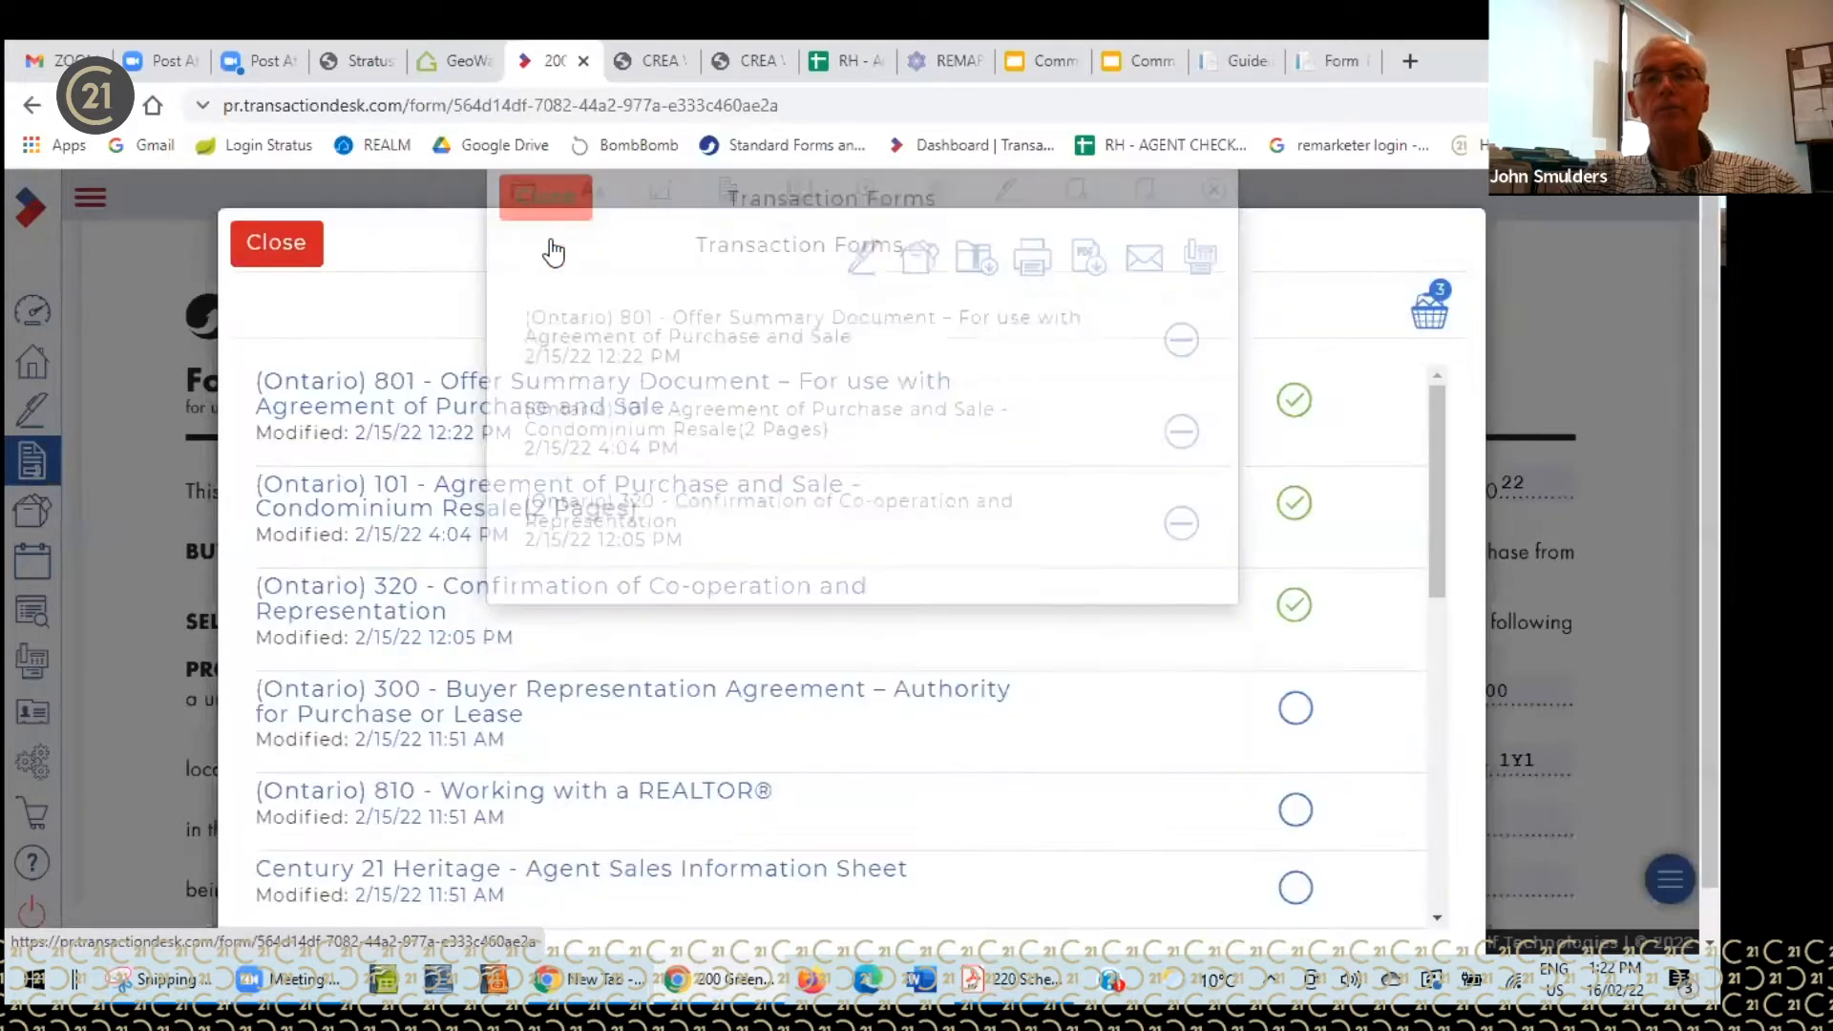
pyautogui.click(302, 245)
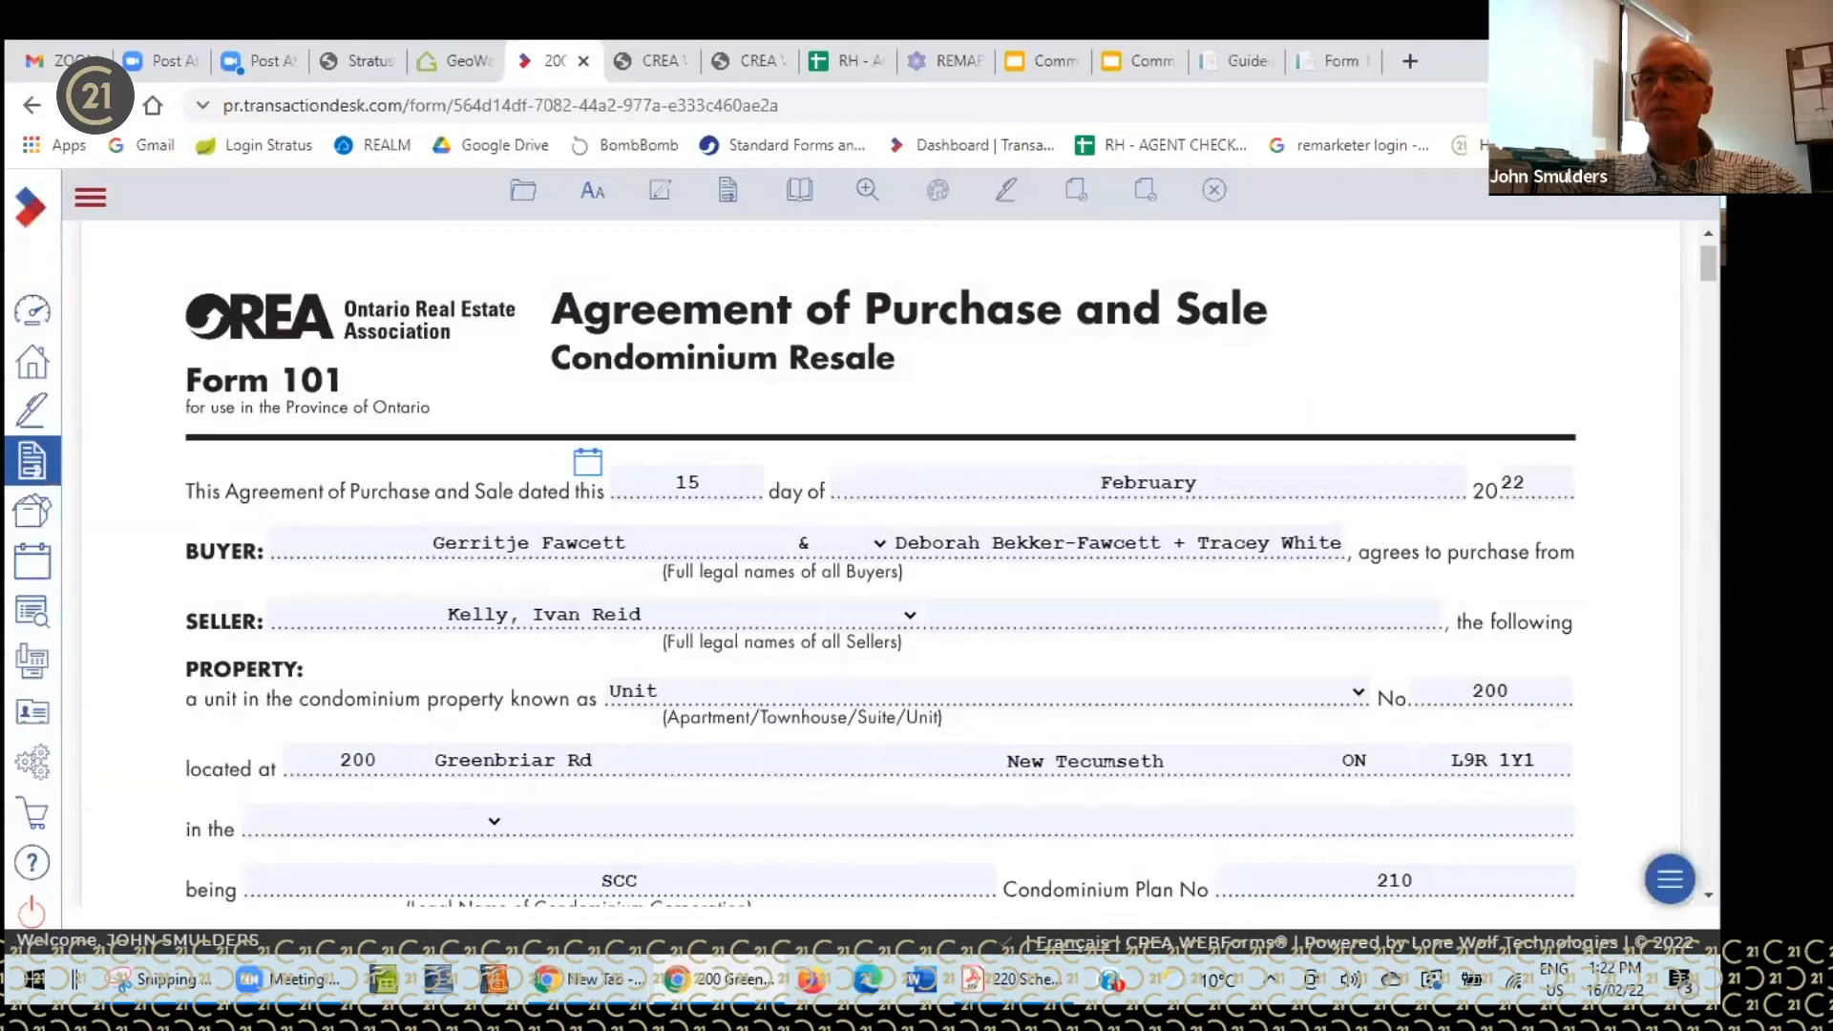
# - Jump to page 5 of Form 101 with the successors clause and buyer and seller signing lines
pyautogui.moveTo(1708, 264)
pyautogui.mouseDown()
pyautogui.moveTo(1671, 611)
pyautogui.moveTo(1708, 645)
pyautogui.moveTo(1708, 815)
pyautogui.moveTo(1708, 258)
pyautogui.mouseUp()
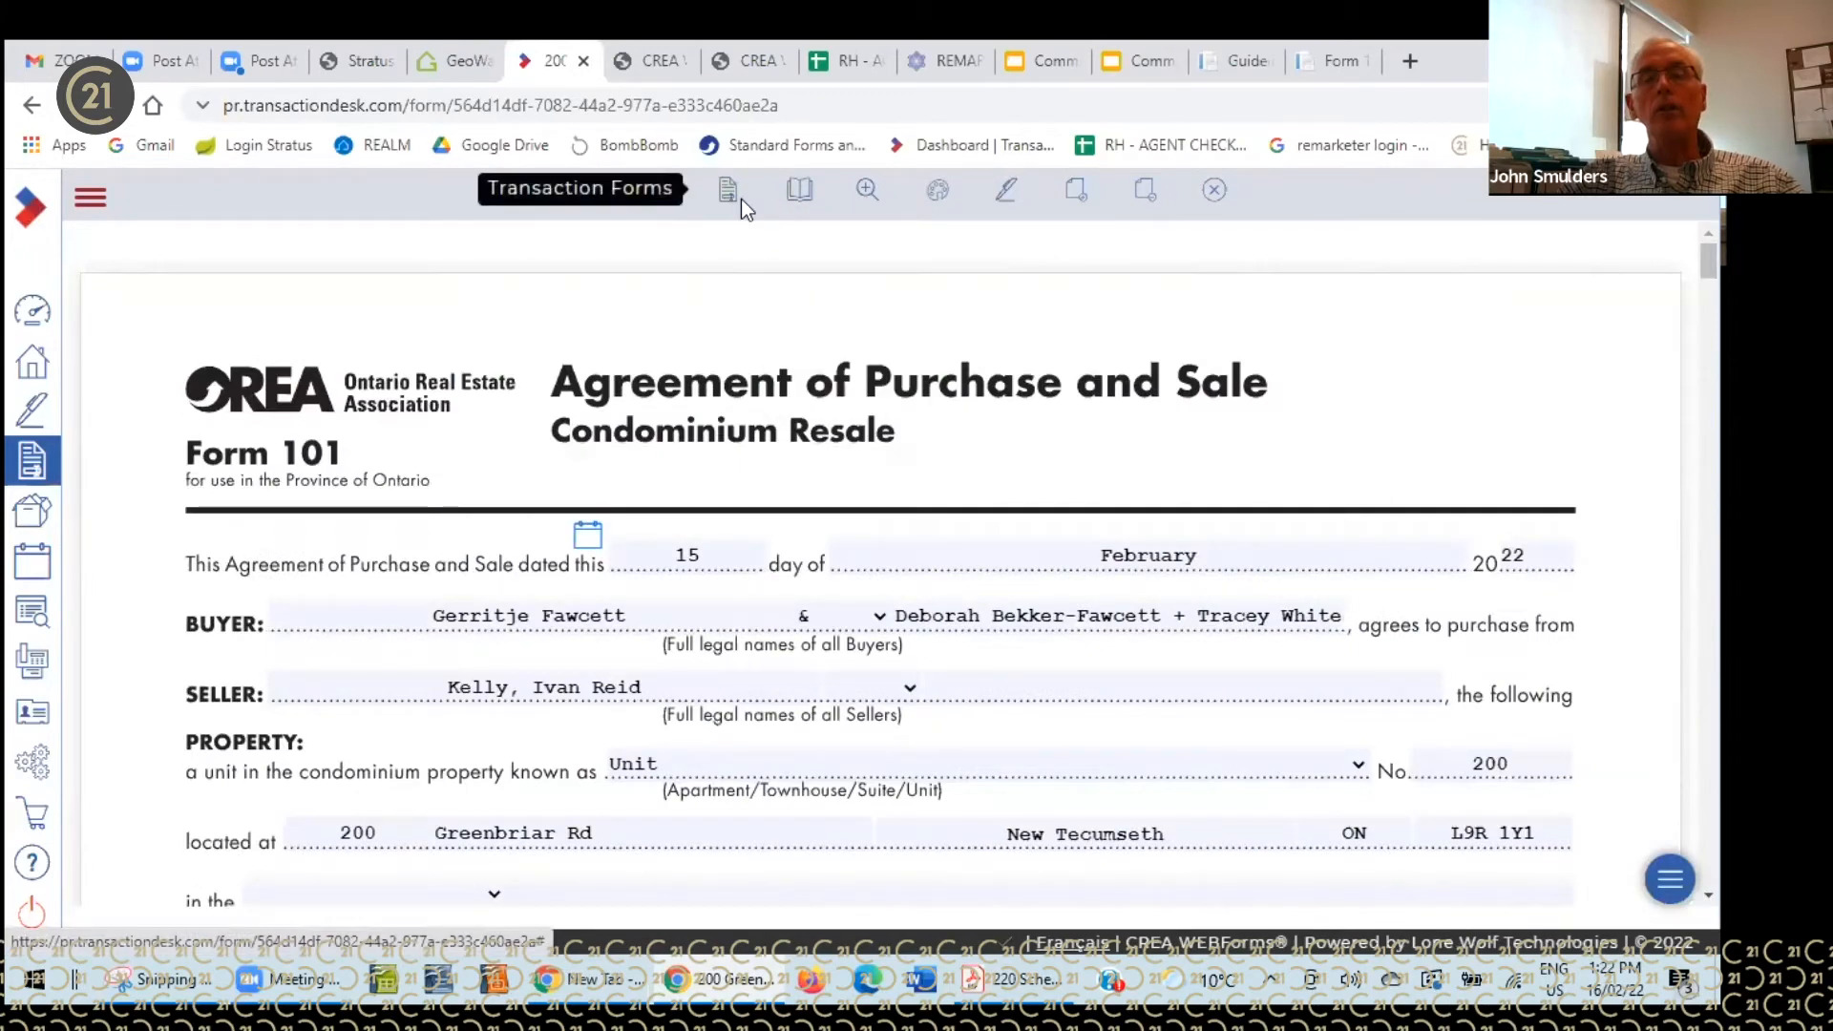
pyautogui.moveTo(806, 198)
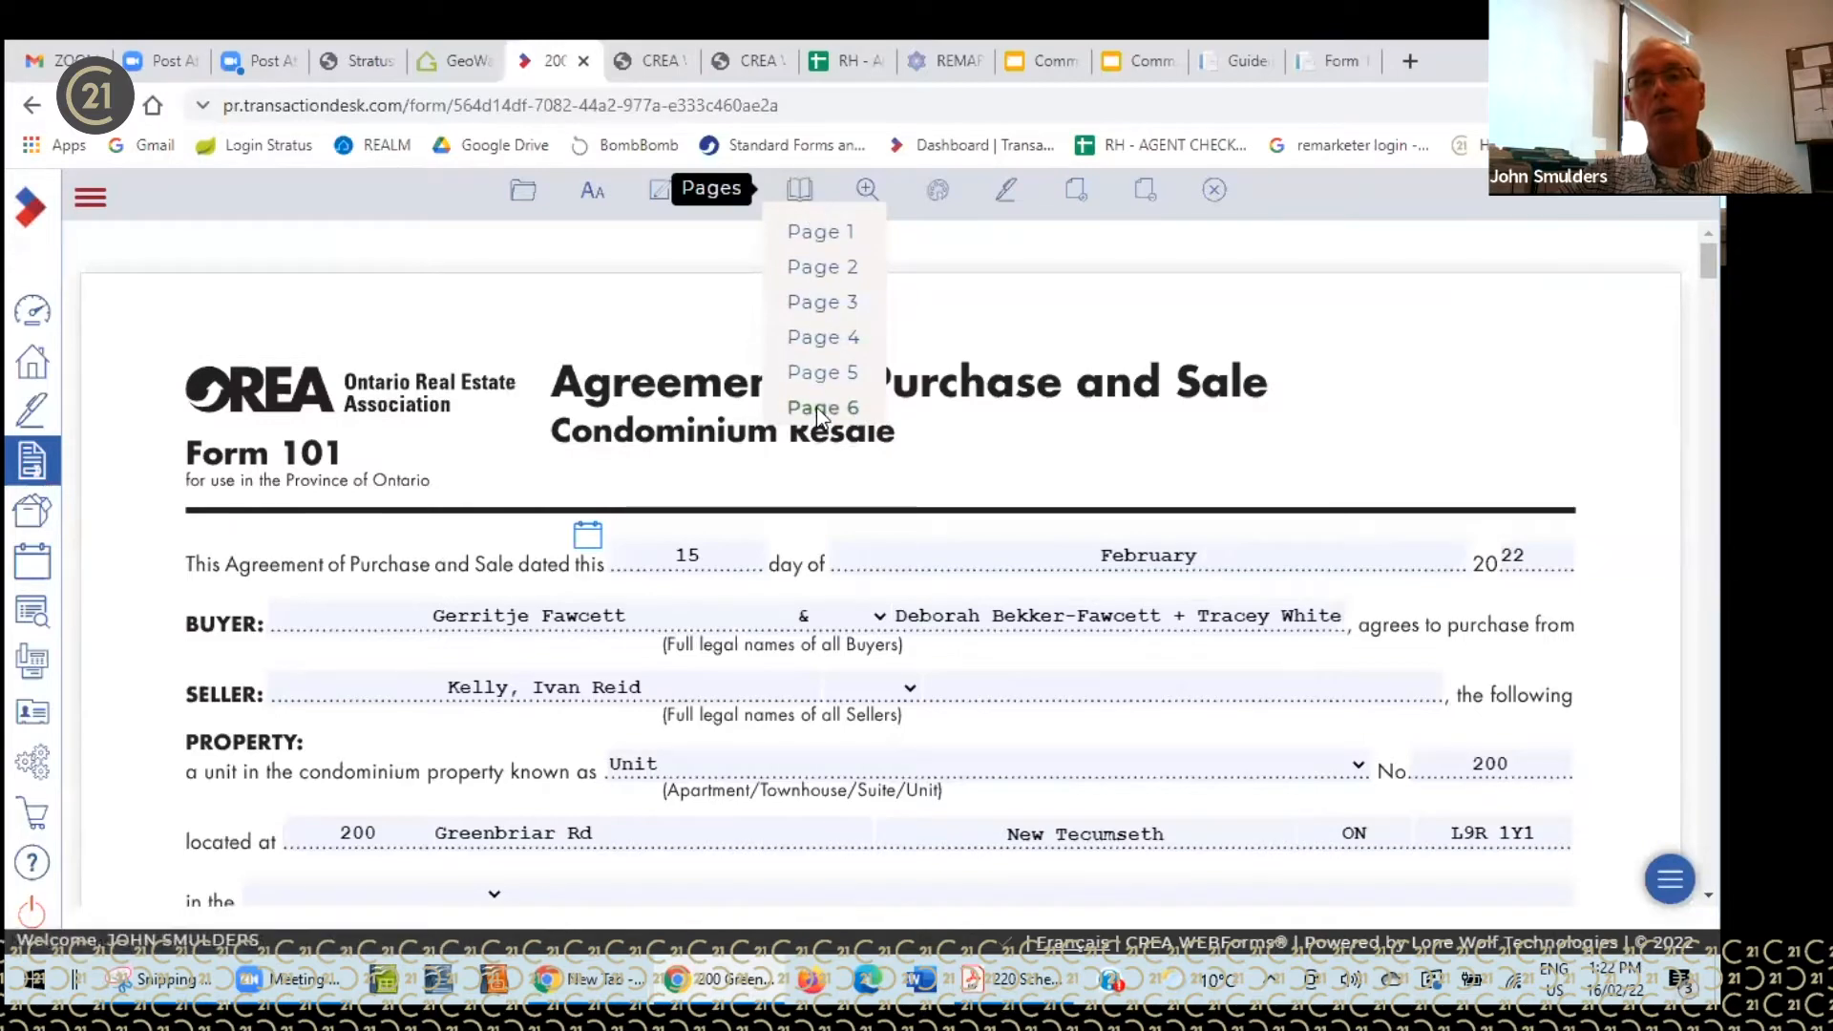
pyautogui.click(816, 373)
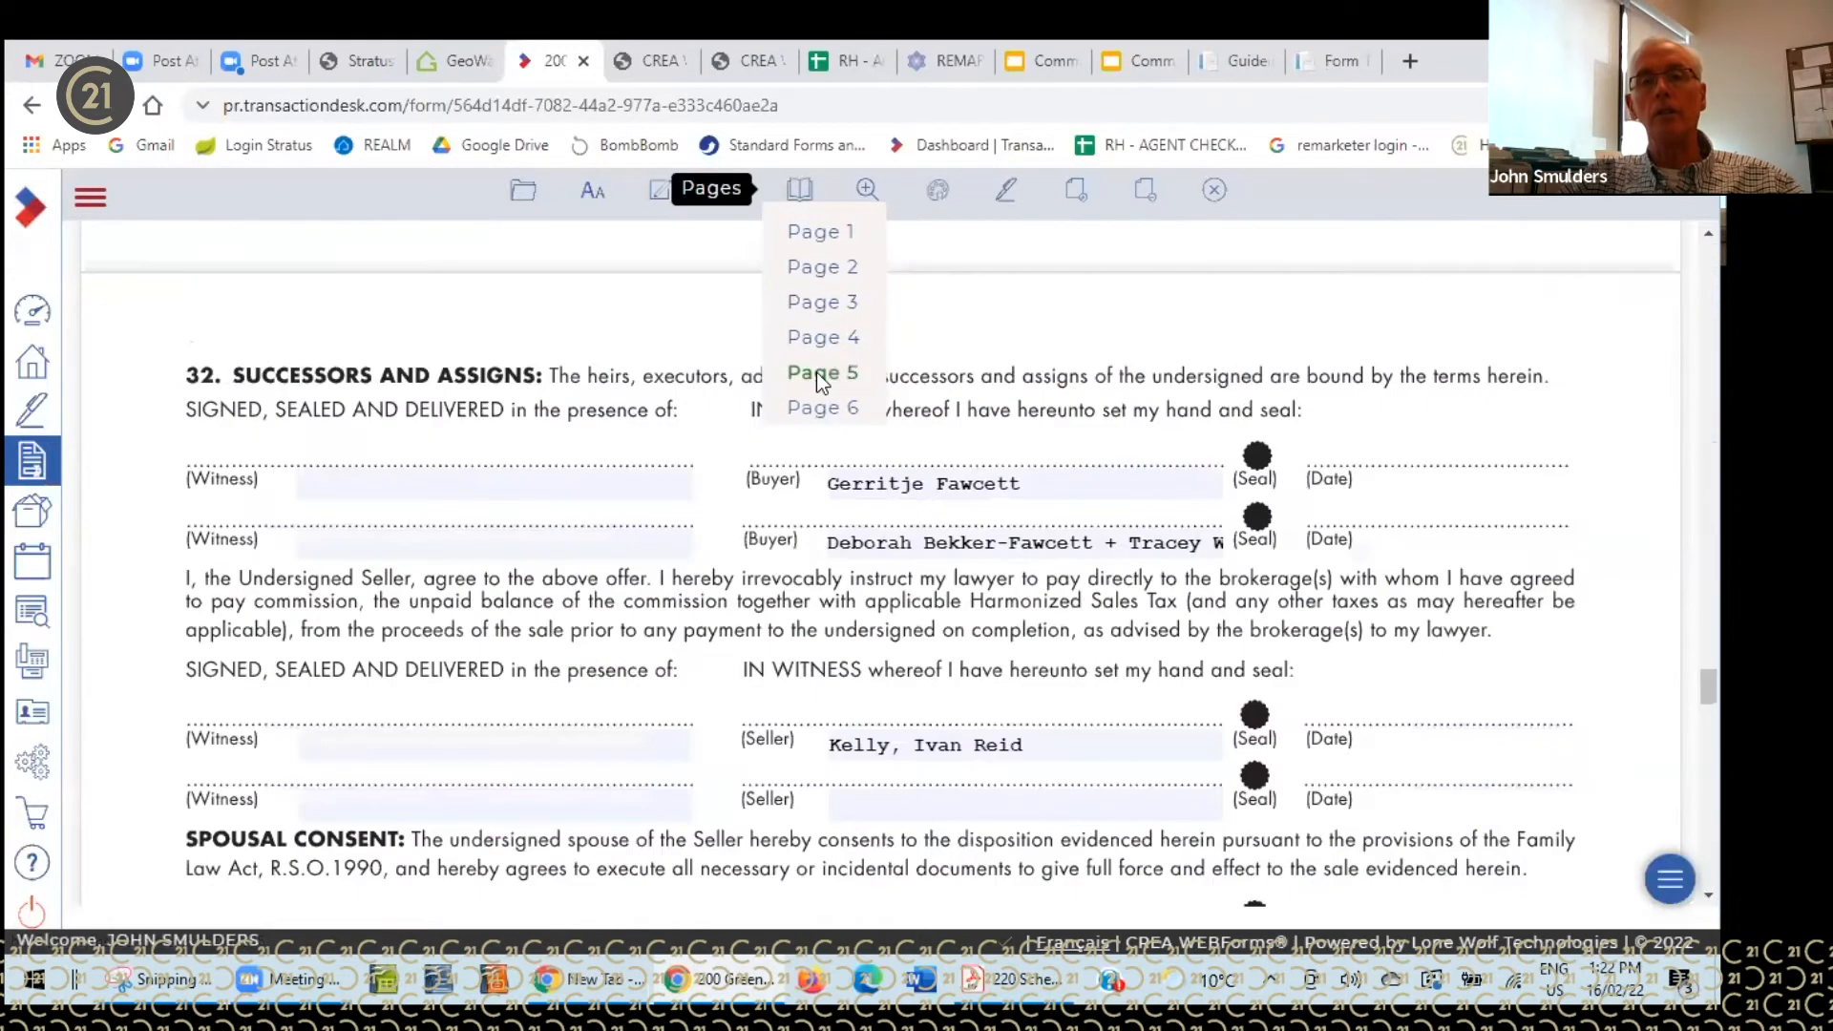
pyautogui.moveTo(870, 196)
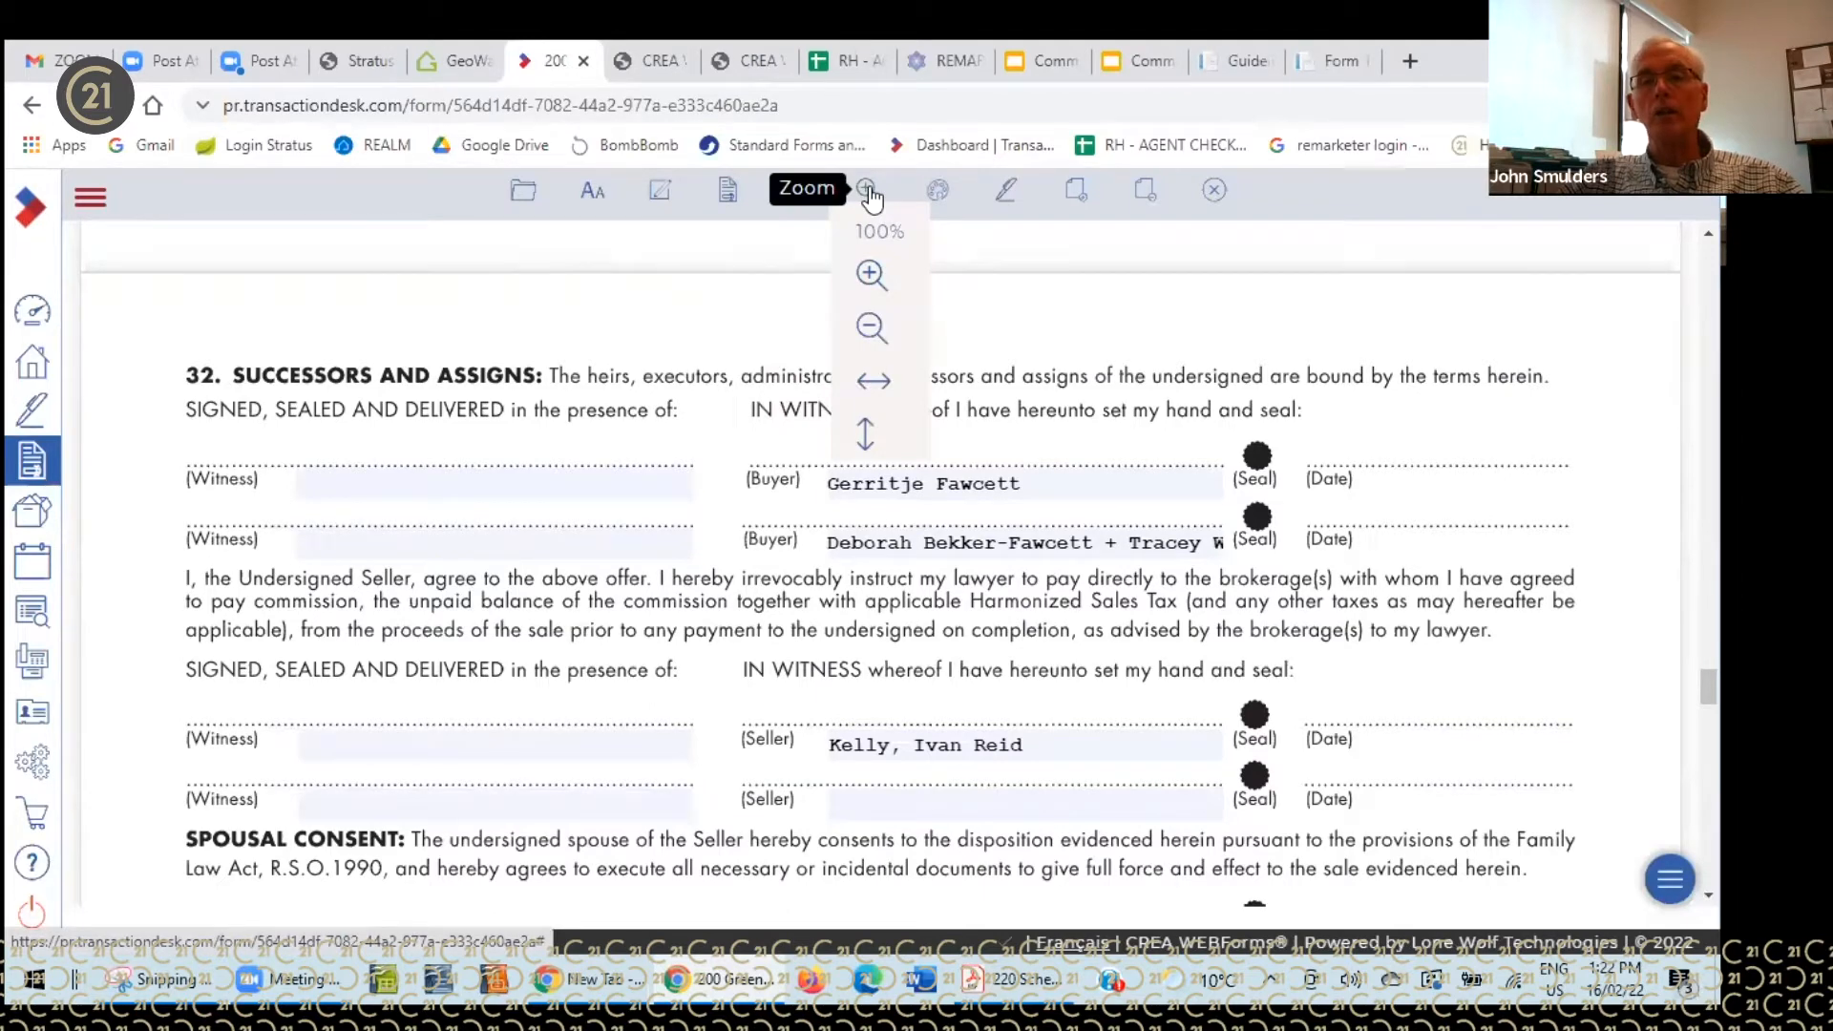
pyautogui.moveTo(944, 200)
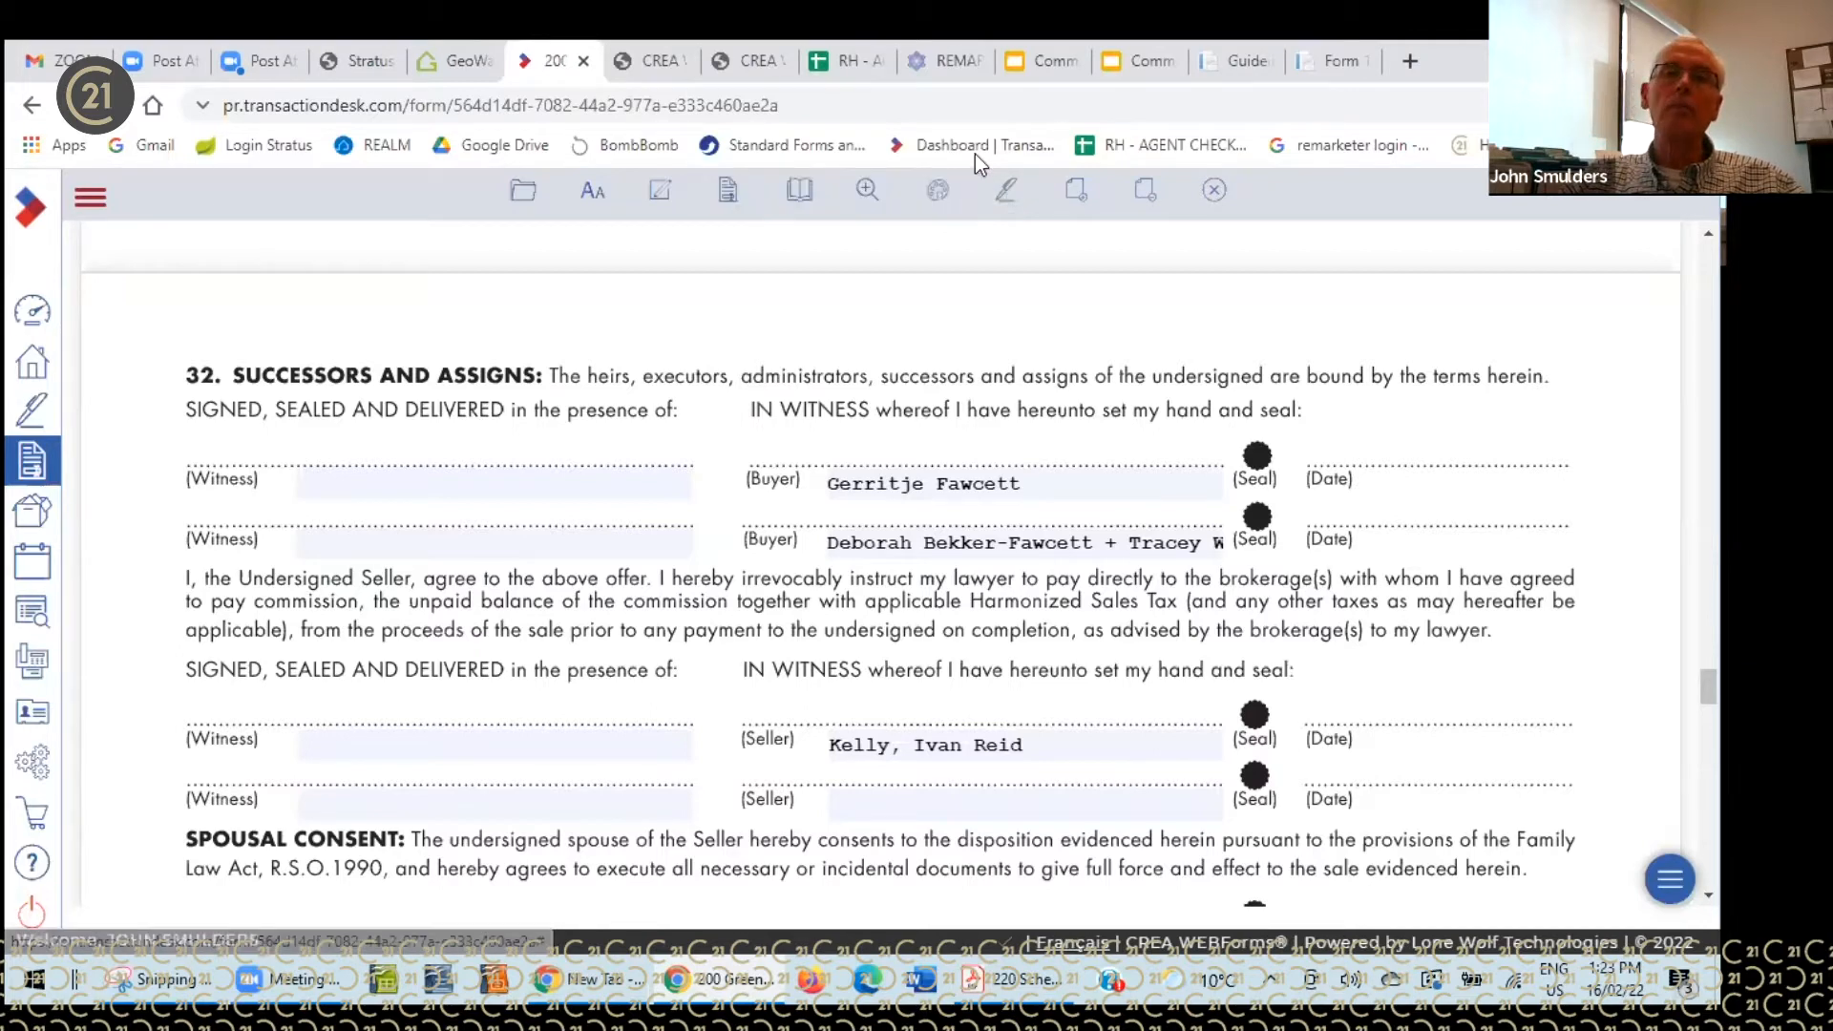
# - Send Form 101 to a new Authentisign package and bring up the Add a Document or Form list
pyautogui.click(1010, 195)
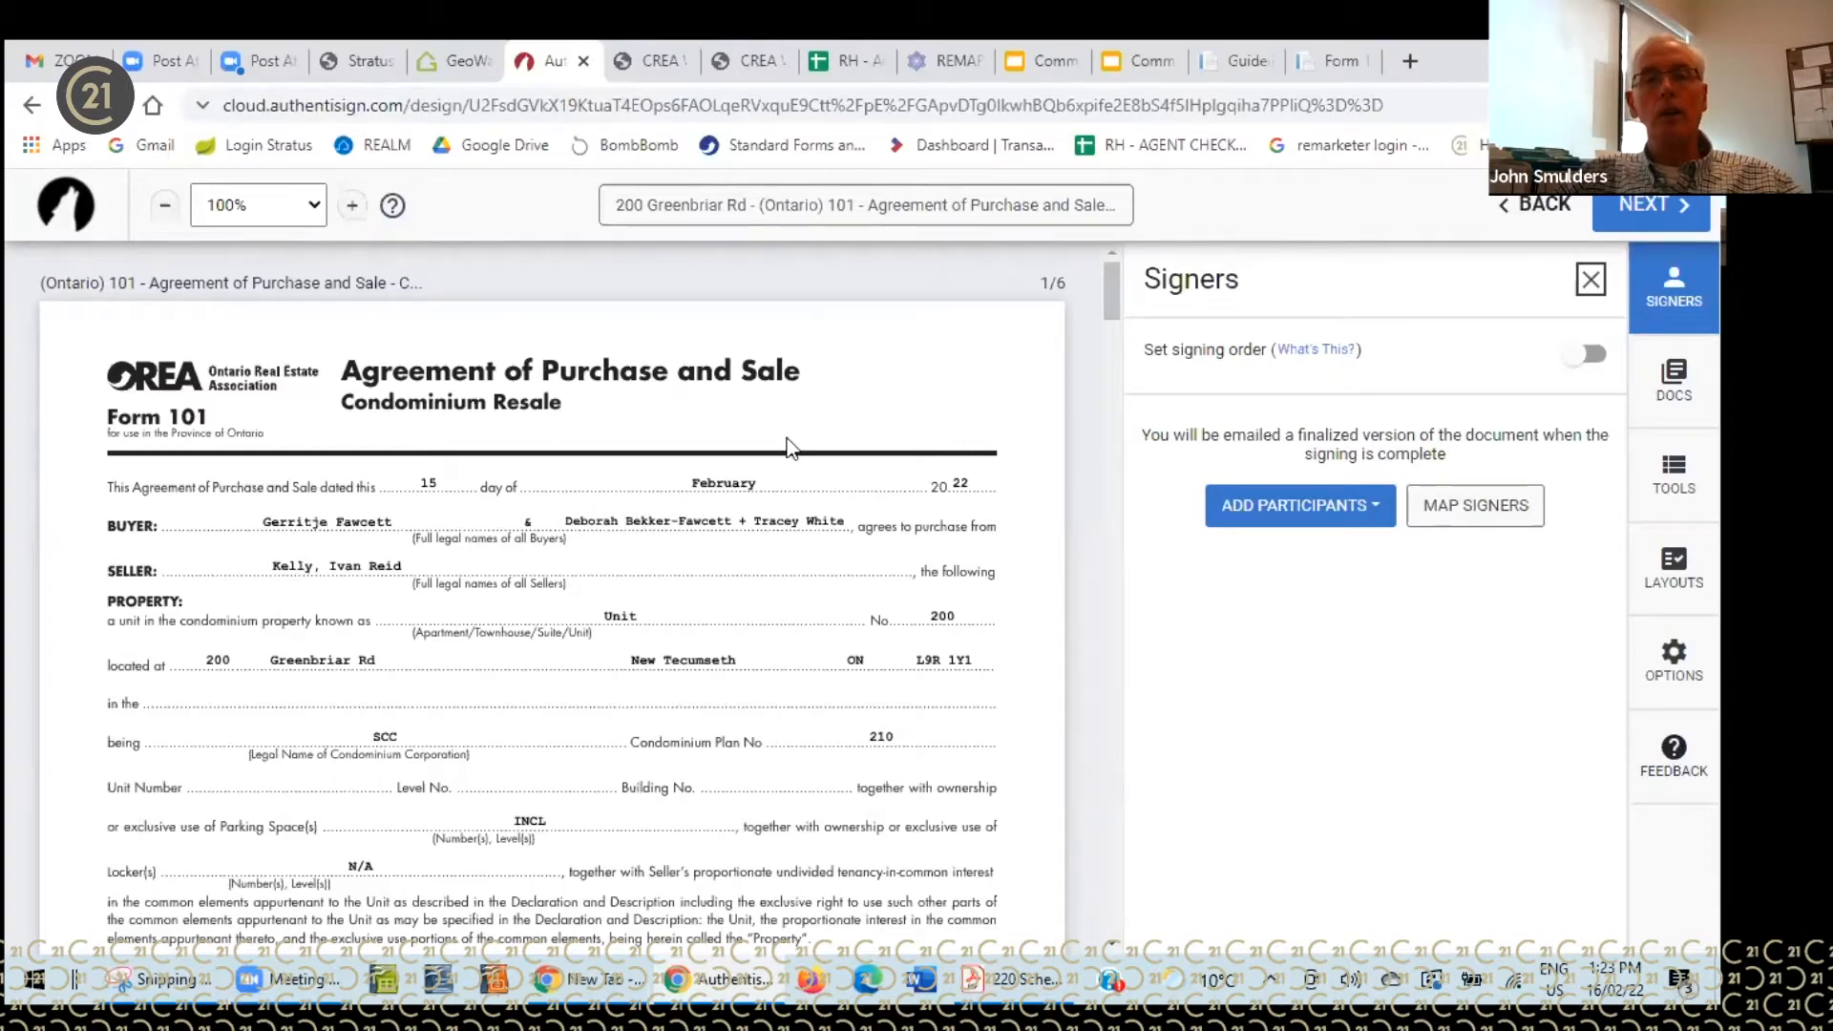
pyautogui.moveTo(1113, 278)
pyautogui.mouseDown()
pyautogui.moveTo(1098, 587)
pyautogui.moveTo(1112, 287)
pyautogui.mouseUp()
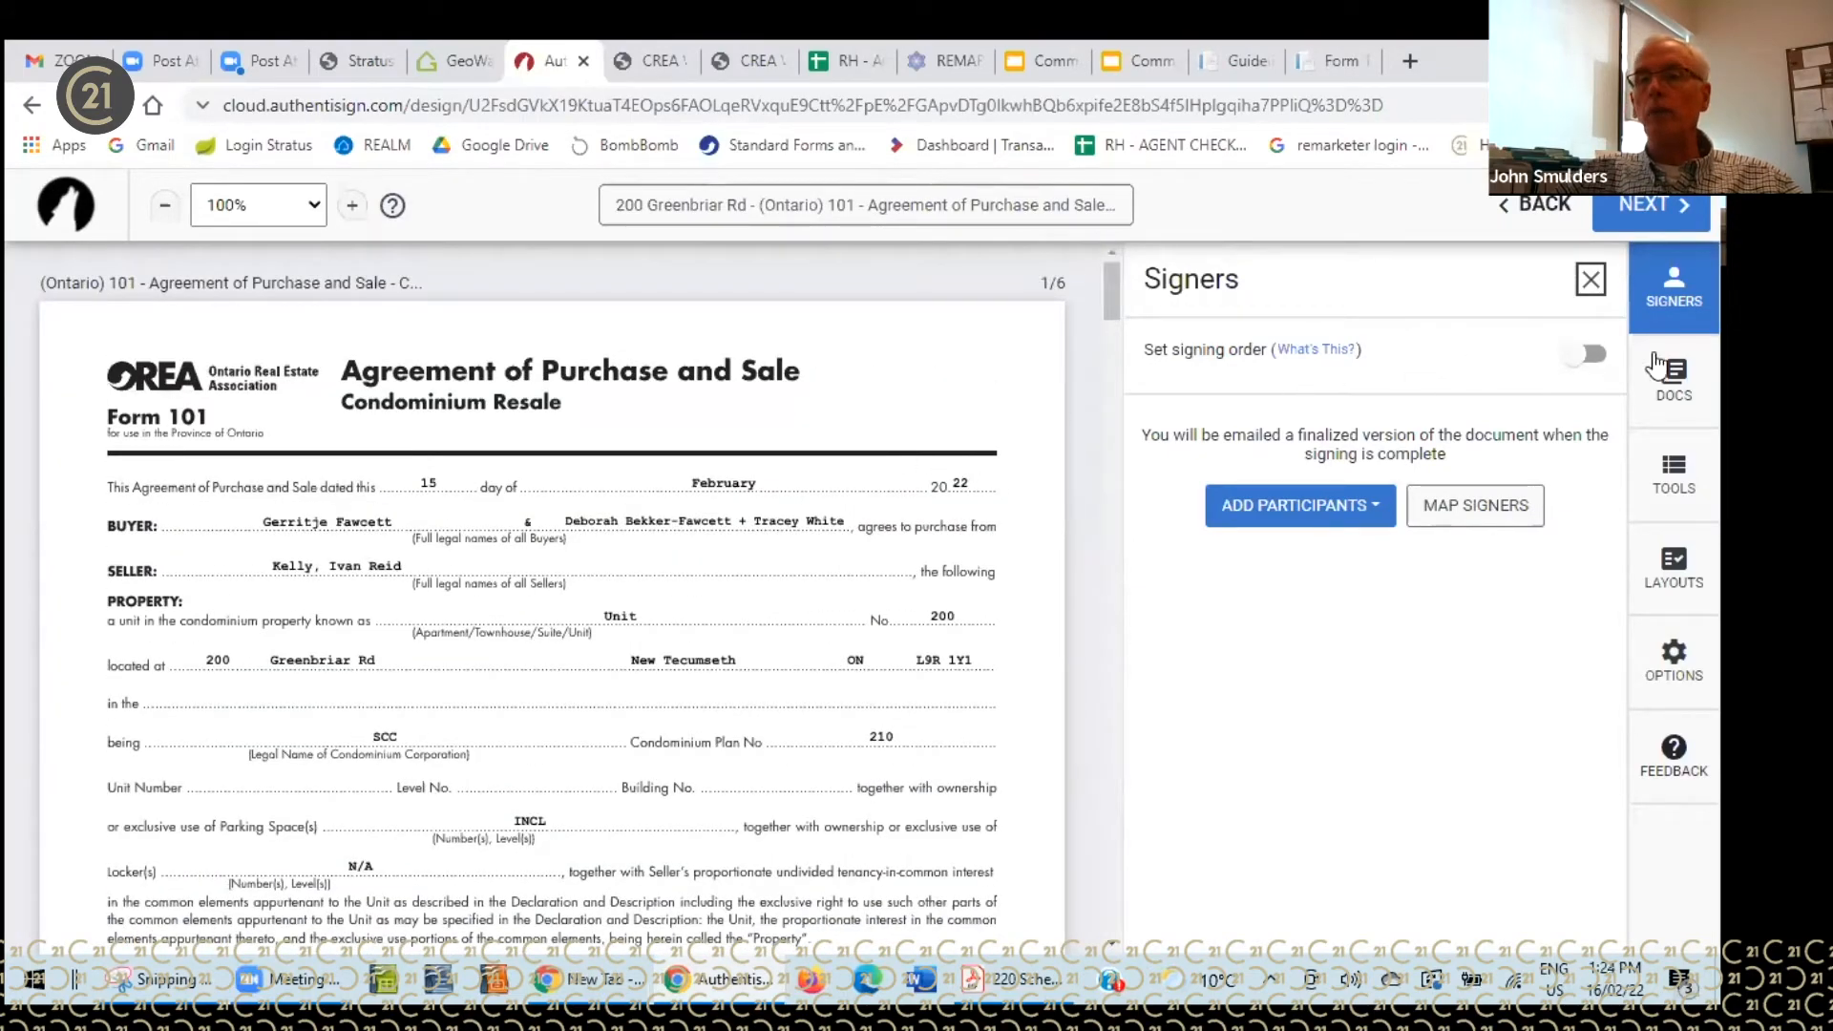
pyautogui.click(1675, 378)
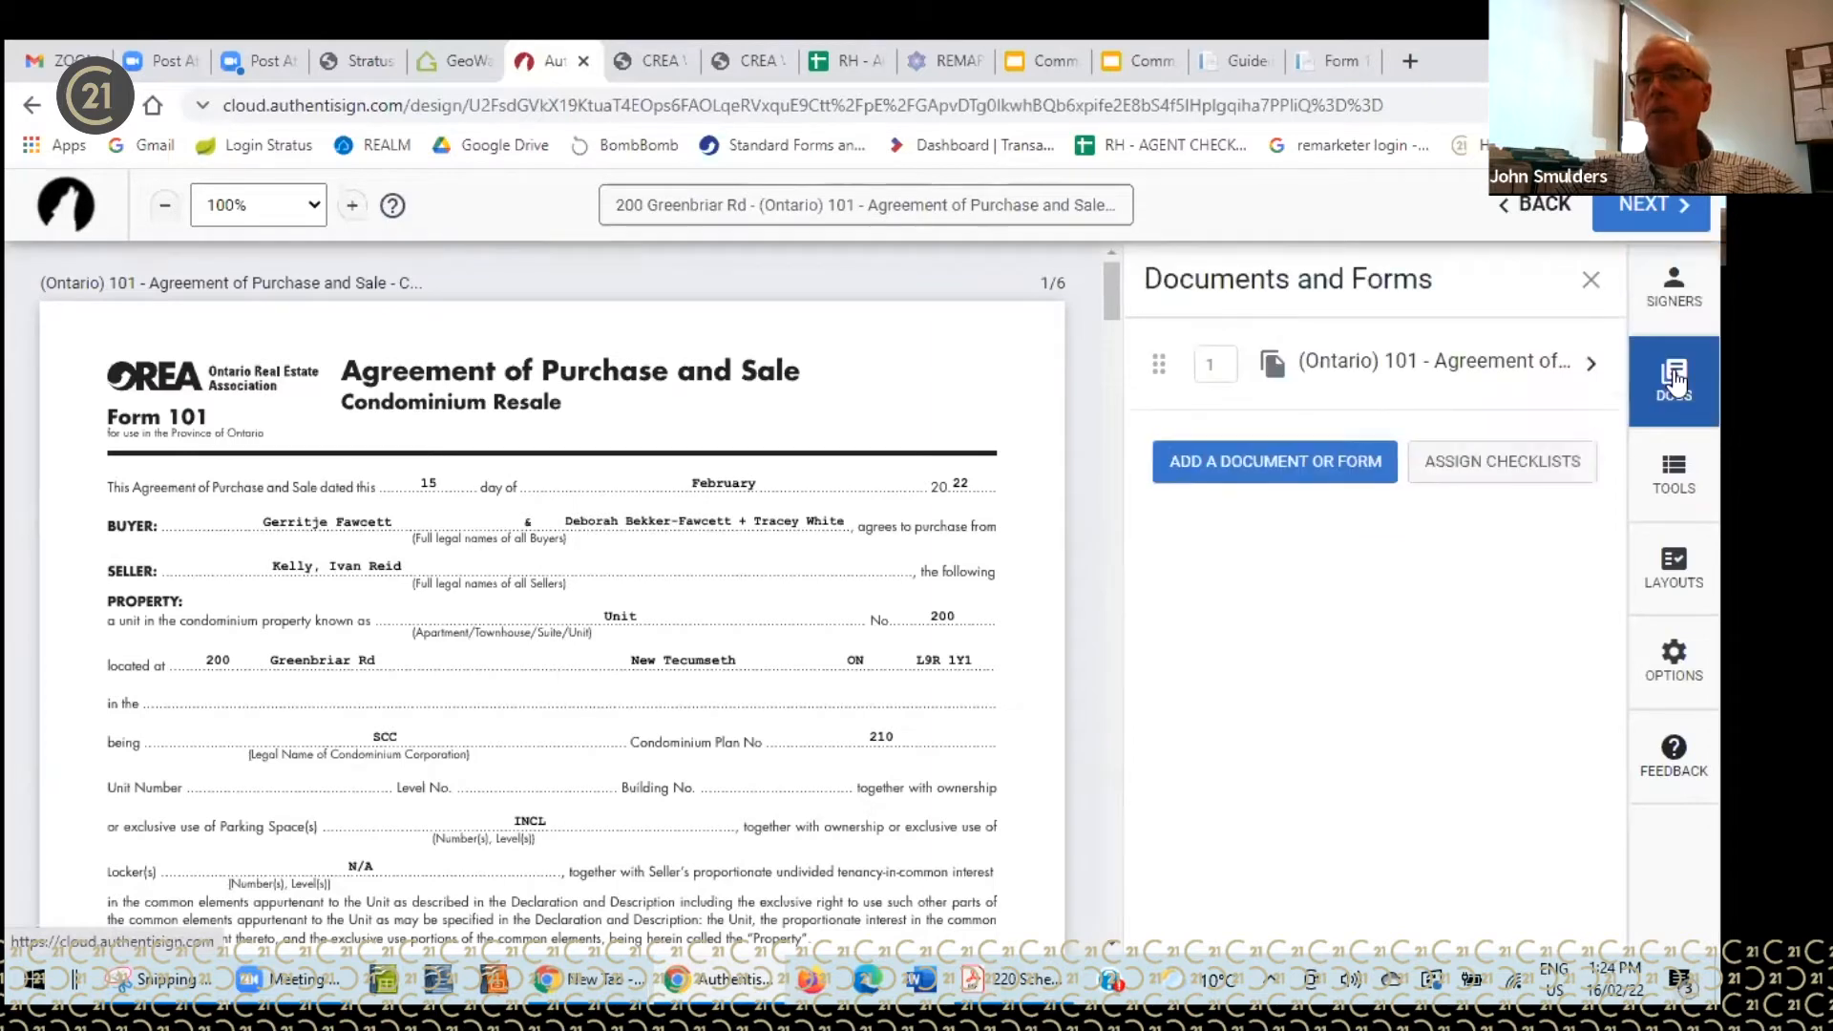
pyautogui.click(1267, 470)
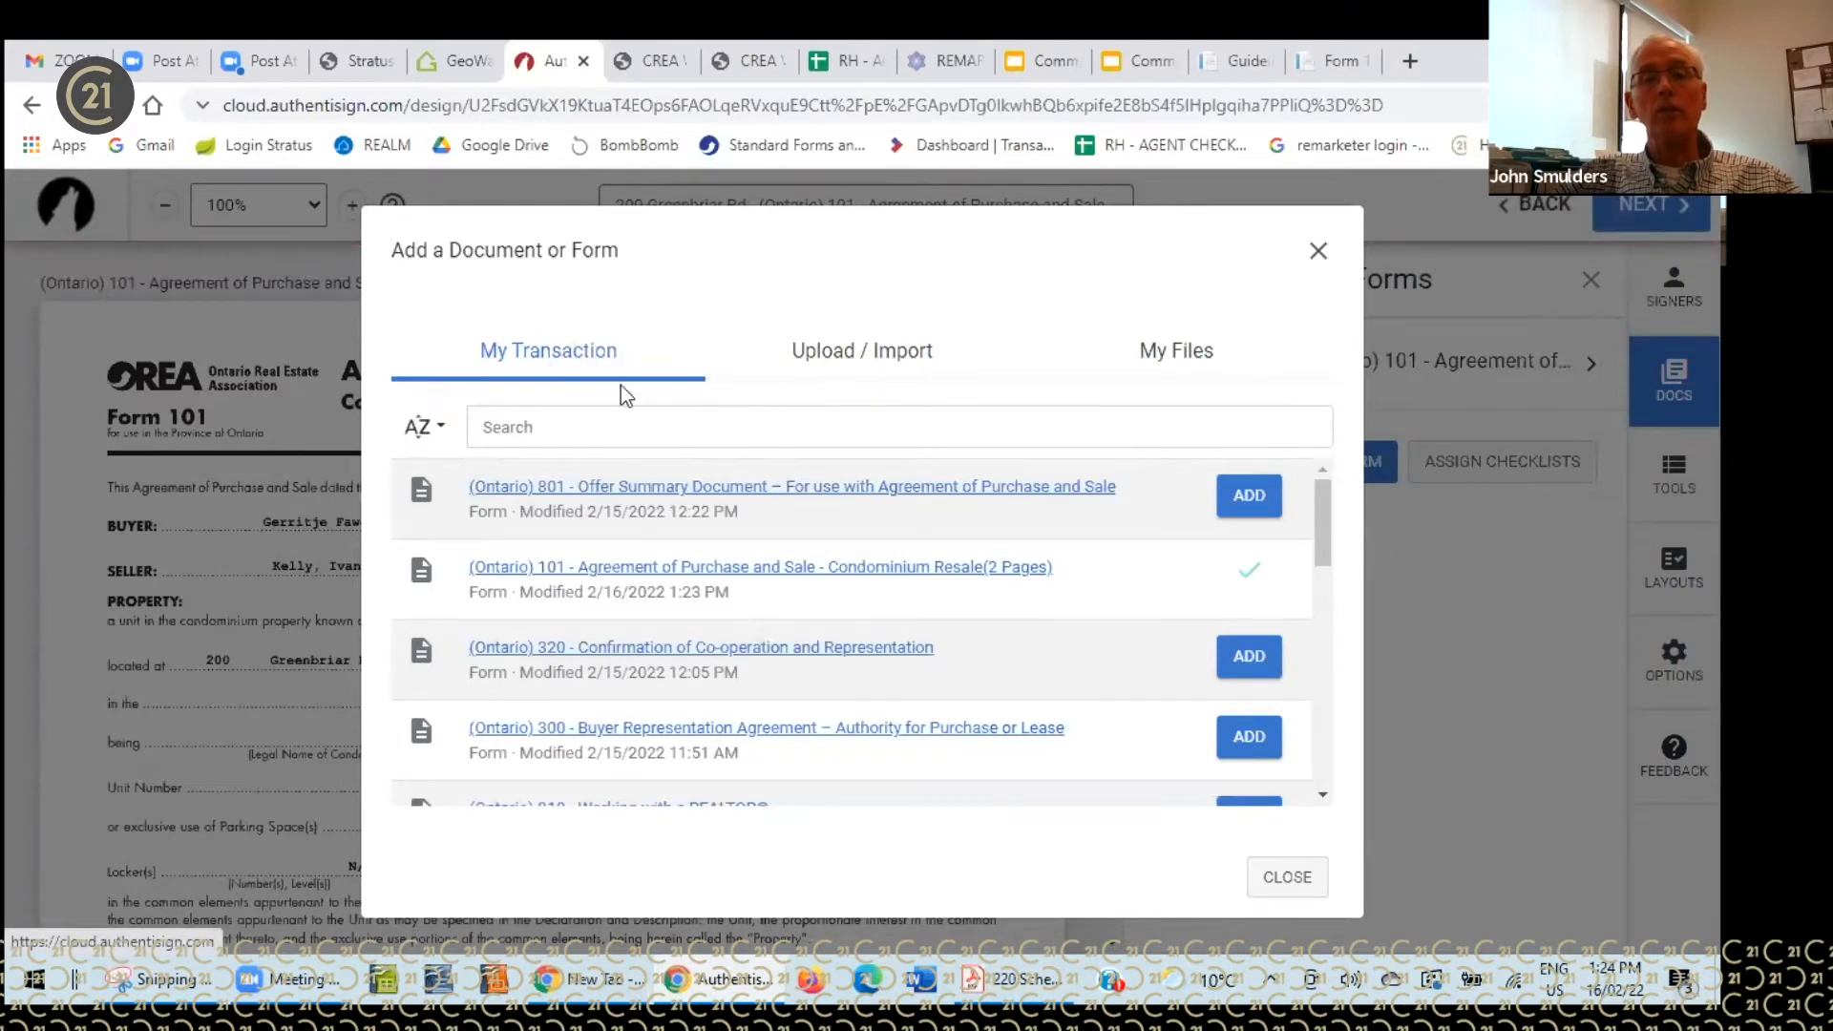
# - Add forms 801, 320, 300 Buyer Representation and 810 Working with a REALTOR® to the package
pyautogui.click(1249, 496)
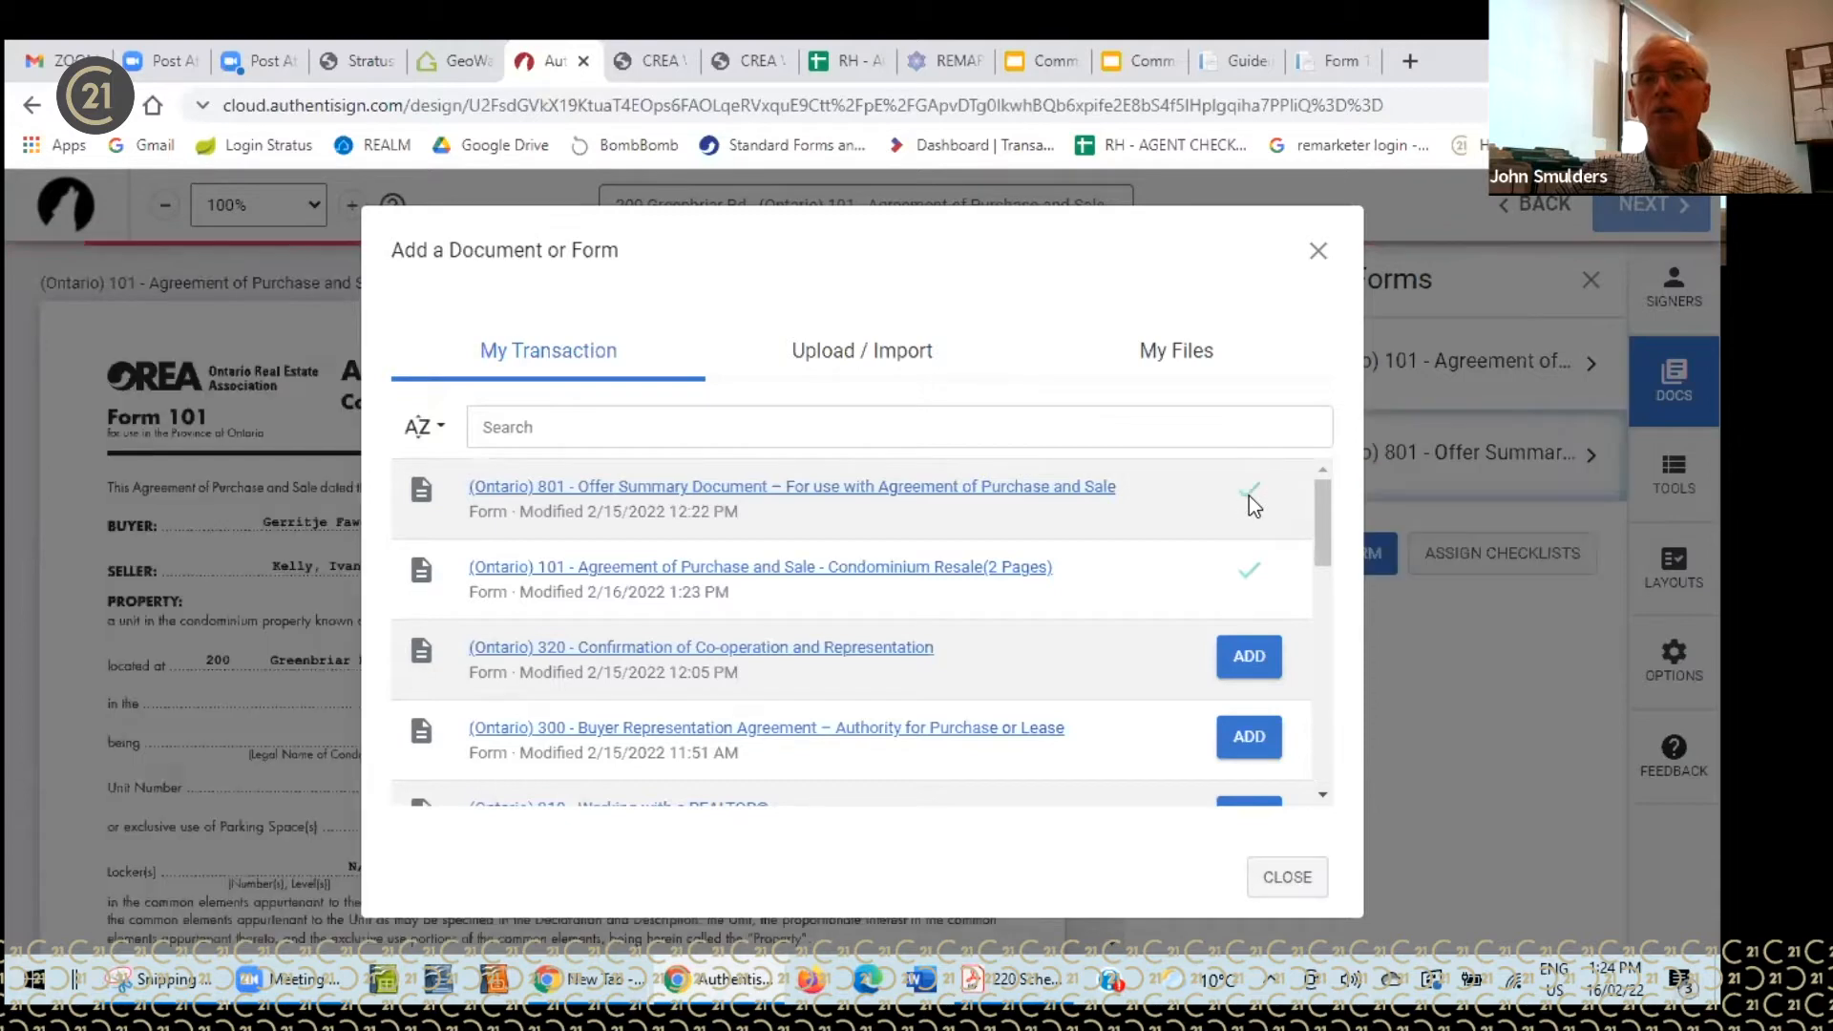
pyautogui.click(1249, 657)
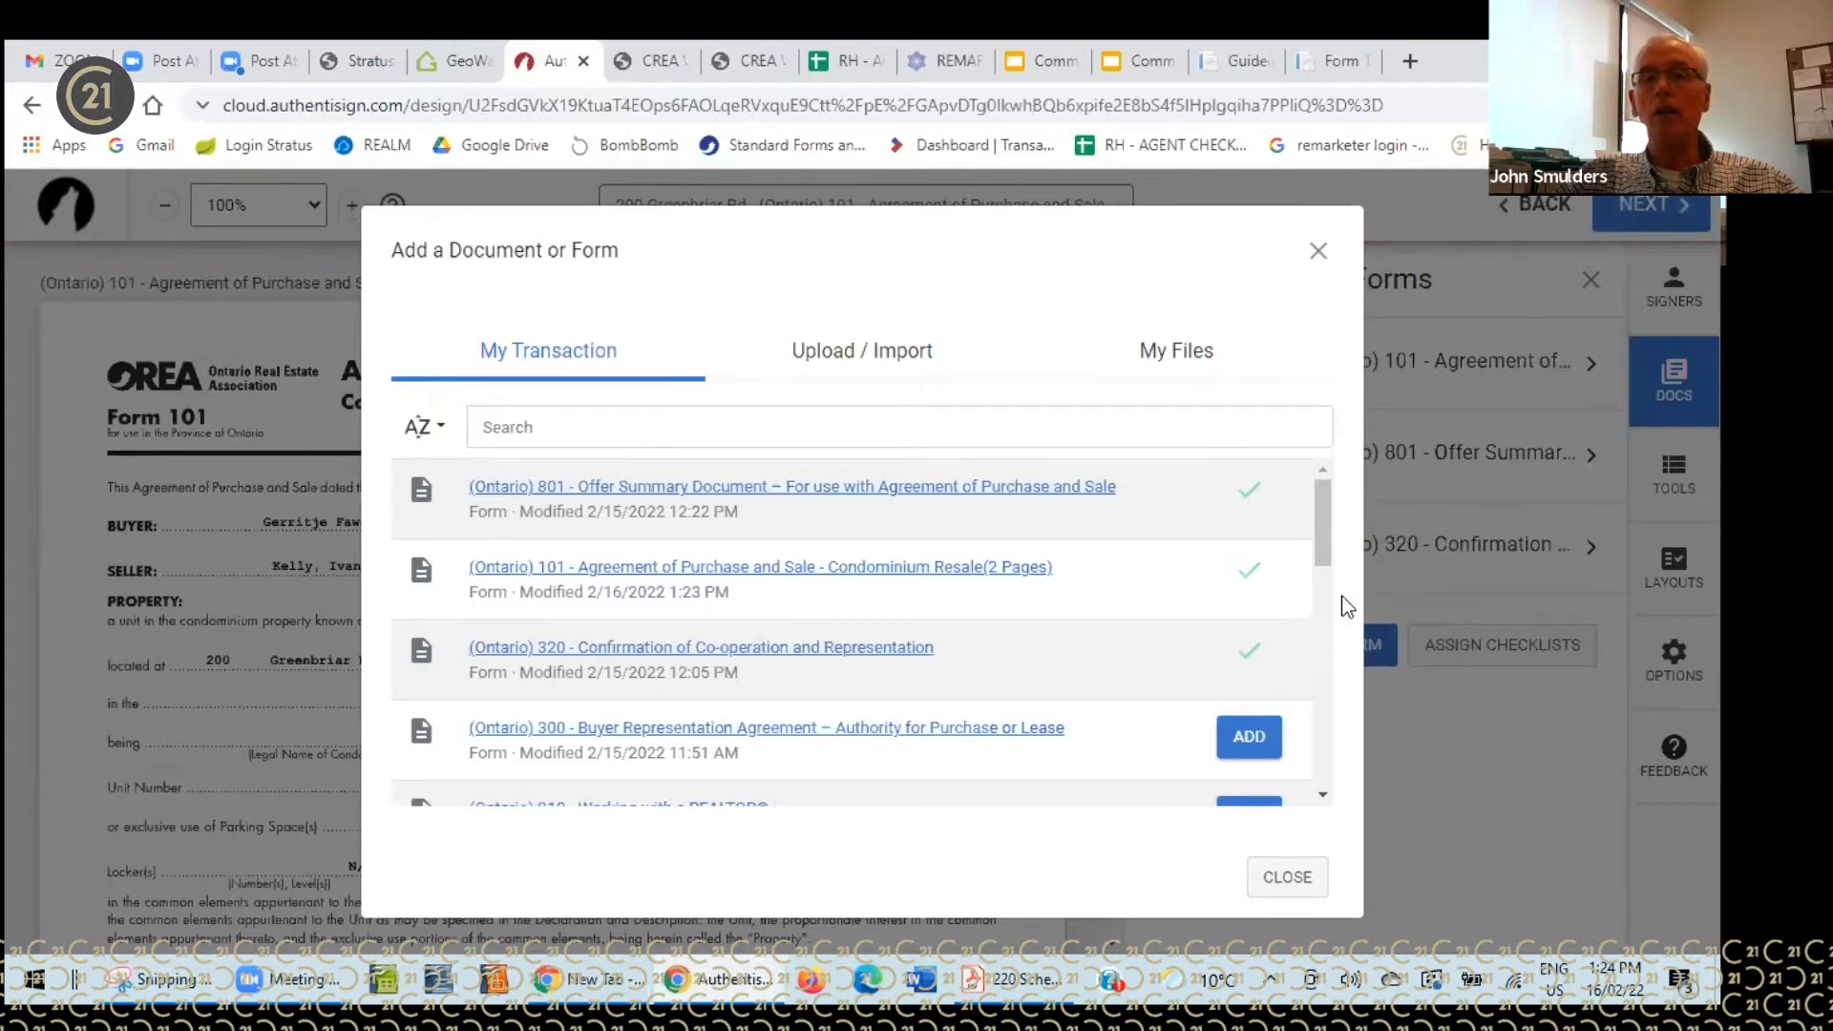
pyautogui.moveTo(1321, 540); pyautogui.dragTo(1315, 573)
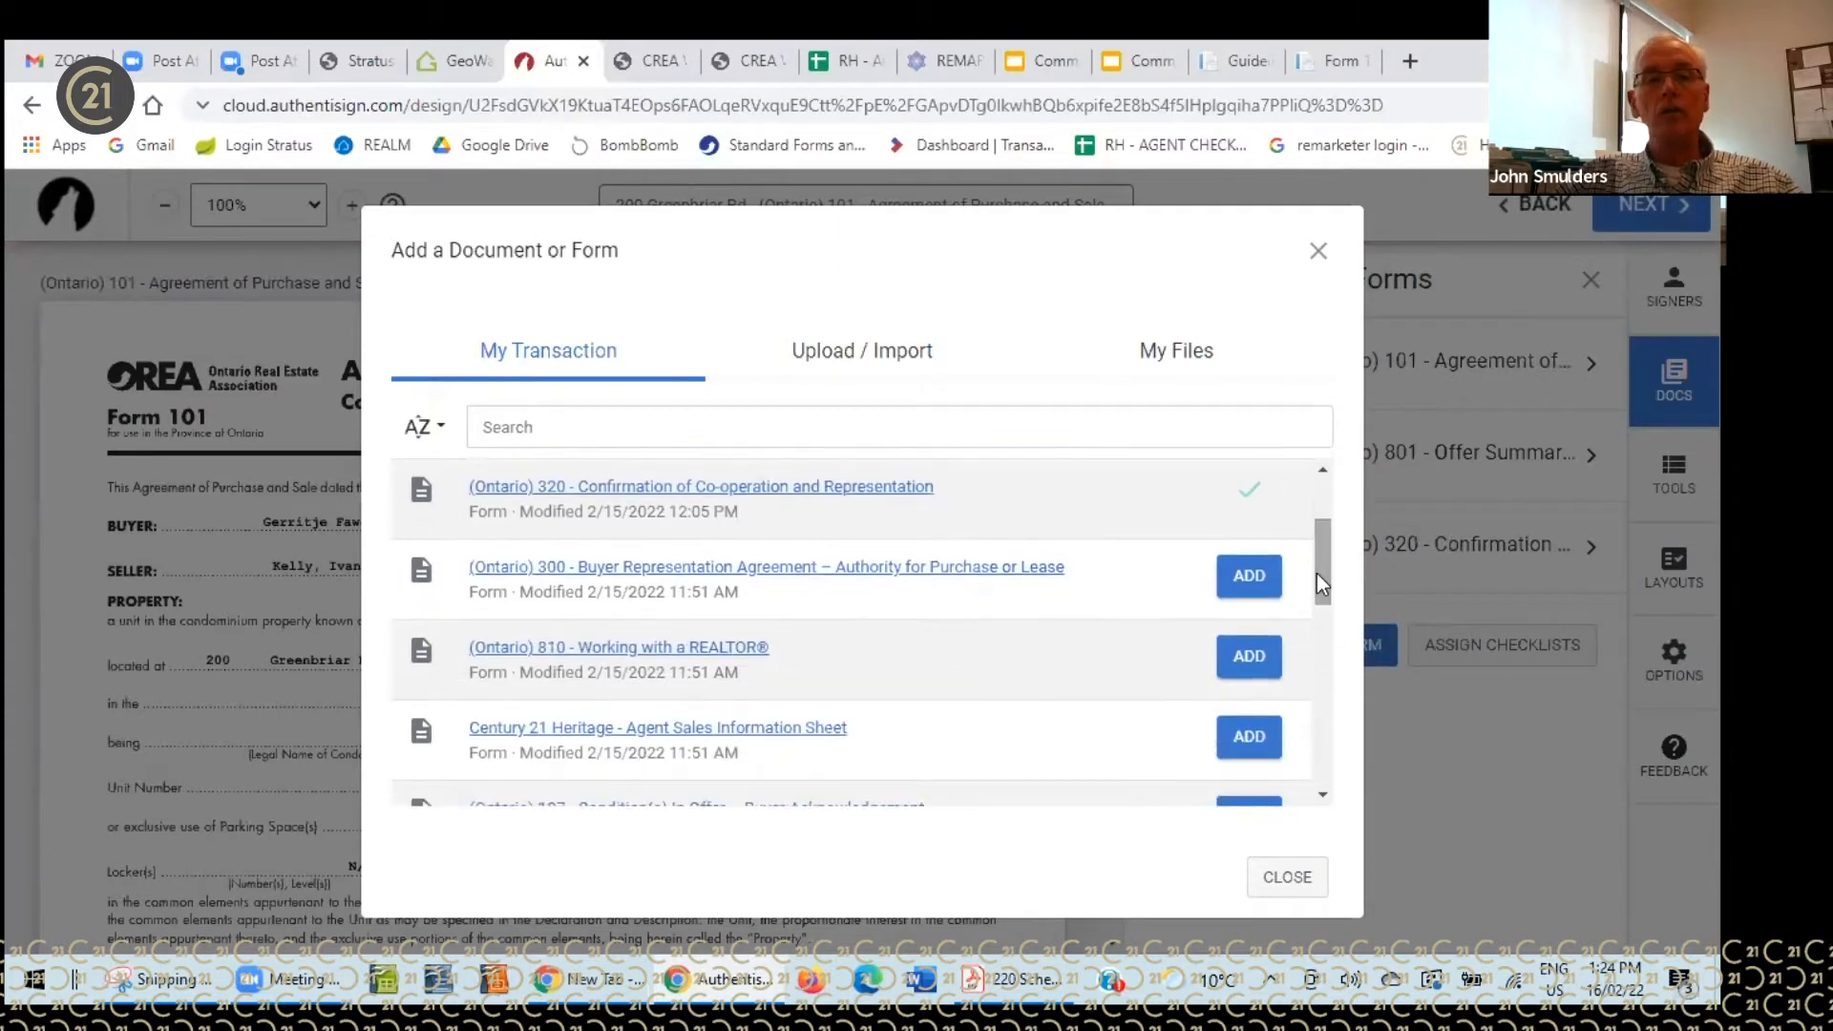
pyautogui.click(1249, 576)
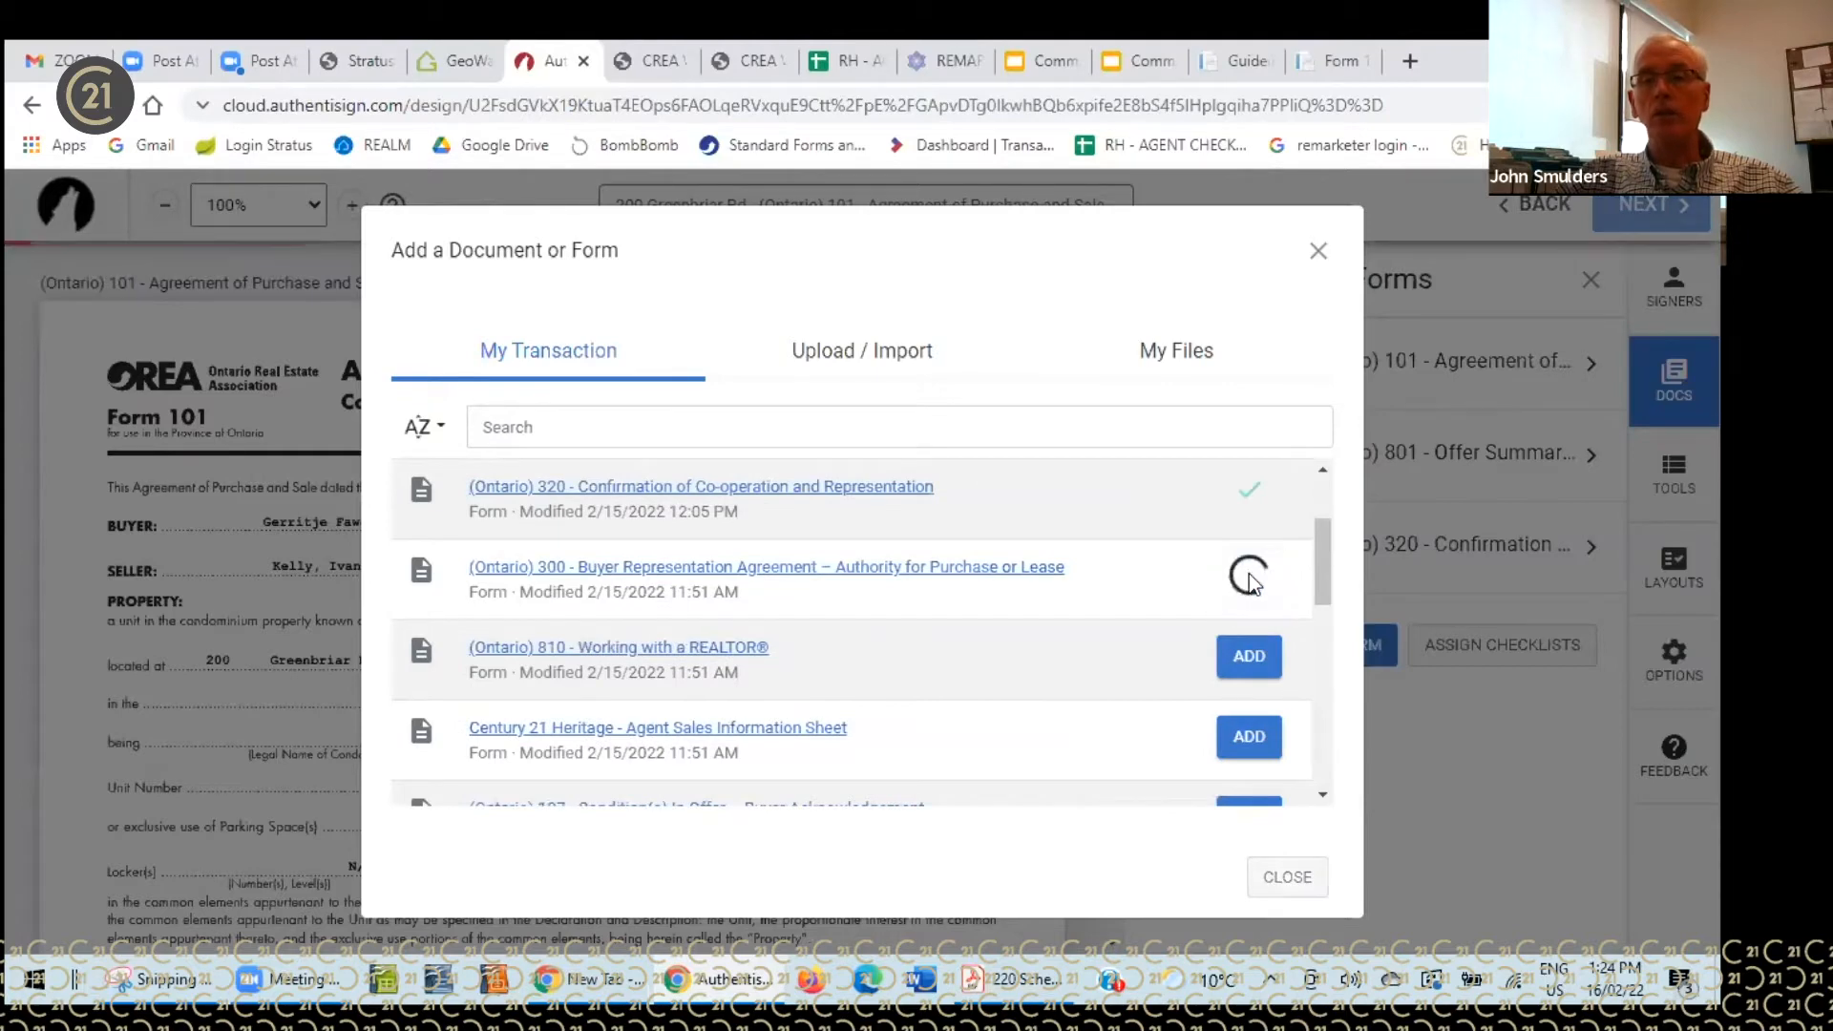
pyautogui.click(1244, 655)
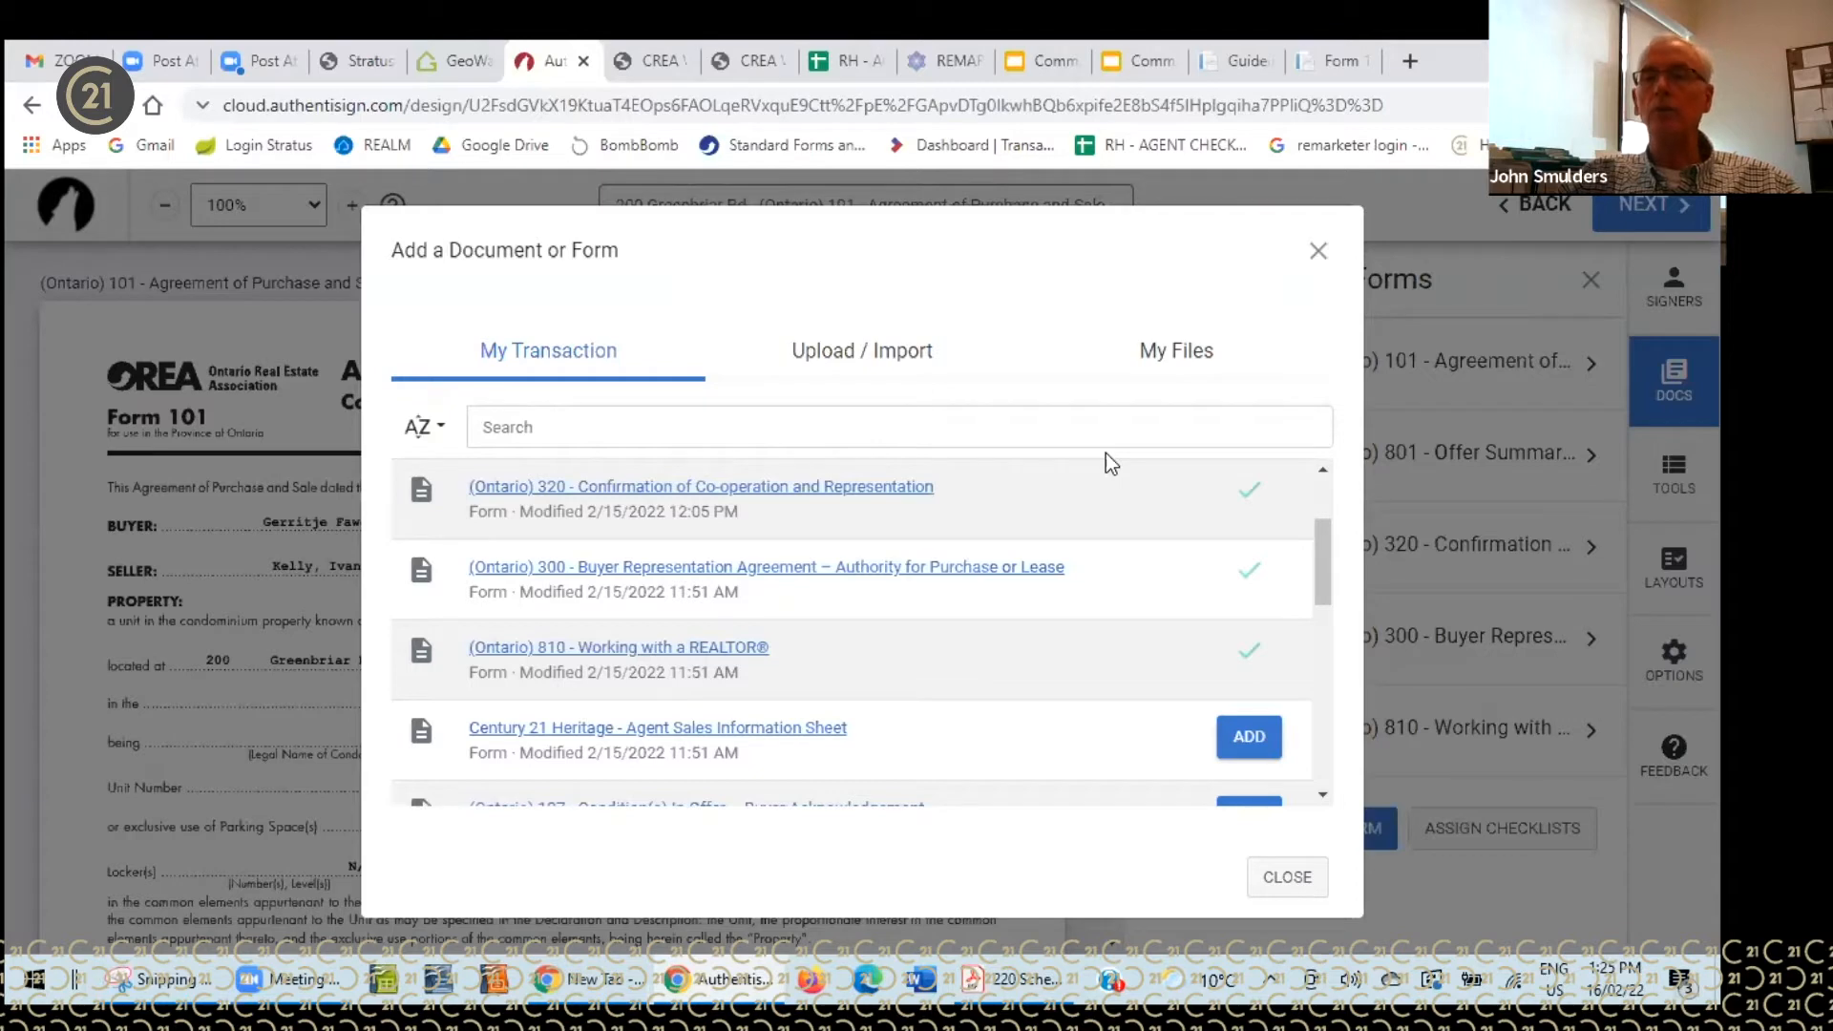
pyautogui.click(847, 361)
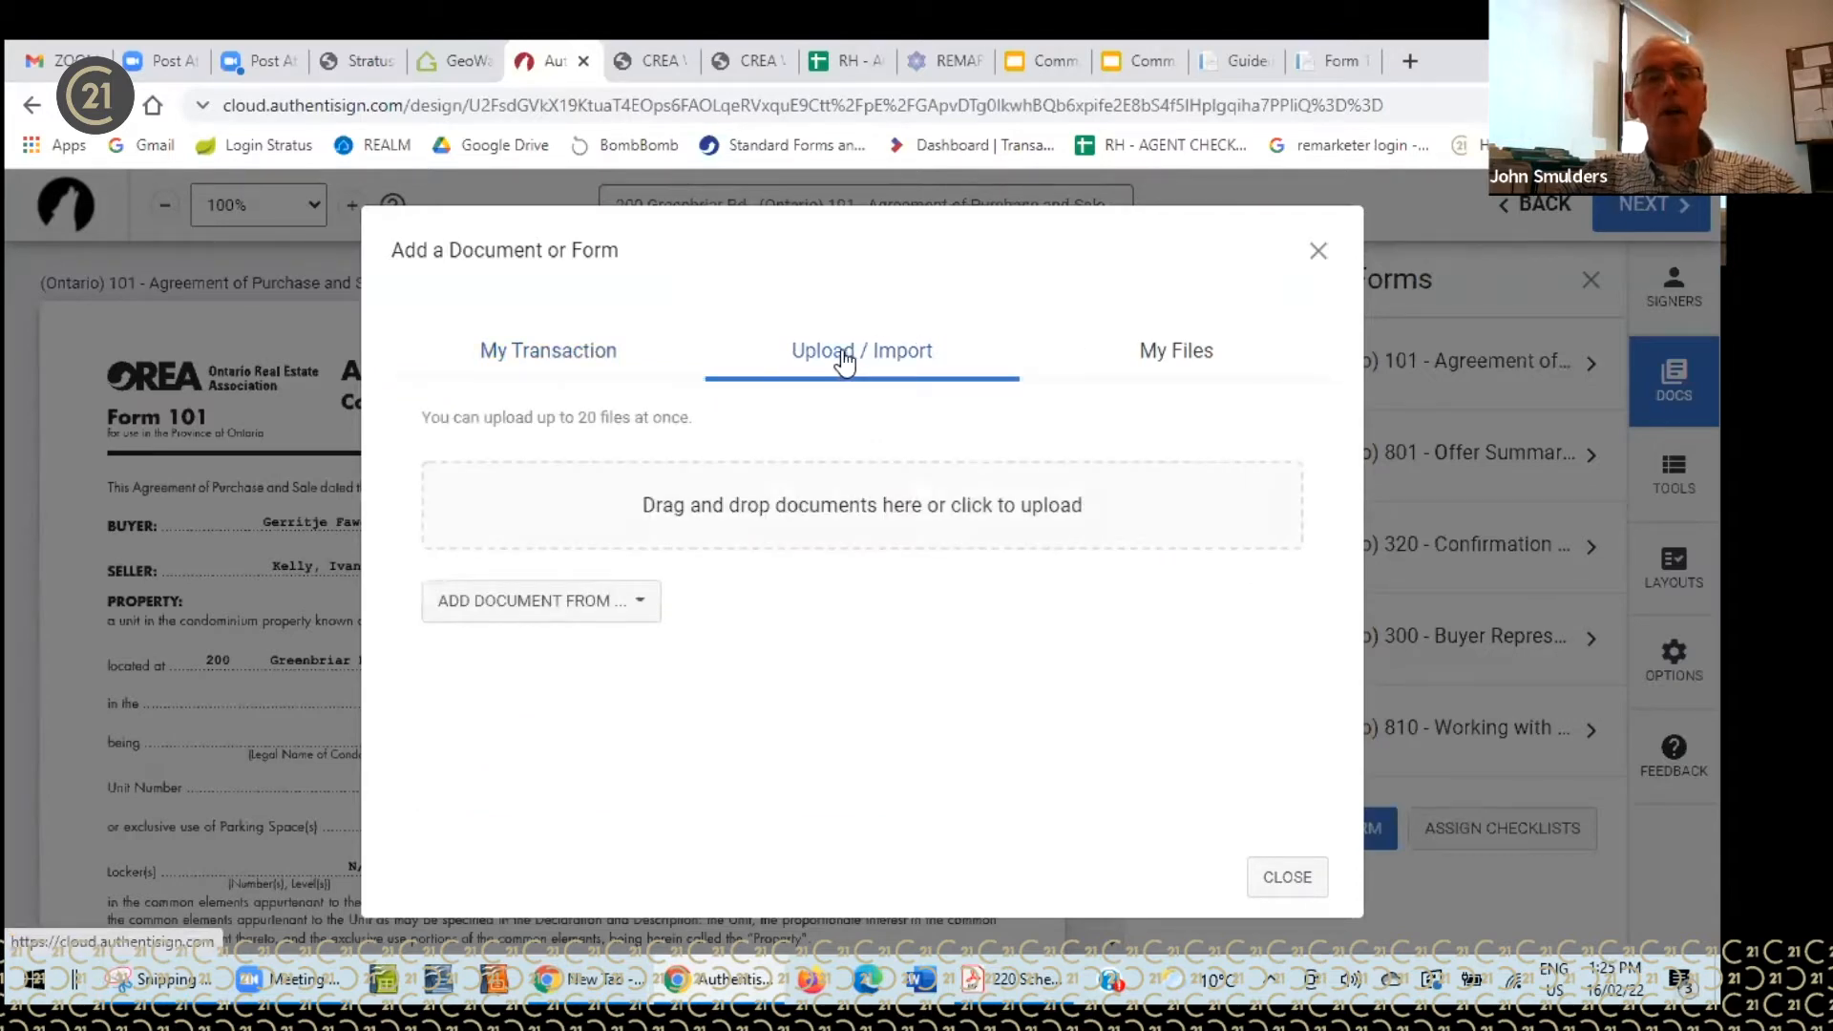
pyautogui.click(634, 603)
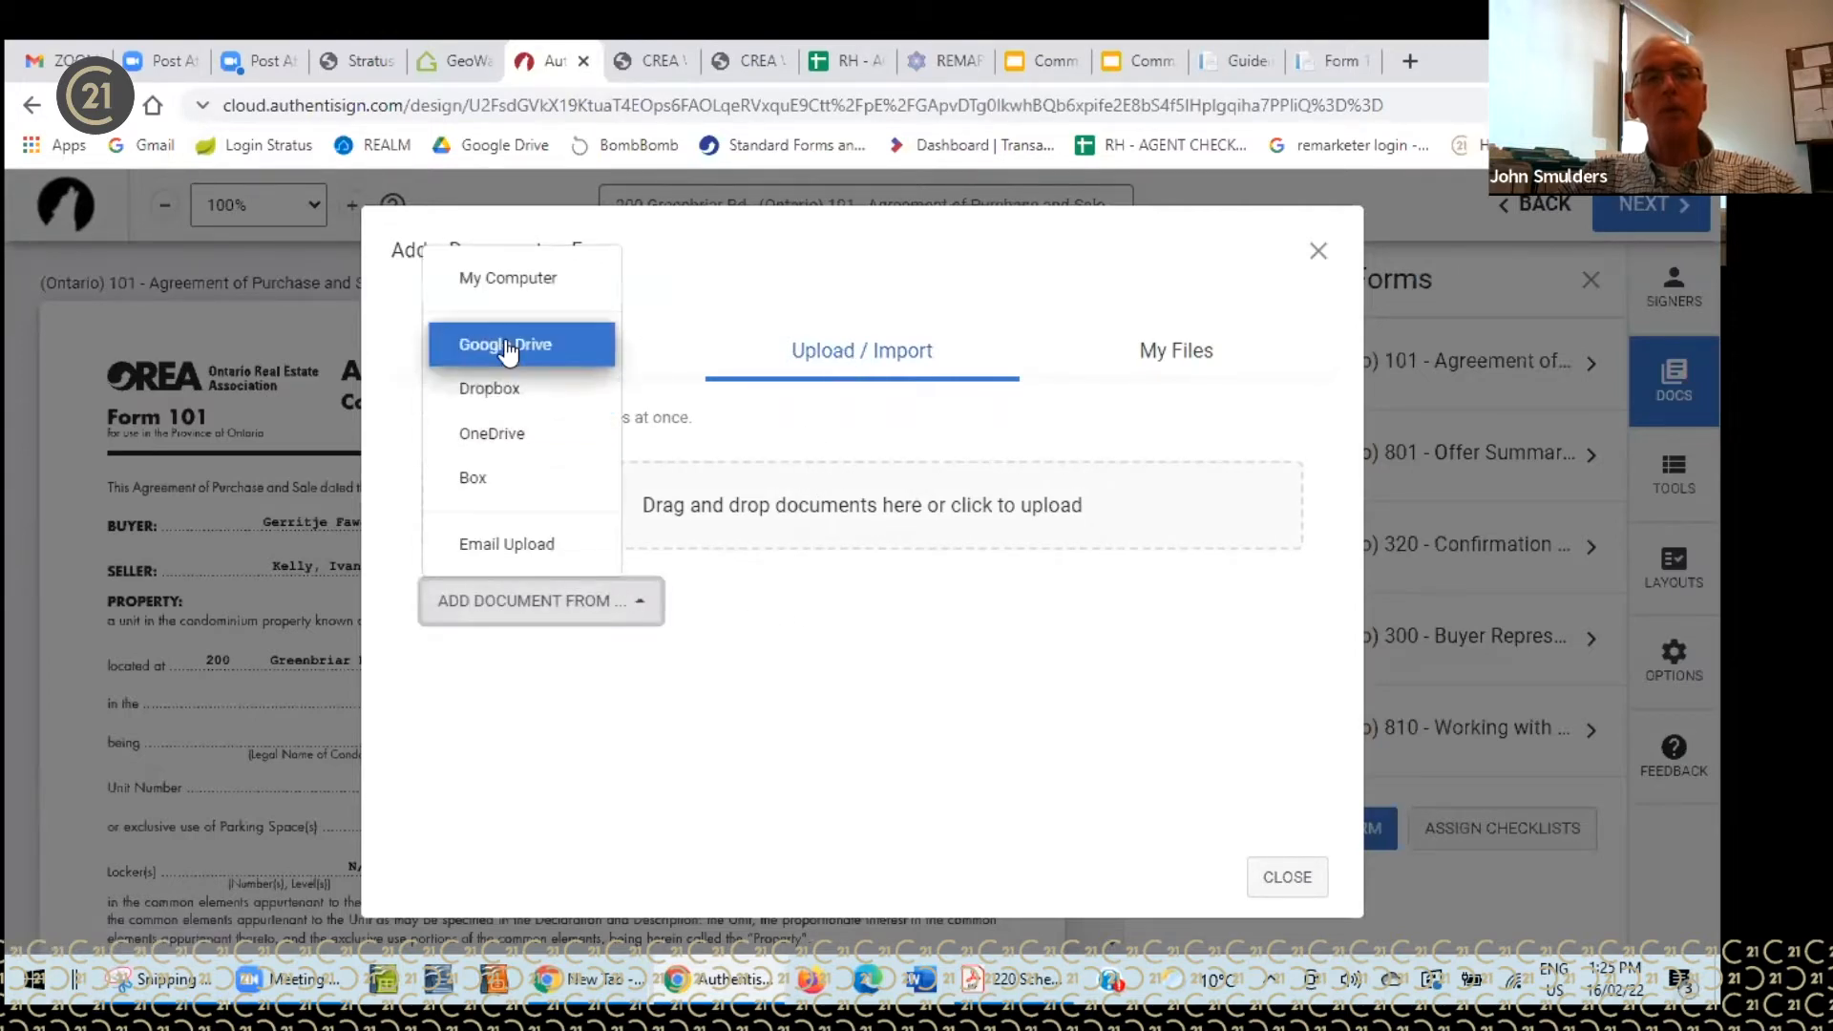
pyautogui.click(521, 279)
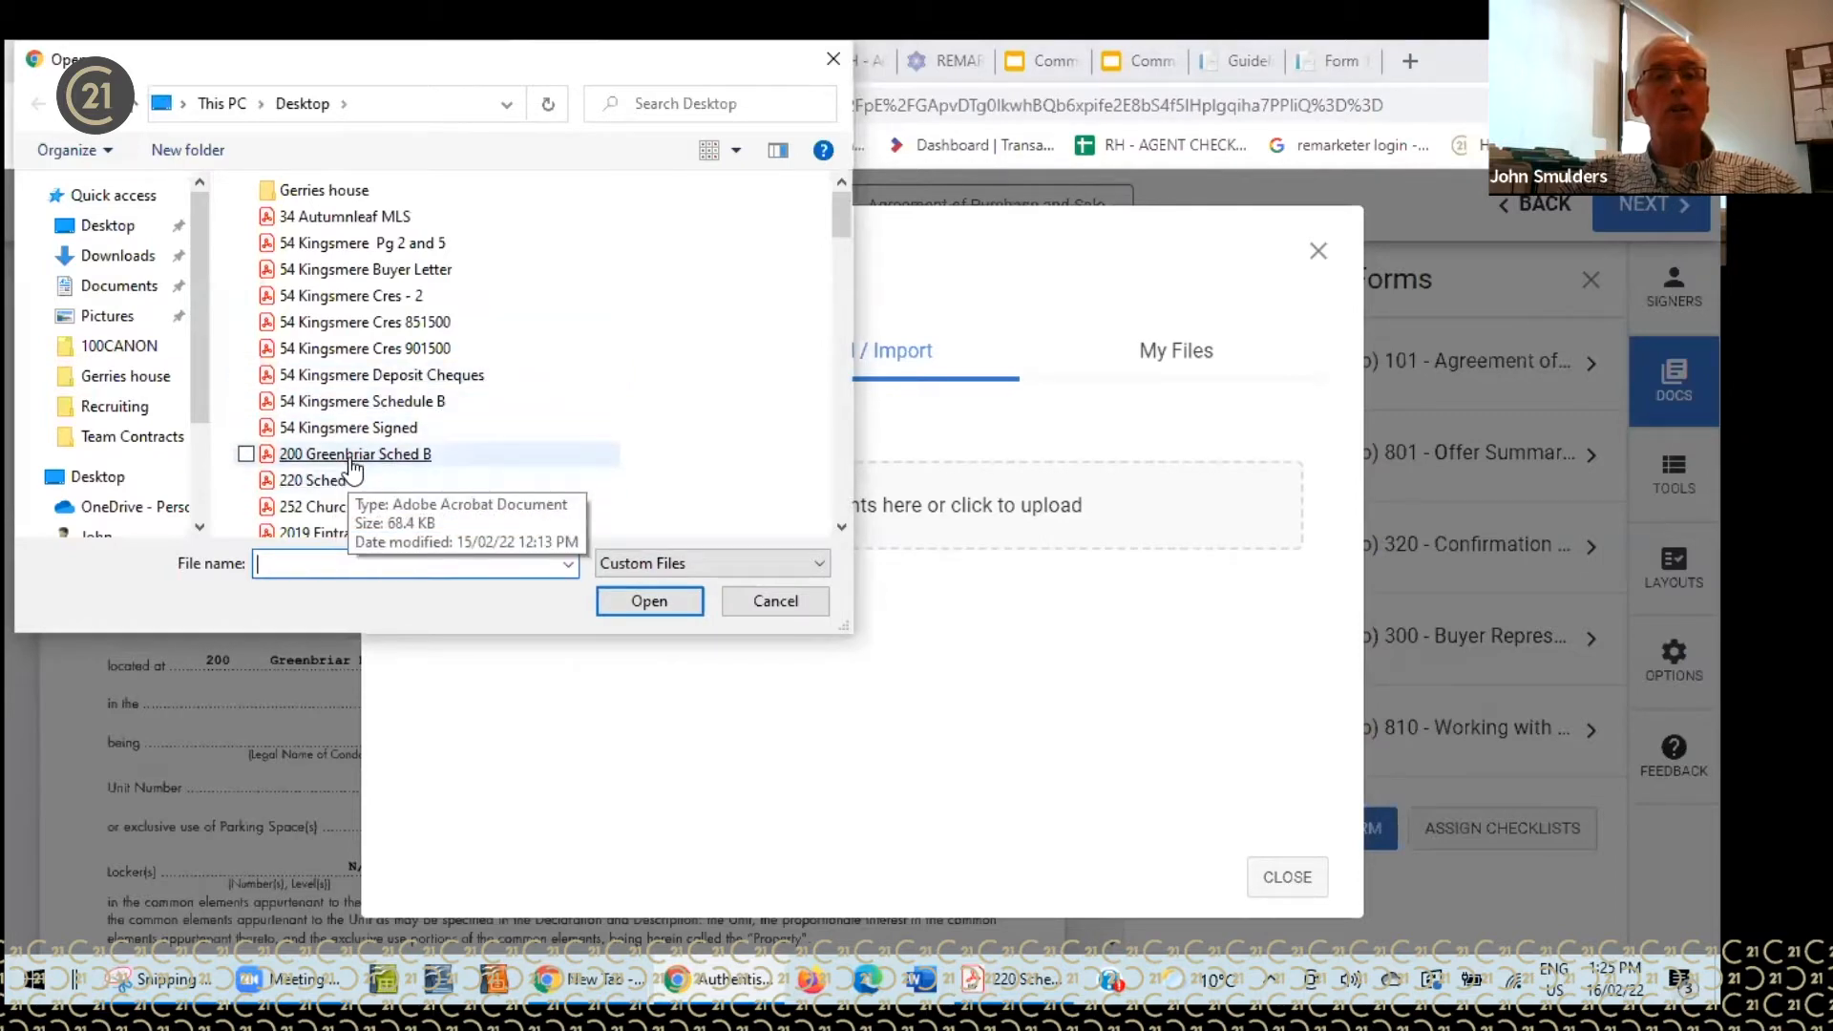
pyautogui.click(309, 457)
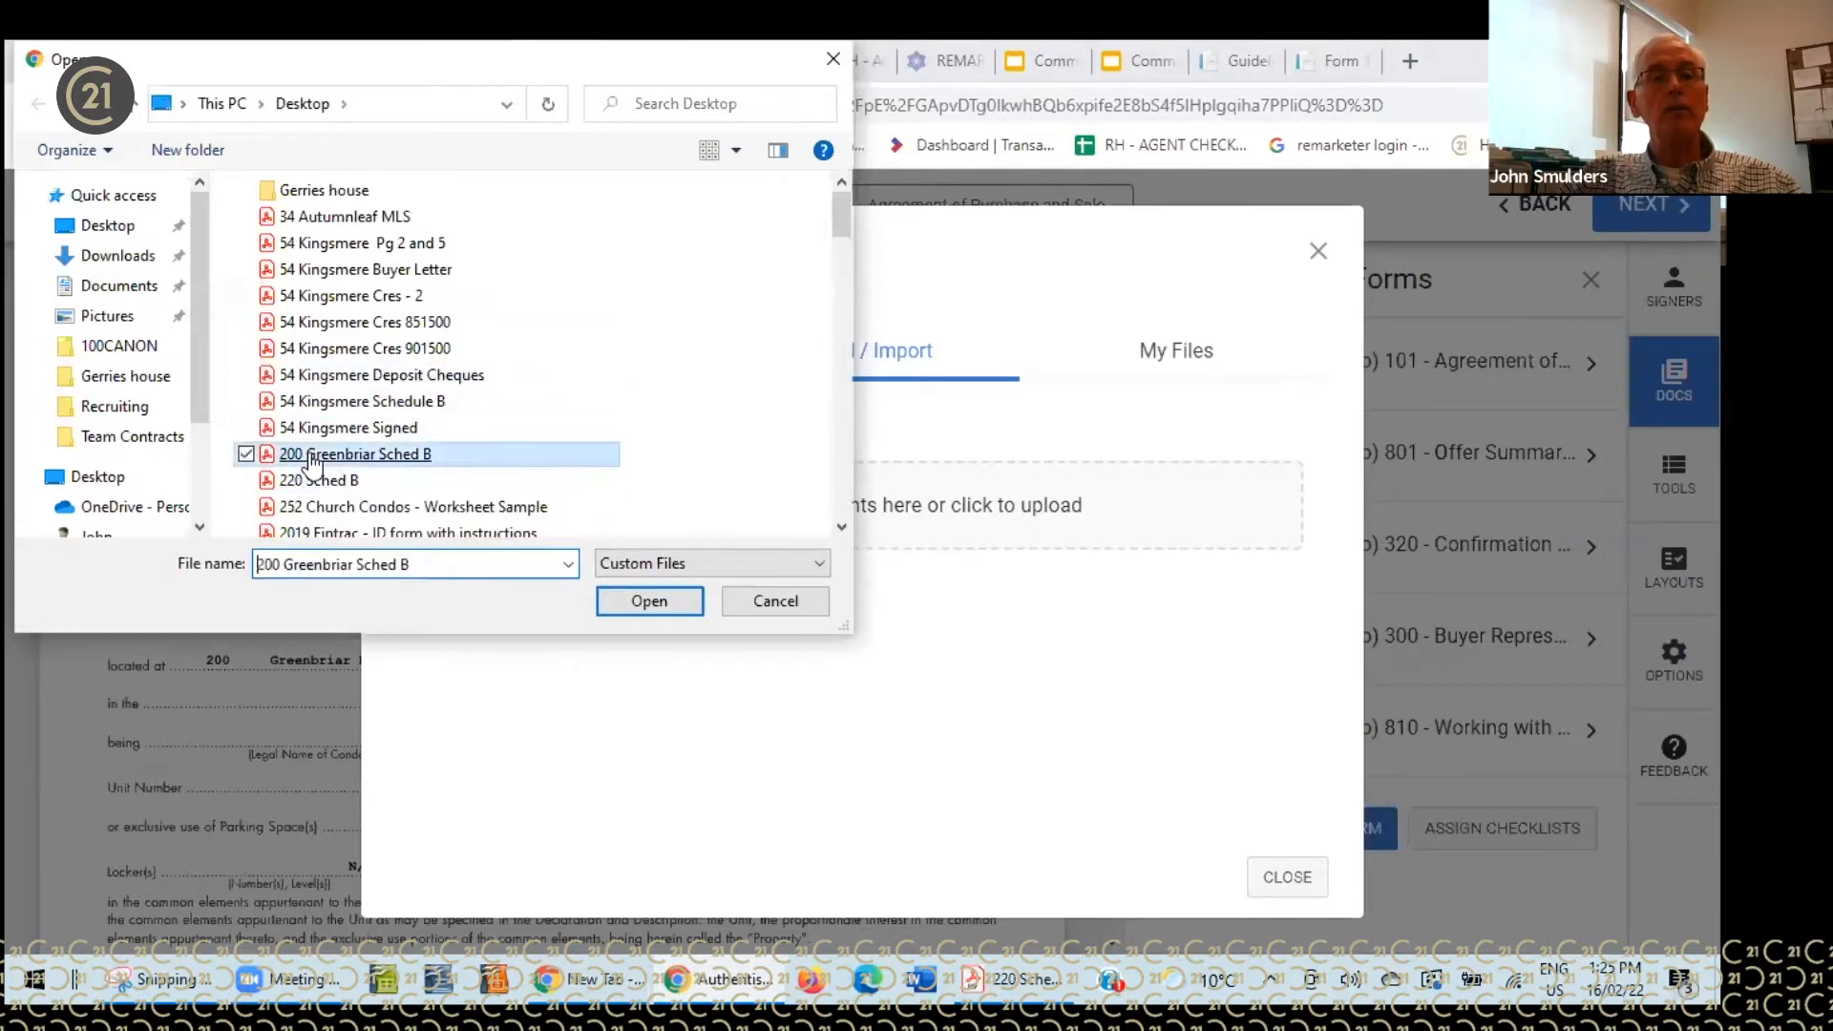
pyautogui.doubleClick(309, 454)
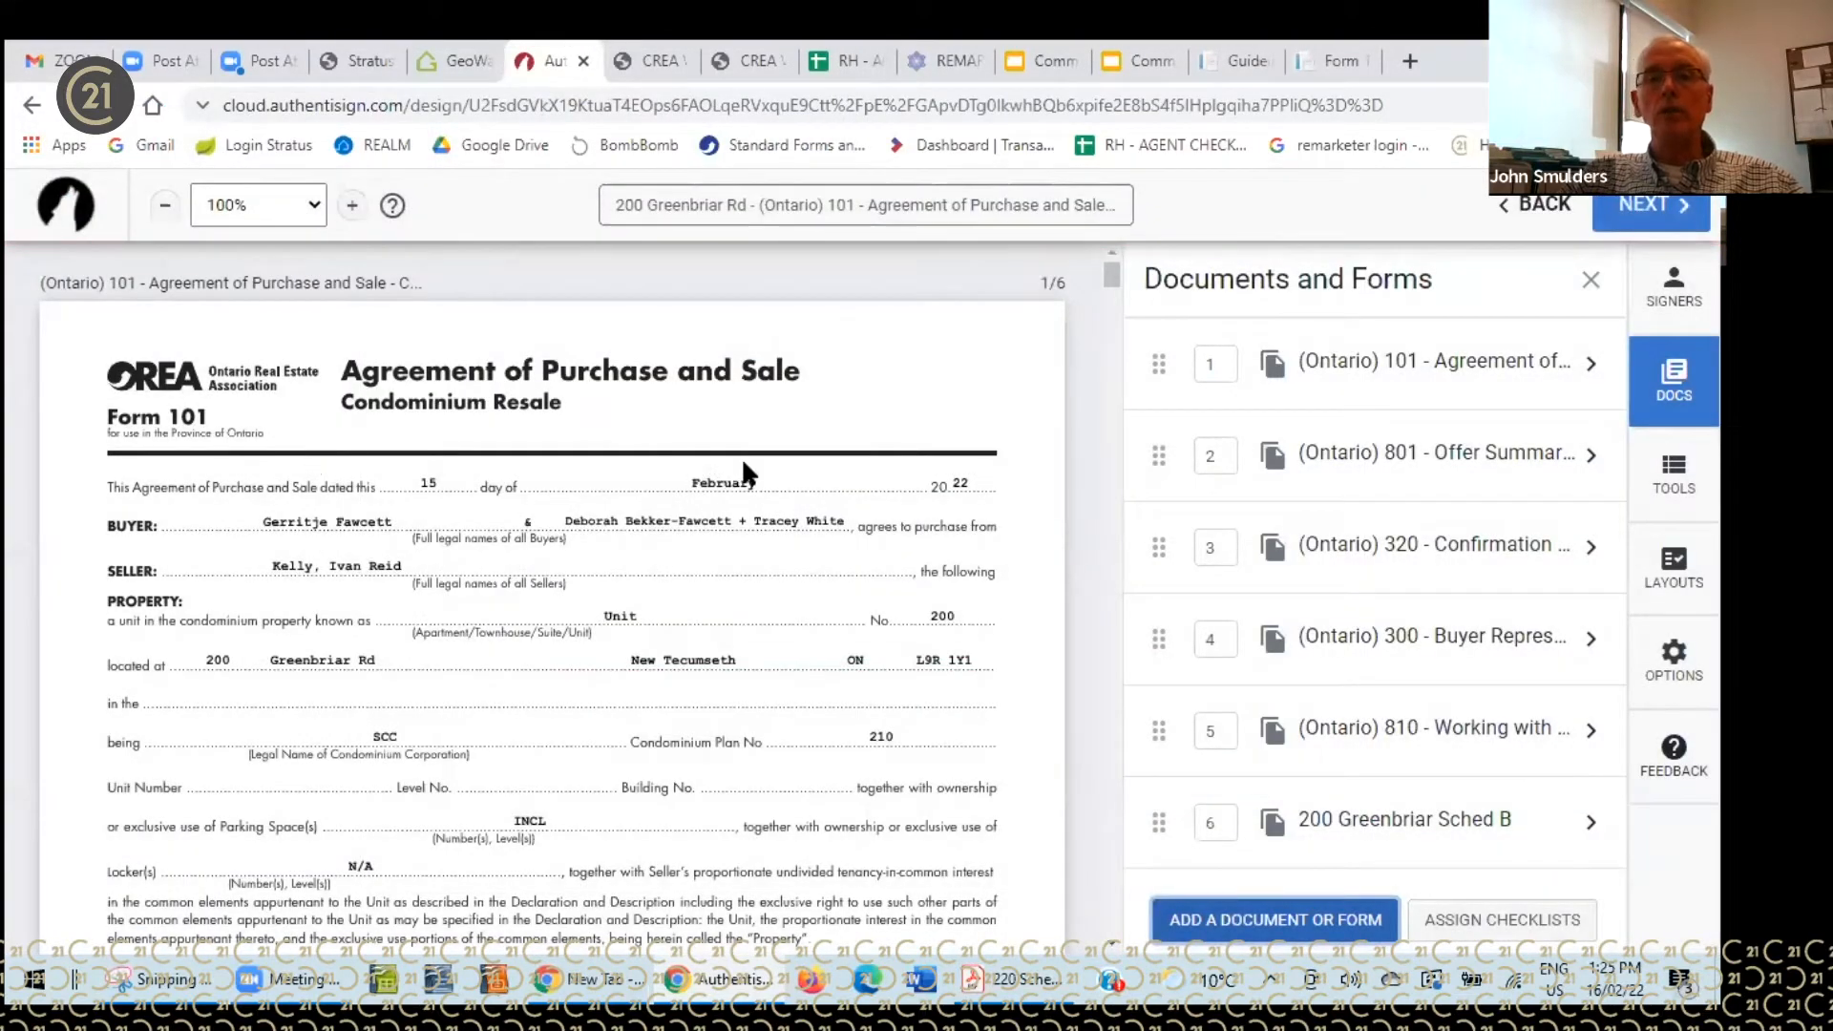
# - Drag the forms into the order 801, 810, 300, 101, Sched B, then 320 last
pyautogui.moveTo(1112, 277); pyautogui.dragTo(1073, 788)
pyautogui.moveTo(1098, 609); pyautogui.dragTo(1101, 265)
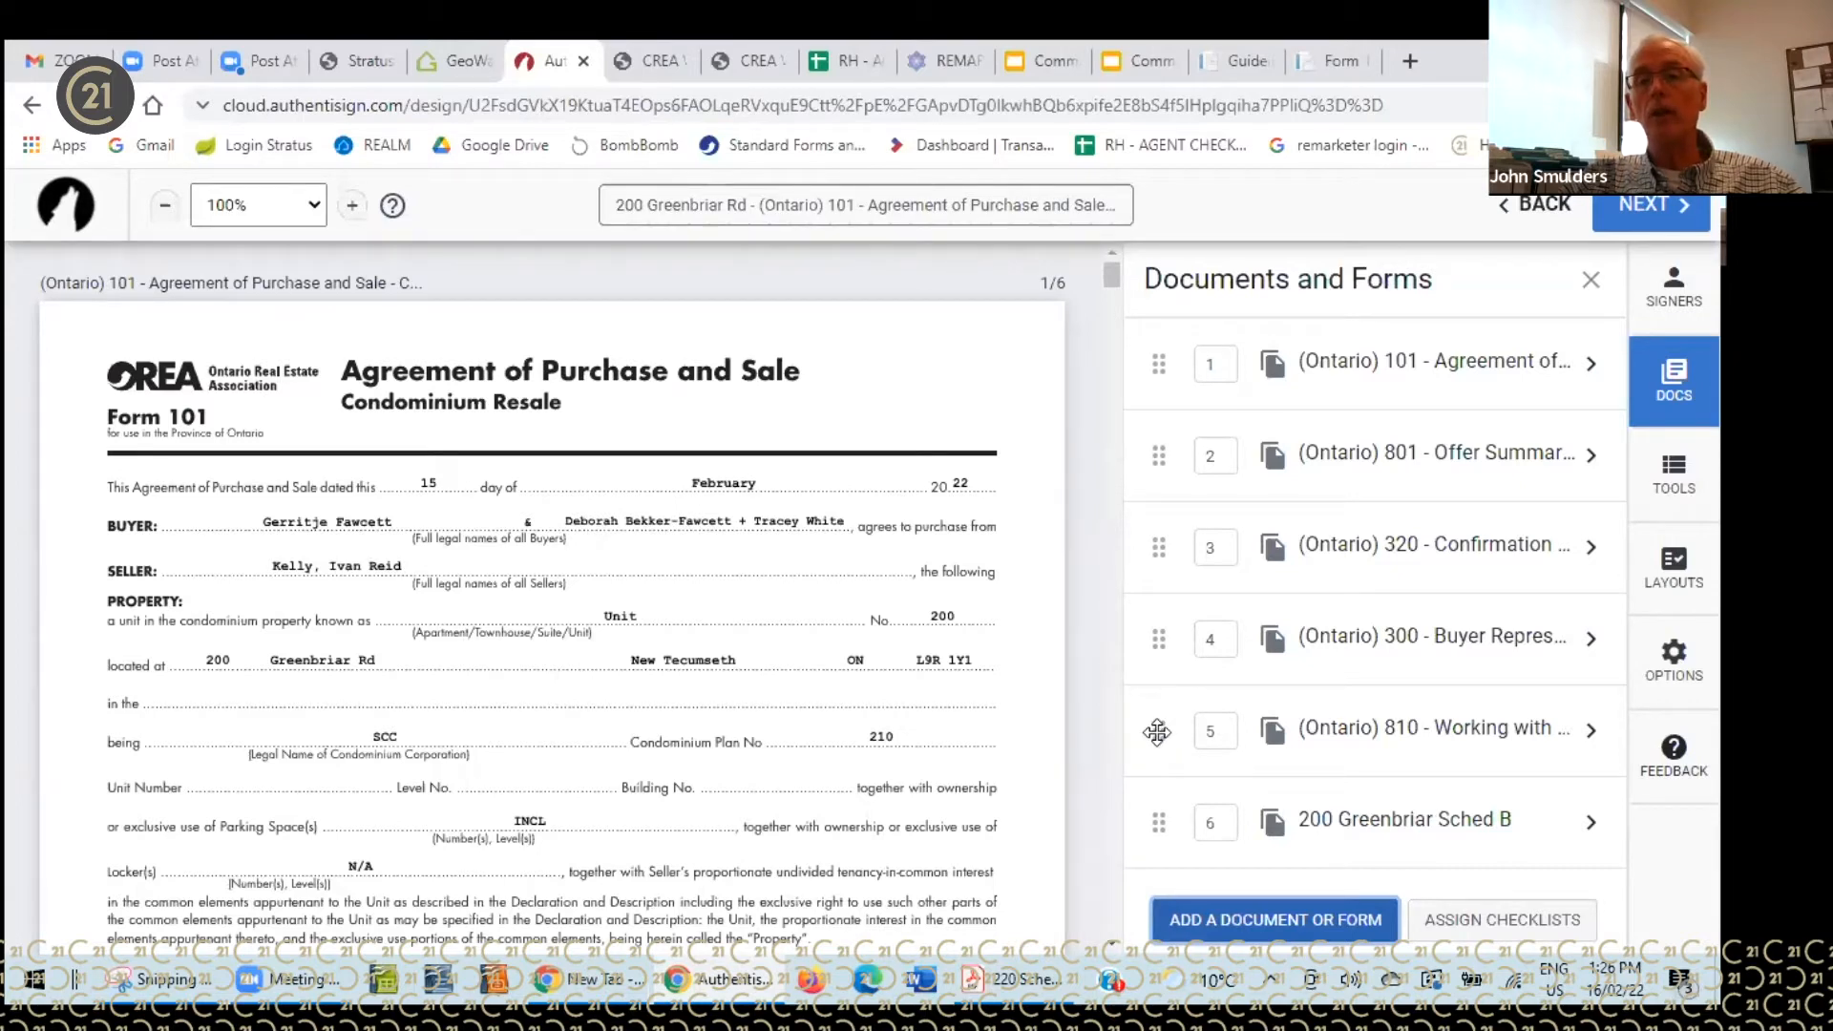
pyautogui.moveTo(1157, 732); pyautogui.dragTo(1146, 392)
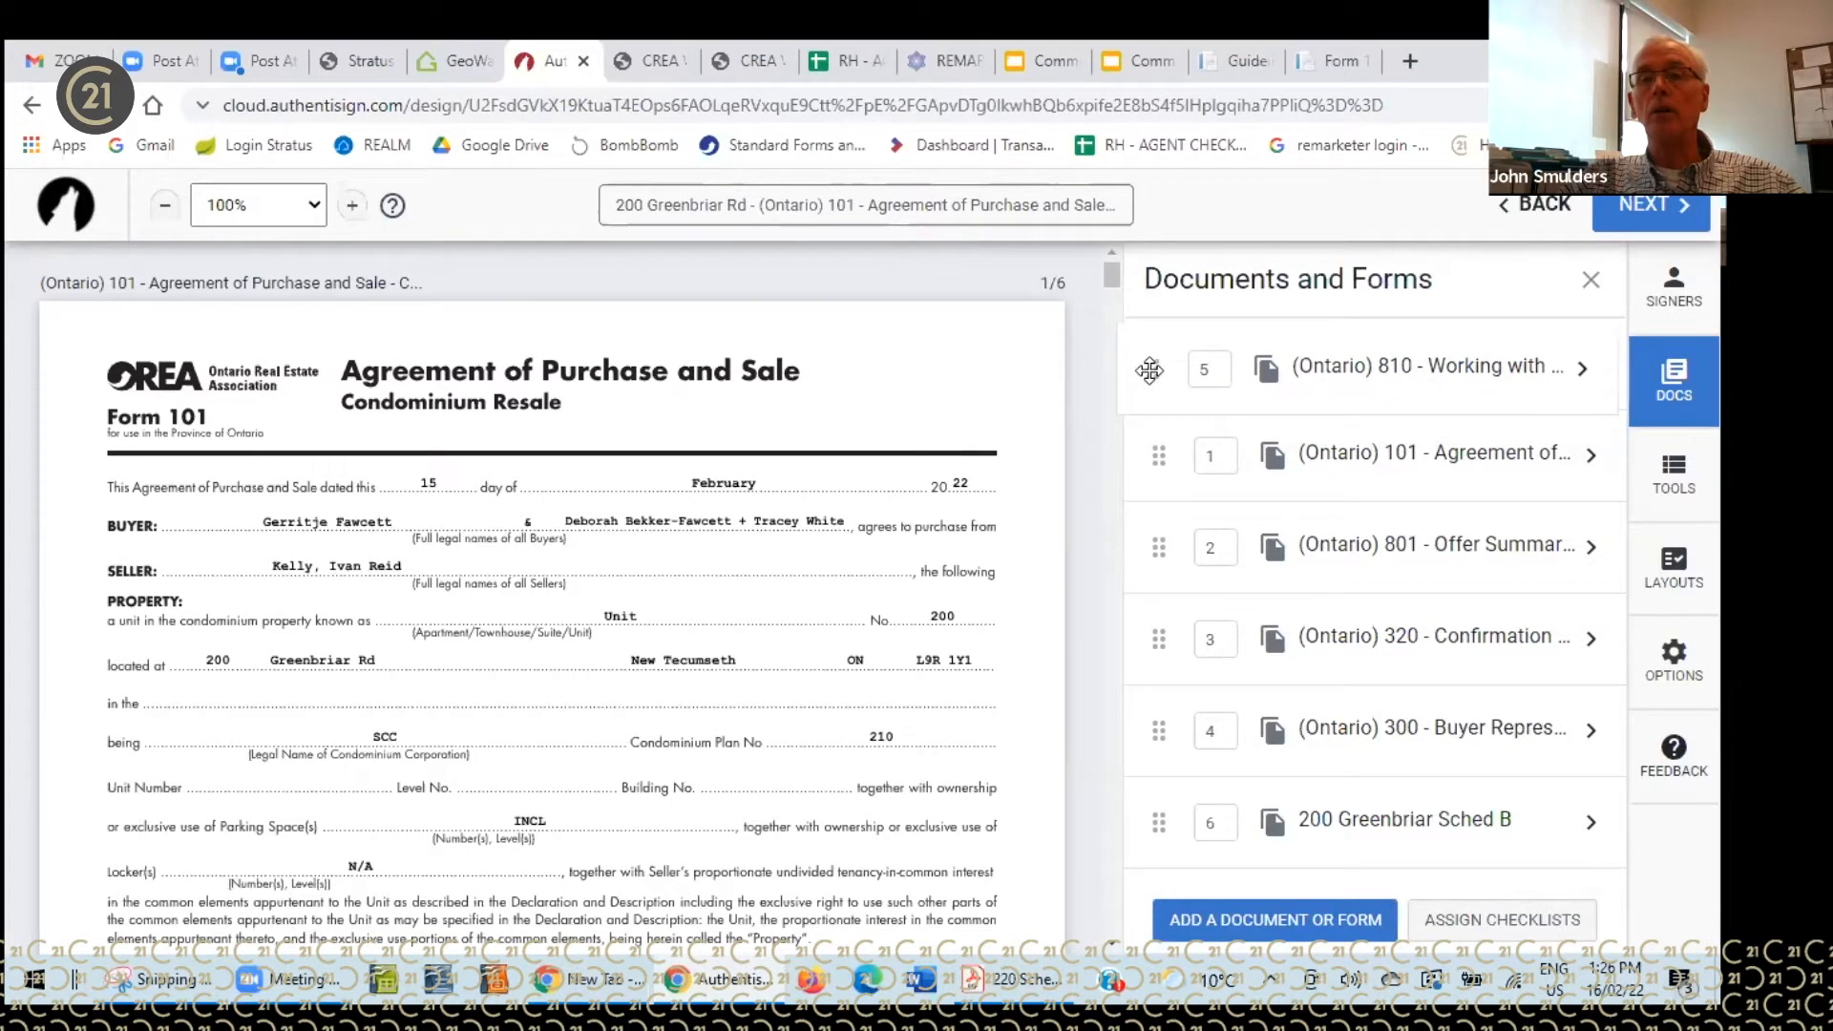
pyautogui.moveTo(1150, 369); pyautogui.dragTo(1159, 370)
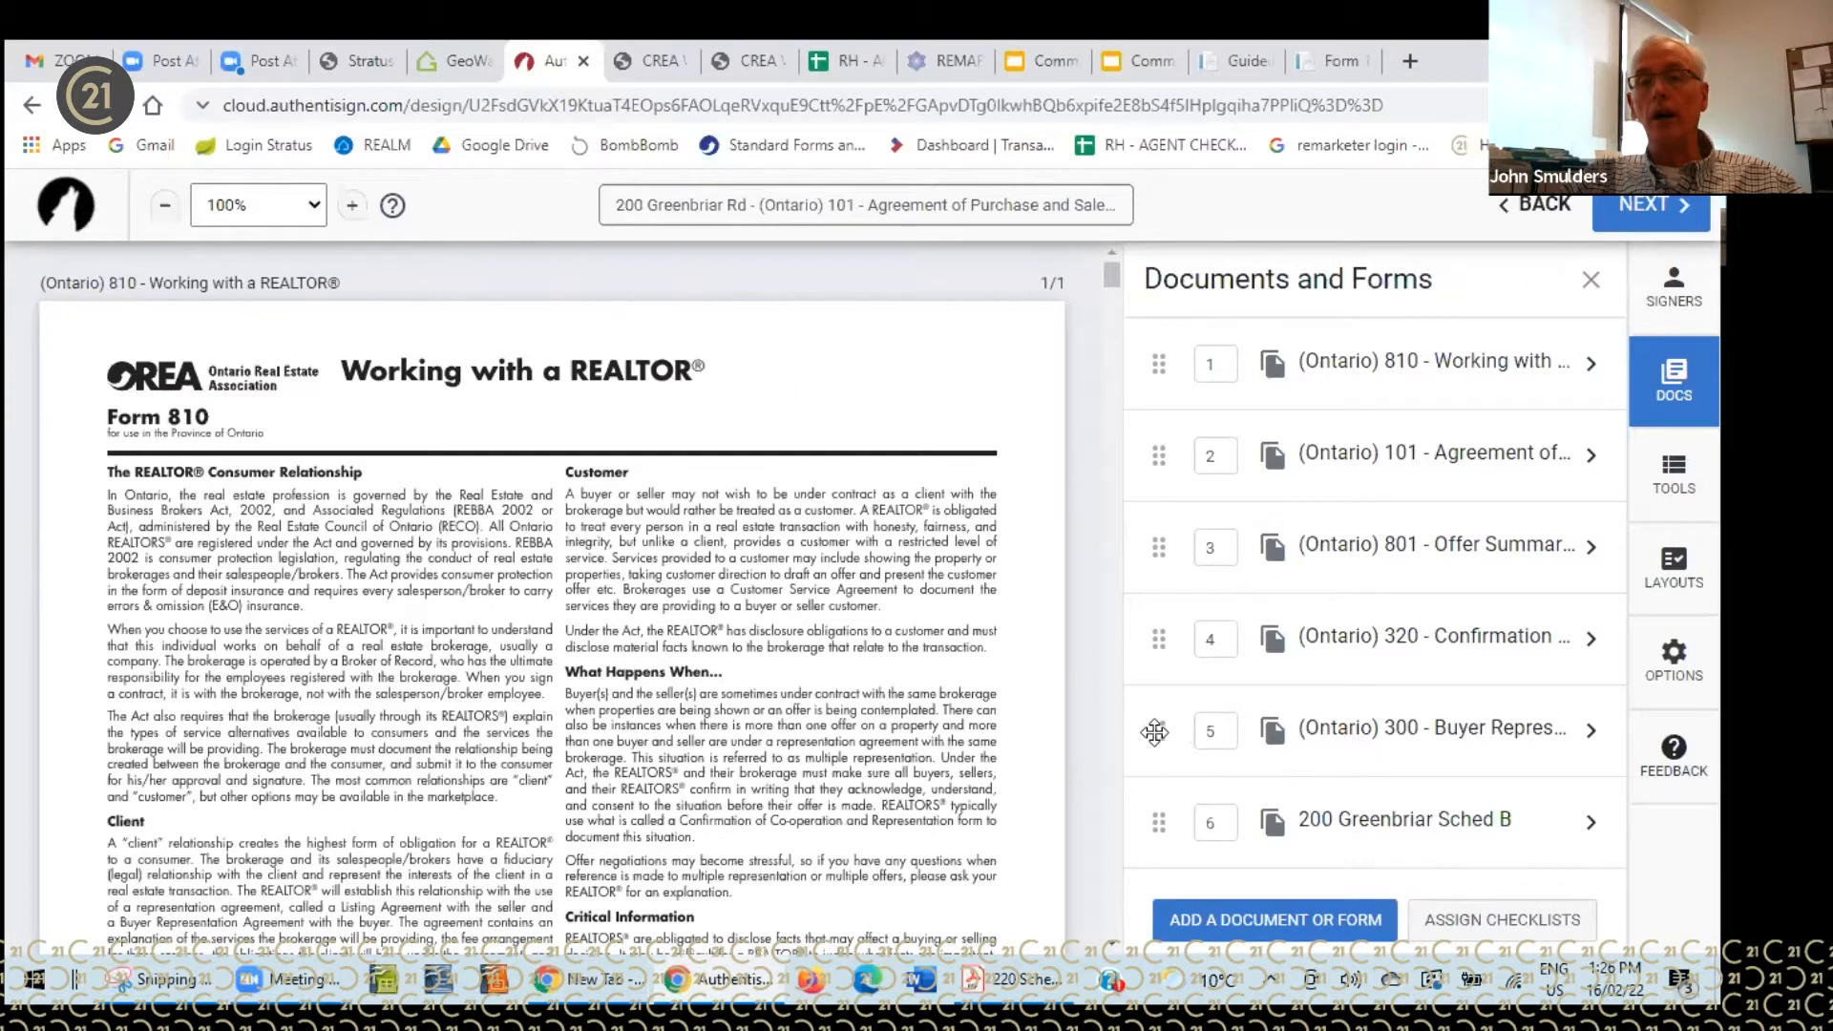
pyautogui.moveTo(1159, 659); pyautogui.dragTo(1160, 455)
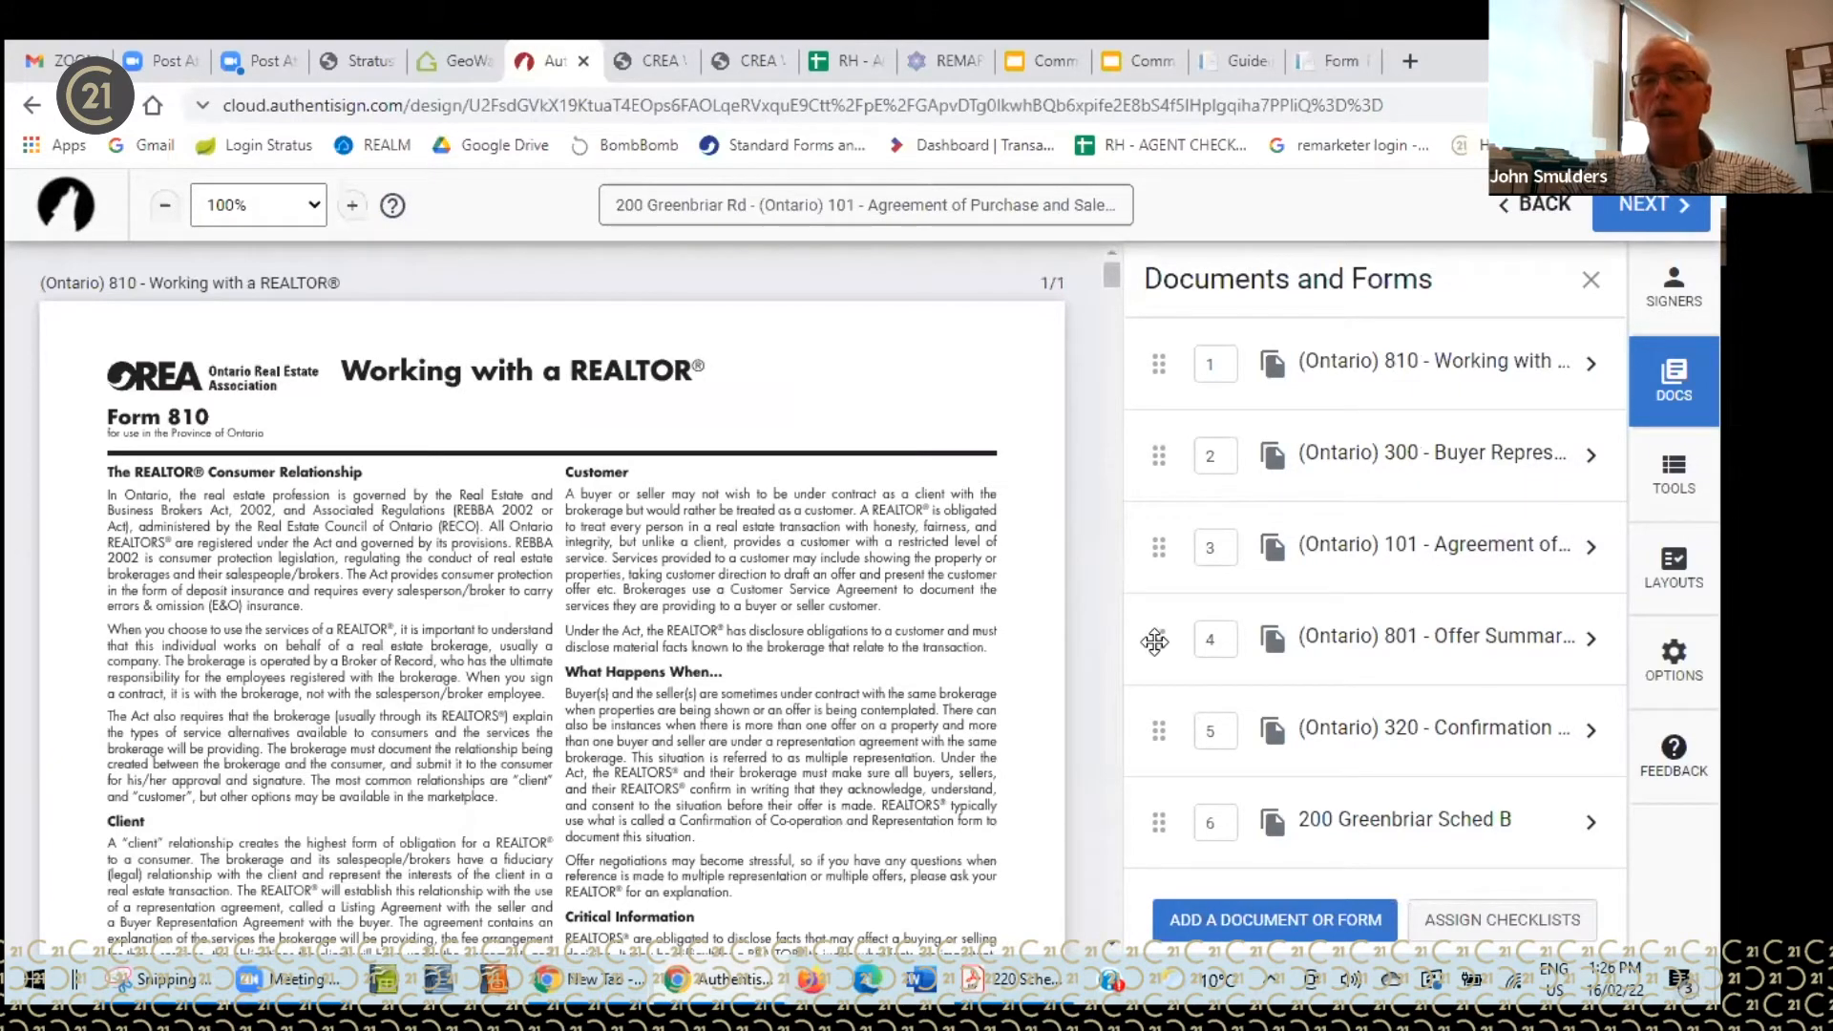
pyautogui.moveTo(1159, 637); pyautogui.dragTo(1154, 361)
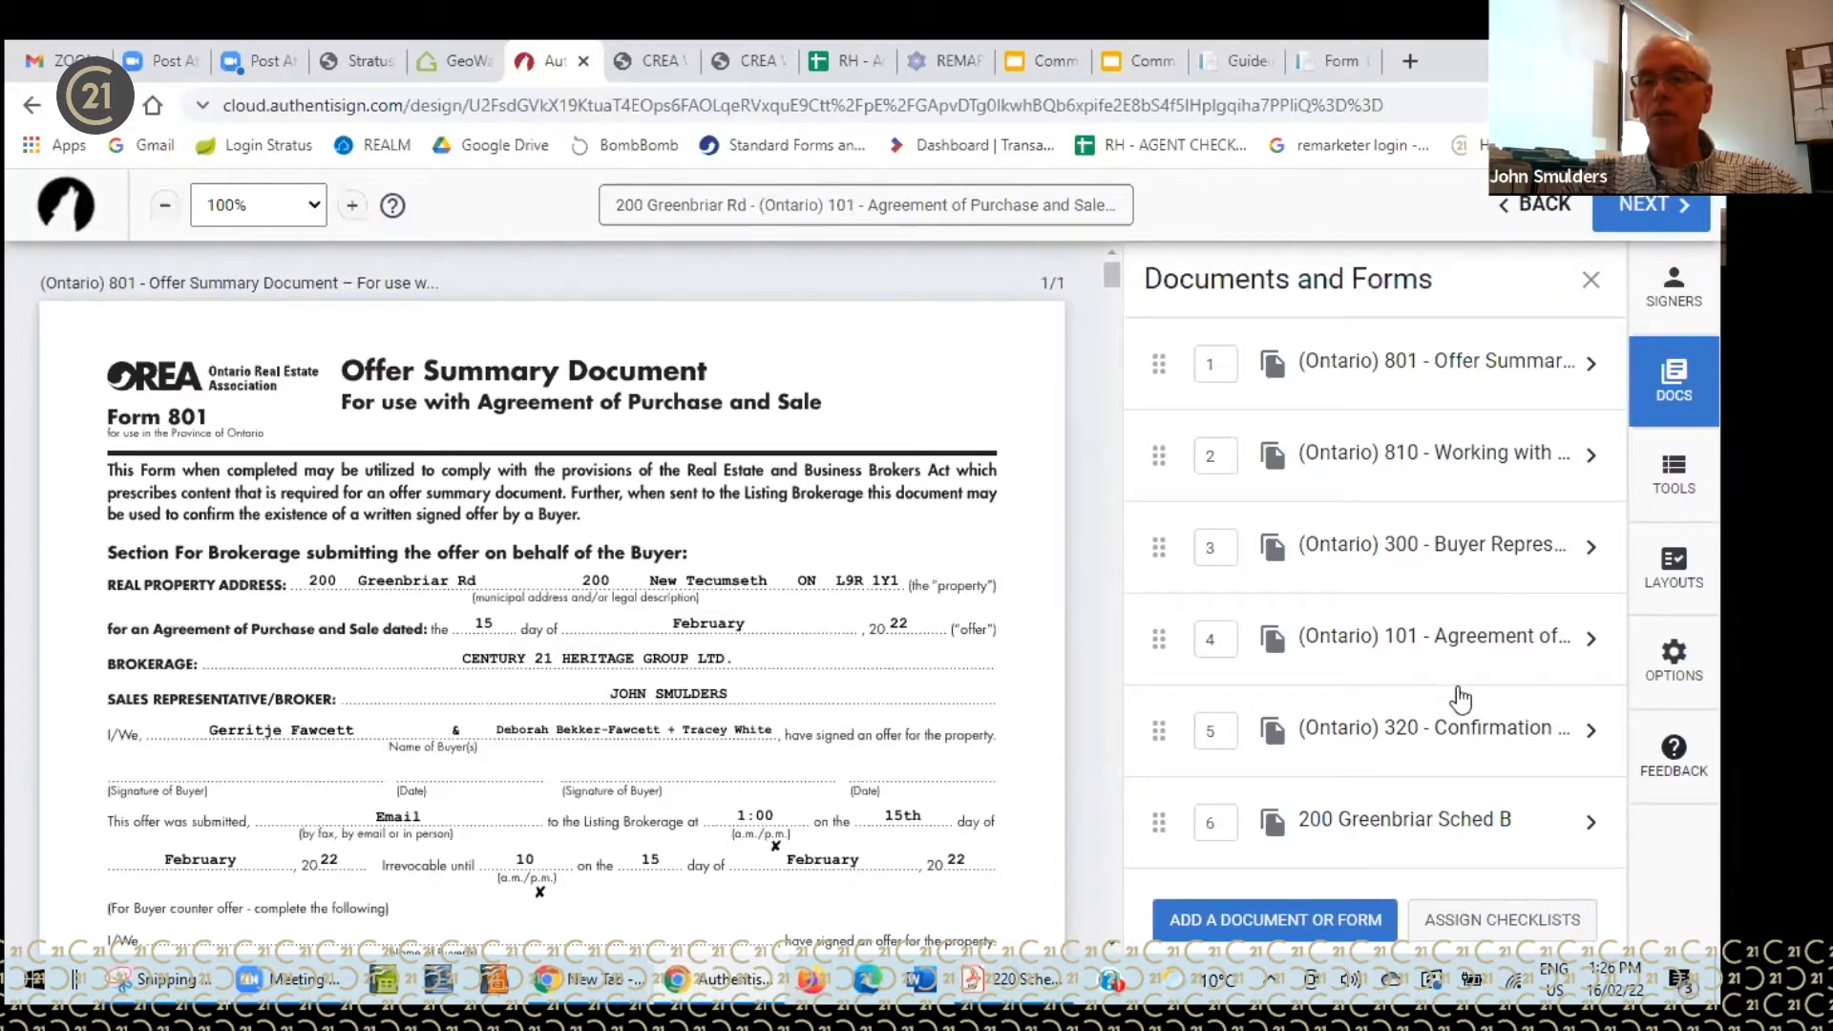
pyautogui.moveTo(1163, 821); pyautogui.dragTo(1163, 727)
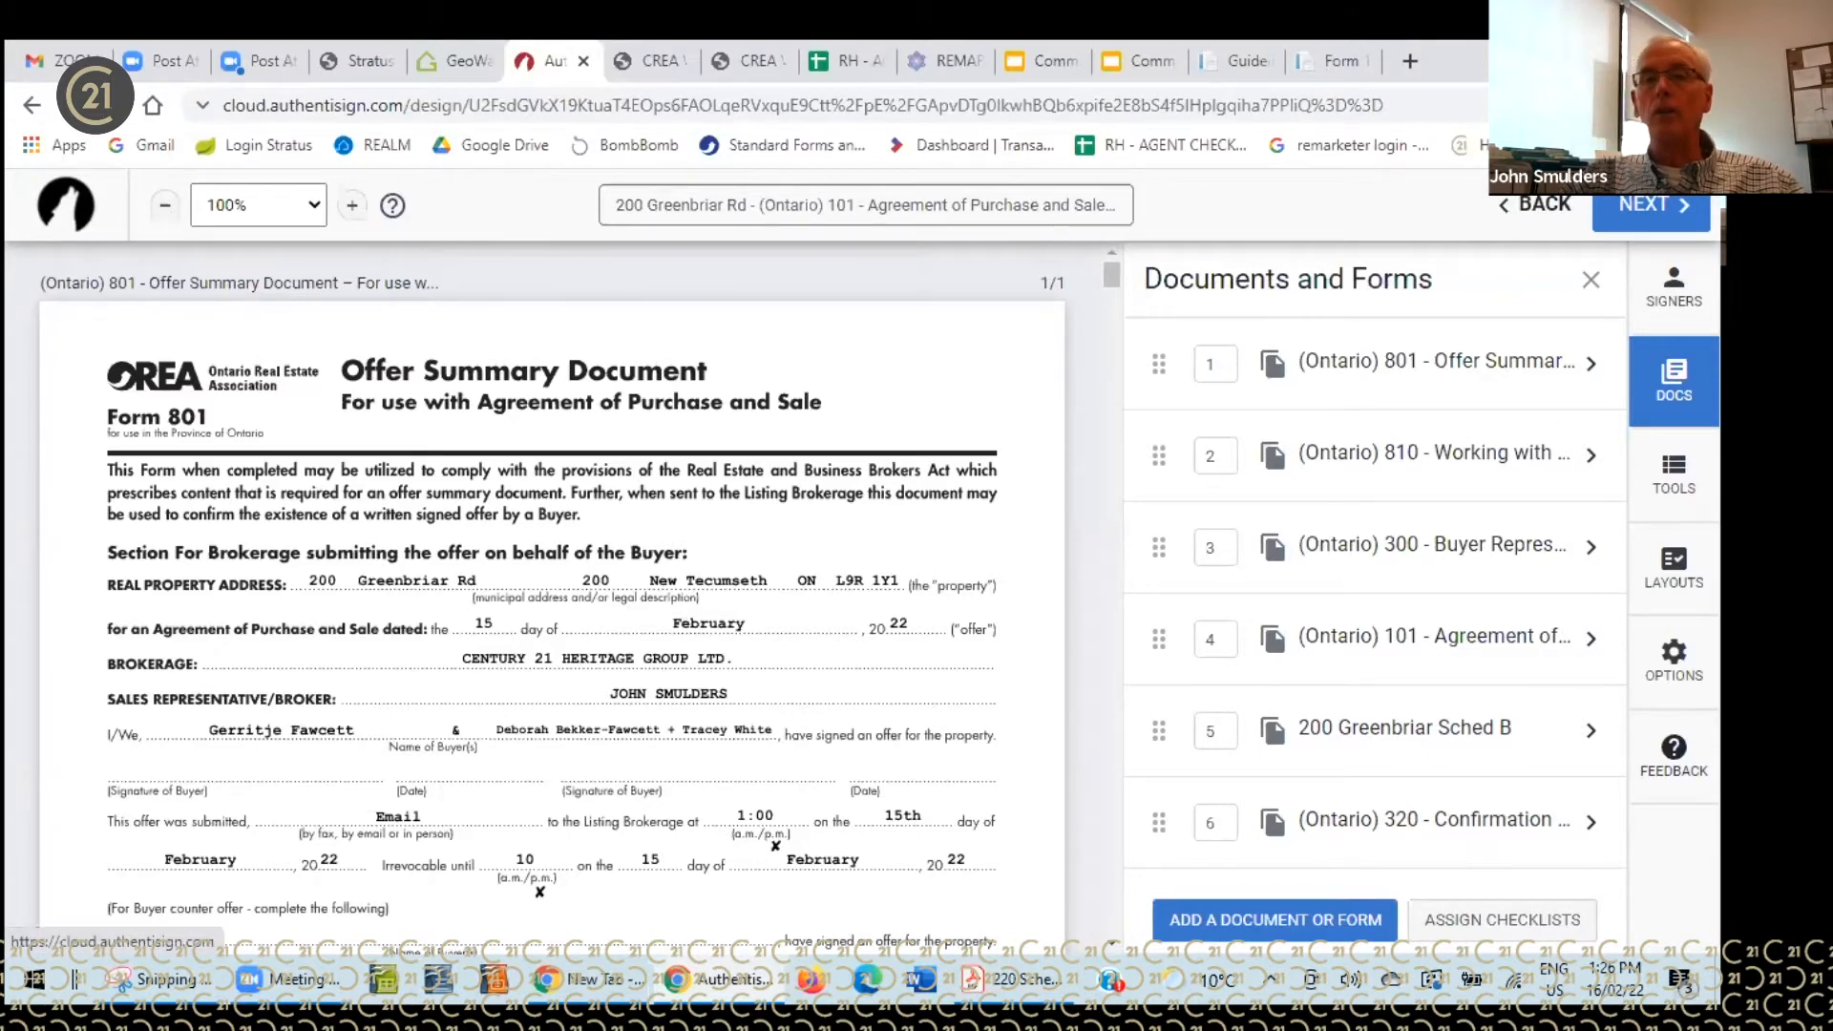
# - Show the SIGNERS settings and leave the Set signing order toggle switched on
pyautogui.click(1673, 286)
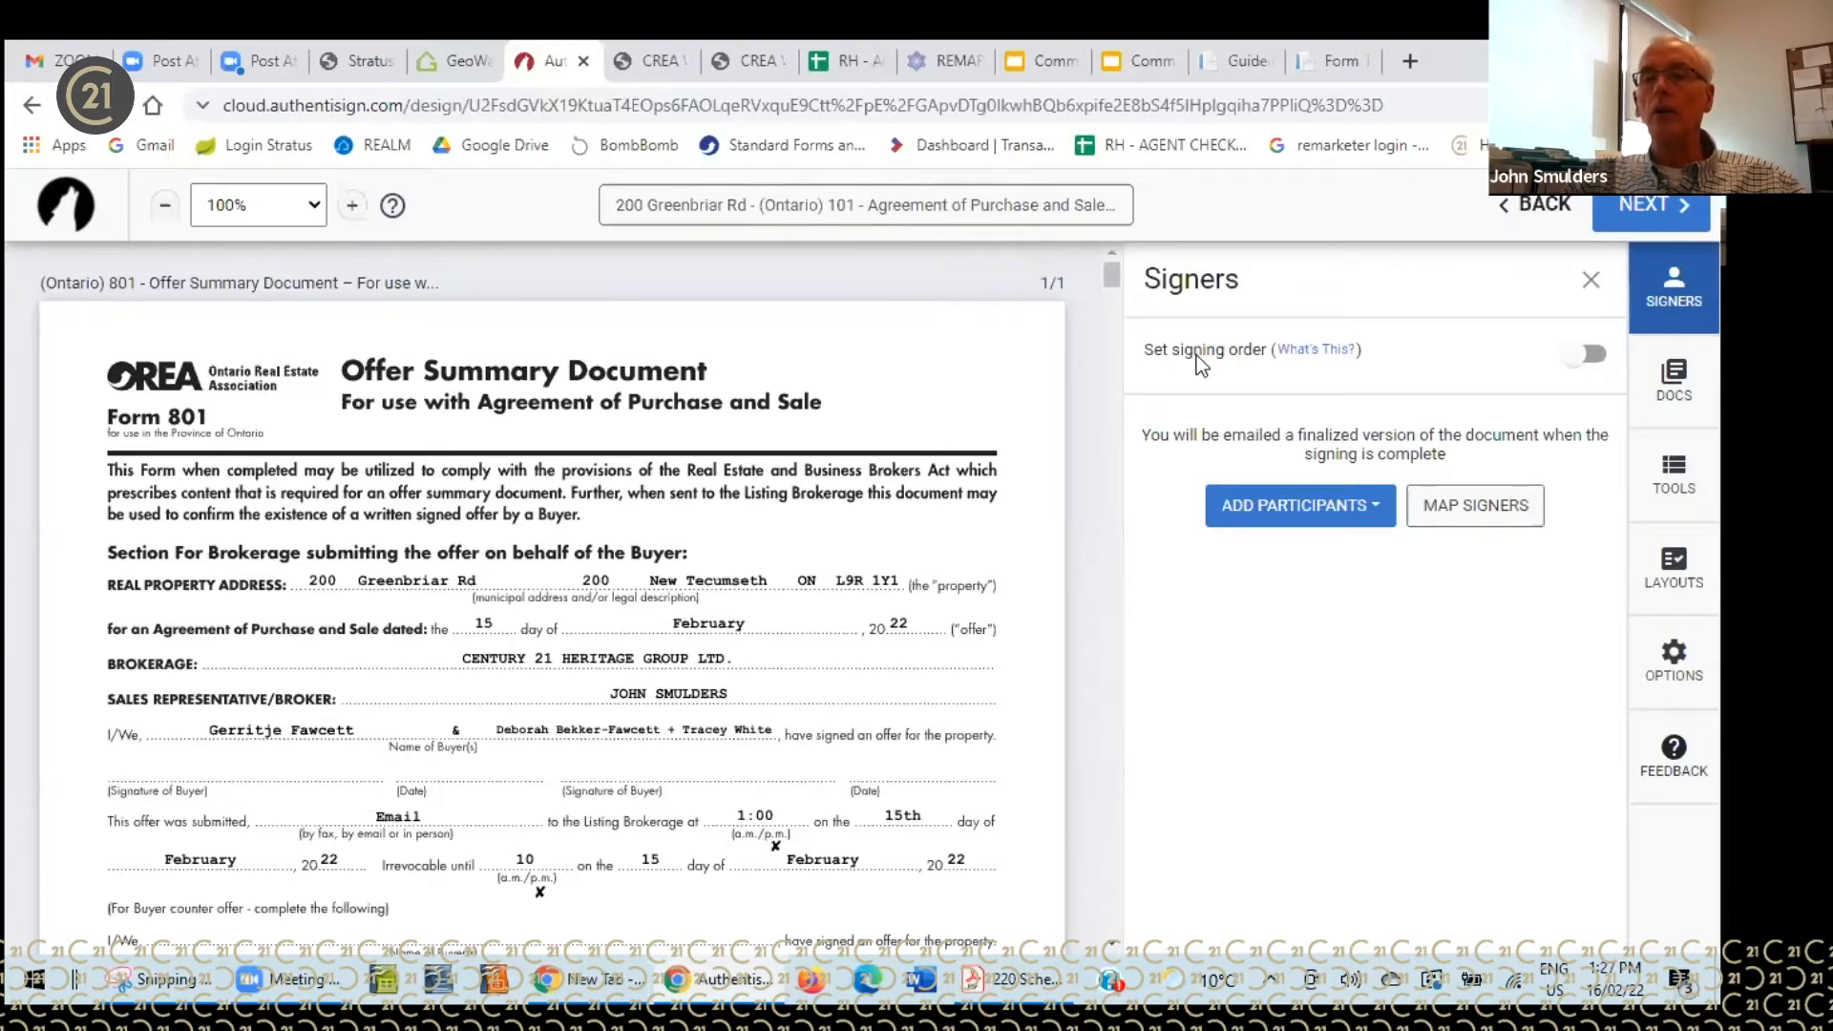
pyautogui.click(1570, 360)
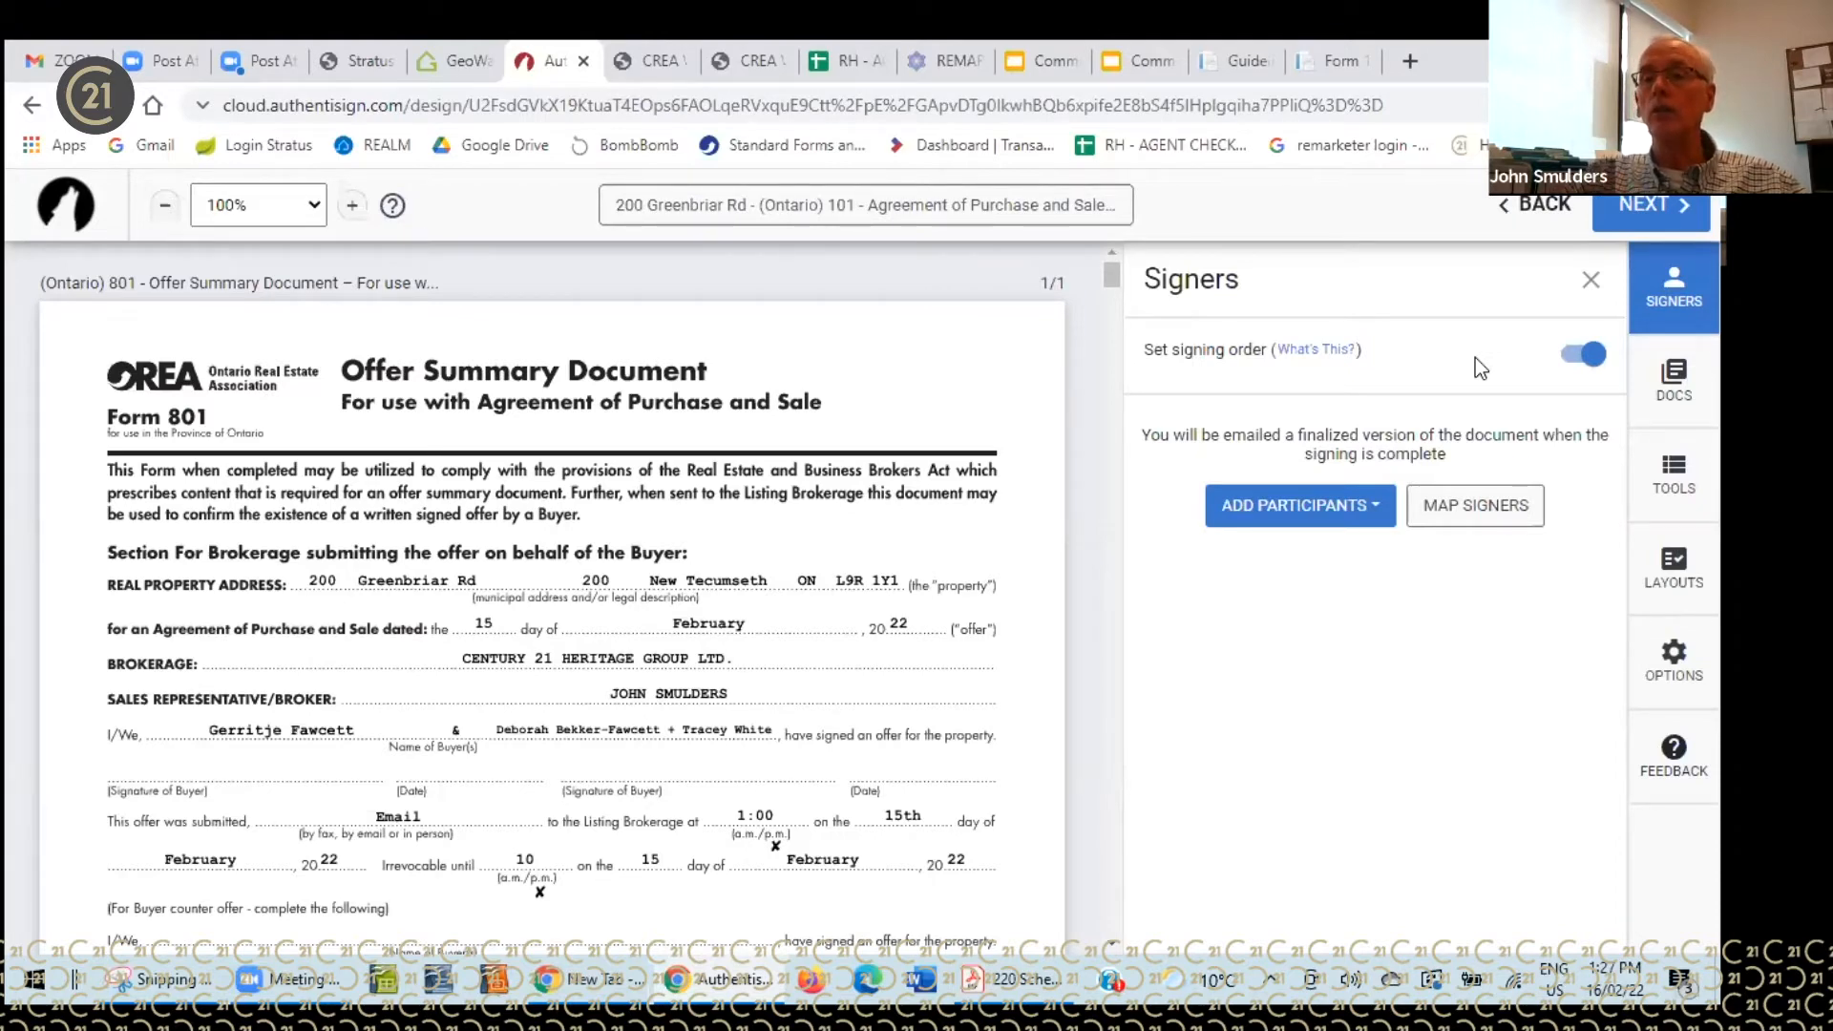
pyautogui.click(1581, 361)
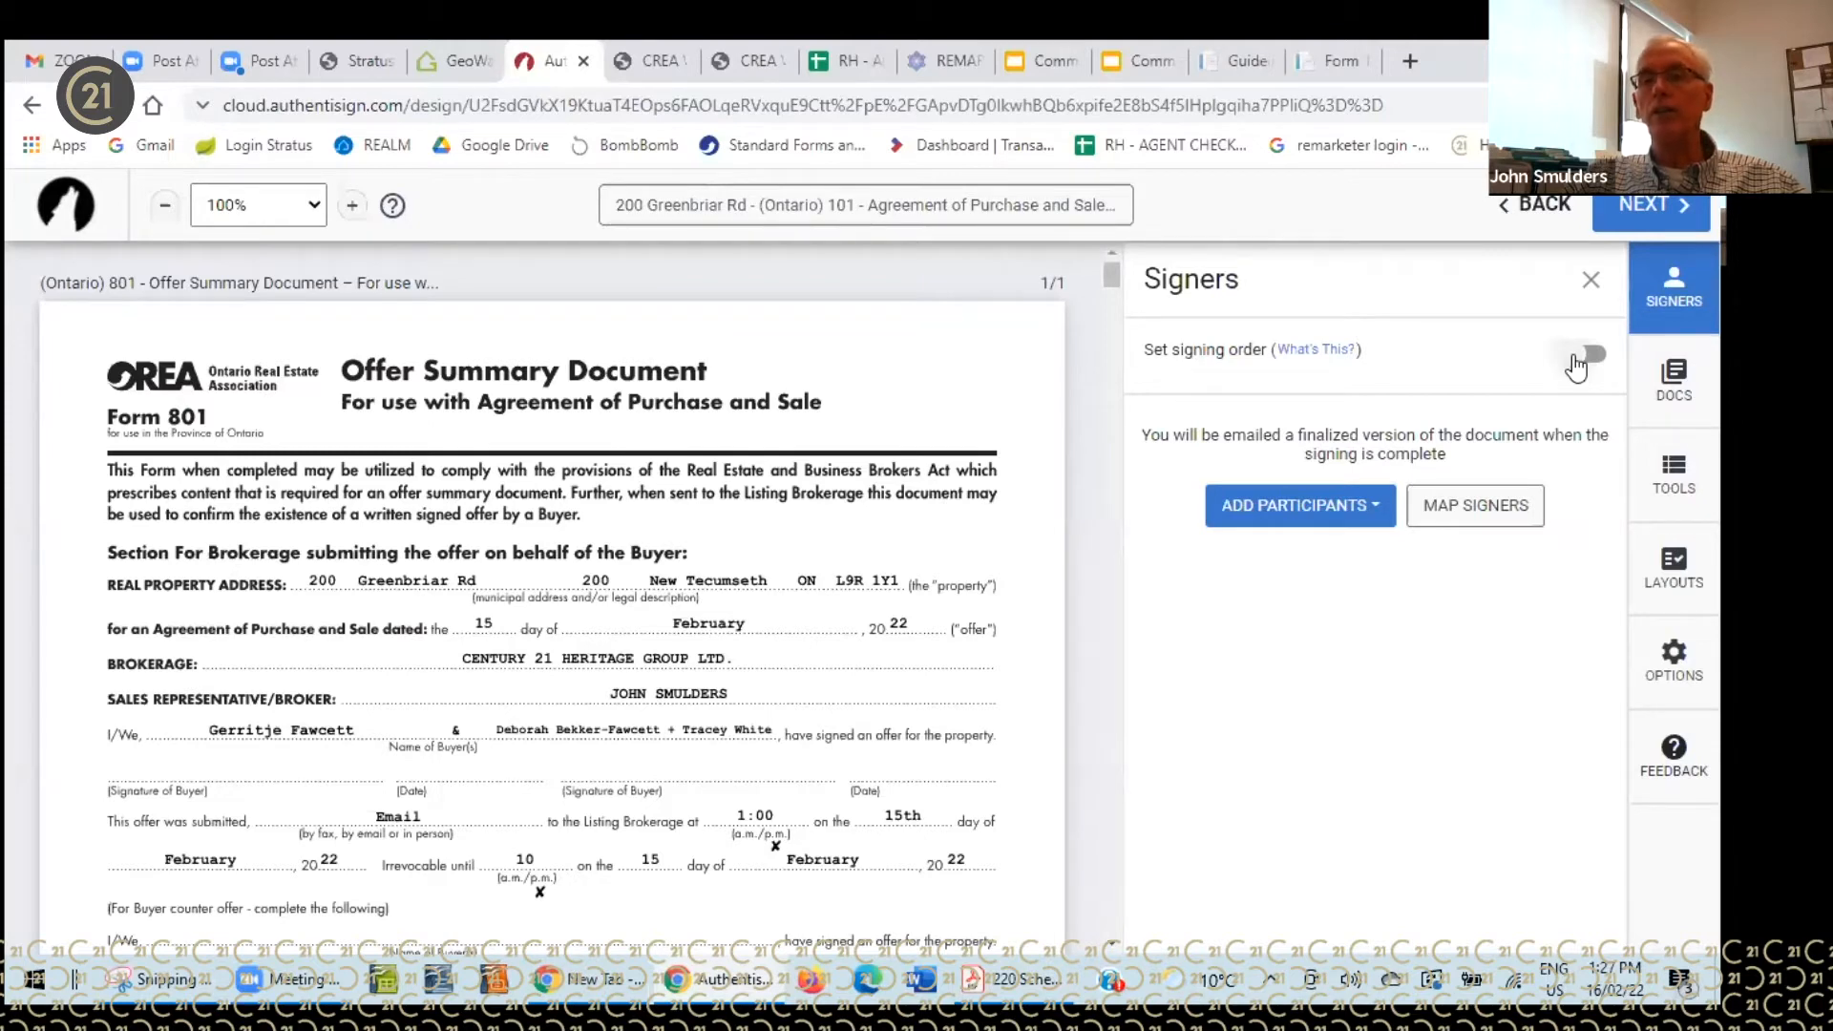
pyautogui.click(1577, 367)
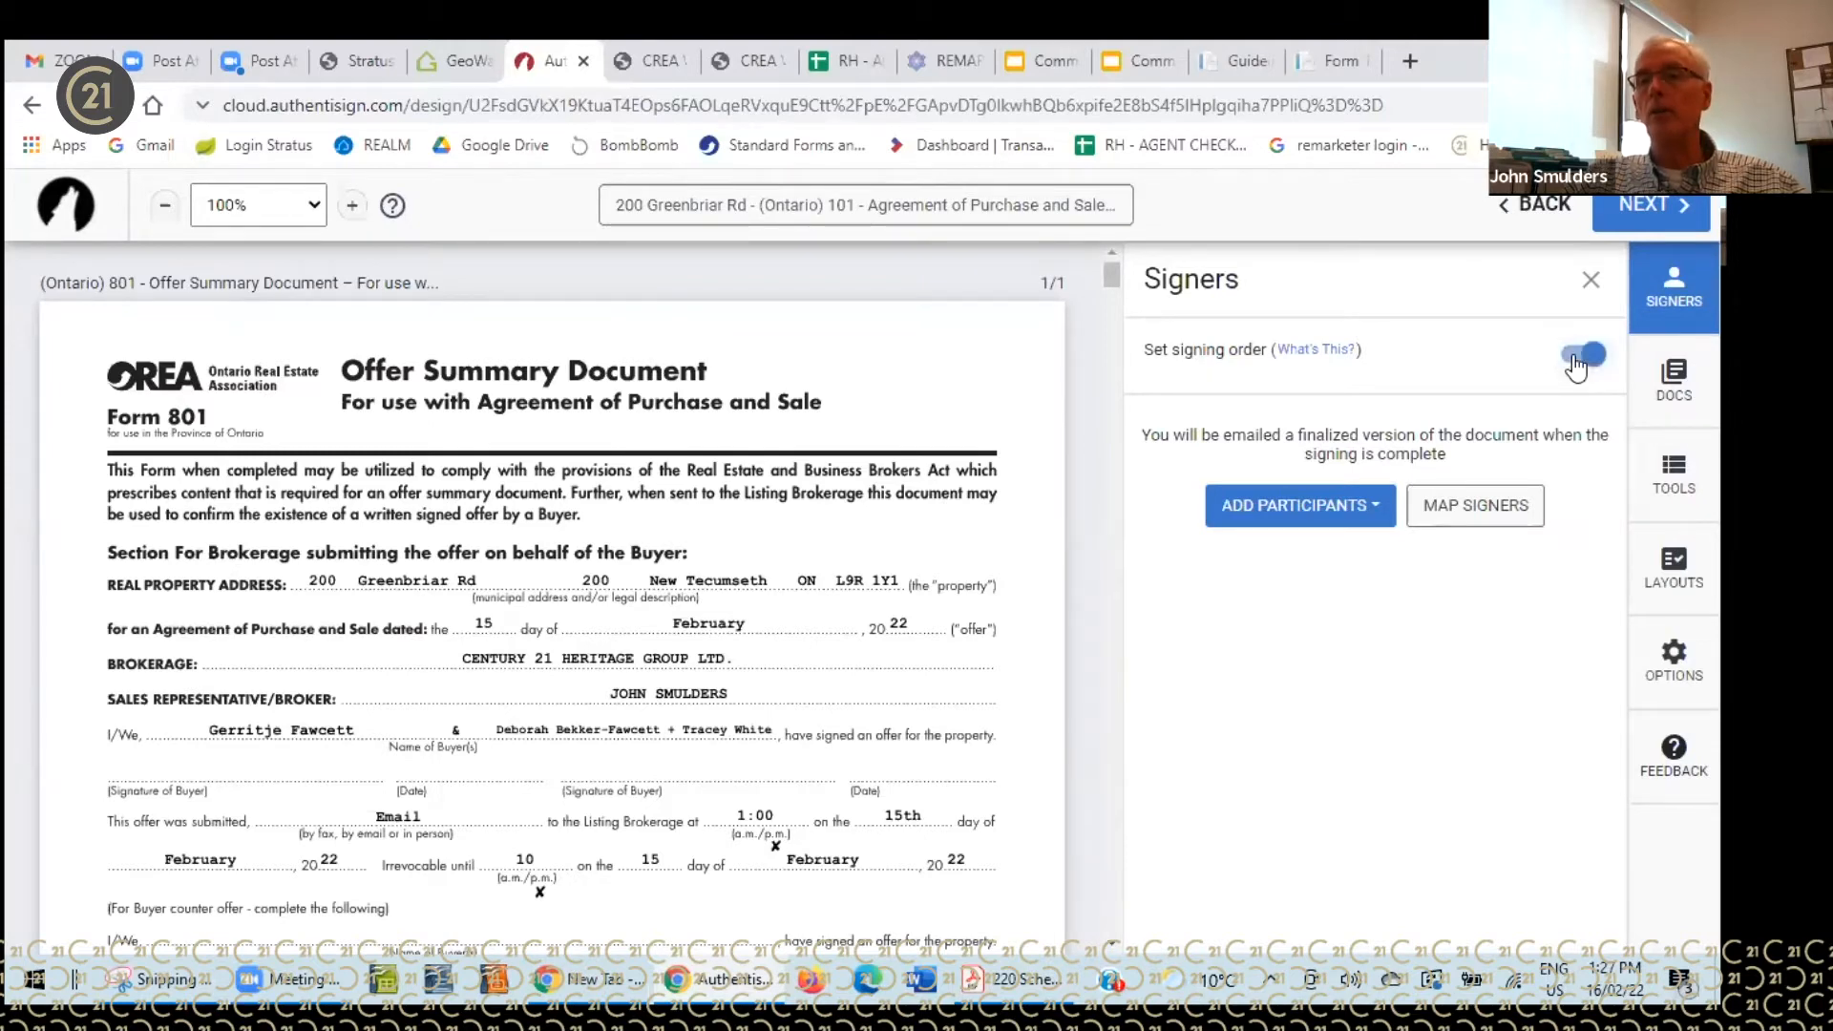
# - Add yourself as a participant and set the signer's role to Co-operating Brokerage
pyautogui.click(1357, 514)
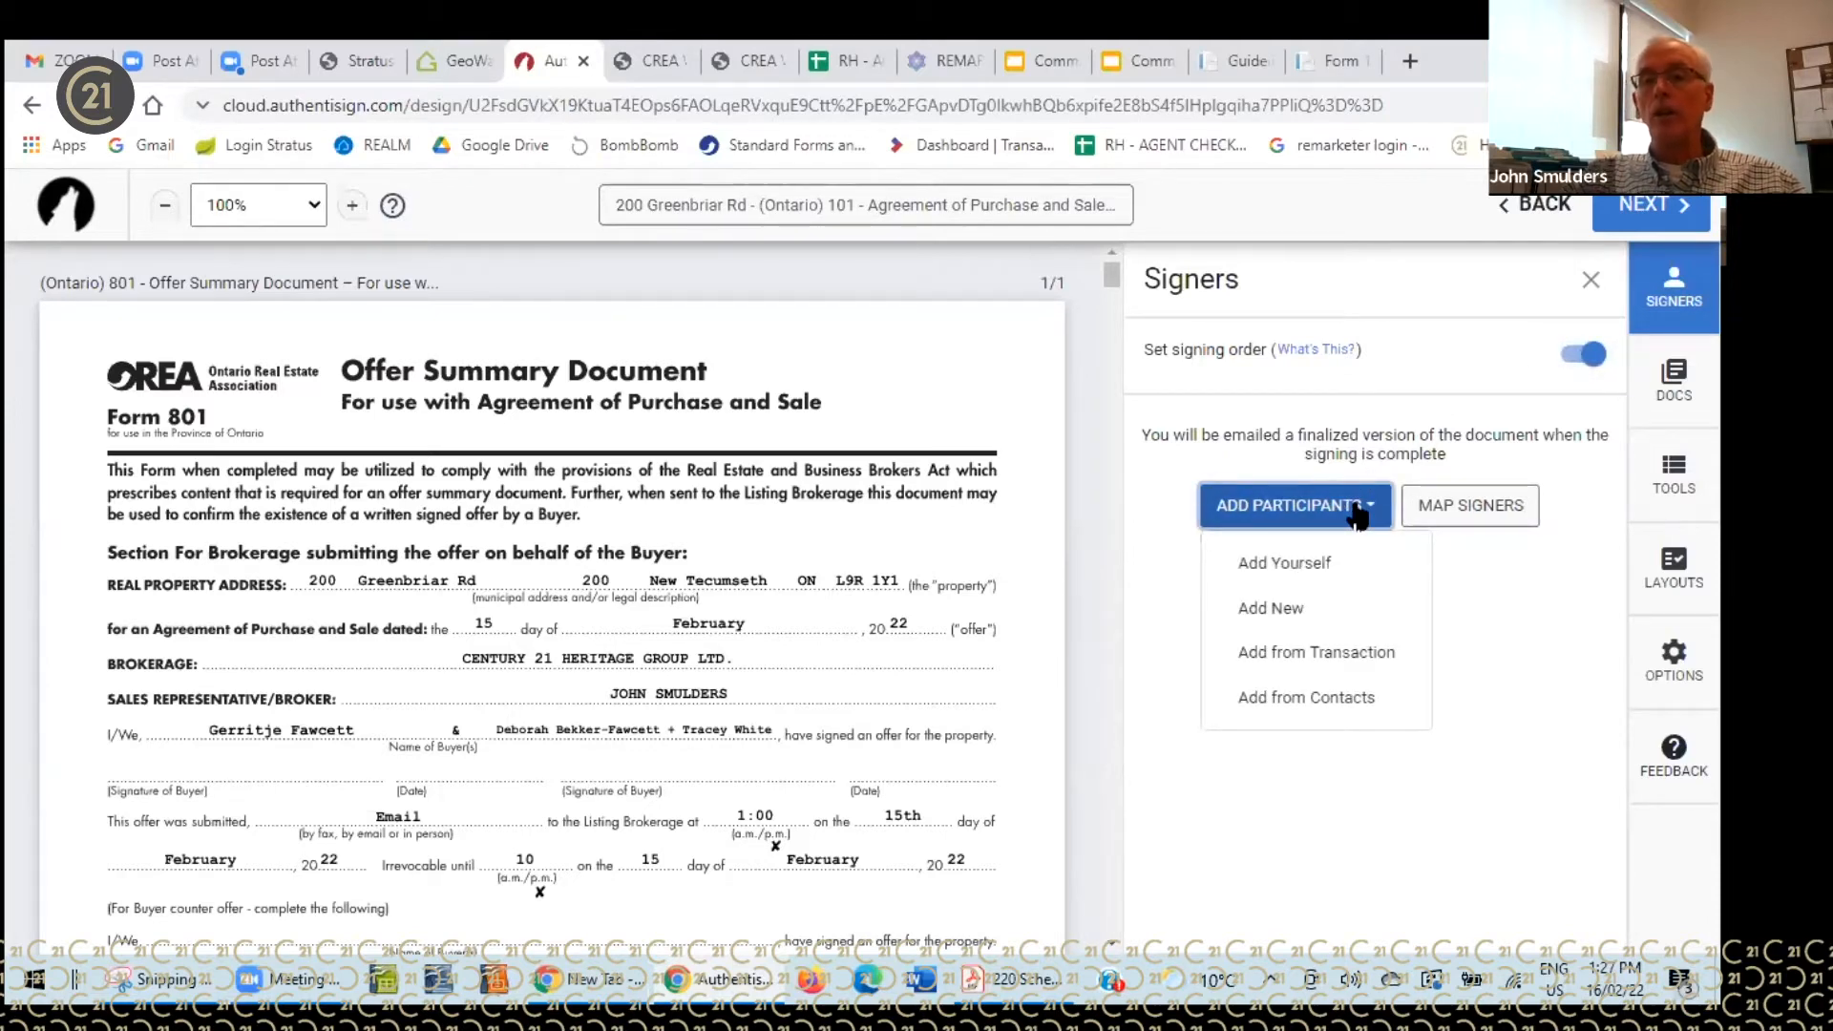
pyautogui.click(1285, 563)
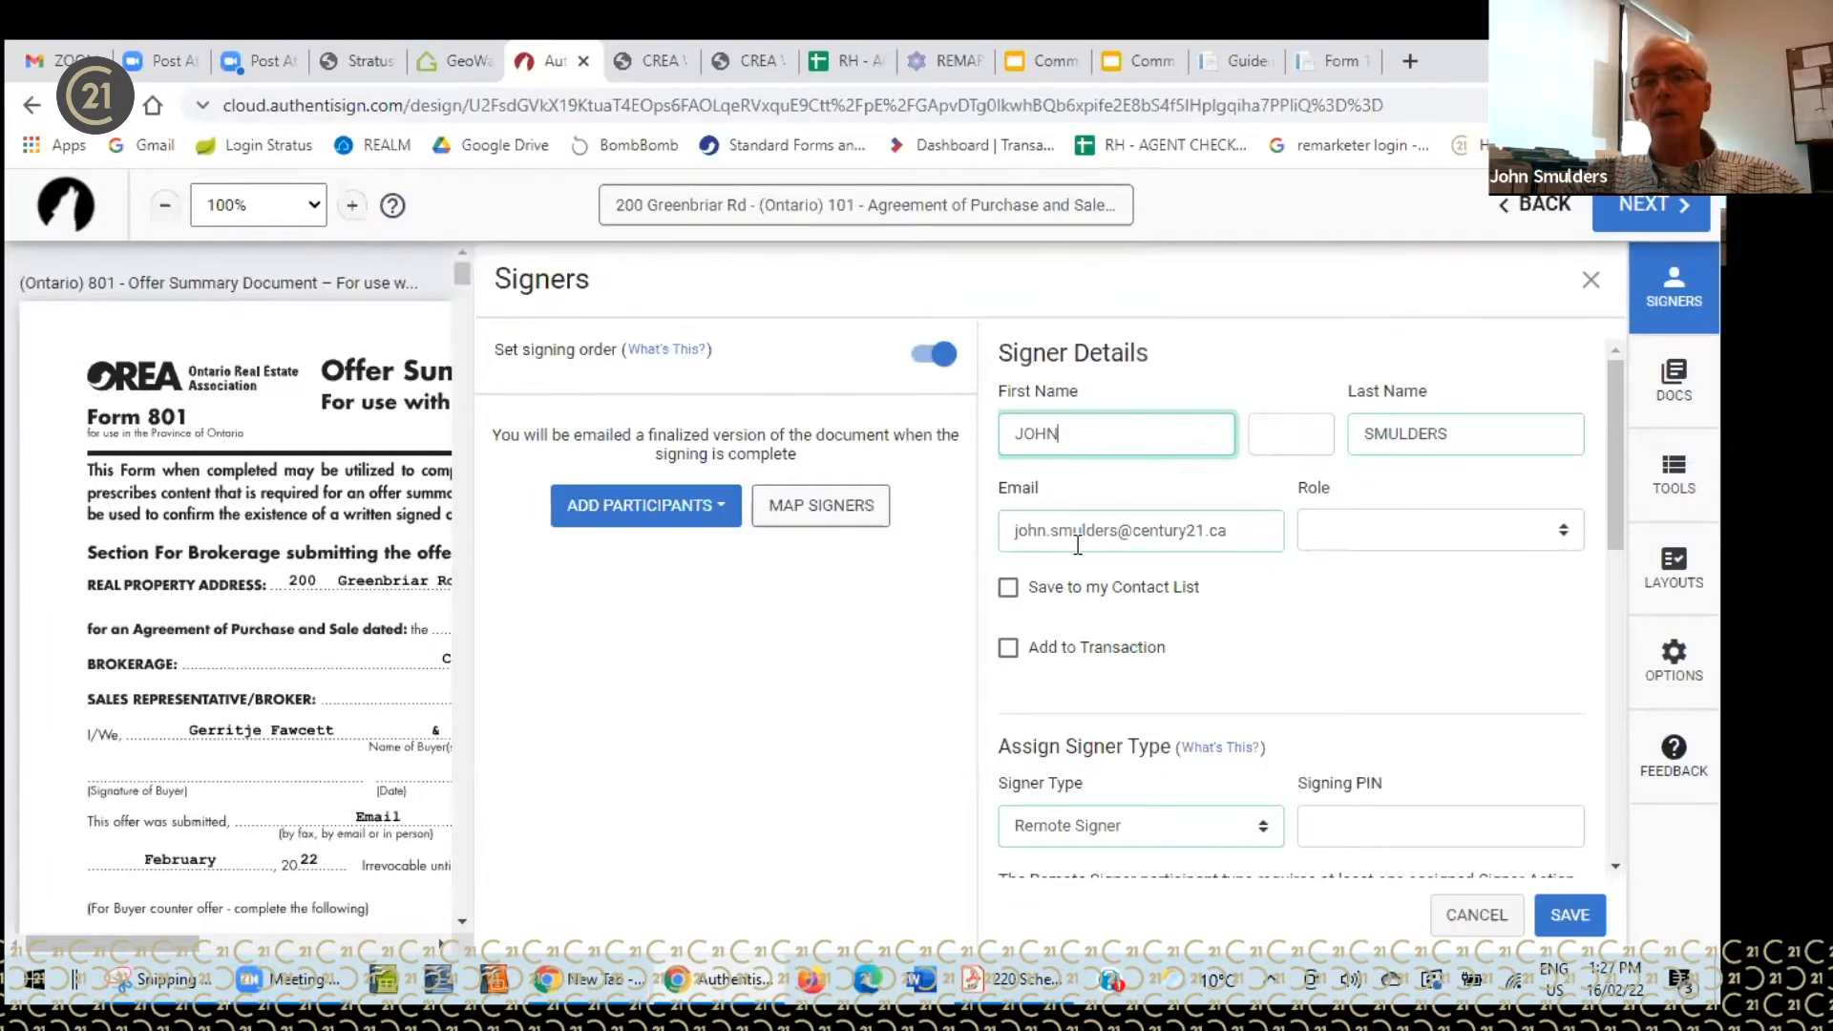
pyautogui.click(1563, 530)
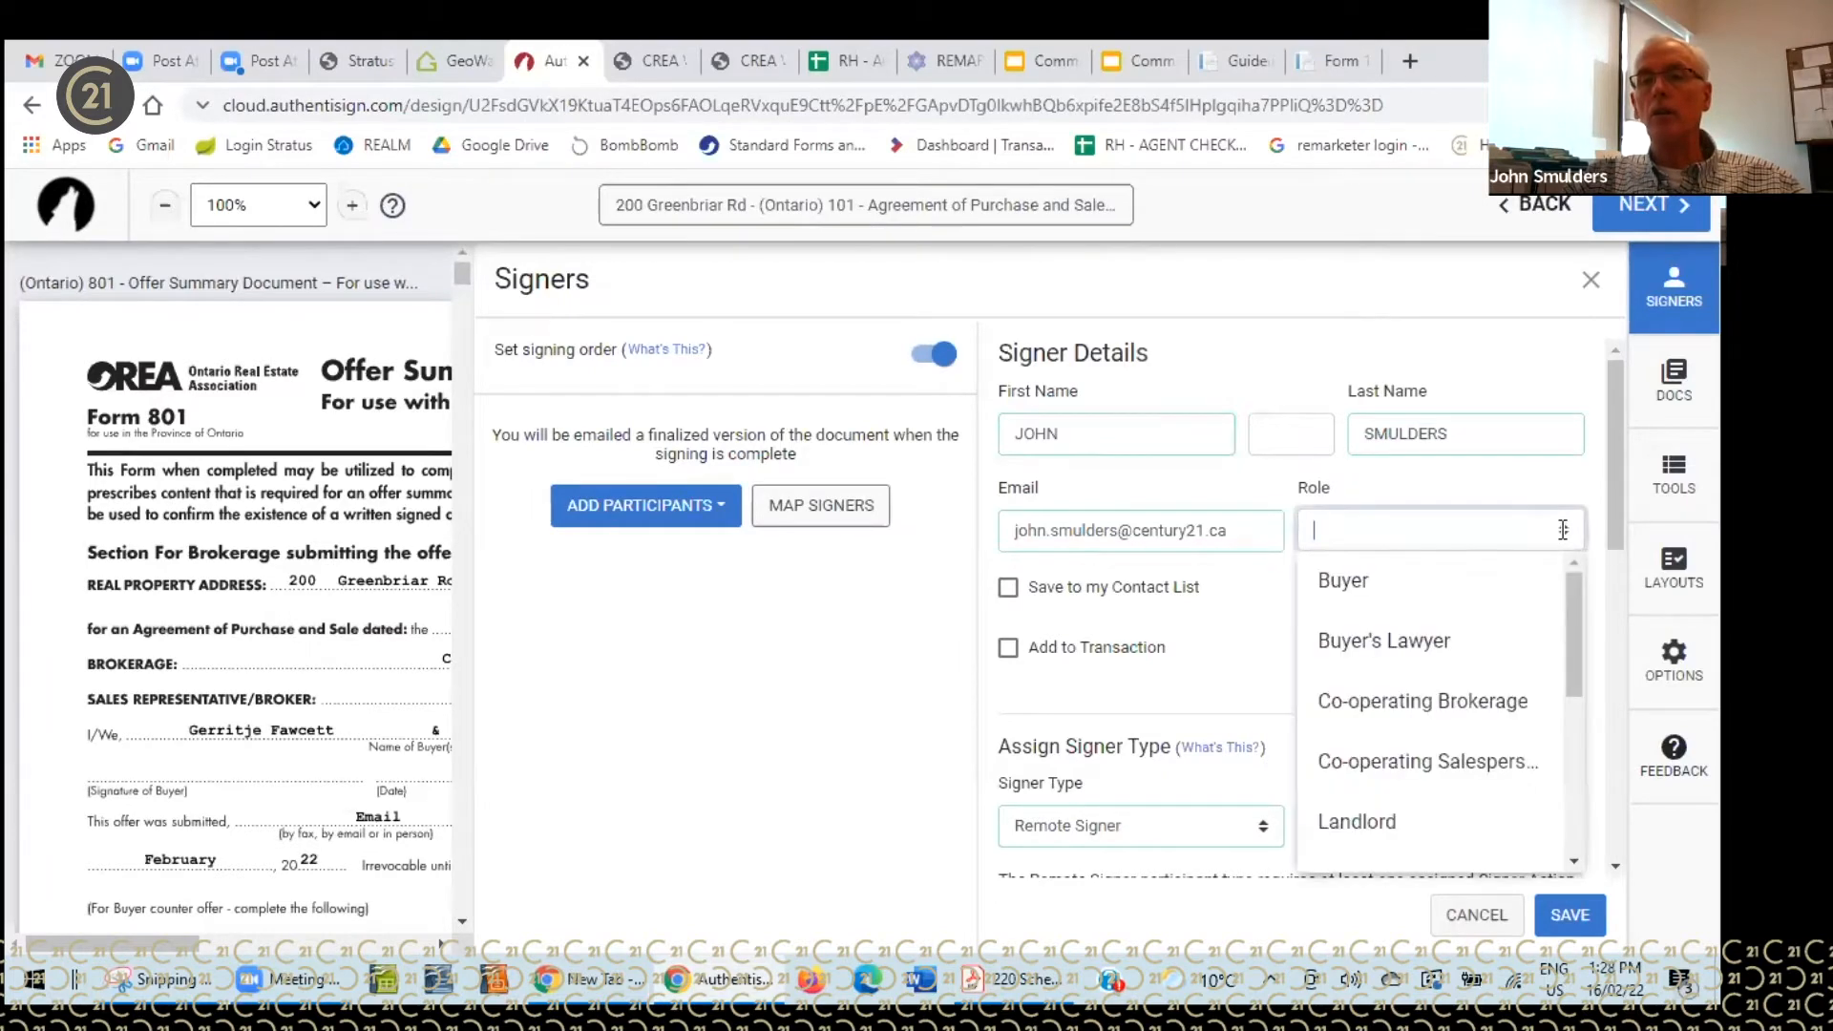
pyautogui.click(1378, 703)
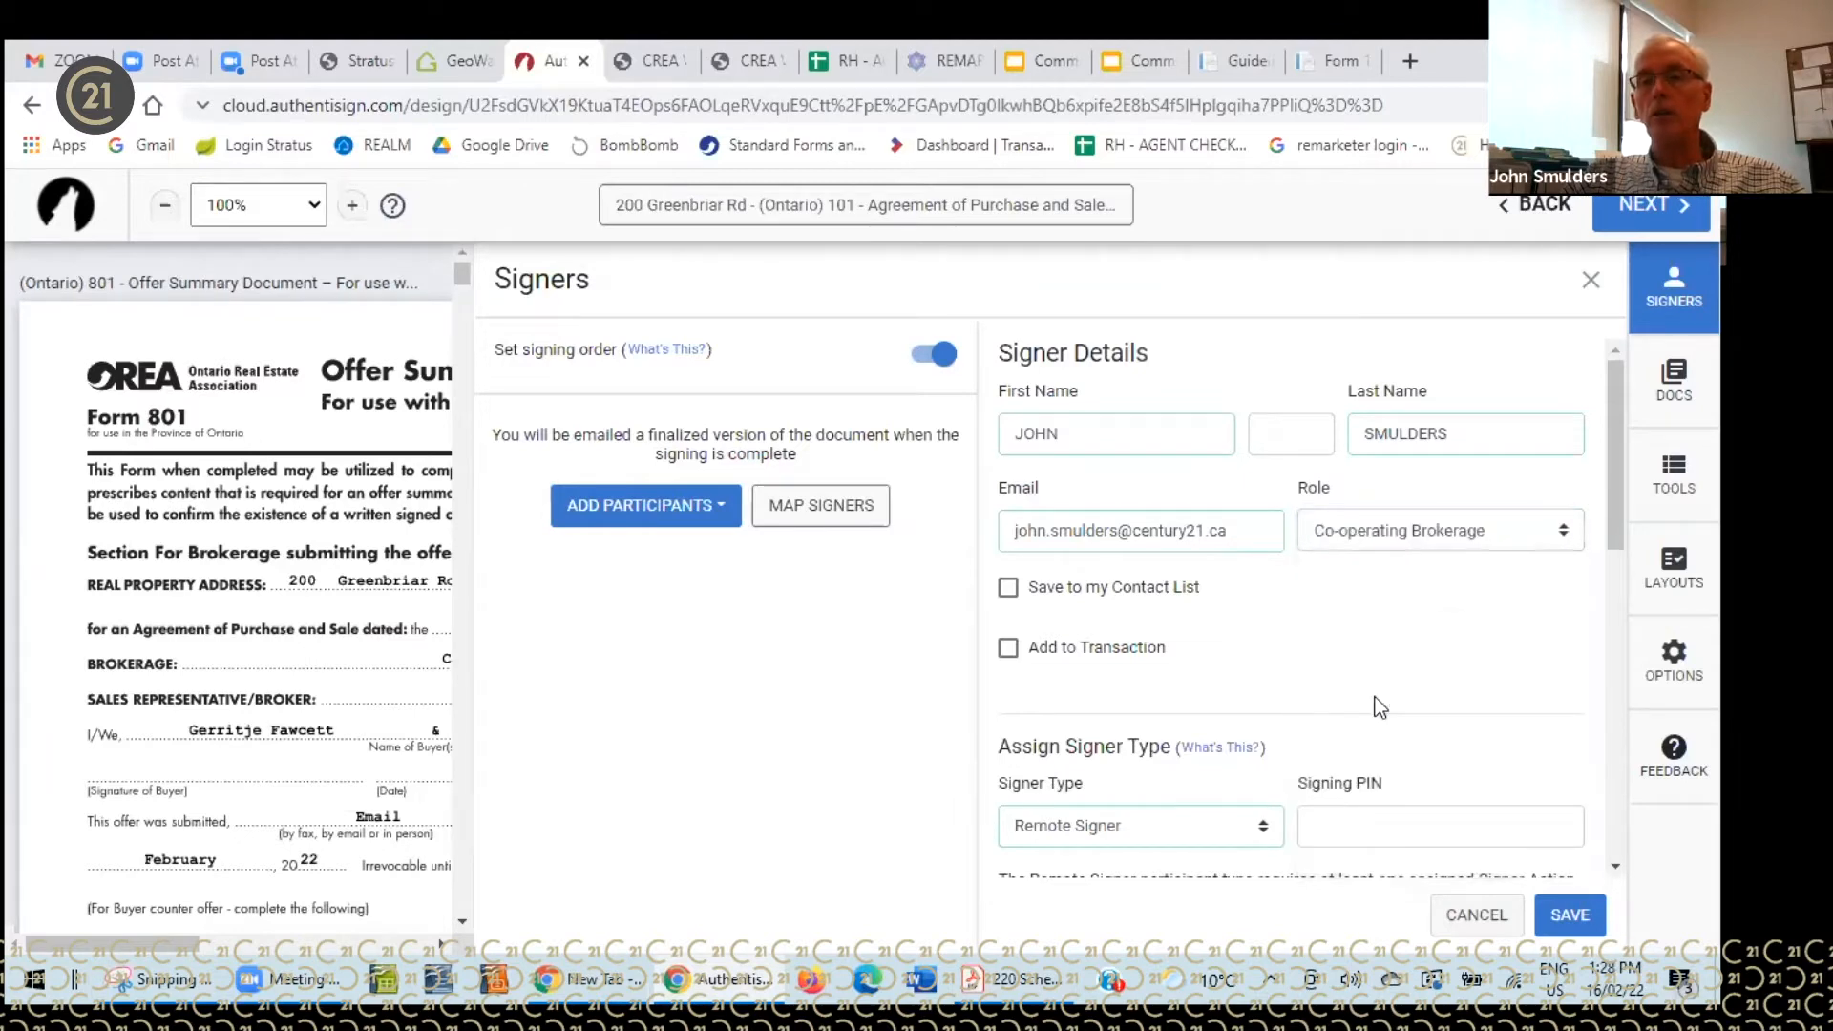
pyautogui.moveTo(1618, 483); pyautogui.dragTo(1585, 421)
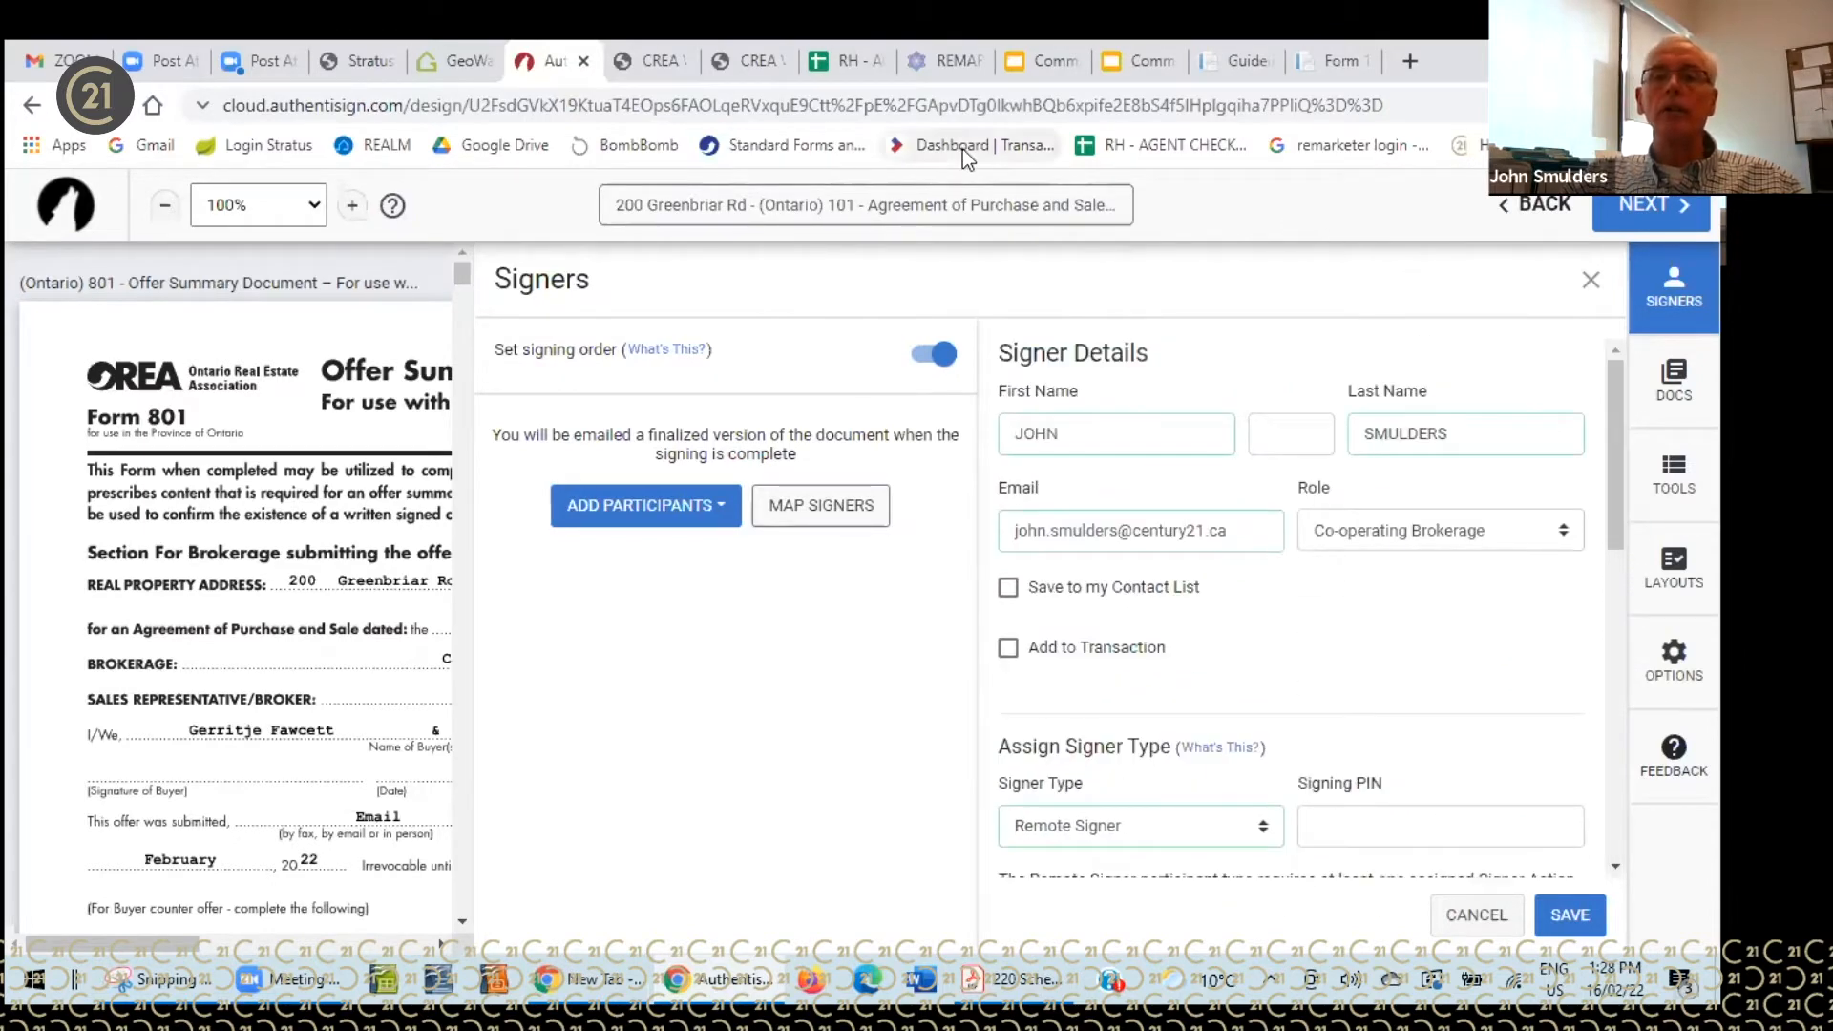
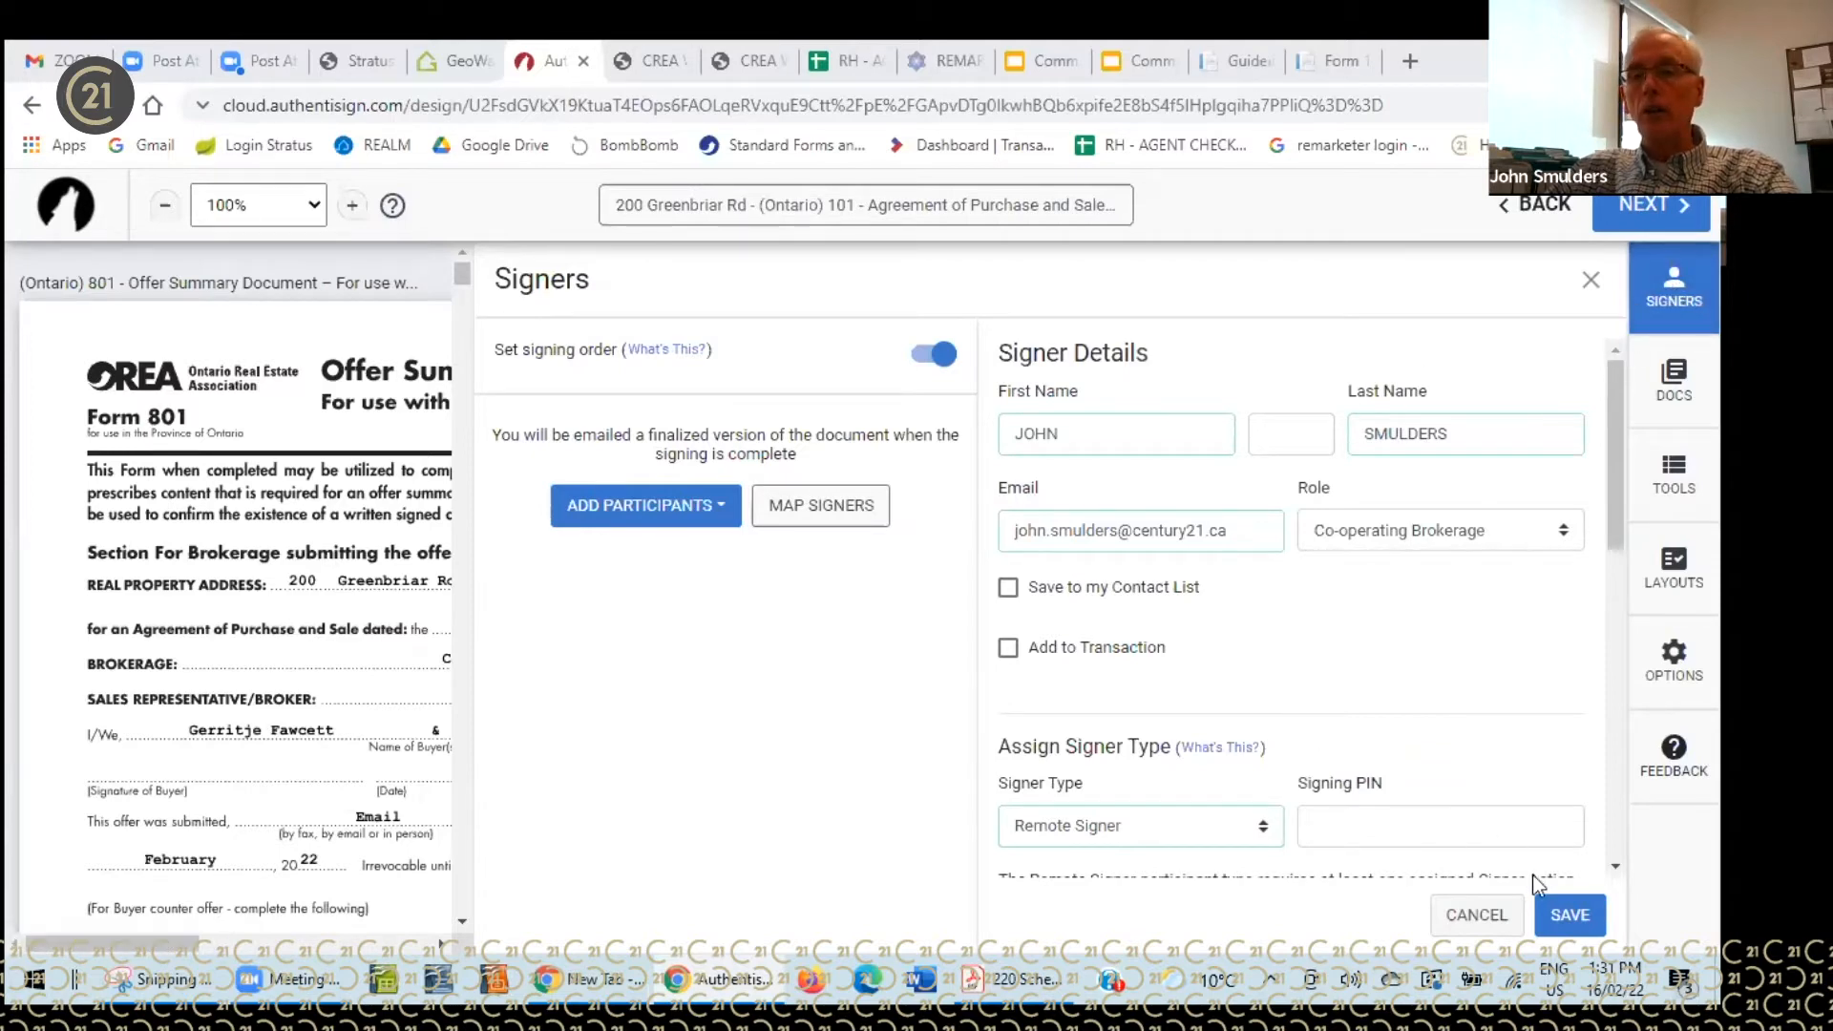
# - Save the Co-operating Brokerage signer's details so it becomes signer number 1 for Form 801
pyautogui.click(1550, 913)
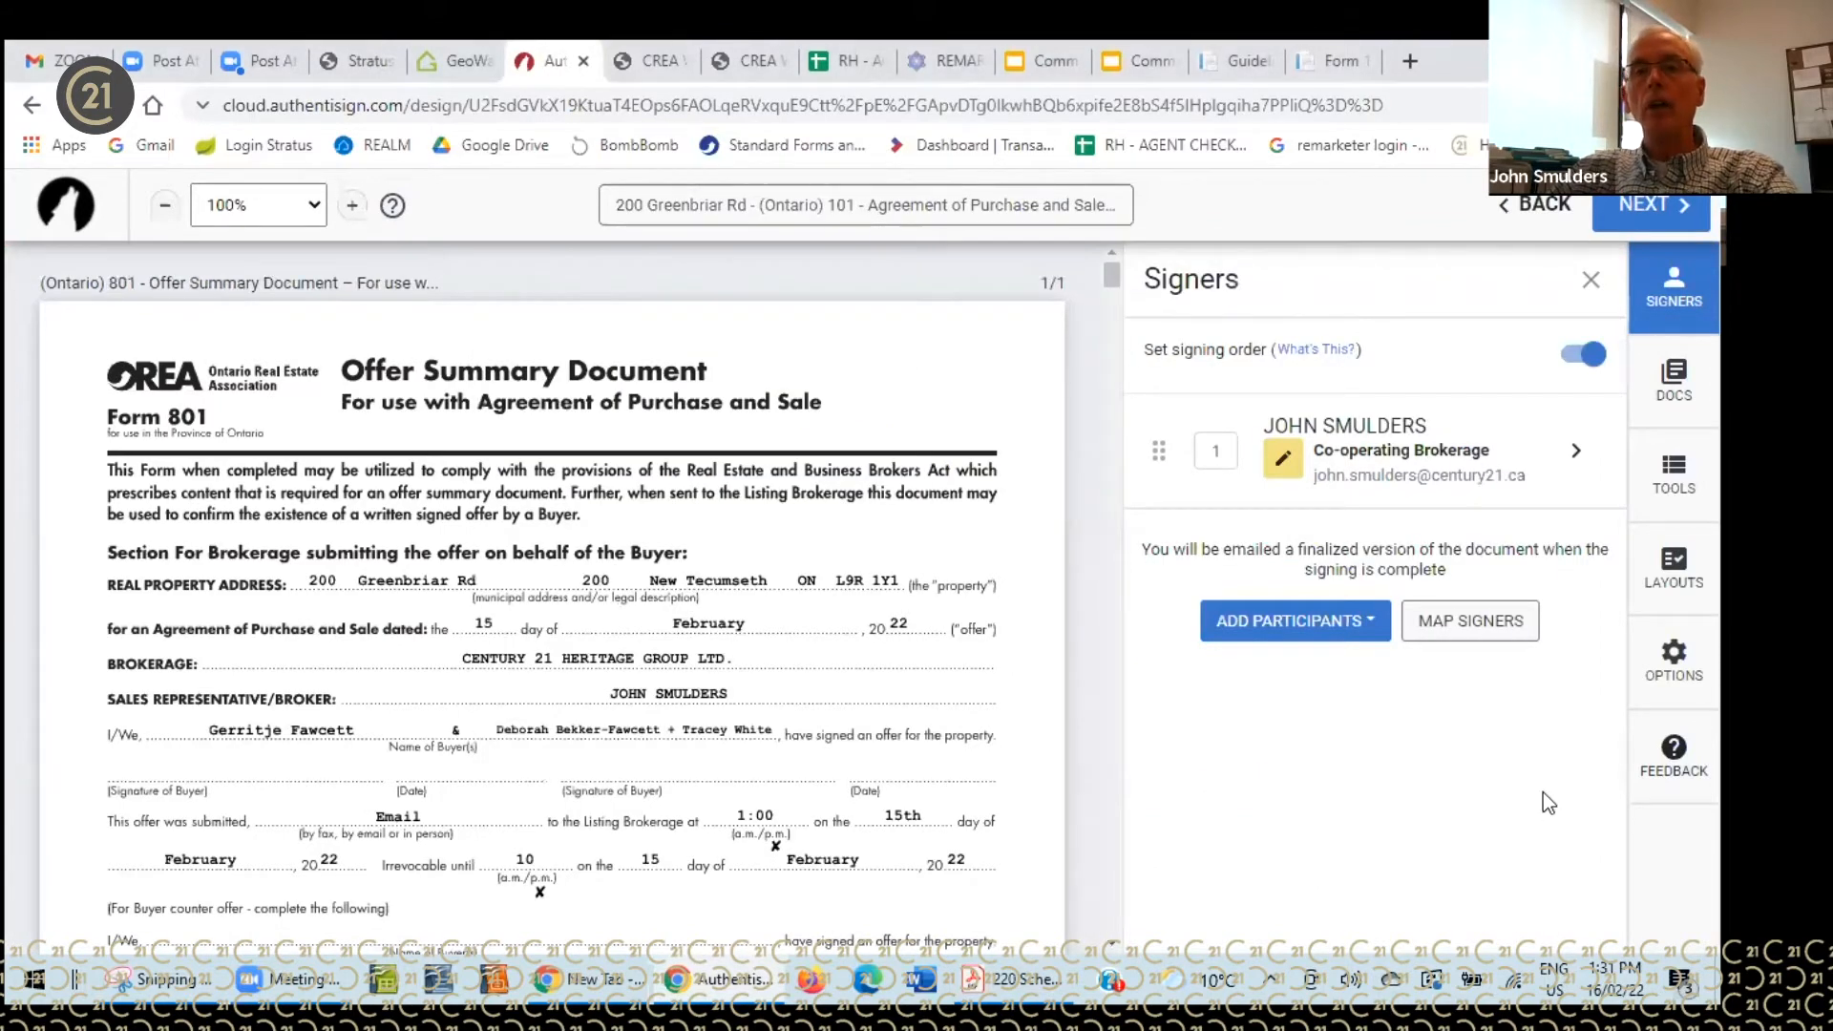
# - Add a new participant with the buyer's first name, last name and e-mail, role Buyer, saved as signer 2
pyautogui.click(1316, 624)
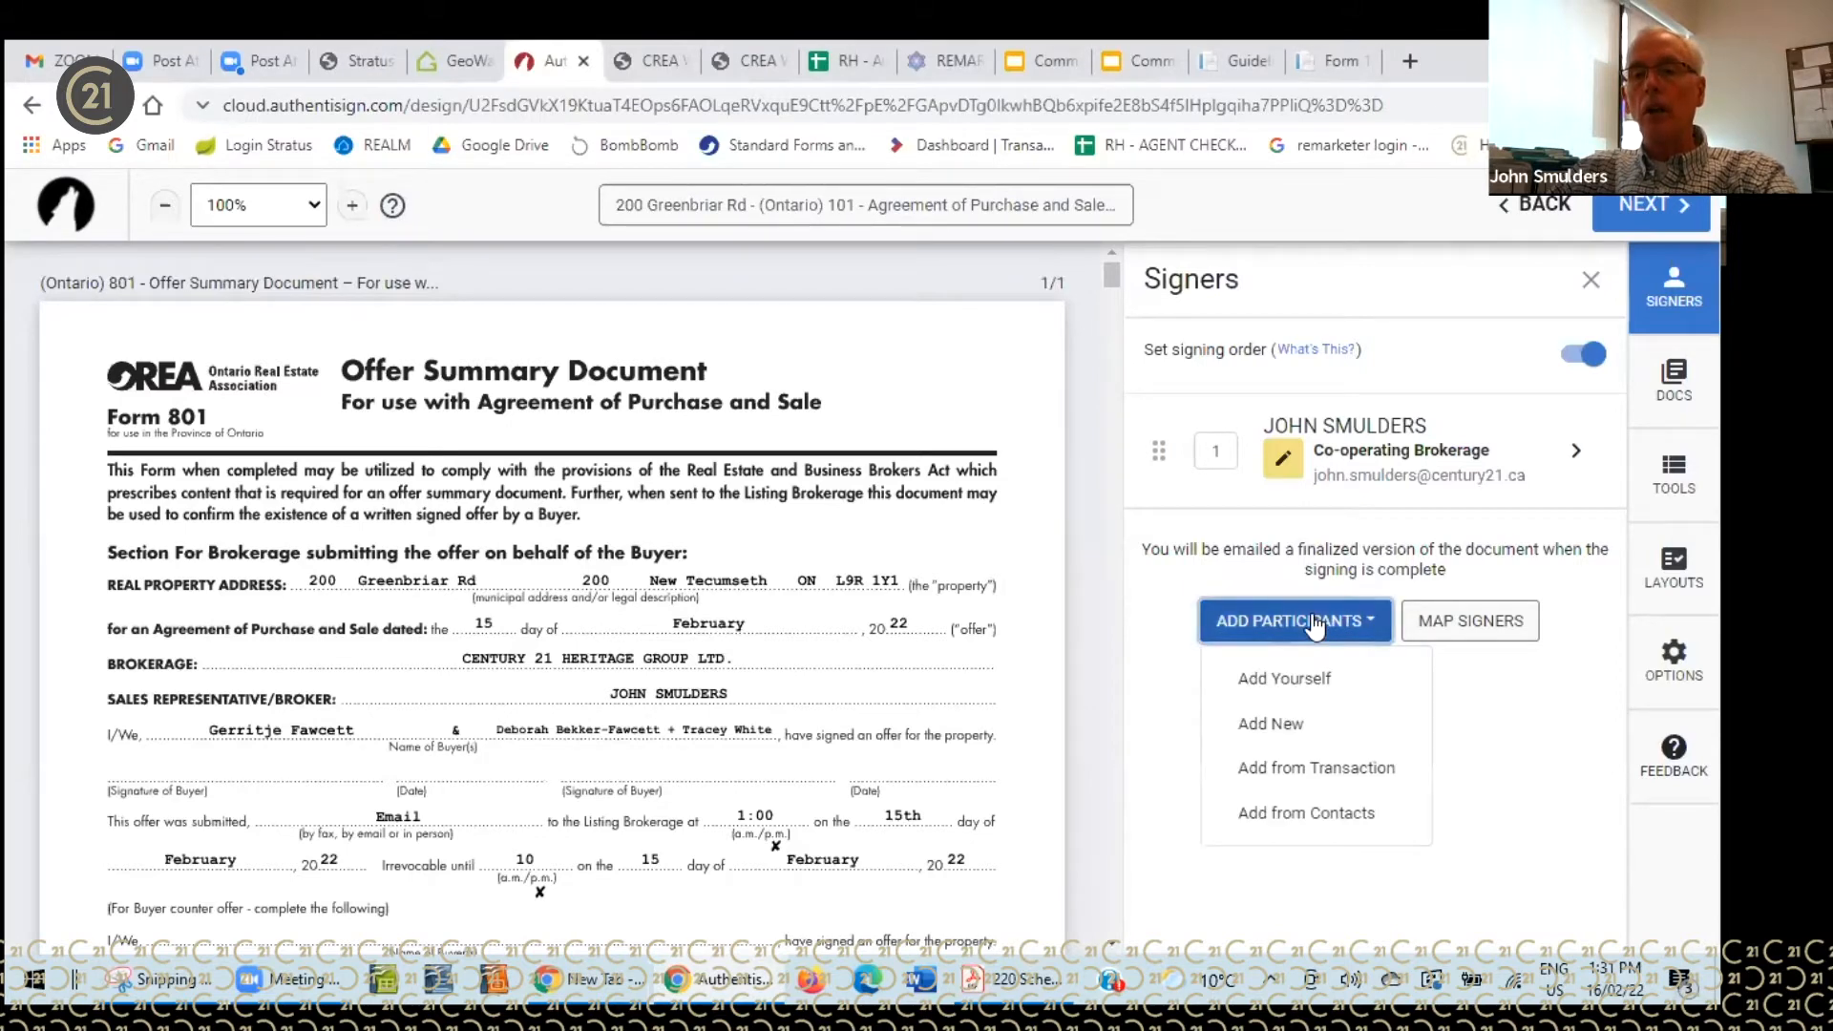
pyautogui.click(1266, 730)
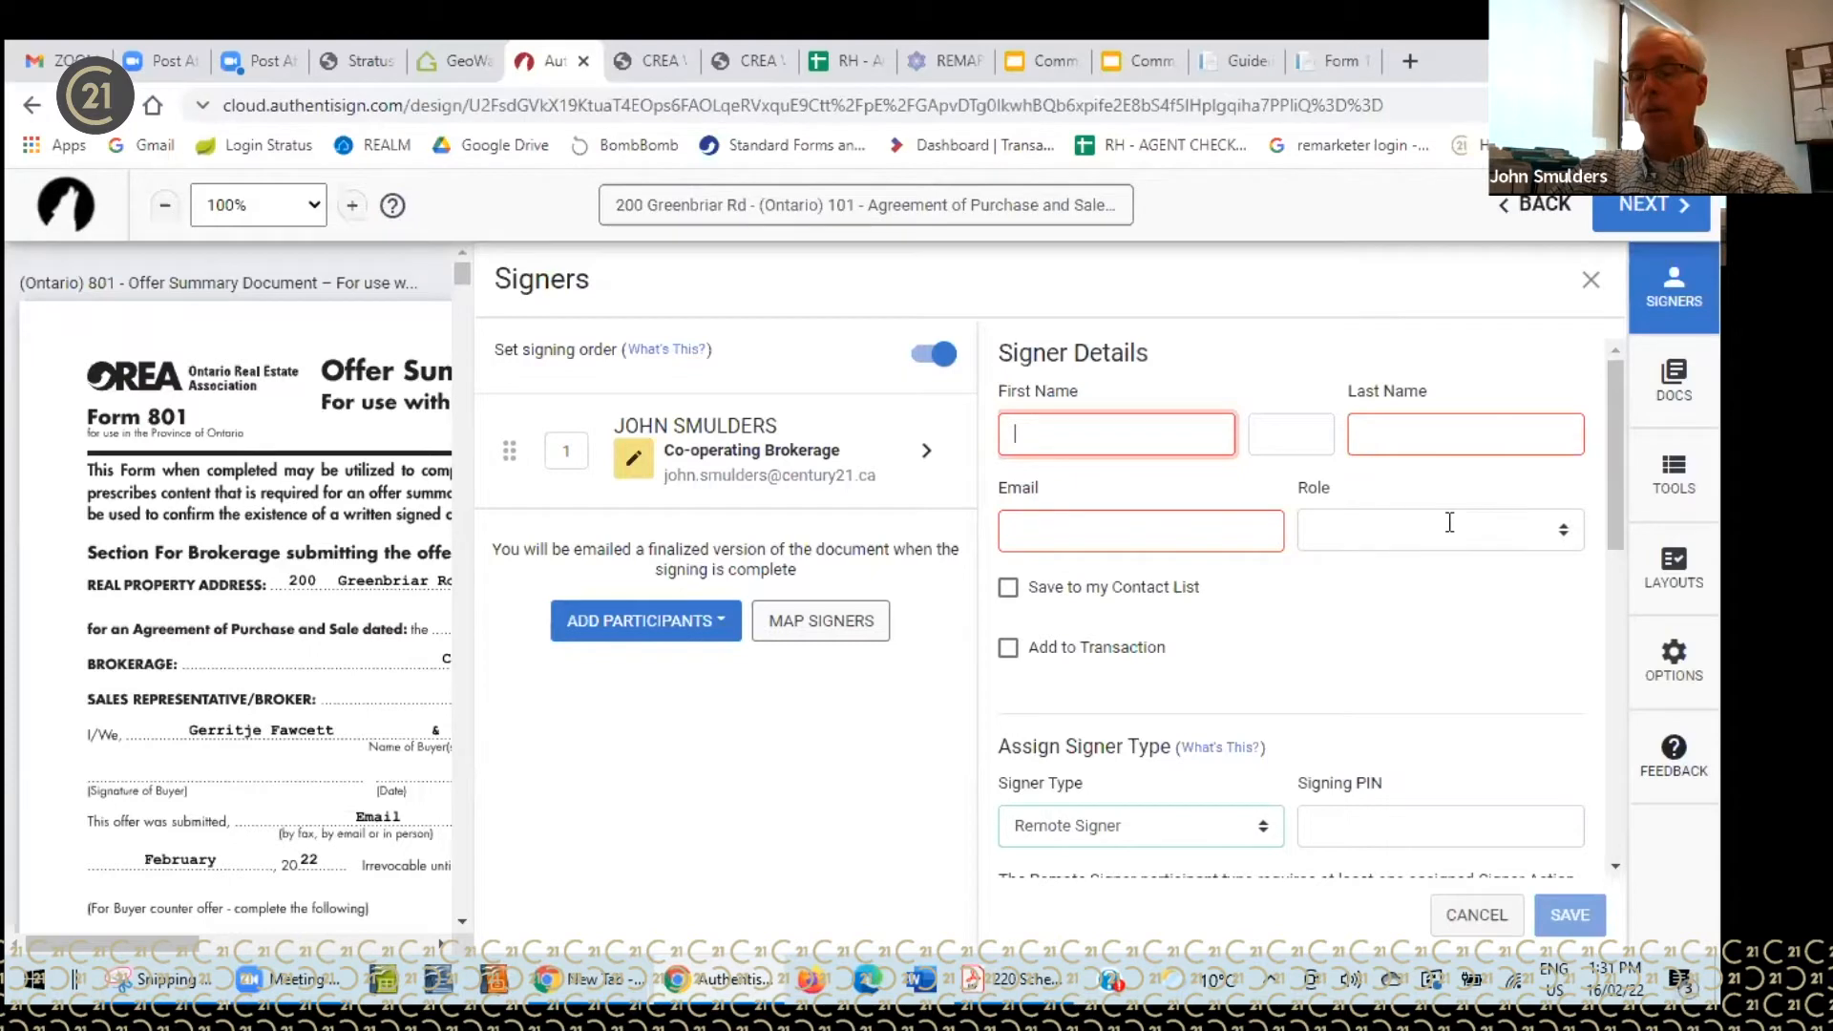
pyautogui.click(1090, 435)
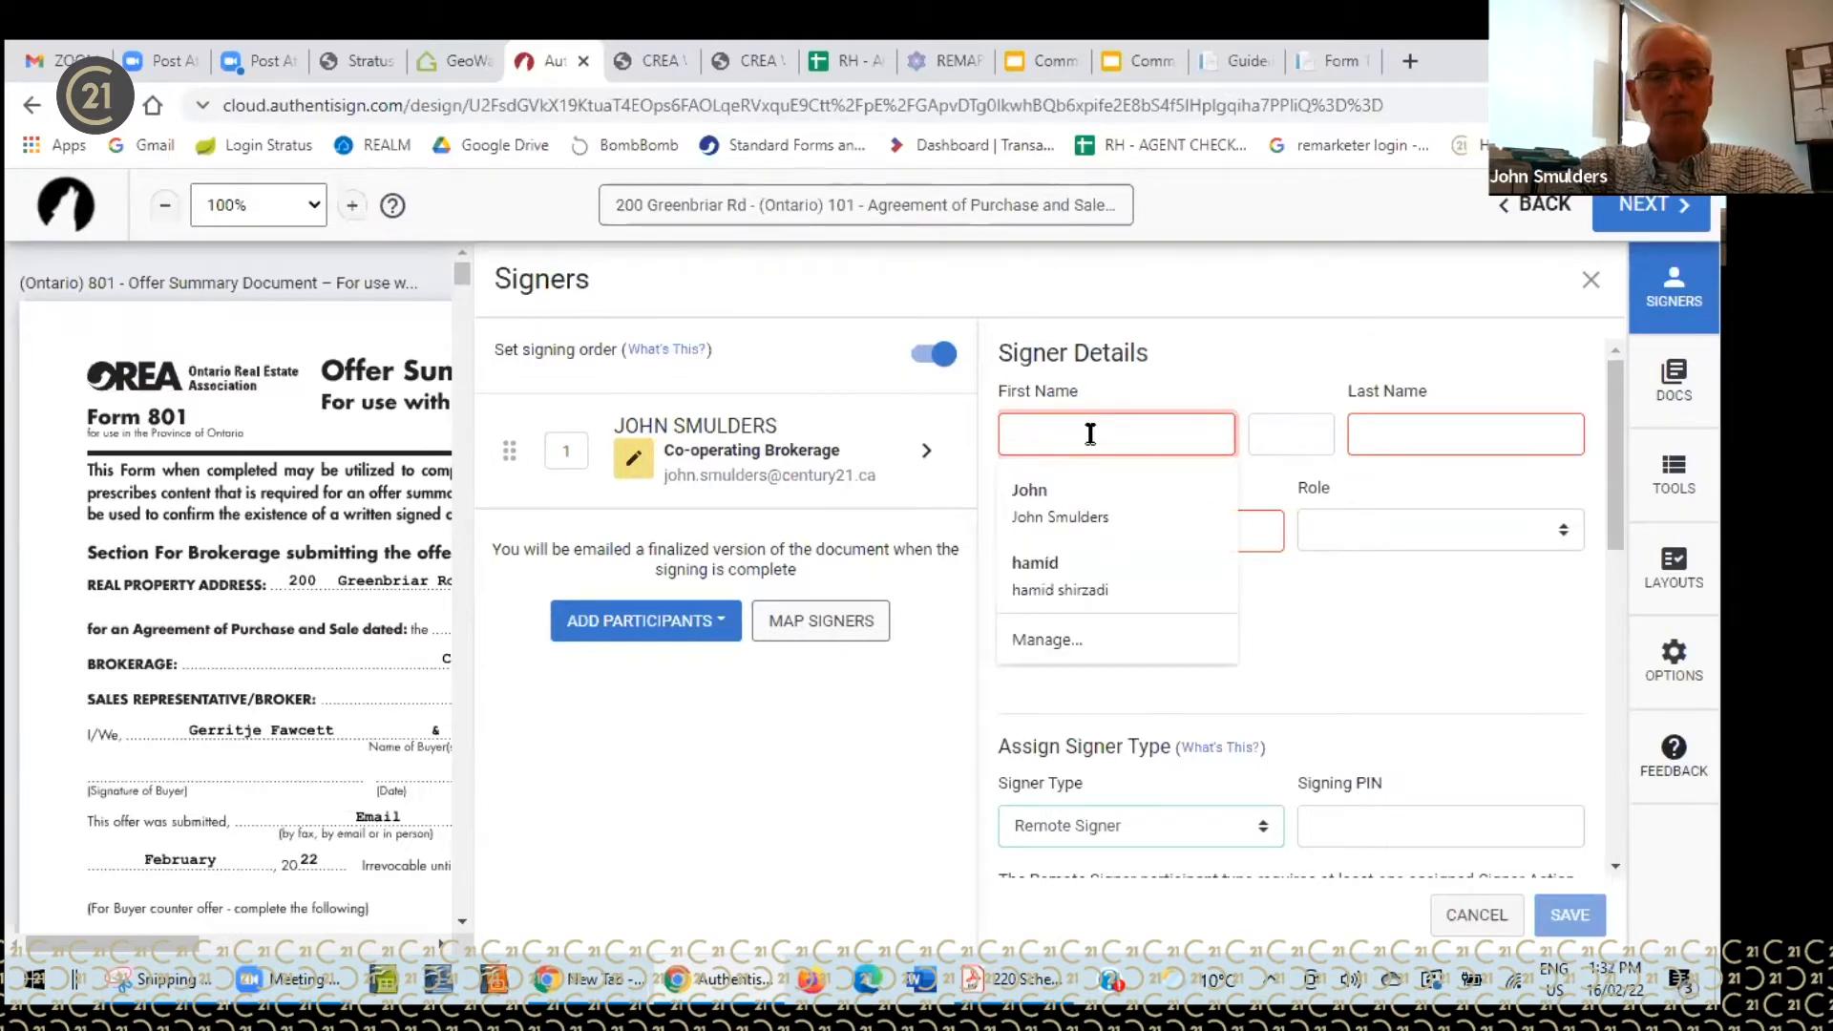
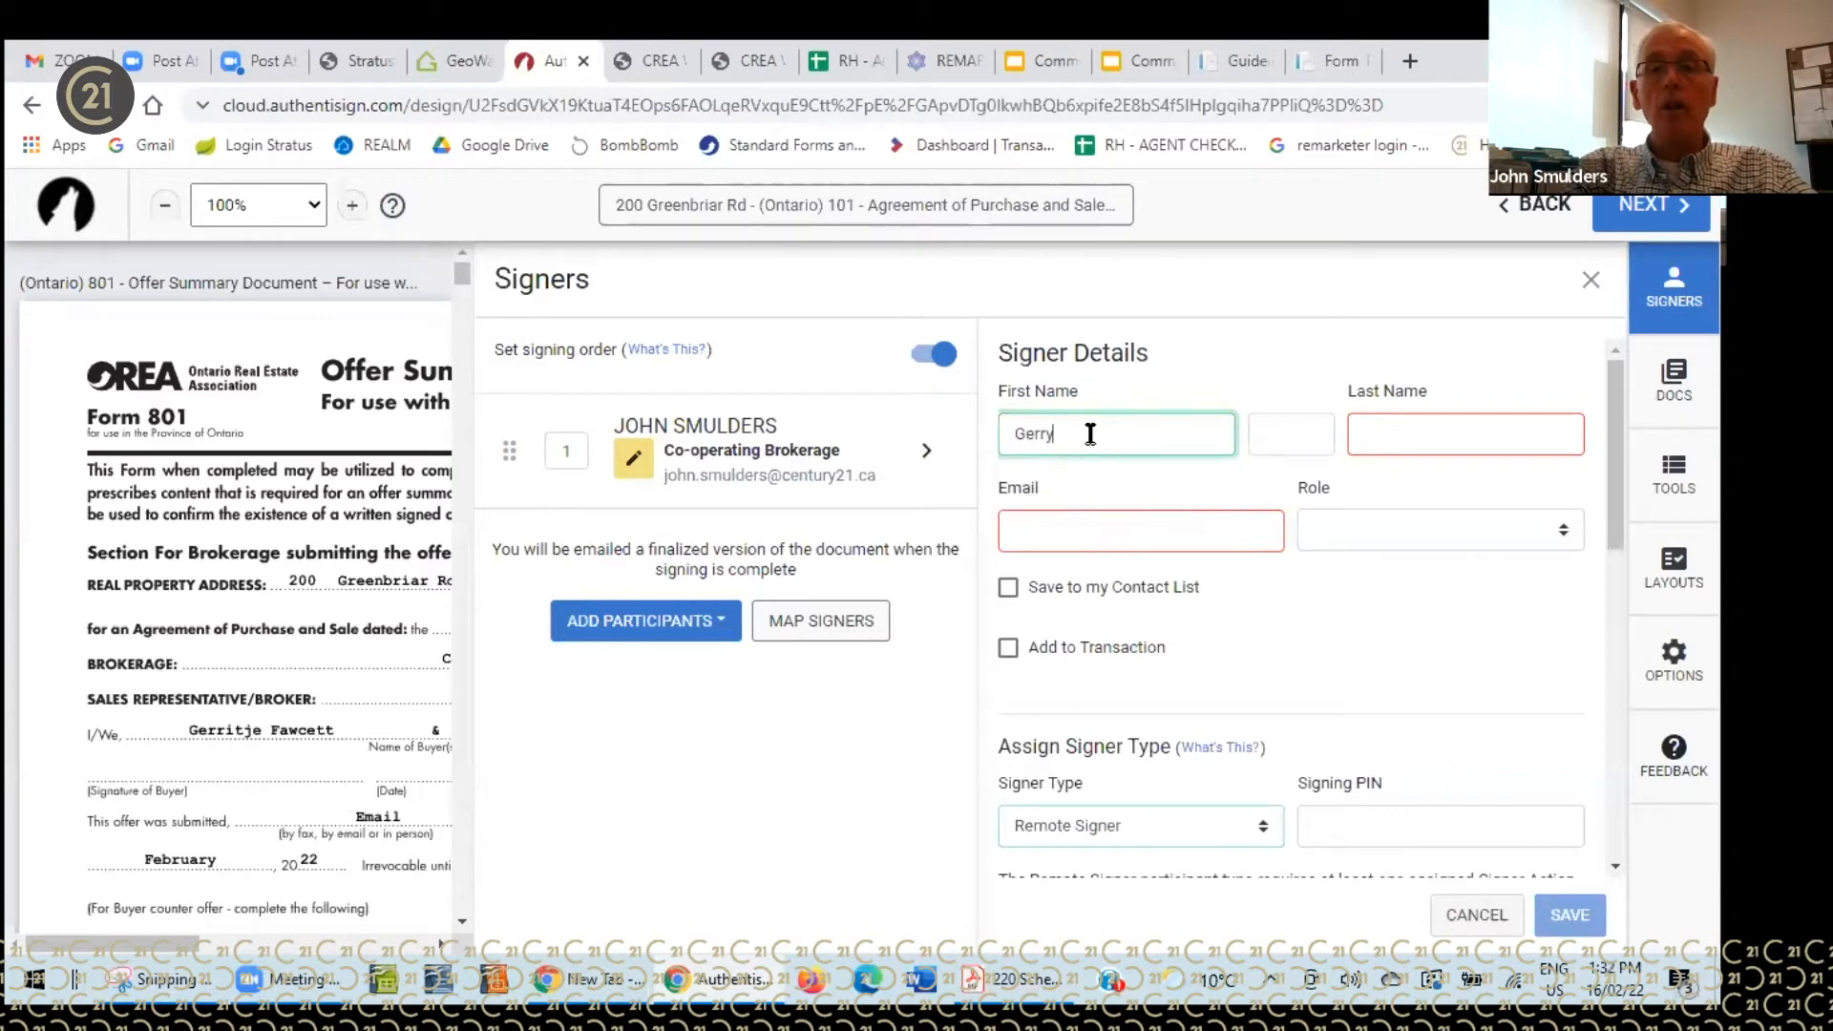
pyautogui.click(1373, 432)
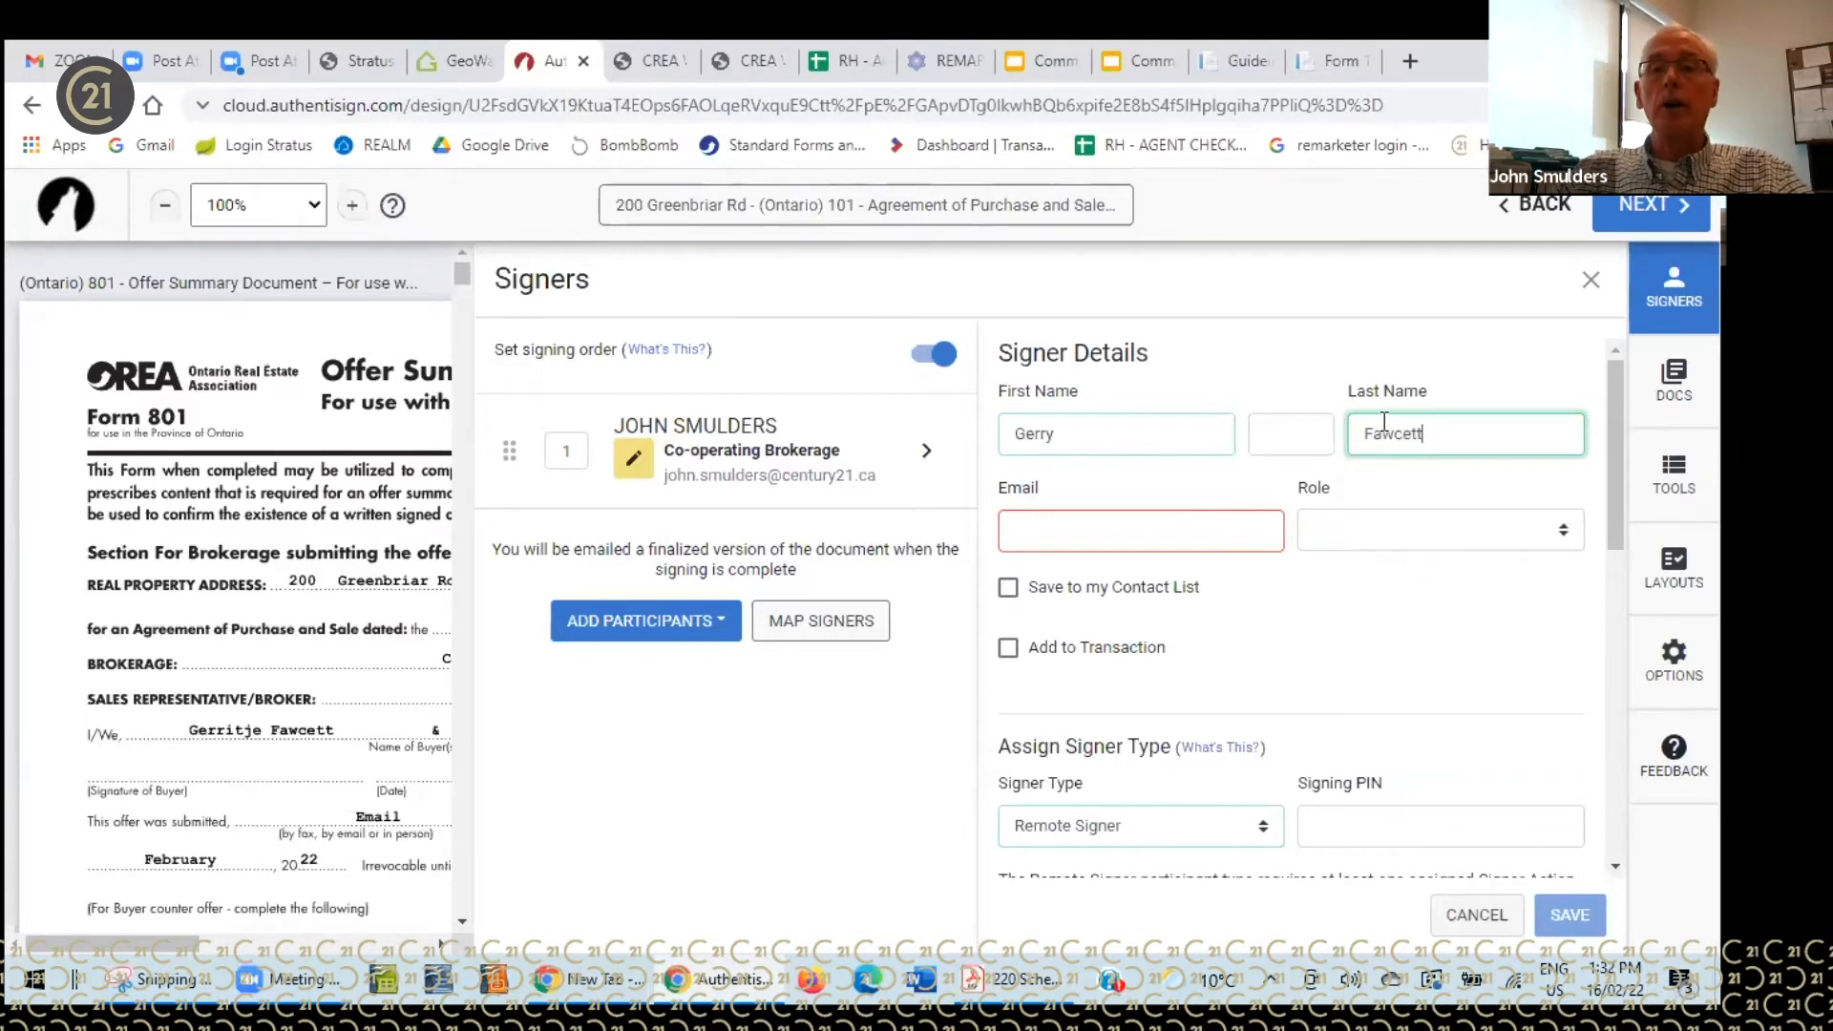
pyautogui.click(1190, 541)
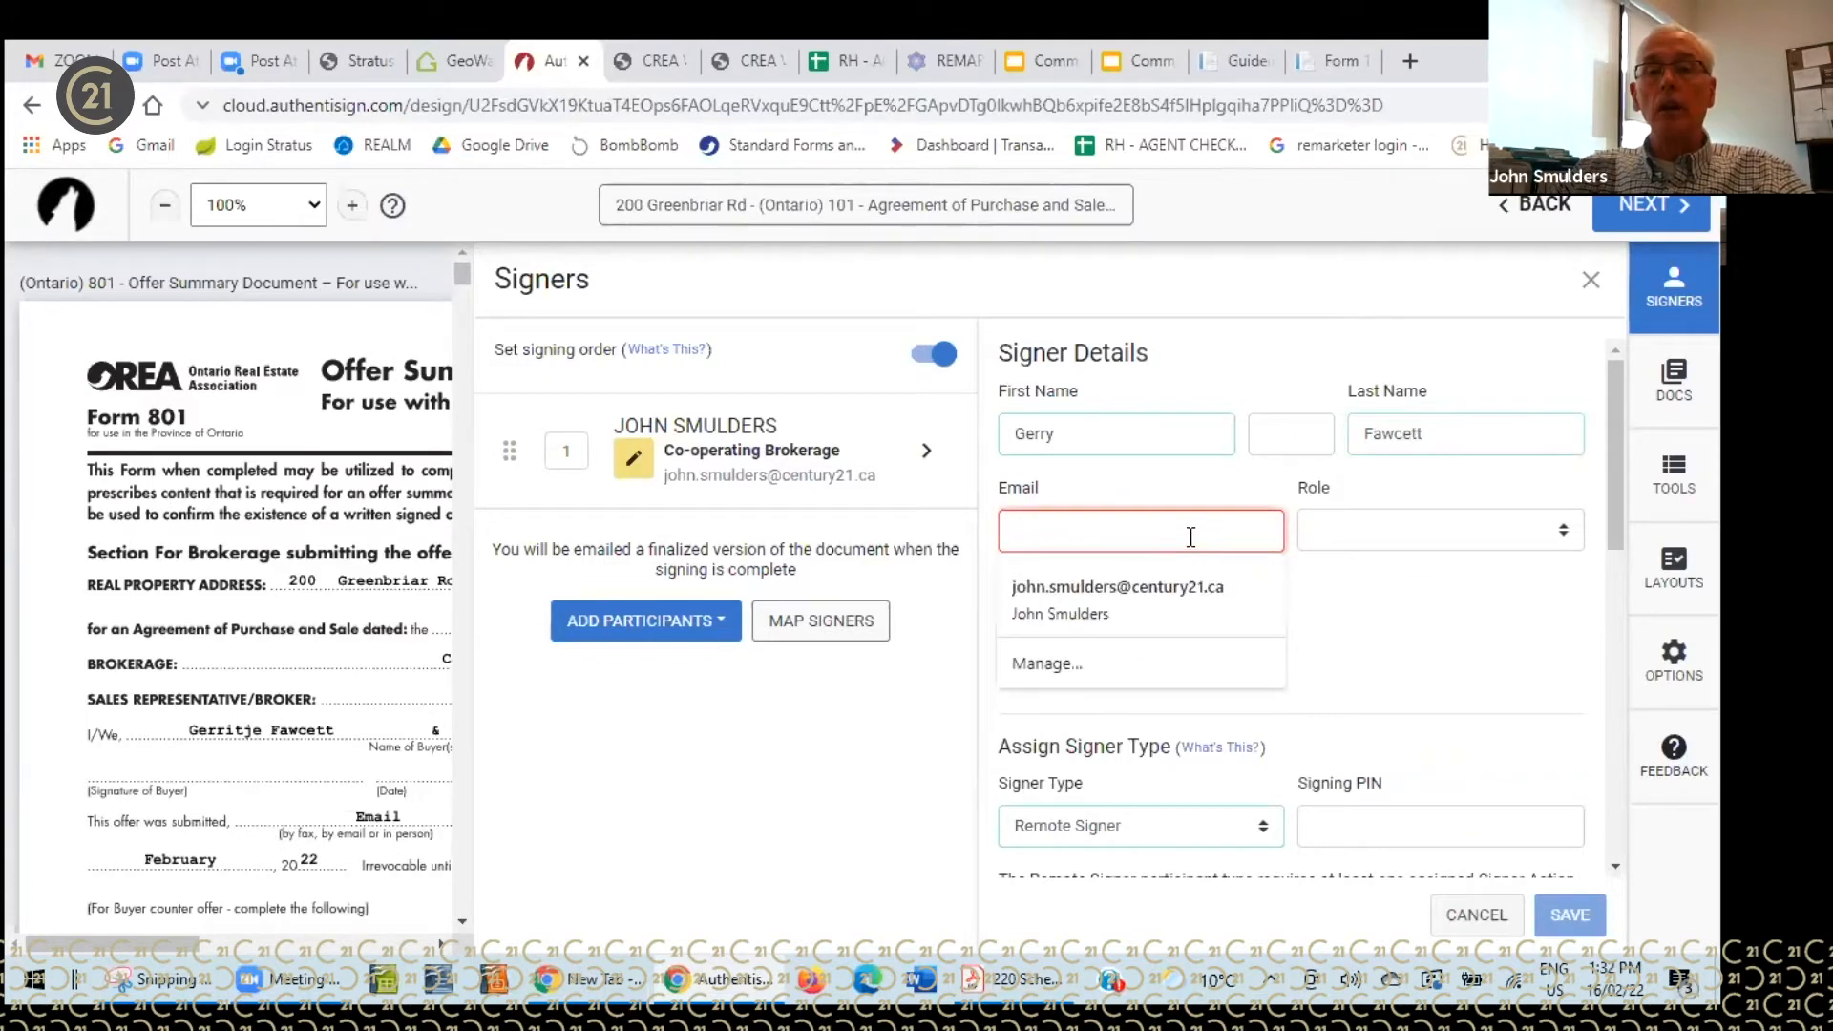
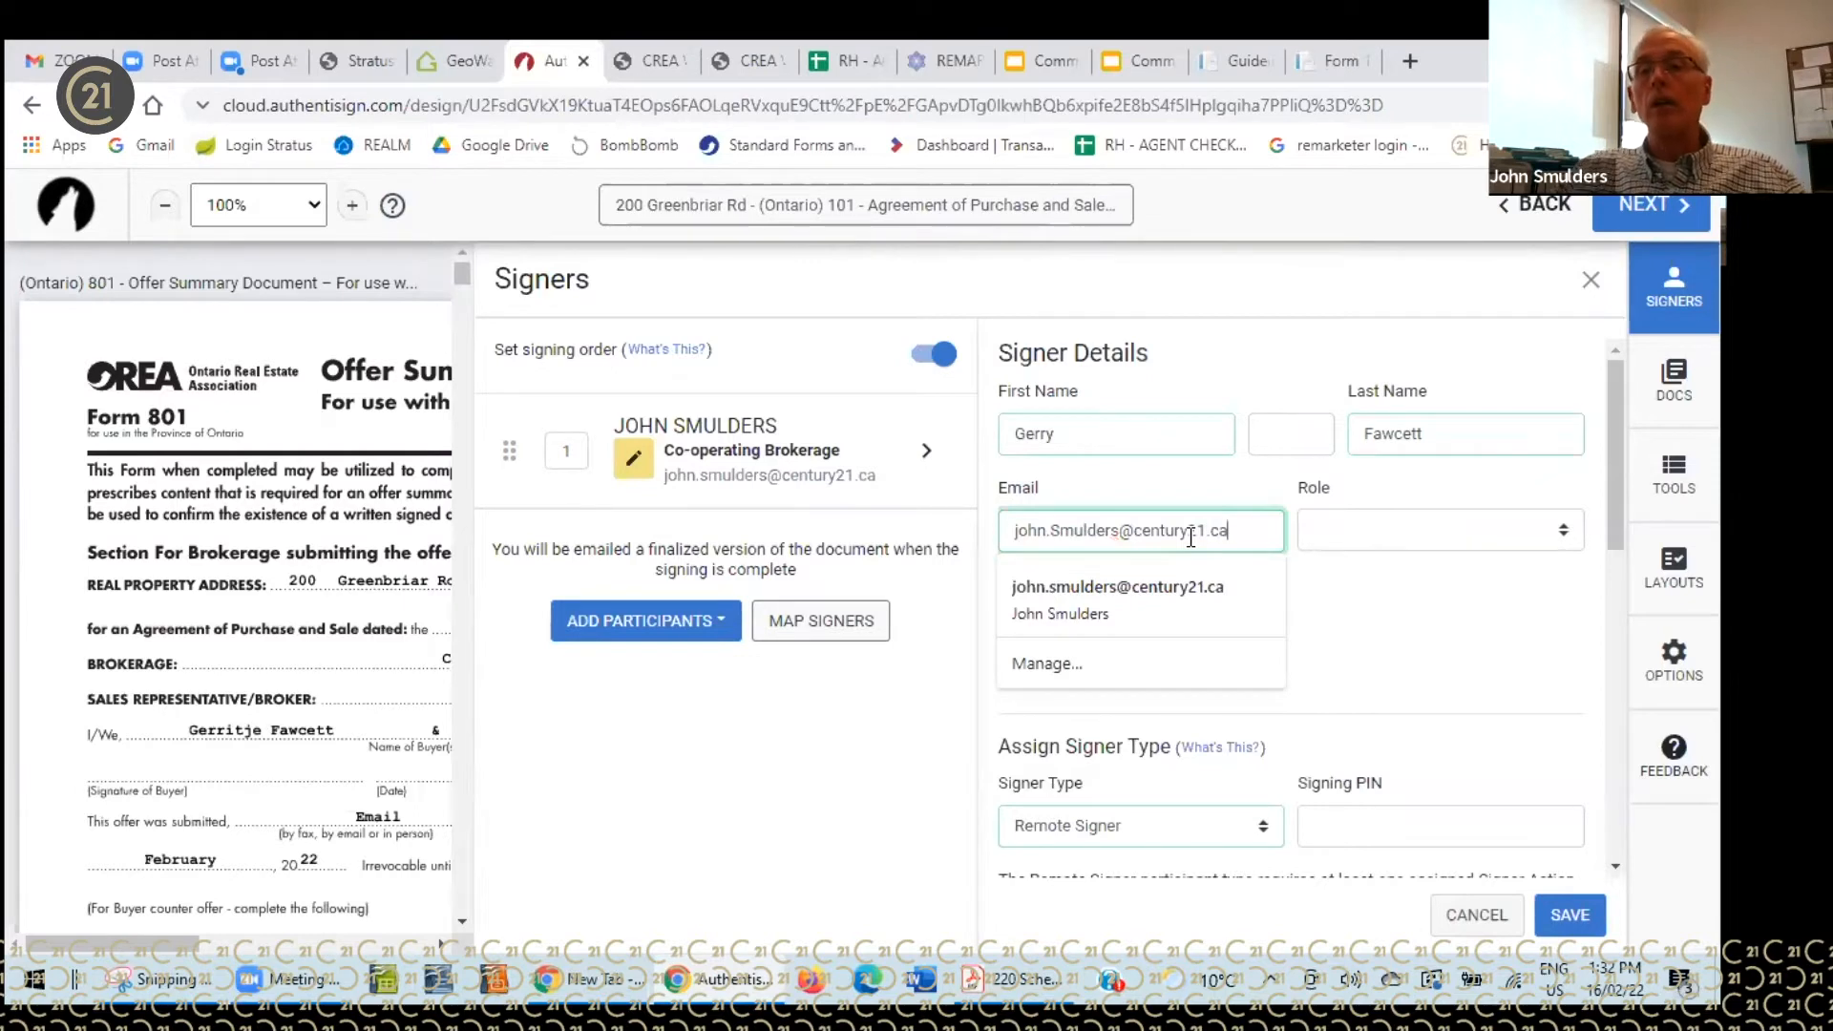
pyautogui.click(1563, 532)
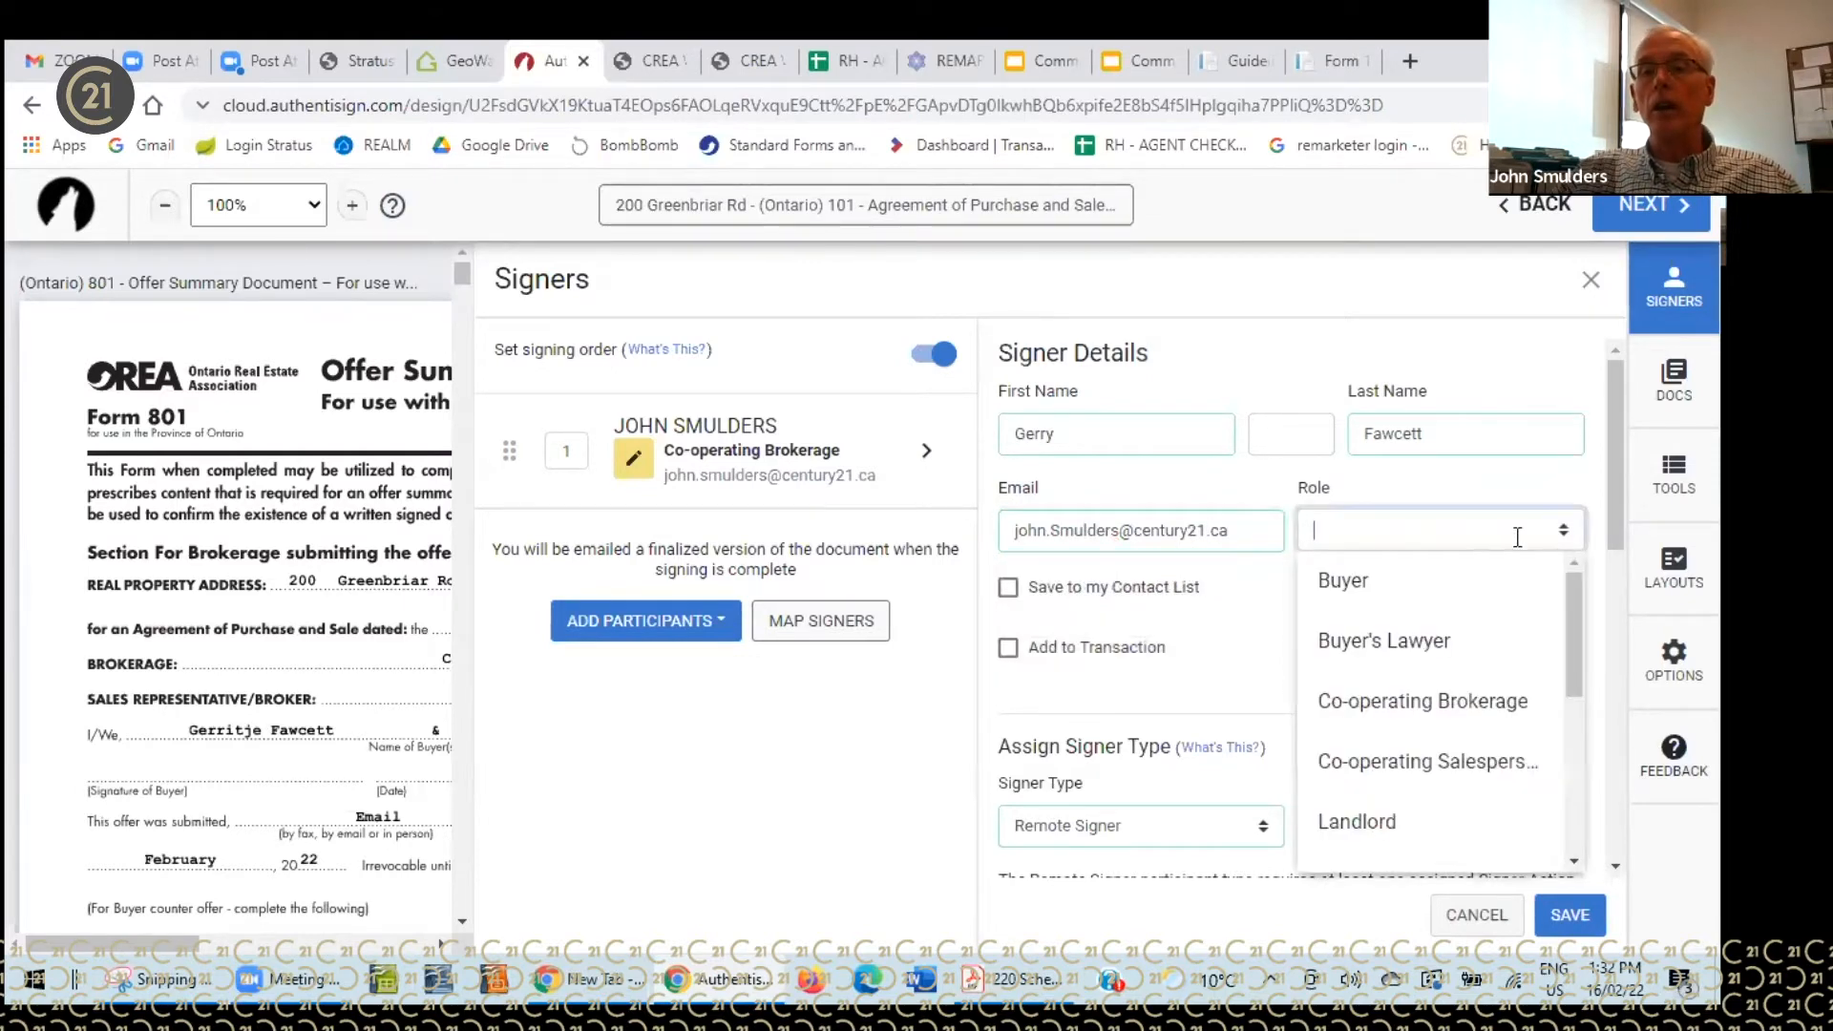
pyautogui.click(1356, 583)
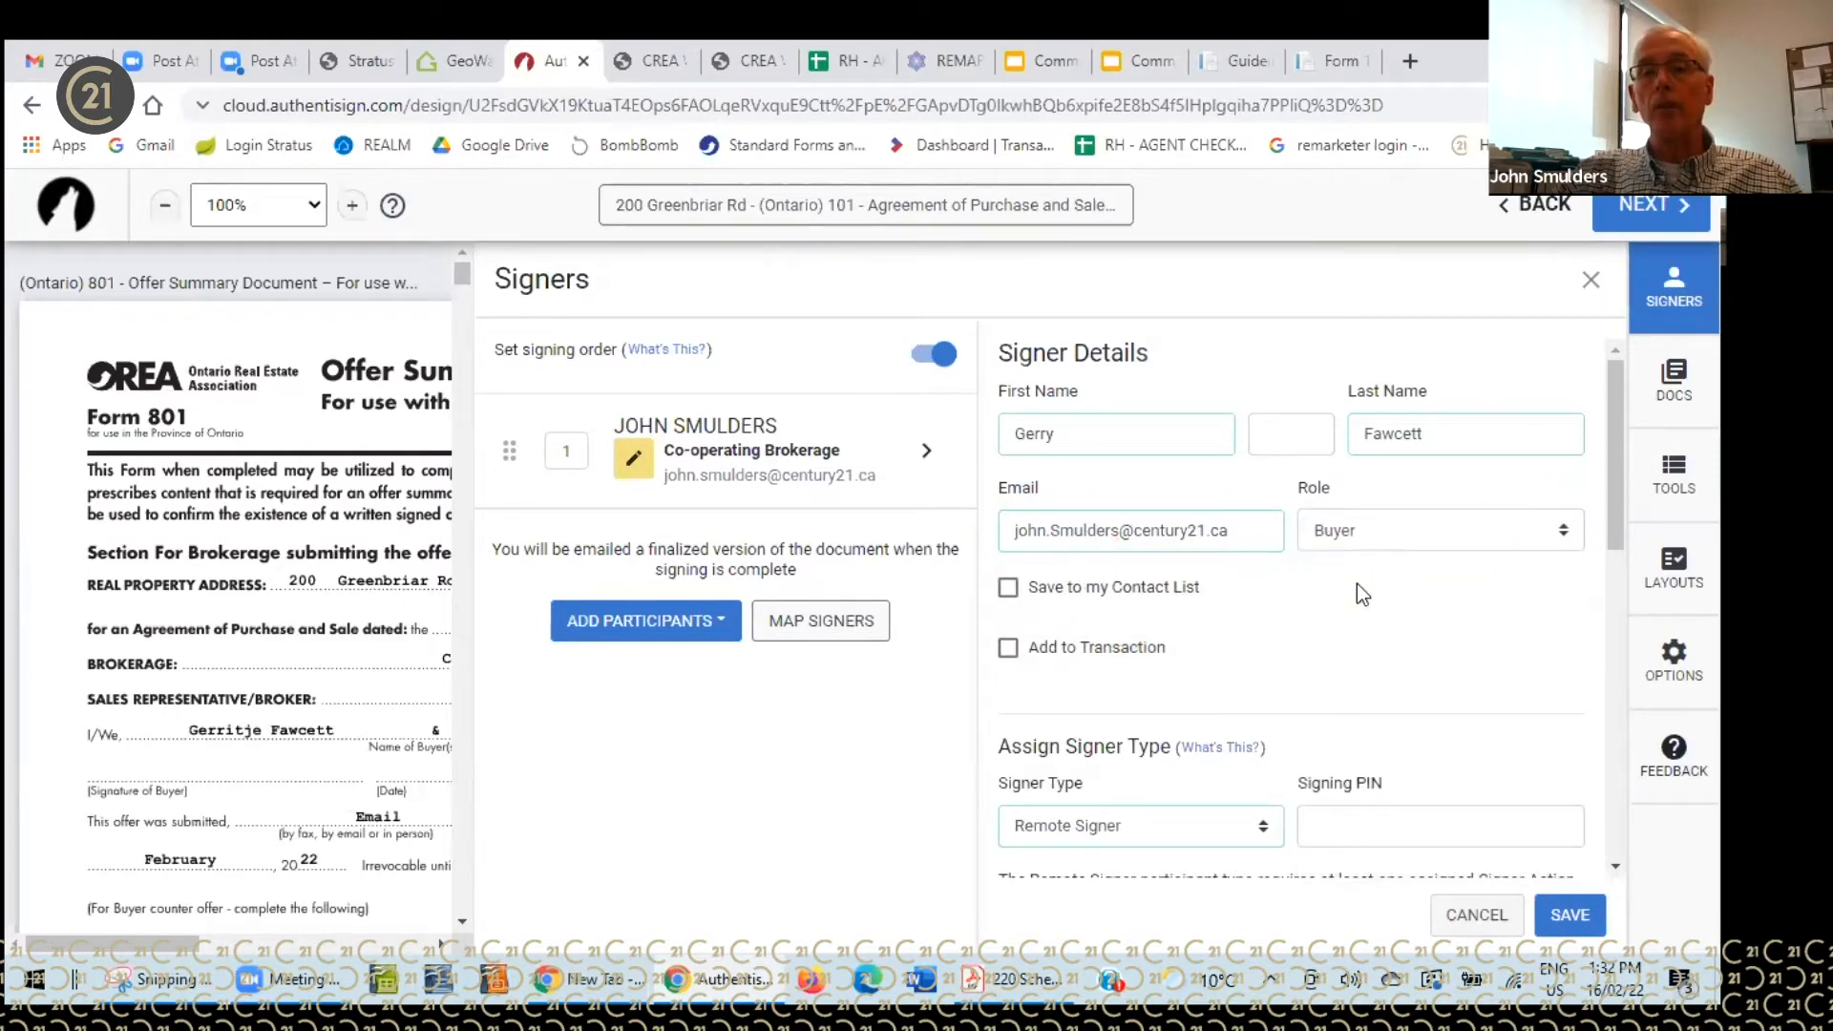
pyautogui.click(1568, 915)
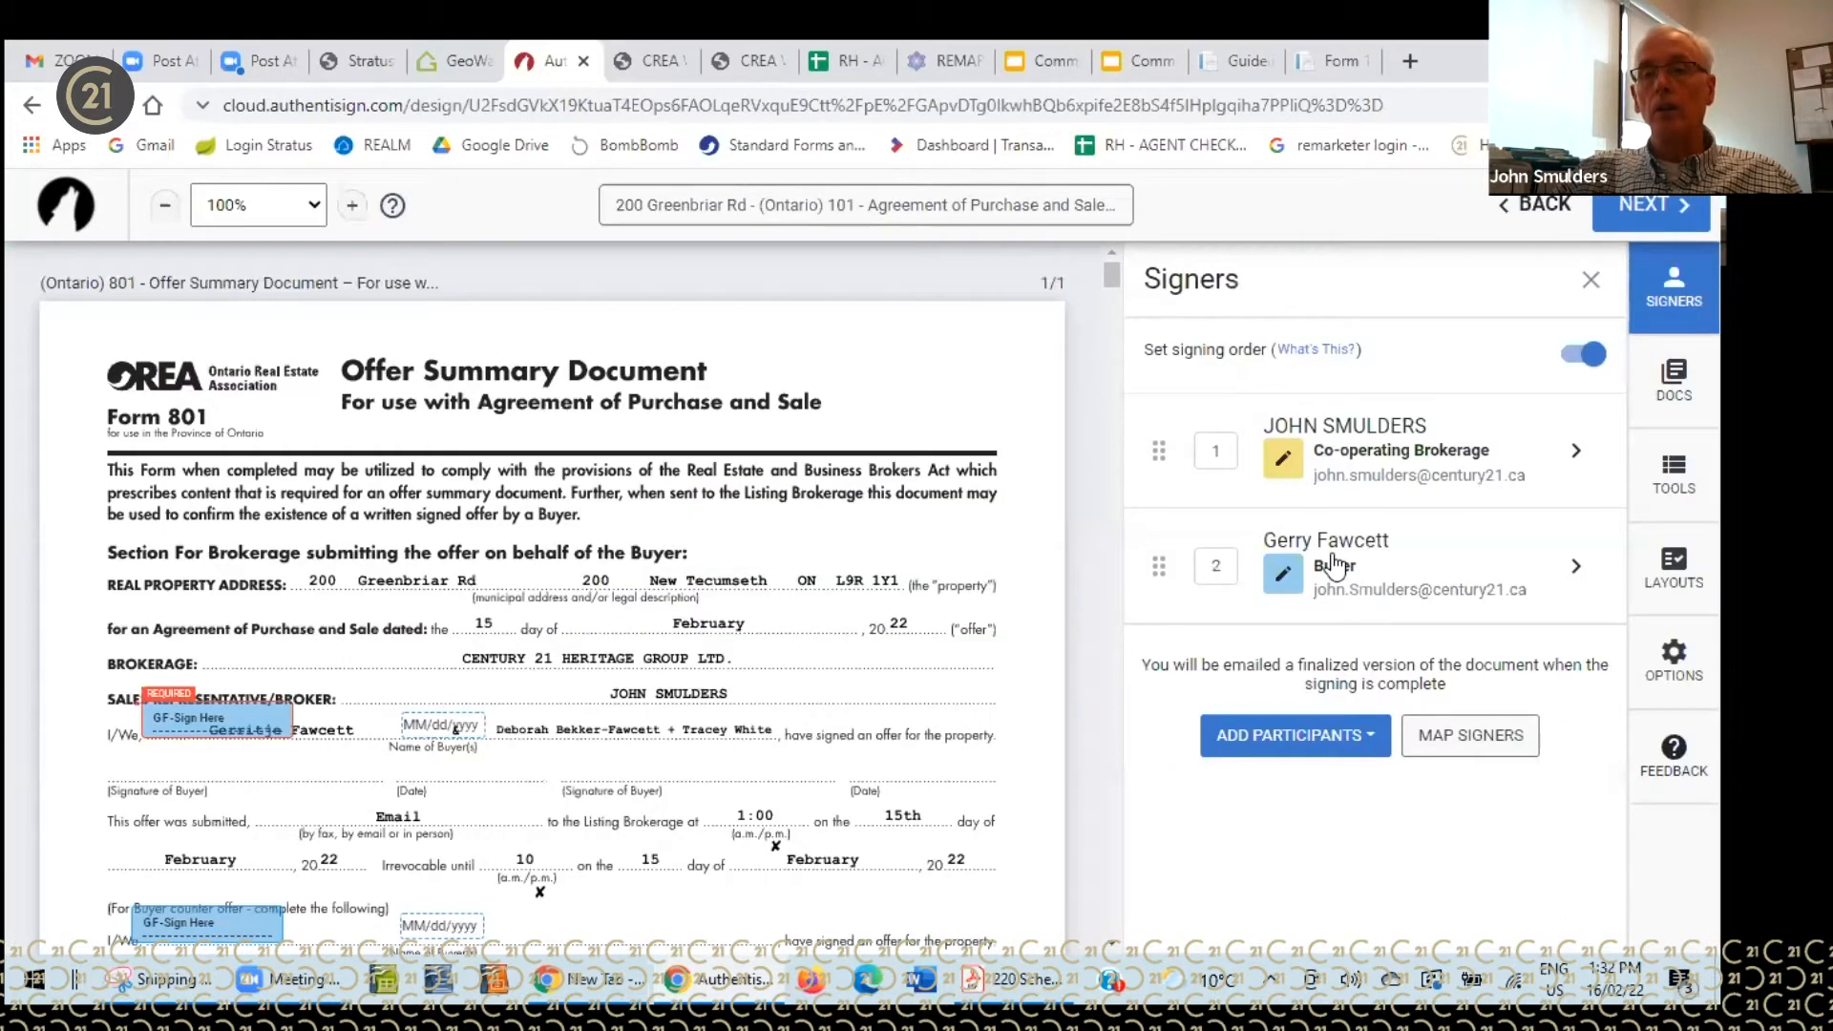
# - From saved contacts, tick the remaining two buyers and add them as signers 3 and 4
pyautogui.click(1337, 745)
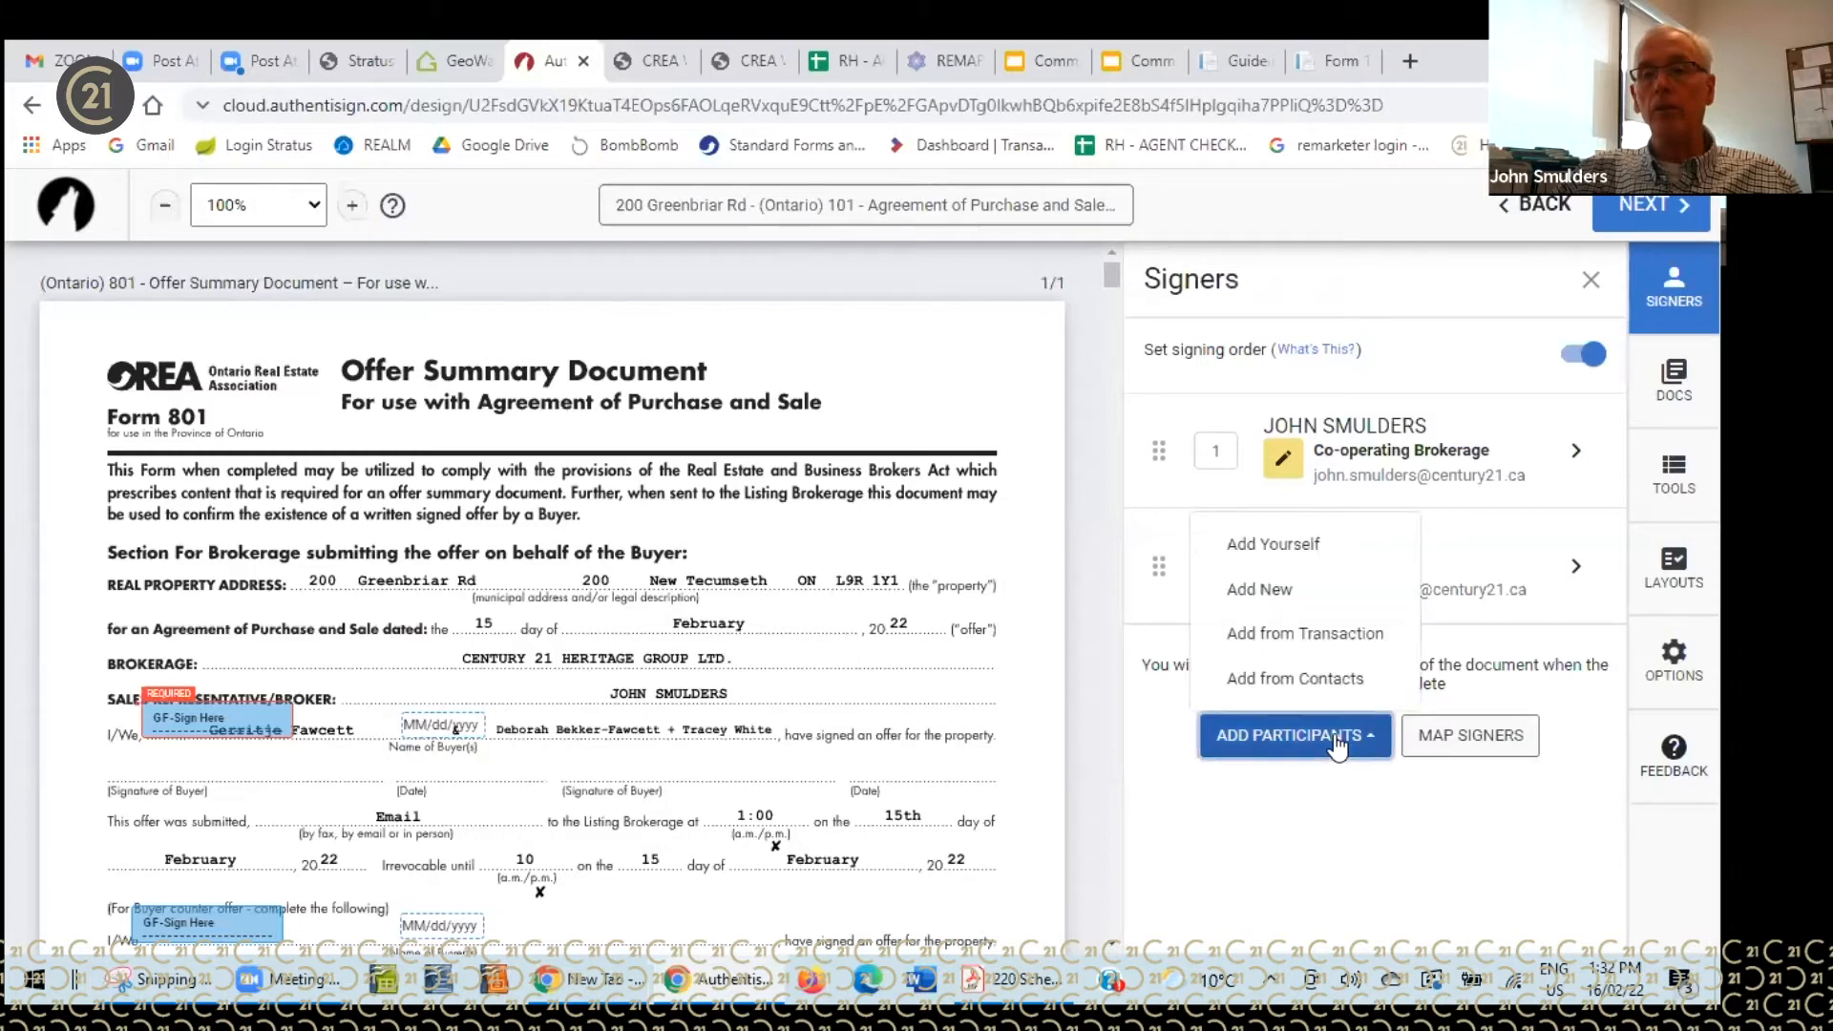
pyautogui.click(1312, 682)
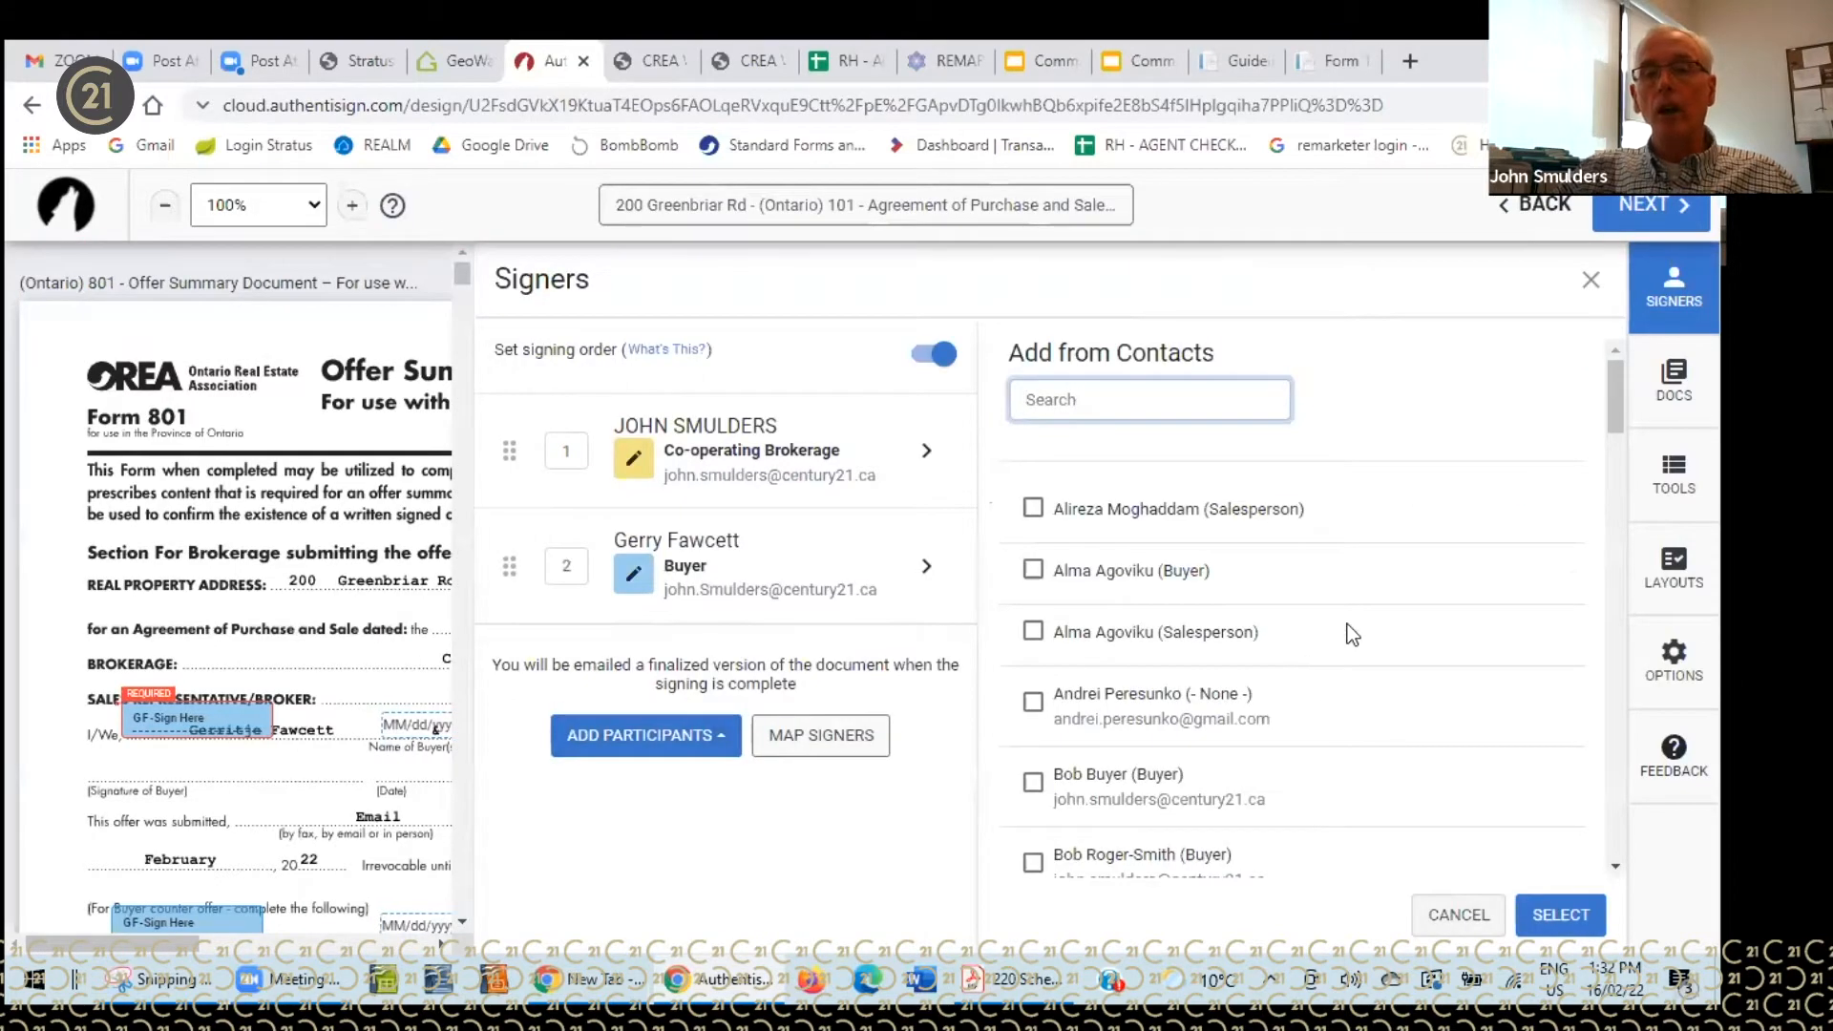
pyautogui.scroll(-2, 1348, 632)
pyautogui.scroll(-1, 1352, 634)
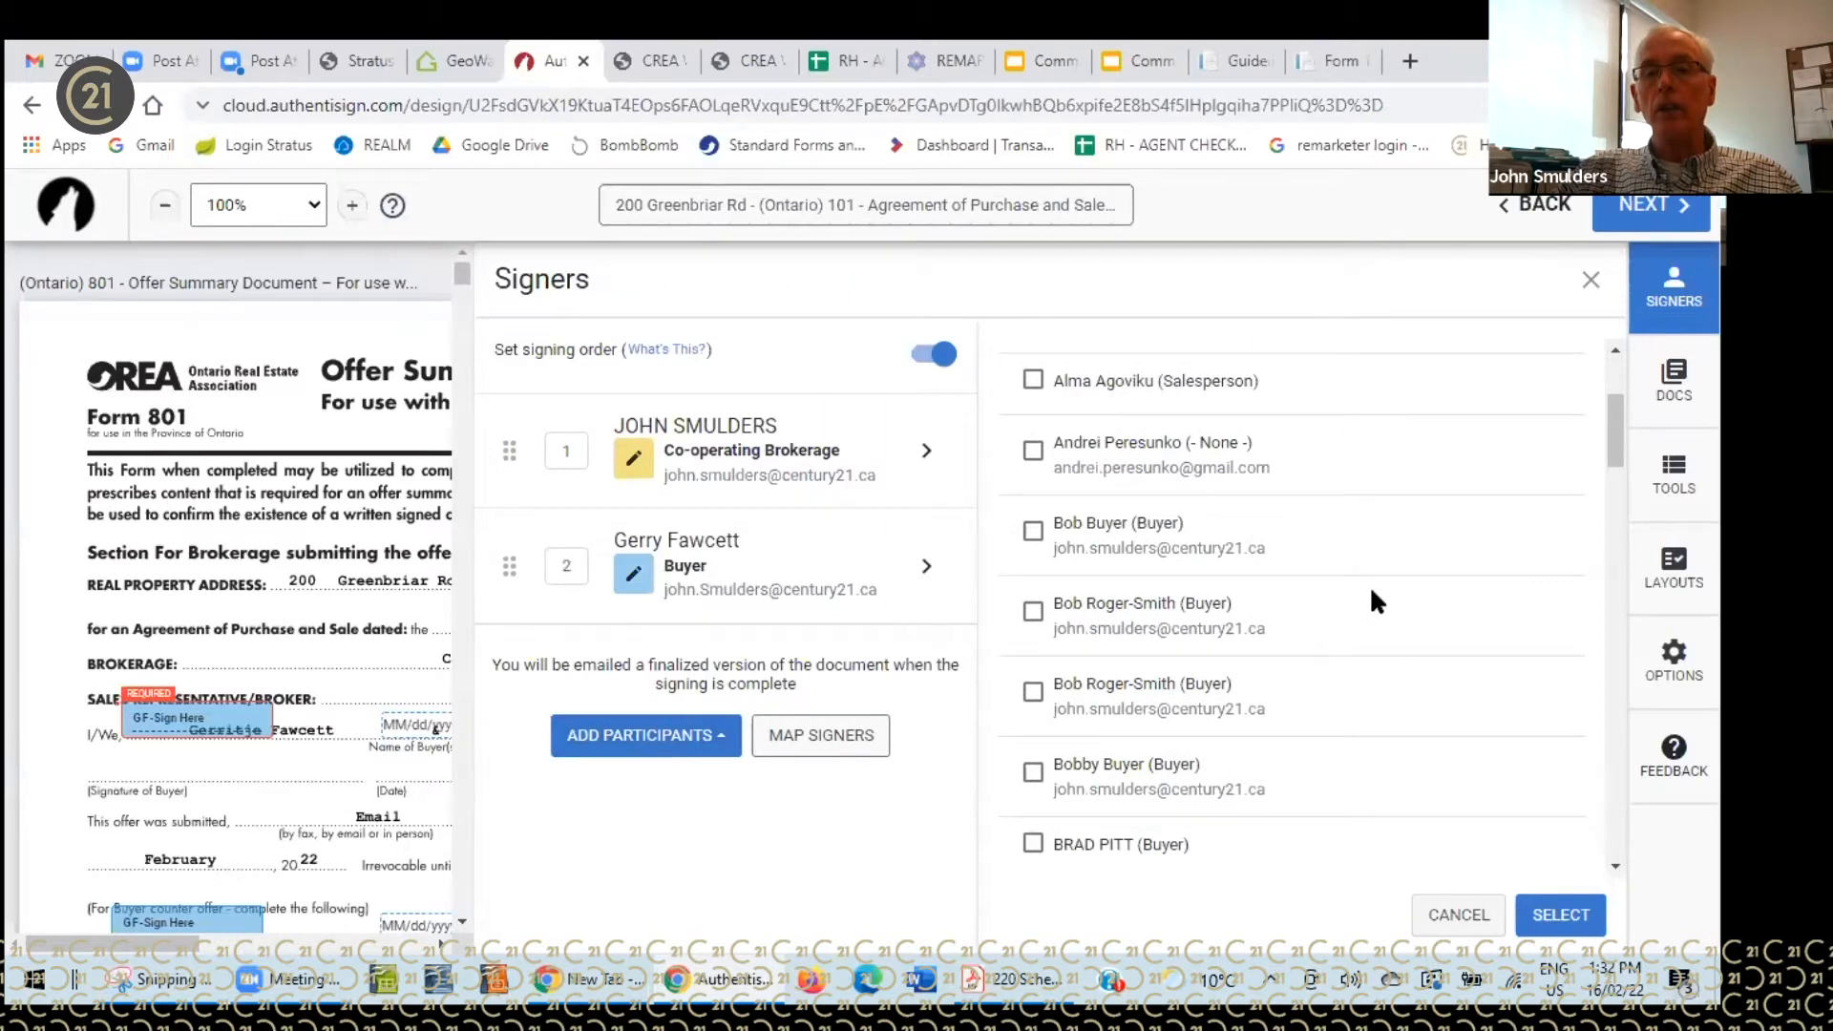
pyautogui.scroll(-6, 1372, 597)
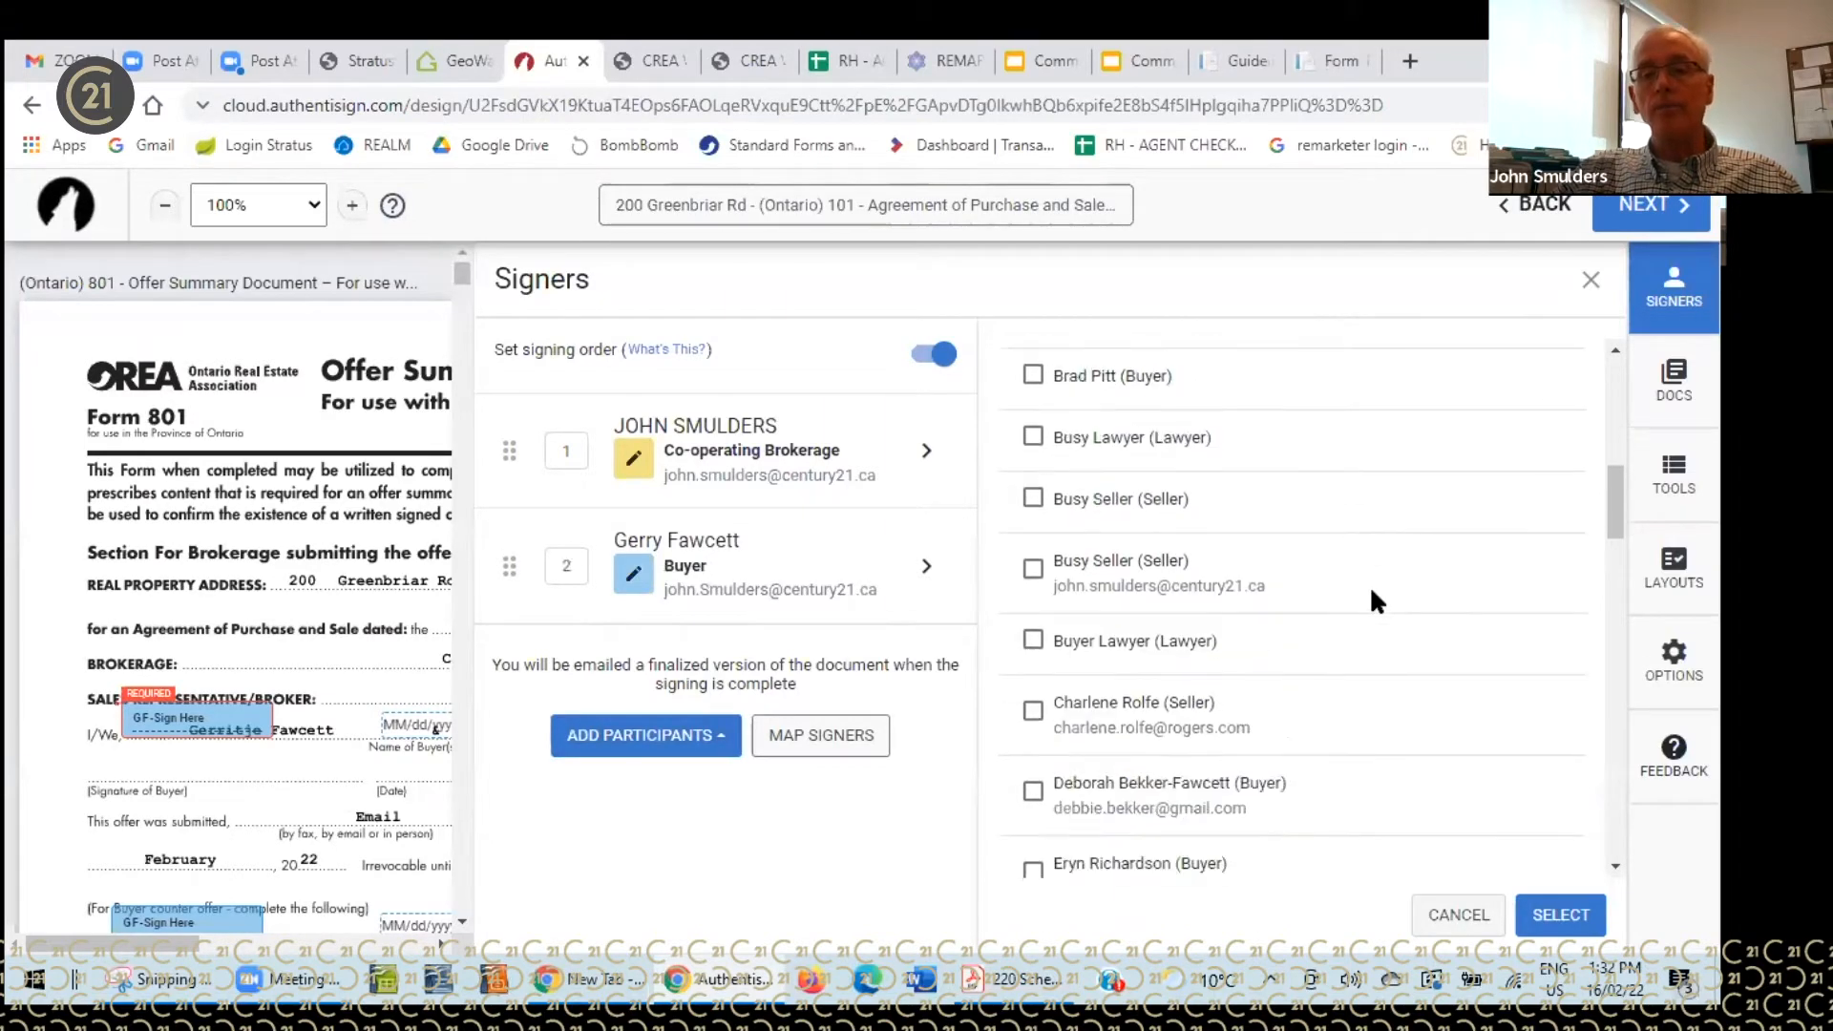
pyautogui.scroll(-1, 1369, 586)
pyautogui.click(1034, 694)
pyautogui.scroll(-4, 1365, 575)
pyautogui.scroll(-9, 1365, 575)
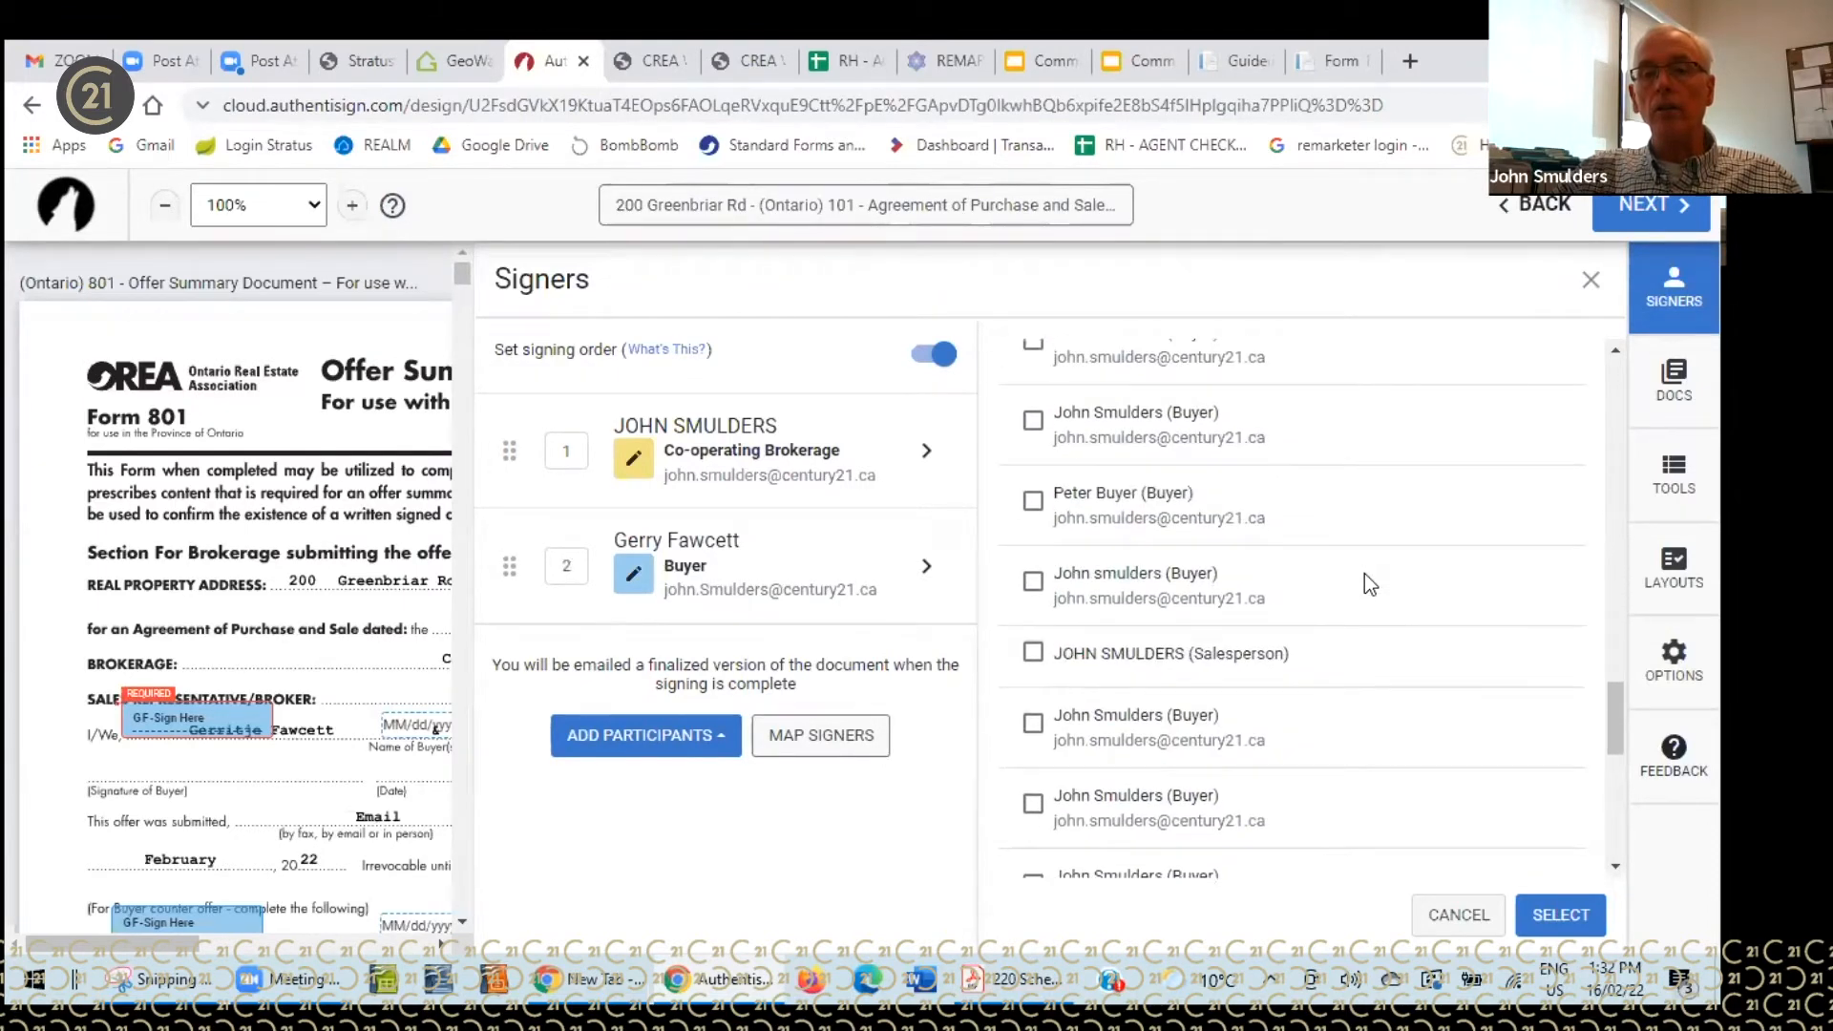
pyautogui.scroll(-4, 1365, 575)
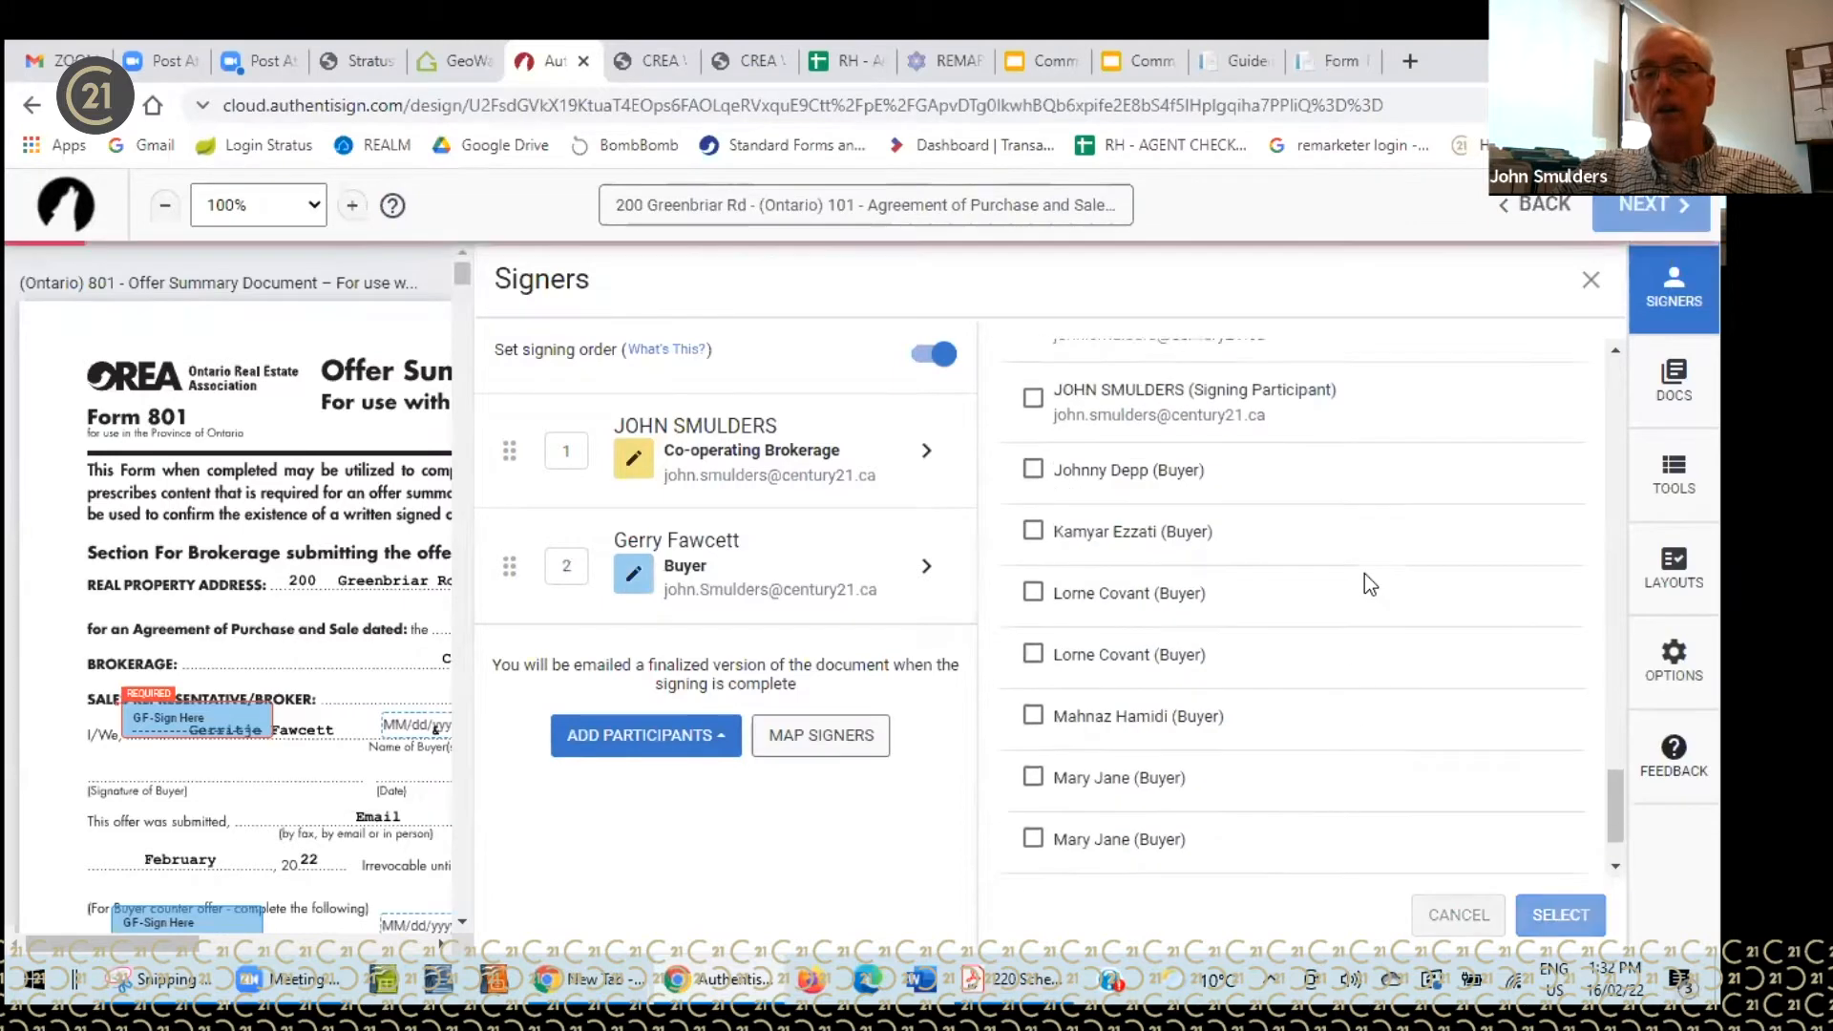
pyautogui.scroll(-5, 1366, 576)
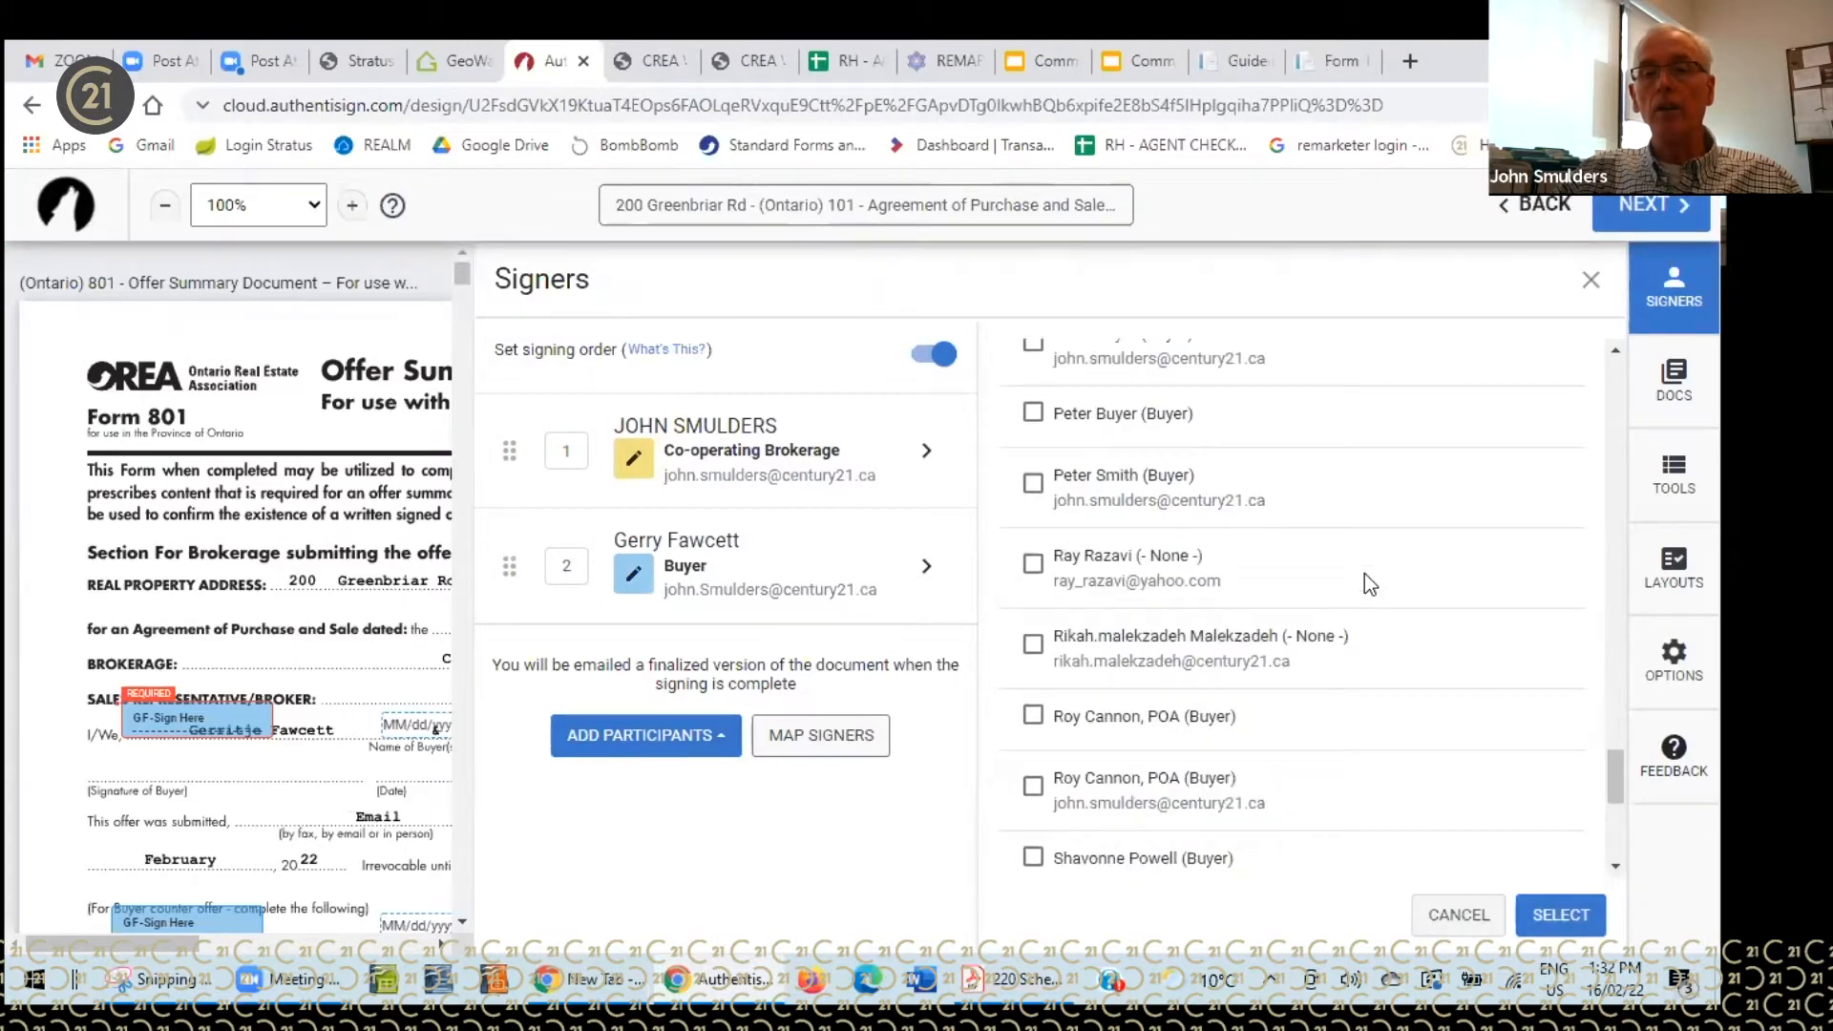
pyautogui.scroll(-3, 1366, 575)
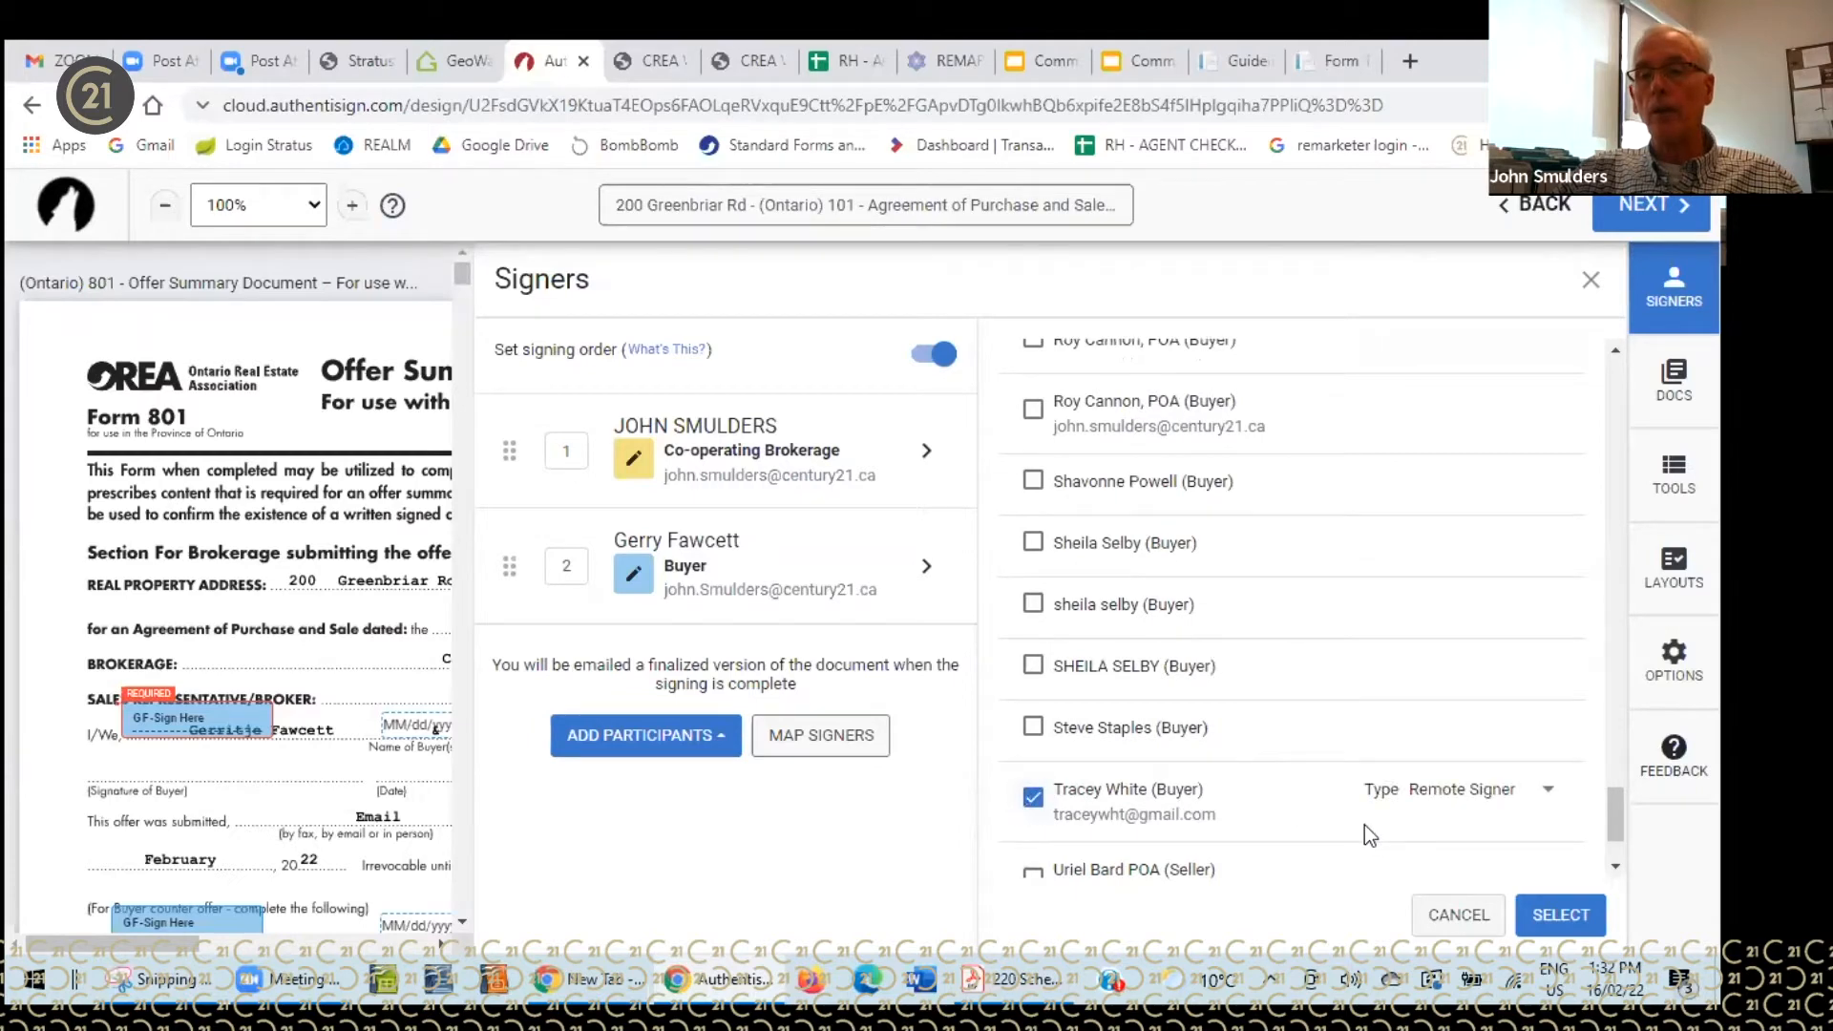
pyautogui.click(1550, 915)
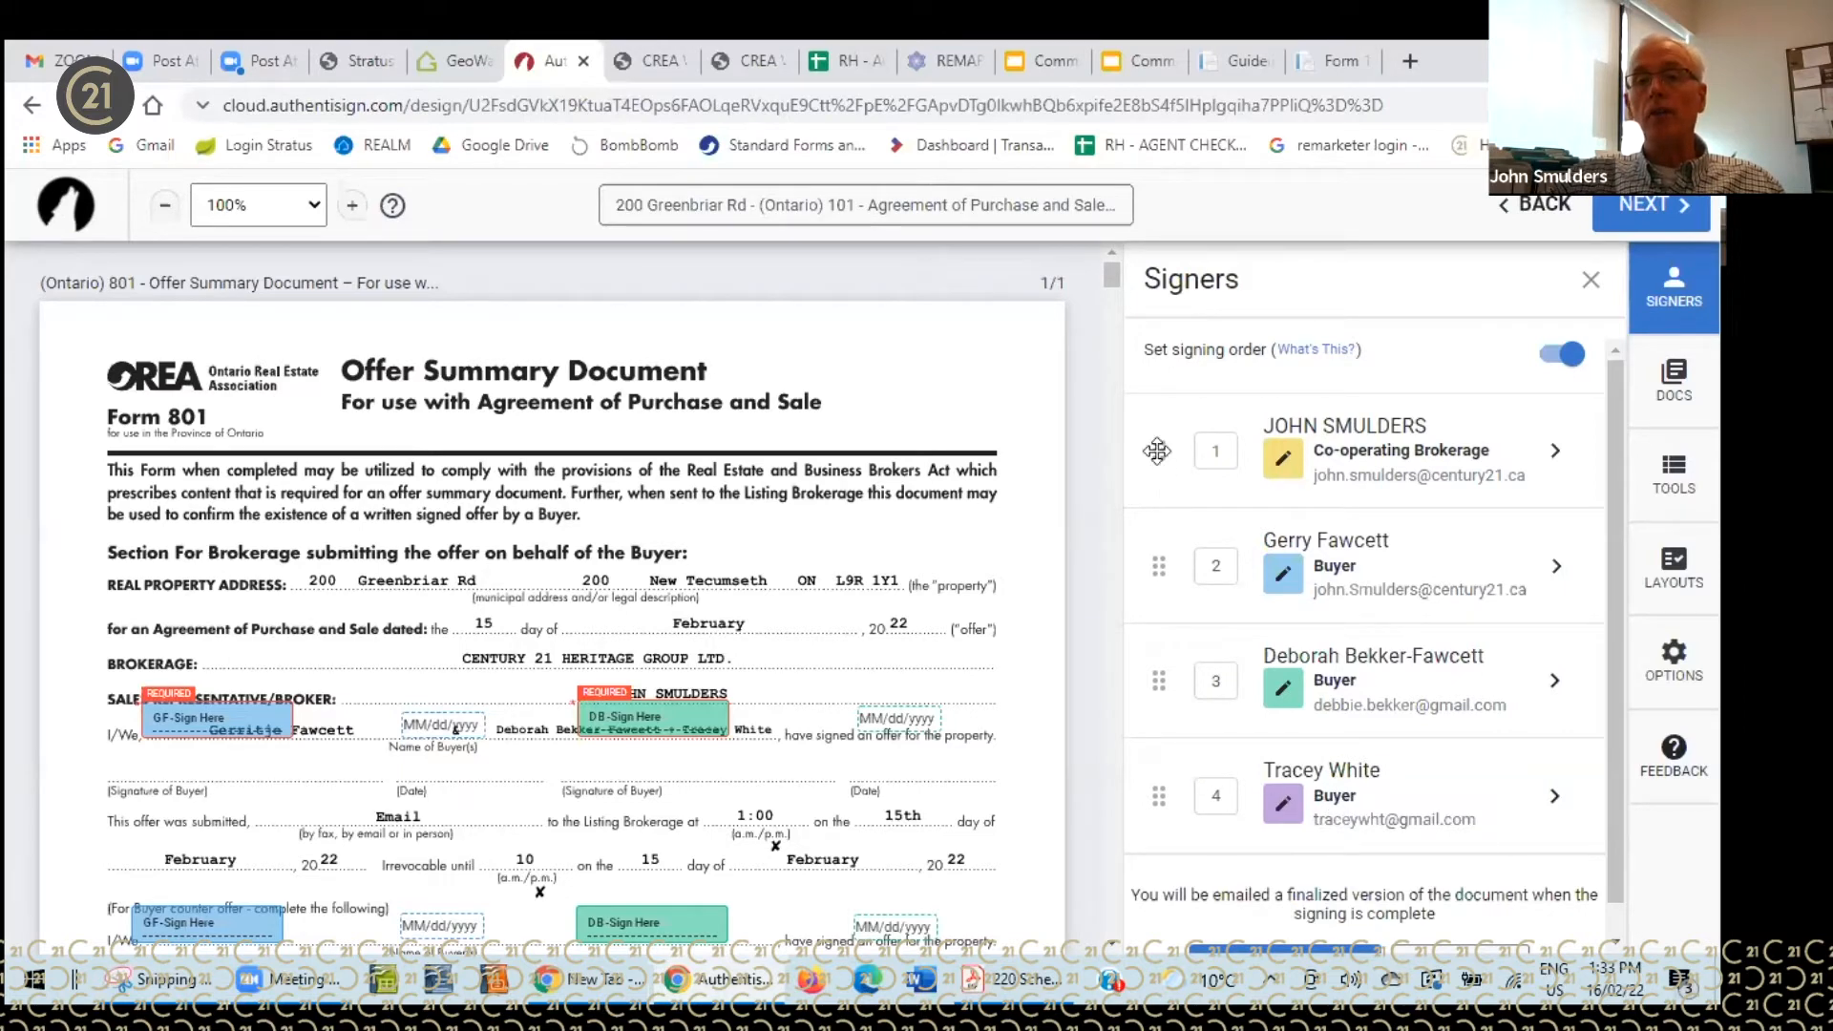
# - Move the brokerage signer to last, then change signer 2's e-mail to the agent's own address and save
pyautogui.moveTo(1157, 451); pyautogui.dragTo(1162, 791)
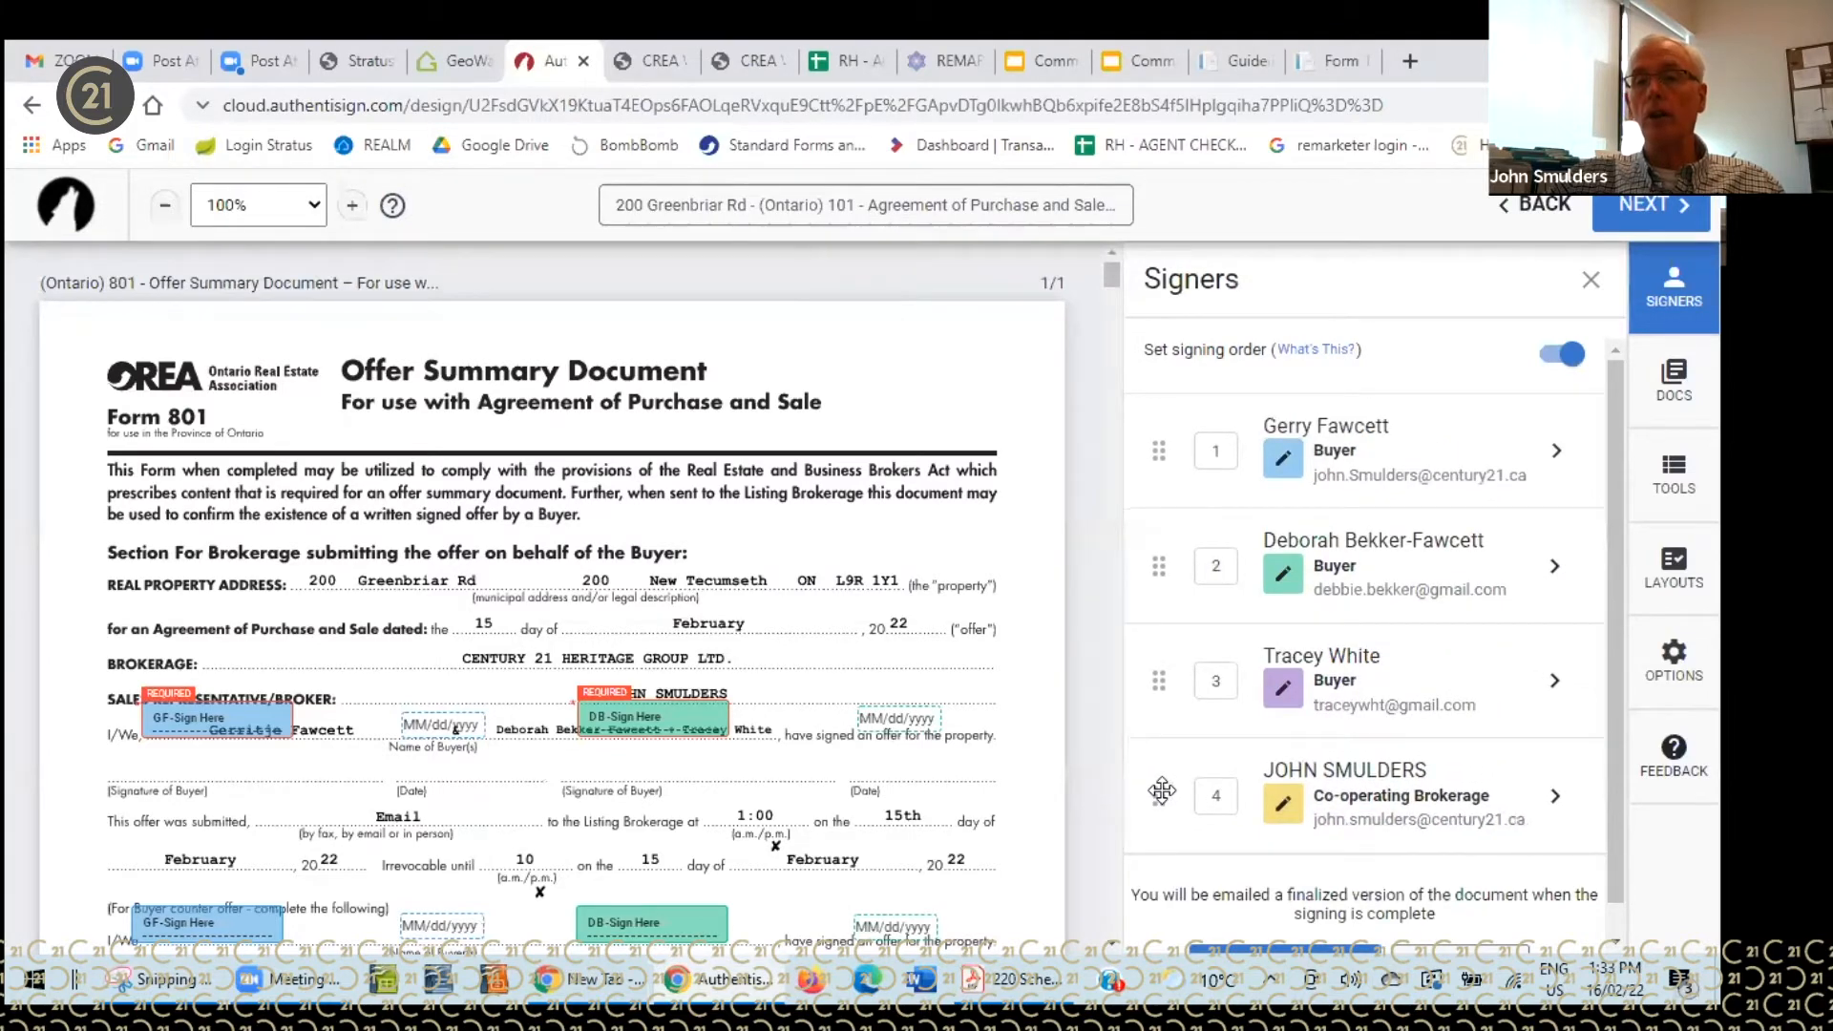
pyautogui.click(1350, 551)
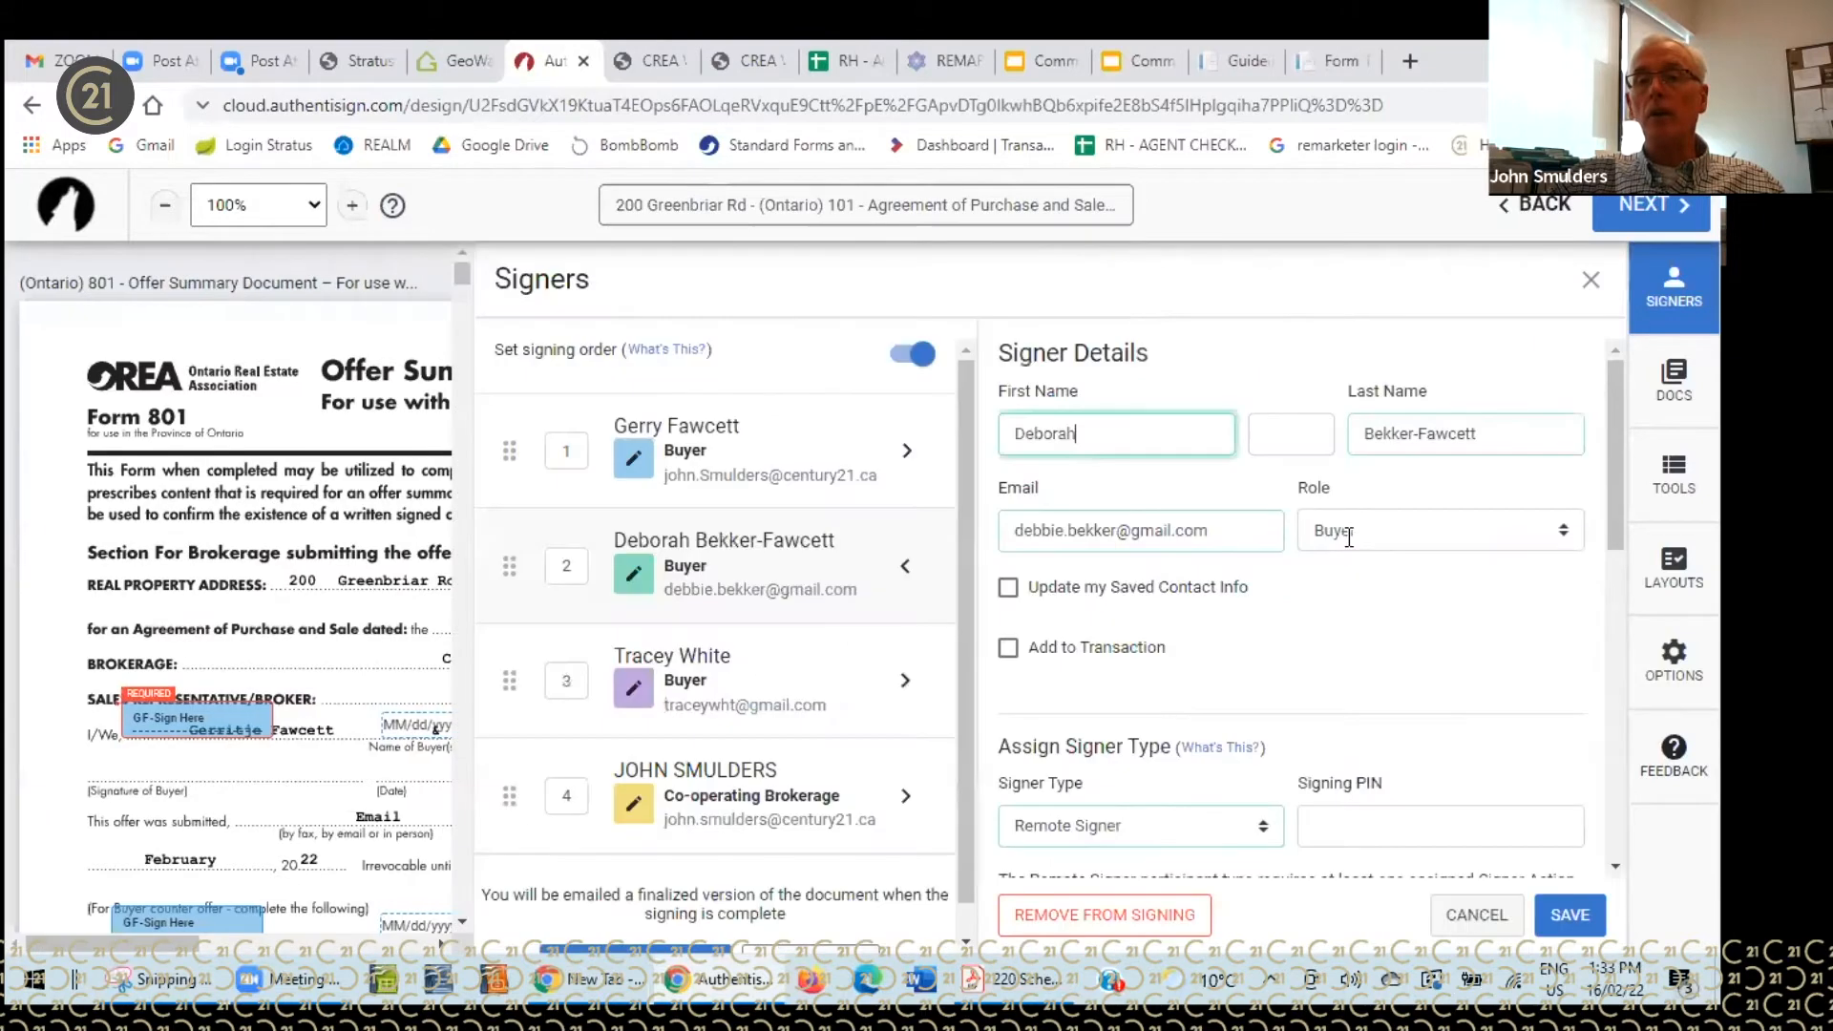
pyautogui.click(1226, 530)
pyautogui.press('BackSpace')
pyautogui.press('BackSpace')
pyautogui.press('BackSpace')
pyautogui.press('BackSpace')
pyautogui.press('BackSpace')
pyautogui.press('BackSpace')
pyautogui.press('BackSpace')
pyautogui.press('BackSpace')
pyautogui.press('BackSpace')
pyautogui.press('BackSpace')
pyautogui.press('BackSpace')
pyautogui.press('BackSpace')
pyautogui.press('BackSpace')
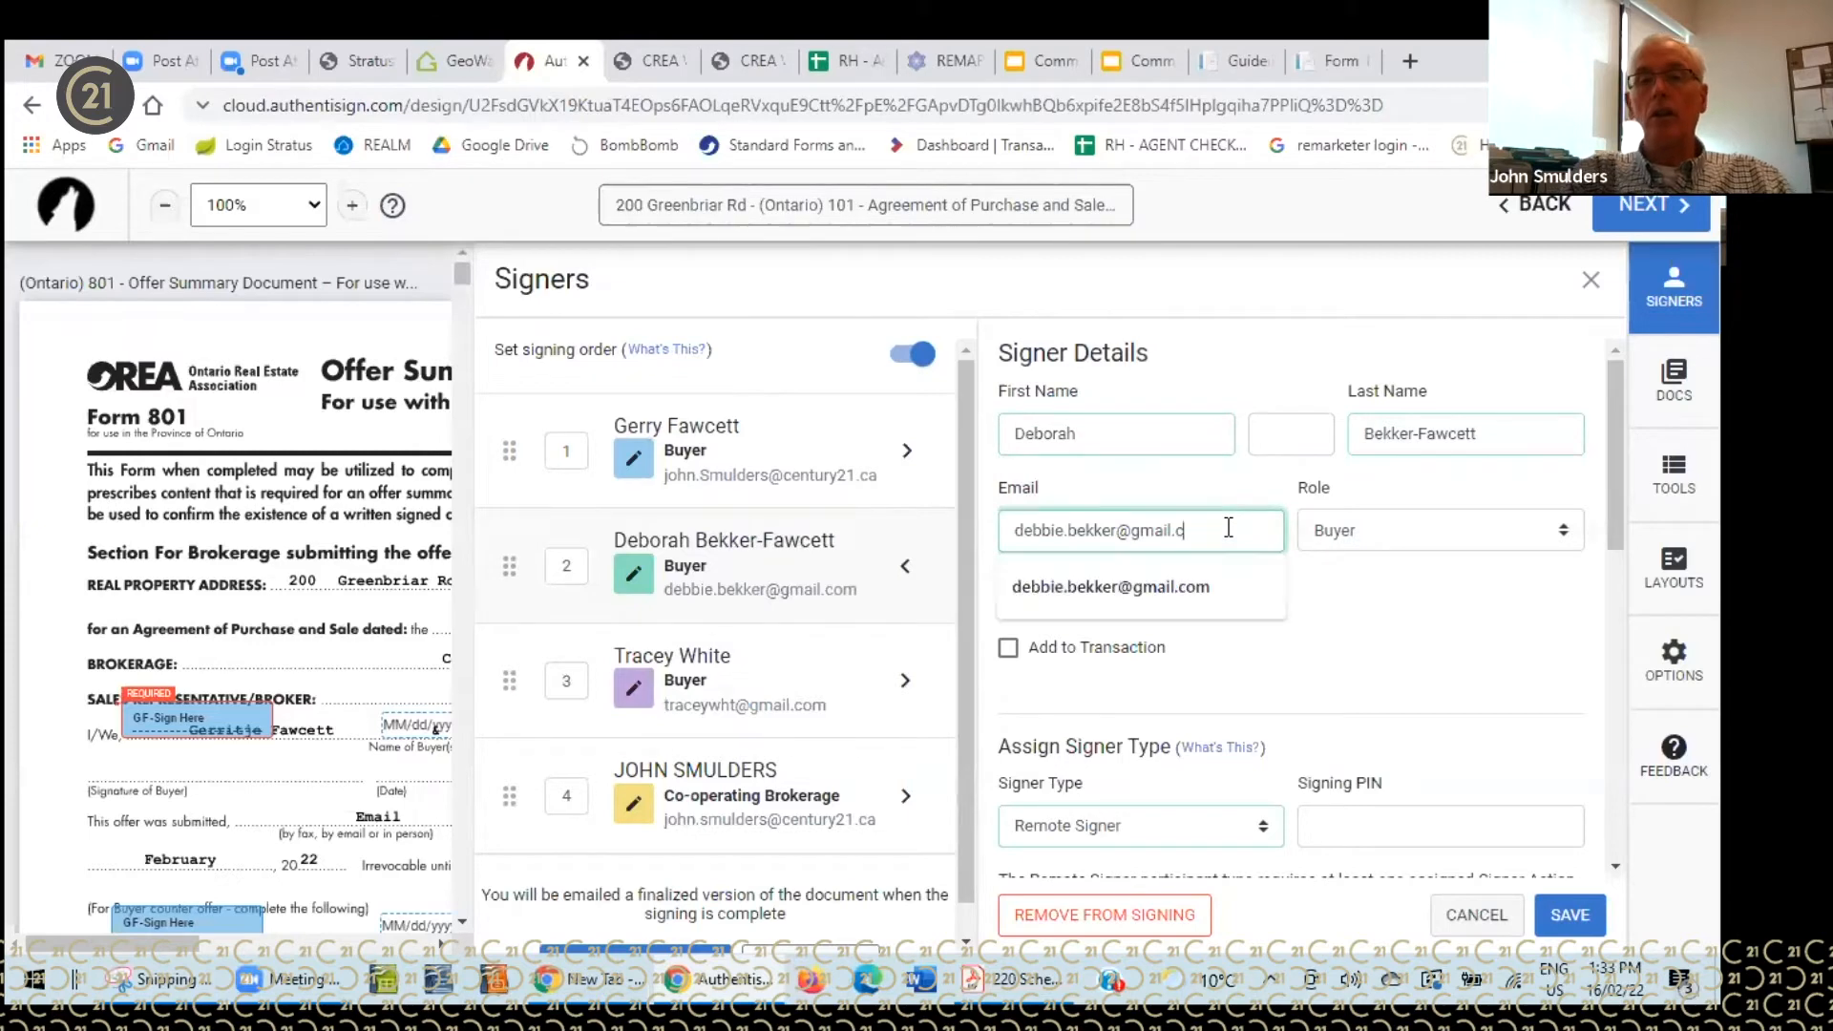
pyautogui.press('BackSpace')
pyautogui.press('BackSpace')
pyautogui.press('BackSpace')
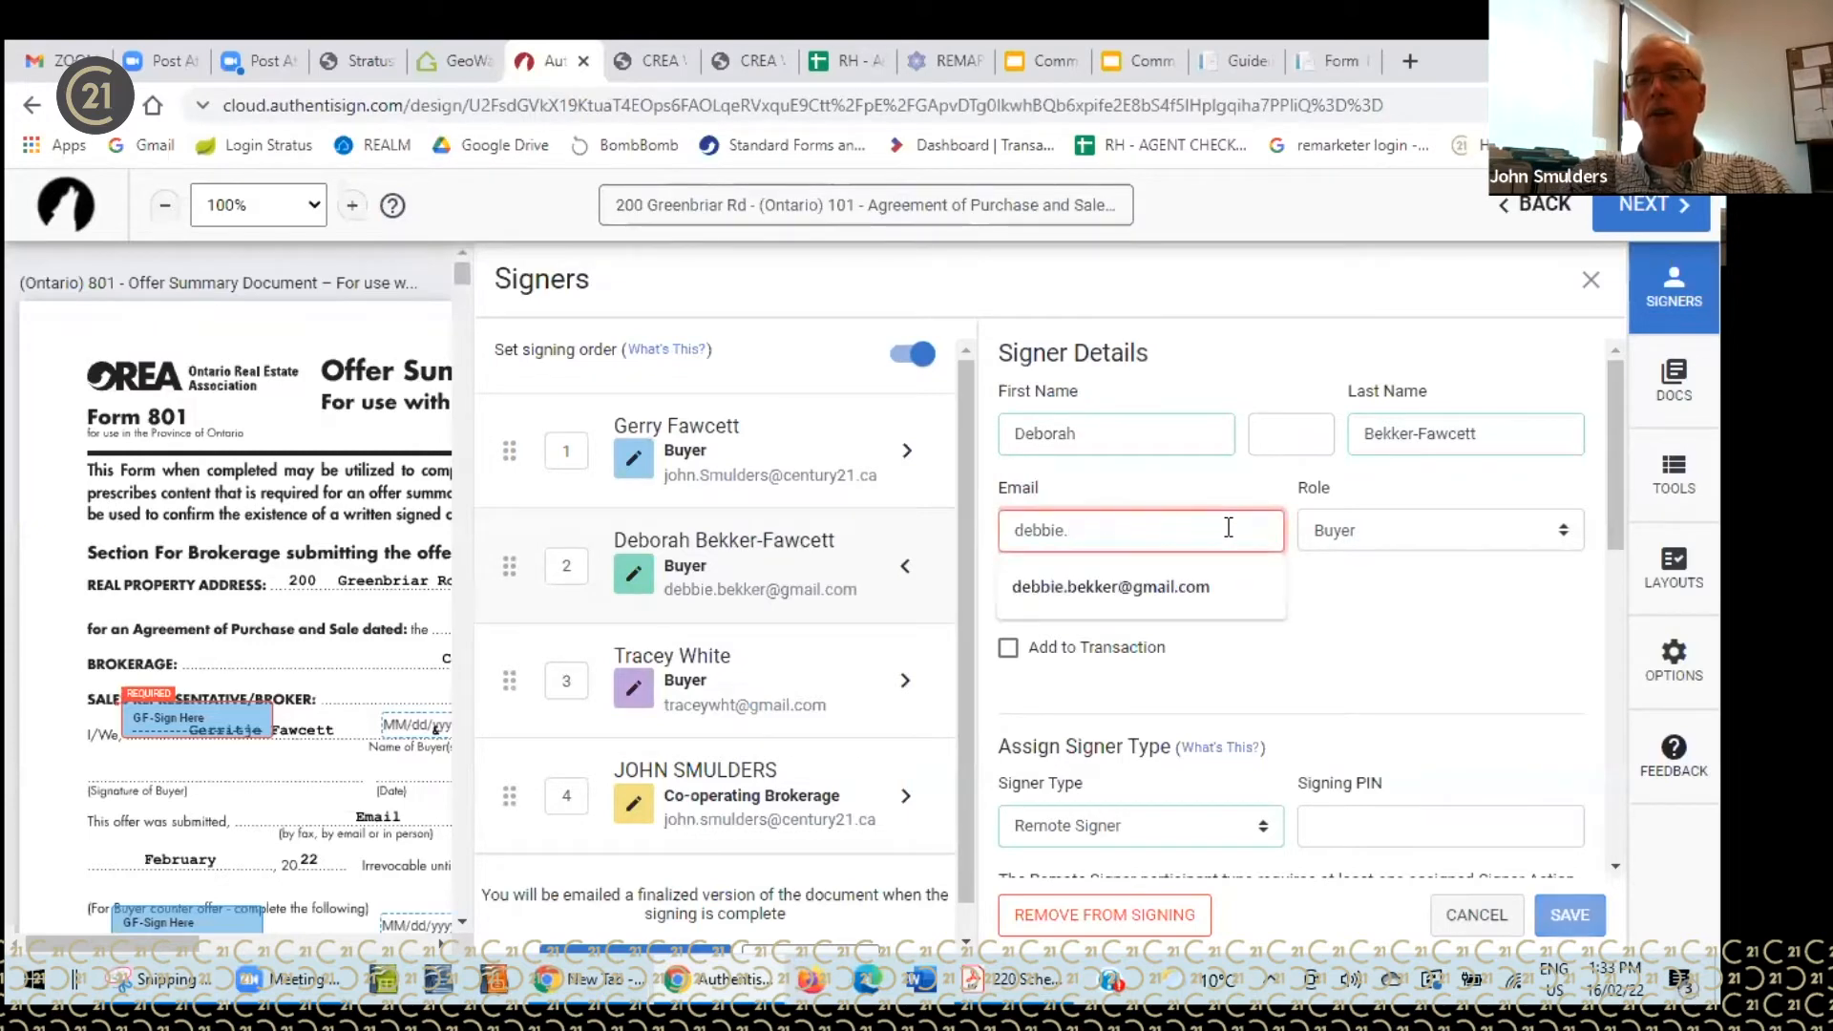
pyautogui.press('BackSpace')
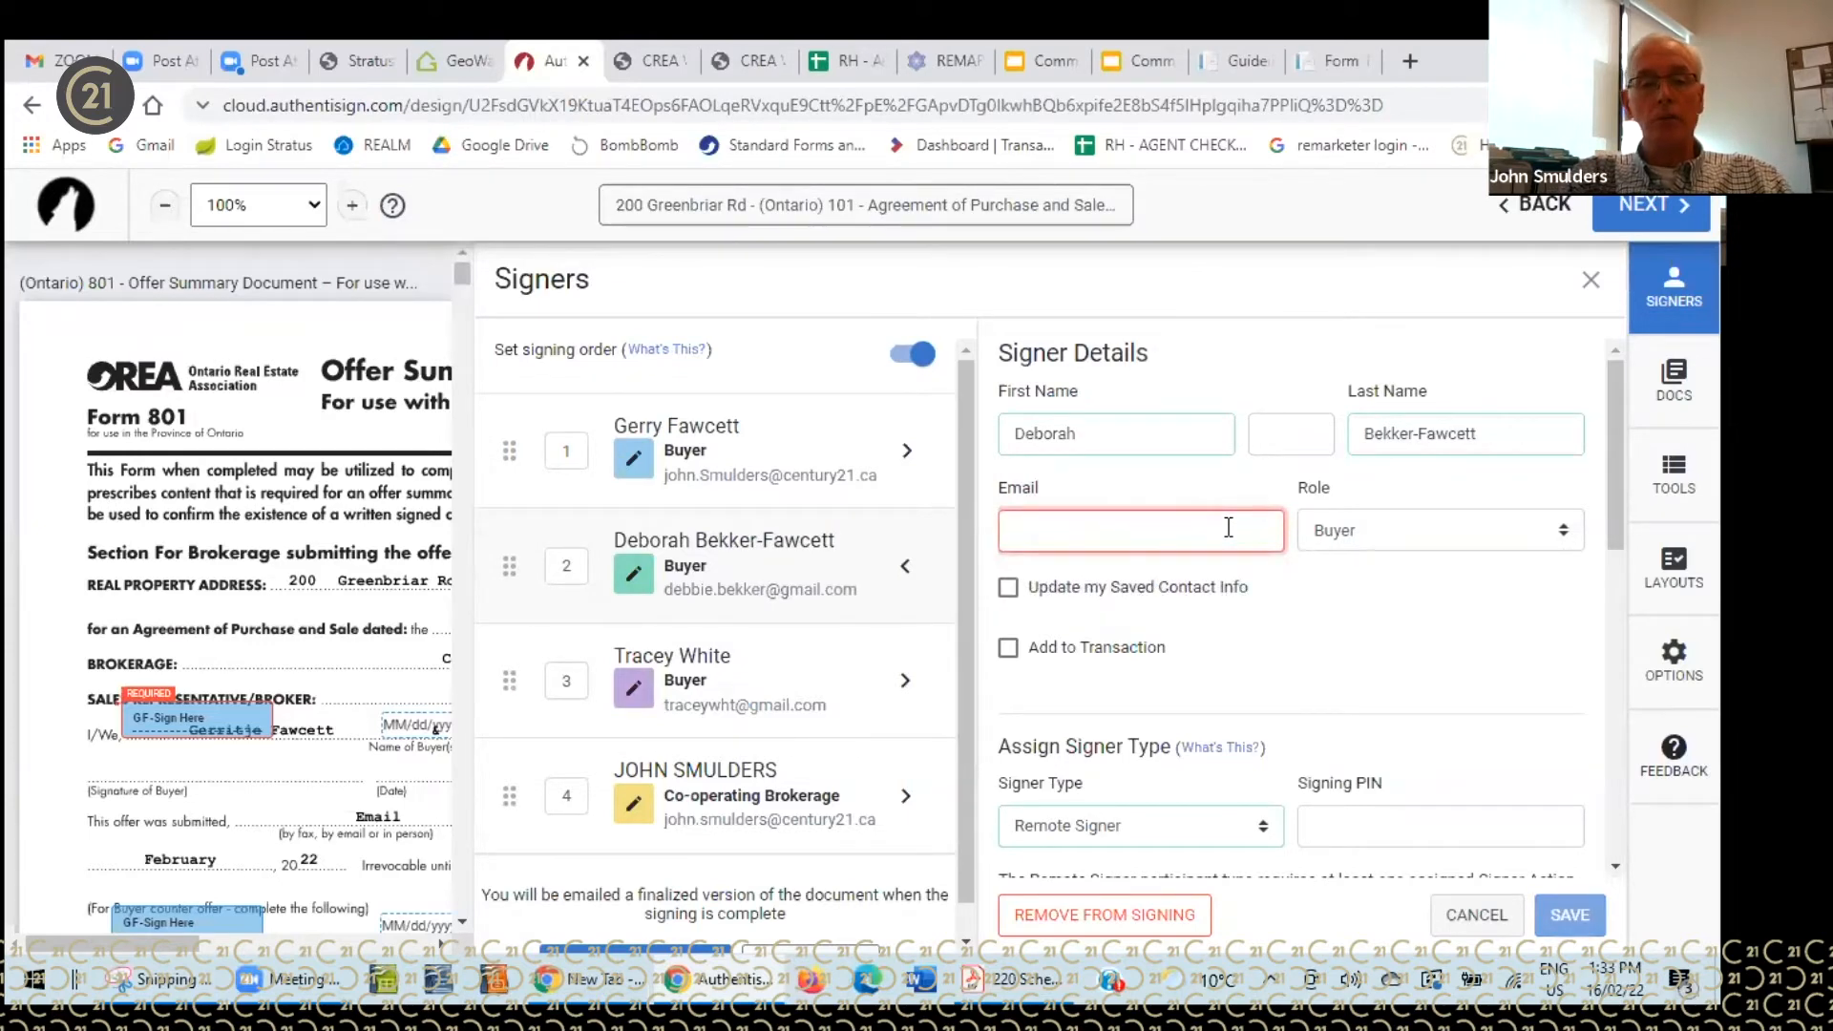
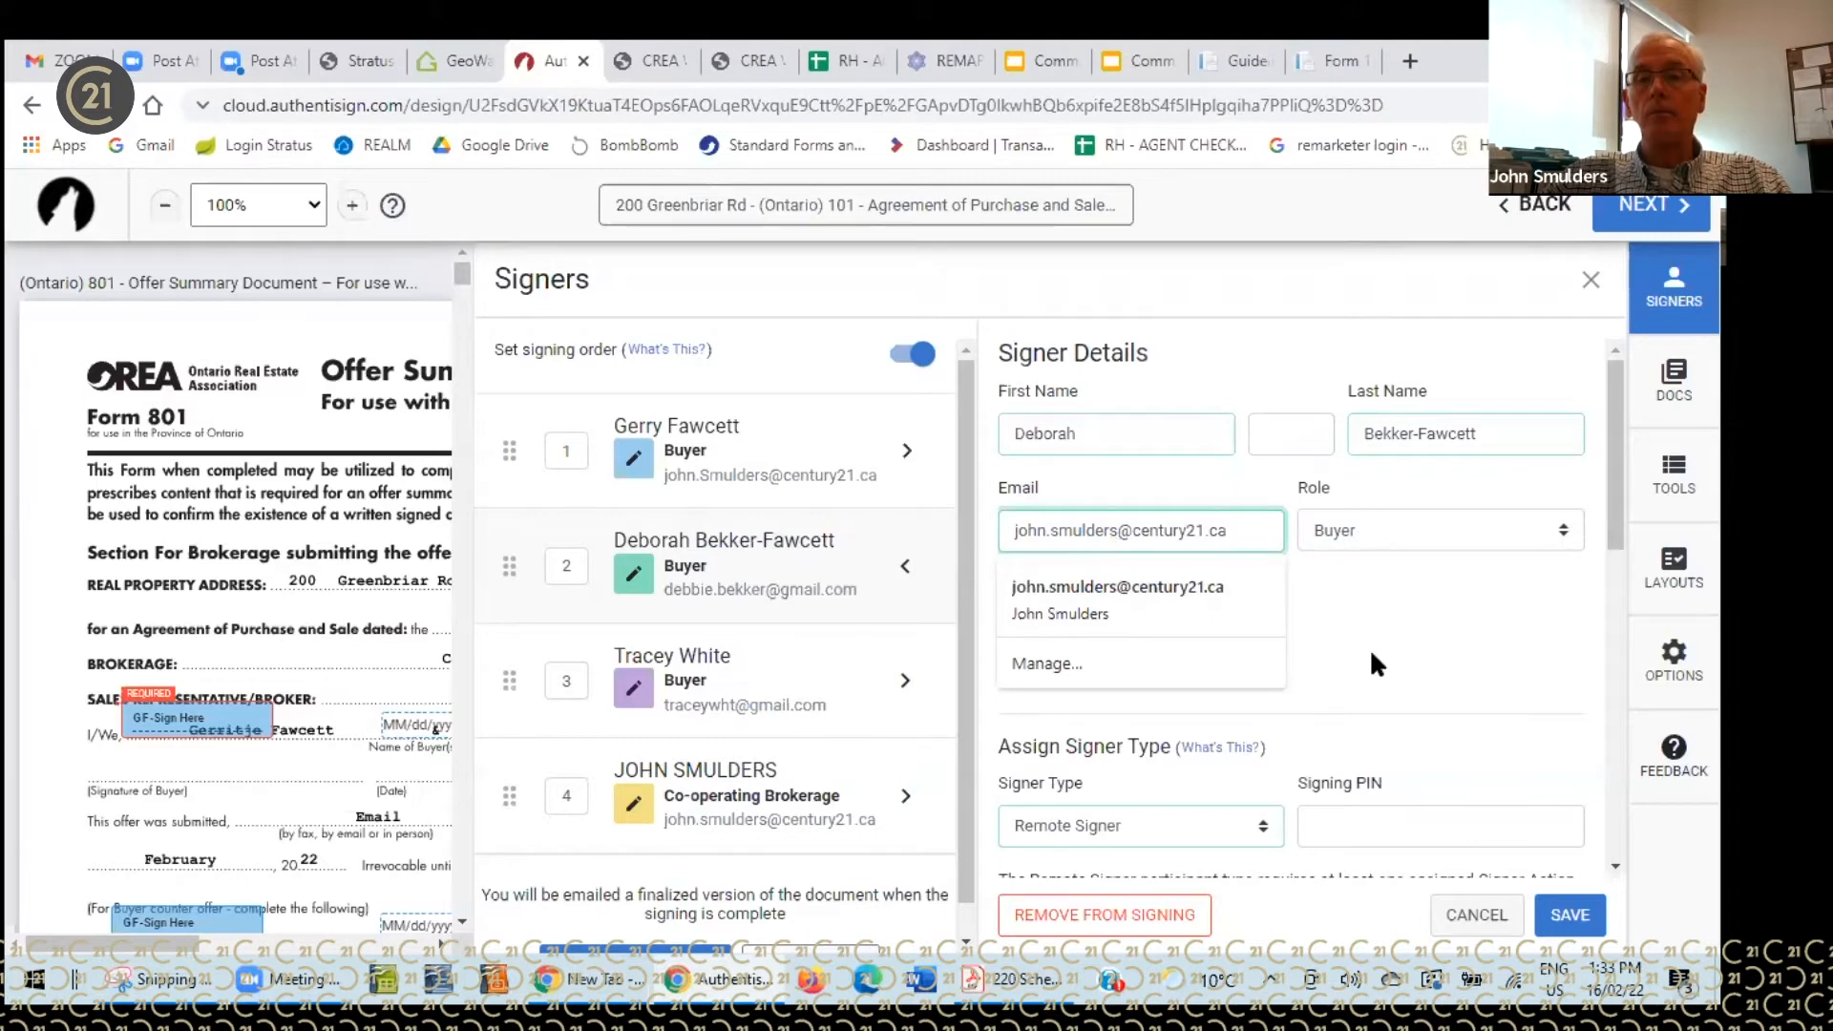
pyautogui.click(1576, 919)
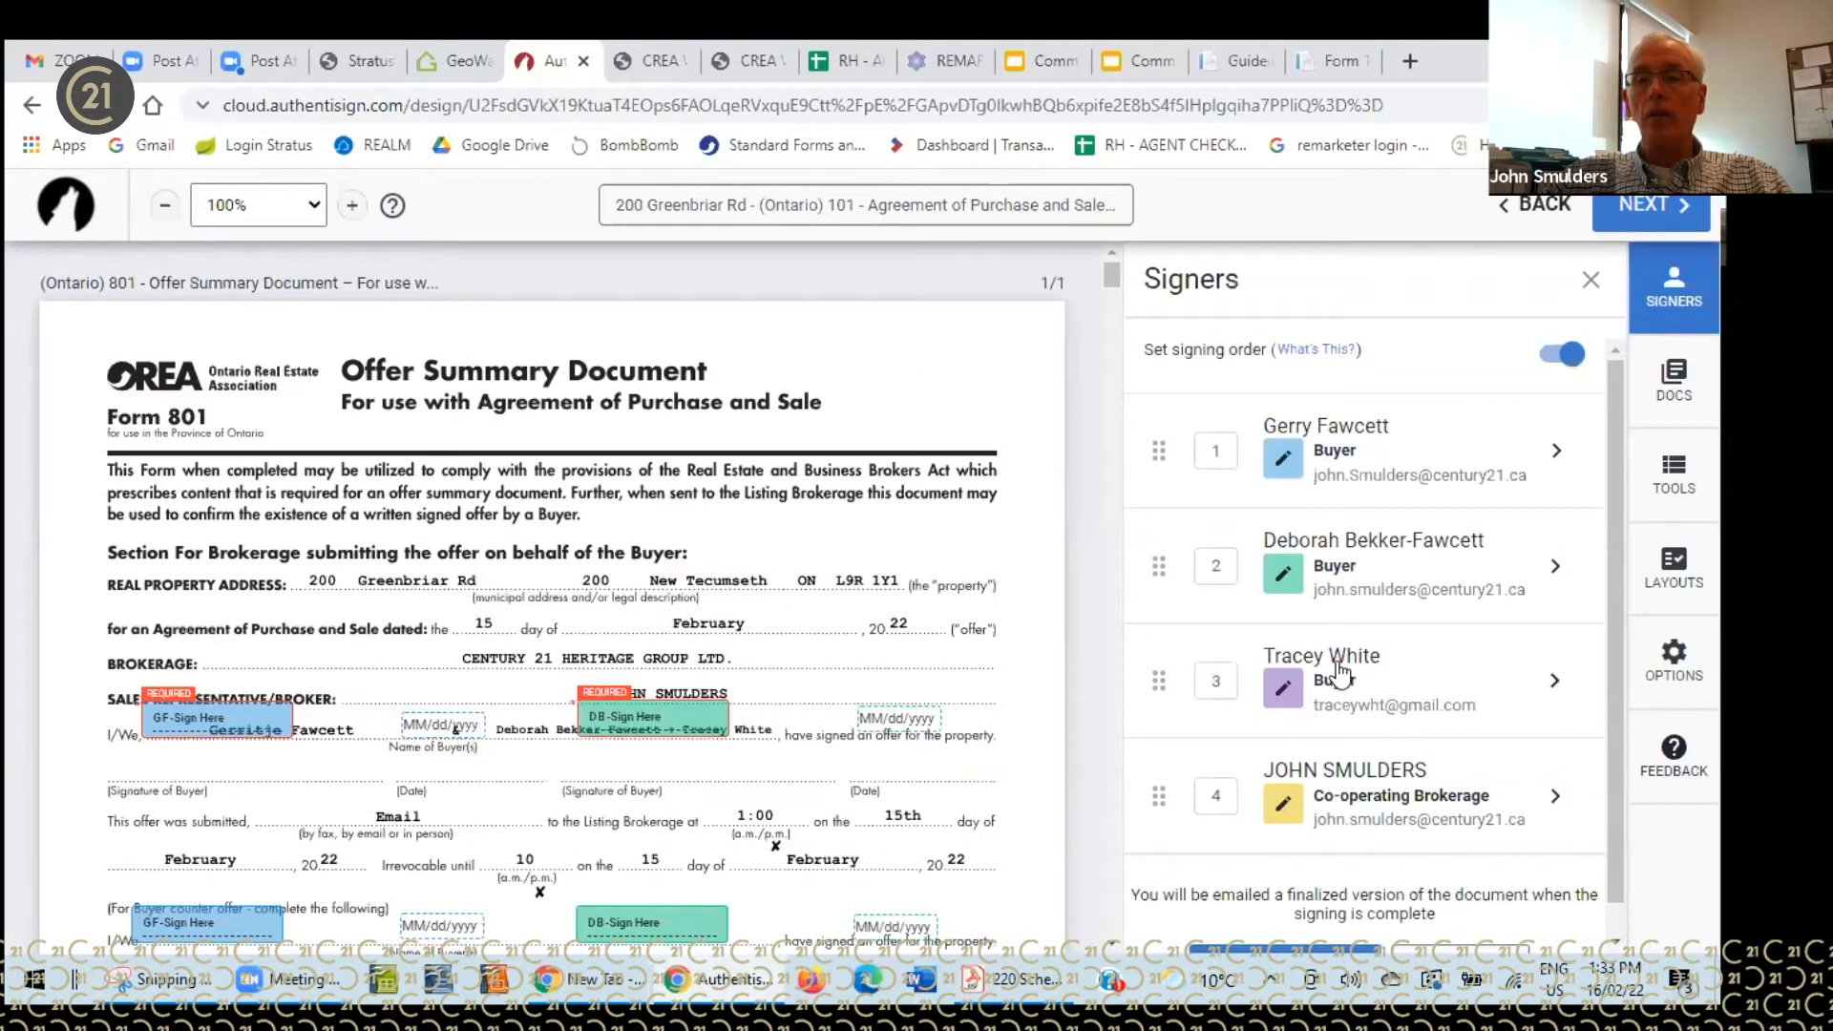
# - Replace signer 3's e-mail with the agent's own address and save it
pyautogui.click(1341, 674)
pyautogui.moveTo(1195, 522); pyautogui.dragTo(1016, 530)
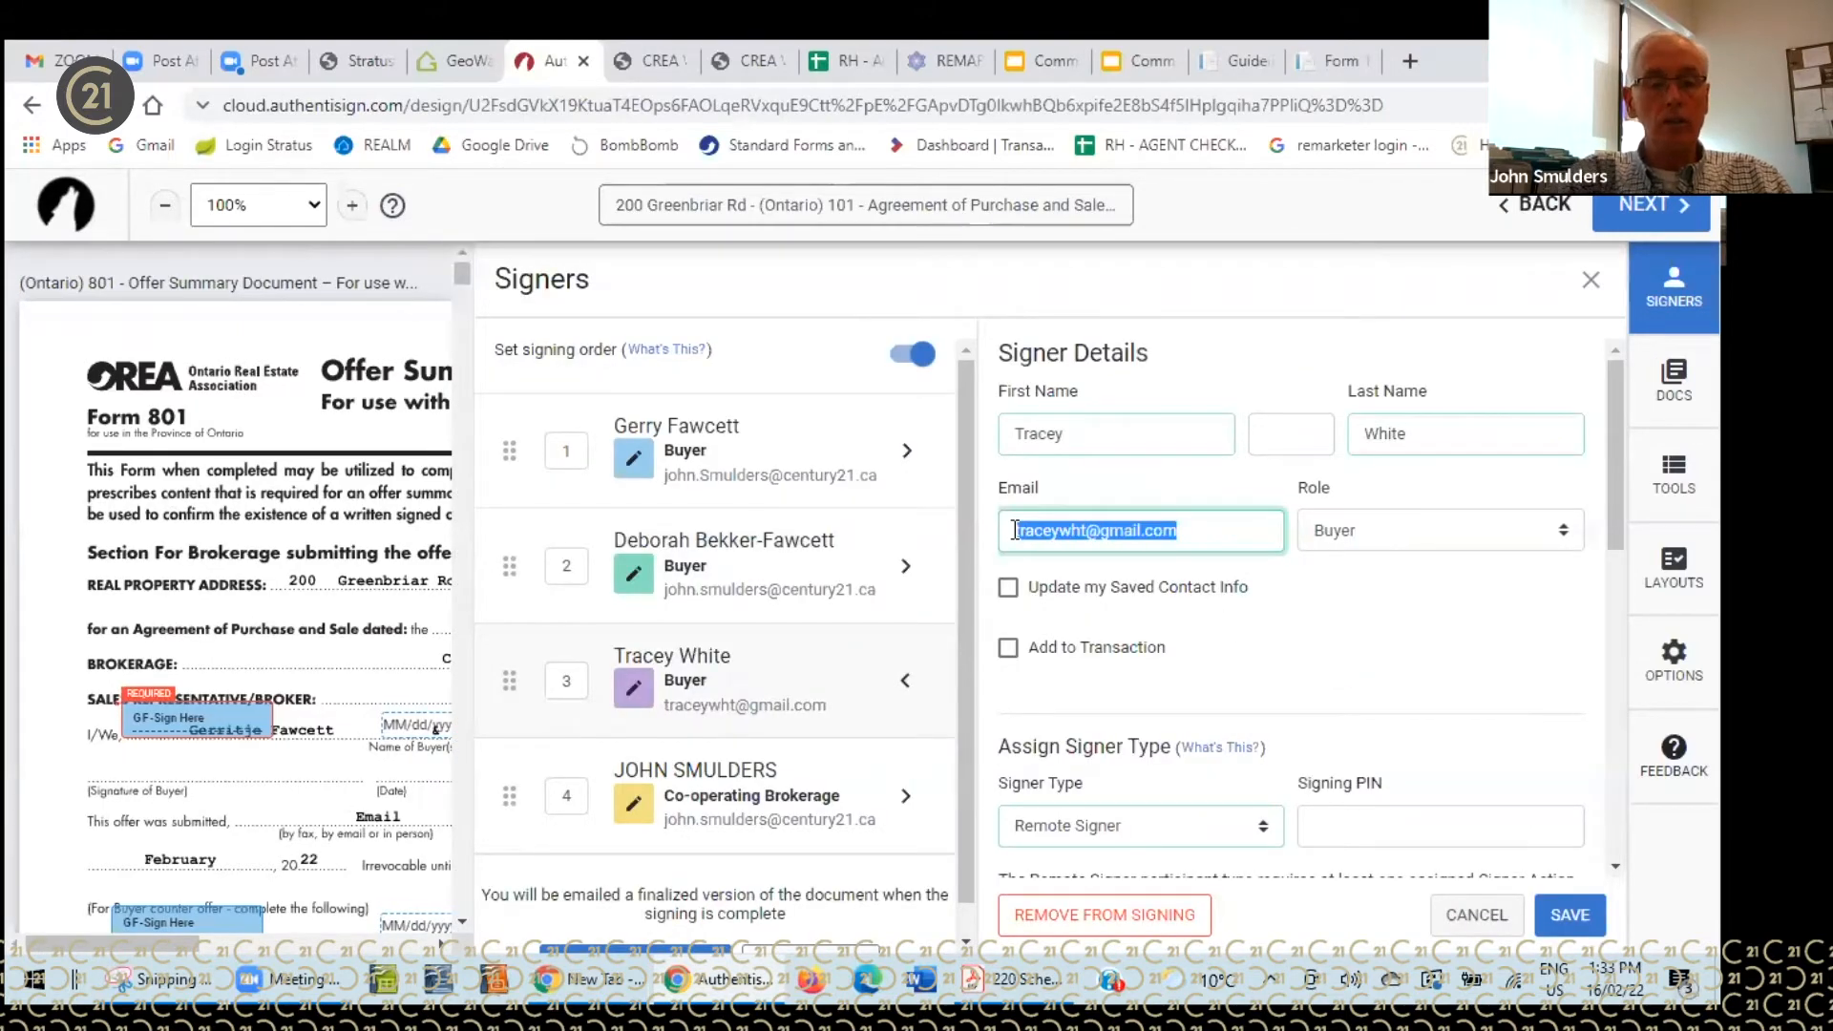
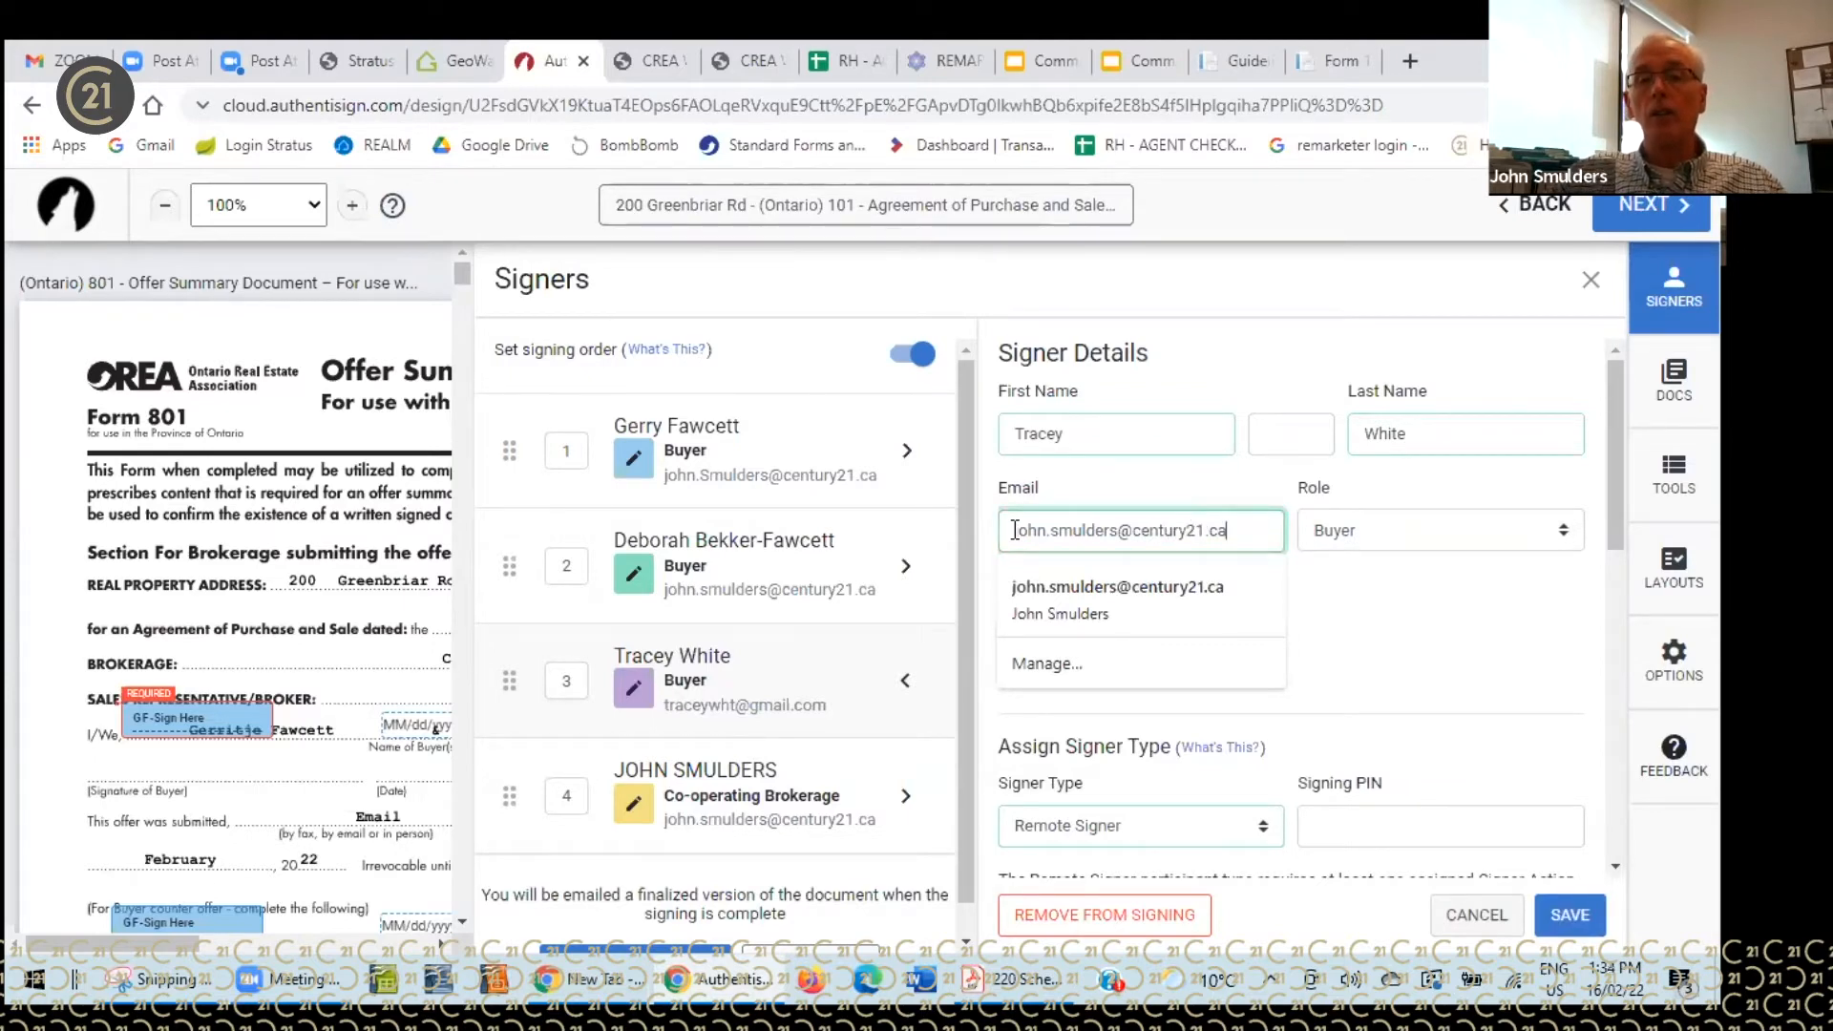
pyautogui.click(1567, 915)
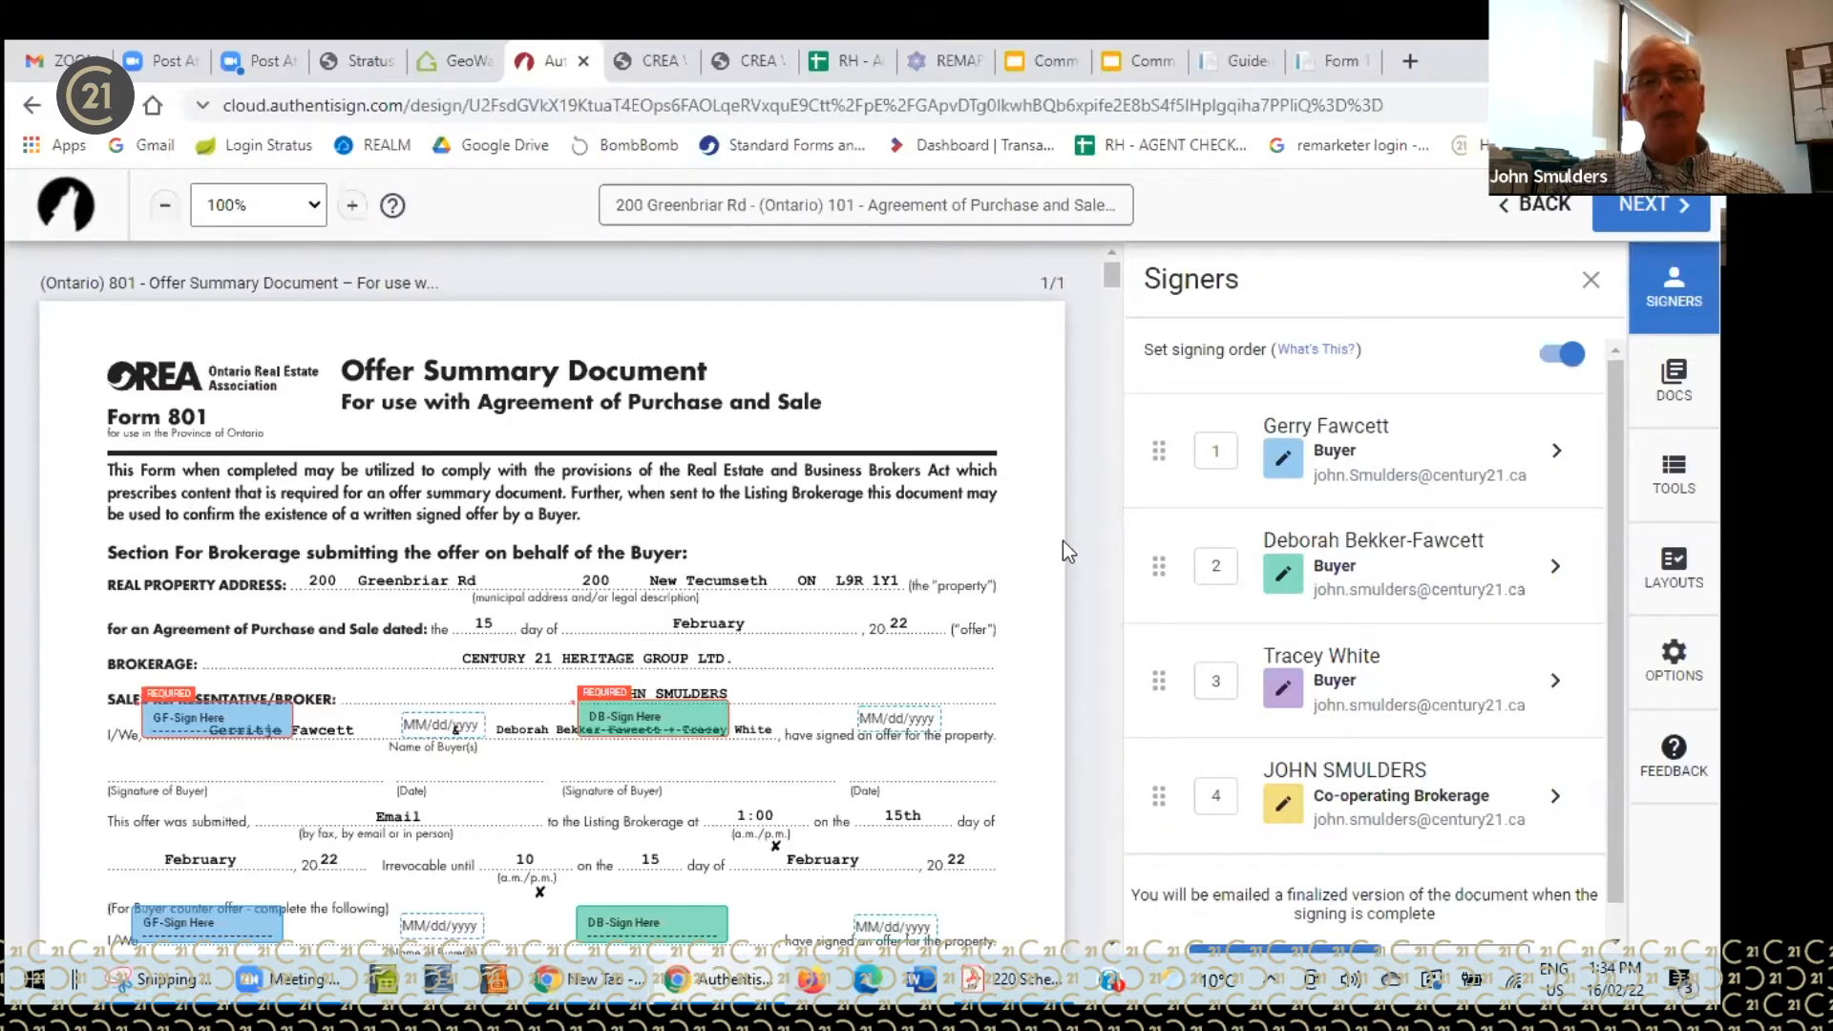
pyautogui.scroll(-4, 964, 516)
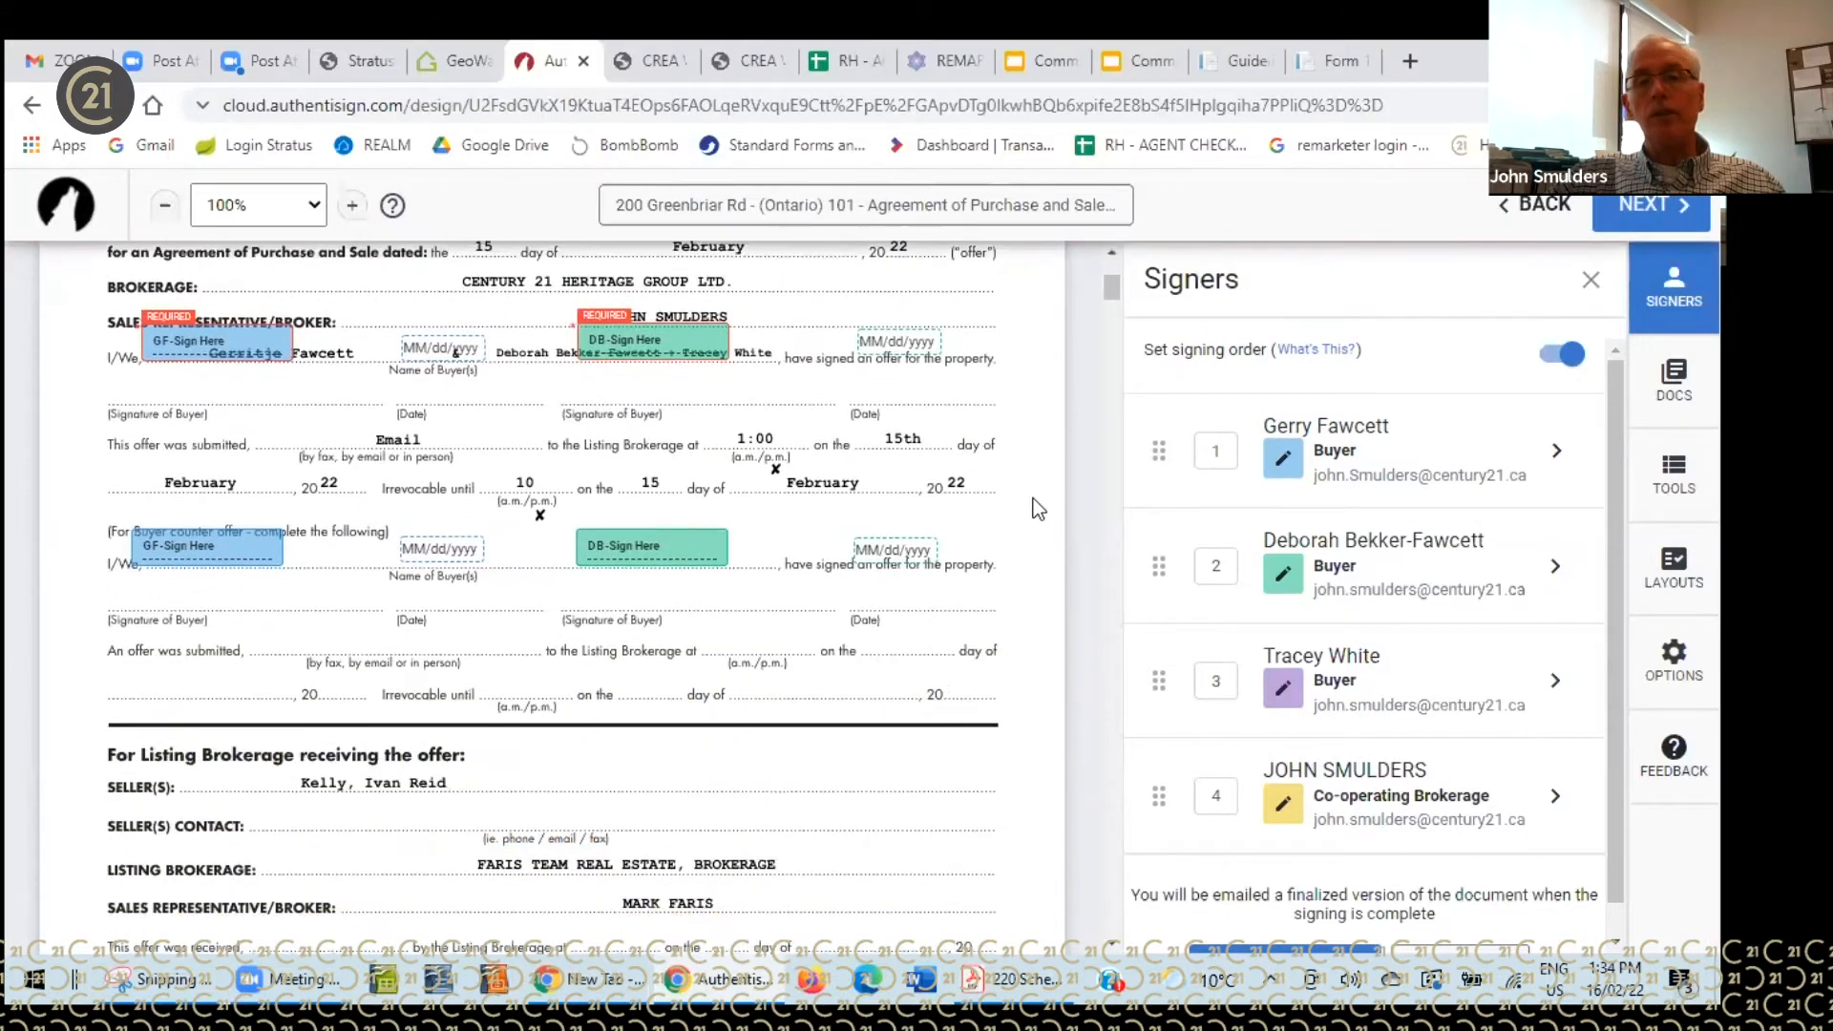
pyautogui.scroll(-5, 1033, 501)
pyautogui.scroll(4, 1035, 501)
pyautogui.scroll(1, 1037, 487)
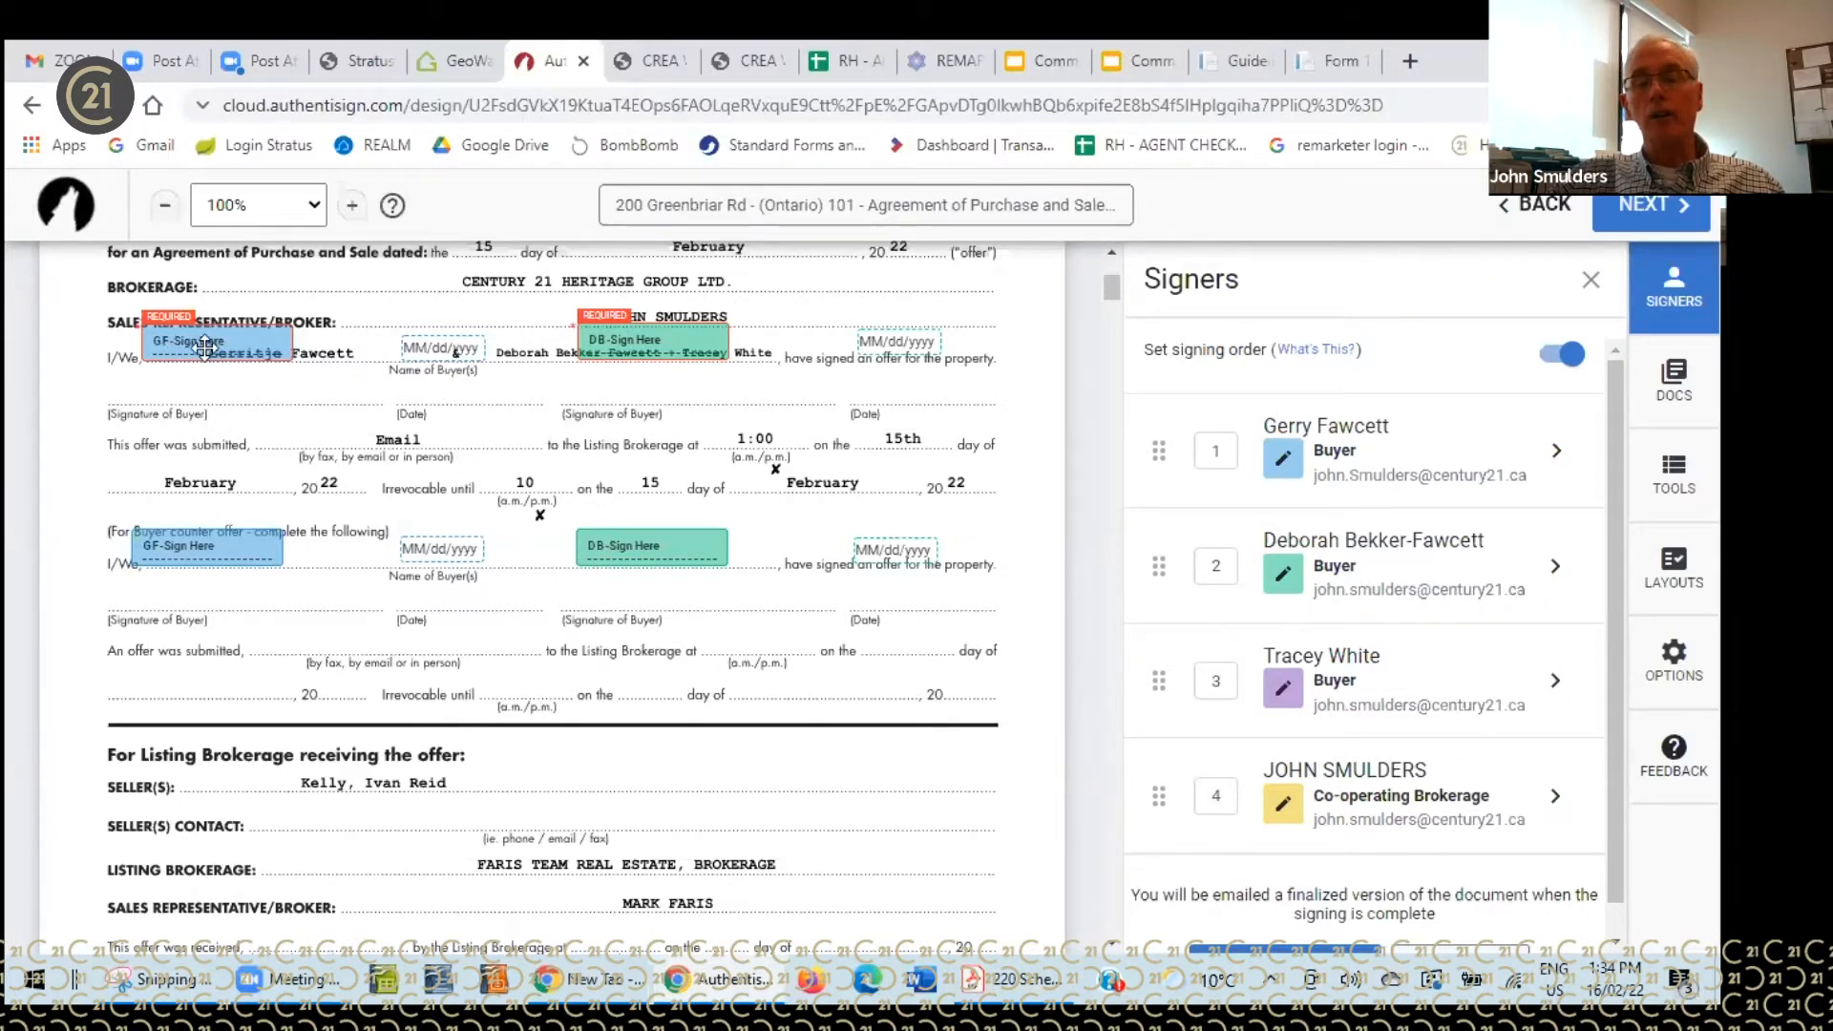
pyautogui.scroll(-2, 626, 532)
pyautogui.scroll(-15, 626, 533)
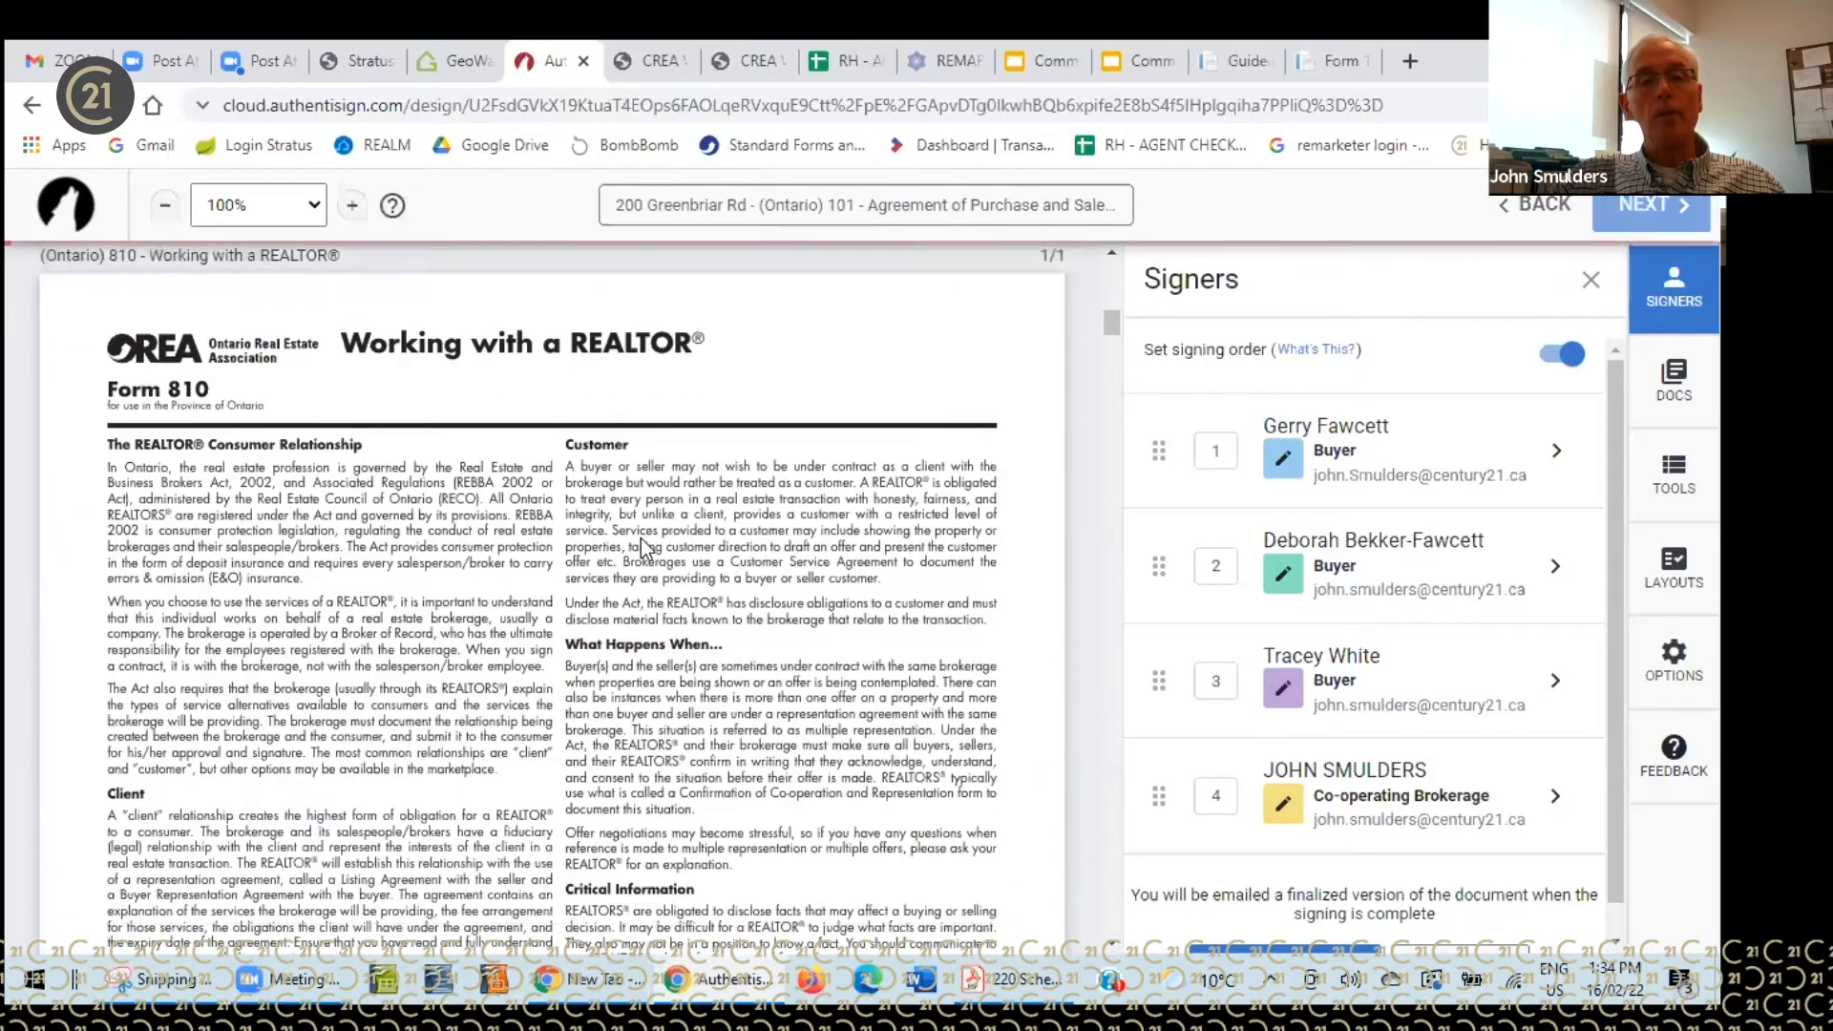
pyautogui.scroll(-7, 633, 546)
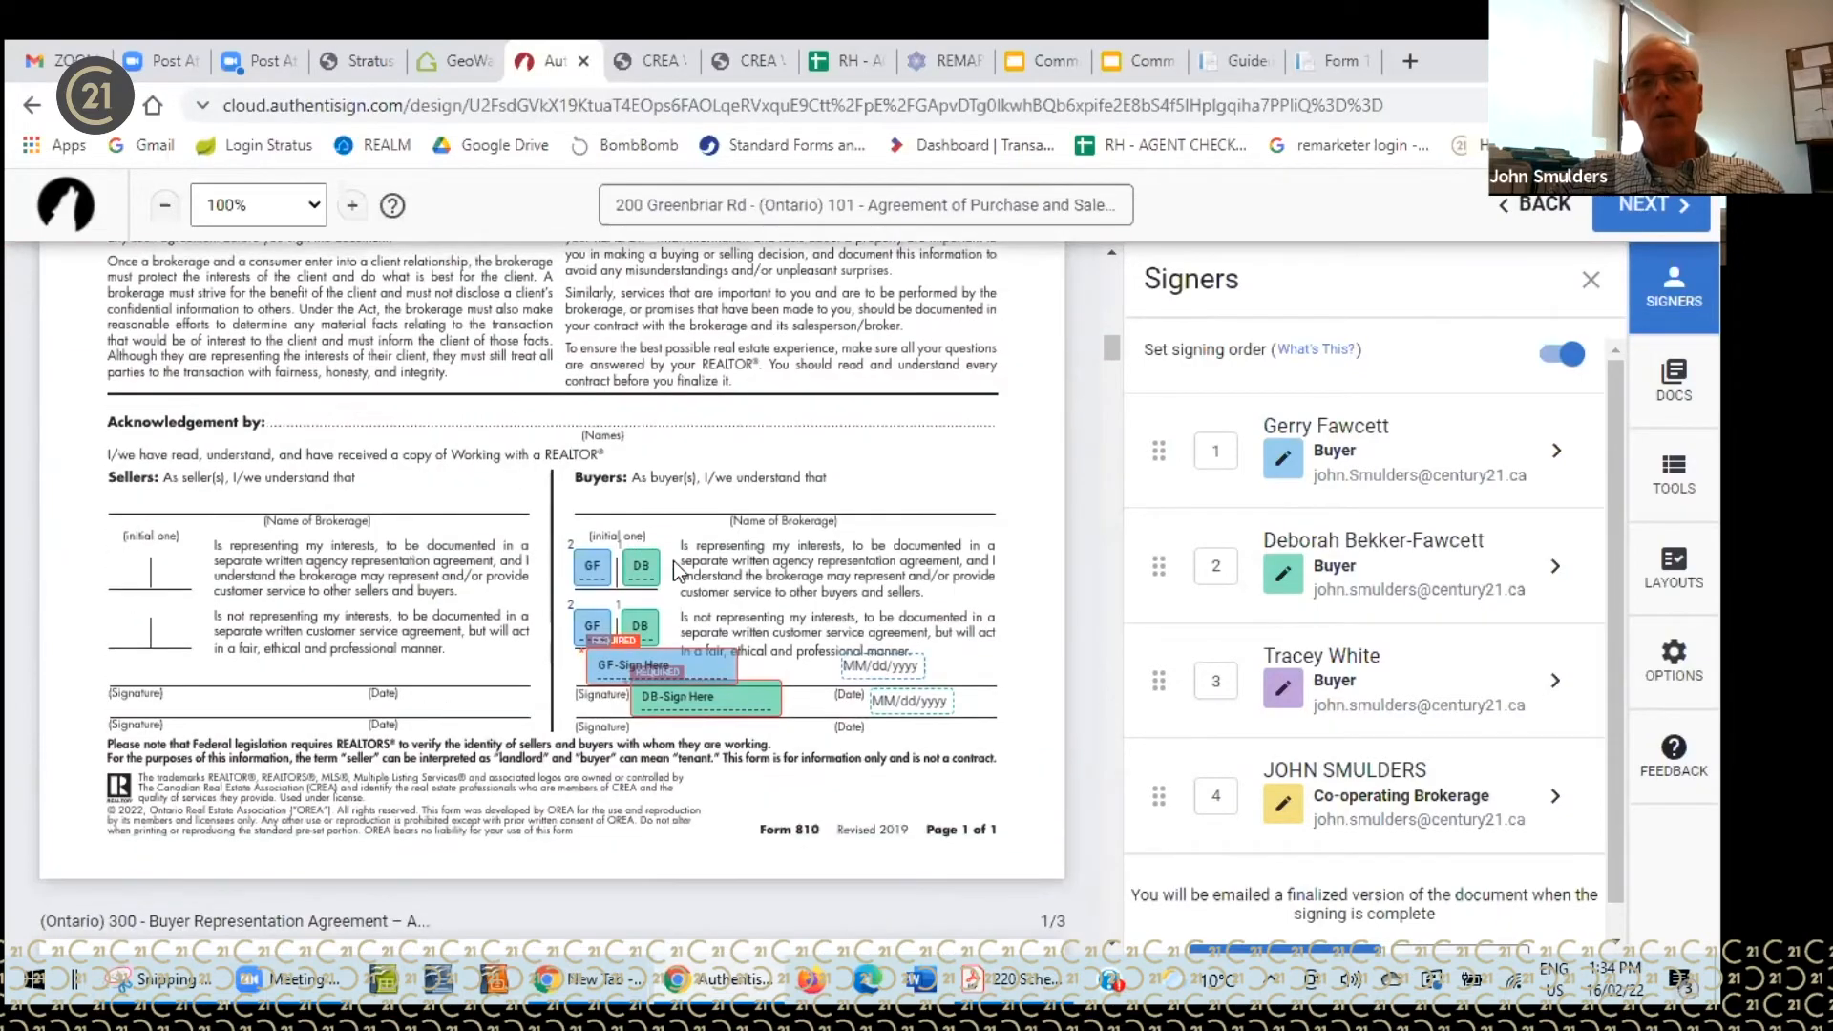
pyautogui.scroll(-4, 693, 592)
pyautogui.scroll(1, 694, 592)
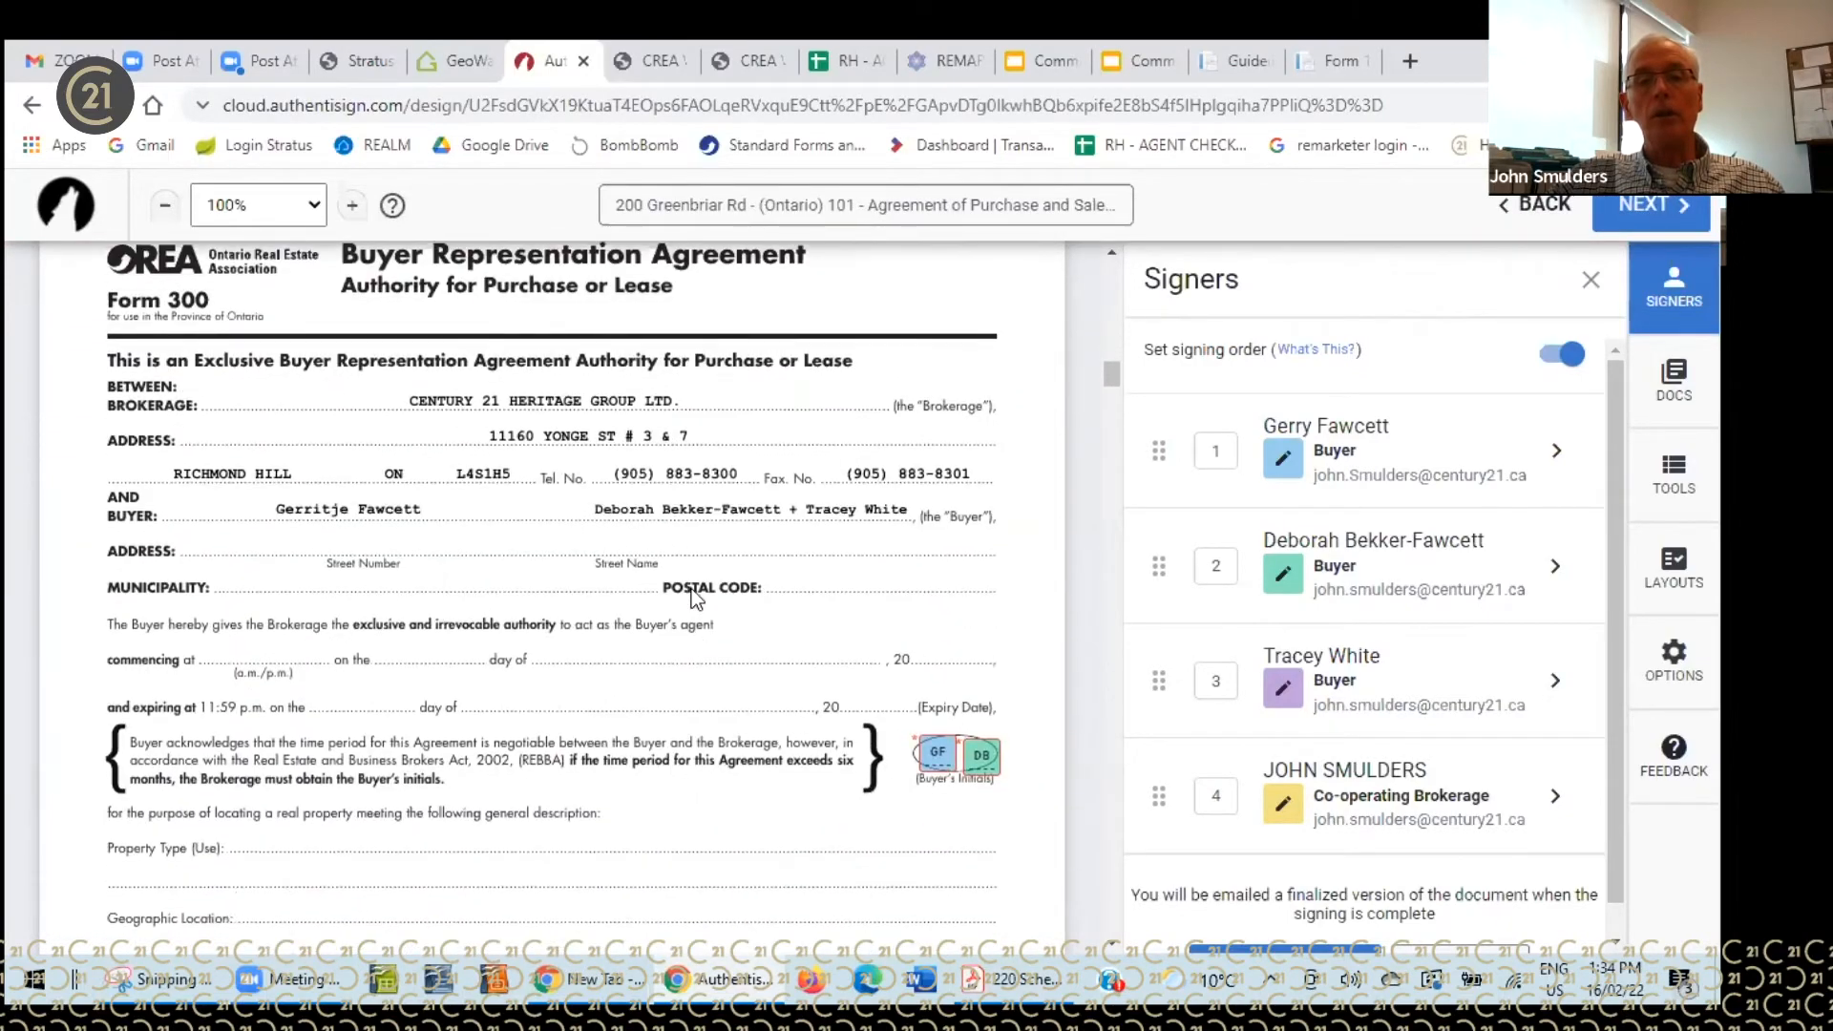
pyautogui.scroll(-1, 693, 592)
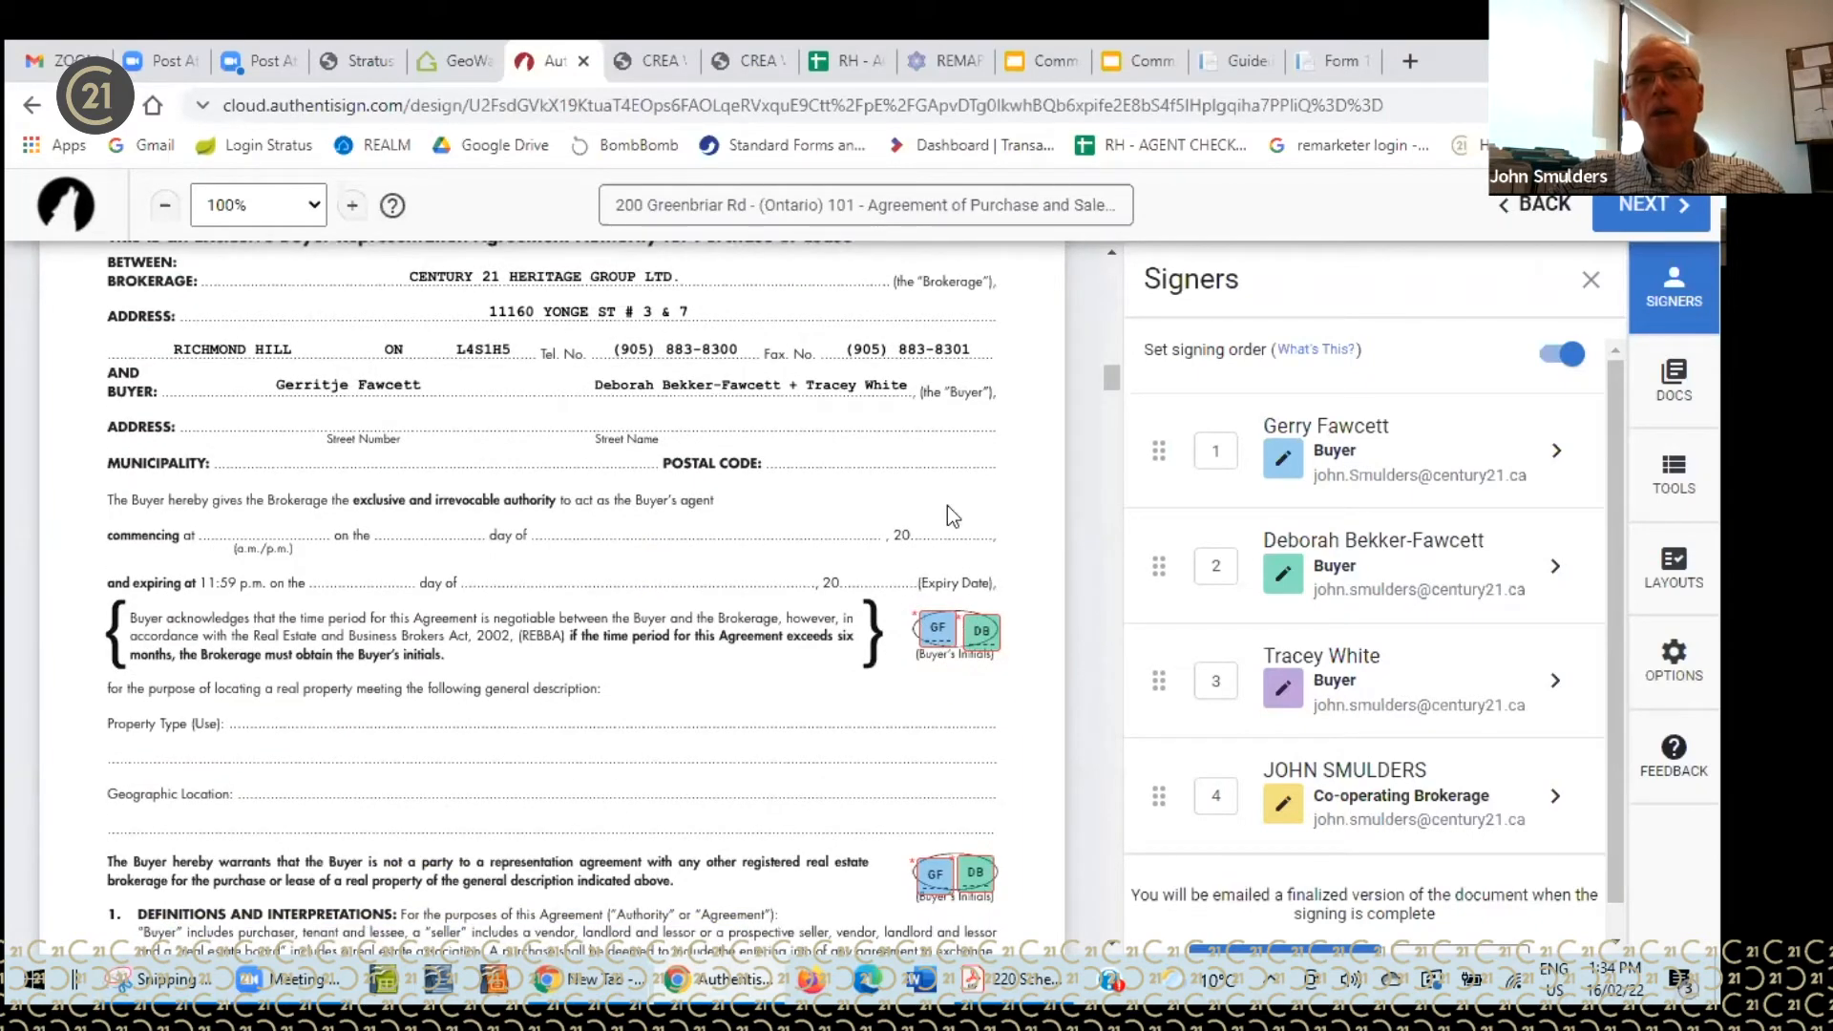
pyautogui.scroll(4, 947, 506)
pyautogui.scroll(-5, 949, 512)
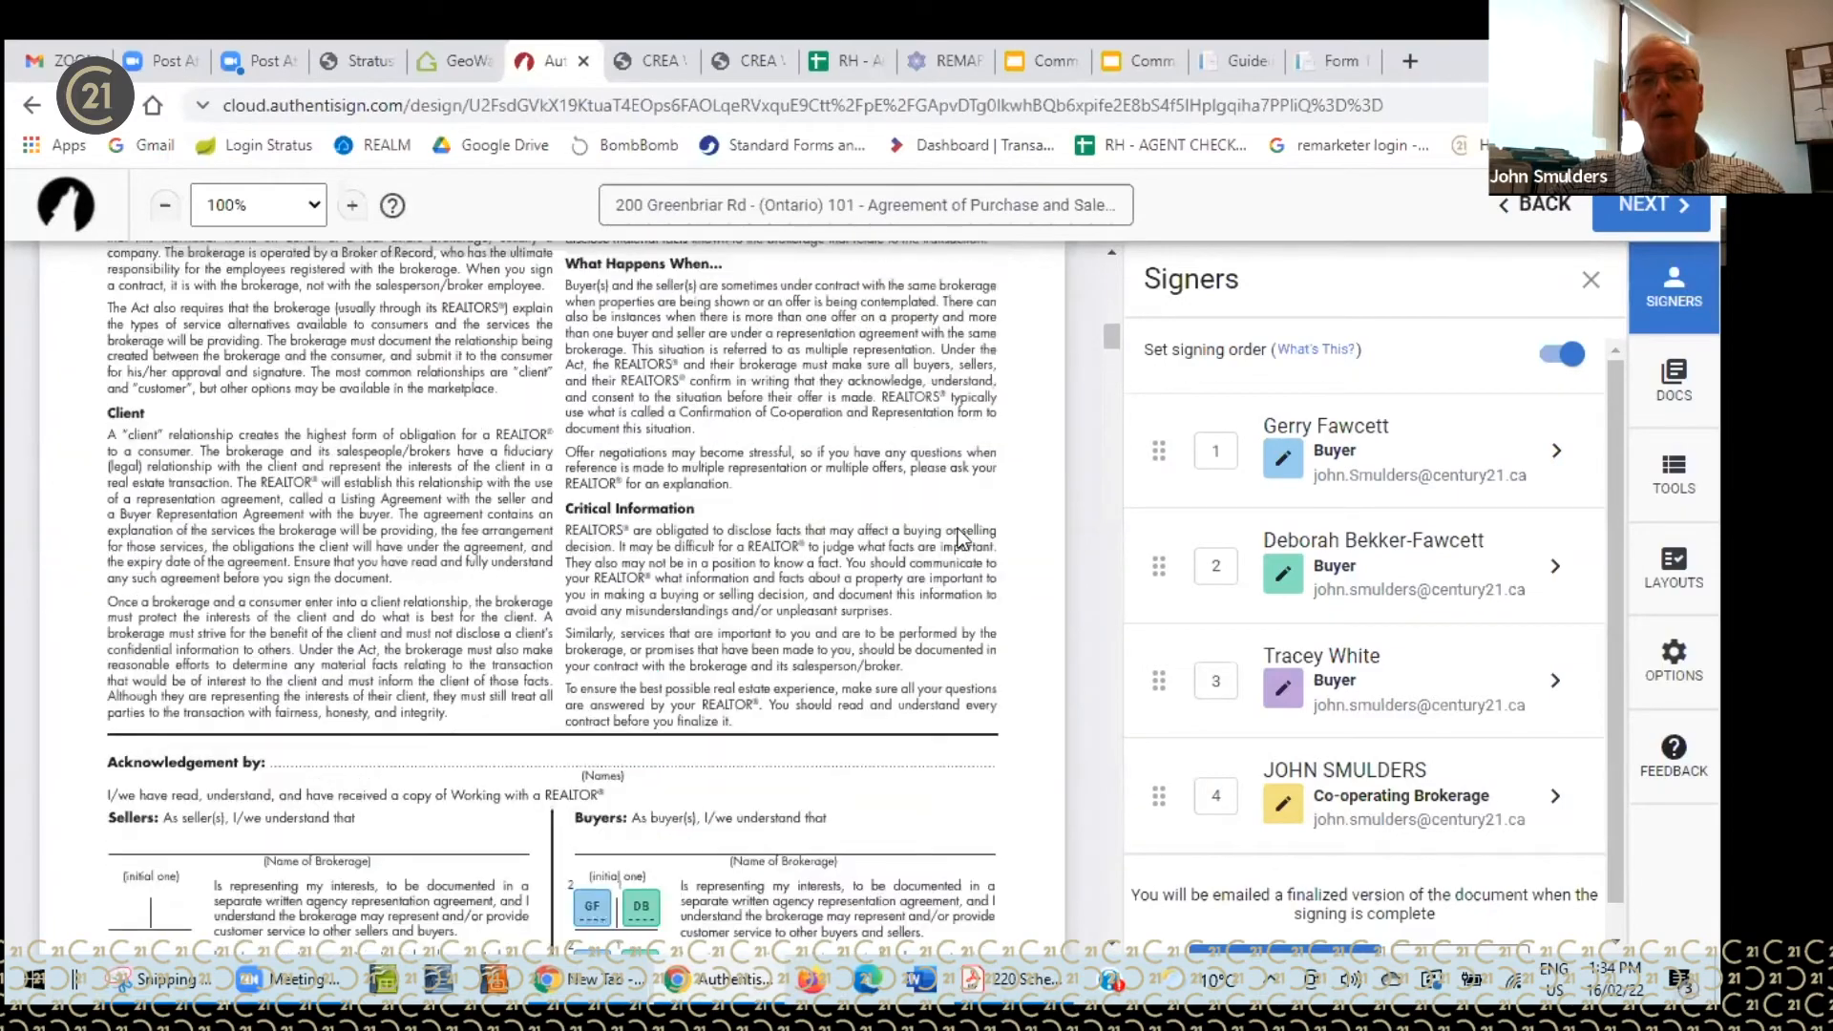
pyautogui.scroll(-10, 962, 576)
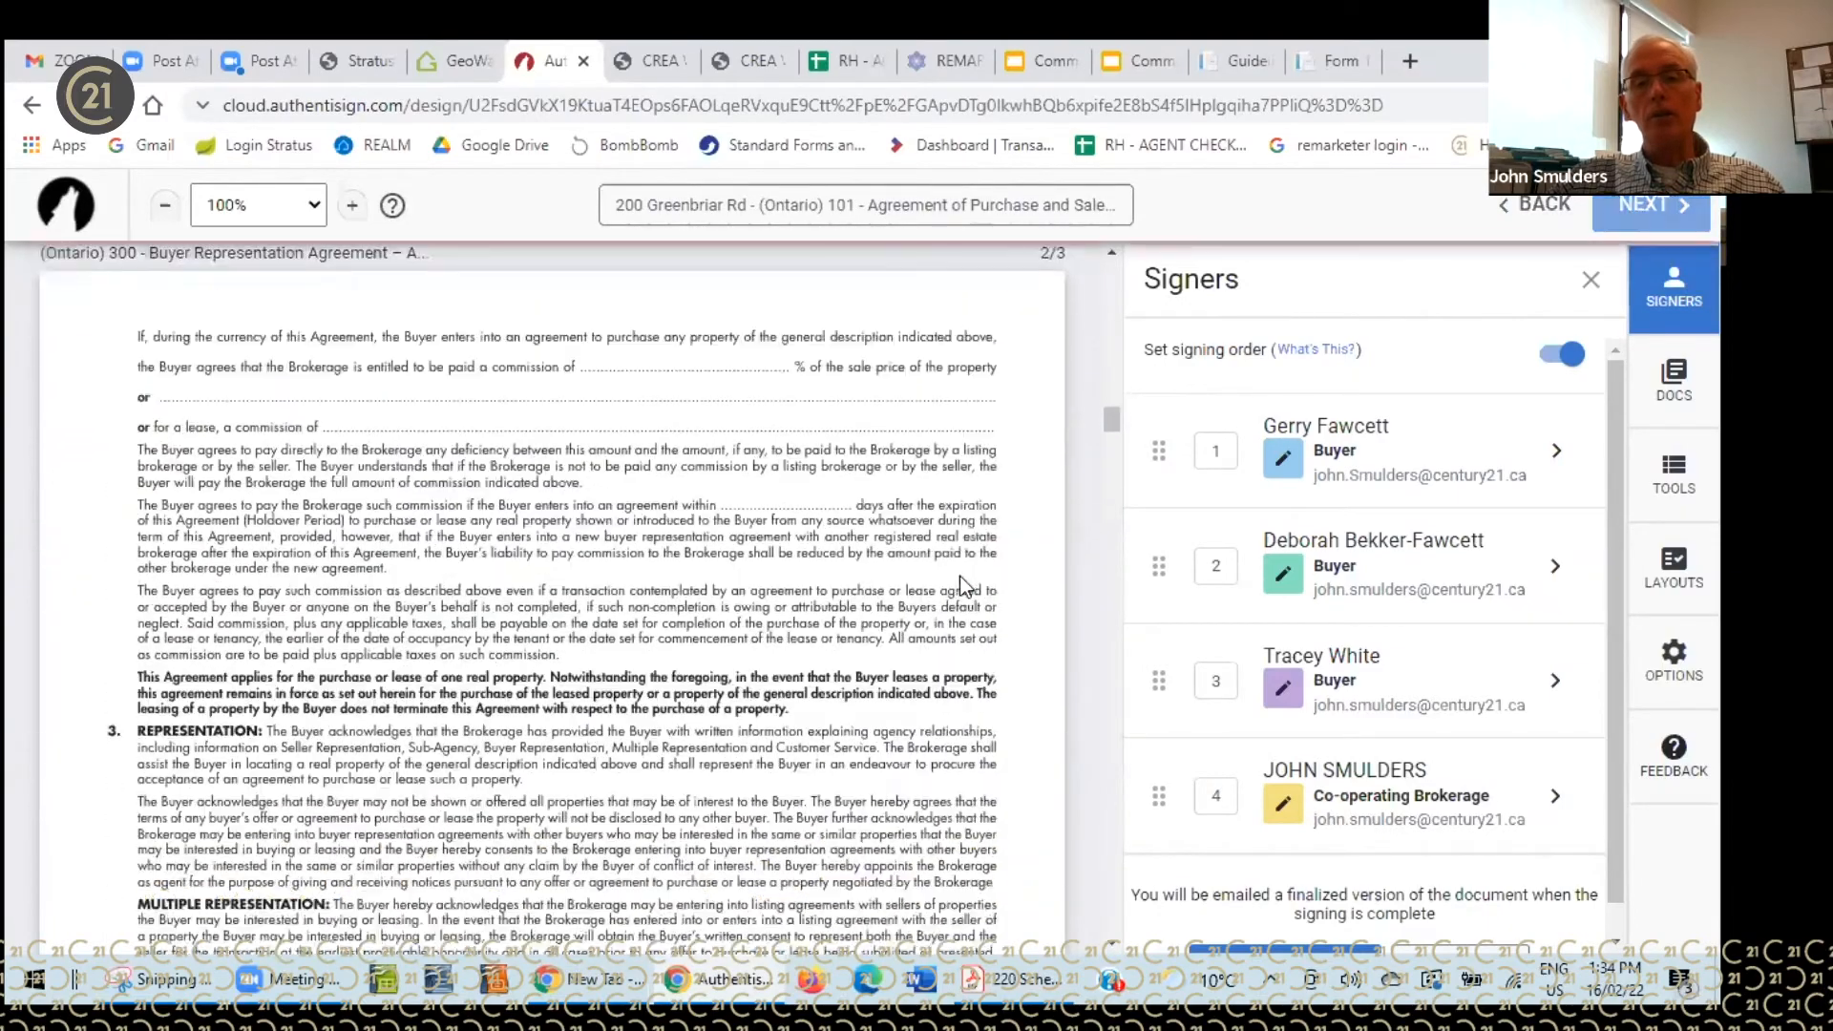
pyautogui.scroll(-15, 959, 573)
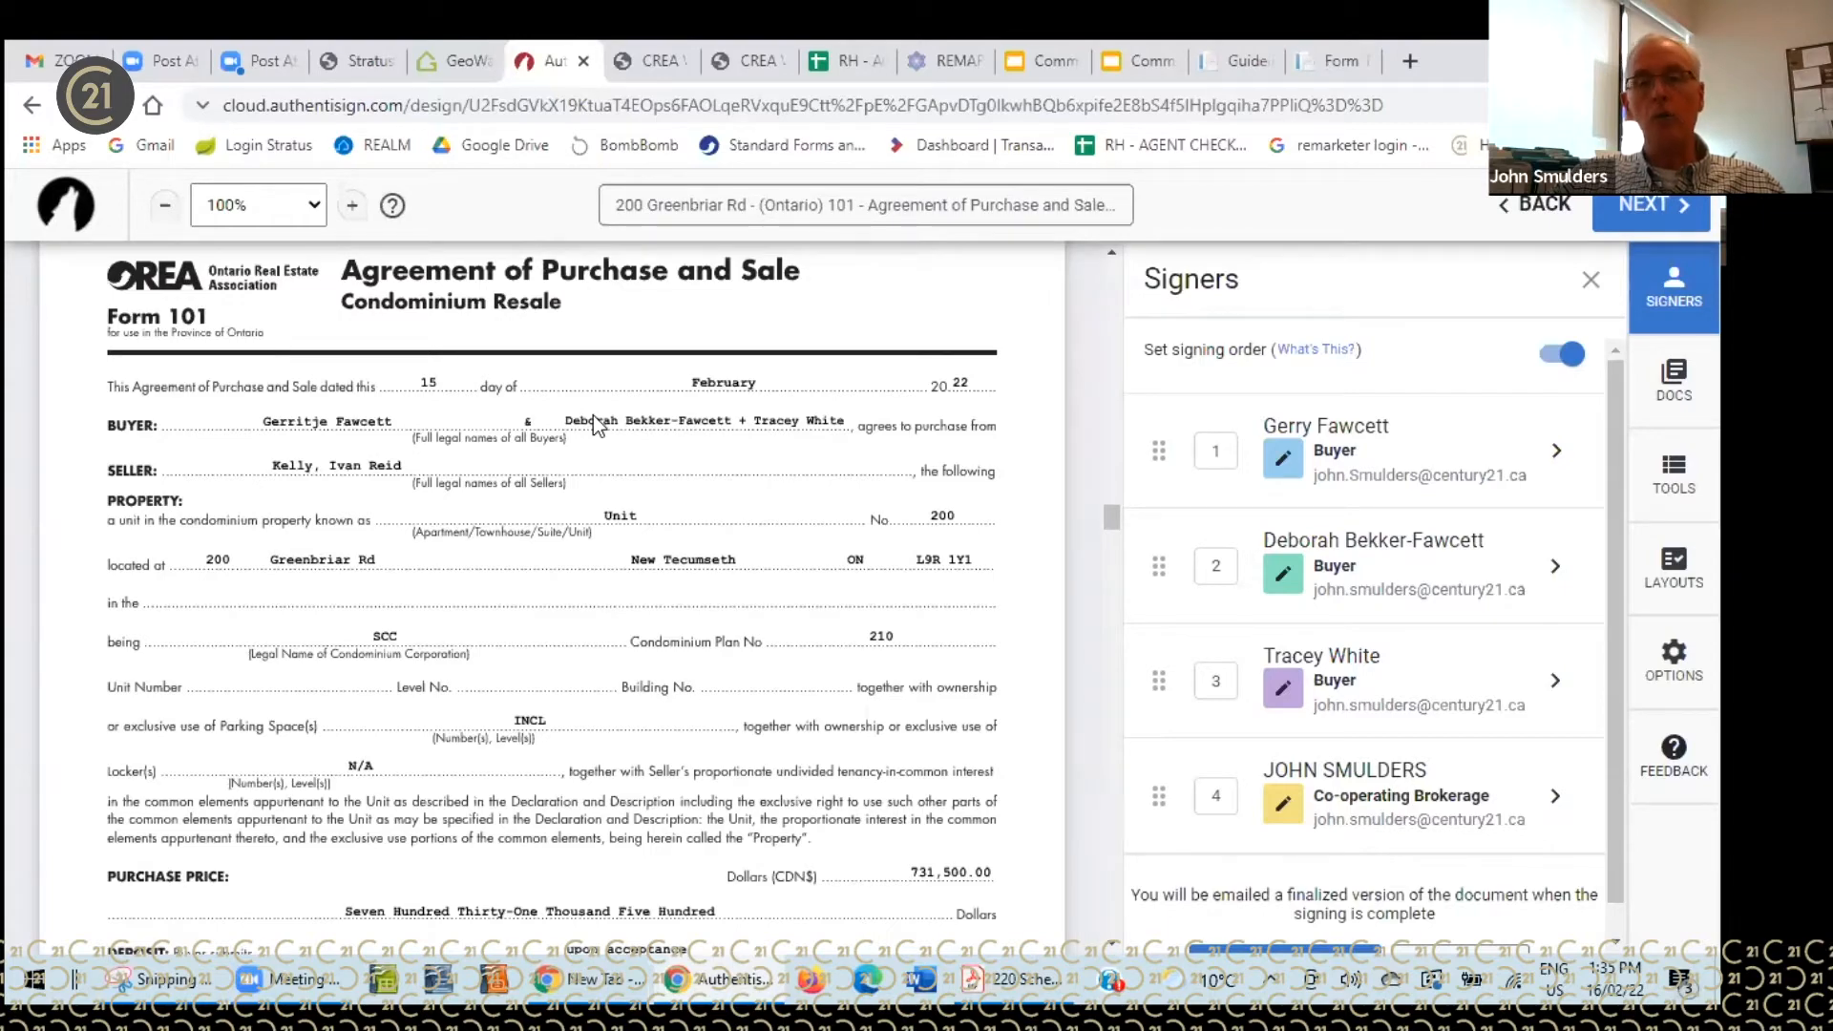
pyautogui.scroll(-1, 749, 544)
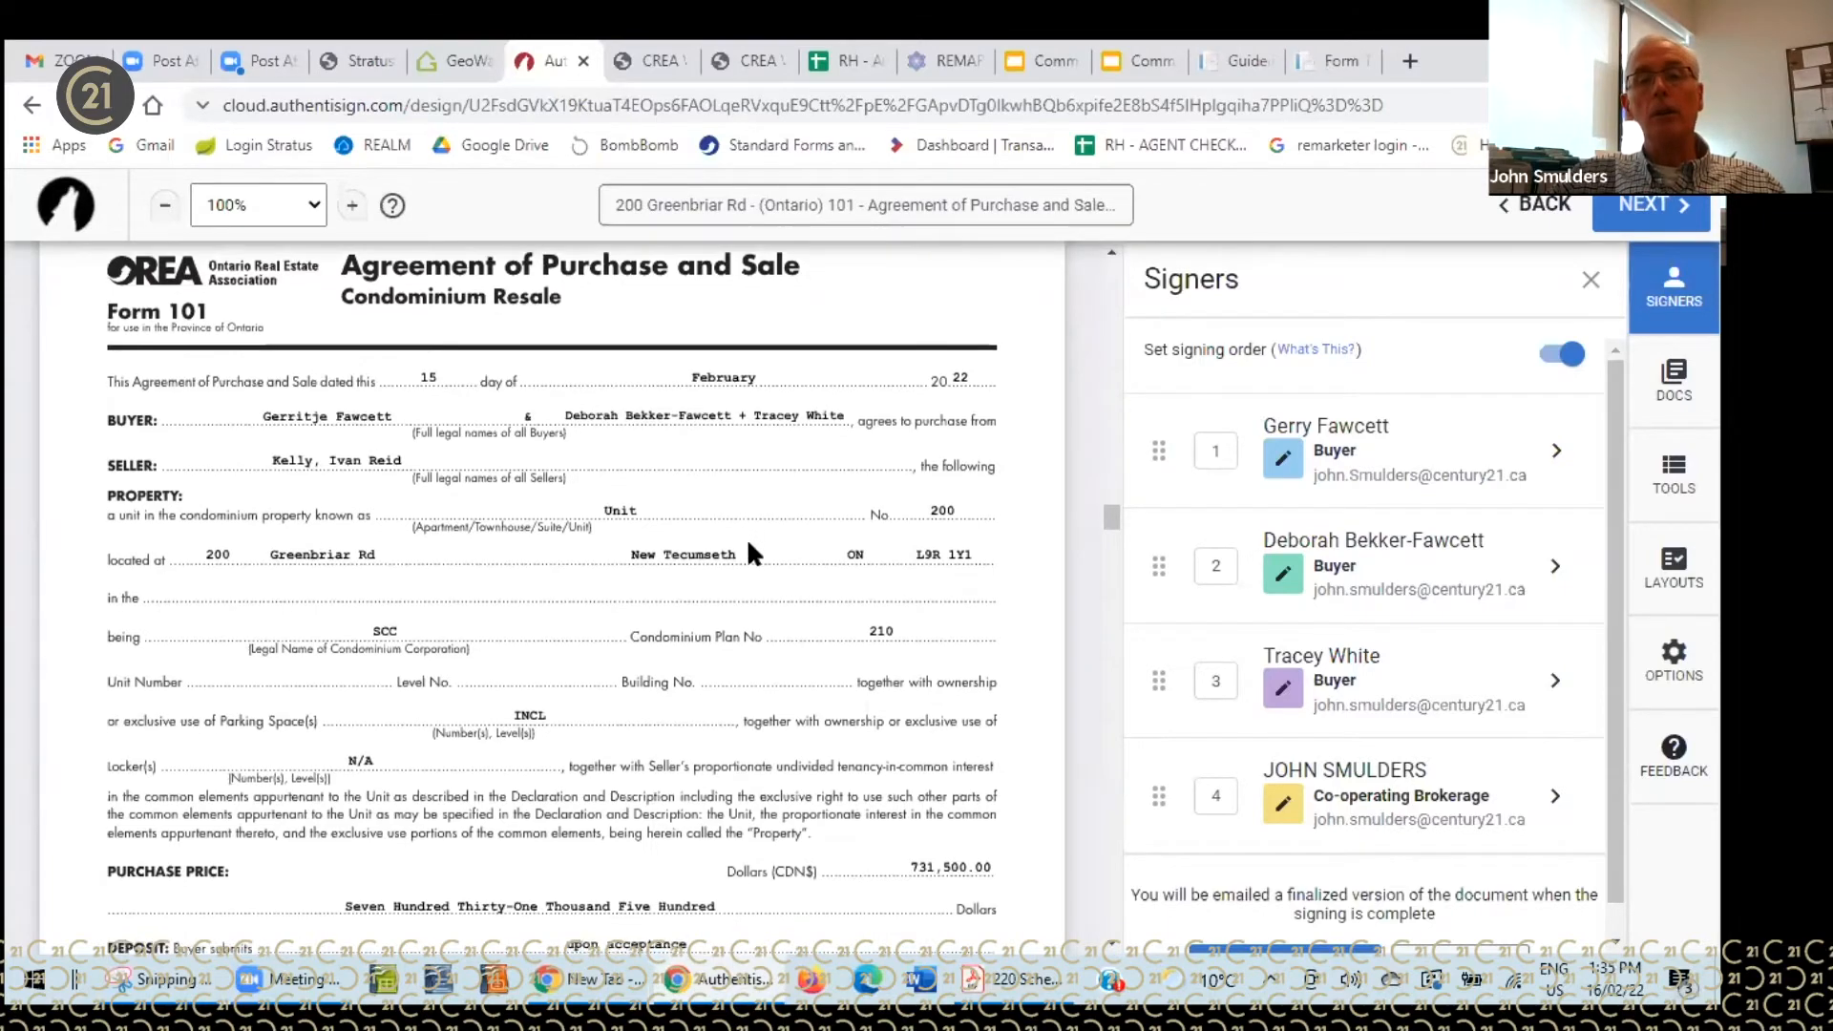
pyautogui.scroll(-7, 747, 536)
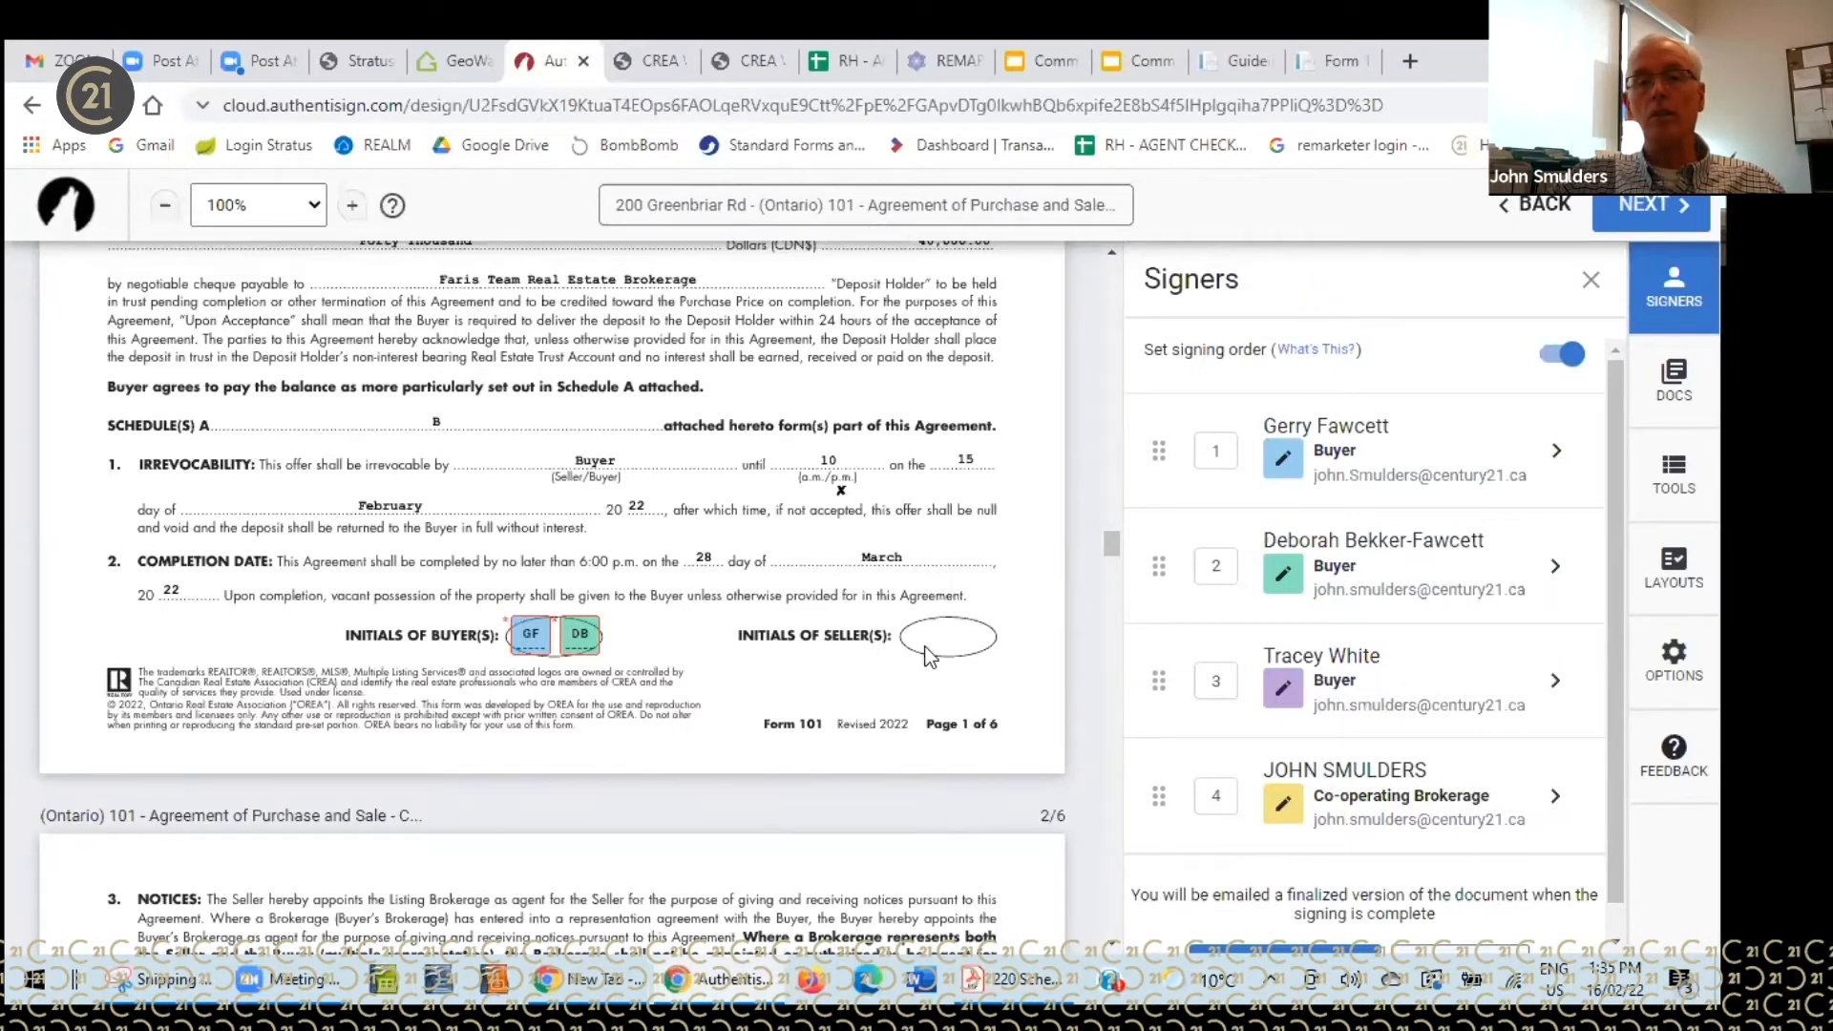
pyautogui.scroll(-9, 696, 642)
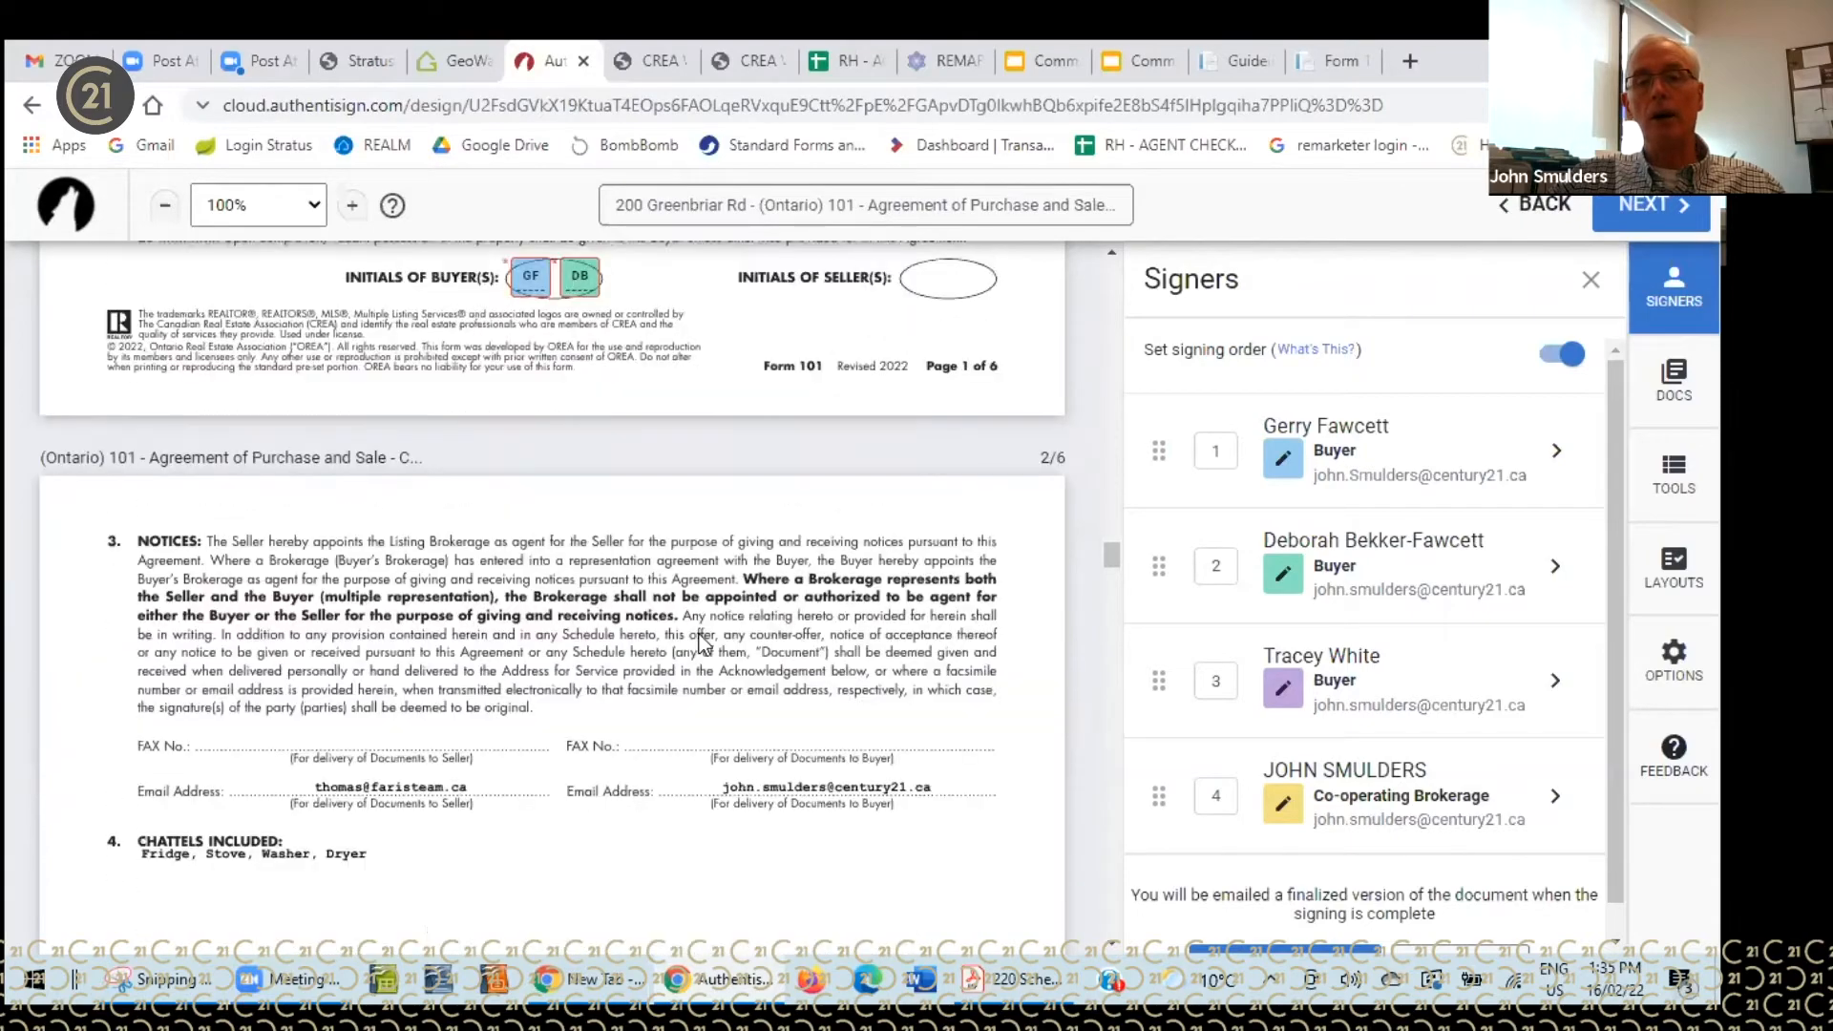
pyautogui.scroll(-12, 702, 649)
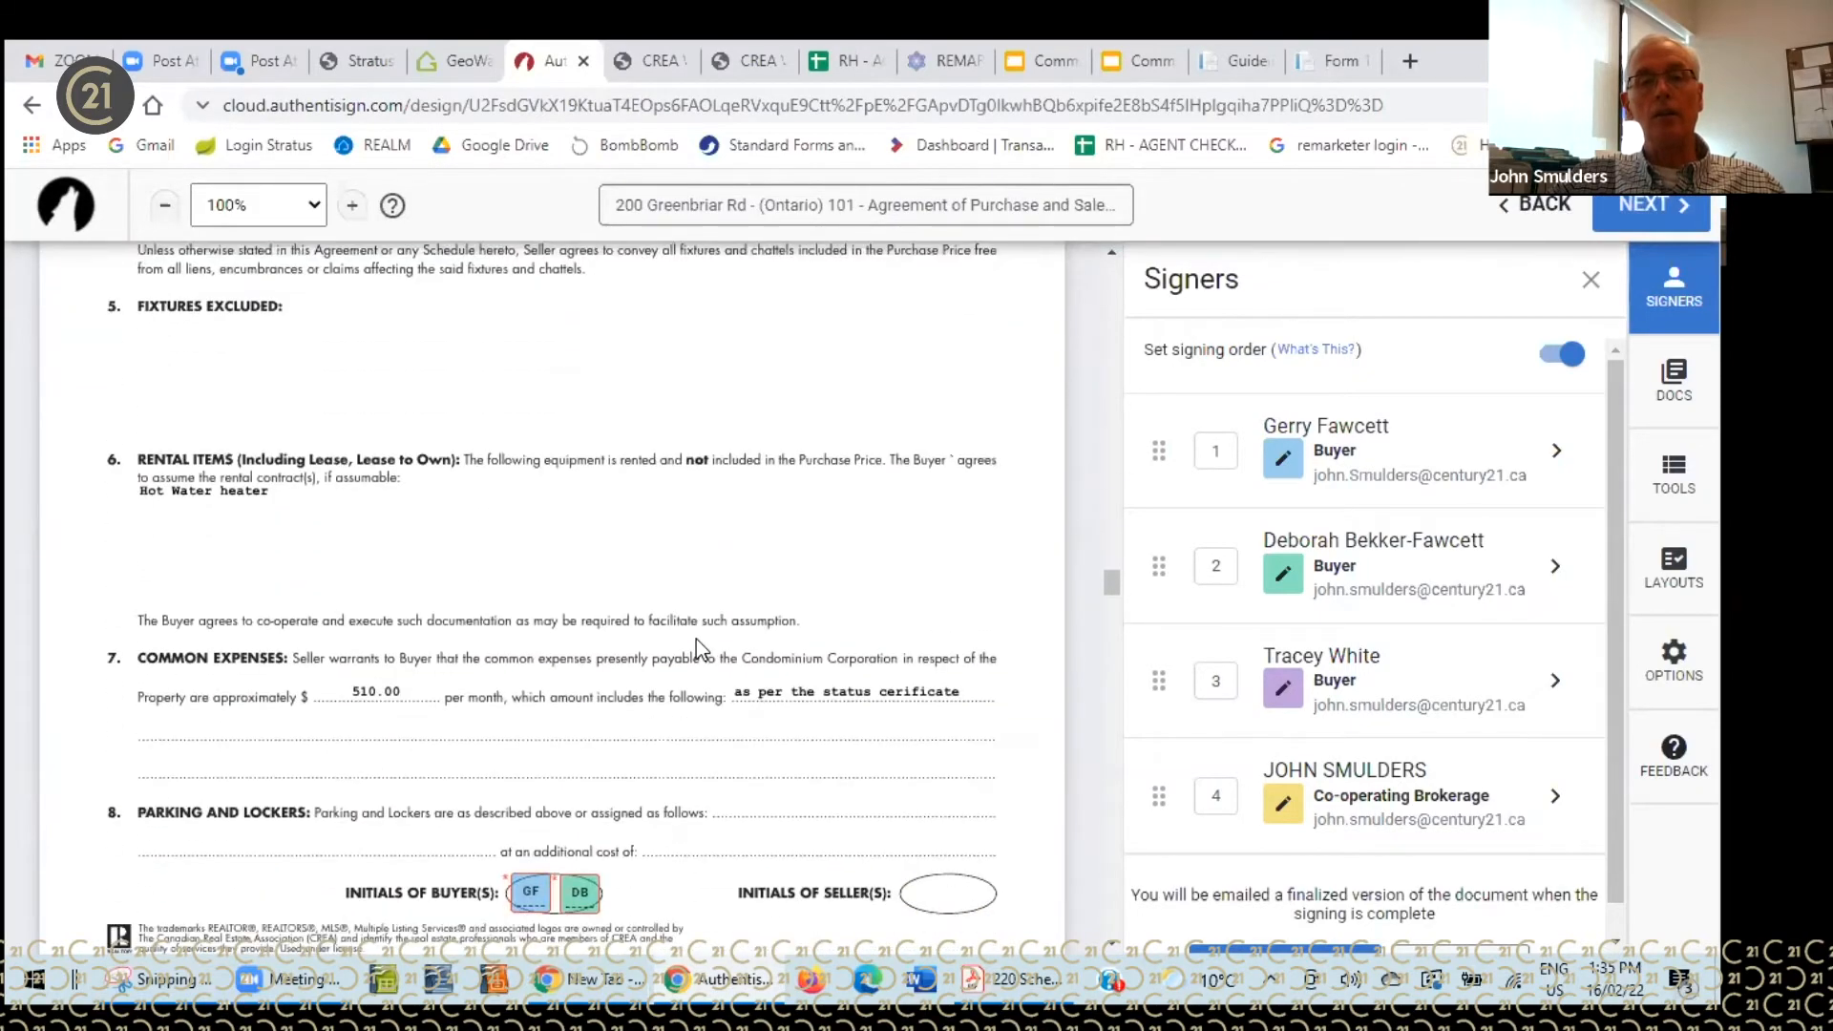
pyautogui.scroll(-15, 694, 643)
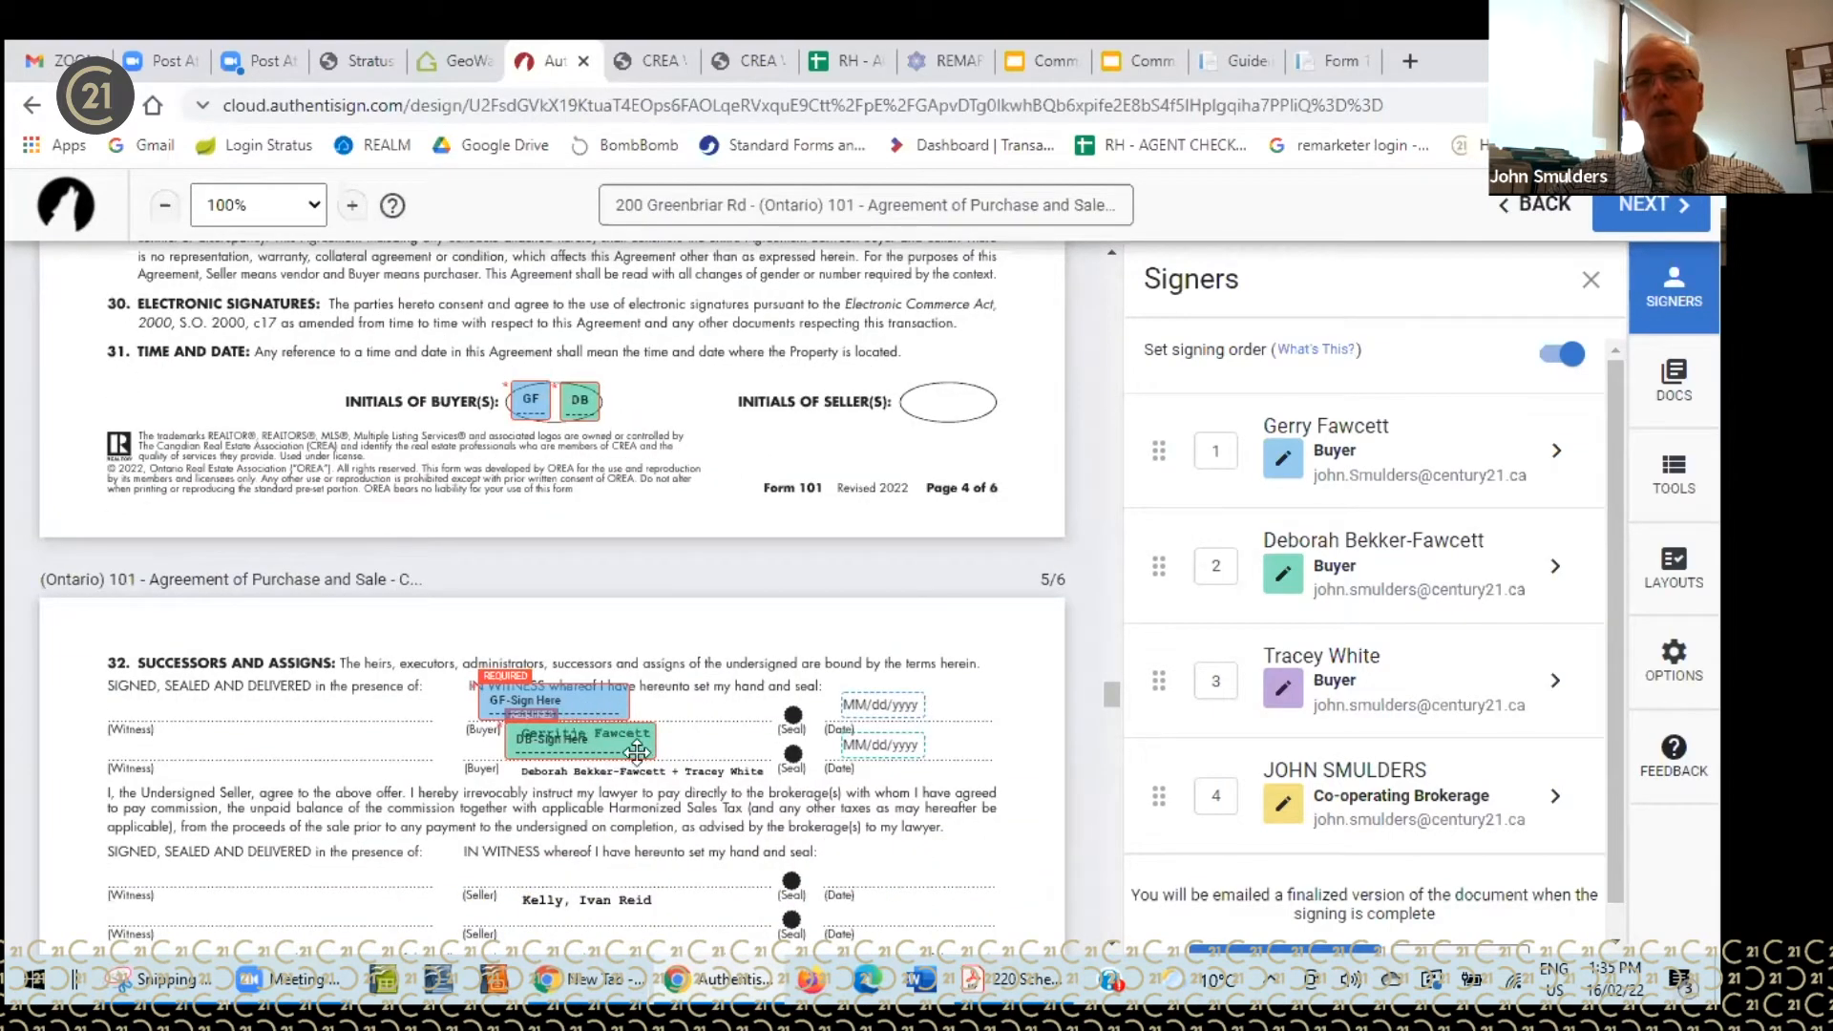
pyautogui.scroll(-6, 723, 718)
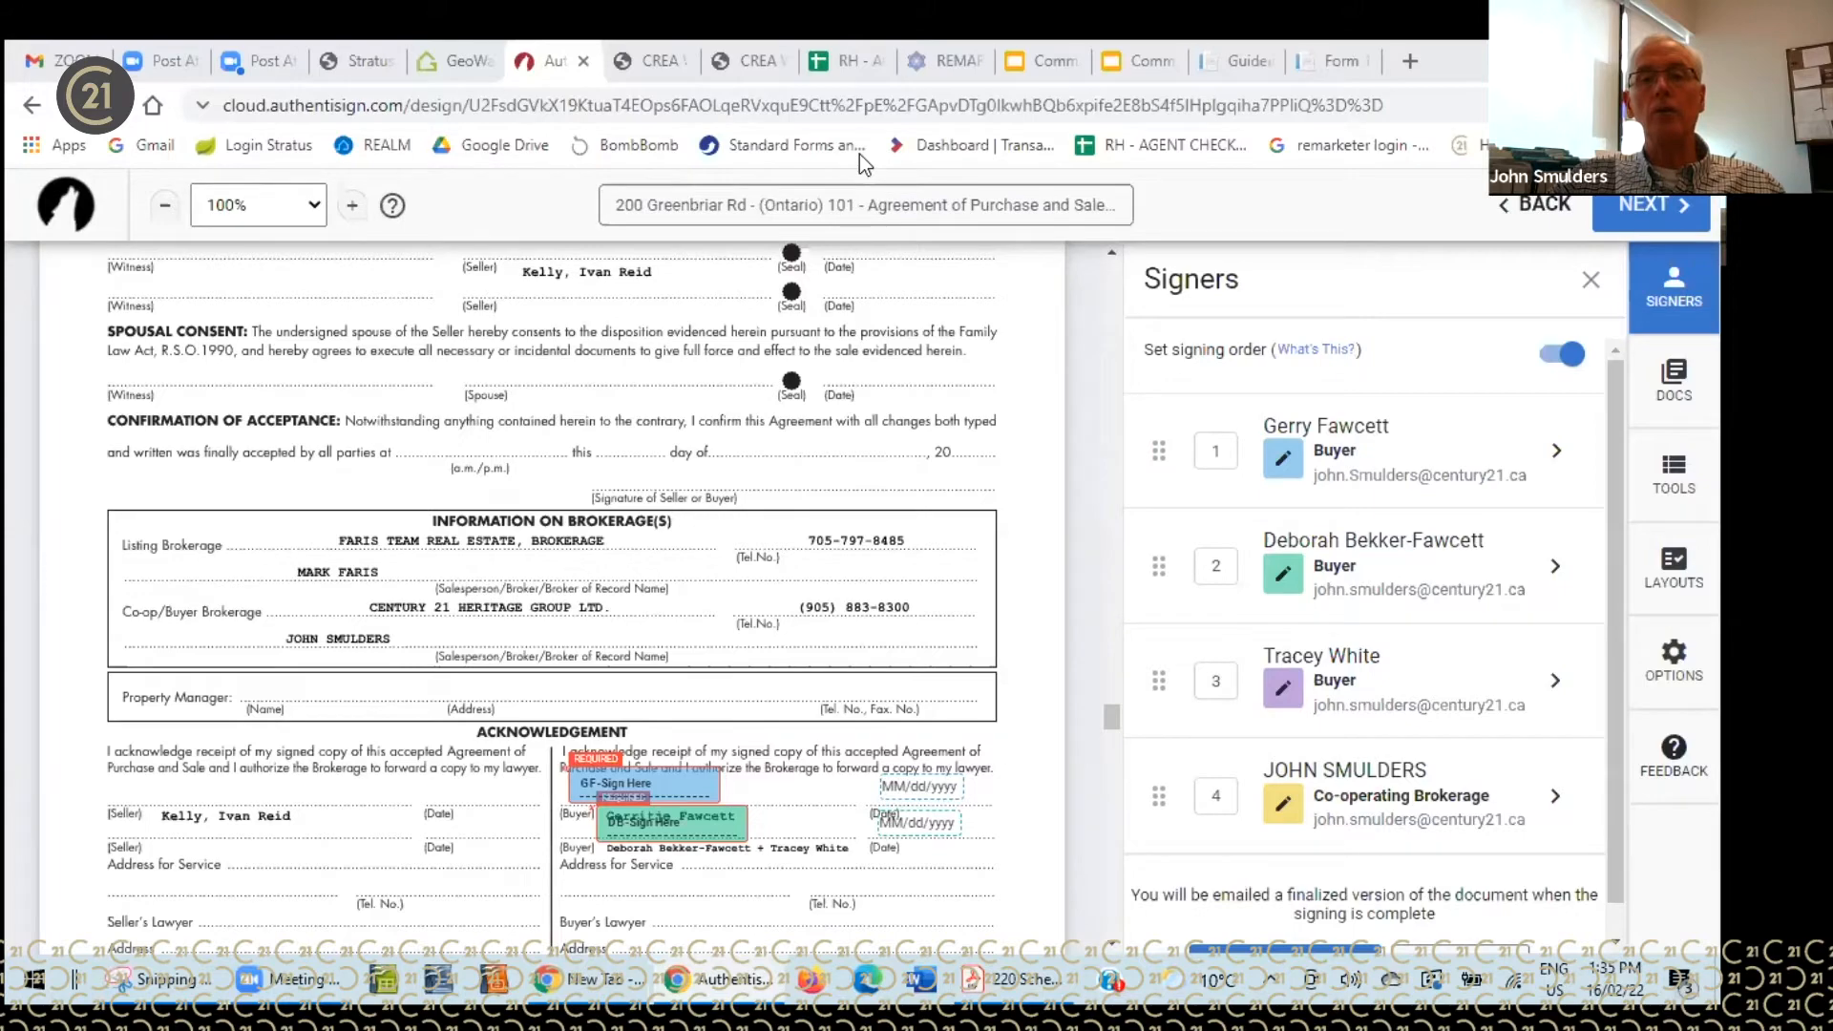
pyautogui.scroll(10, 713, 496)
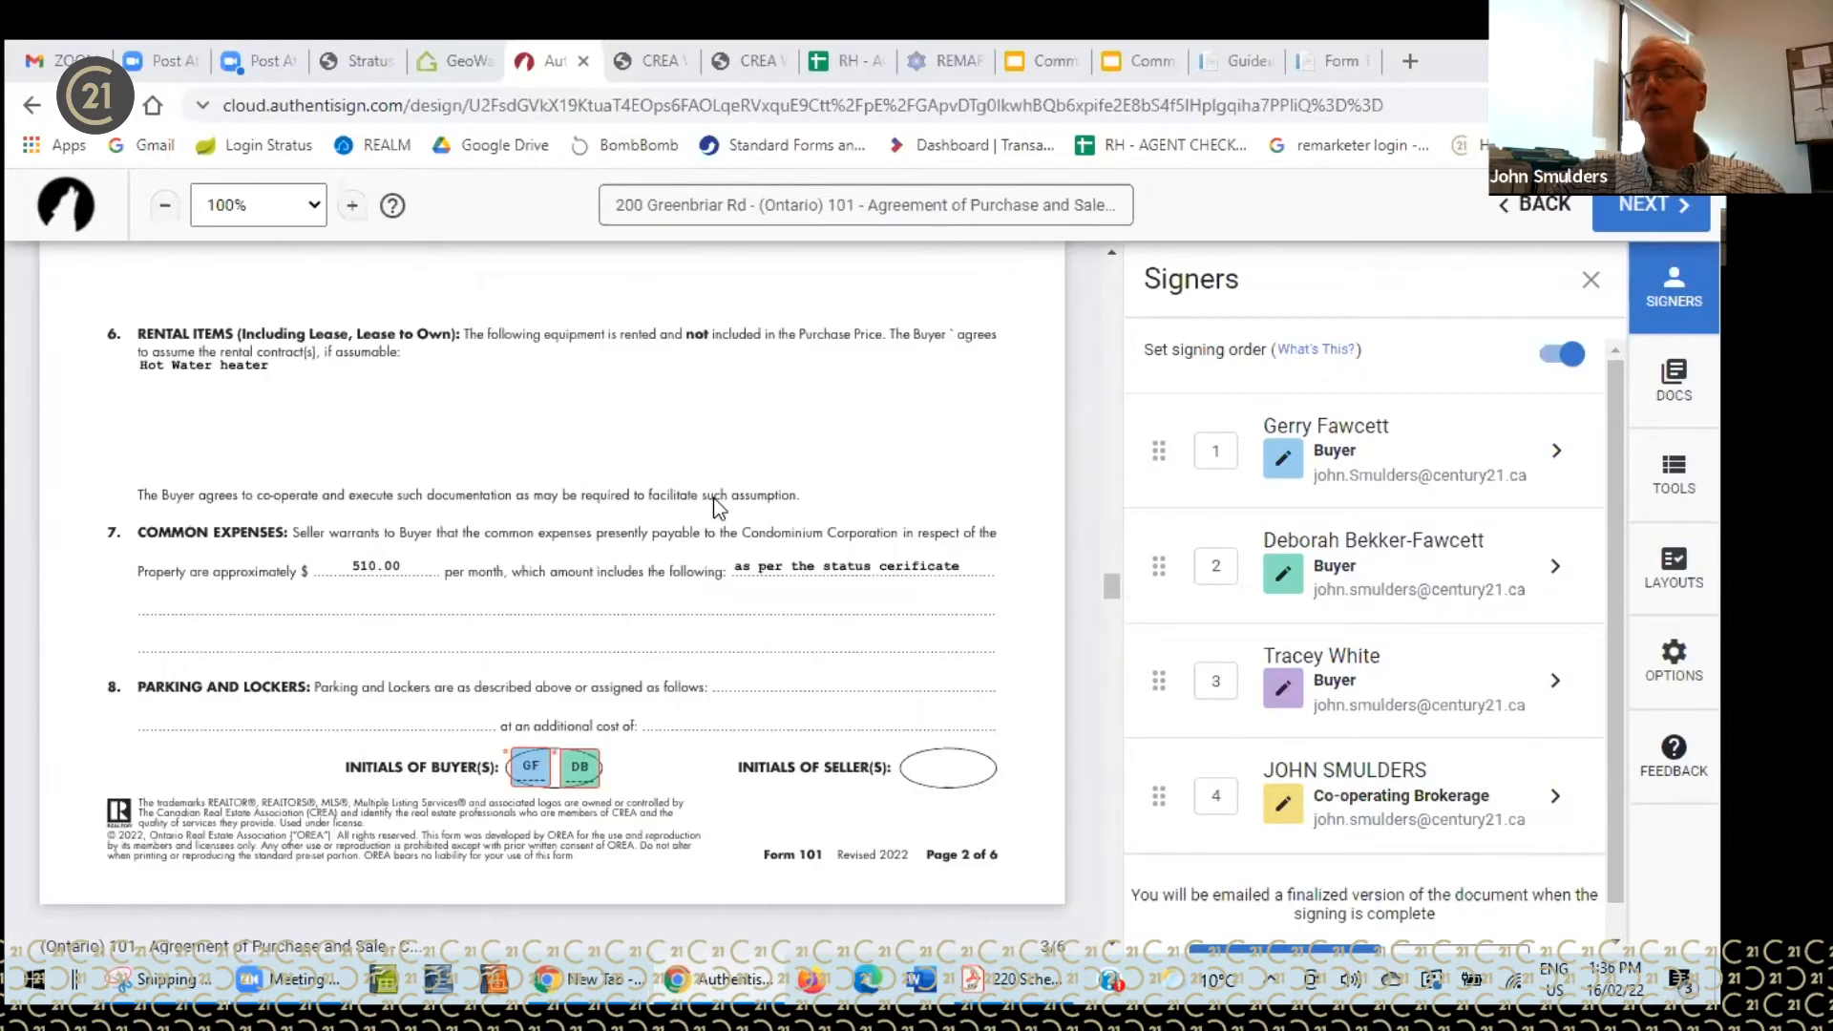
pyautogui.scroll(15, 713, 496)
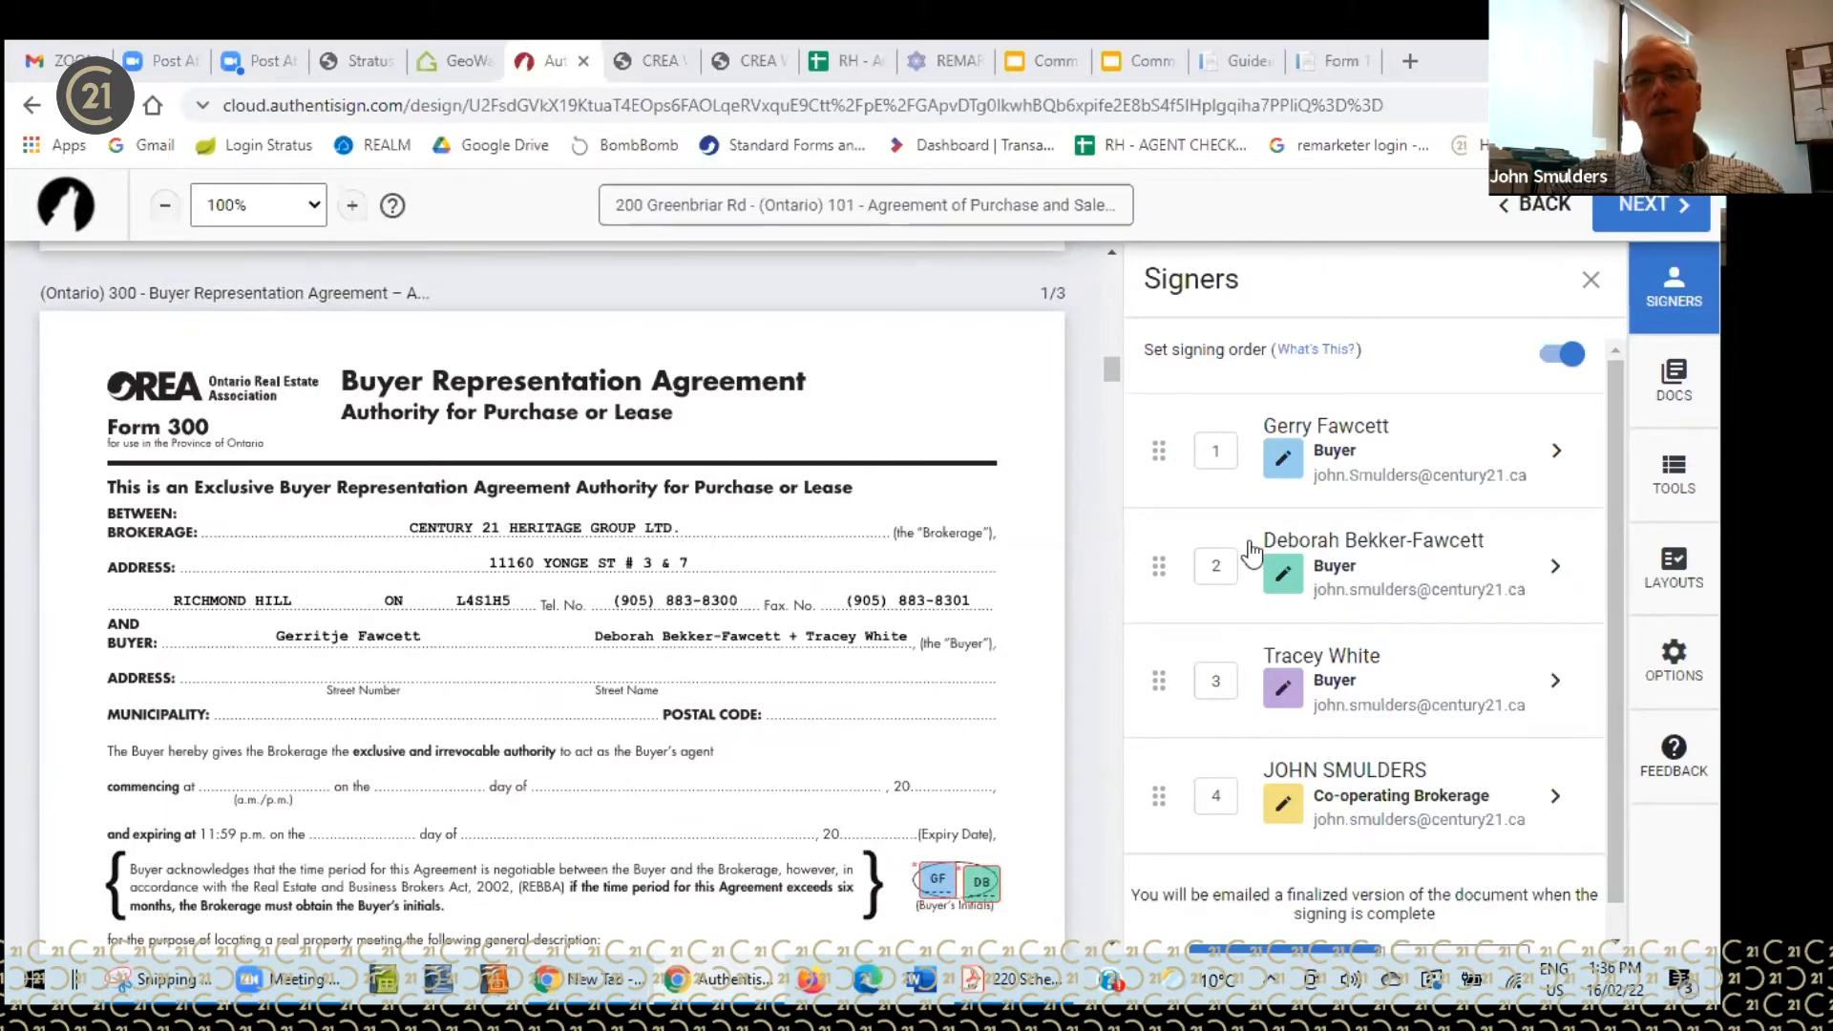
pyautogui.scroll(7, 779, 611)
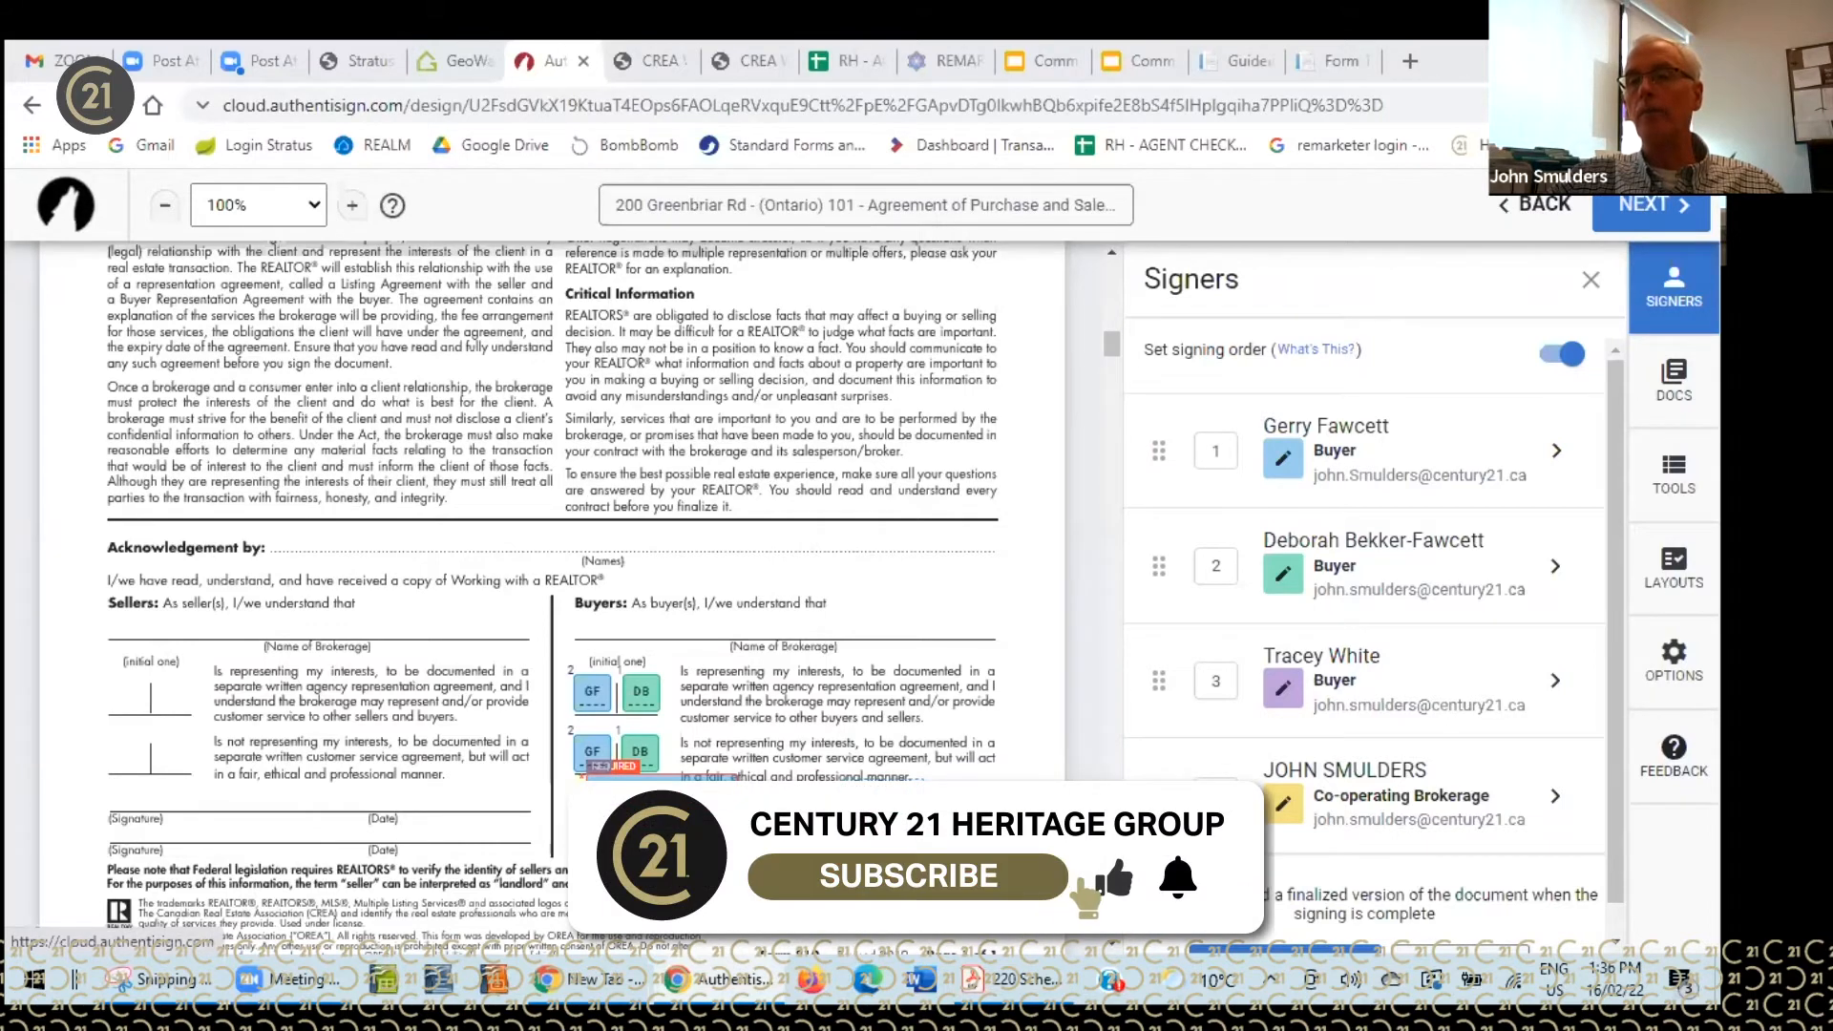
# - Assign signature layouts to all six offer documents and close the signer-to-role mappings dialog
pyautogui.click(1673, 573)
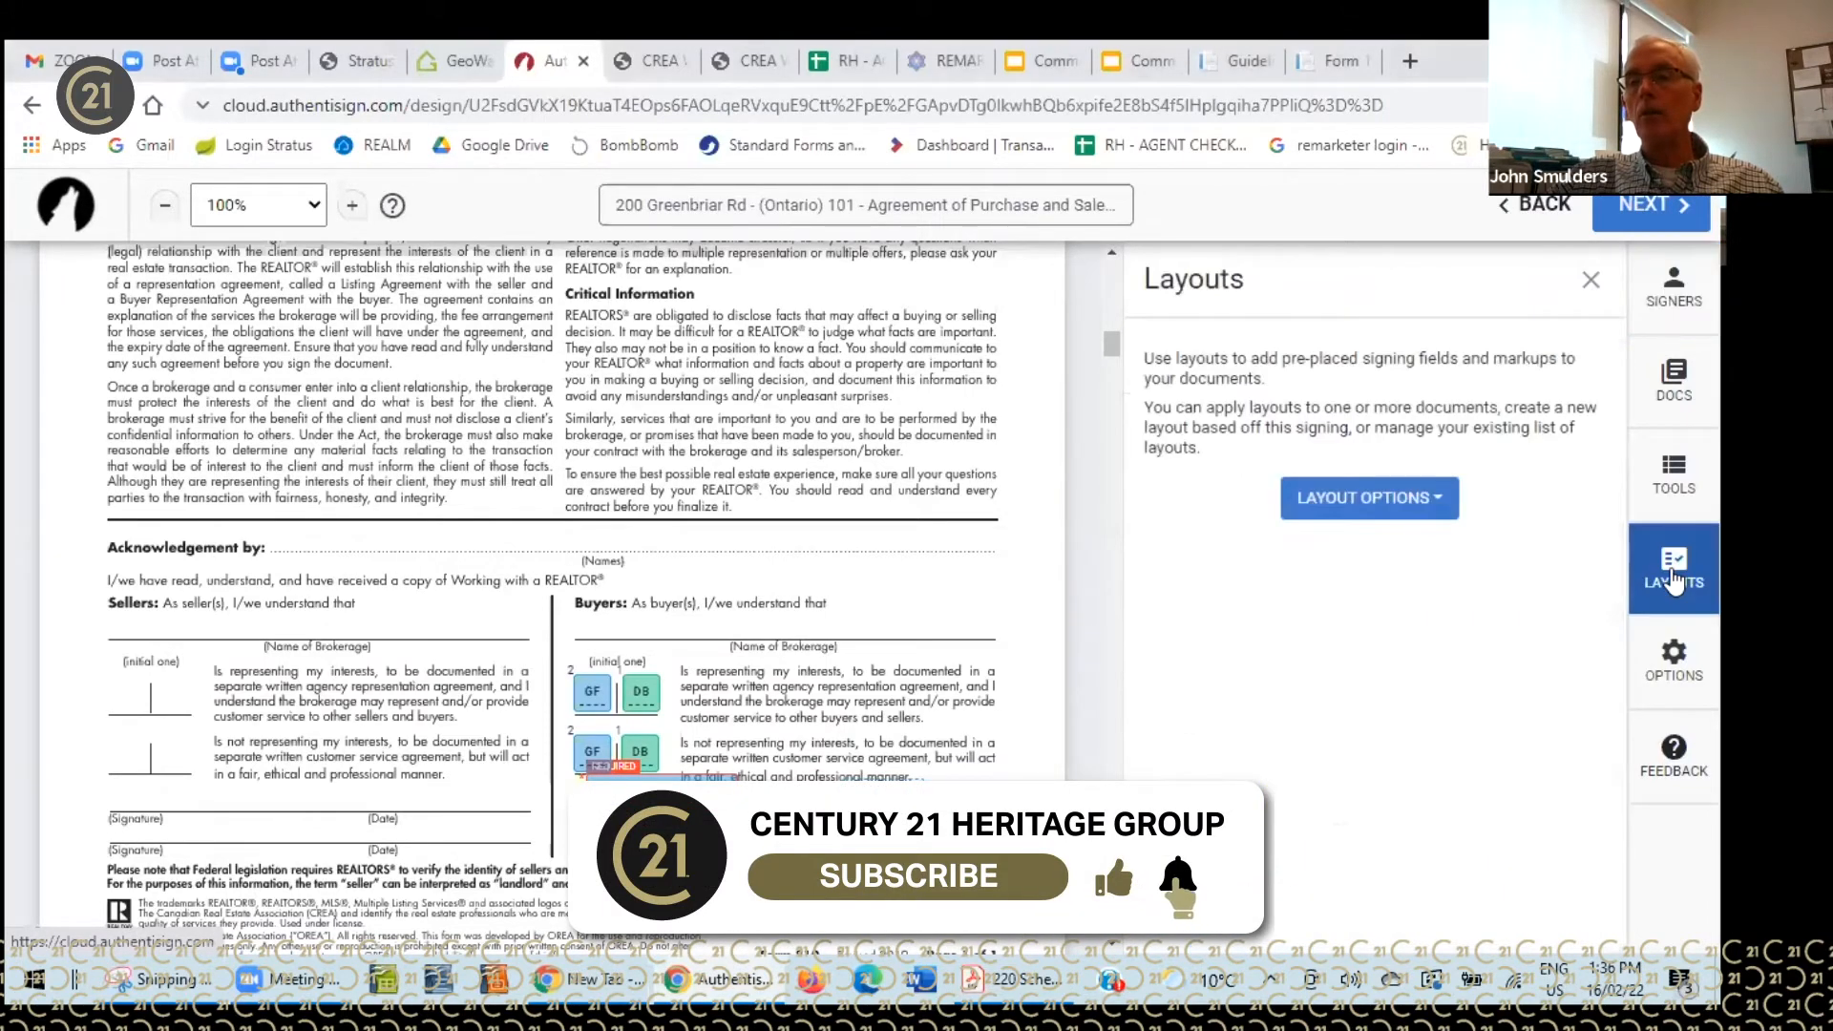
pyautogui.click(1450, 506)
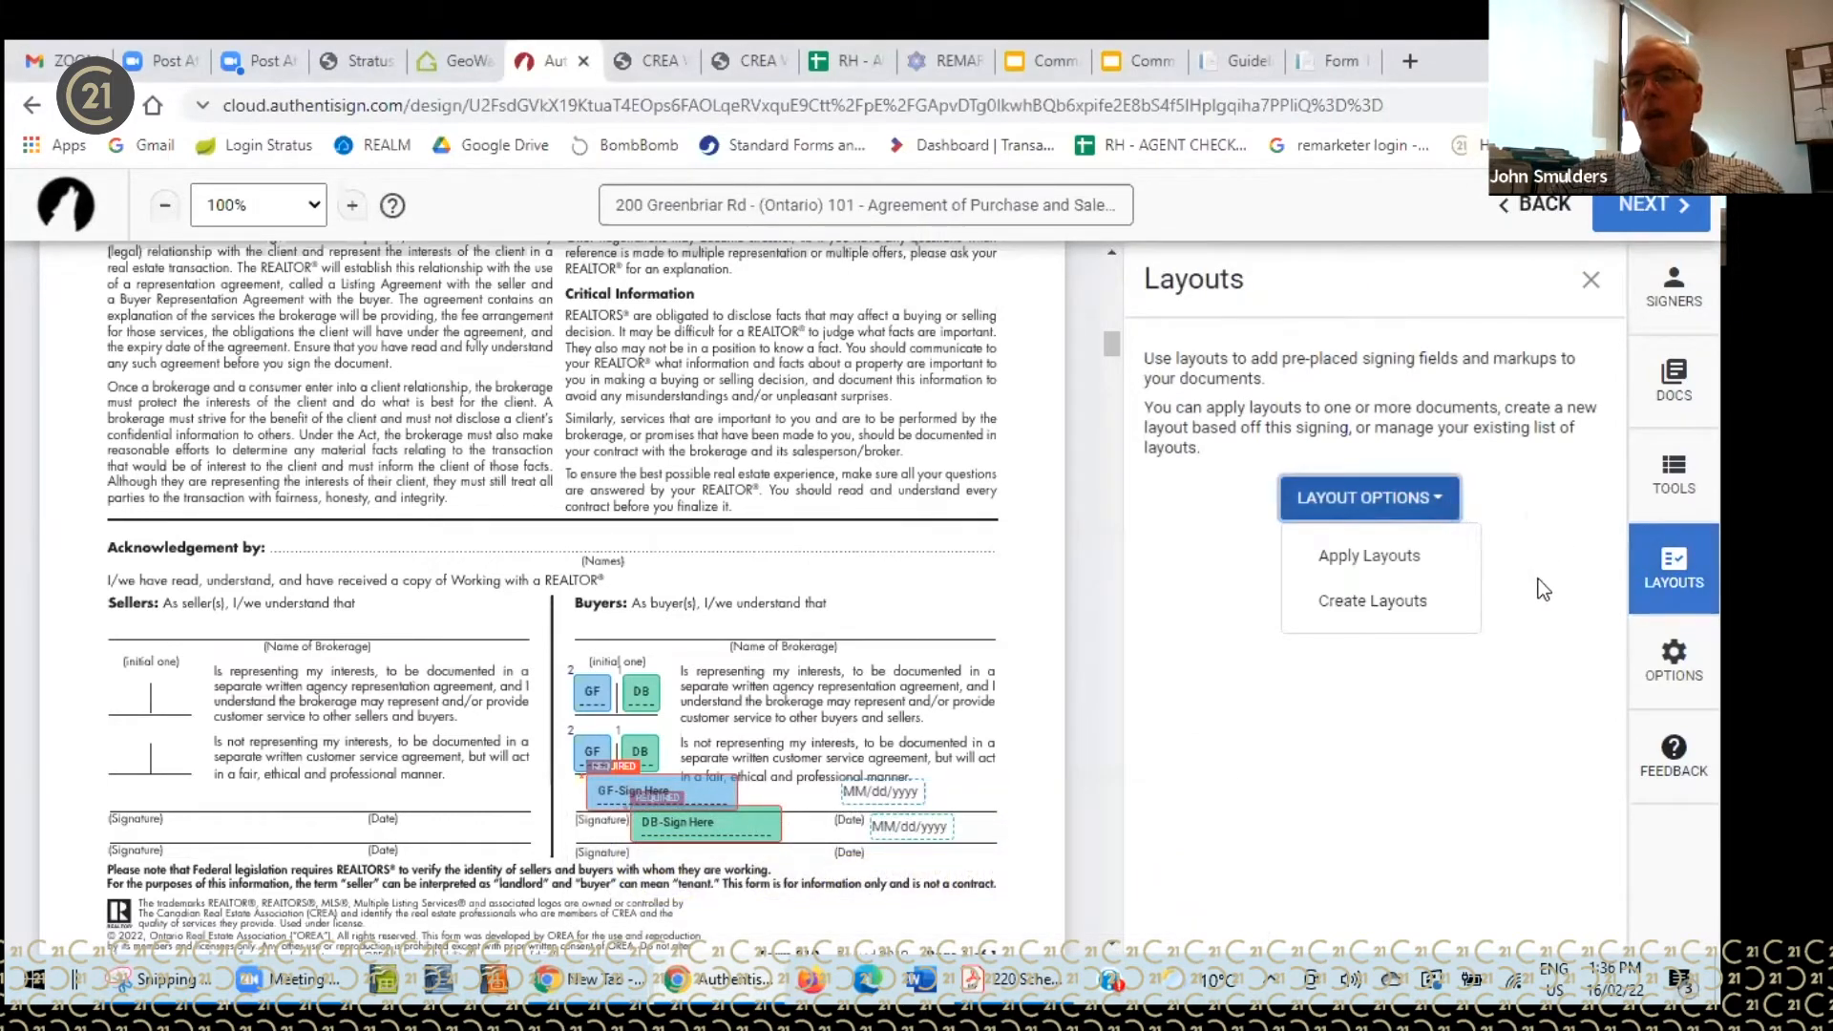
pyautogui.click(1349, 555)
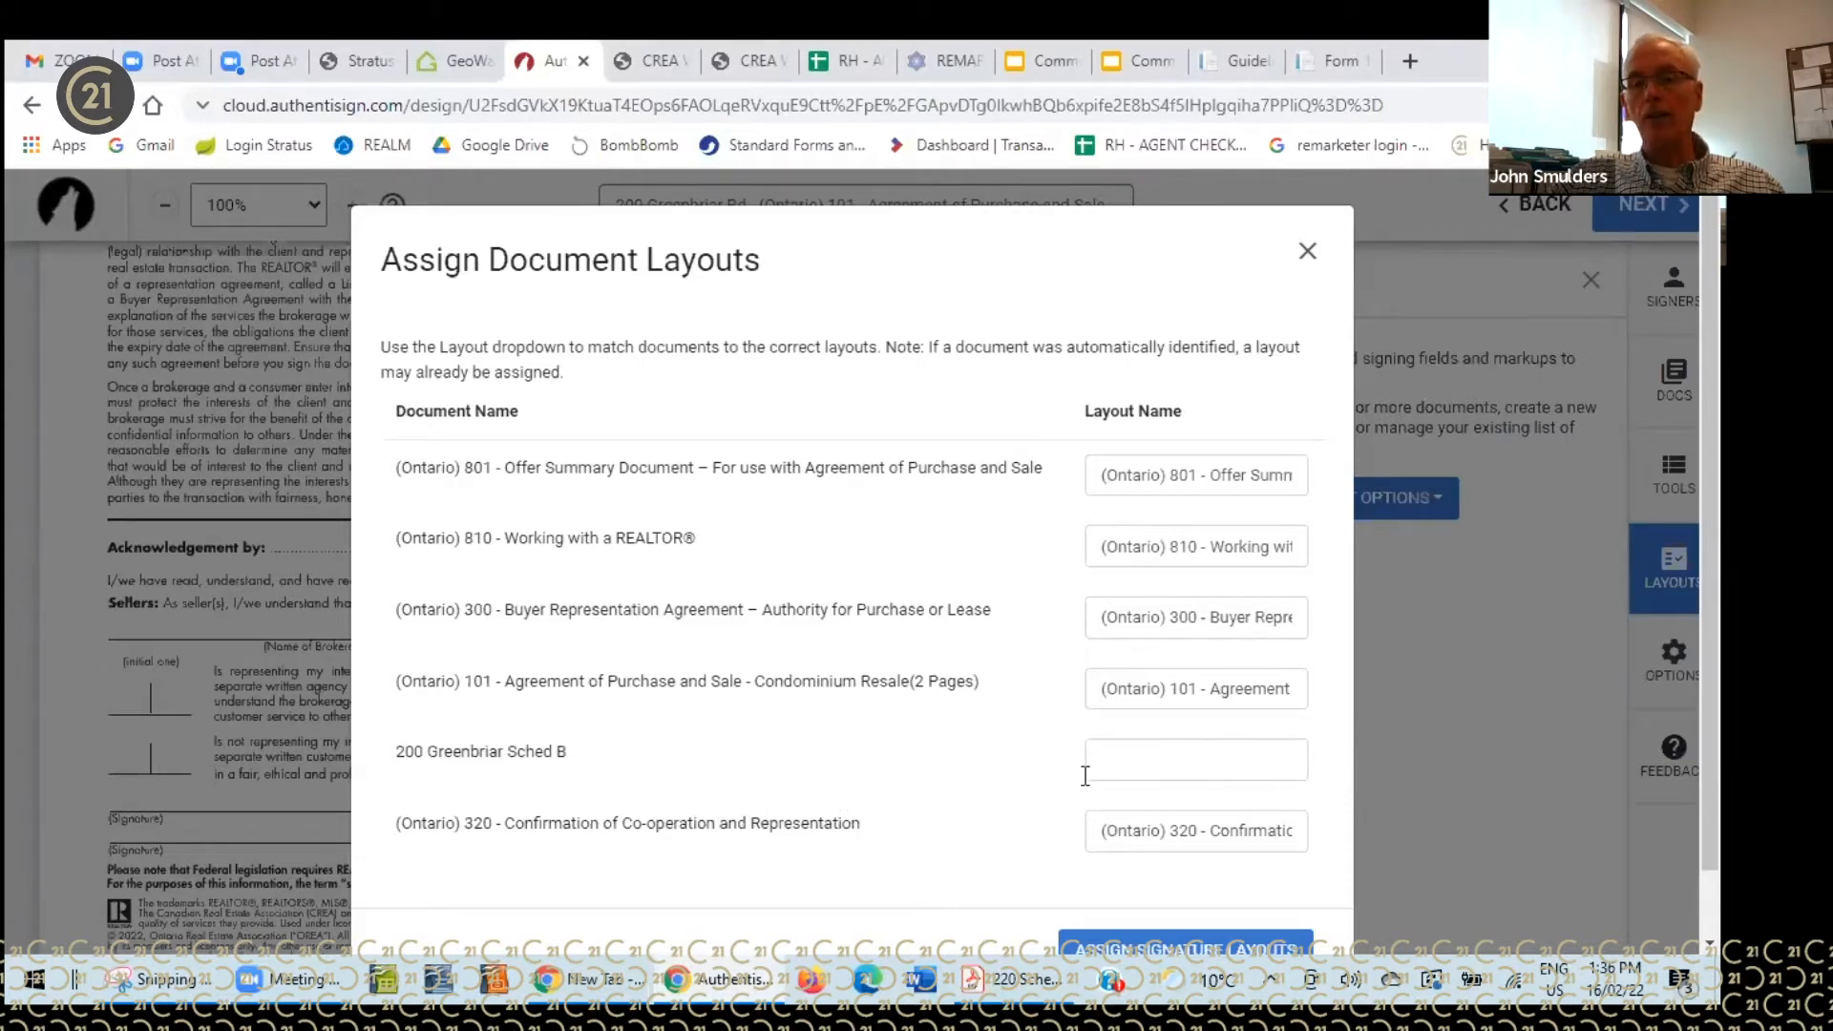
pyautogui.scroll(-1, 965, 775)
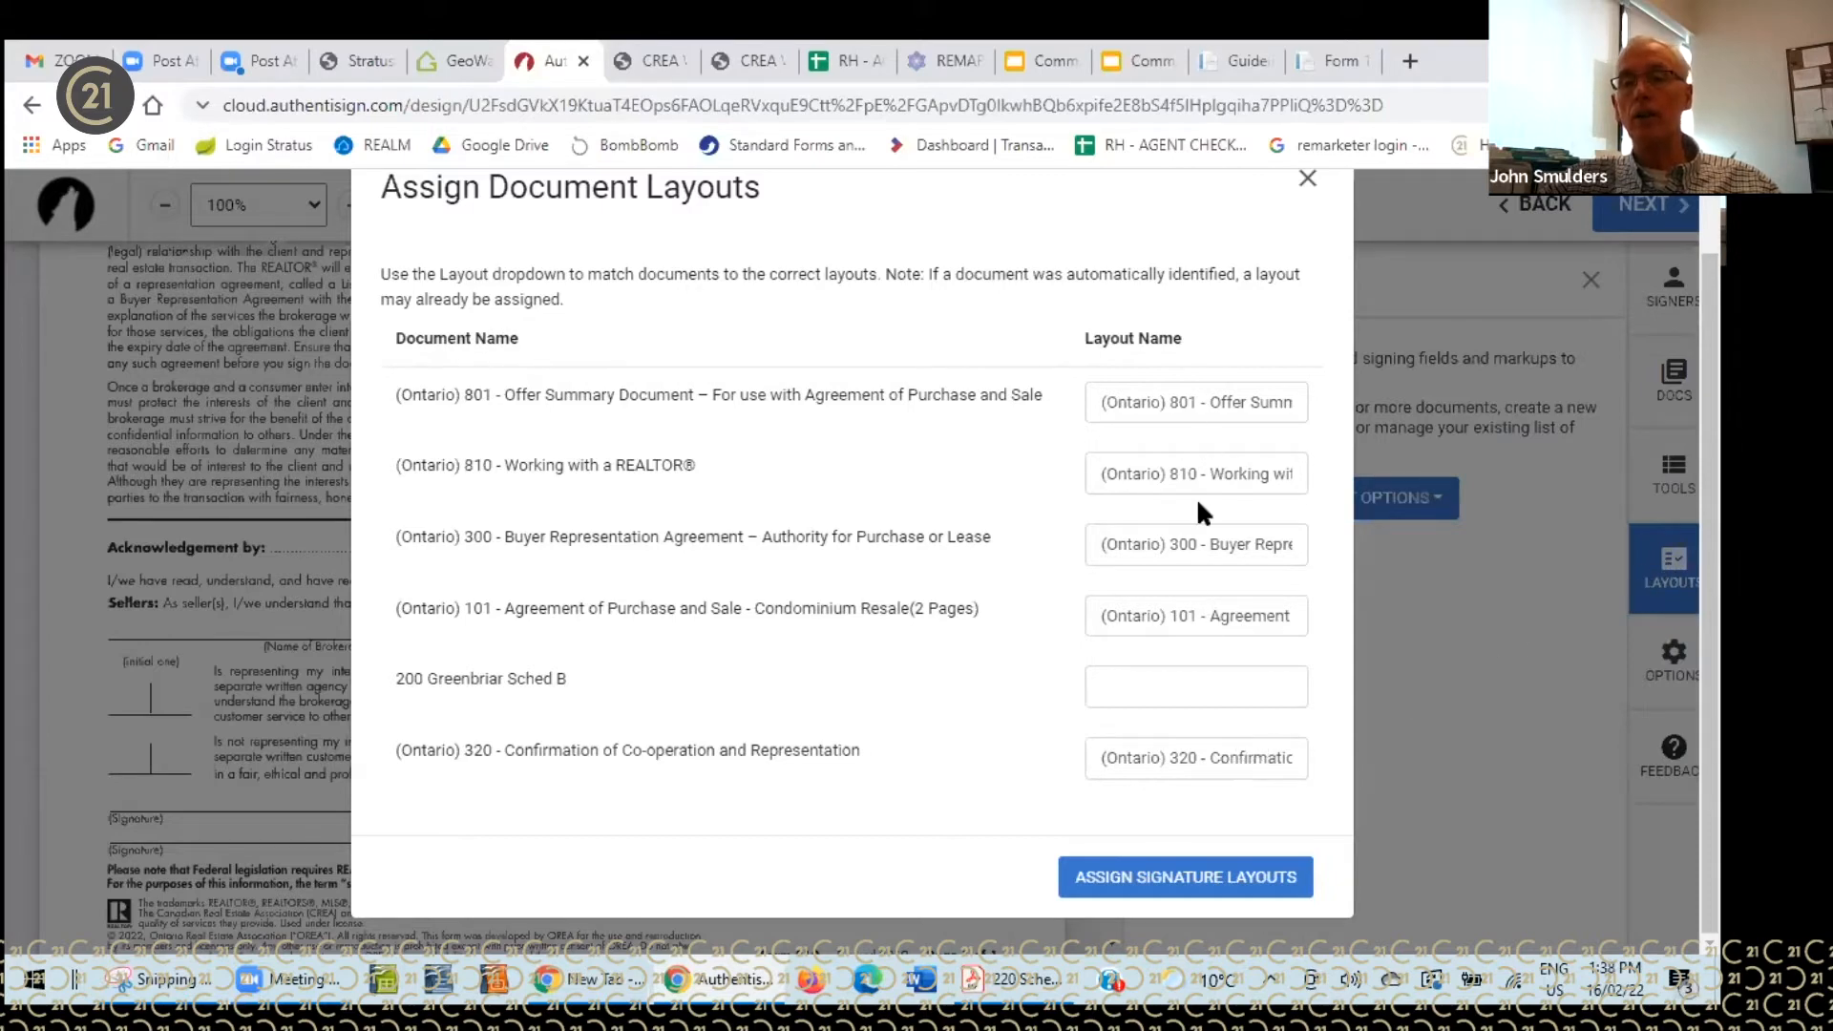
pyautogui.click(1198, 877)
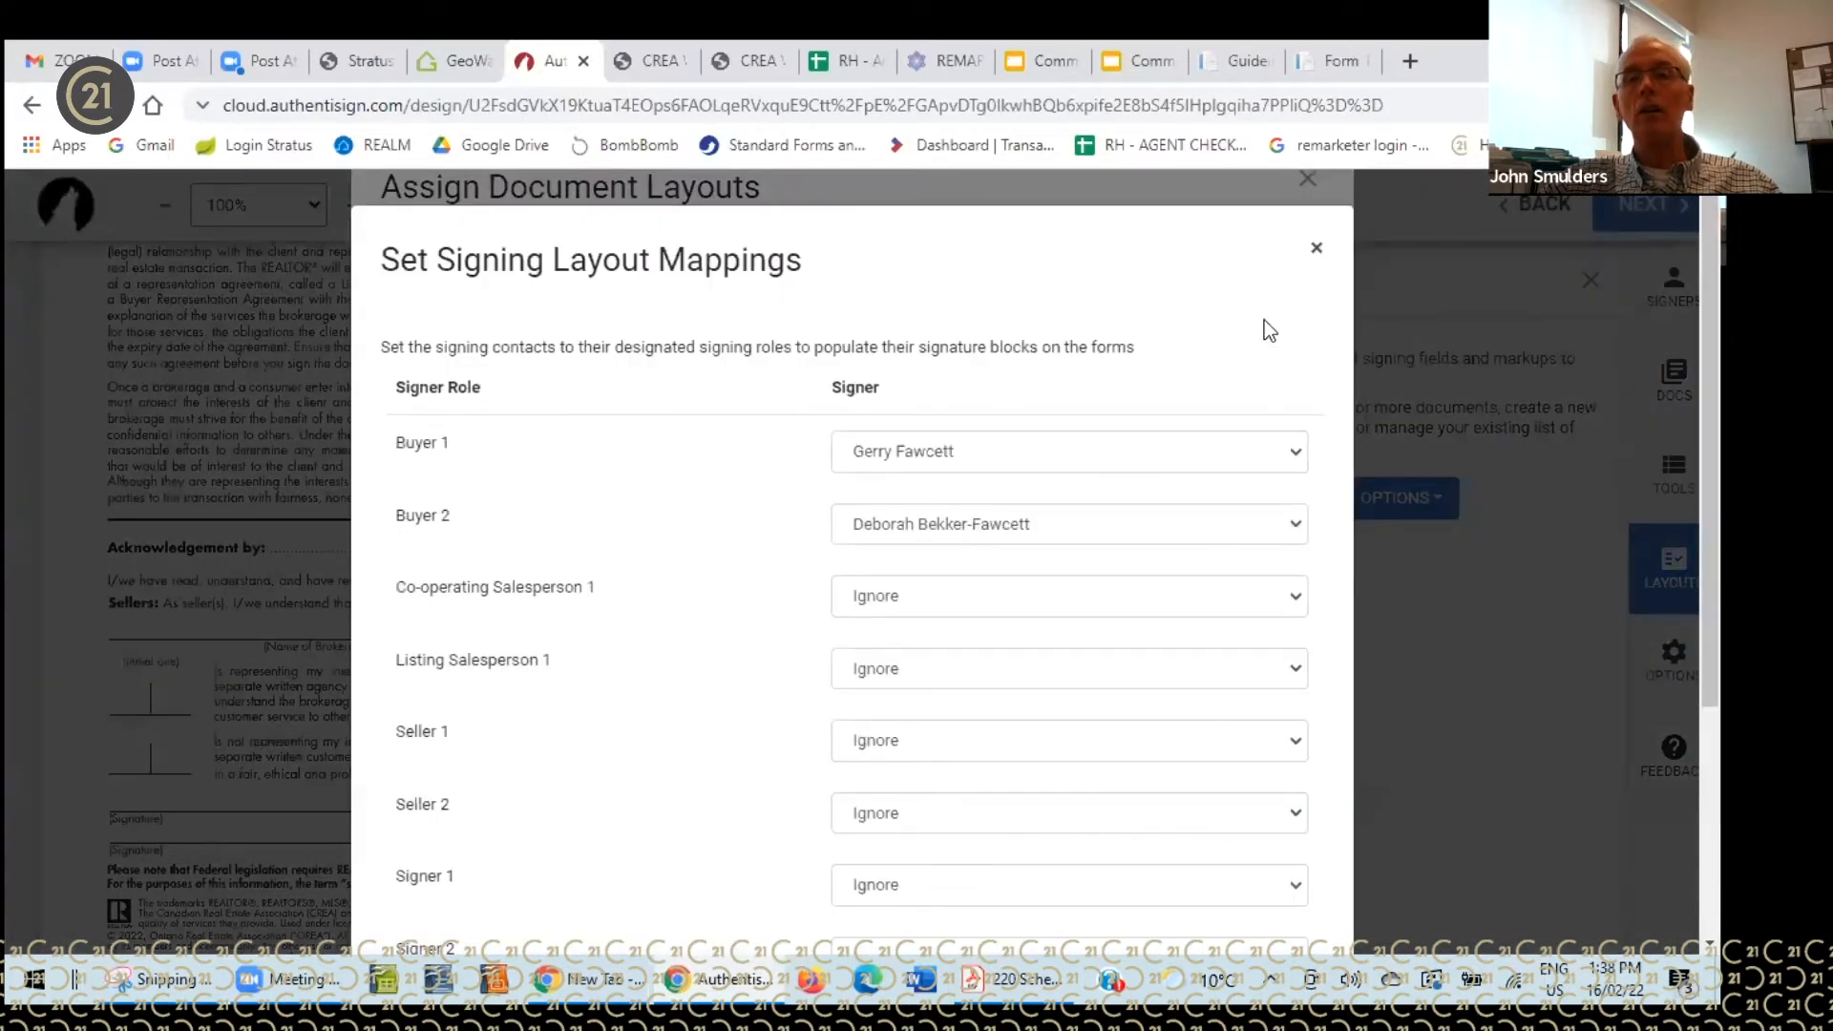
pyautogui.click(1315, 248)
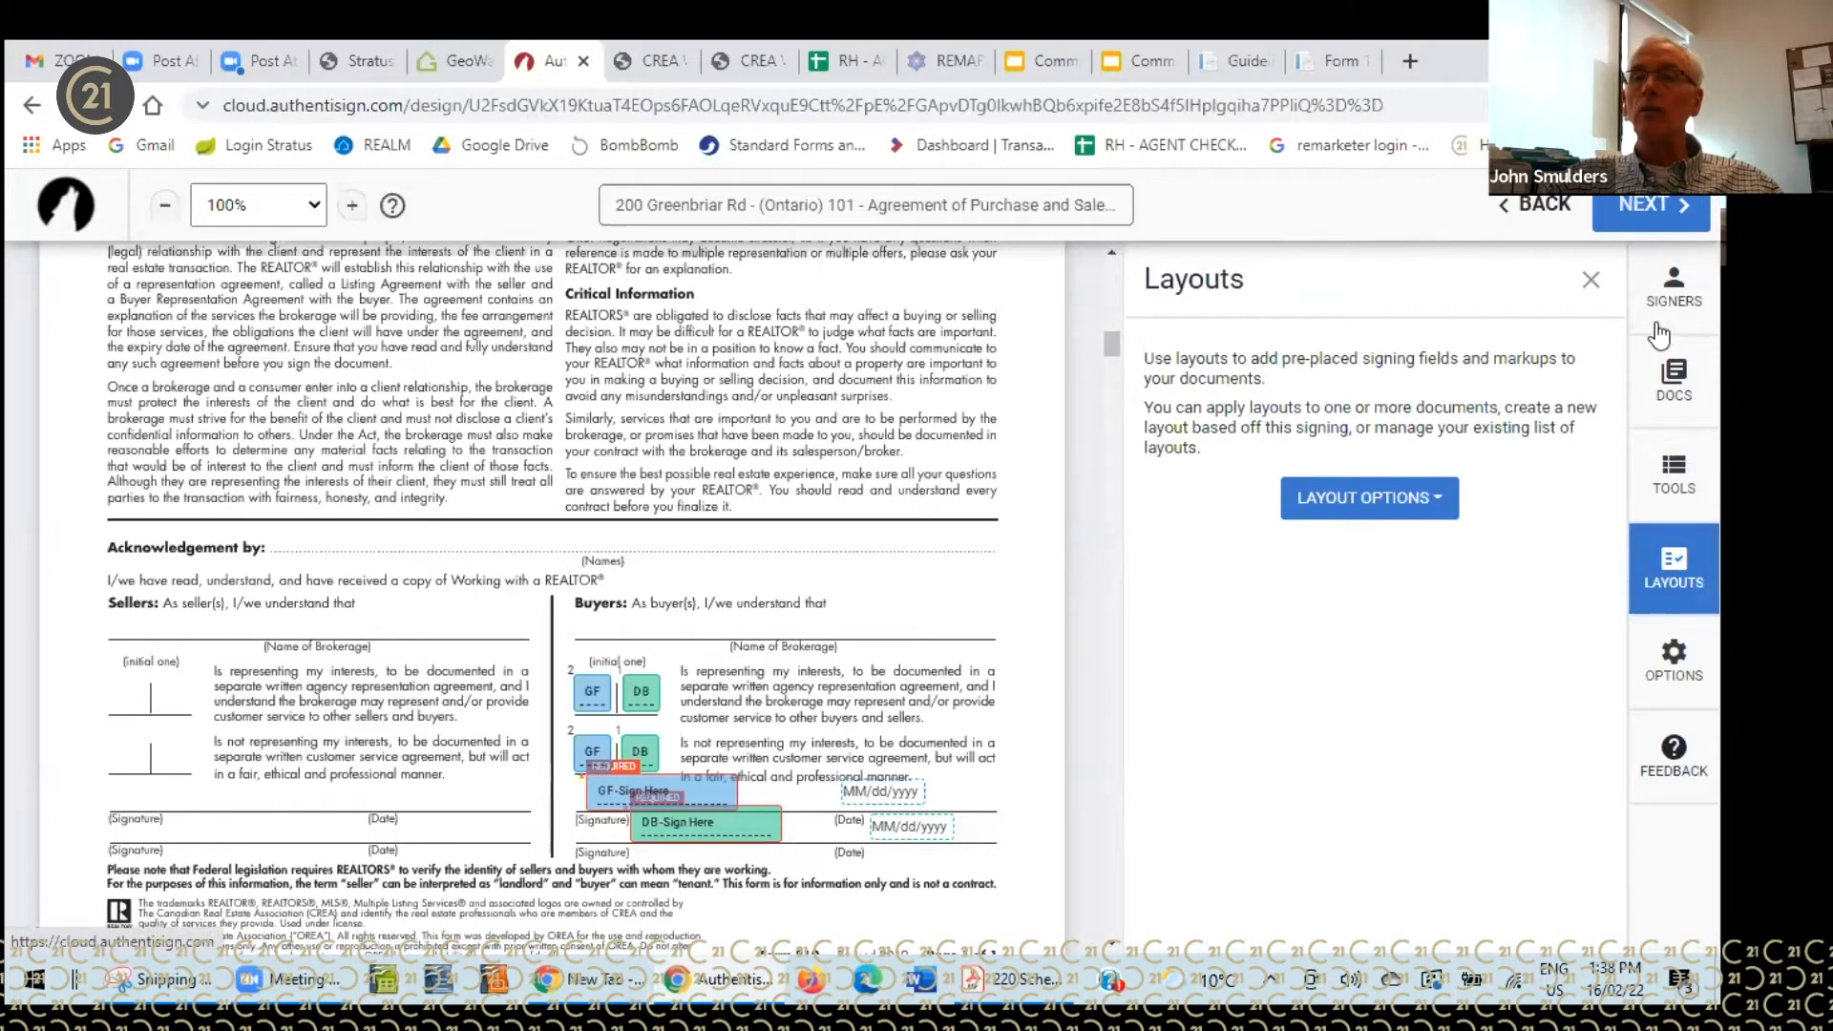
# - Review the signers, documents and layouts, then bring up the signing tools beside Form 801
pyautogui.click(1671, 288)
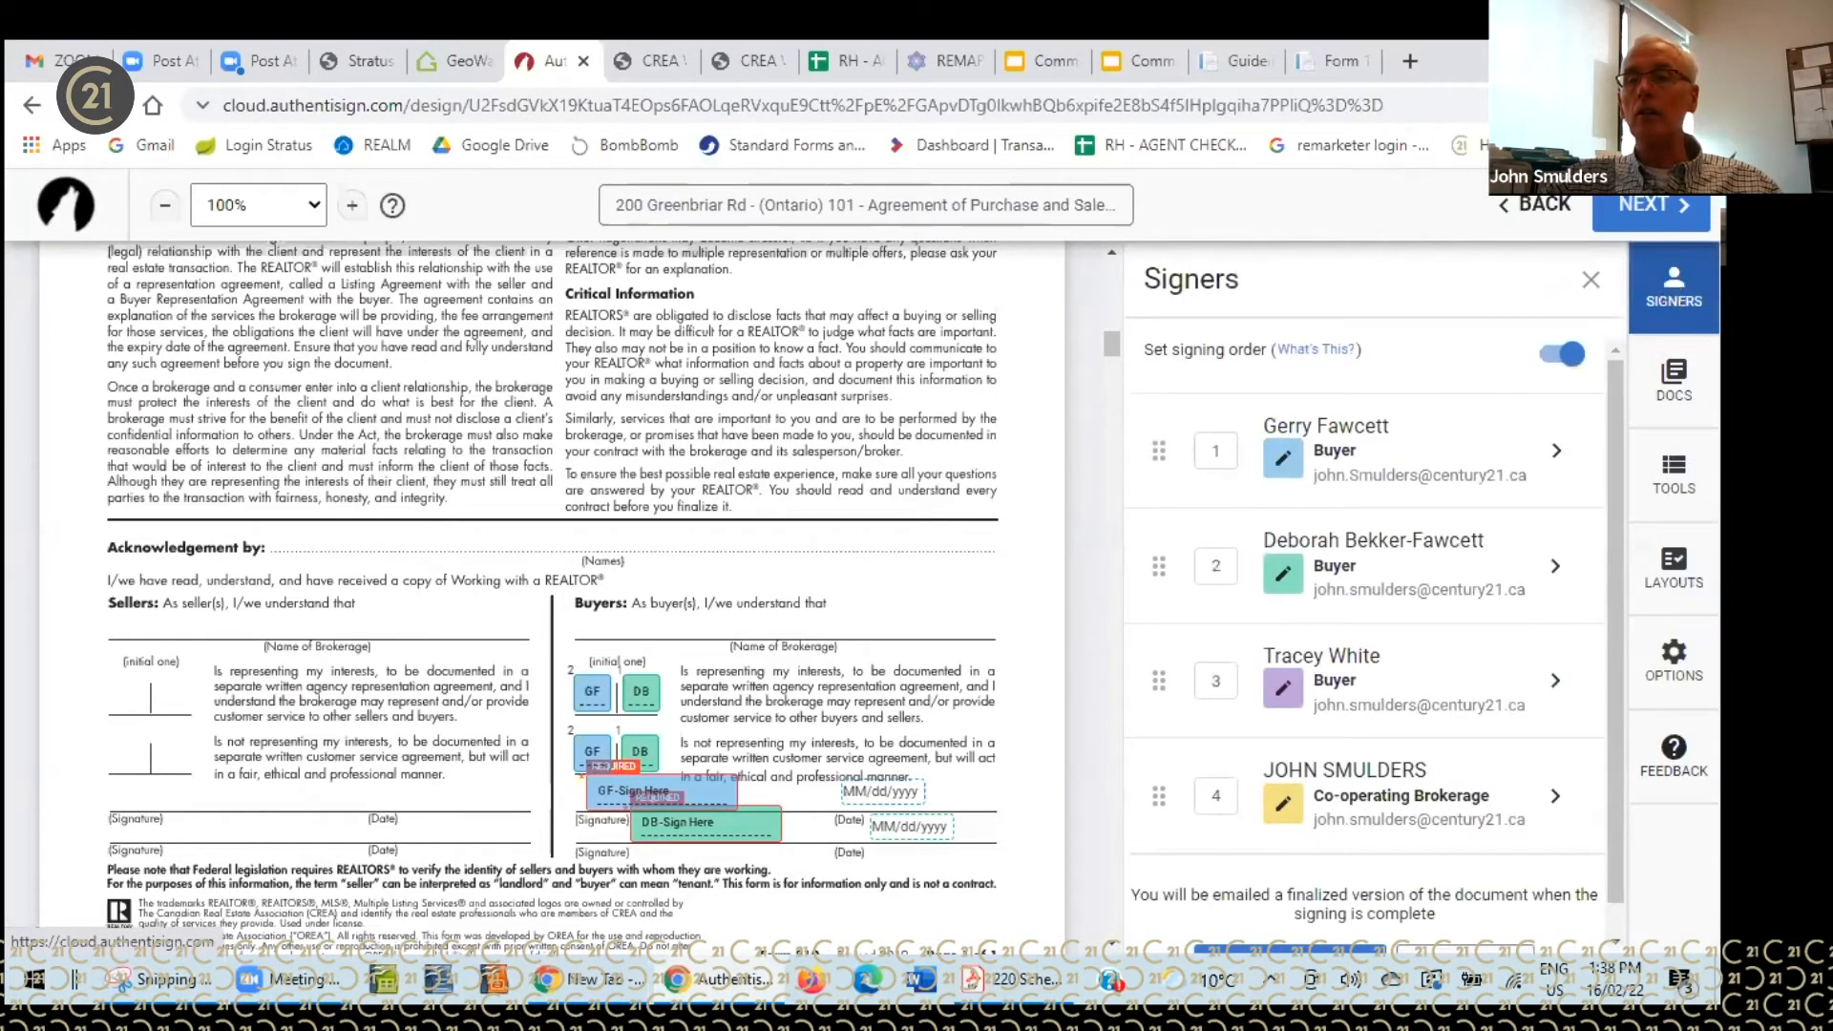
pyautogui.click(1664, 387)
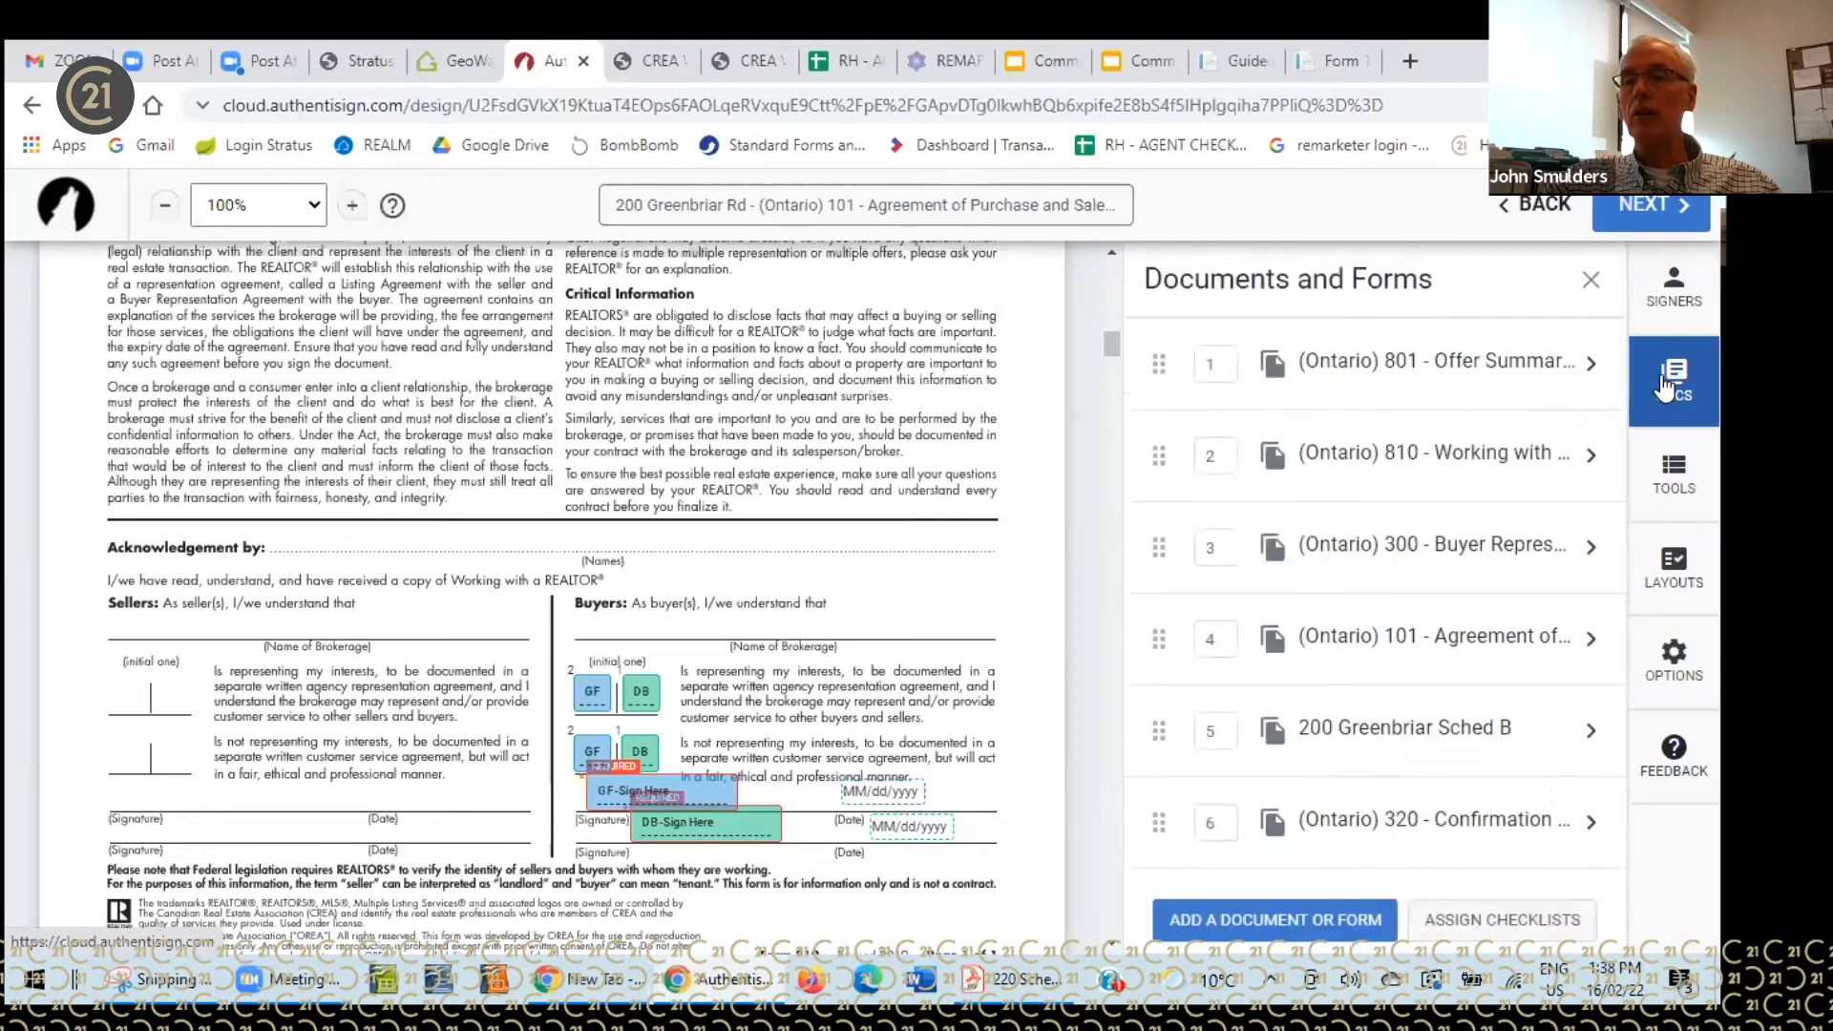
pyautogui.click(1672, 573)
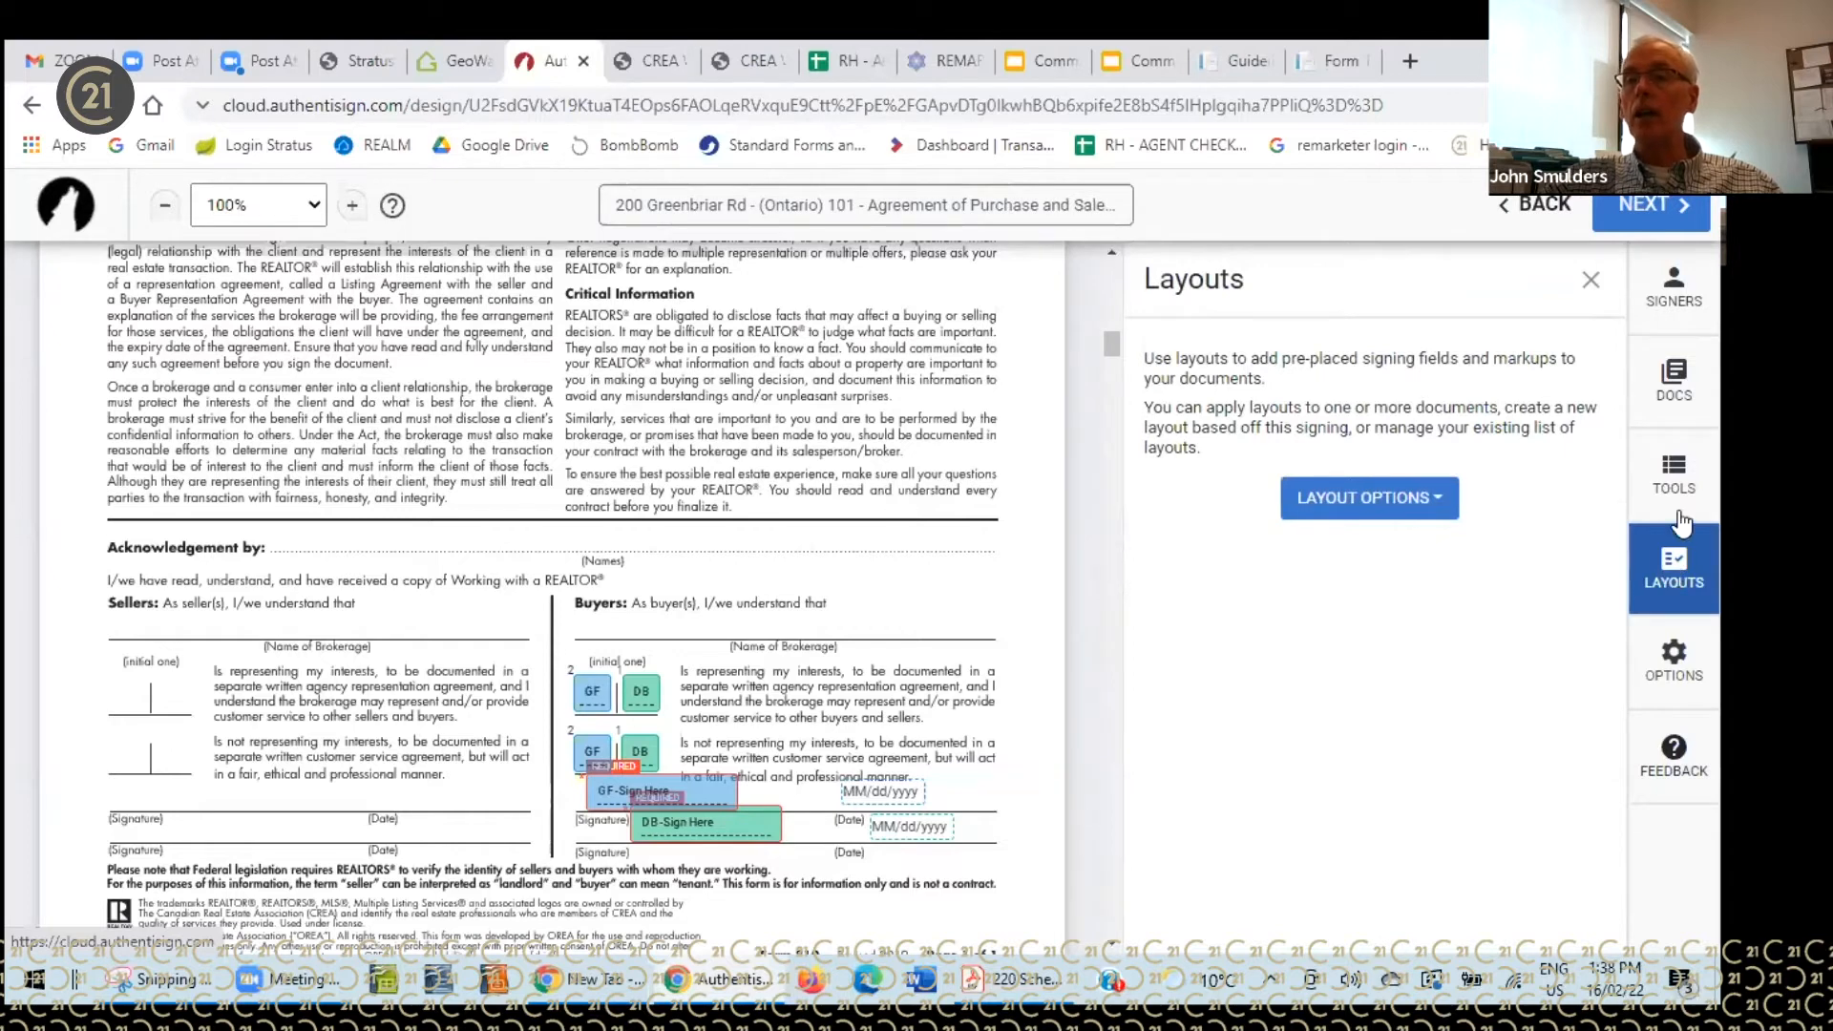
pyautogui.click(1678, 474)
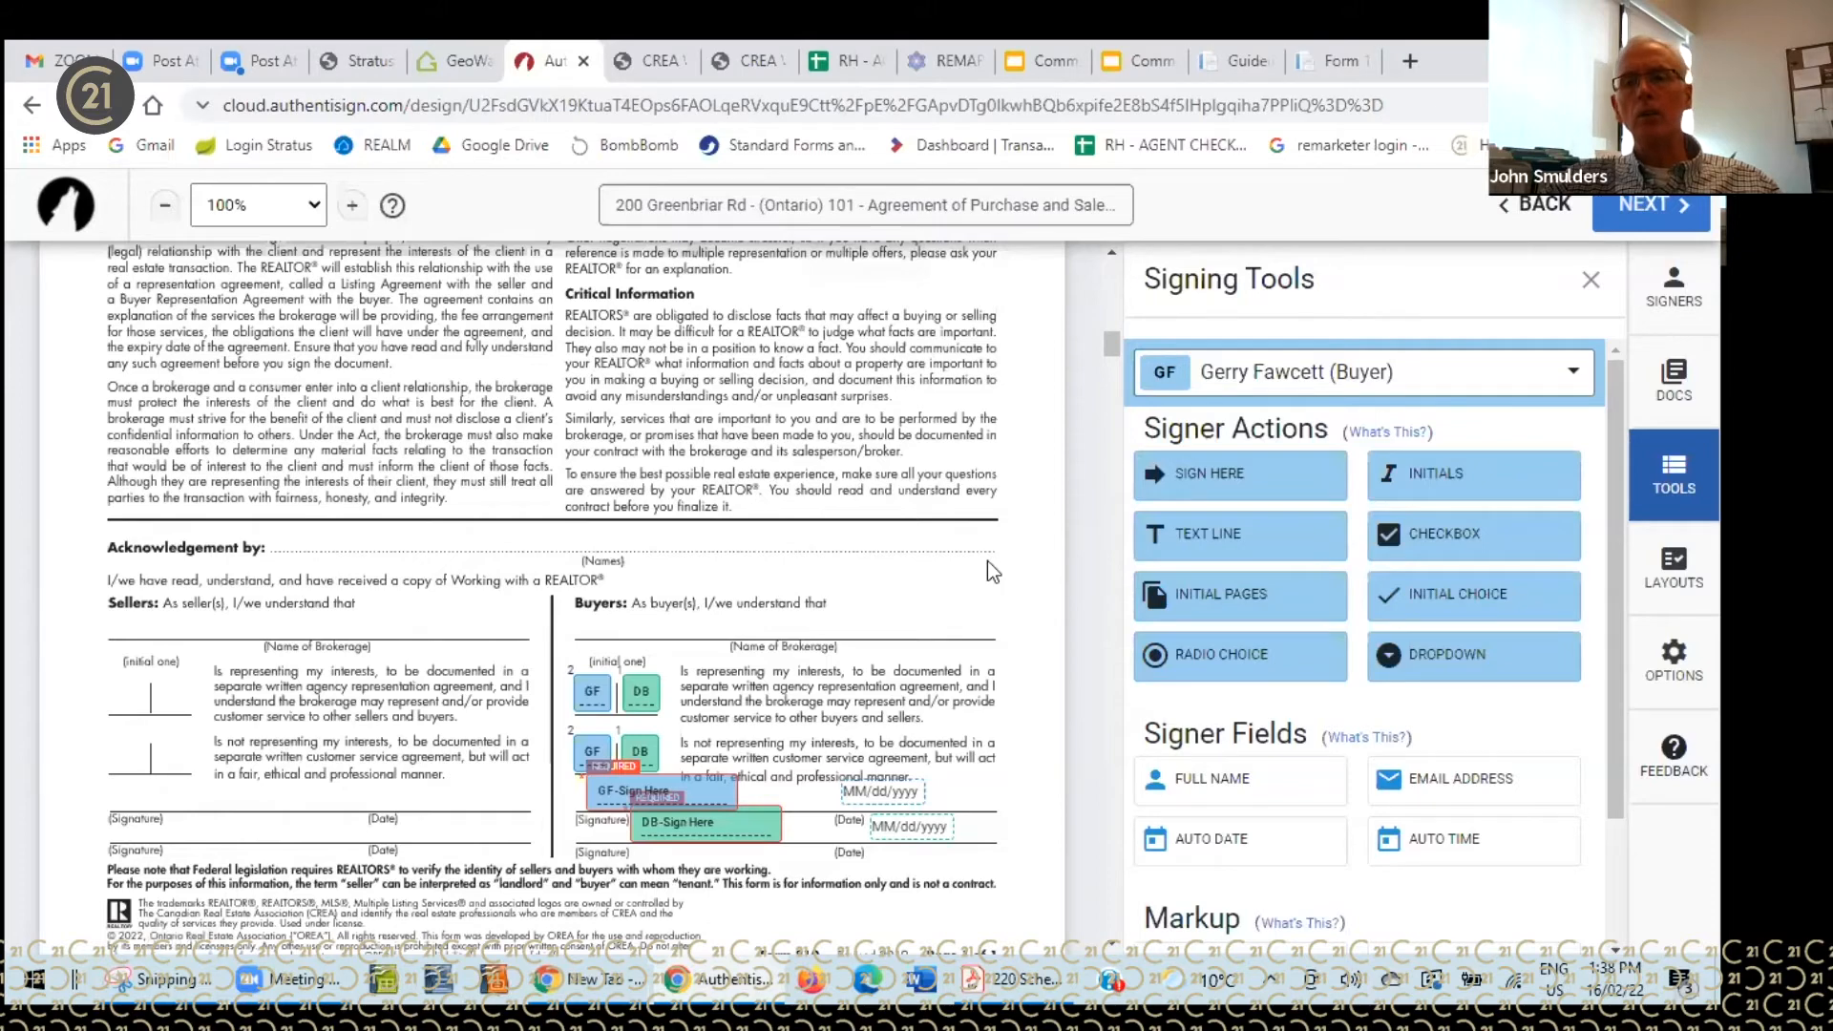
pyautogui.scroll(-5, 998, 576)
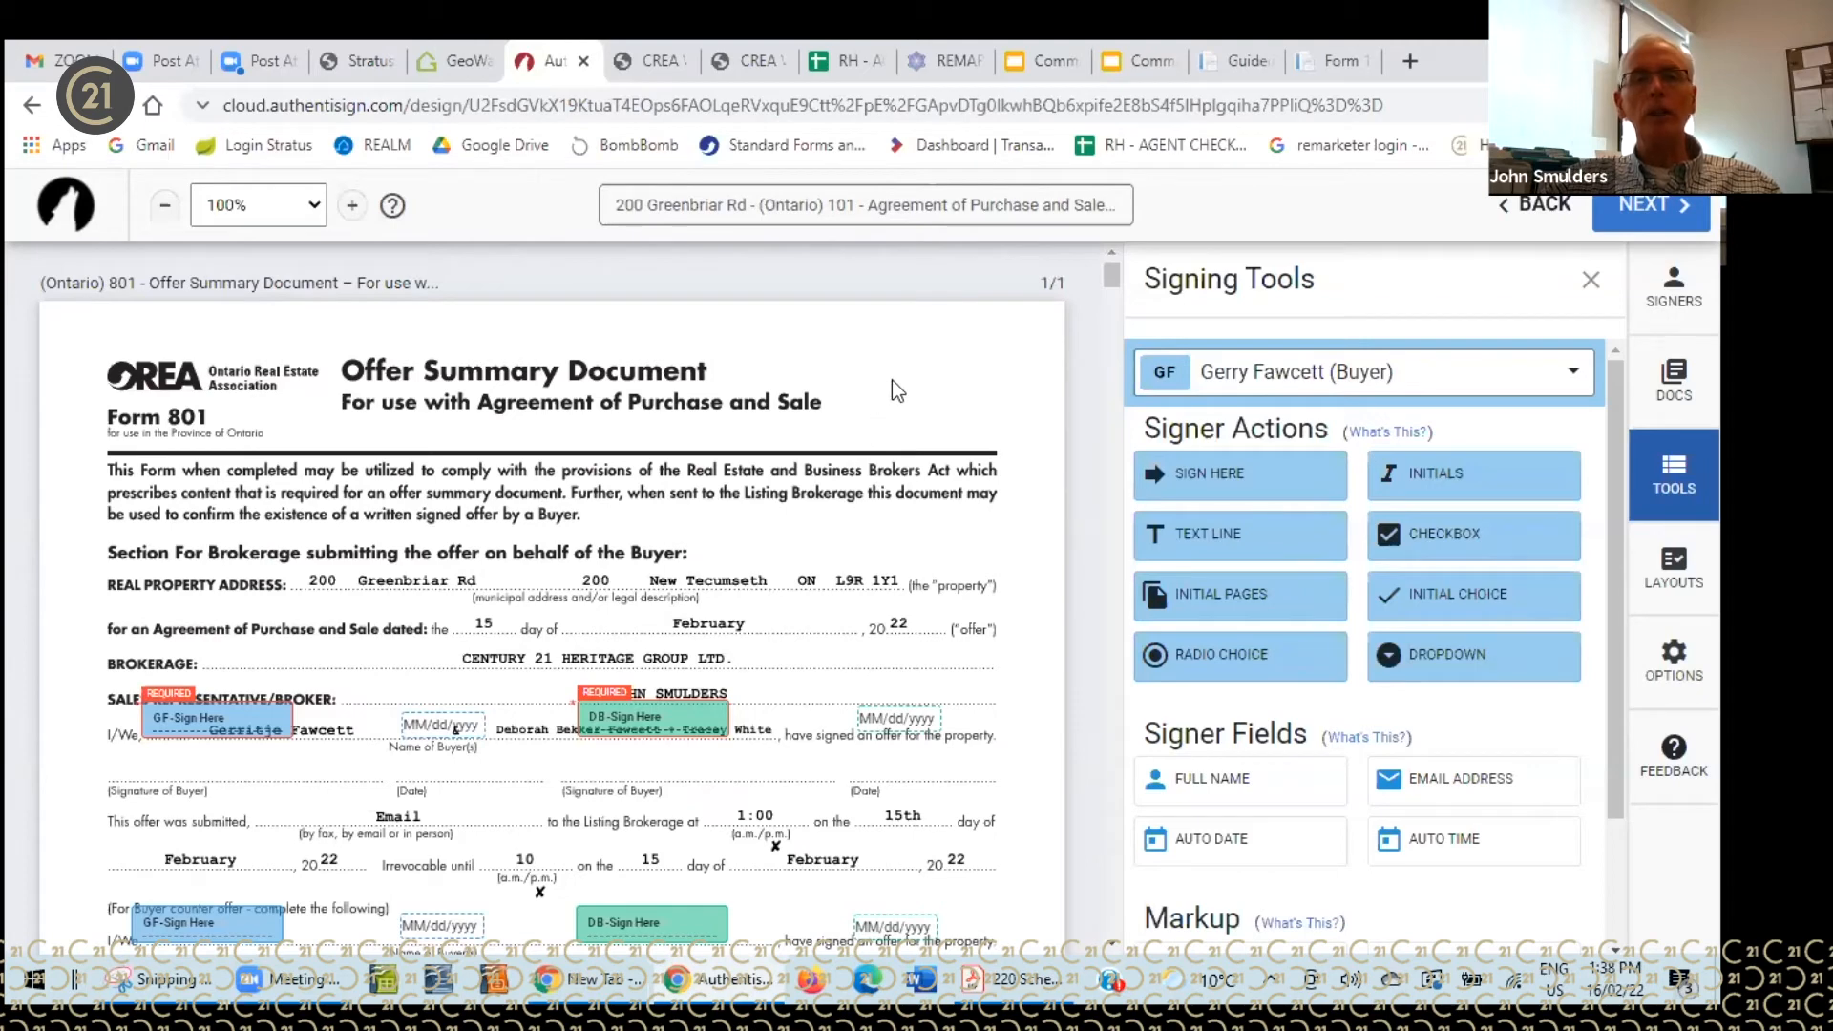
# - Drag both buyers' Sign Here blocks and MM/dd/yyyy date fields down onto Form 801's signature and Date lines
pyautogui.scroll(-1, 895, 389)
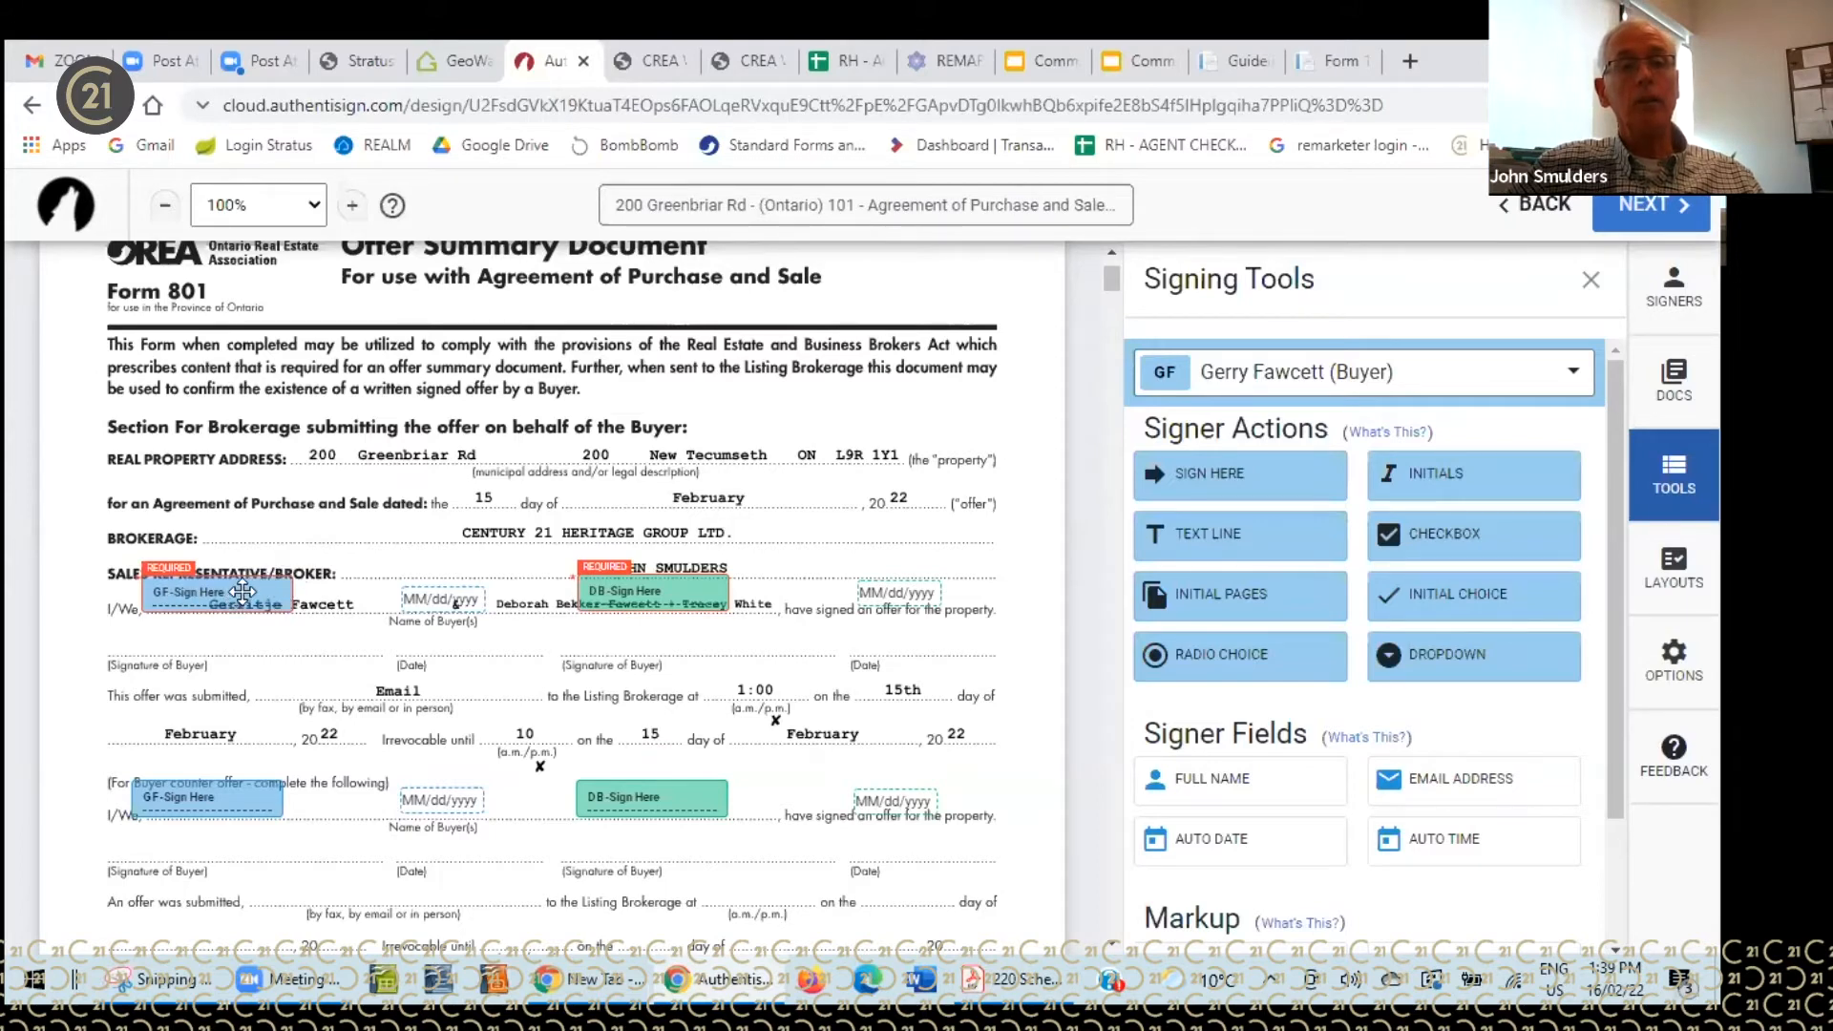
pyautogui.moveTo(235, 593); pyautogui.dragTo(242, 634)
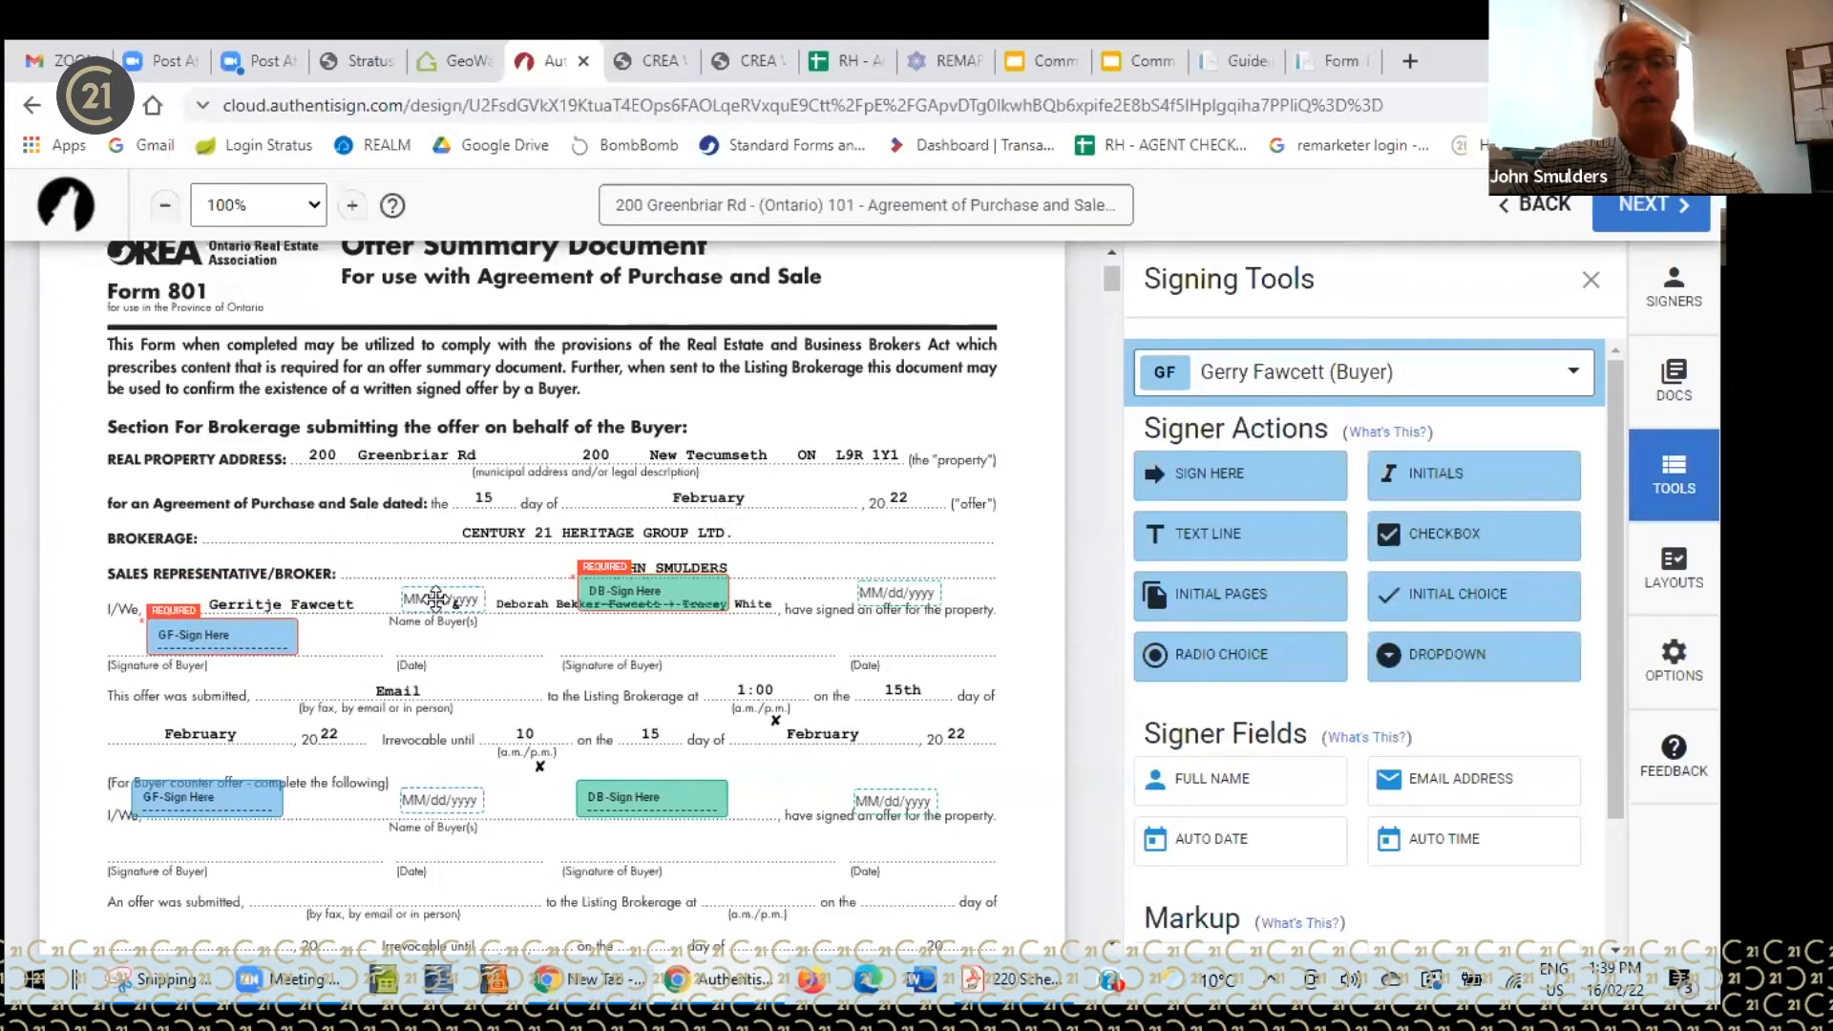
pyautogui.moveTo(435, 602); pyautogui.dragTo(436, 638)
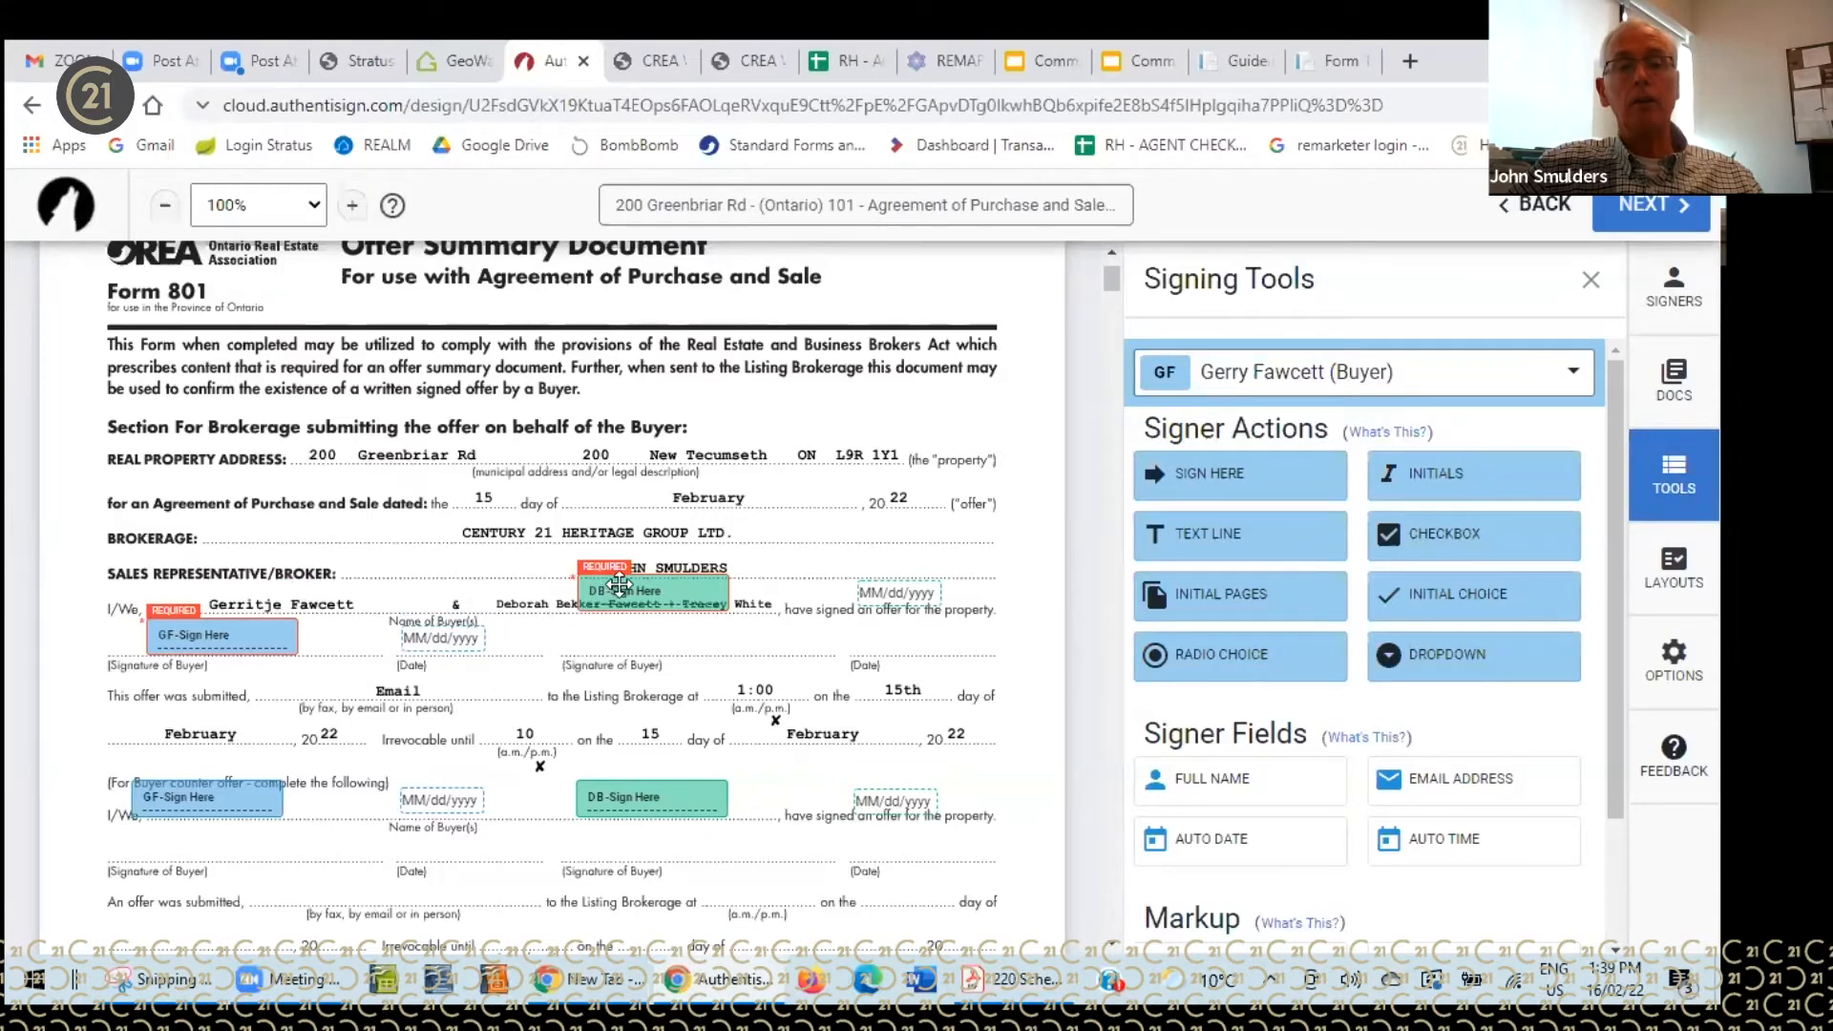
pyautogui.moveTo(614, 591); pyautogui.dragTo(580, 626)
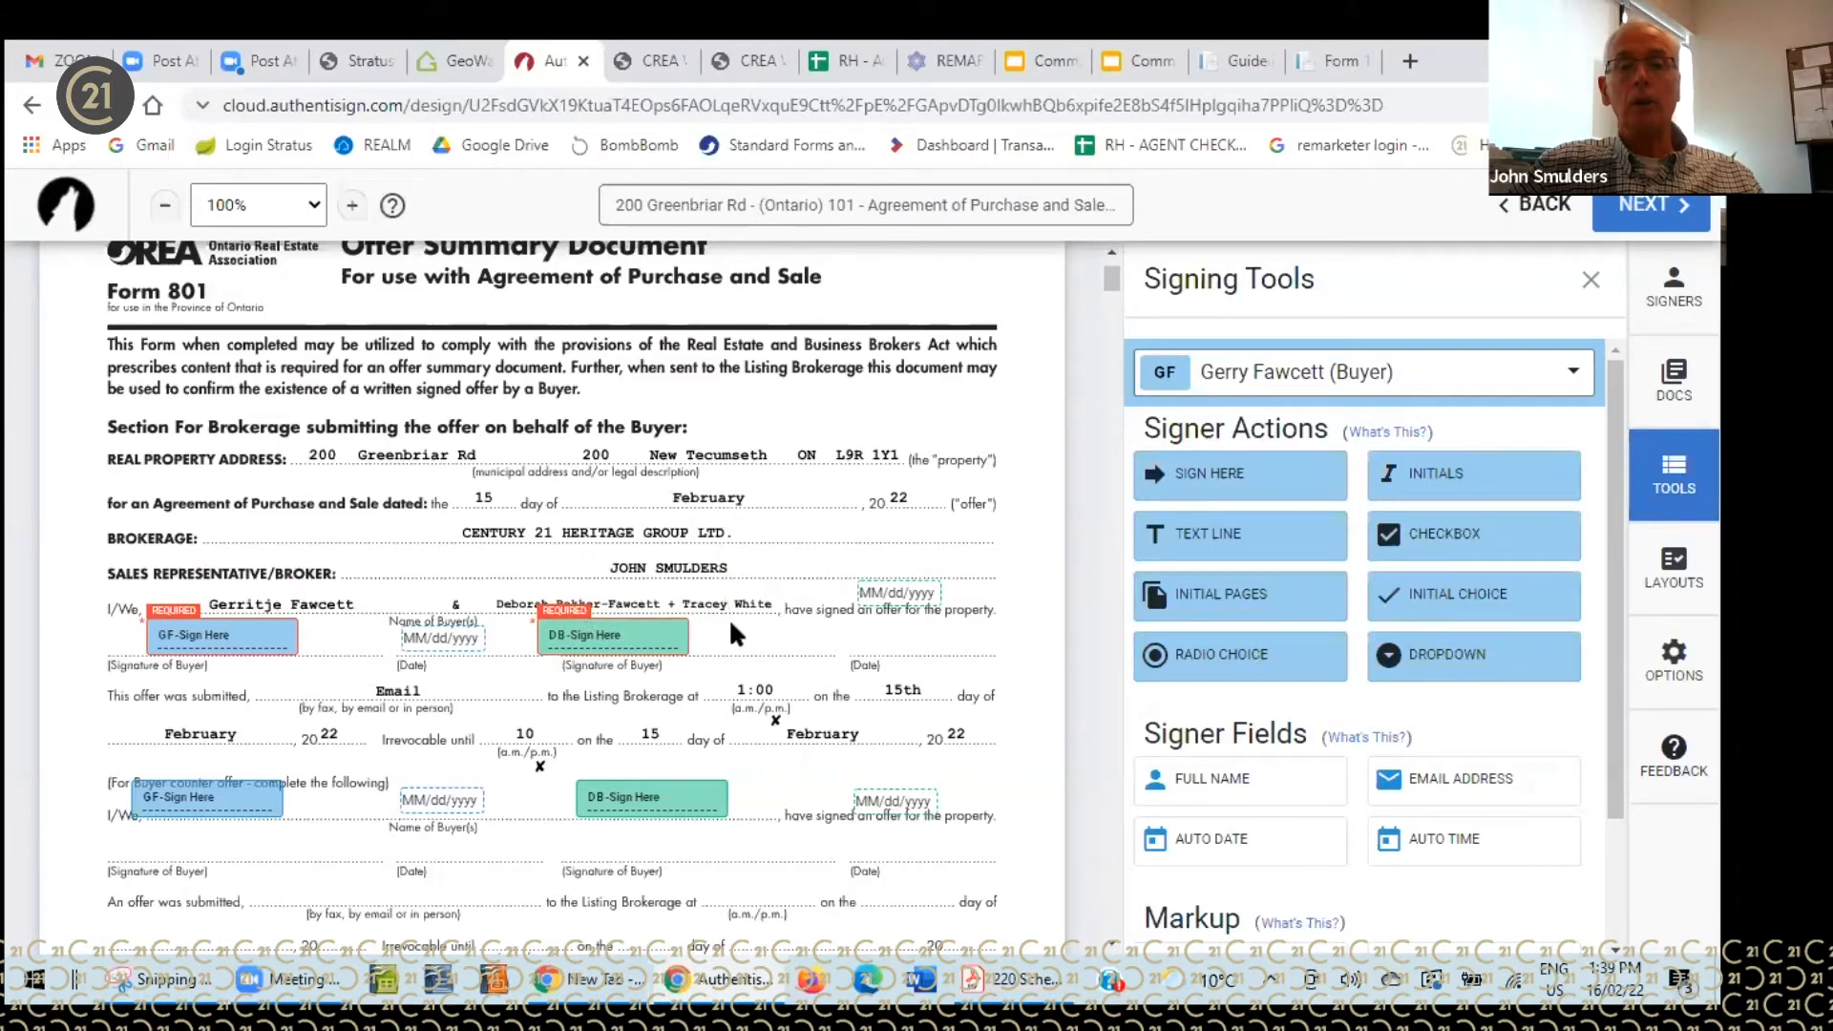
pyautogui.moveTo(884, 589); pyautogui.dragTo(925, 633)
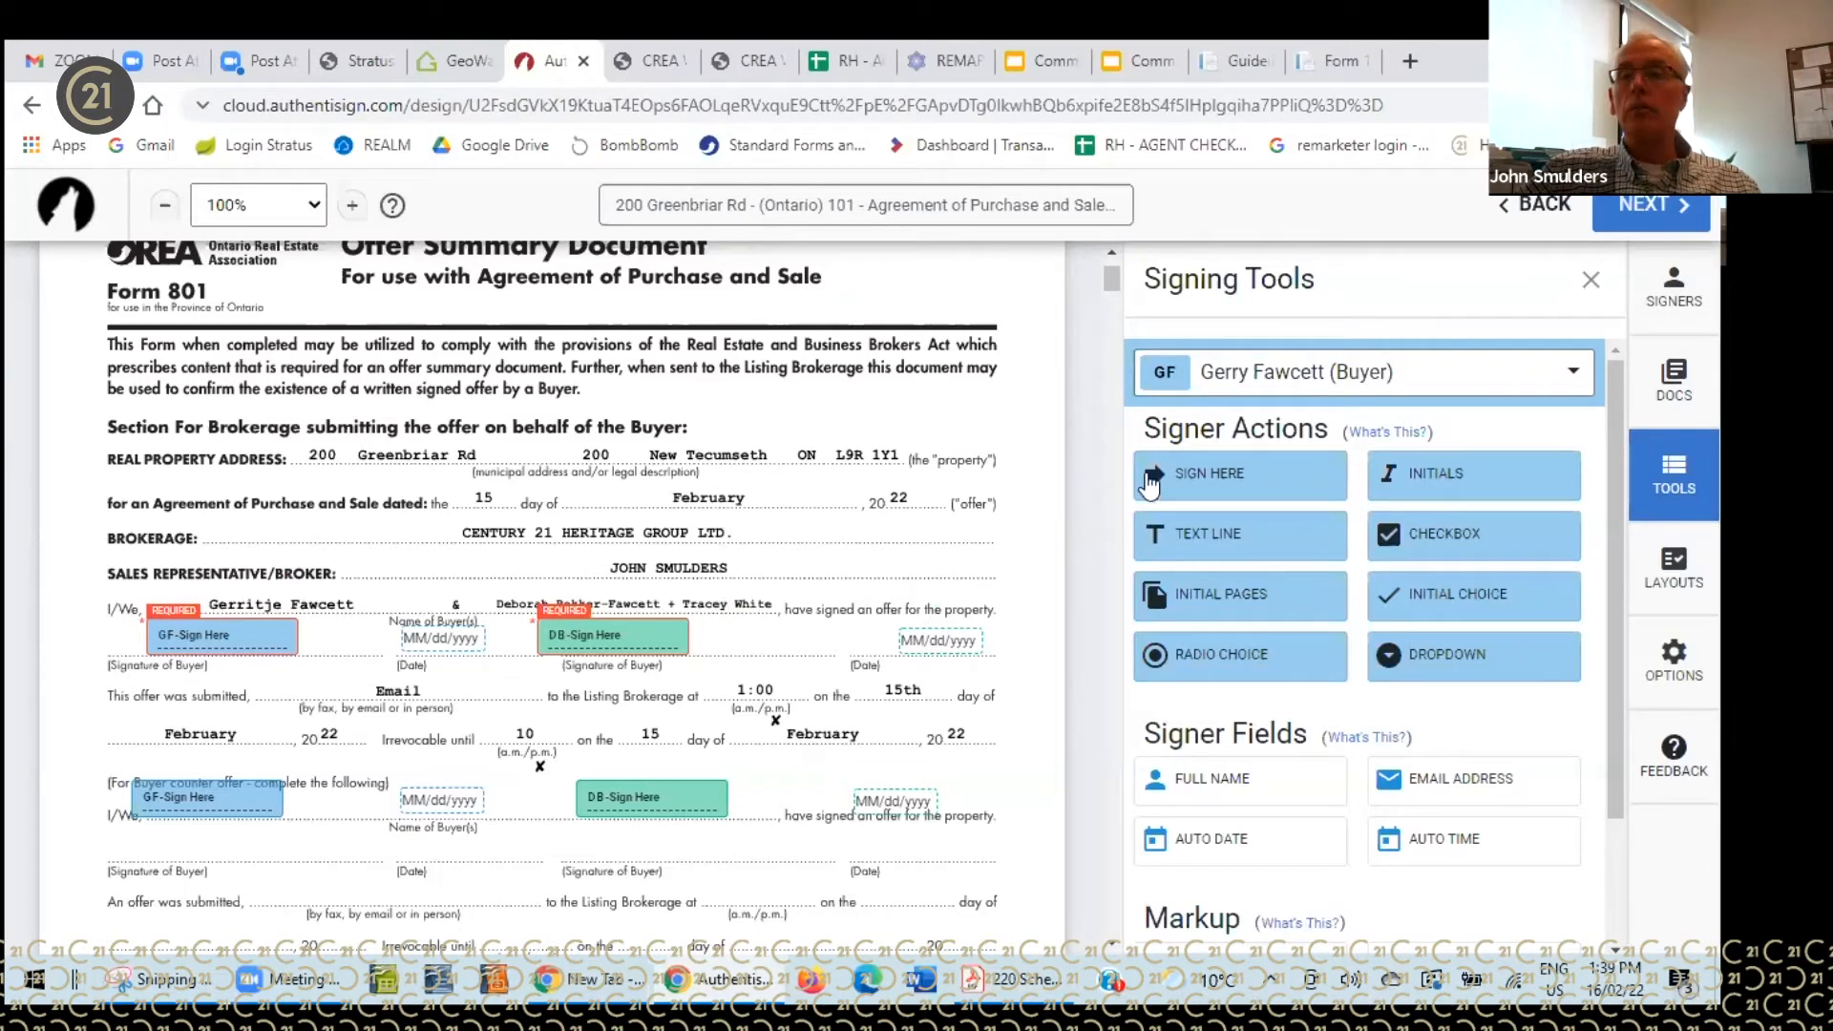
# - Place a Sign Here block for the third buyer on Form 801's buyer signature line, deleting the misplaced copy
pyautogui.click(1575, 375)
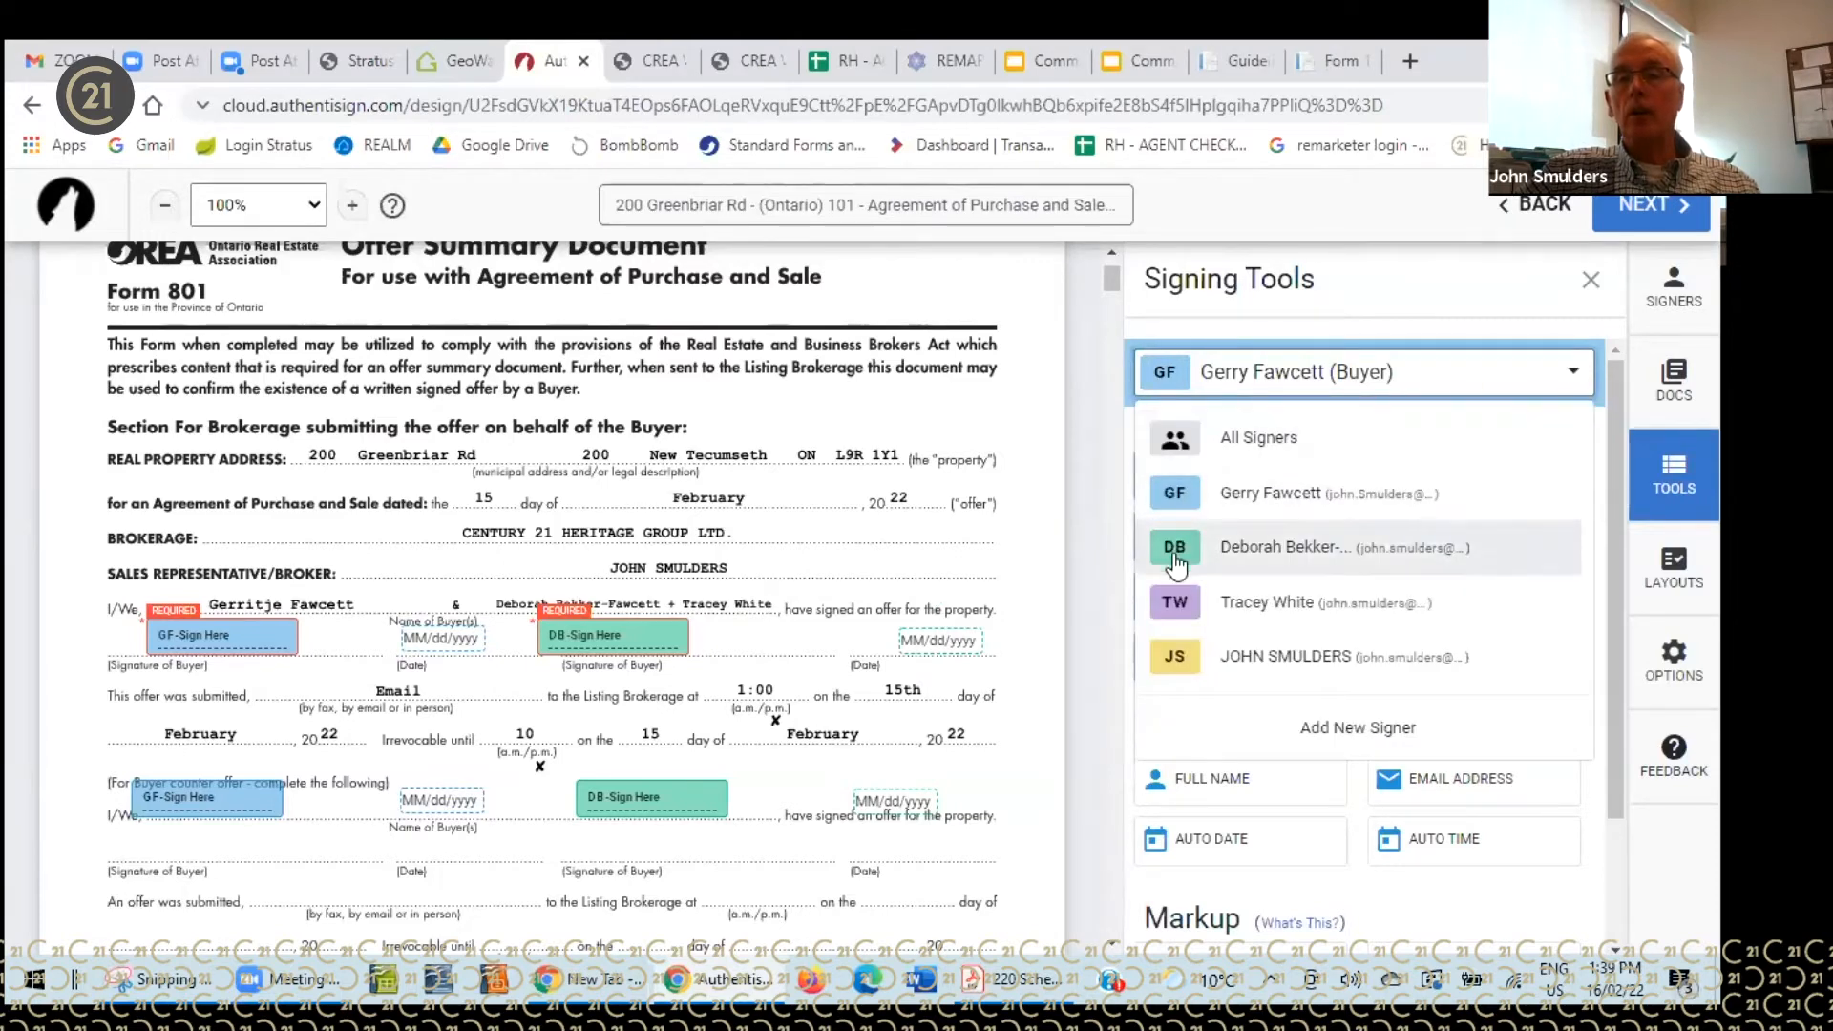
pyautogui.click(1238, 614)
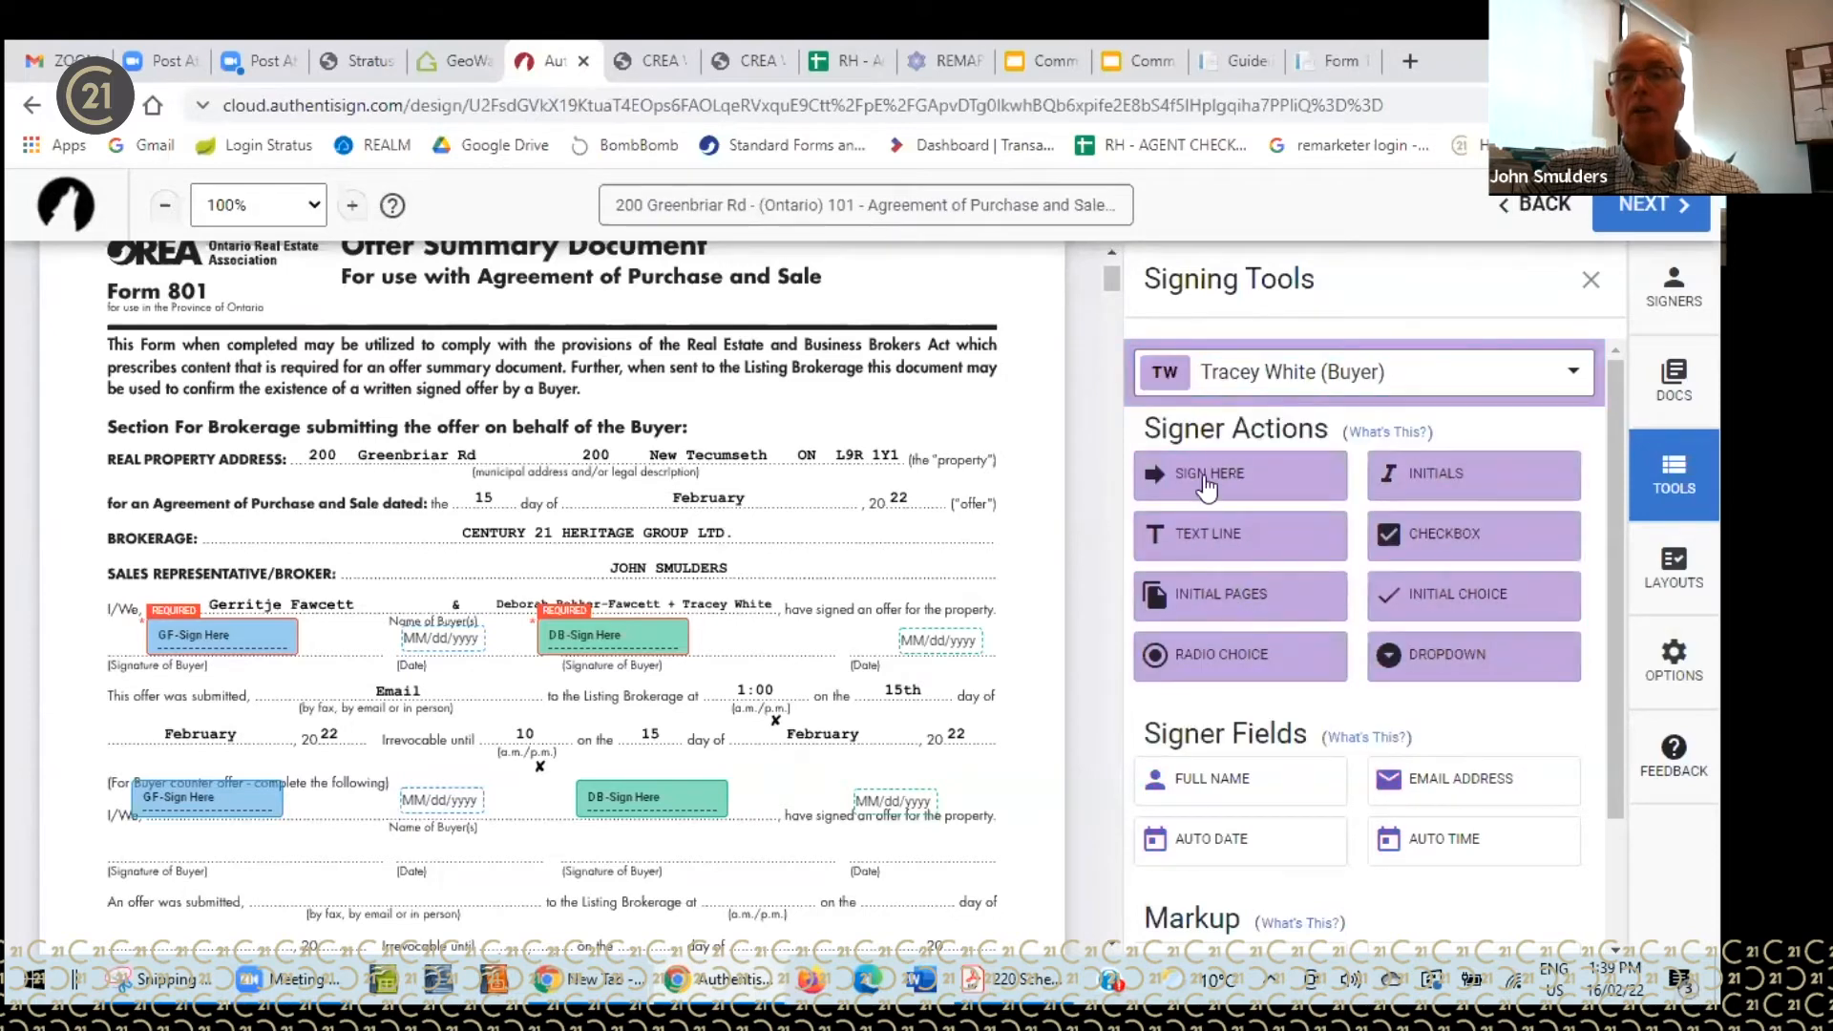
pyautogui.moveTo(1209, 477)
pyautogui.mouseDown()
pyautogui.moveTo(1019, 555)
pyautogui.moveTo(700, 609)
pyautogui.mouseUp()
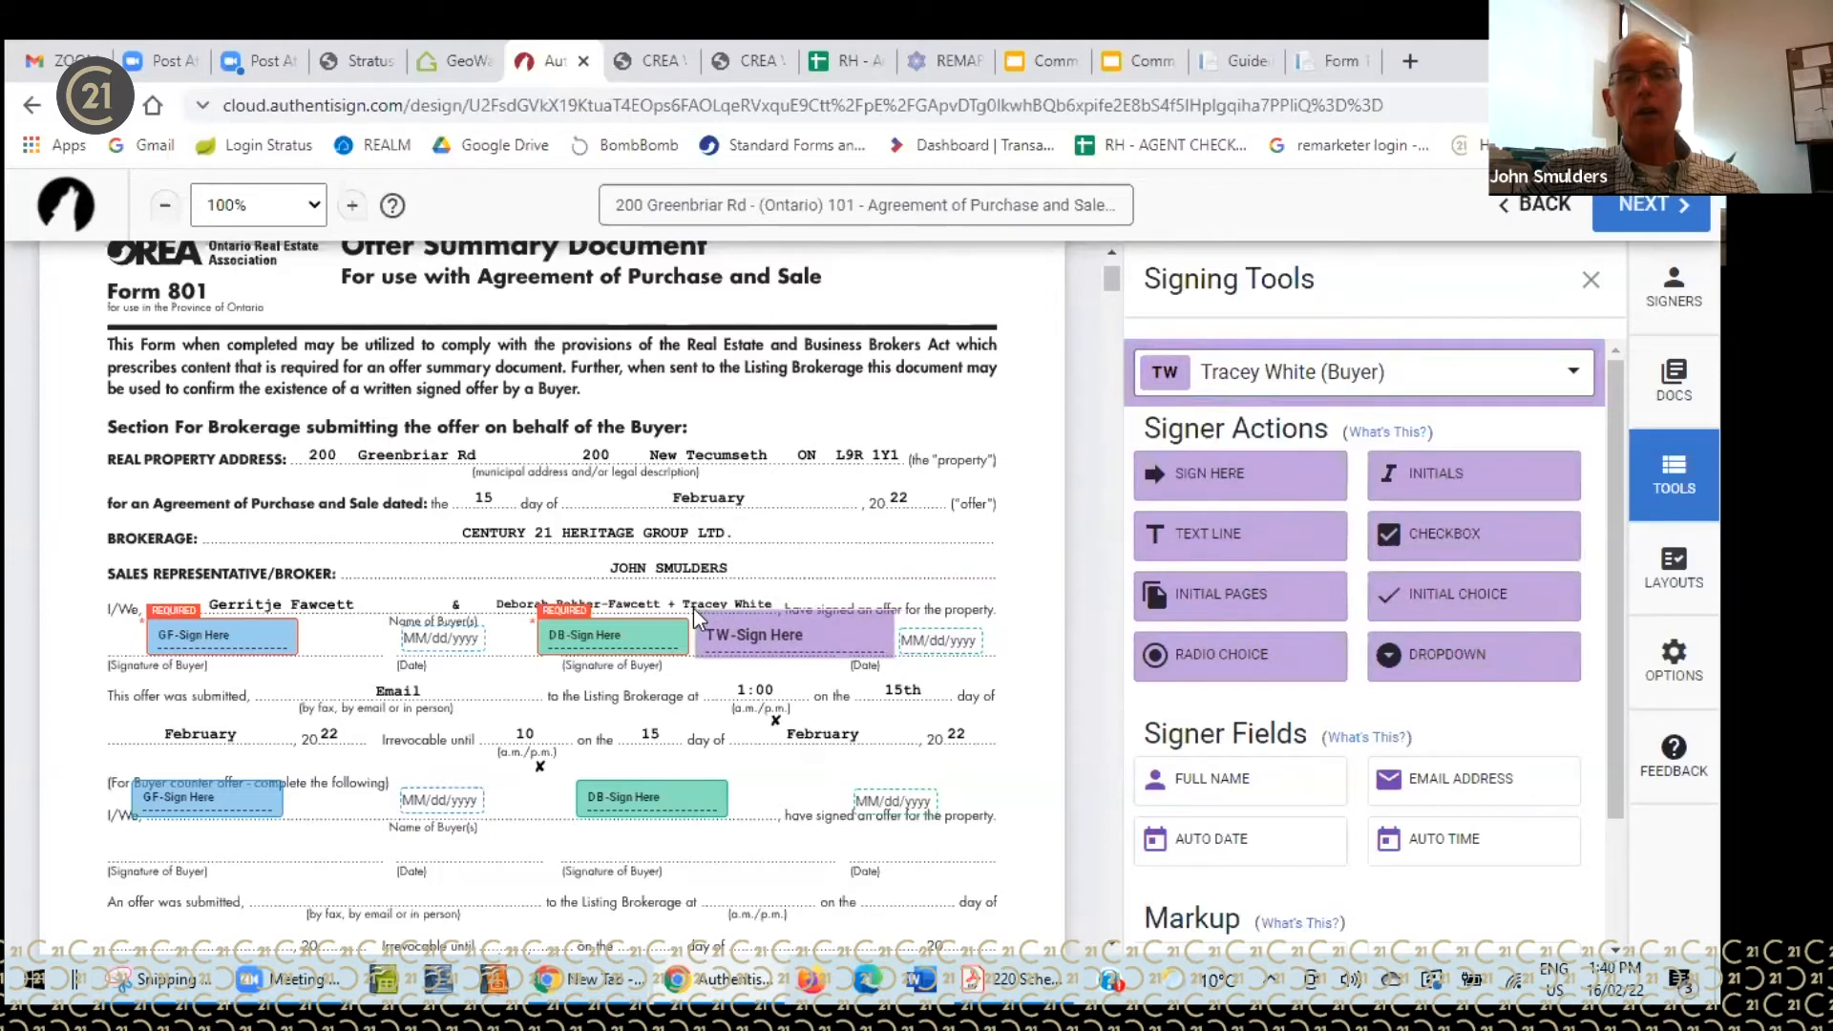
pyautogui.click(694, 609)
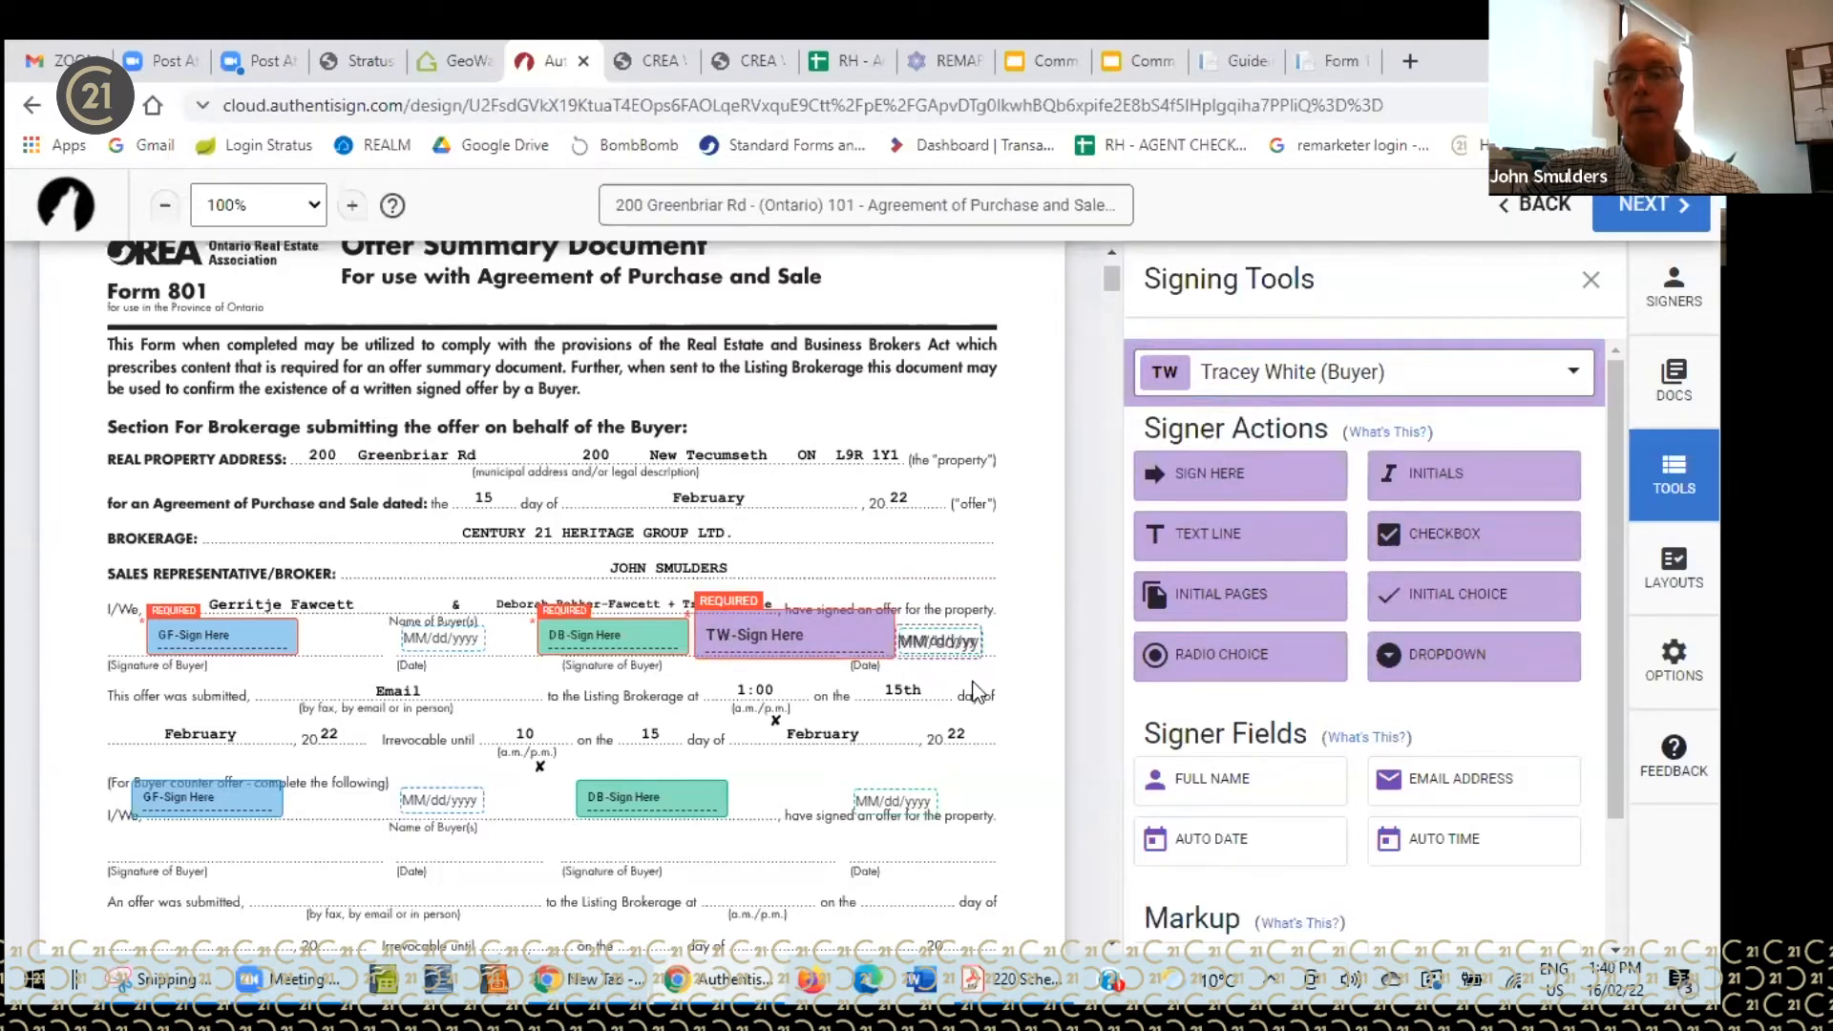
pyautogui.moveTo(804, 632); pyautogui.dragTo(1289, 491)
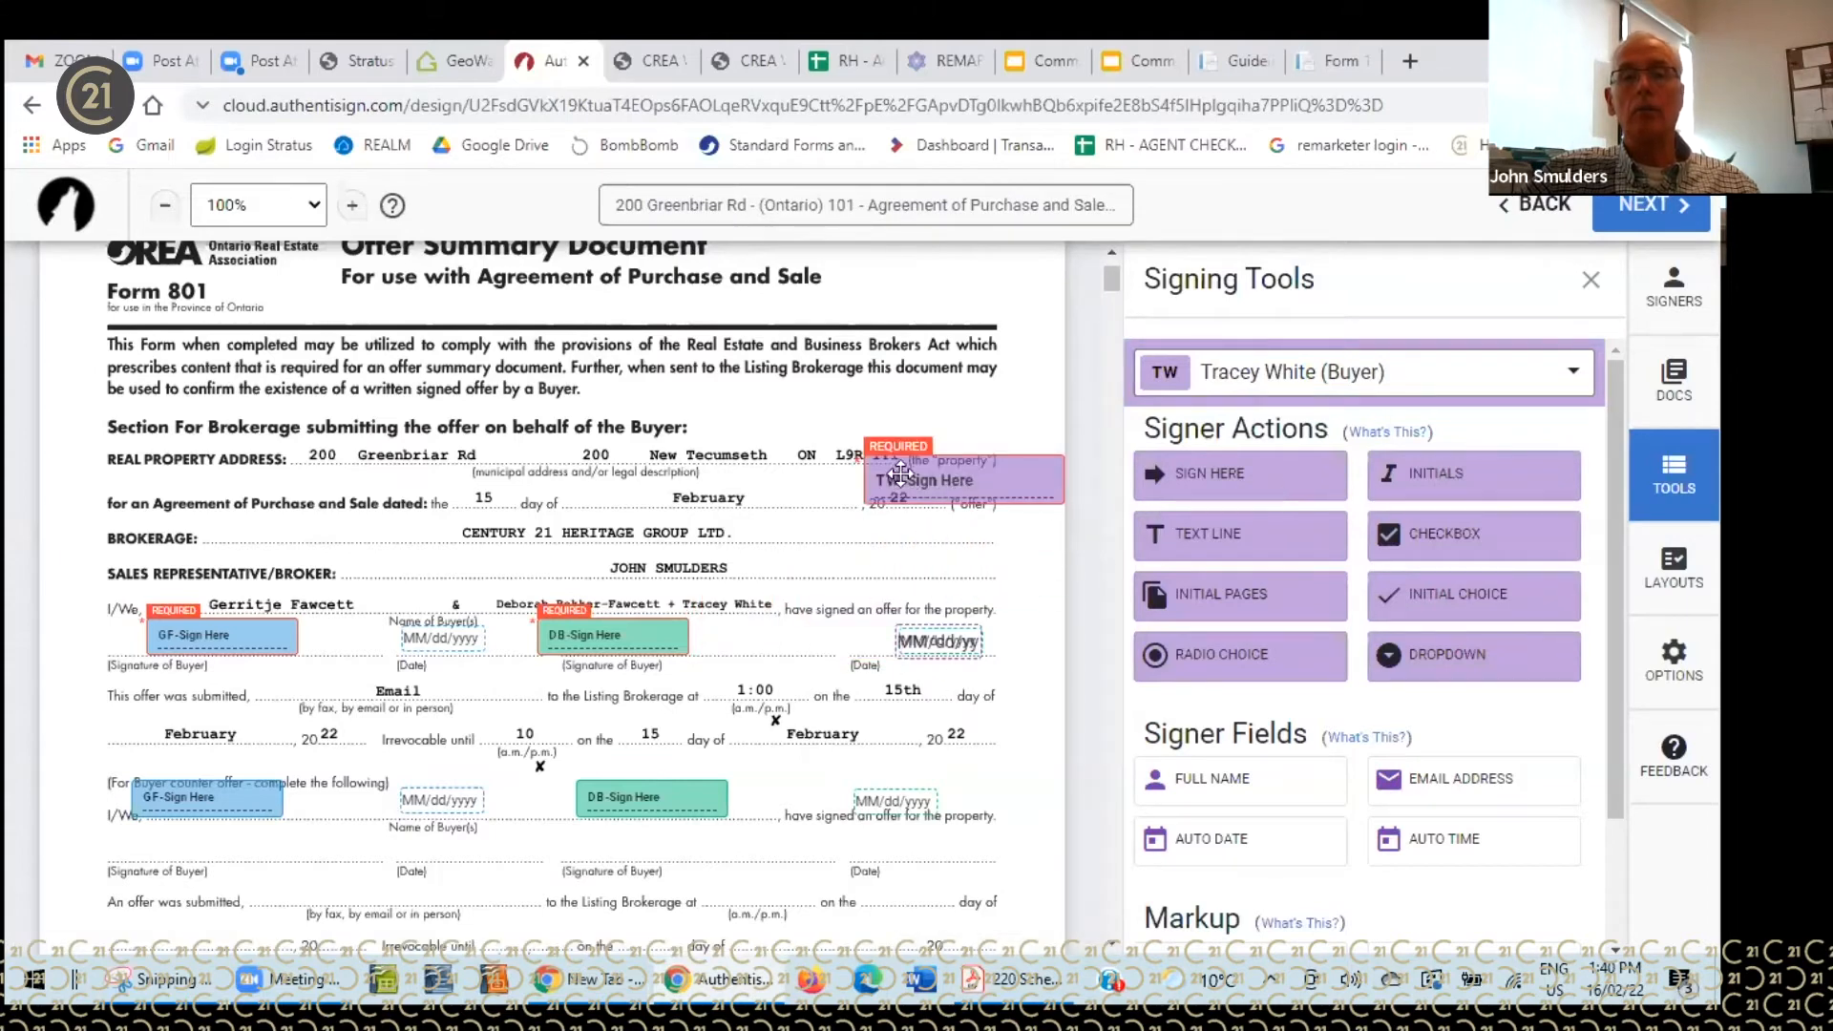
pyautogui.click(936, 480)
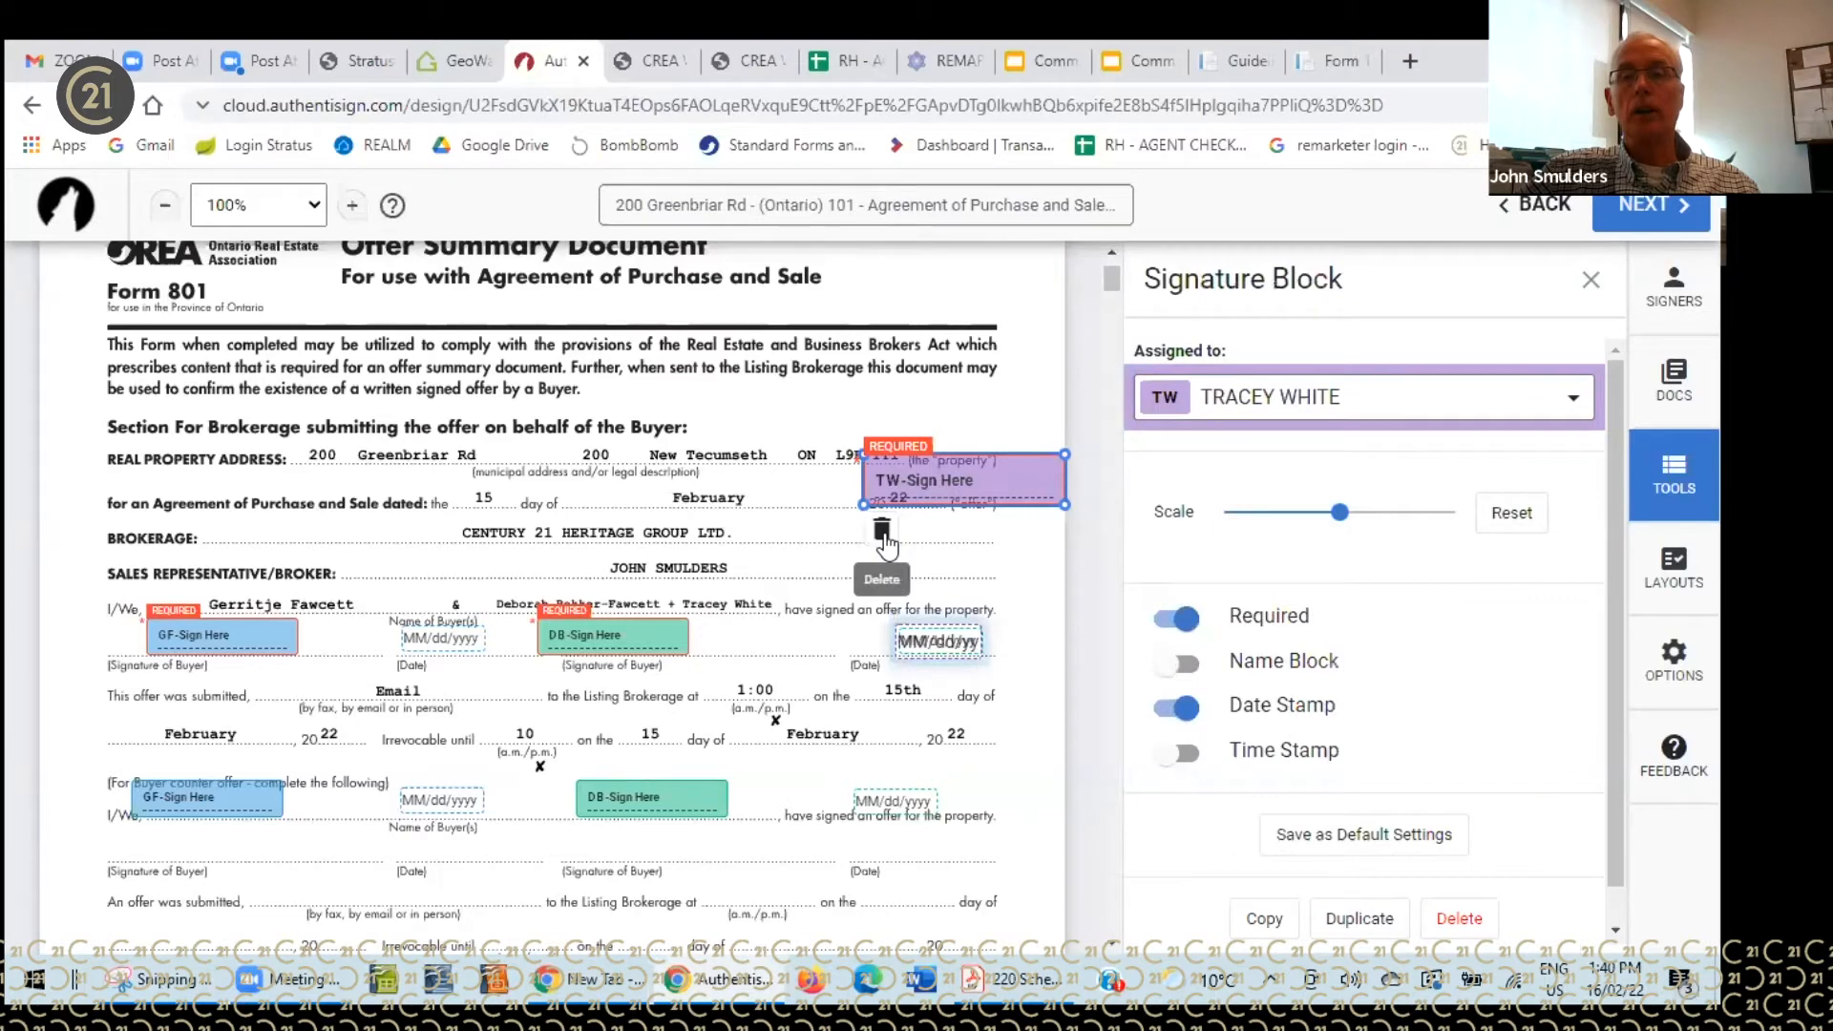
pyautogui.click(884, 535)
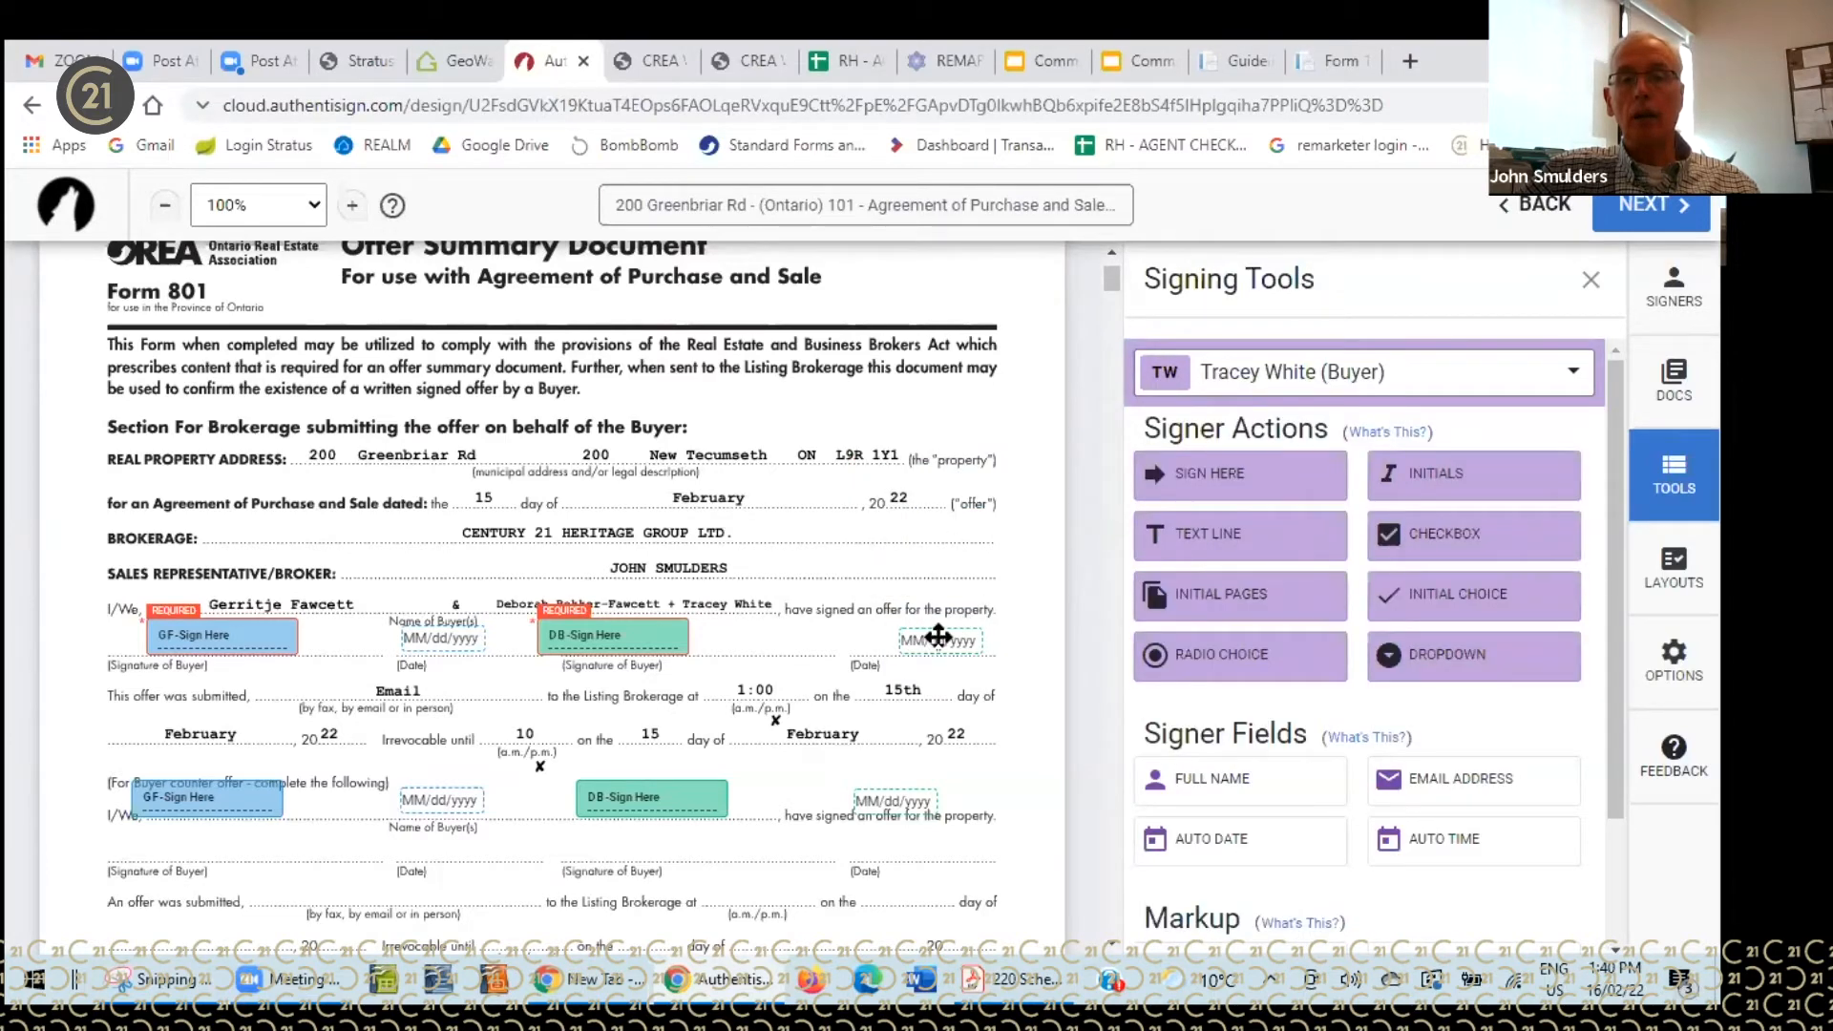
pyautogui.moveTo(1213, 475)
pyautogui.mouseDown()
pyautogui.moveTo(1010, 555)
pyautogui.moveTo(689, 611)
pyautogui.mouseUp()
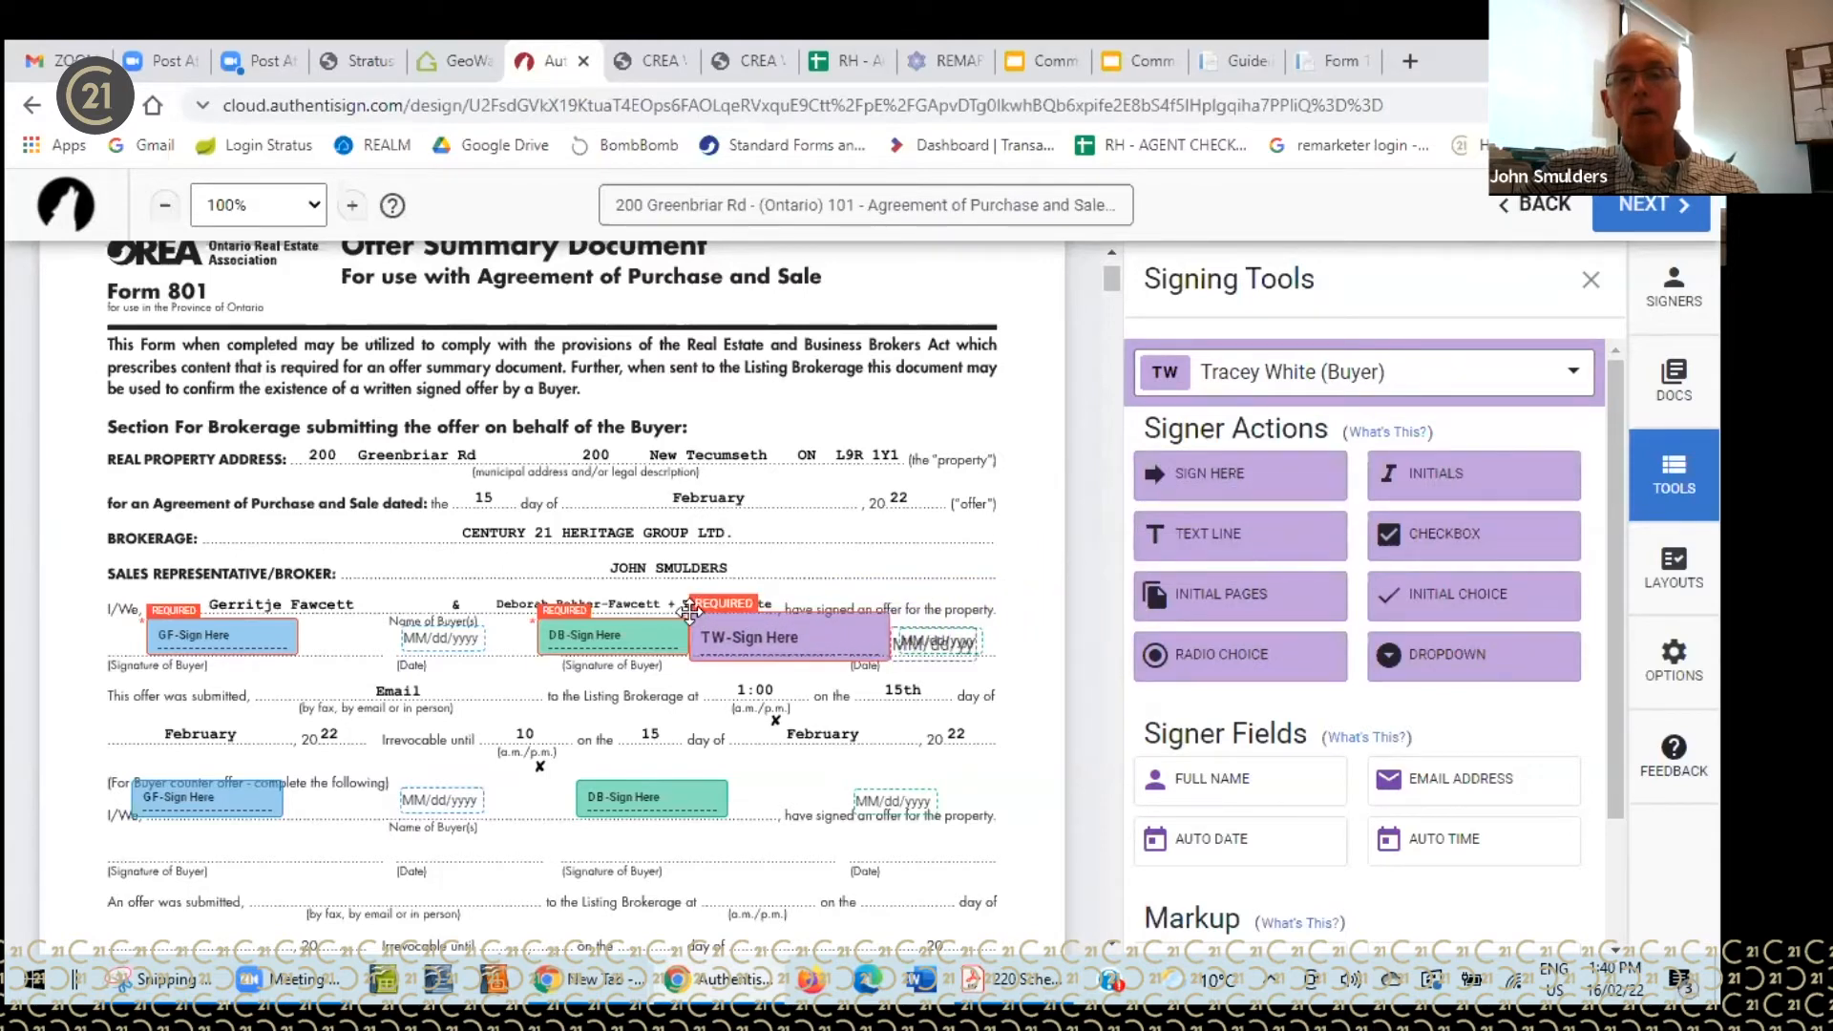
pyautogui.click(941, 643)
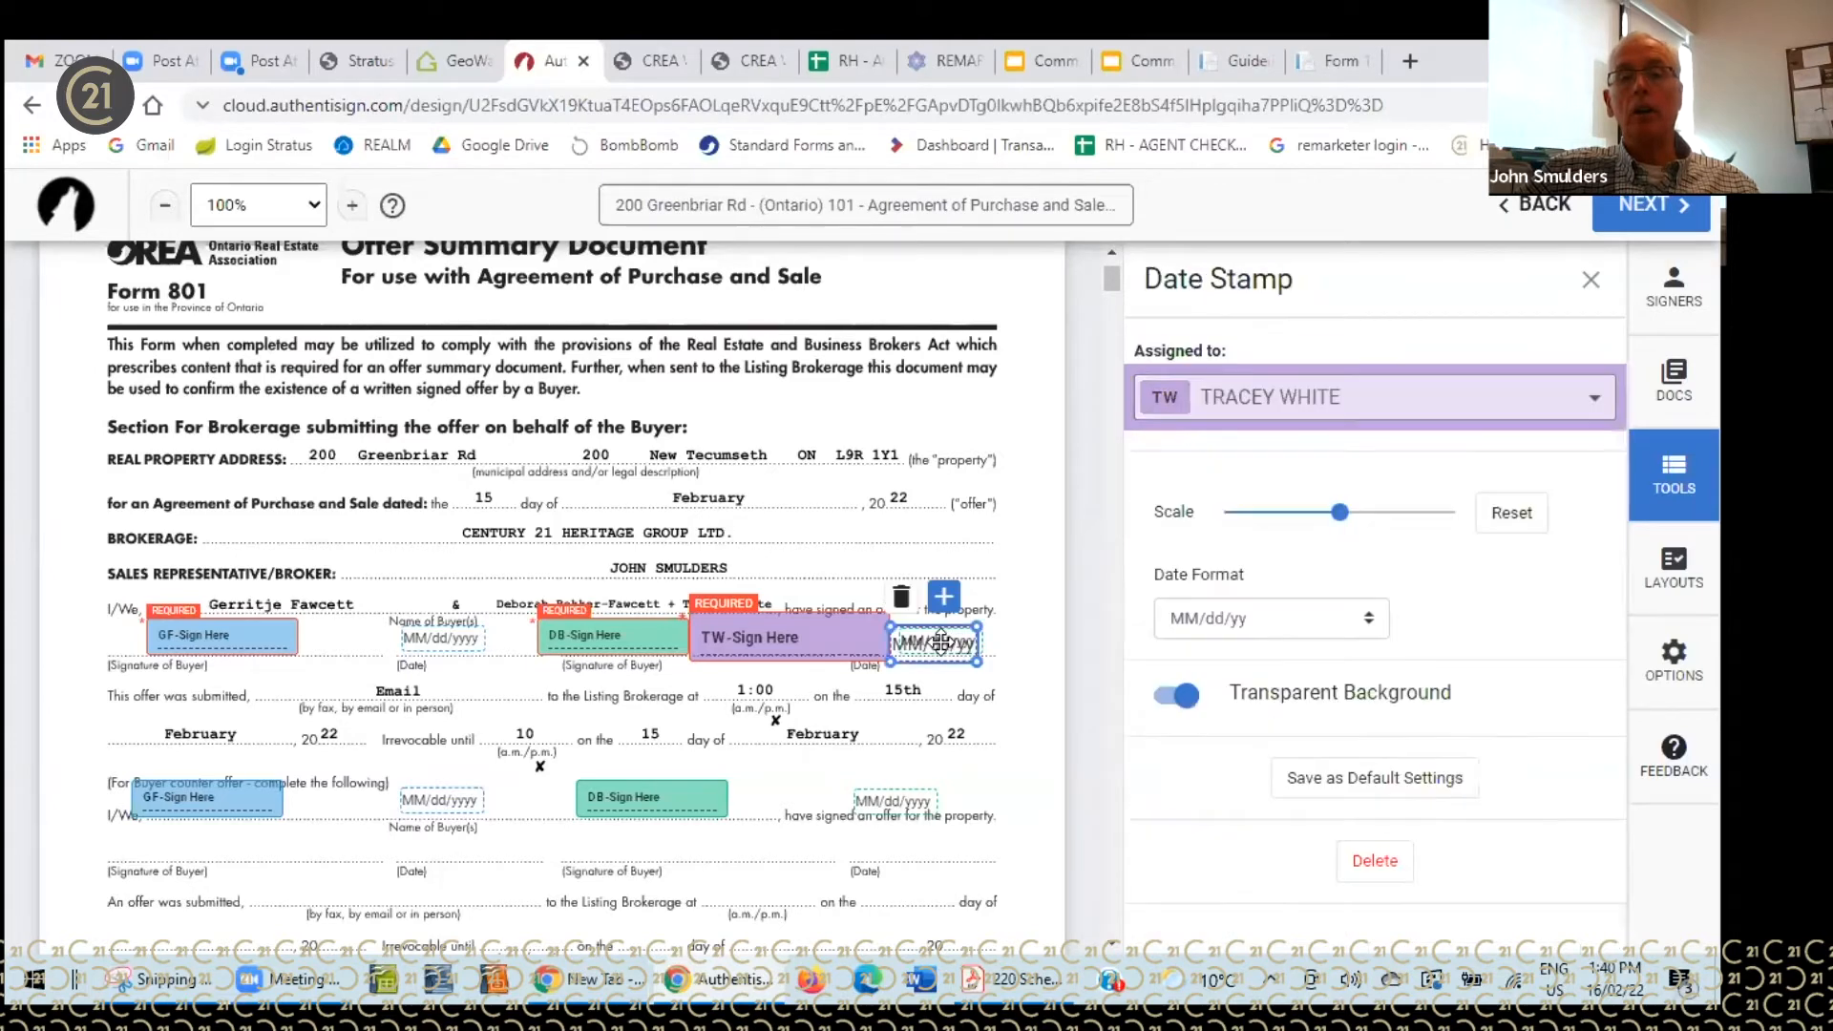
# - Delete both buyers' Sign Here blocks and the date field from Form 801's counter-offer section
pyautogui.click(907, 606)
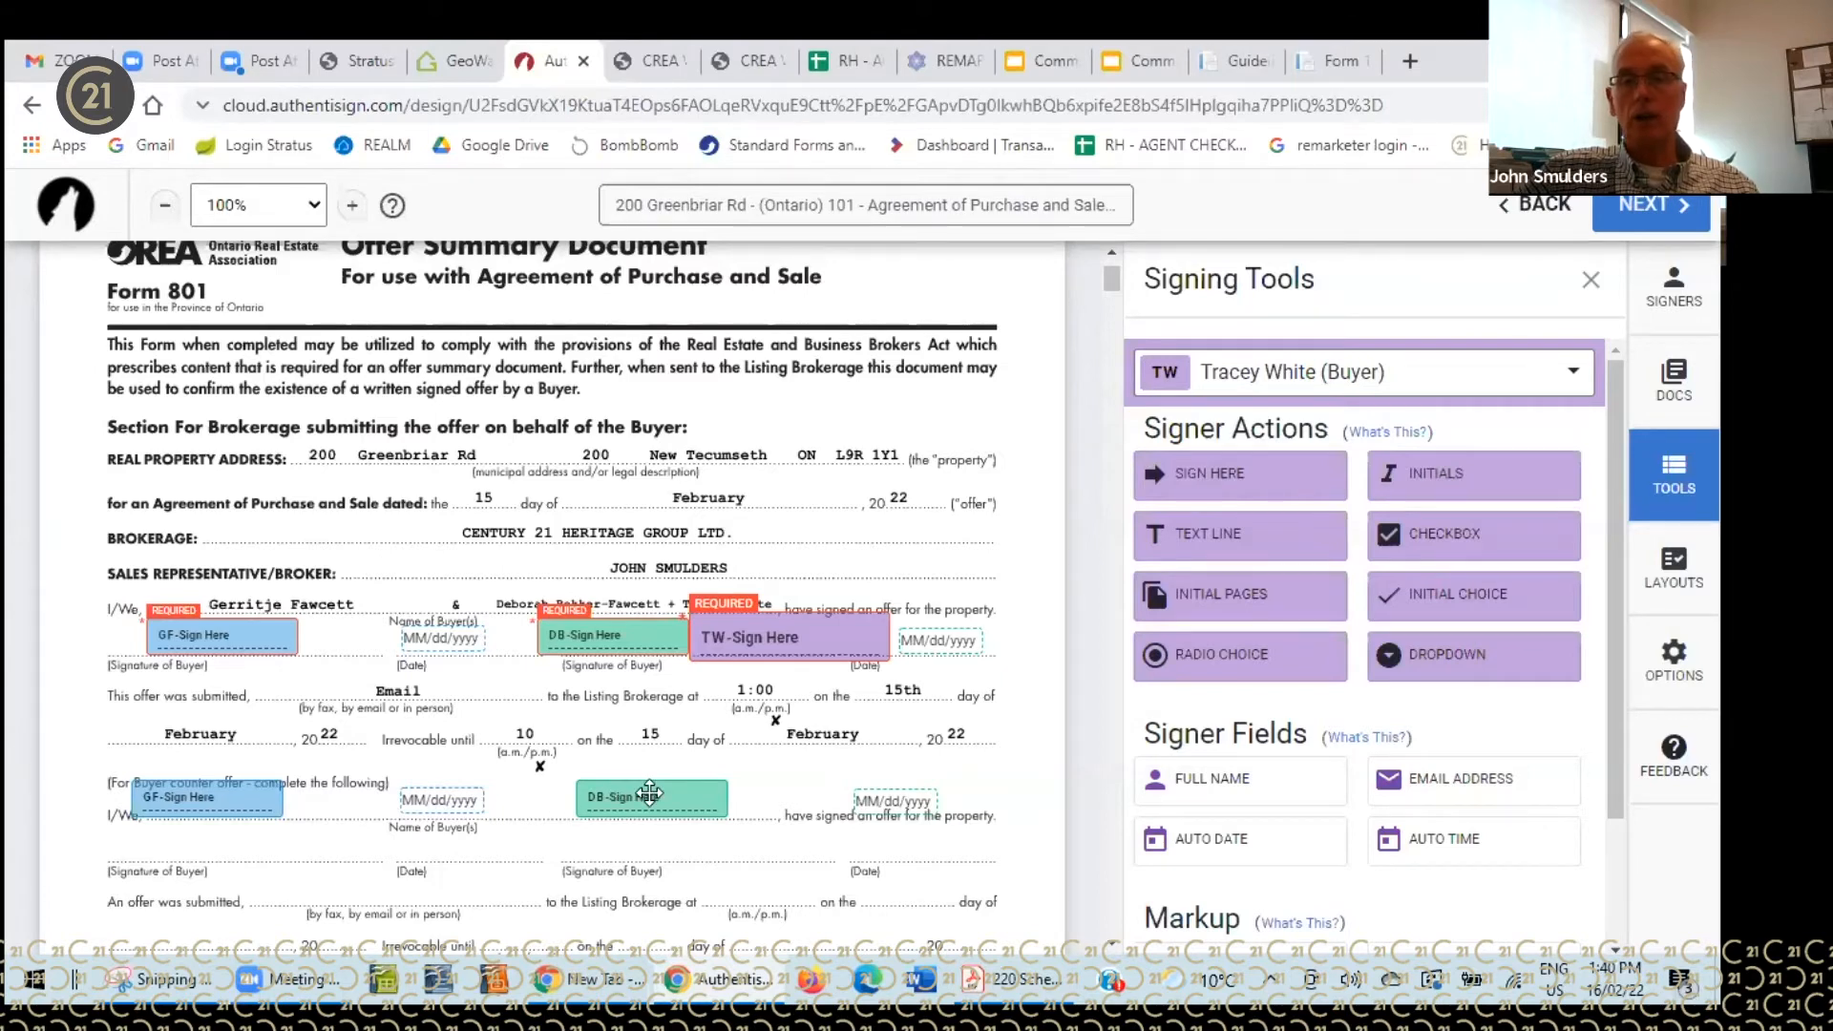
pyautogui.click(212, 800)
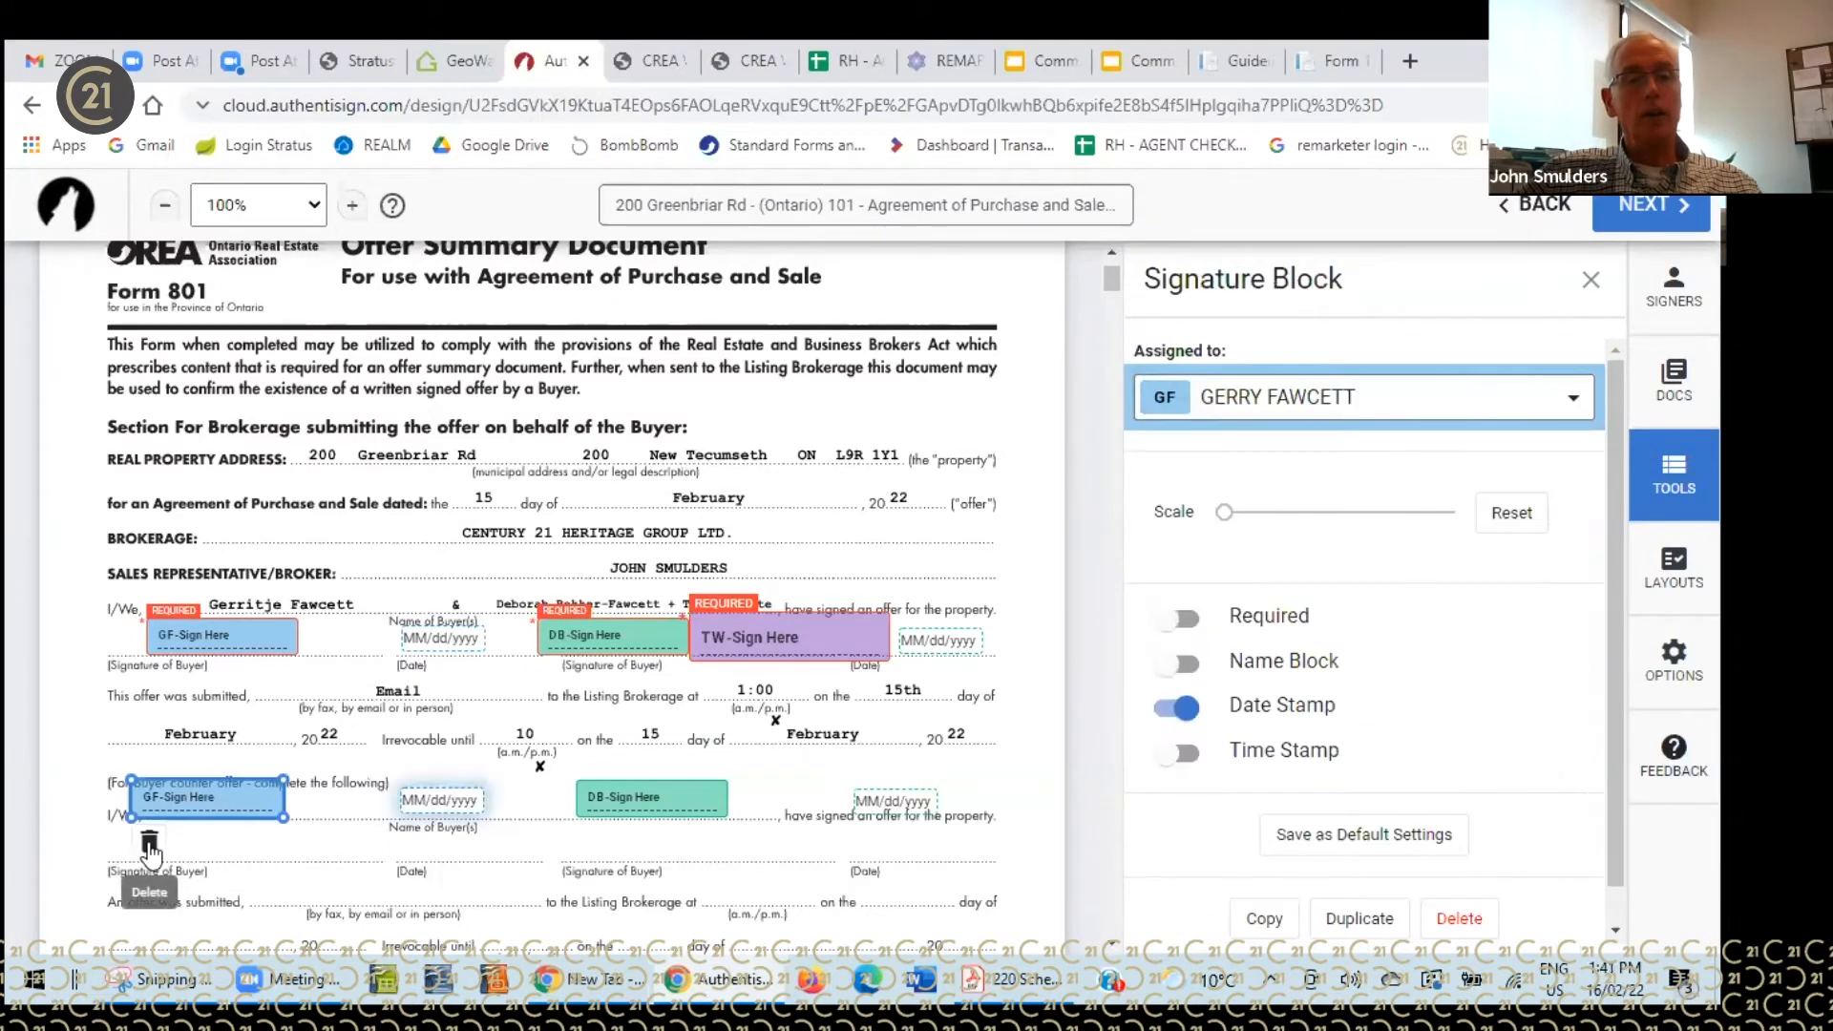
pyautogui.click(149, 844)
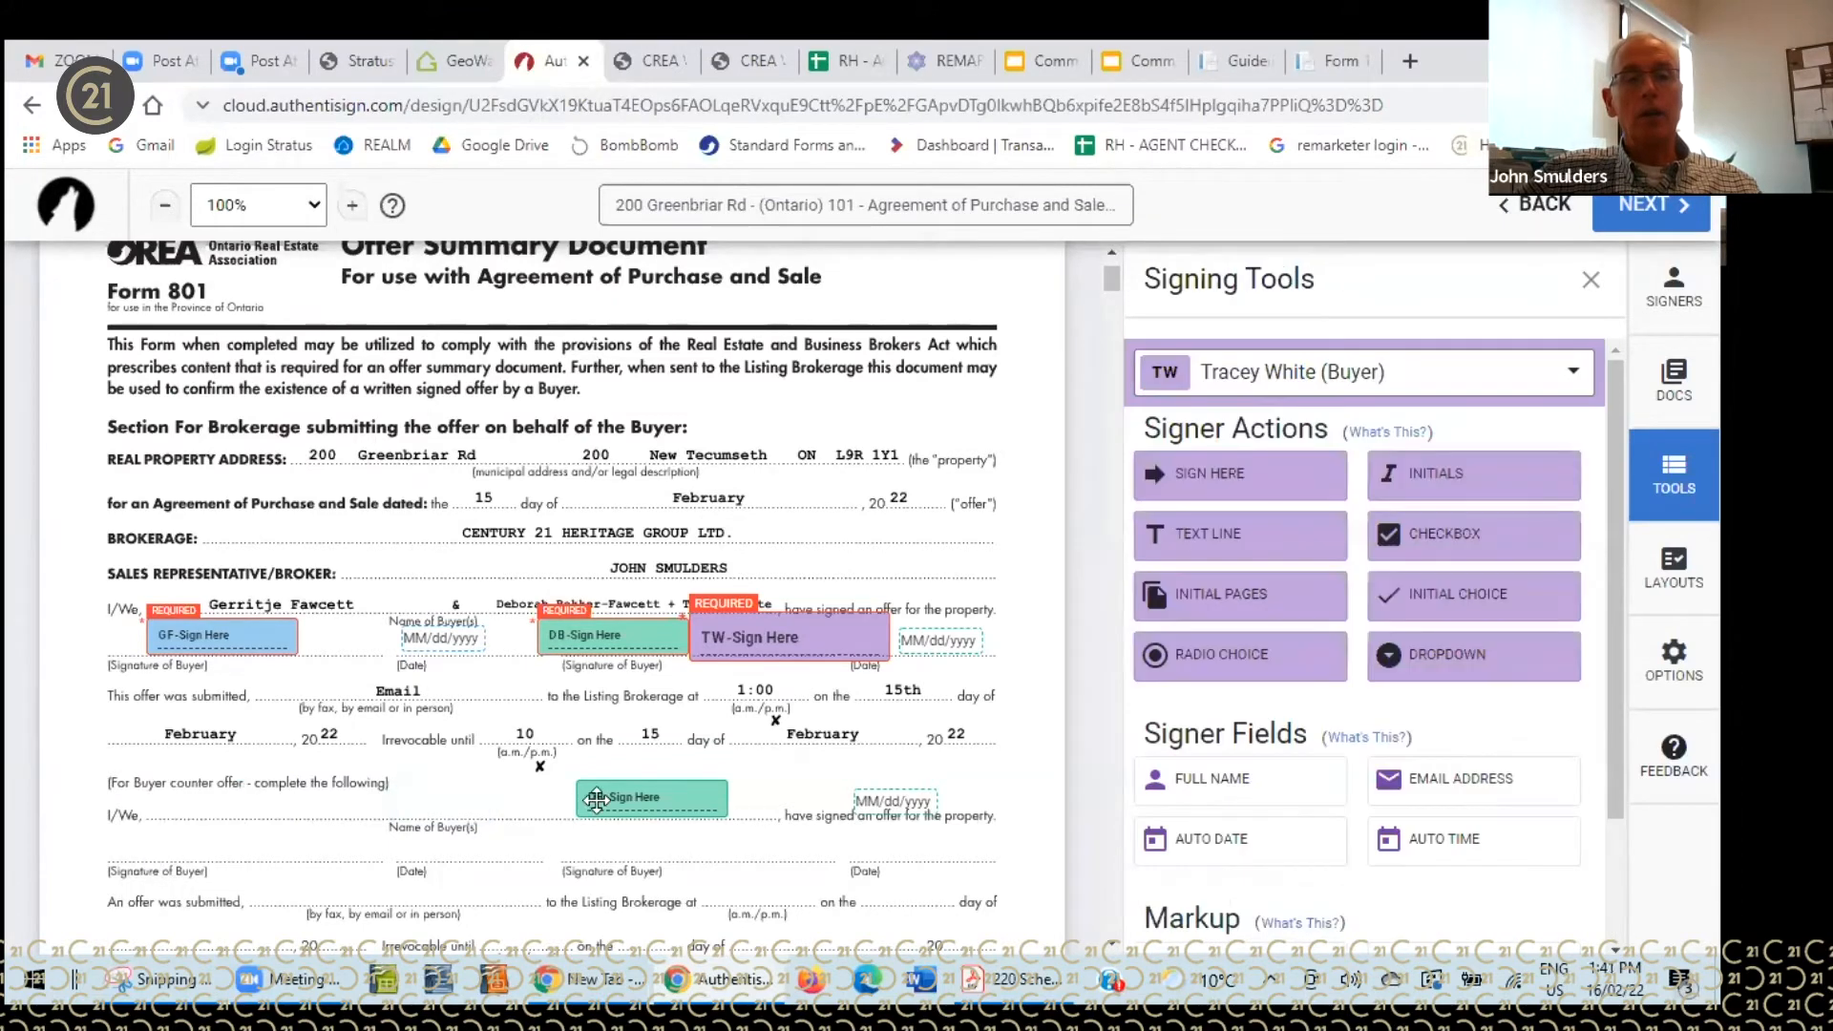
pyautogui.click(649, 800)
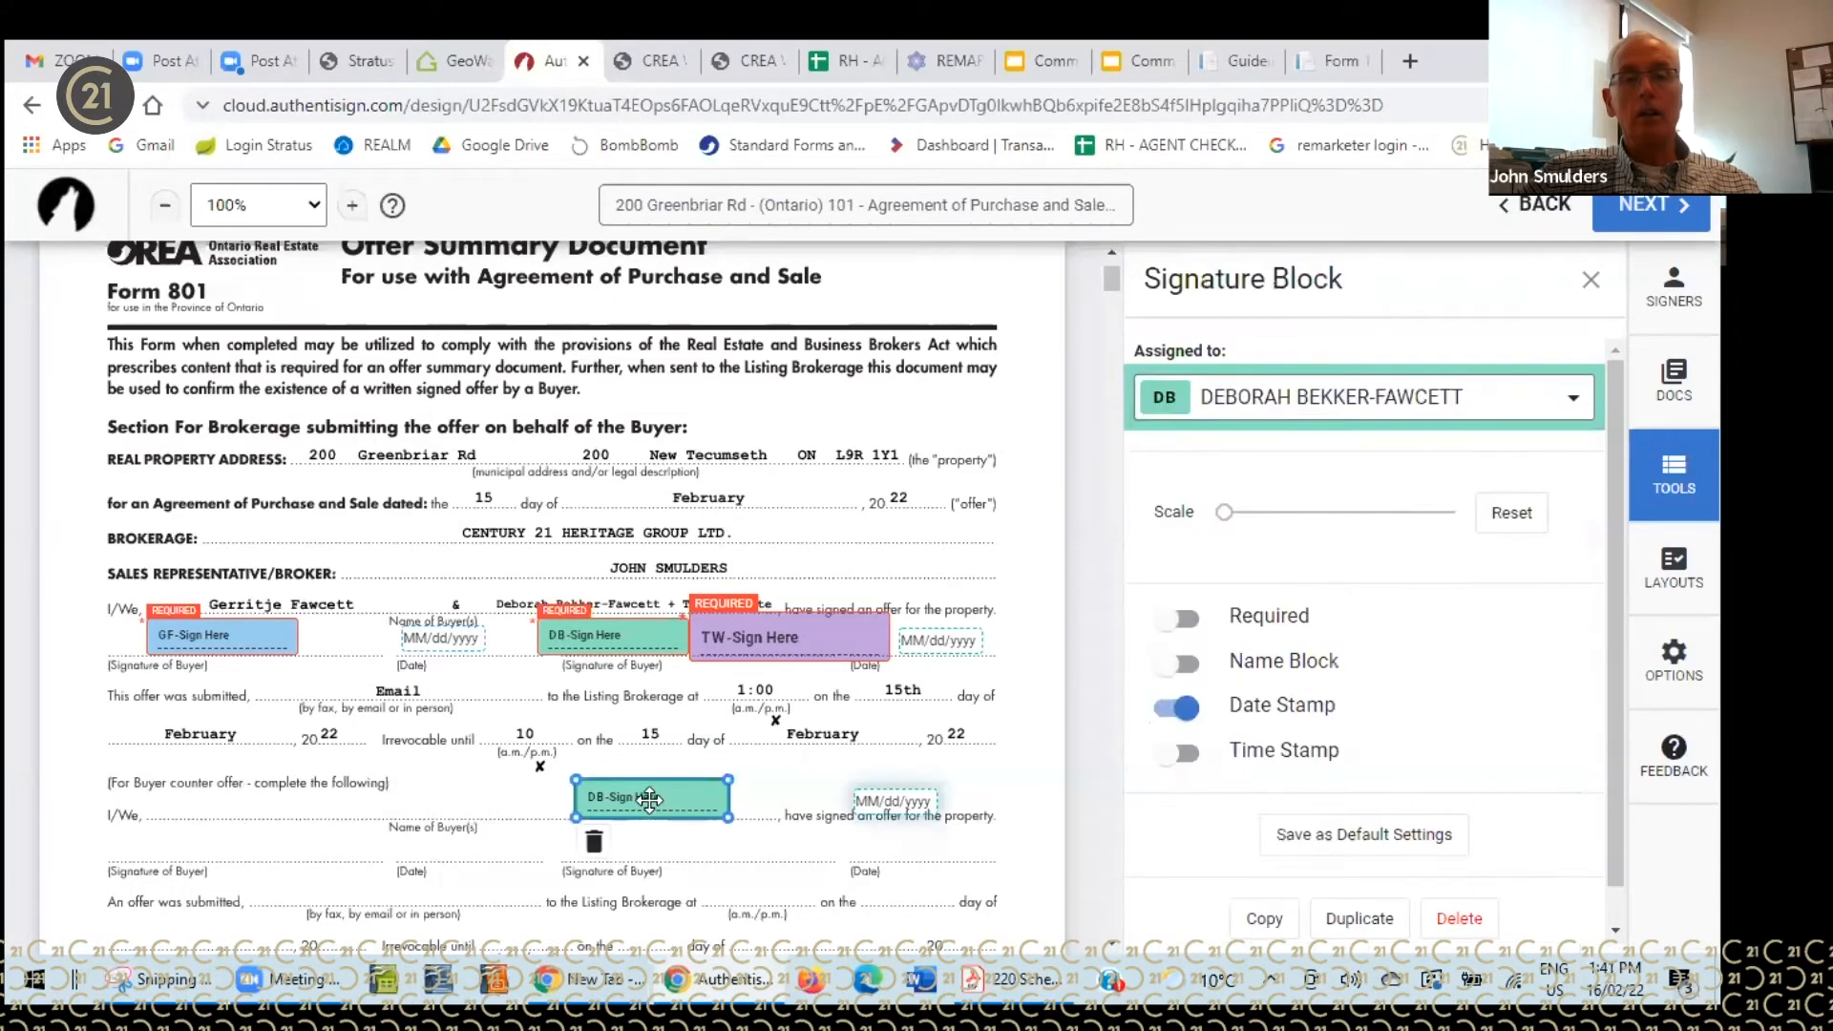
pyautogui.click(594, 842)
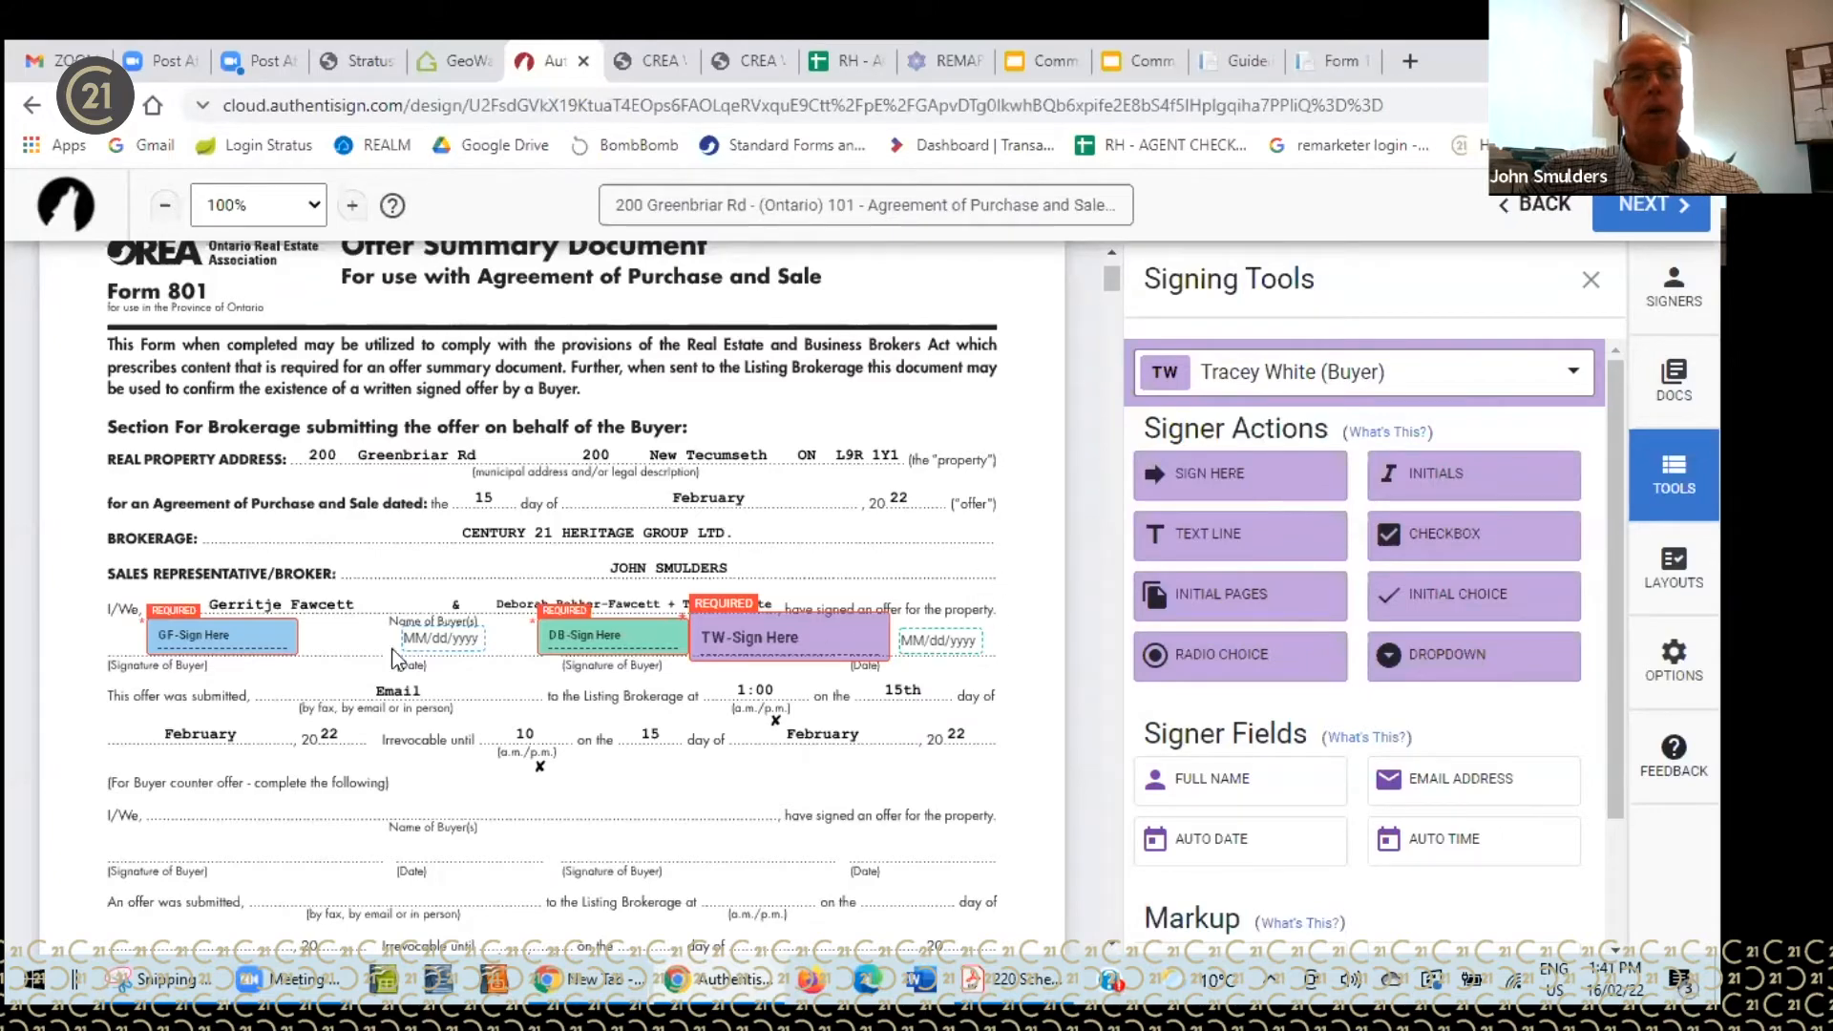
# - Scroll past Form 801 down to the Buyers acknowledgement section at the end of Form 810
pyautogui.scroll(-9, 1096, 635)
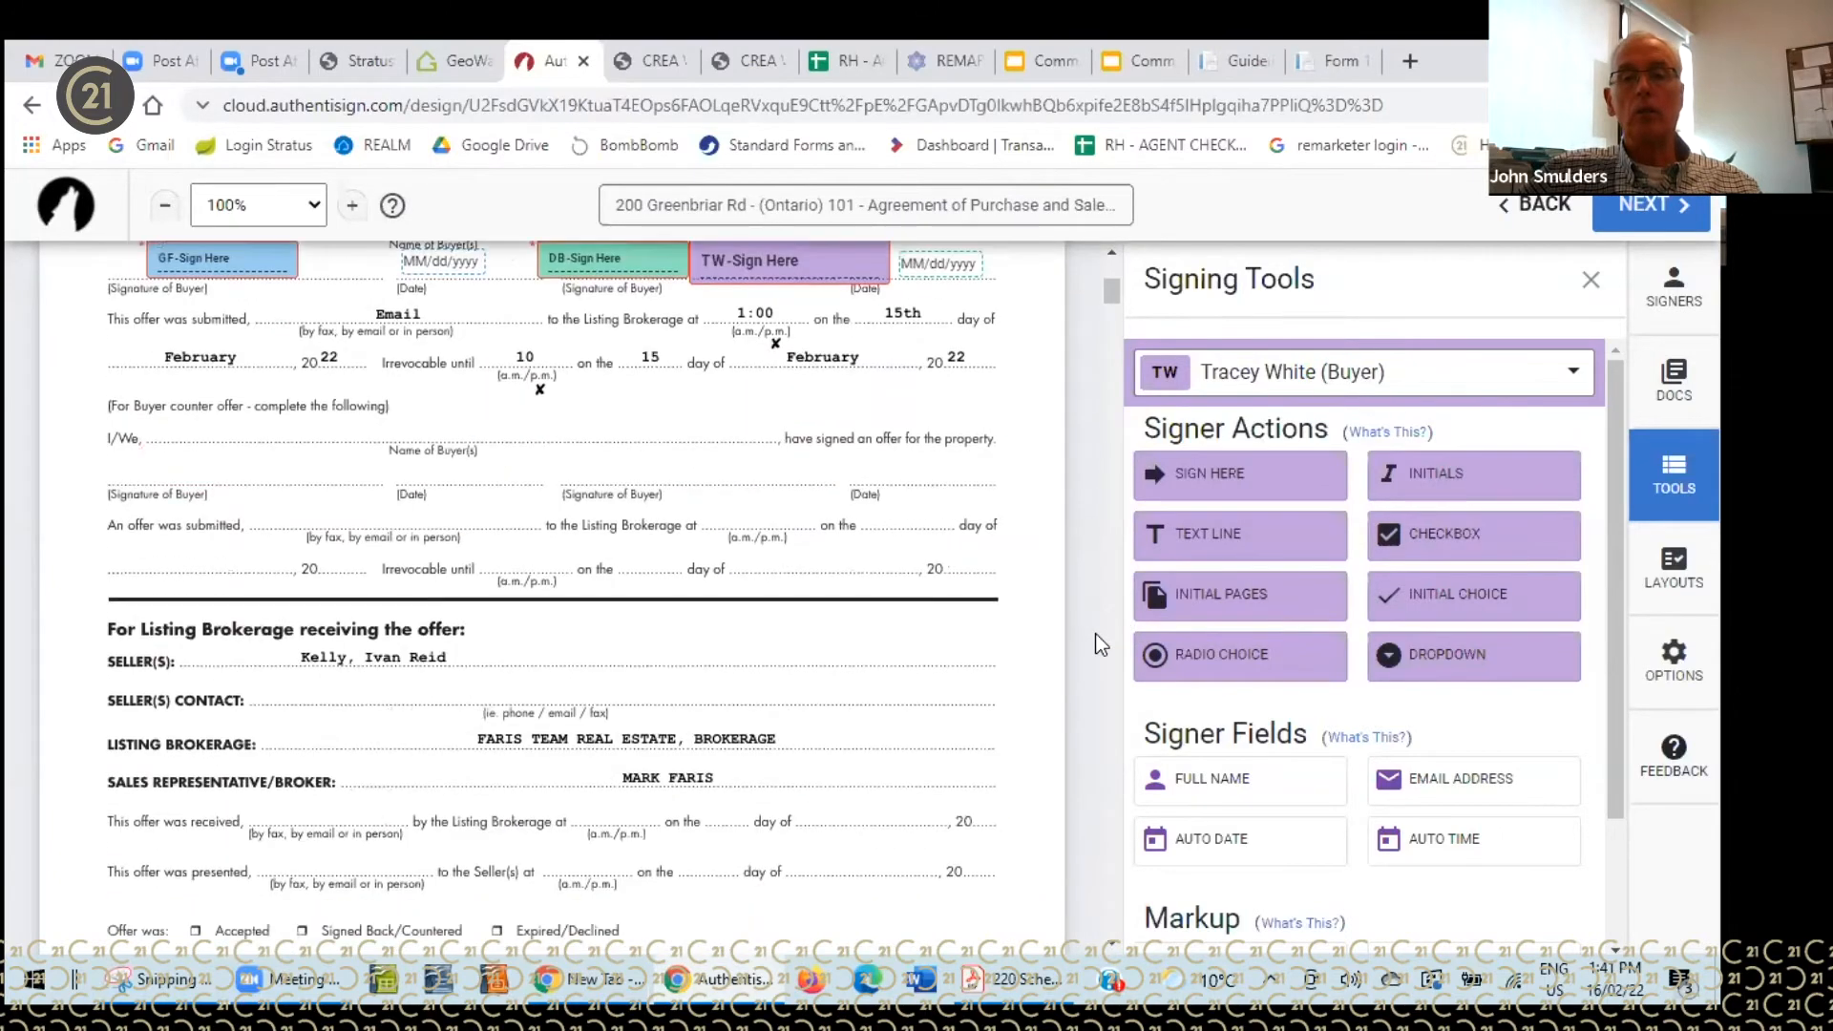
pyautogui.scroll(-10, 1101, 646)
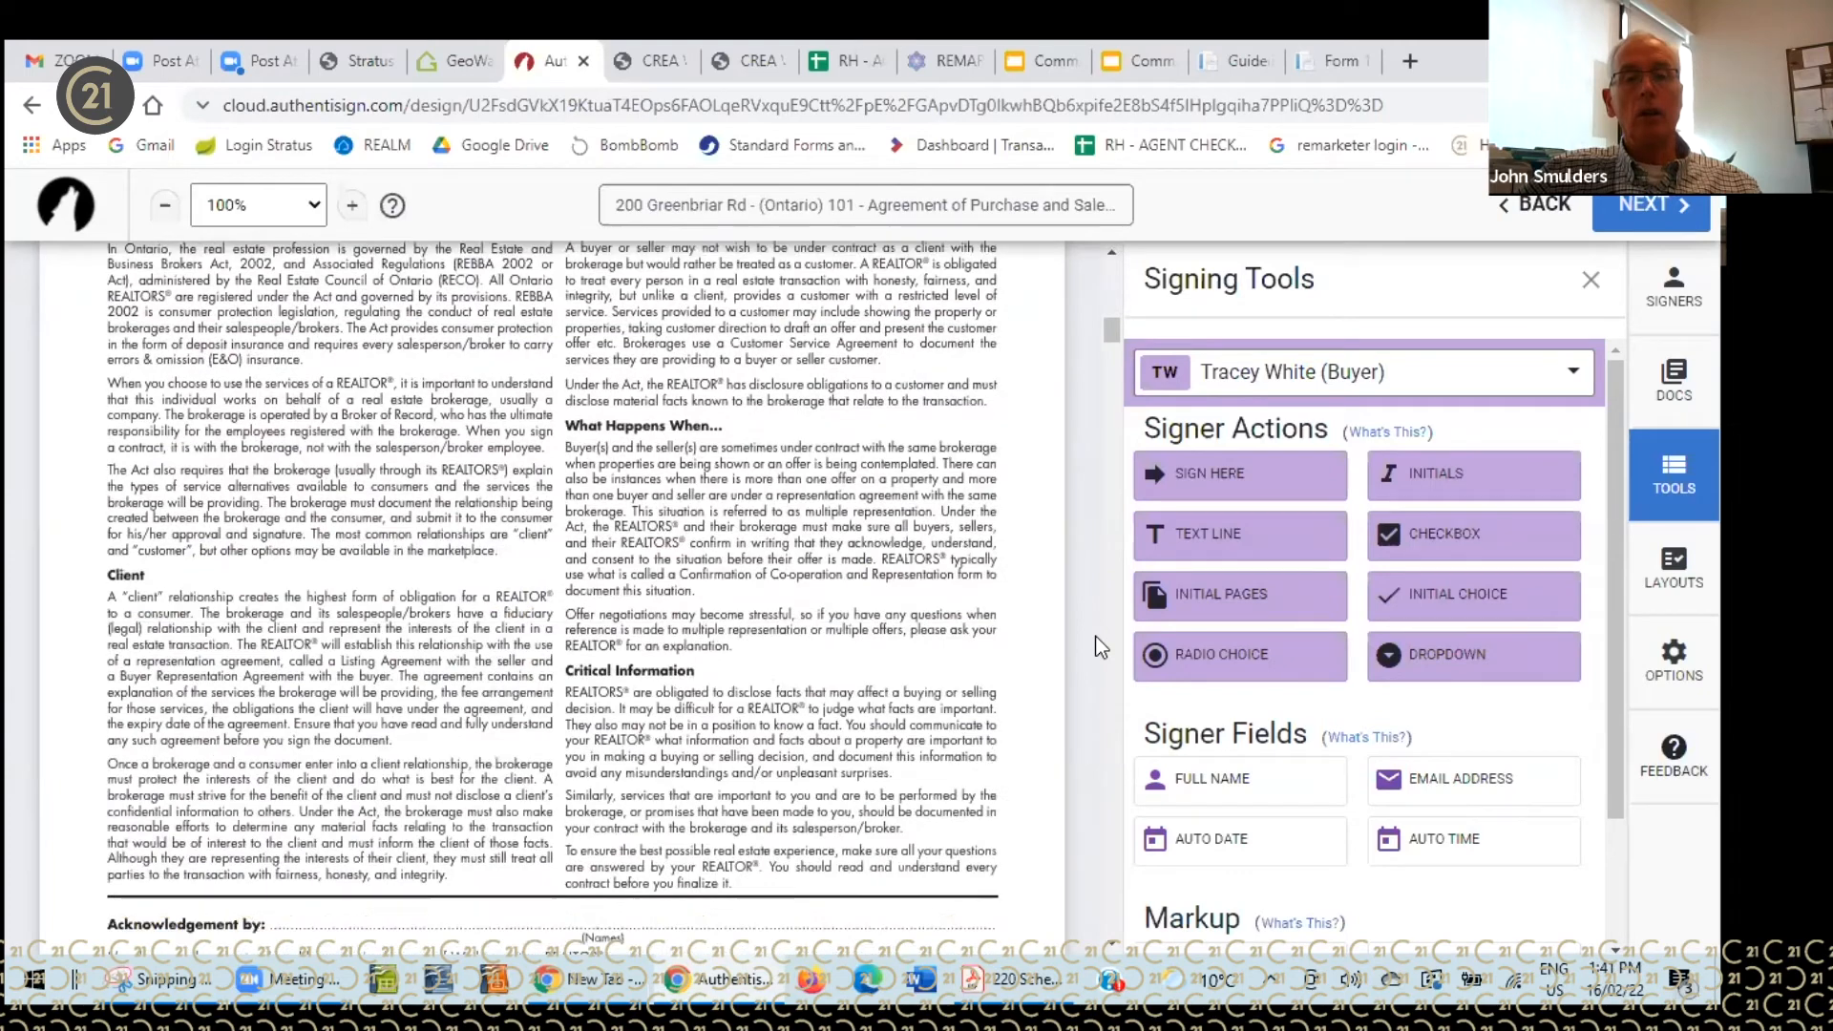
pyautogui.scroll(-2, 1101, 646)
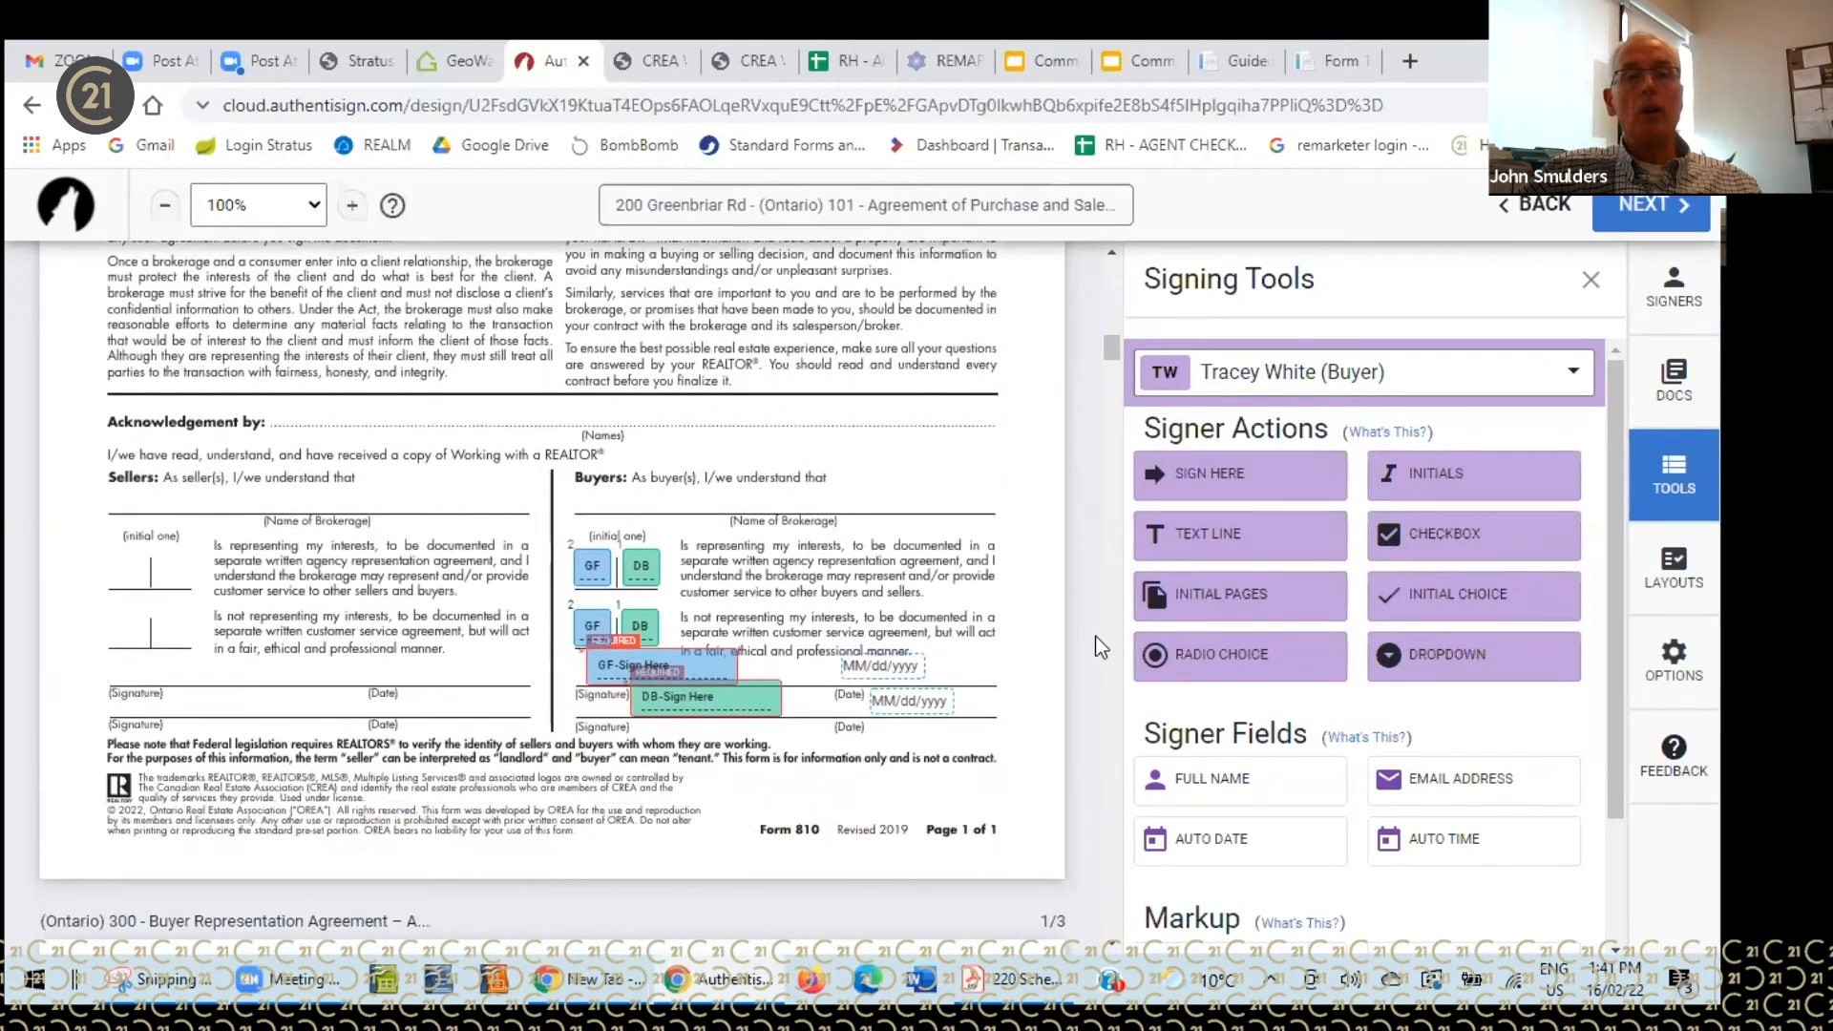
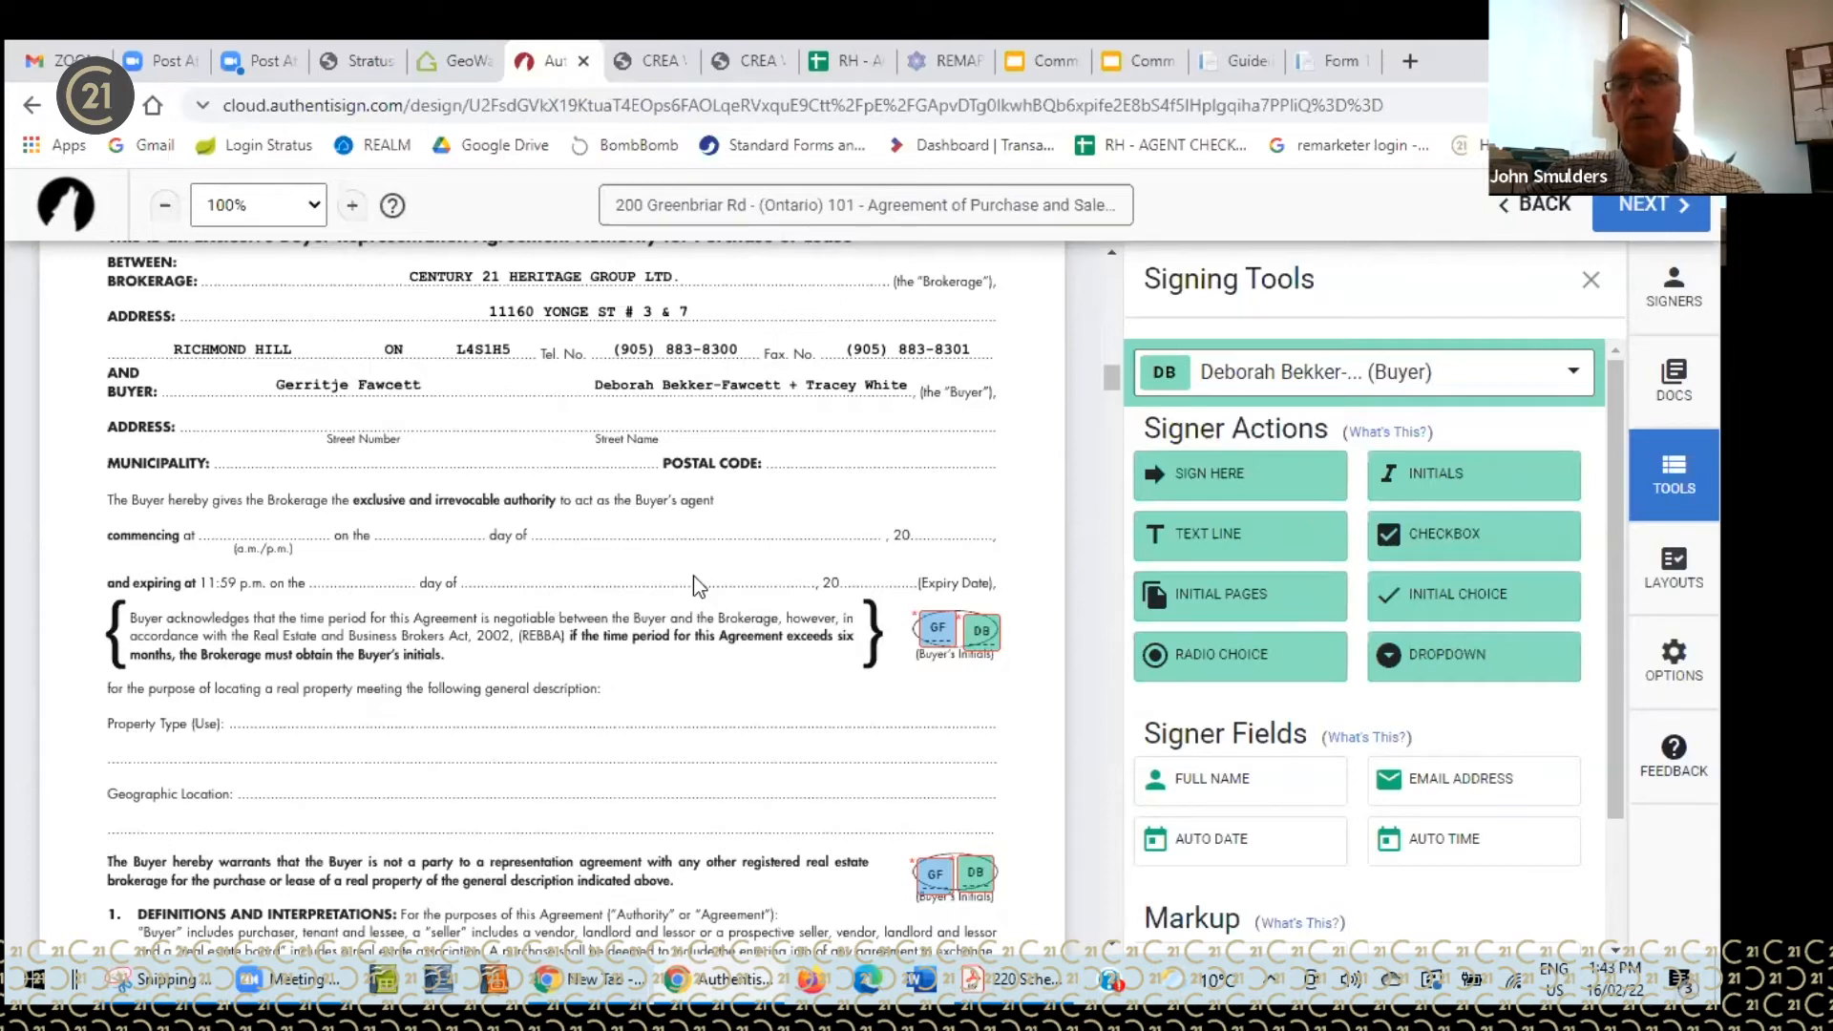
# - Scroll up to the top of the Form 300 Buyer Representation Agreement's first page
pyautogui.scroll(2, 985, 534)
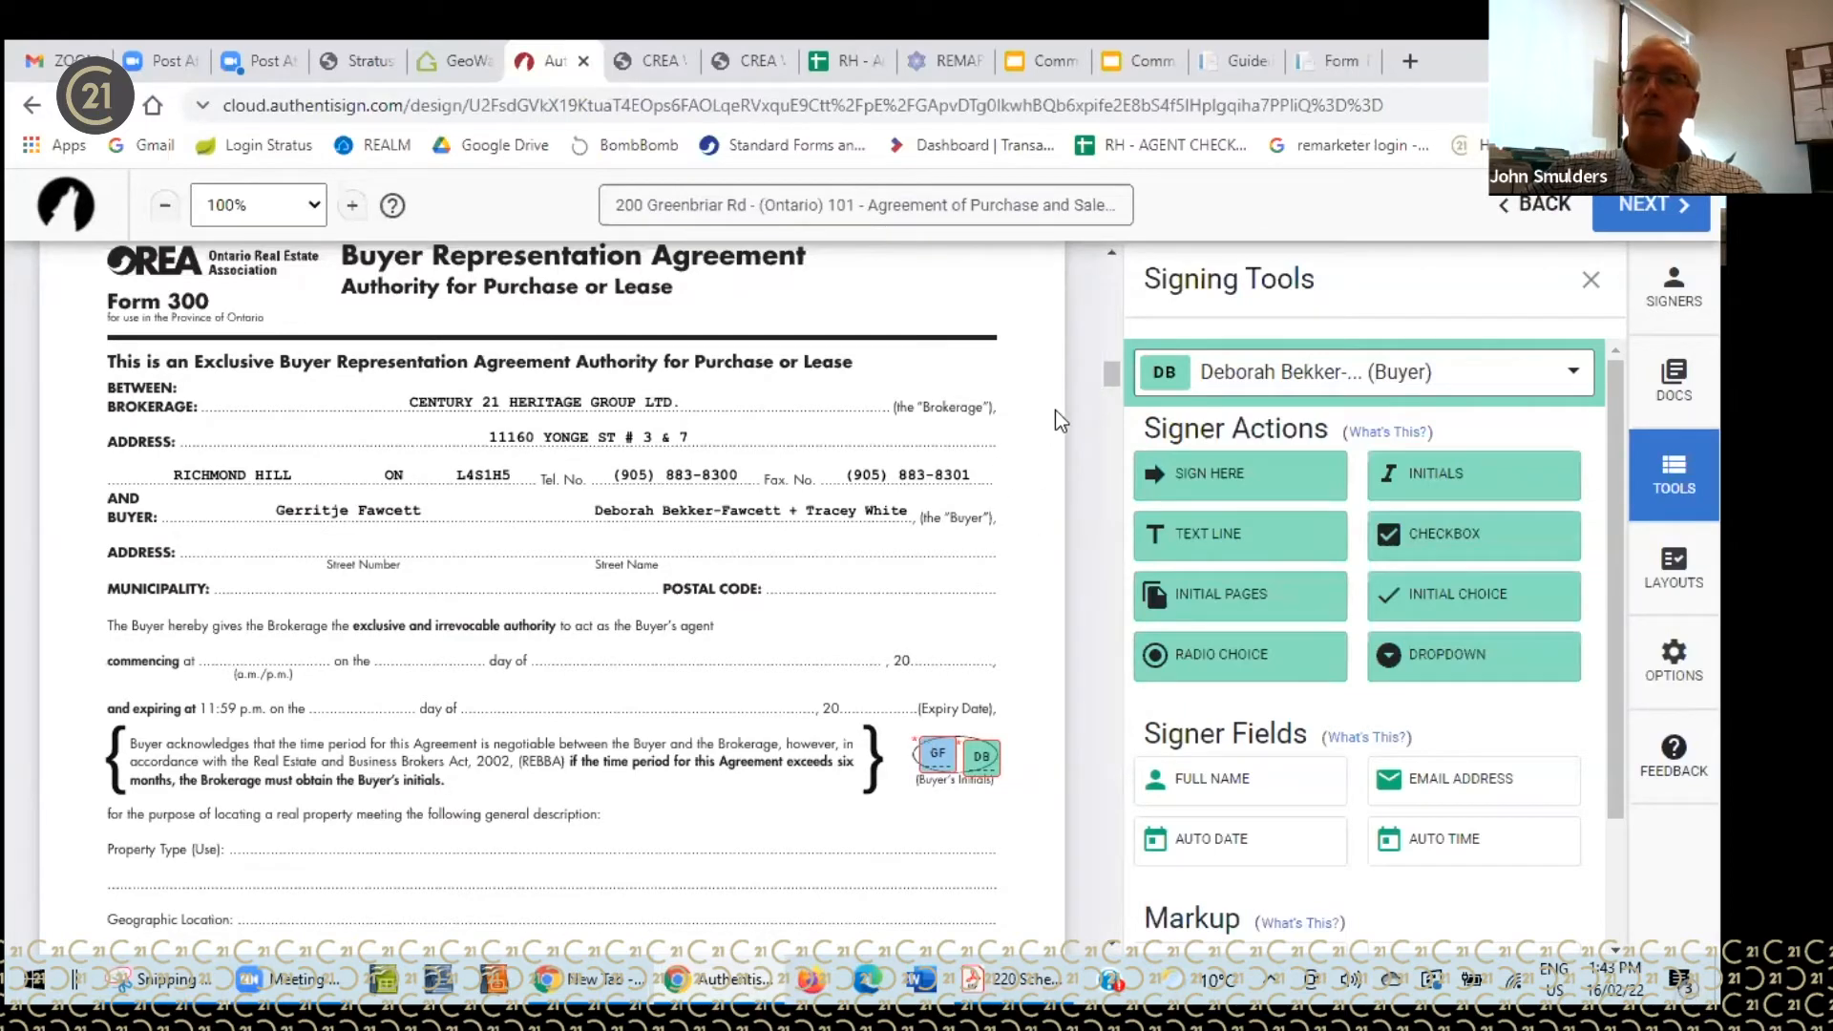
# - Delete both buyers' initials boxes from the time-period clause
pyautogui.moveTo(1108, 369); pyautogui.dragTo(1112, 377)
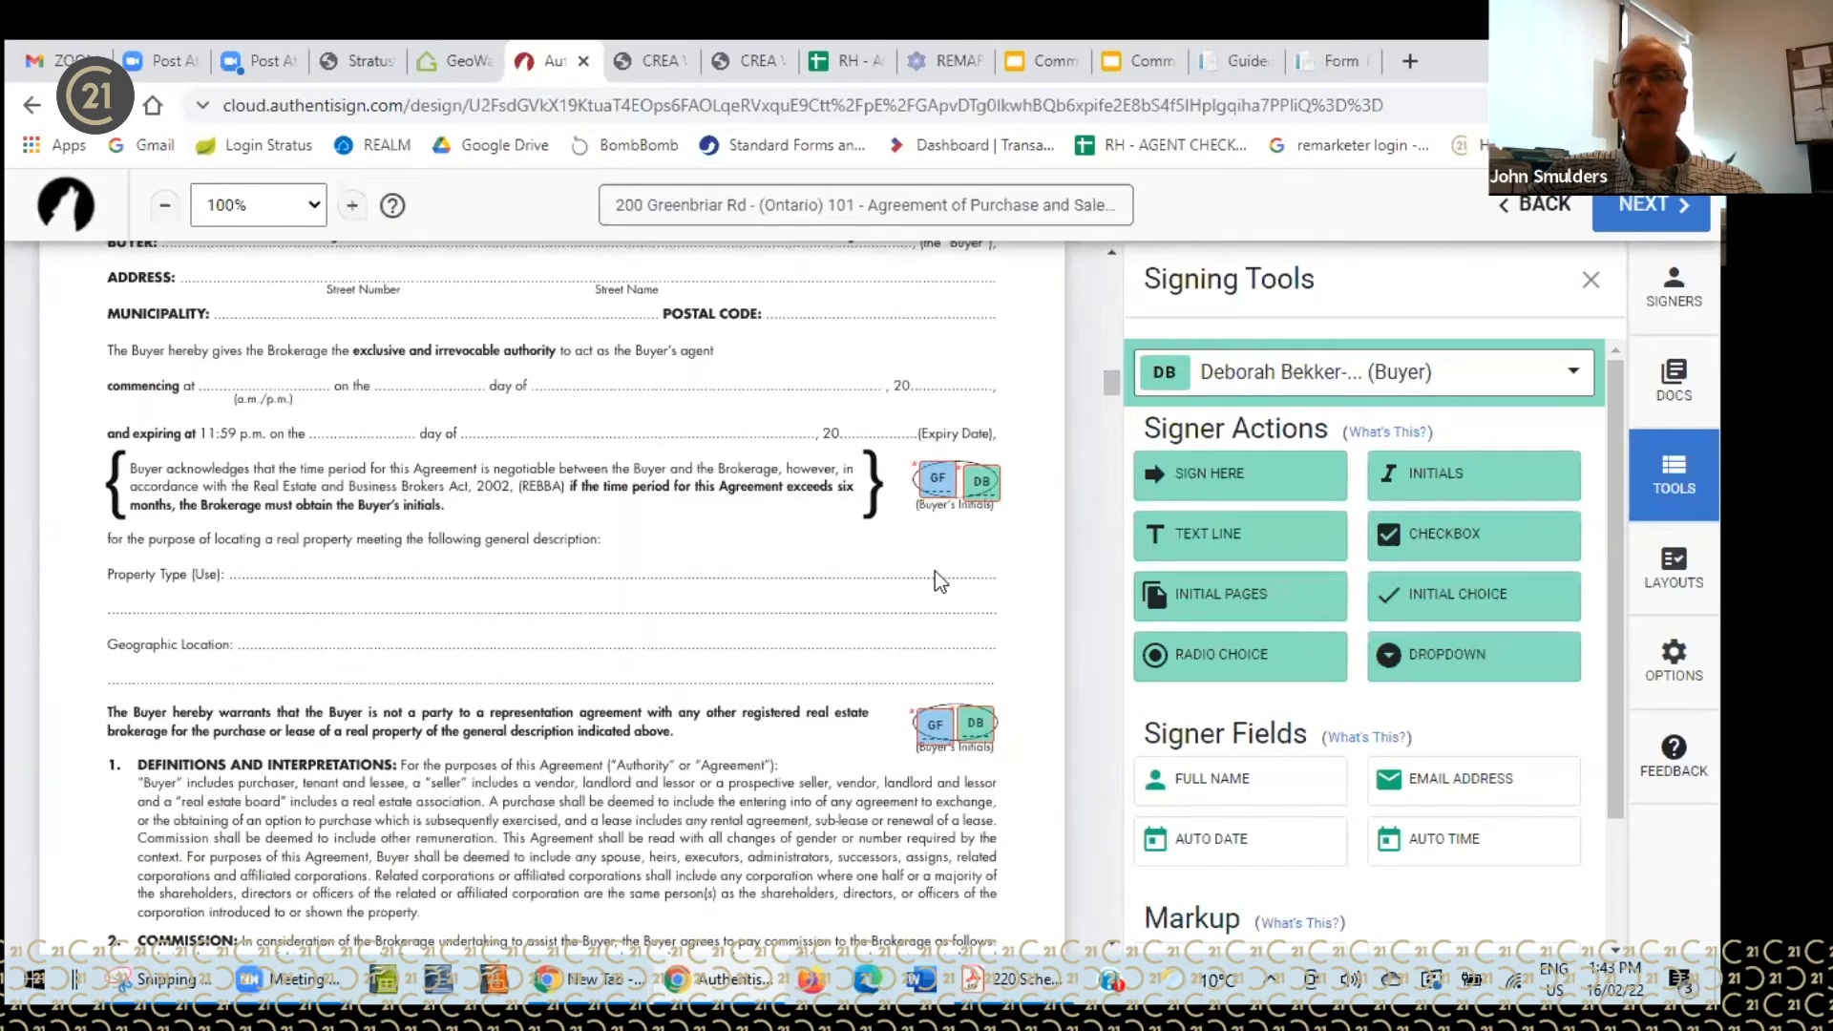
pyautogui.click(937, 472)
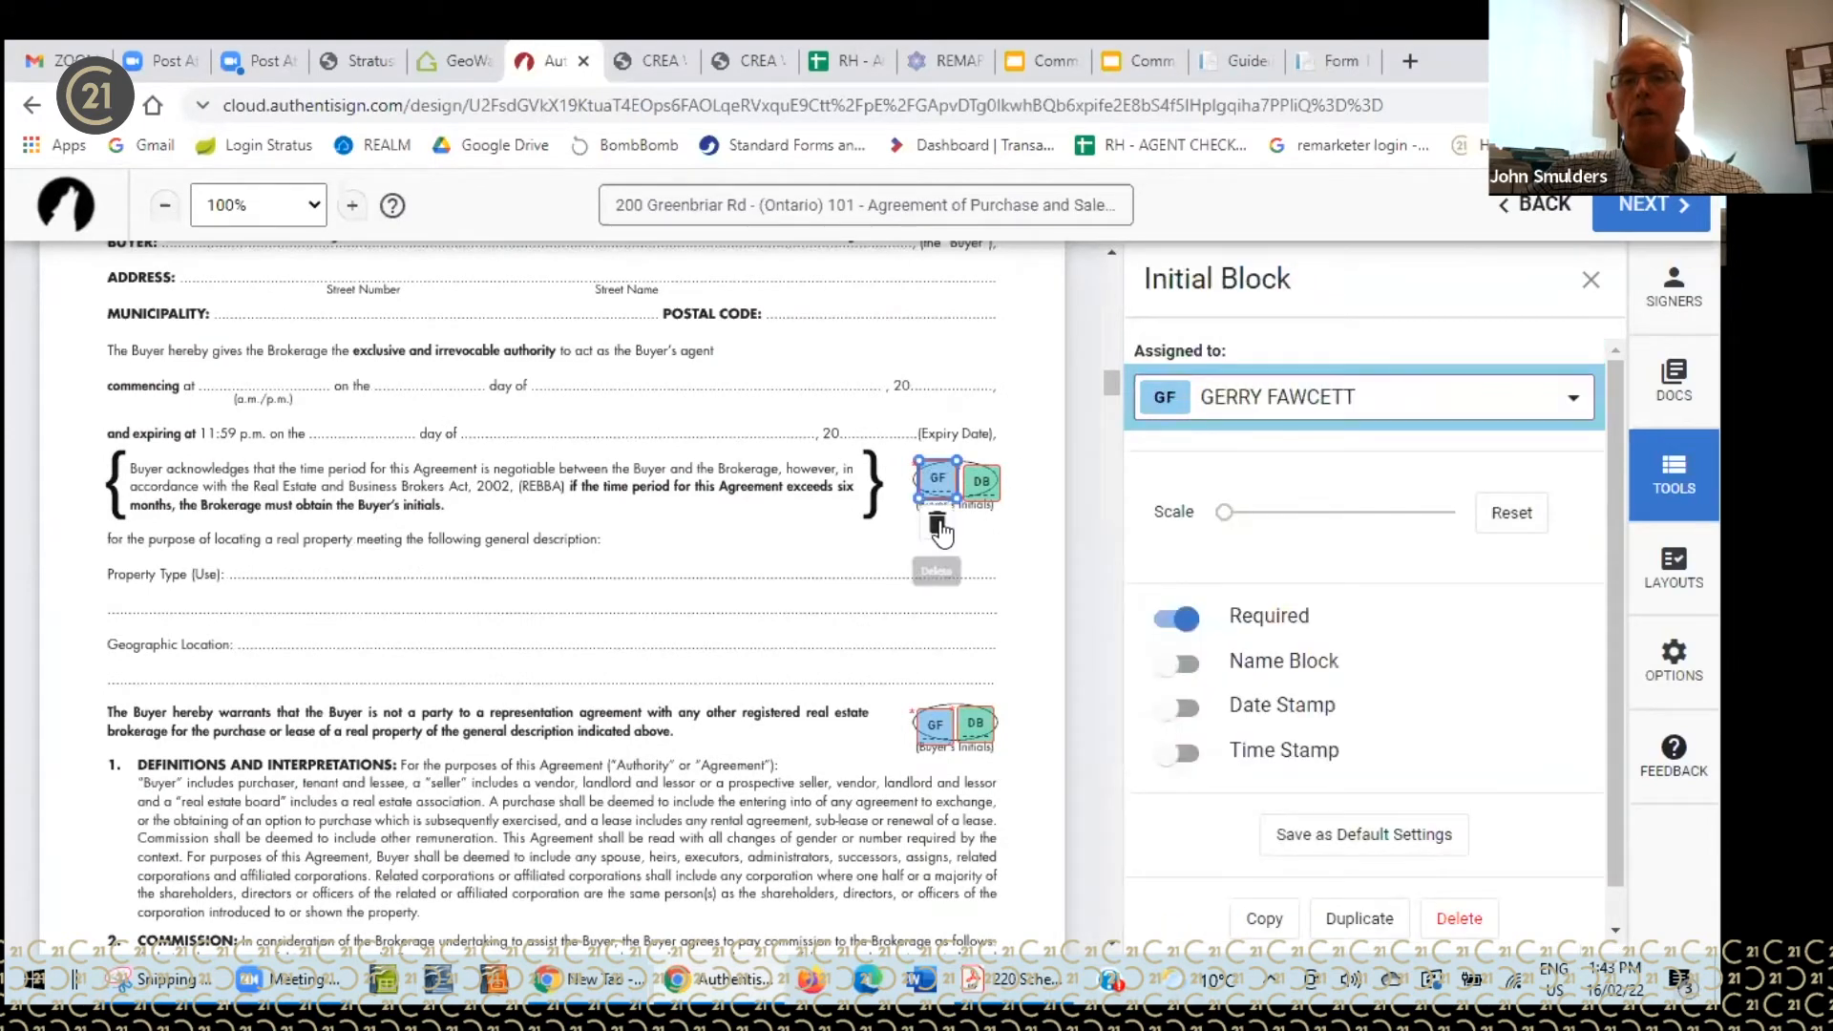
pyautogui.click(938, 525)
pyautogui.click(981, 480)
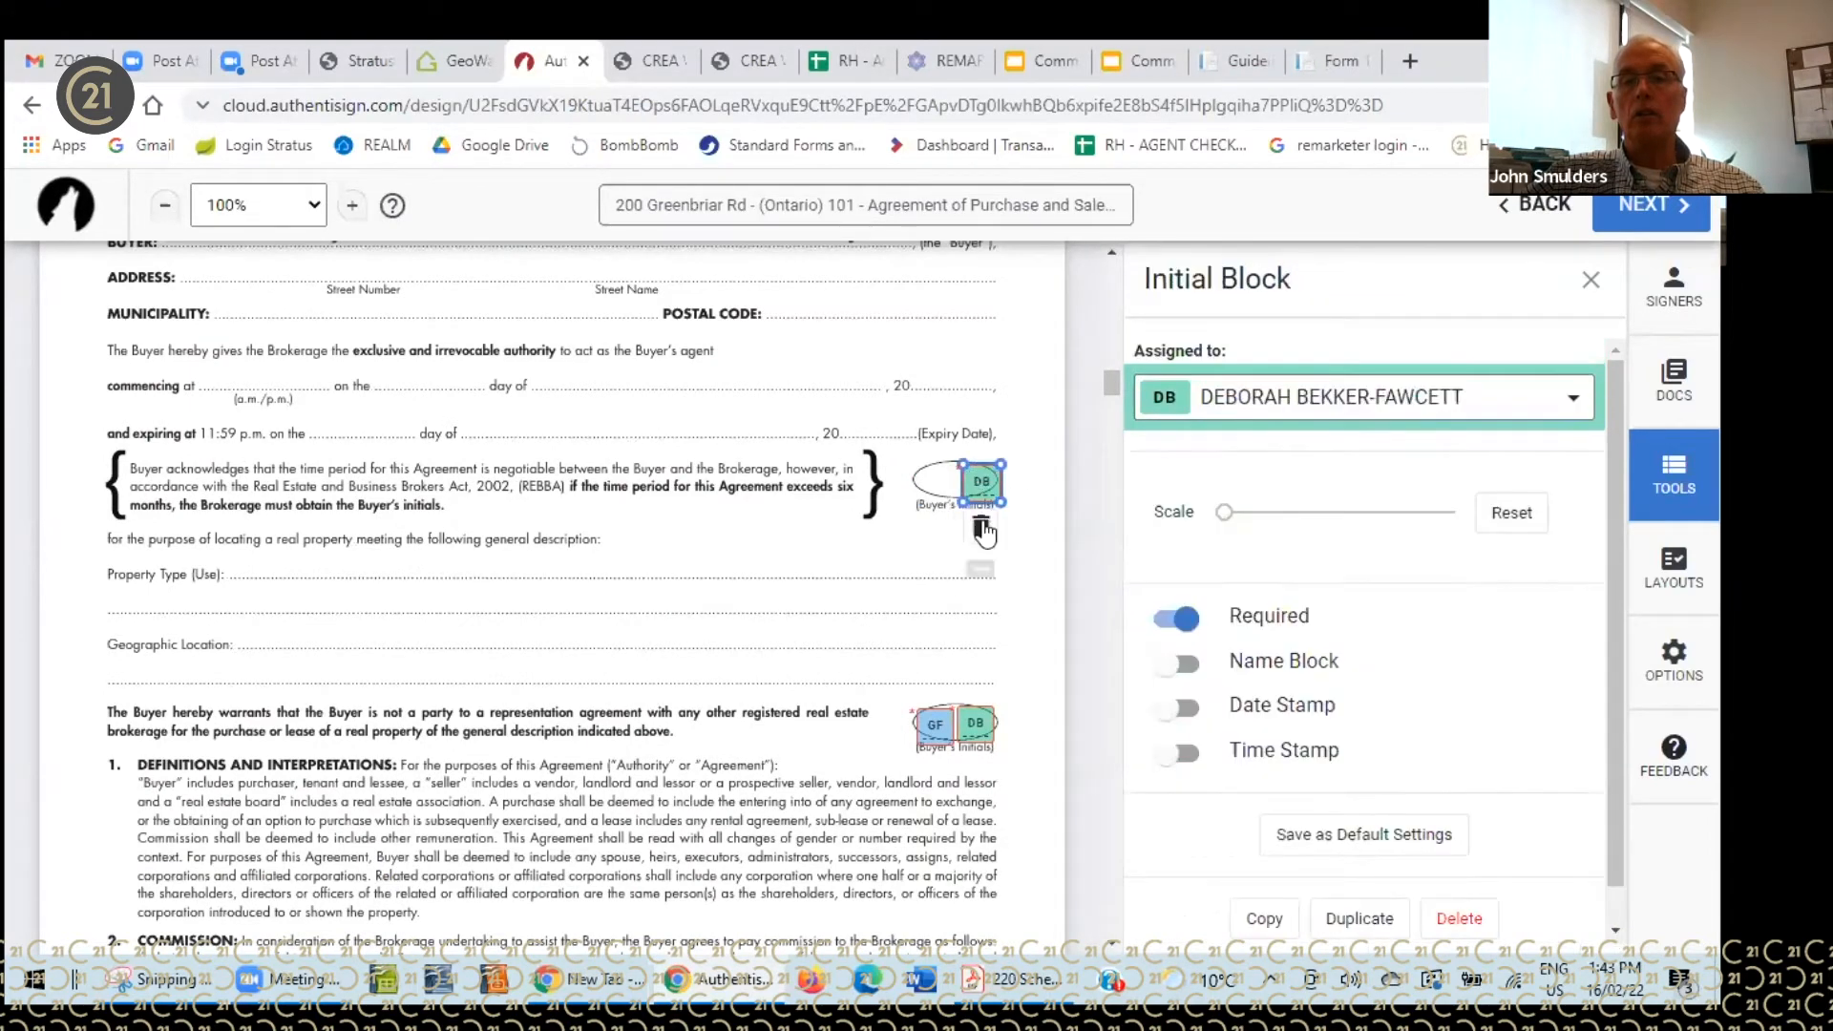
pyautogui.click(982, 528)
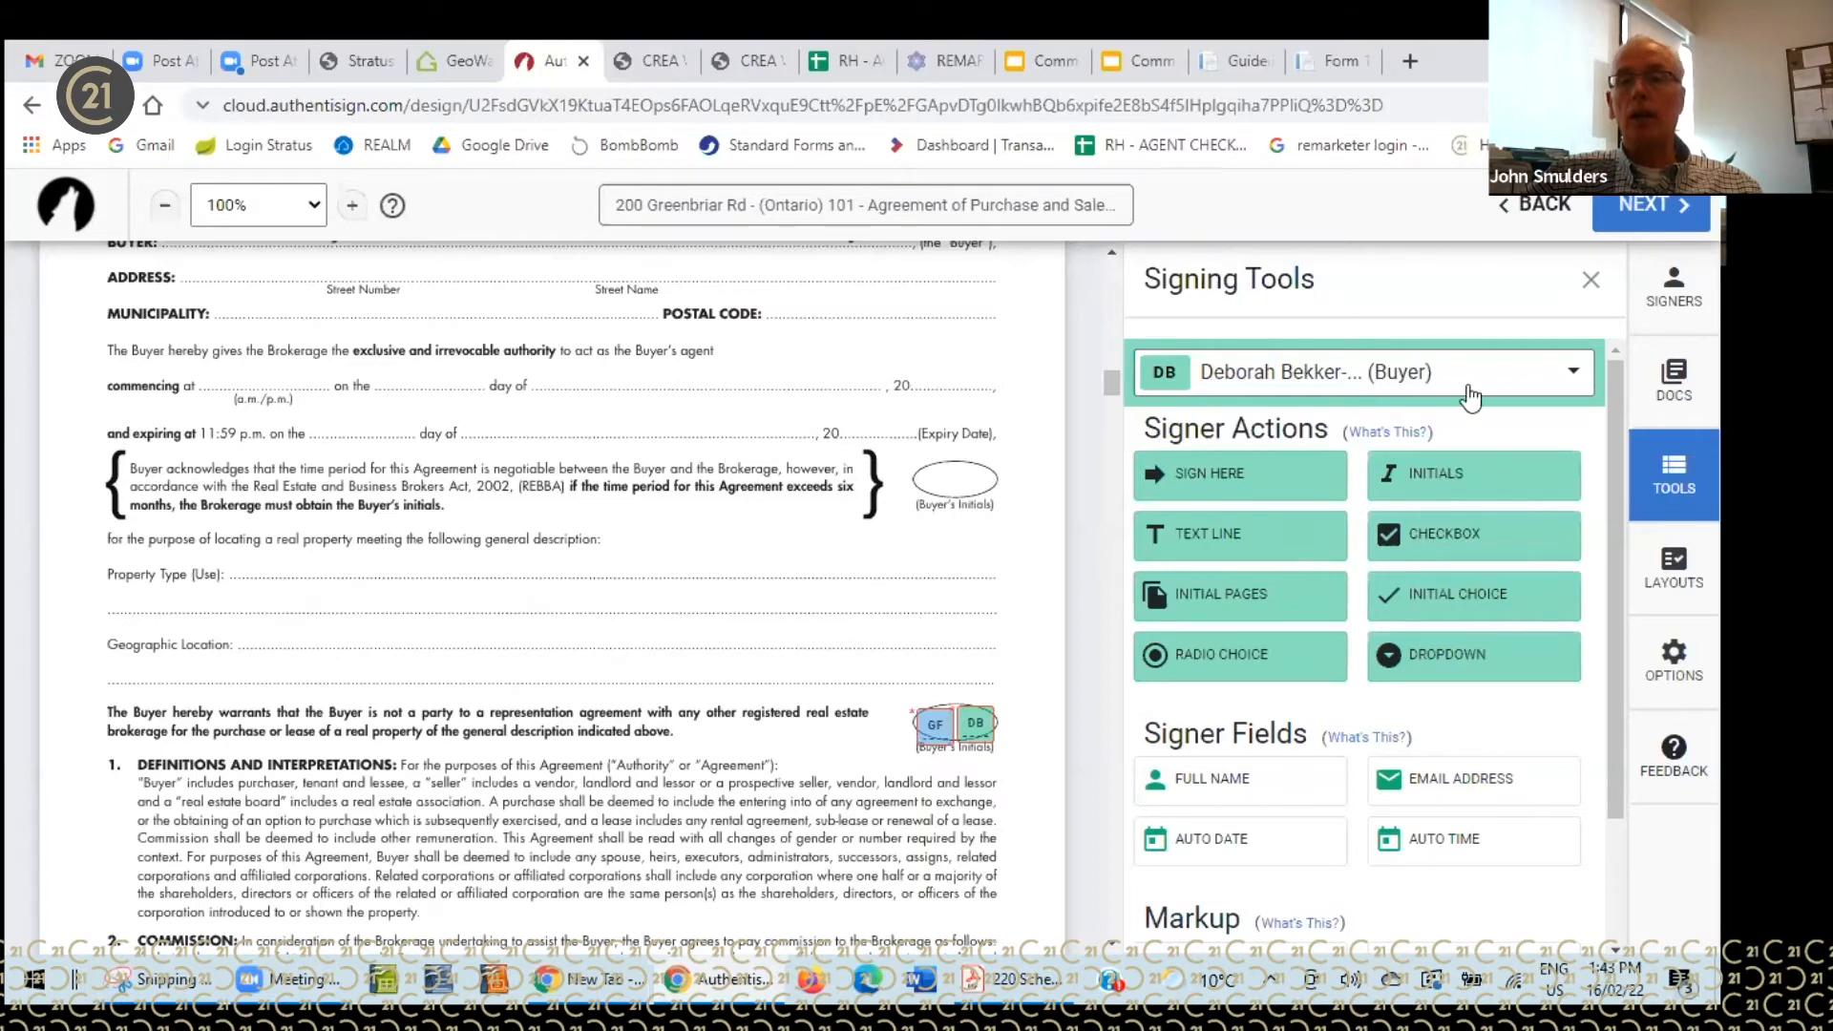
# - Add the third buyer's initials beside the other buyers' on the warranty paragraph
pyautogui.click(1573, 378)
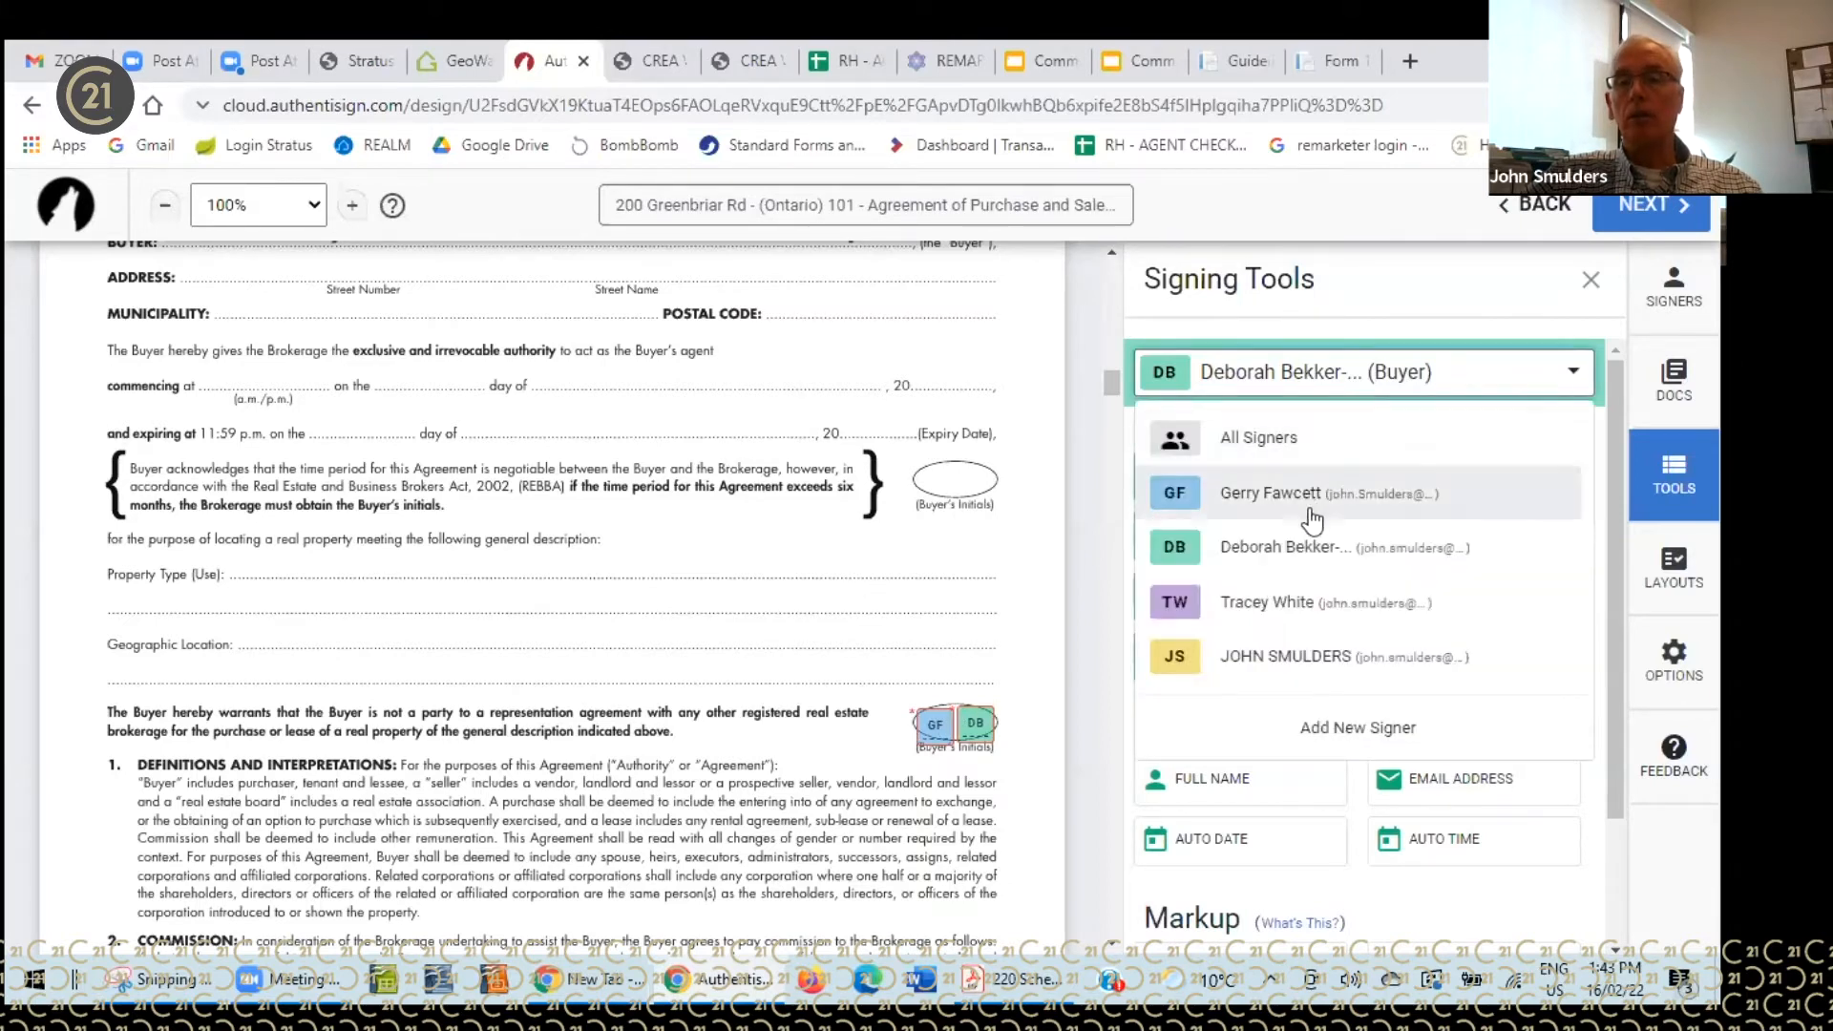
pyautogui.click(1265, 607)
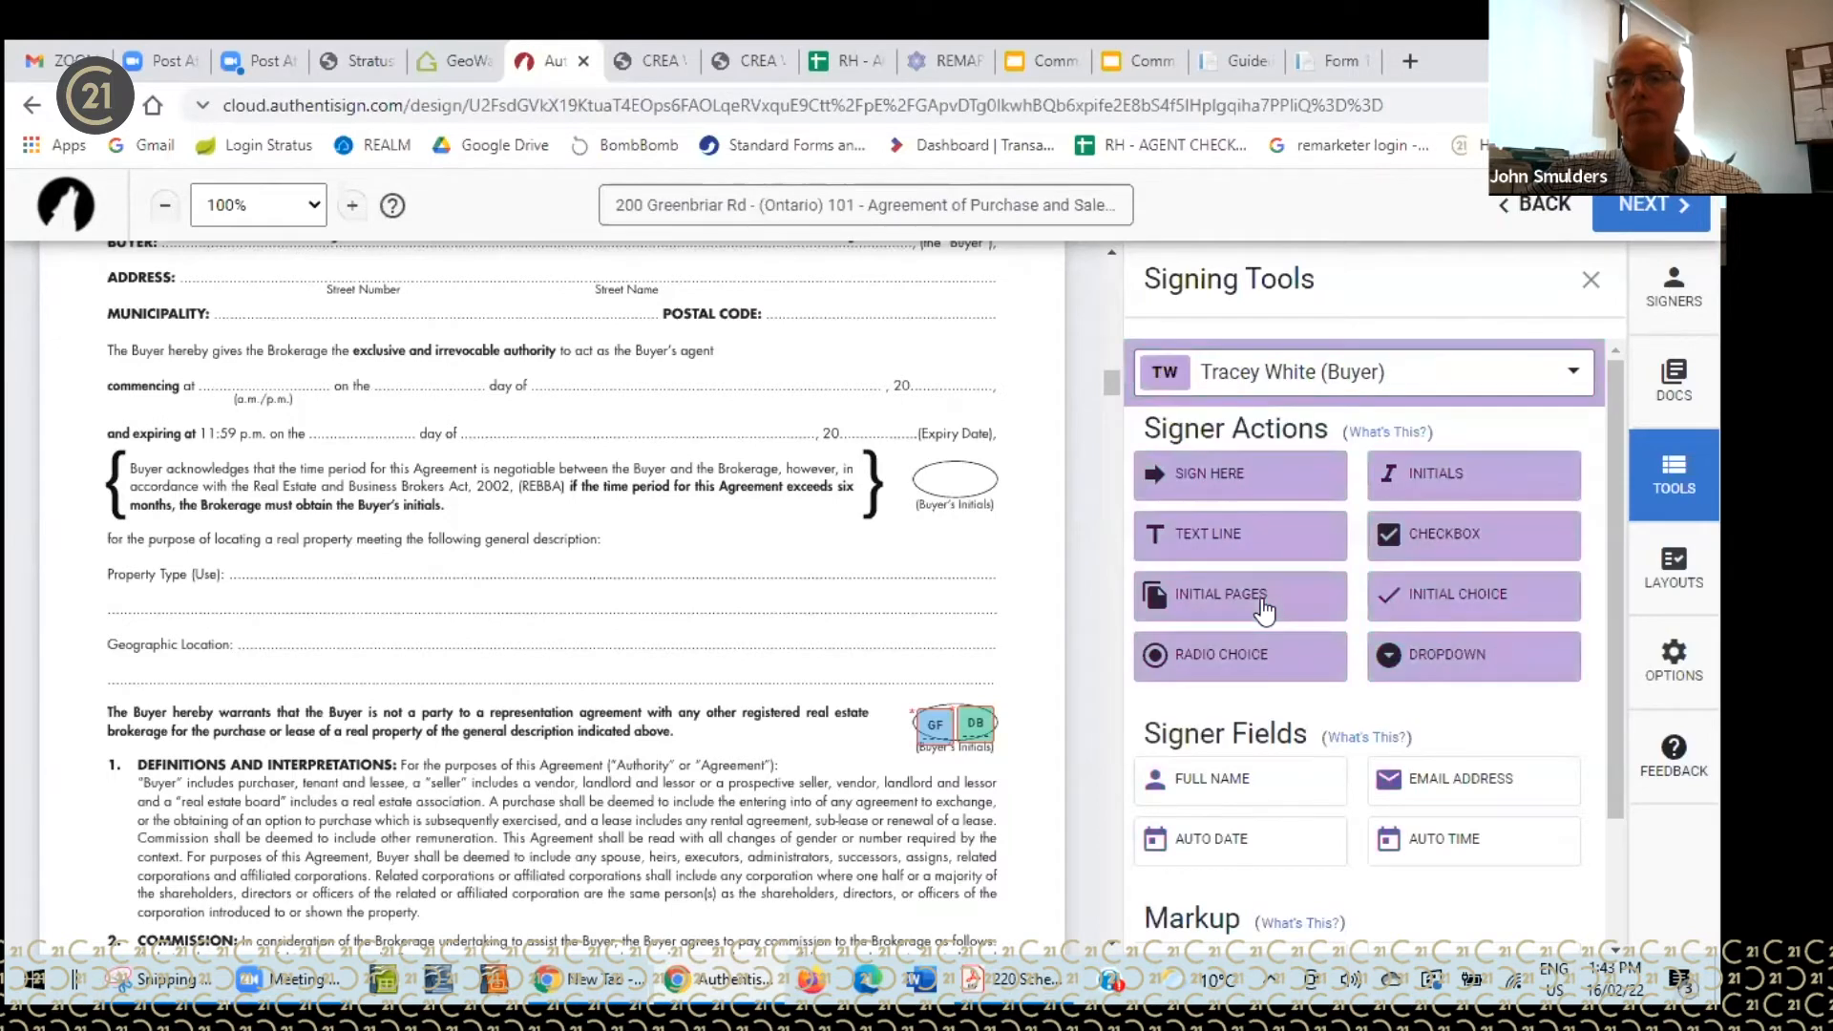
pyautogui.moveTo(1436, 470); pyautogui.dragTo(863, 701)
# - Add the third buyer's initials at the bottom of pages 1 and 2
pyautogui.scroll(-3, 1056, 546)
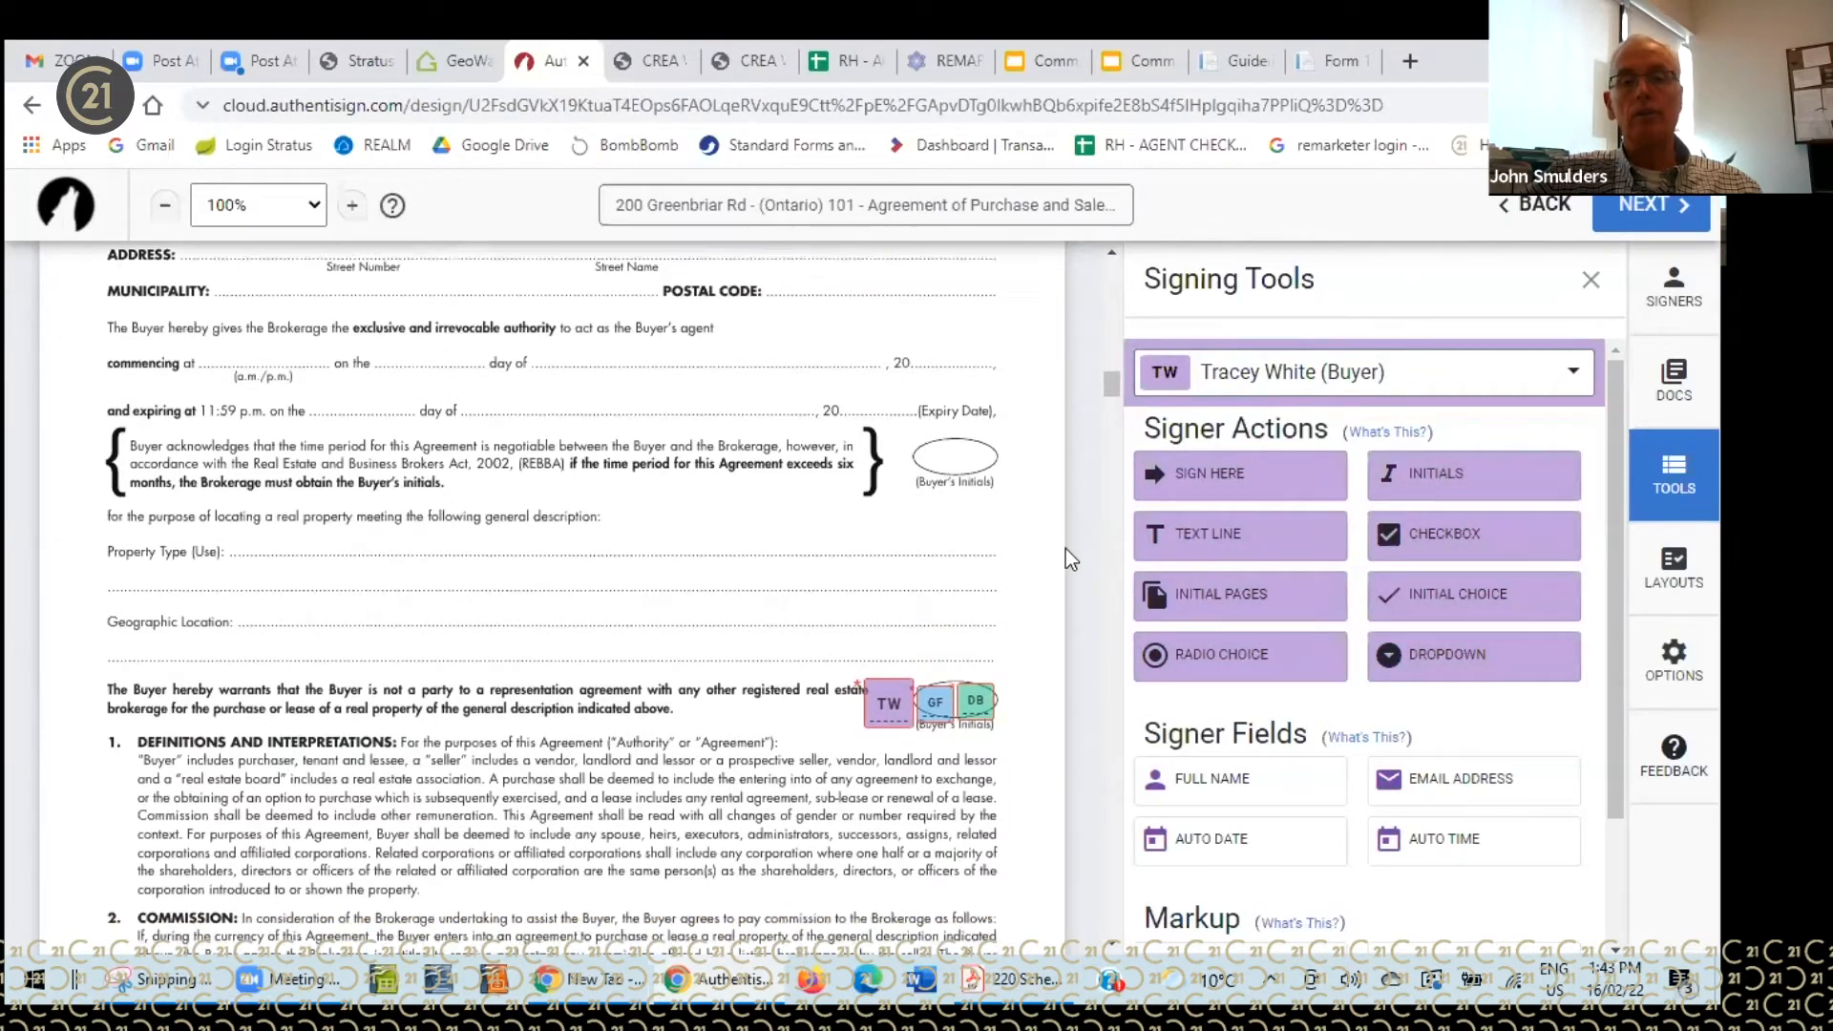
pyautogui.scroll(-4, 1058, 552)
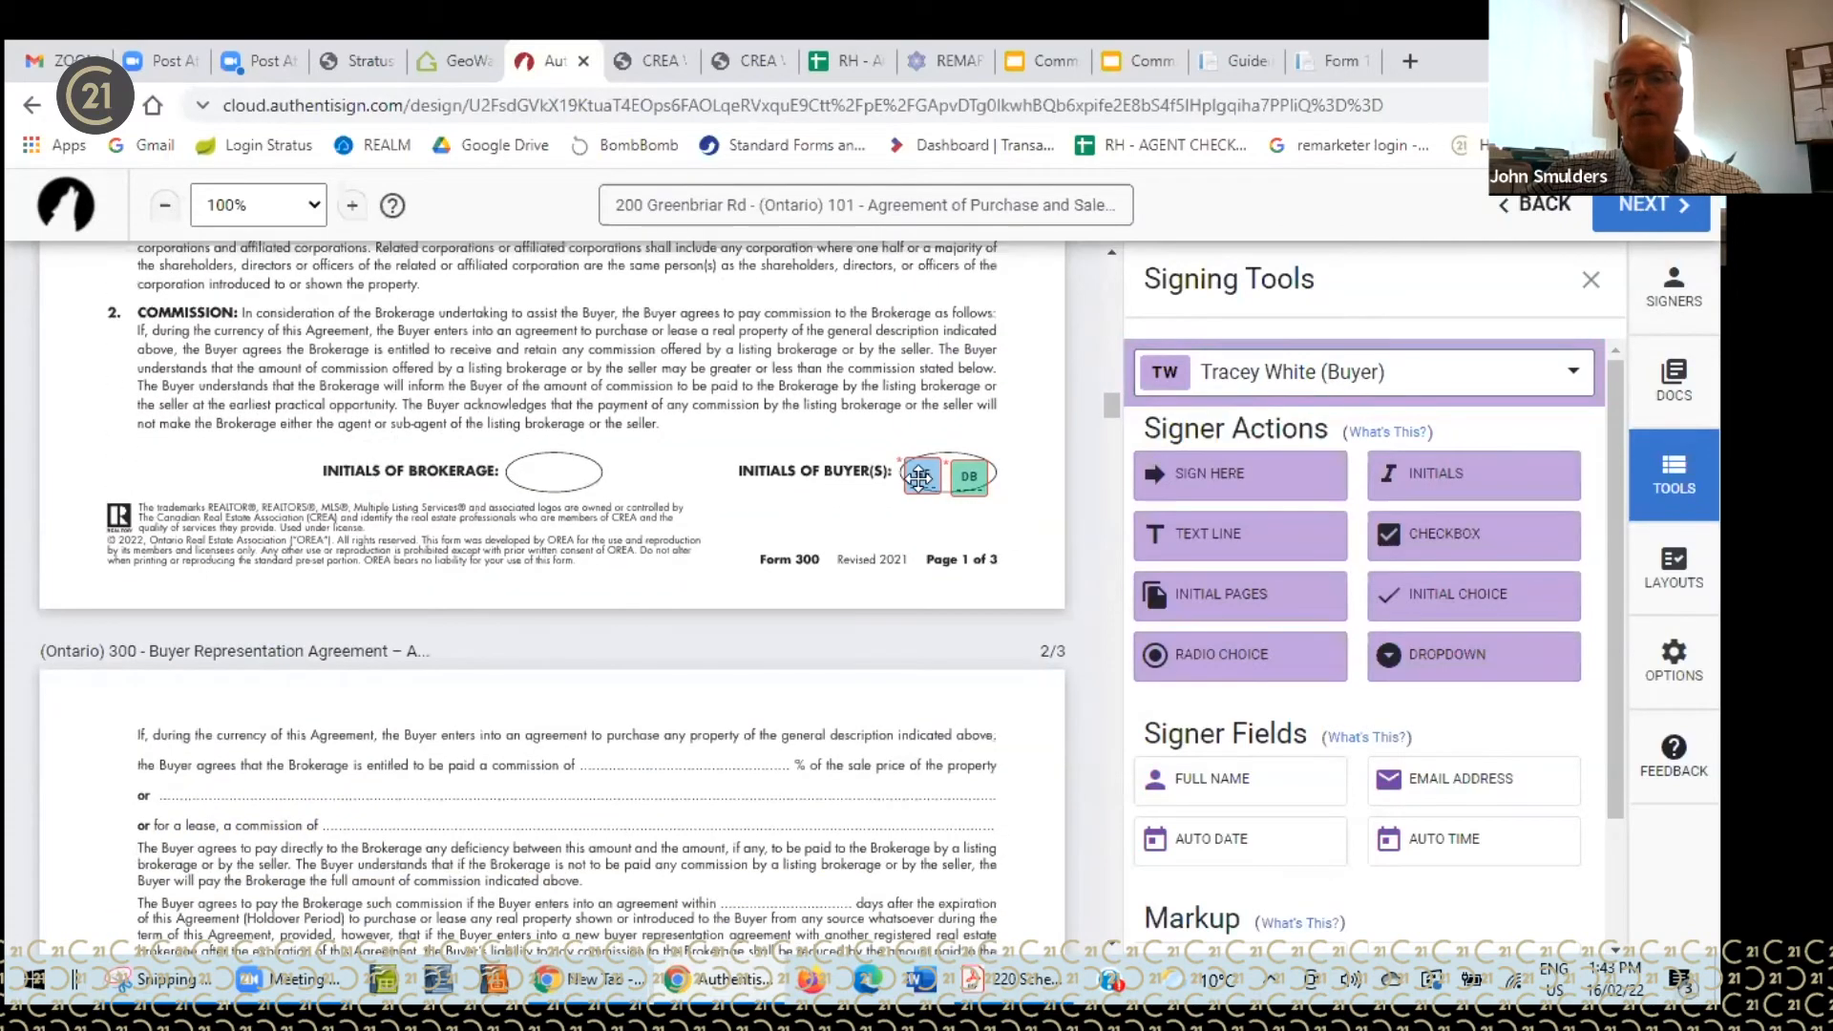
pyautogui.moveTo(1421, 486); pyautogui.dragTo(978, 458)
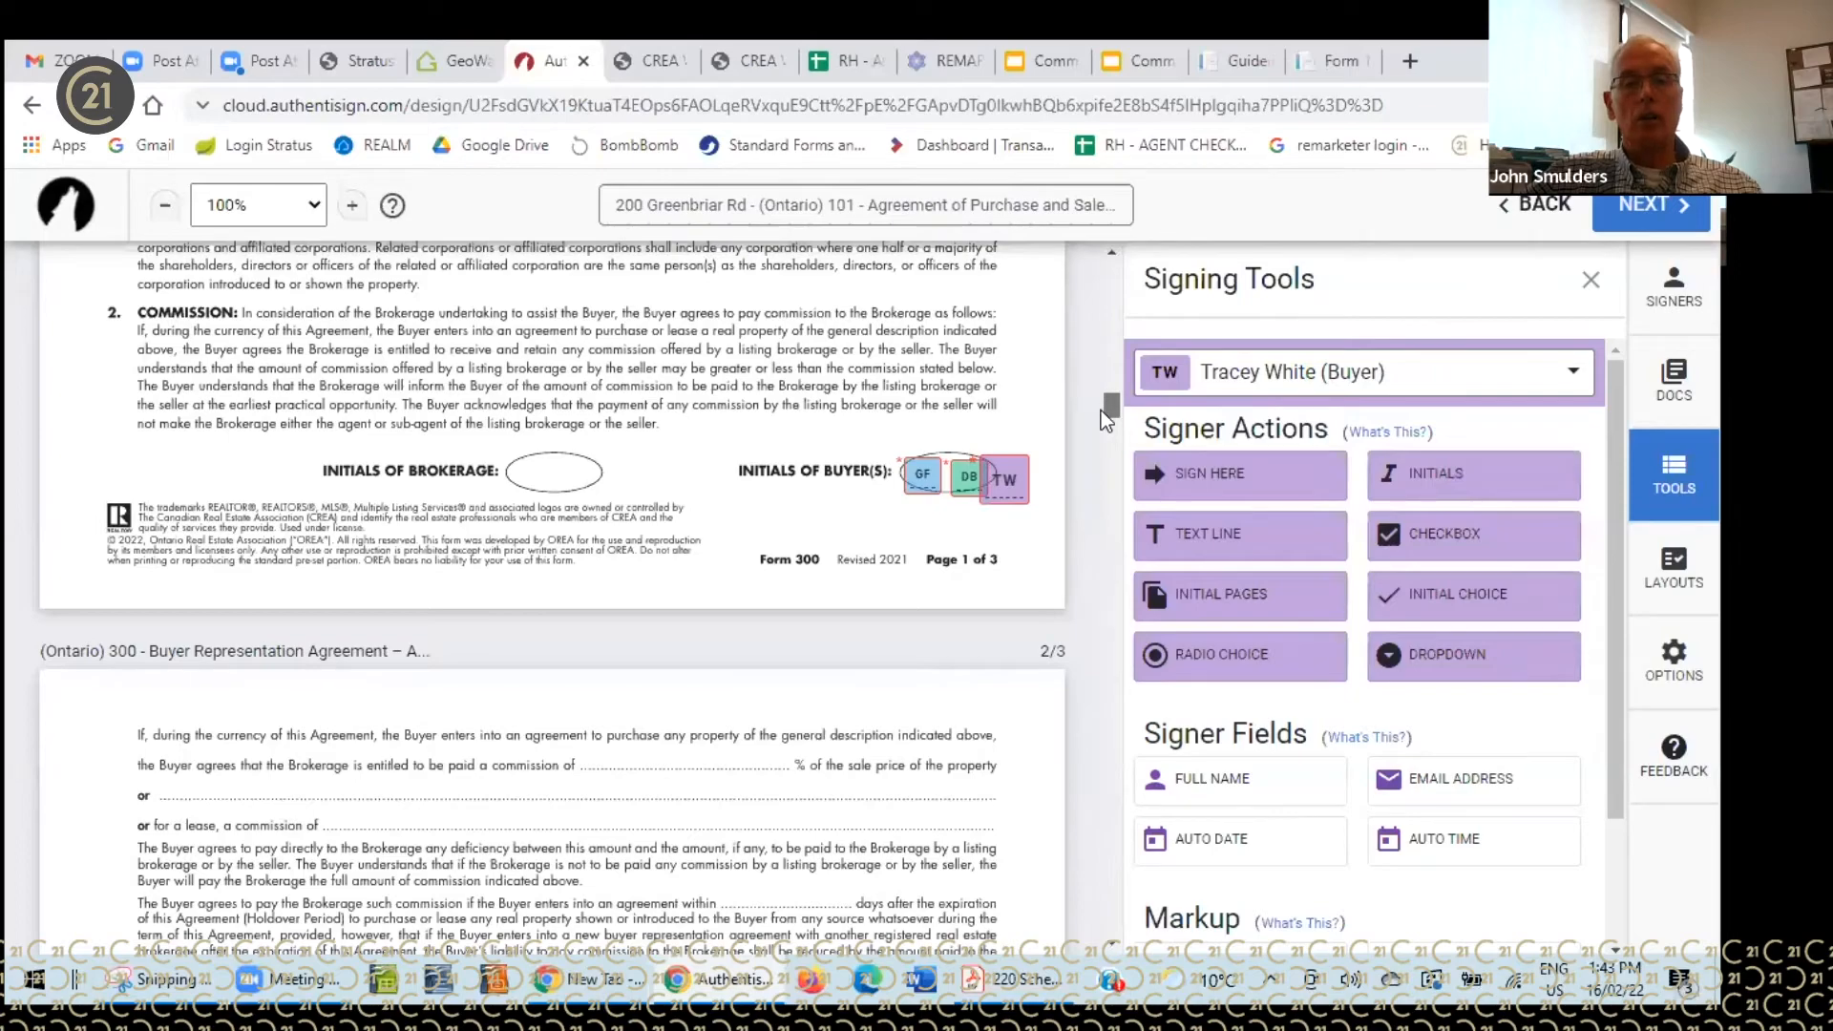
pyautogui.moveTo(1102, 411); pyautogui.dragTo(1096, 454)
pyautogui.moveTo(1428, 481); pyautogui.dragTo(989, 431)
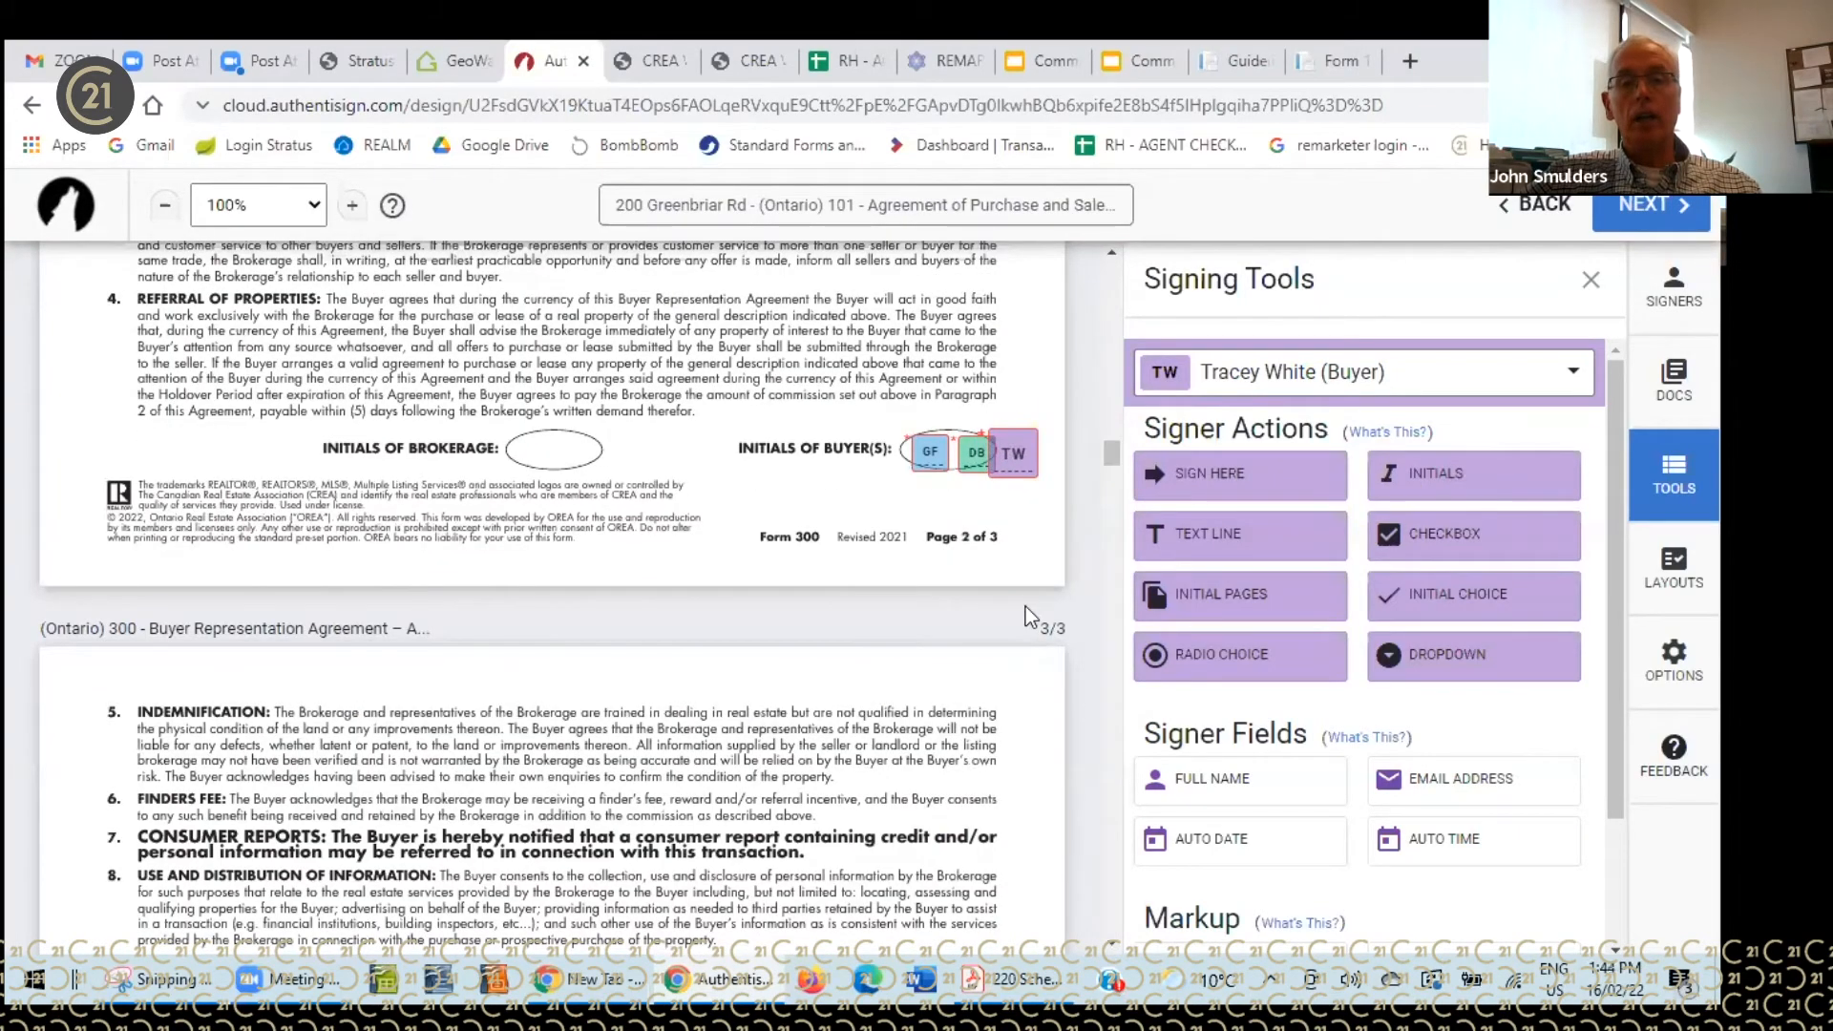
# - On page 3, realign the second buyer's signature, add the third buyer's, and delete the extra date
pyautogui.scroll(-7, 1017, 609)
pyautogui.scroll(-3, 1018, 610)
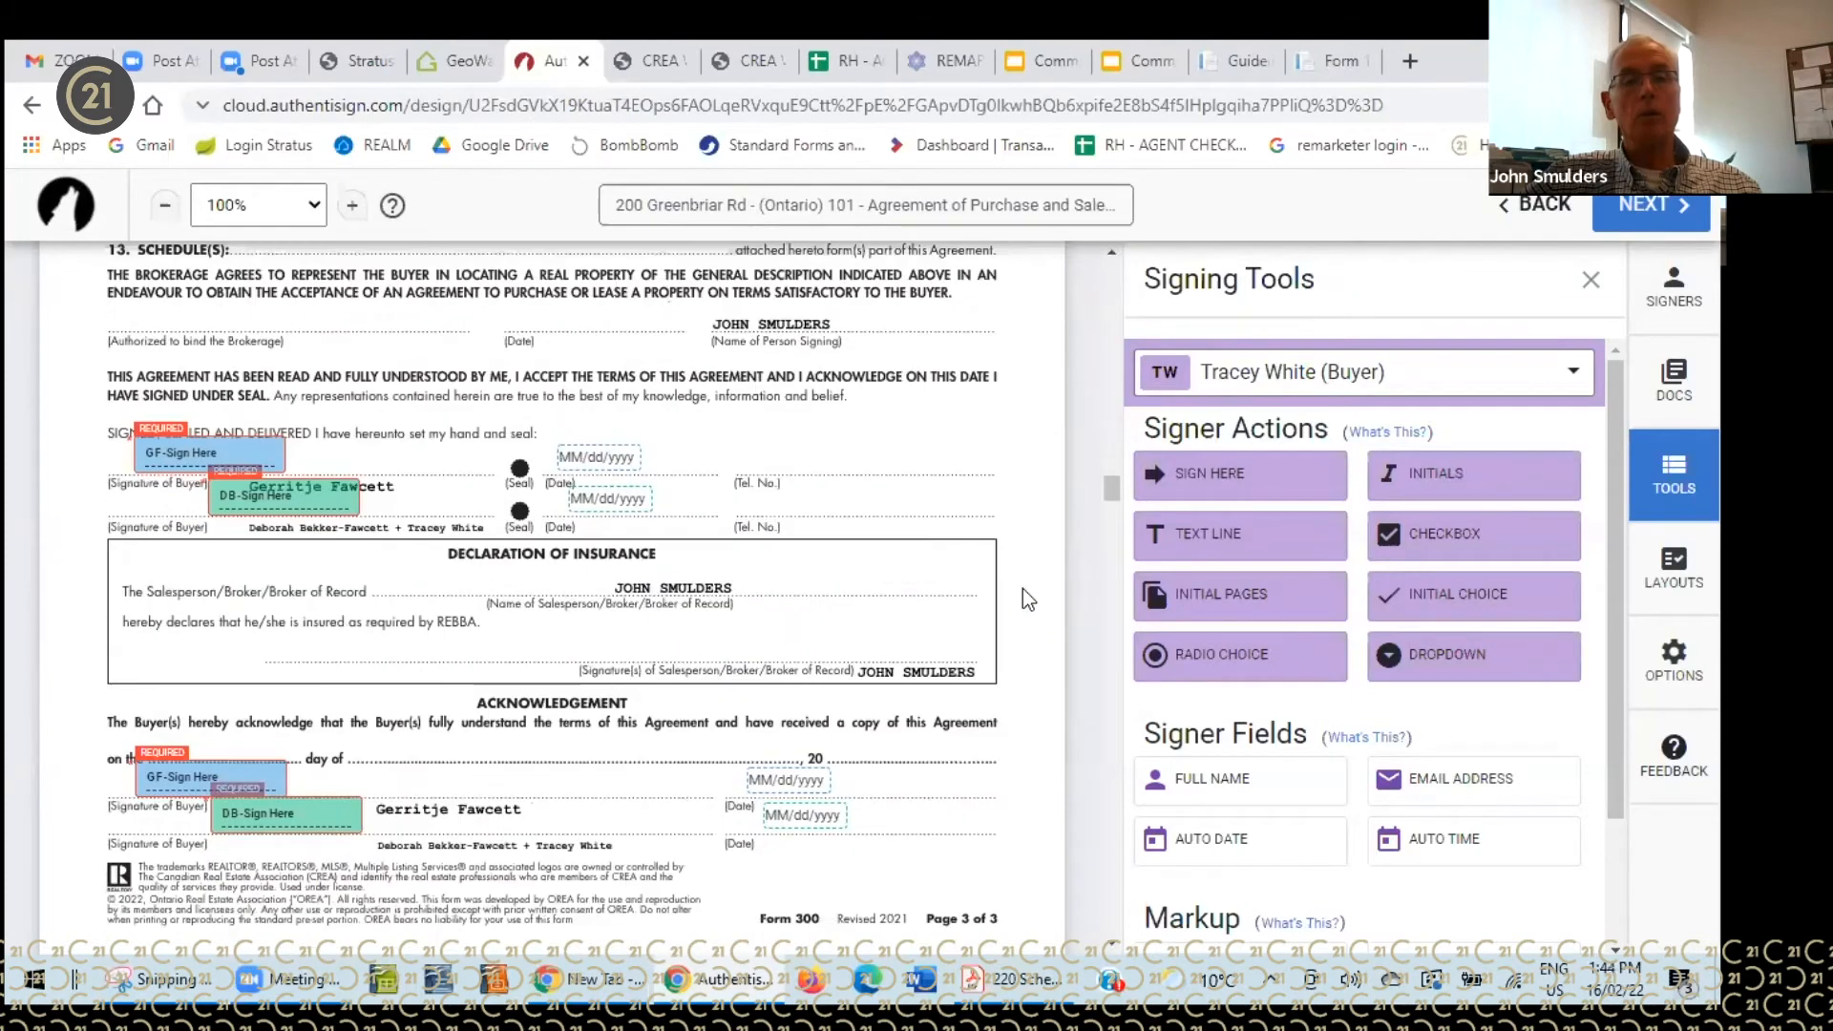
pyautogui.moveTo(300, 497); pyautogui.dragTo(181, 497)
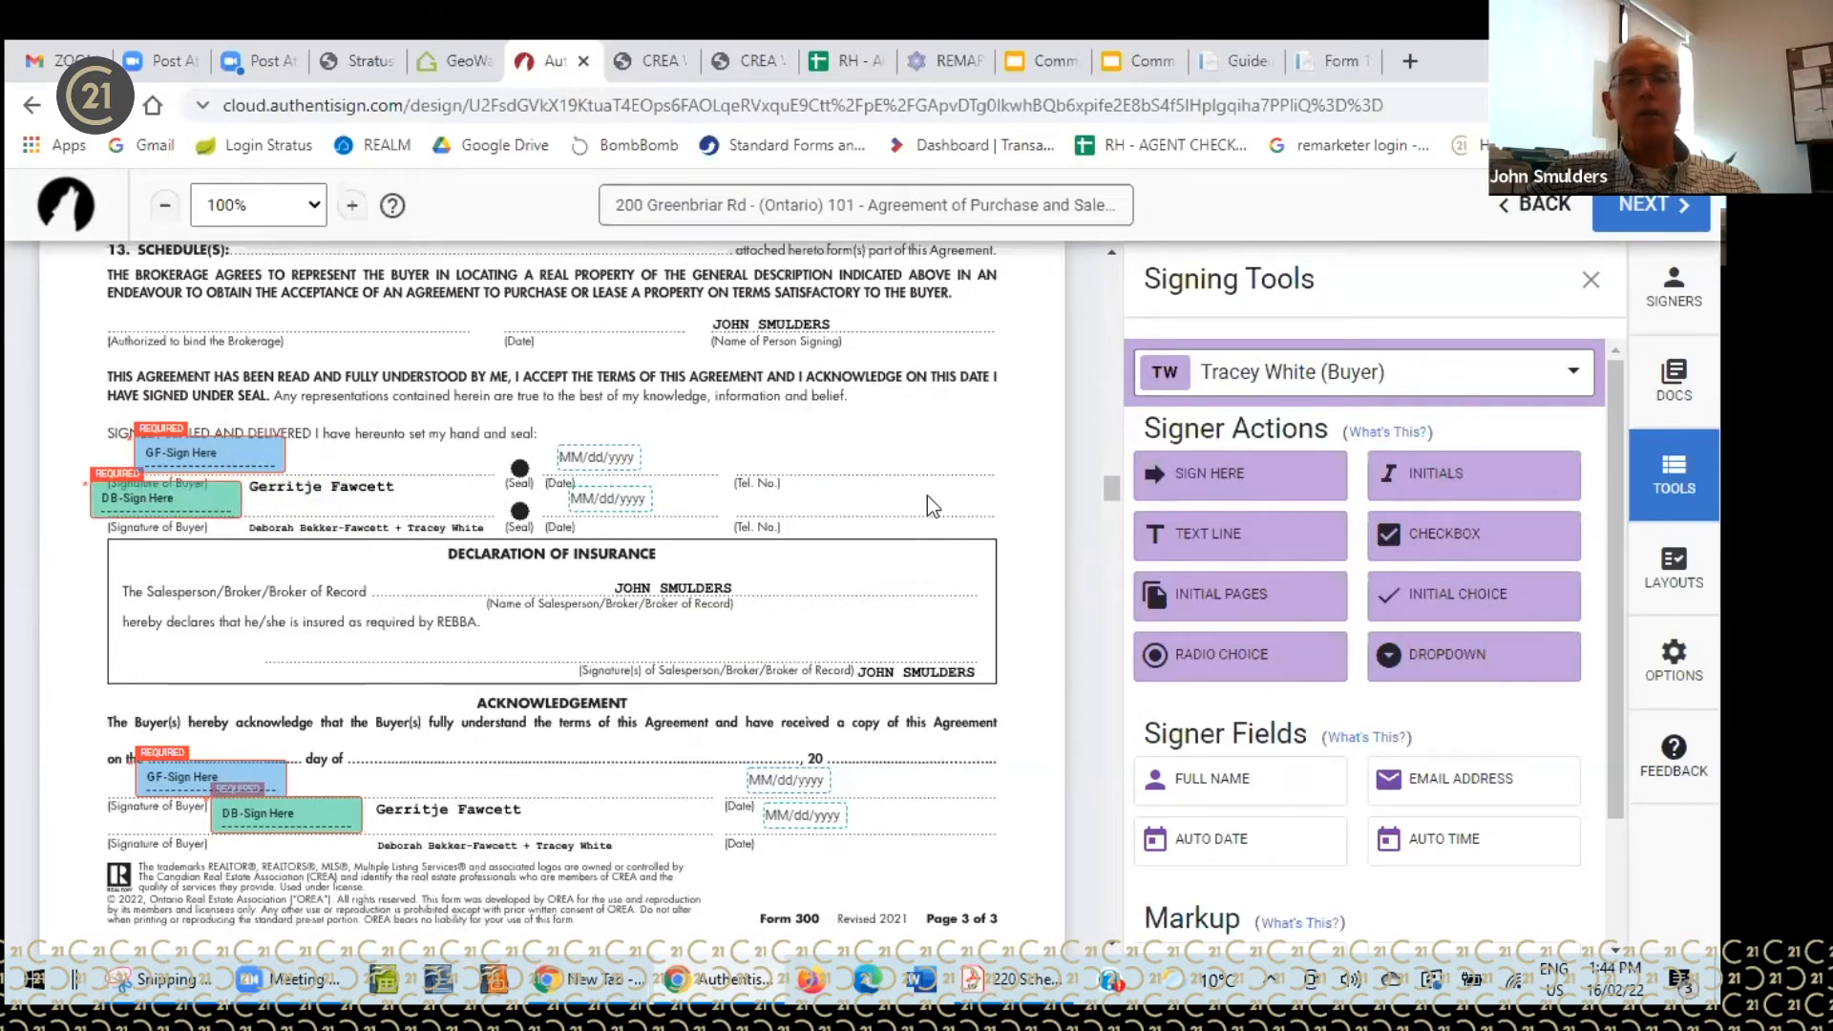
pyautogui.moveTo(1231, 475); pyautogui.dragTo(273, 469)
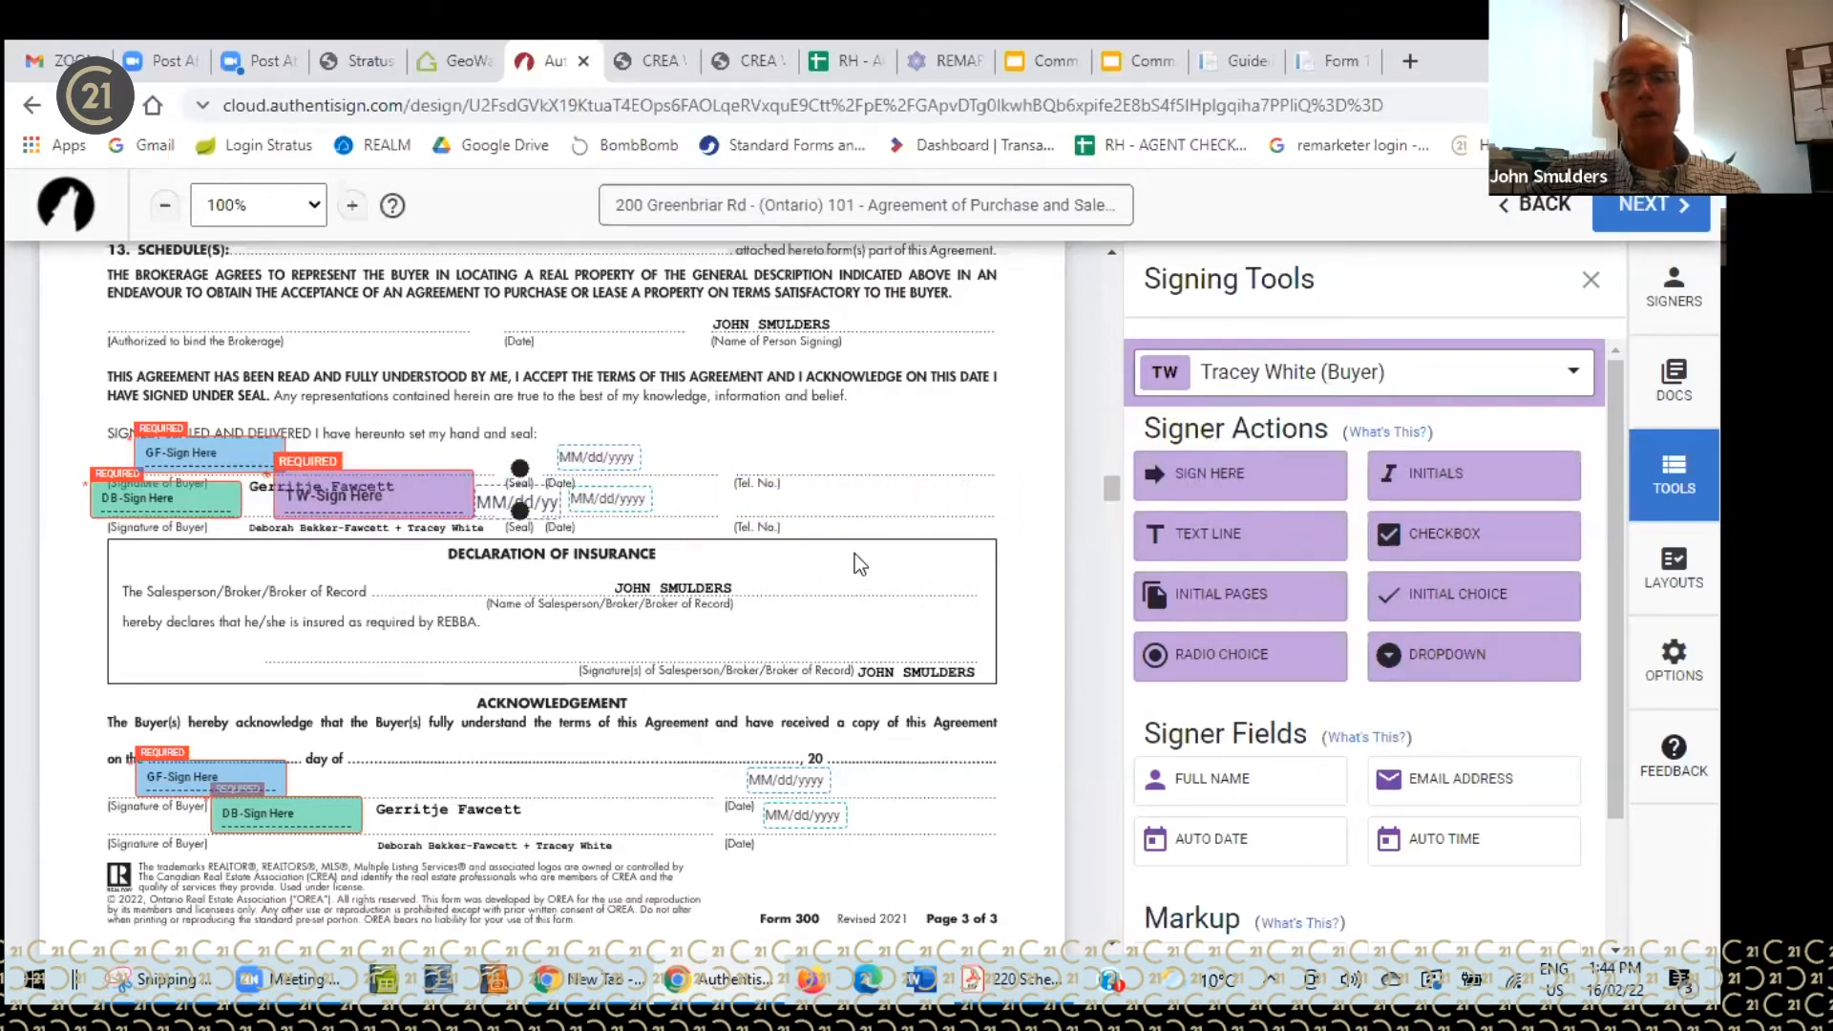
pyautogui.click(519, 498)
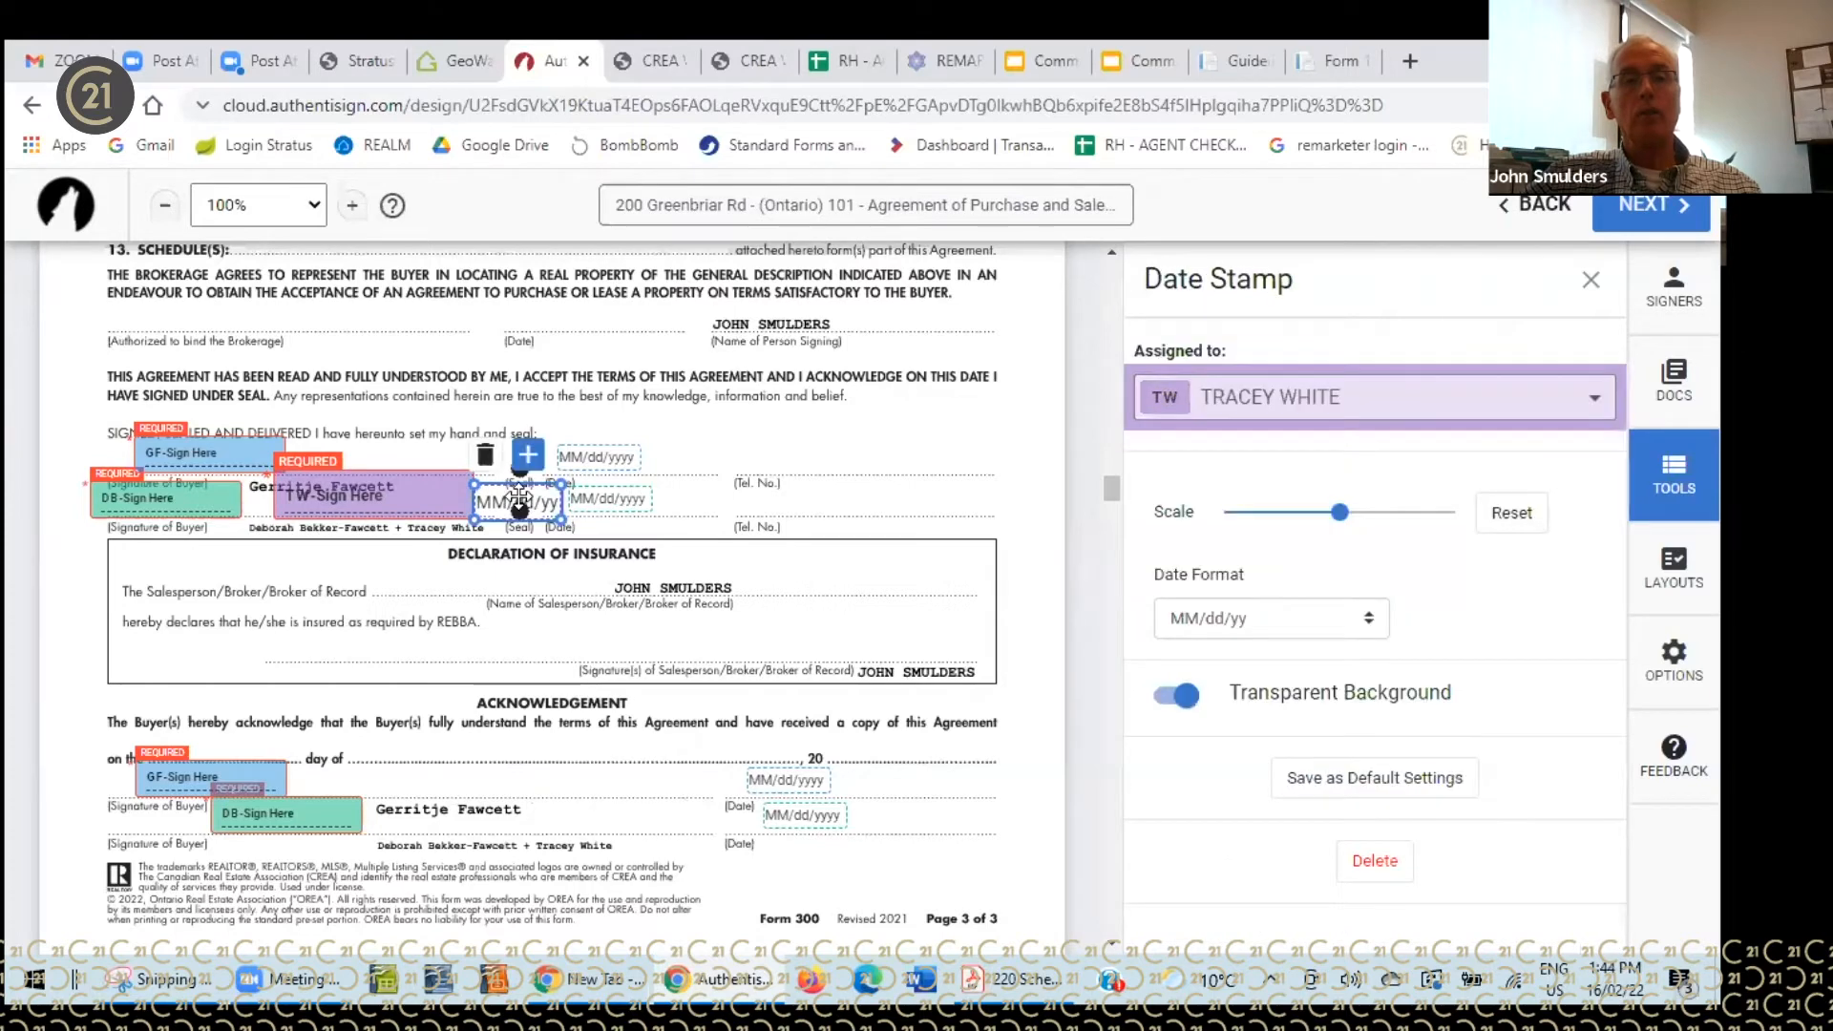
pyautogui.click(484, 458)
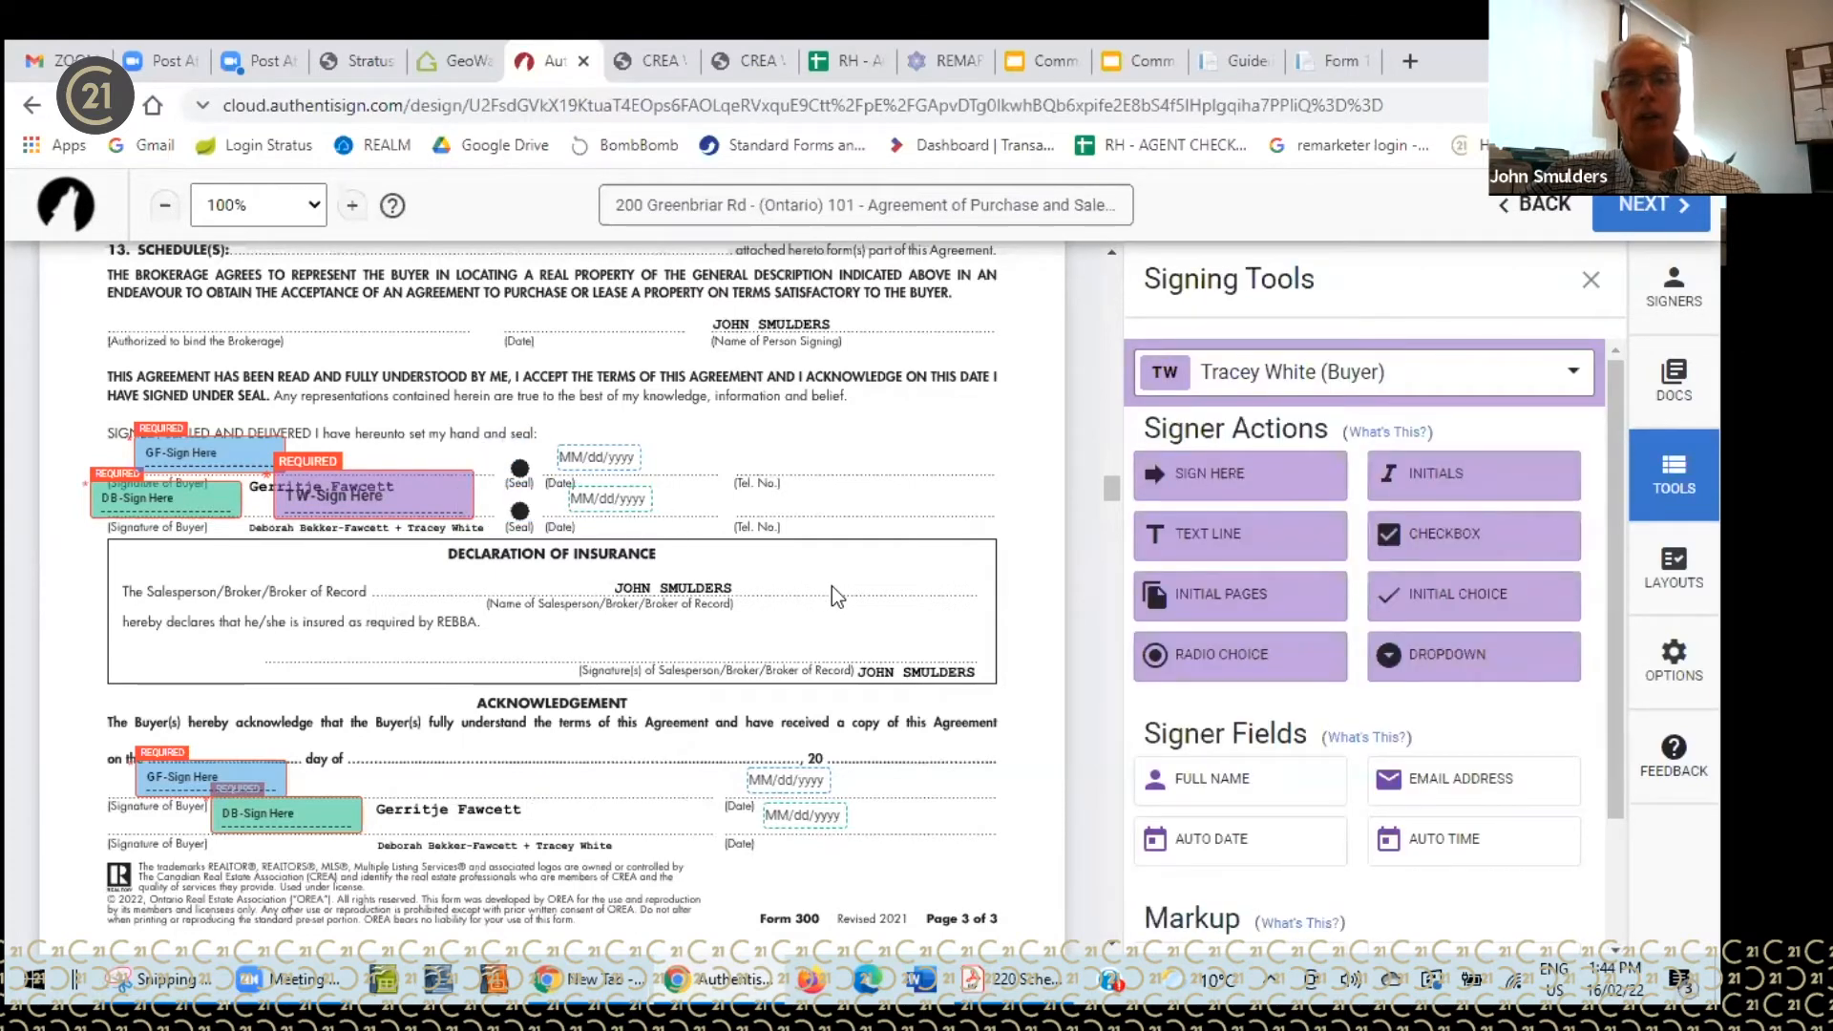
# - Scroll through the Form 101 Agreement of Purchase and Sale down to the top of Schedule B
pyautogui.scroll(-10, 835, 594)
pyautogui.scroll(-8, 835, 594)
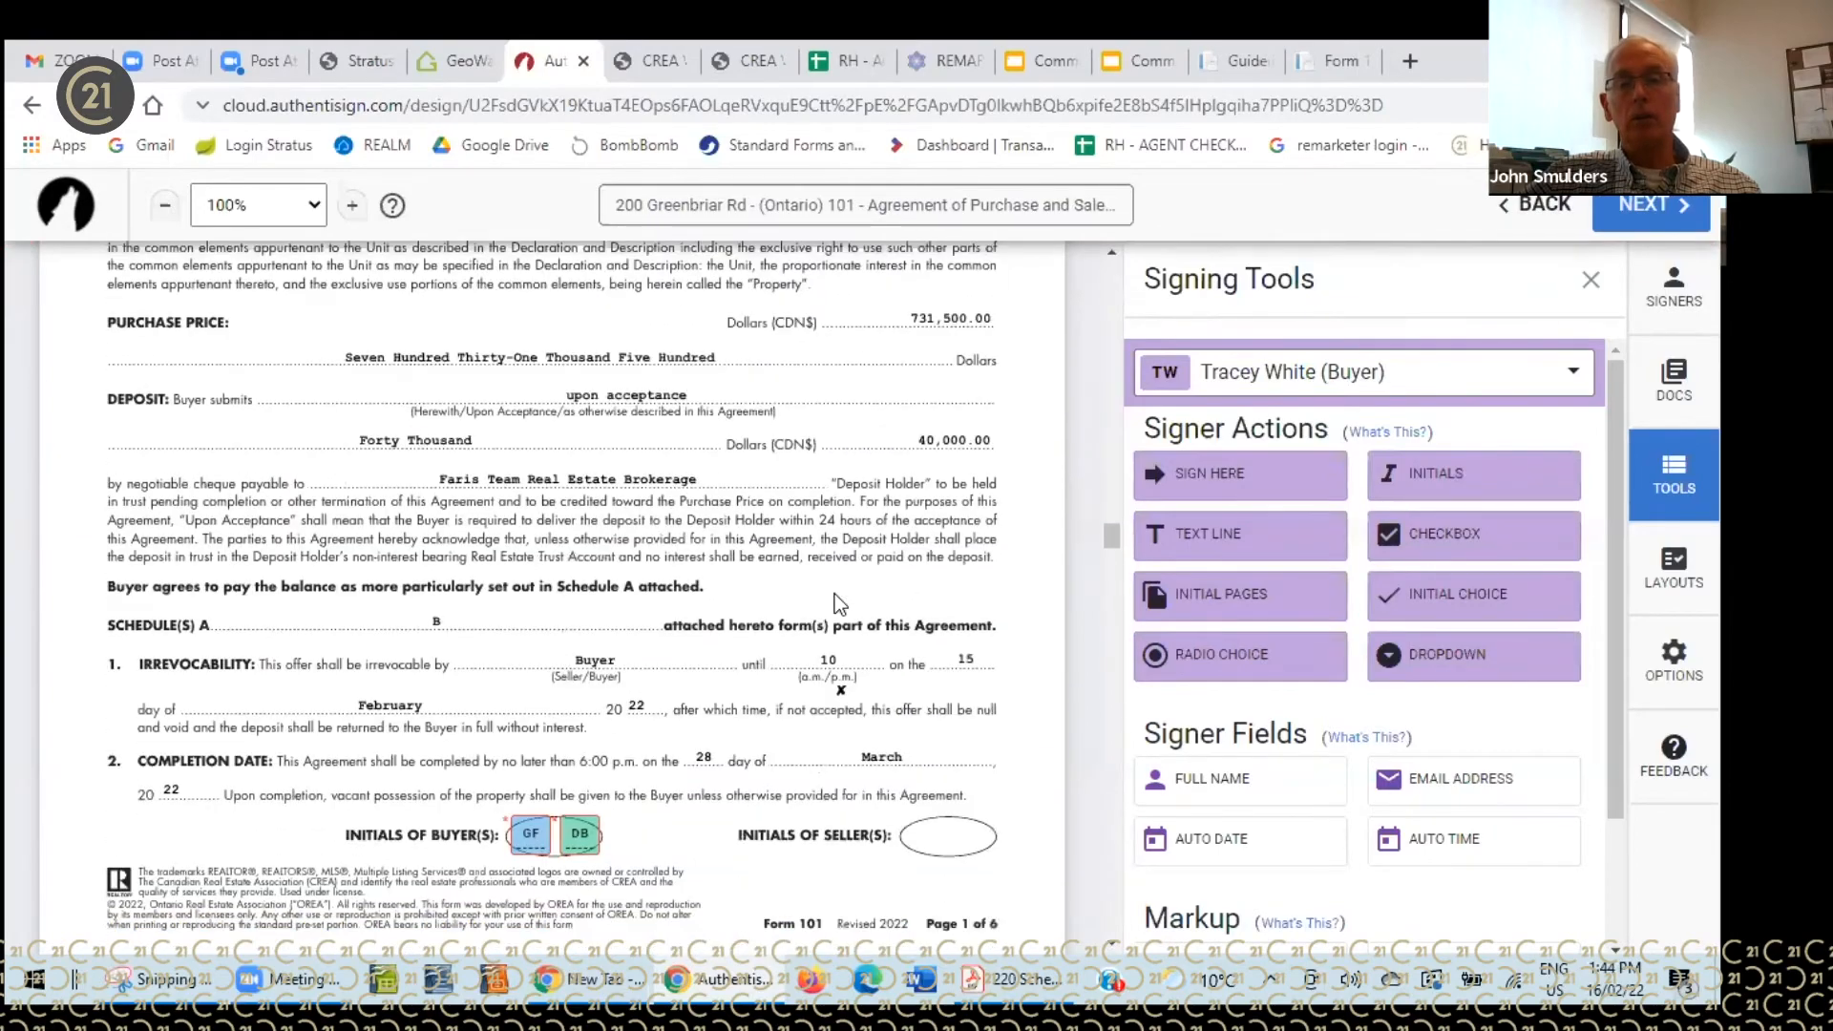
pyautogui.scroll(-10, 833, 599)
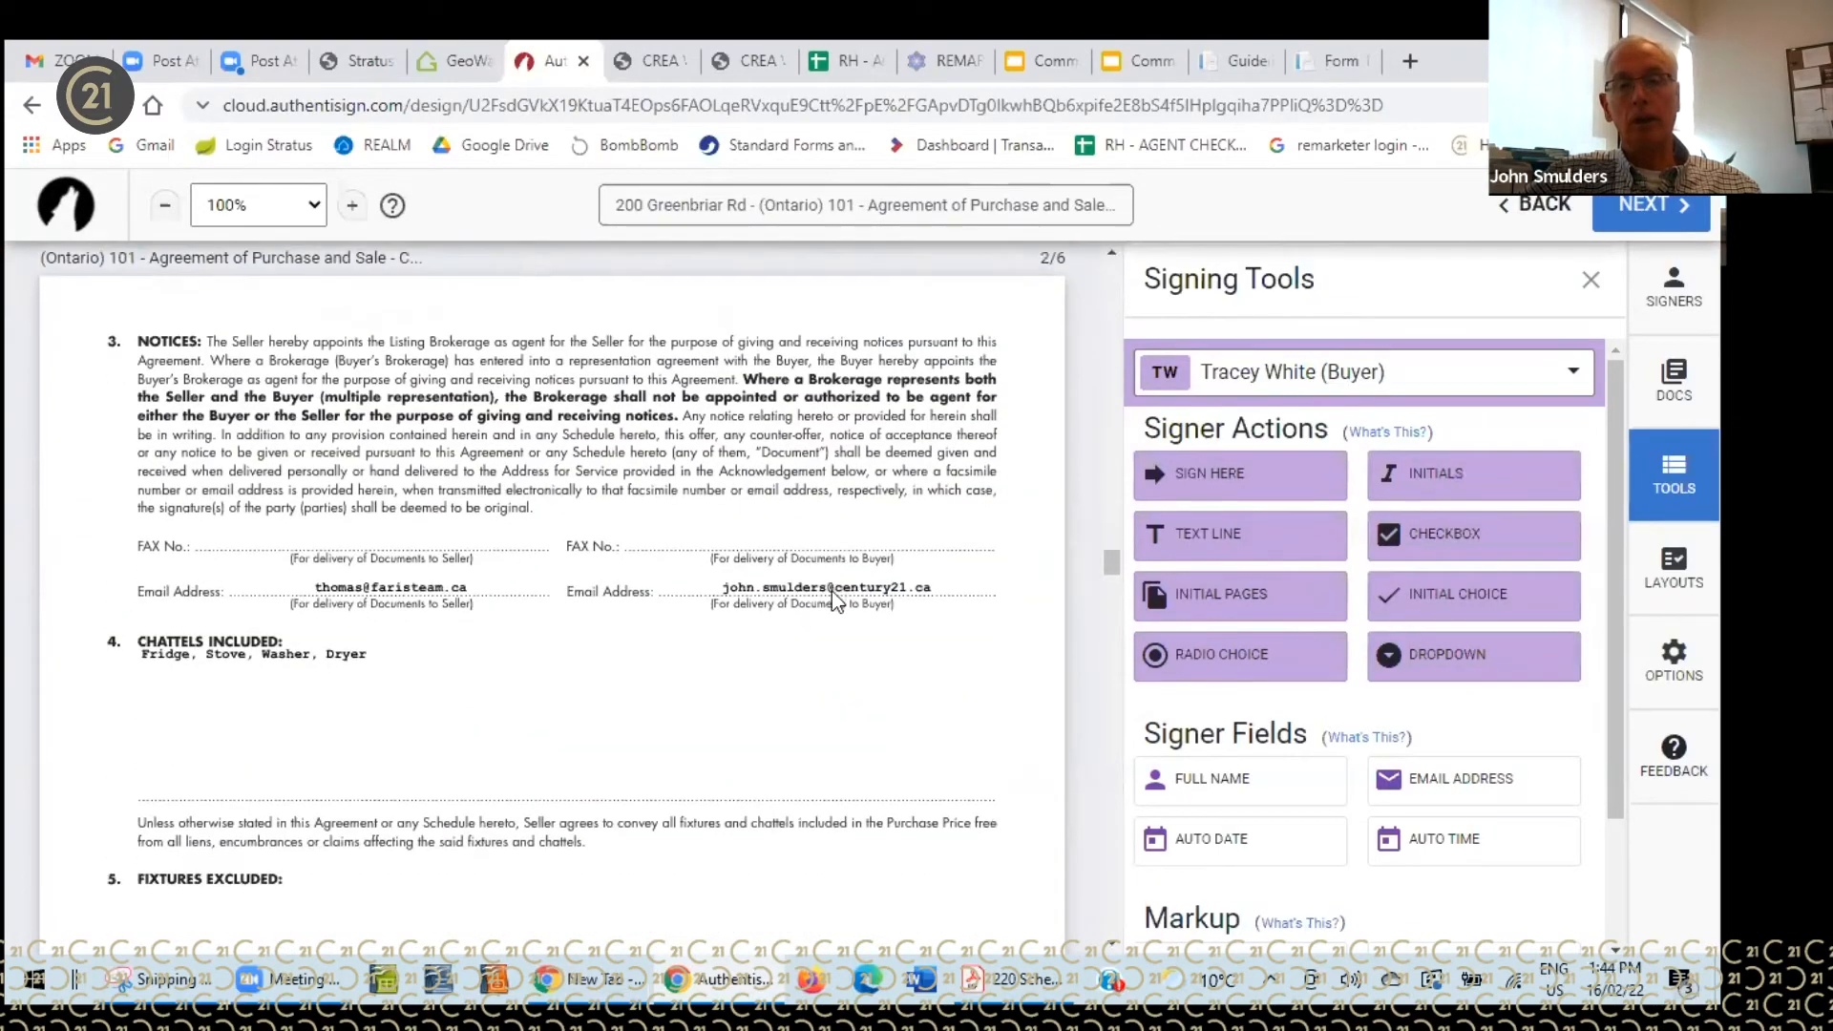
pyautogui.scroll(-10, 827, 590)
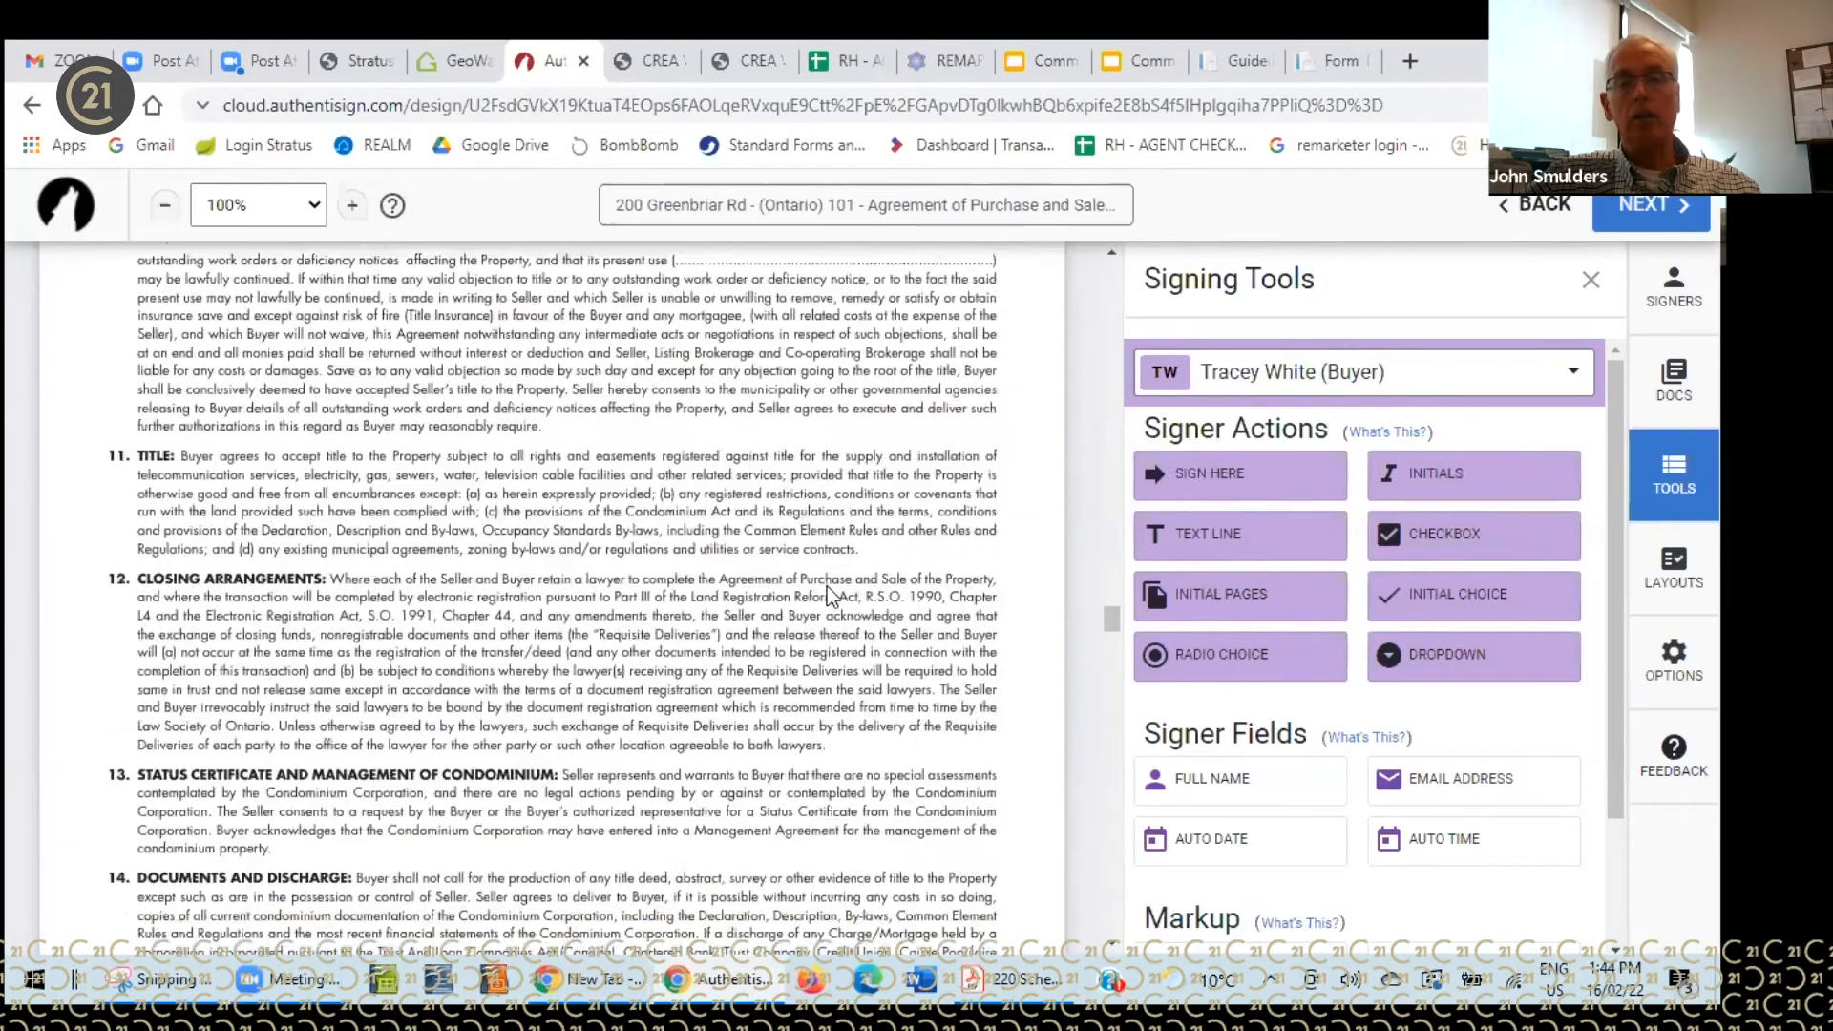
pyautogui.scroll(-10, 823, 573)
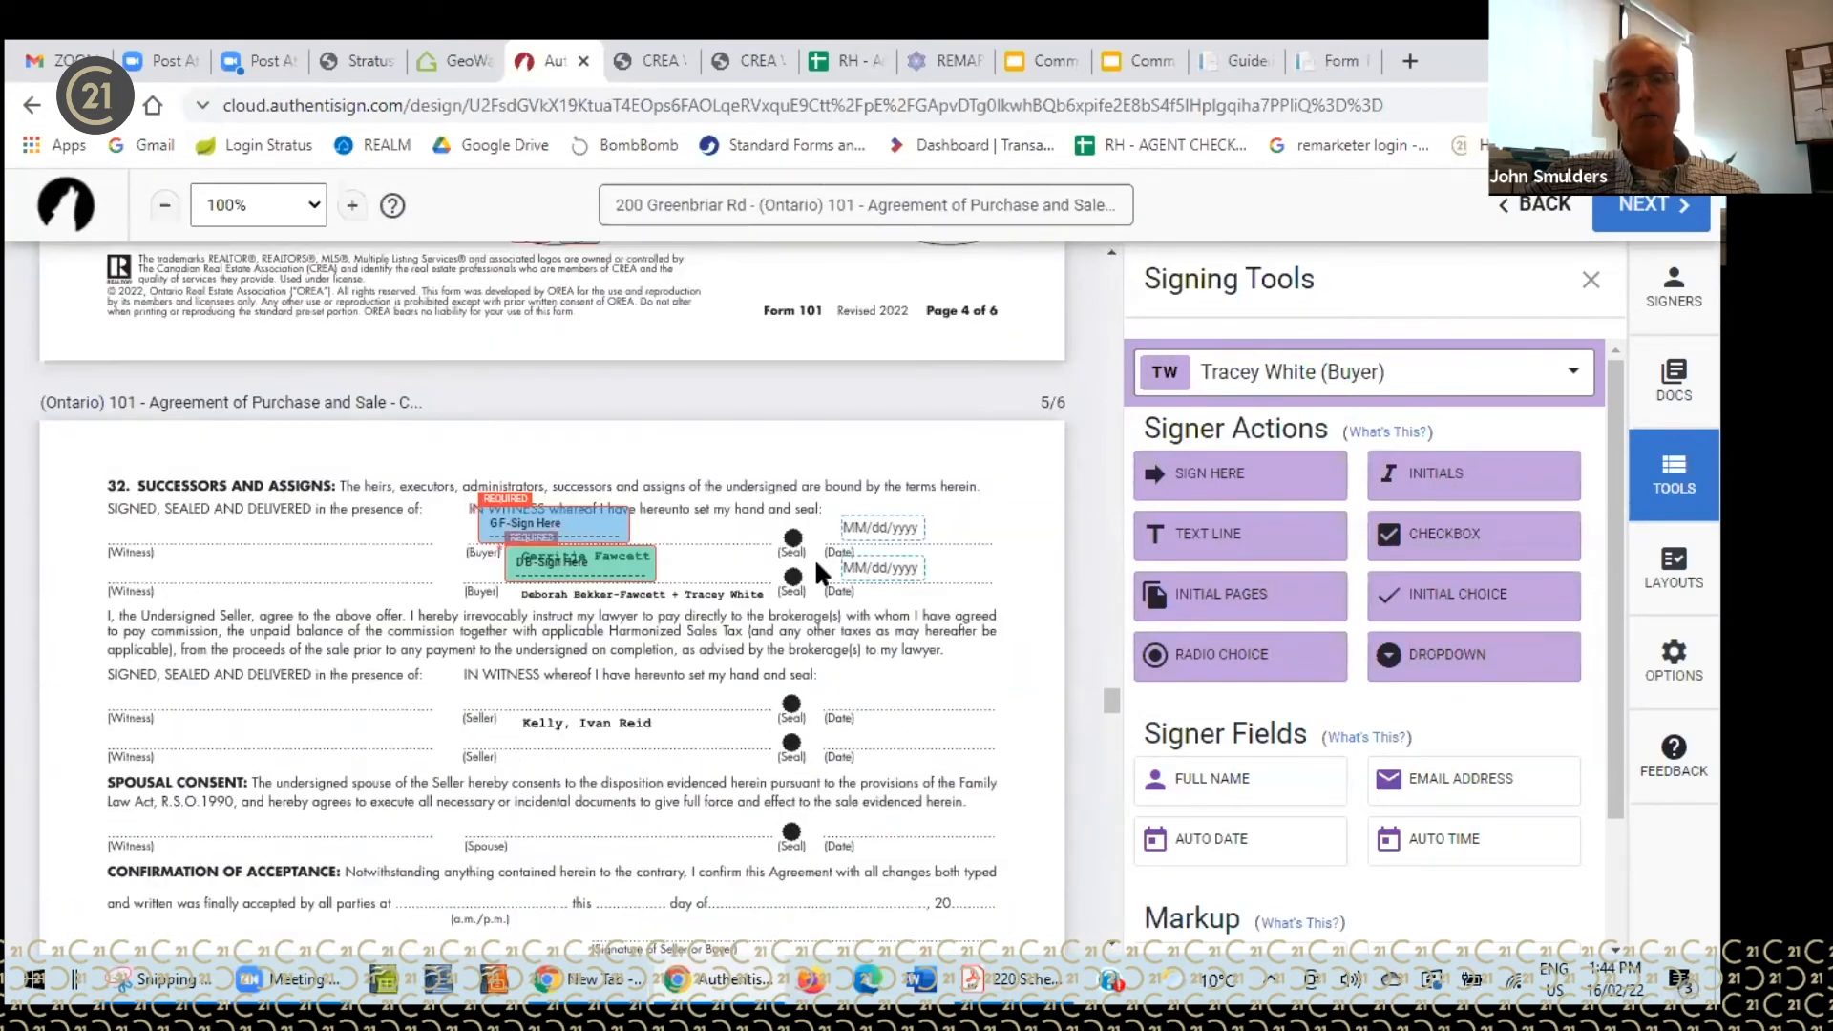
pyautogui.scroll(-10, 810, 568)
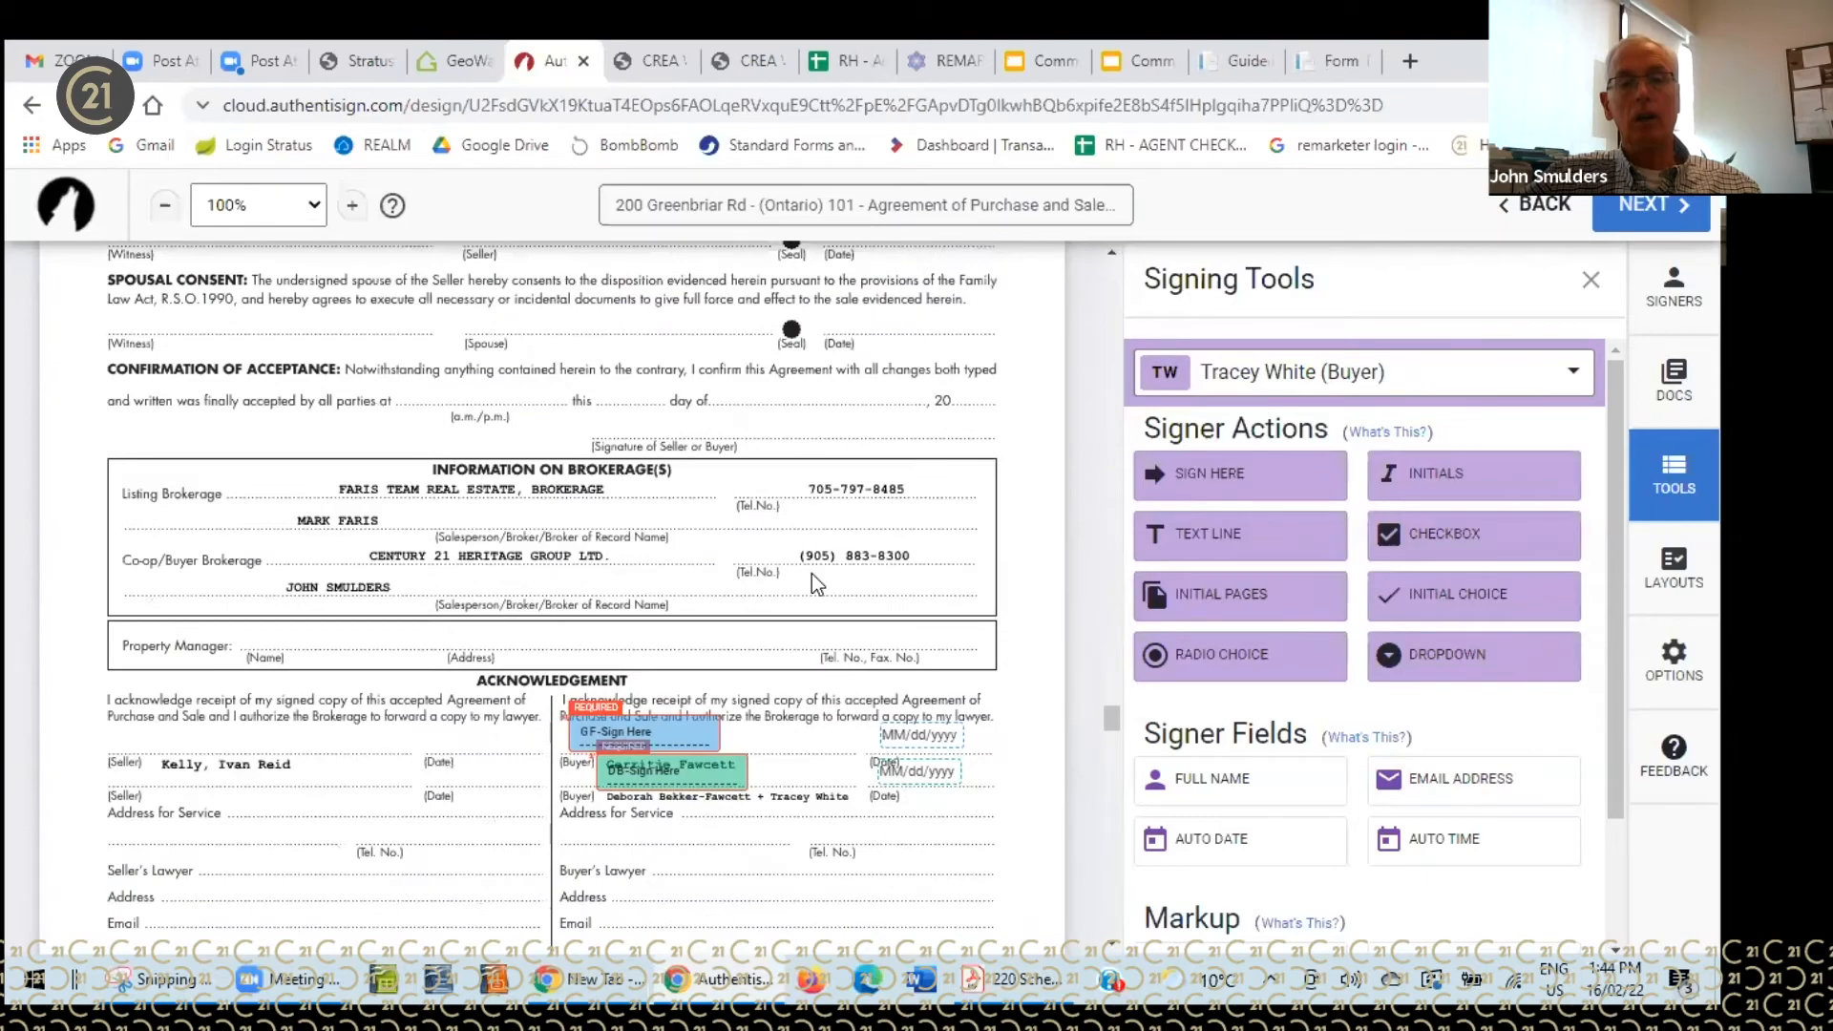
pyautogui.scroll(-10, 749, 513)
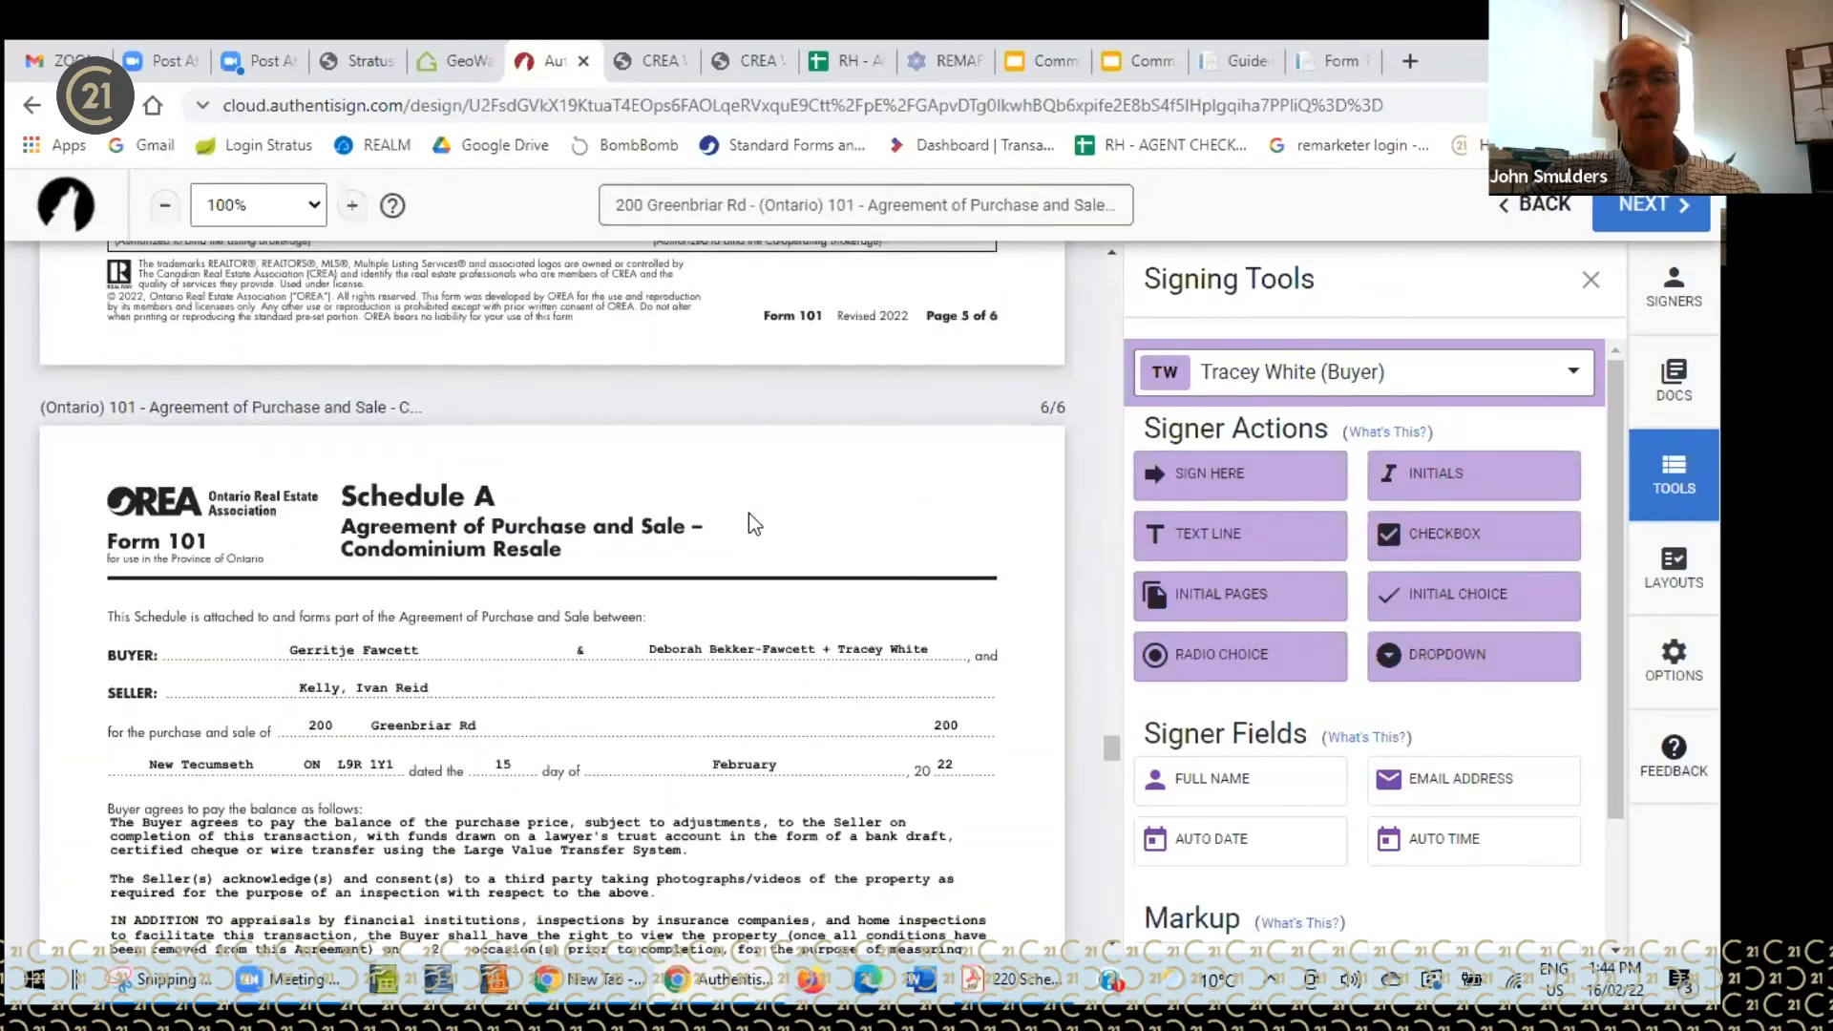
pyautogui.scroll(-10, 752, 524)
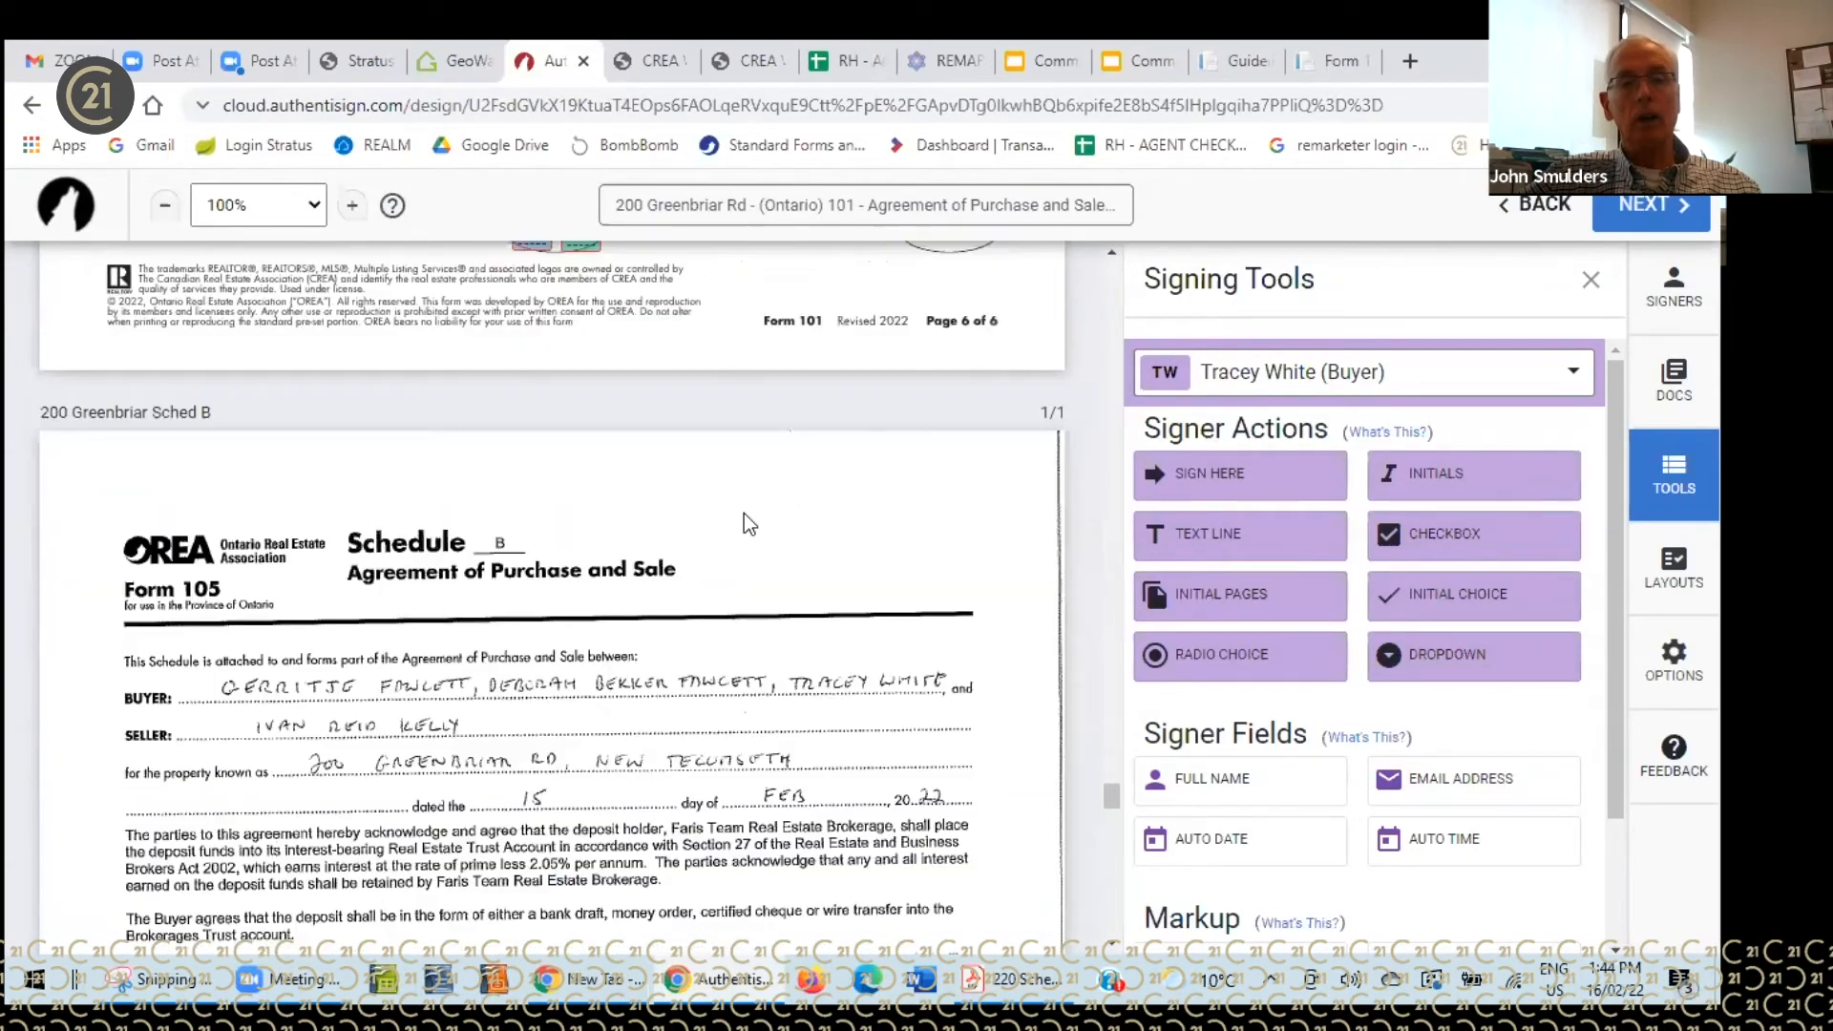
pyautogui.scroll(-1, 743, 519)
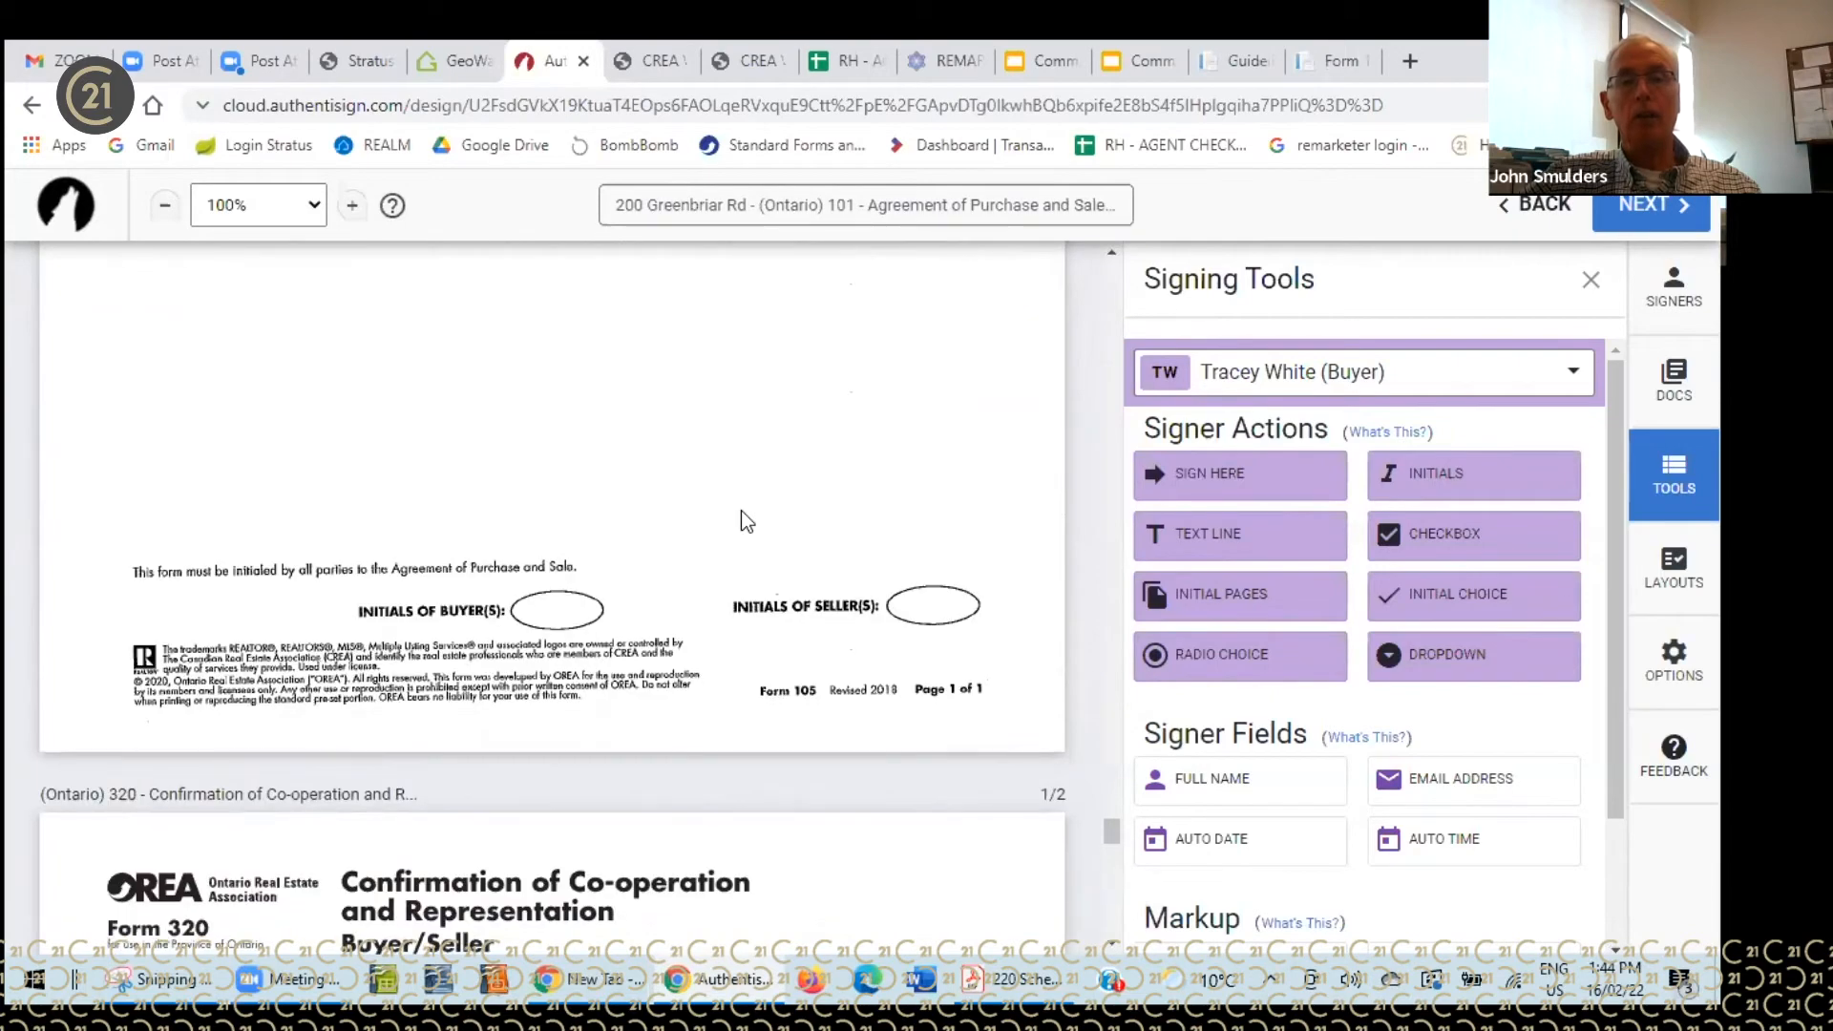
pyautogui.scroll(8, 741, 520)
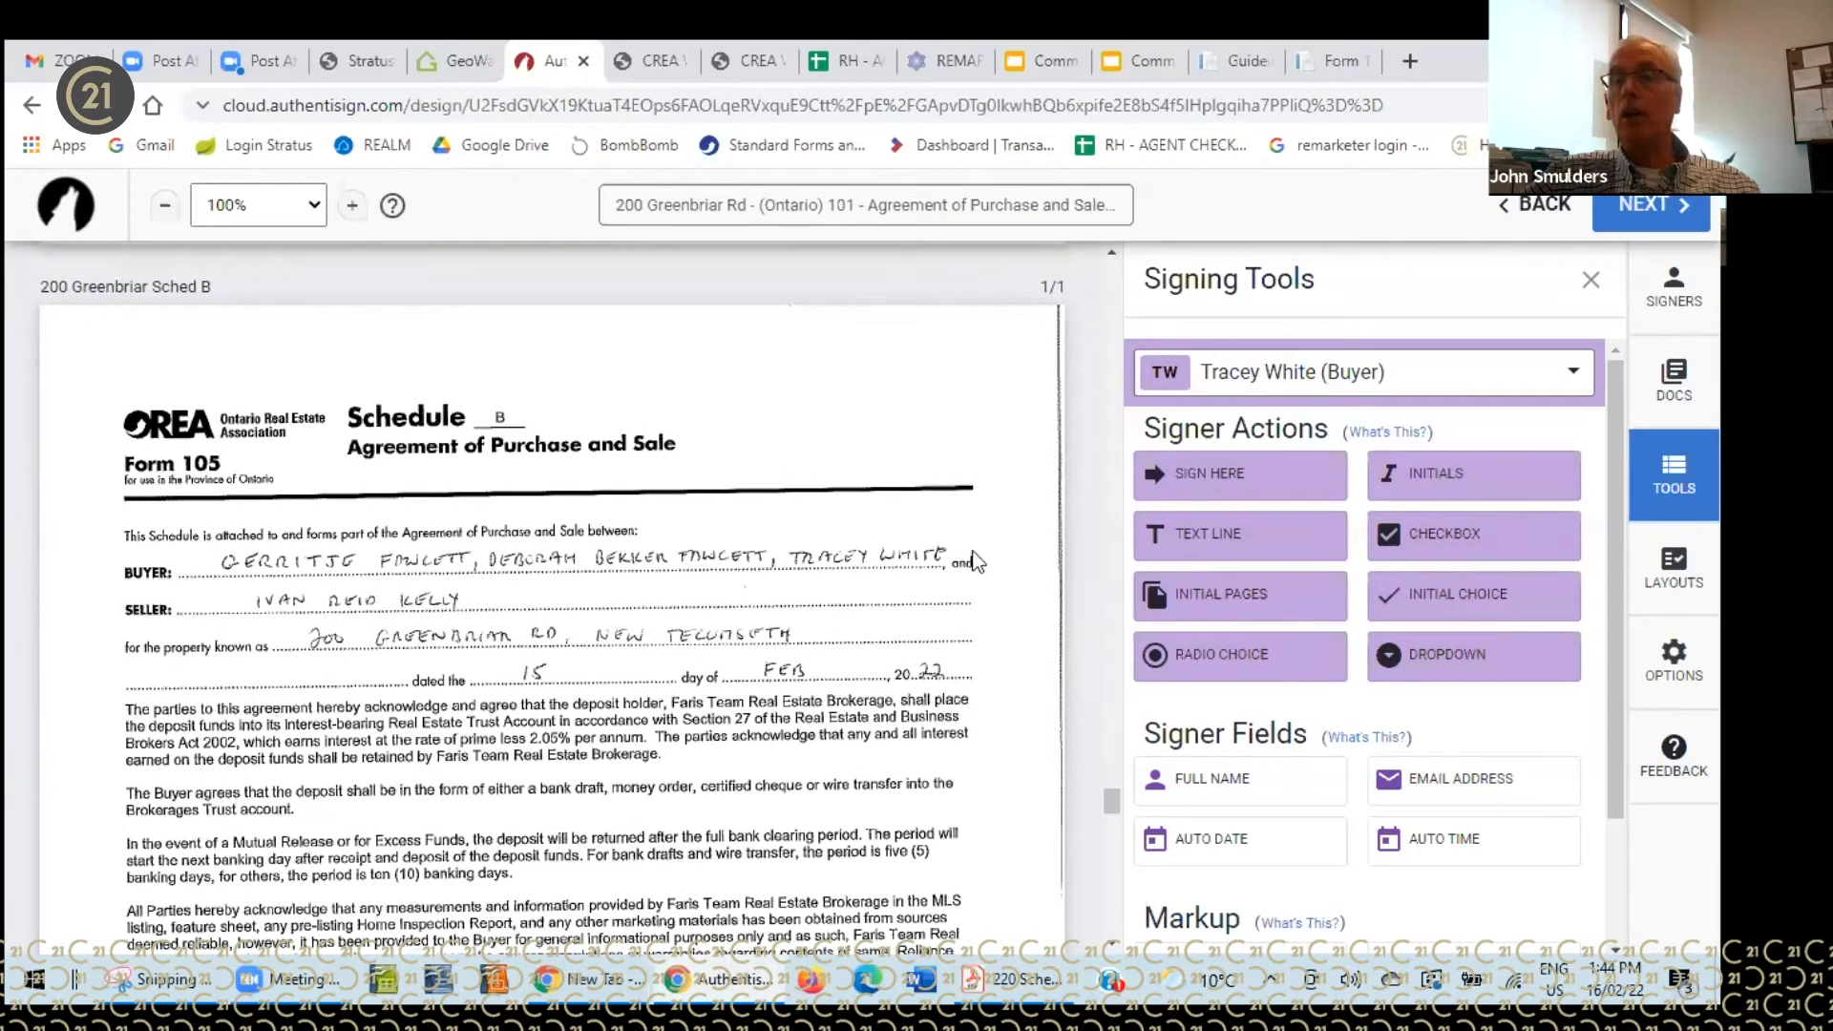
# - Open the Layouts panel and its document assignment dialog, then close it without changes
pyautogui.click(1683, 576)
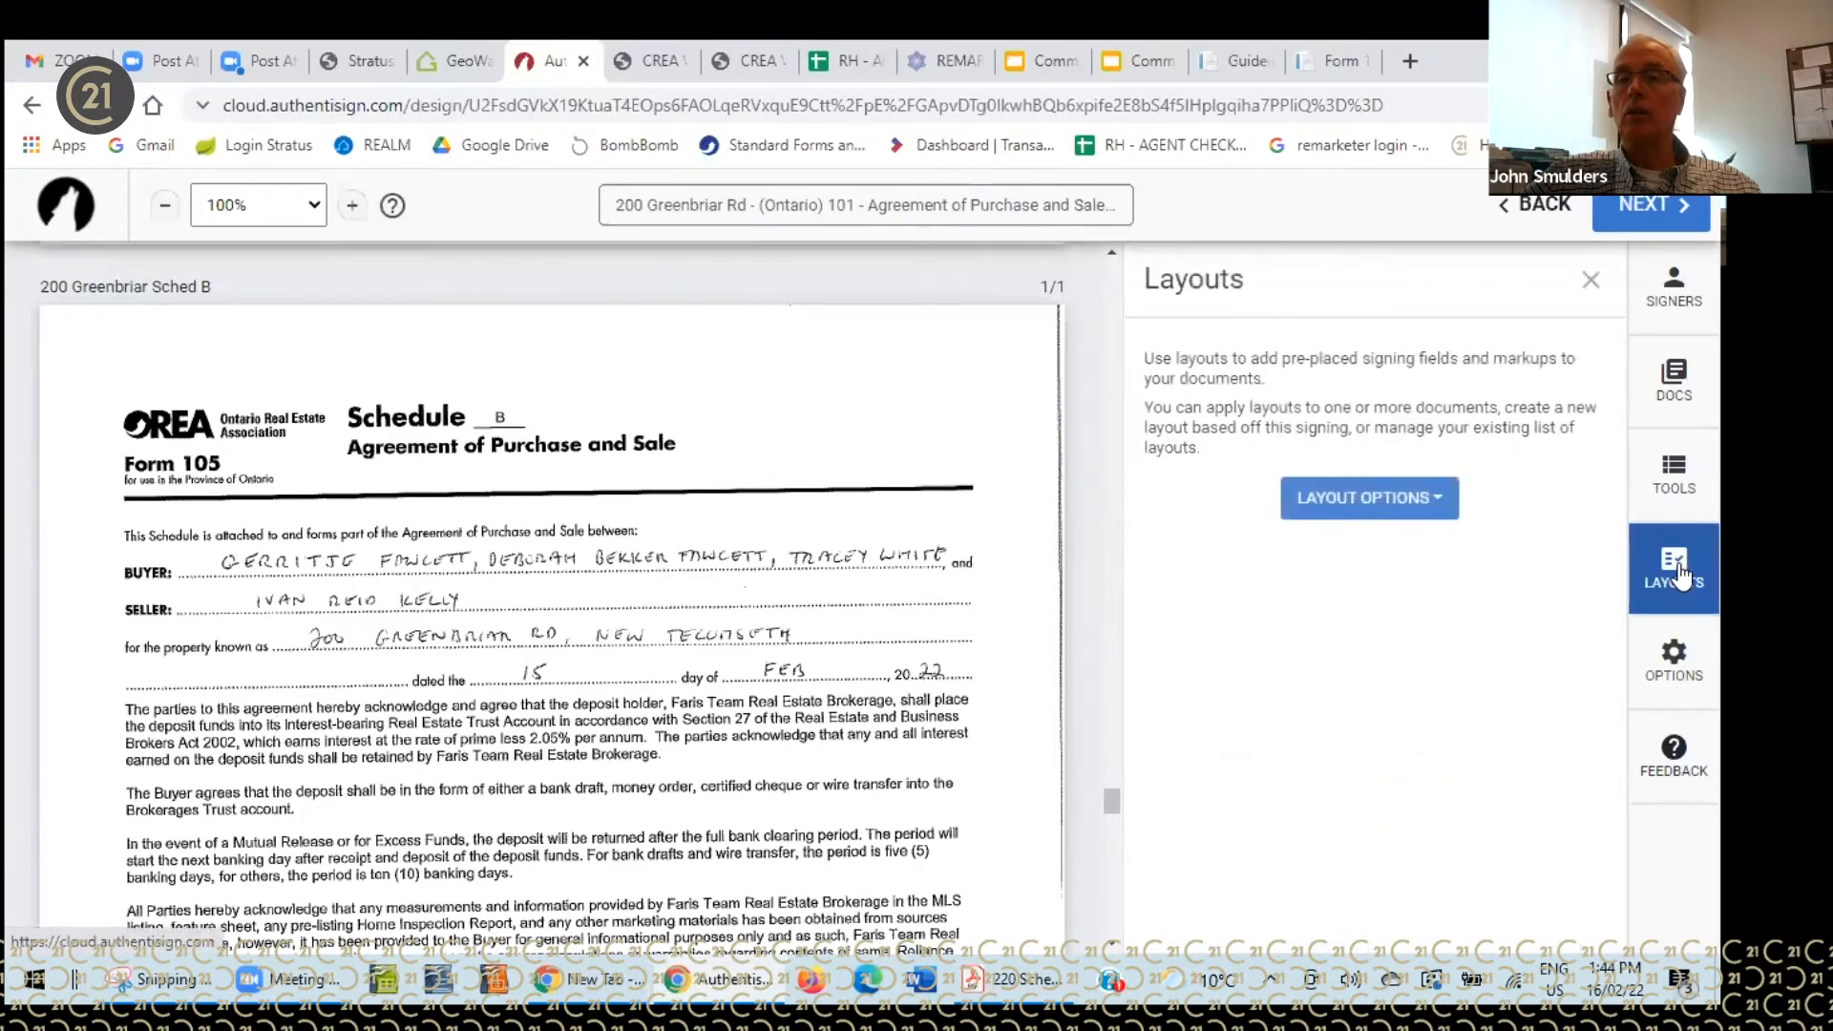
pyautogui.click(1438, 514)
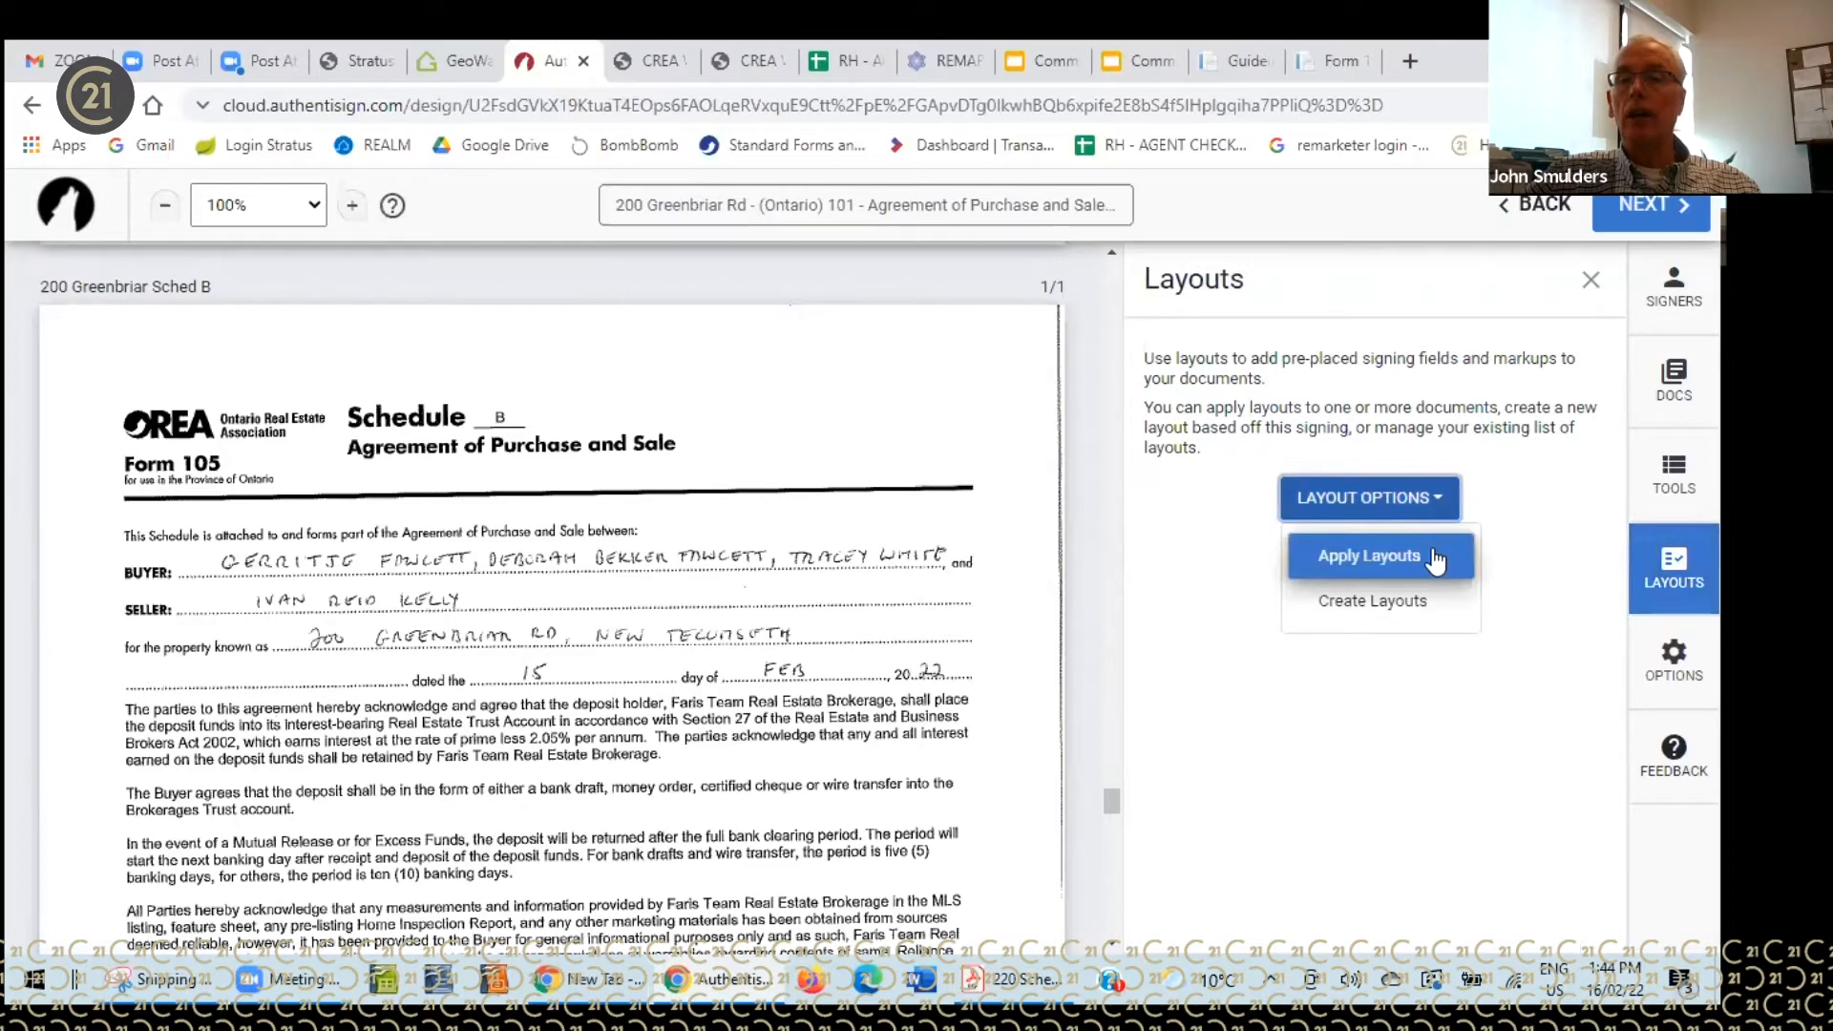
pyautogui.click(1392, 557)
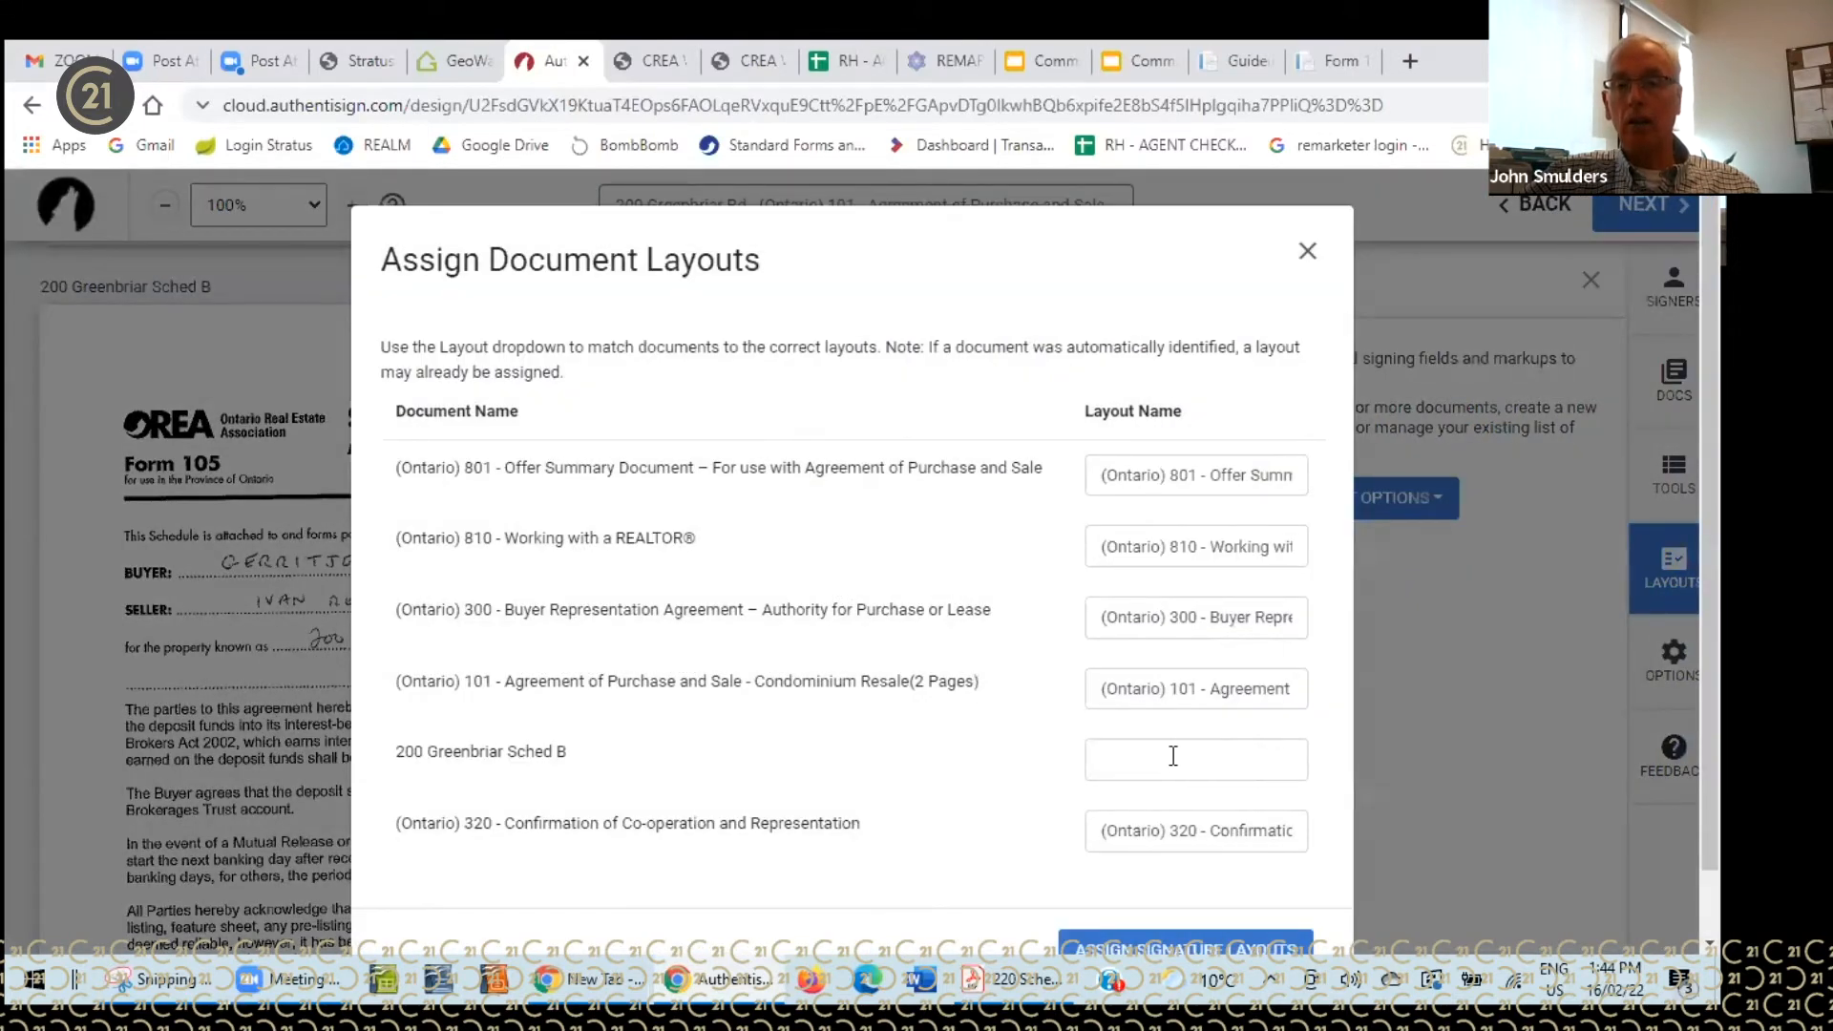
pyautogui.click(1307, 250)
pyautogui.scroll(-10, 924, 535)
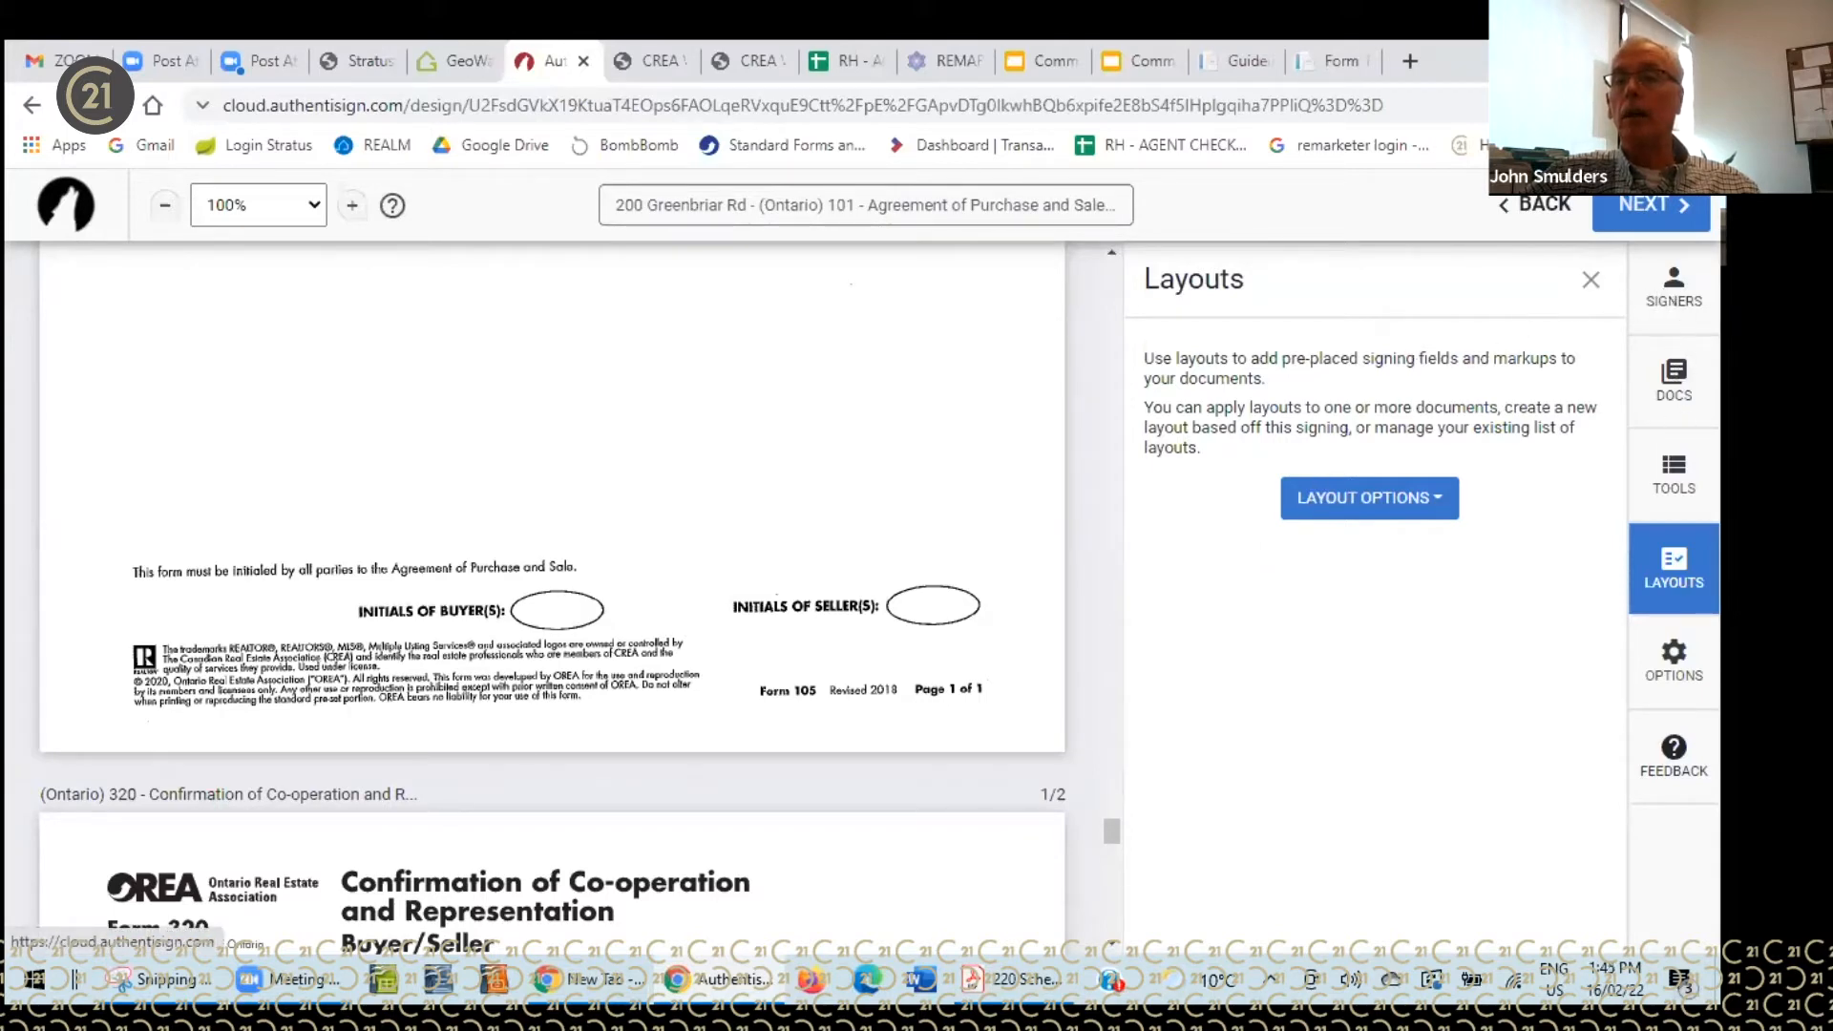
# - Place first, second and third buyer initials side by side on Form 105's buyer initials oval
pyautogui.click(1677, 477)
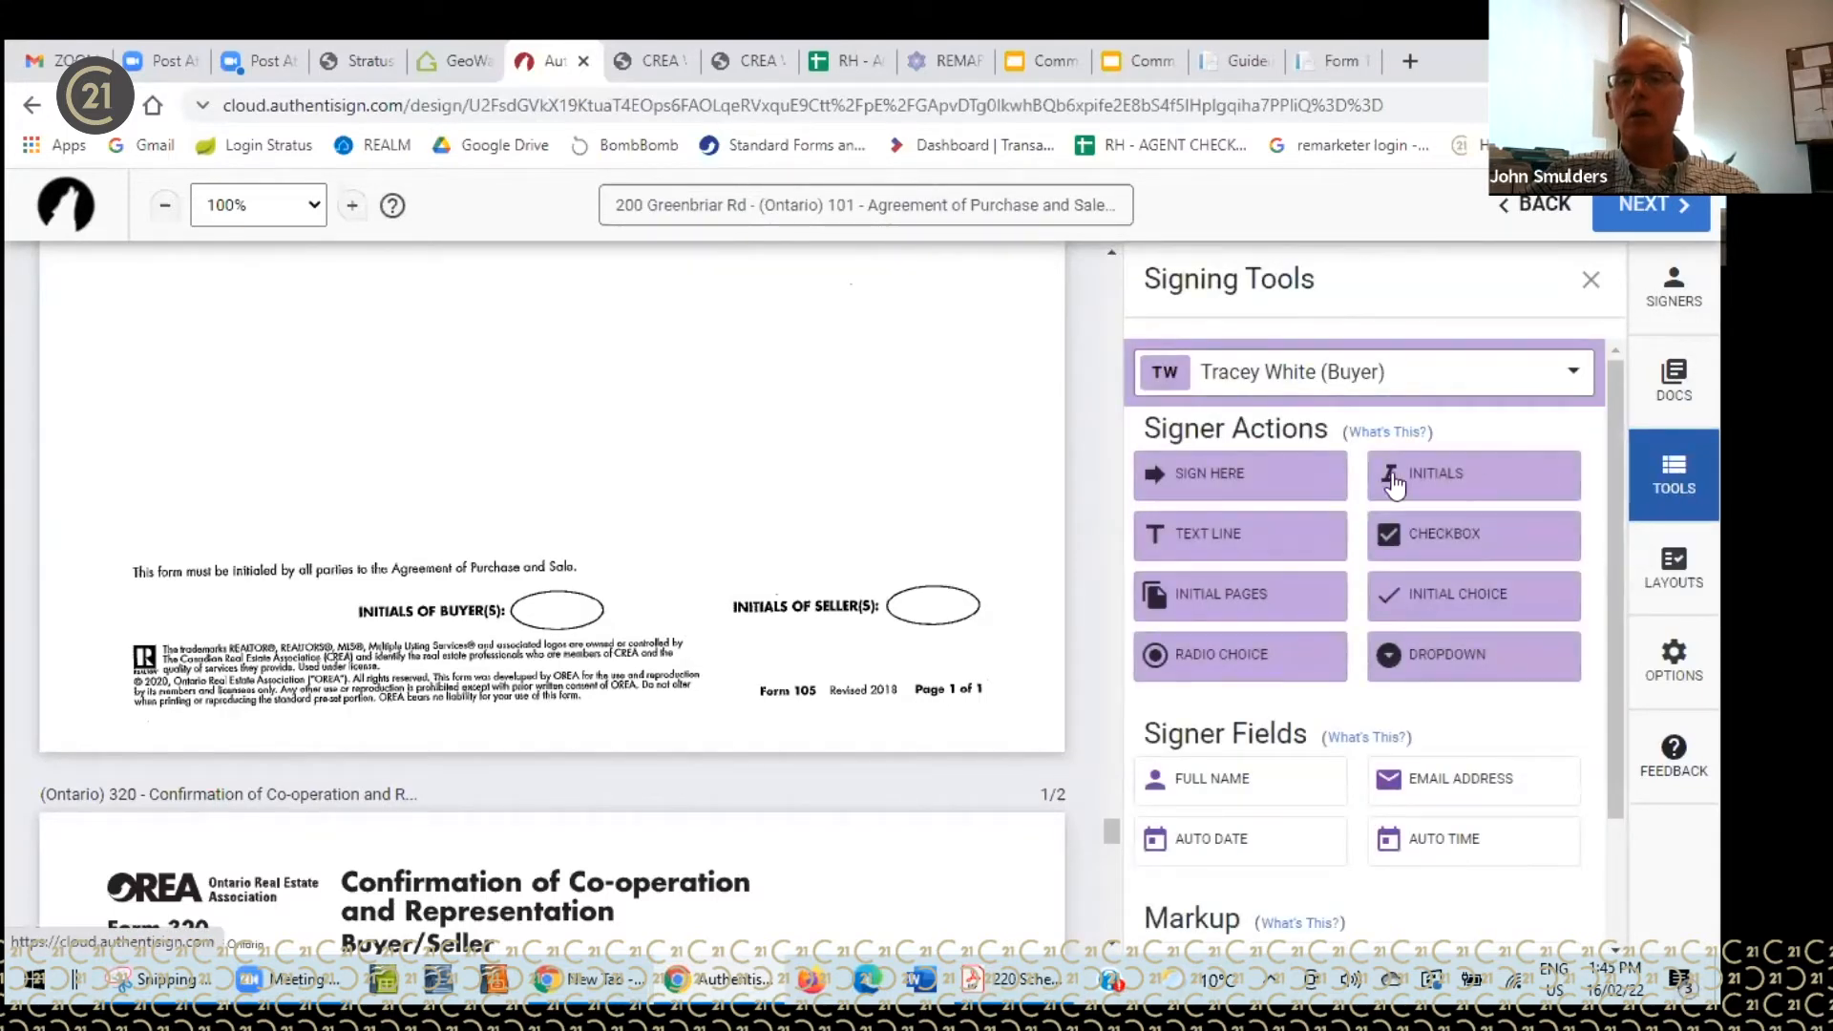
pyautogui.moveTo(1456, 482); pyautogui.dragTo(500, 579)
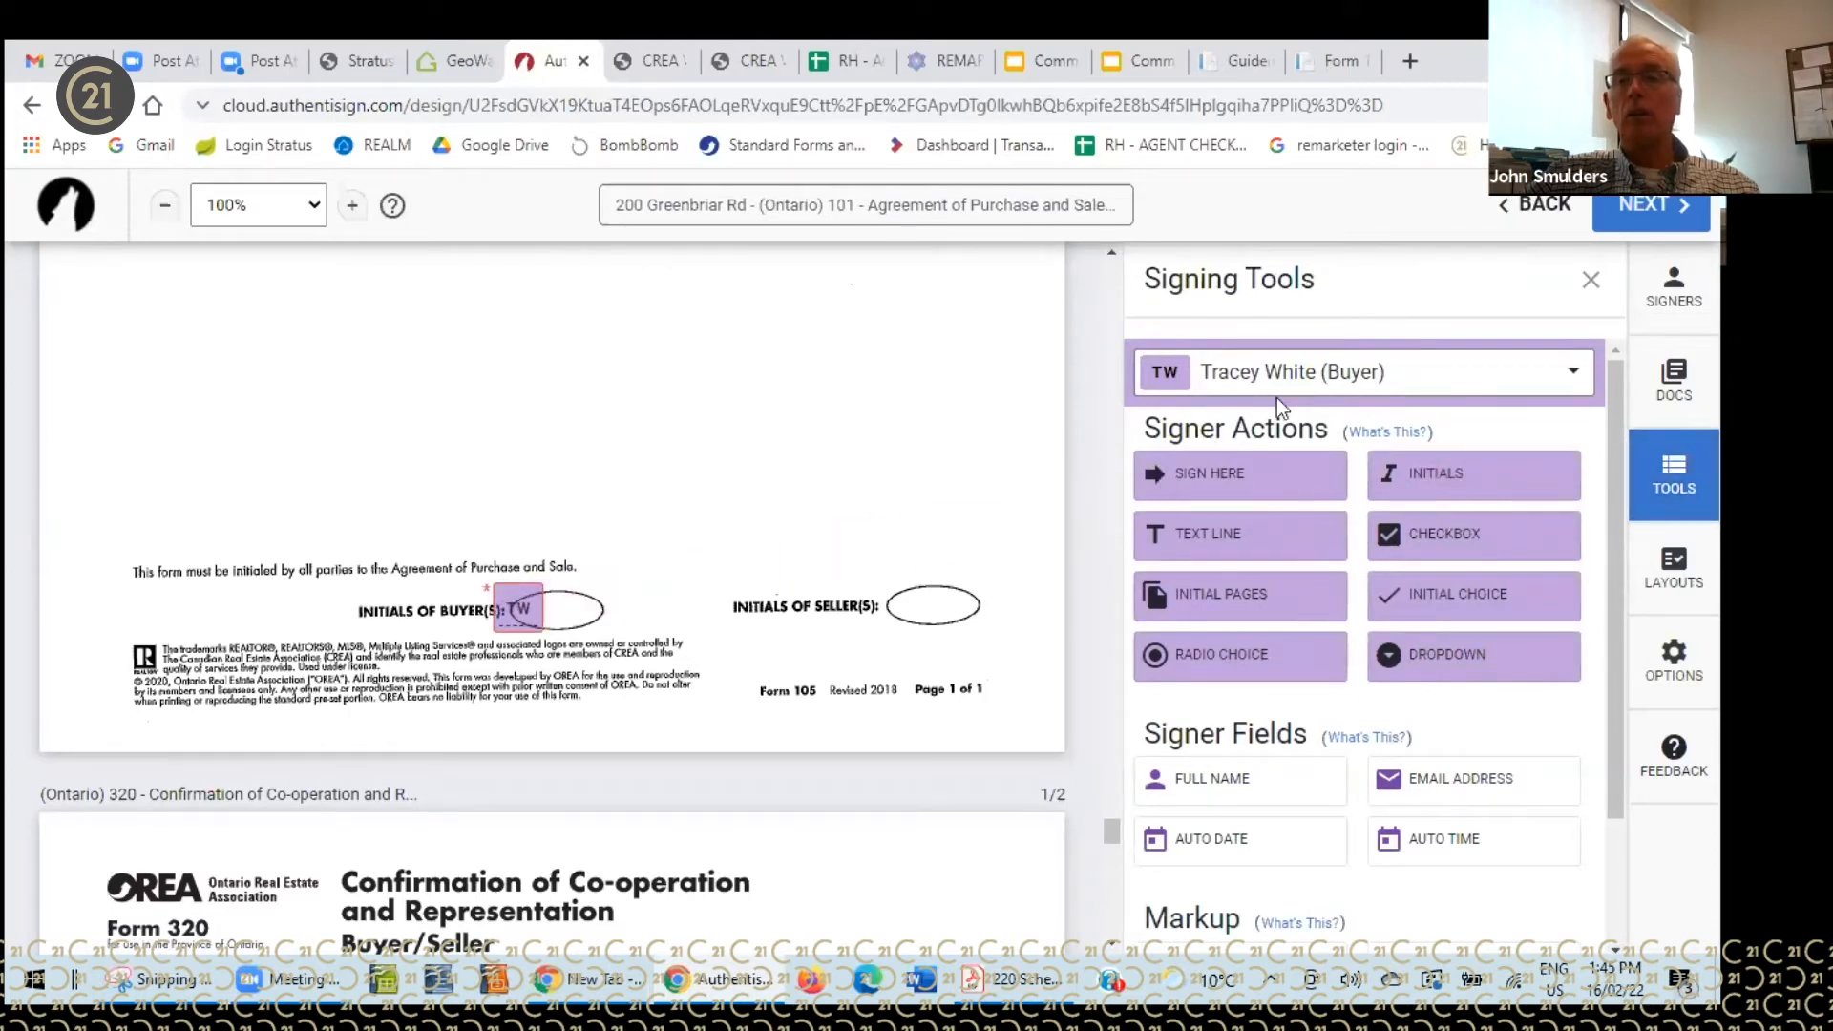
pyautogui.click(1568, 373)
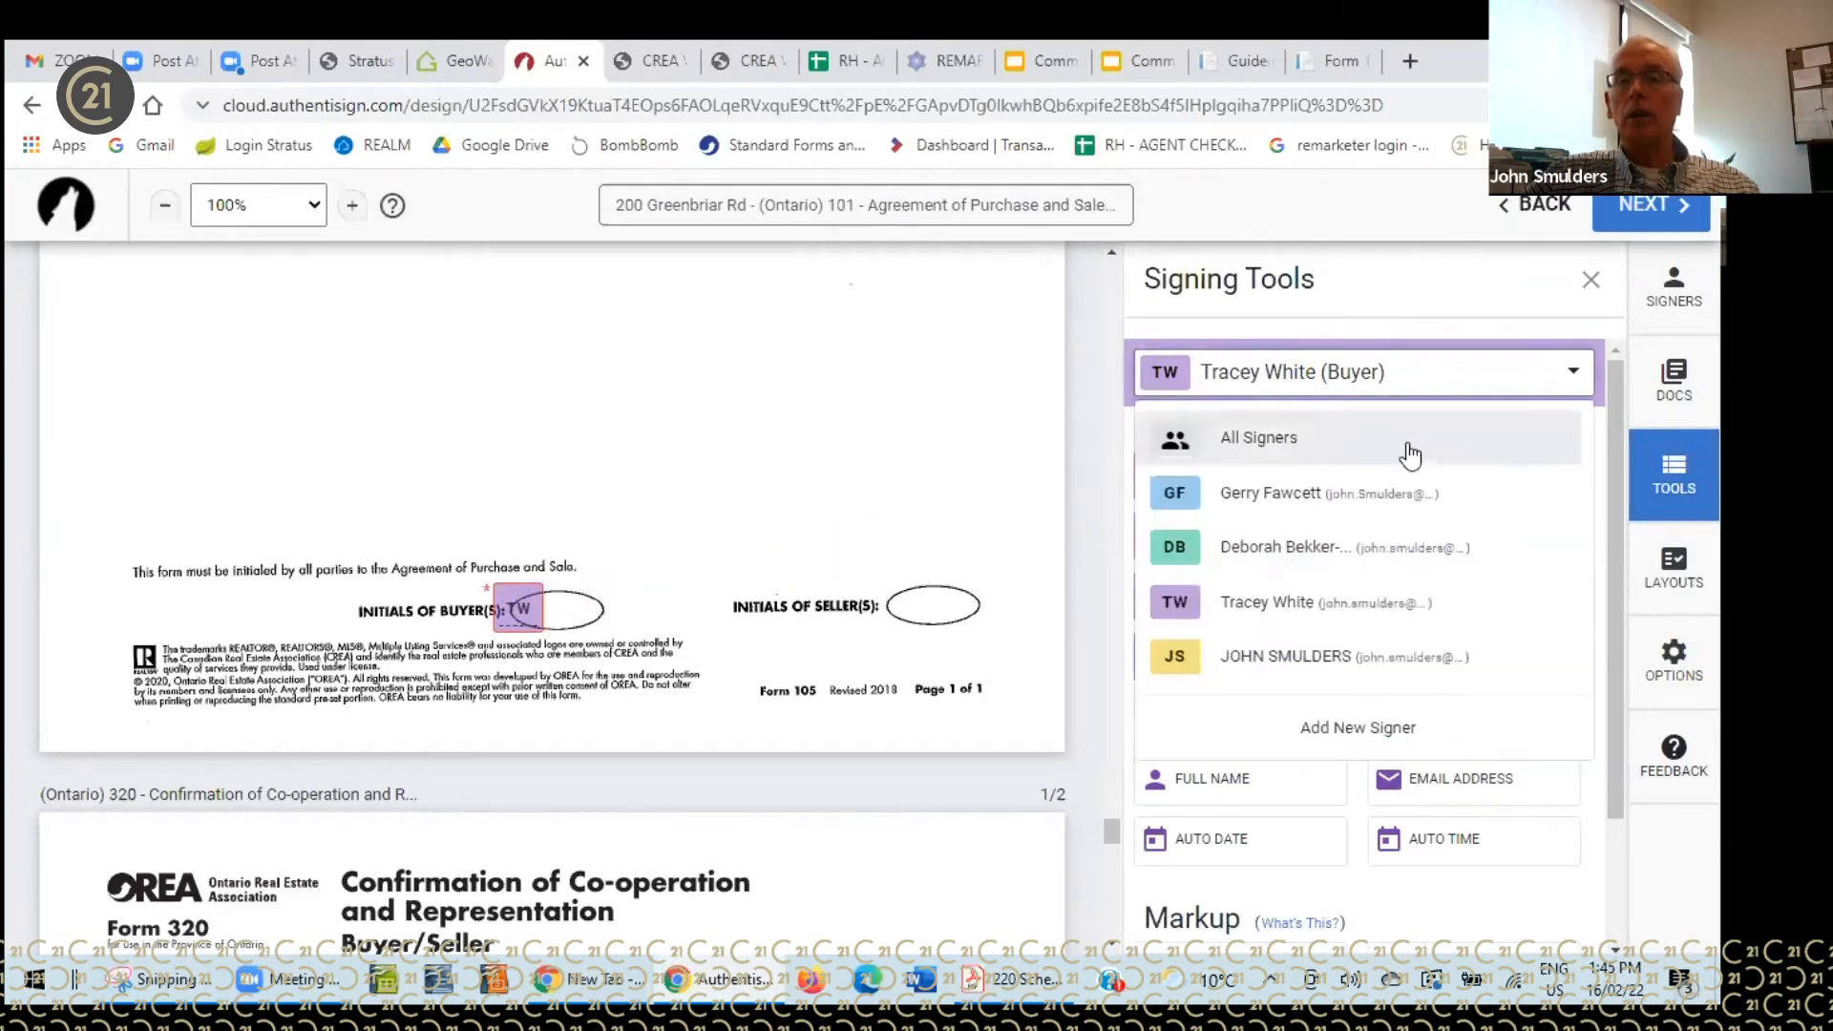
pyautogui.click(1289, 497)
pyautogui.moveTo(1428, 482); pyautogui.dragTo(556, 586)
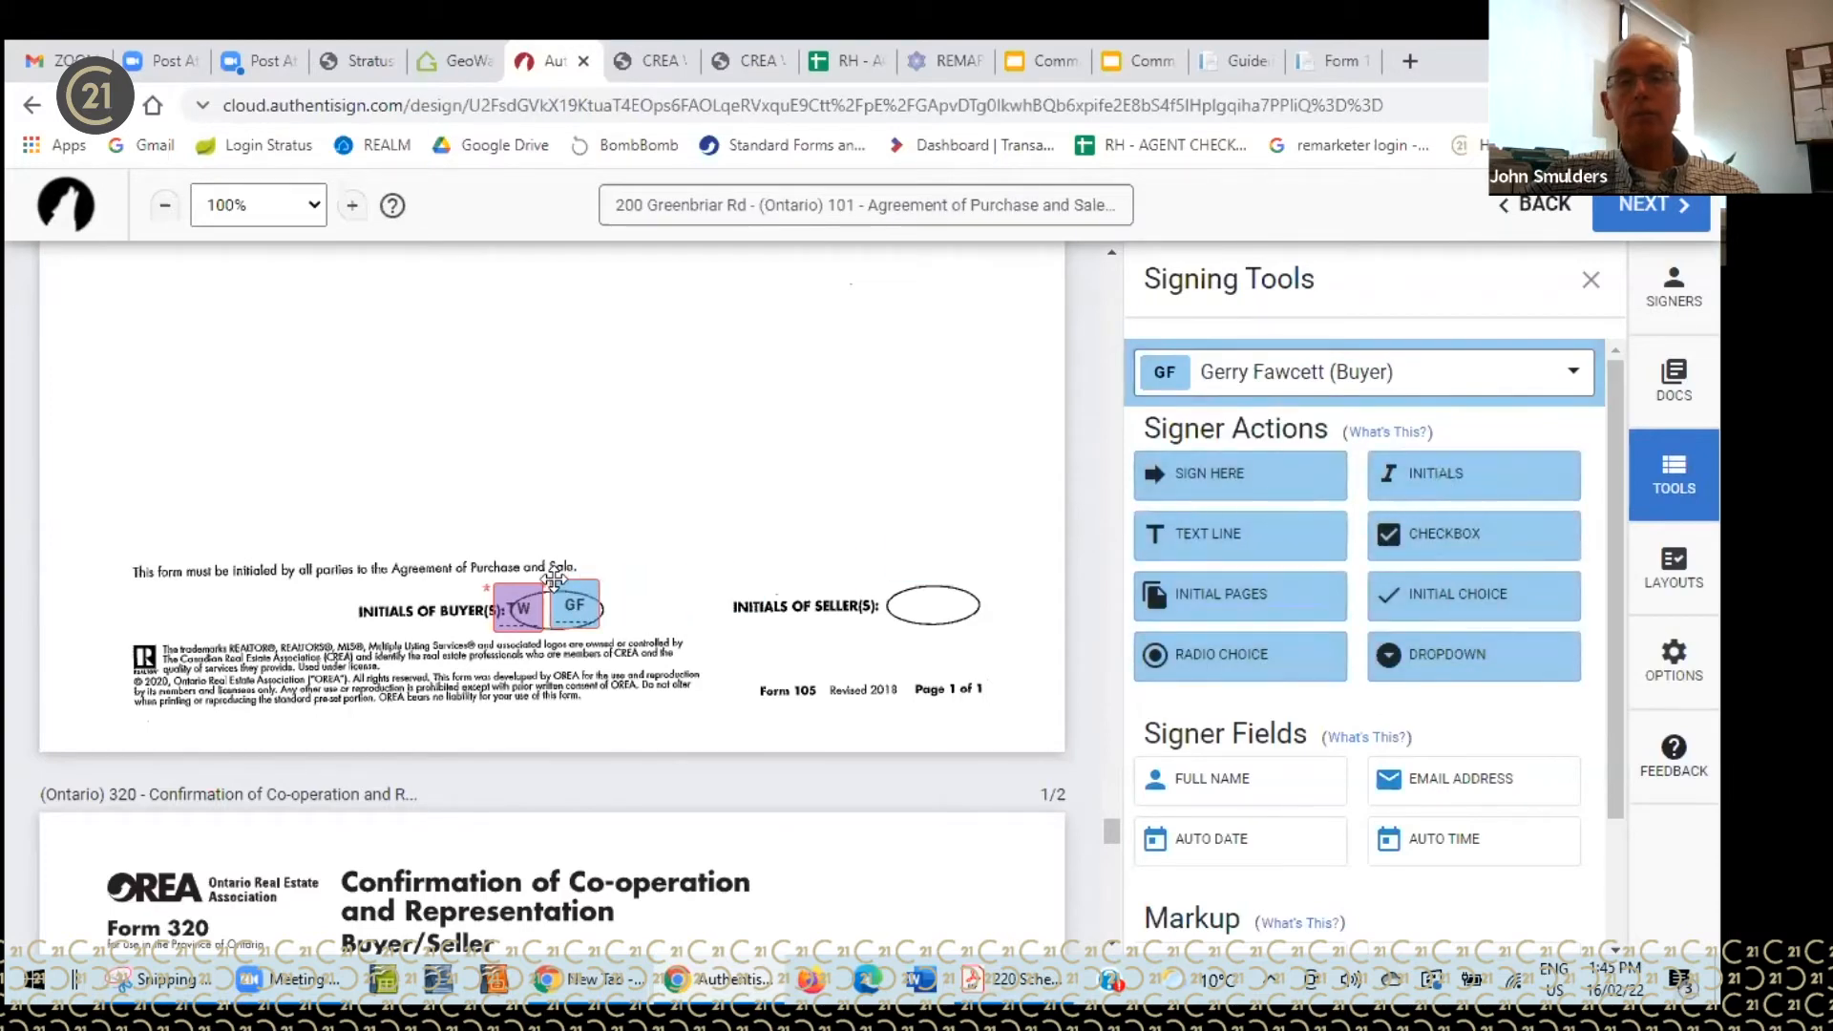
pyautogui.click(1576, 374)
pyautogui.click(1269, 573)
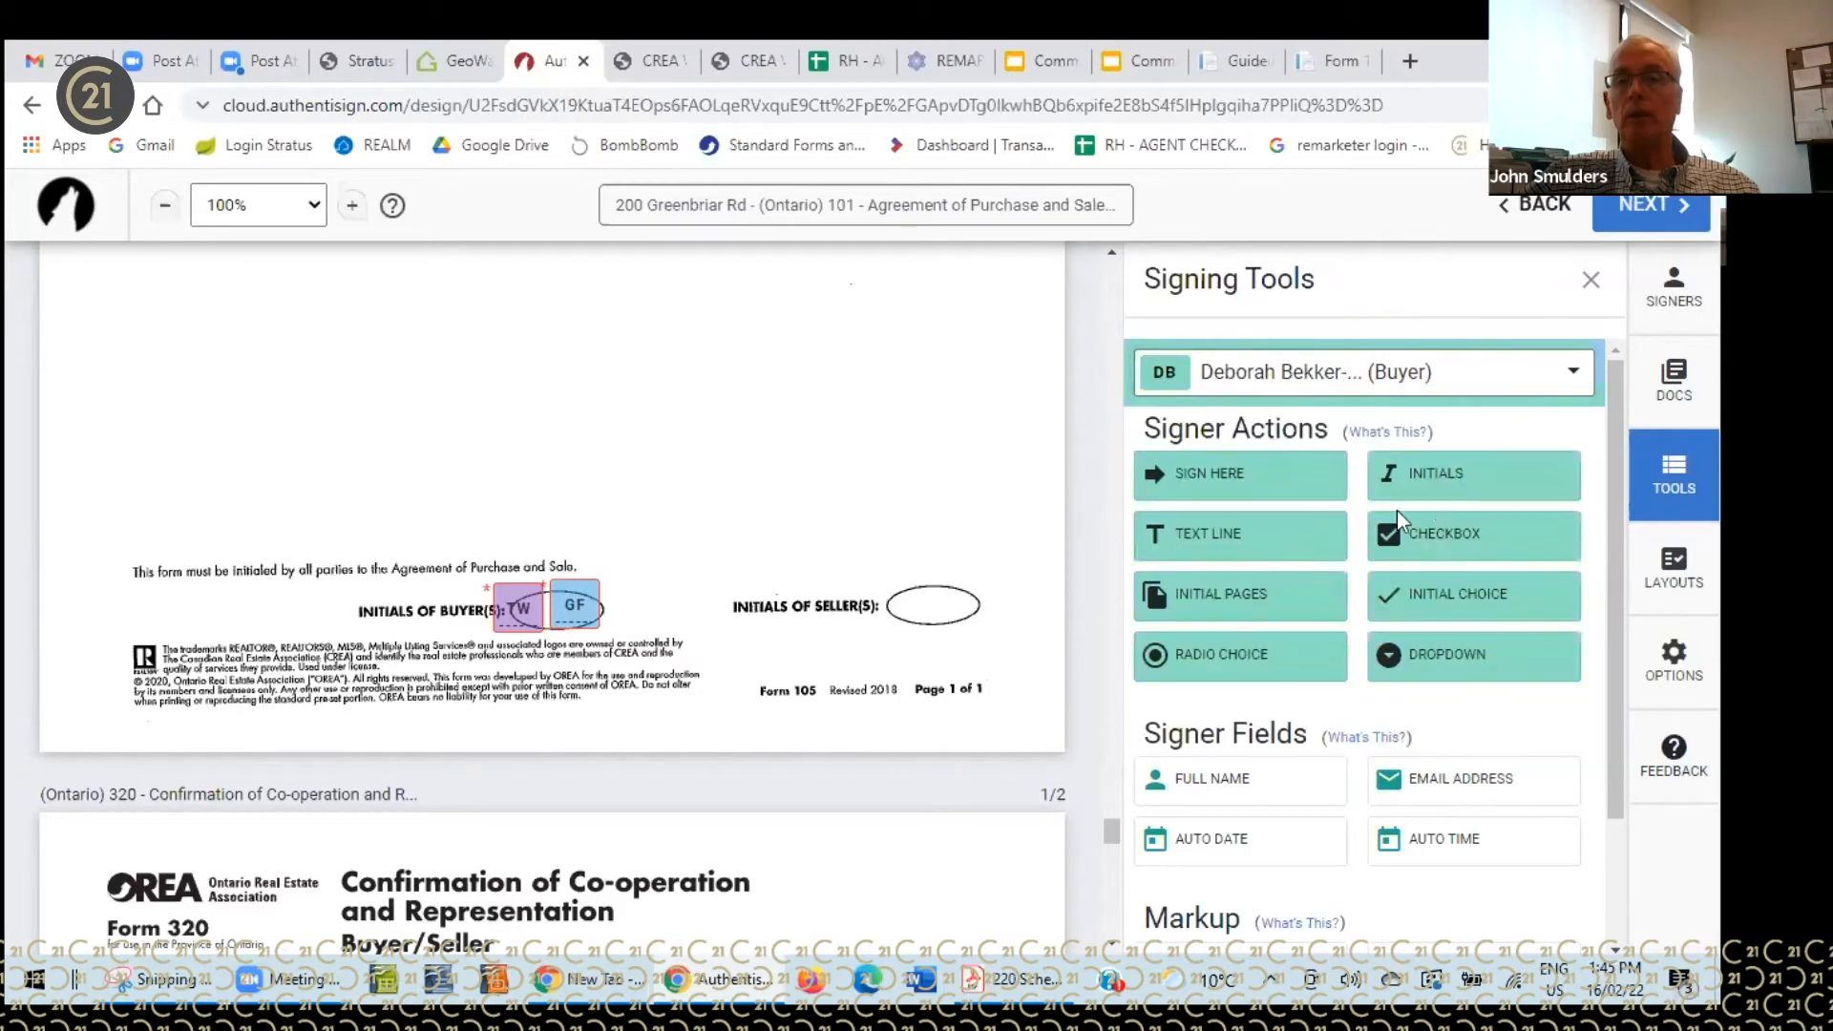
pyautogui.moveTo(1470, 483); pyautogui.dragTo(606, 580)
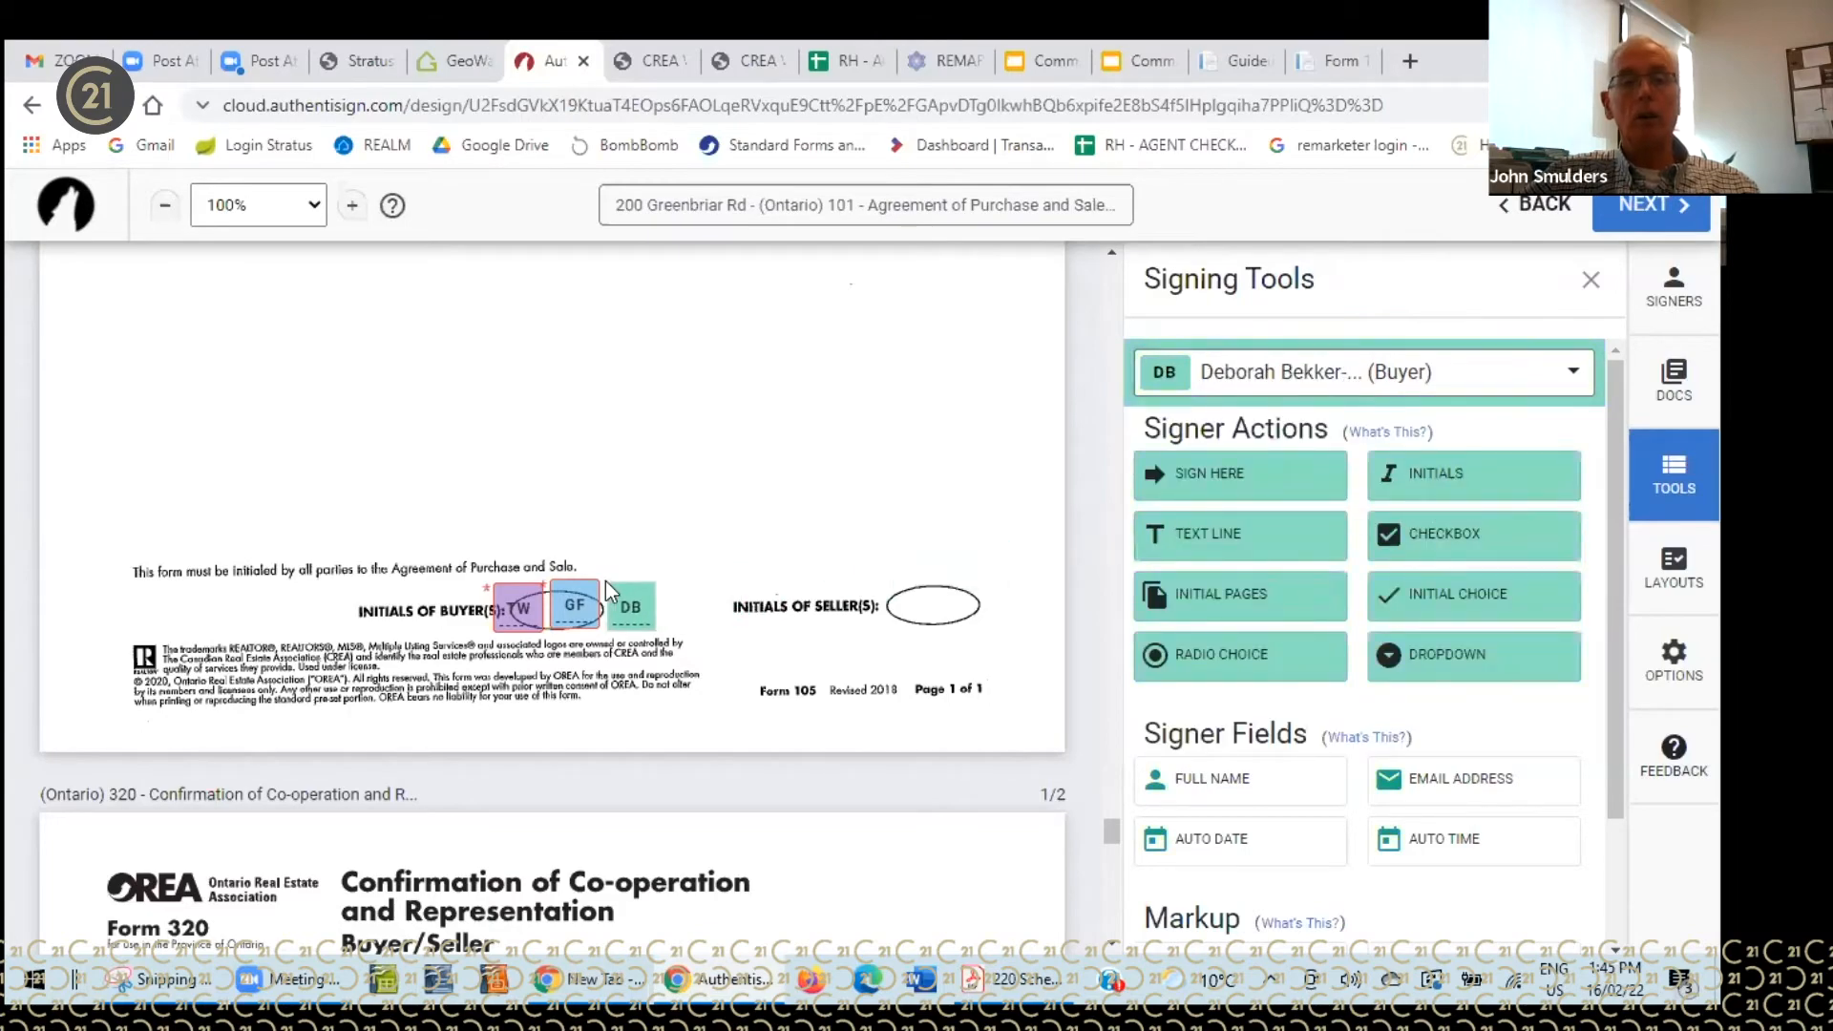
pyautogui.scroll(-12, 940, 506)
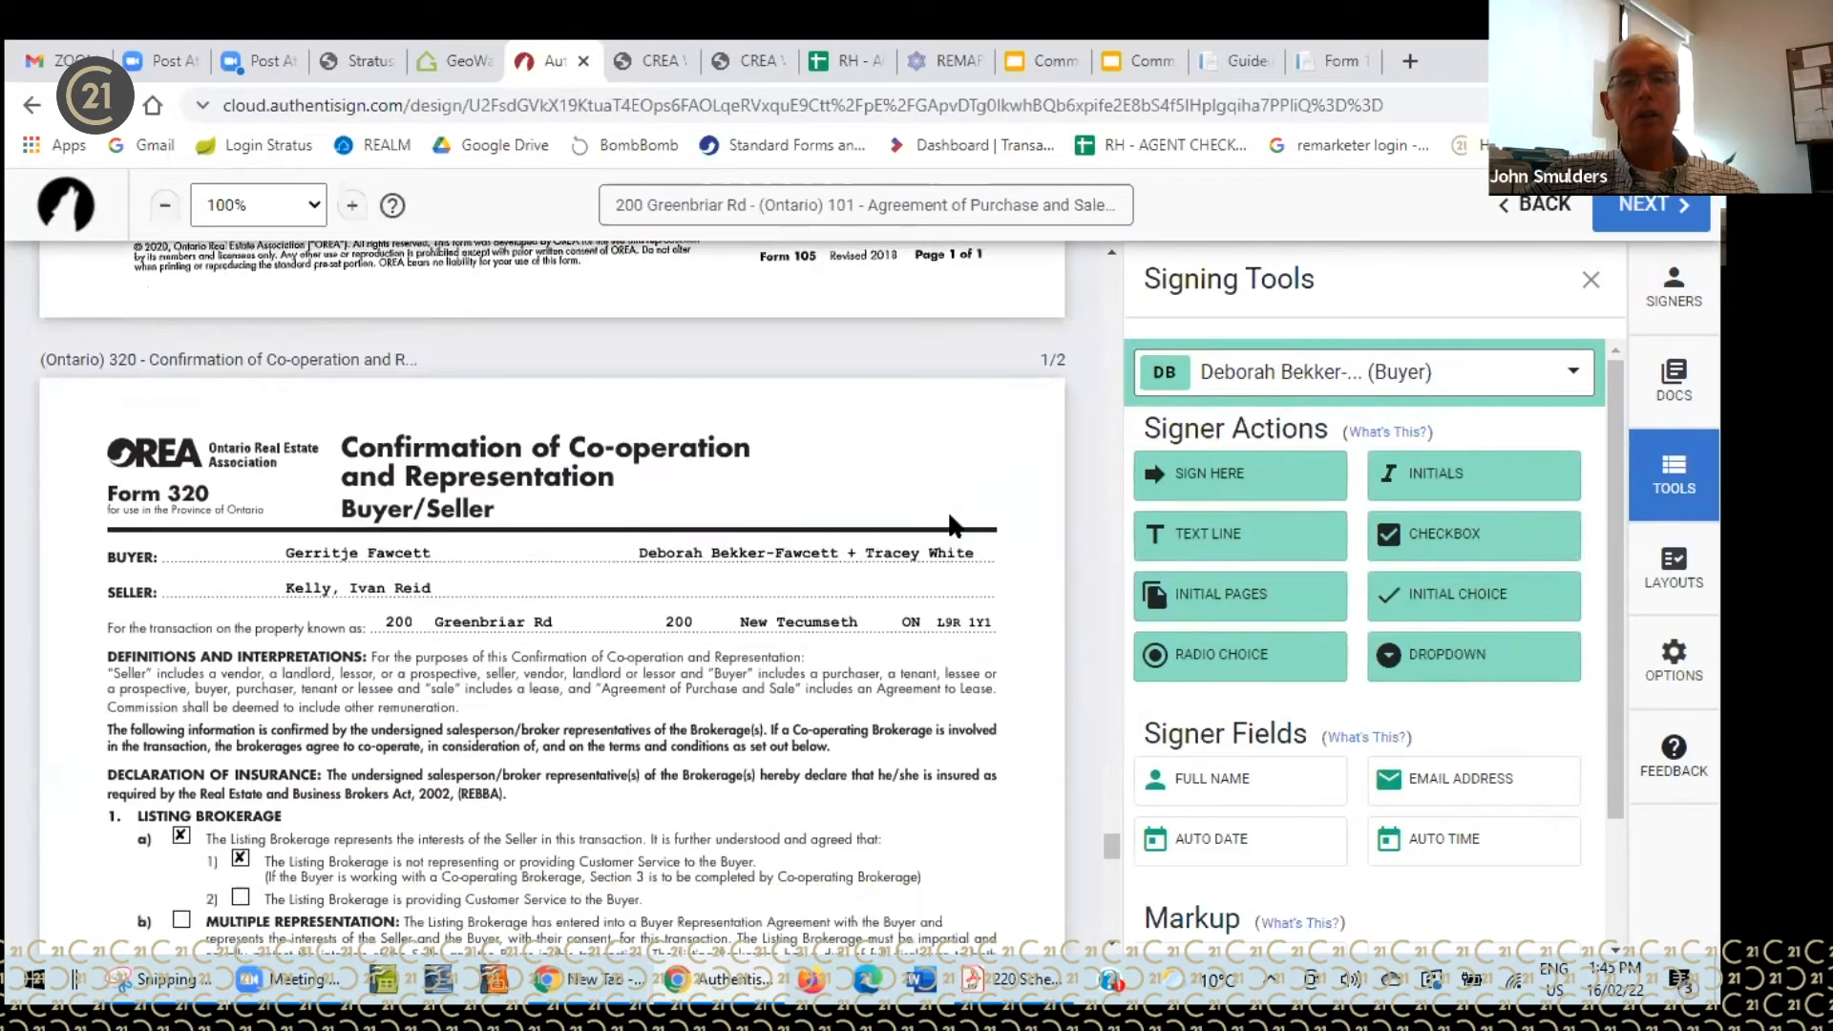
# - Check Form 320's initials and signature fields, then return to Form 300's first page
pyautogui.scroll(-2, 950, 523)
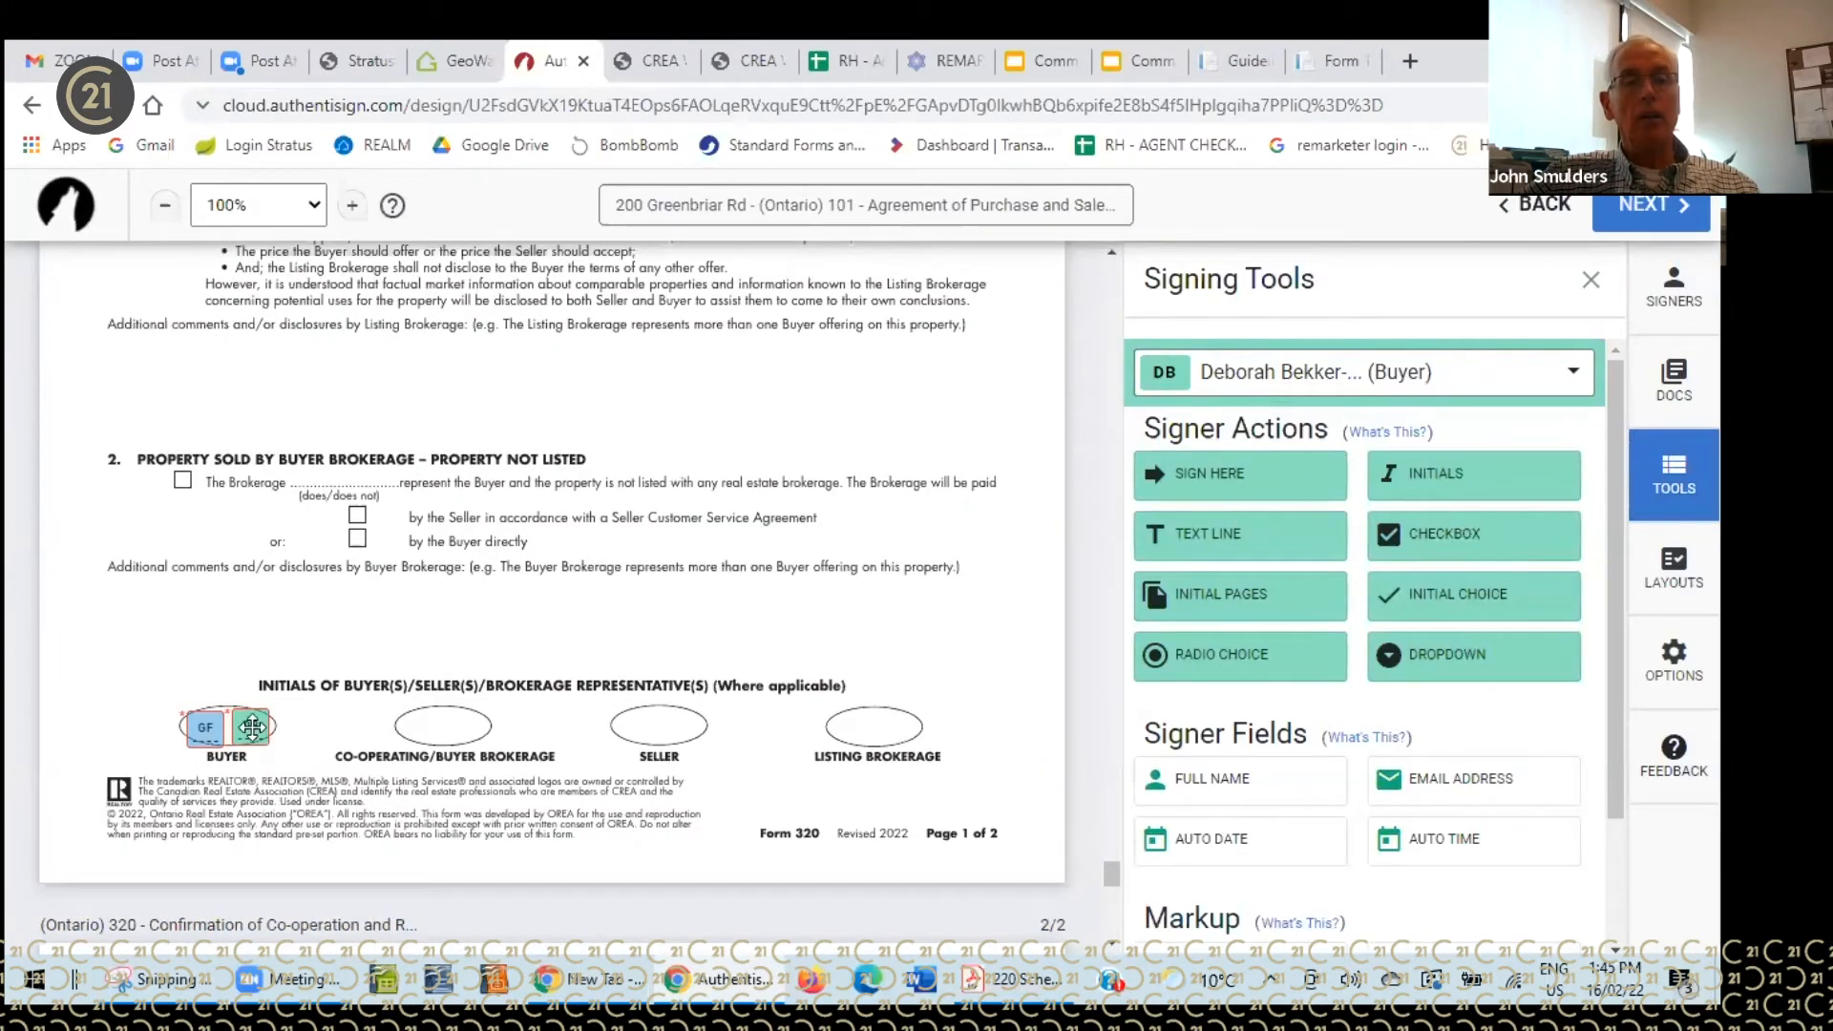
pyautogui.scroll(-5, 714, 672)
pyautogui.scroll(-10, 723, 680)
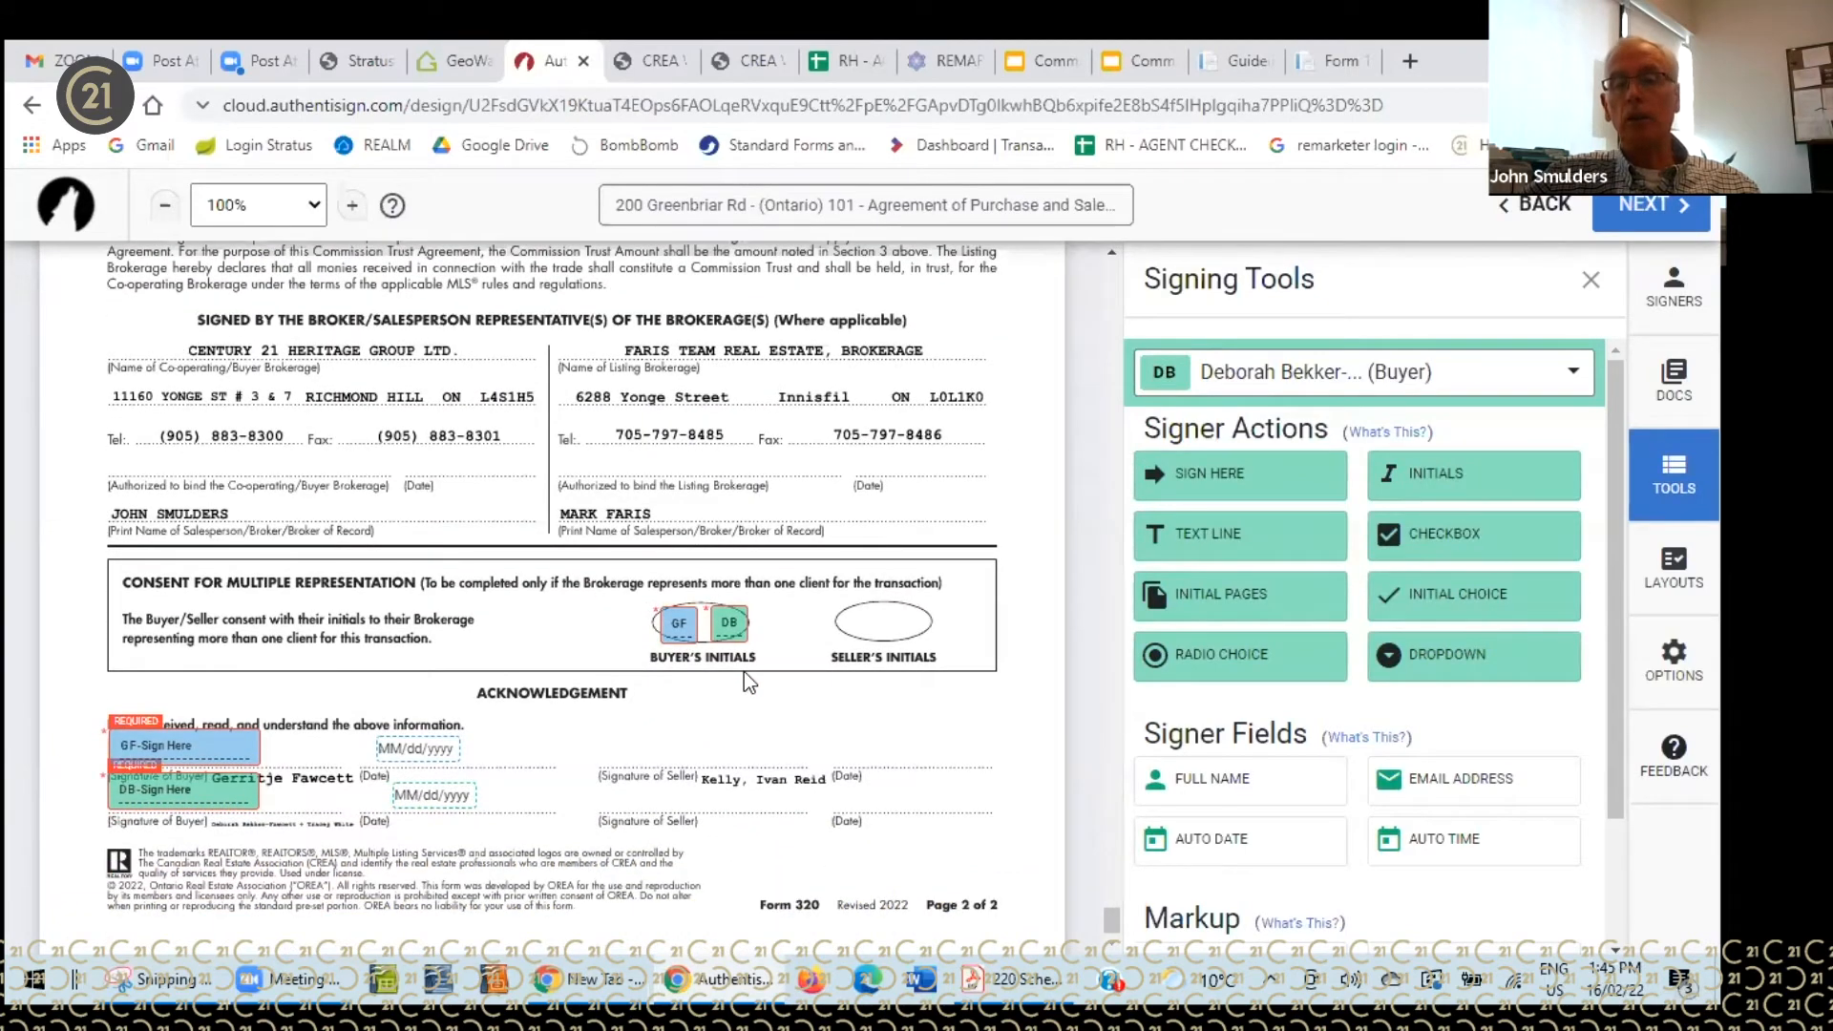
pyautogui.moveTo(1105, 924); pyautogui.dragTo(1098, 821)
pyautogui.moveTo(1146, 695); pyautogui.dragTo(1148, 375)
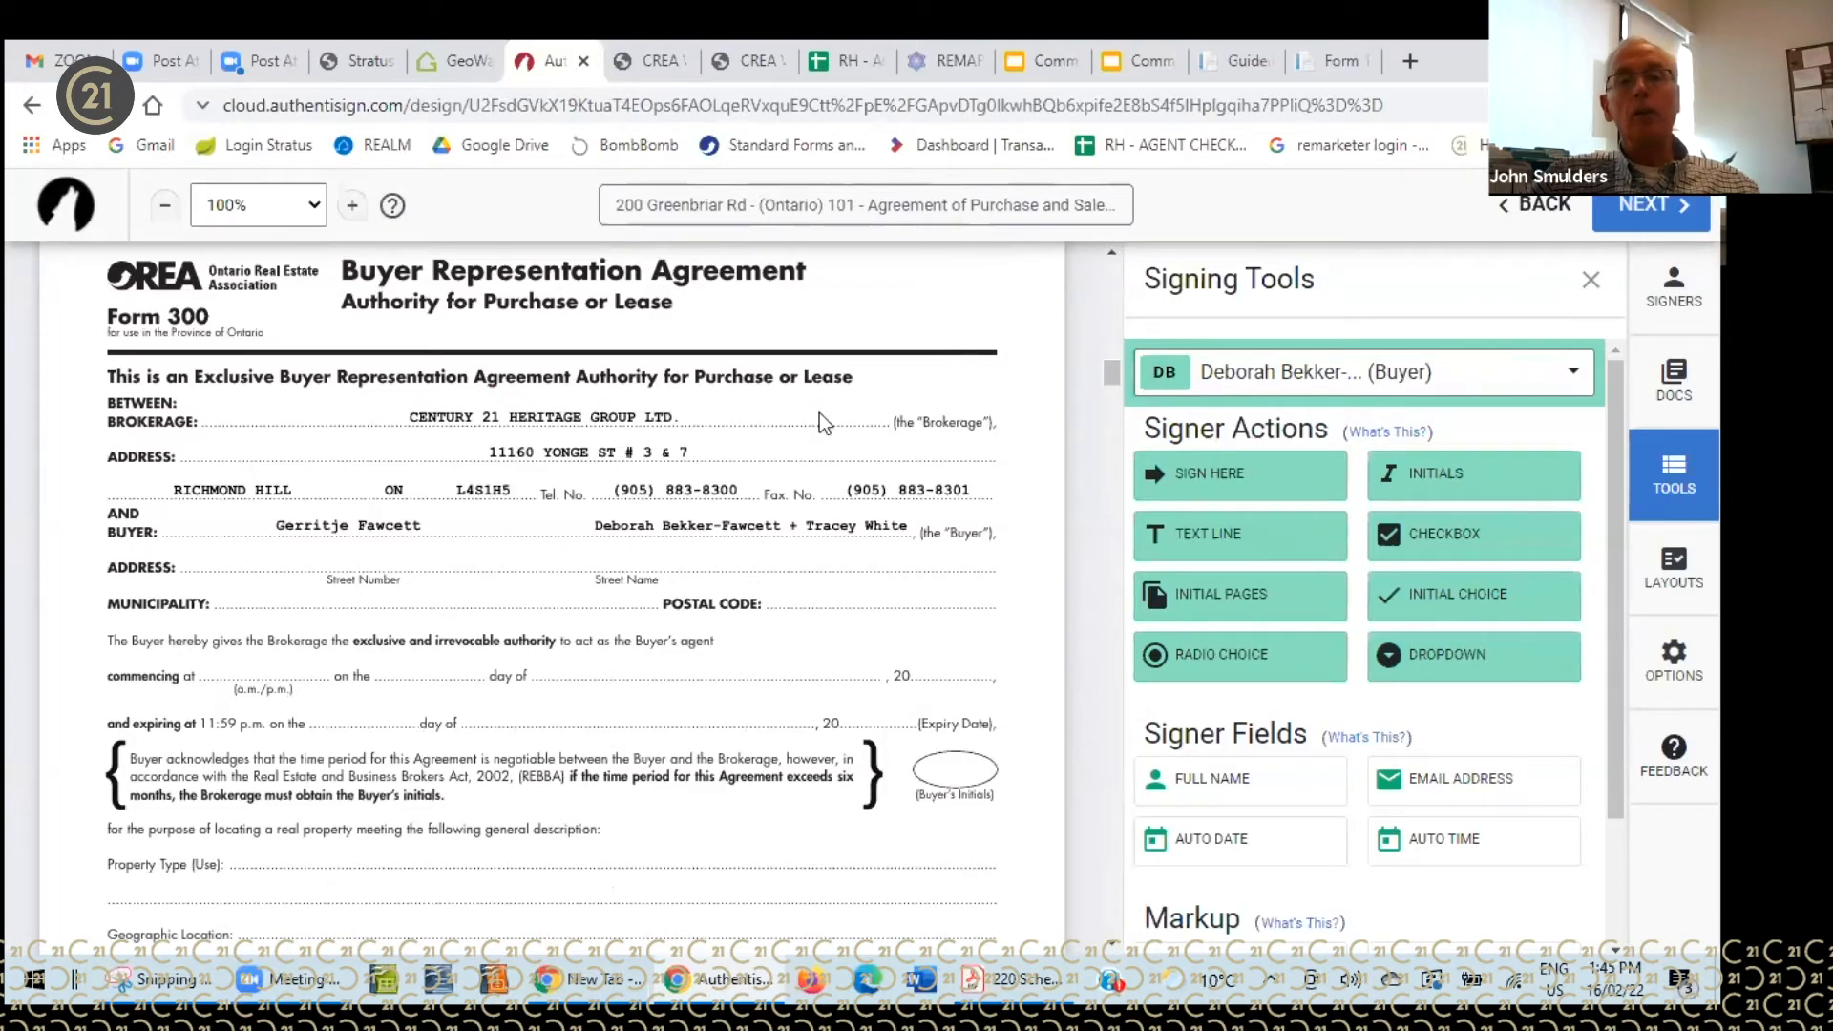
pyautogui.scroll(-9, 714, 554)
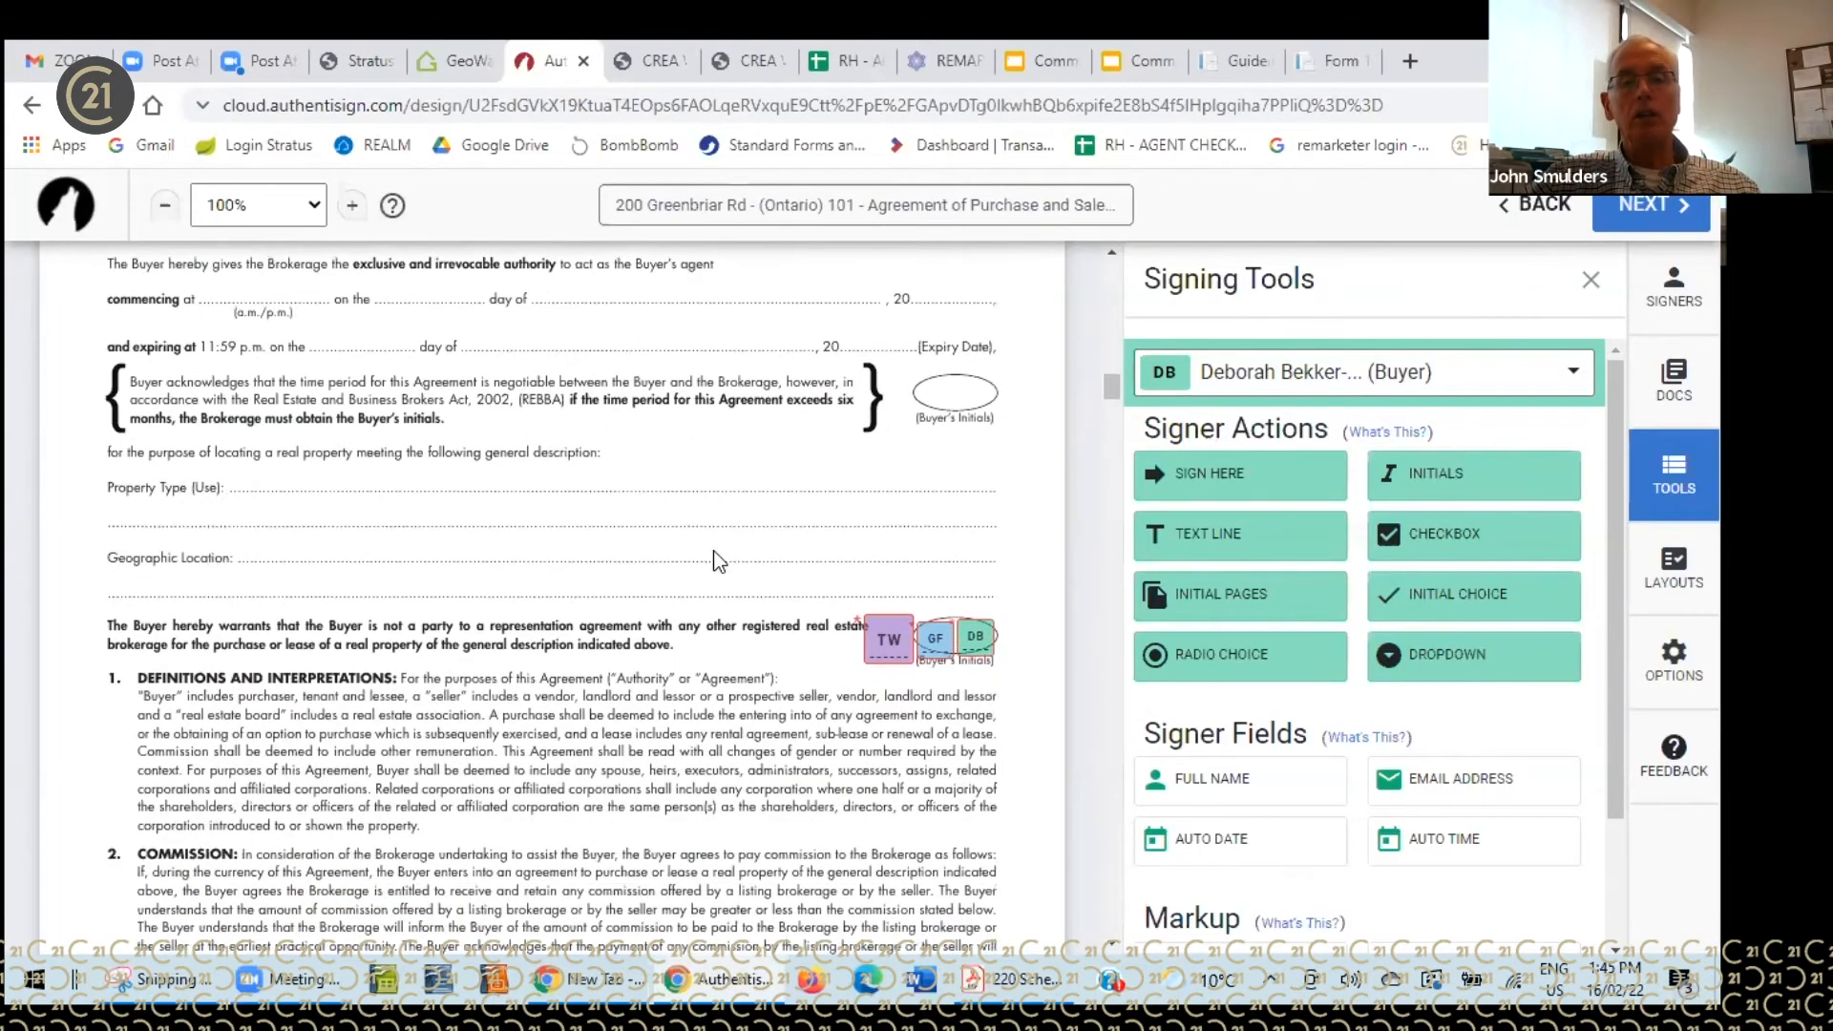
pyautogui.scroll(-5, 713, 550)
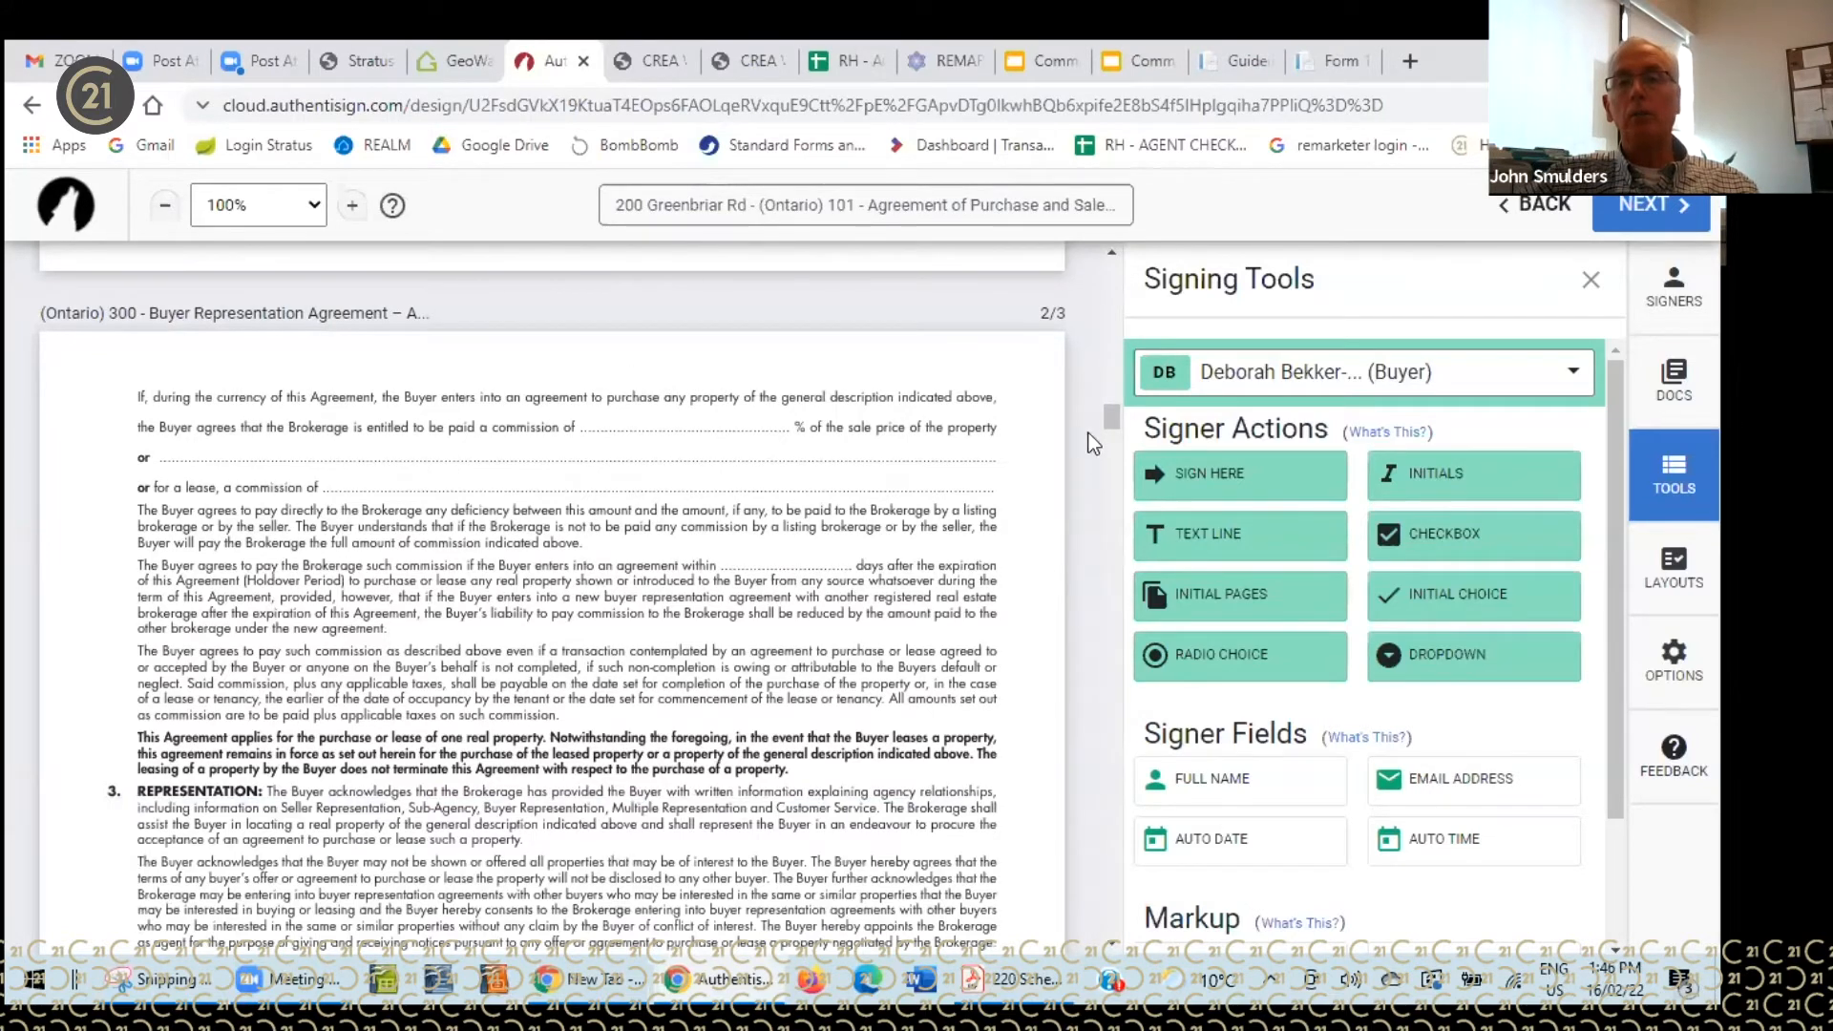
pyautogui.moveTo(1103, 413); pyautogui.dragTo(1112, 551)
pyautogui.scroll(-3, 1110, 552)
pyautogui.moveTo(1113, 565); pyautogui.dragTo(1153, 328)
pyautogui.scroll(-15, 978, 494)
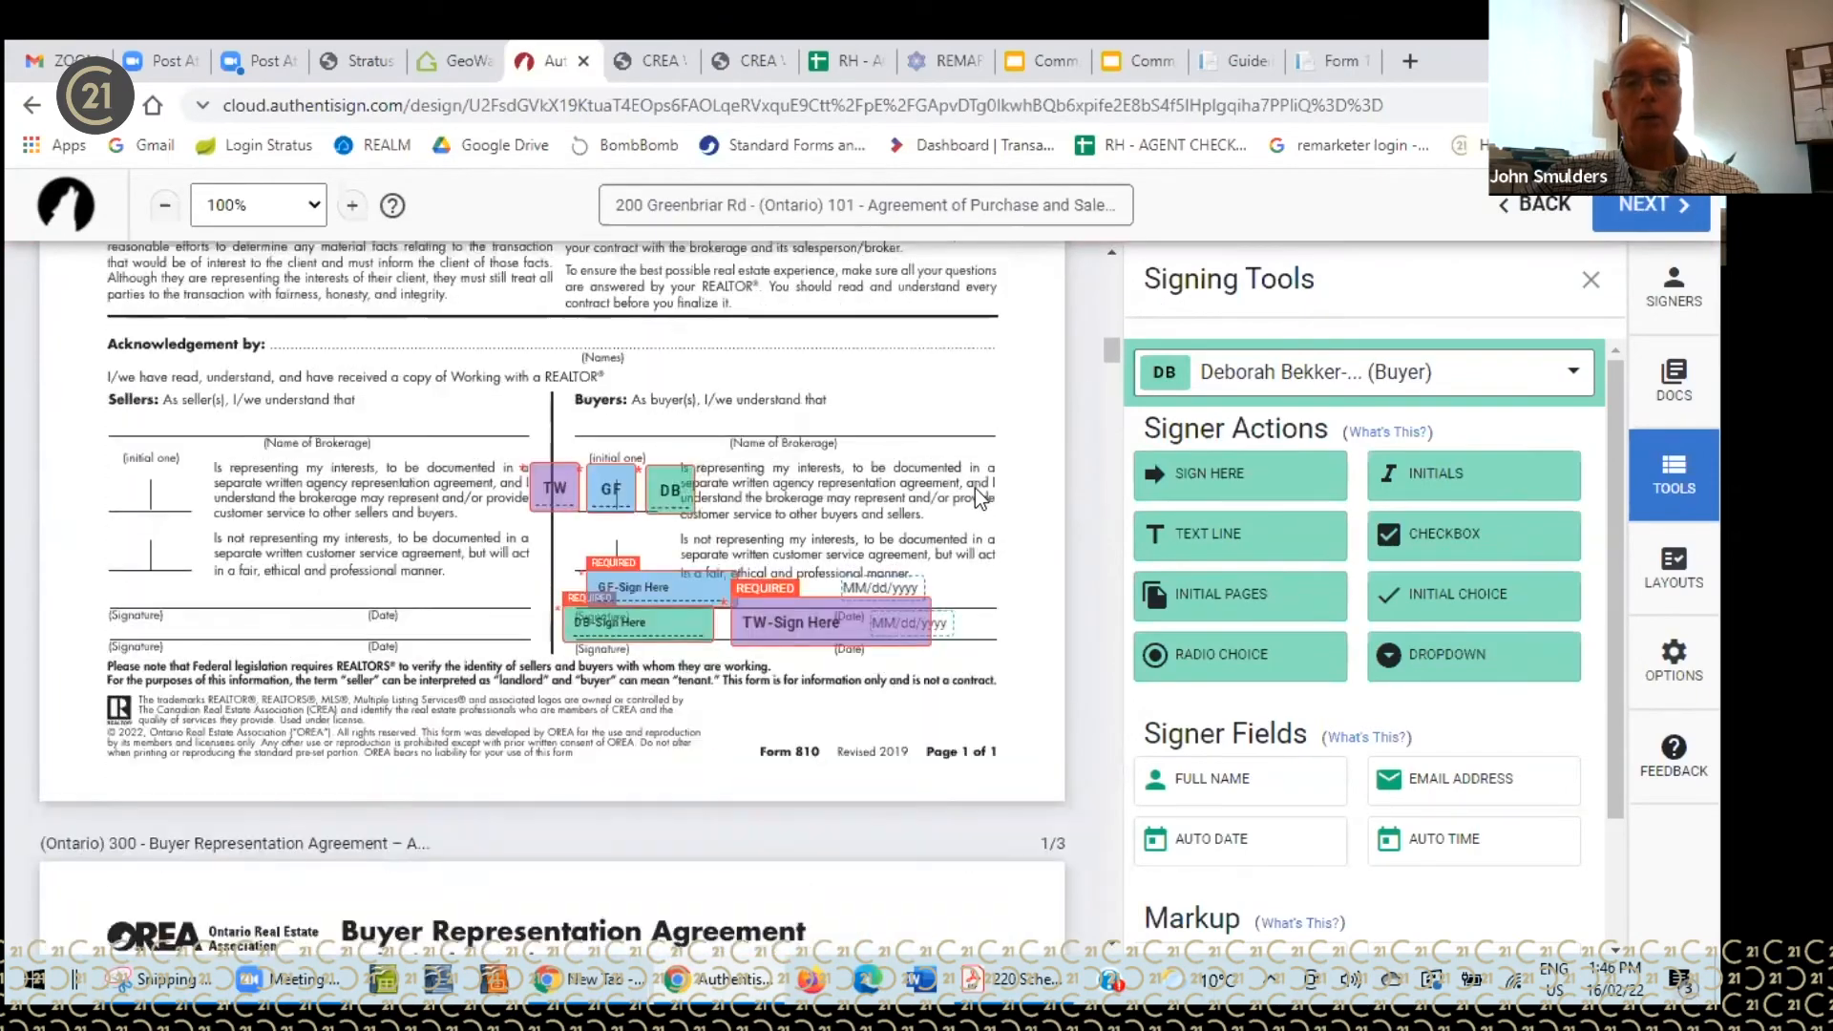
pyautogui.scroll(-10, 974, 487)
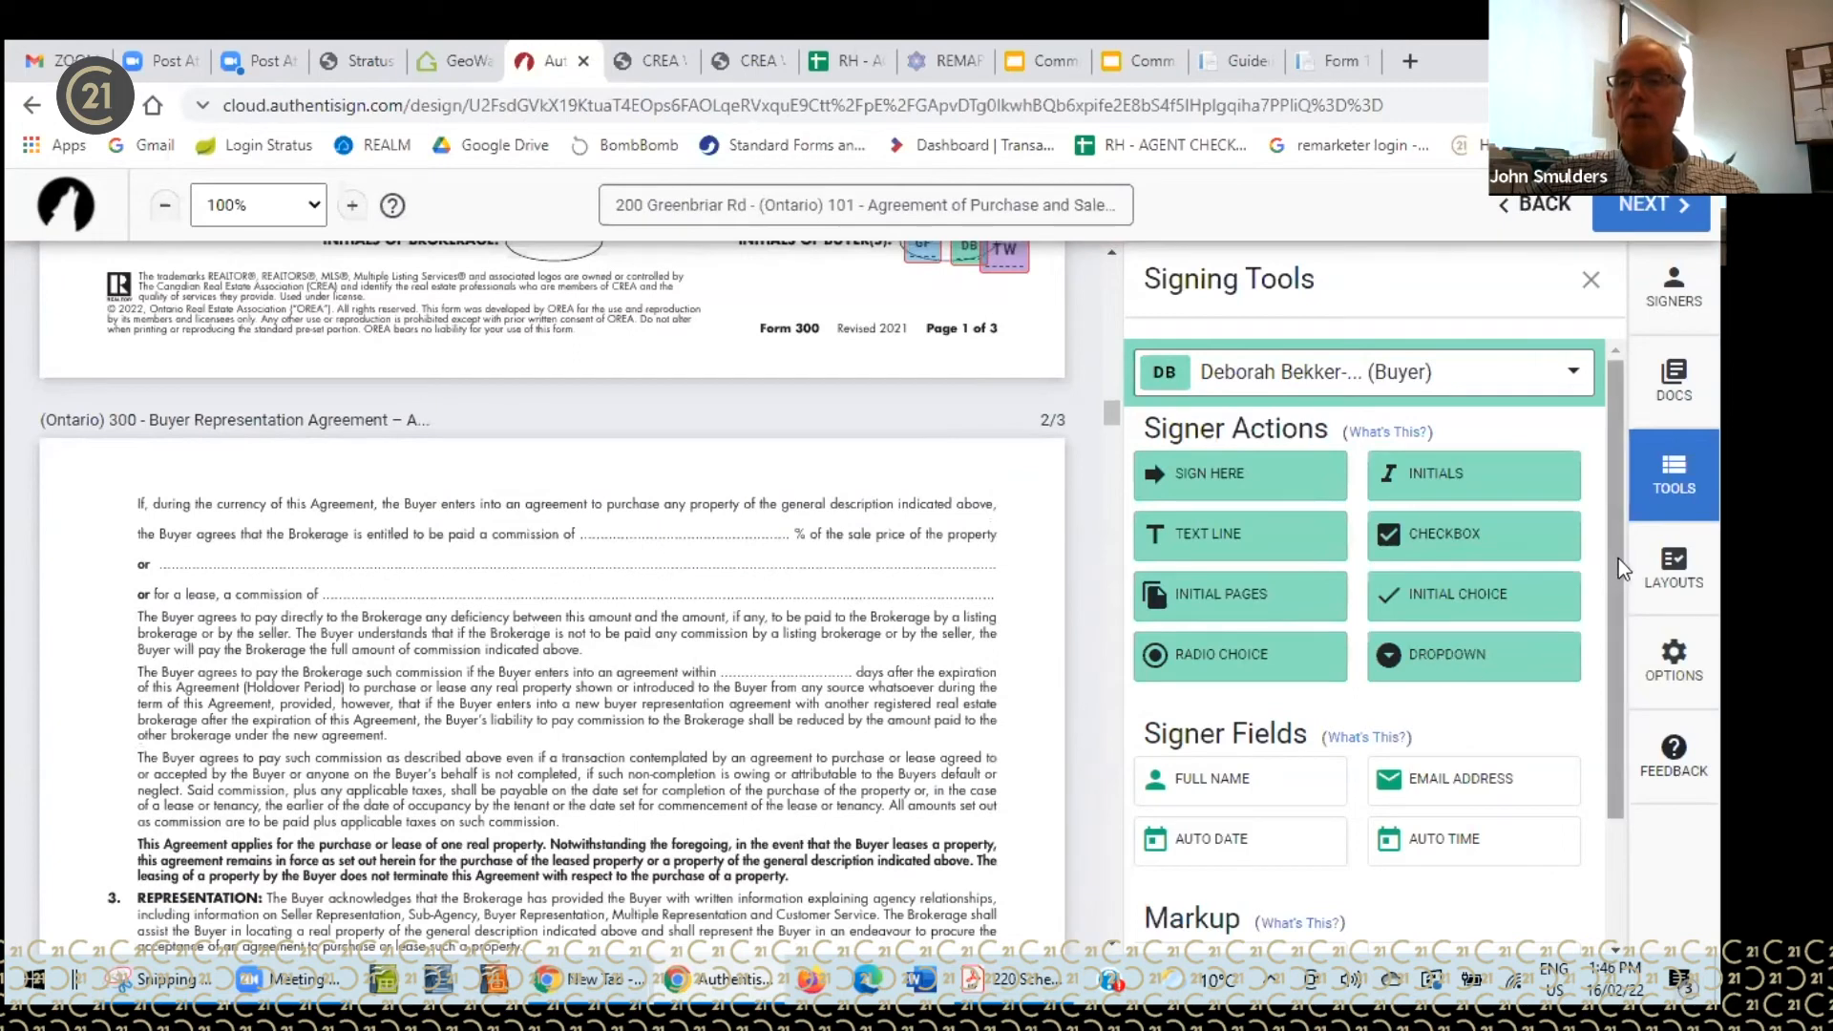
# - Switch the active signer from the second buyer to the co-operating brokerage agent and reveal the Markup tools
pyautogui.moveTo(1615, 557); pyautogui.dragTo(1611, 516)
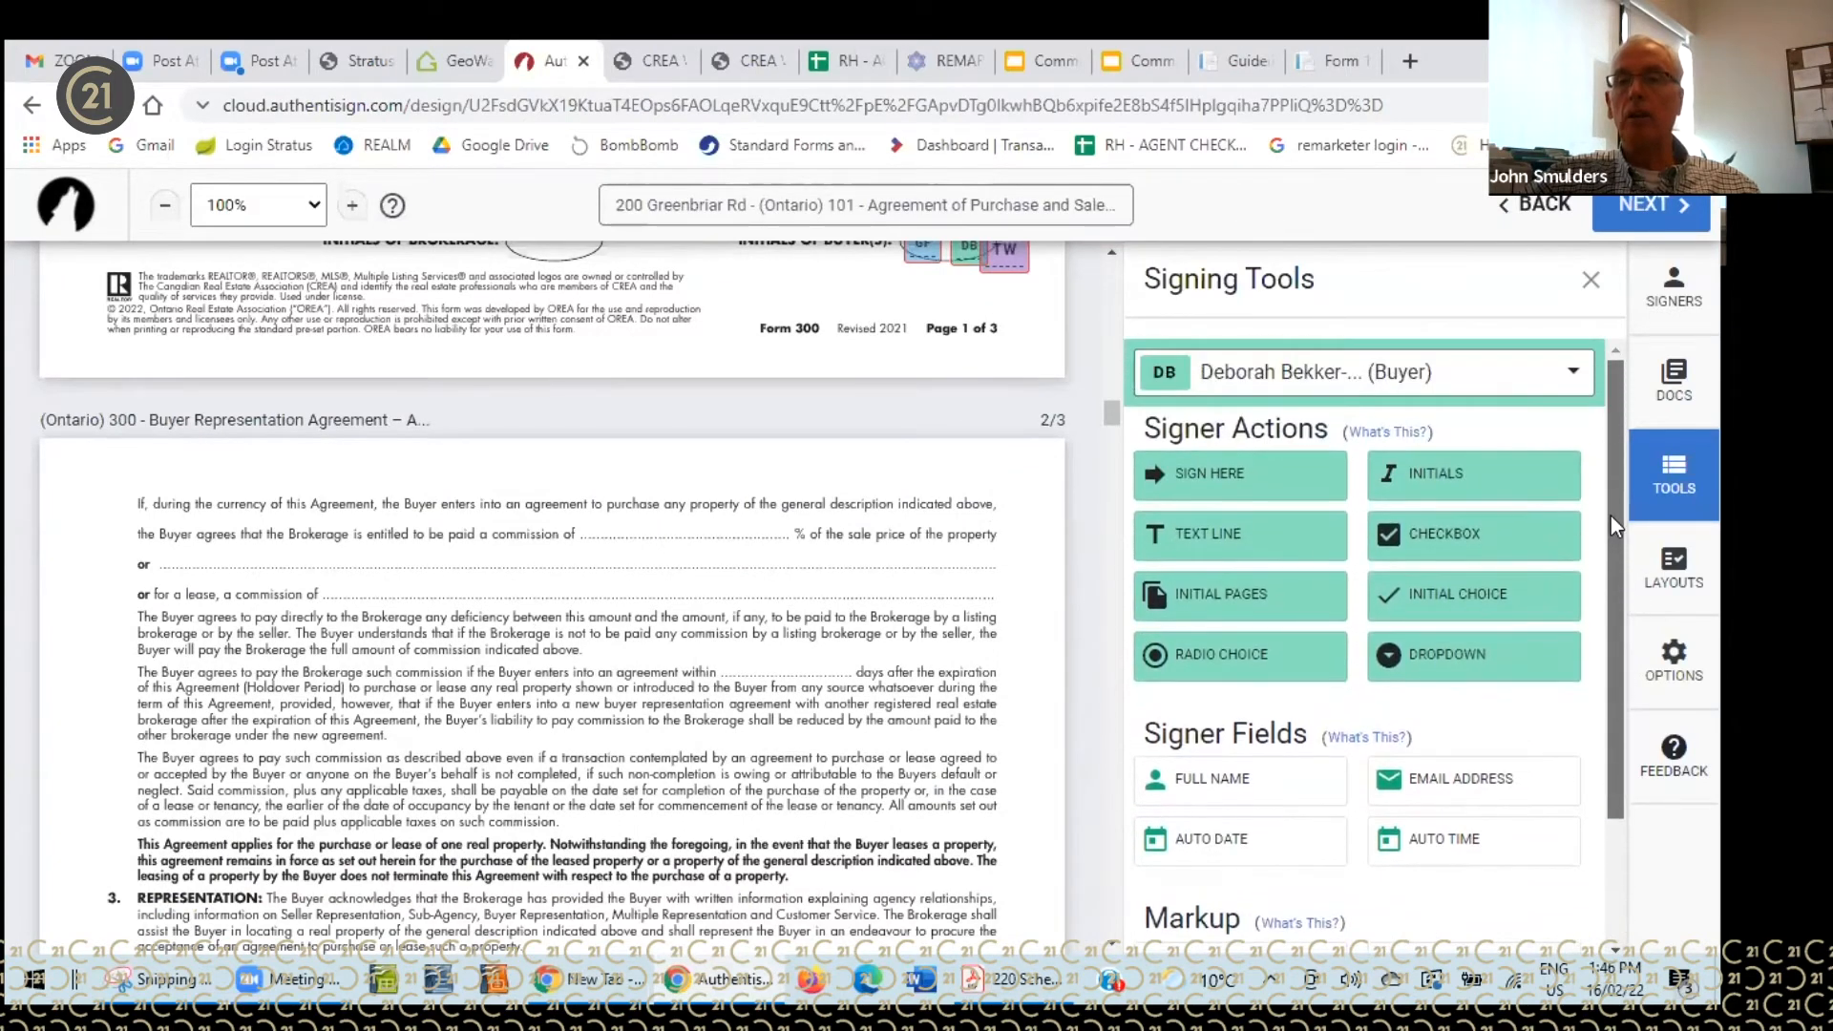
pyautogui.click(1566, 375)
pyautogui.click(1241, 493)
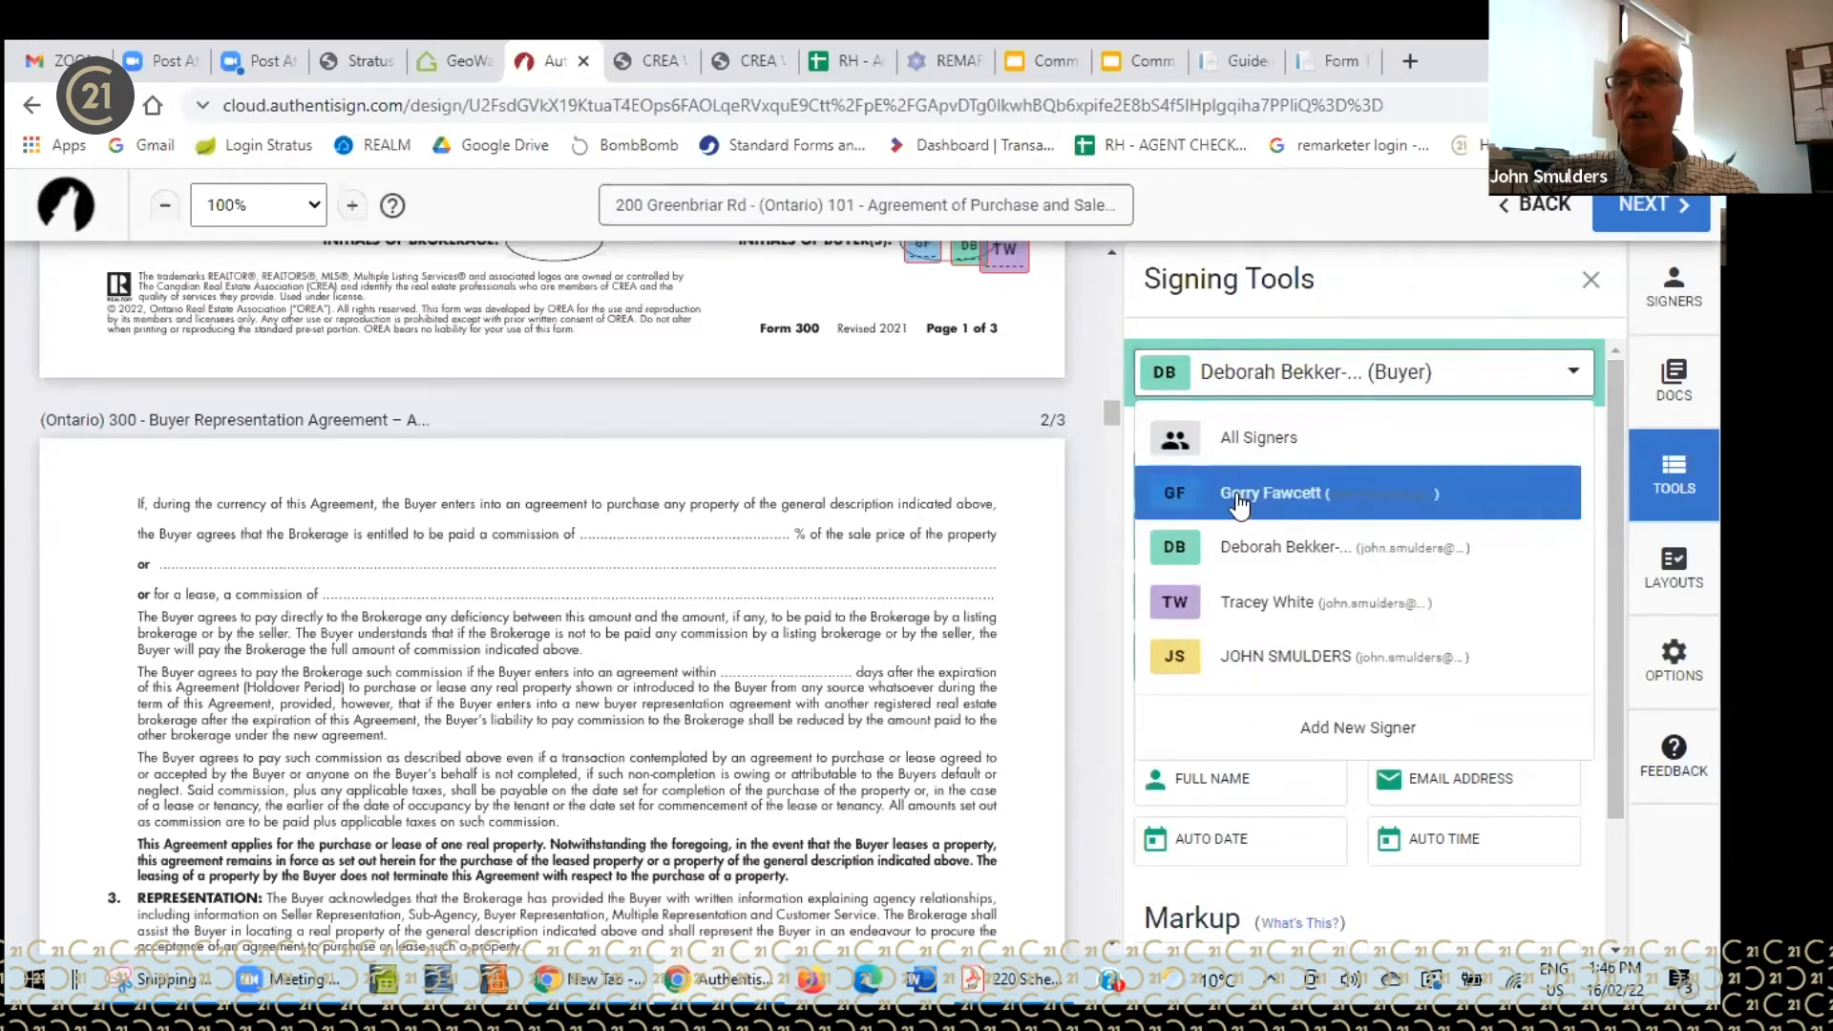
pyautogui.scroll(-2, 1606, 491)
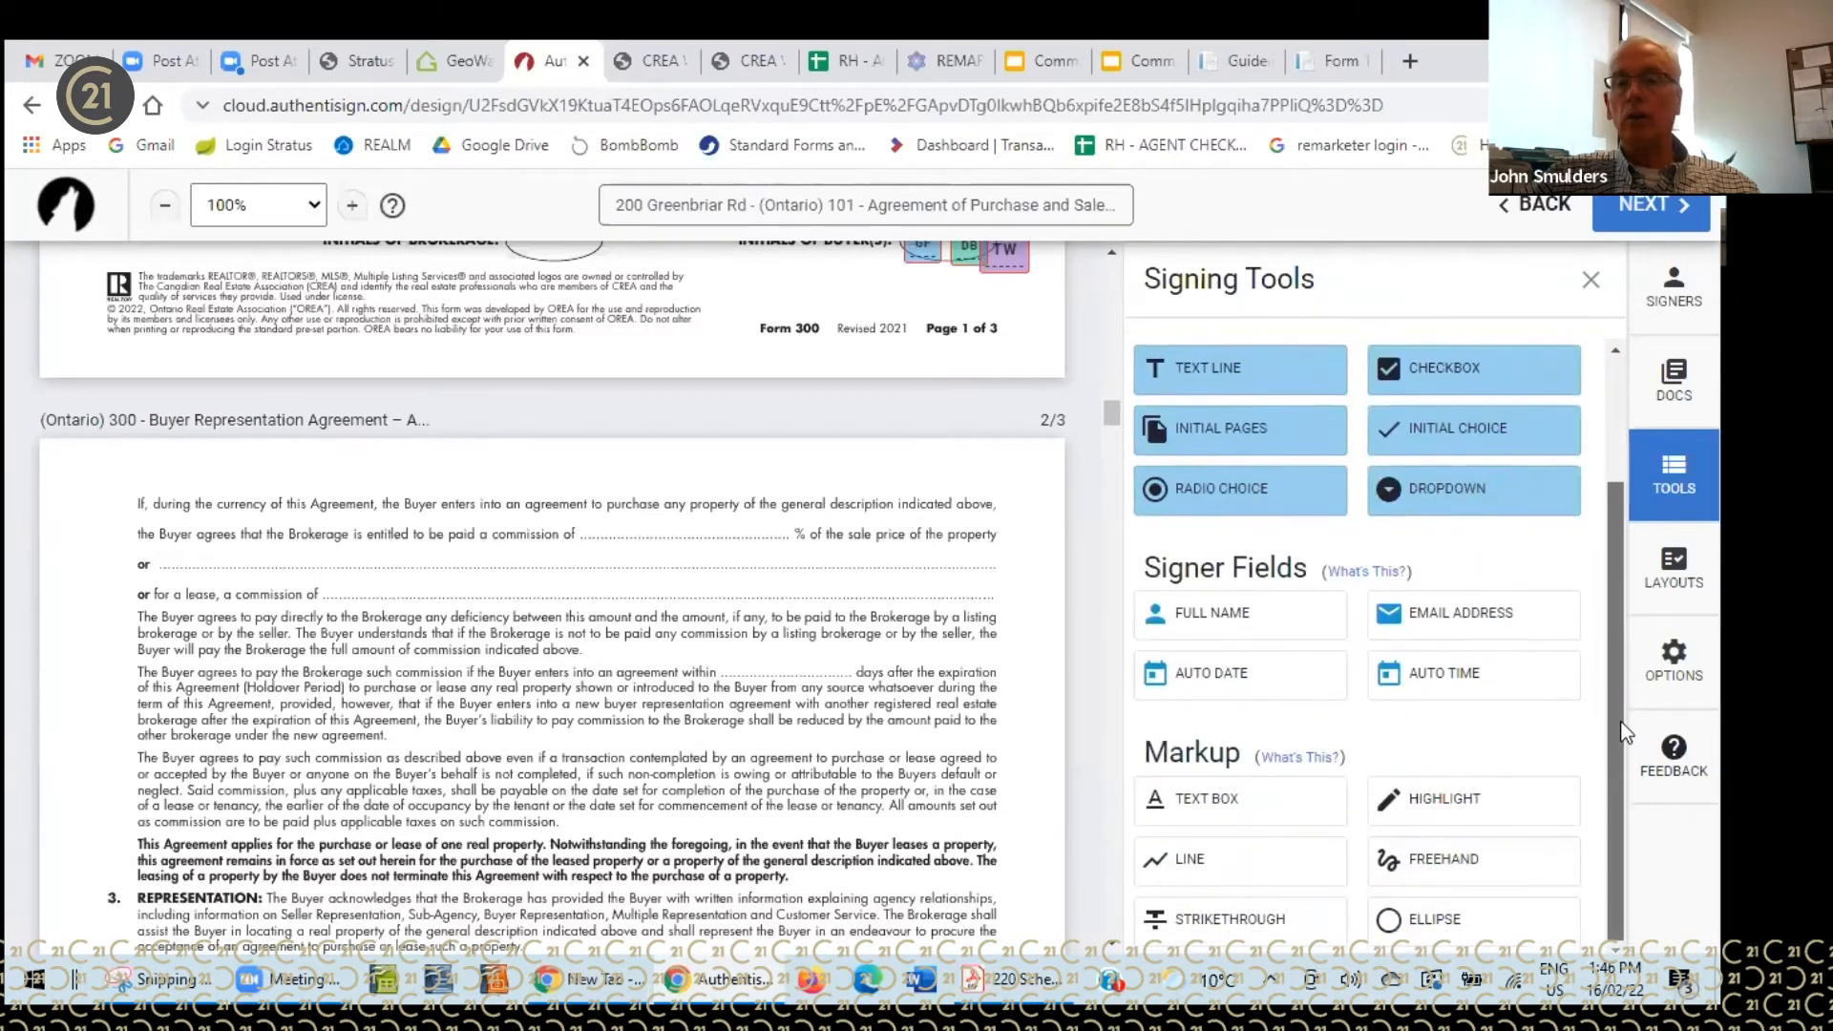
pyautogui.scroll(2, 1606, 478)
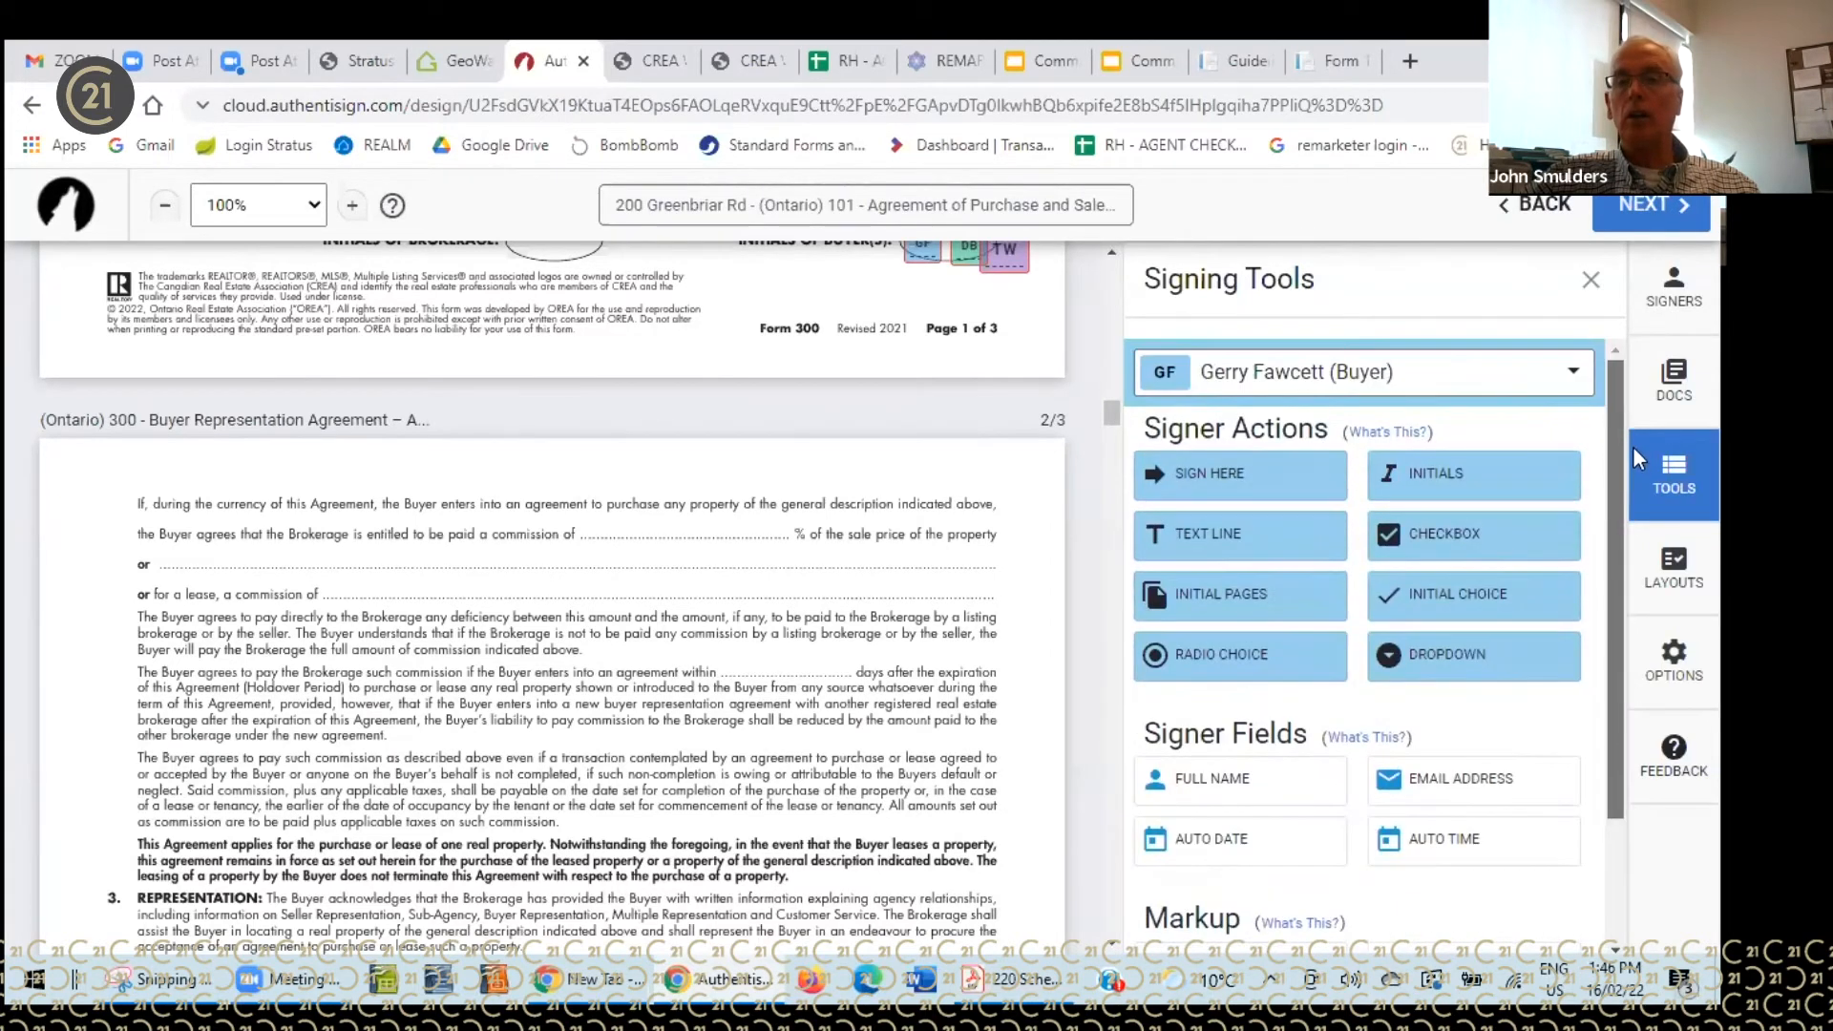
pyautogui.click(1571, 374)
pyautogui.click(1233, 668)
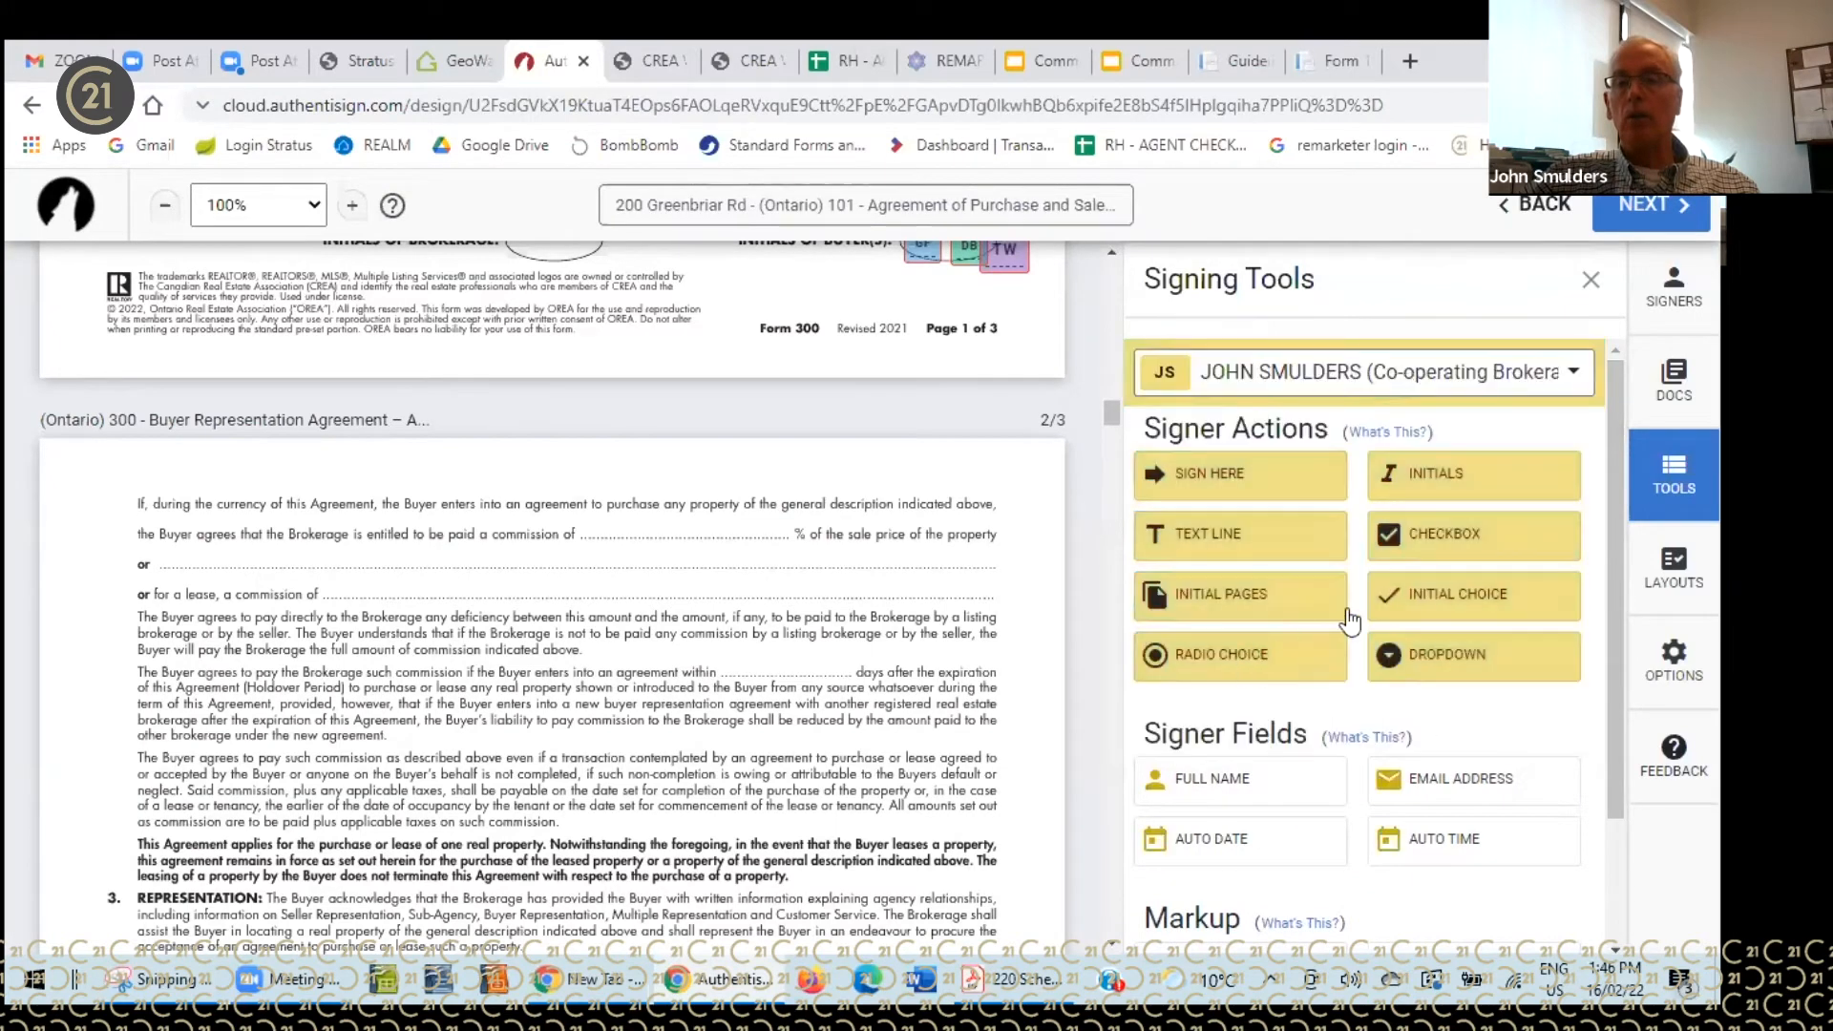
pyautogui.moveTo(1615, 536); pyautogui.dragTo(1616, 787)
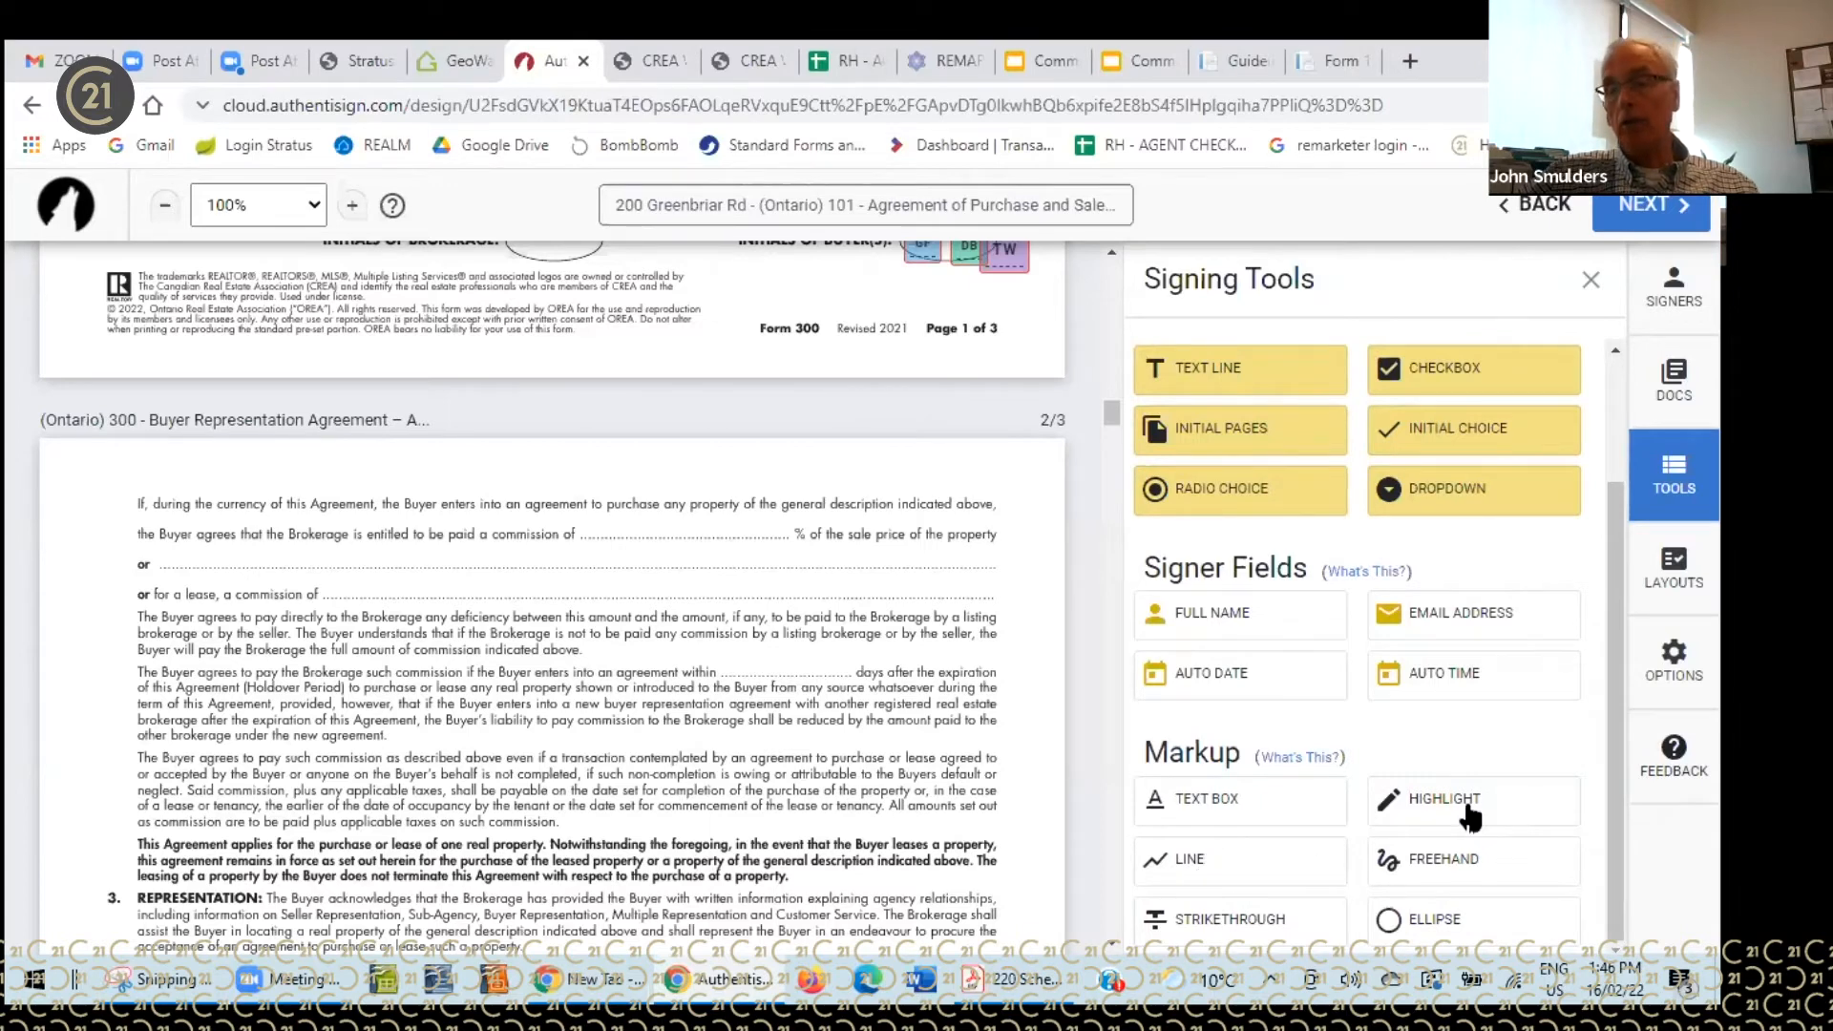
# - Draw a short freehand stroke on page 2's commission line, then resize it to a tiny mark
pyautogui.click(1447, 864)
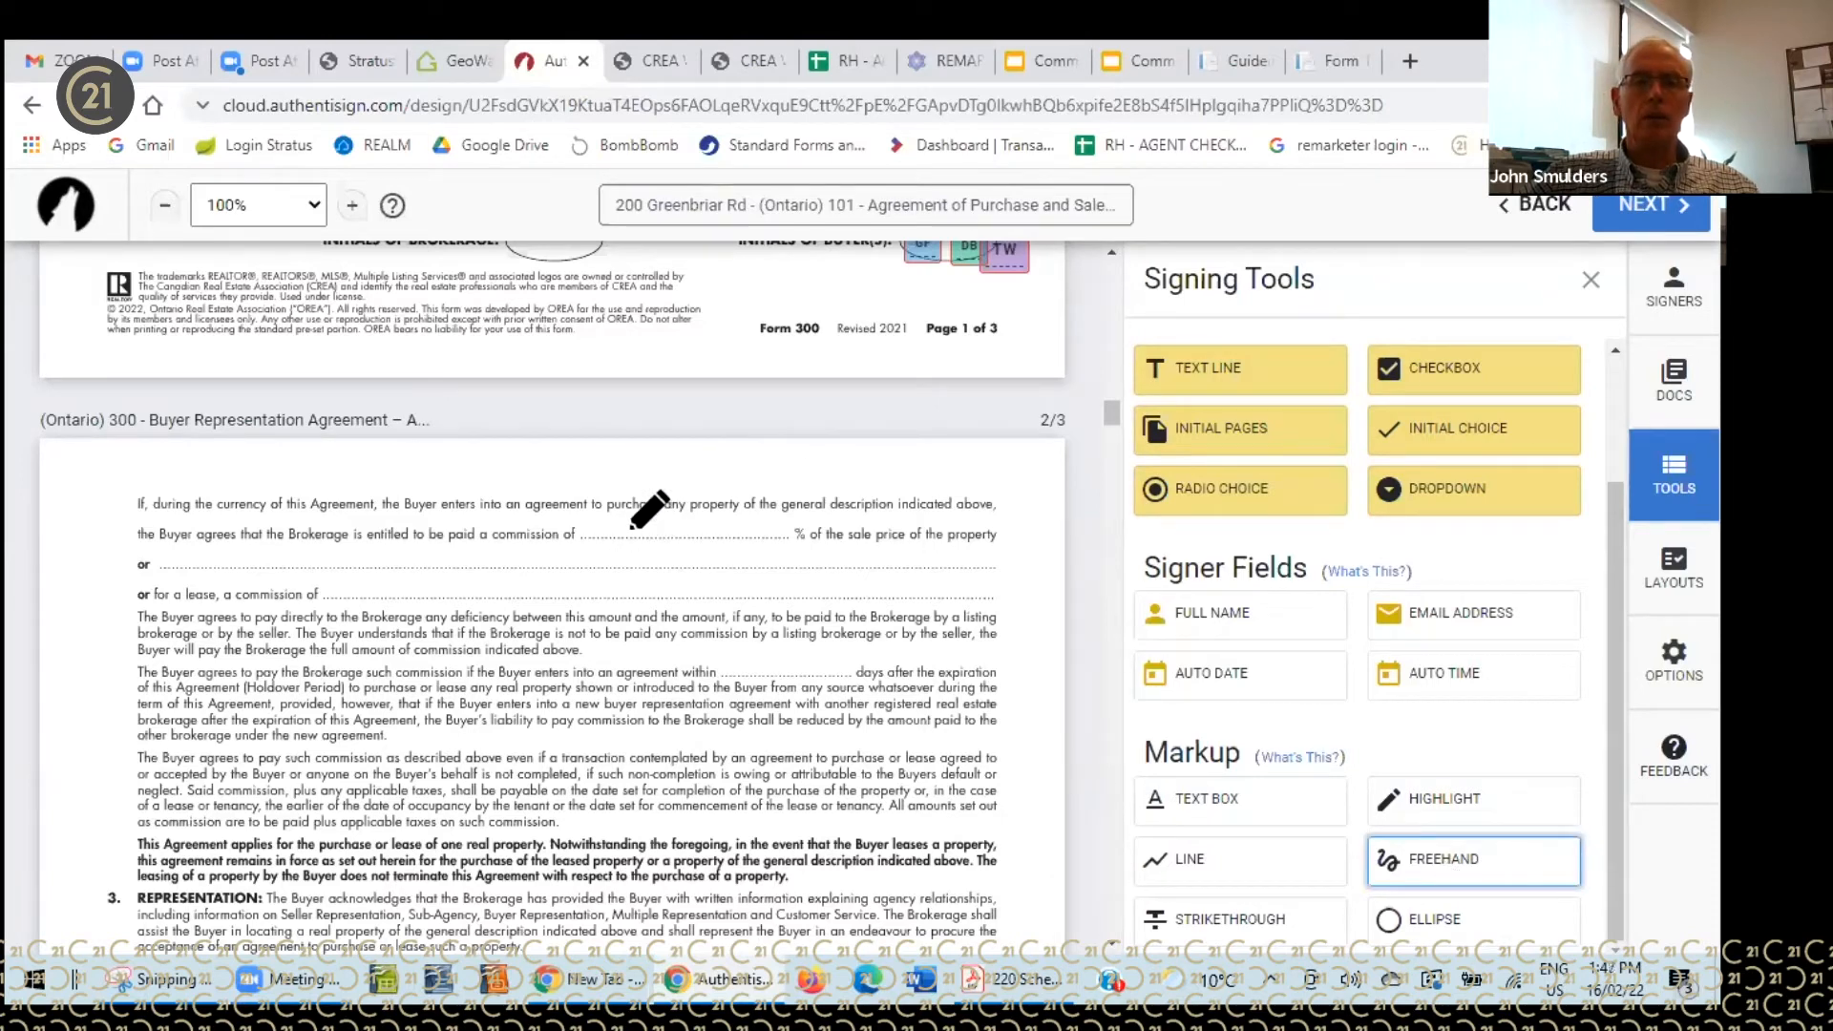
pyautogui.moveTo(632, 512); pyautogui.dragTo(648, 529)
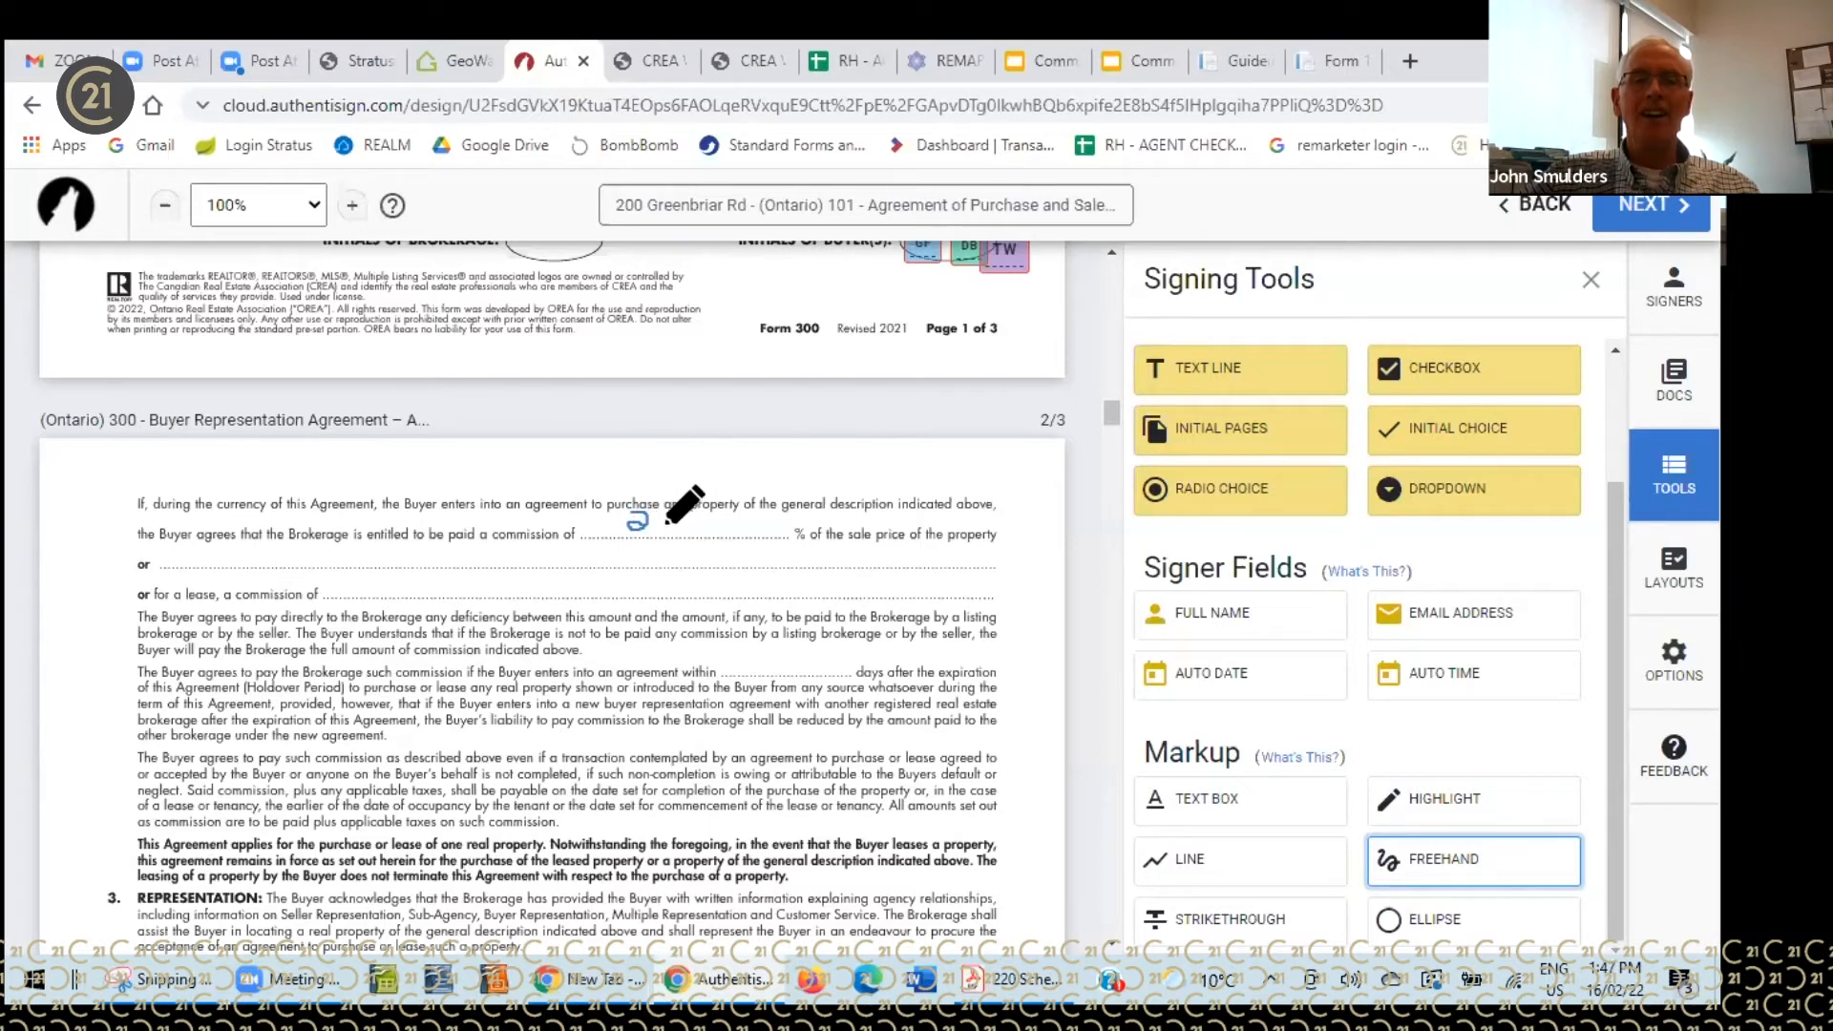
pyautogui.press('Escape')
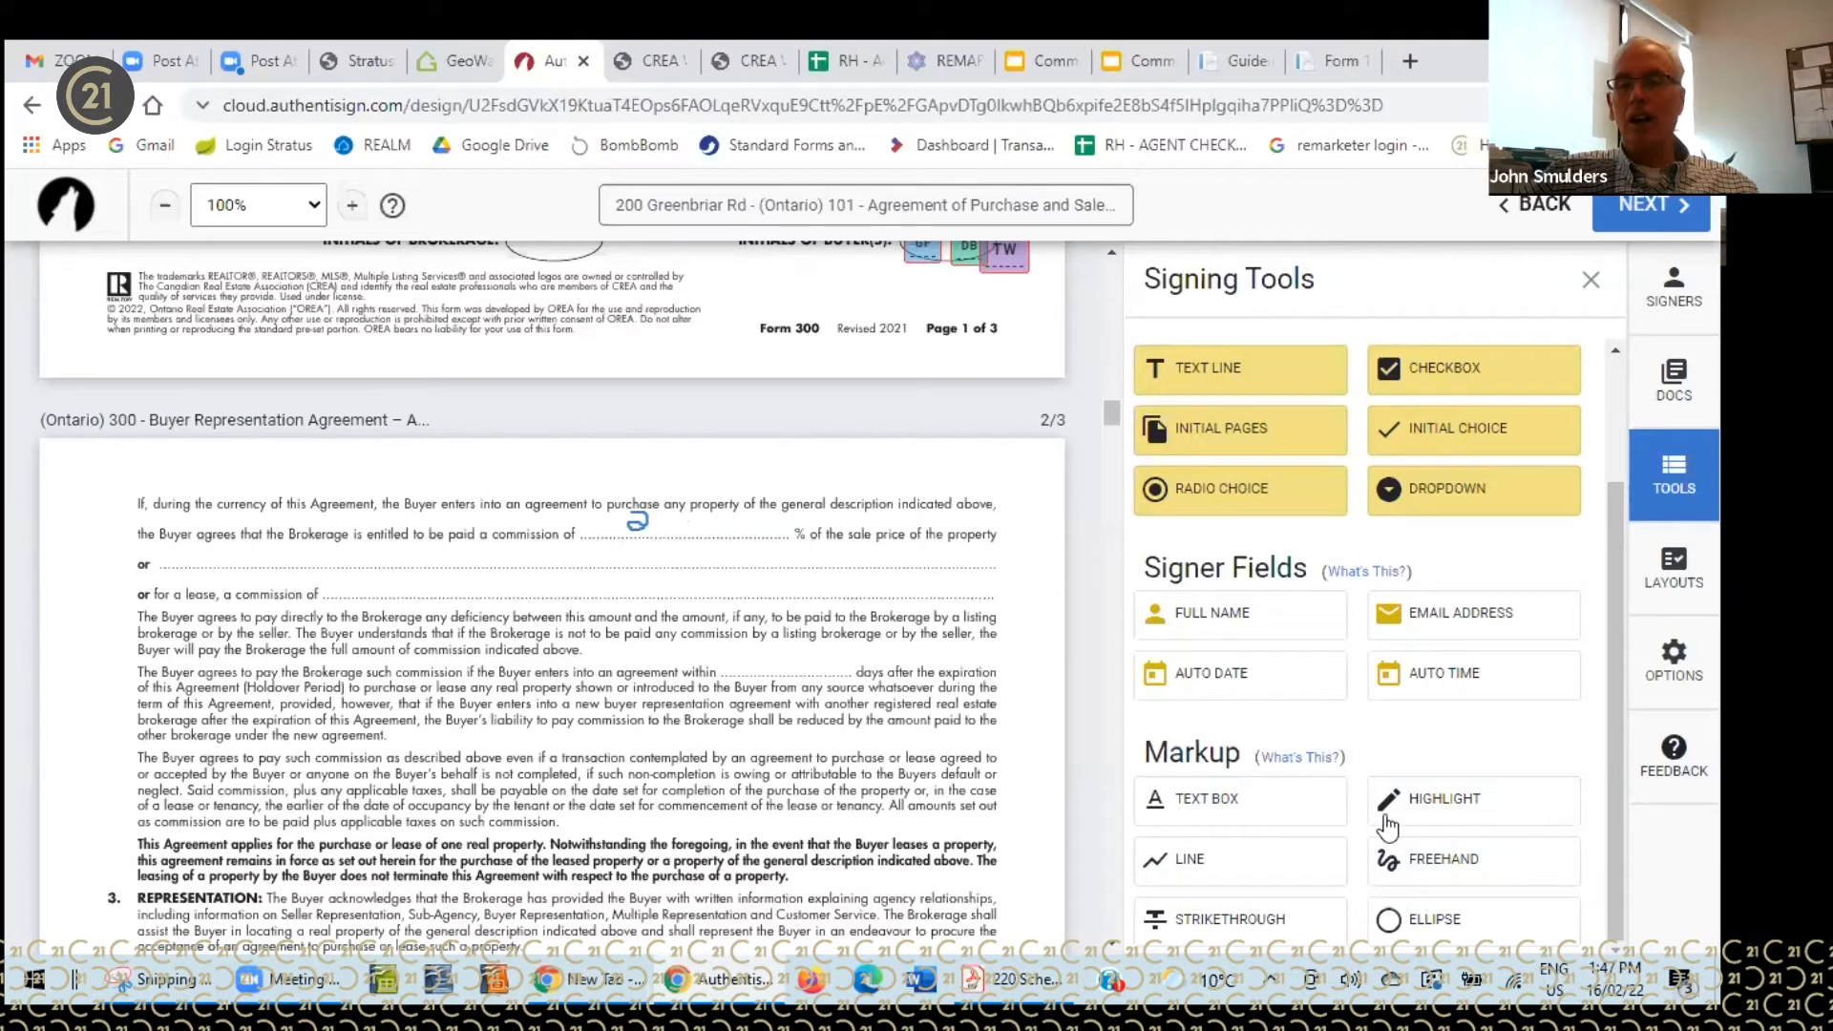
pyautogui.click(1429, 860)
pyautogui.click(631, 522)
pyautogui.click(636, 521)
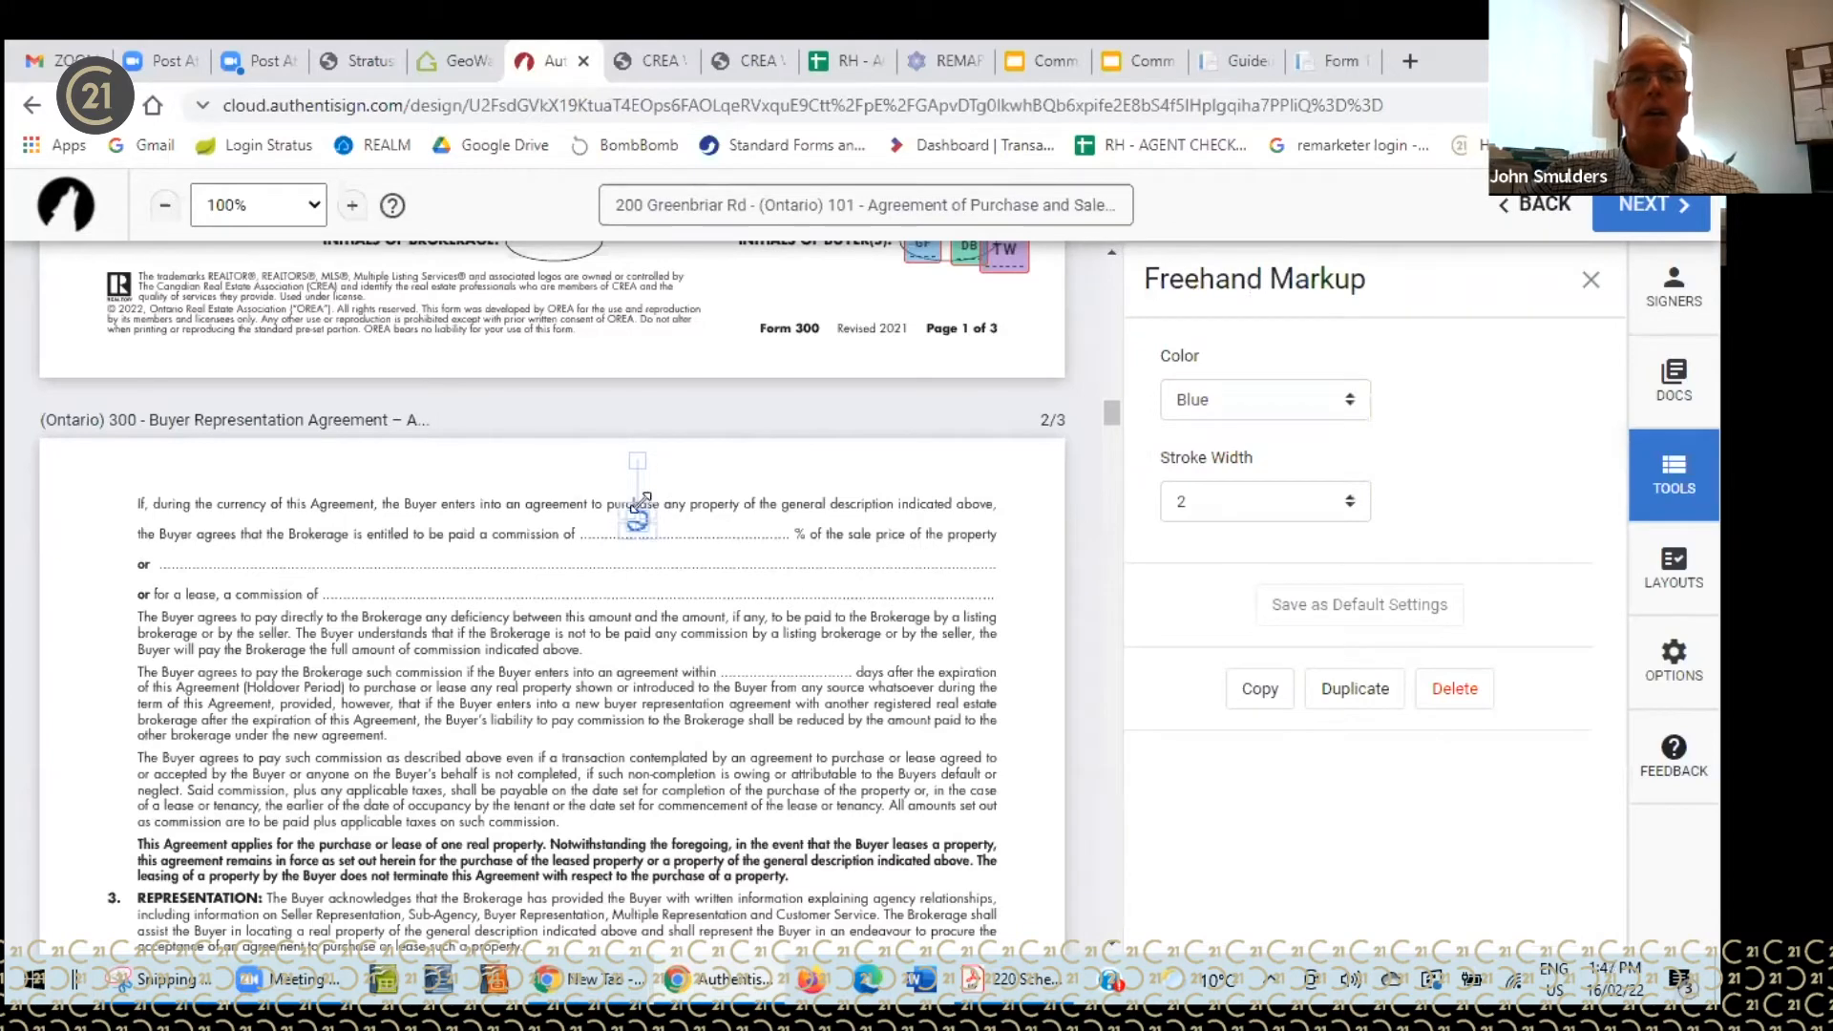
pyautogui.moveTo(652, 506)
pyautogui.mouseDown()
pyautogui.moveTo(711, 482)
pyautogui.moveTo(689, 475)
pyautogui.mouseUp()
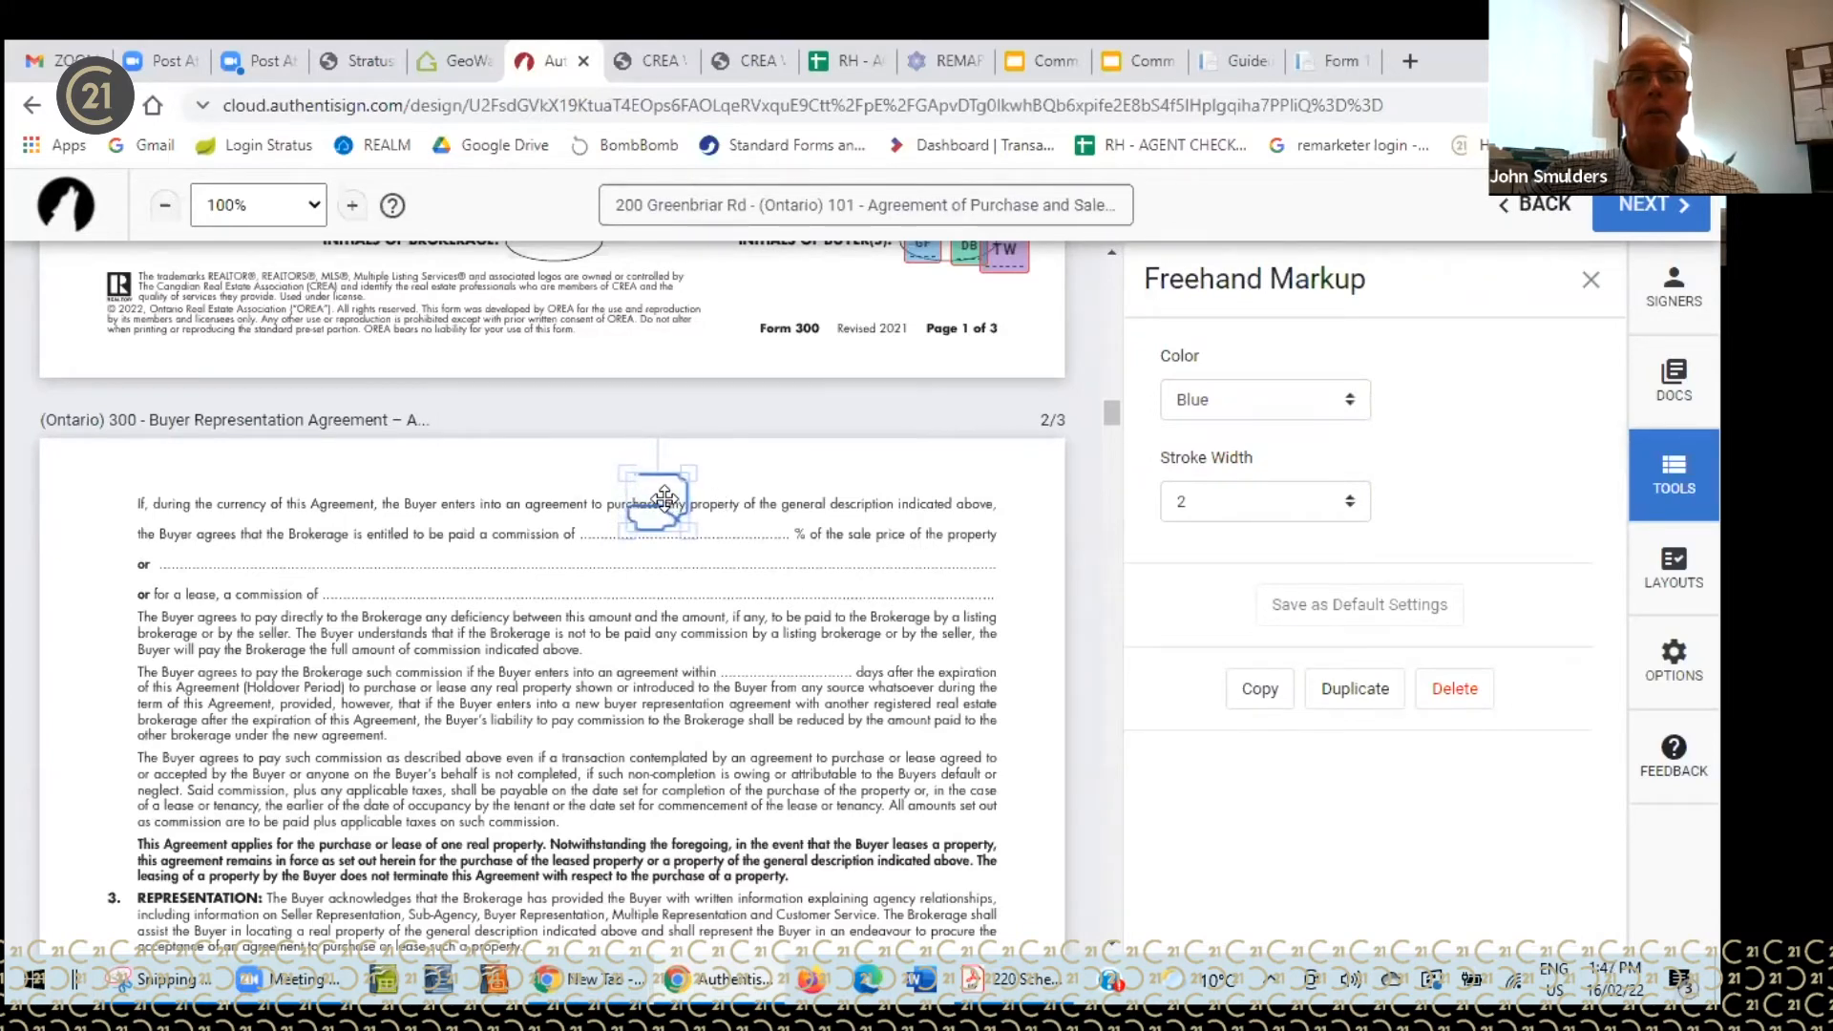
pyautogui.moveTo(629, 473); pyautogui.dragTo(697, 535)
pyautogui.click(749, 529)
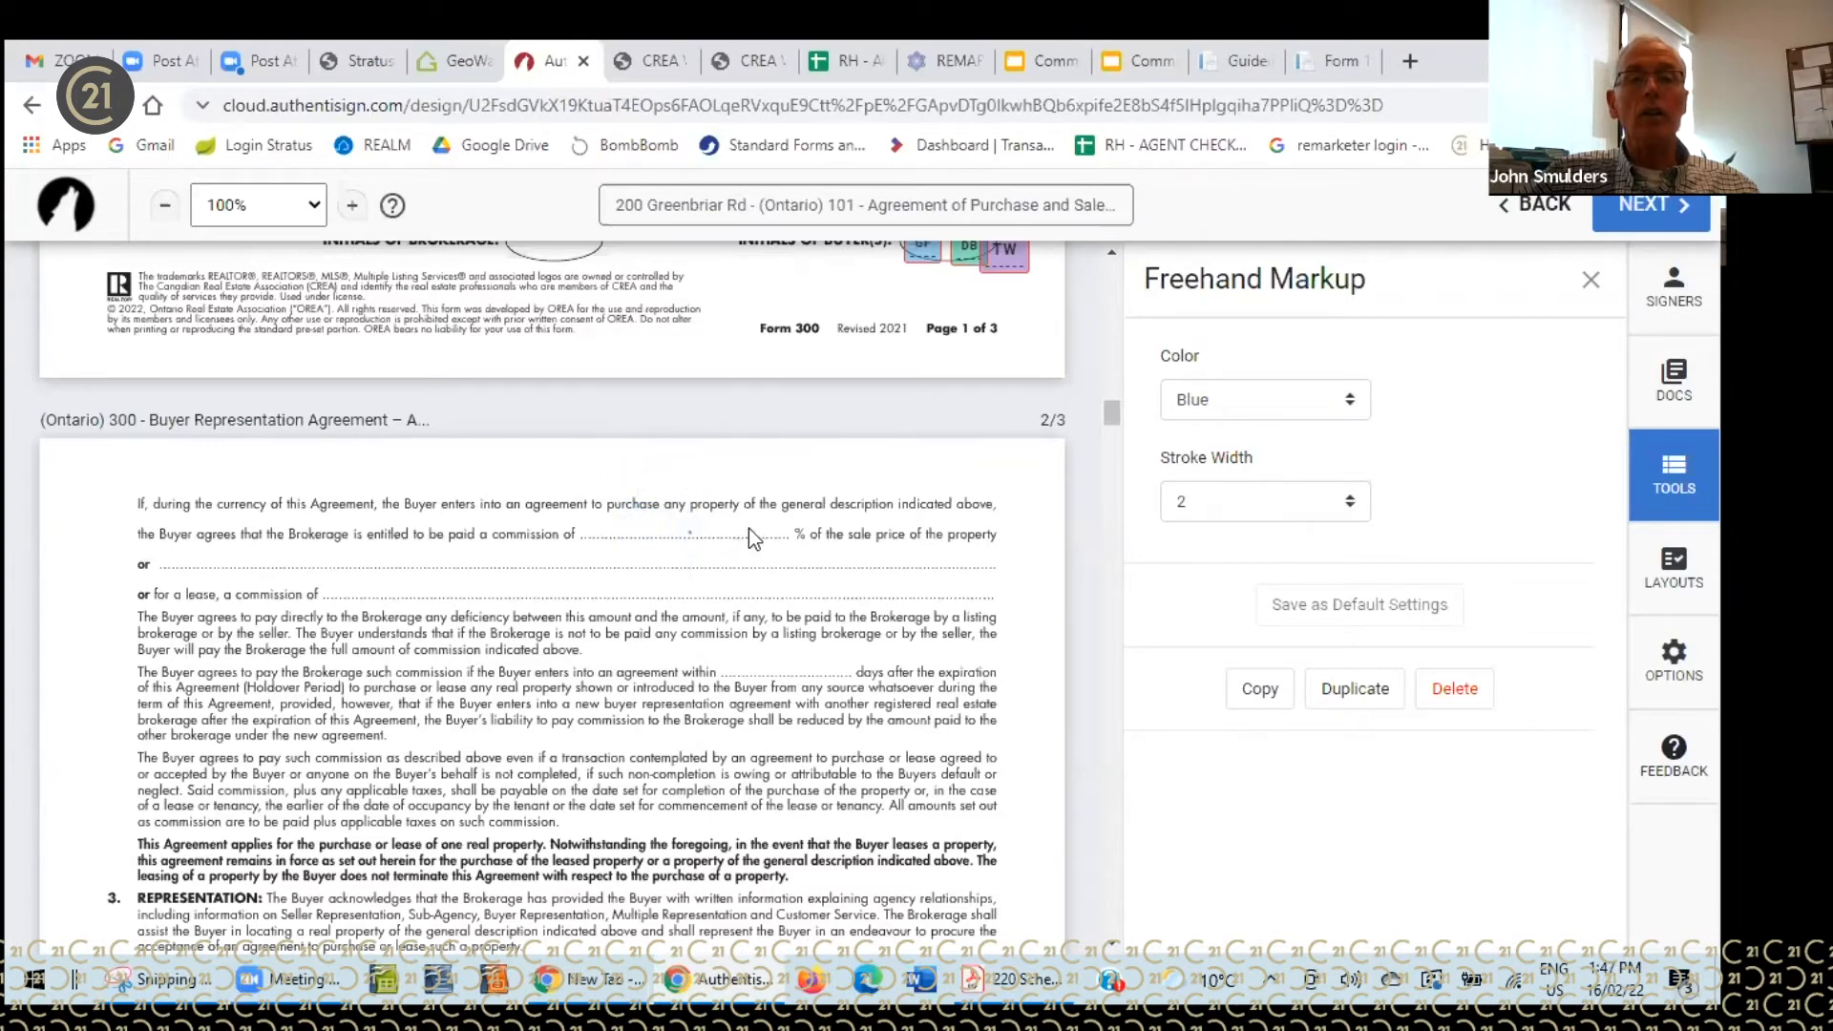
pyautogui.scroll(-2, 1312, 741)
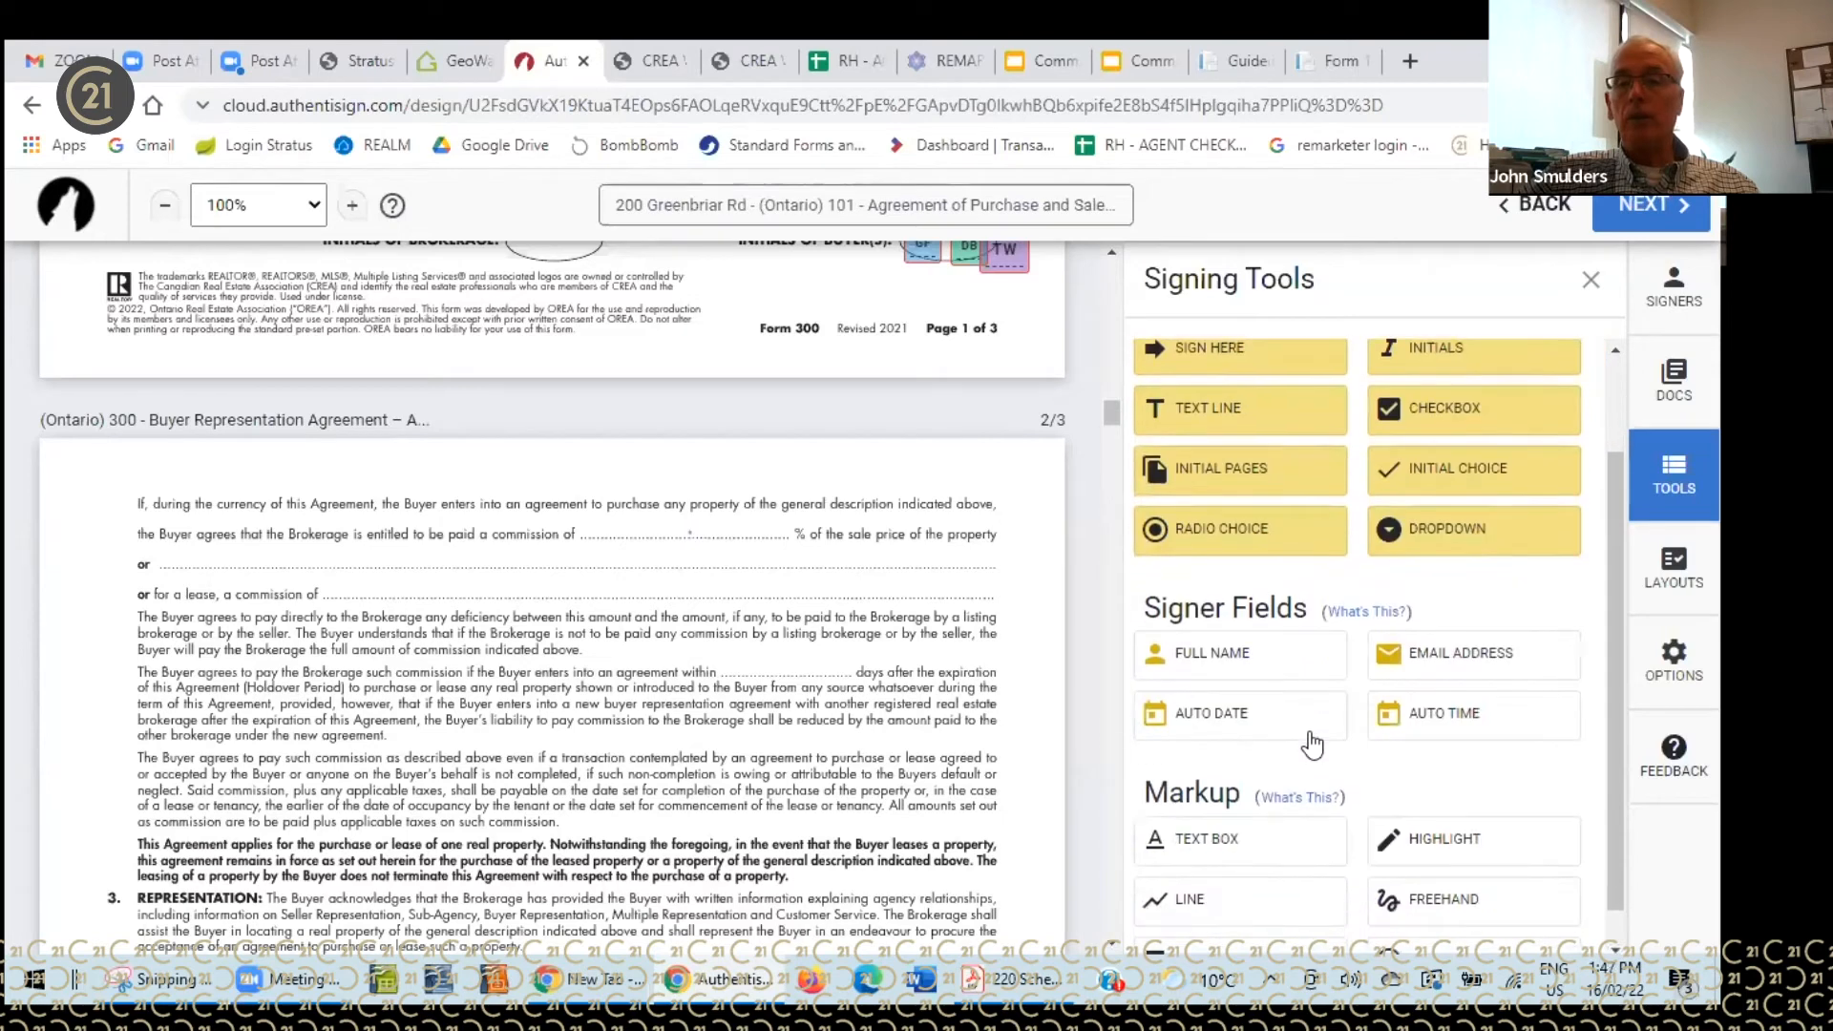
# - Add a text box reading 2.5% on page 2's commission line and adjust its width
pyautogui.click(1217, 846)
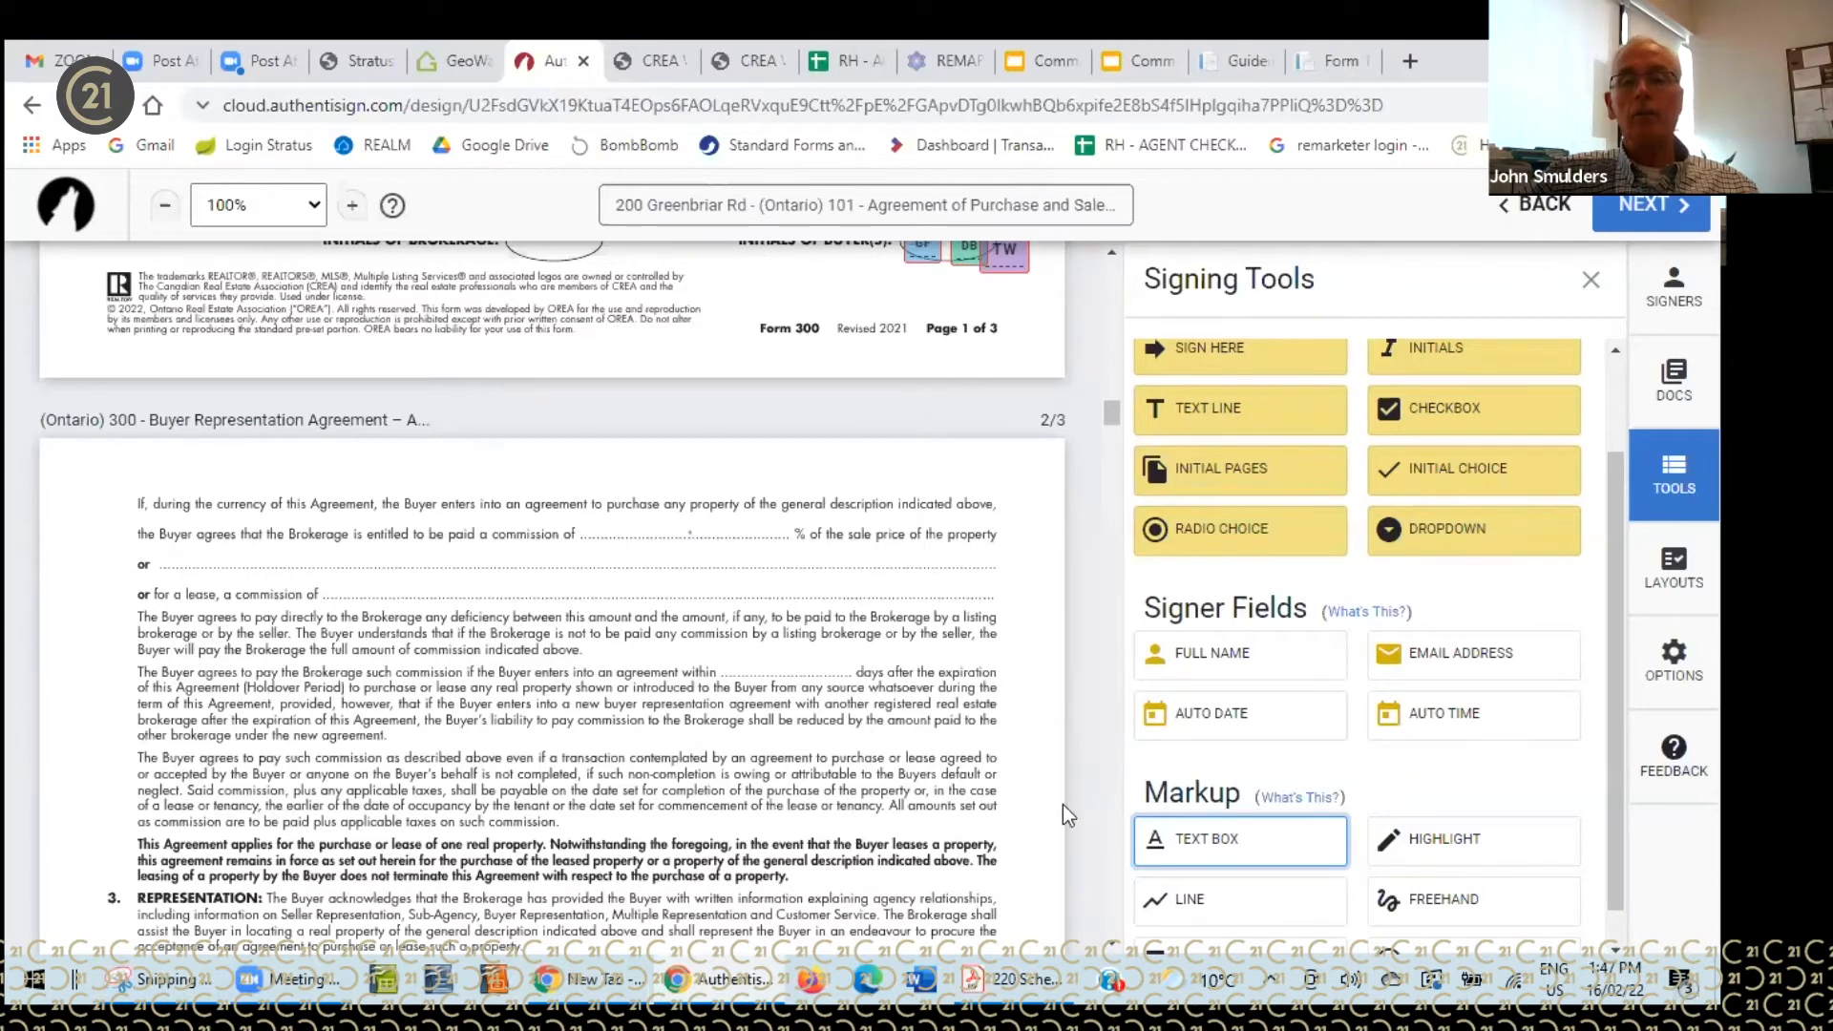
pyautogui.click(627, 512)
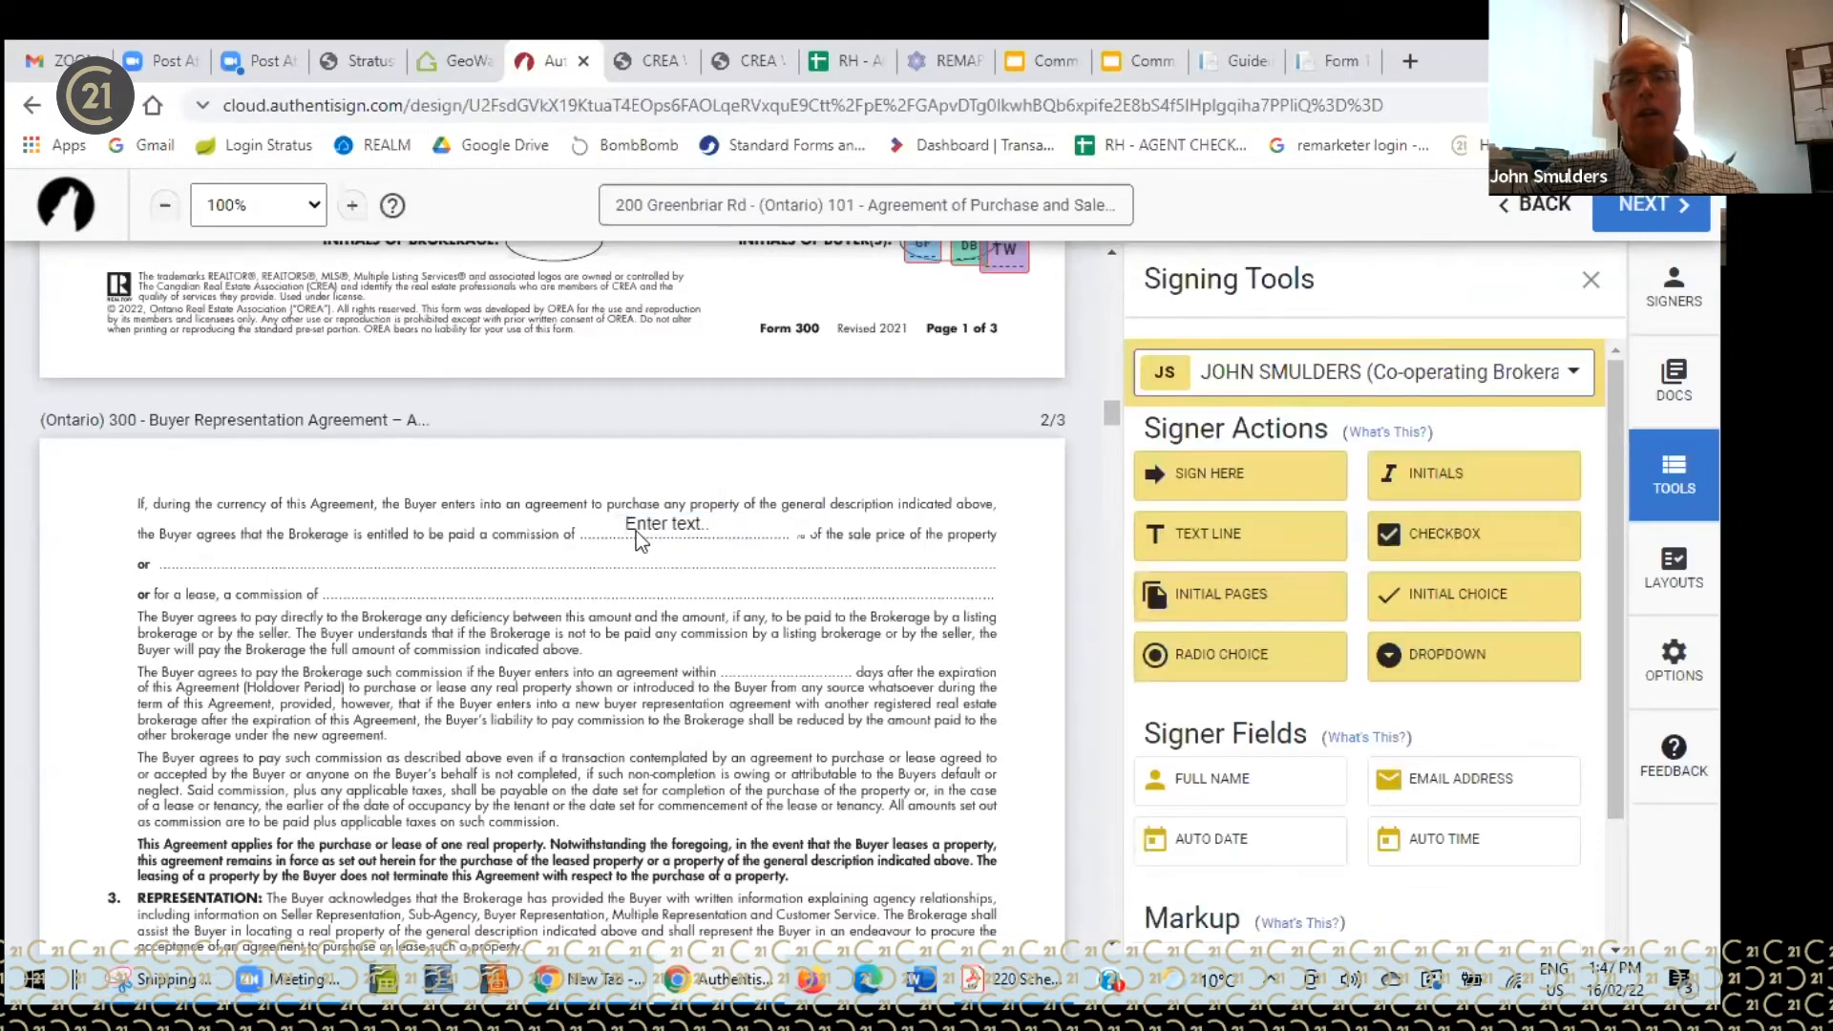
pyautogui.click(634, 523)
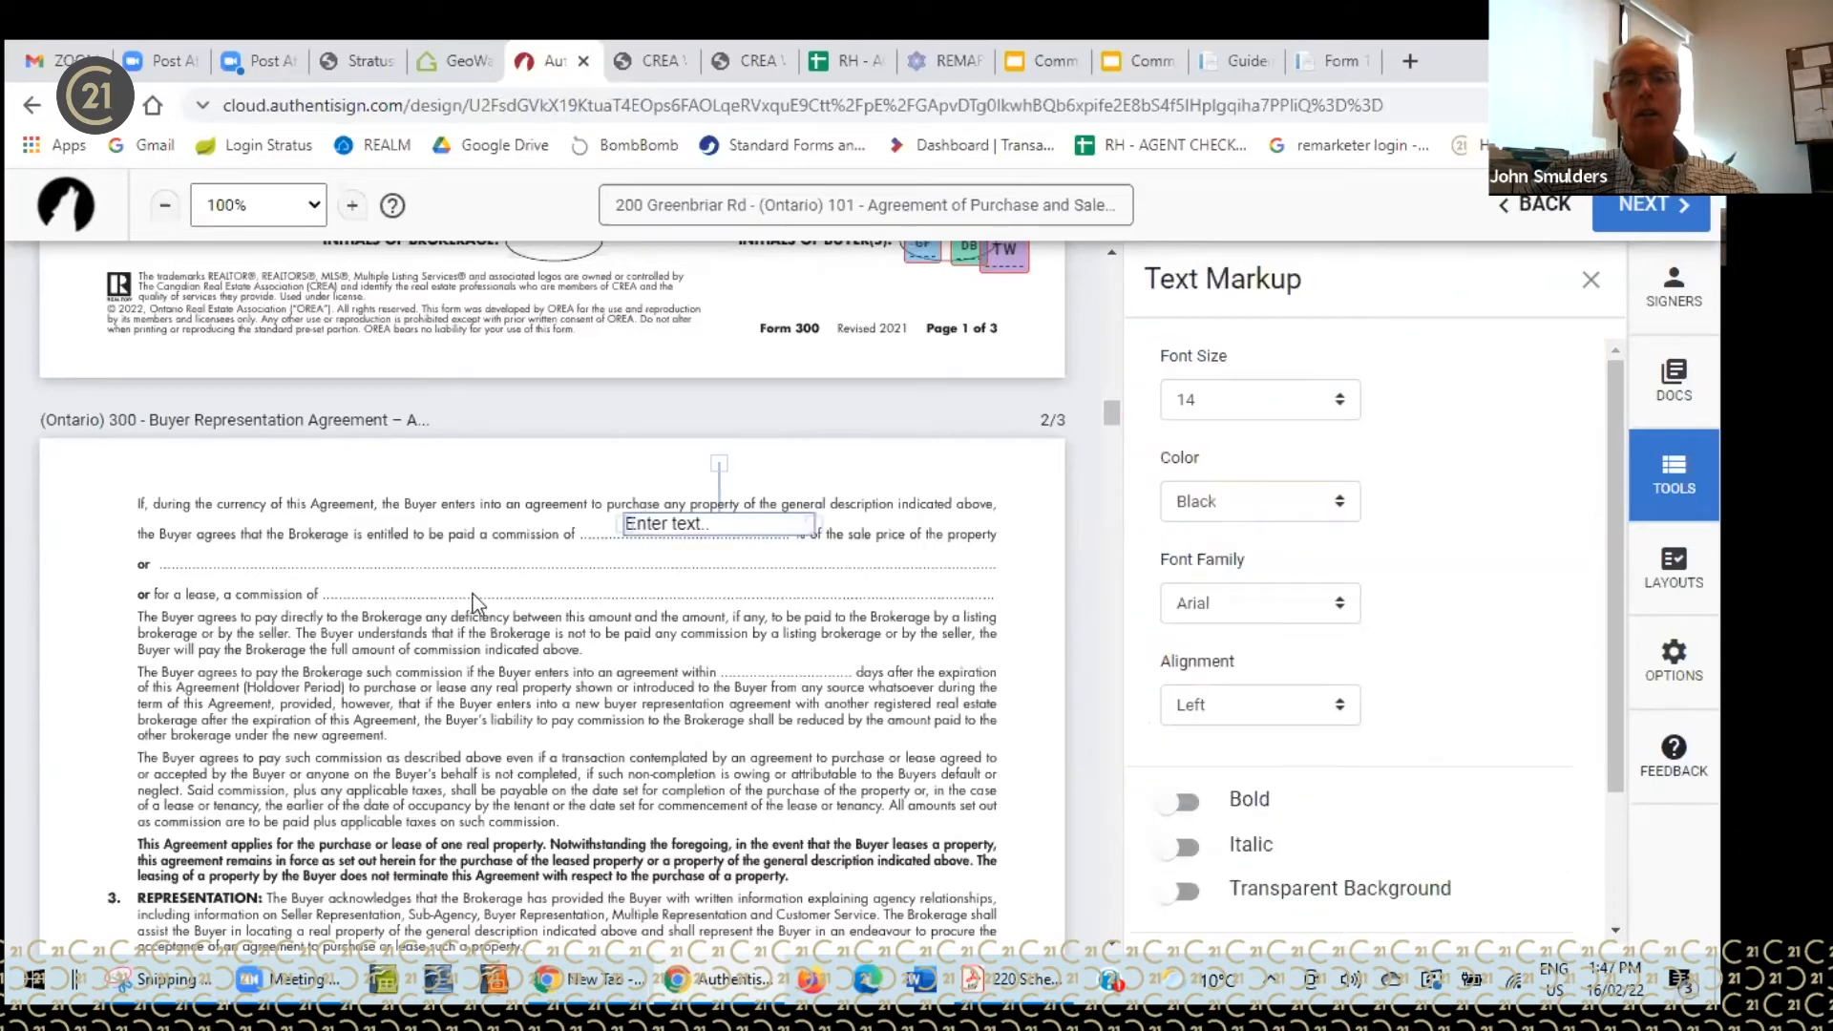
pyautogui.click(652, 523)
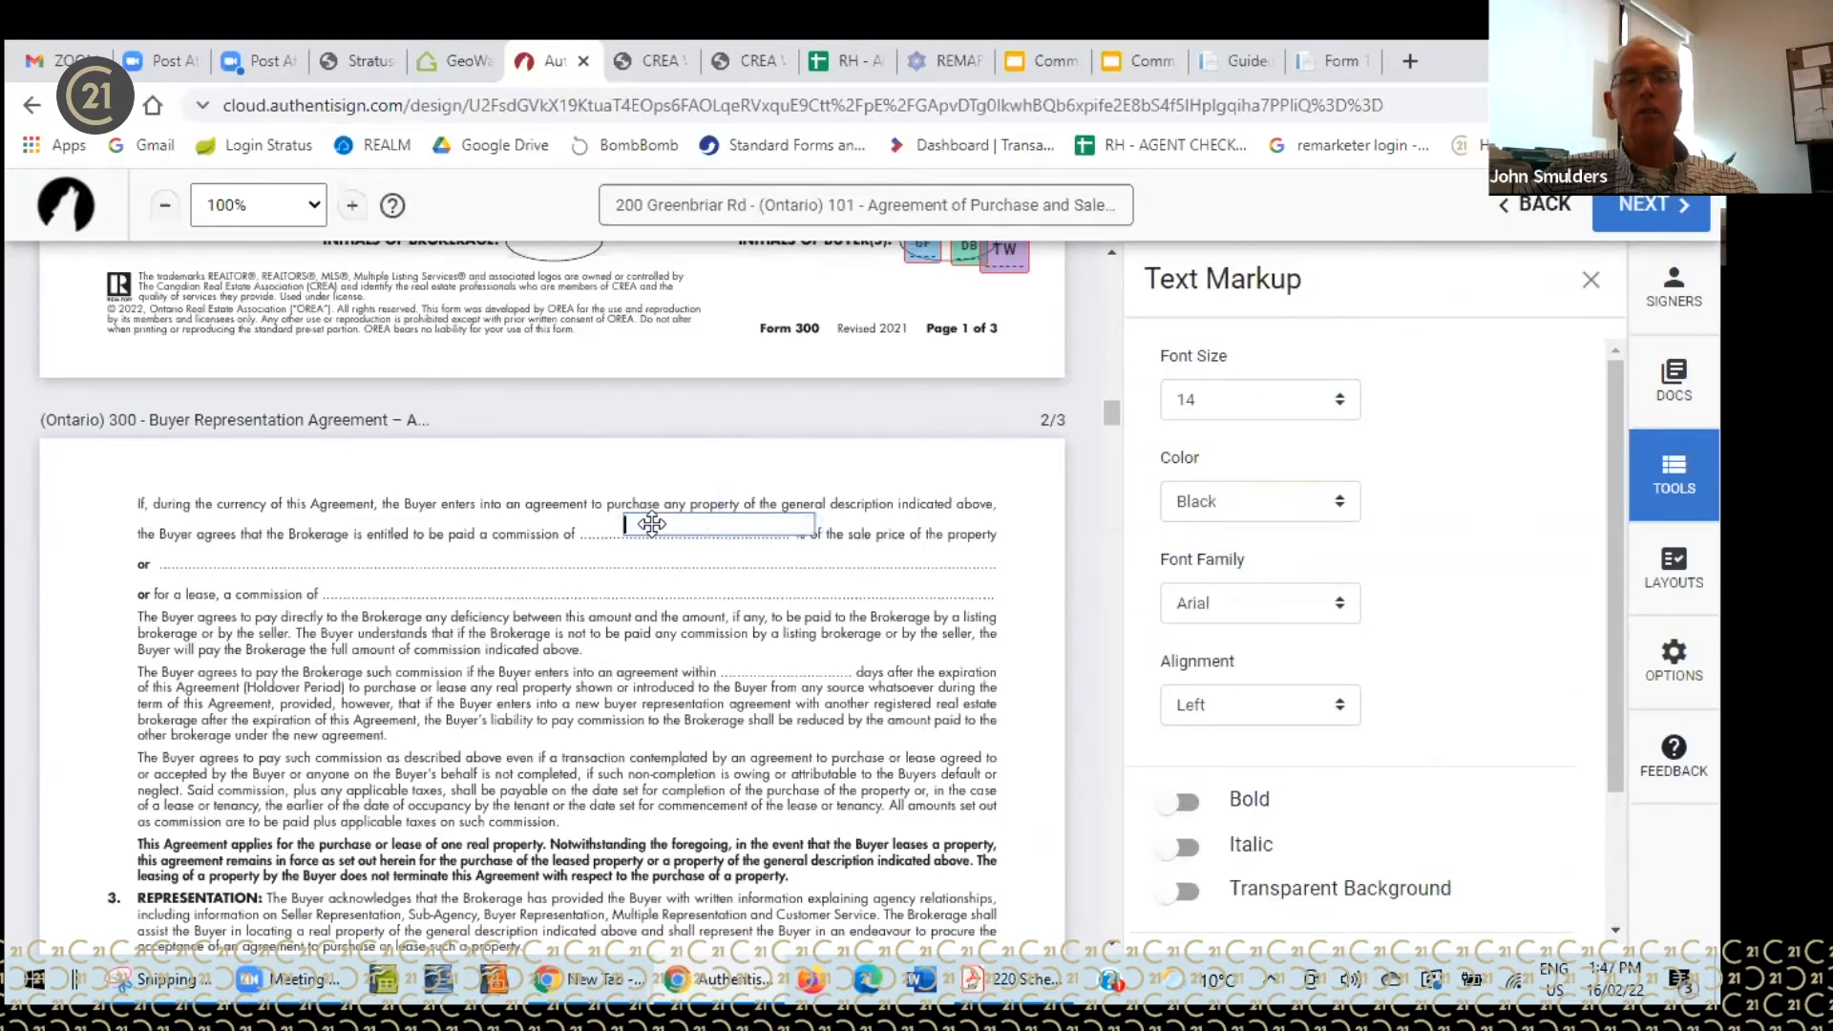
pyautogui.write('2.5')
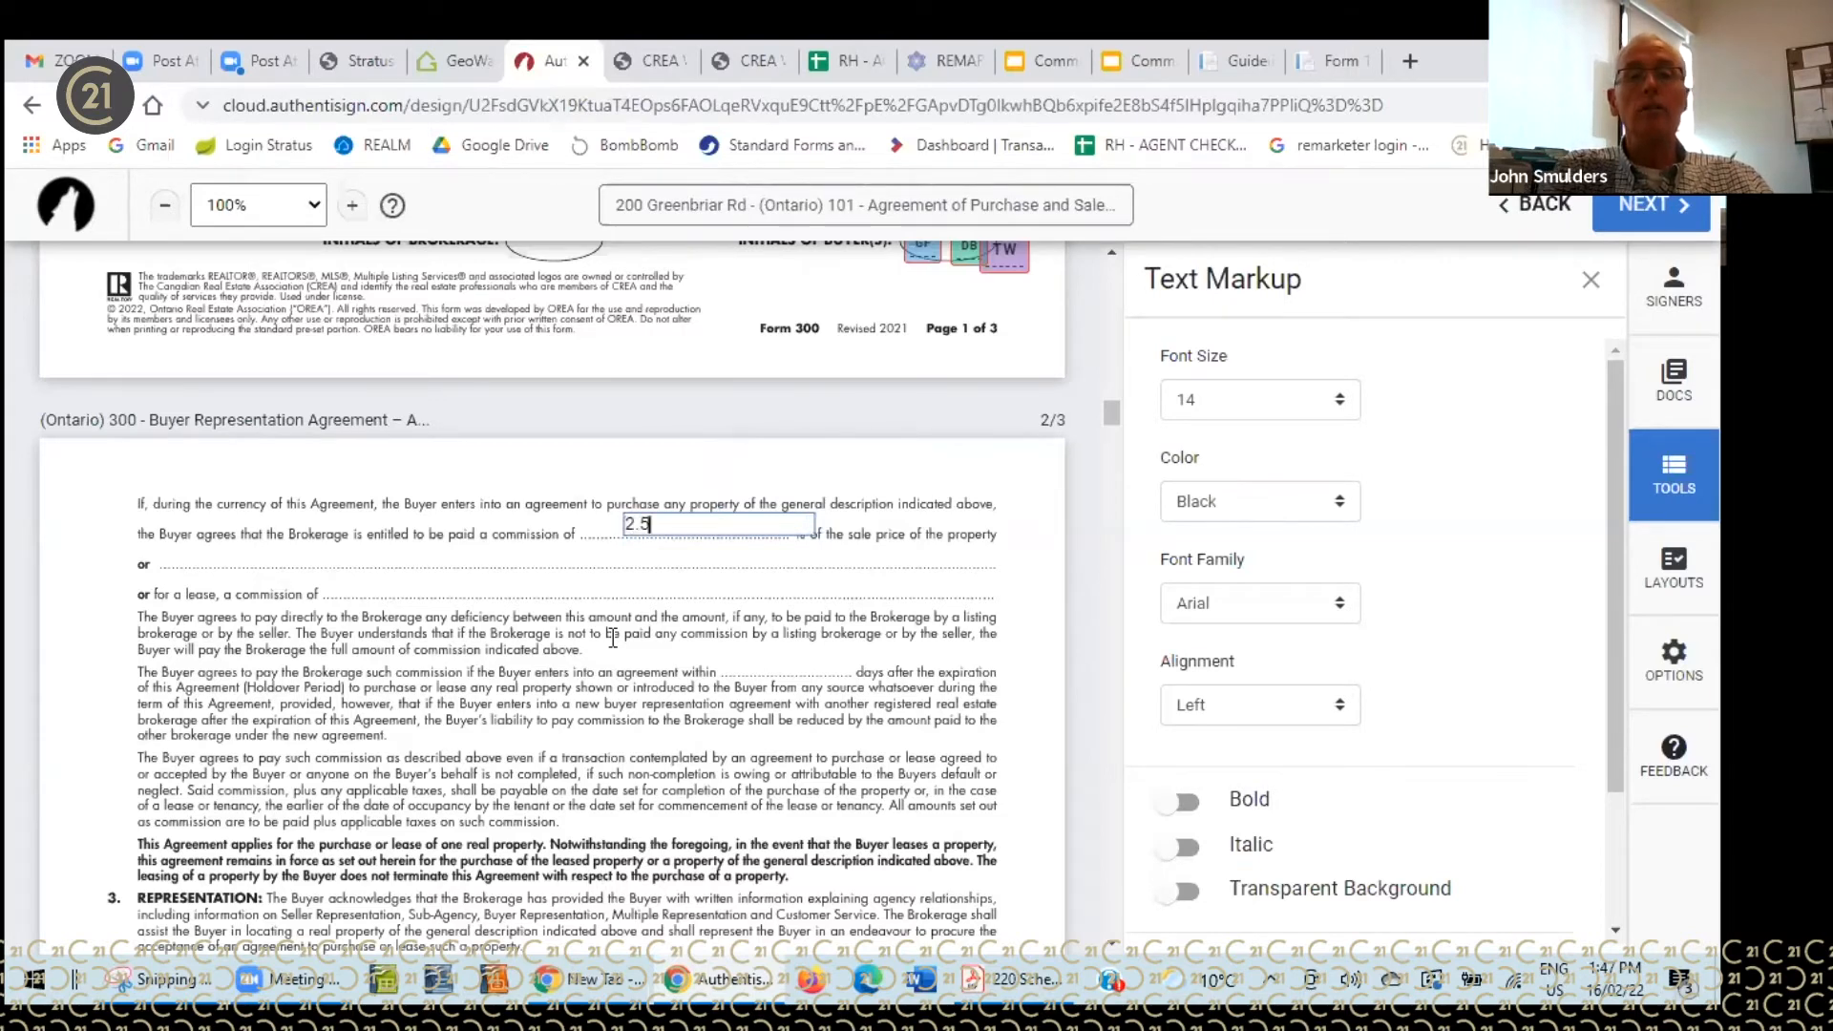
pyautogui.write('%')
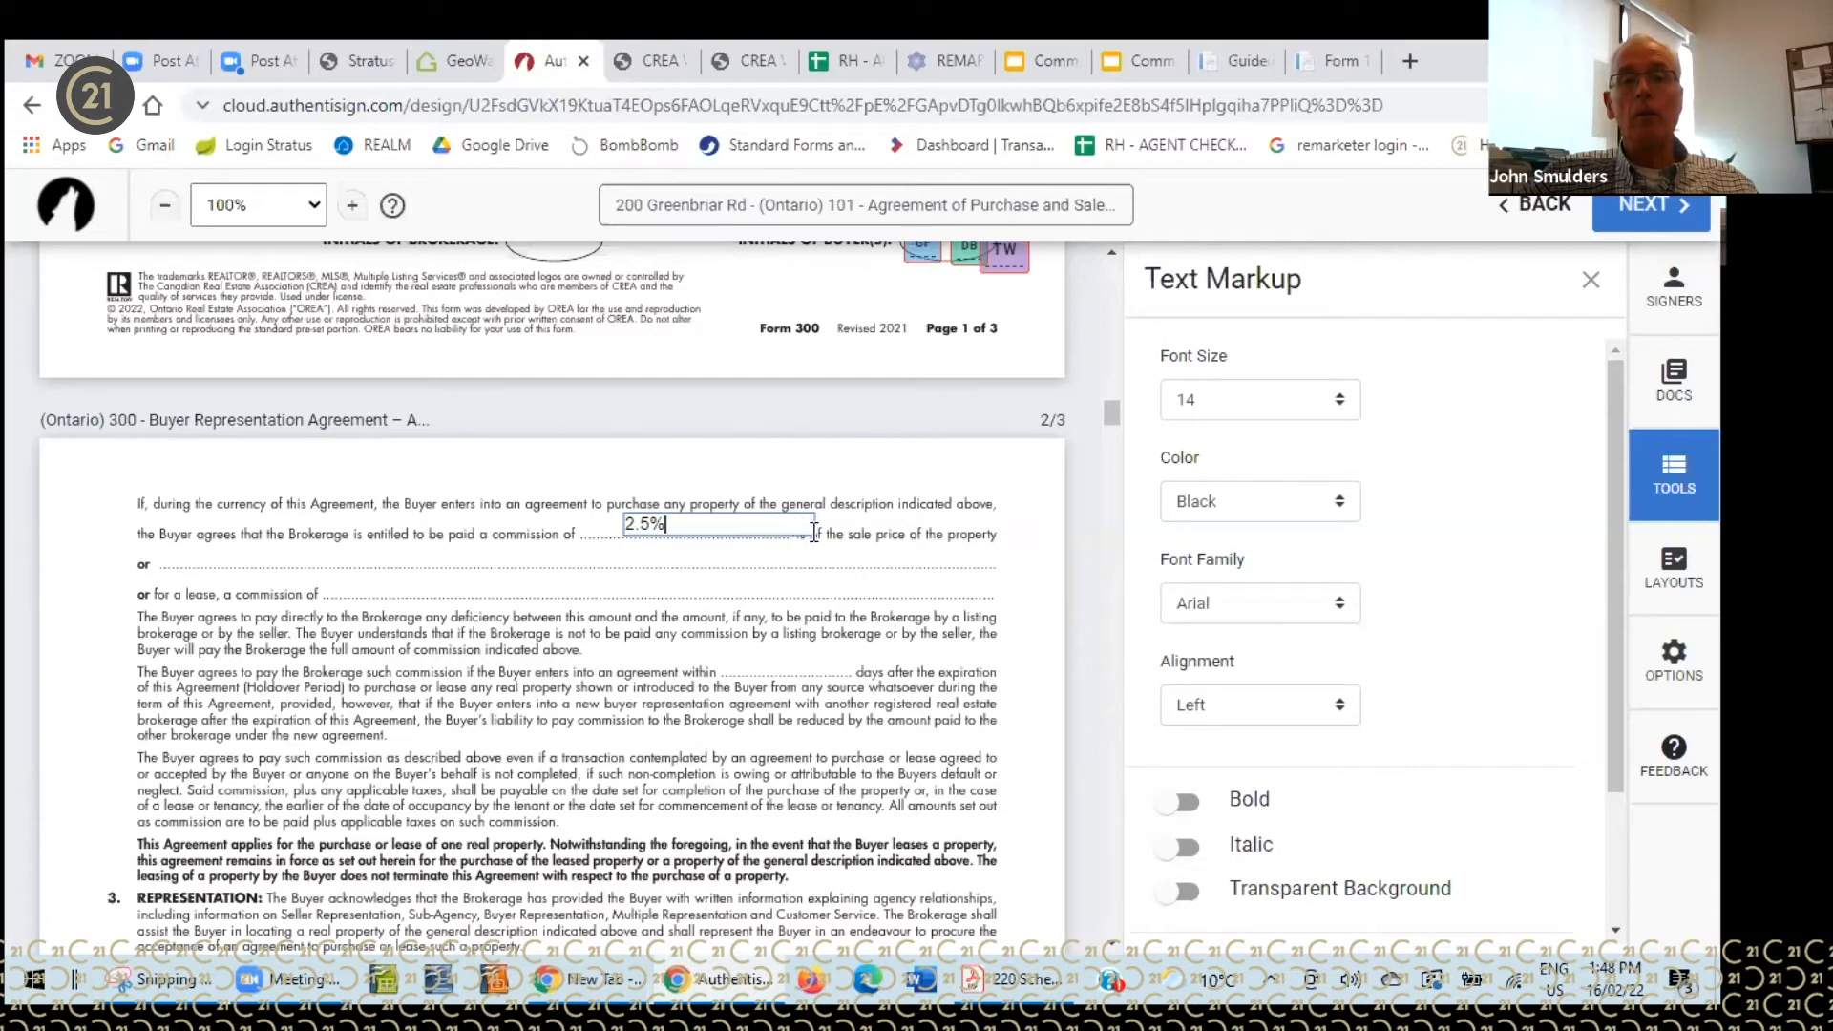
pyautogui.moveTo(816, 522); pyautogui.dragTo(913, 539)
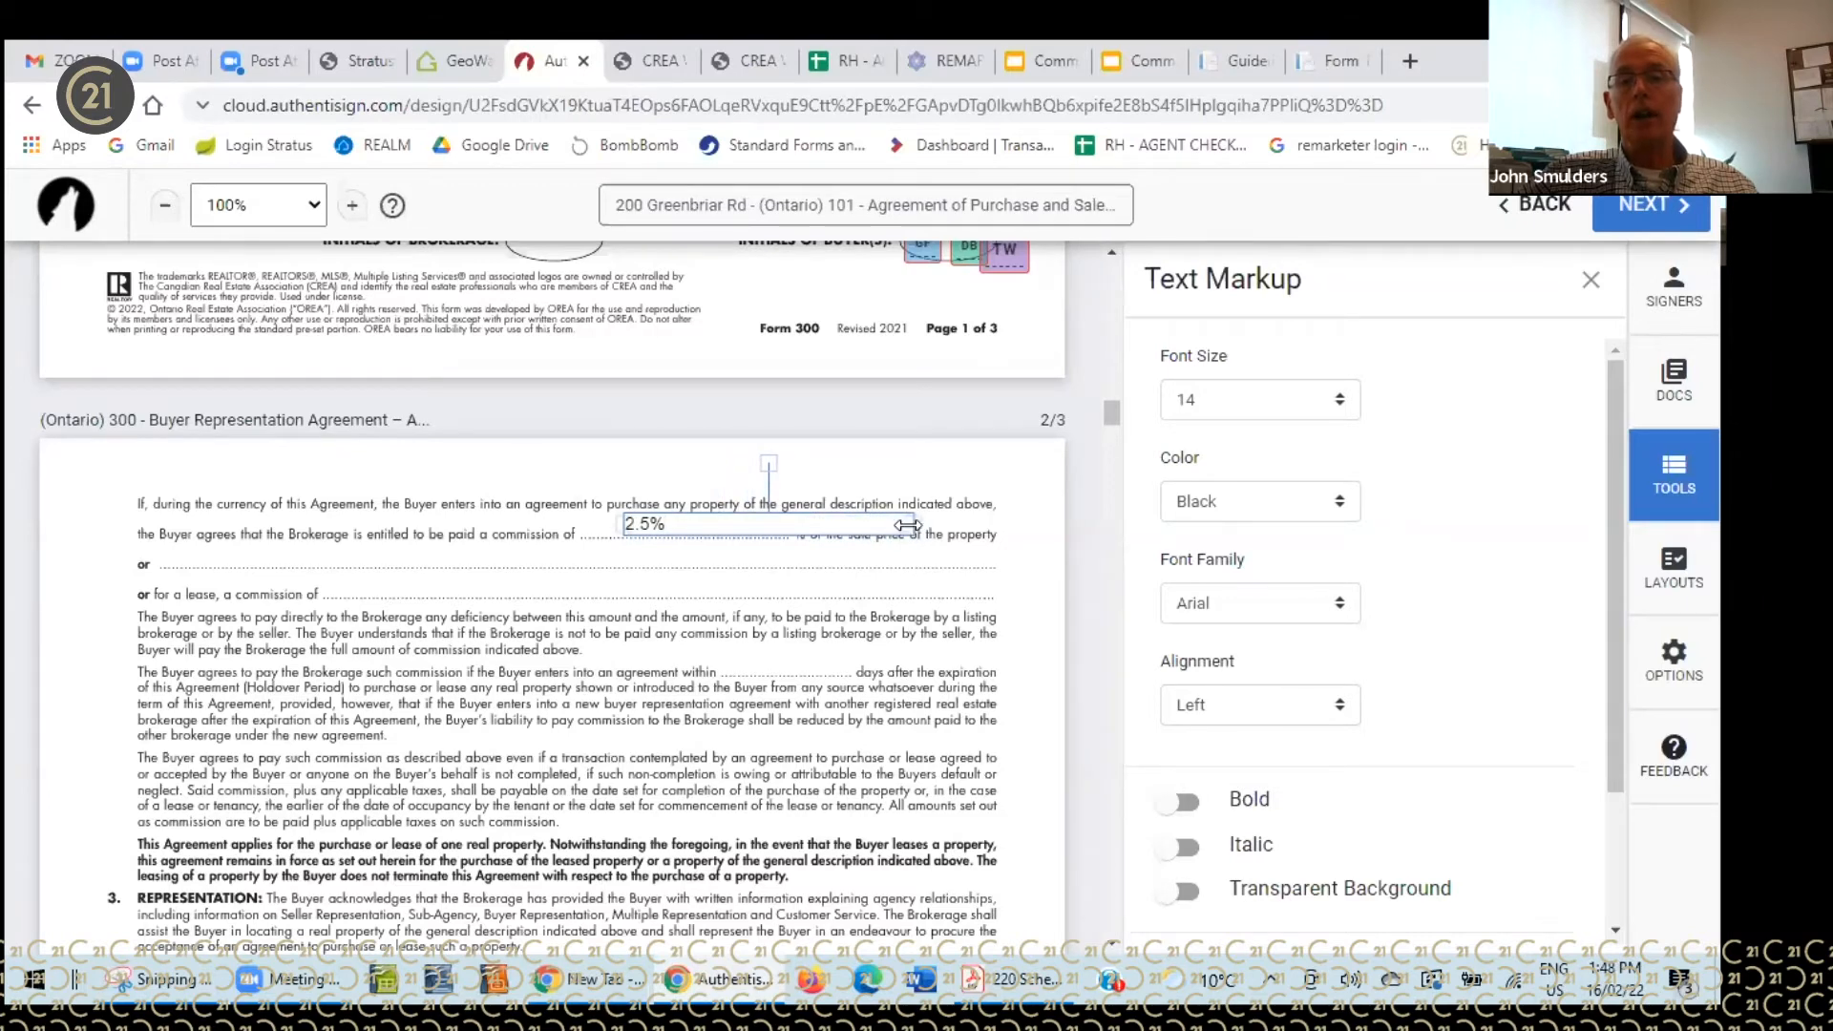
pyautogui.moveTo(914, 523); pyautogui.dragTo(761, 515)
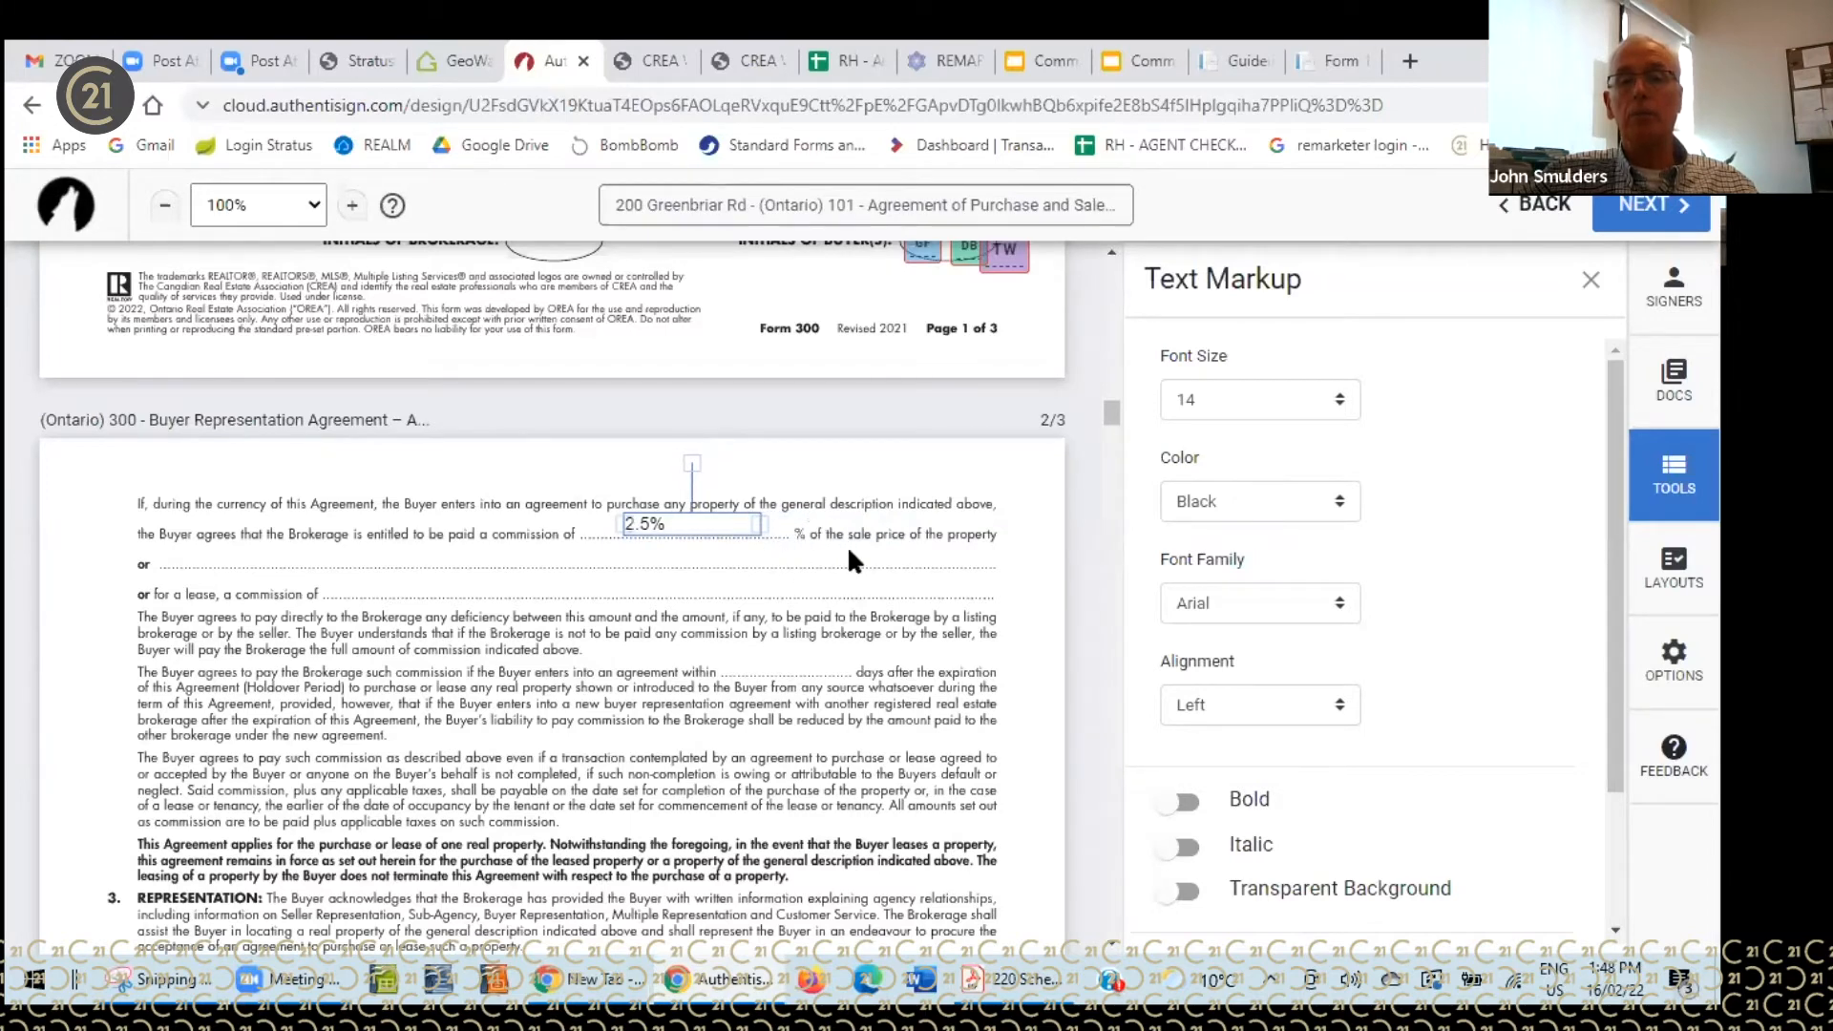
pyautogui.click(787, 541)
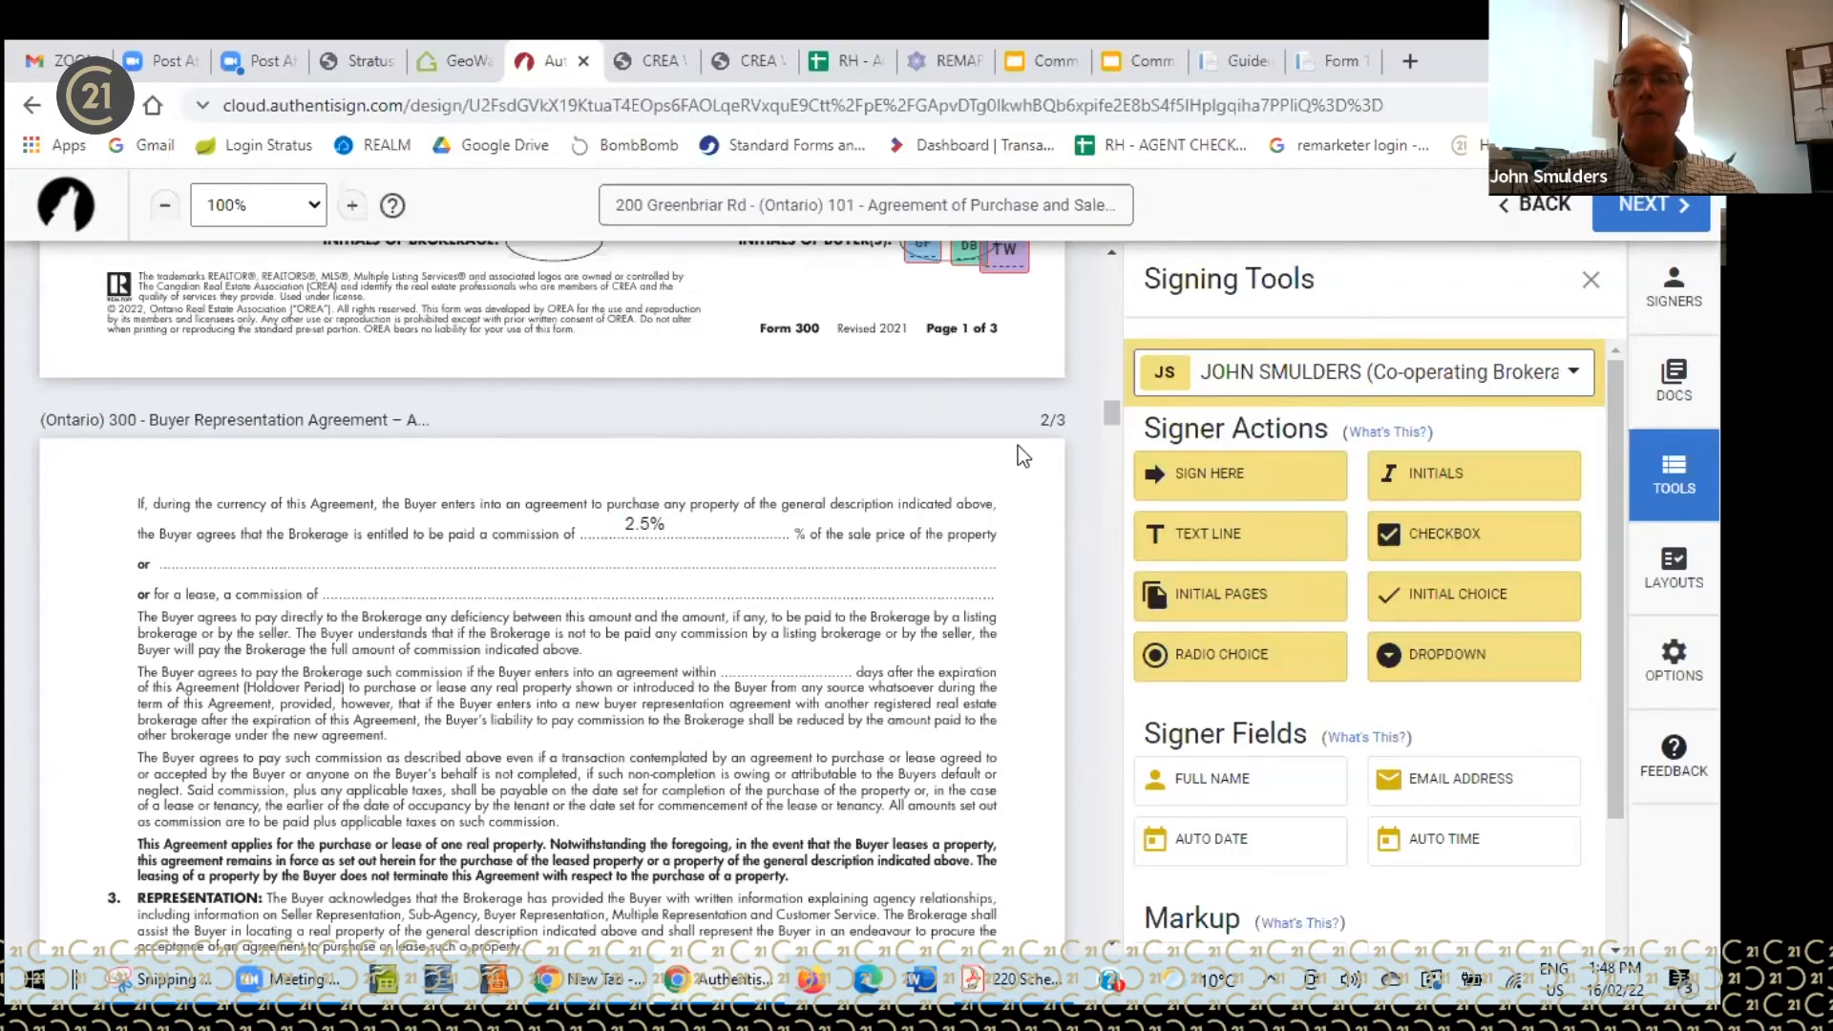
# - Place a new text box on the last paragraph of Schedule A
pyautogui.moveTo(1109, 407); pyautogui.dragTo(1108, 731)
pyautogui.scroll(-10, 1098, 762)
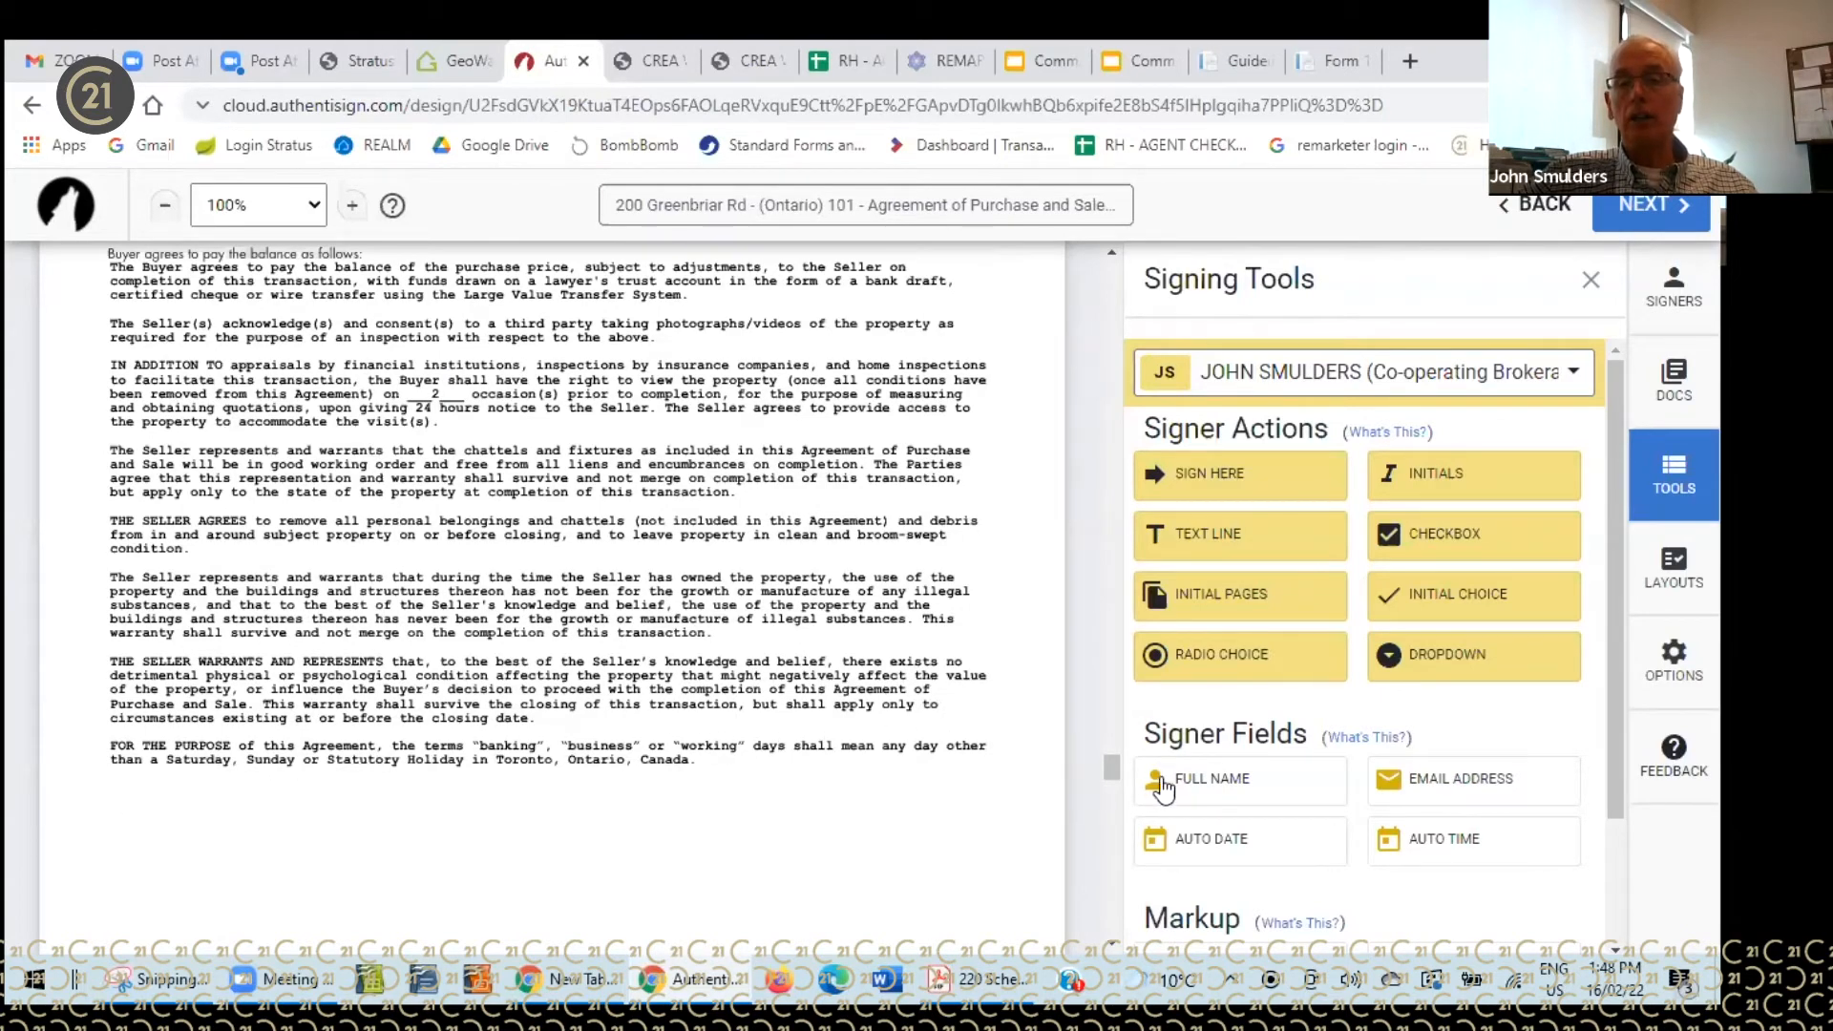
pyautogui.scroll(-2, 1184, 793)
pyautogui.click(1209, 802)
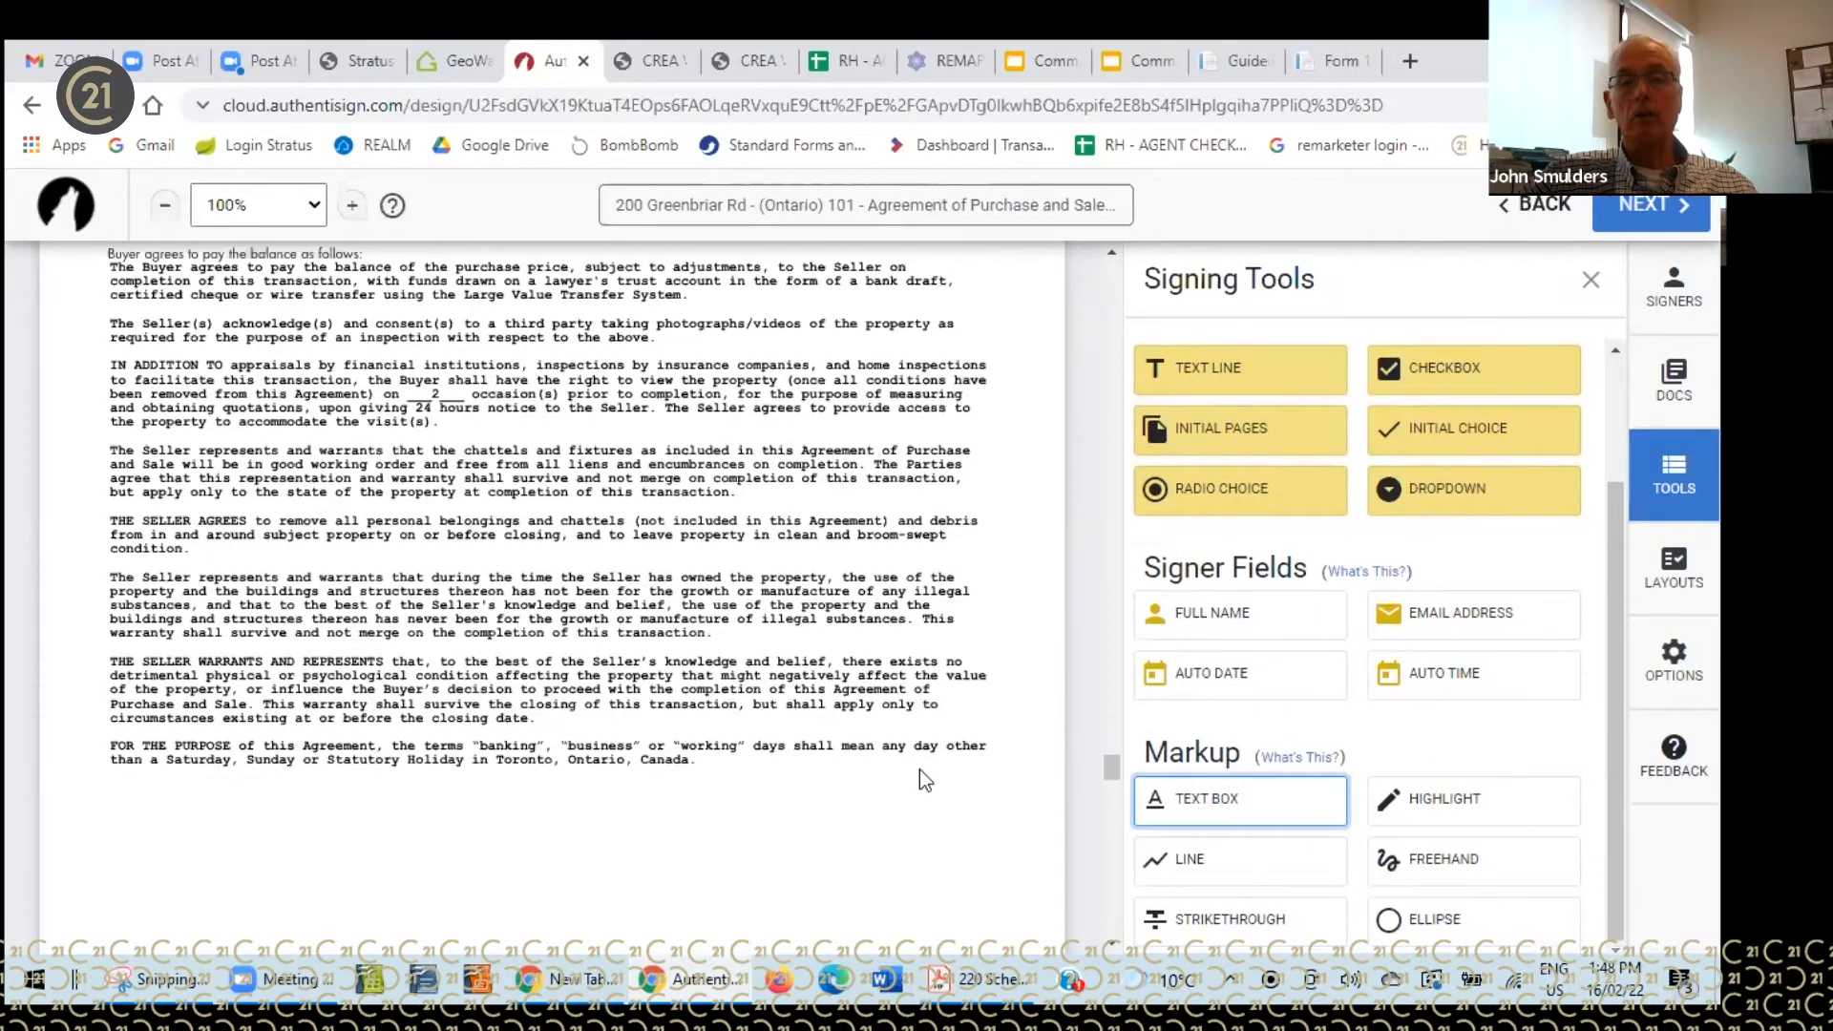
pyautogui.click(122, 753)
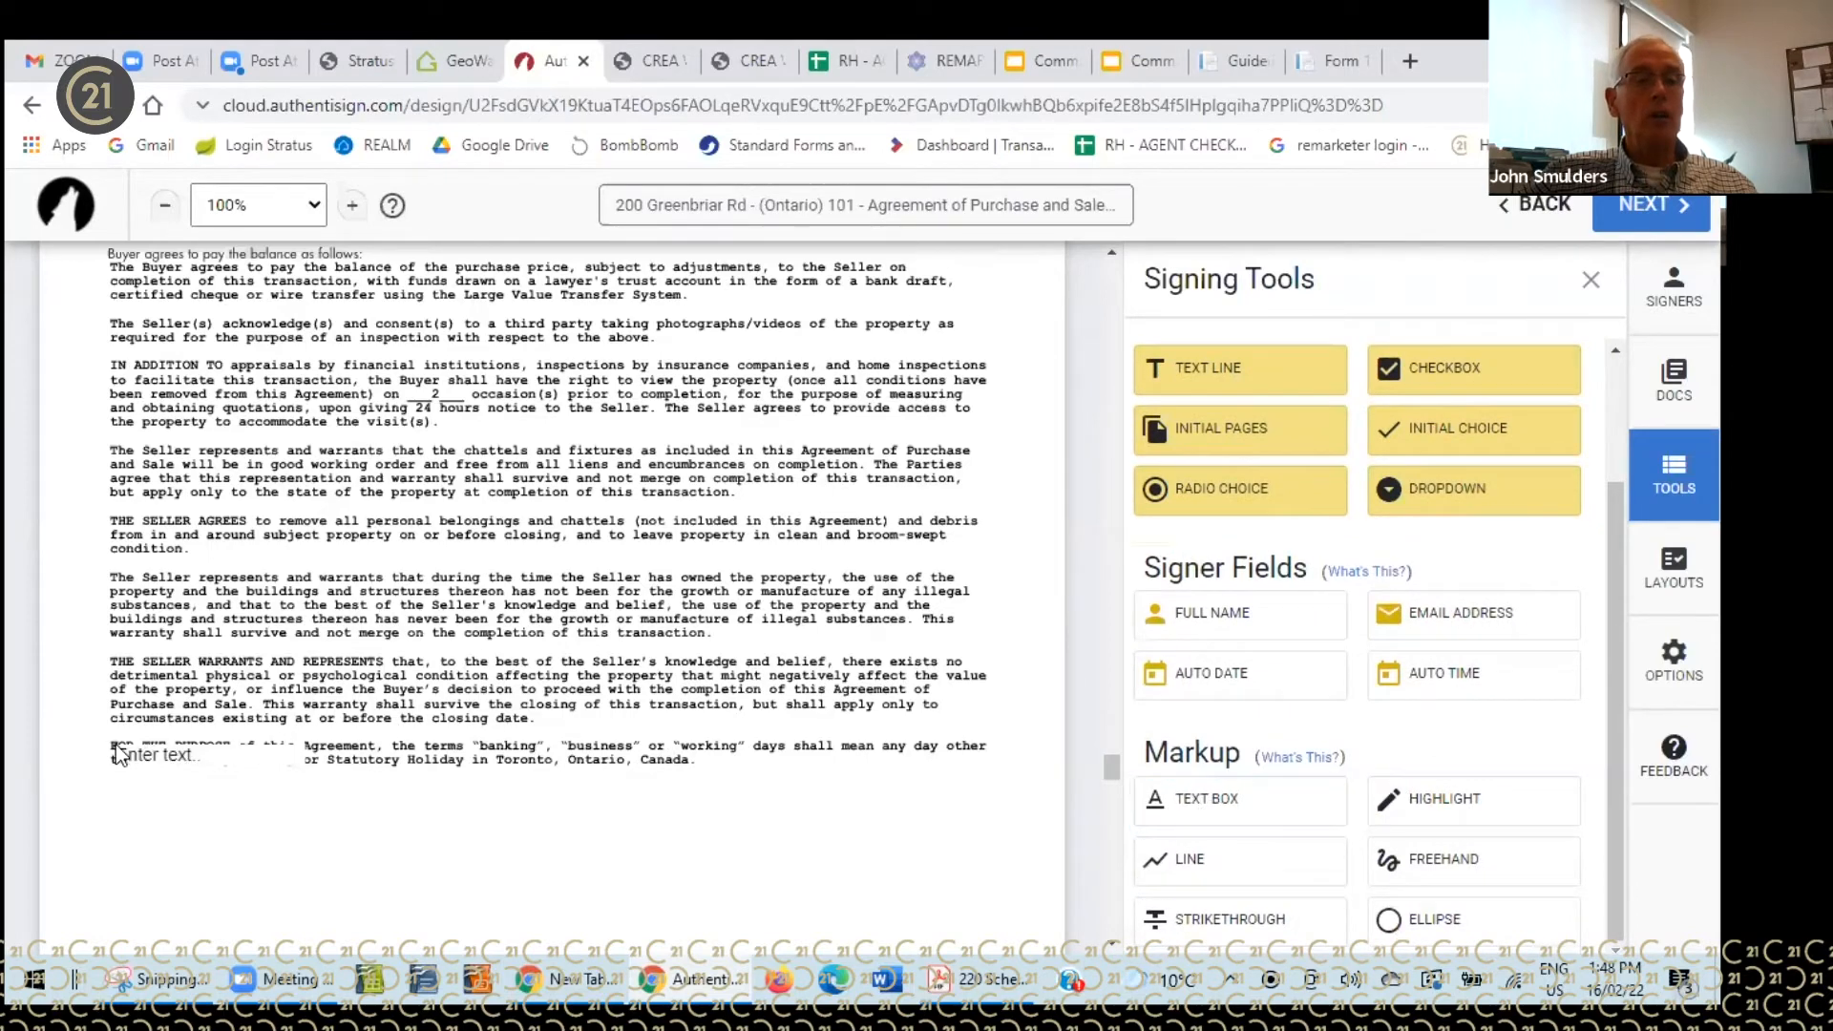
# - Stretch the empty text box across the full line and nudge it slightly down and right
pyautogui.click(194, 747)
pyautogui.moveTo(292, 747); pyautogui.dragTo(1005, 744)
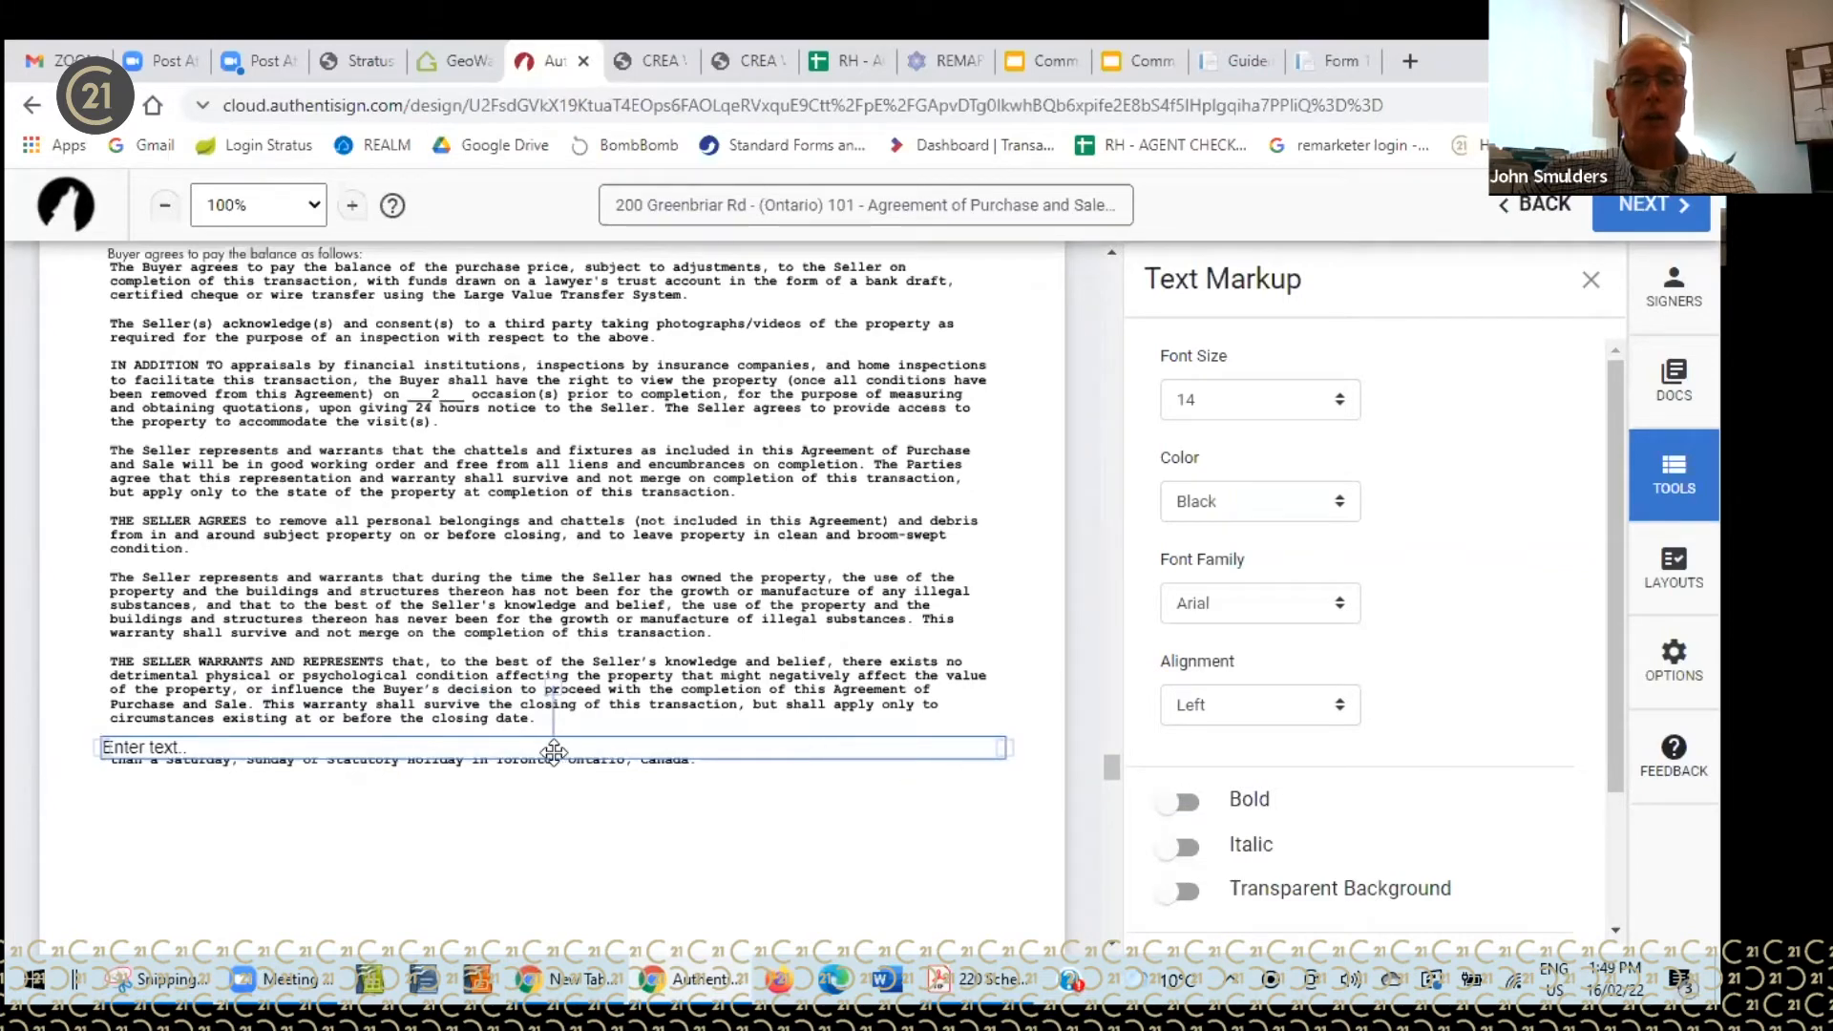
pyautogui.moveTo(549, 760); pyautogui.dragTo(553, 760)
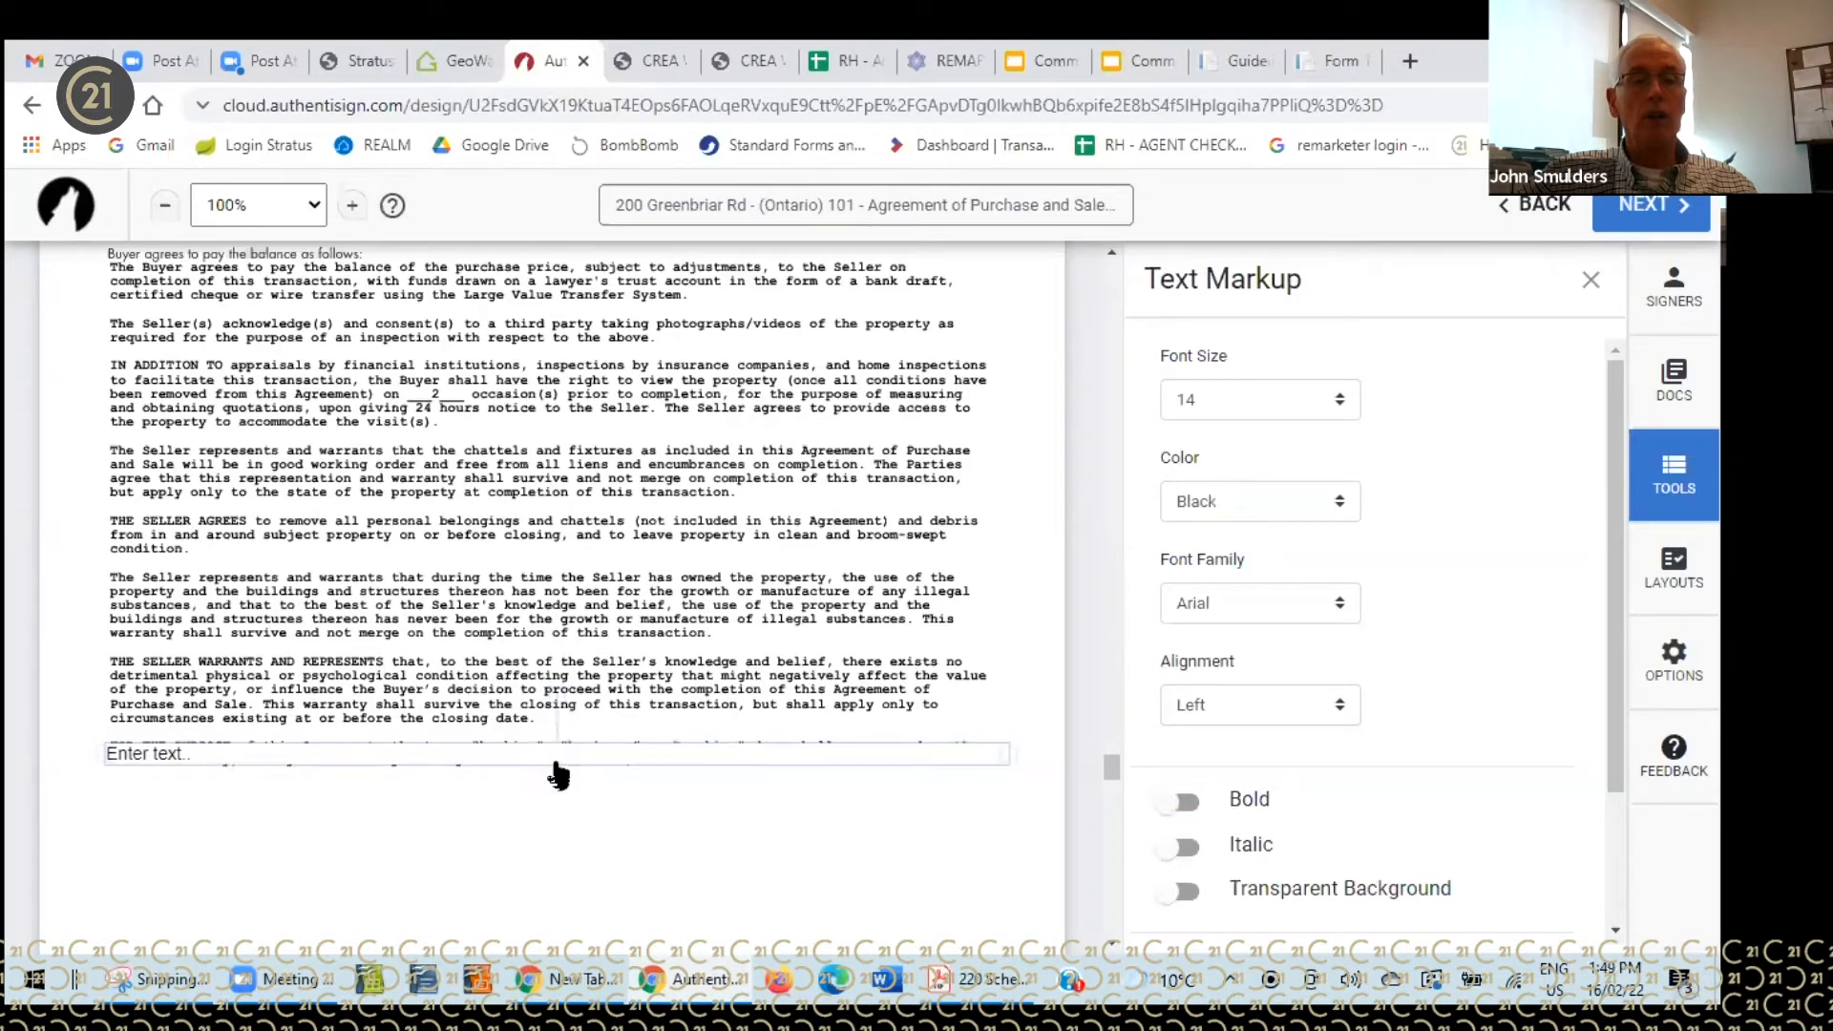
pyautogui.click(497, 827)
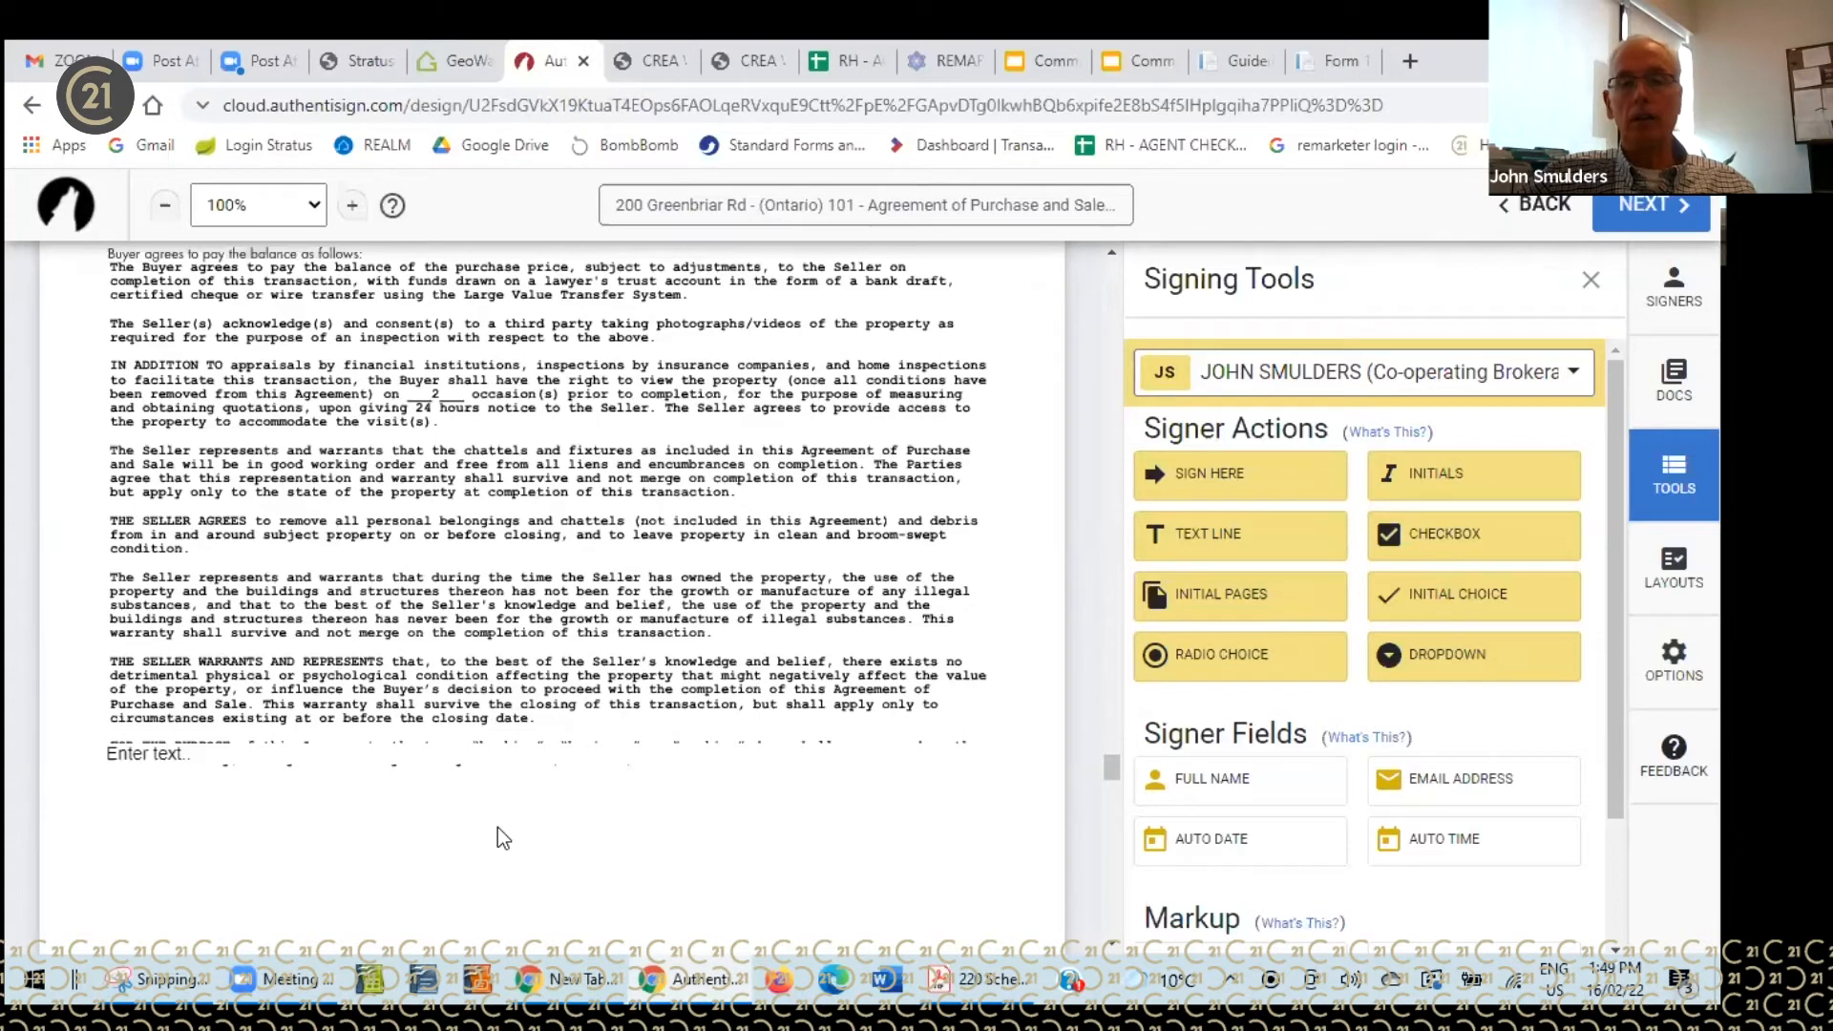
pyautogui.rightClick(466, 753)
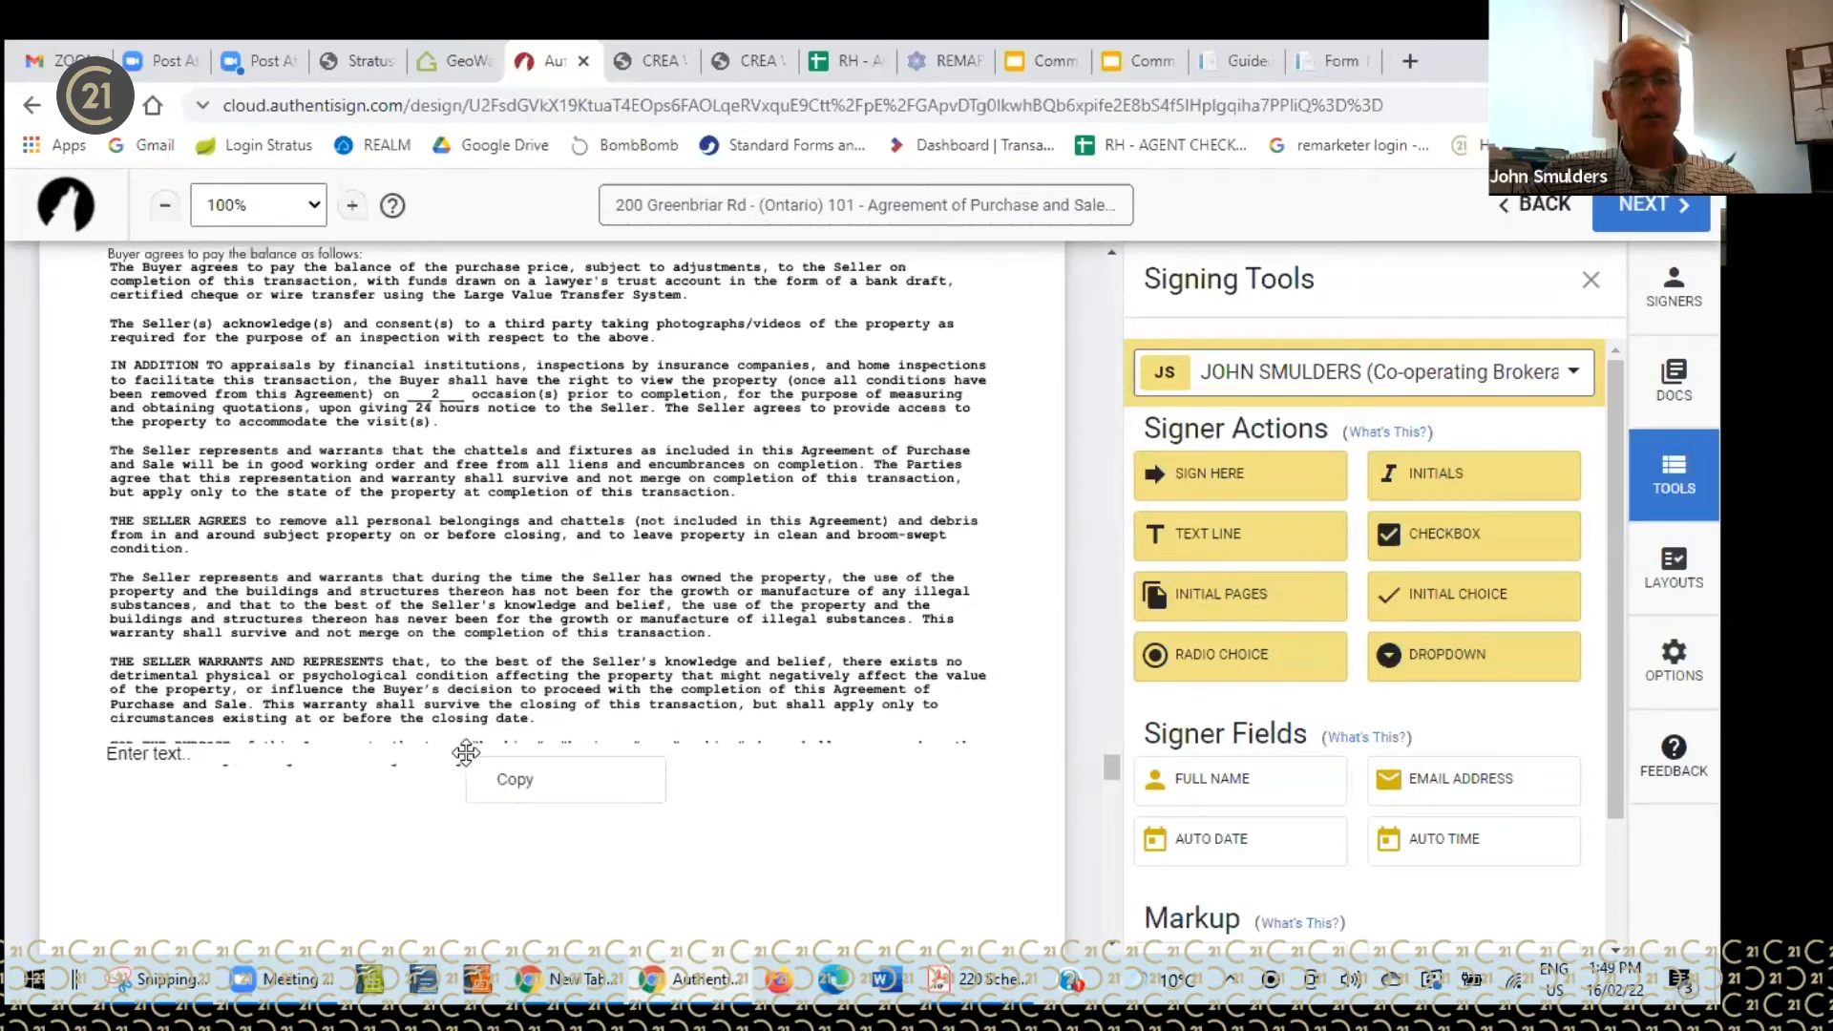
pyautogui.click(170, 754)
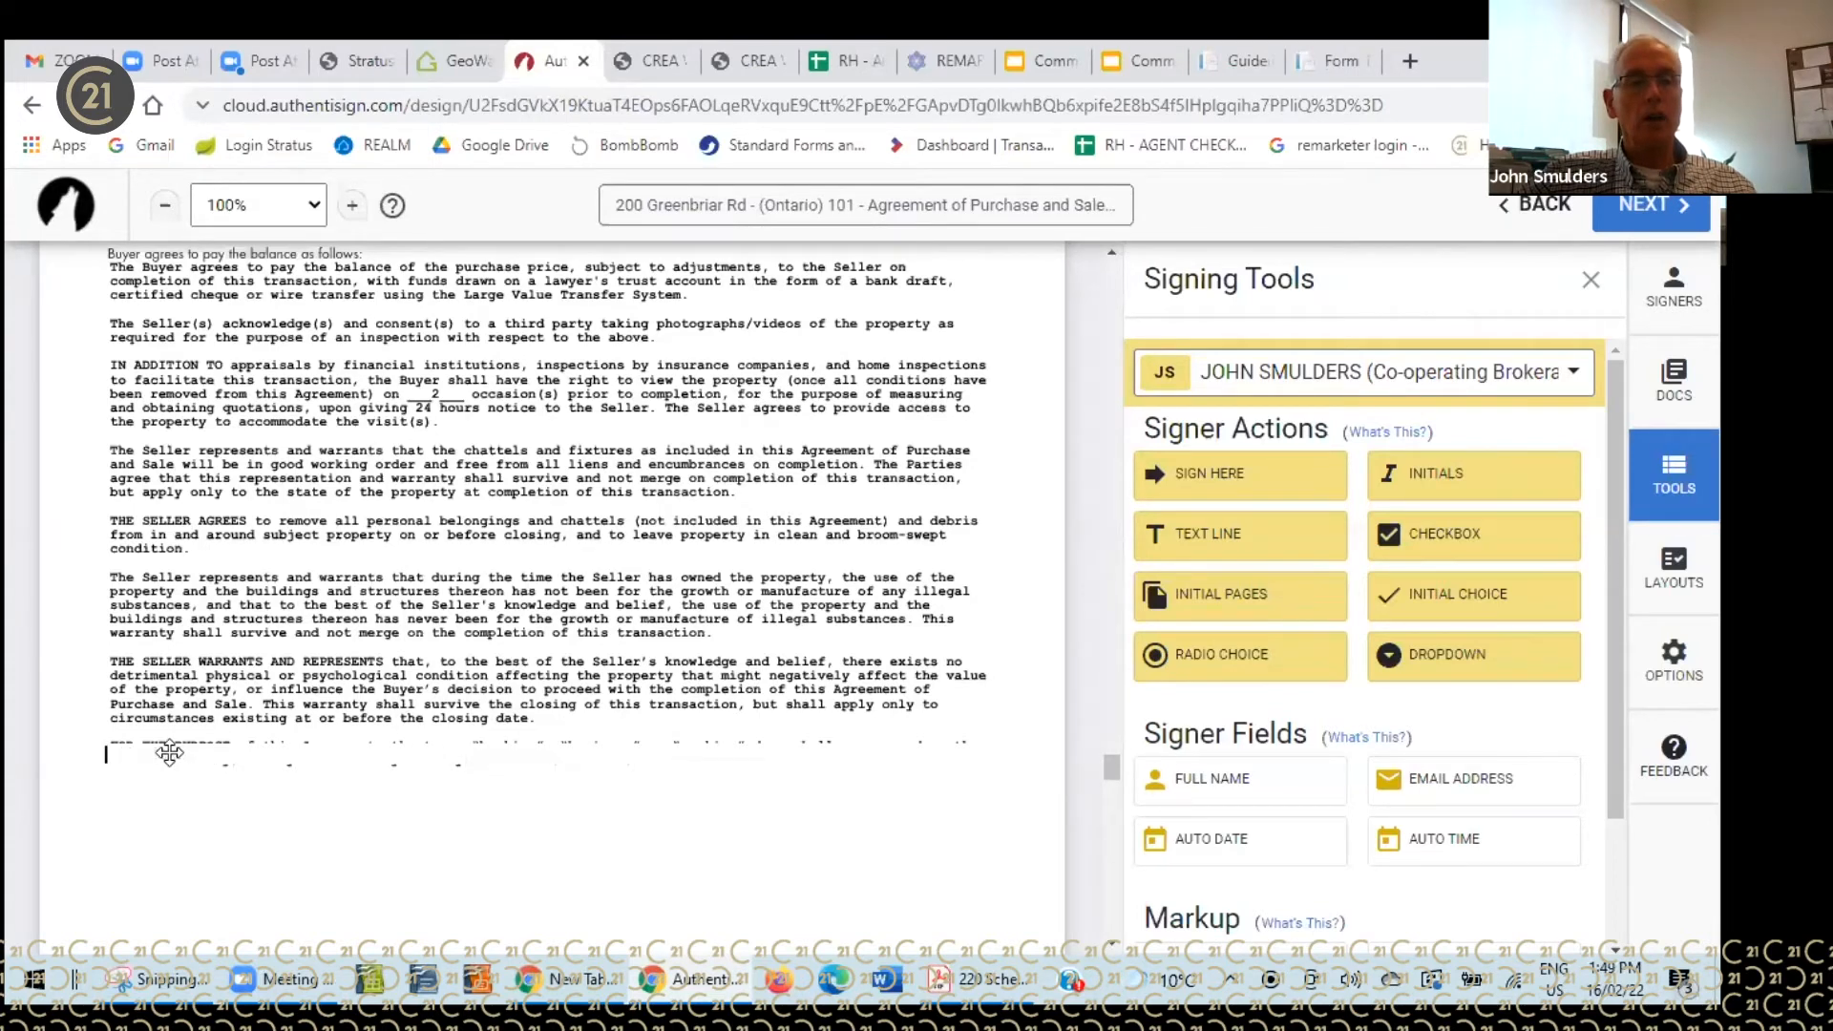
pyautogui.click(106, 755)
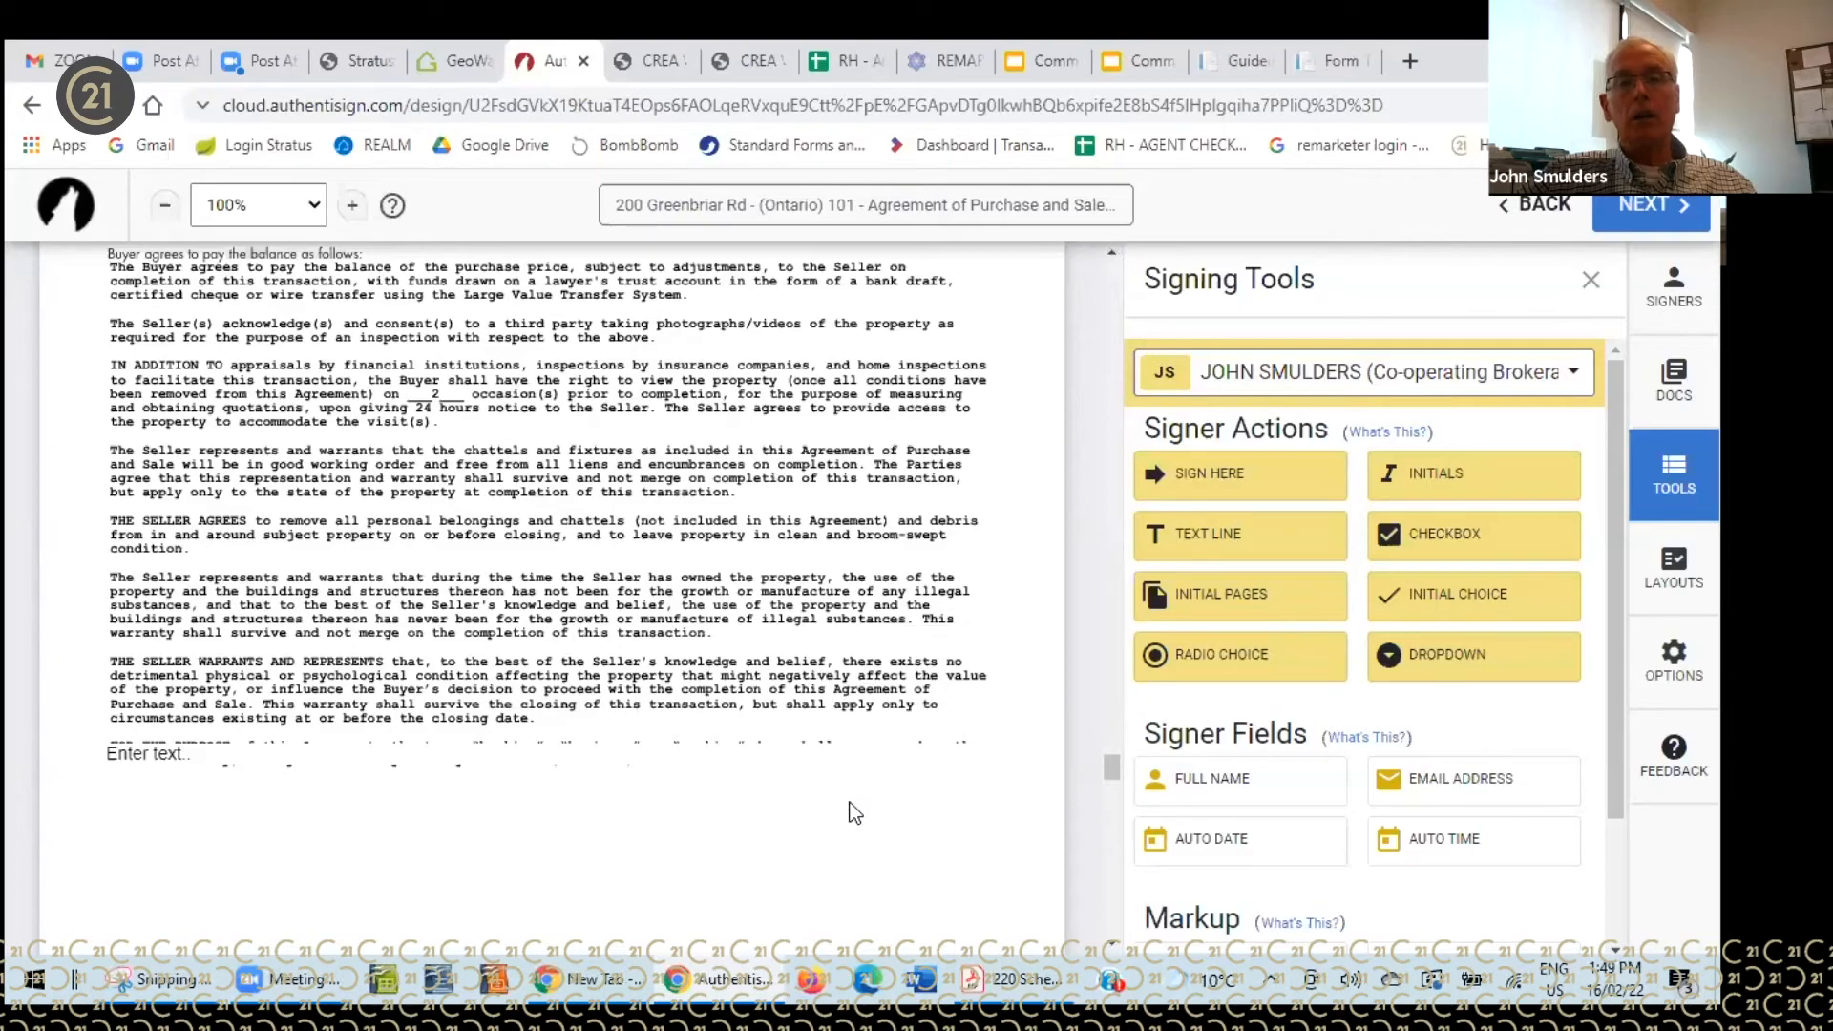
# - Scroll up to page 1's purchase price section showing $731,500.00
pyautogui.scroll(6, 854, 812)
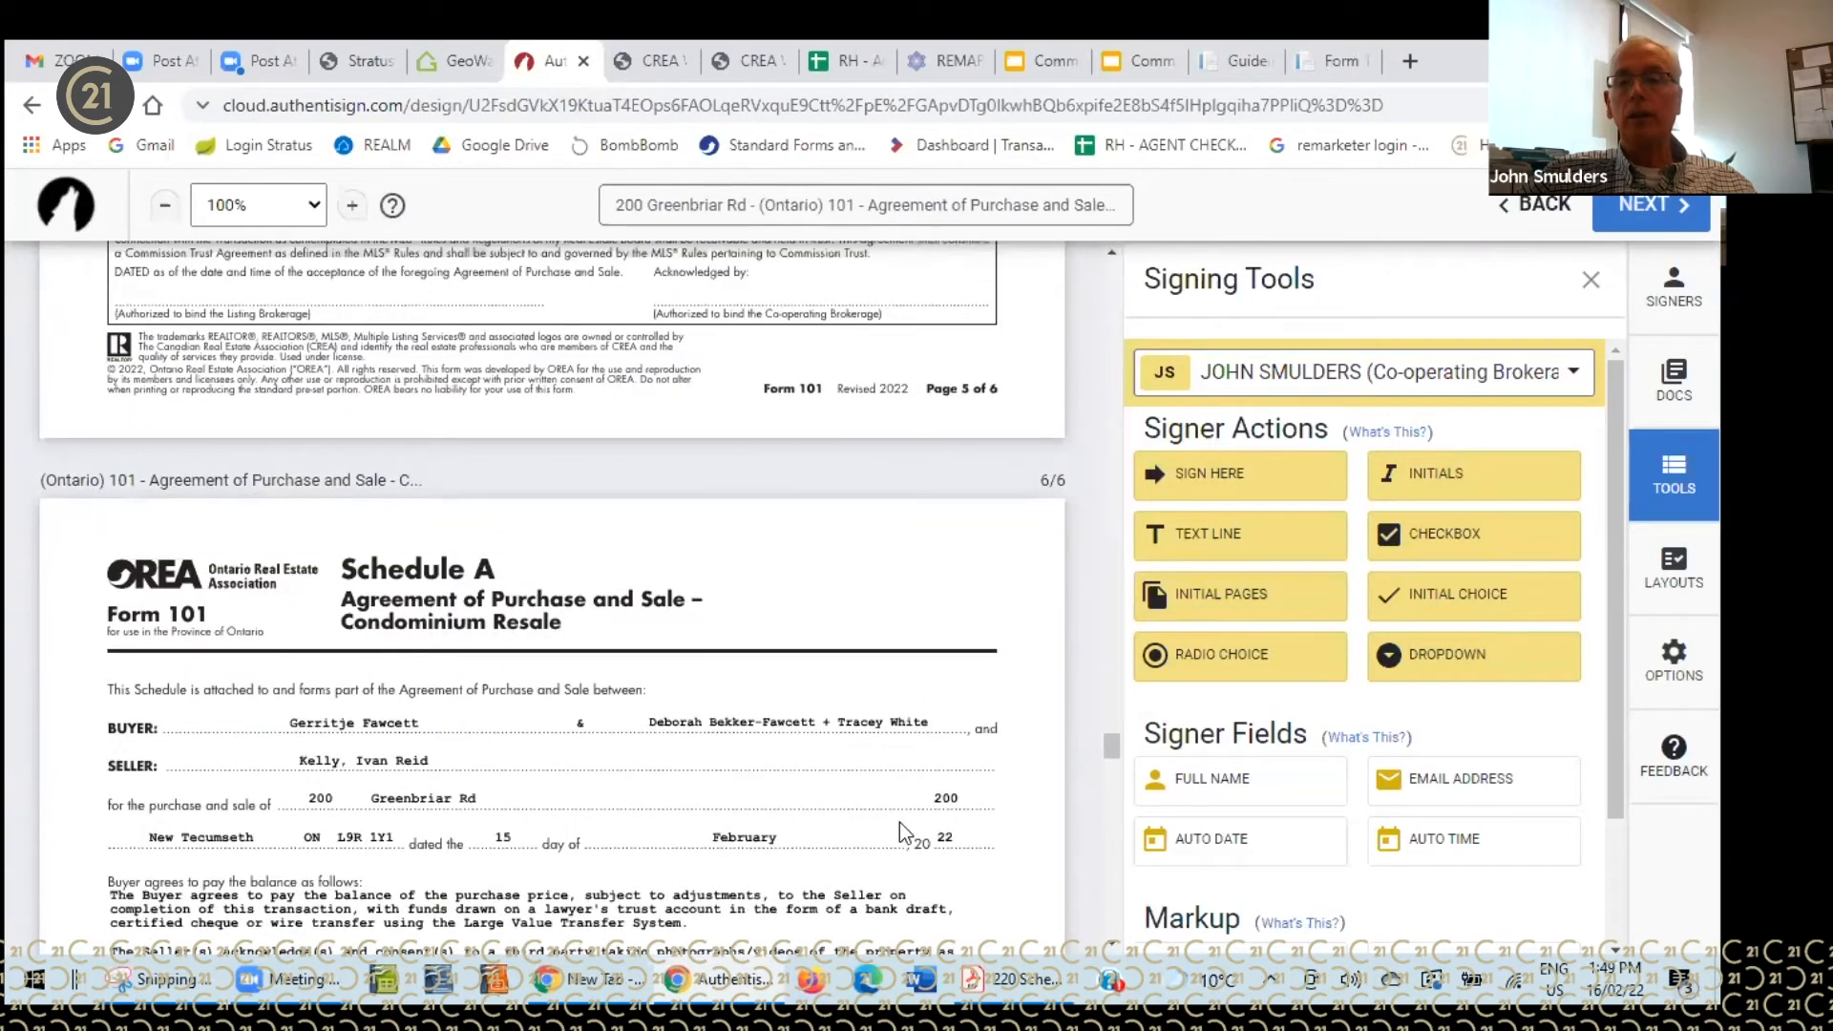
pyautogui.scroll(6, 899, 823)
pyautogui.scroll(9, 905, 823)
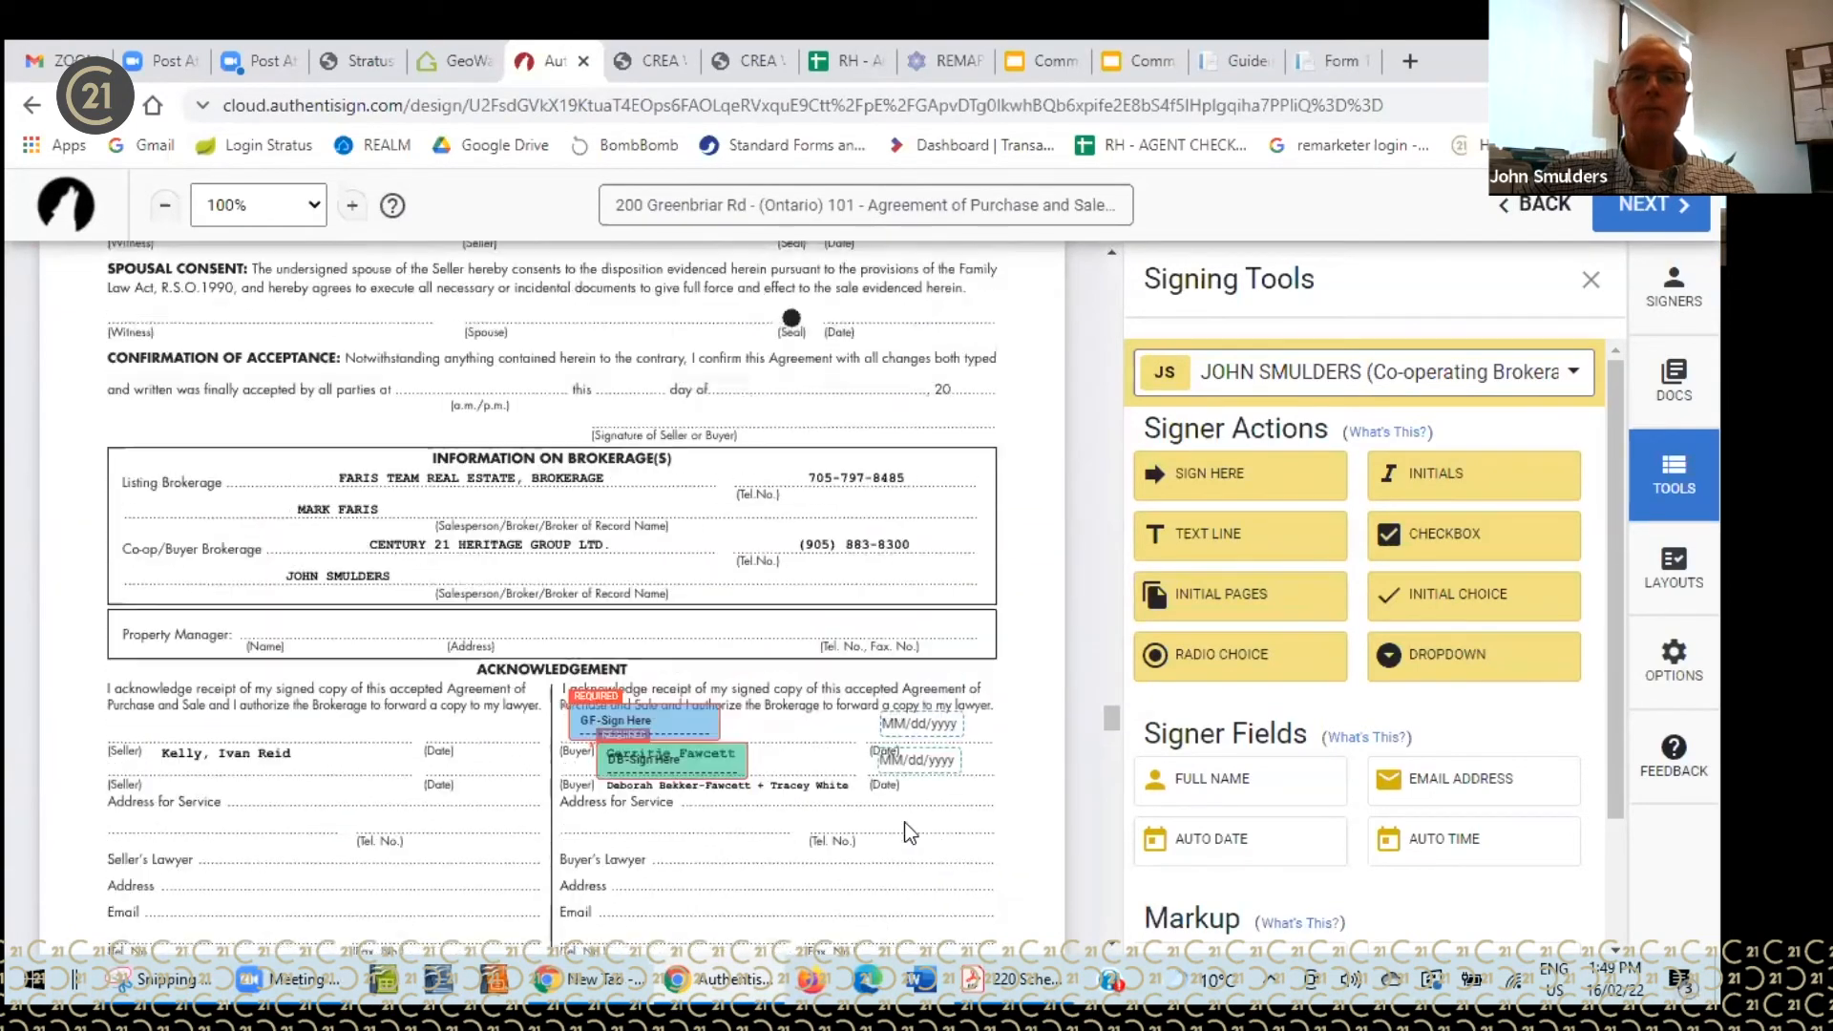
pyautogui.scroll(15, 911, 829)
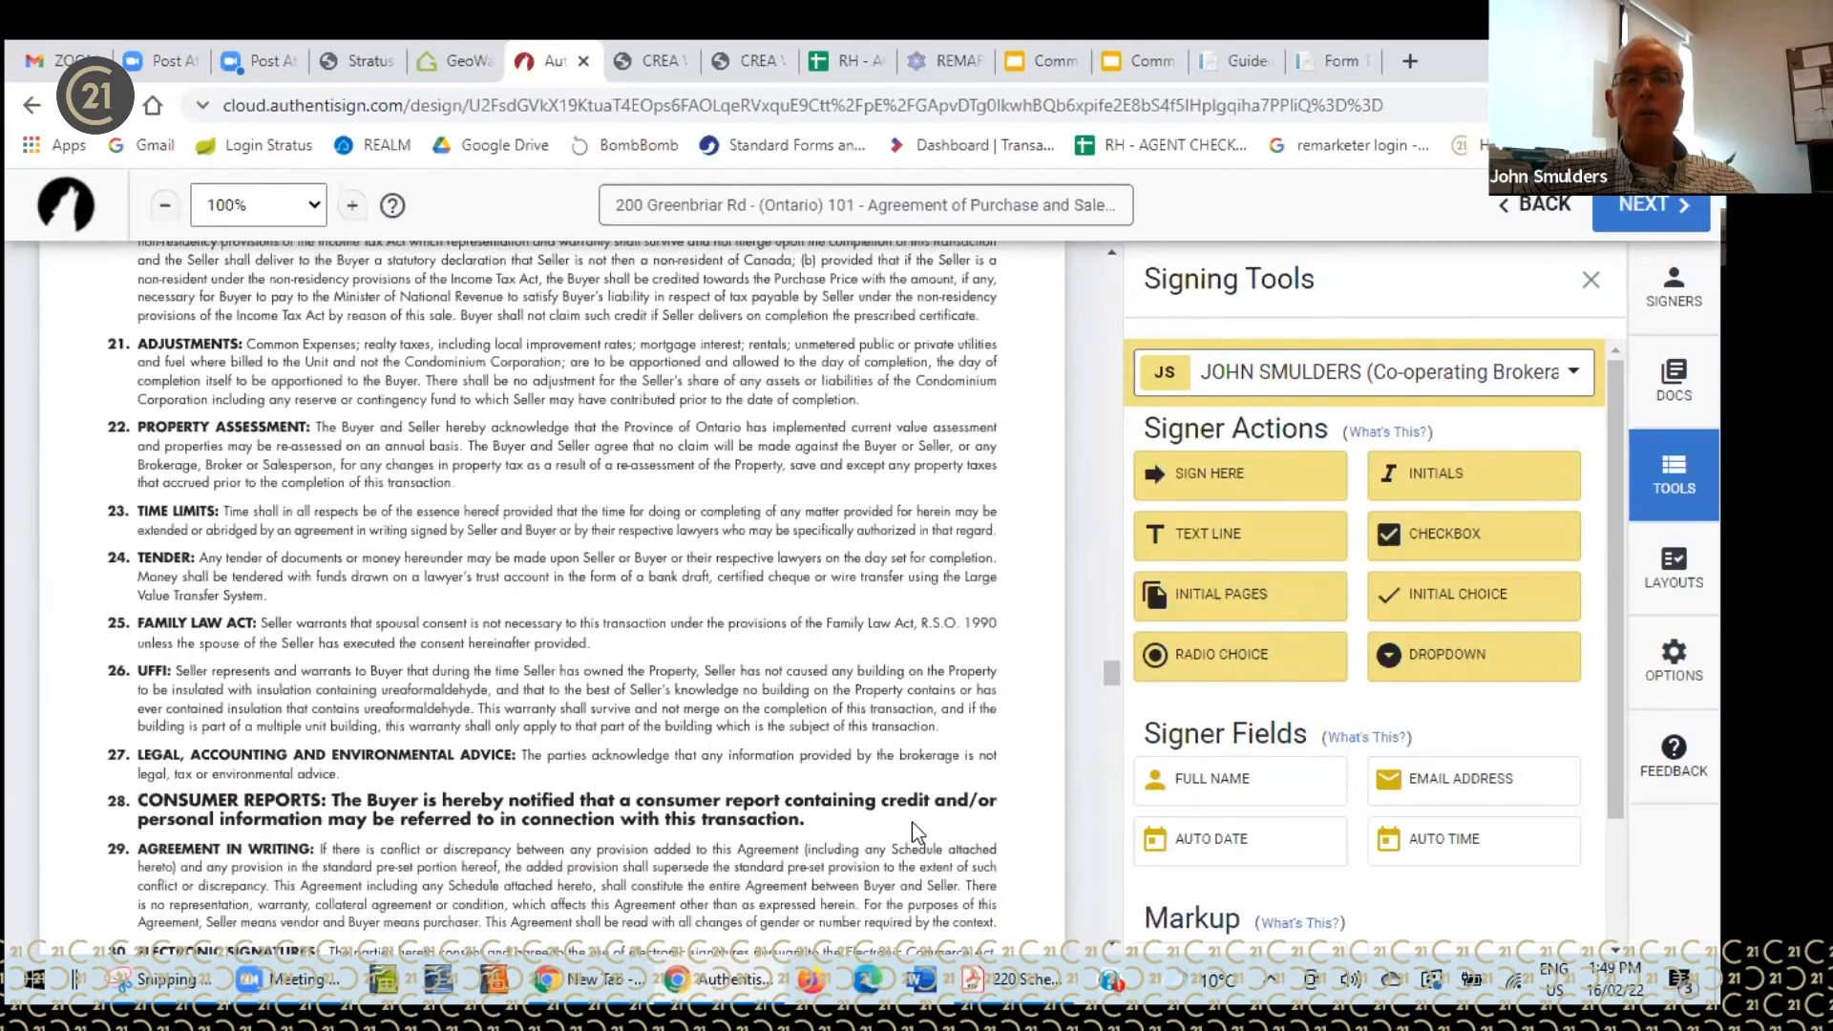
pyautogui.scroll(9, 915, 820)
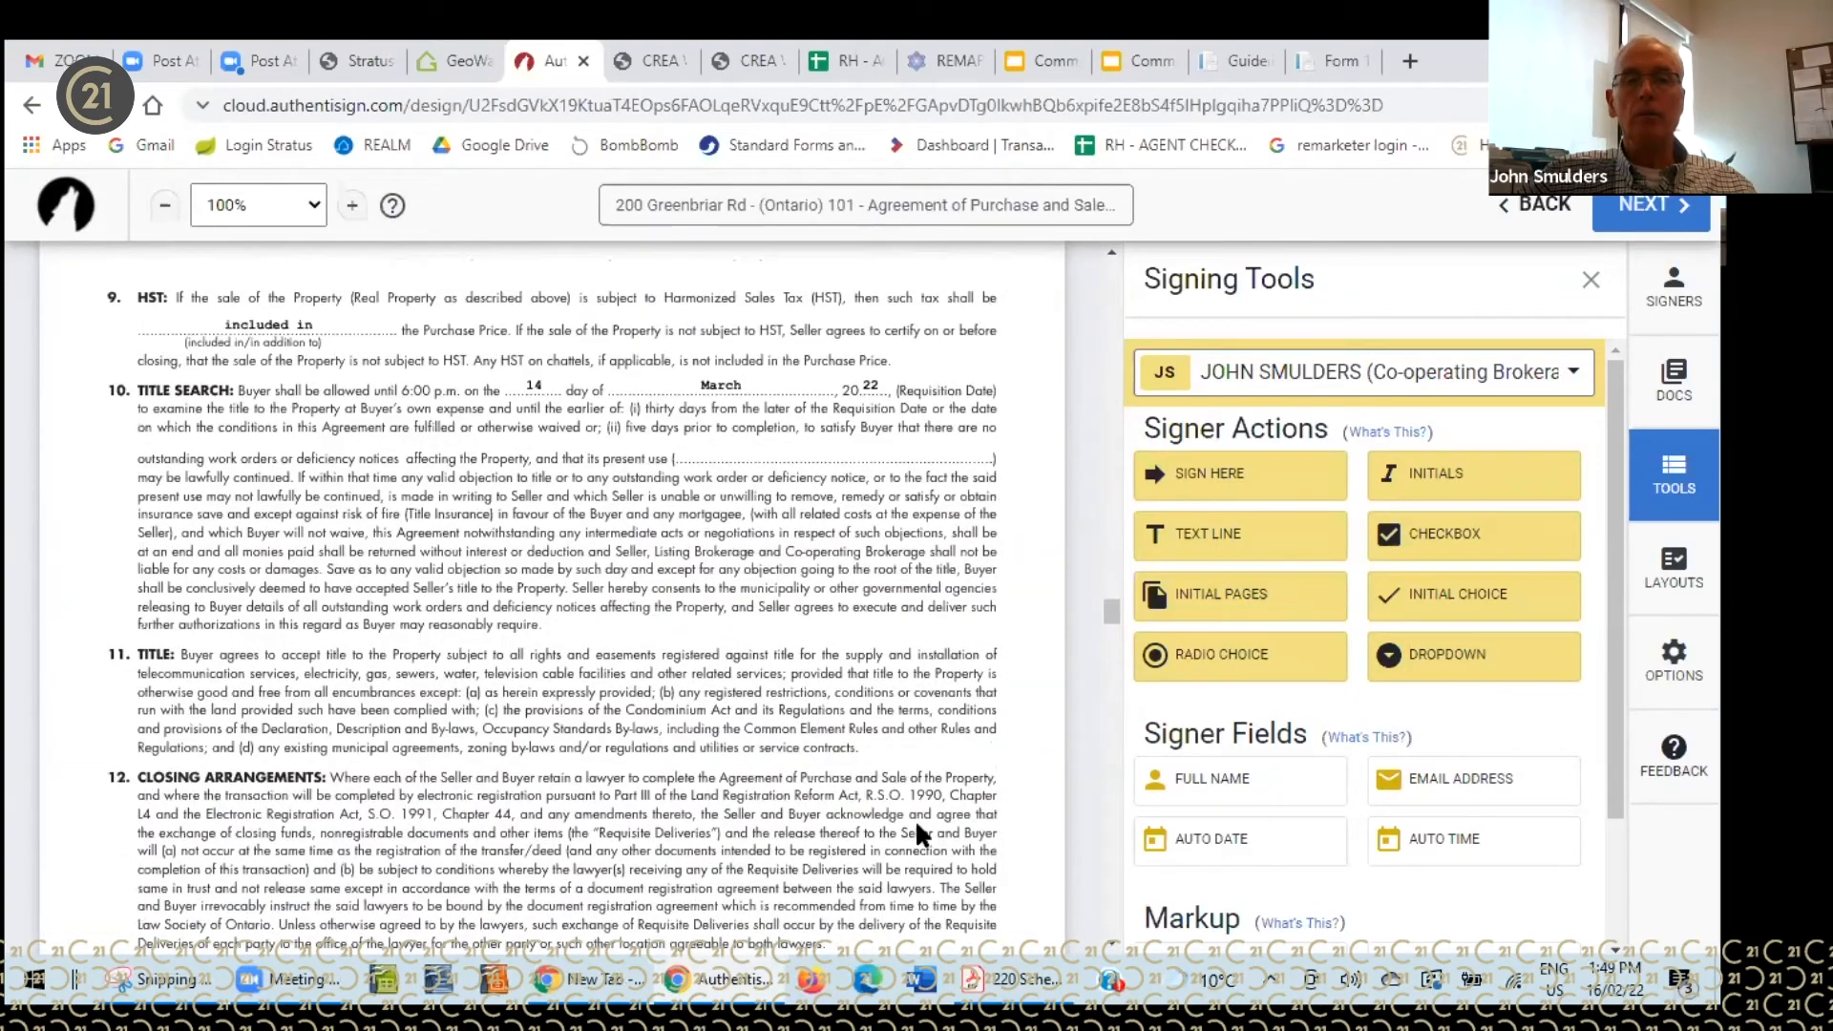
pyautogui.scroll(12, 920, 823)
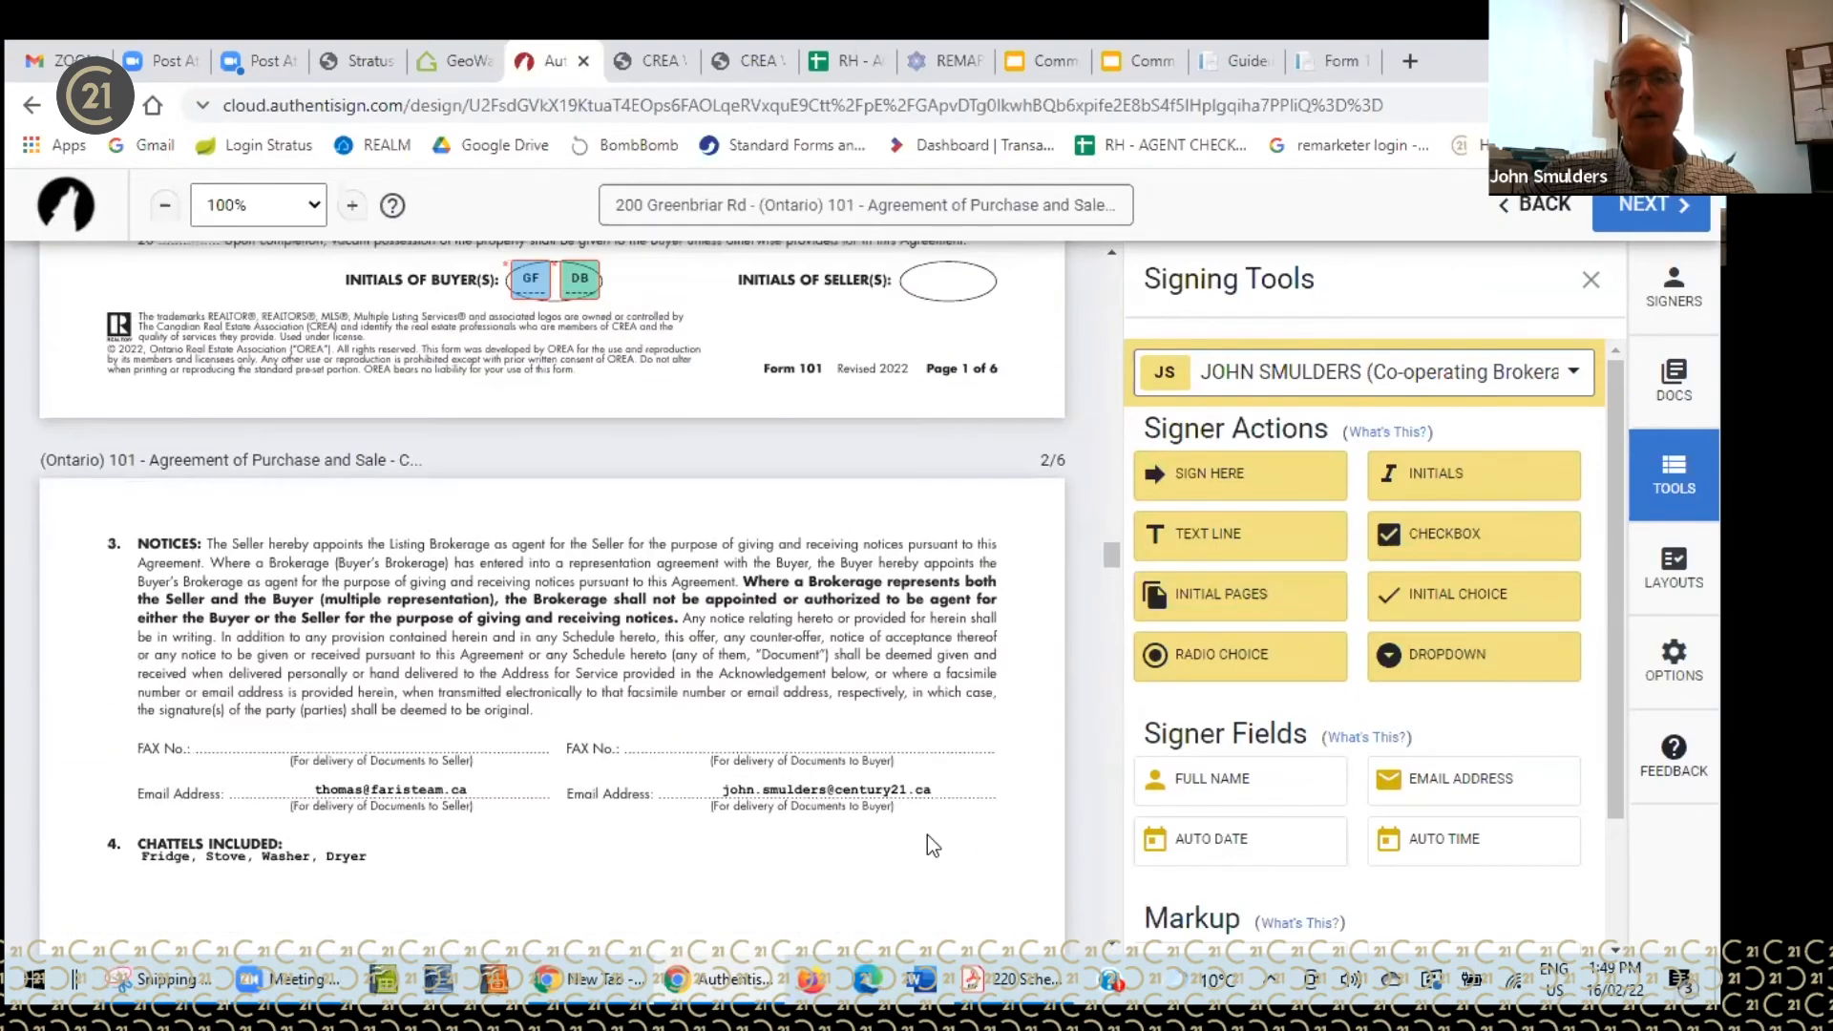
pyautogui.scroll(1, 931, 843)
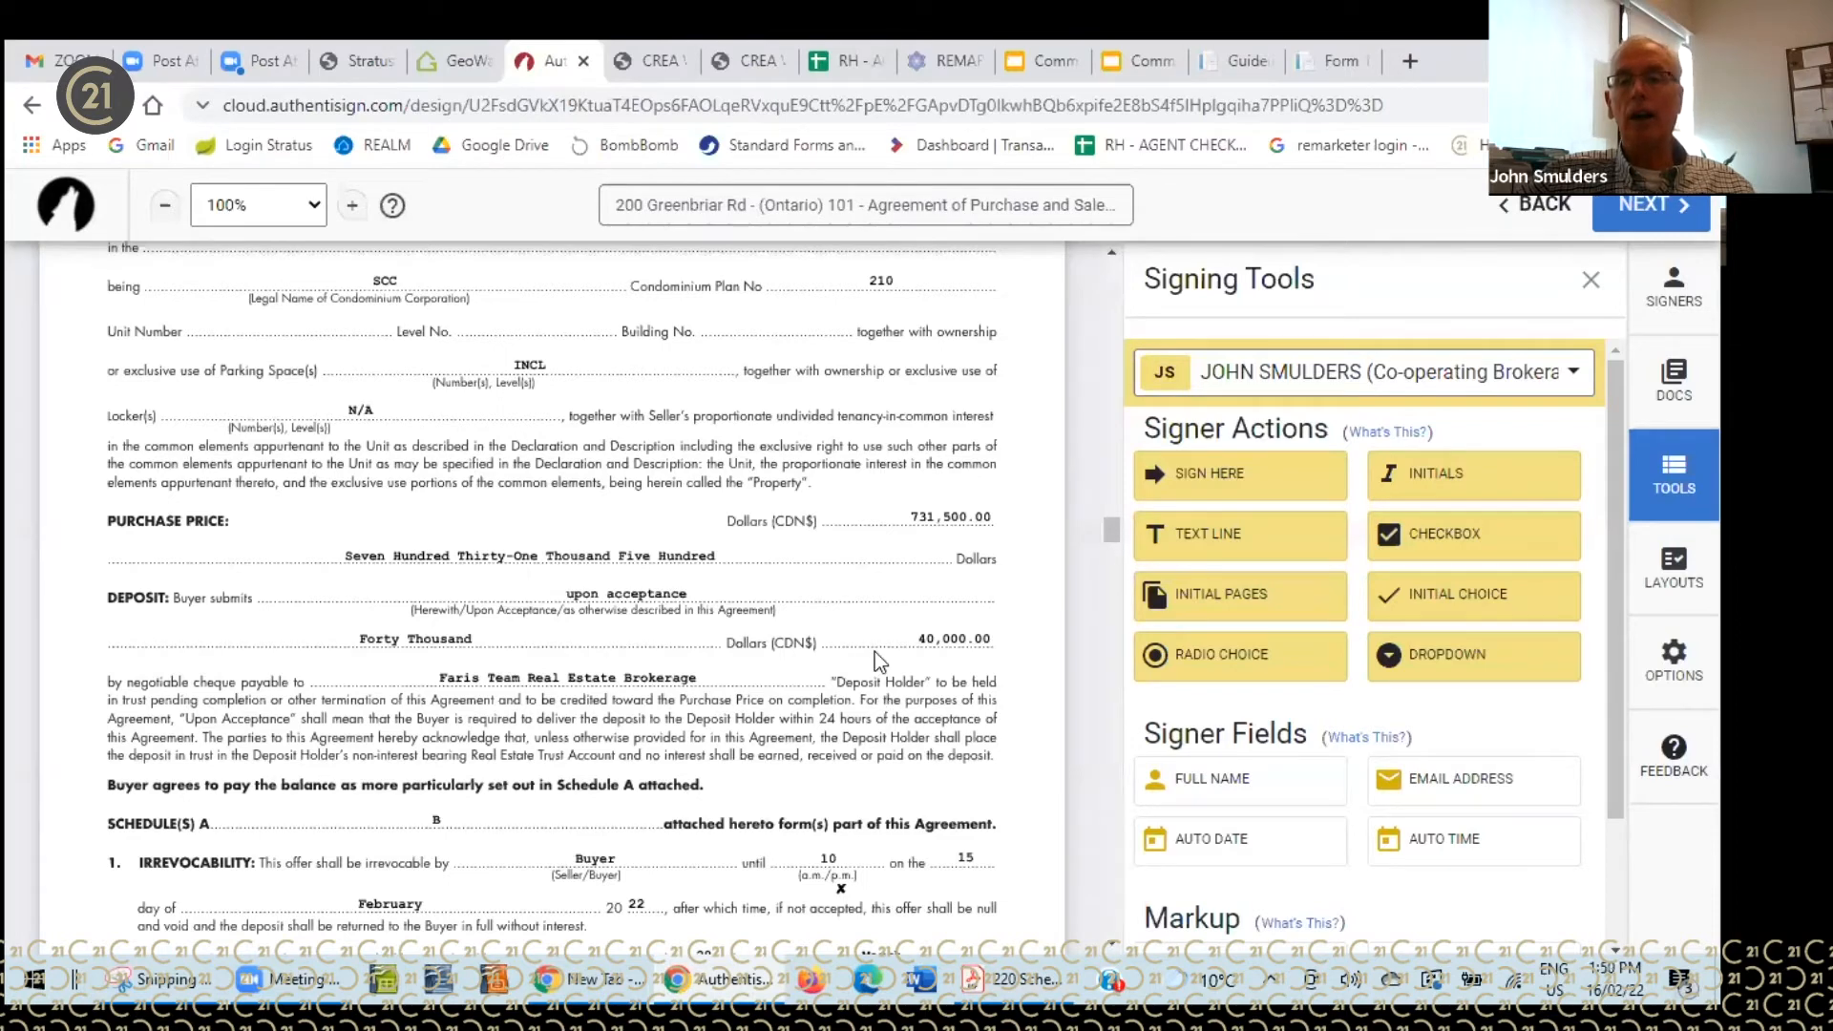
pyautogui.scroll(-3, 1090, 763)
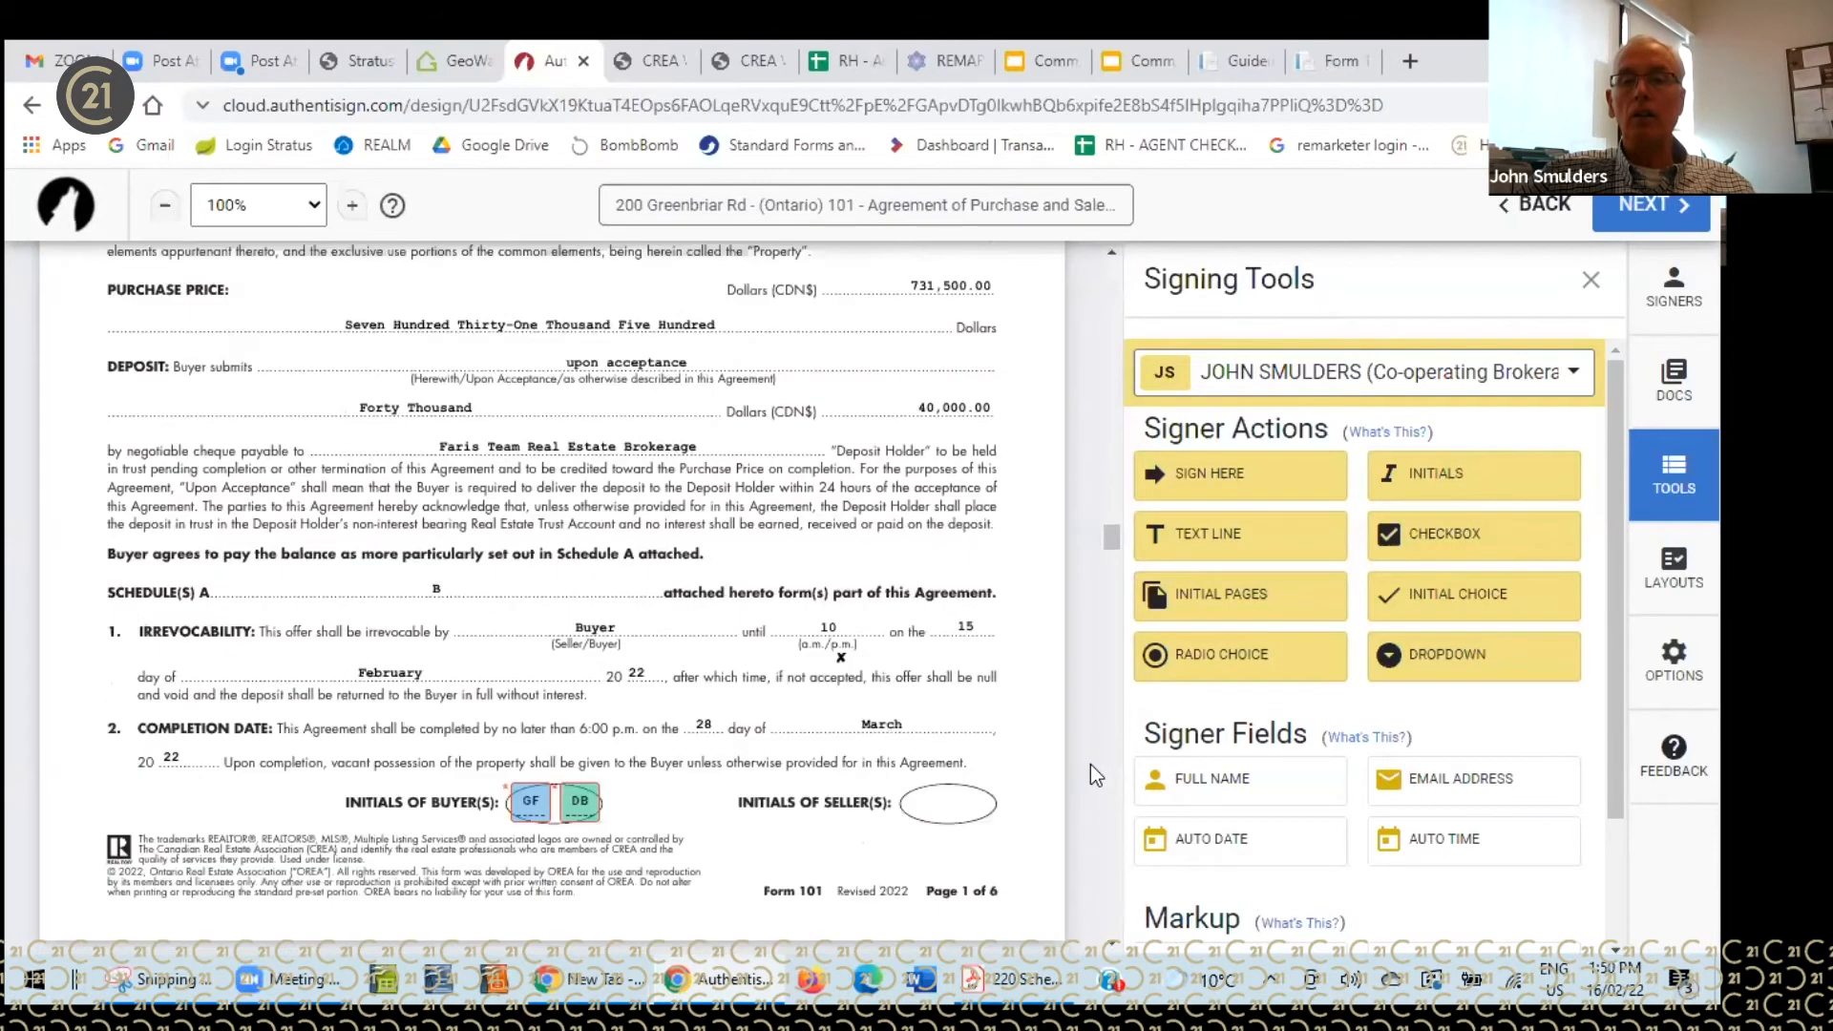
pyautogui.scroll(1, 983, 623)
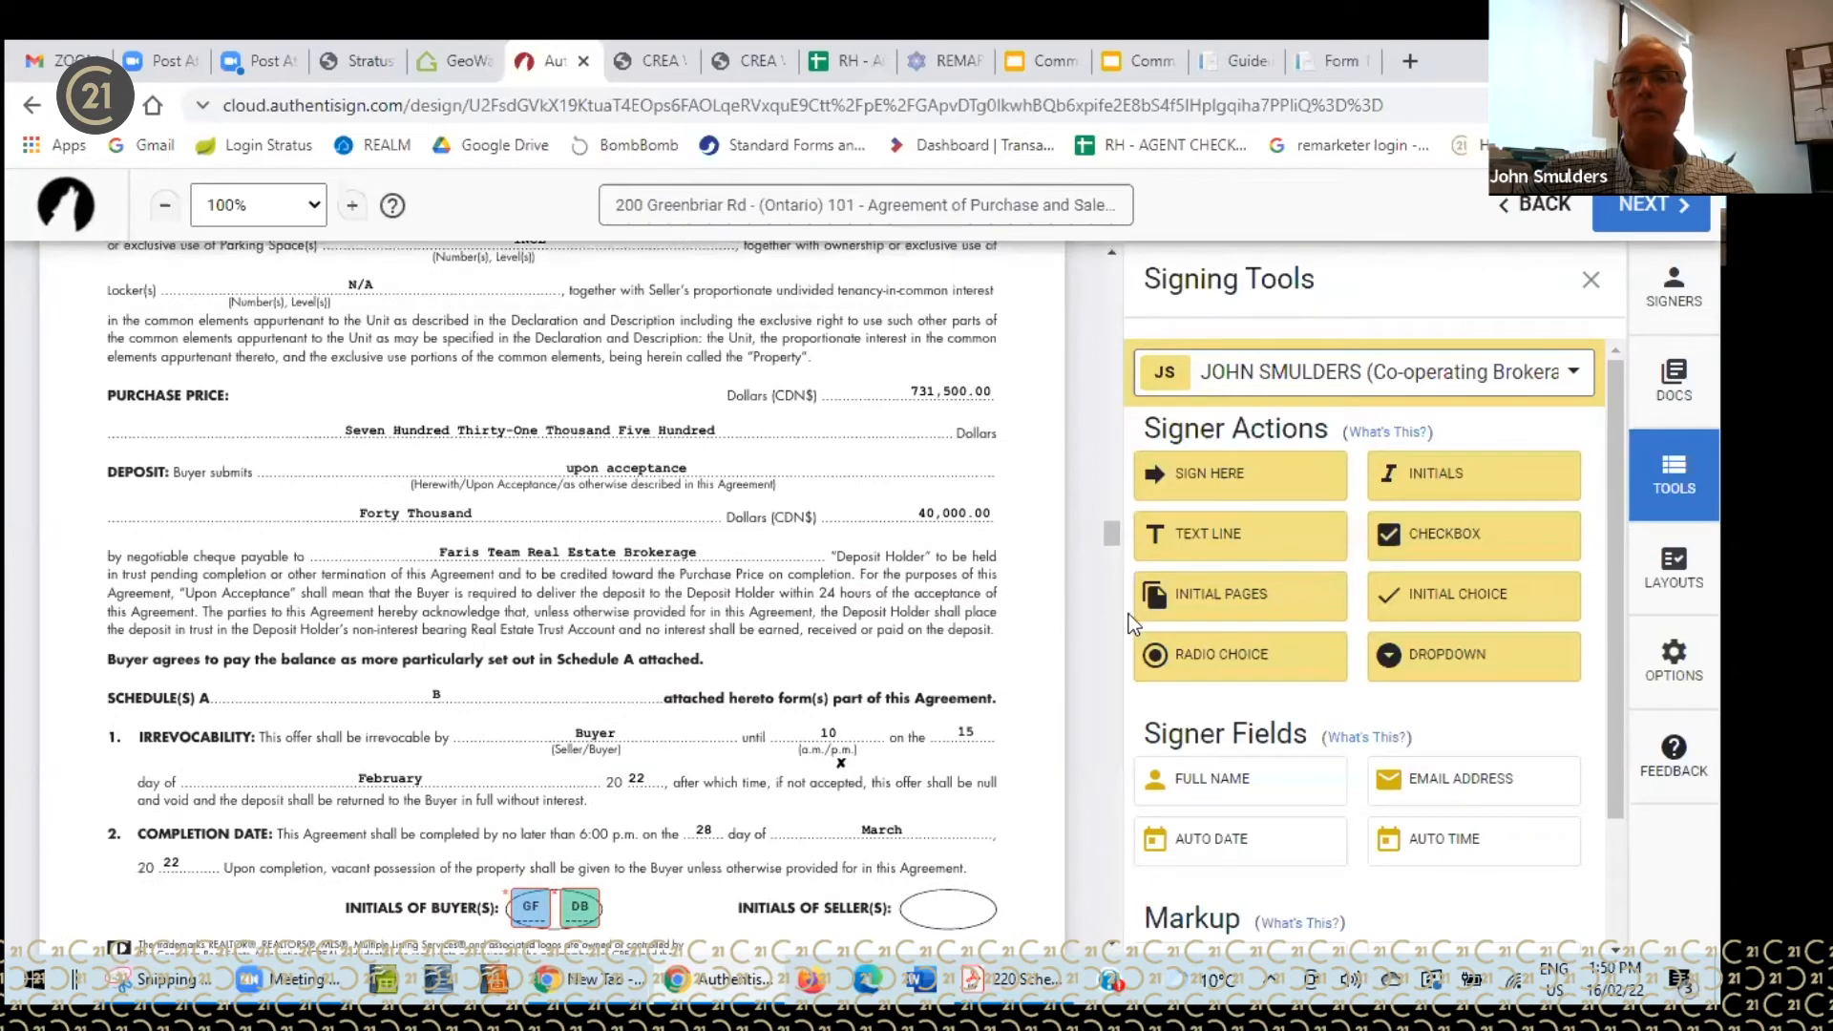
pyautogui.scroll(-2, 1611, 581)
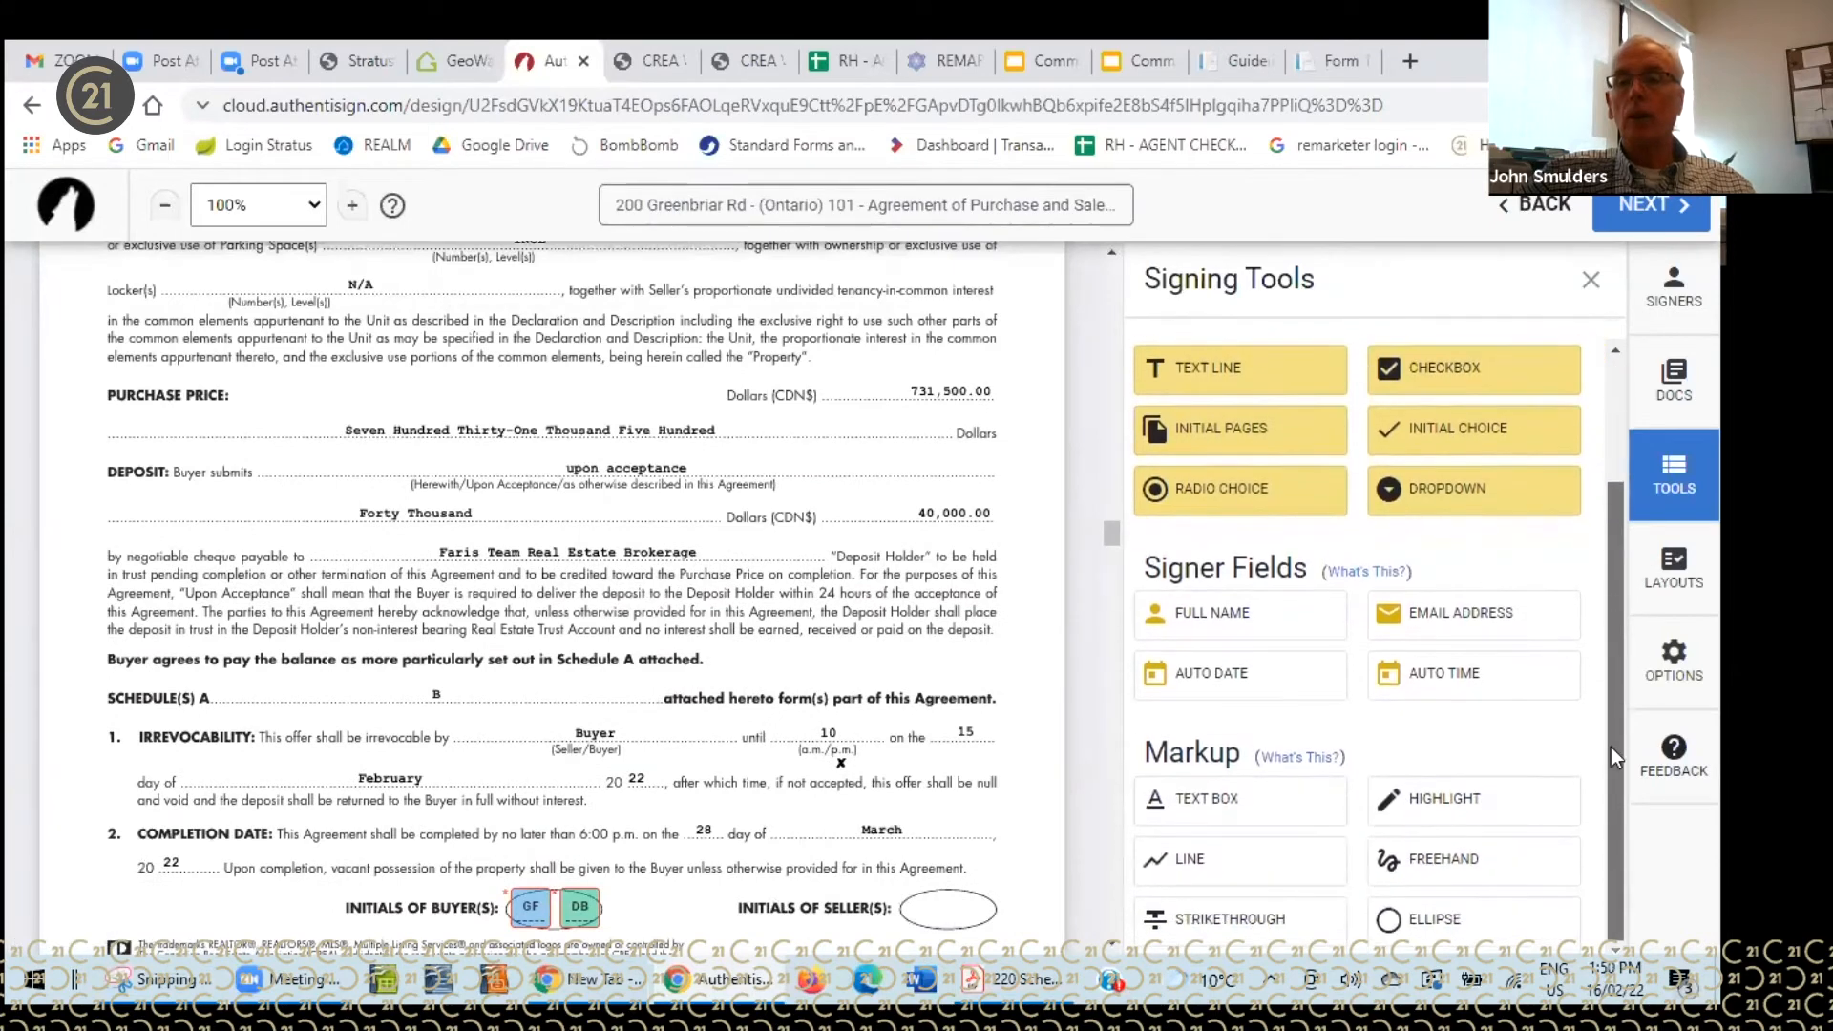
# - Strike red lines through the $731,500.00 figure and the written-out purchase price
pyautogui.click(1187, 864)
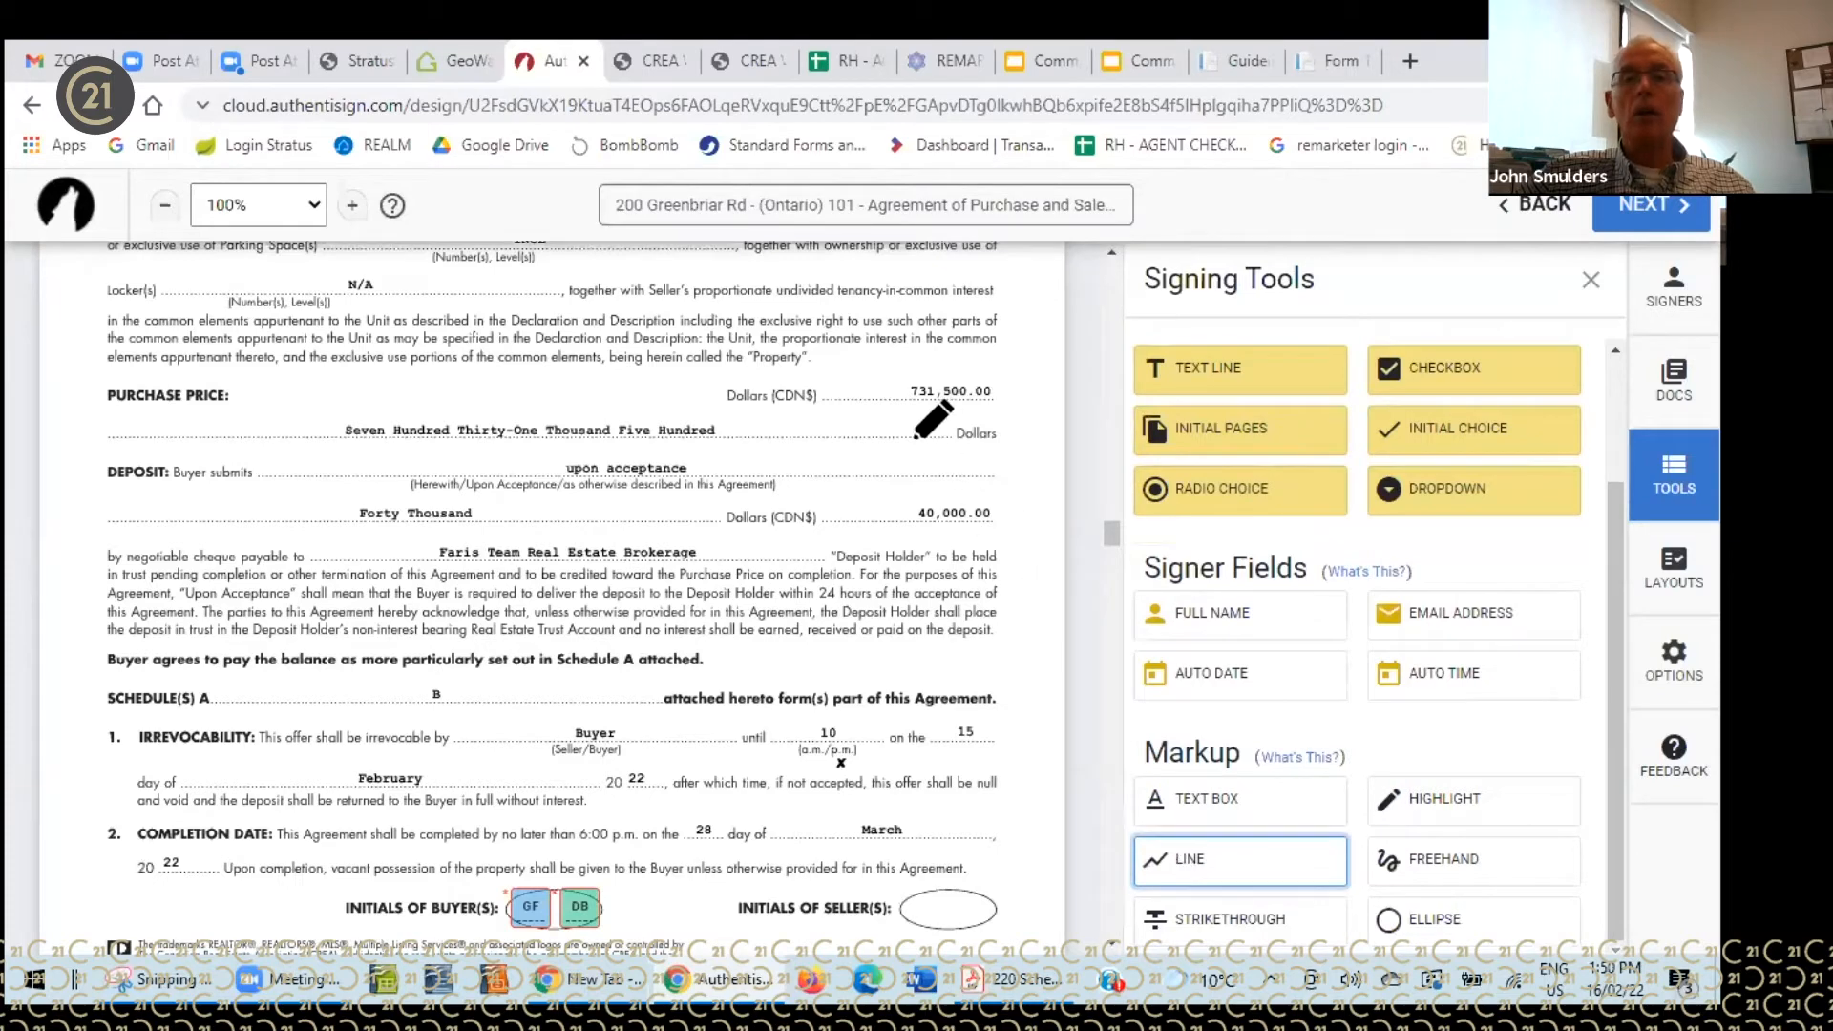
pyautogui.moveTo(893, 390); pyautogui.dragTo(991, 391)
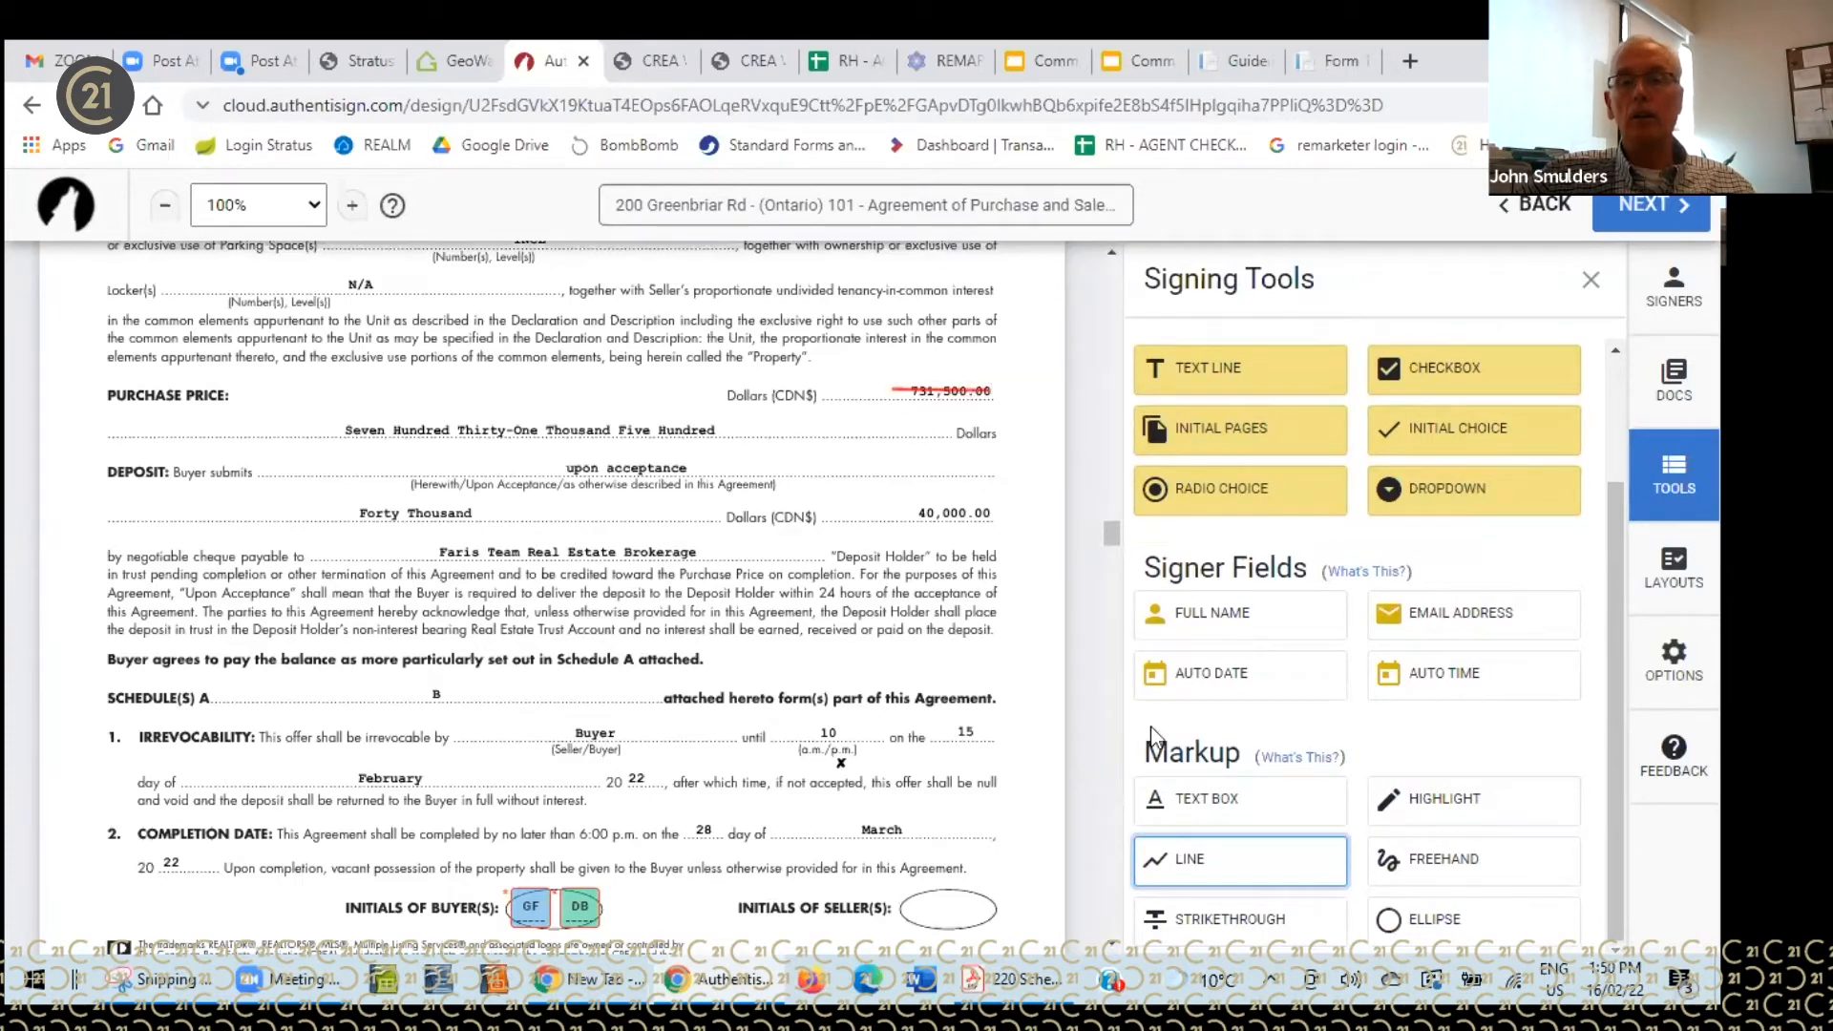
pyautogui.click(1207, 869)
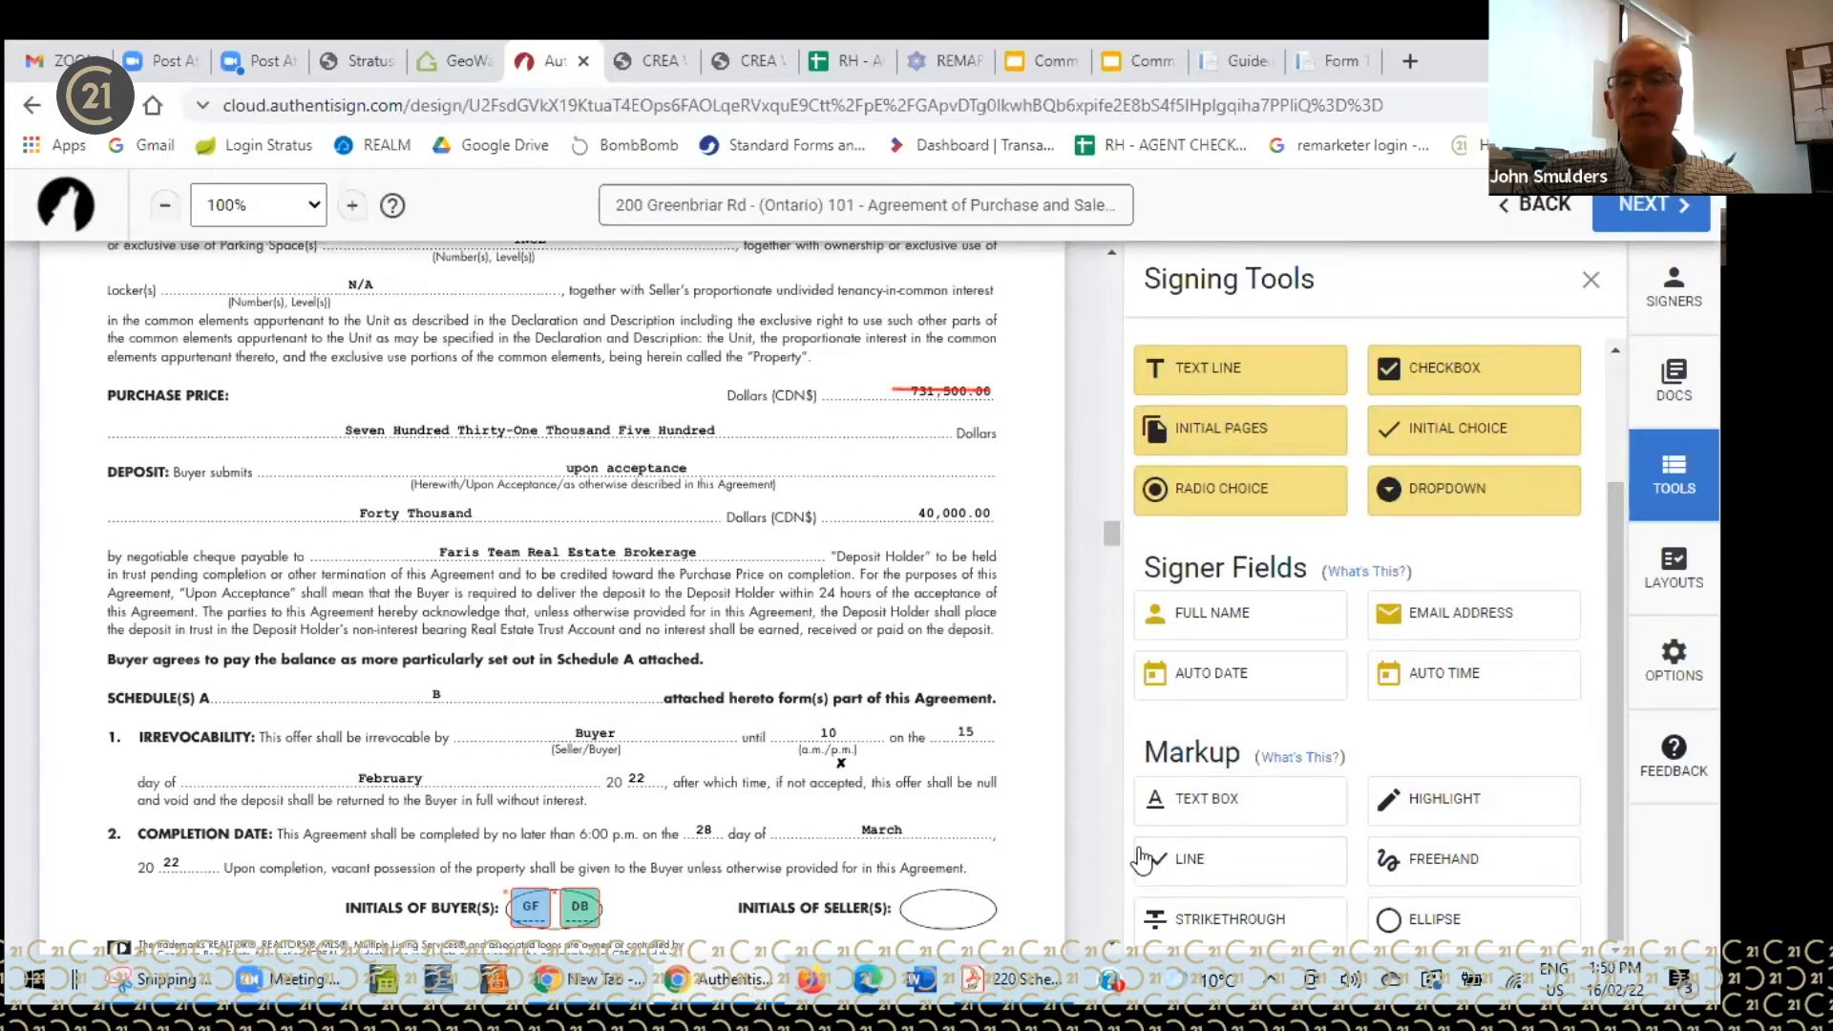
pyautogui.click(1193, 867)
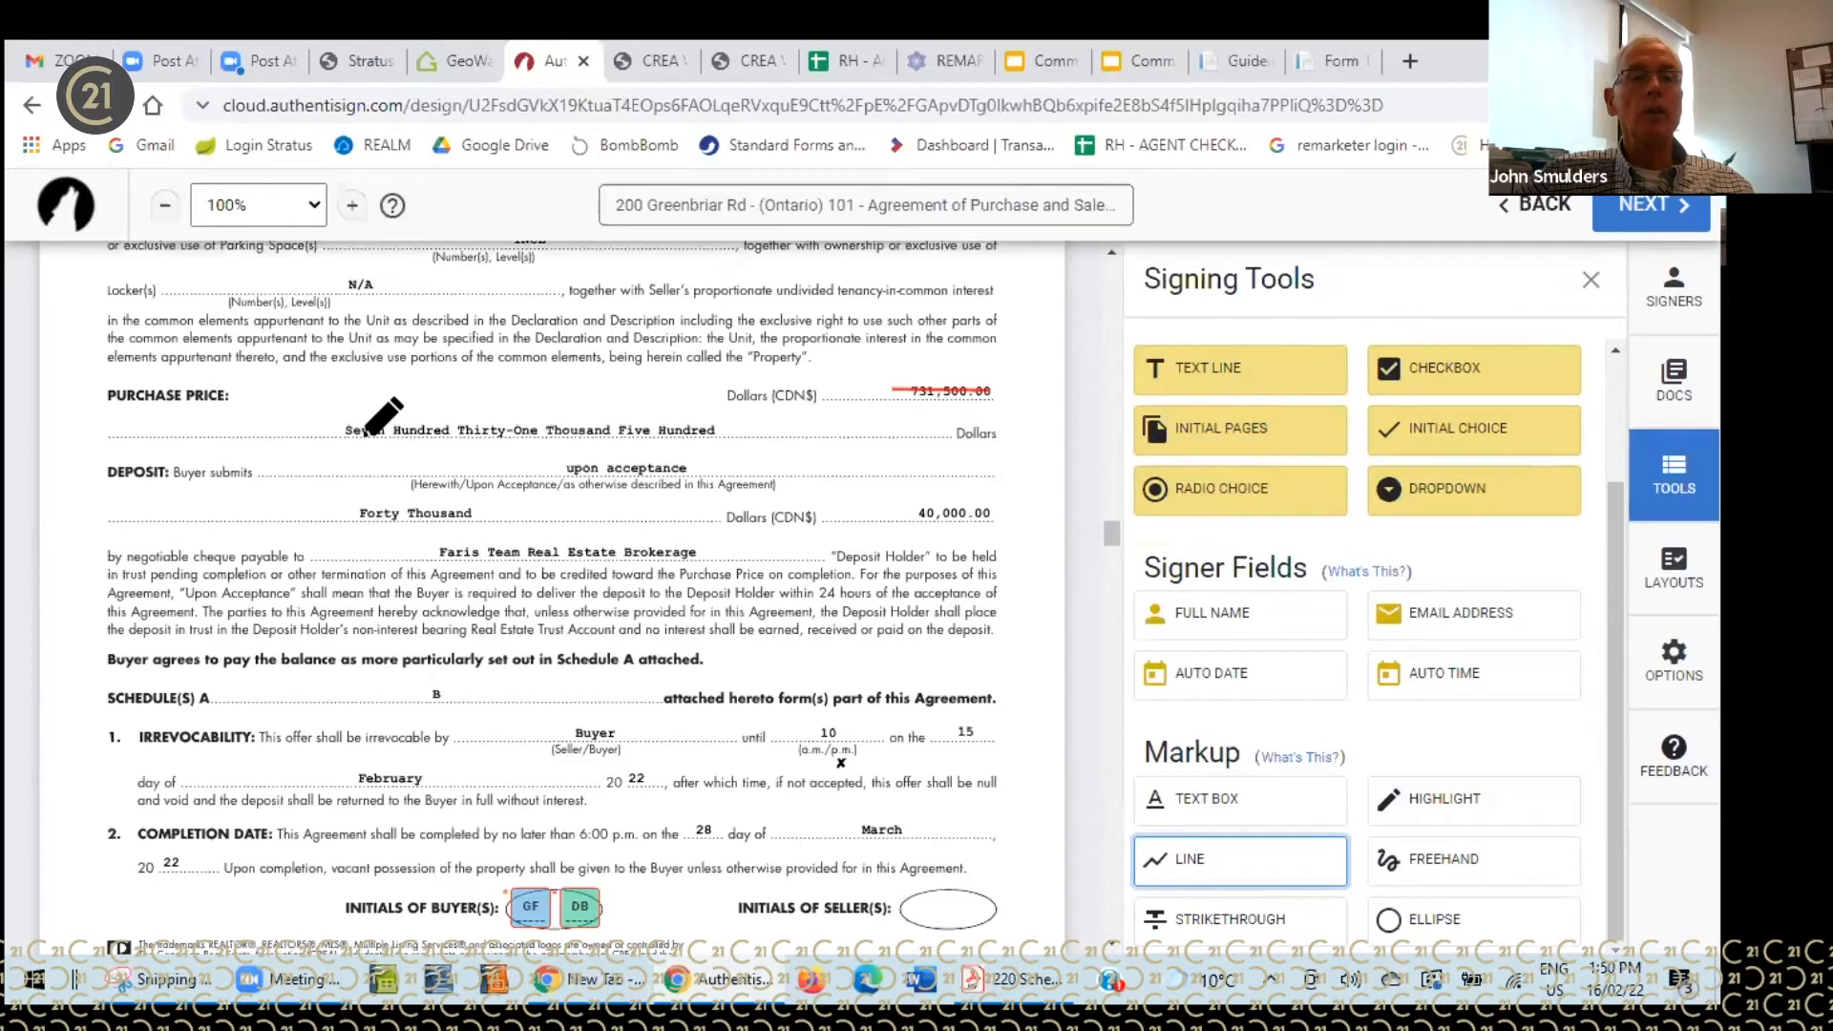
pyautogui.moveTo(346, 431); pyautogui.dragTo(718, 431)
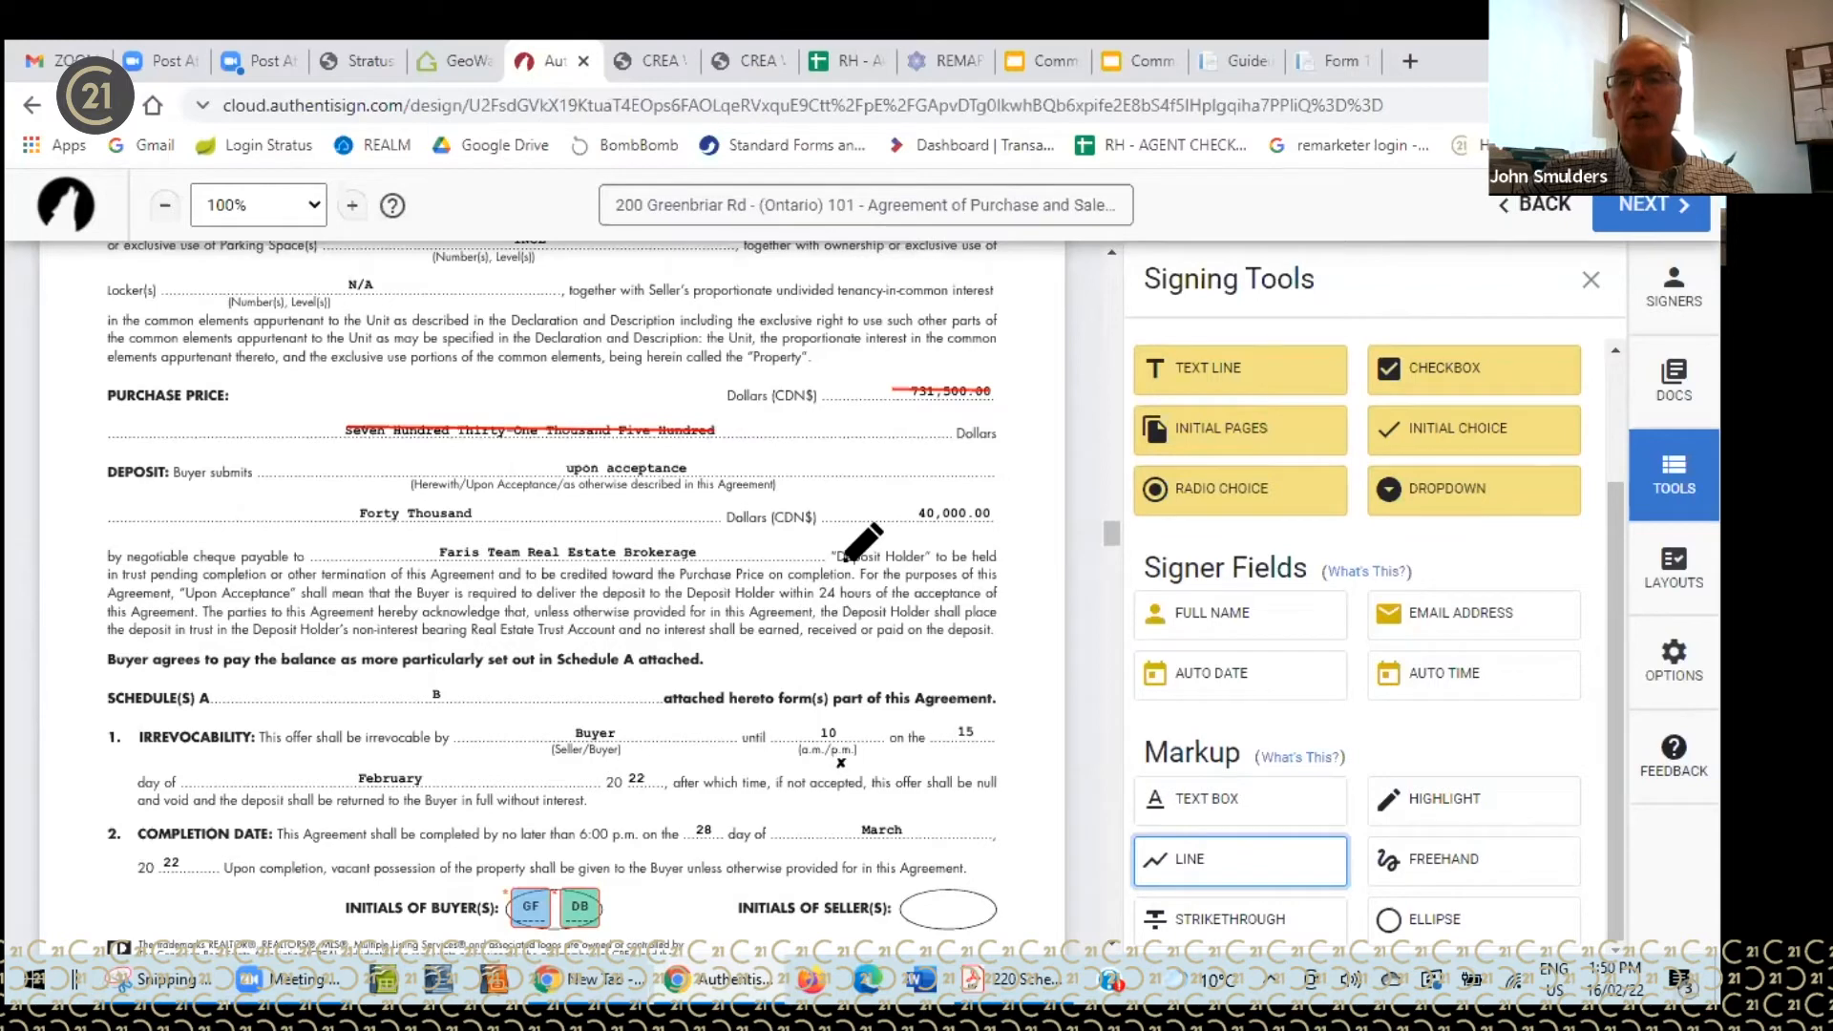
pyautogui.click(1209, 805)
# - Add a text box reading 800000.00 above the struck-out 731,500.00 figure
pyautogui.click(855, 359)
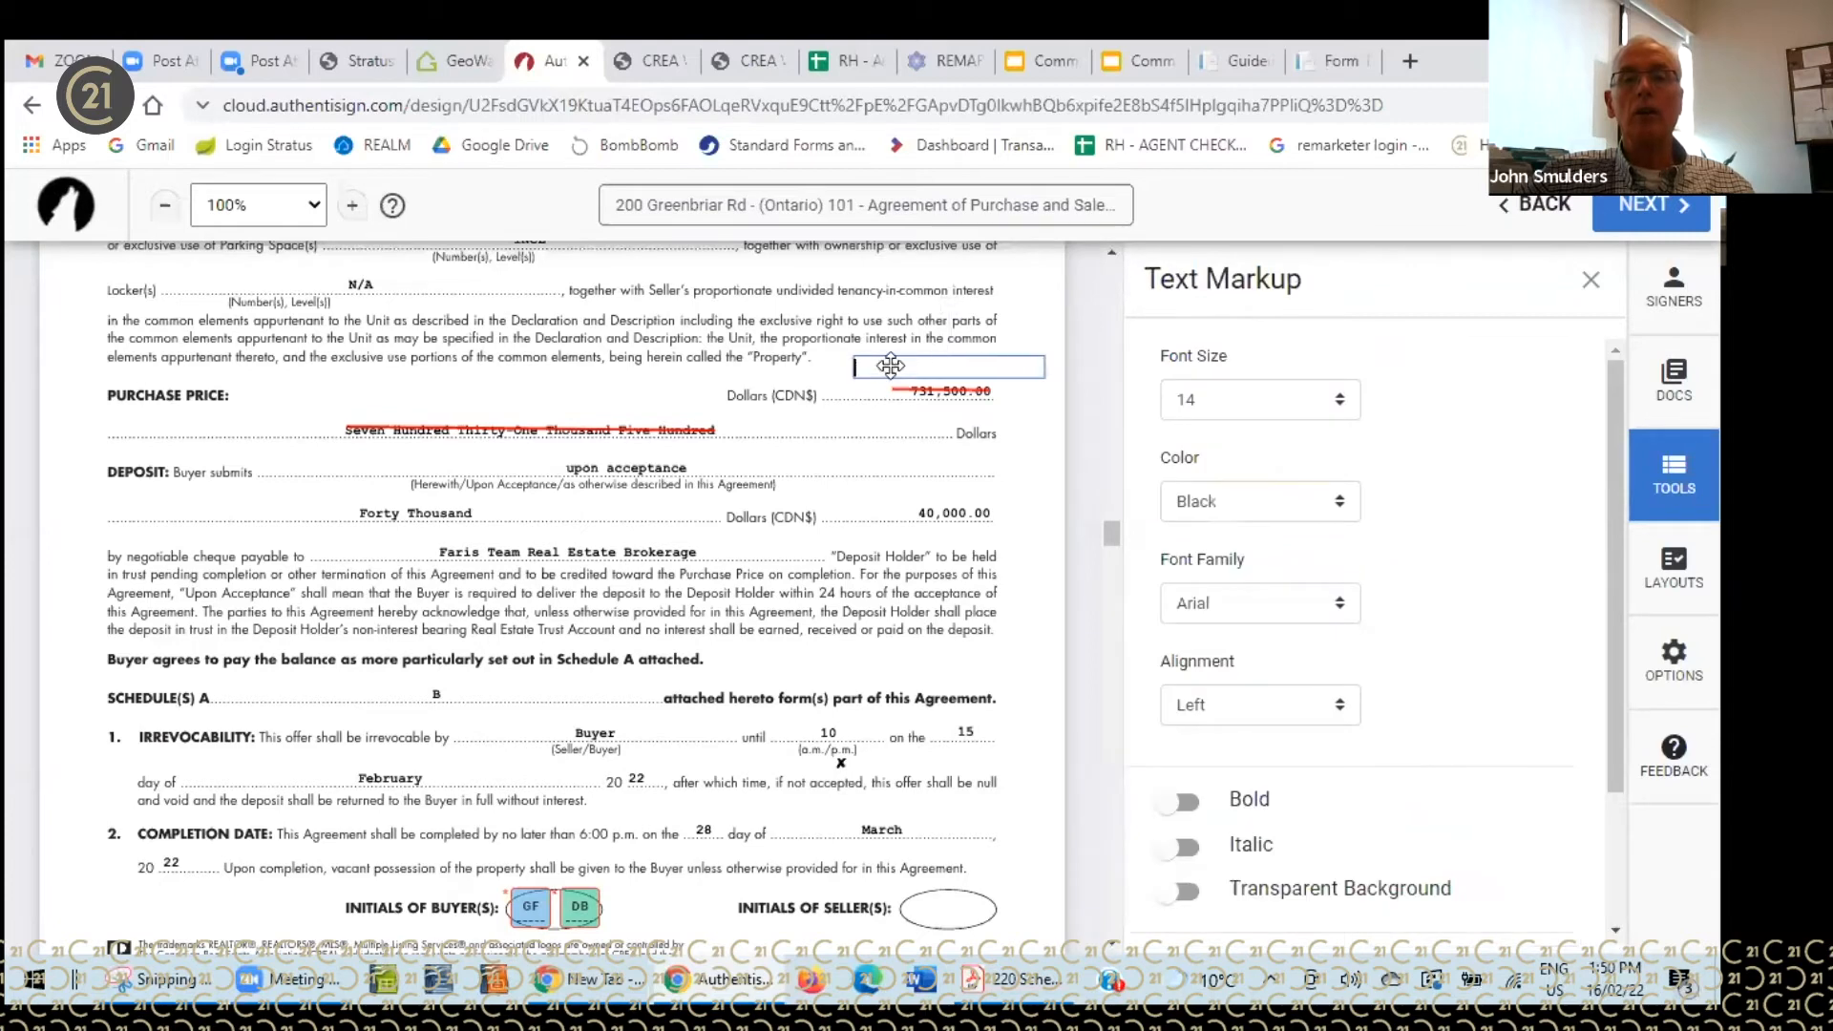
pyautogui.write('8')
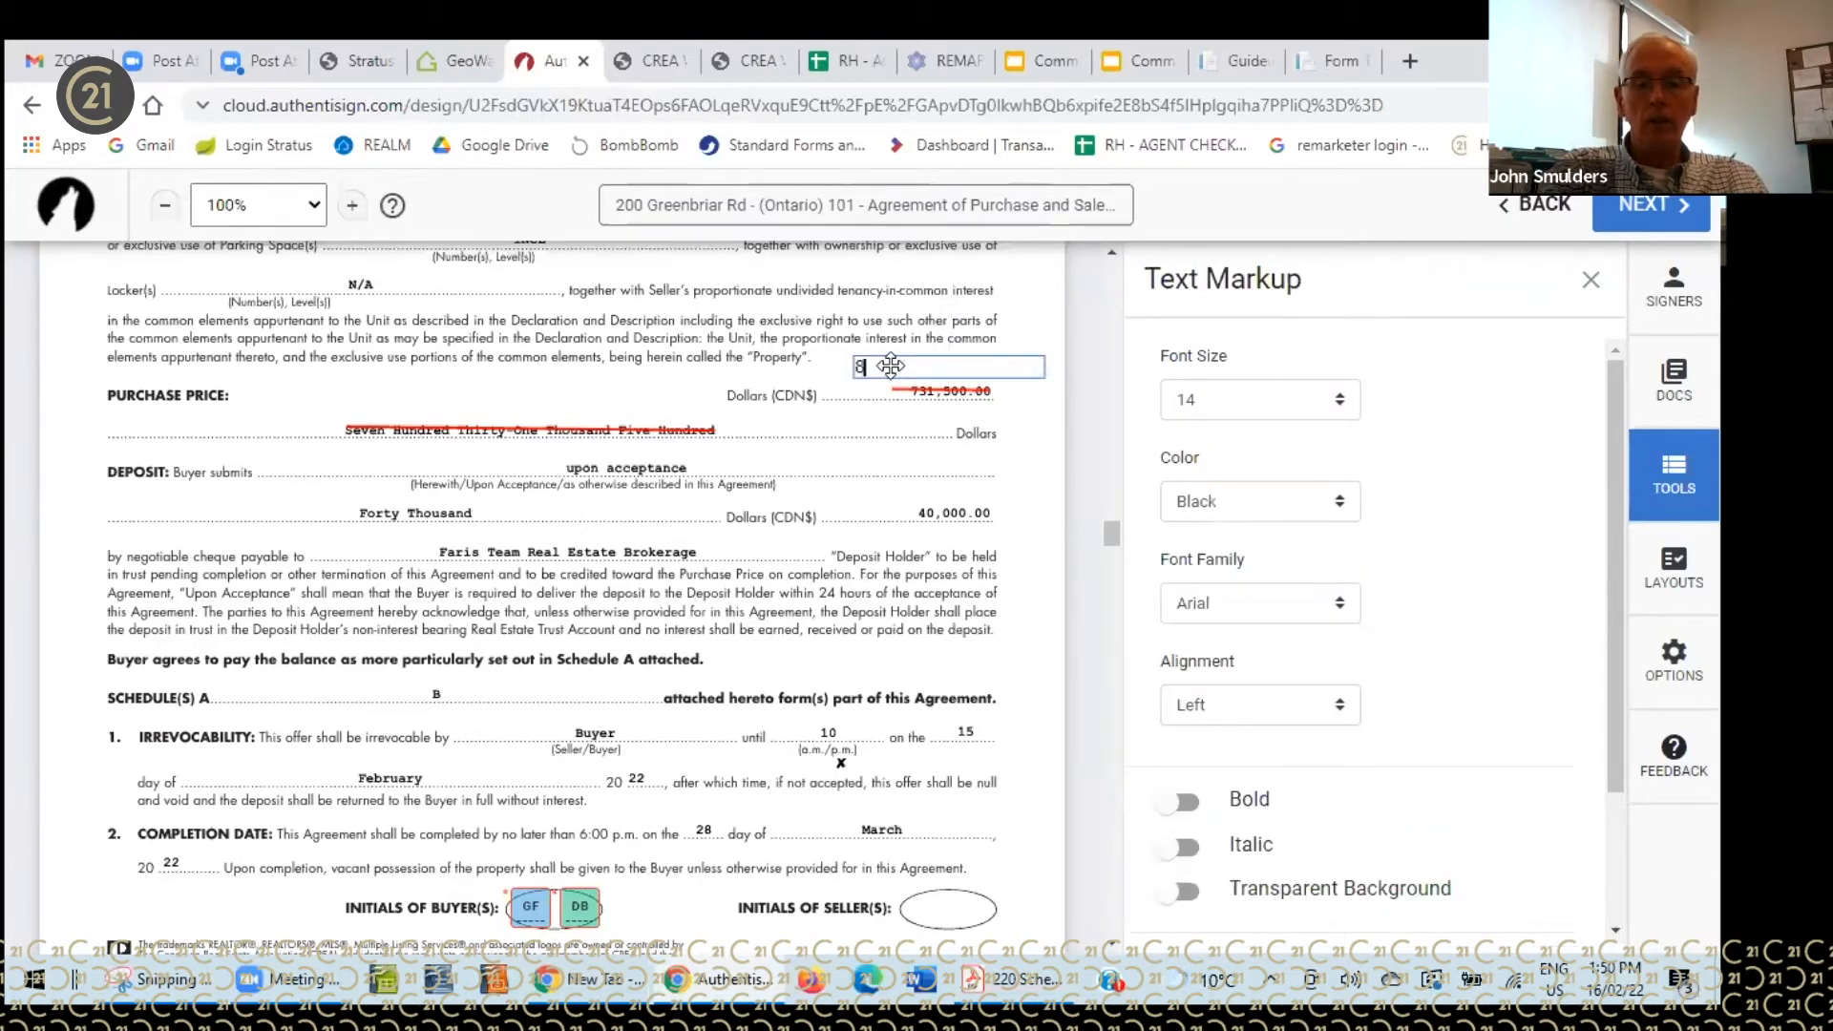
pyautogui.write('0000')
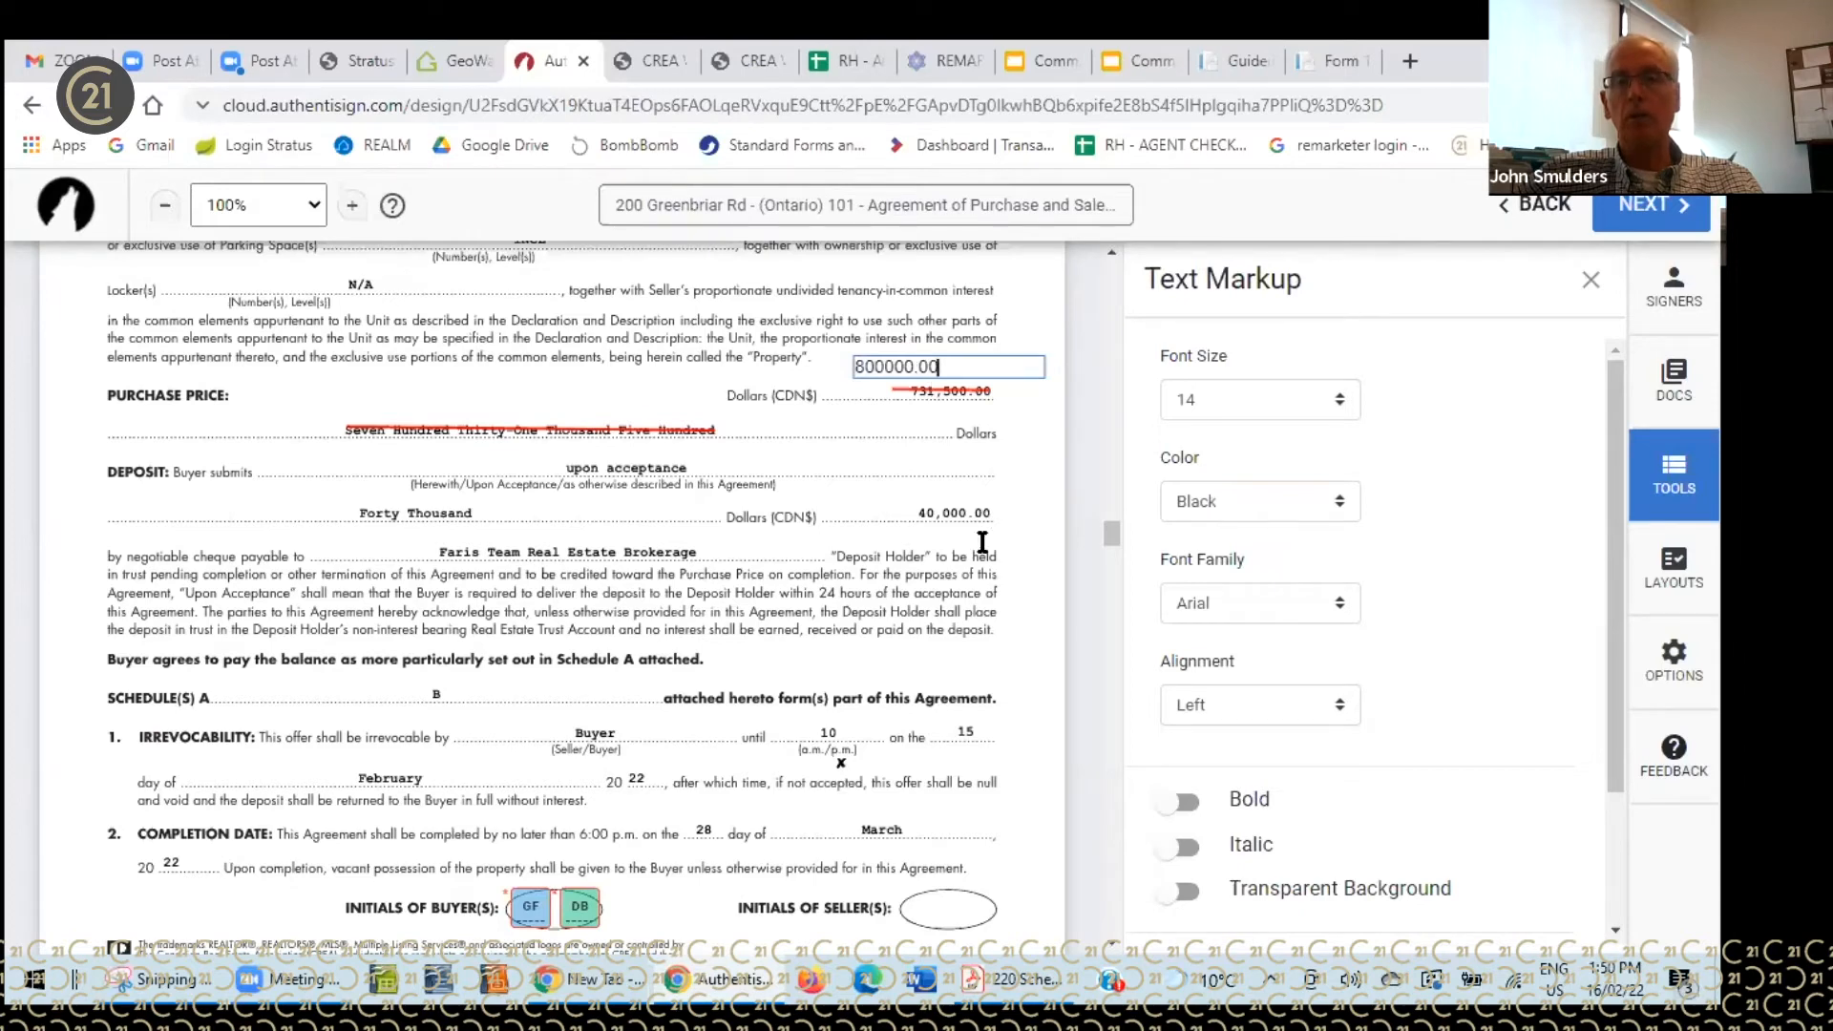
pyautogui.click(1590, 280)
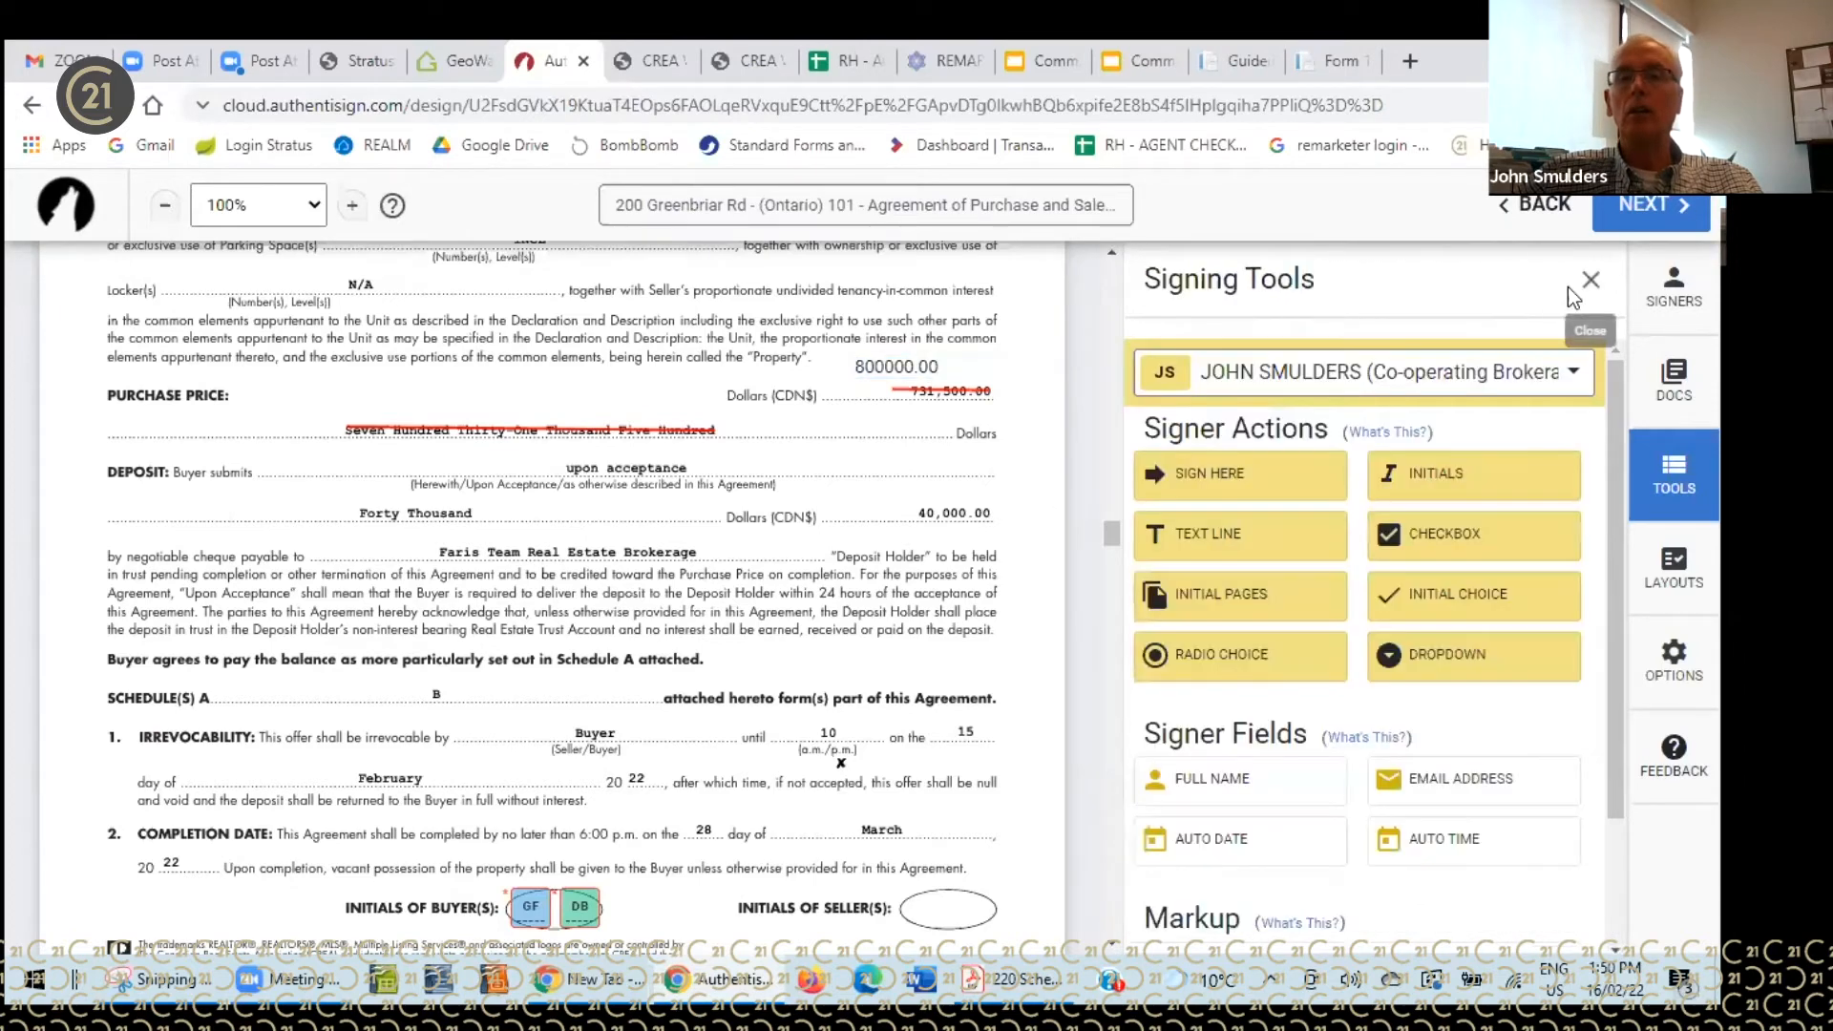
# - Add a widened text box beside PURCHASE PRICE reading 'Eight hundred thousand'
pyautogui.scroll(-2, 1223, 850)
pyautogui.click(1215, 840)
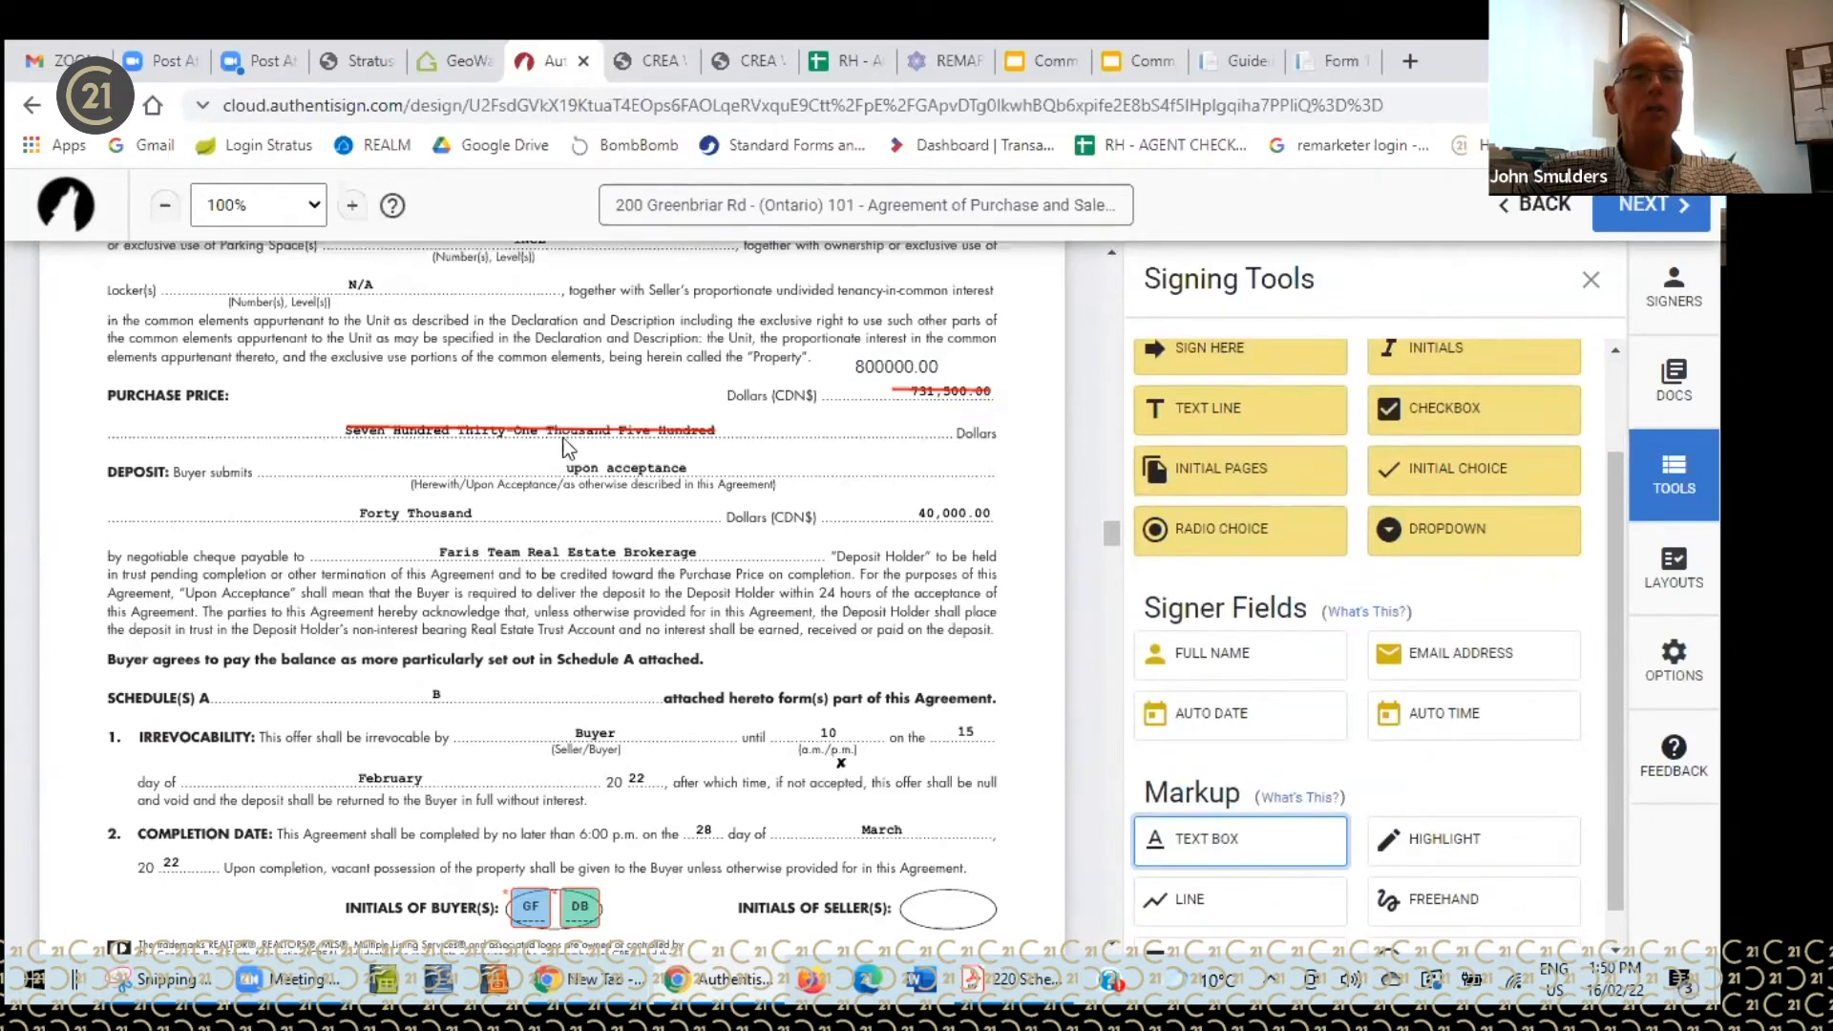
pyautogui.click(346, 386)
pyautogui.moveTo(430, 402); pyautogui.dragTo(687, 409)
pyautogui.click(404, 400)
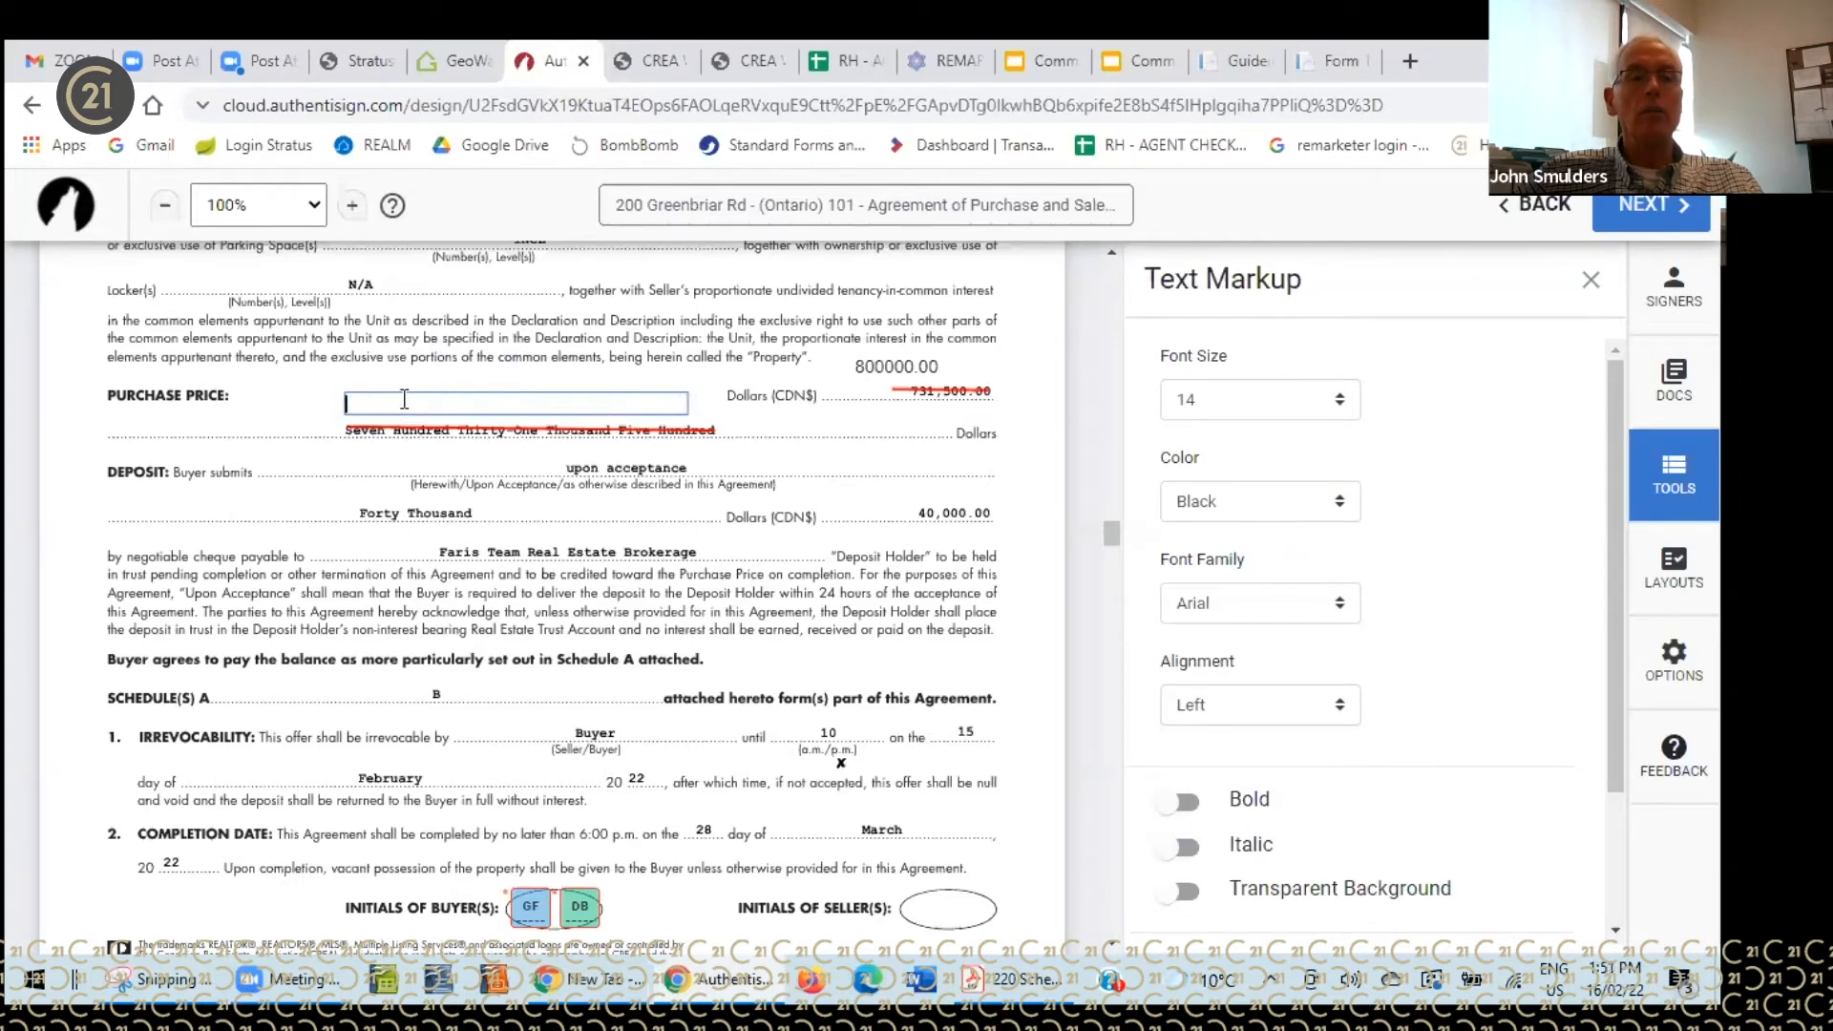
pyautogui.write('Eight hundred thousand')
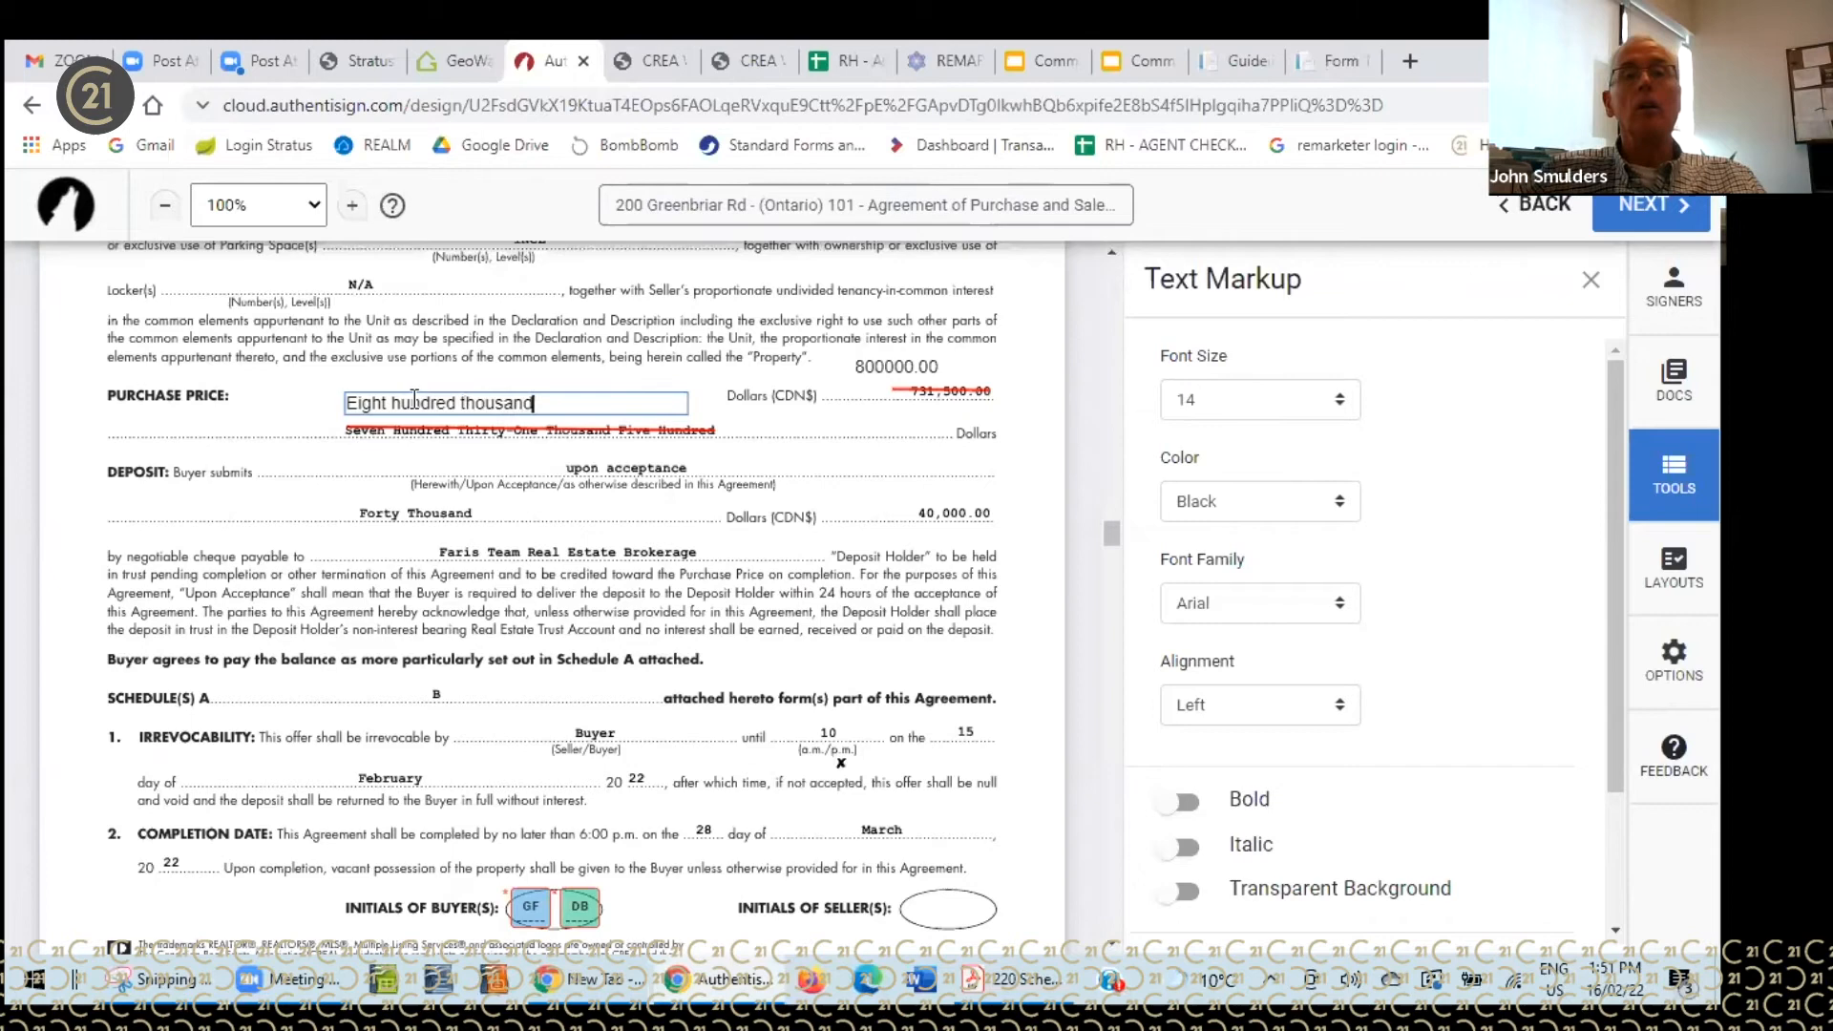
pyautogui.click(764, 432)
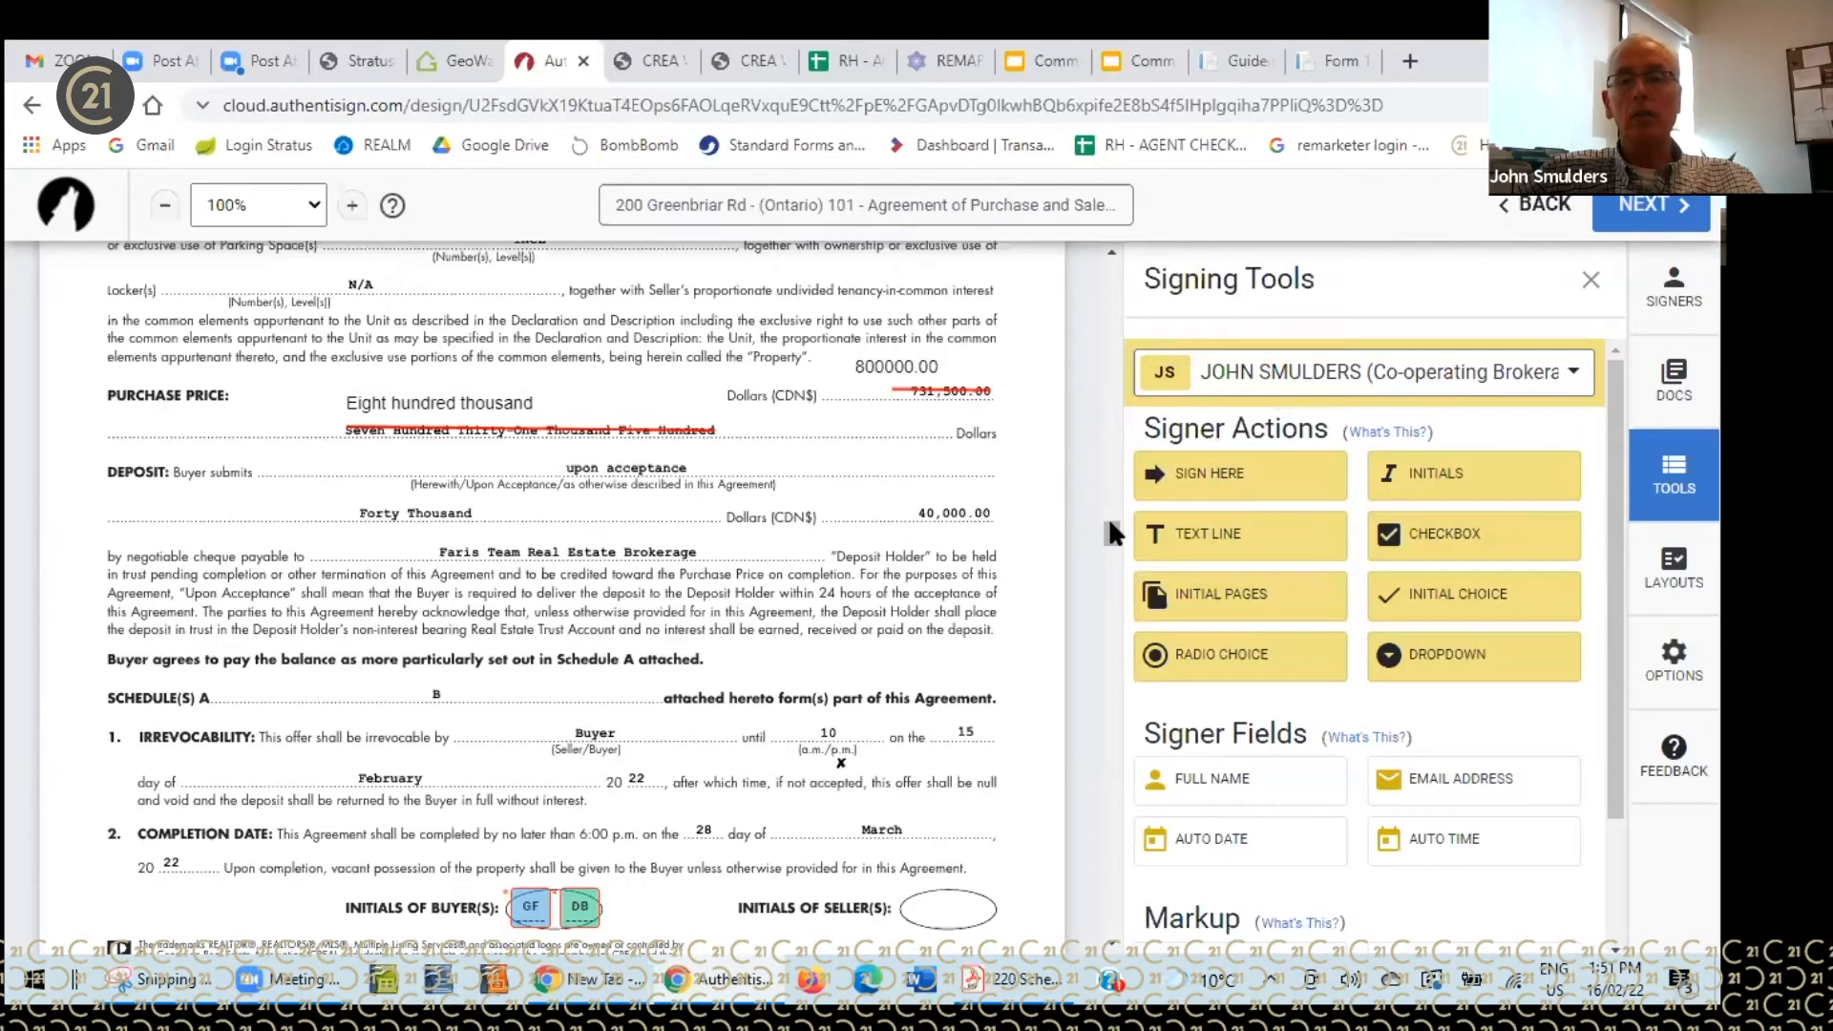
# - Draw two red lines crossing out Schedule A's illegal-substances warranty clause
pyautogui.moveTo(1112, 532); pyautogui.dragTo(1085, 754)
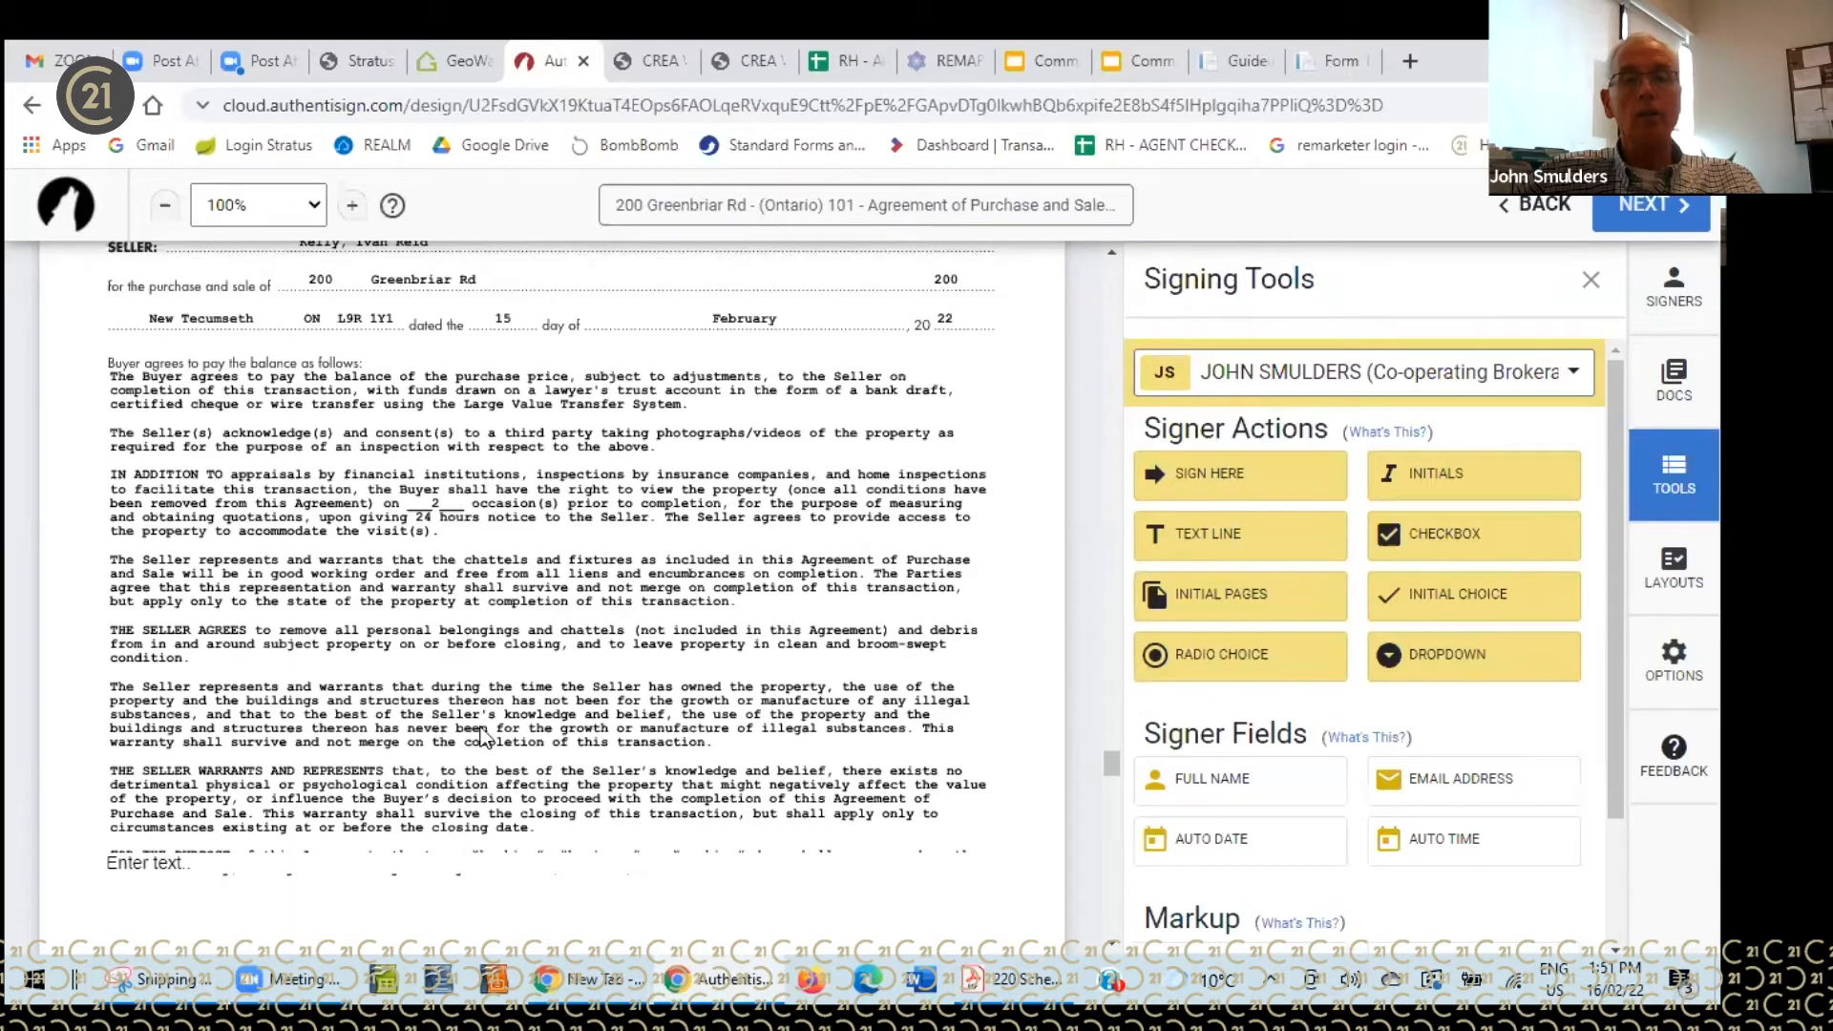
pyautogui.scroll(-1, 1206, 764)
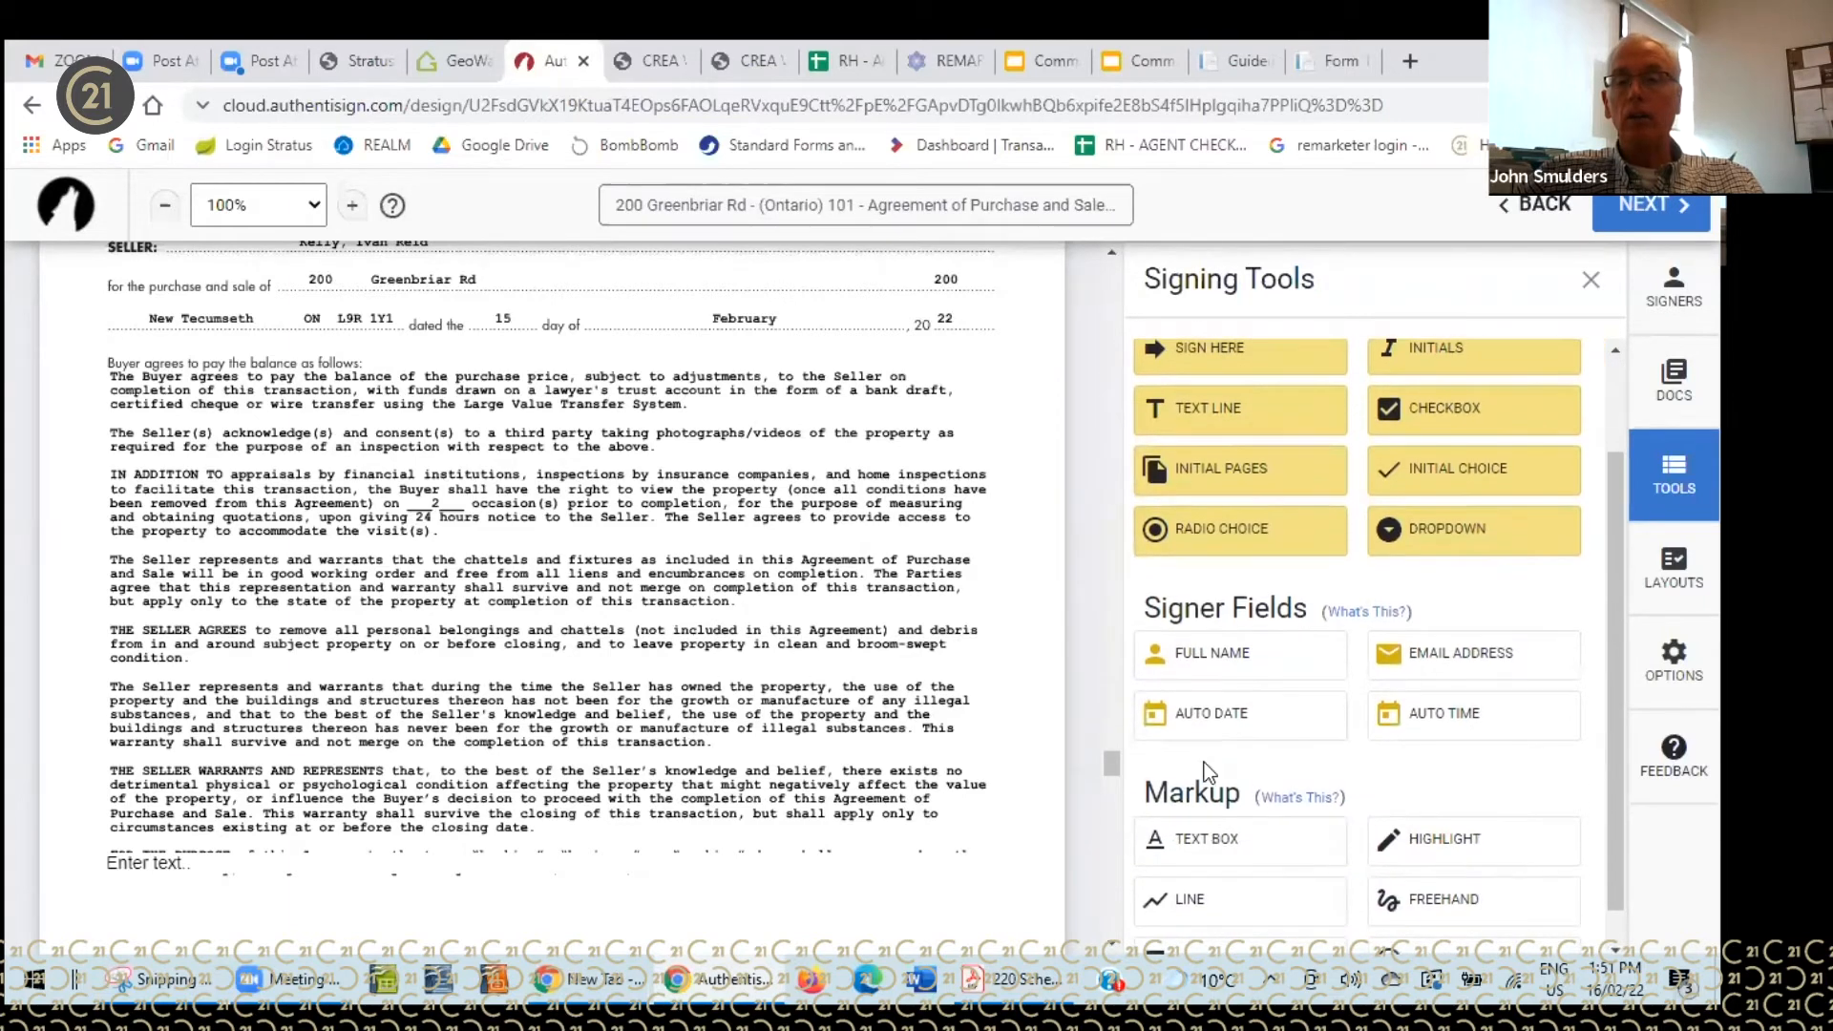
pyautogui.click(1184, 900)
pyautogui.moveTo(111, 685); pyautogui.dragTo(938, 742)
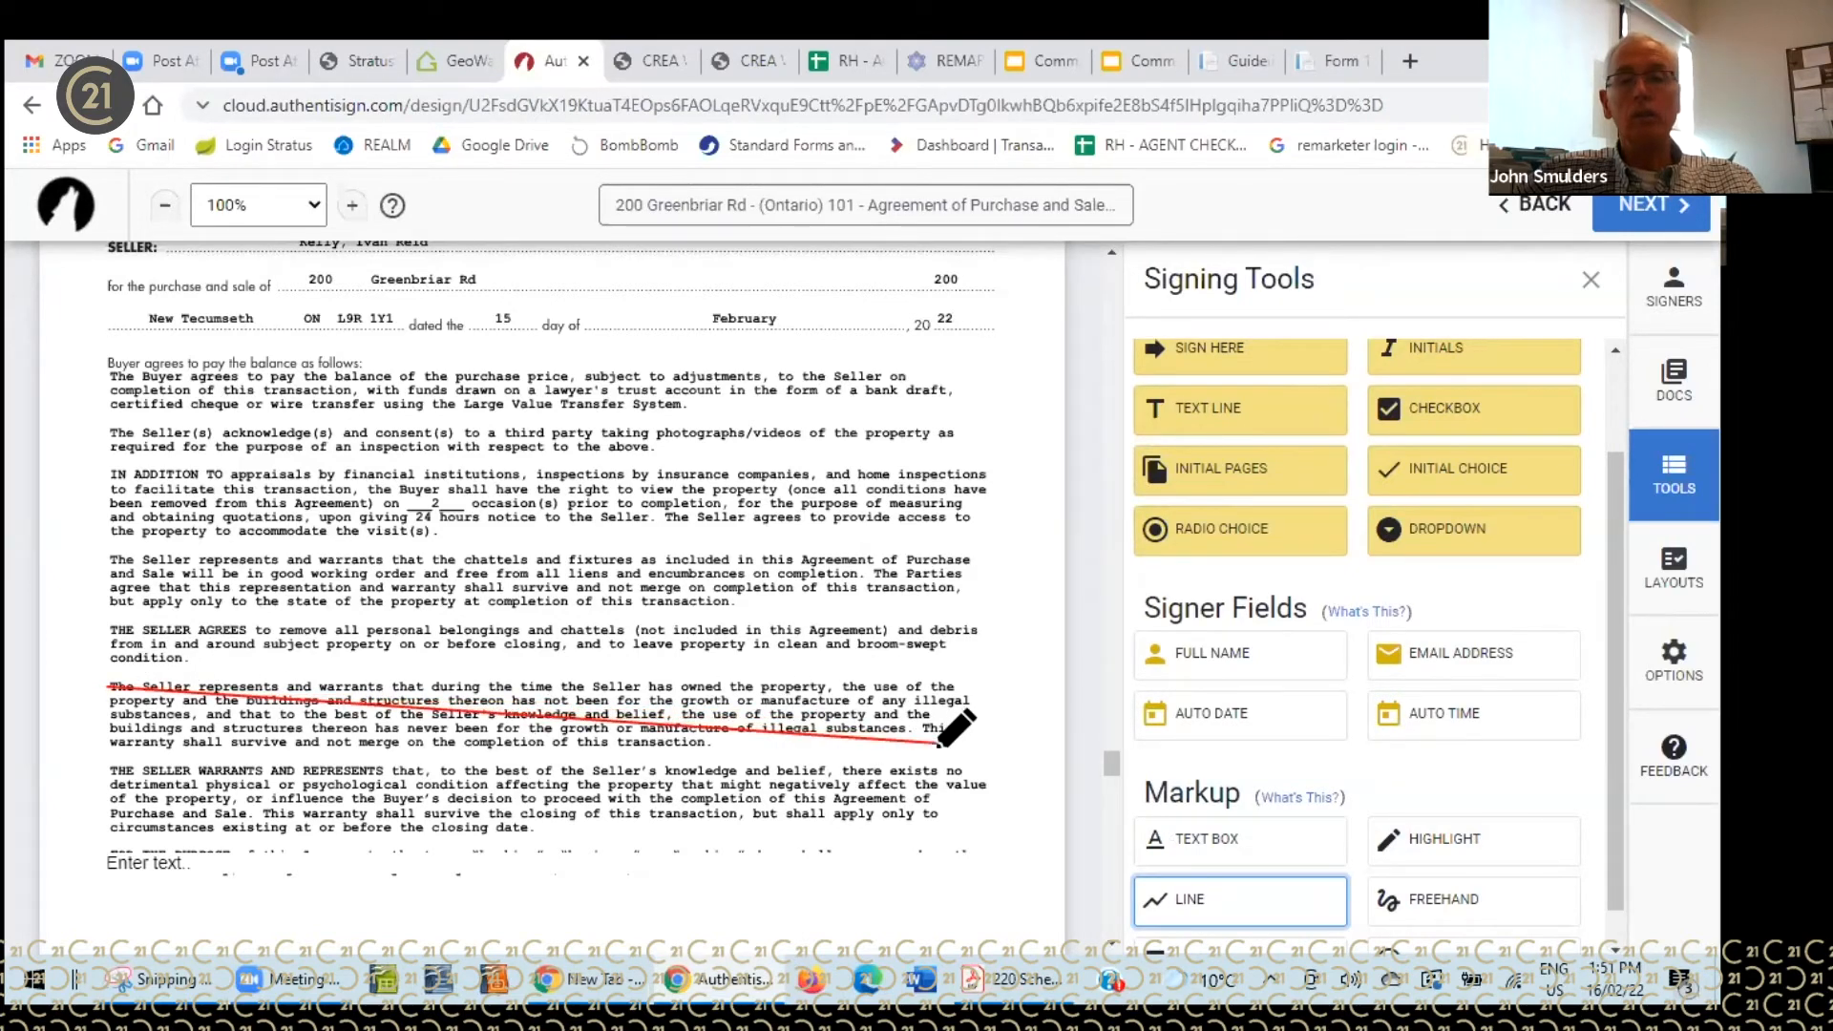
pyautogui.click(1188, 899)
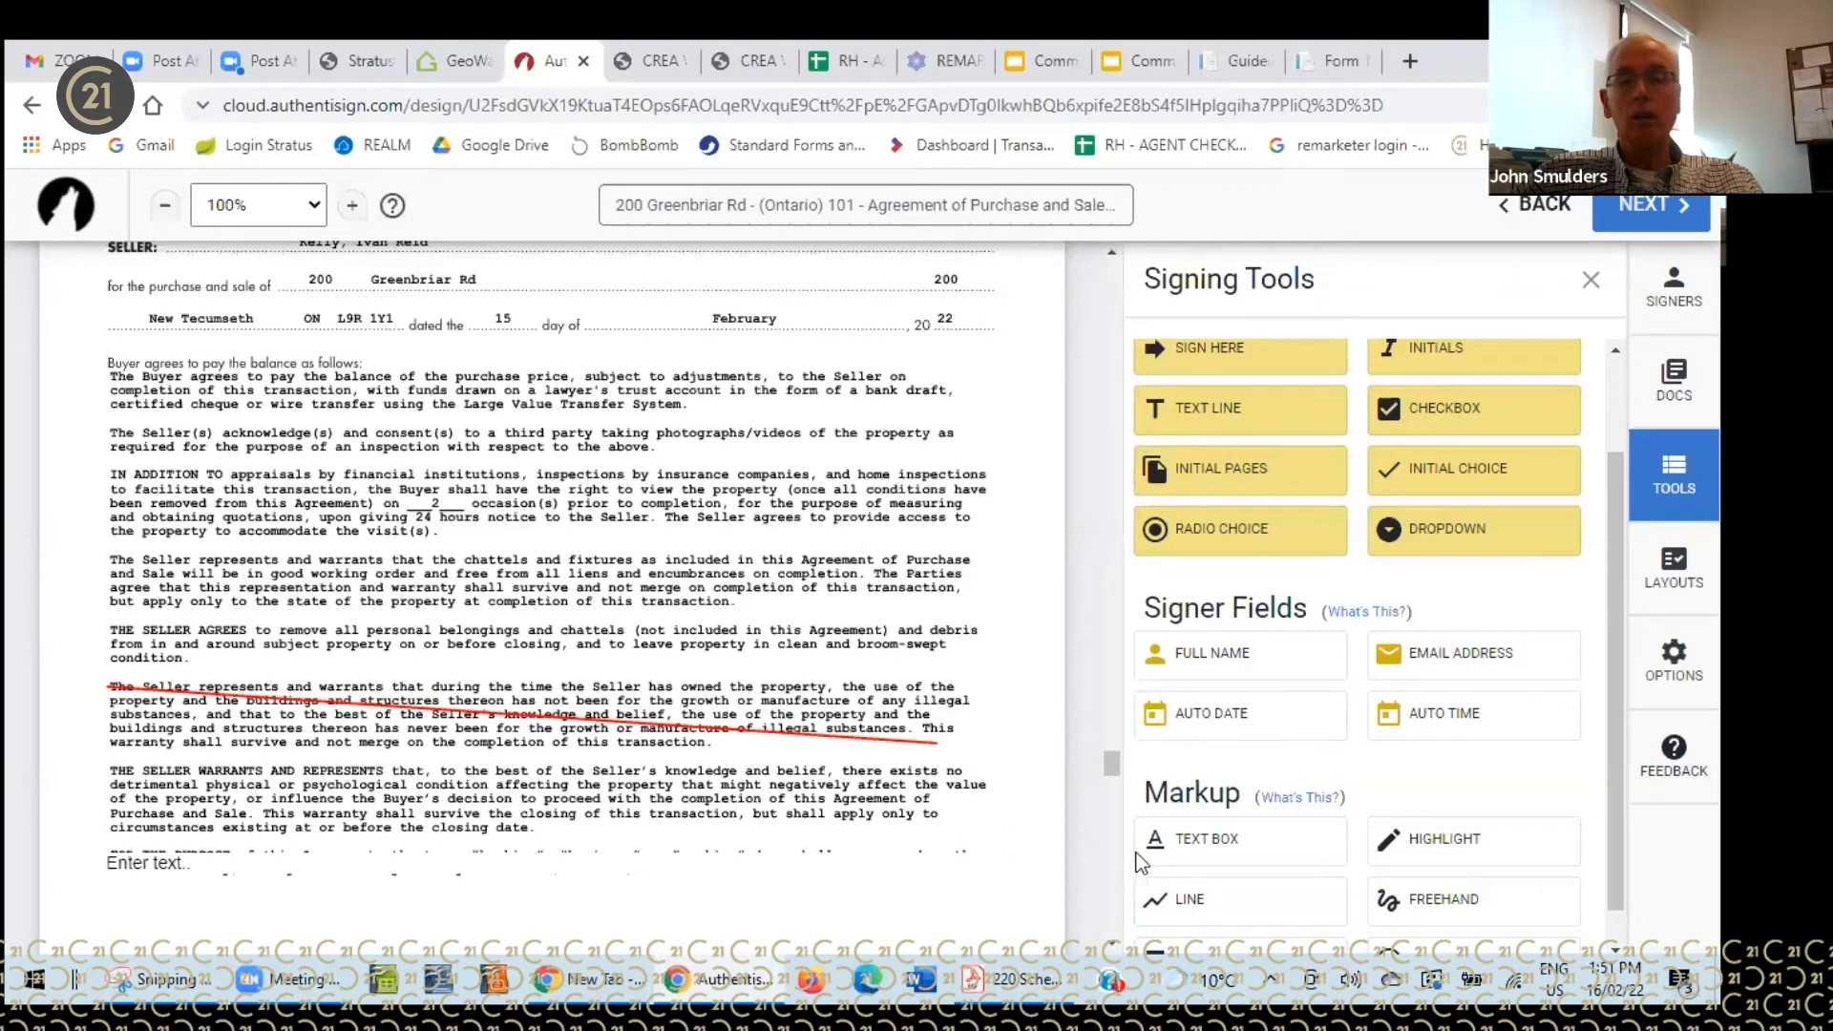
pyautogui.click(1212, 899)
pyautogui.moveTo(113, 740); pyautogui.dragTo(925, 682)
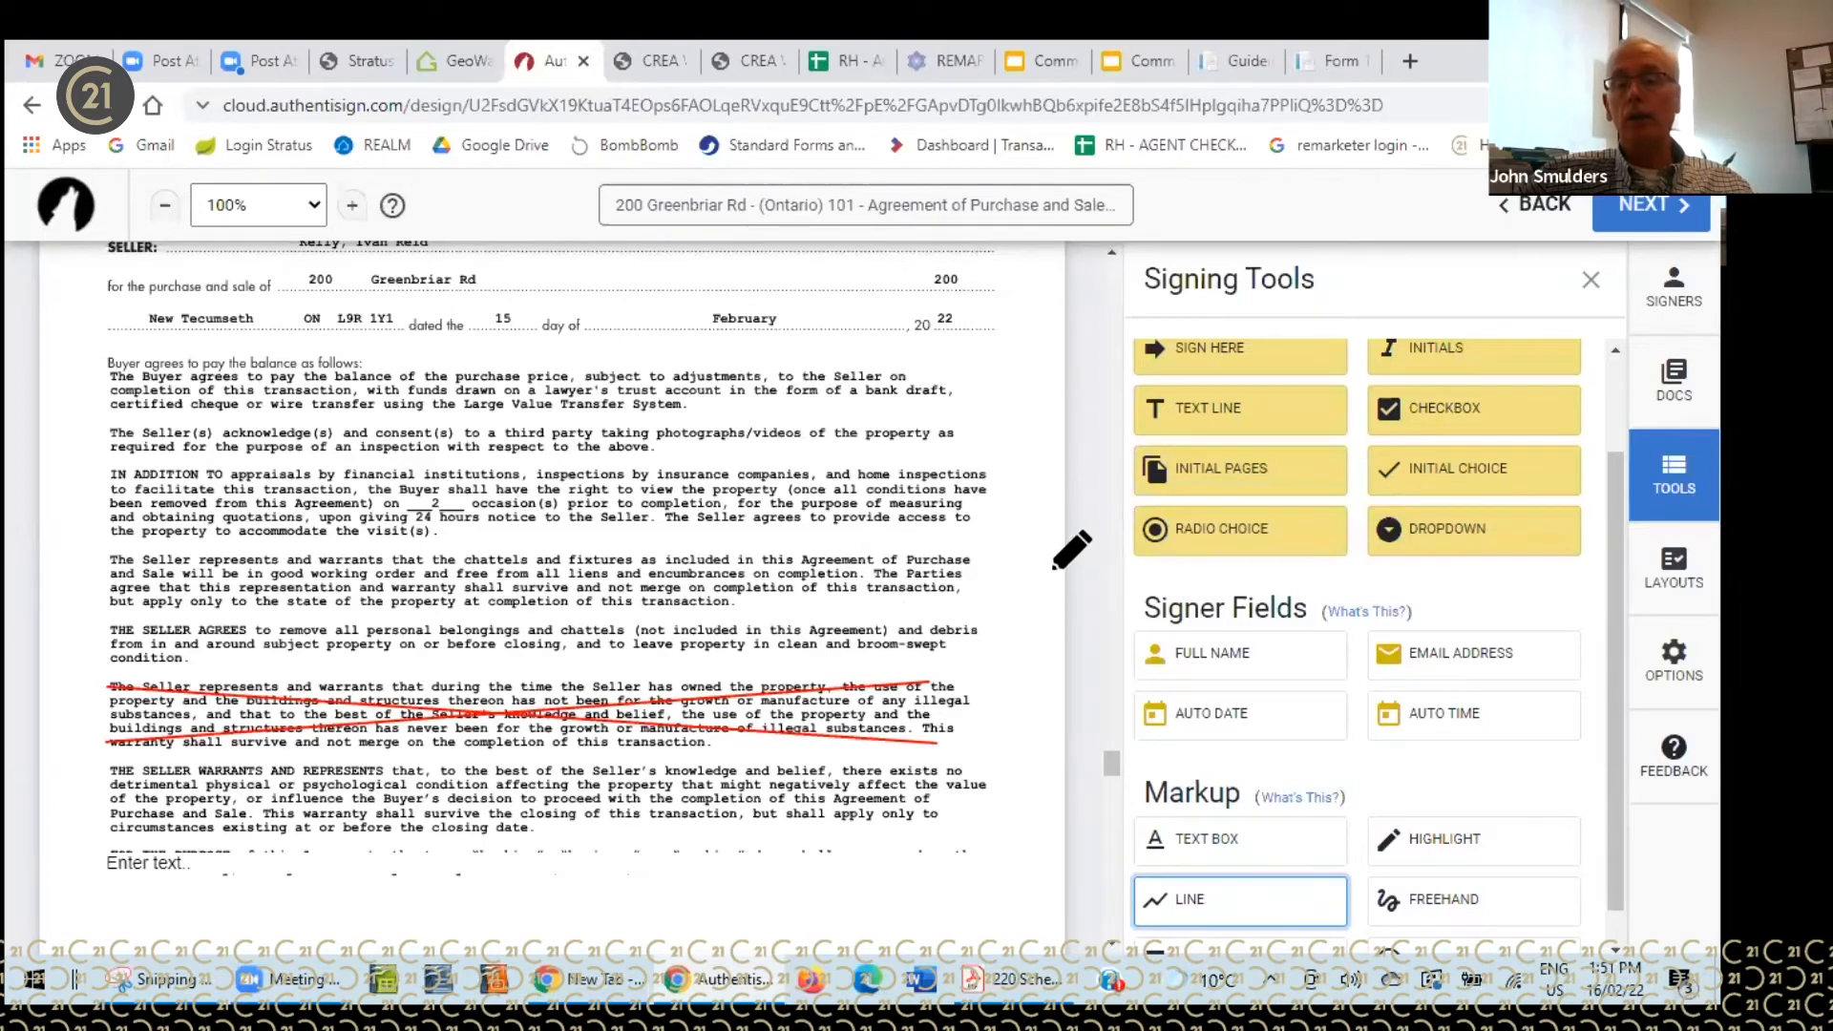
pyautogui.click(1189, 905)
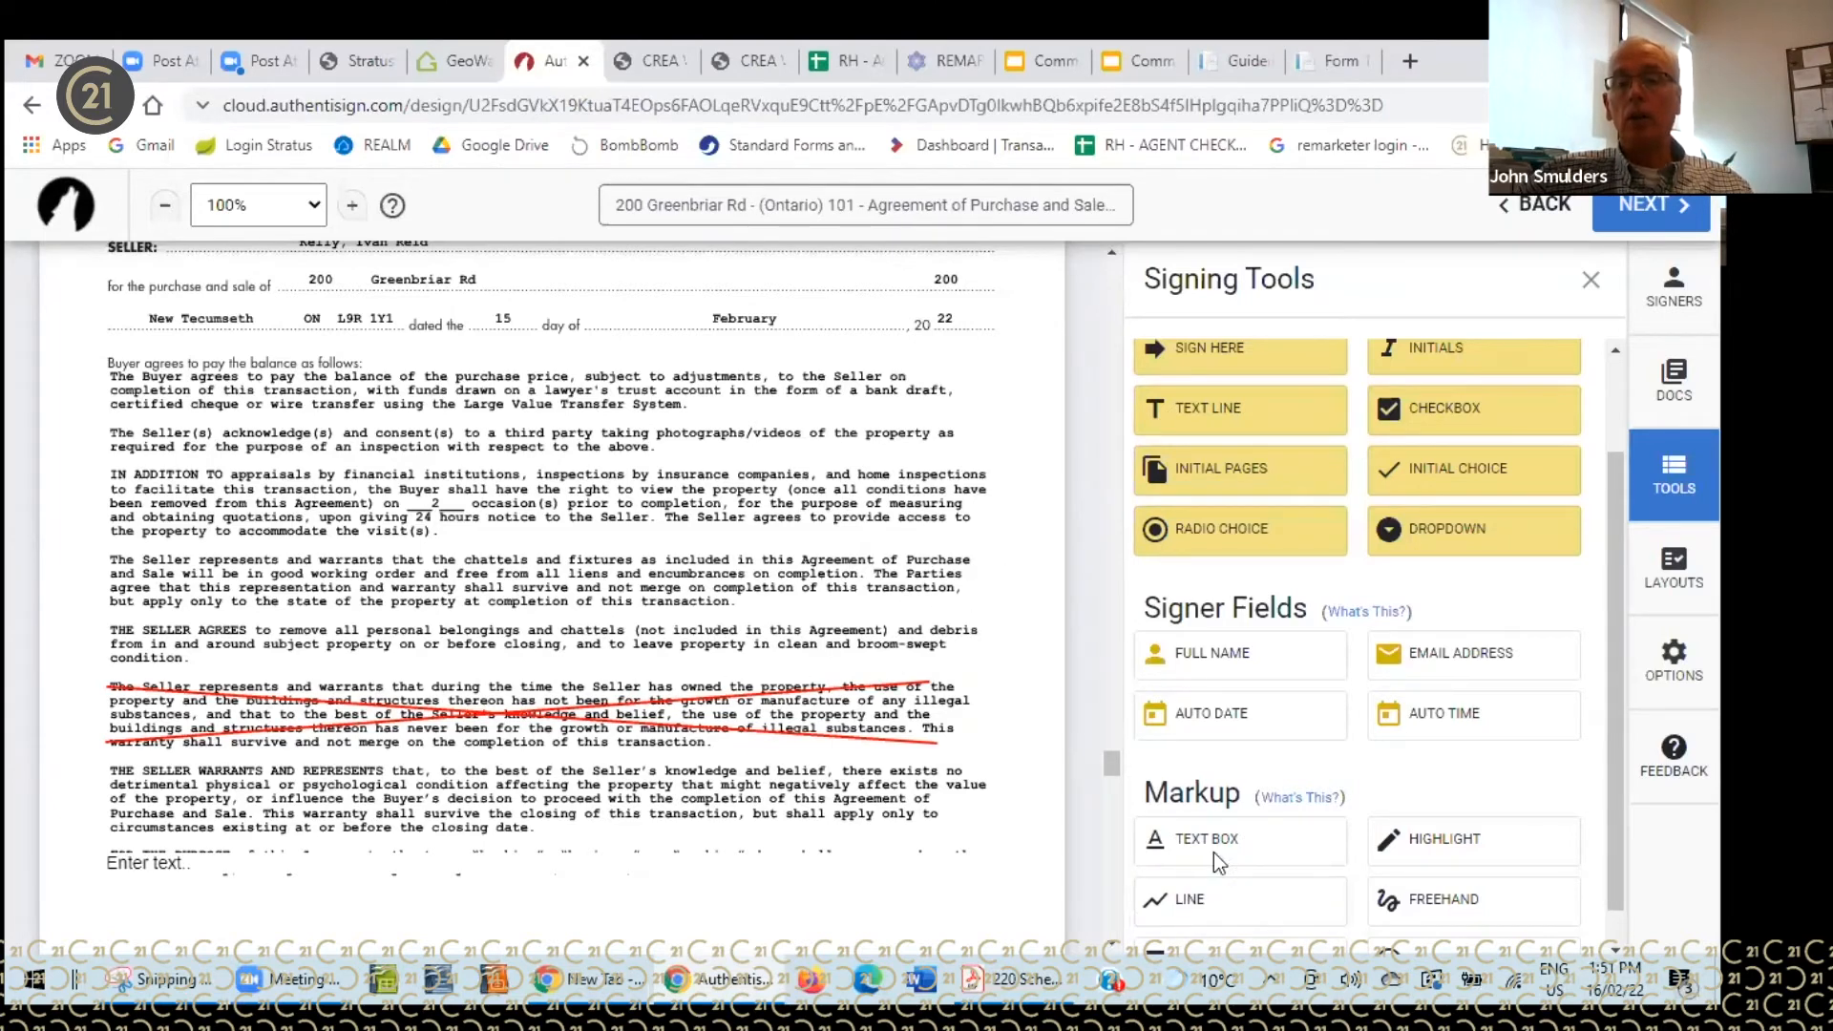
pyautogui.scroll(1, 1092, 615)
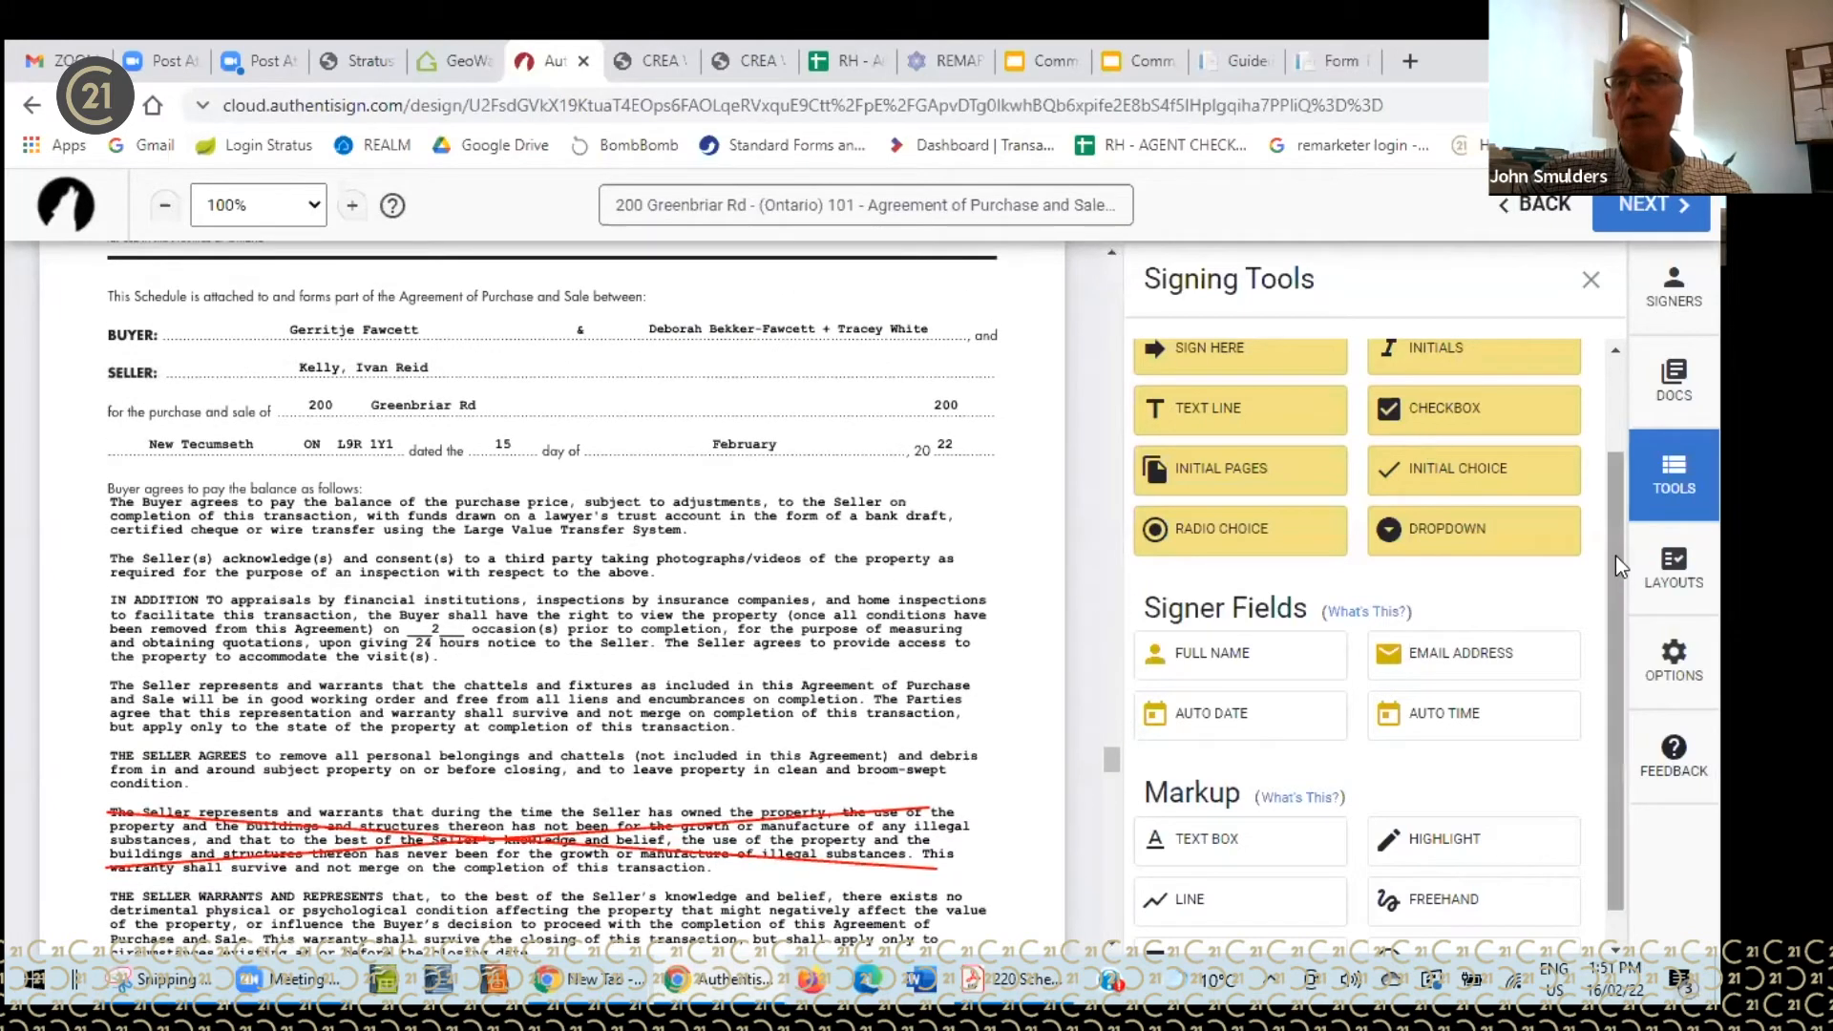
pyautogui.moveTo(1616, 556); pyautogui.dragTo(1615, 533)
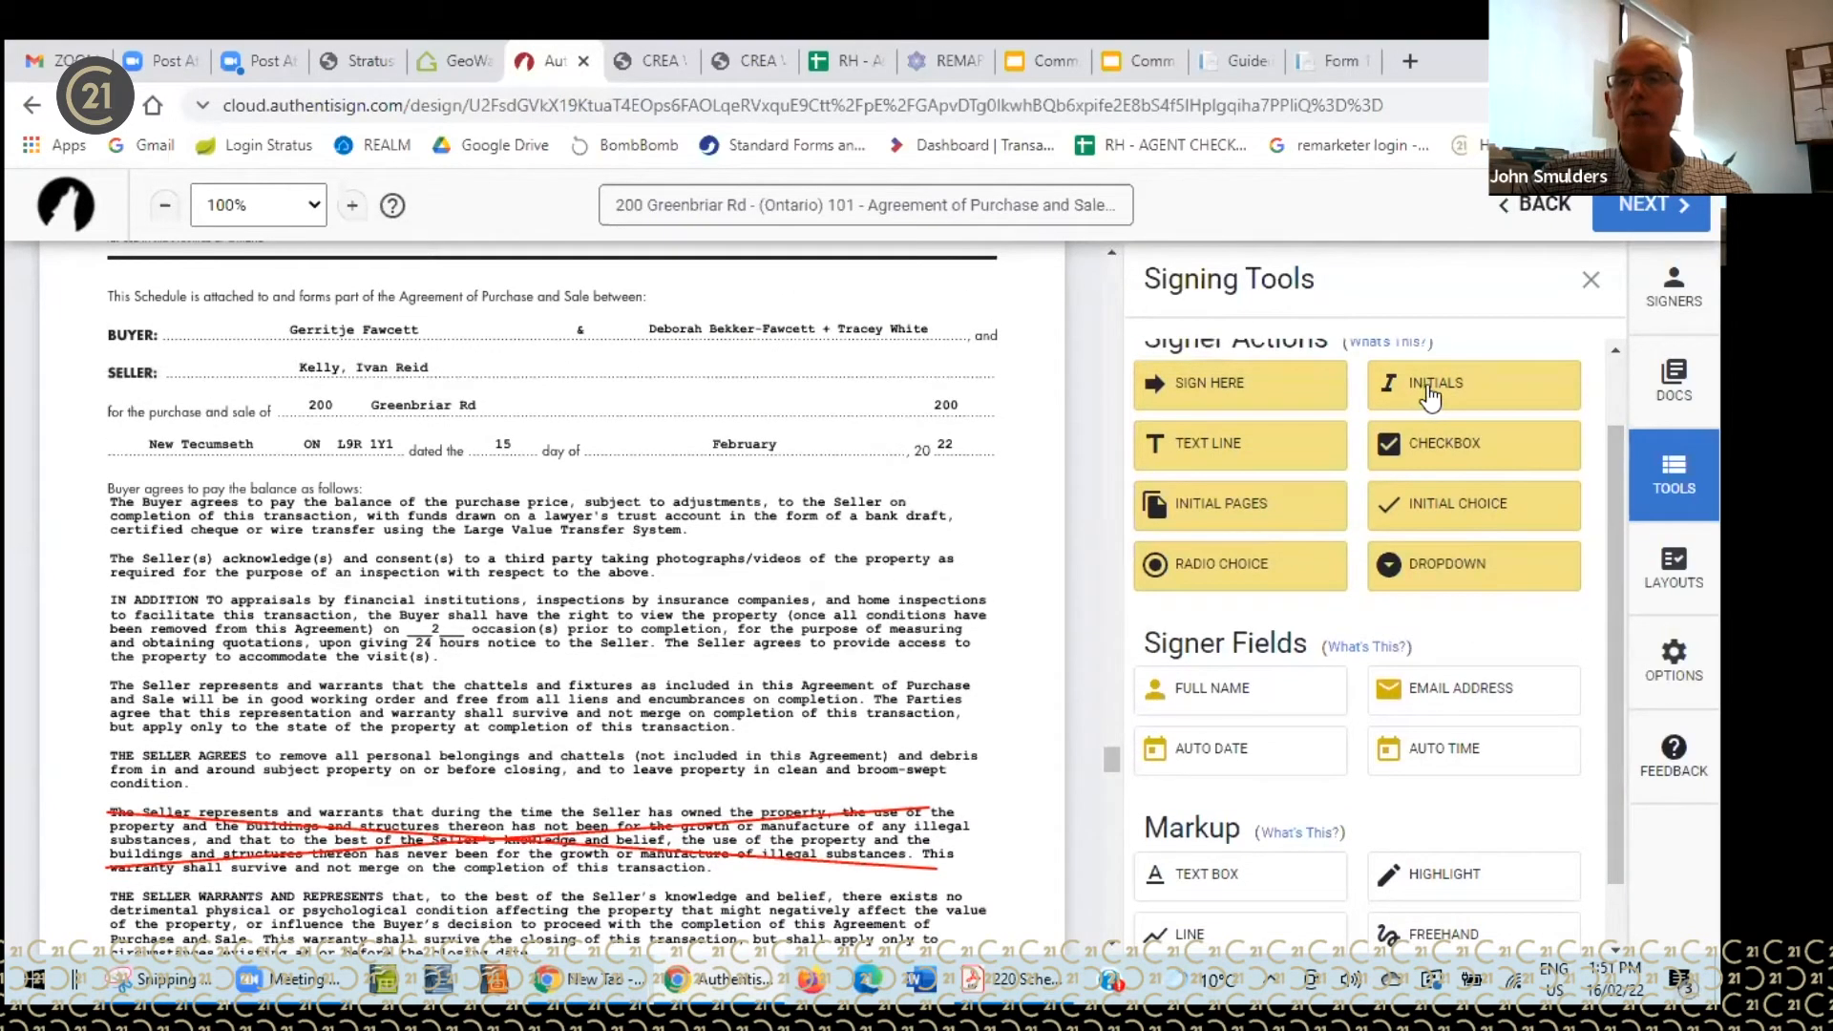
# - Make the first buyer the active signer and place their initials beside 800000.00
pyautogui.scroll(1, 1612, 523)
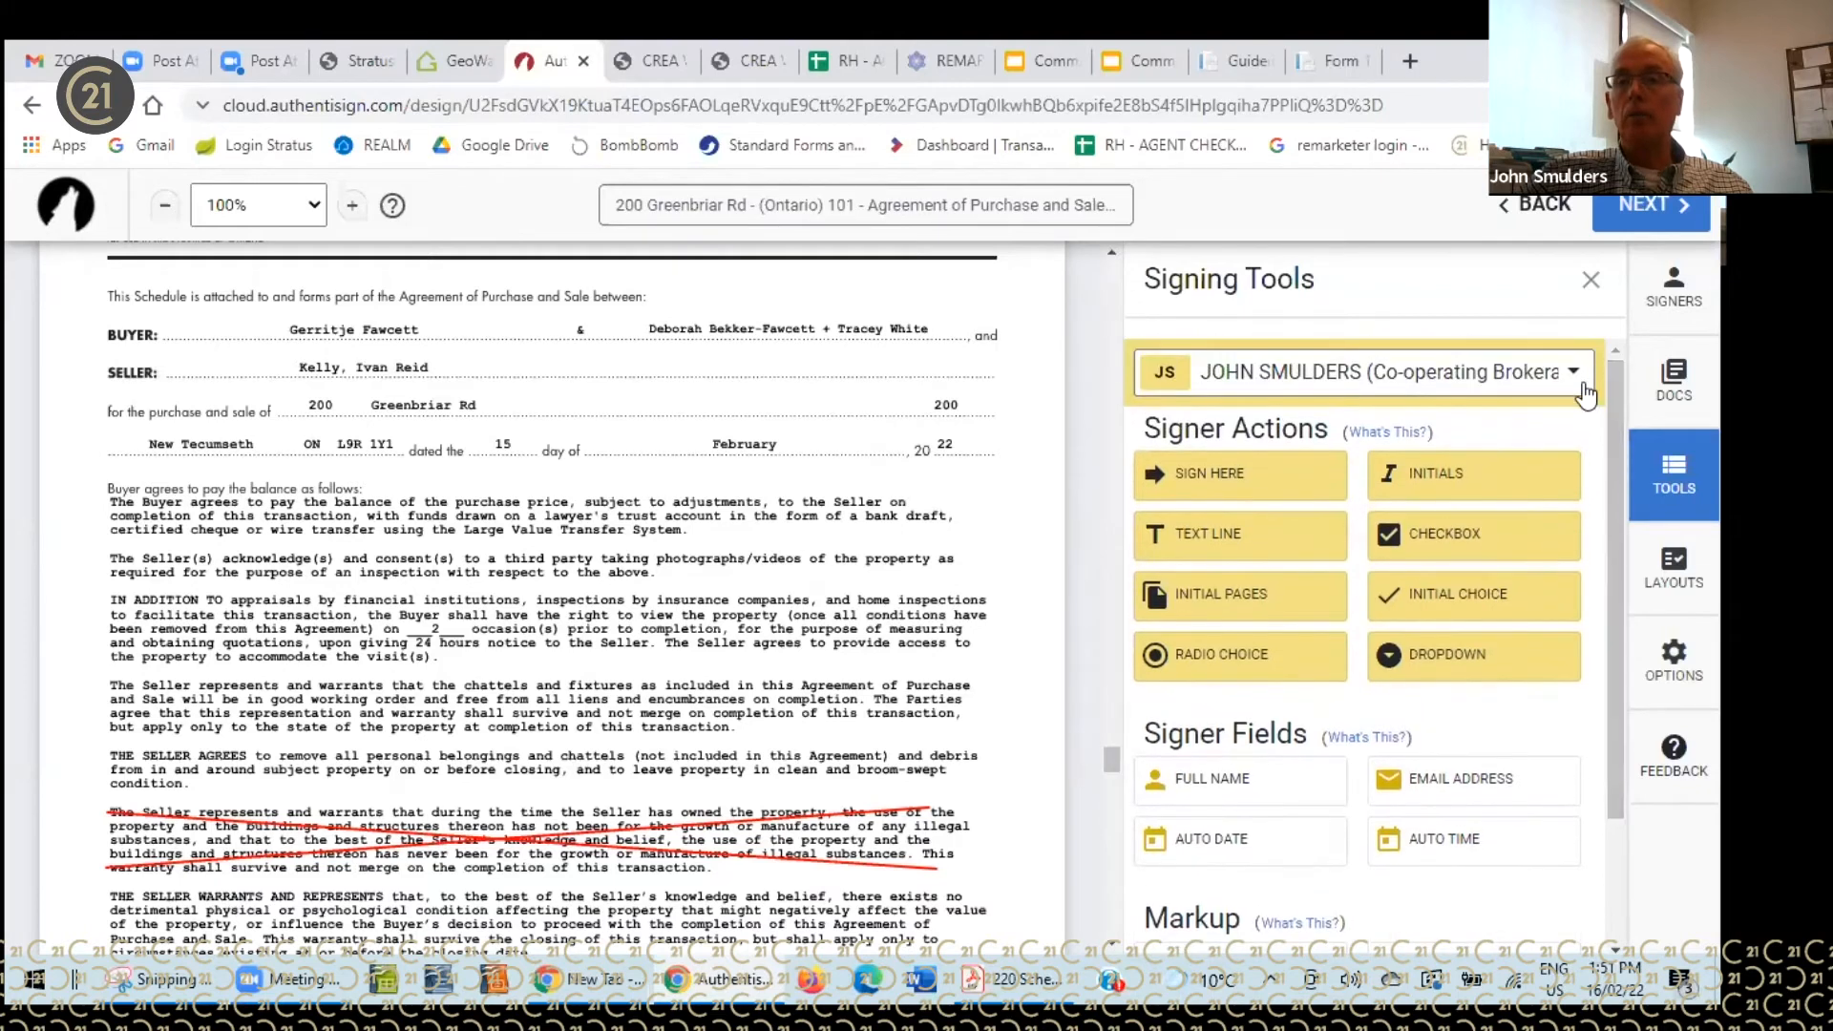
pyautogui.click(1580, 377)
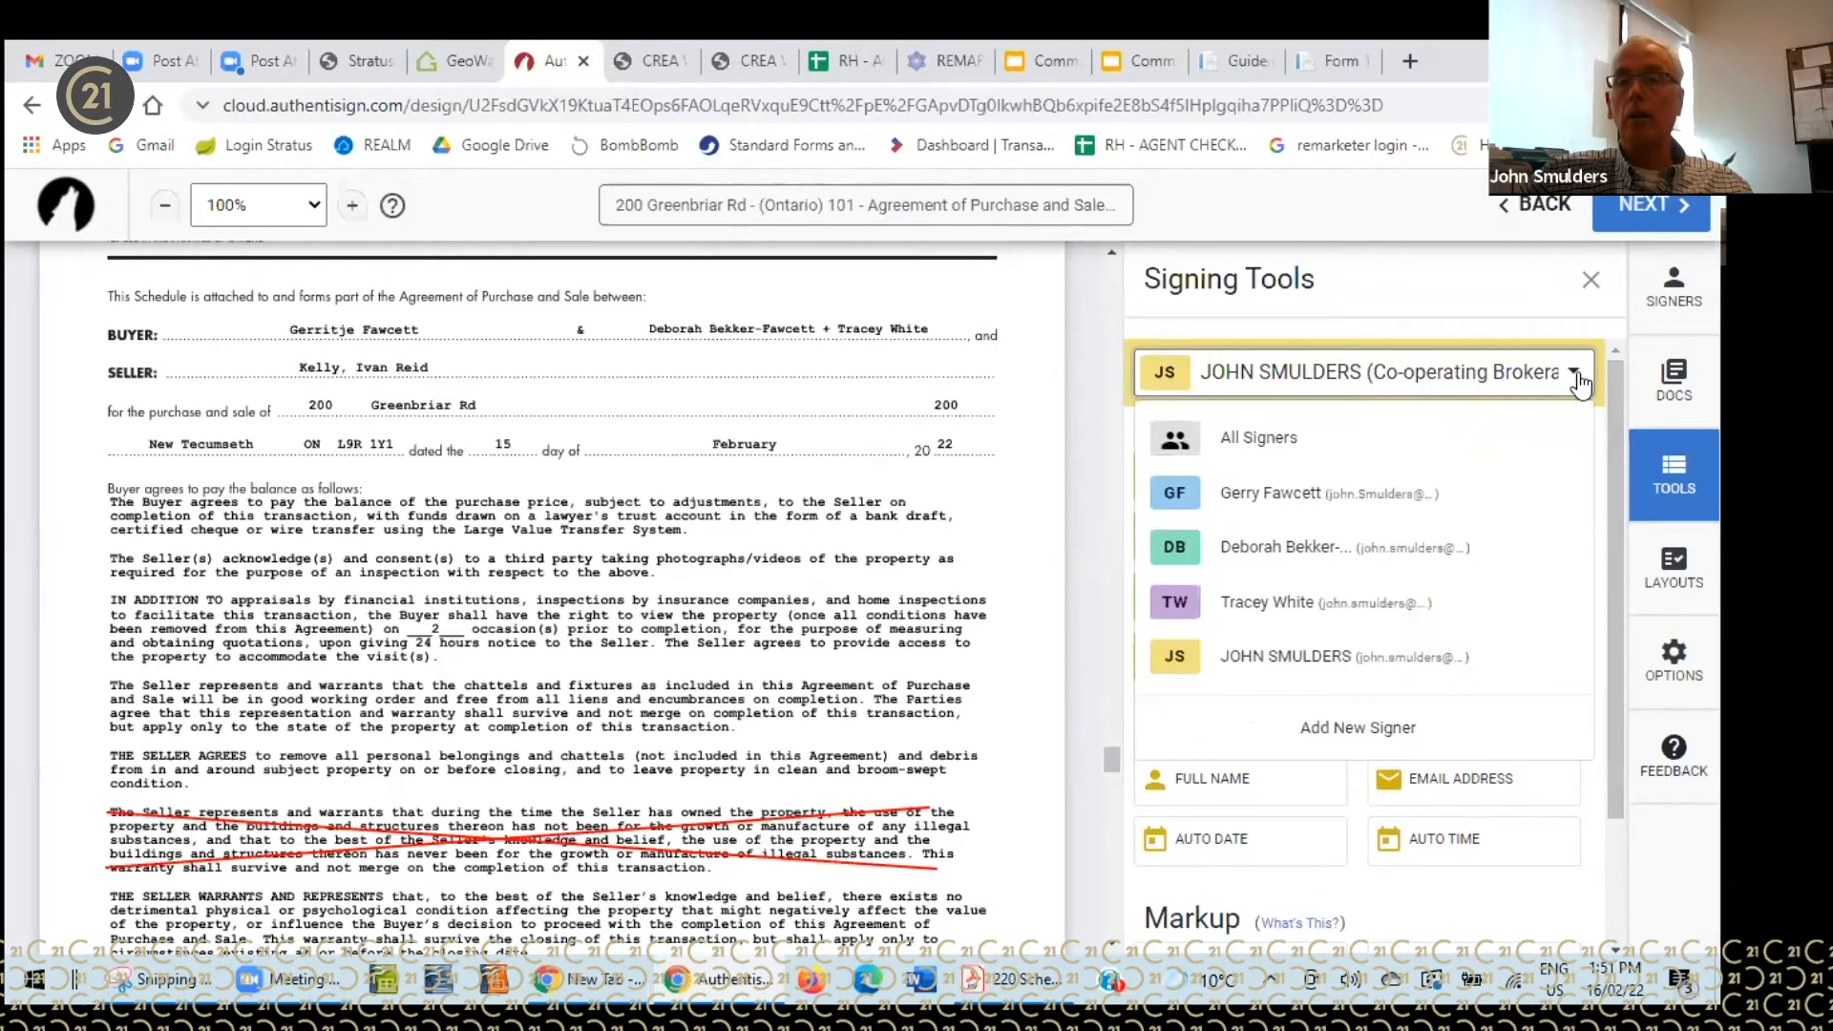
pyautogui.click(1227, 497)
pyautogui.moveTo(965, 804); pyautogui.dragTo(920, 765)
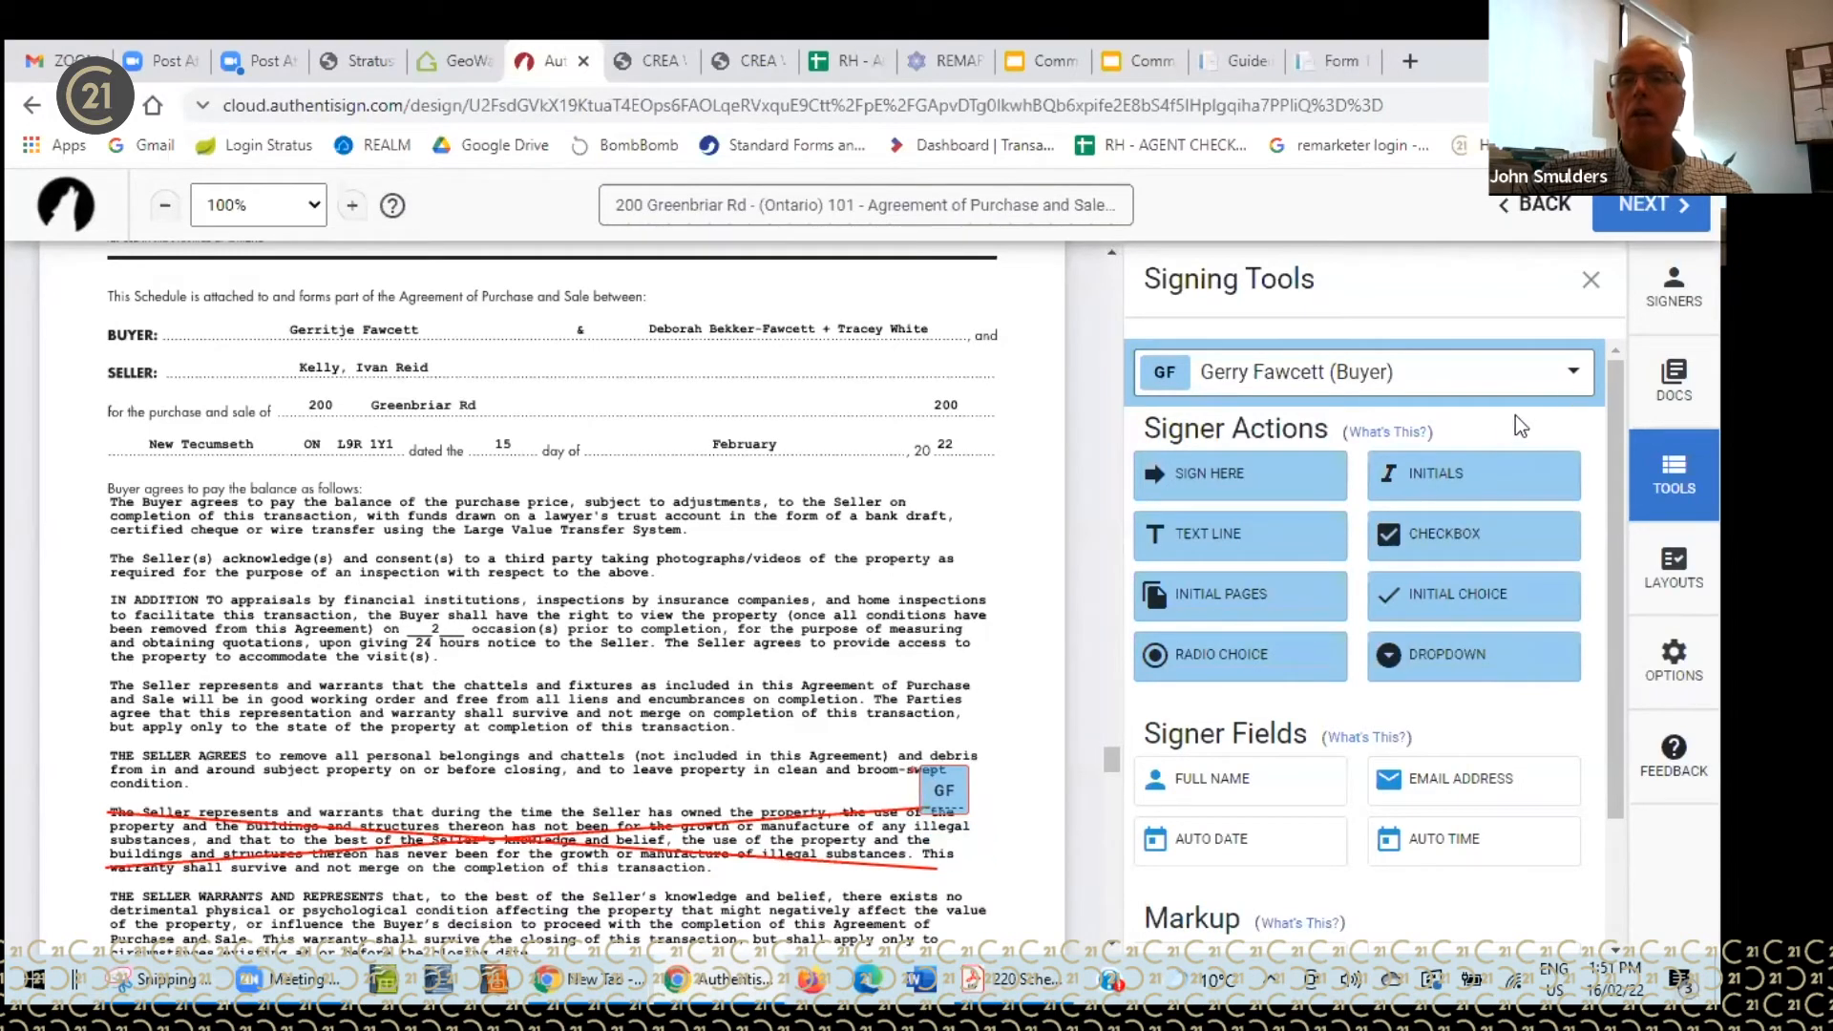
pyautogui.scroll(8, 999, 612)
pyautogui.scroll(20, 1003, 614)
pyautogui.scroll(20, 1007, 610)
pyautogui.scroll(5, 1010, 605)
pyautogui.click(1451, 475)
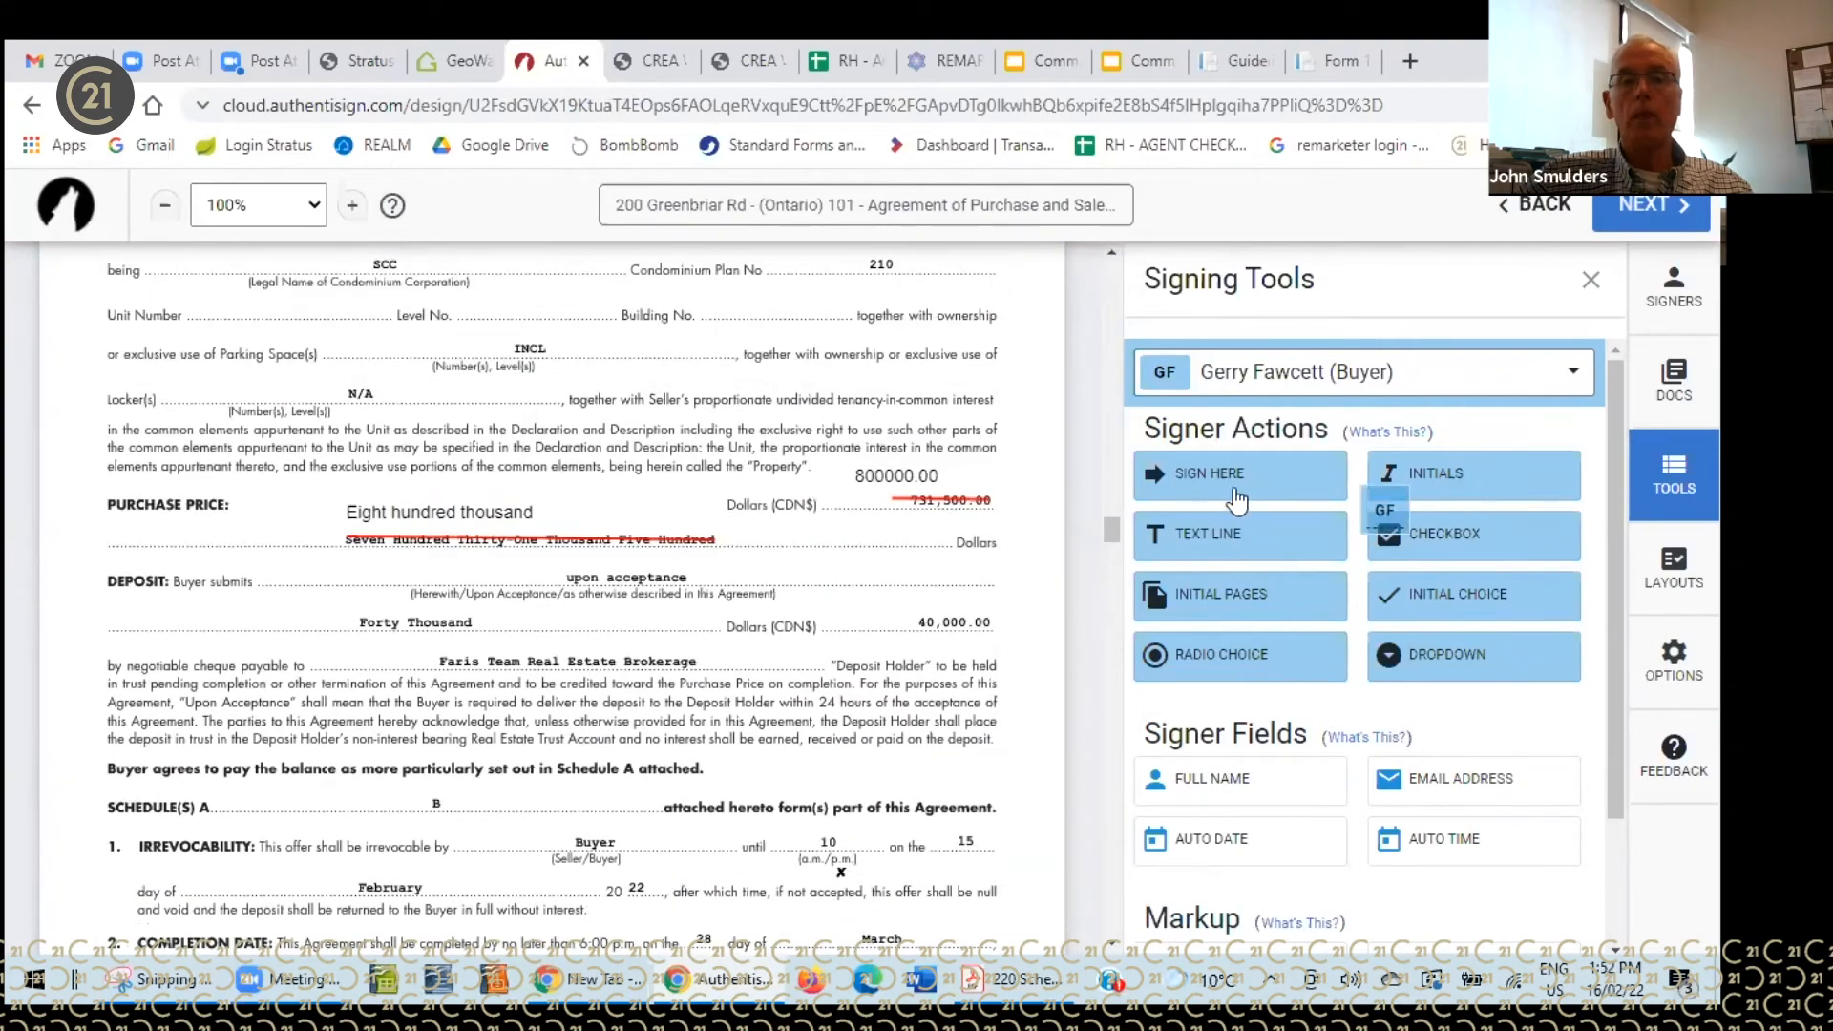
pyautogui.click(950, 456)
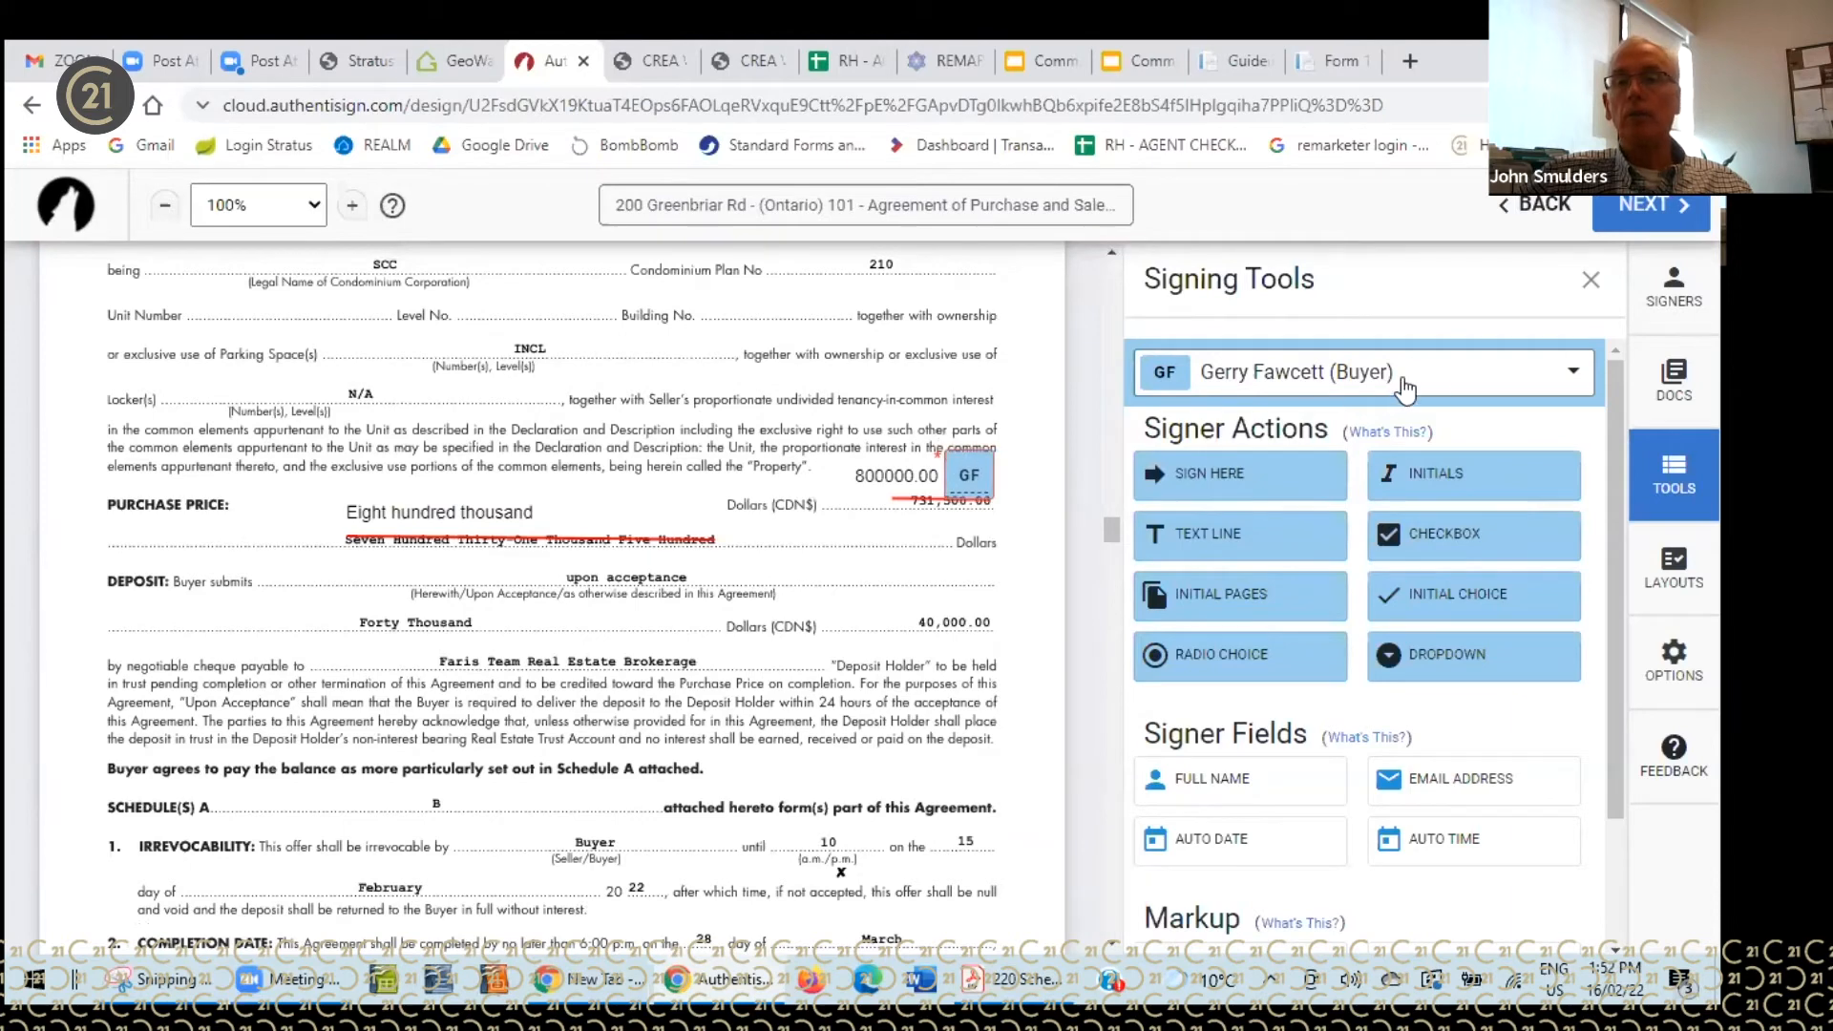
# - Switch to the second buyer and place initials beside 800000.00 and beside PURCHASE PRICE
pyautogui.click(1560, 373)
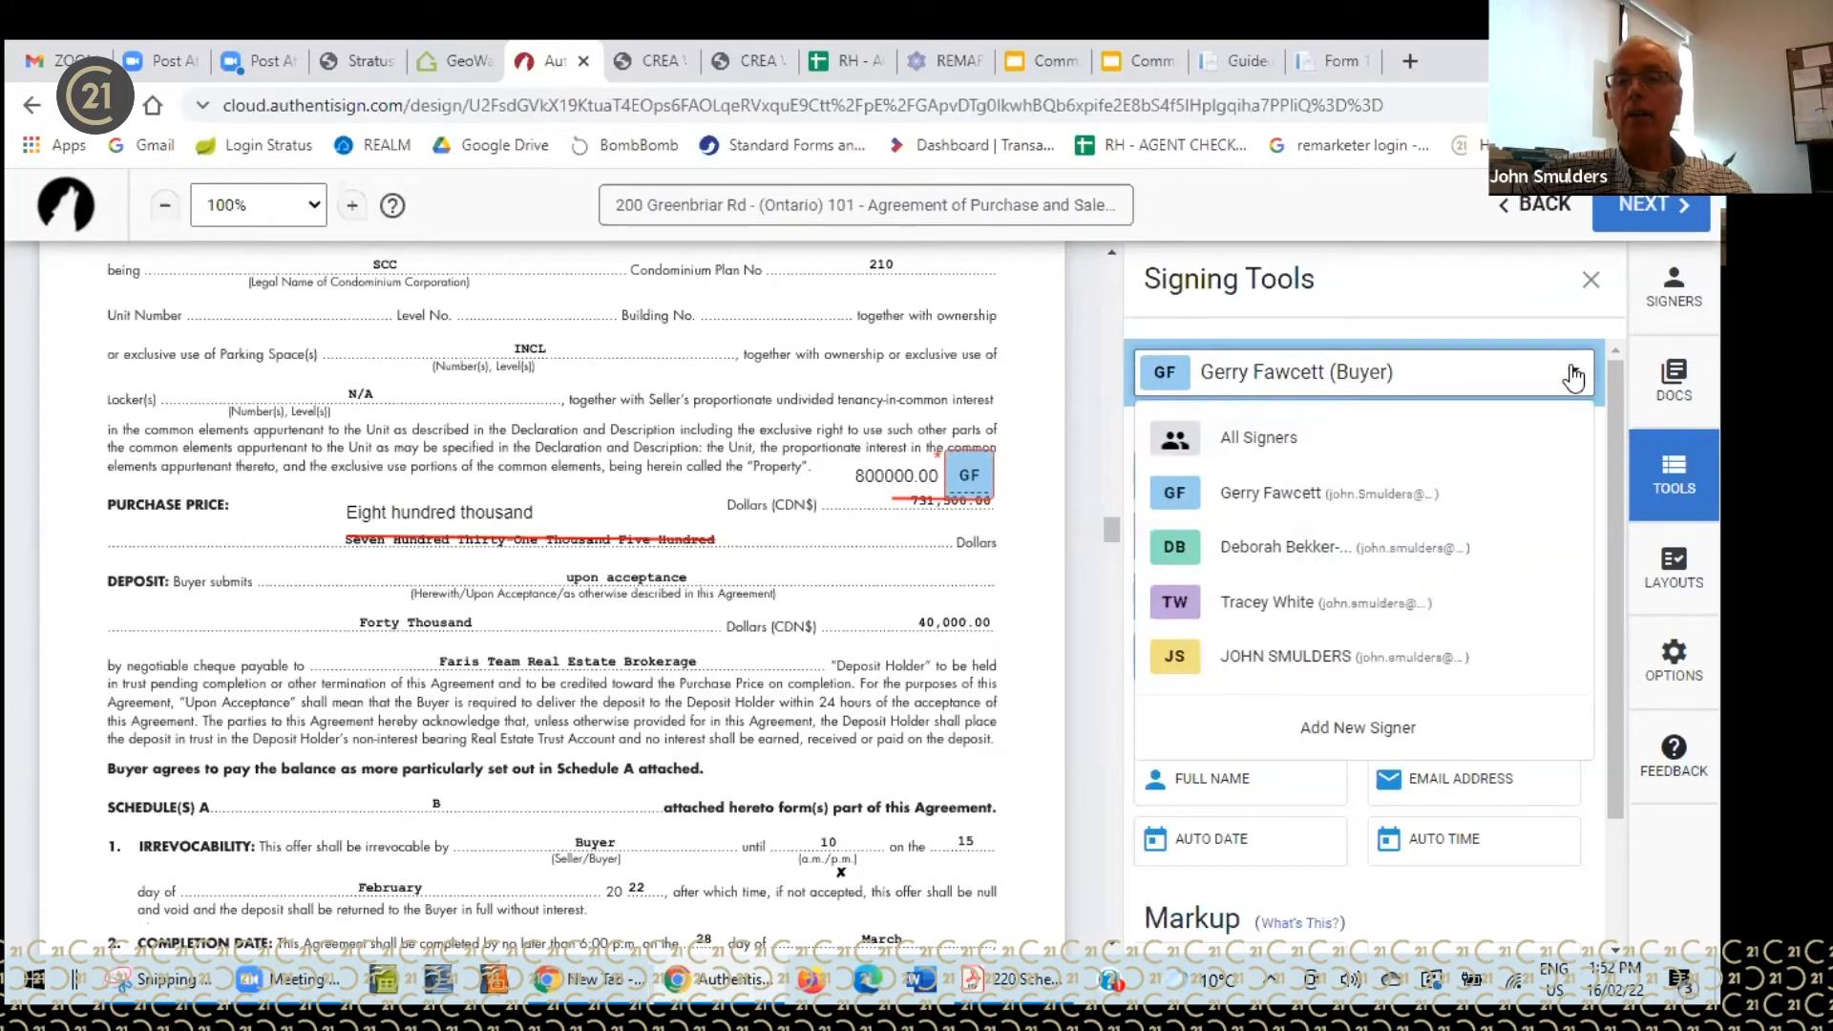
pyautogui.click(1257, 554)
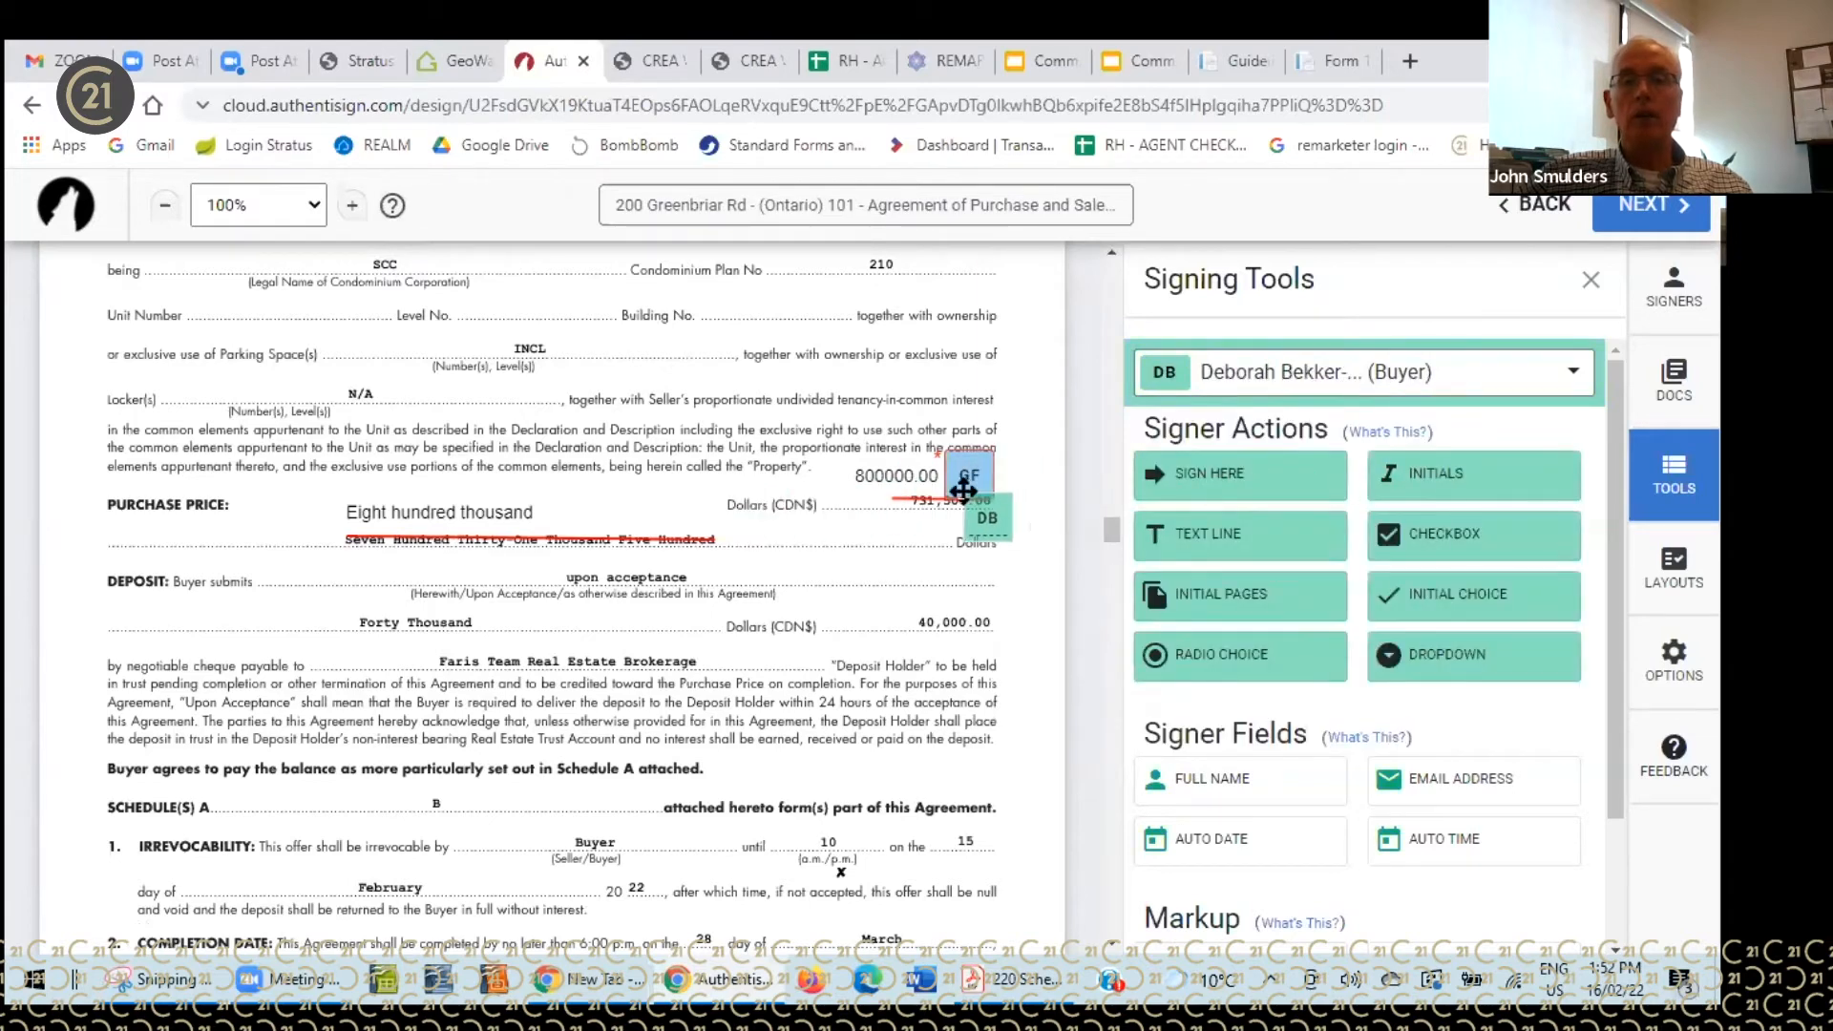
pyautogui.click(985, 462)
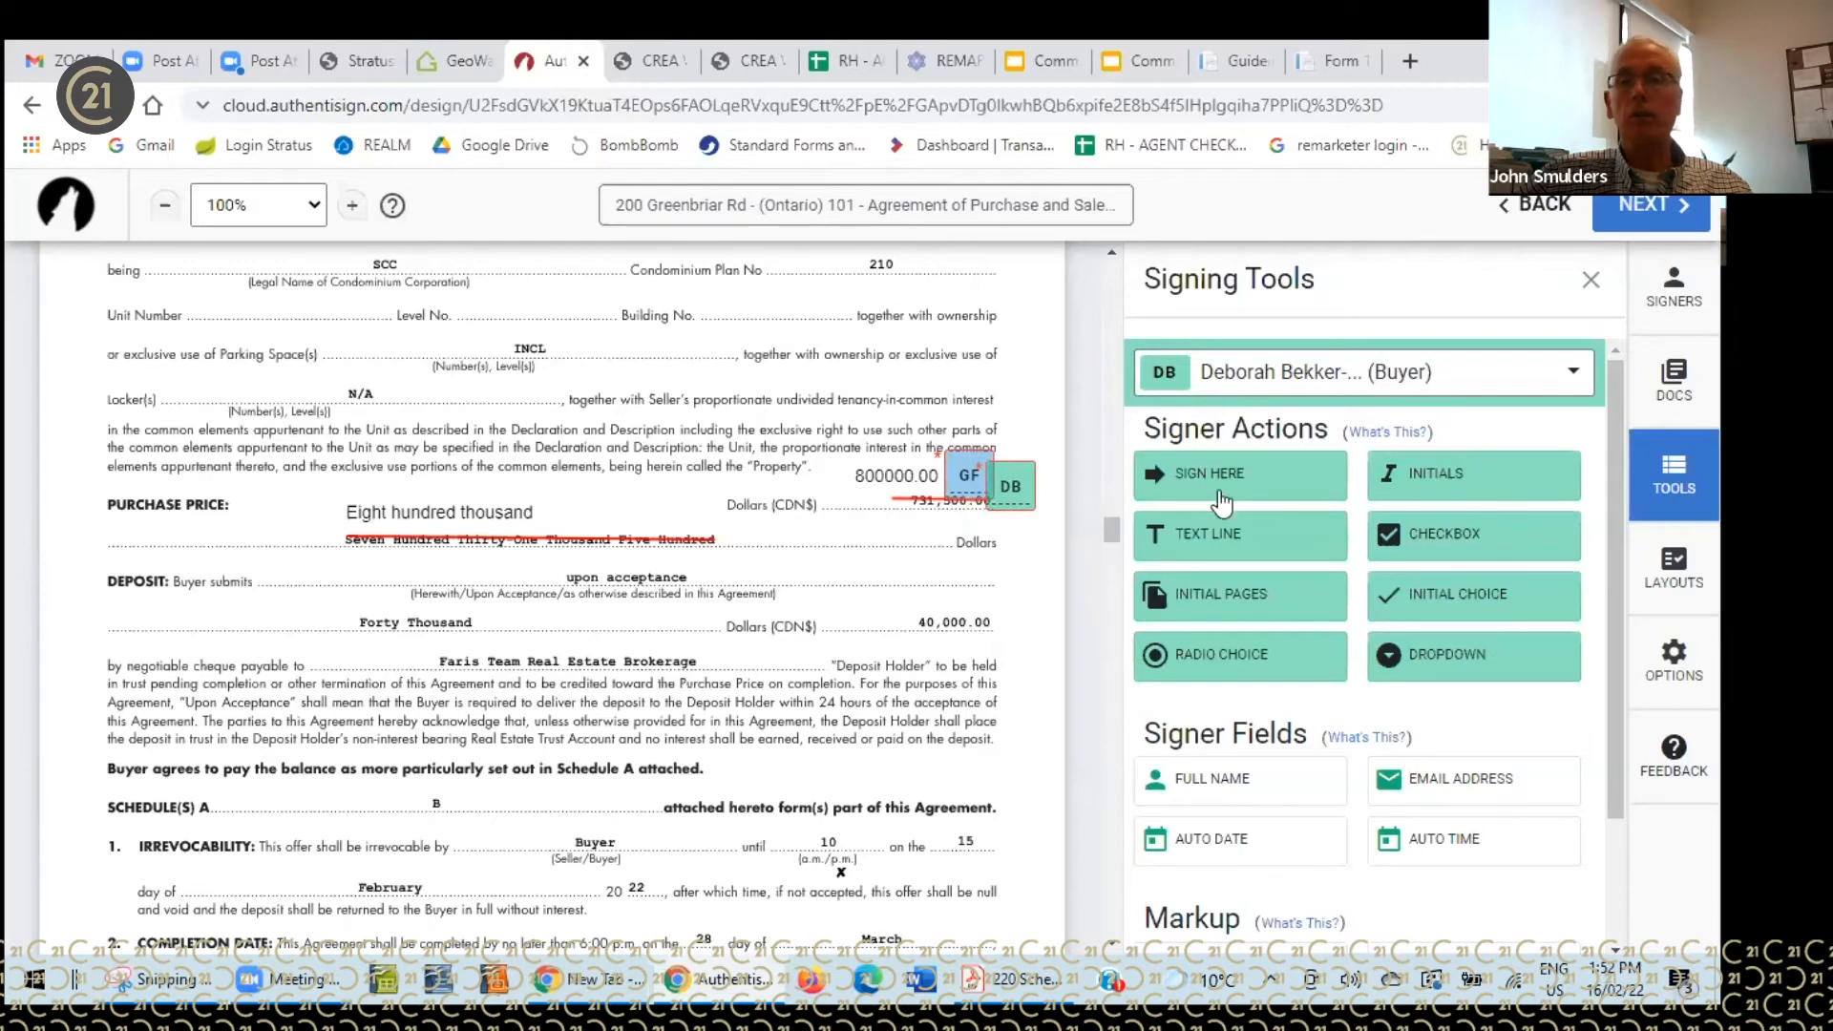
pyautogui.click(1375, 485)
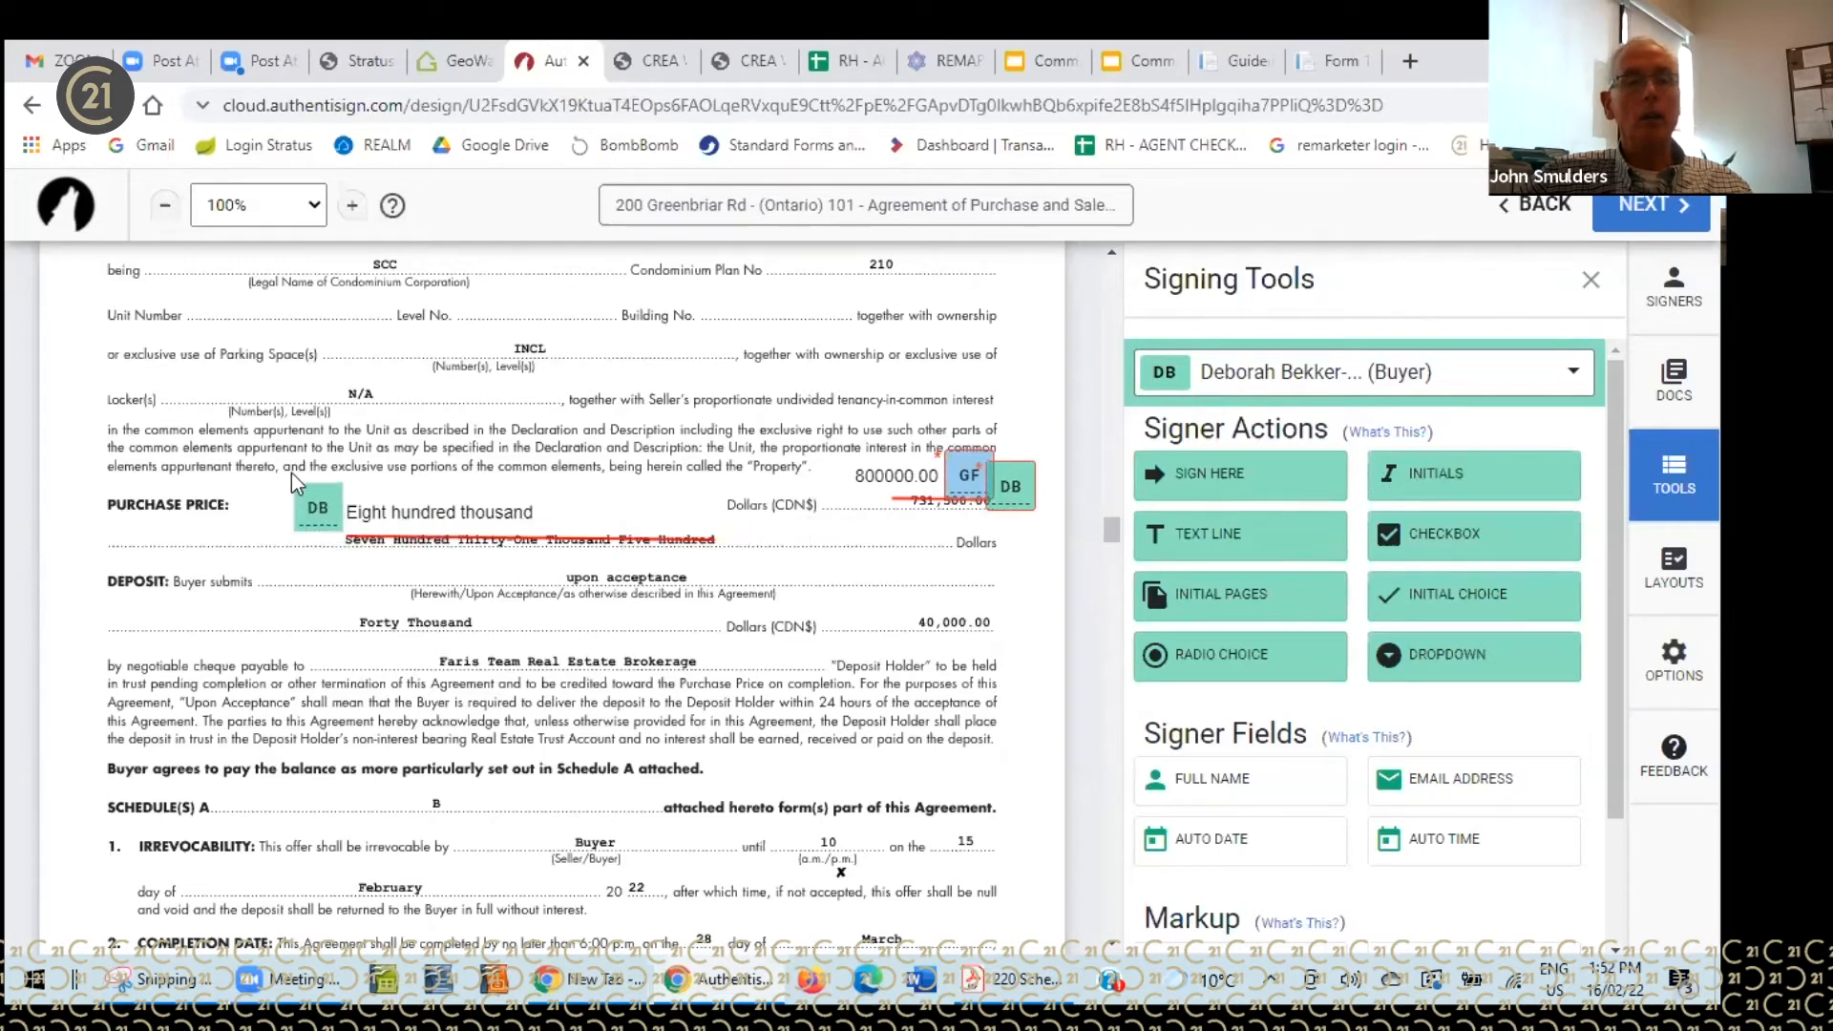
pyautogui.click(263, 470)
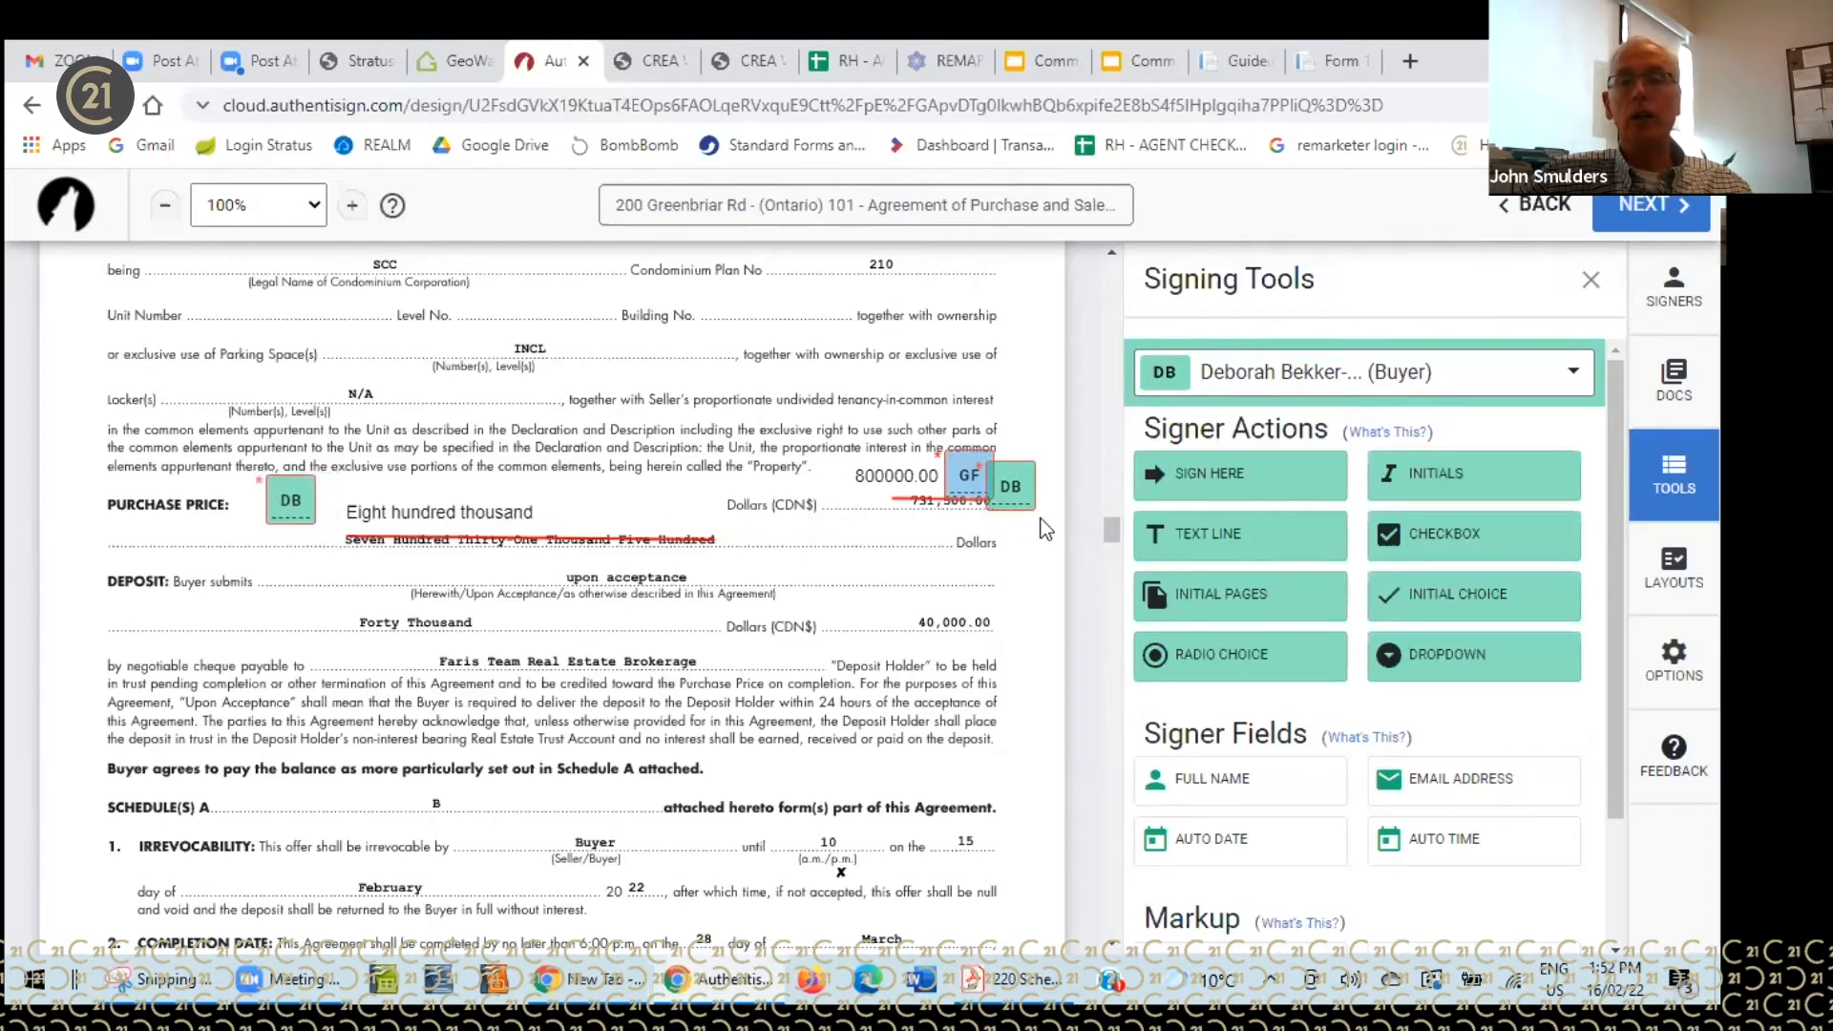
pyautogui.moveTo(1108, 525); pyautogui.dragTo(1109, 541)
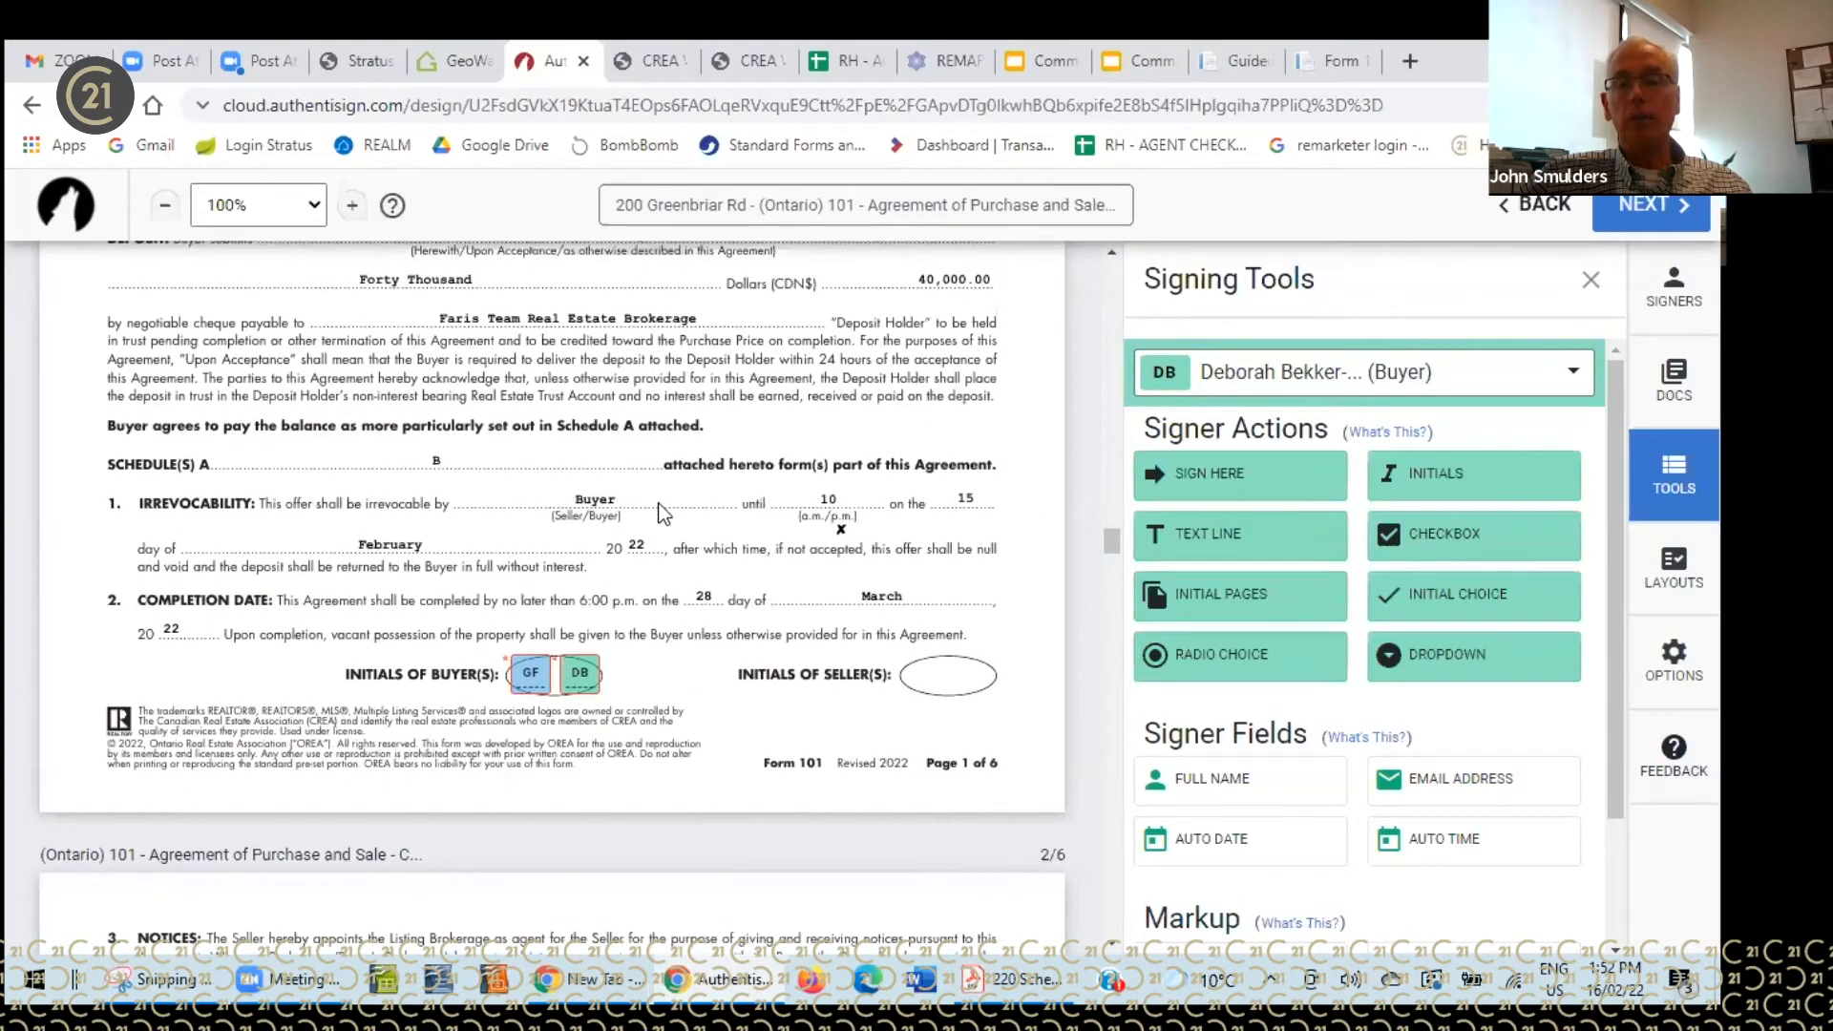
# - Strike a red line through 'Buyer' in the irrevocability clause
pyautogui.scroll(-2, 1184, 702)
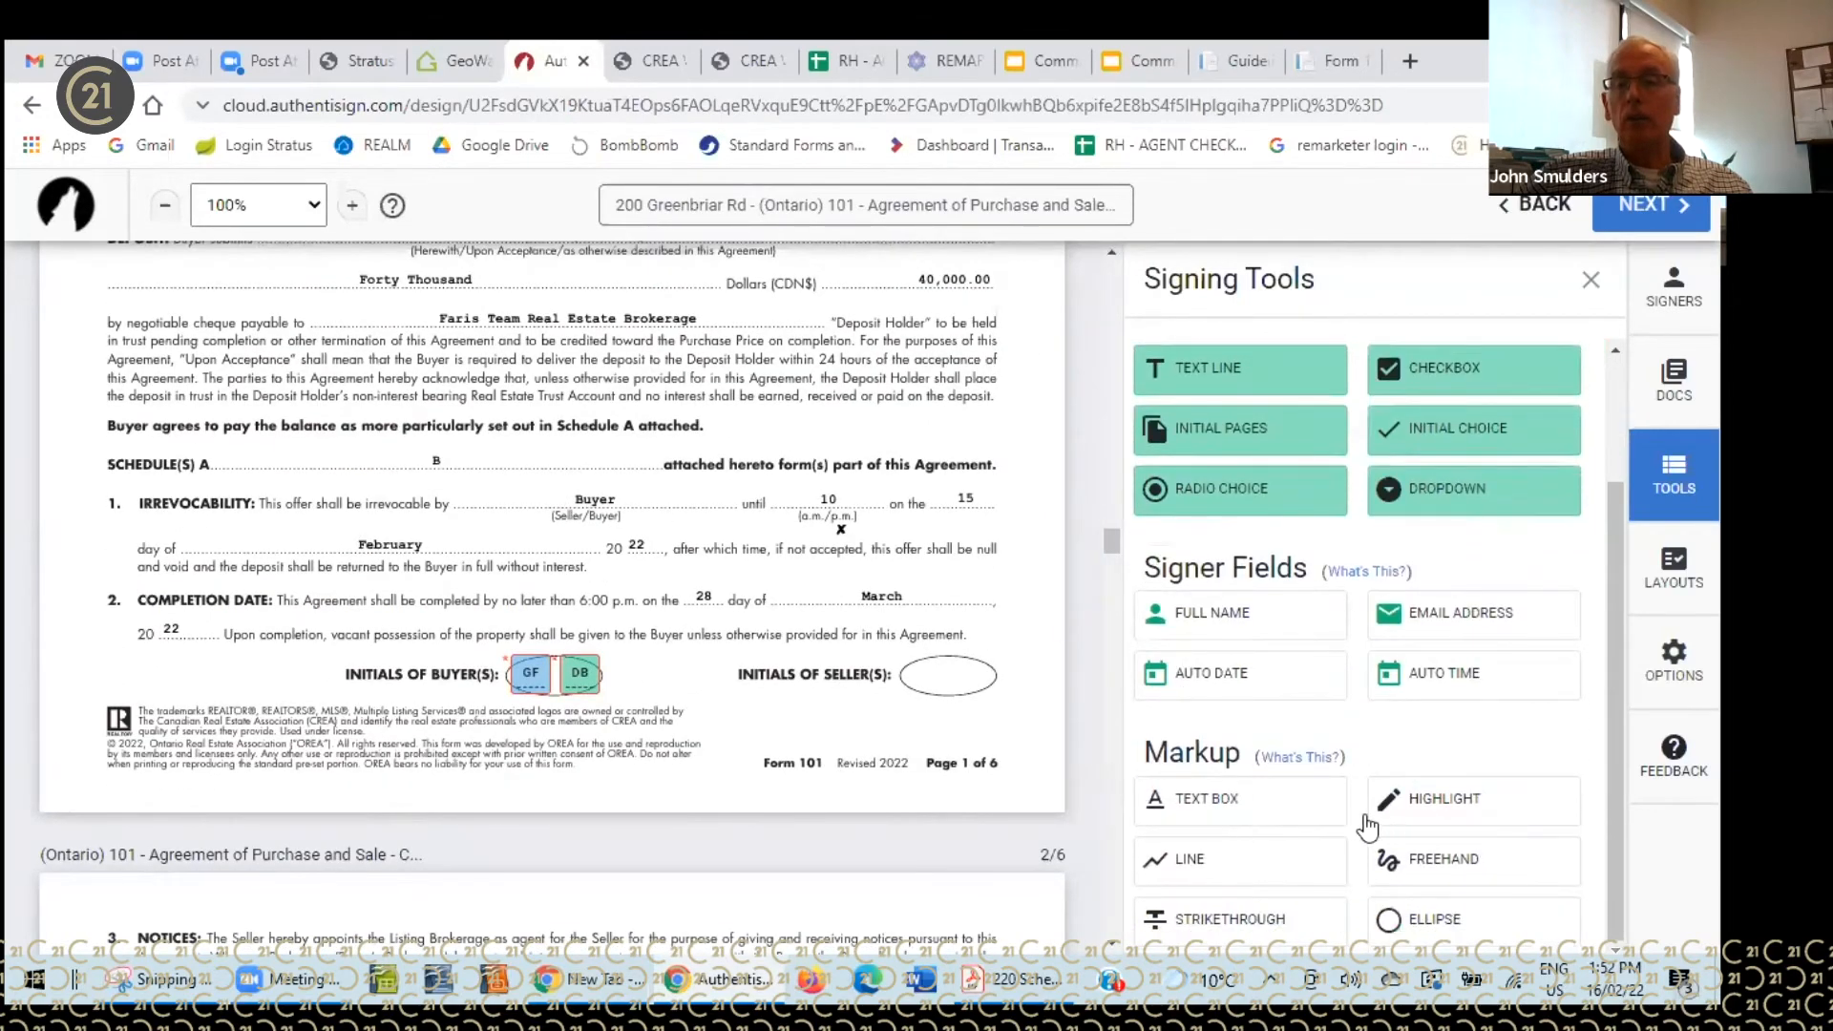
pyautogui.click(1186, 868)
pyautogui.moveTo(562, 499); pyautogui.dragTo(632, 497)
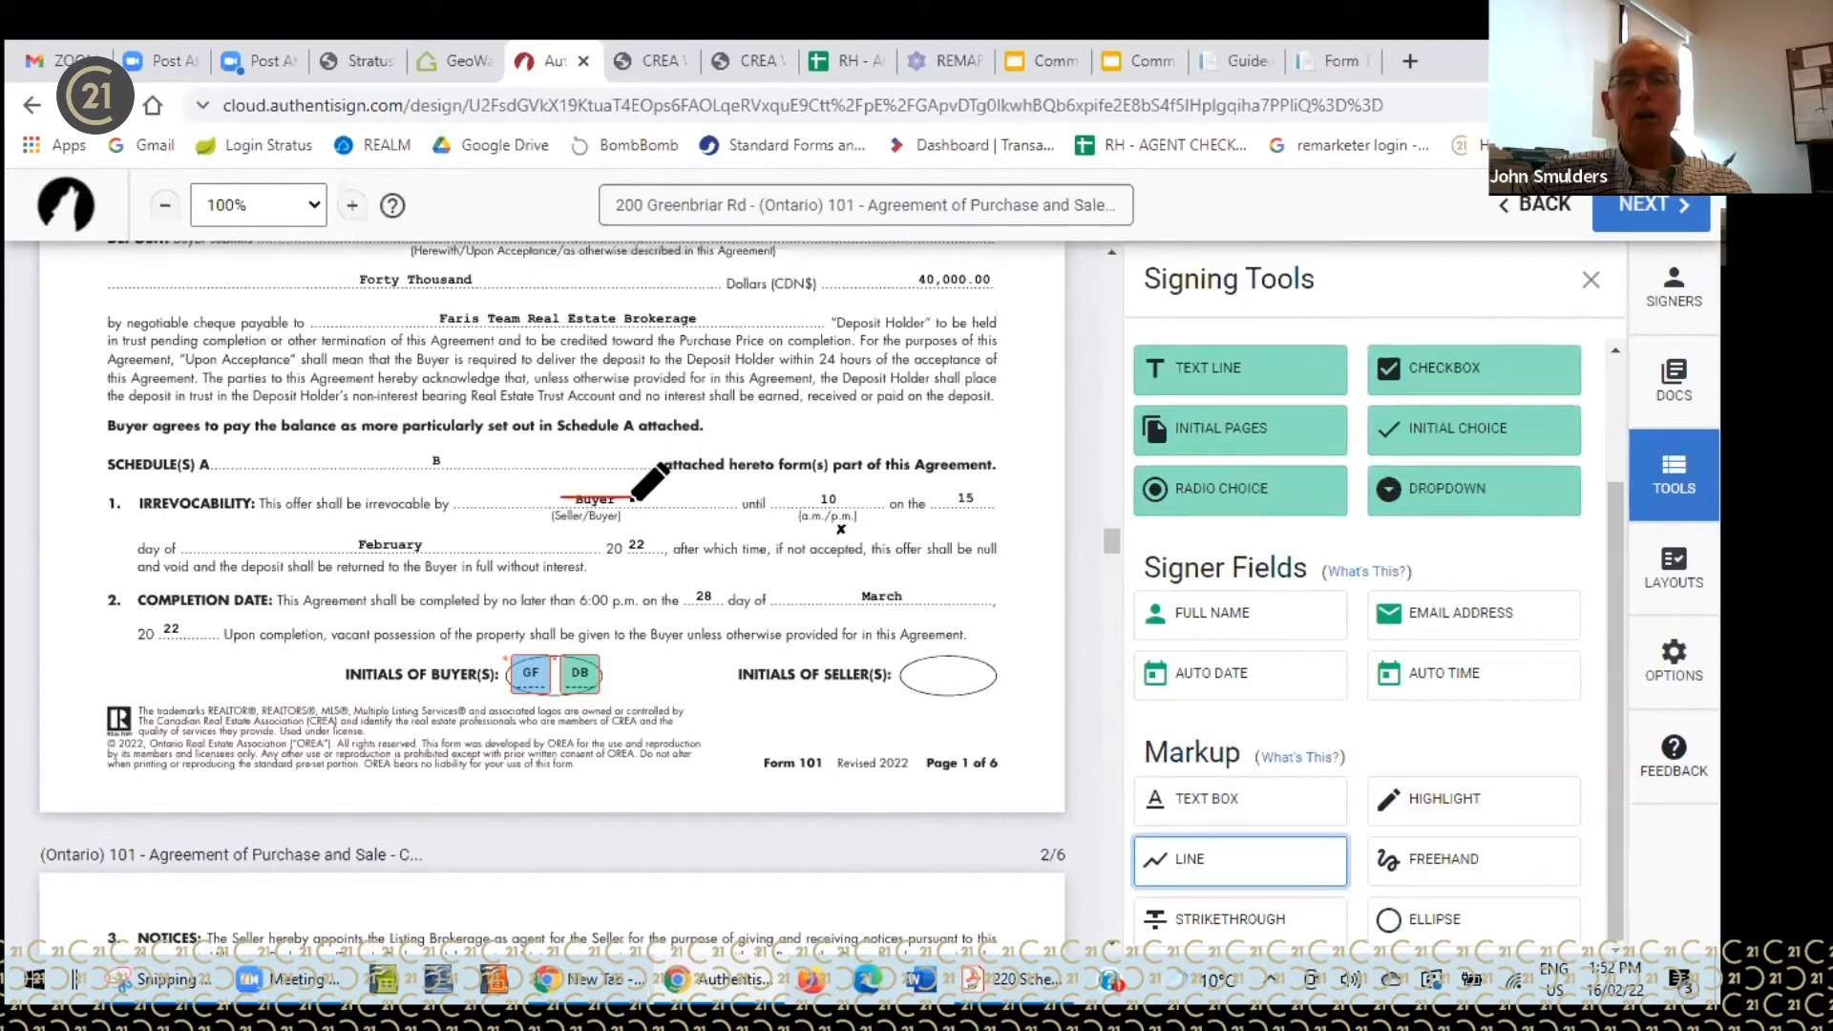
# - Write 'Seller' above the struck word and place a buyer's initials beside it
pyautogui.click(1185, 813)
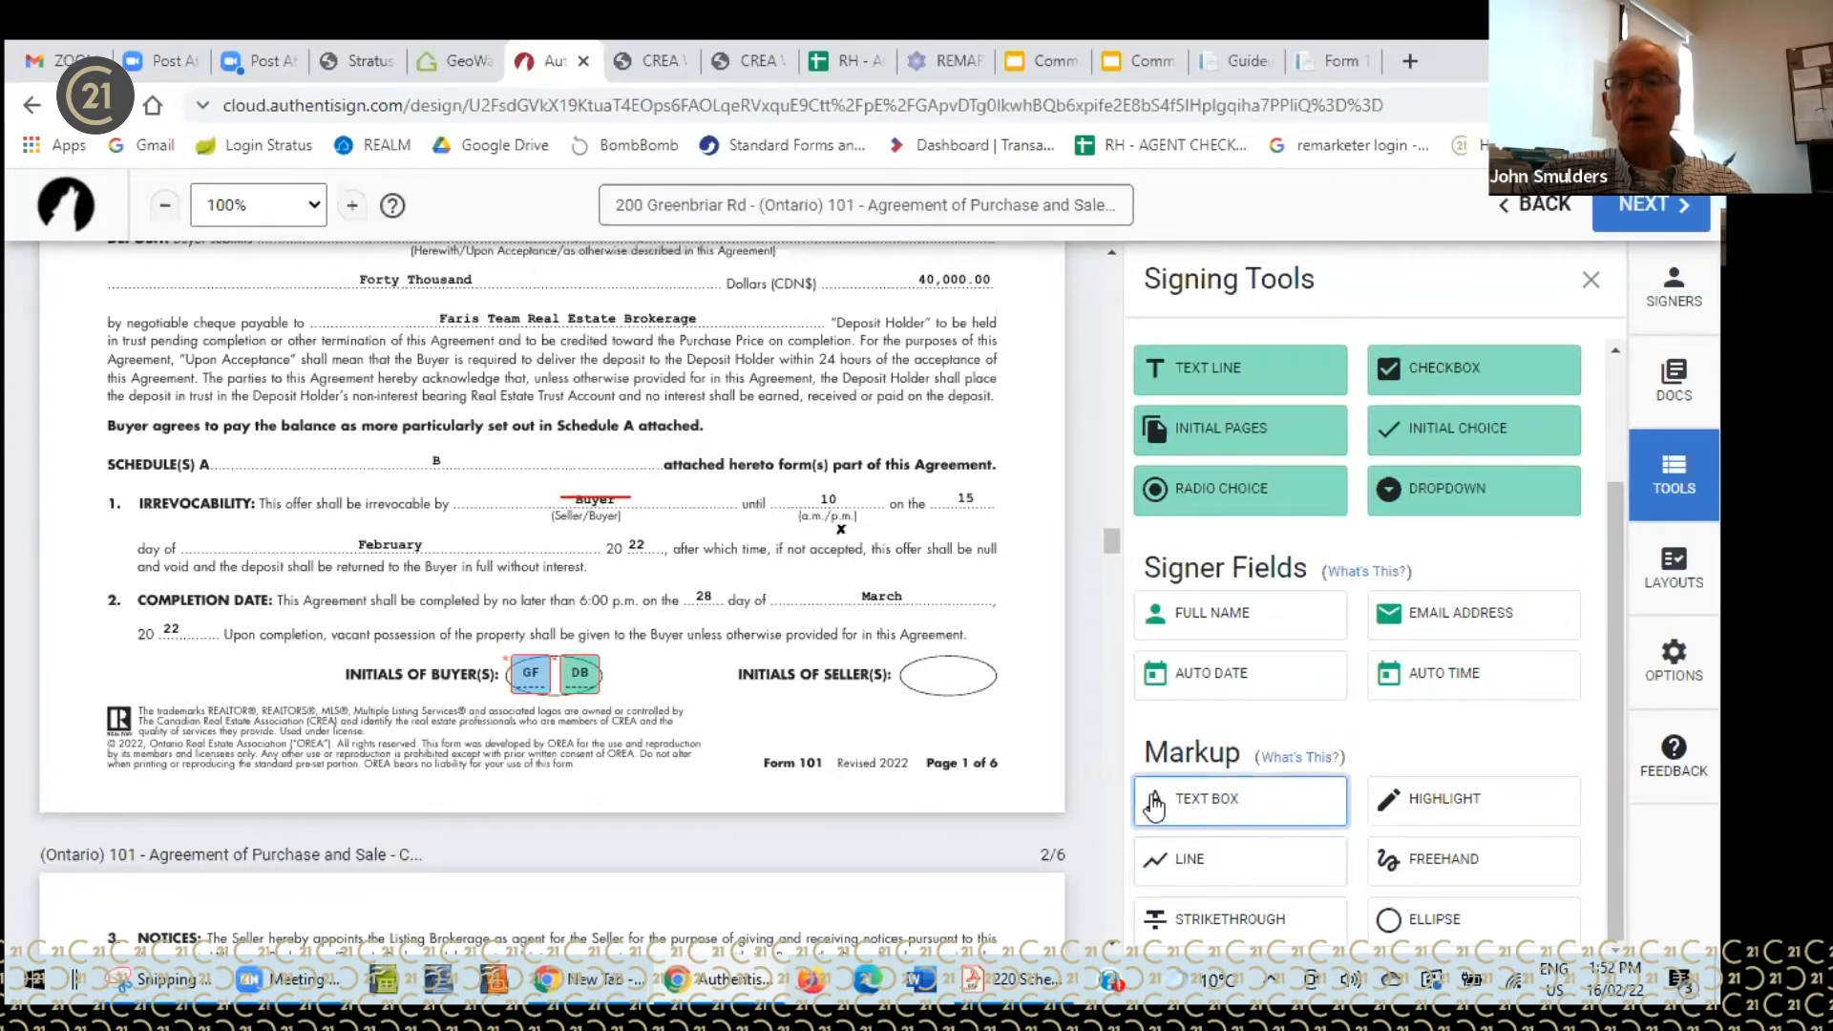
pyautogui.click(513, 466)
pyautogui.click(537, 472)
pyautogui.write('Seller')
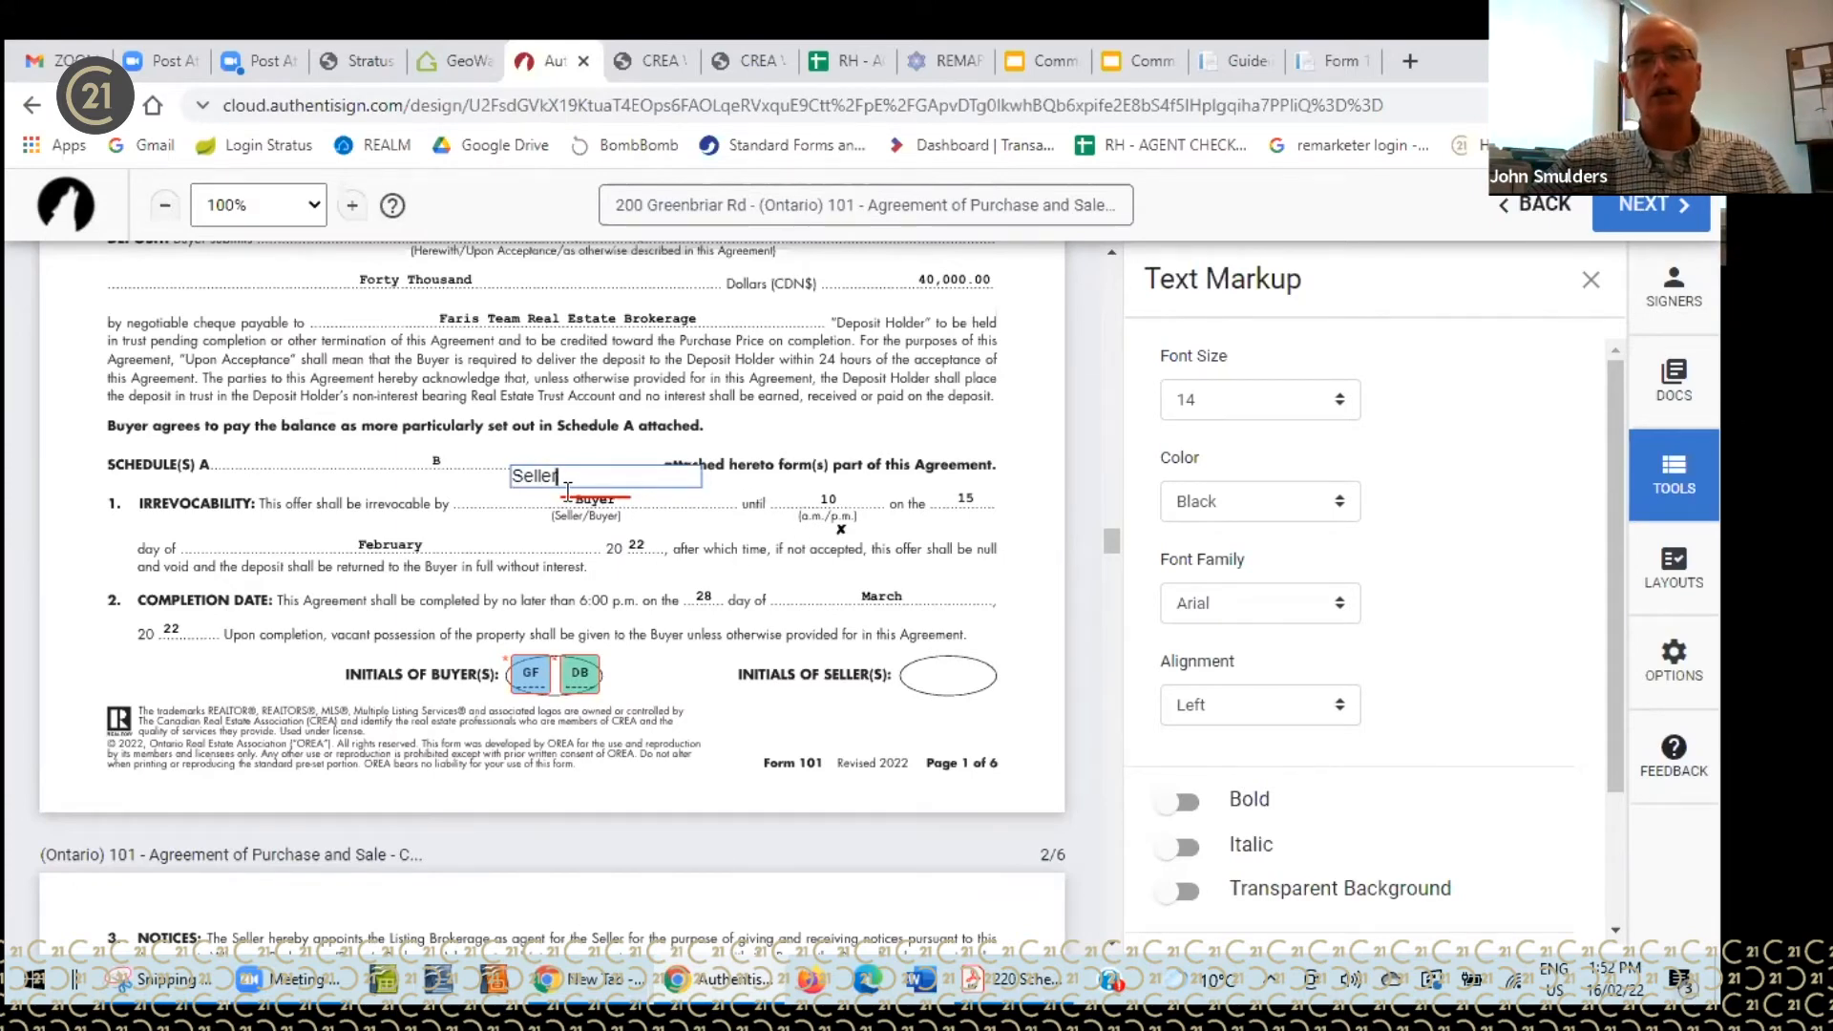
pyautogui.click(1590, 279)
pyautogui.moveTo(1448, 484); pyautogui.dragTo(589, 445)
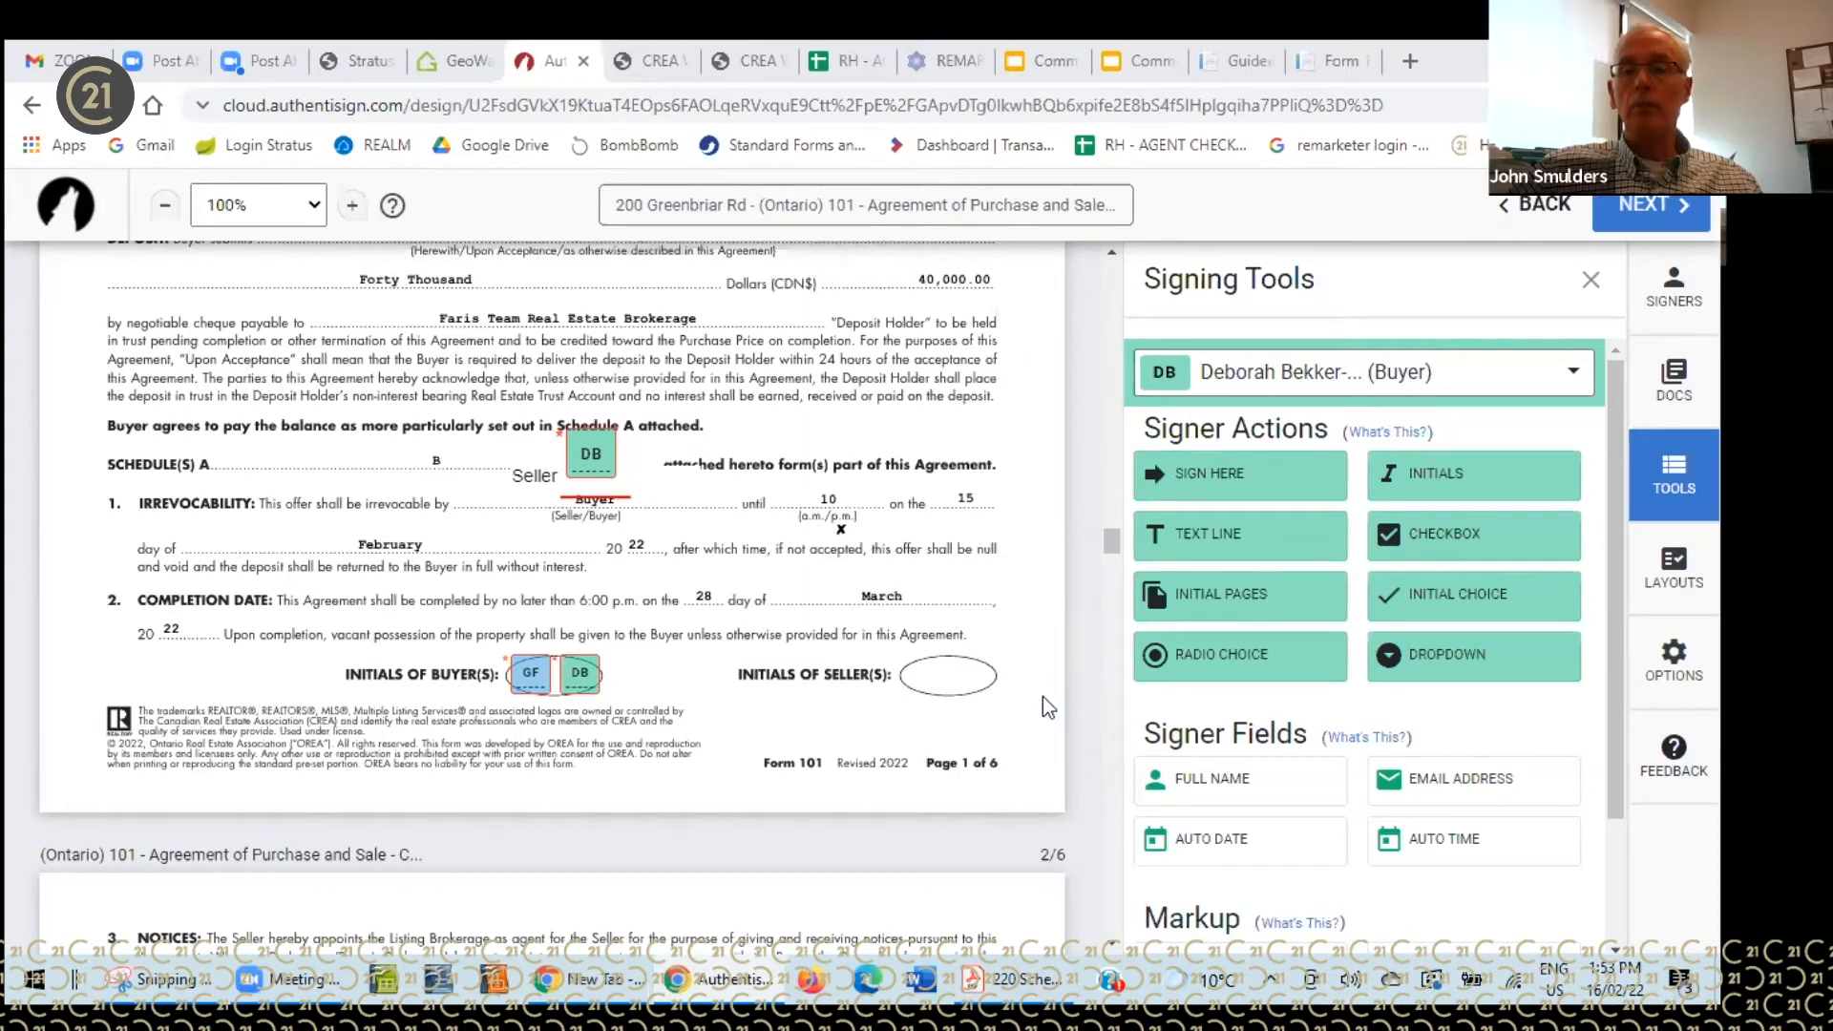
# - Scroll through the package documents reviewing the placed fields
pyautogui.scroll(1, 1033, 680)
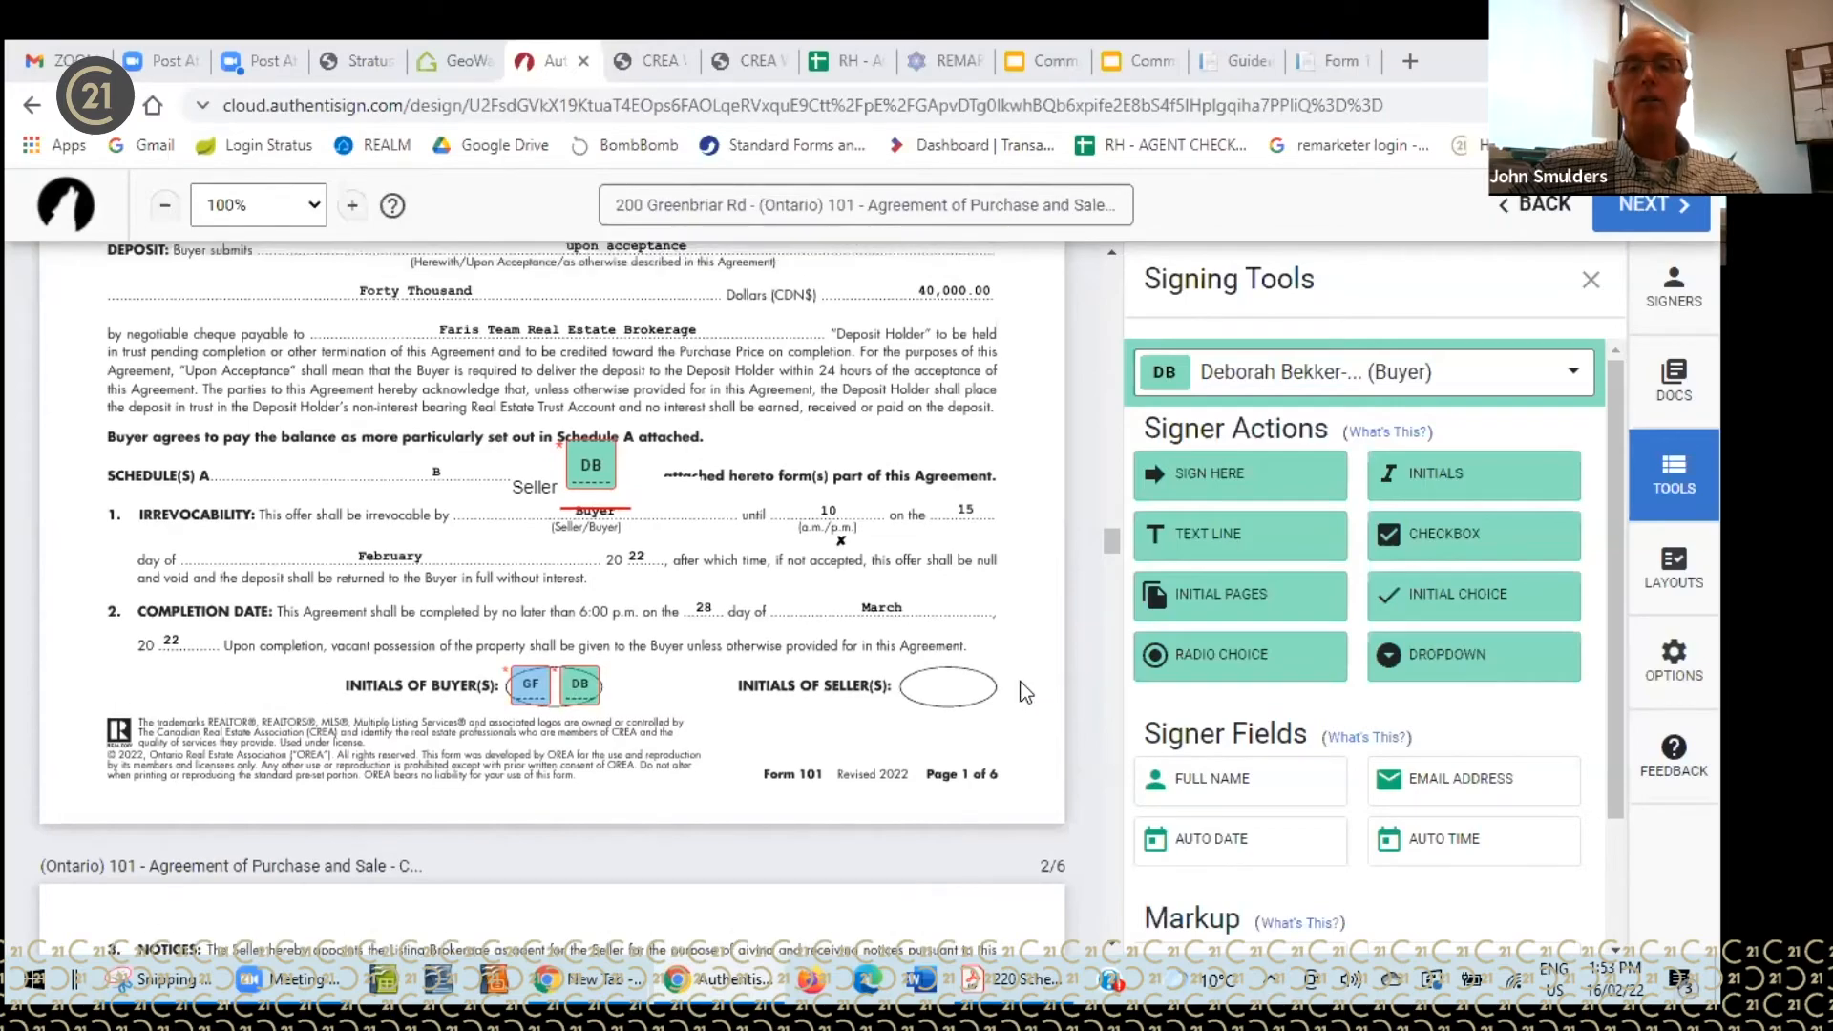
pyautogui.scroll(20, 1028, 687)
pyautogui.scroll(20, 1036, 686)
pyautogui.scroll(15, 1035, 684)
pyautogui.scroll(20, 1039, 682)
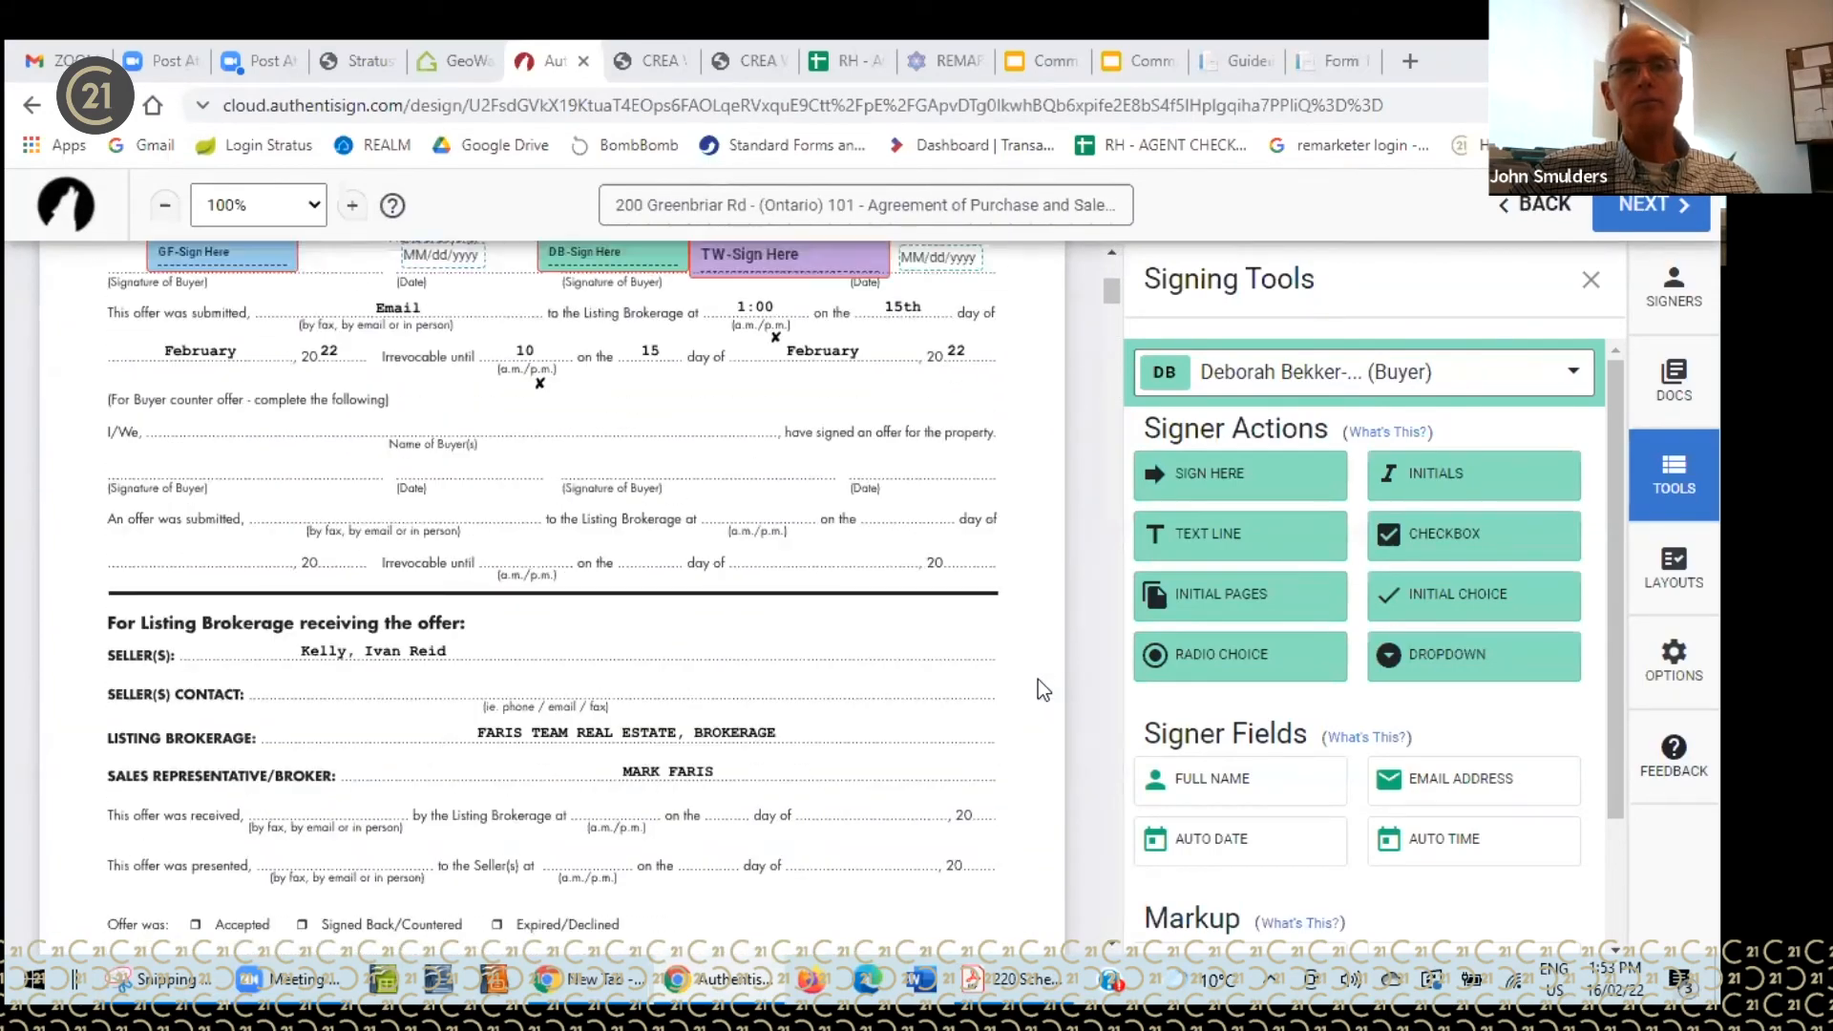
pyautogui.scroll(5, 1038, 682)
pyautogui.scroll(-10, 903, 583)
pyautogui.scroll(-12, 903, 598)
pyautogui.scroll(-15, 900, 628)
pyautogui.scroll(-15, 888, 622)
pyautogui.scroll(-15, 882, 620)
pyautogui.scroll(3, 873, 622)
pyautogui.scroll(-3, 862, 621)
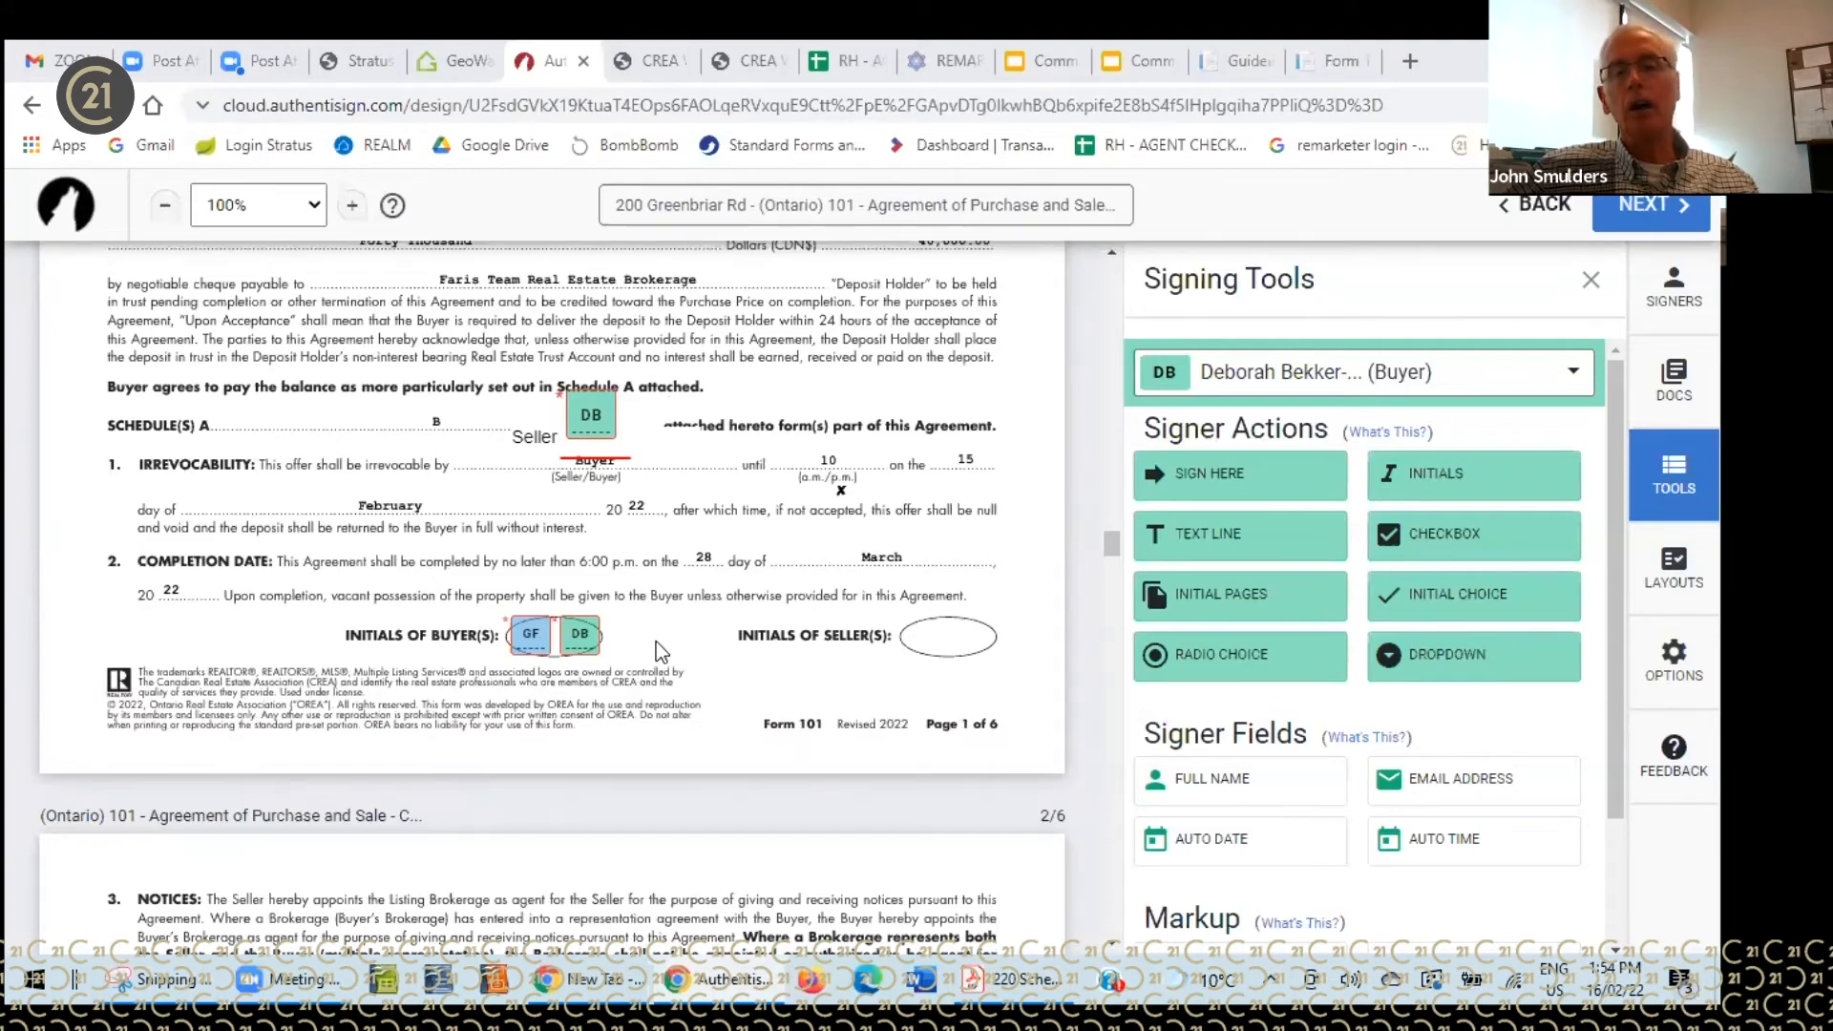
pyautogui.scroll(-15, 659, 647)
pyautogui.scroll(-12, 661, 650)
pyautogui.scroll(-15, 661, 658)
pyautogui.scroll(-5, 662, 671)
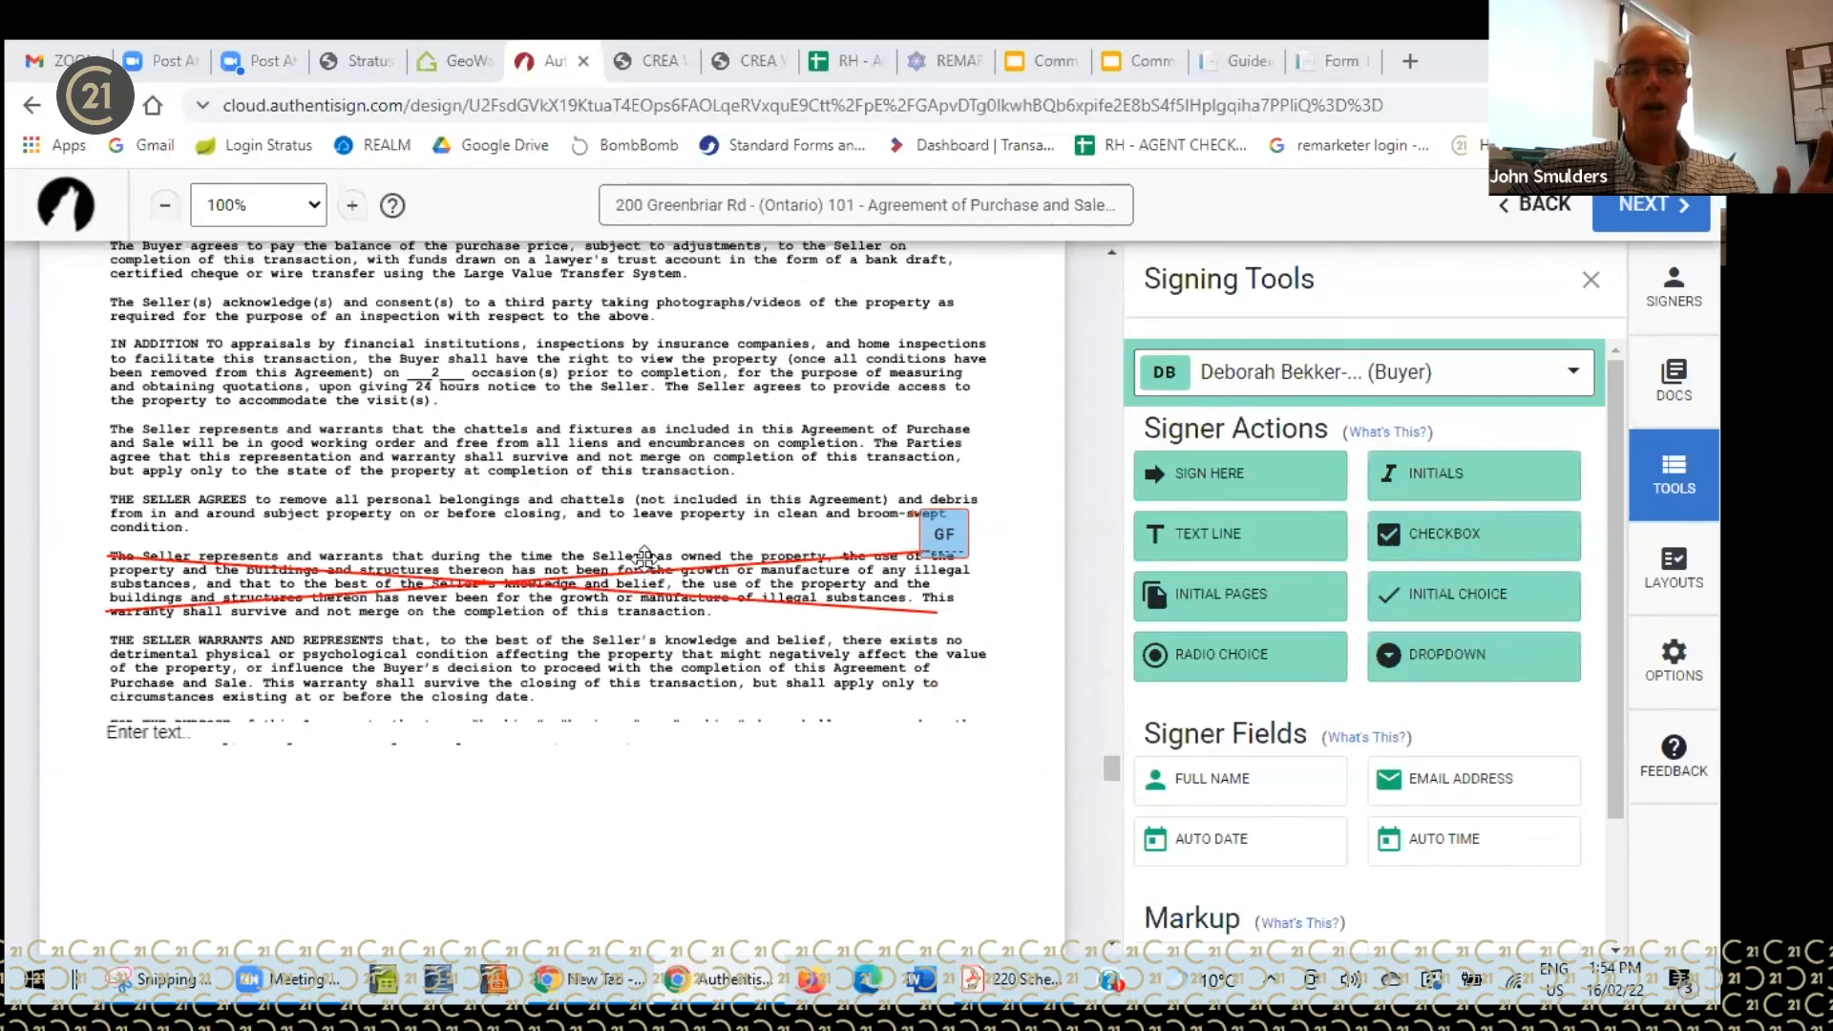
pyautogui.scroll(-10, 642, 594)
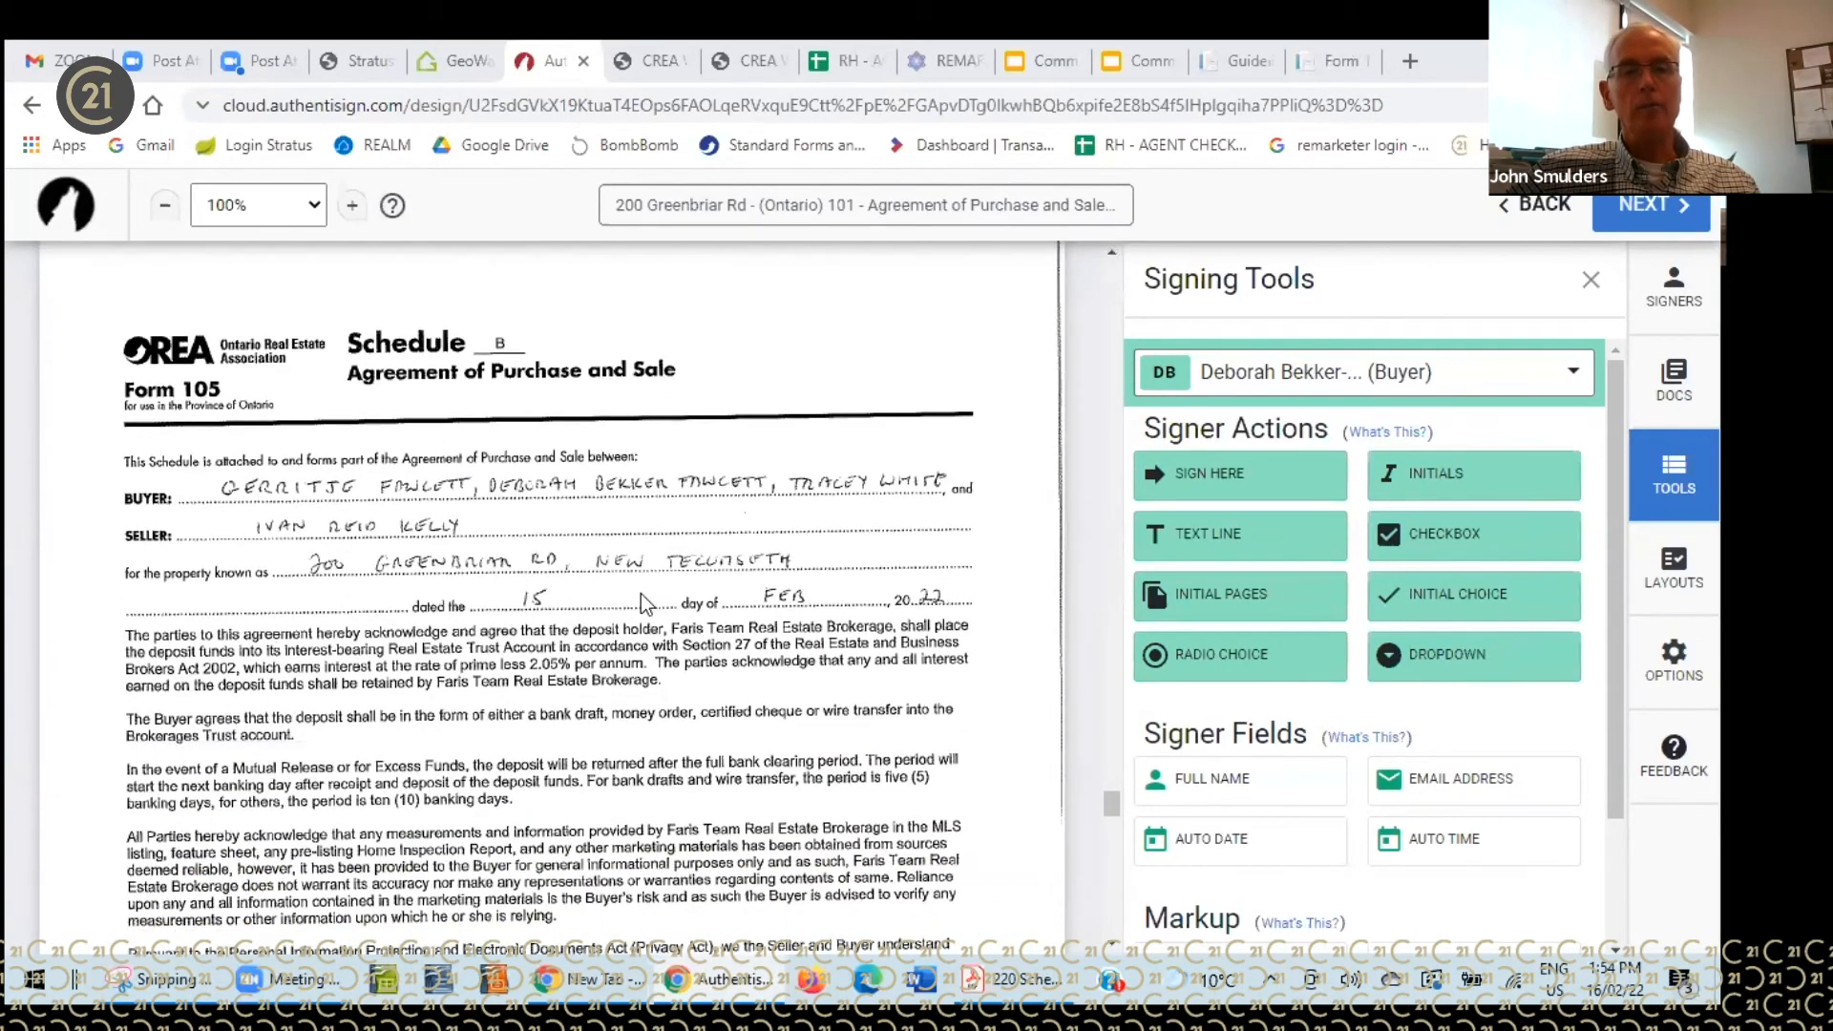
pyautogui.scroll(-10, 641, 589)
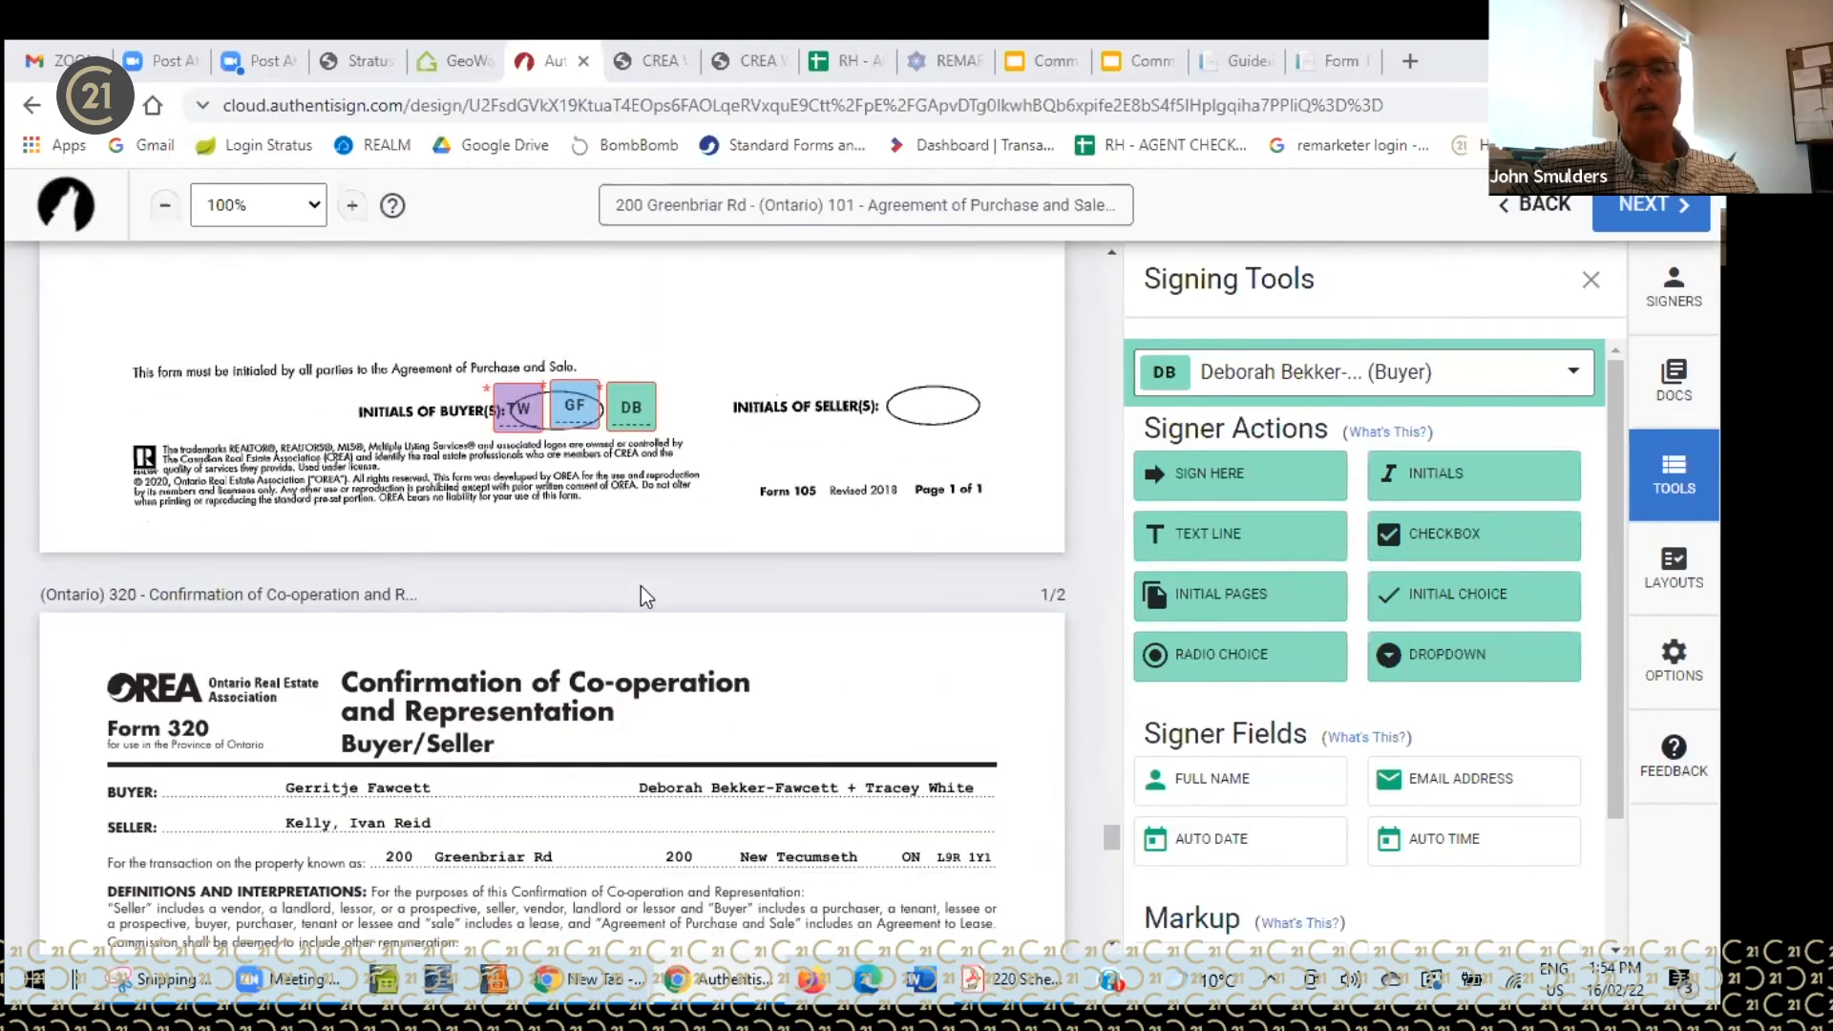
pyautogui.scroll(-10, 641, 594)
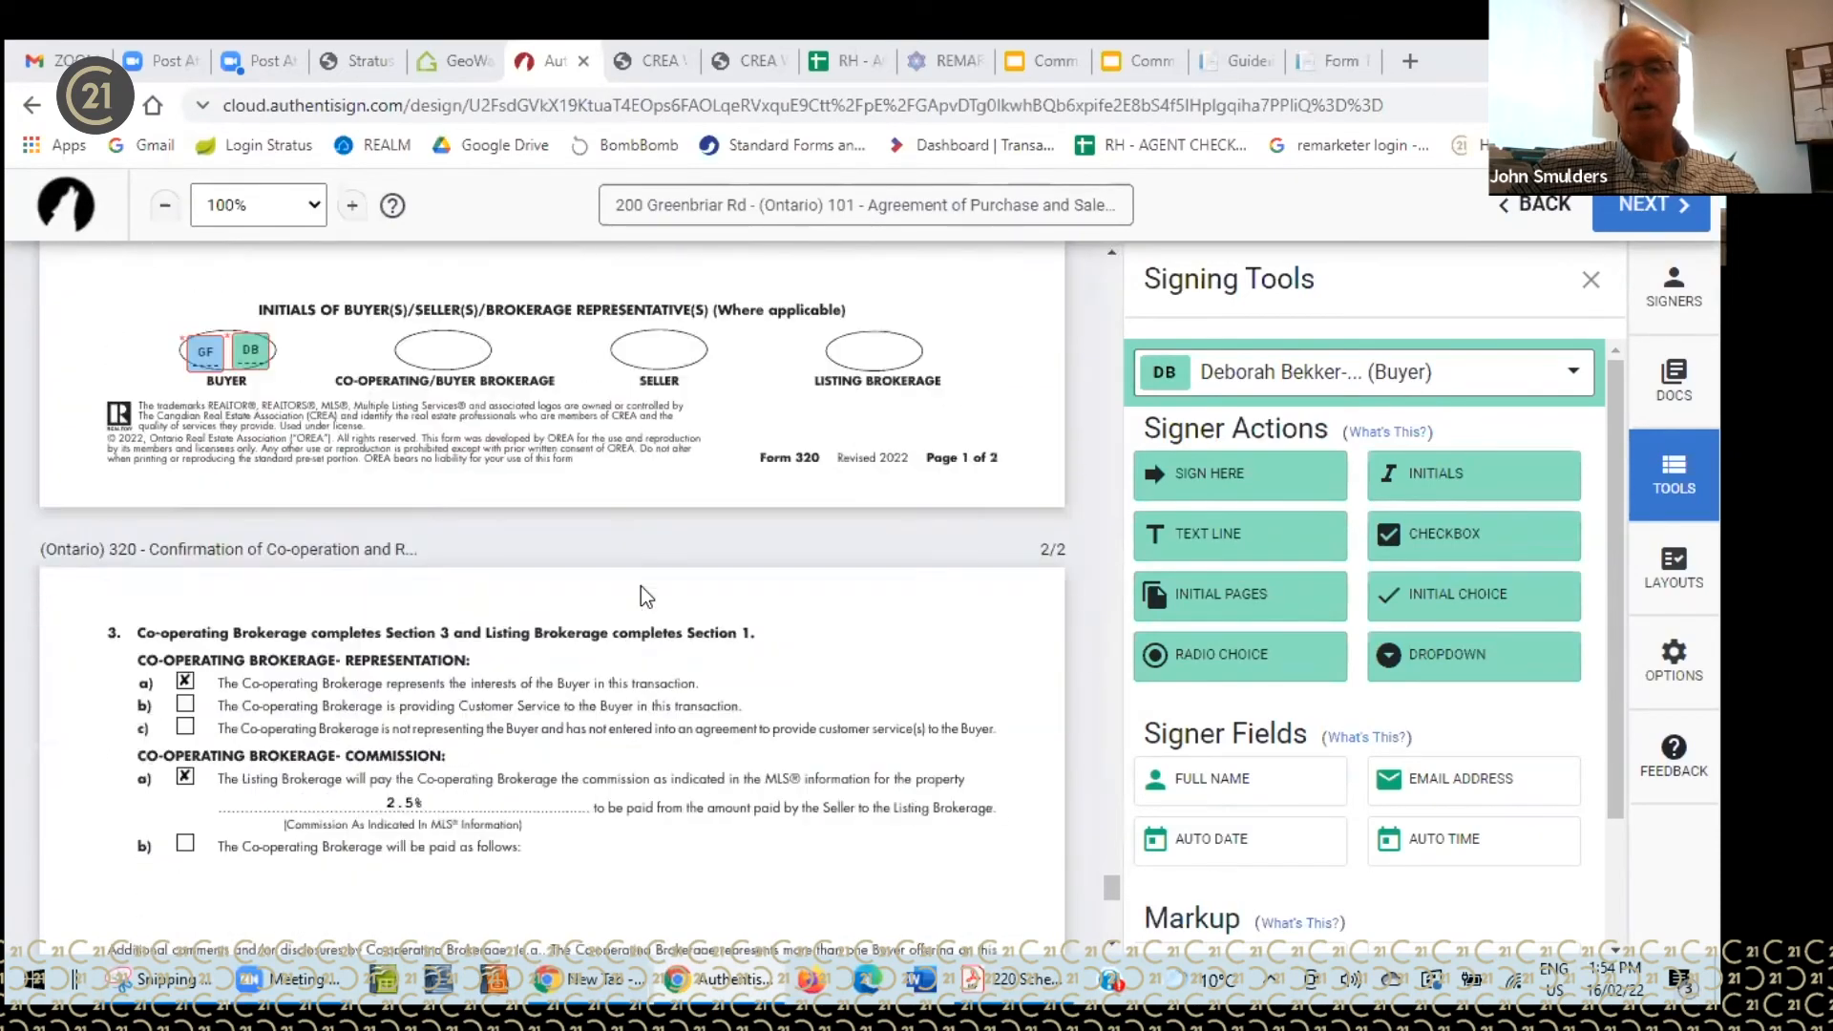
pyautogui.scroll(-5, 642, 594)
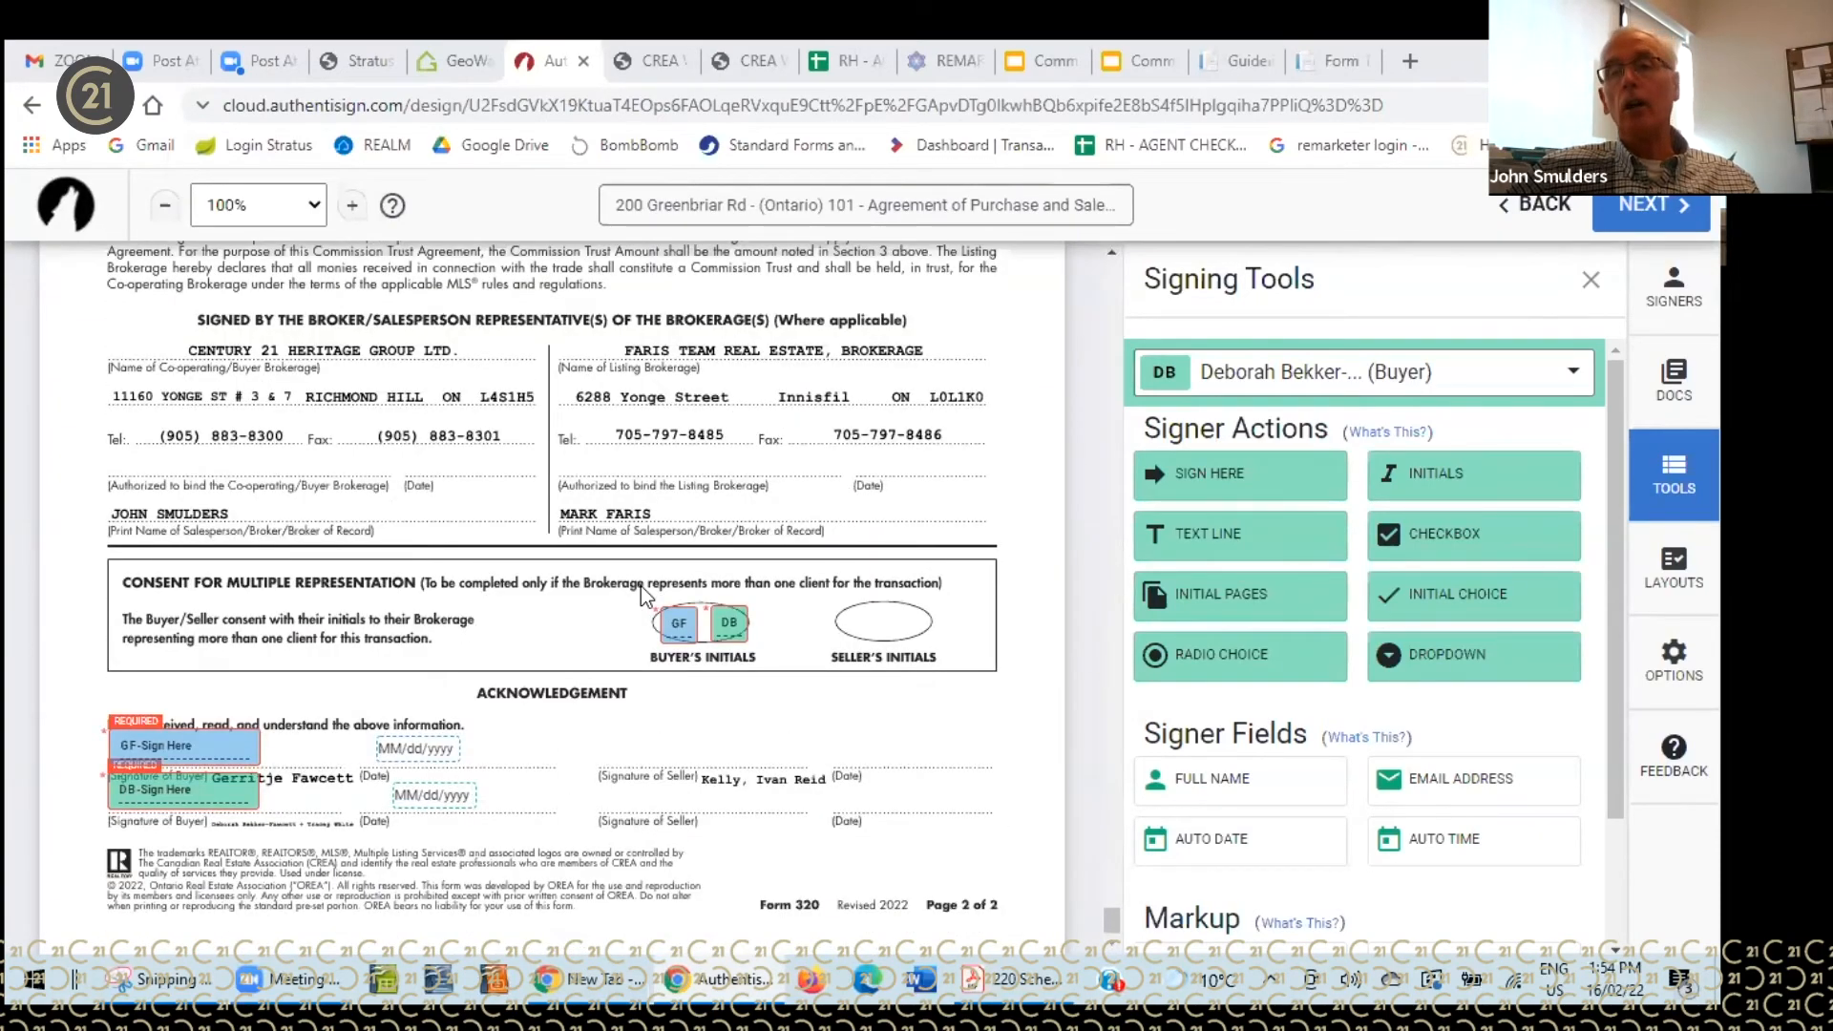
# - Make the Co-operating Brokerage agent the active signer in Signing Tools
pyautogui.click(1575, 378)
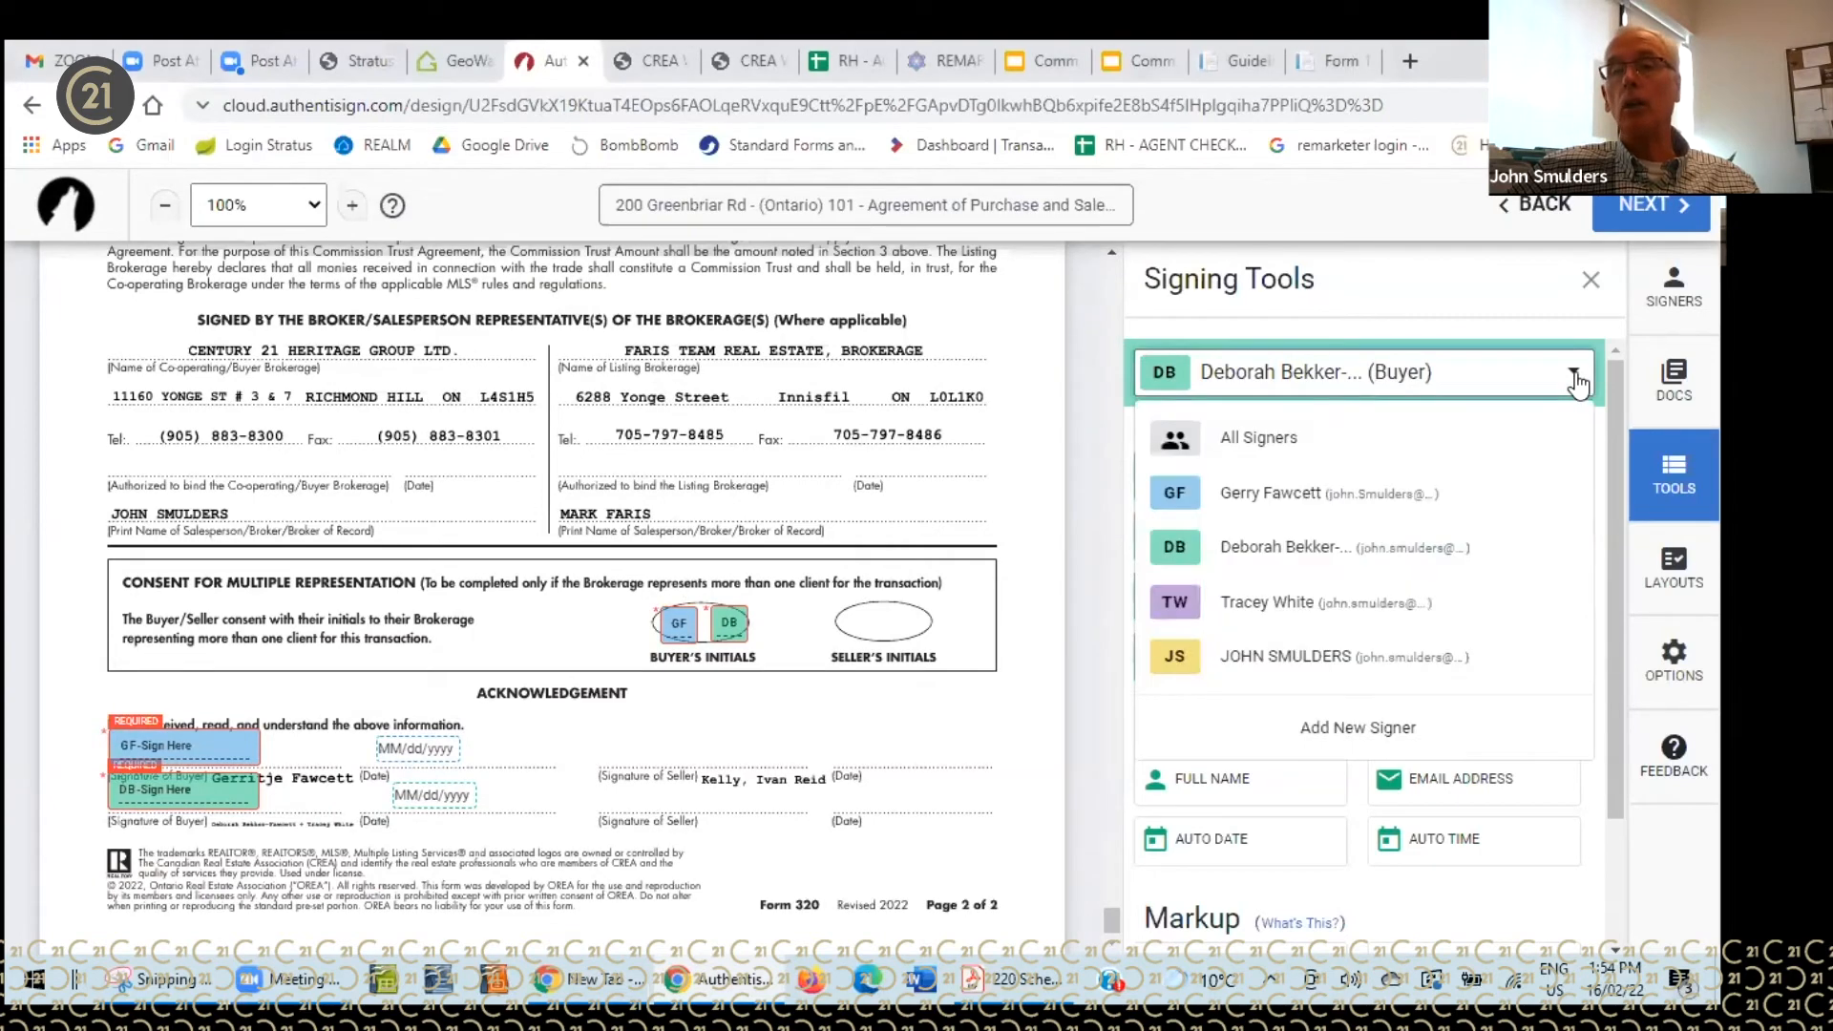
pyautogui.click(1286, 659)
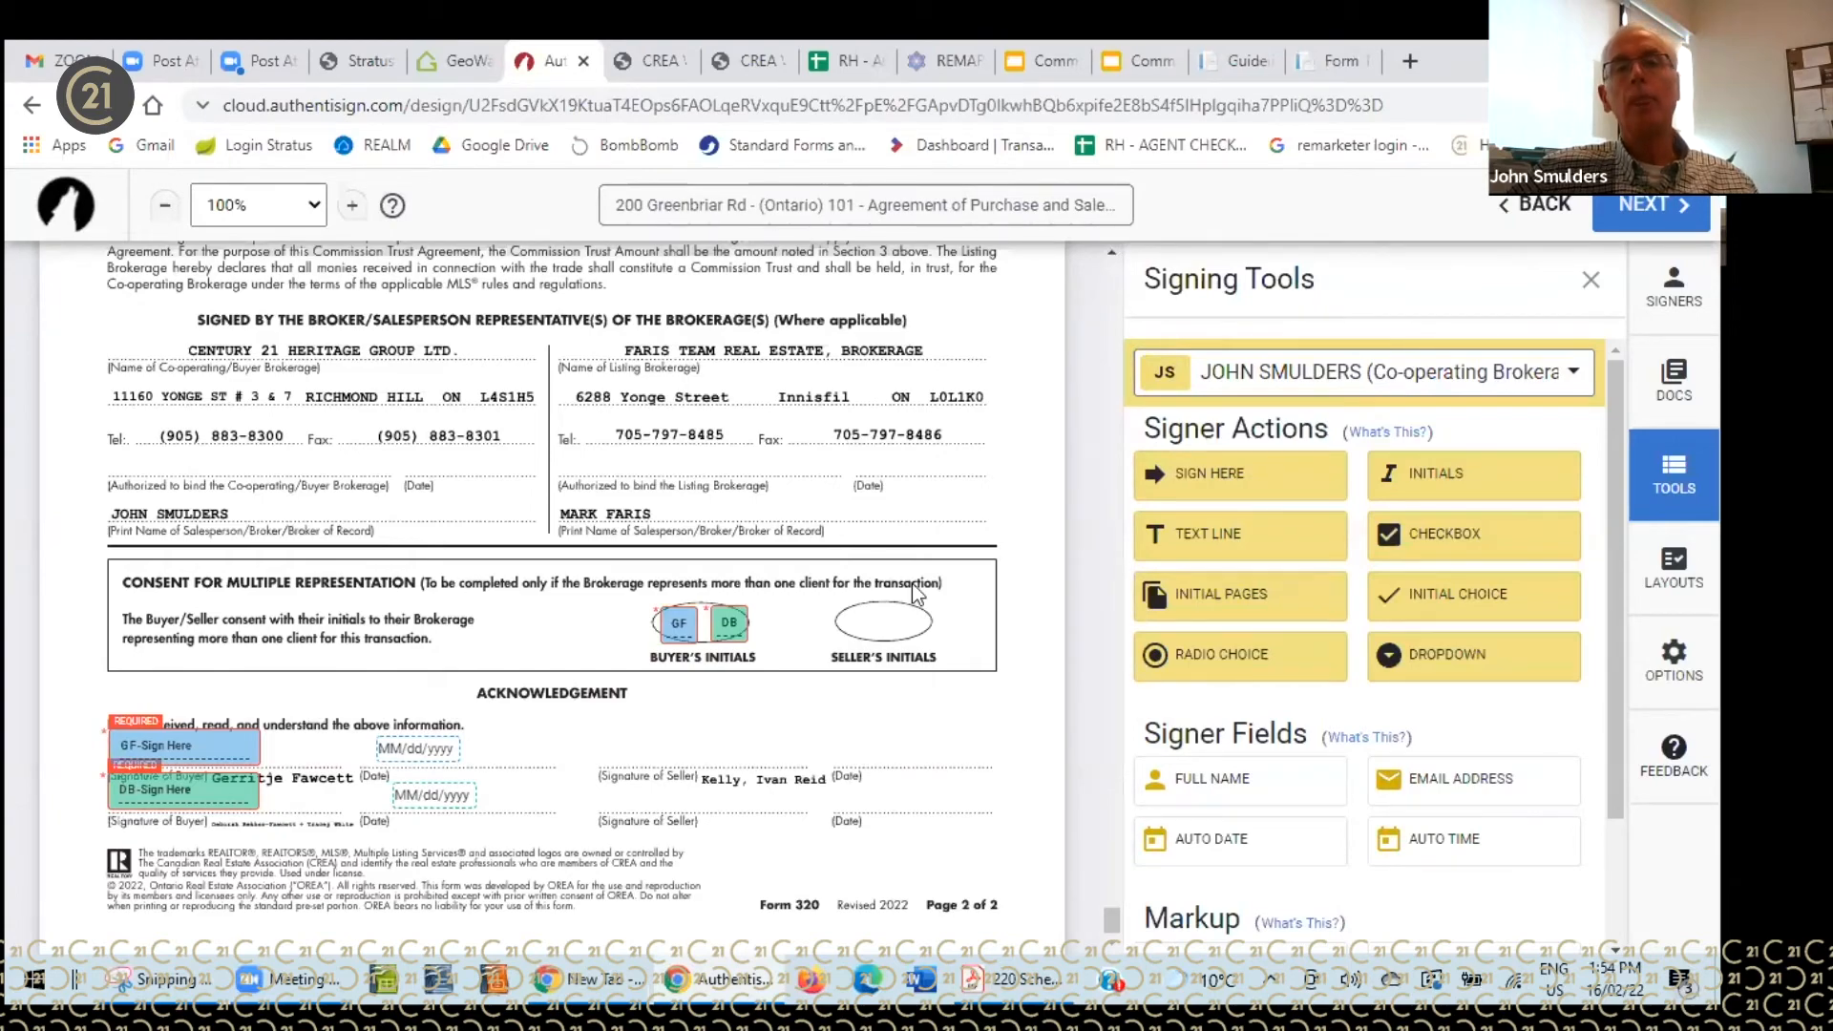
pyautogui.scroll(8, 913, 588)
pyautogui.scroll(5, 945, 544)
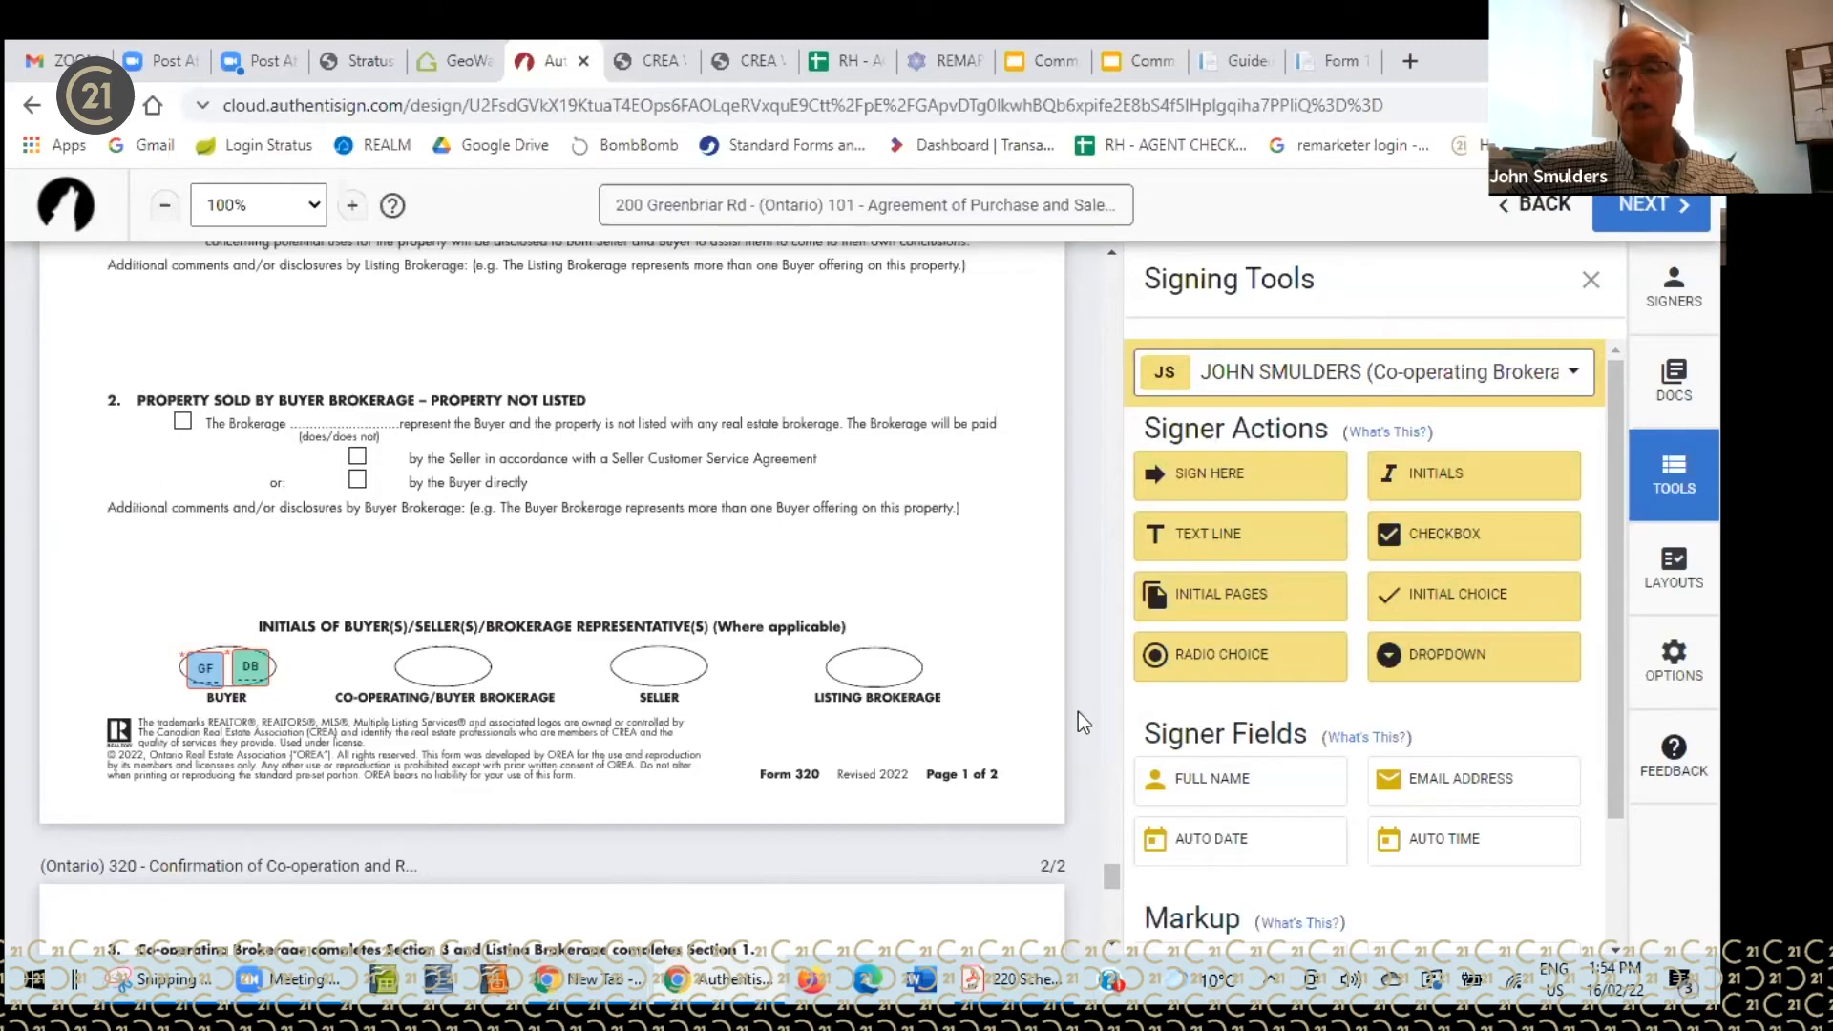
pyautogui.scroll(-3, 1081, 715)
pyautogui.scroll(-2, 1198, 747)
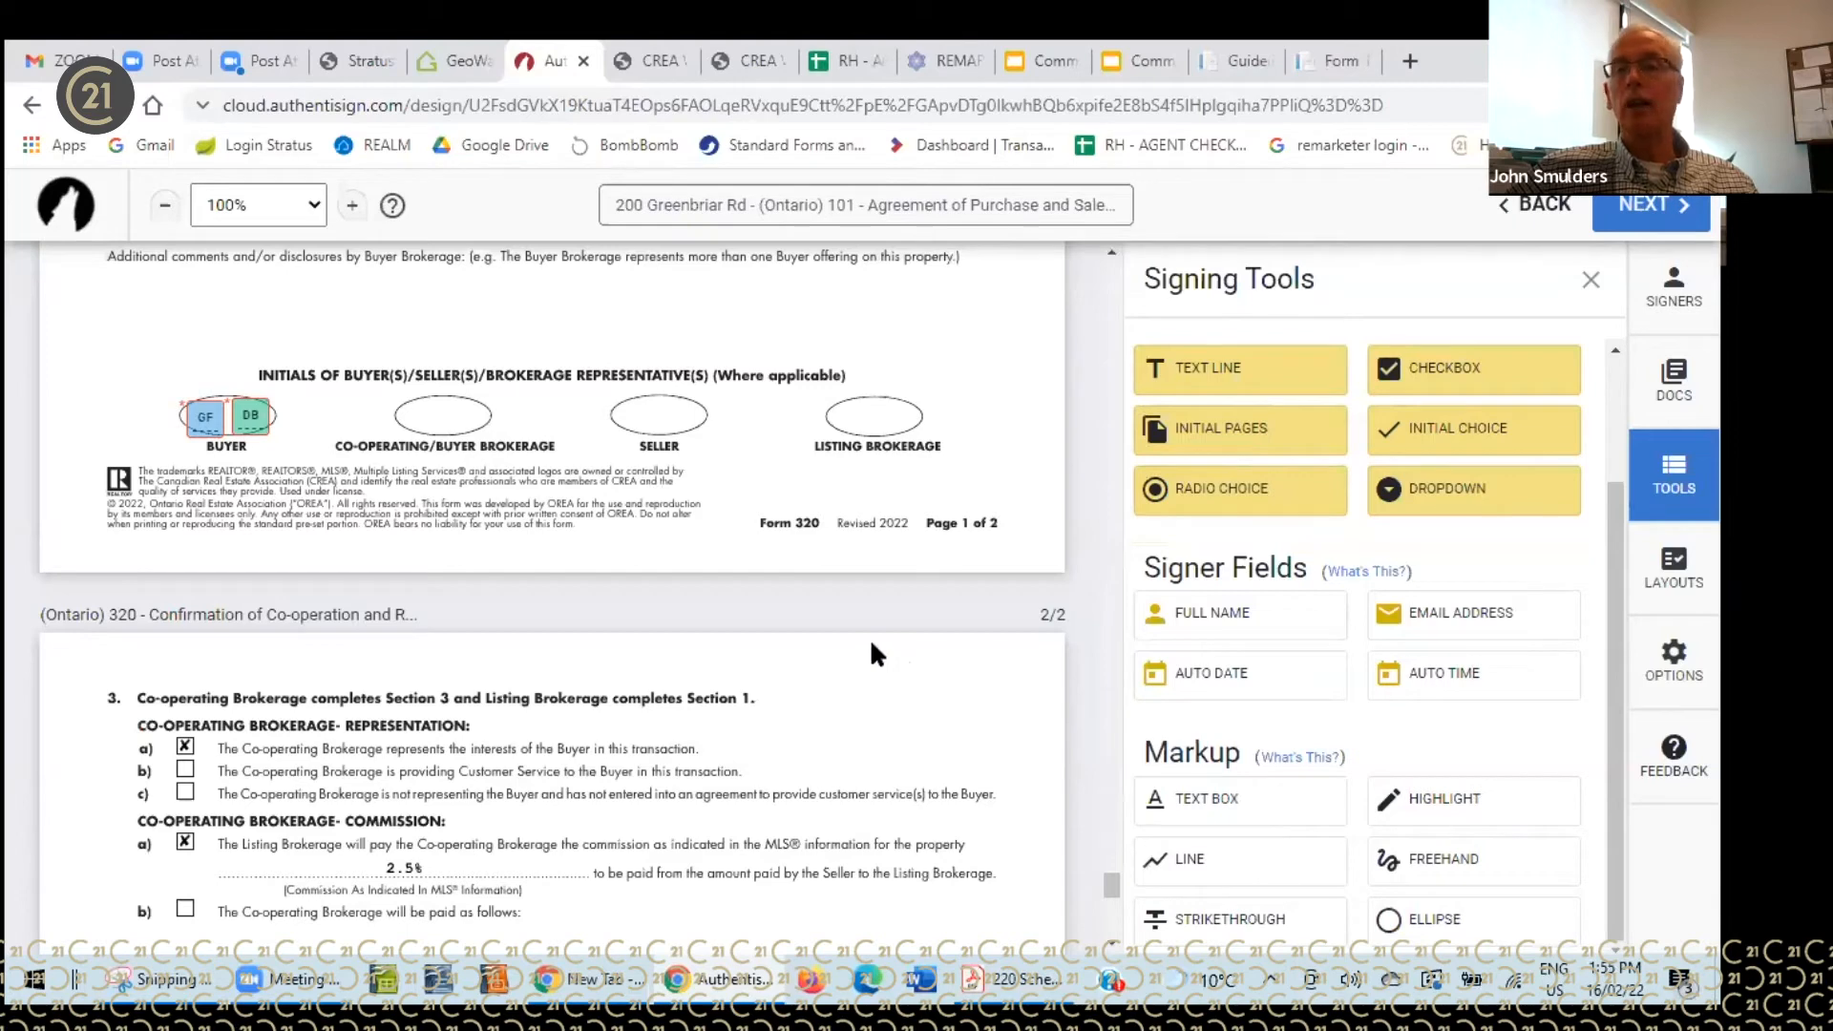
pyautogui.scroll(6, 872, 646)
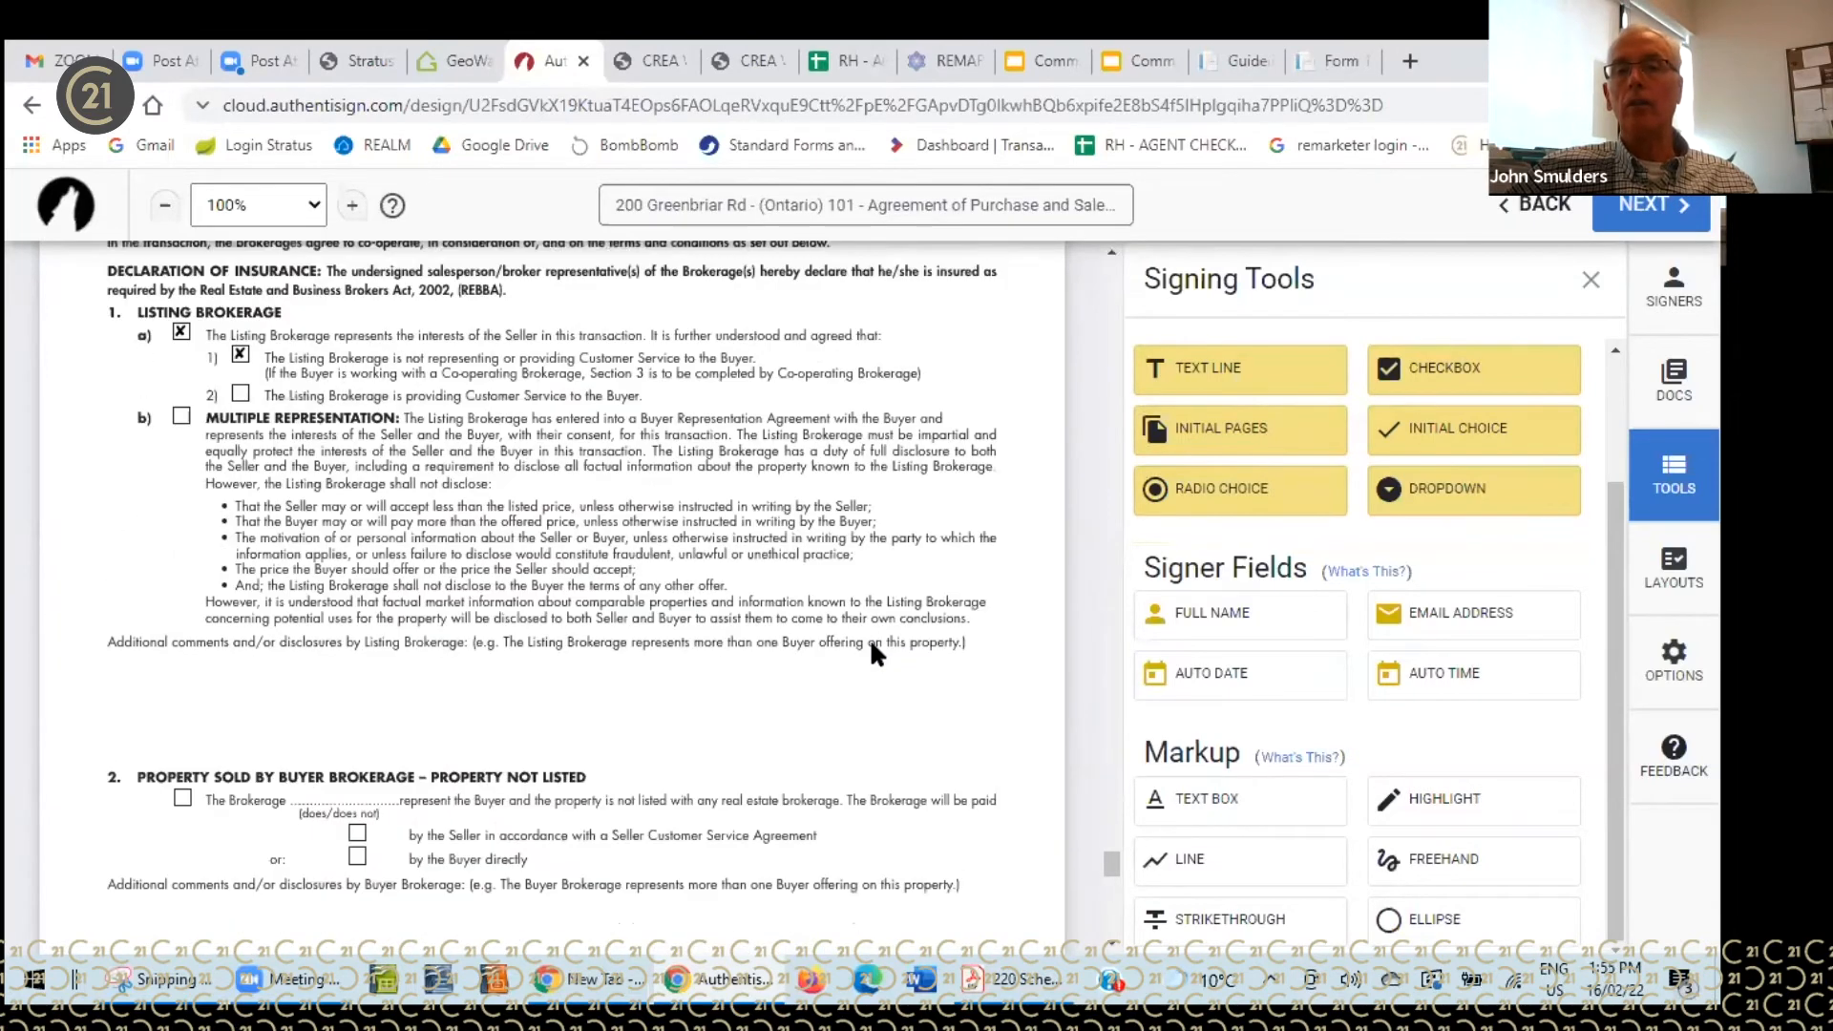
pyautogui.moveTo(1615, 619); pyautogui.dragTo(1617, 443)
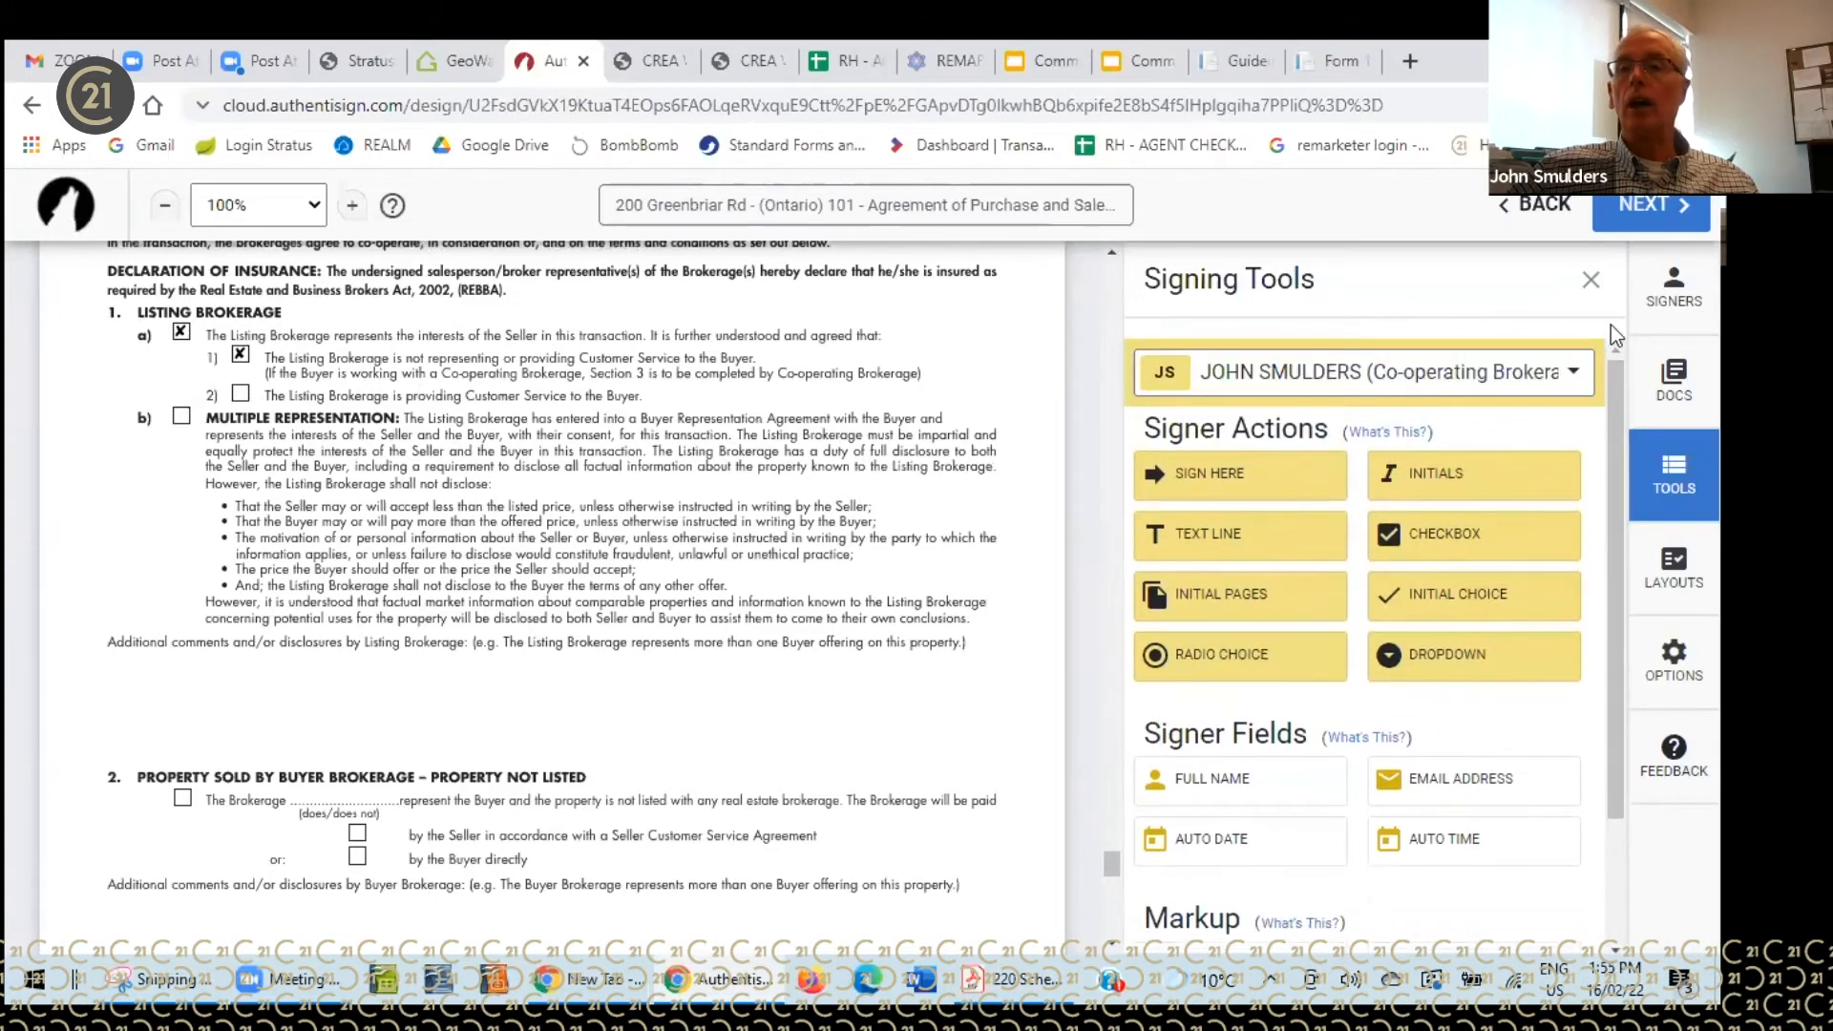
# - Place the co-operating brokerage's signature on Form 320's brokerage line, with its date on the Date line
pyautogui.click(1649, 212)
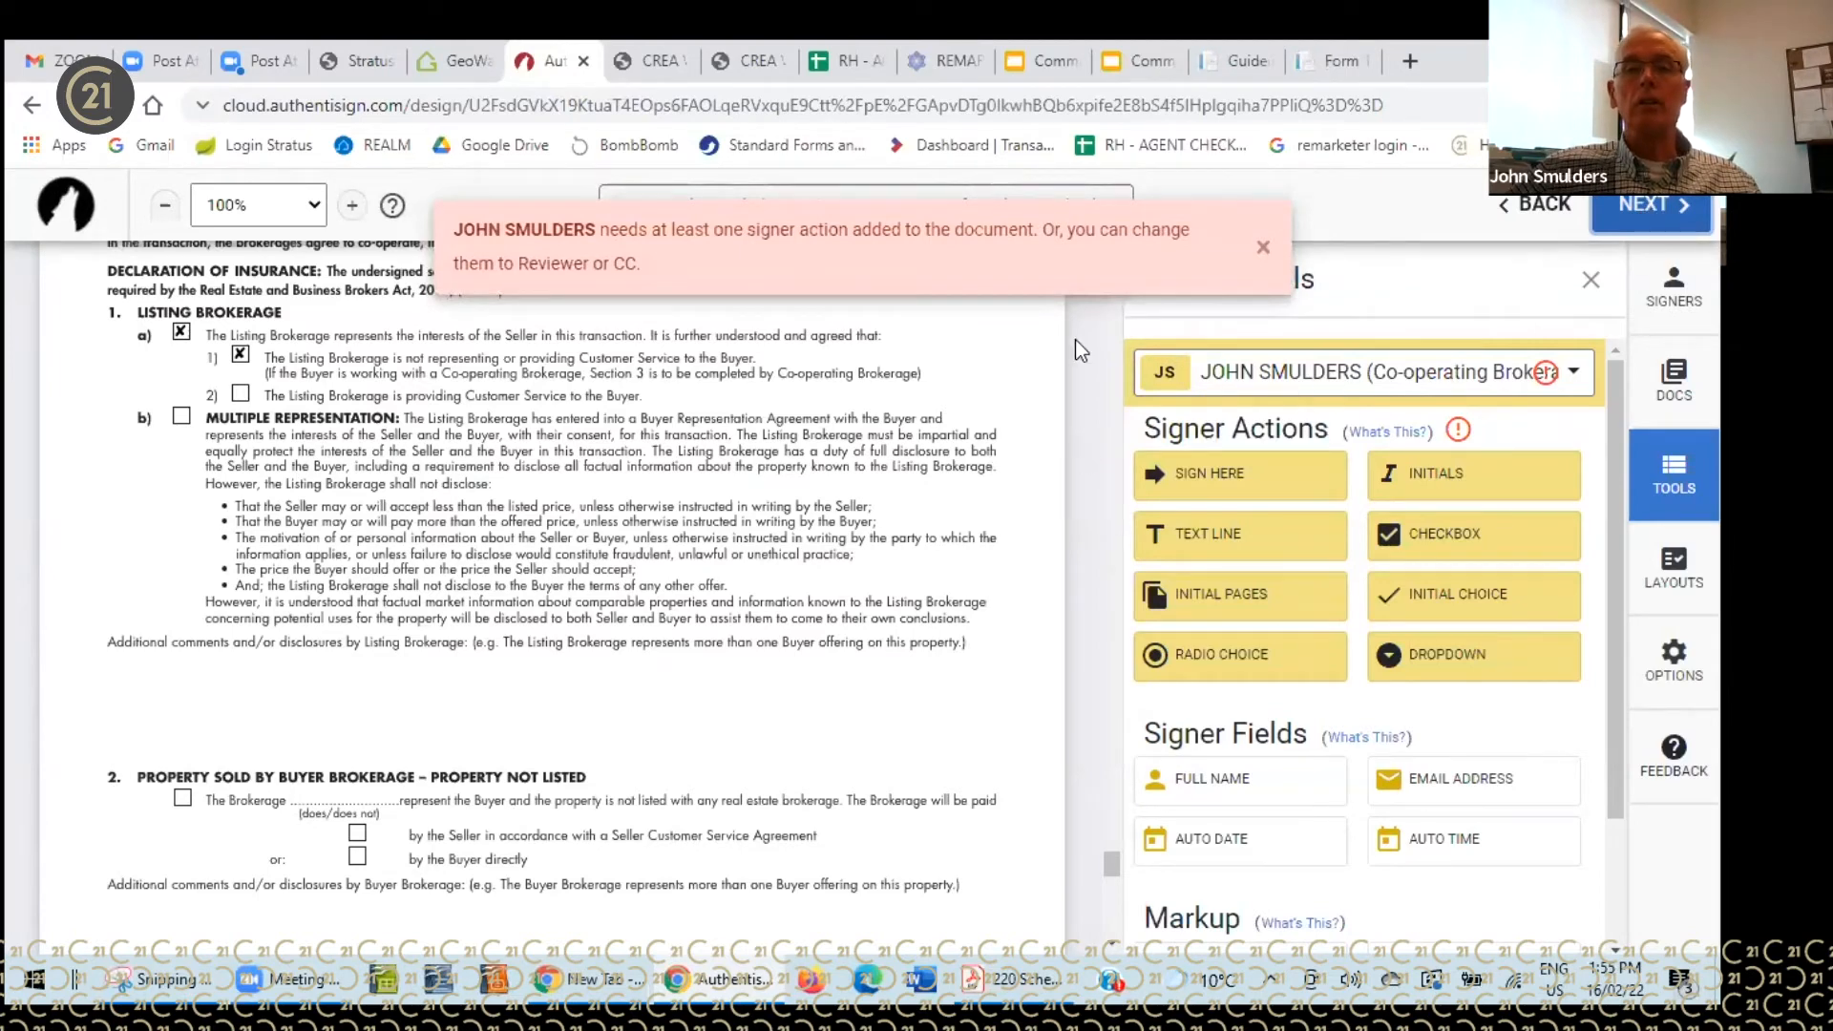
pyautogui.click(1262, 247)
pyautogui.scroll(-3, 699, 525)
pyautogui.scroll(-10, 695, 523)
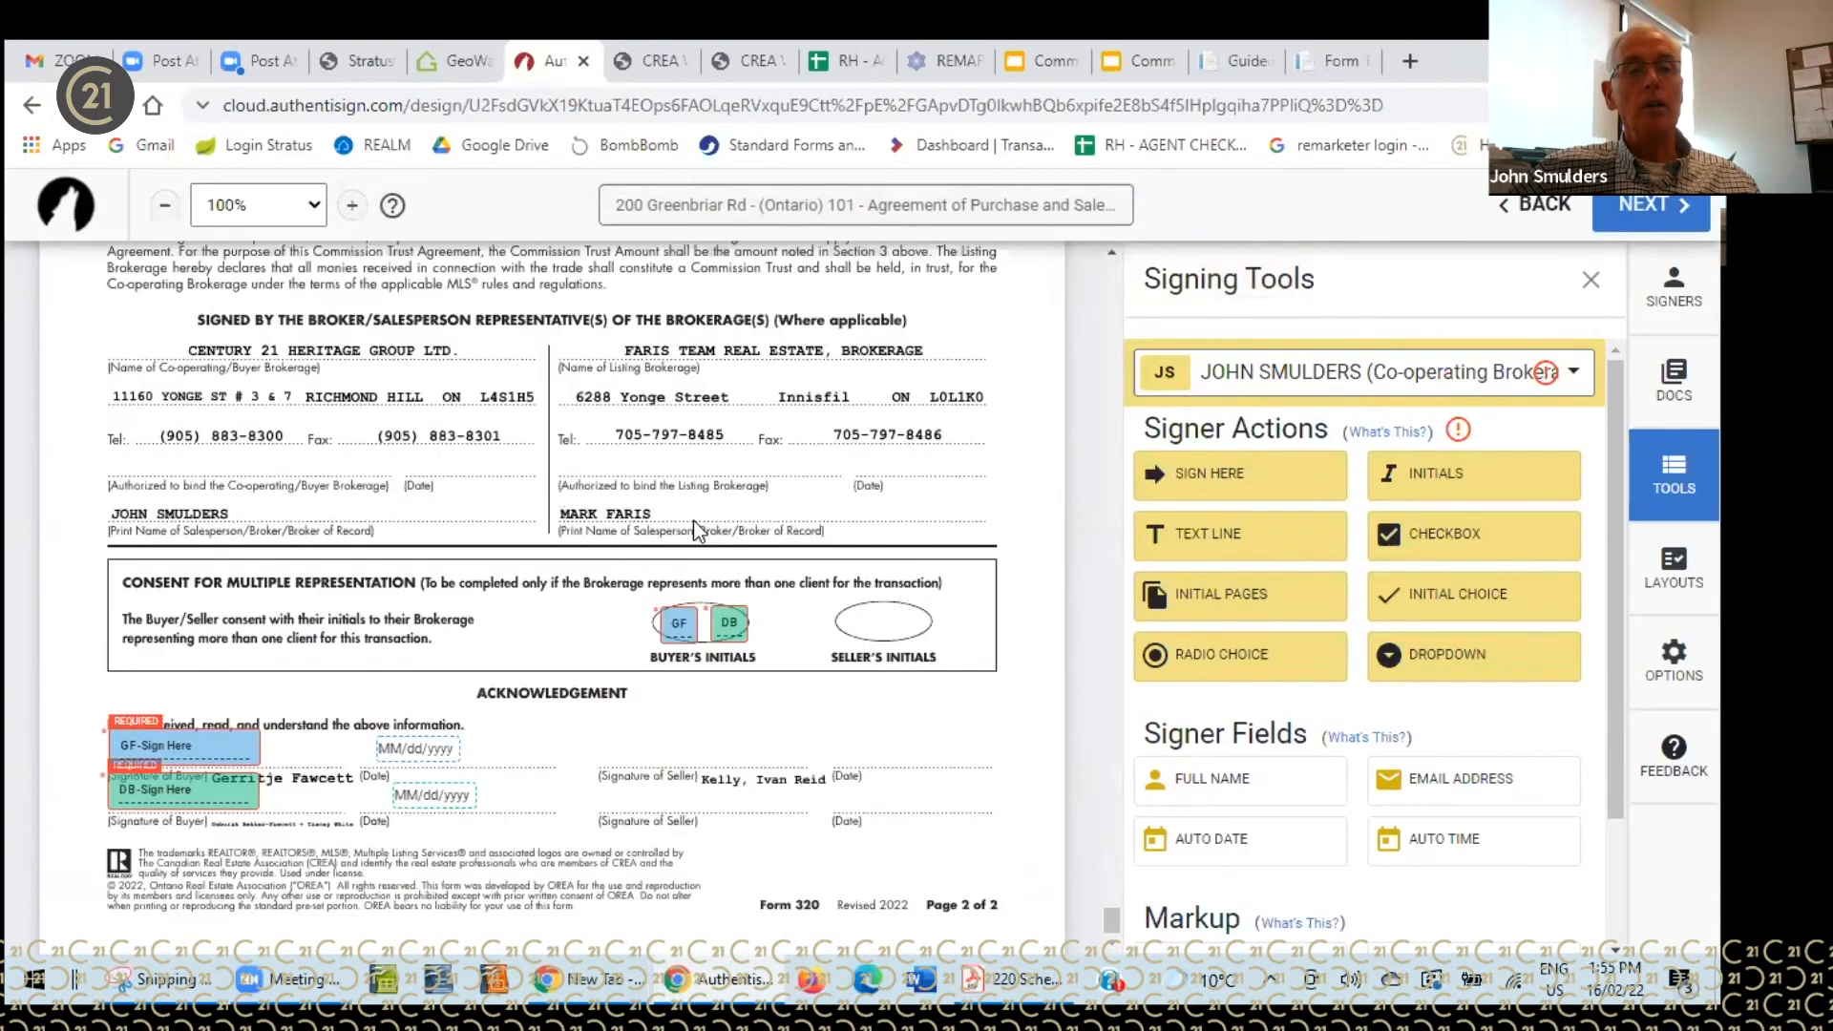
pyautogui.moveTo(1201, 484)
pyautogui.mouseDown()
pyautogui.moveTo(673, 477)
pyautogui.moveTo(145, 438)
pyautogui.mouseUp()
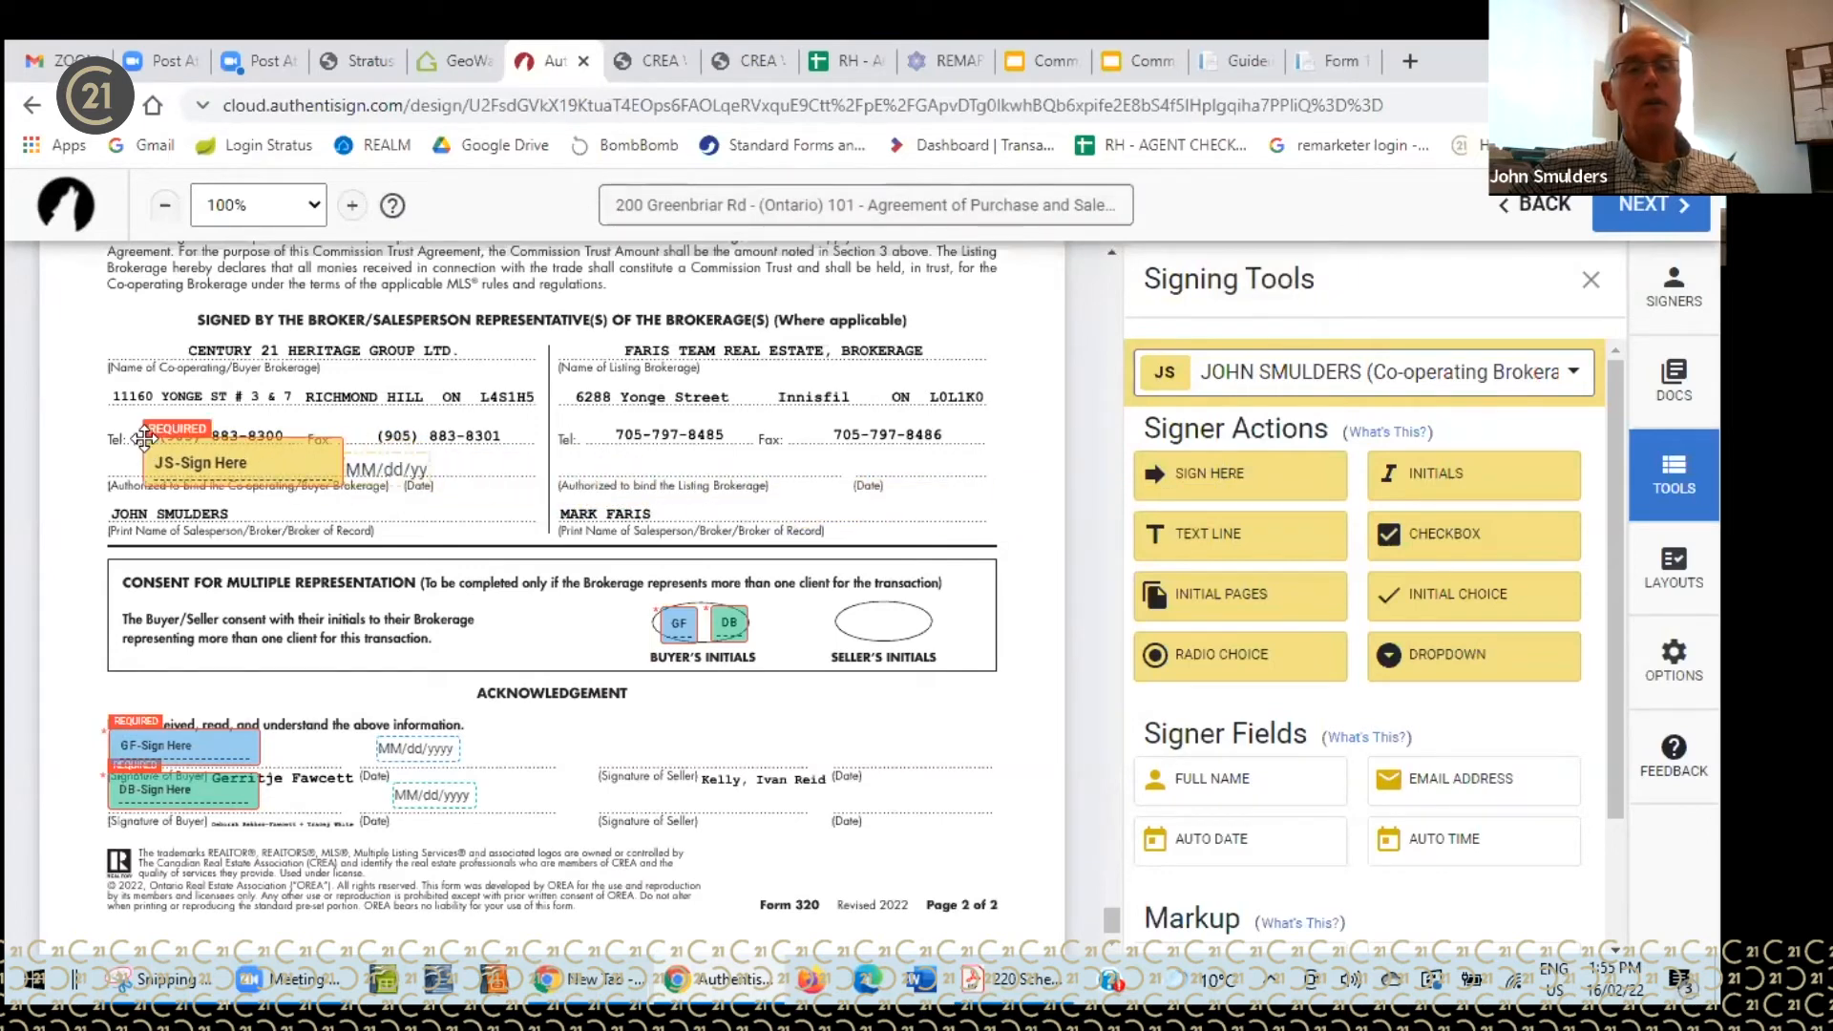
pyautogui.moveTo(380, 475); pyautogui.dragTo(453, 465)
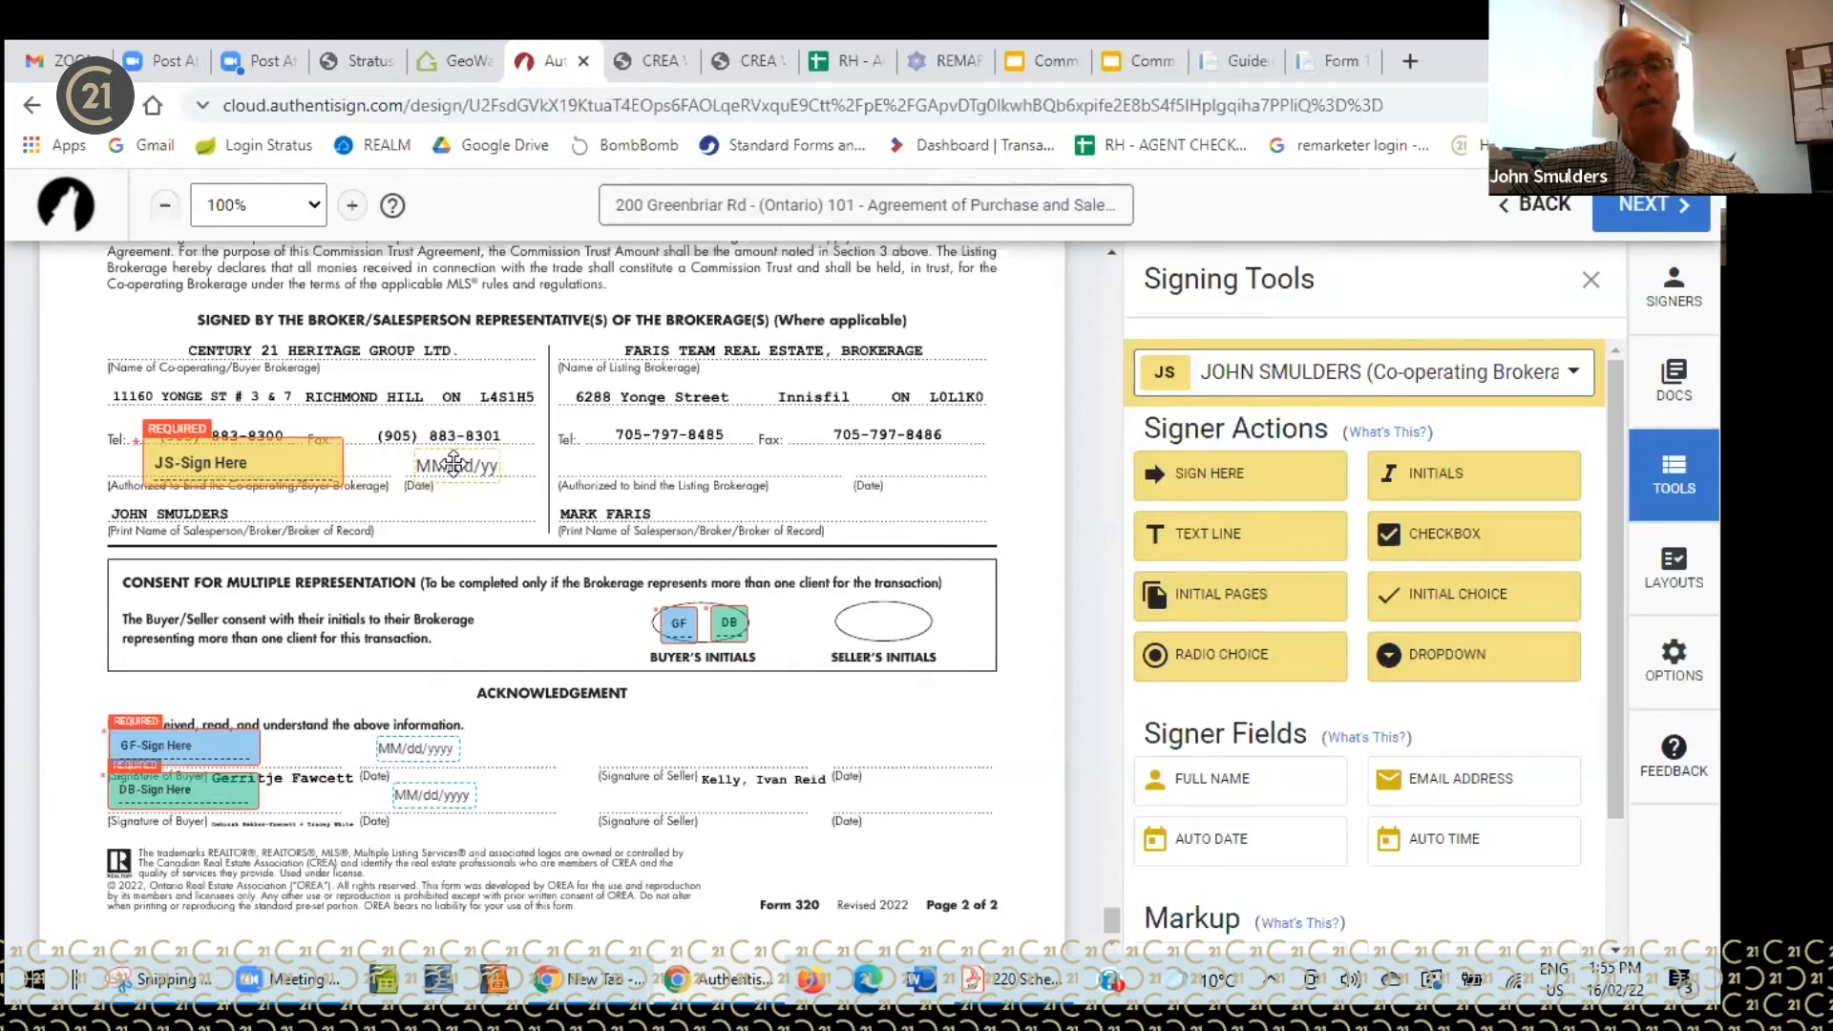
pyautogui.click(1655, 206)
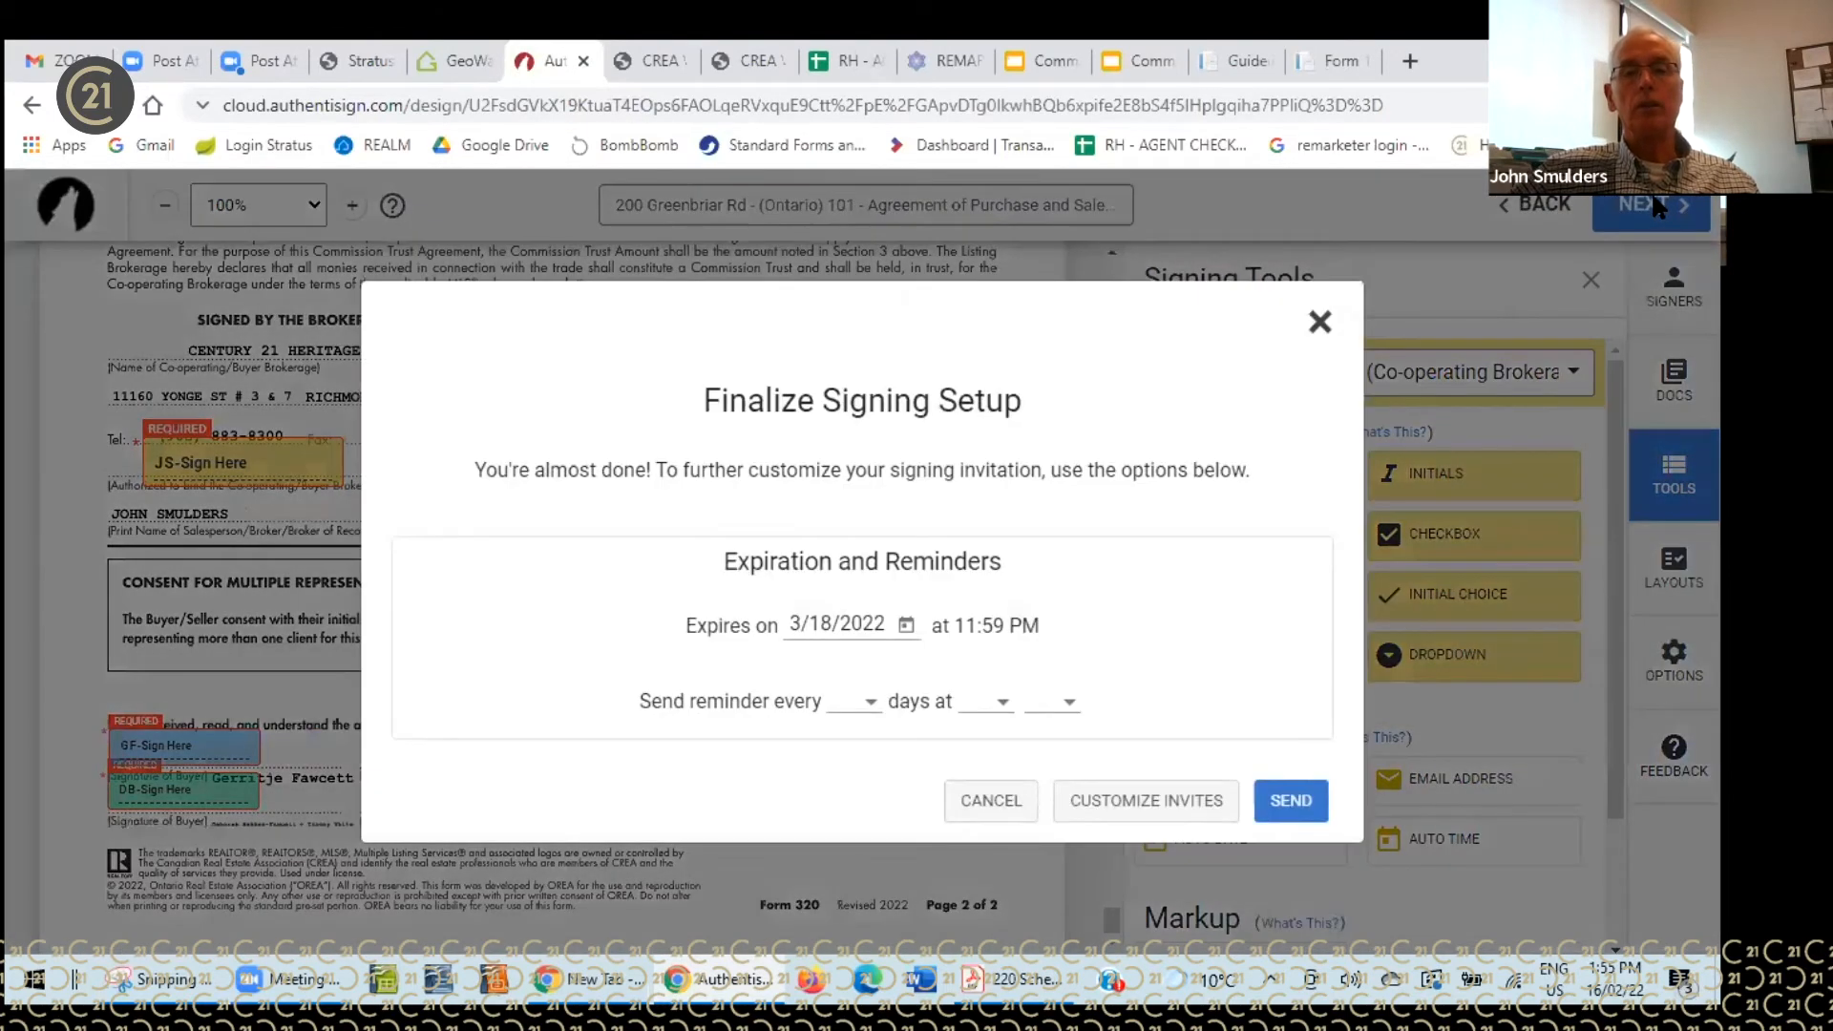
pyautogui.click(1143, 812)
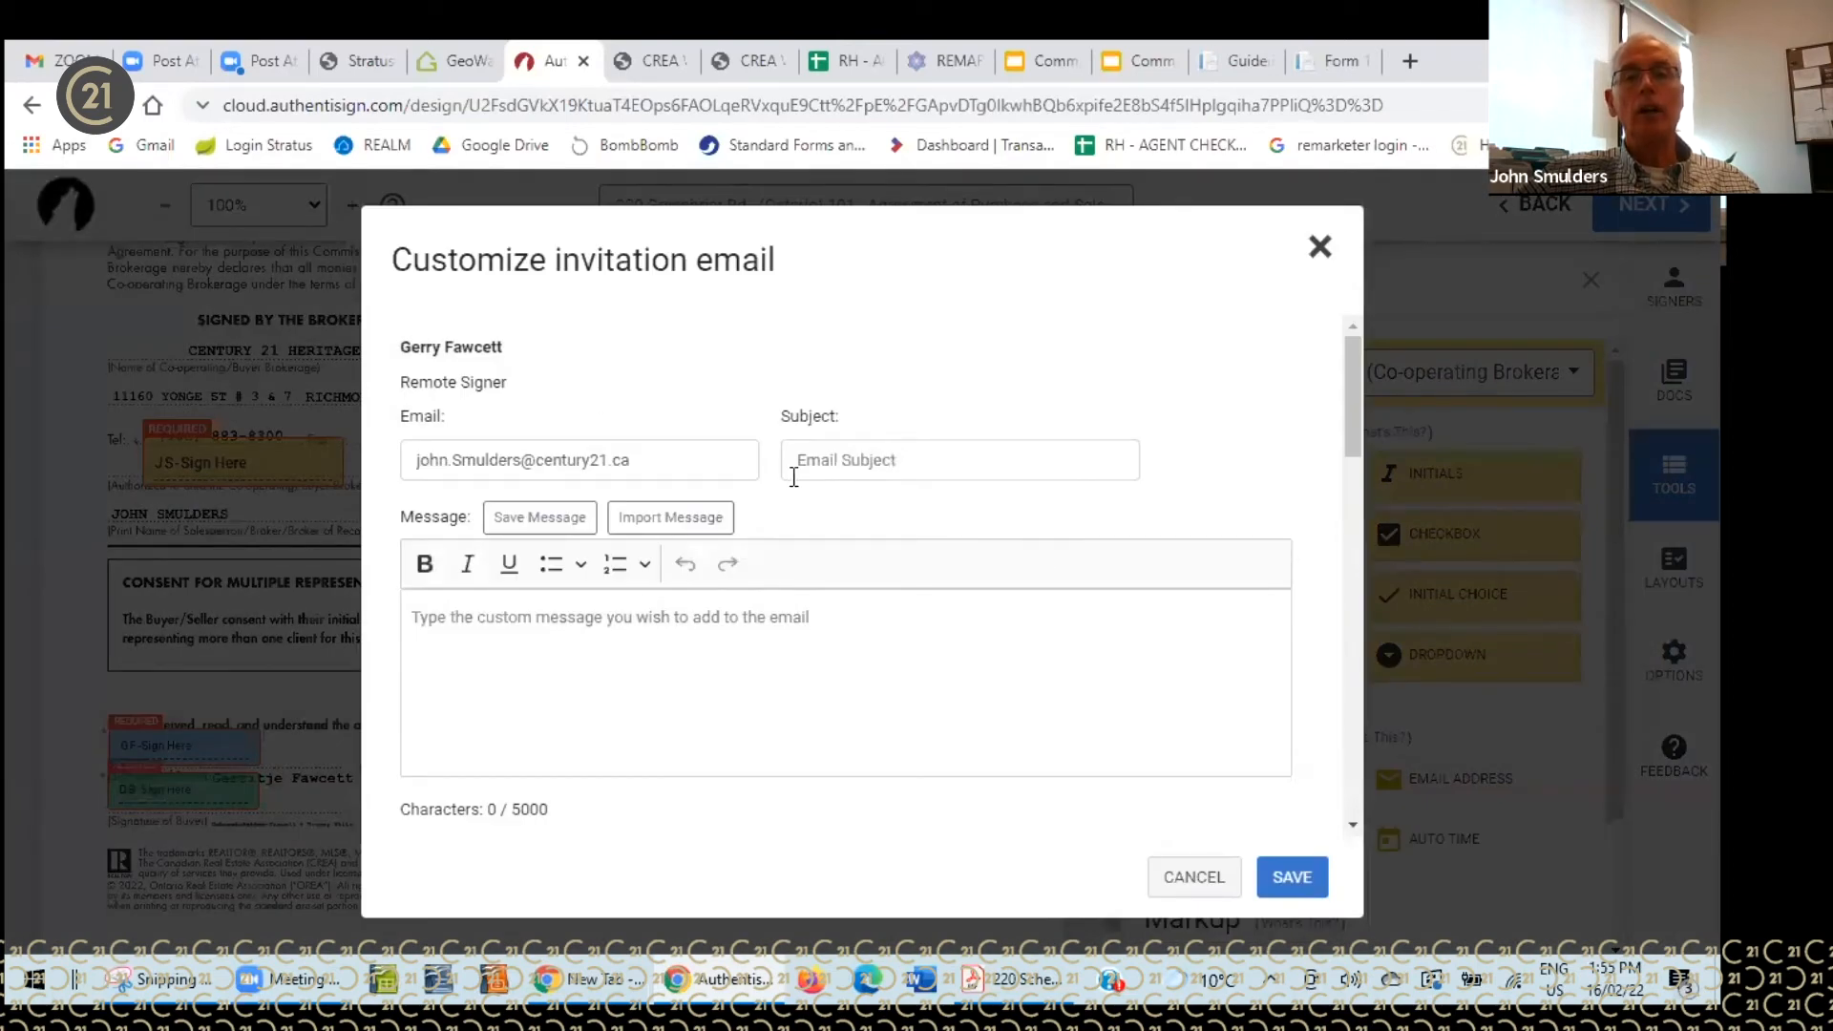
pyautogui.click(836, 460)
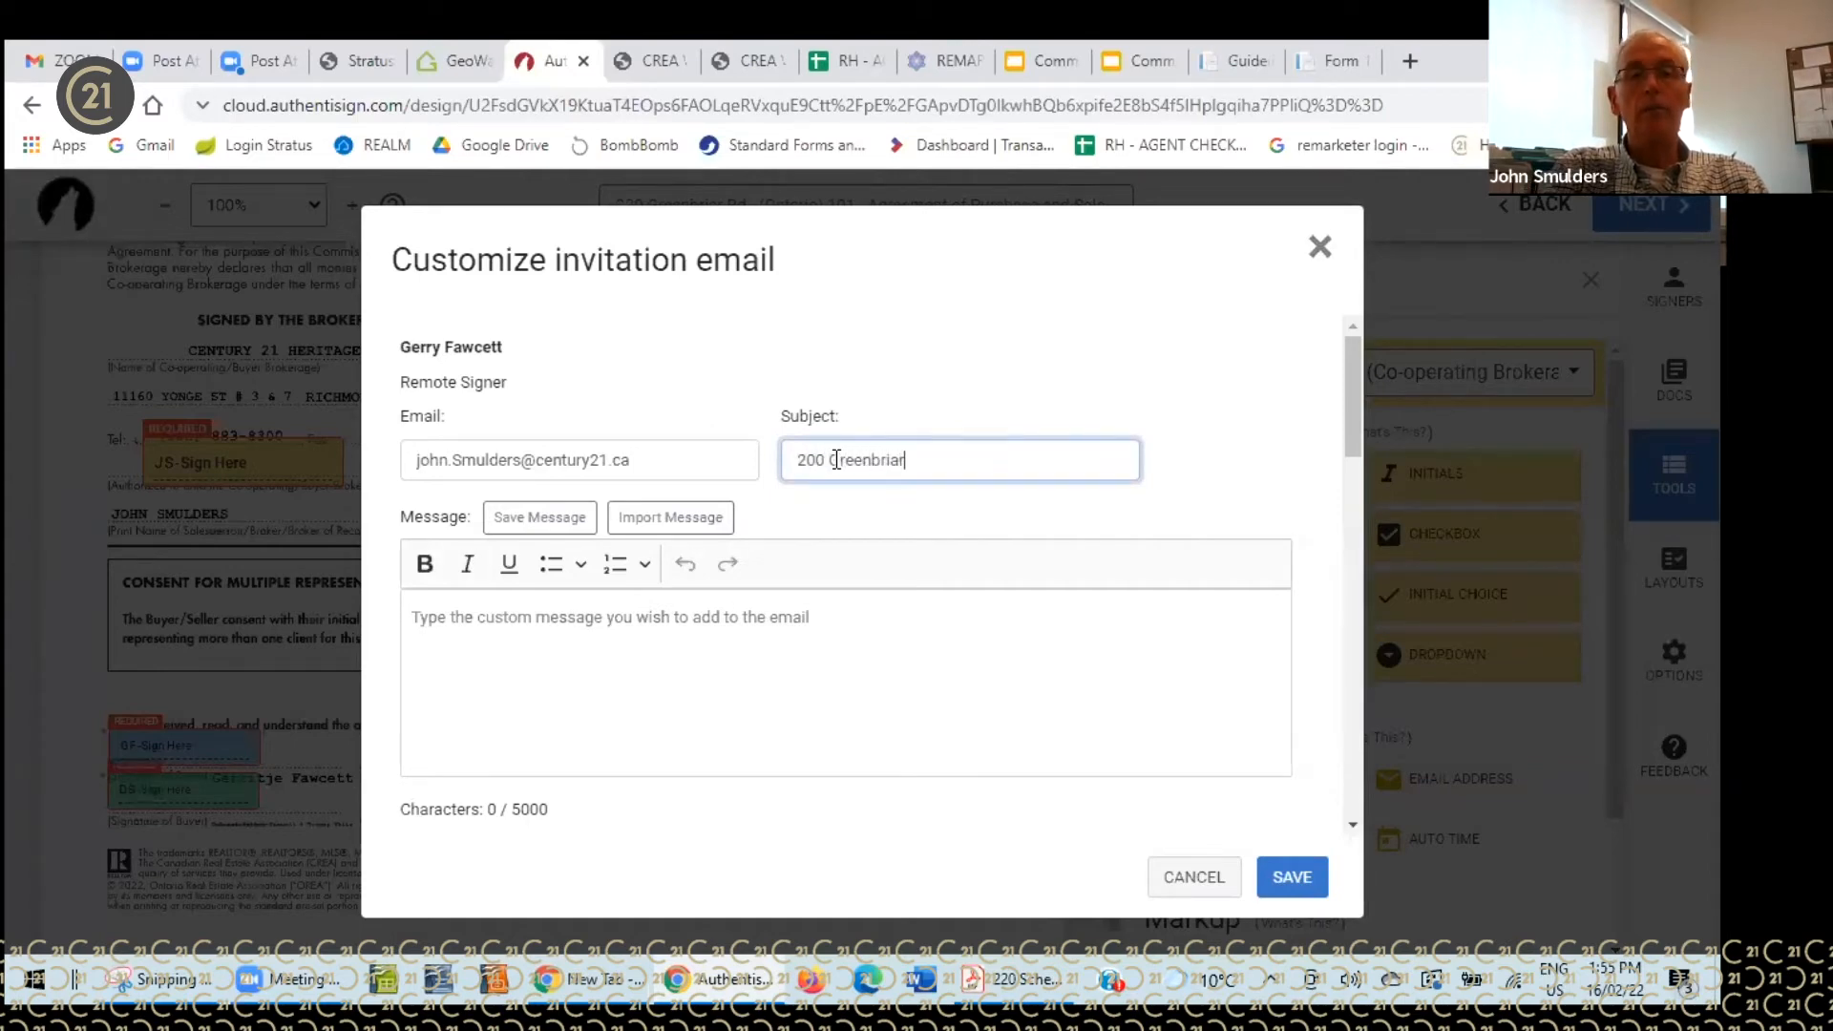
# - Write a message thanking the signer for the call and asking them to sign and initial
pyautogui.click(570, 621)
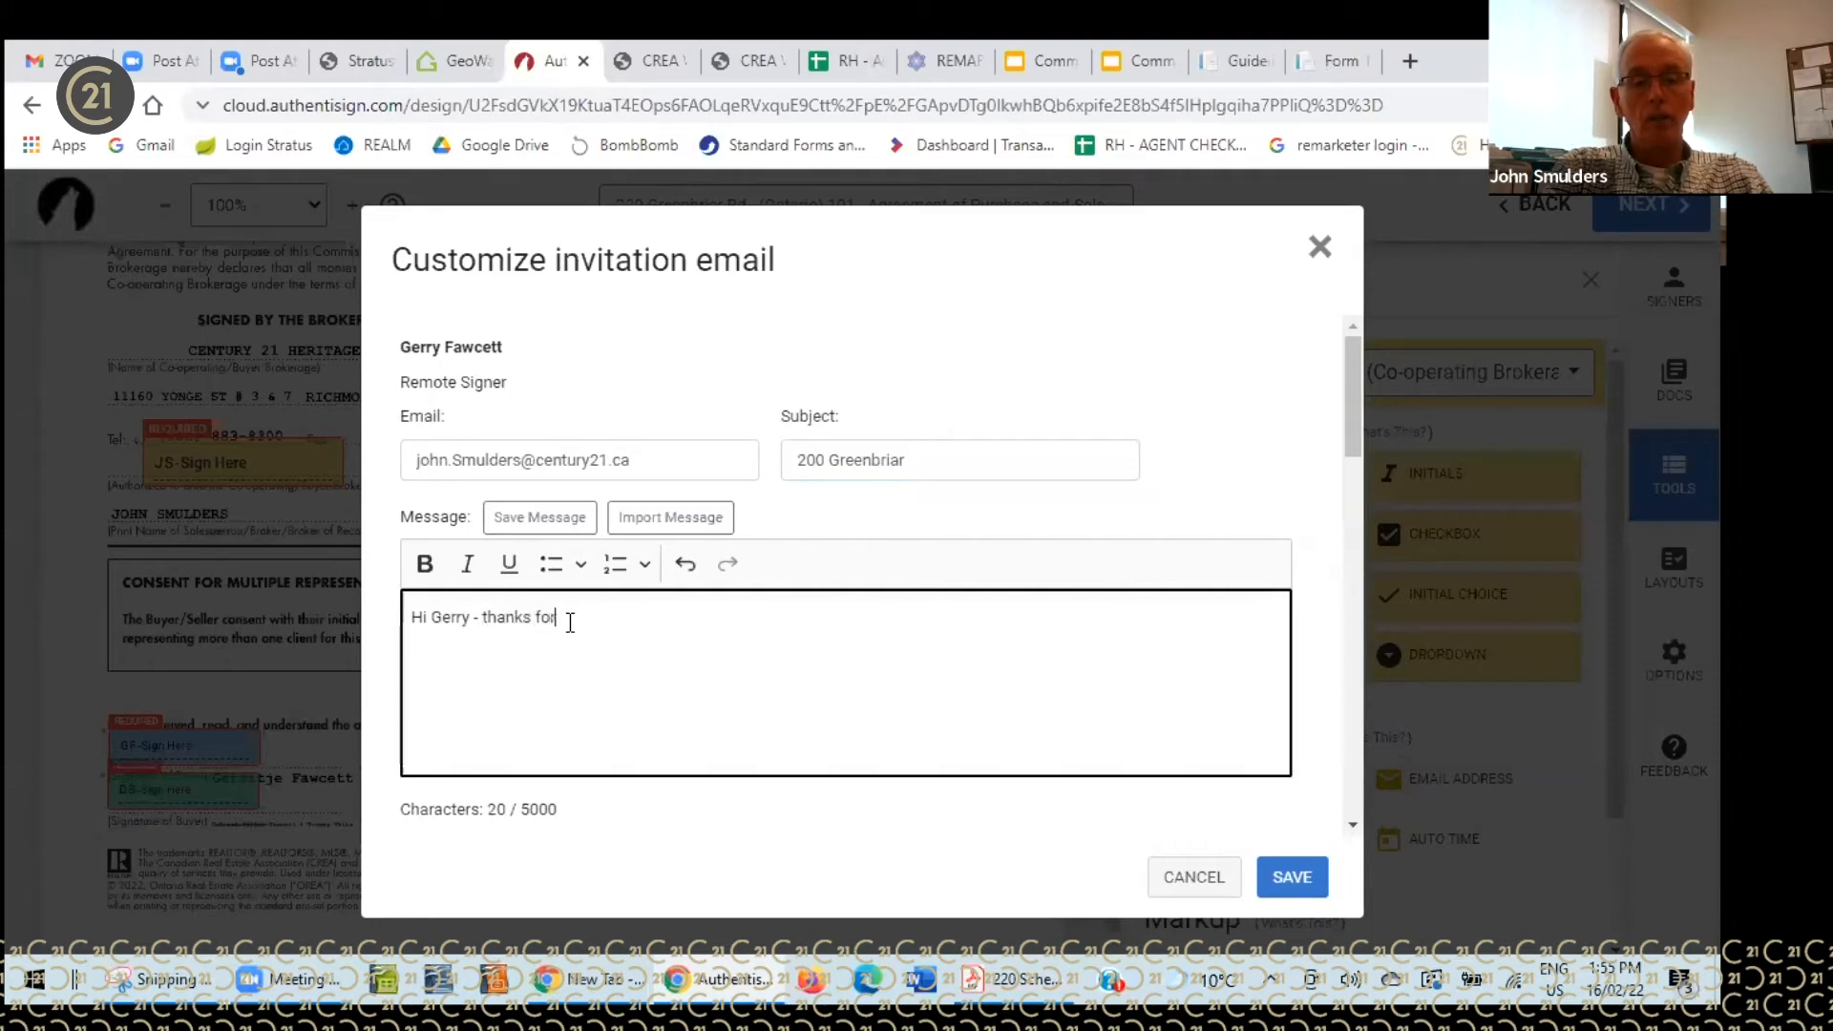
pyautogui.write(' taking my call and taking the time to understand the documents.')
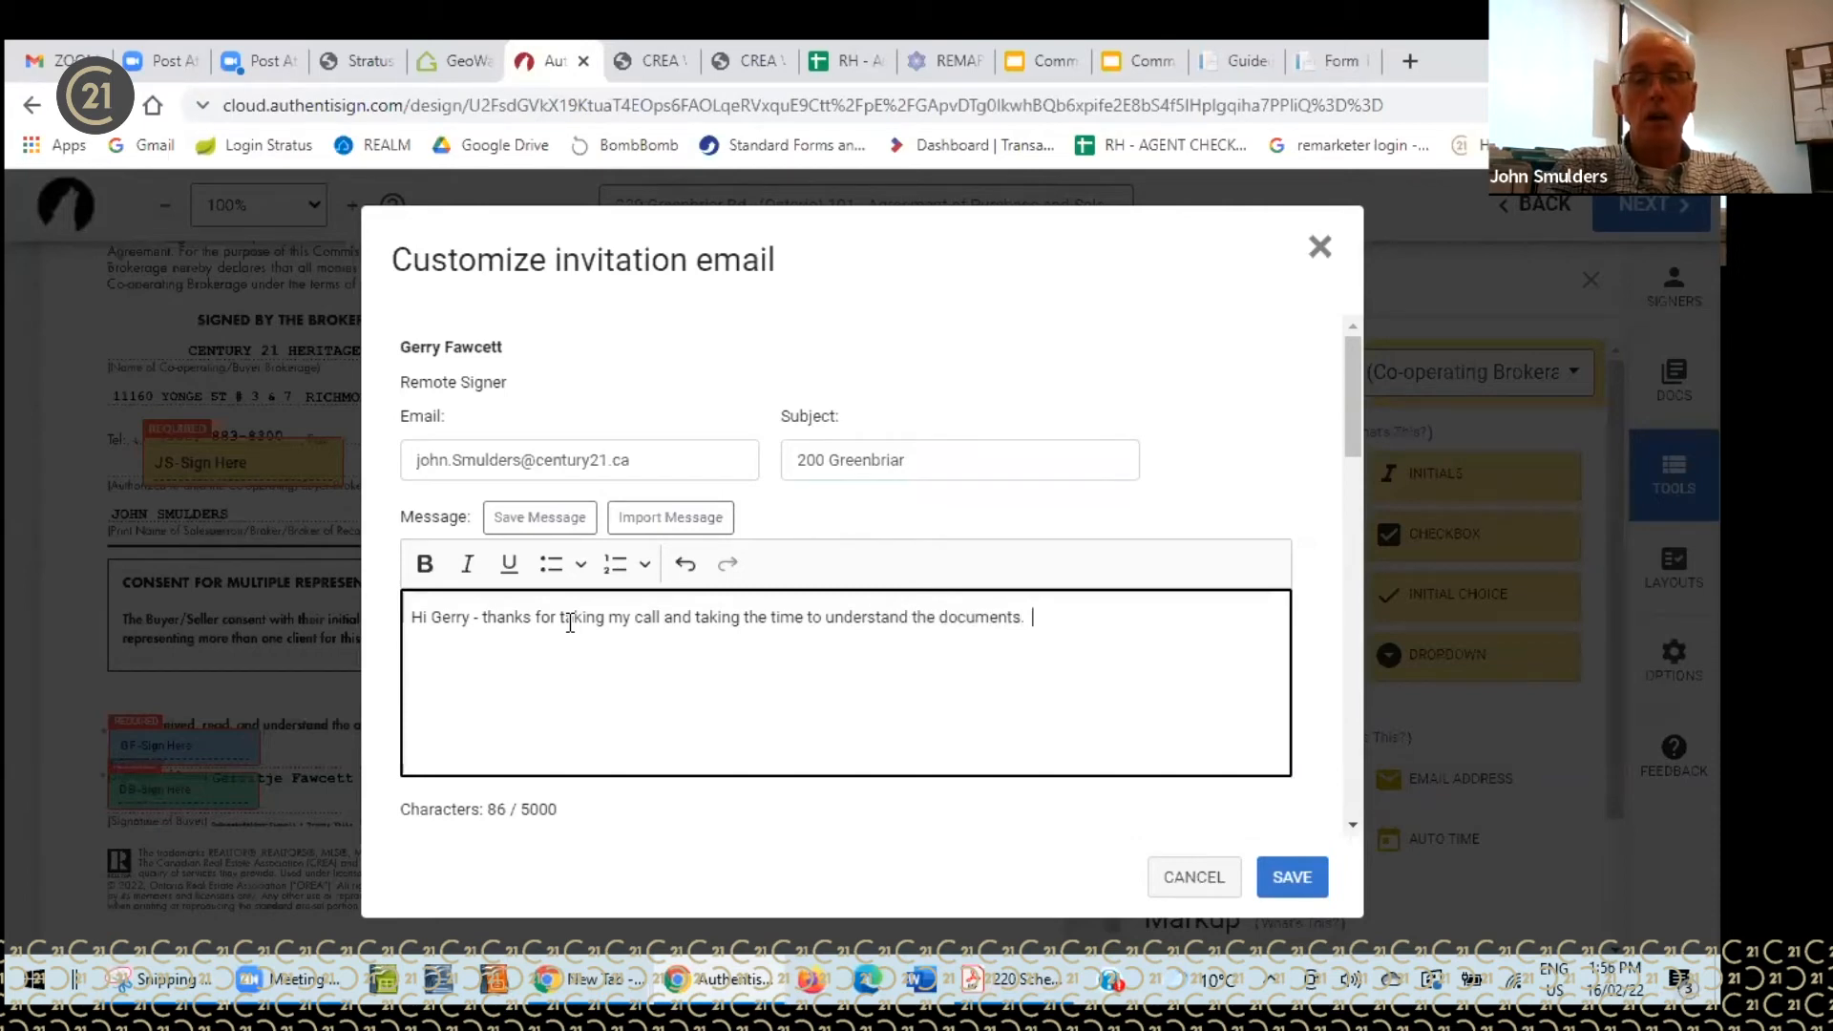
pyautogui.write('attaching th')
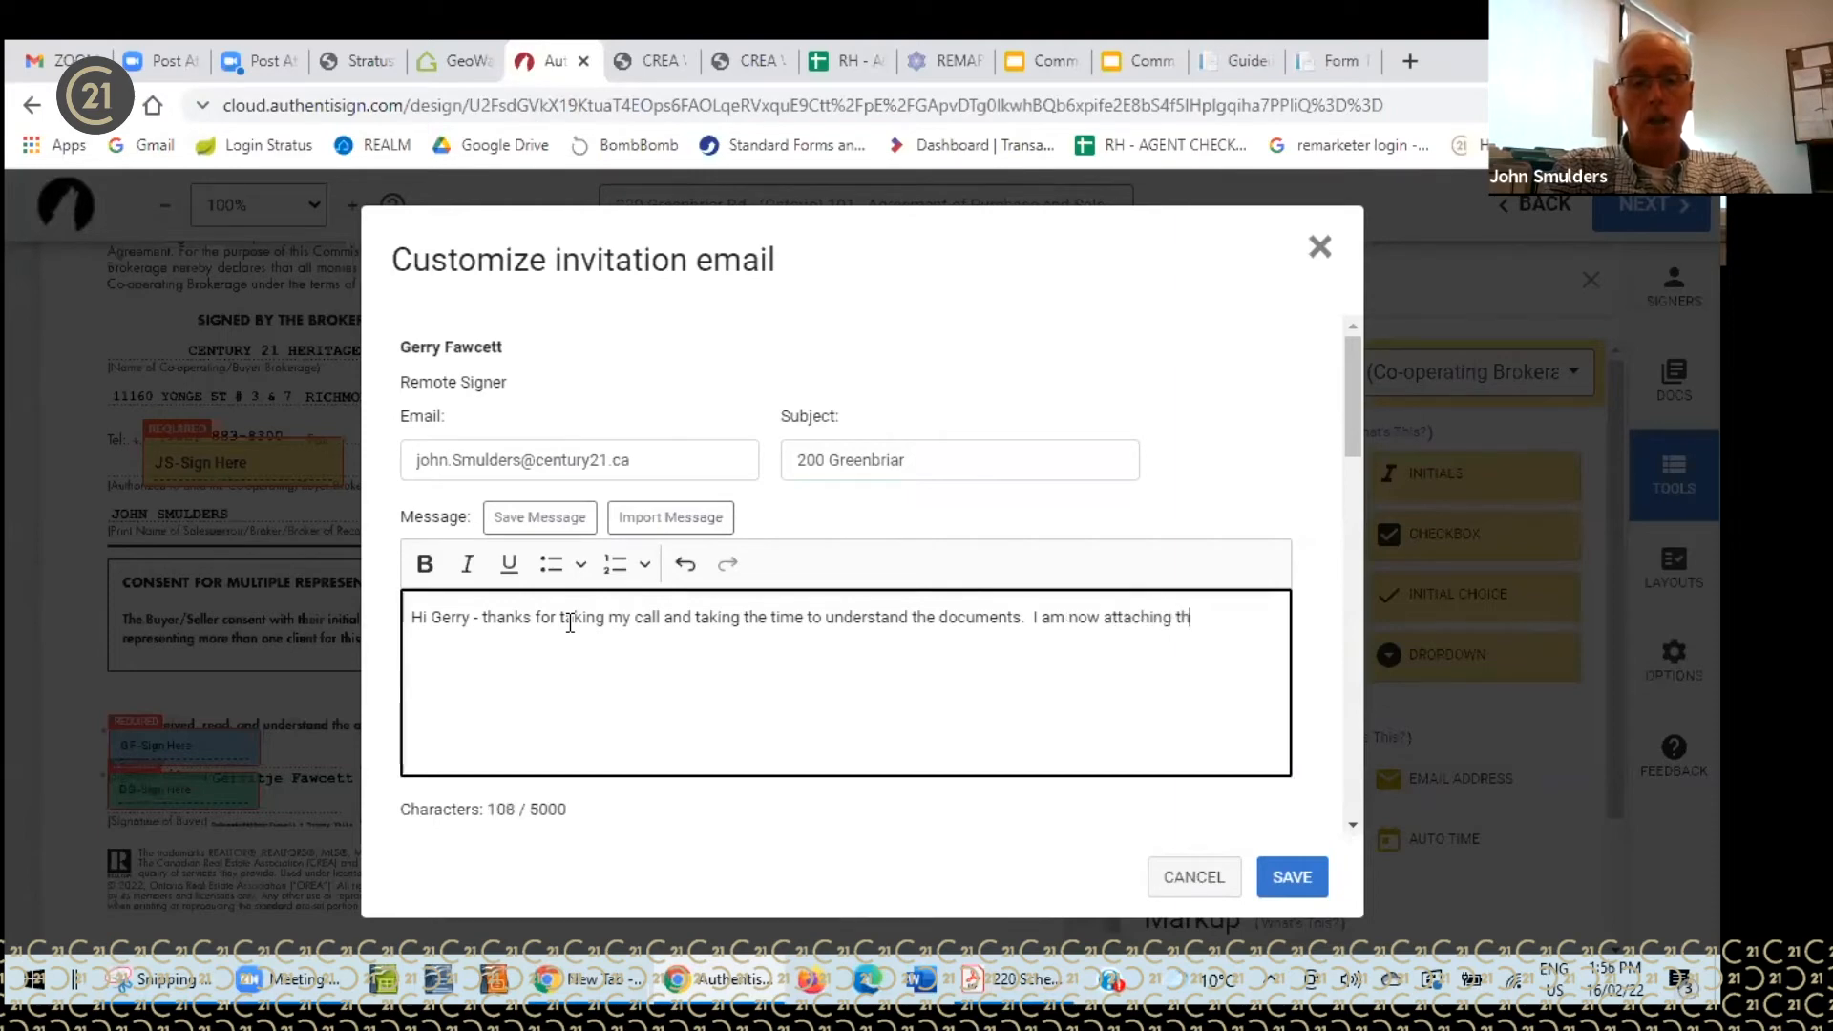
pyautogui.write('e documents')
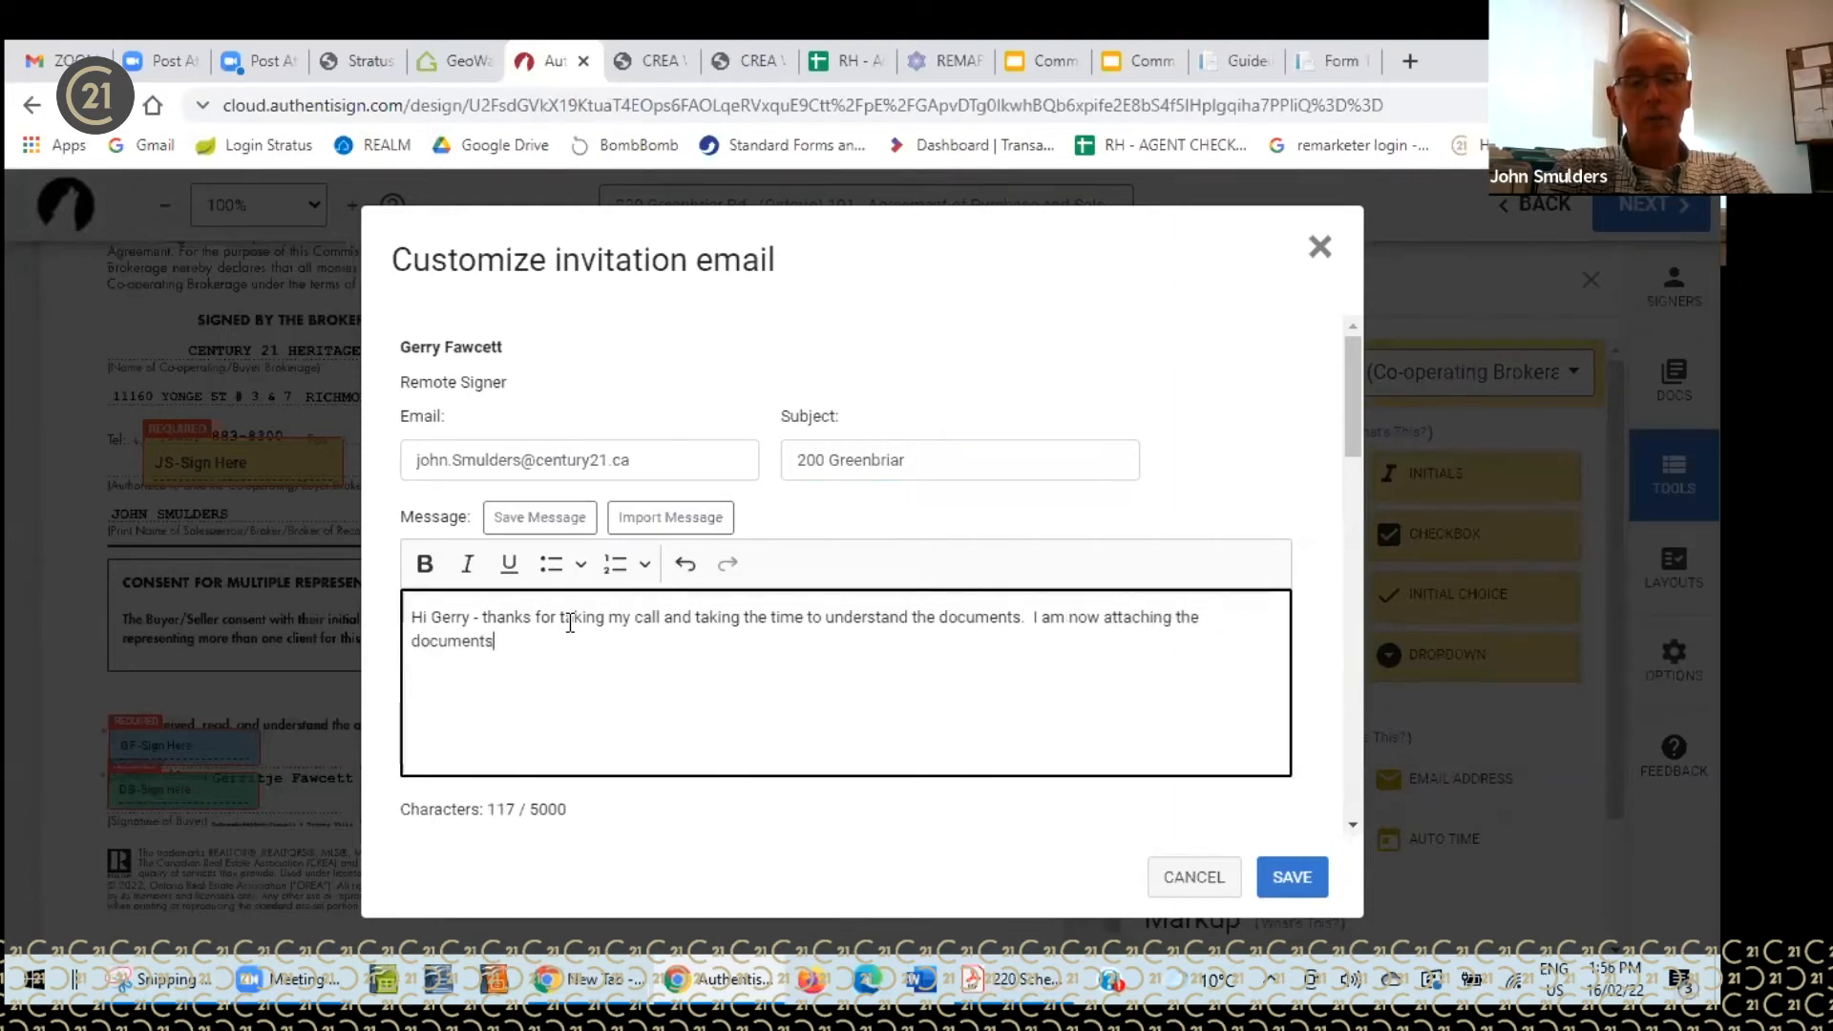
pyautogui.write(' for your sign')
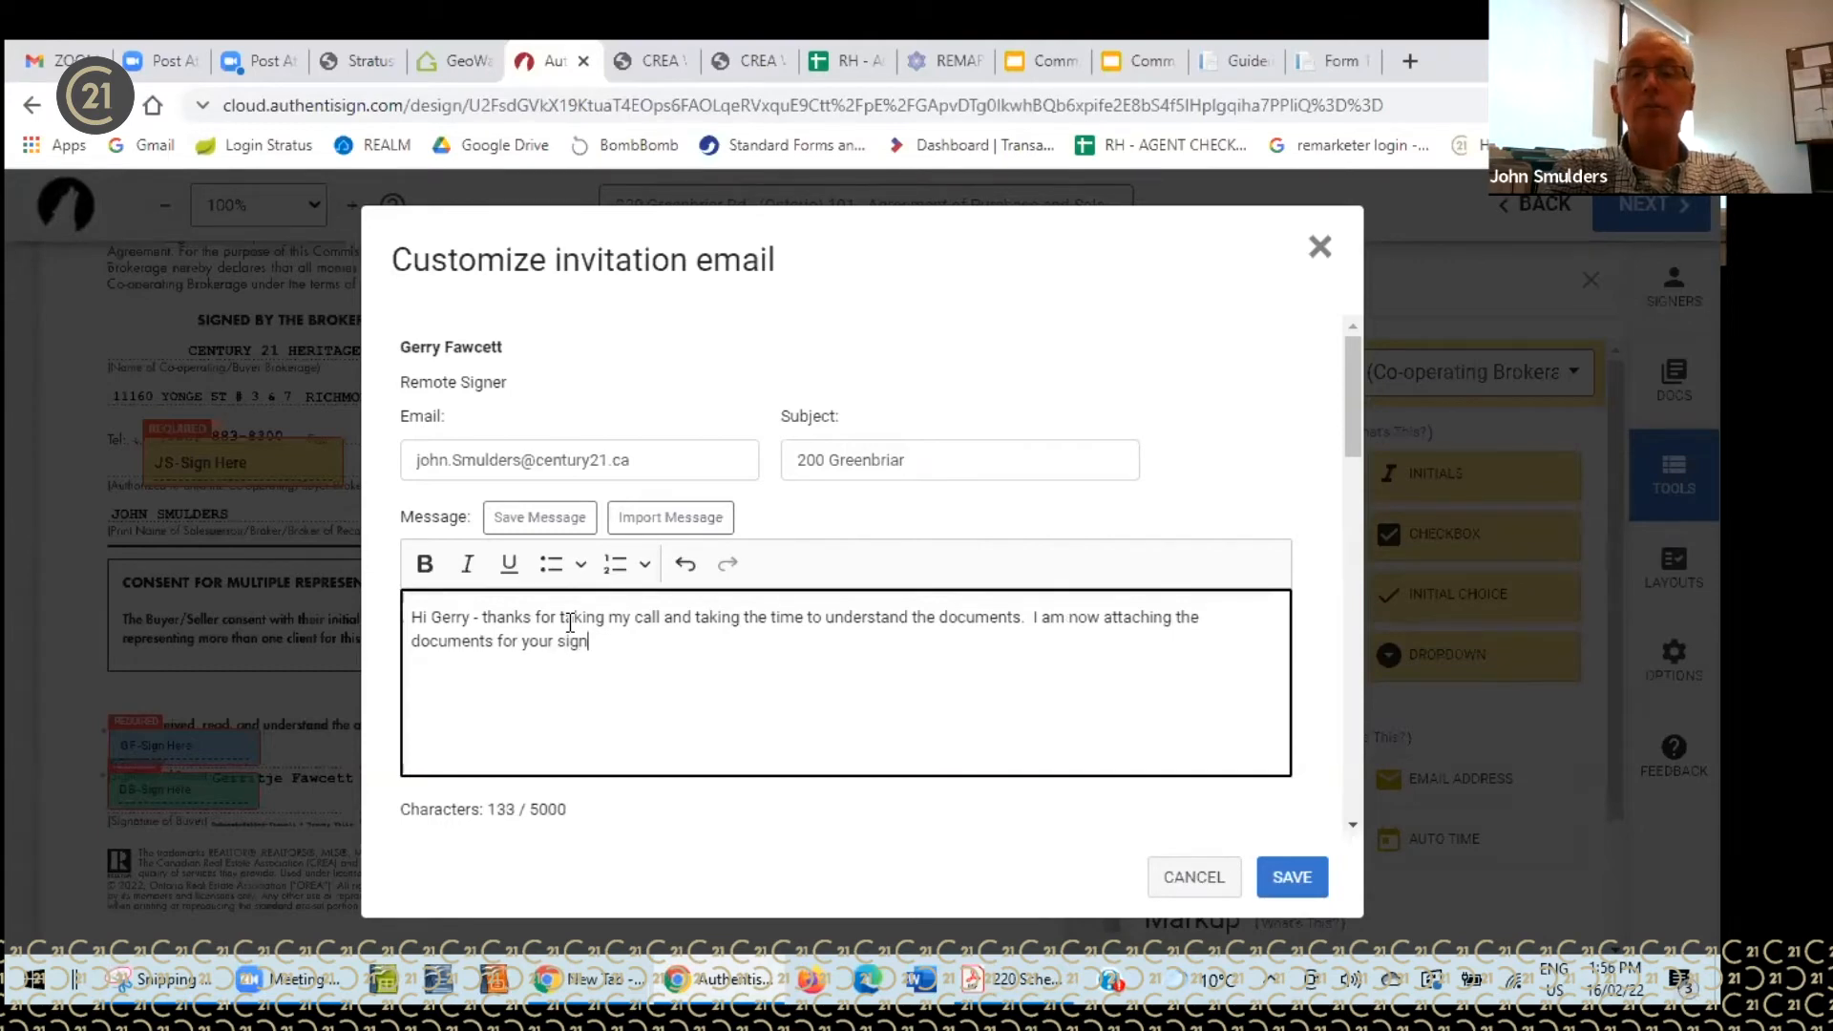
pyautogui.write('atures and initia')
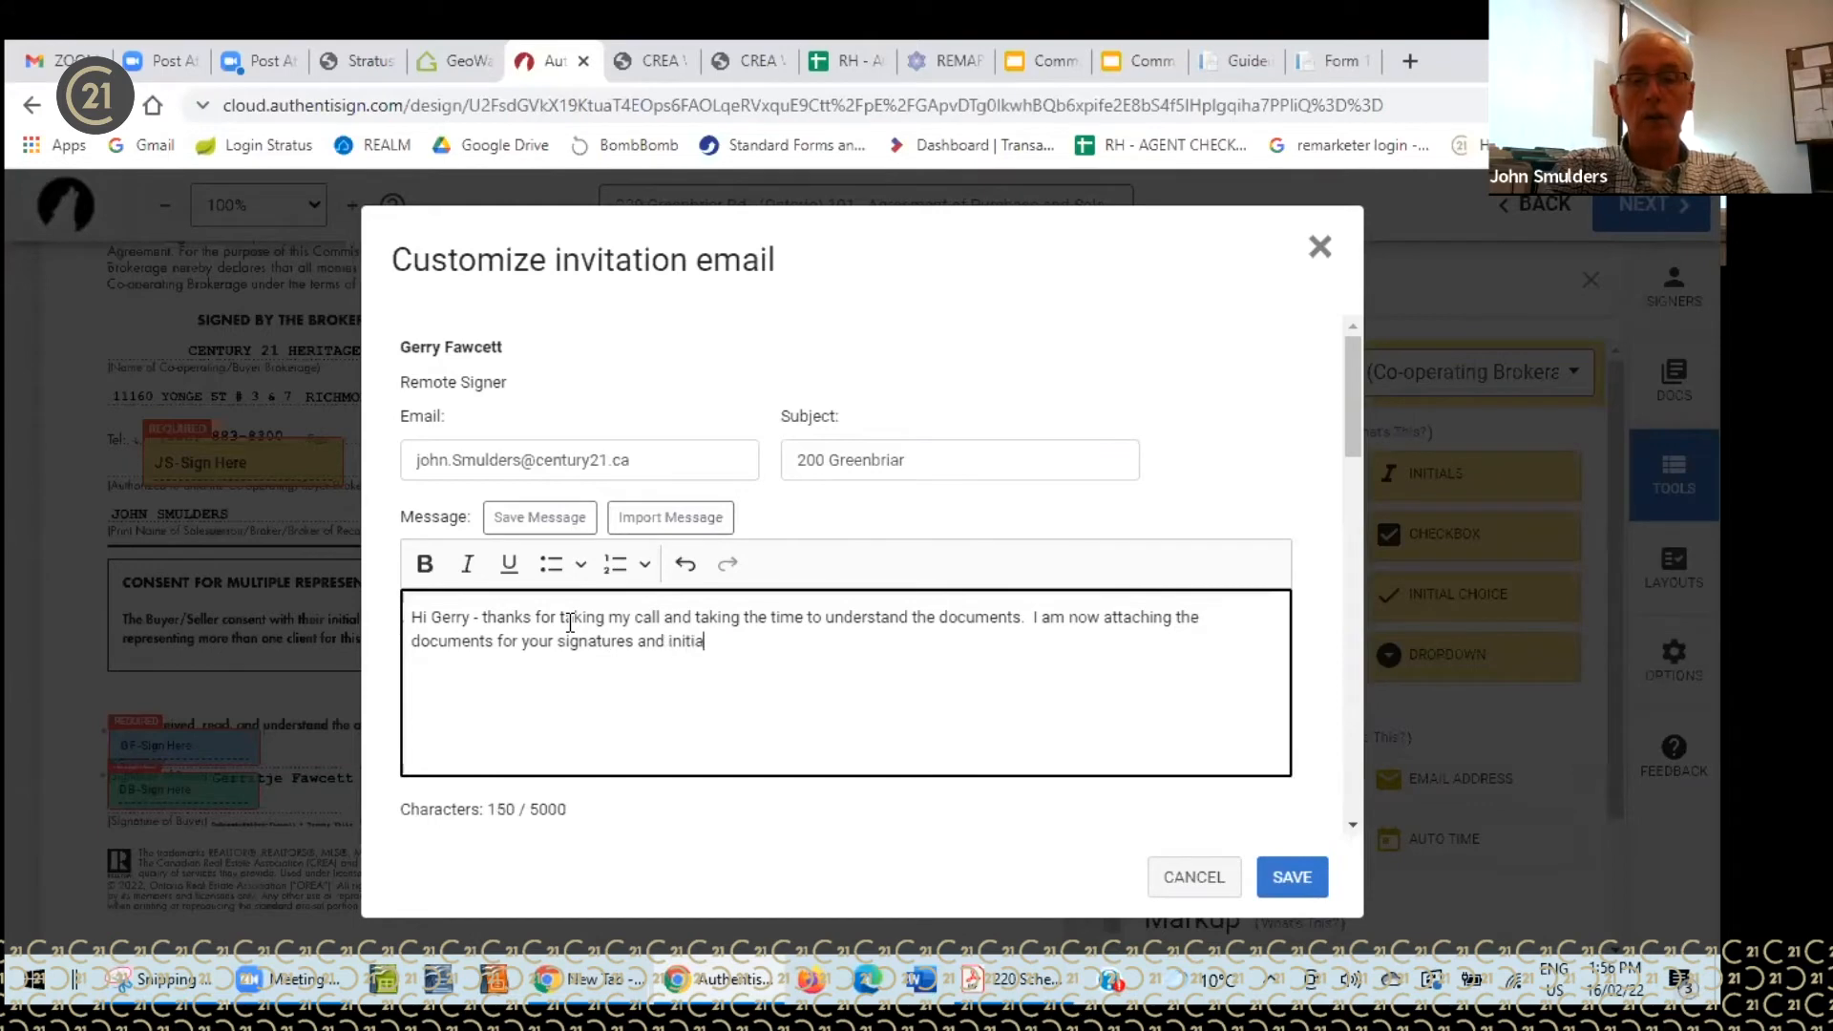
pyautogui.write('l. If you have questions please let me know.')
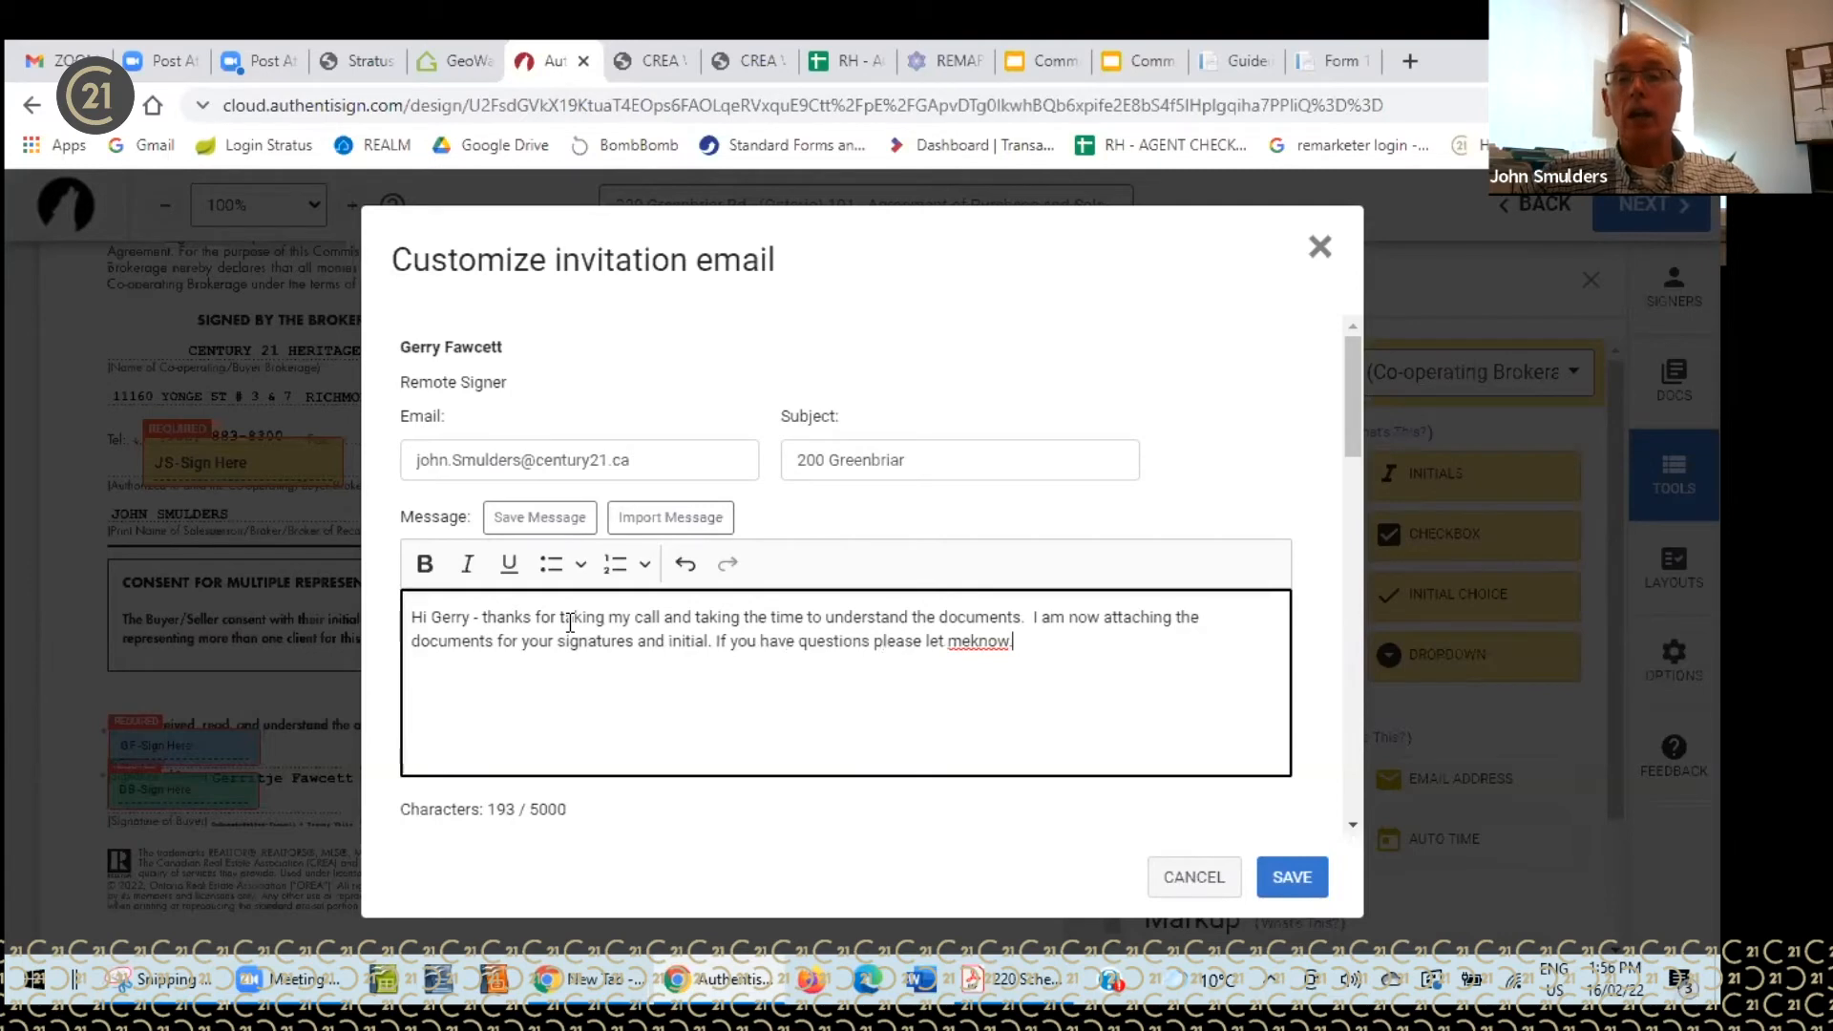
pyautogui.click(1289, 880)
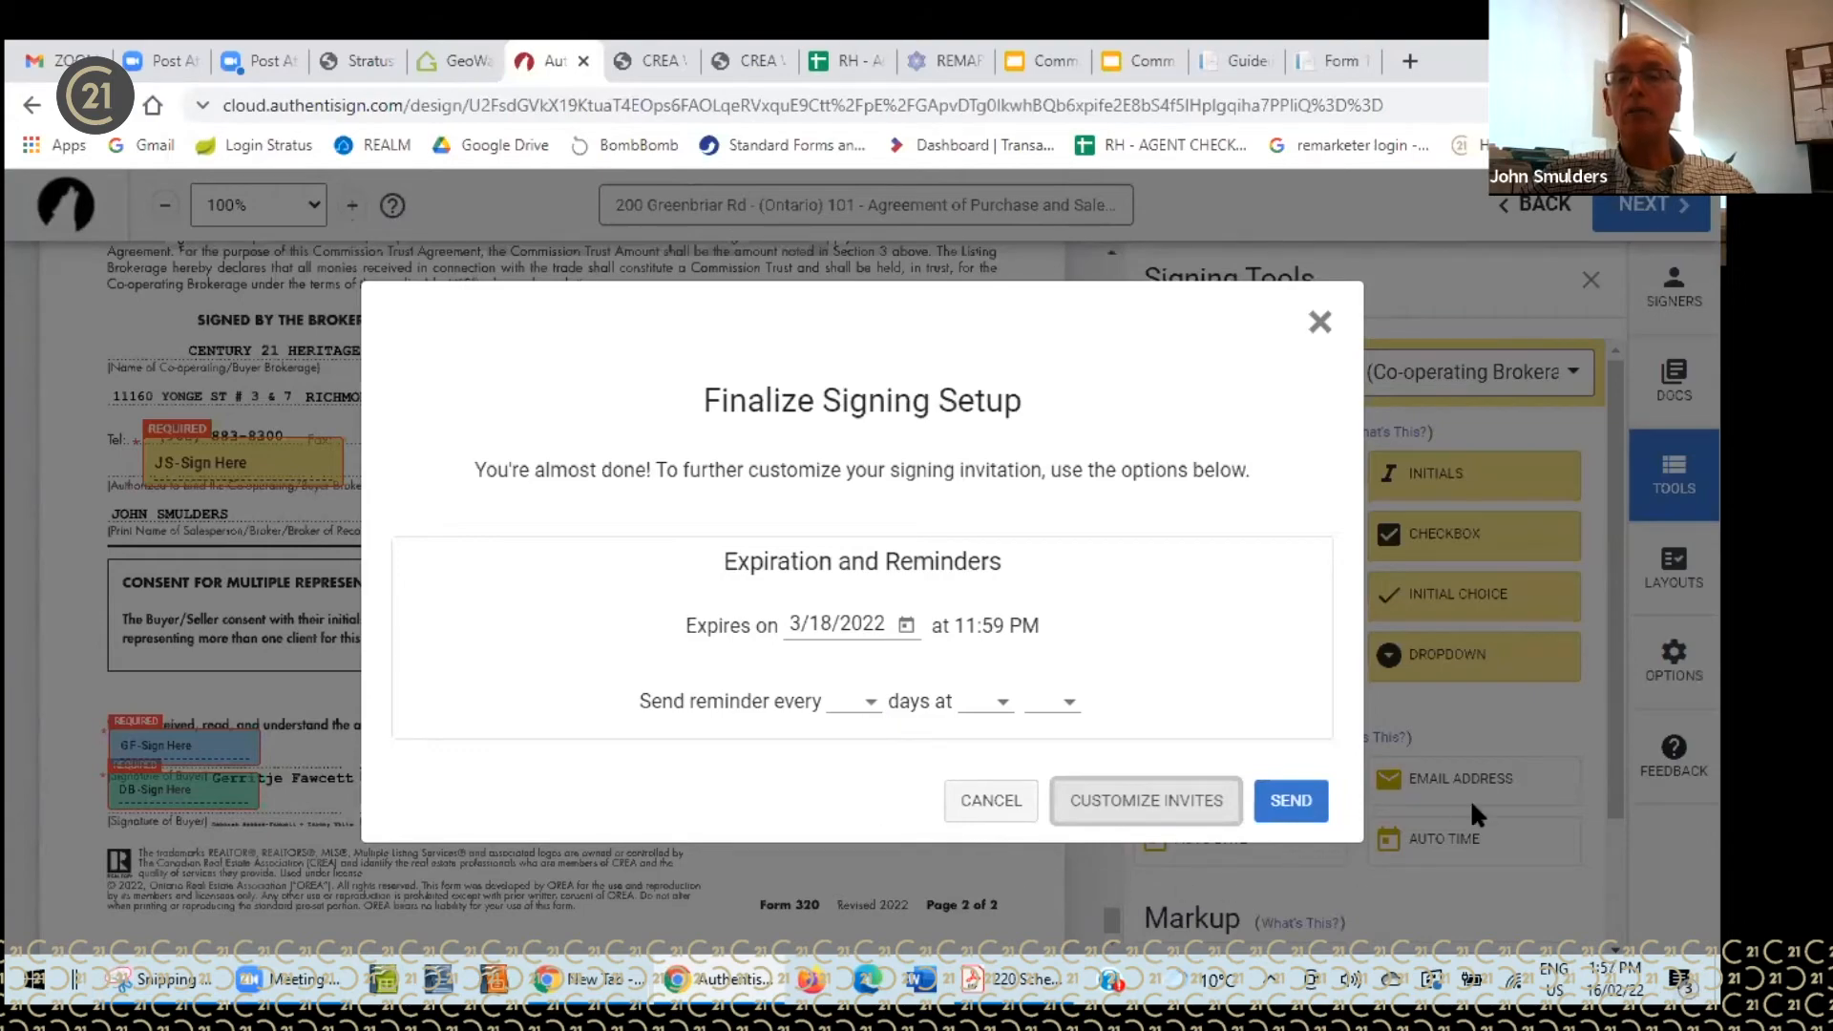
pyautogui.click(1291, 802)
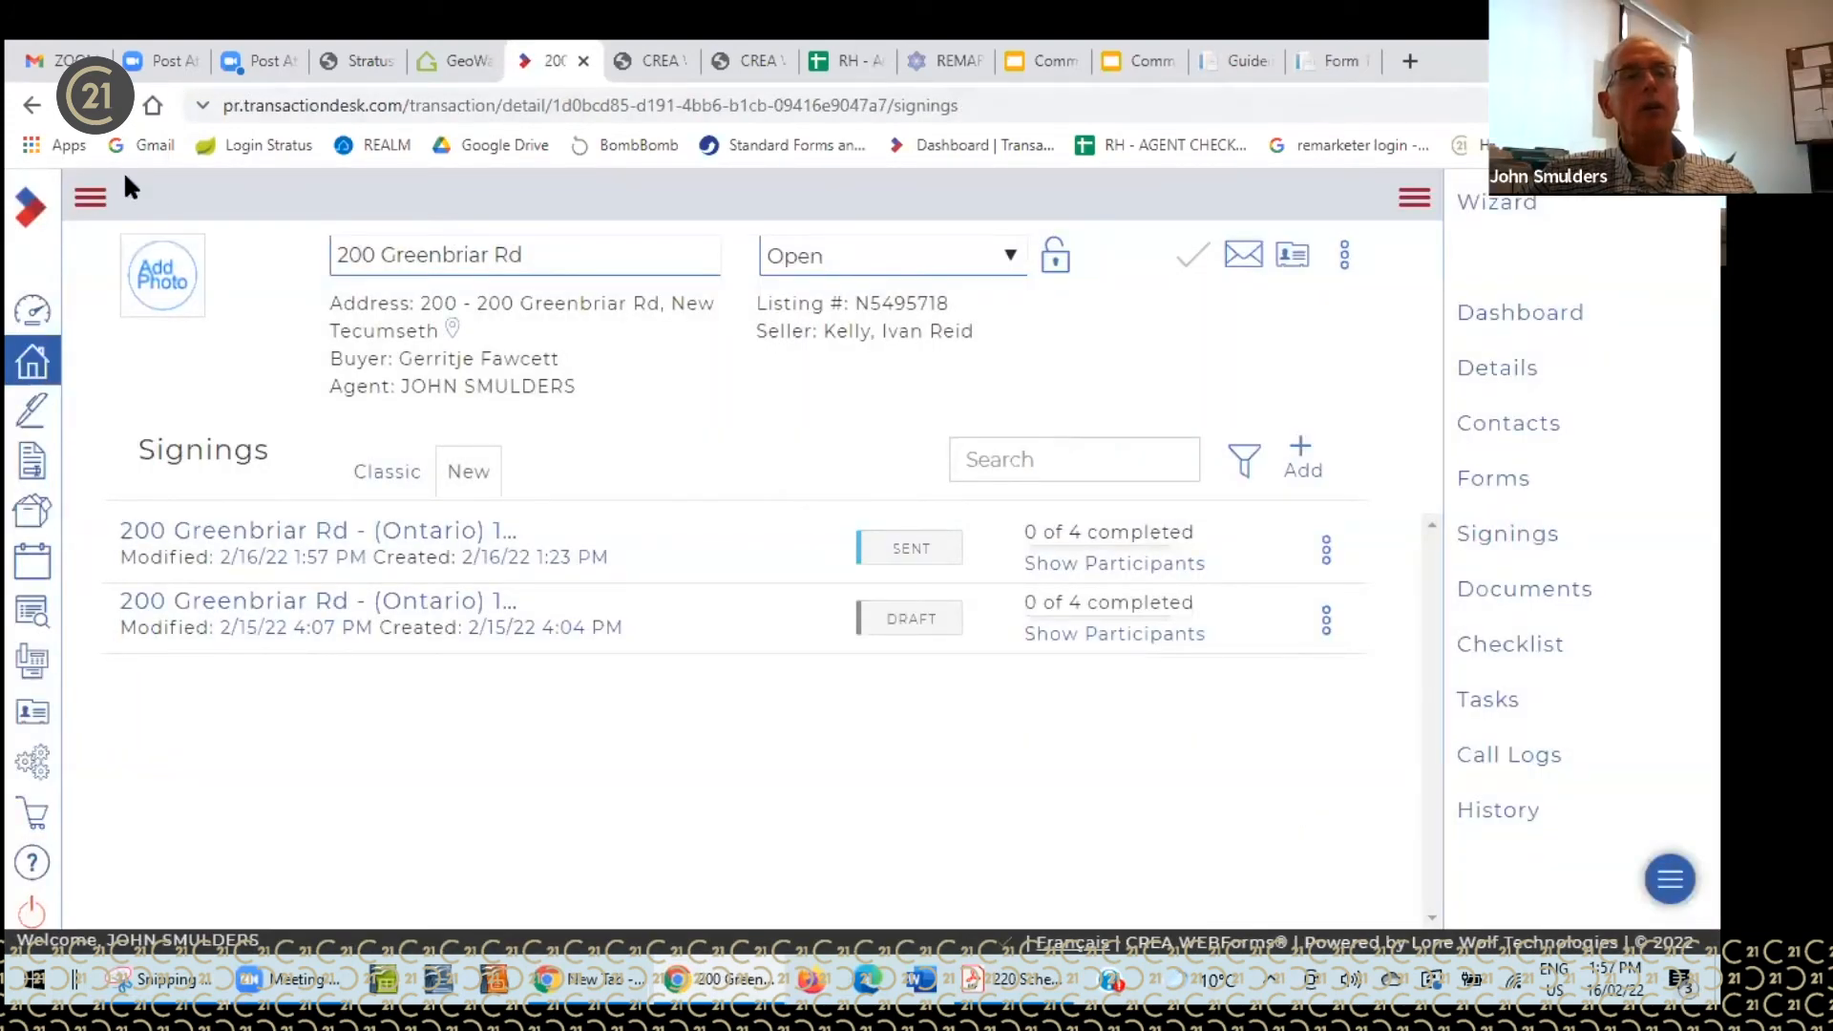
# - Switch from TransactionDesk to the Gmail inbox
pyautogui.click(60, 60)
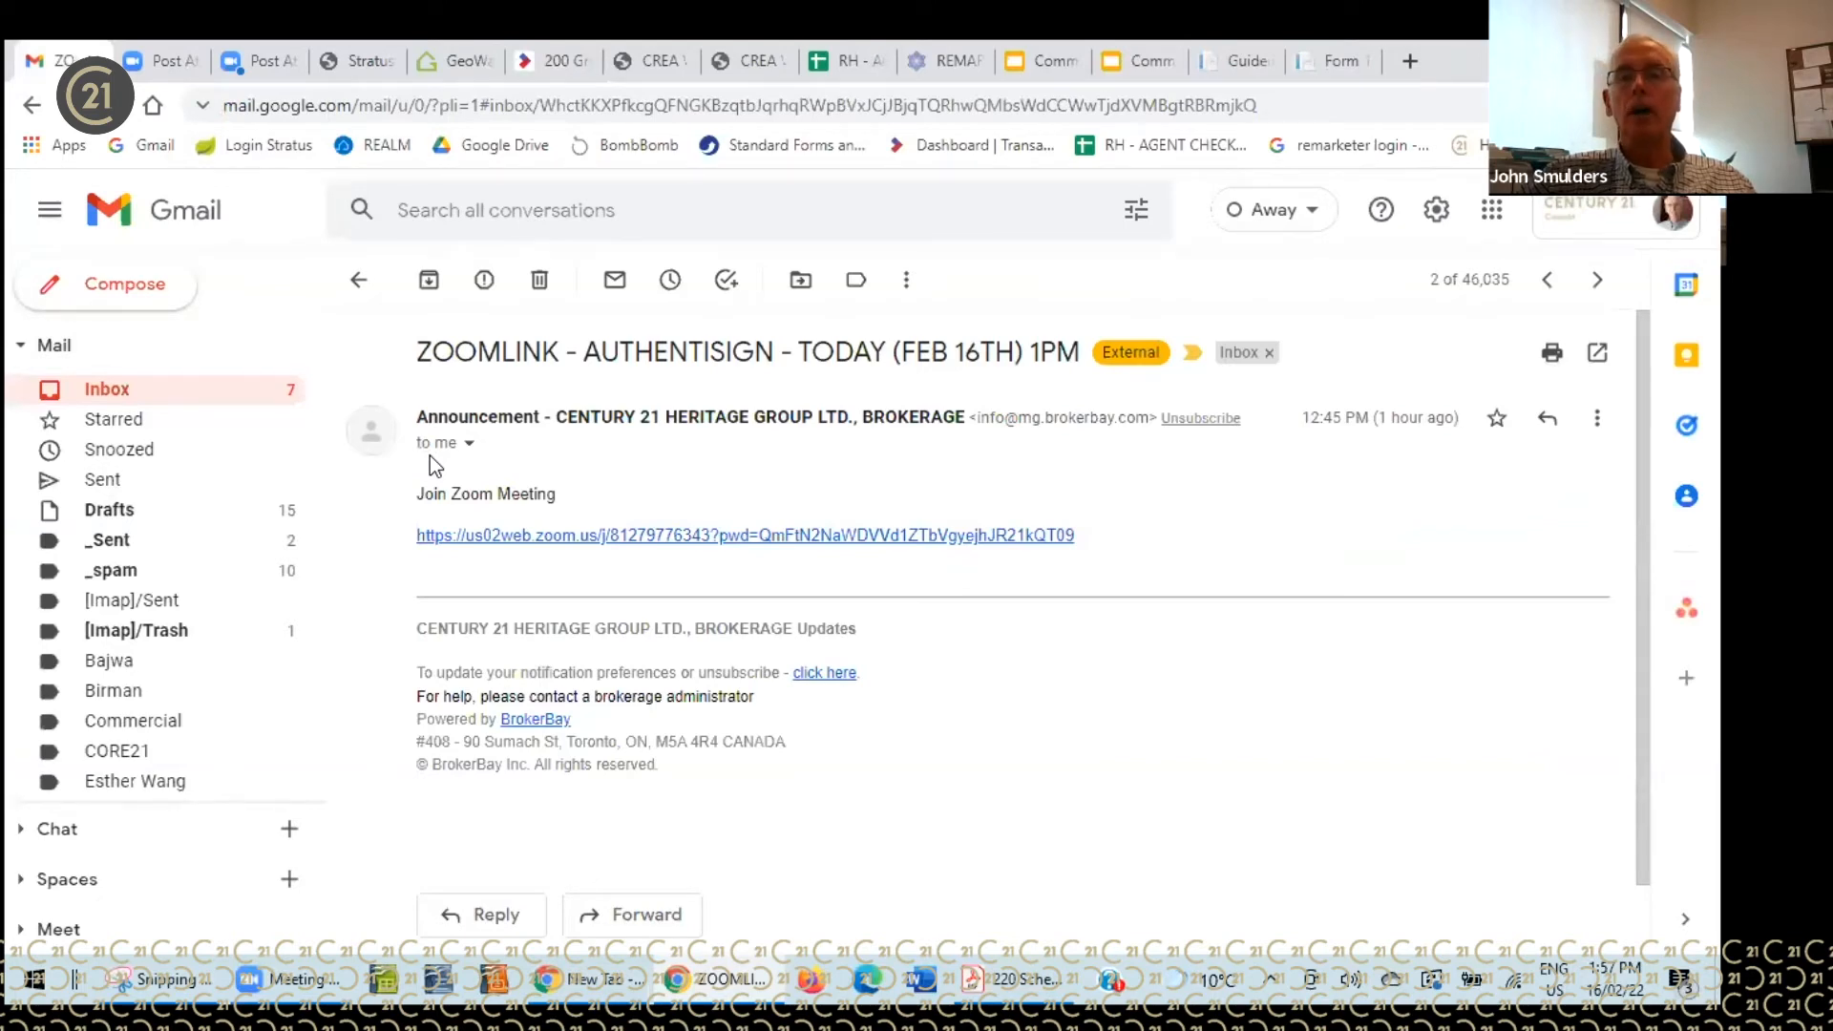
pyautogui.click(233, 393)
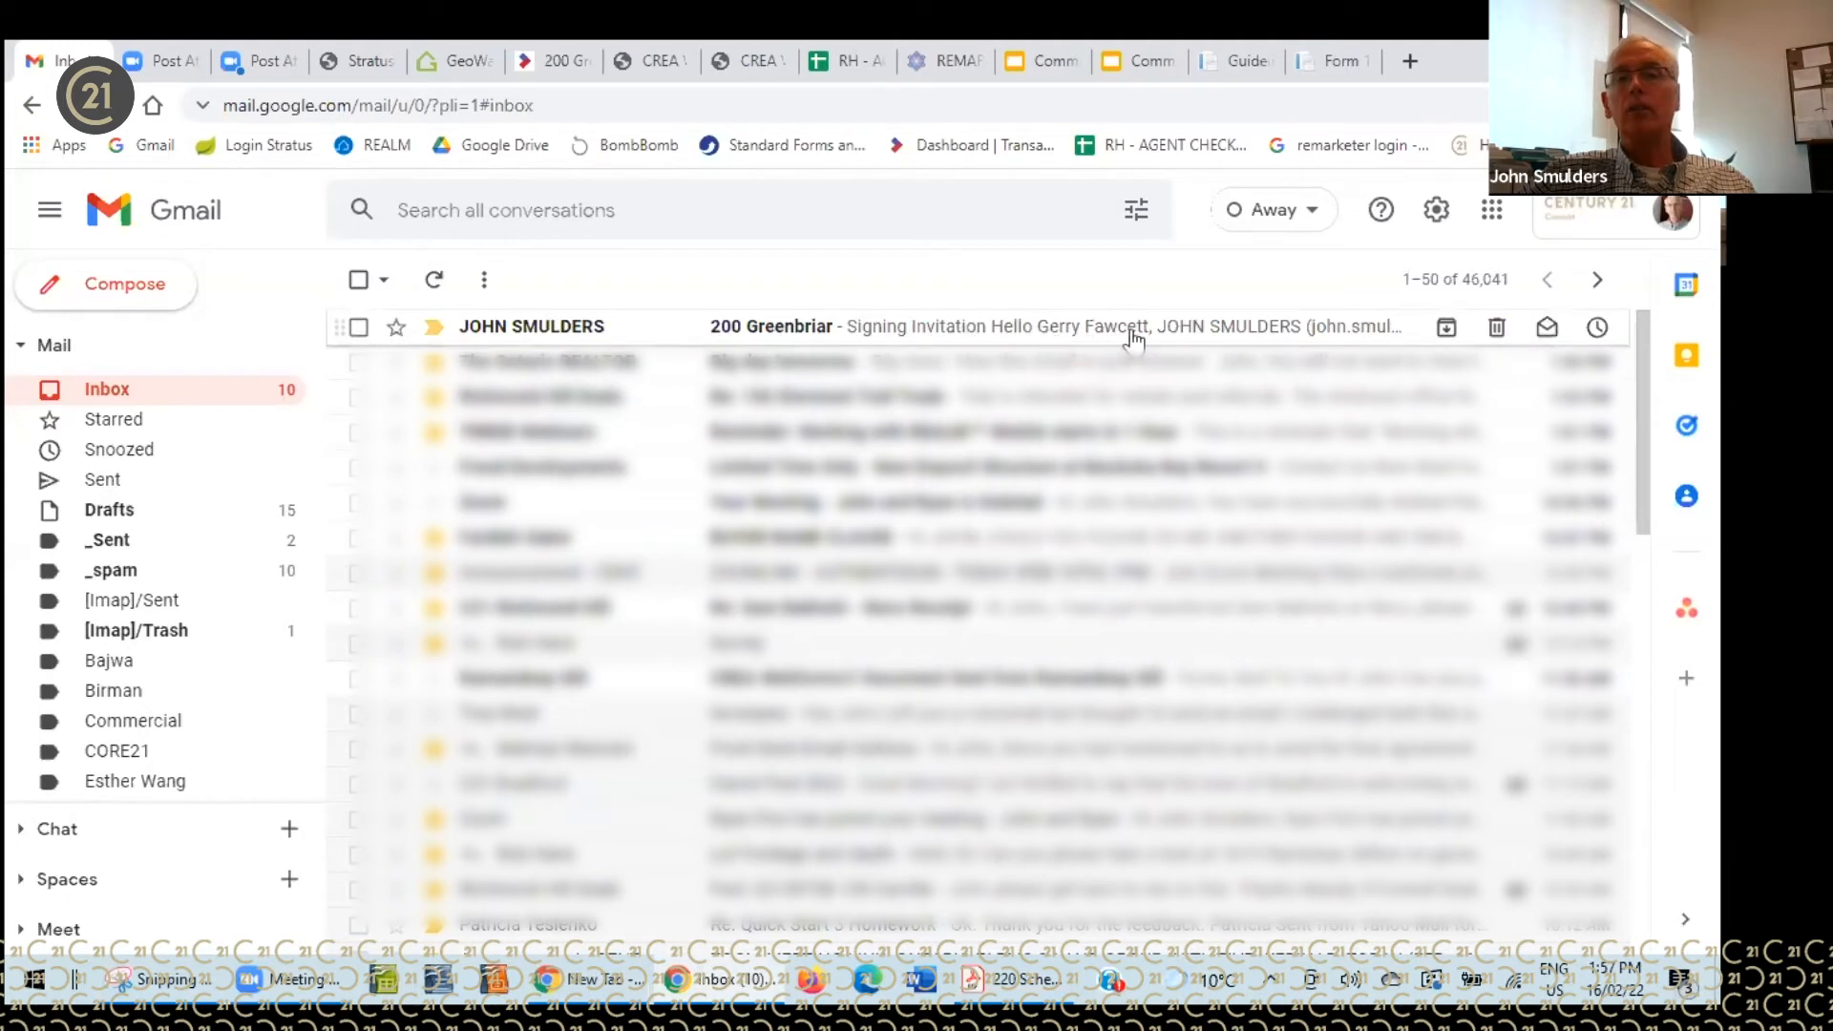
pyautogui.click(807, 330)
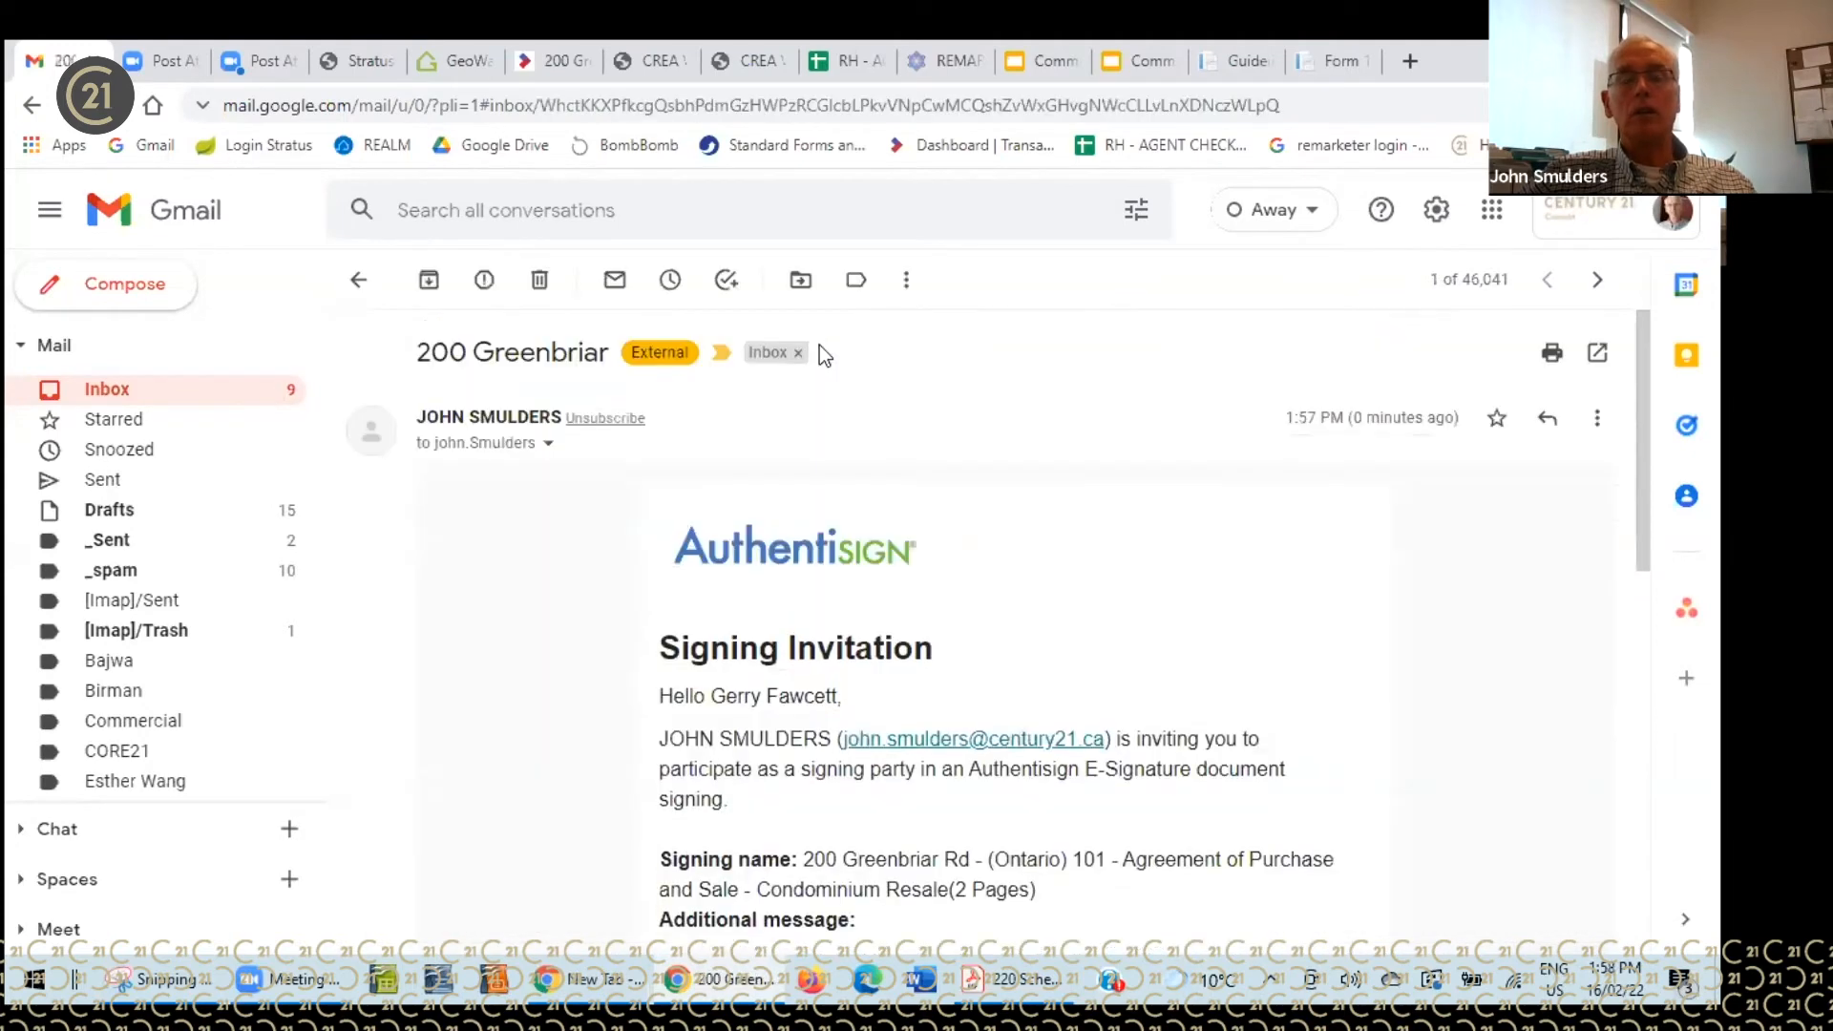
pyautogui.scroll(-1, 1048, 451)
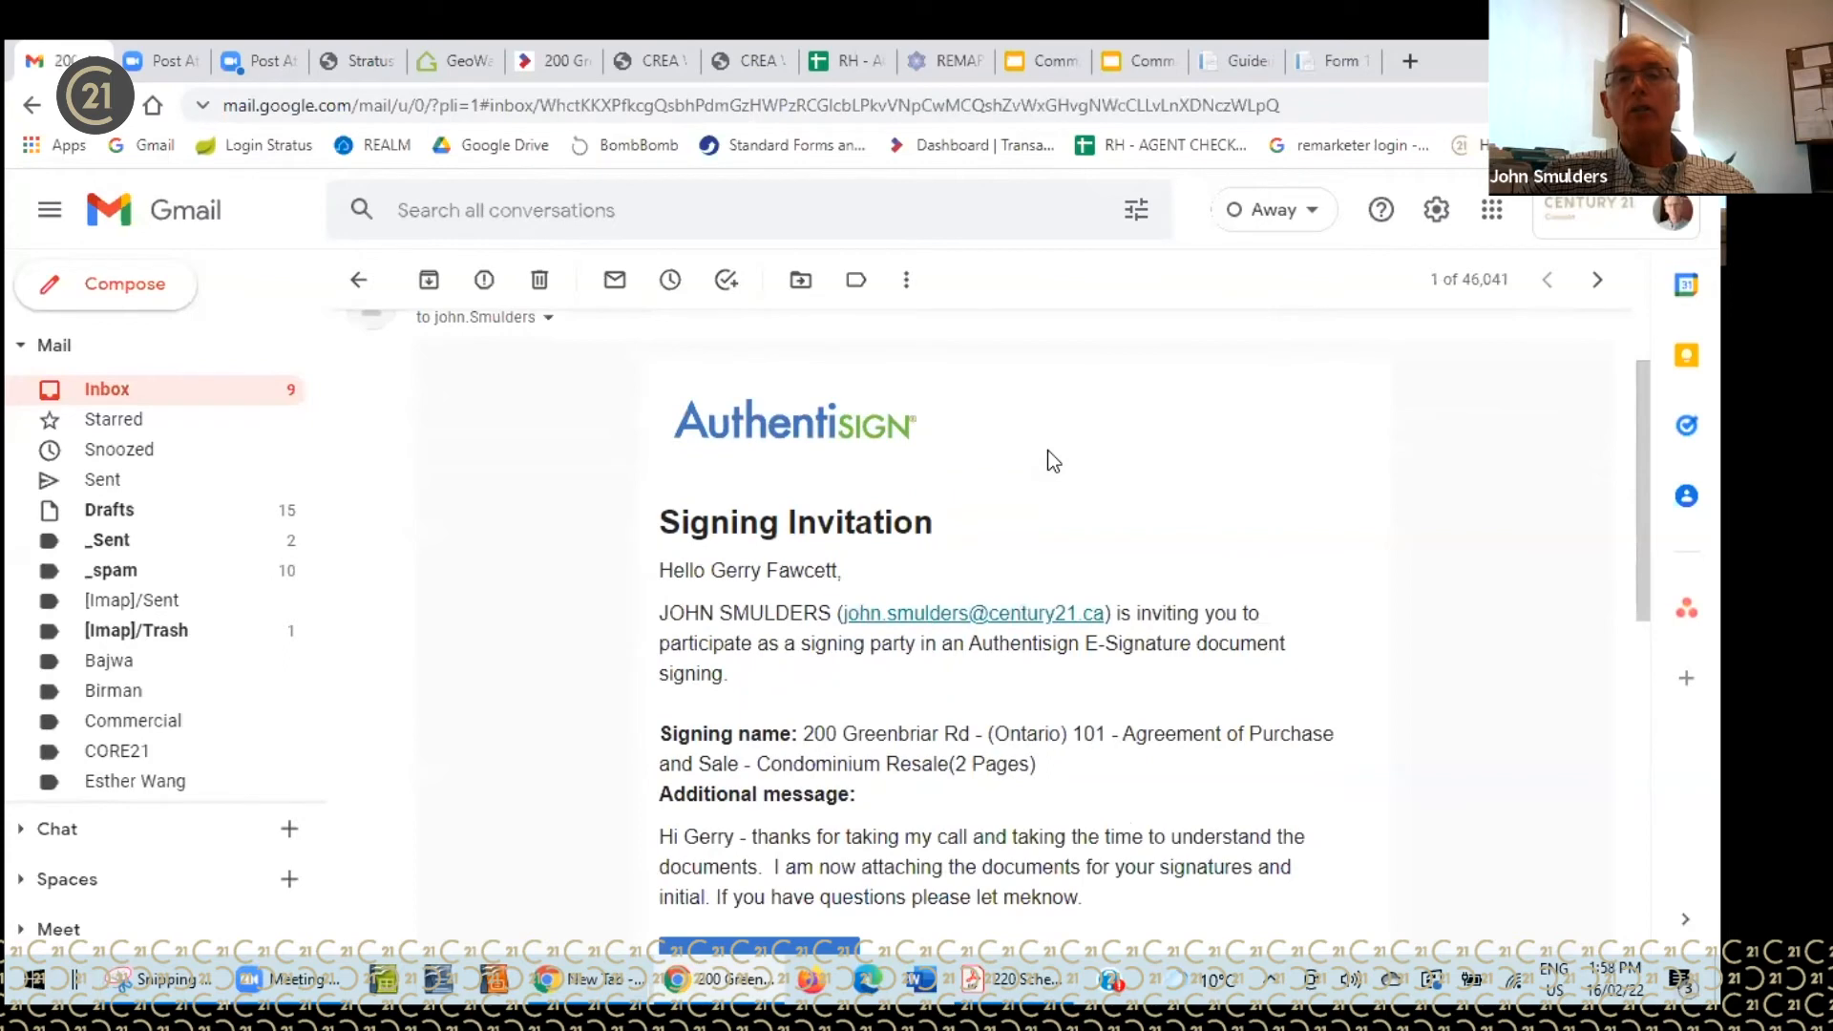
pyautogui.scroll(-3, 1289, 449)
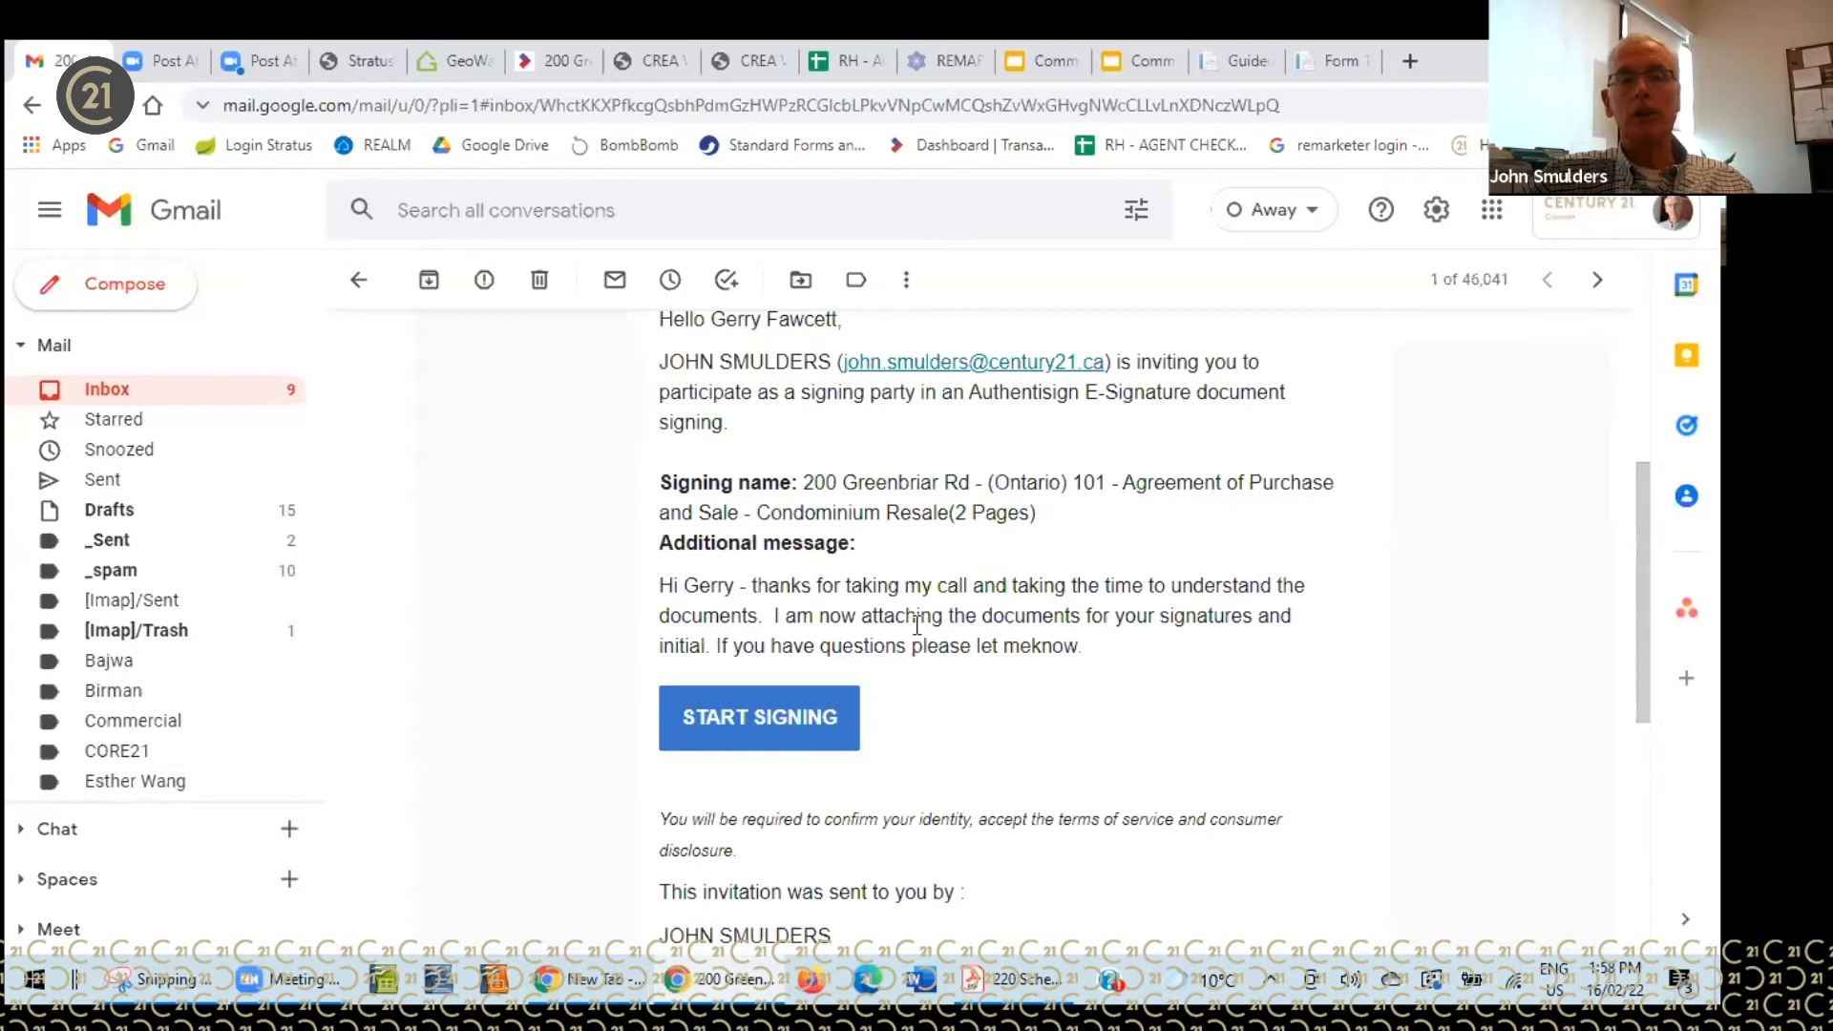
pyautogui.click(743, 716)
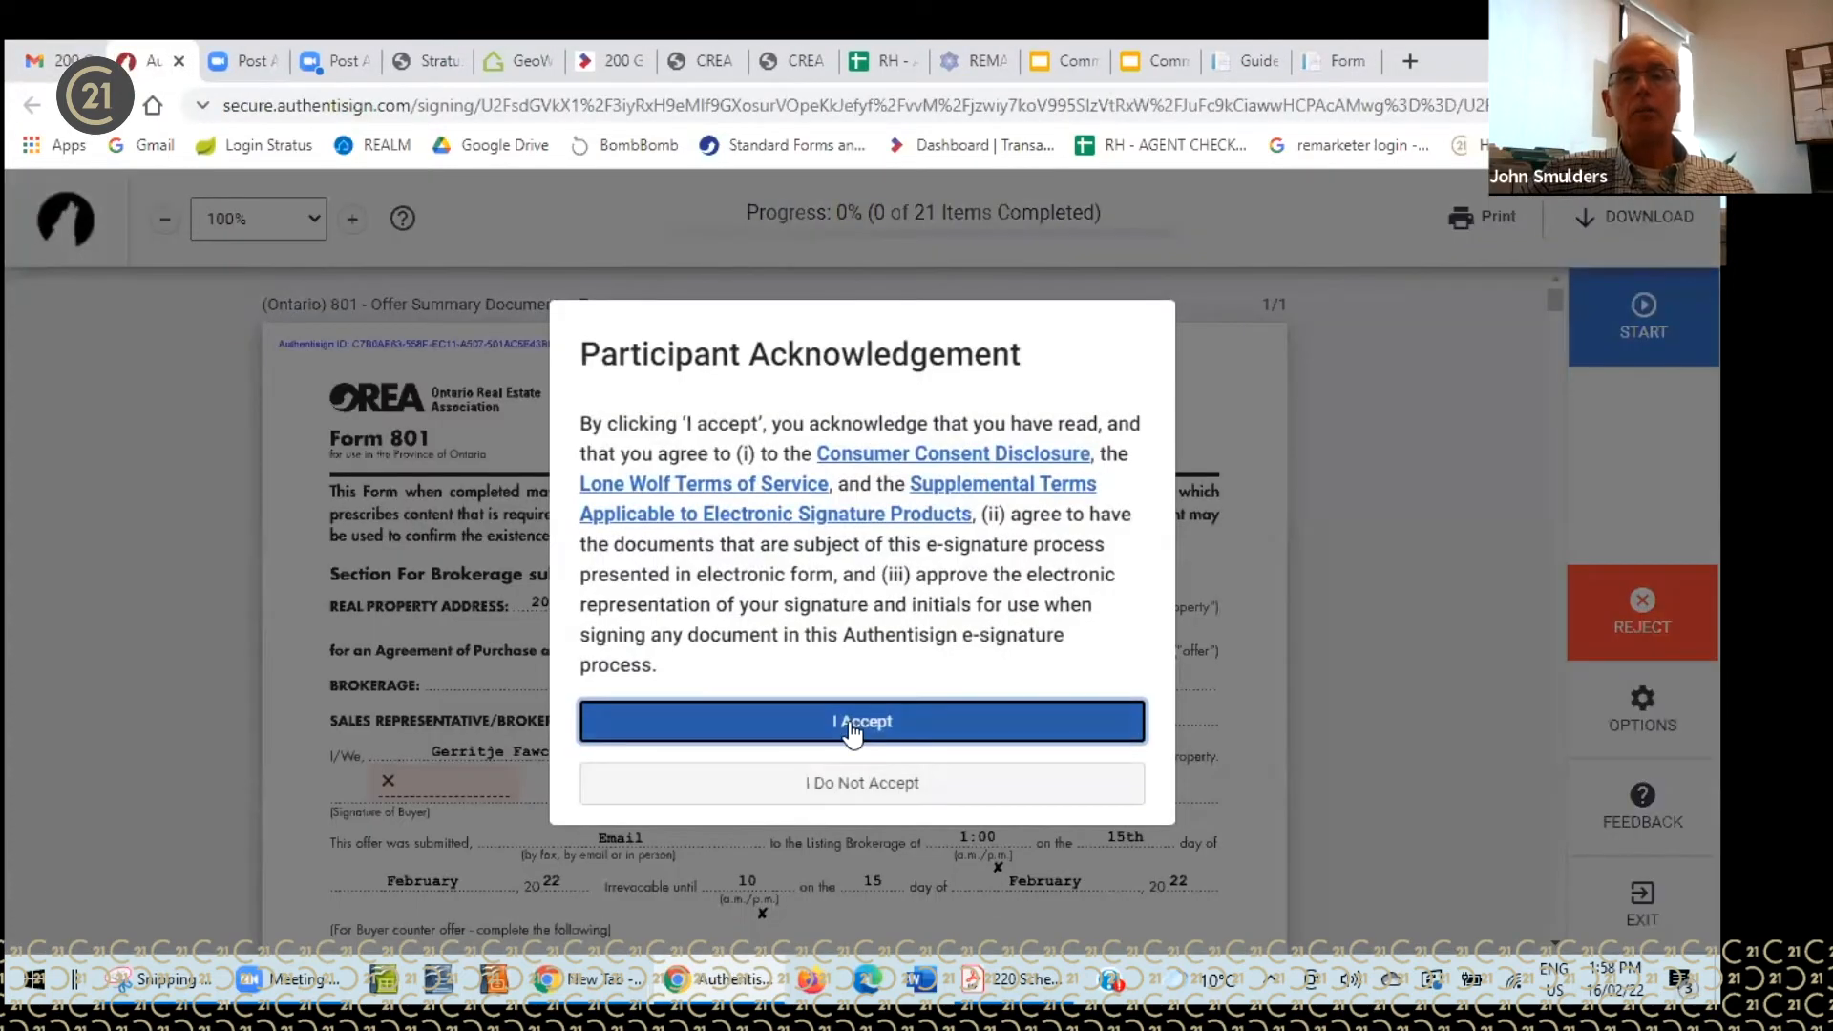
# - Accept the e-signature terms and adopt a Rage Italic signature and initials
pyautogui.click(853, 722)
pyautogui.scroll(-3, 853, 656)
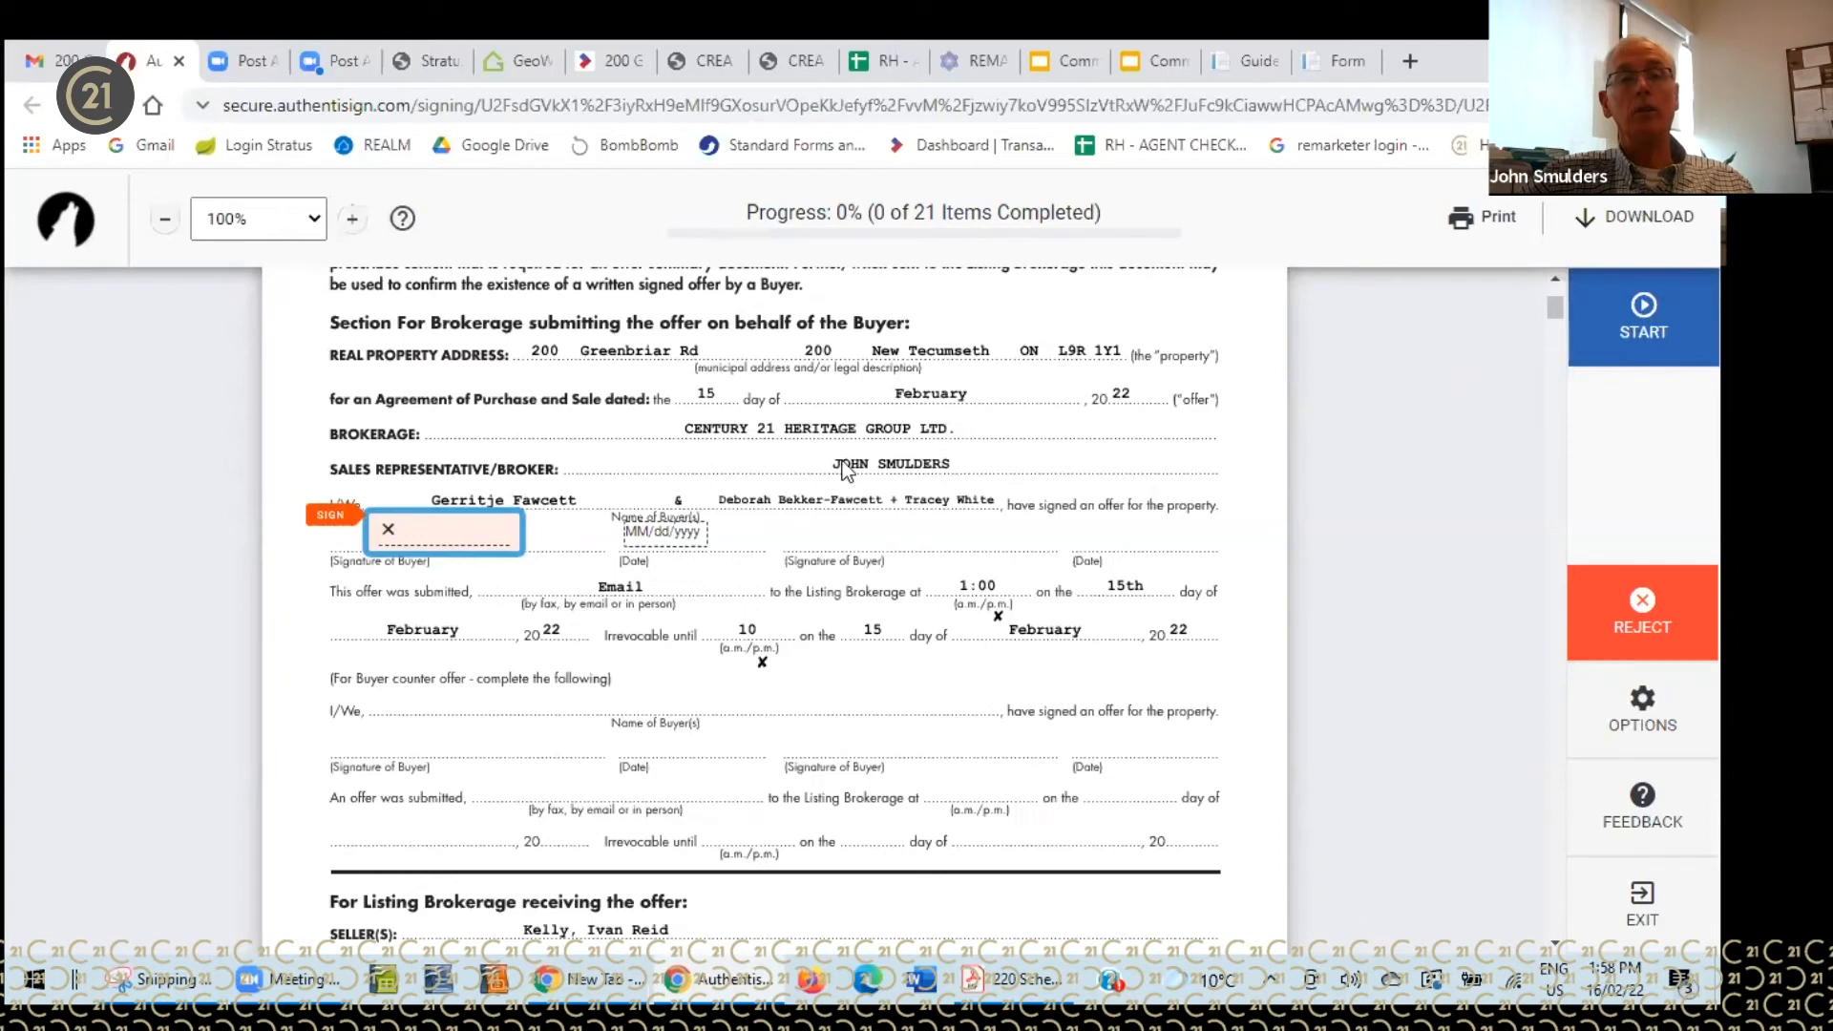
pyautogui.click(470, 525)
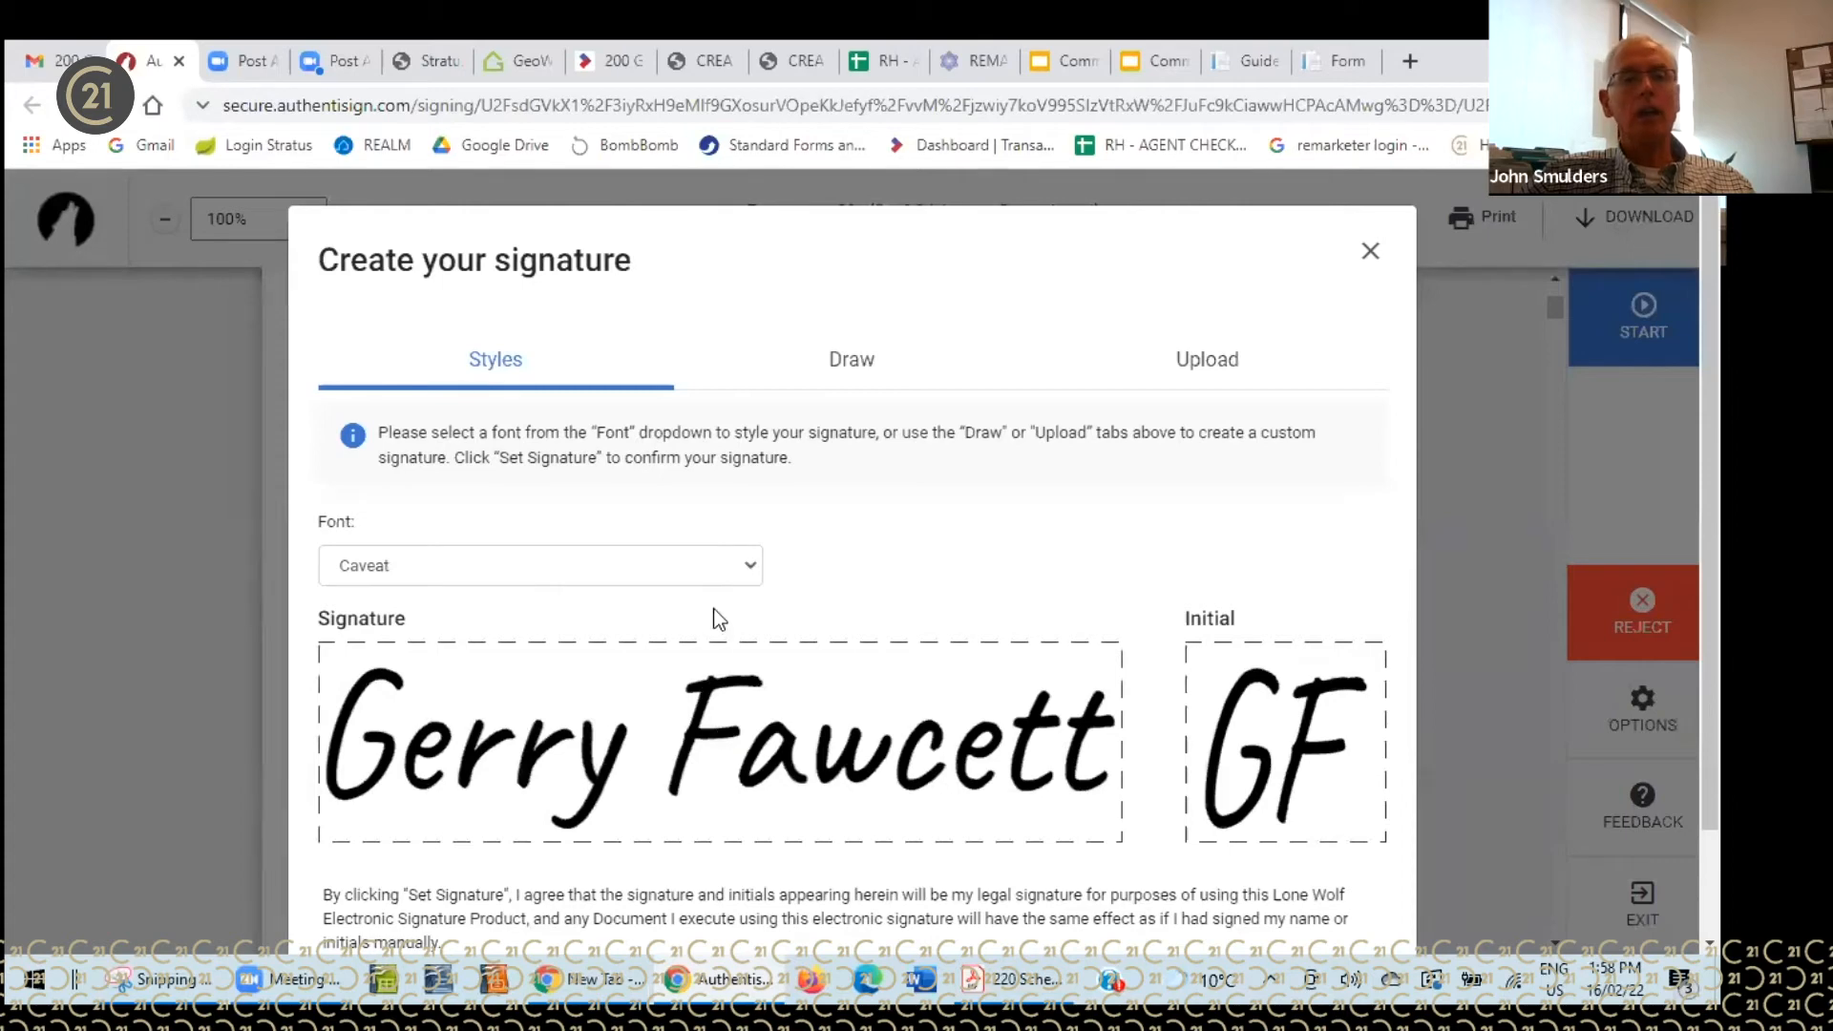
pyautogui.click(751, 570)
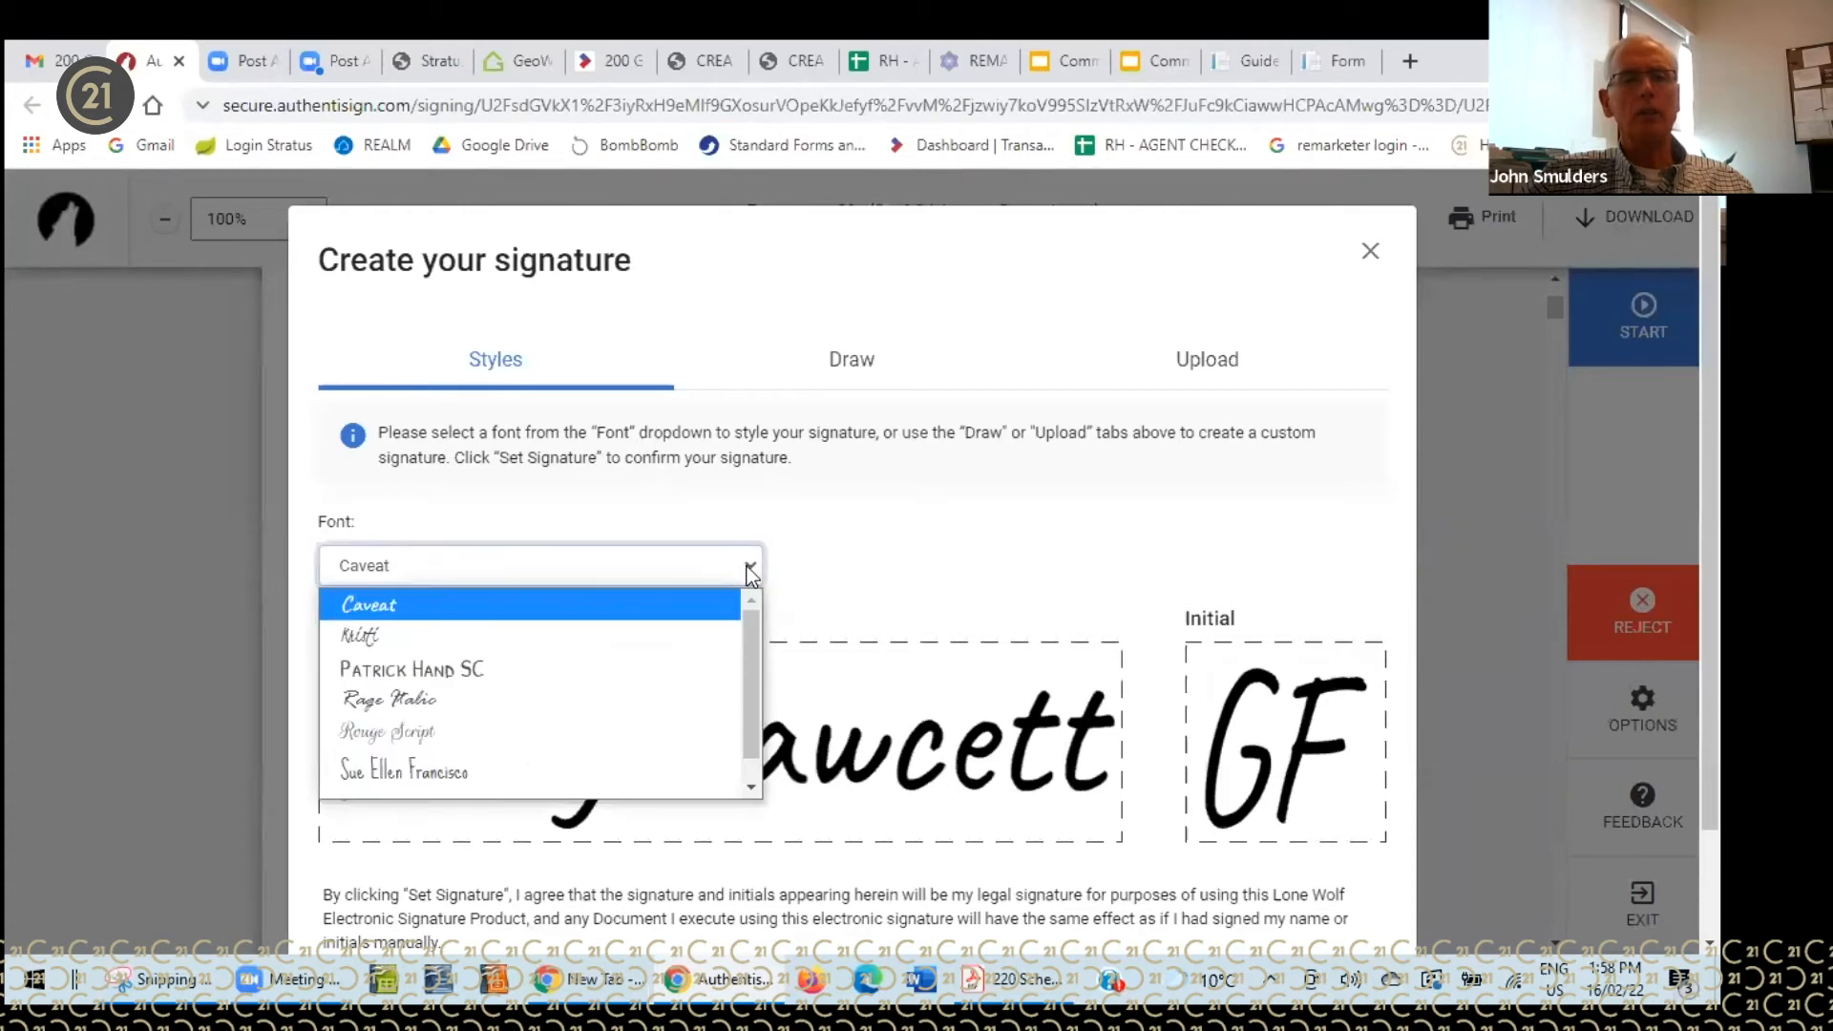
pyautogui.click(494, 700)
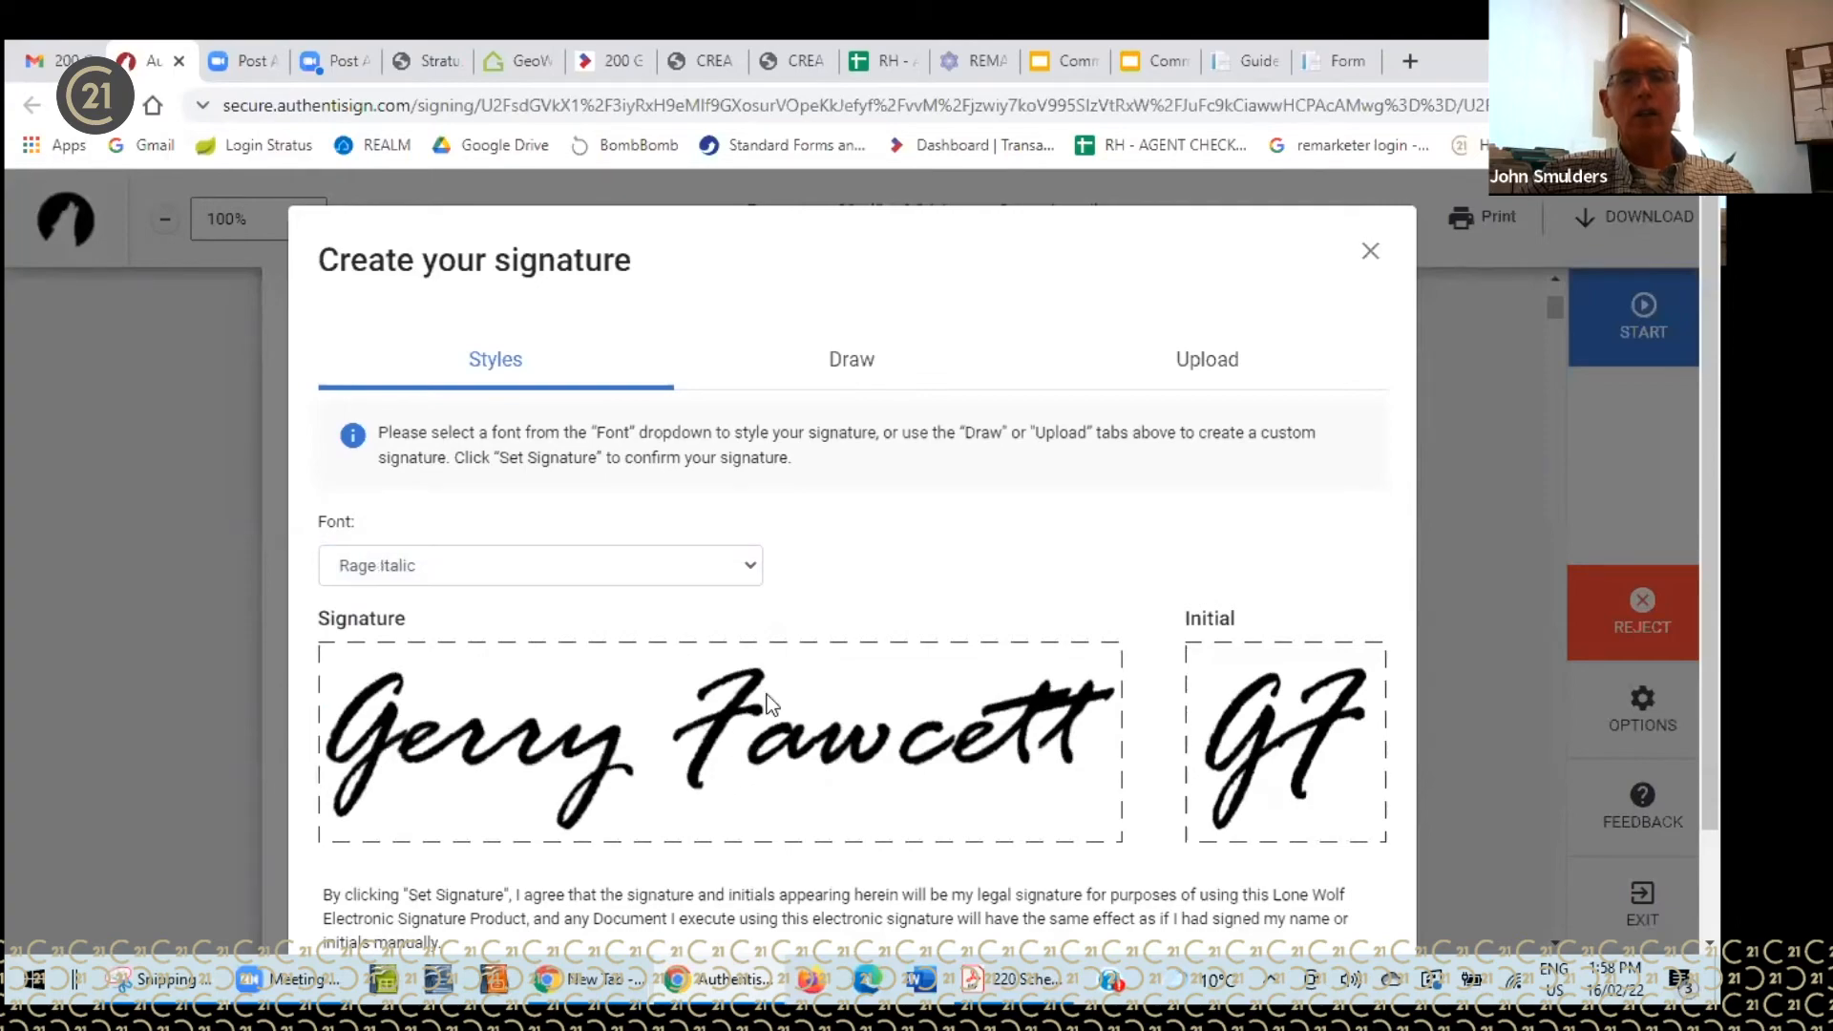
pyautogui.scroll(-1, 827, 576)
pyautogui.click(1289, 858)
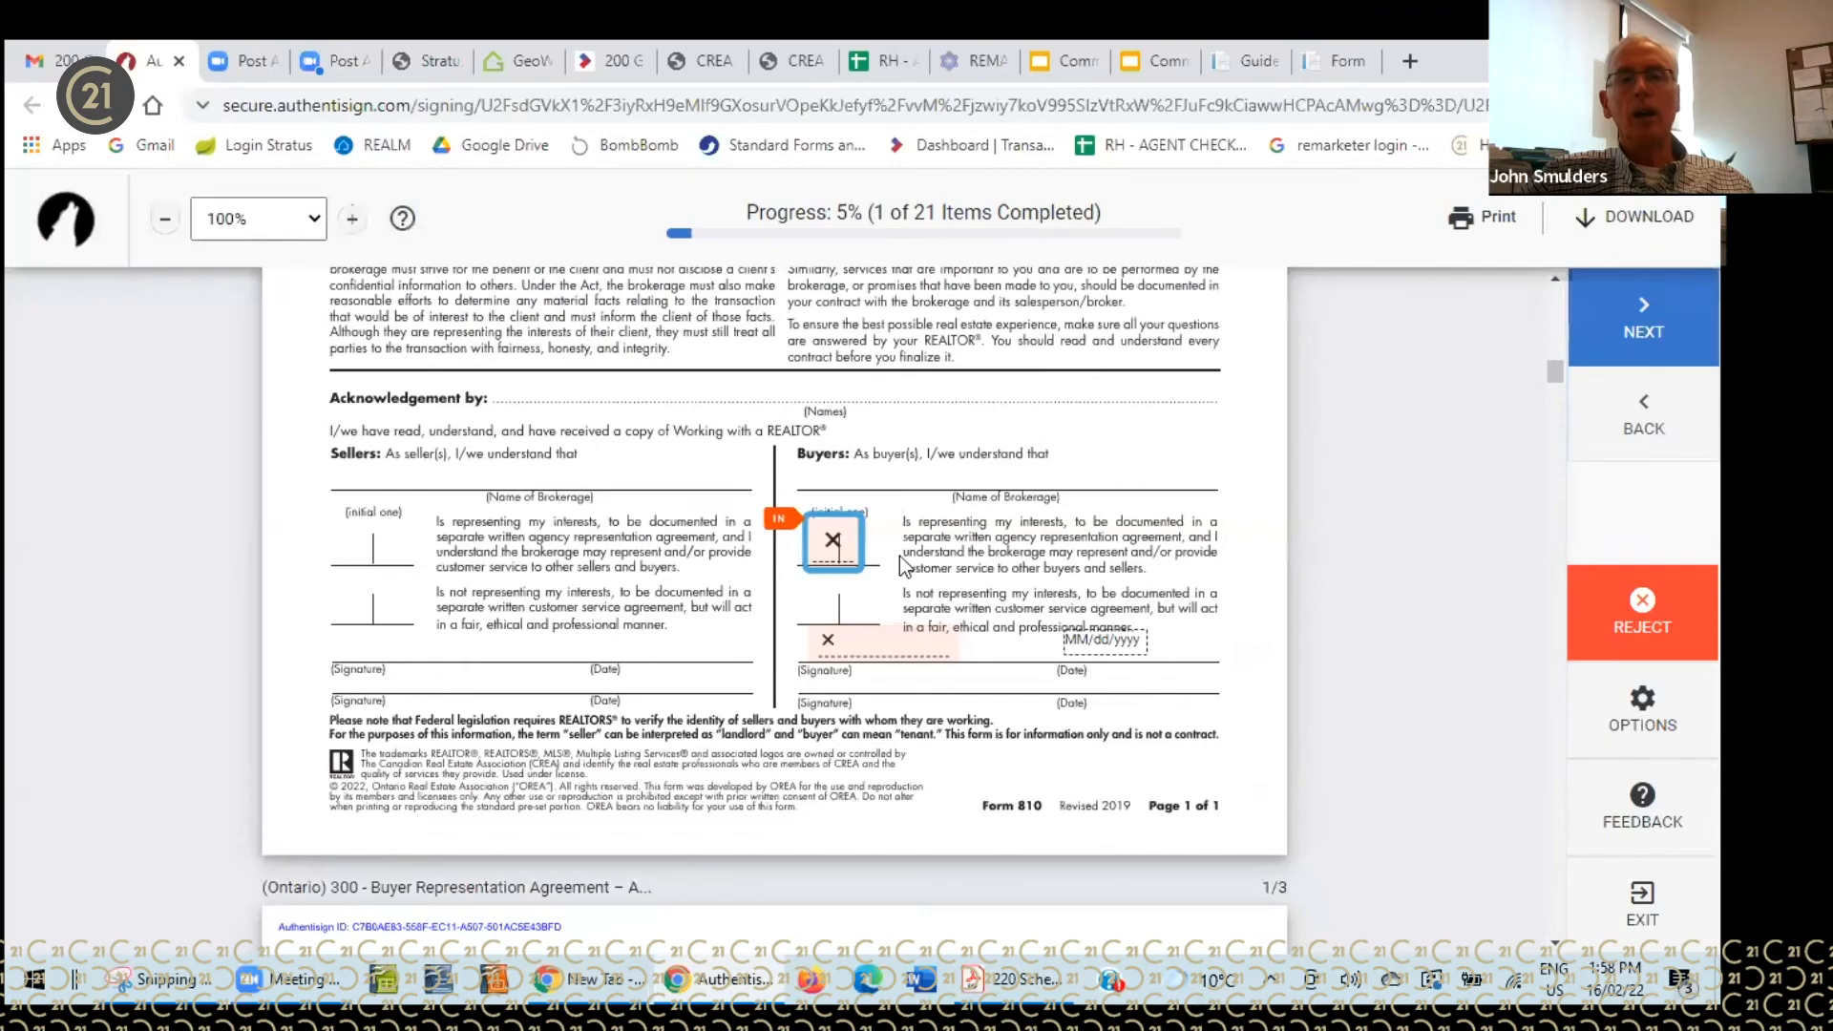
# - Fill the first buyer signature and initials boxes, including the changed purchase price initial
pyautogui.click(839, 552)
pyautogui.click(838, 549)
pyautogui.click(1153, 553)
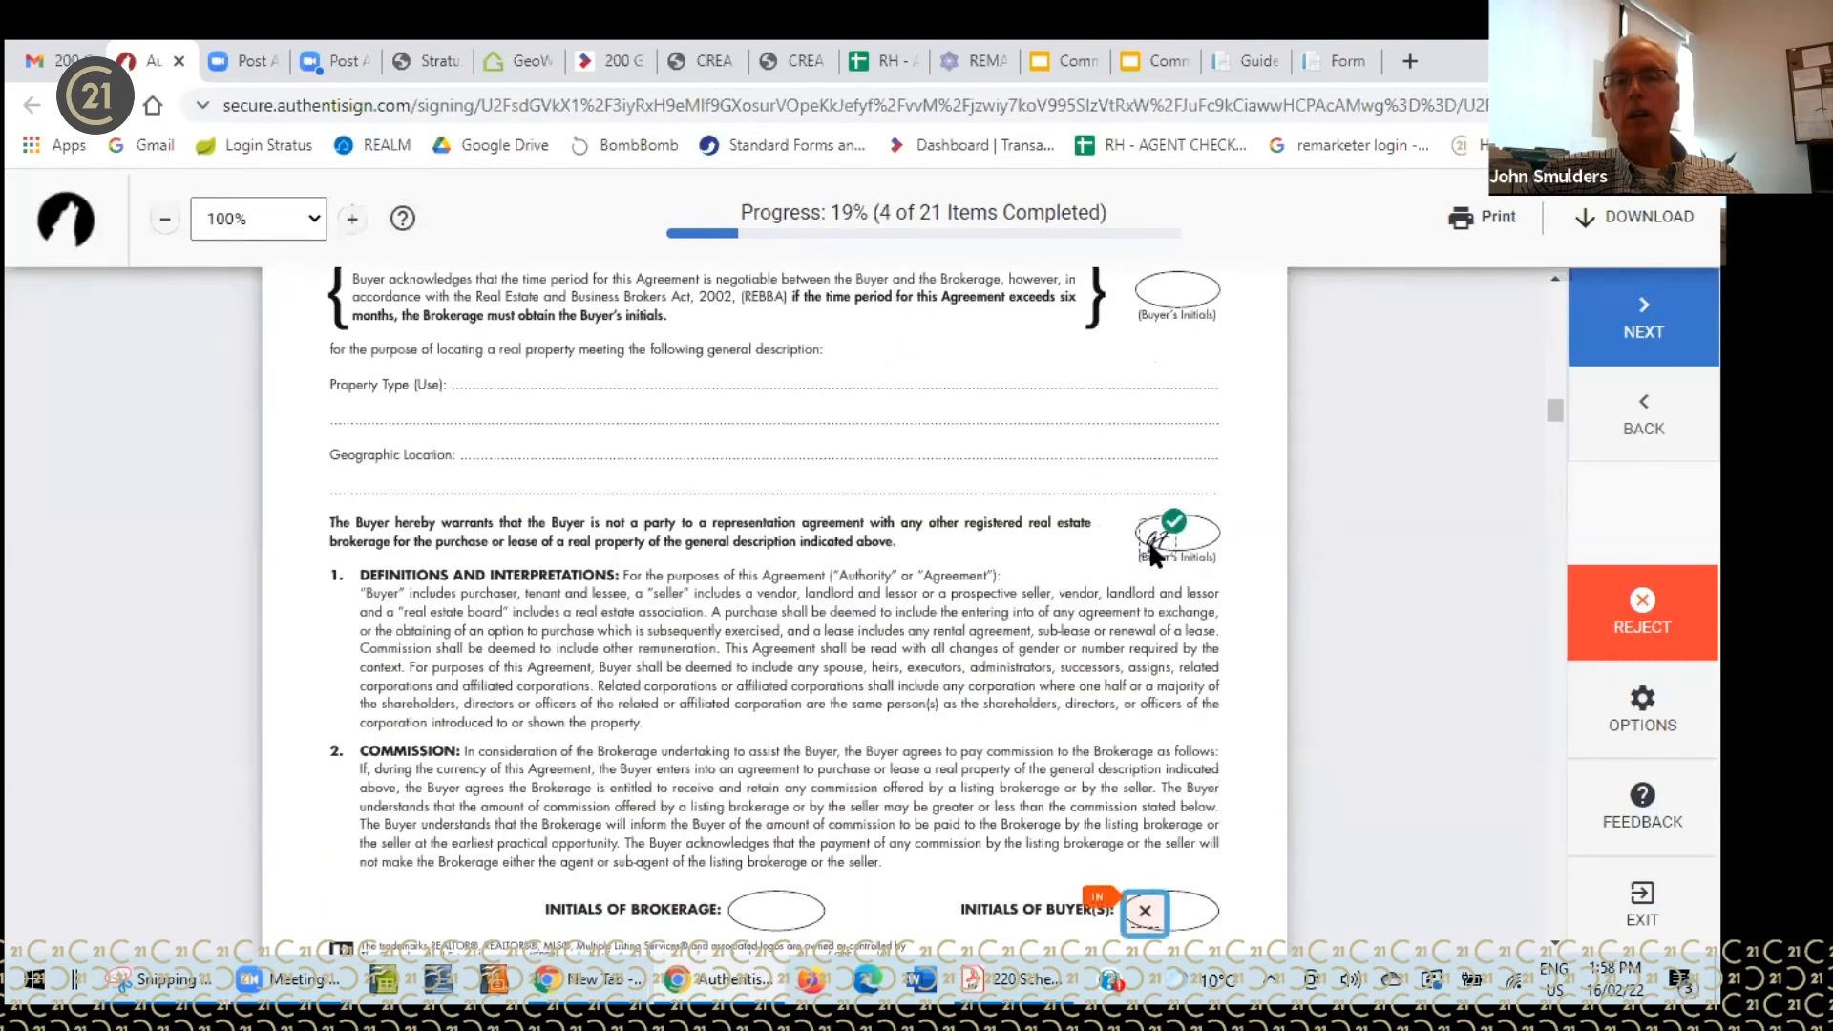
pyautogui.click(1152, 545)
pyautogui.click(1151, 554)
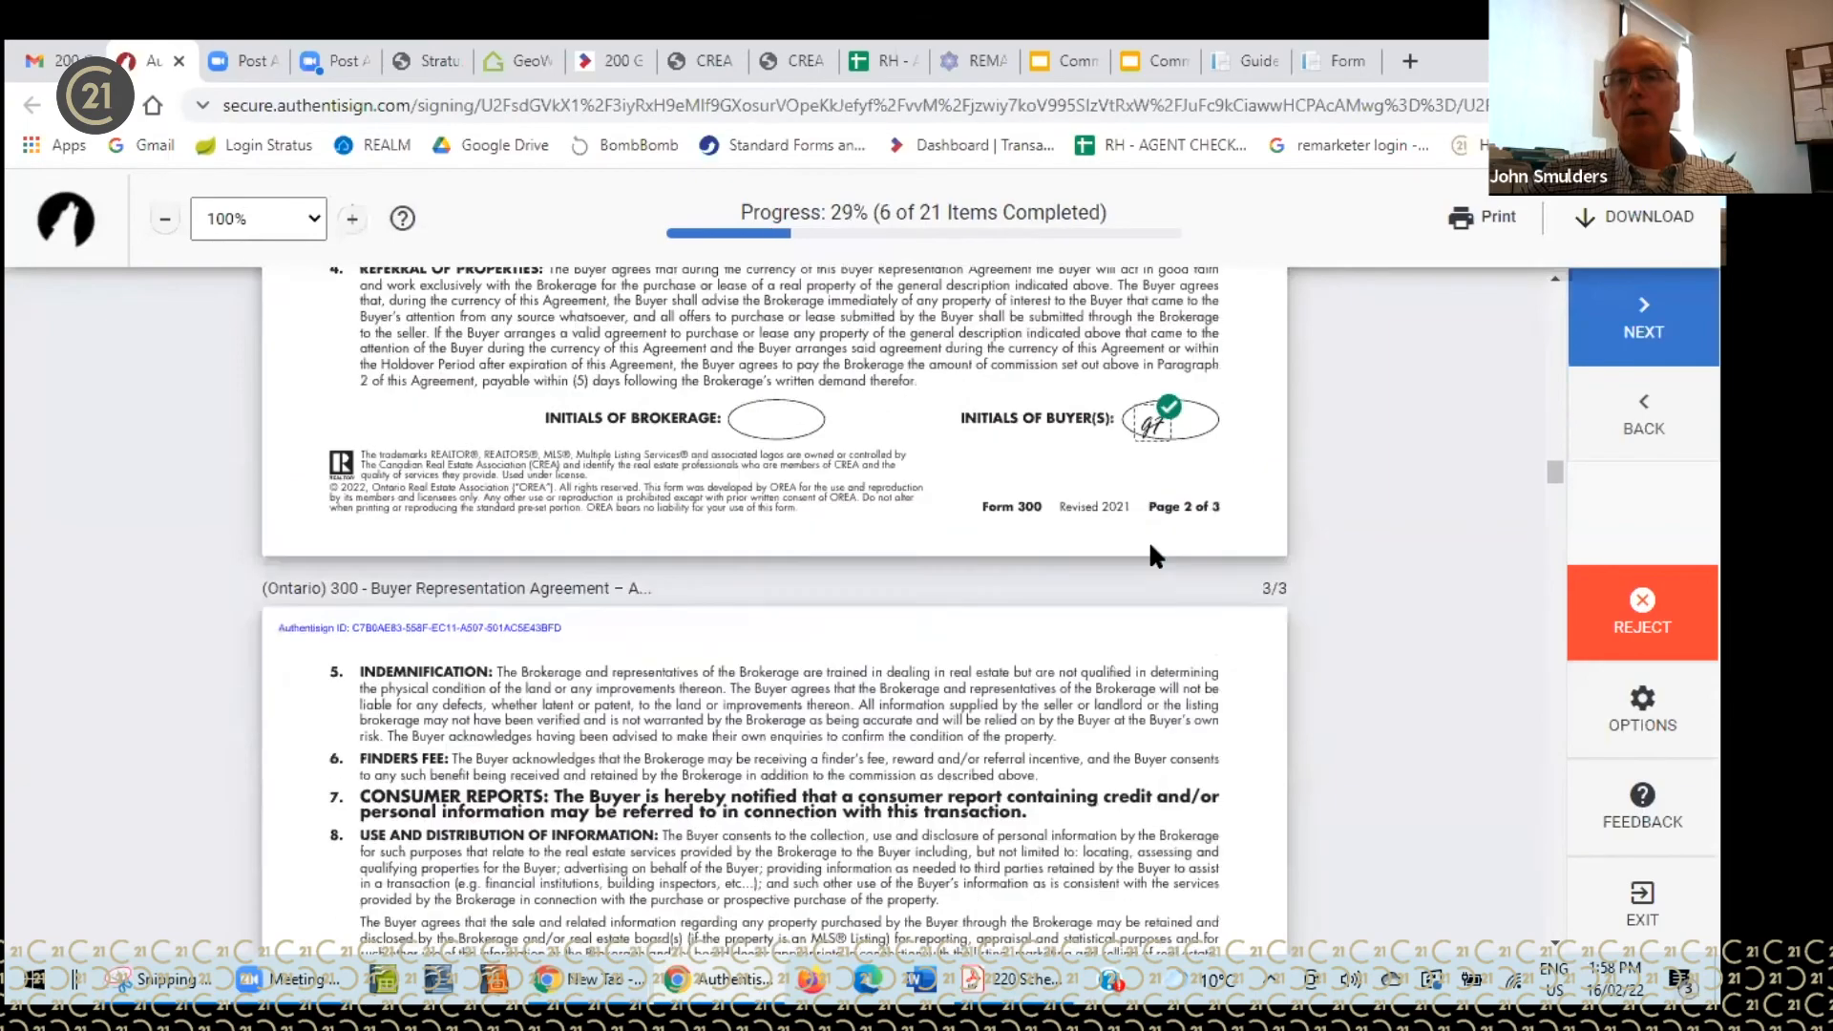
pyautogui.click(460, 556)
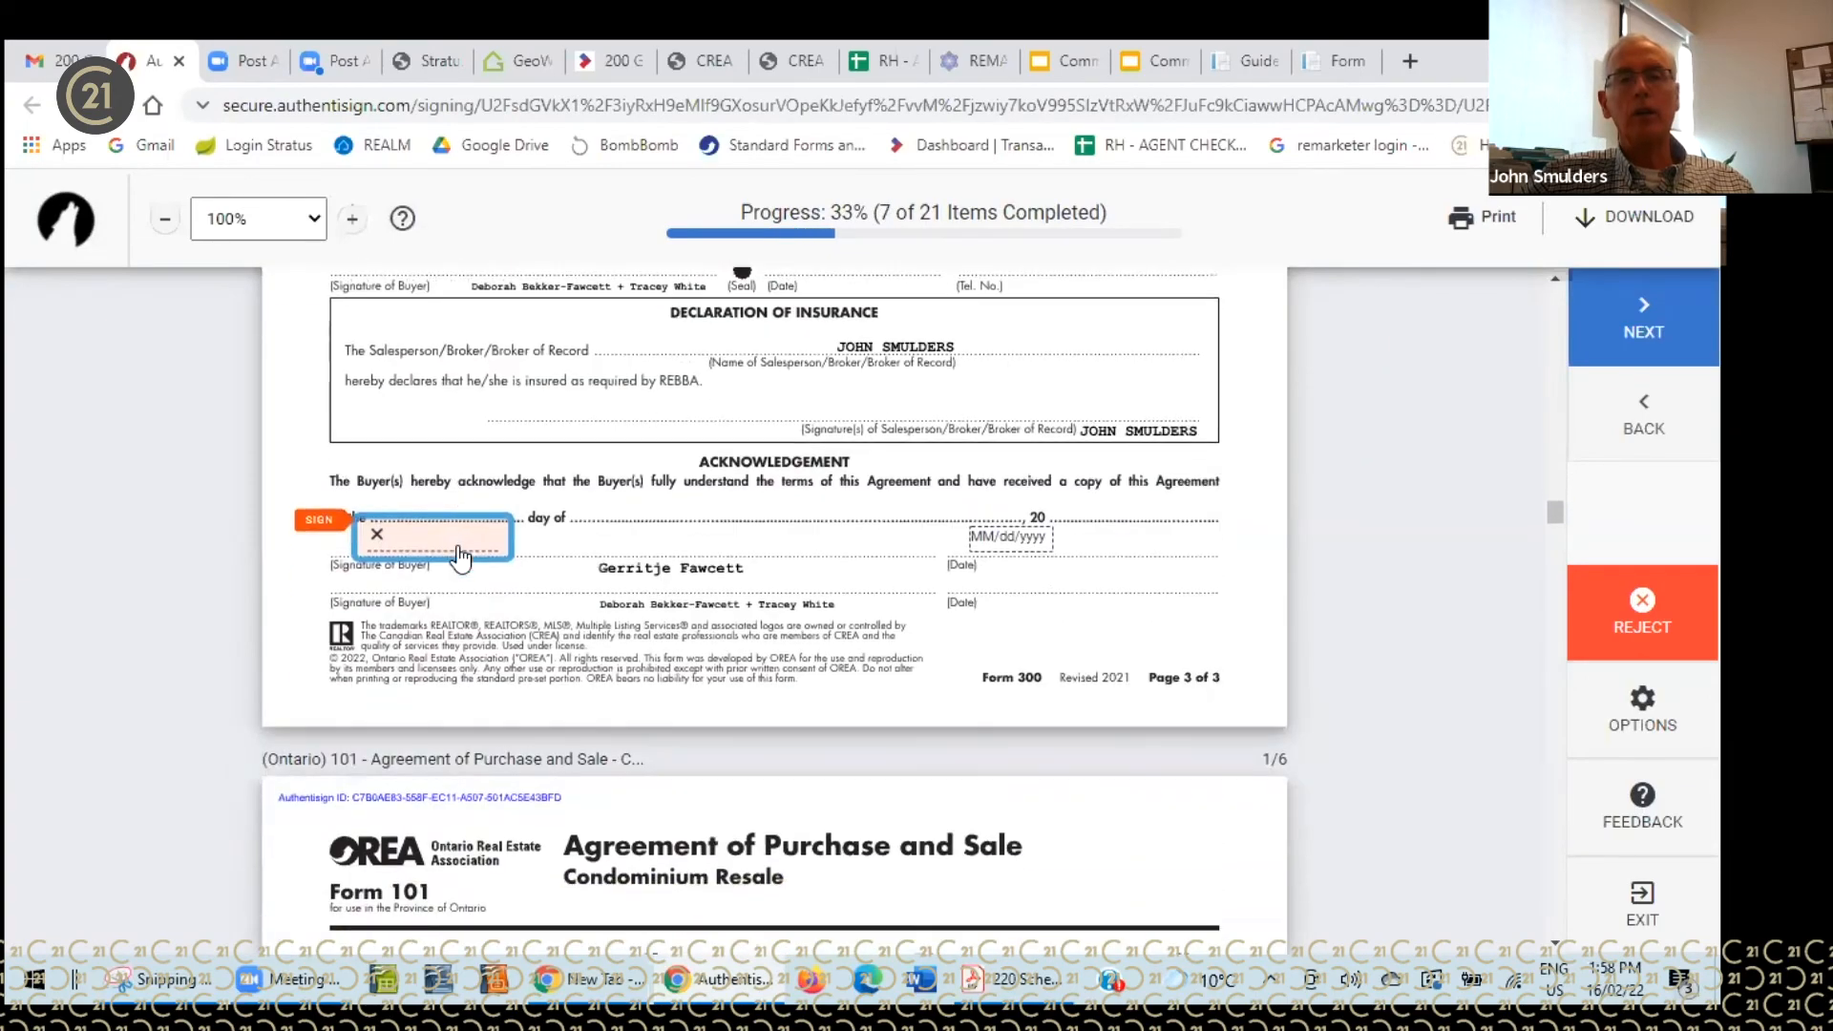
pyautogui.click(456, 547)
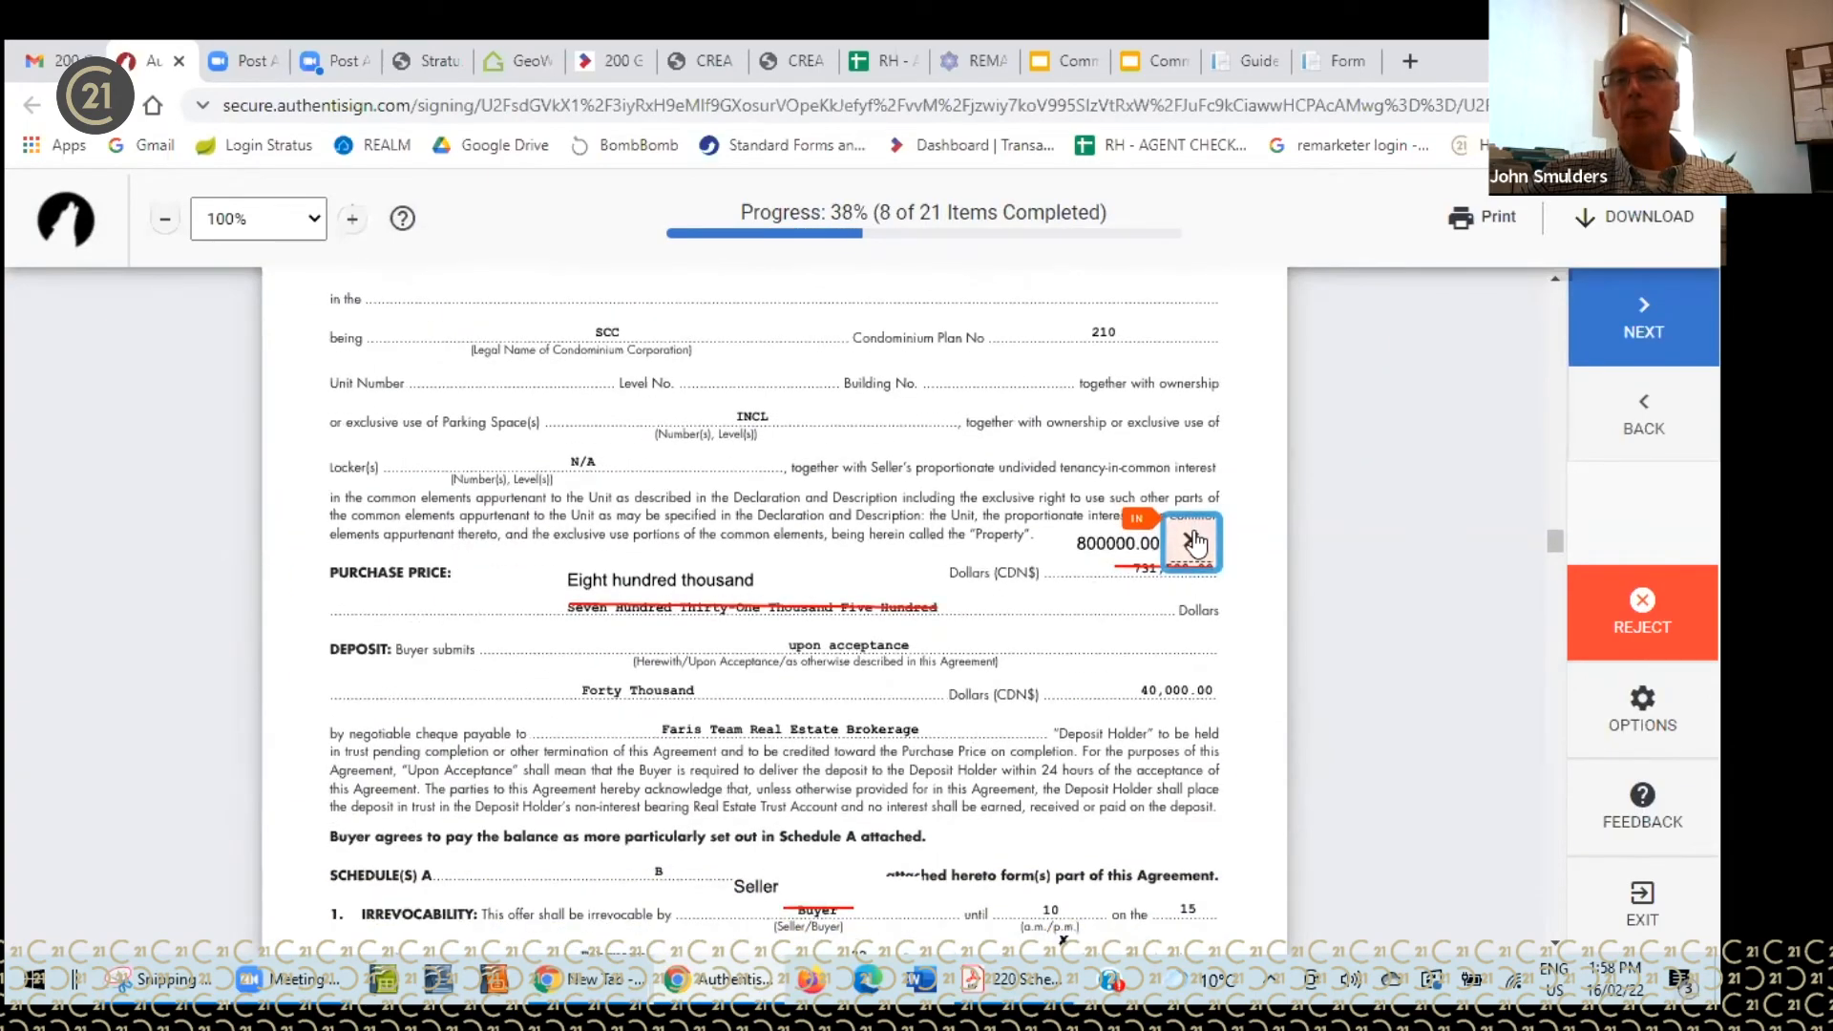
pyautogui.click(1196, 541)
# - Initial the buyer boxes on pages 1 through 4 and sign the next signature box
pyautogui.click(754, 540)
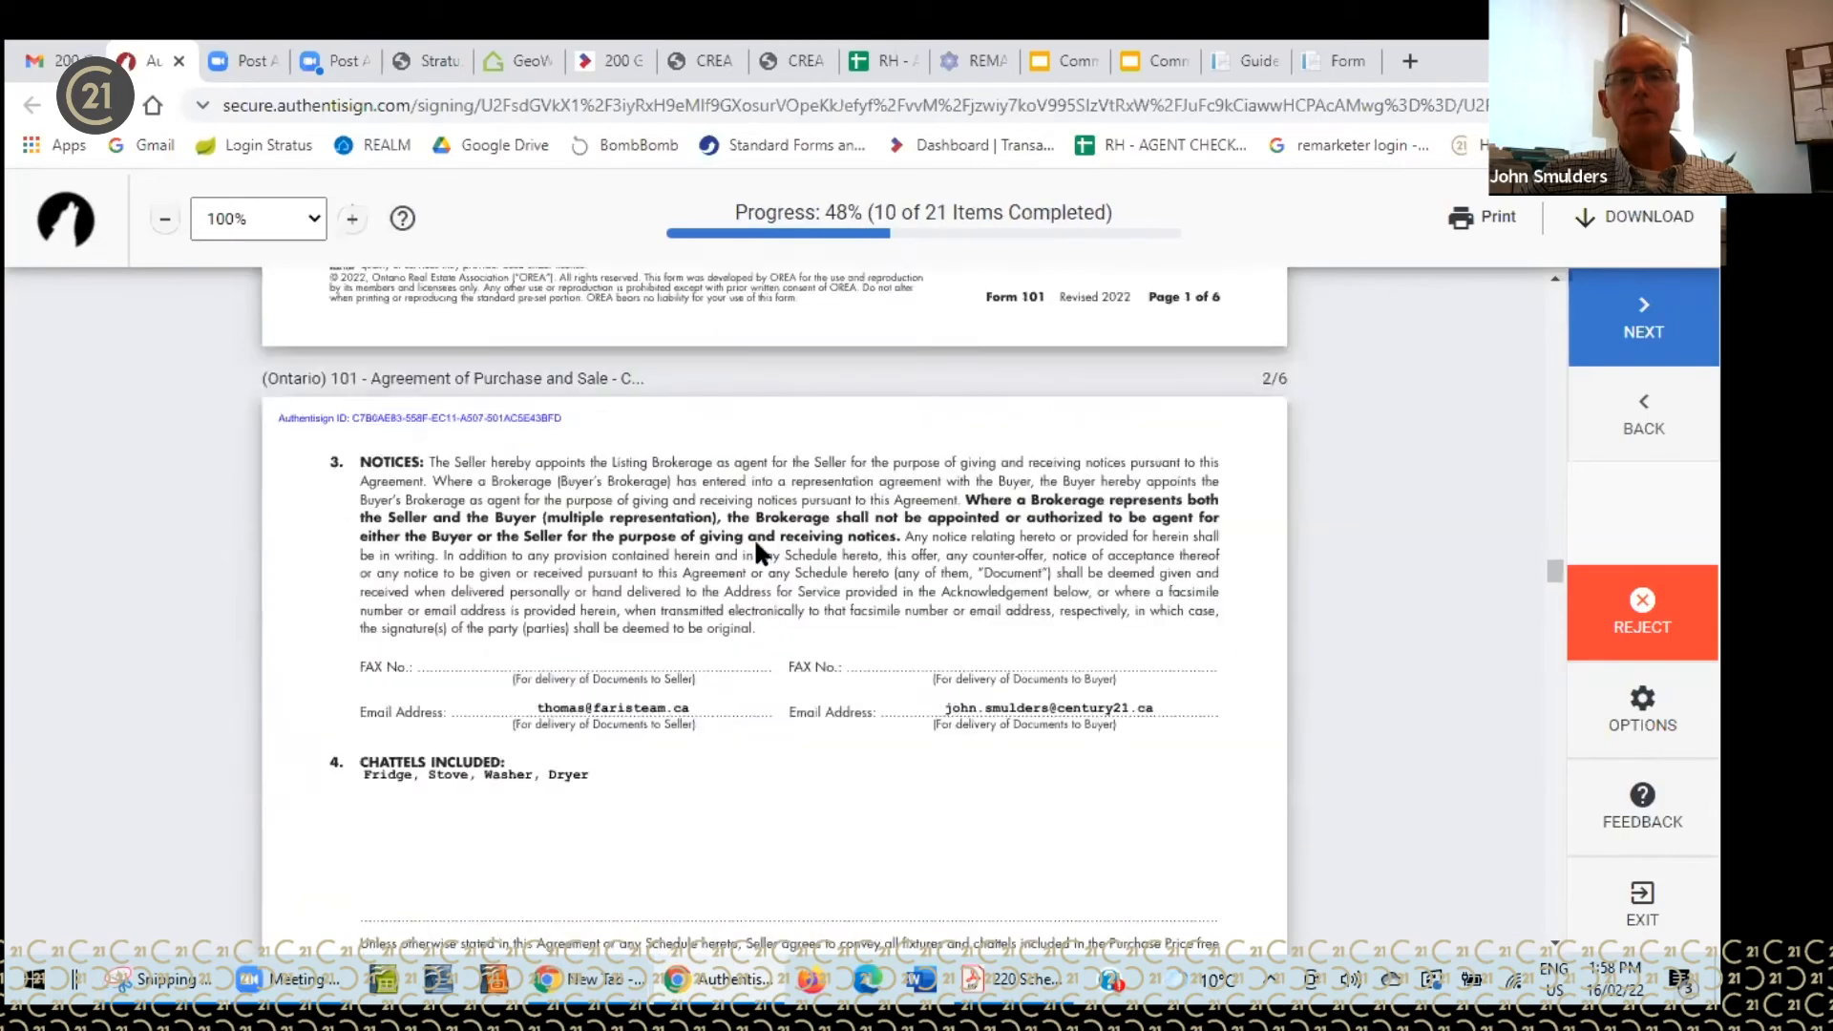
pyautogui.click(753, 541)
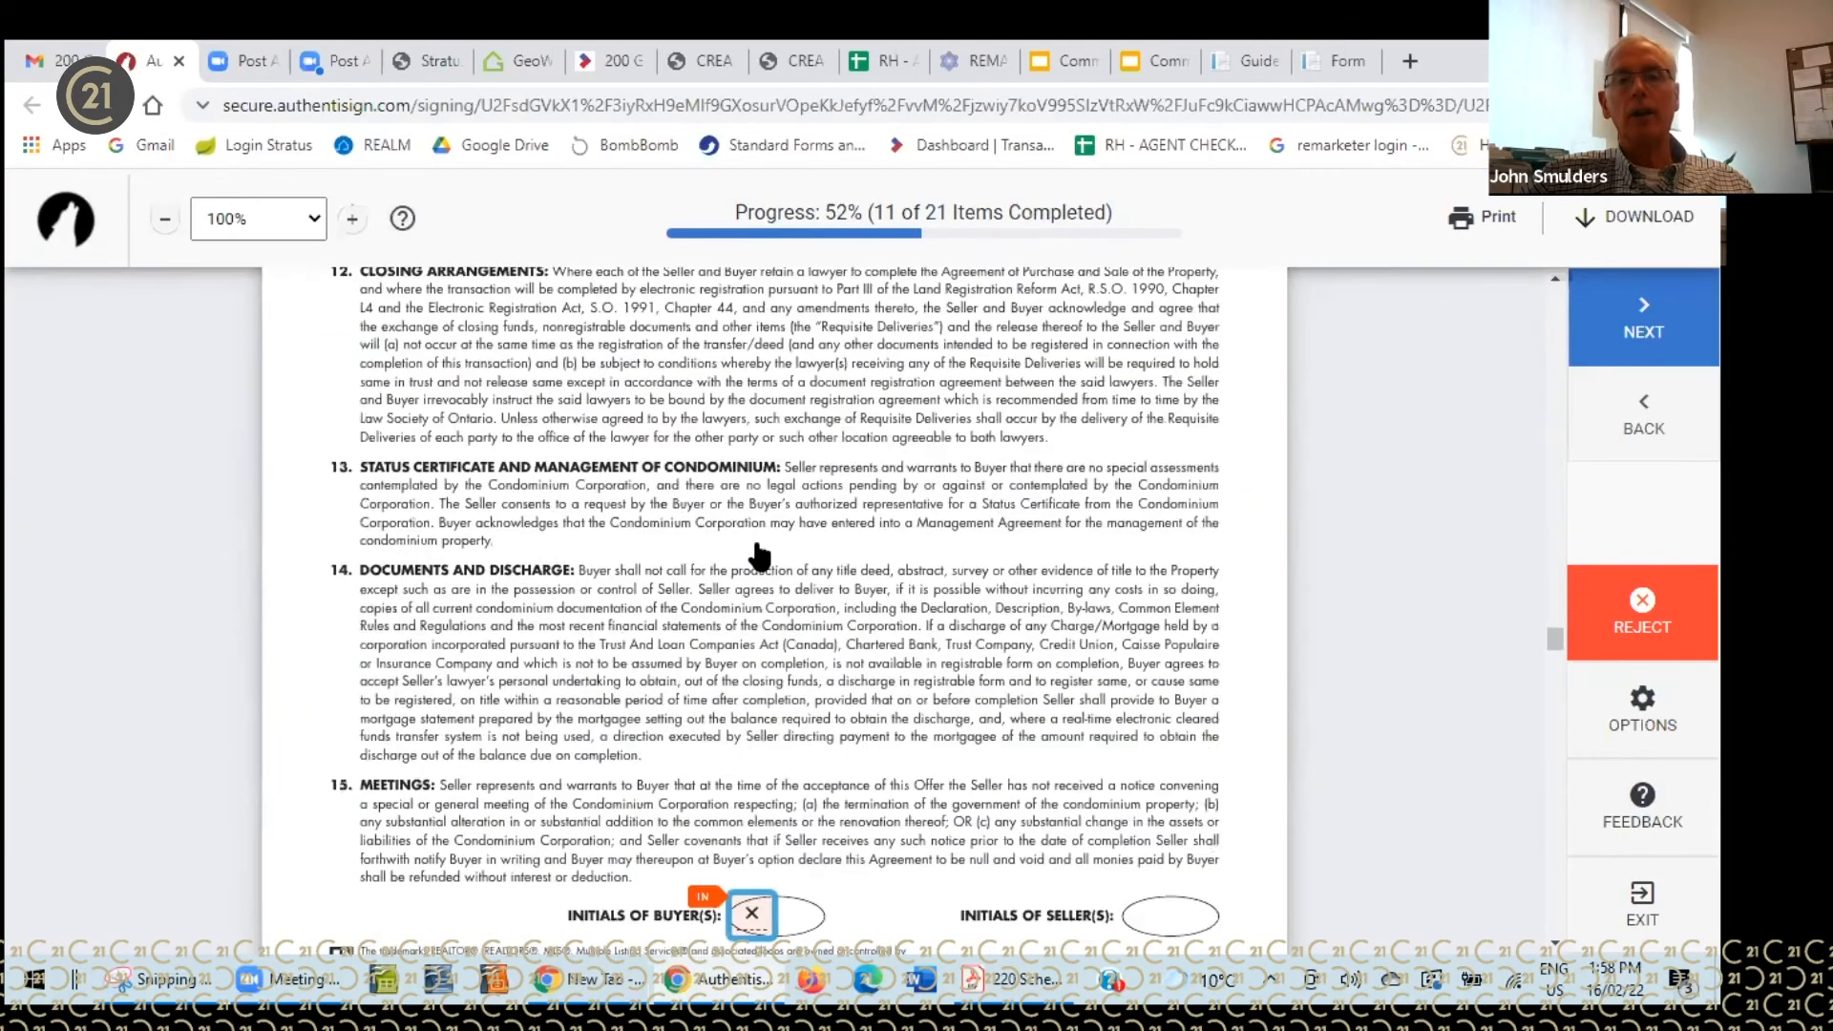
pyautogui.click(755, 542)
pyautogui.click(754, 540)
pyautogui.click(754, 537)
# - Sign the Acknowledgement, initial the remaining clauses and forms, add the final signature and complete
pyautogui.click(829, 558)
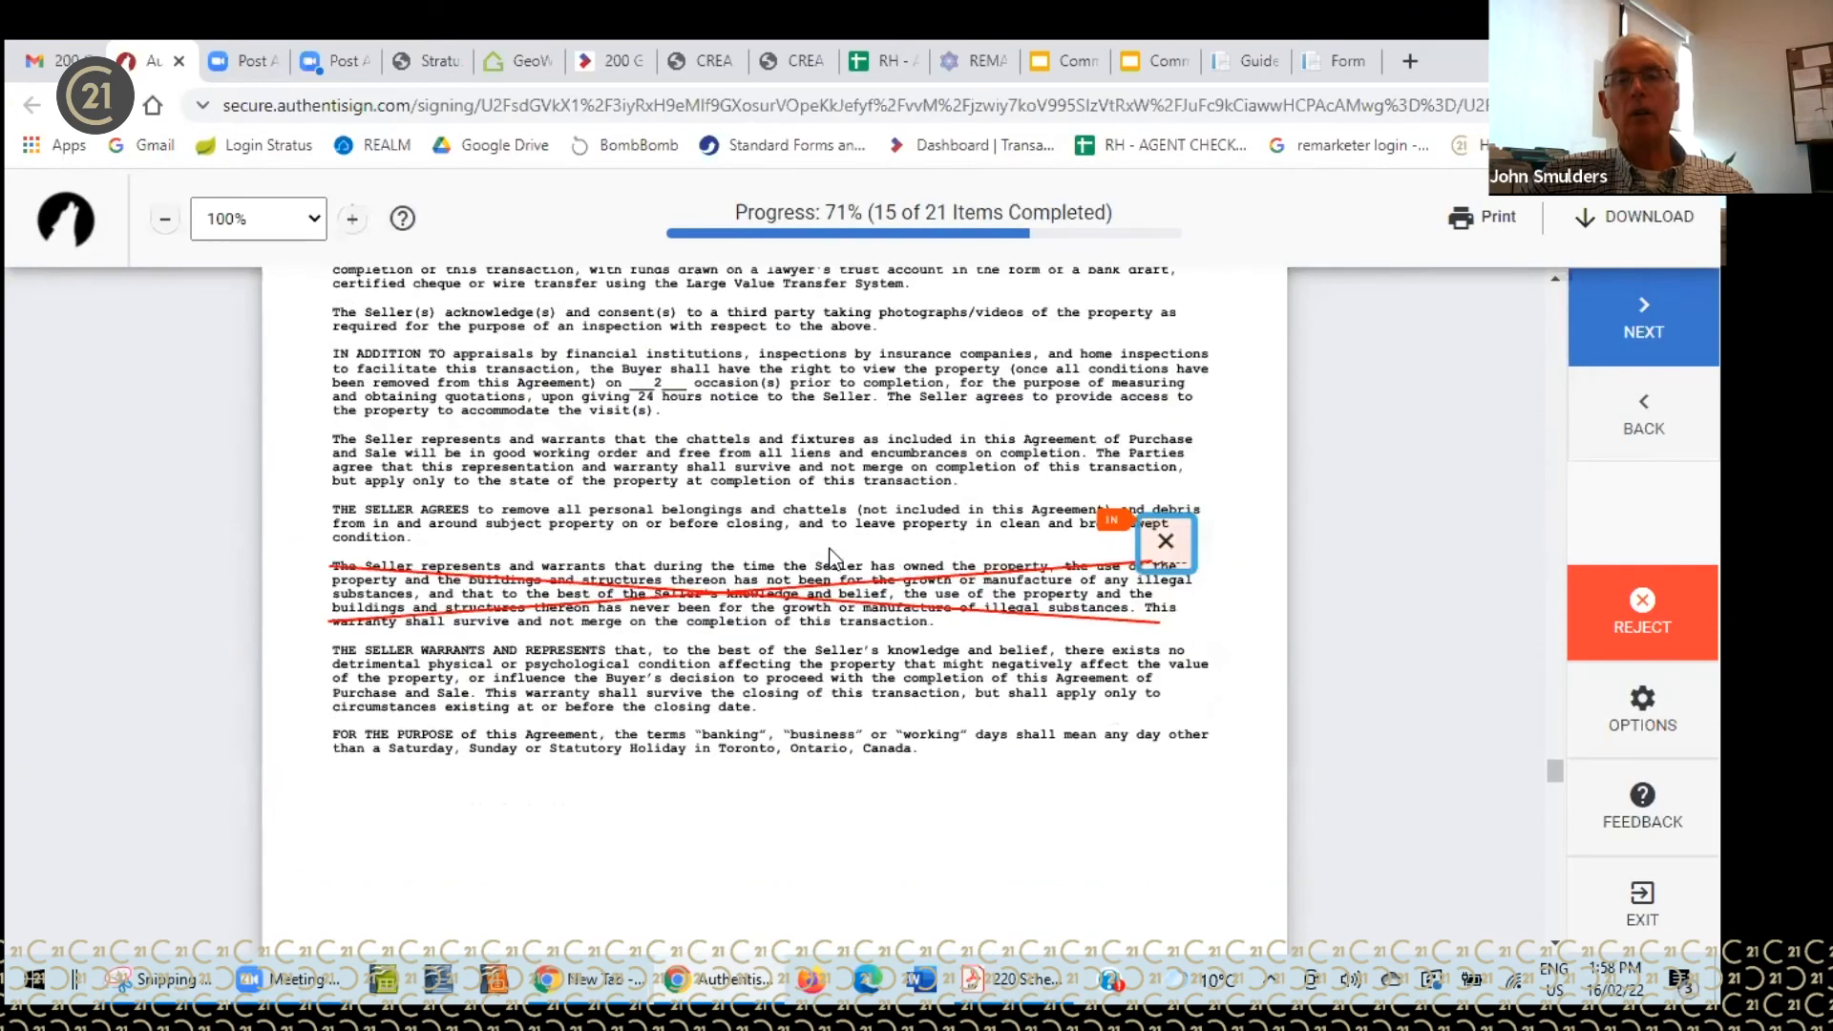
pyautogui.click(1161, 544)
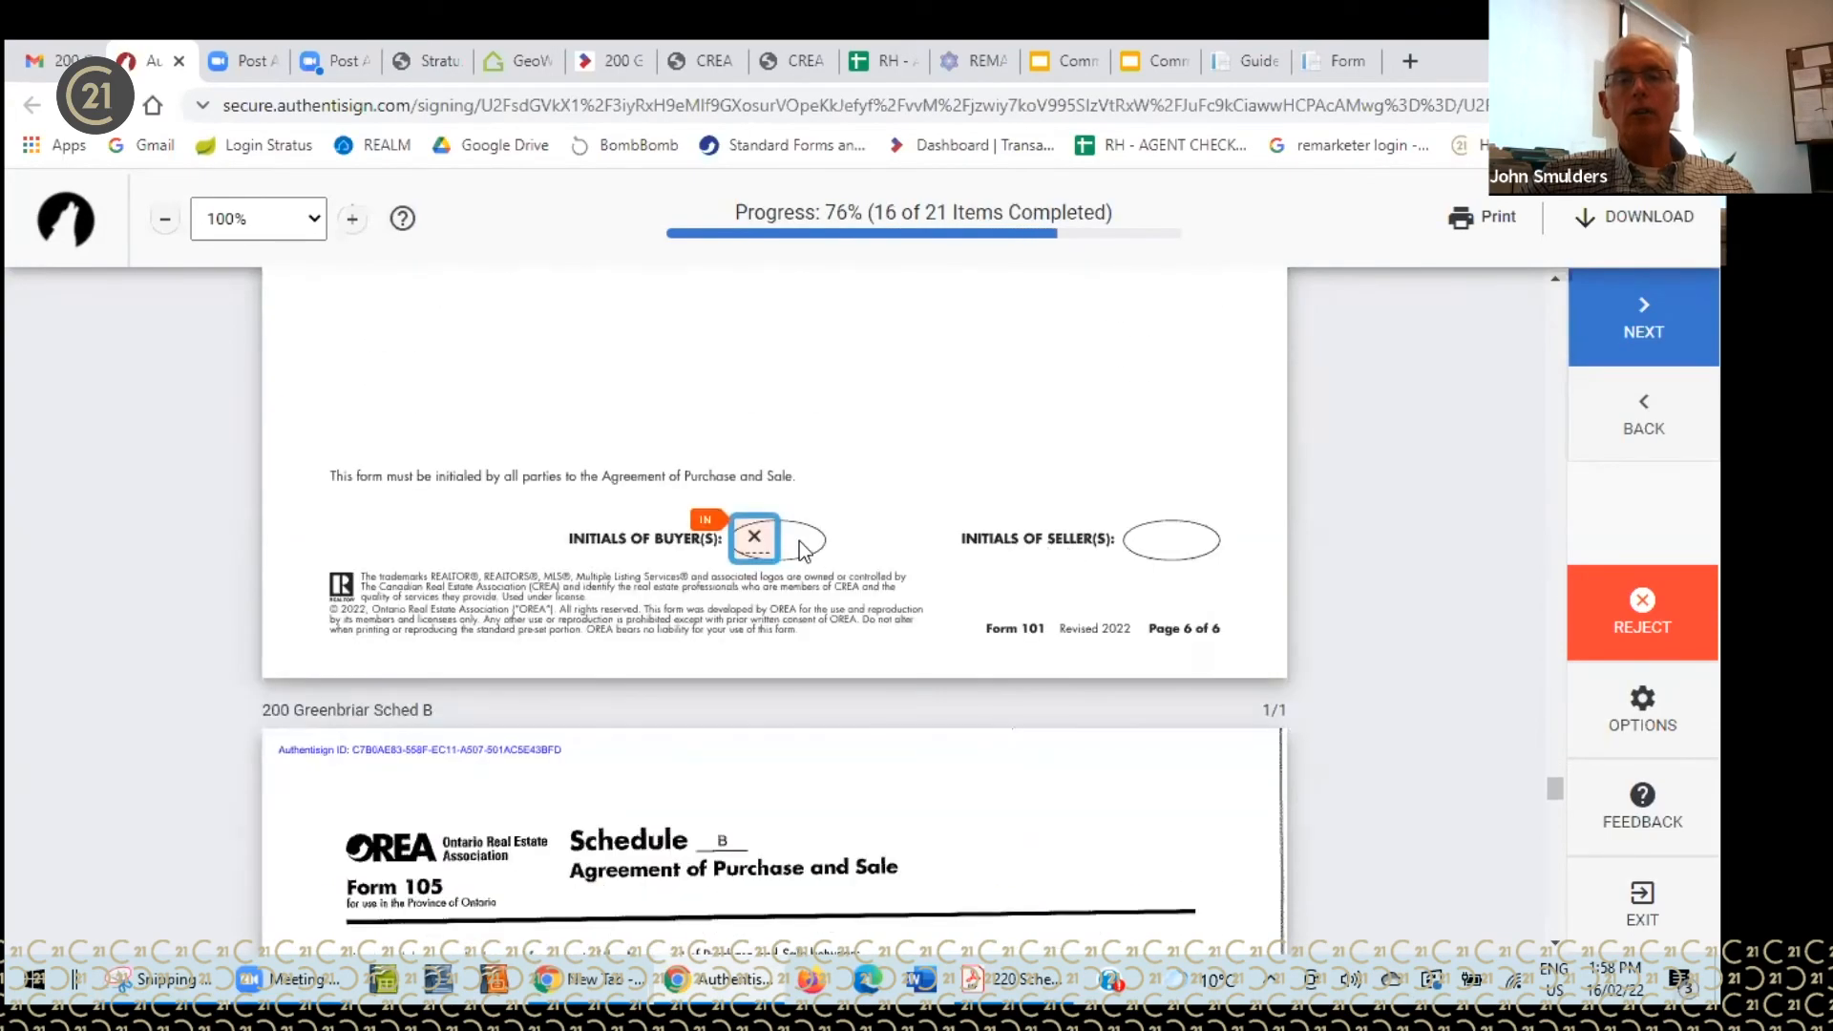
pyautogui.click(754, 541)
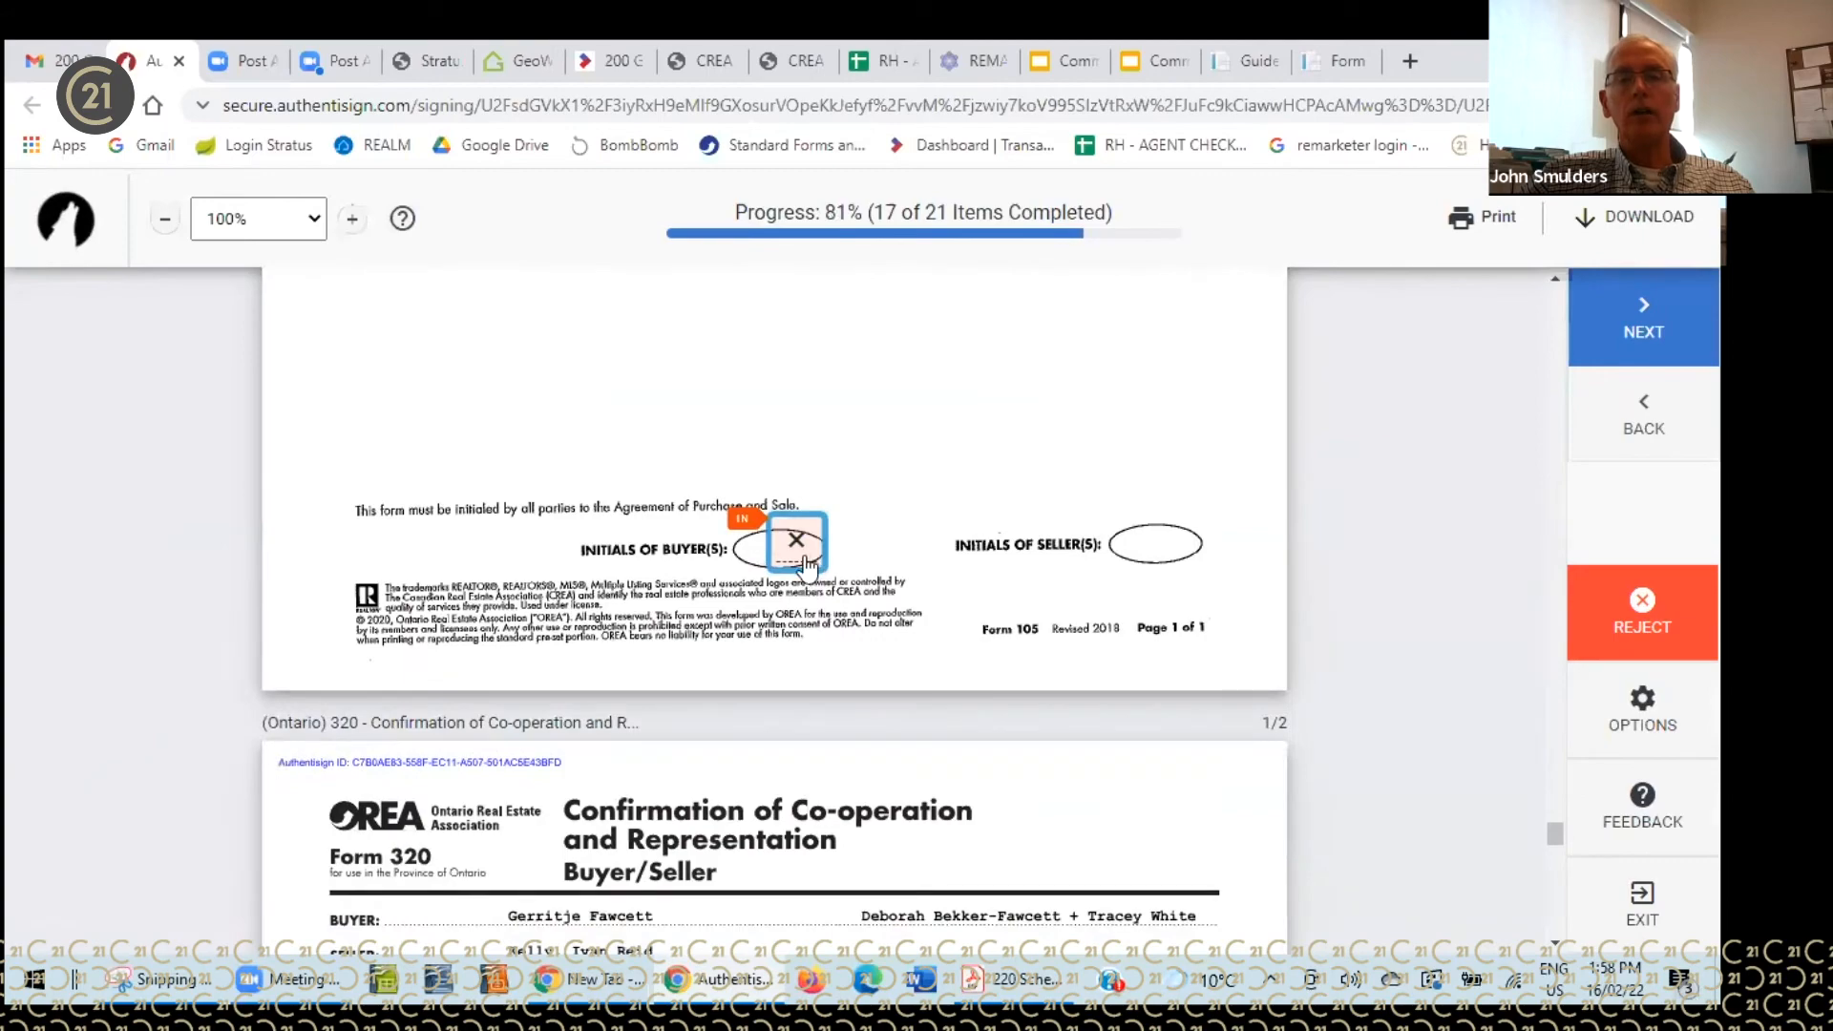
pyautogui.click(802, 561)
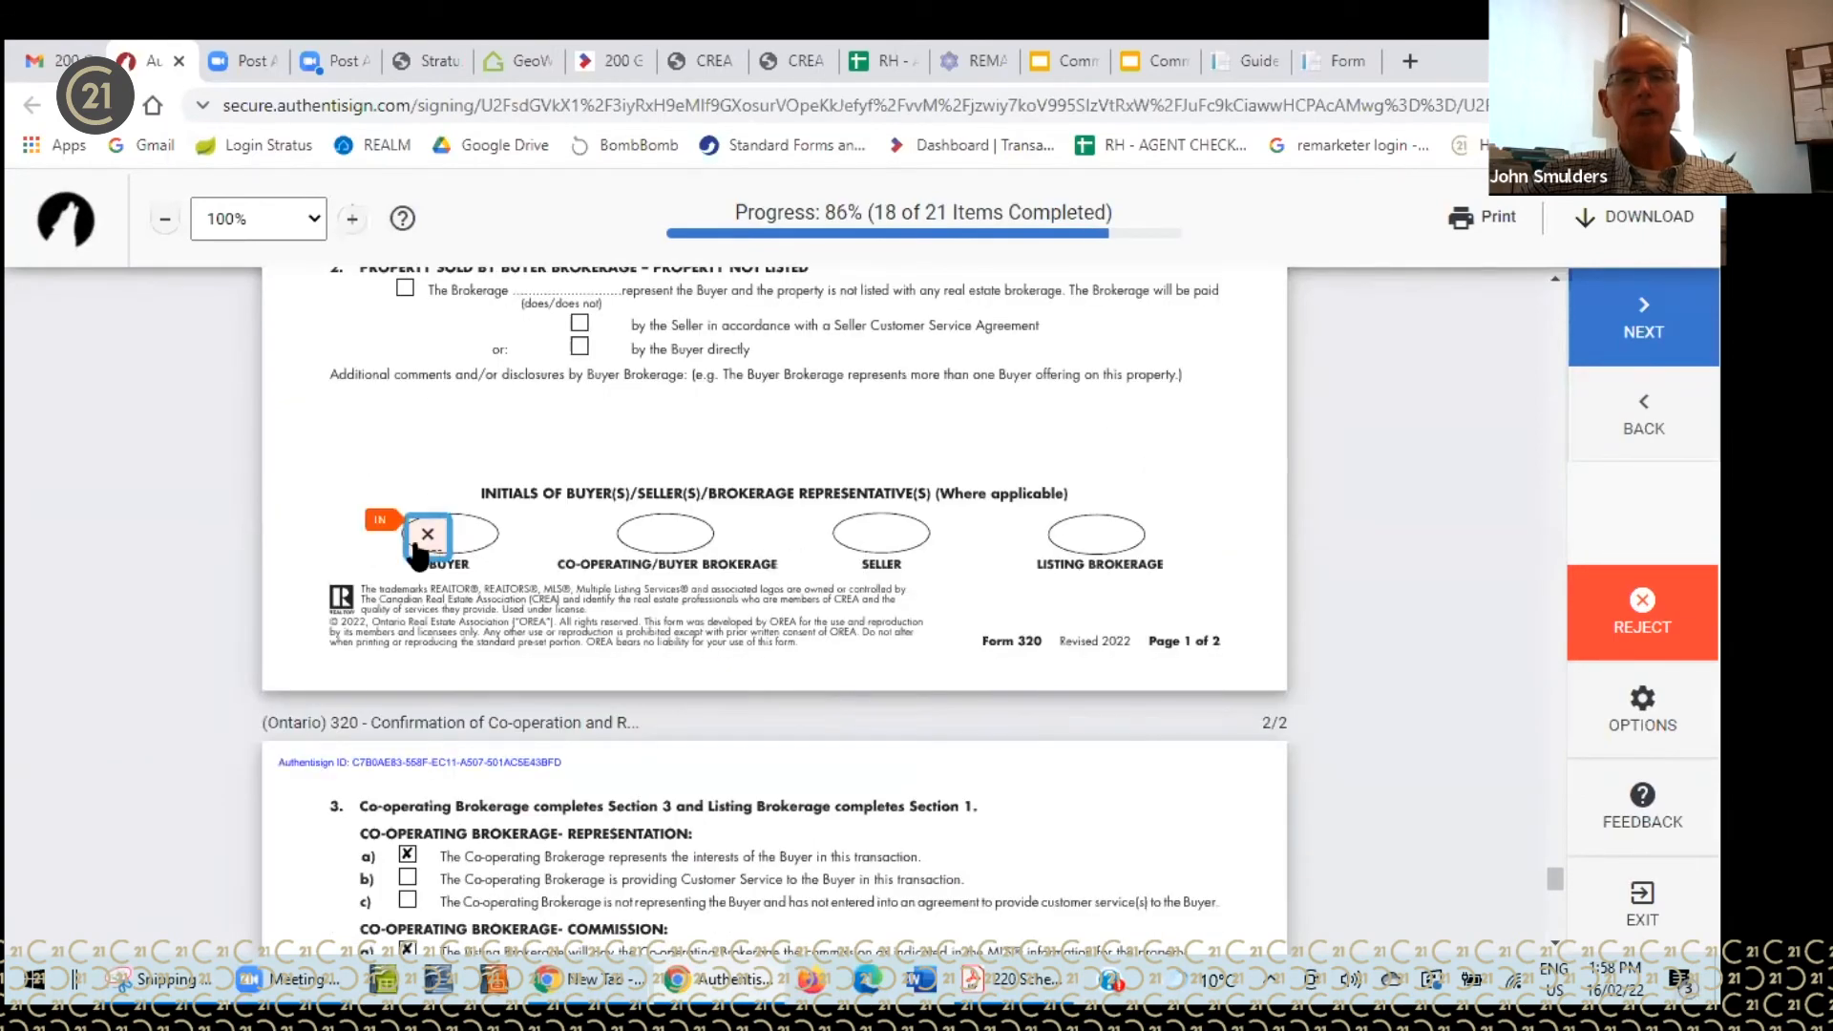
pyautogui.click(415, 540)
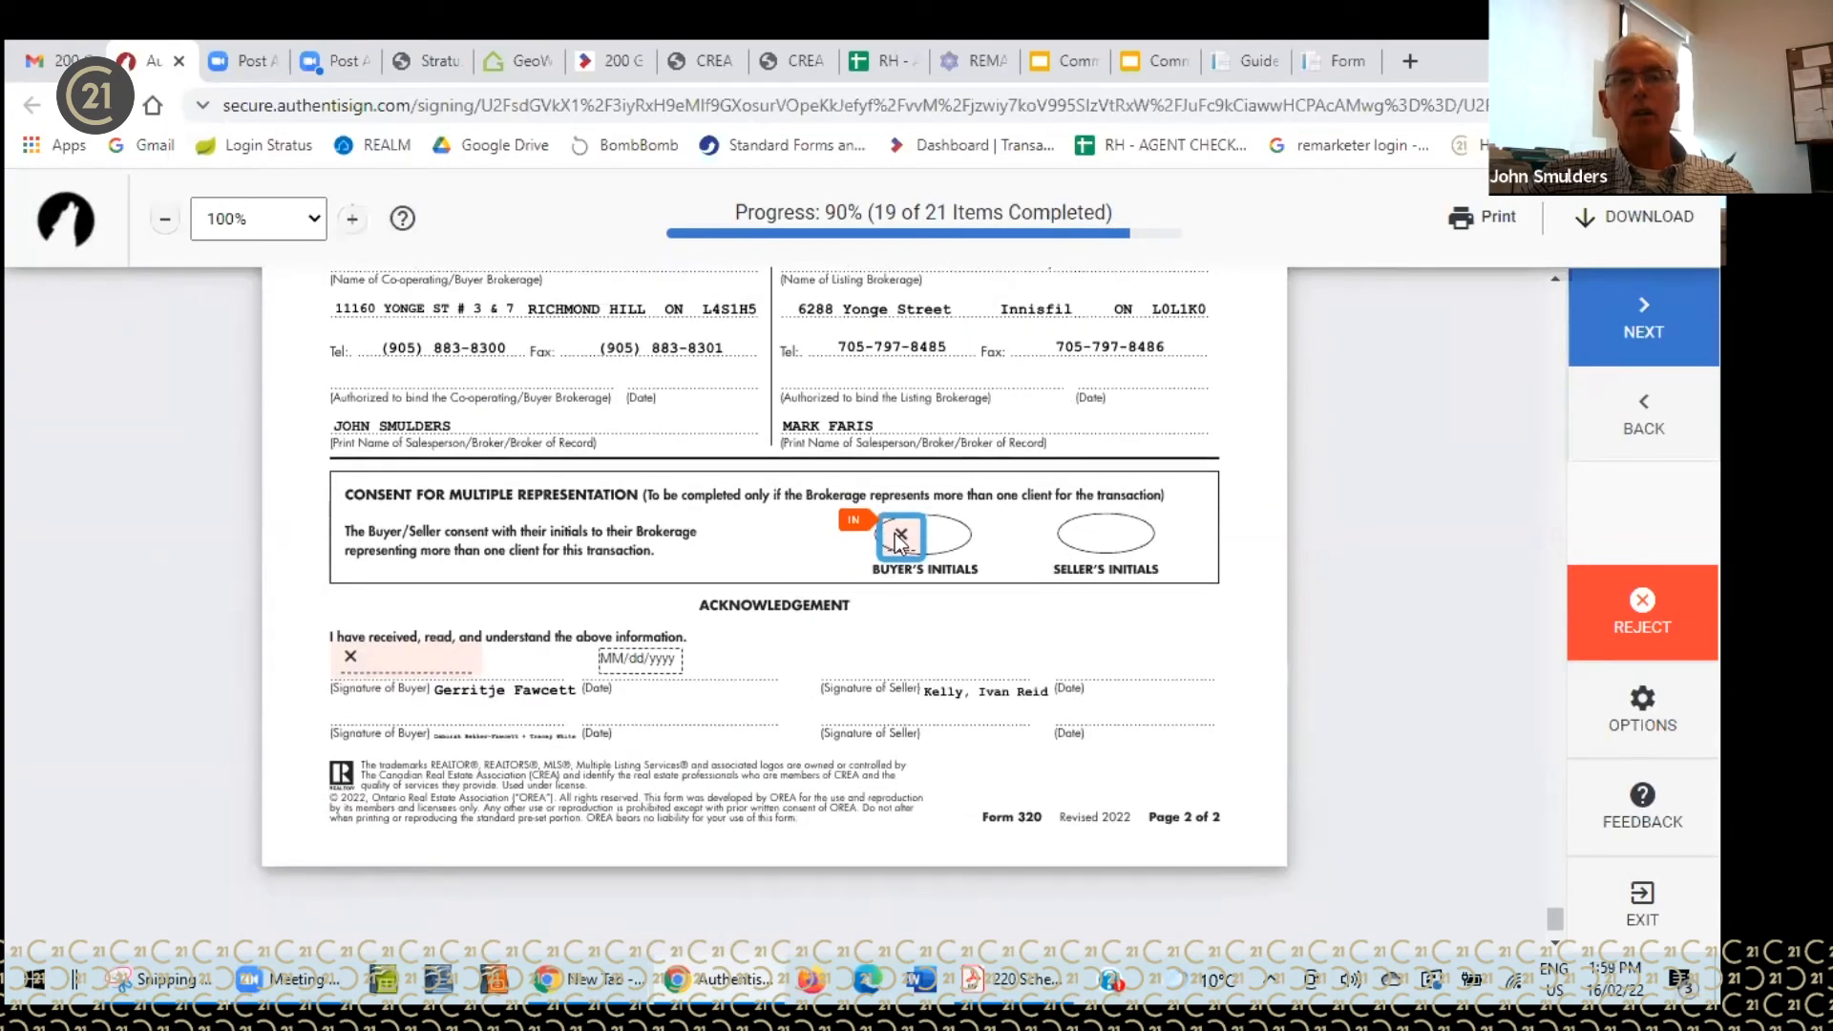
pyautogui.click(895, 535)
pyautogui.click(452, 605)
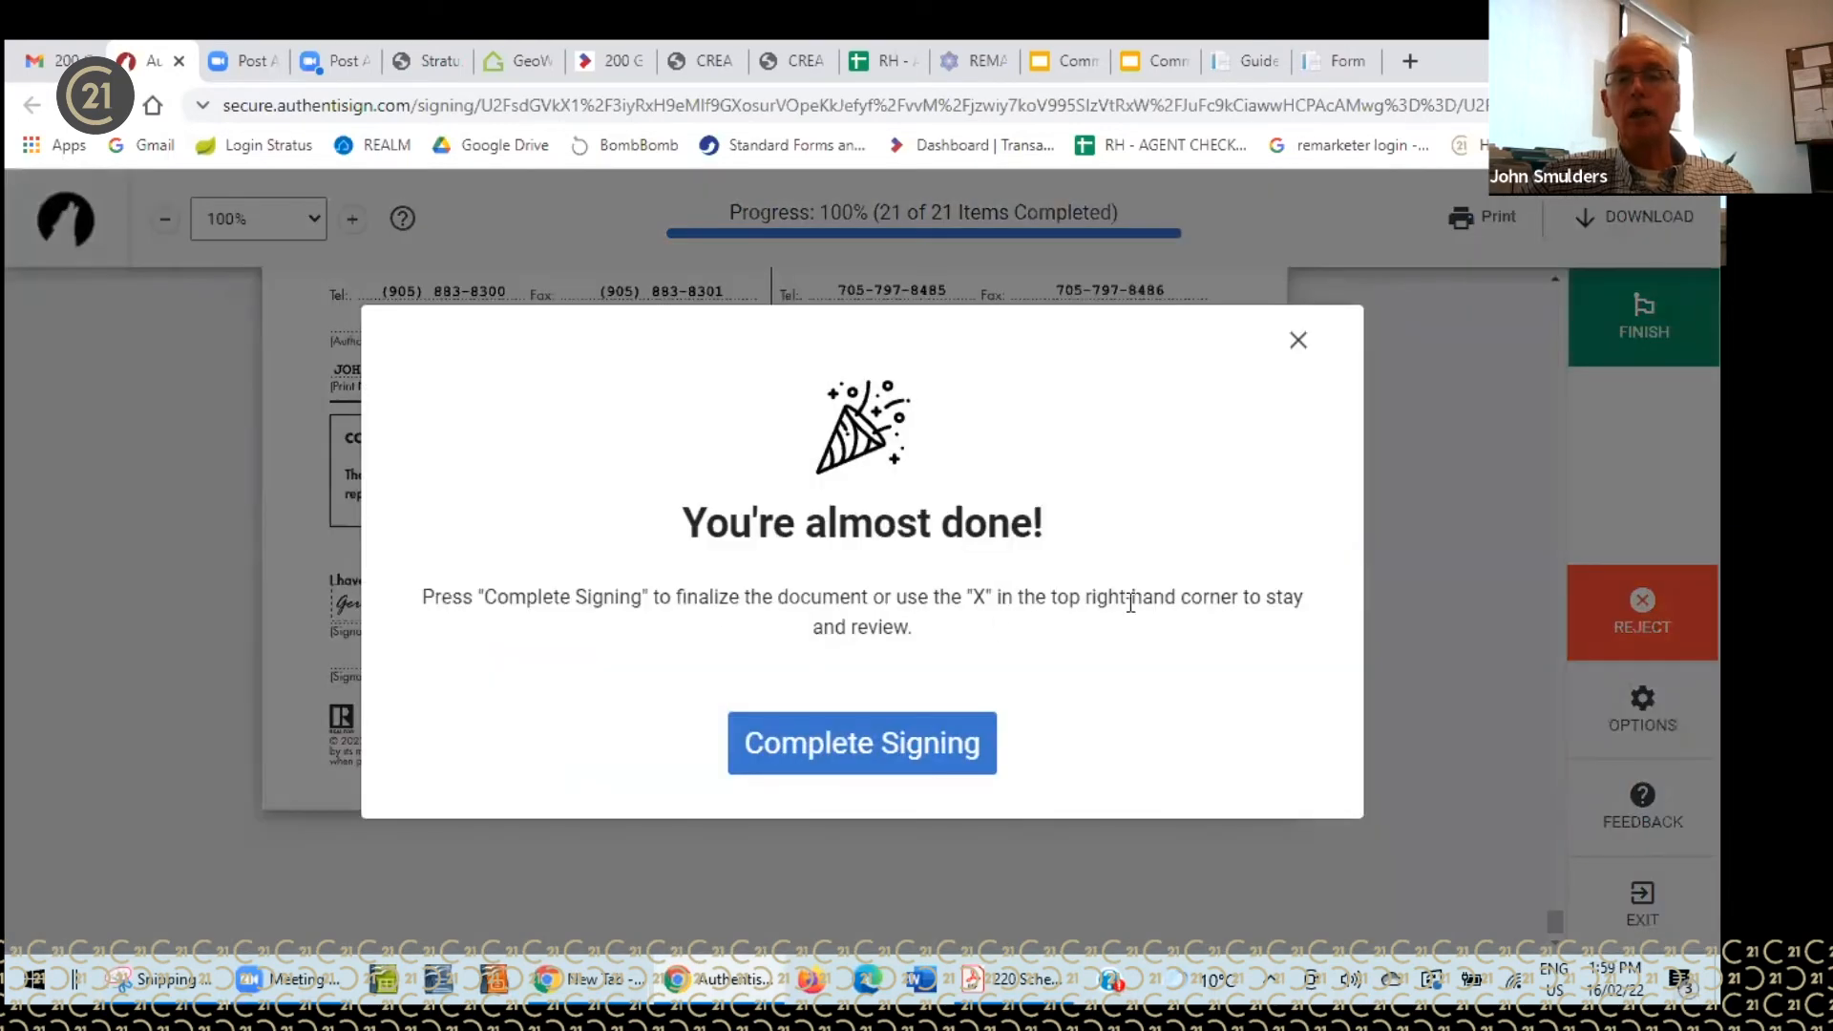
pyautogui.click(840, 742)
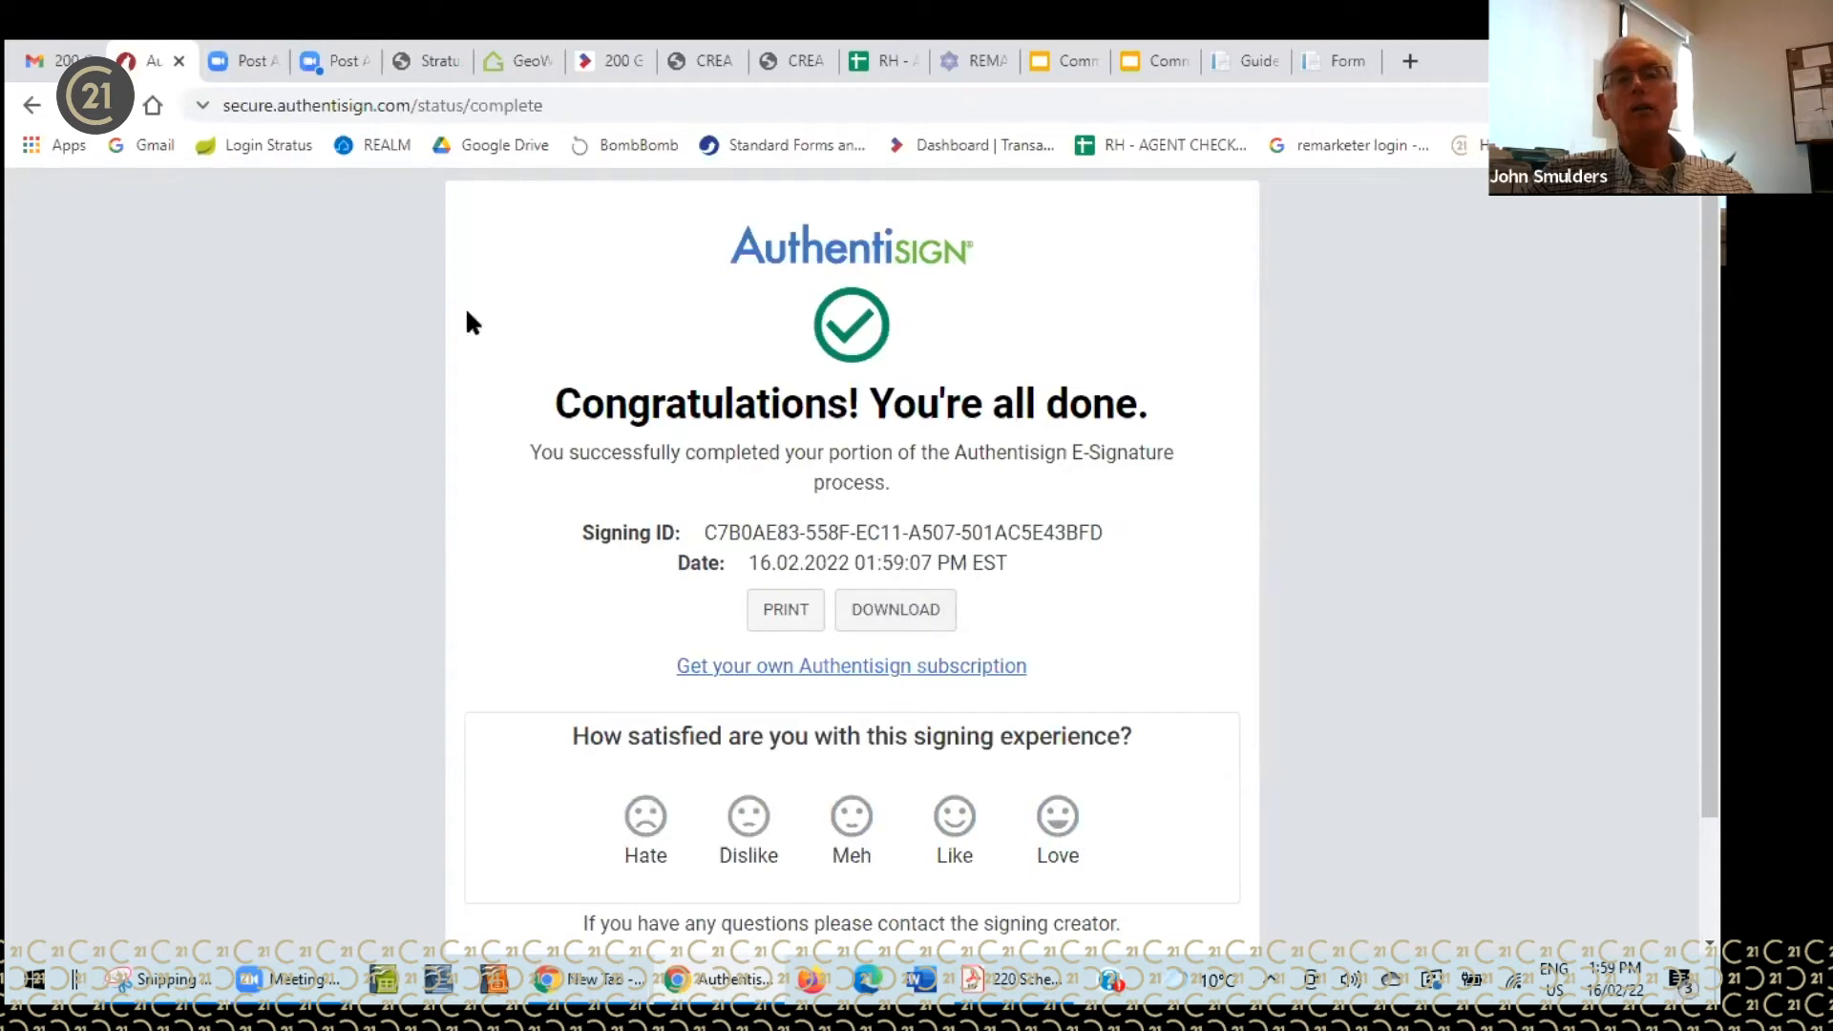
# - Open the newest 'Your signature is requested' email and start the second buyer's signing session
pyautogui.click(179, 60)
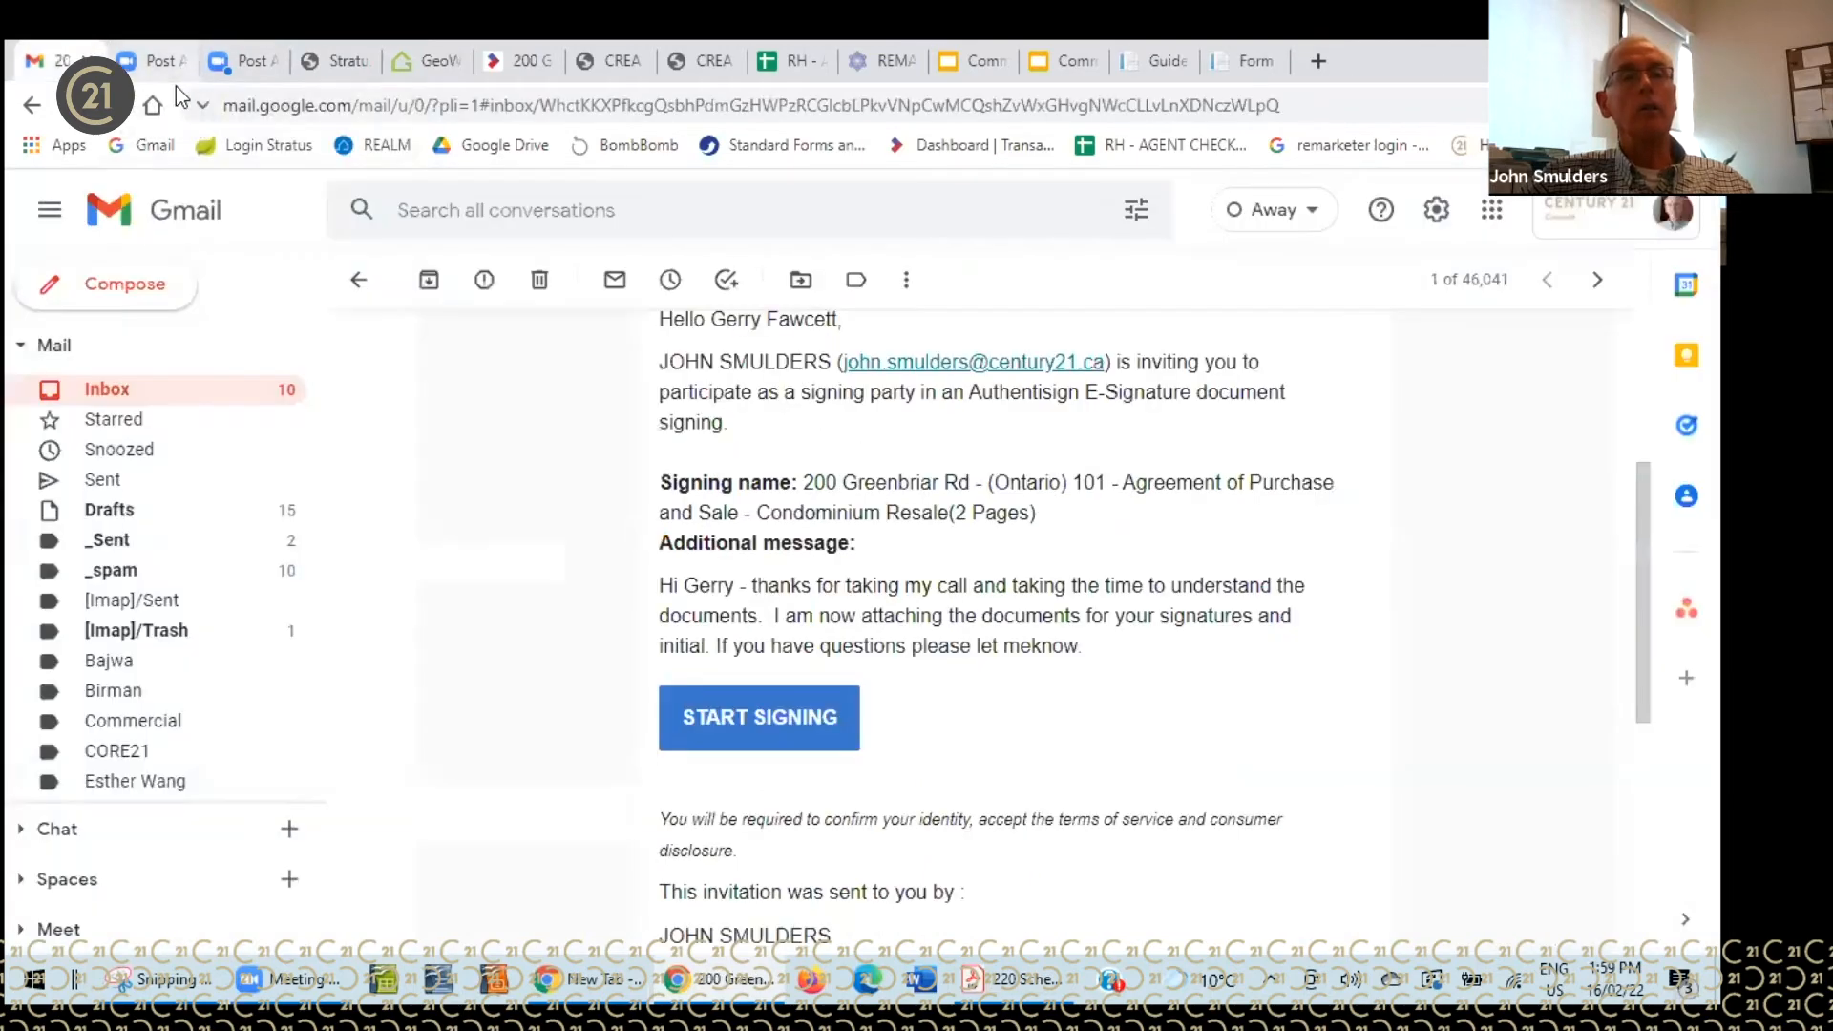
pyautogui.click(218, 397)
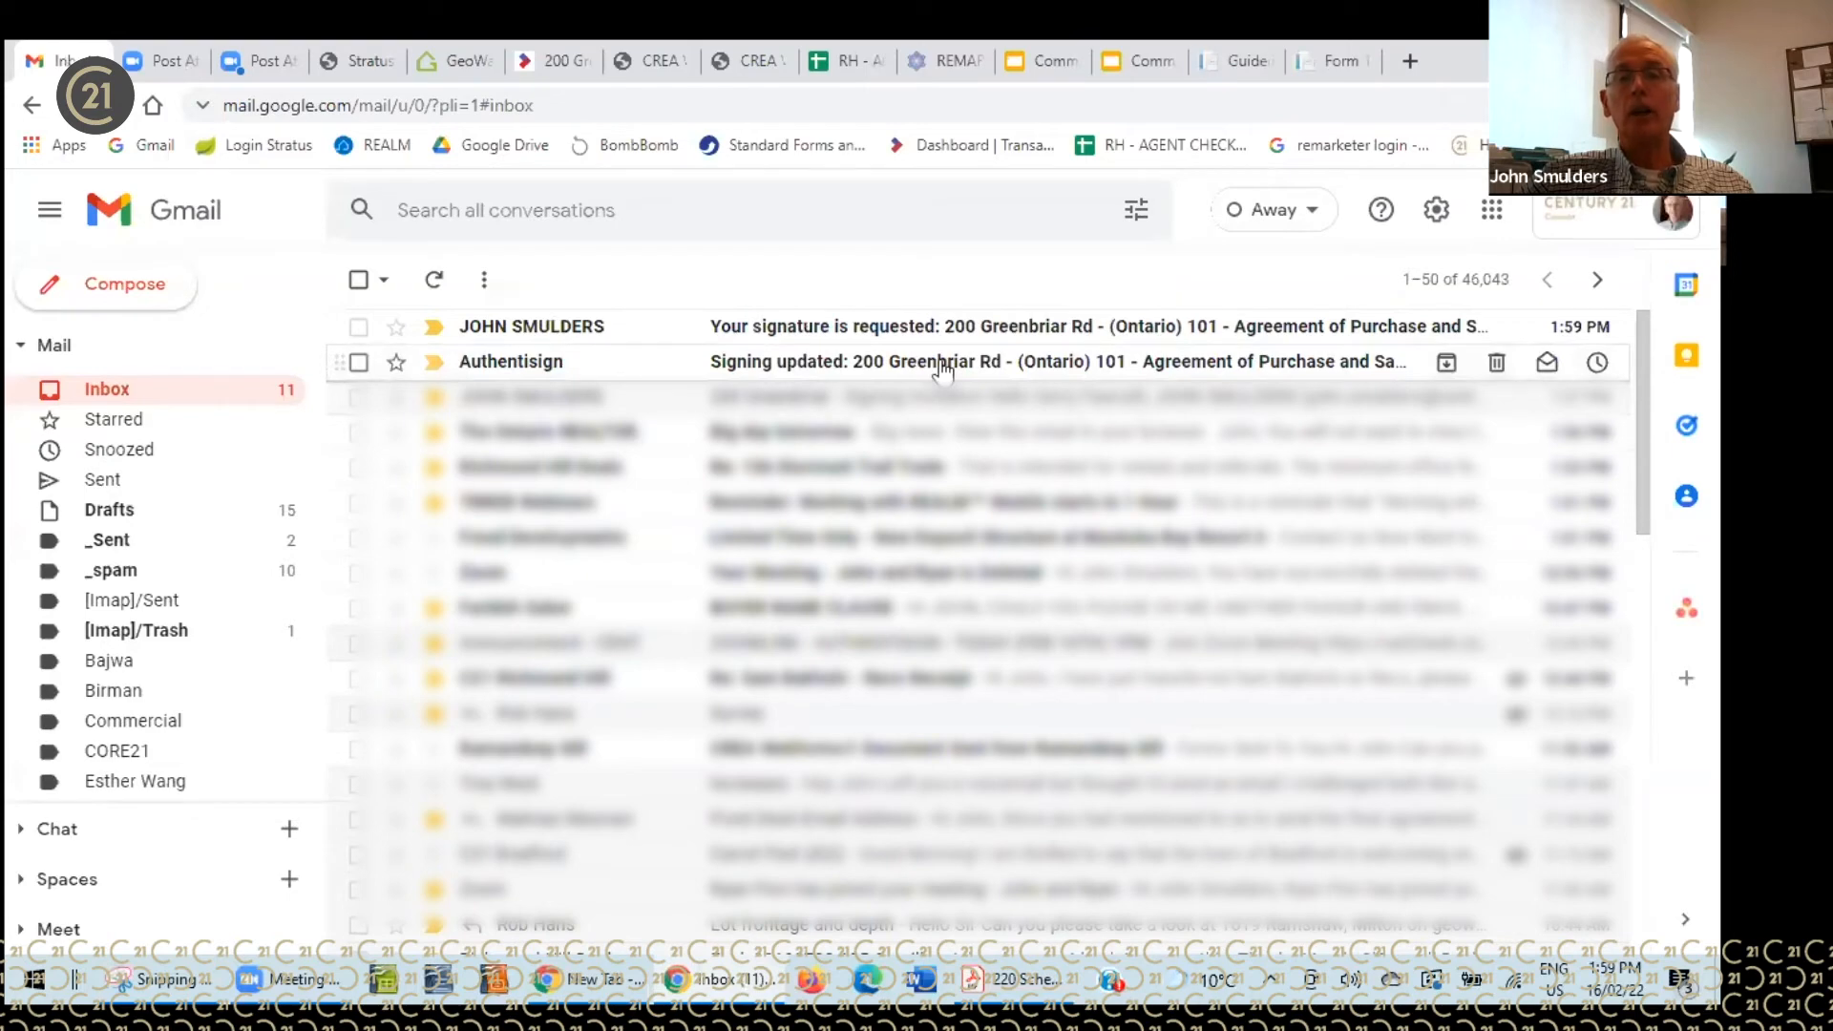
pyautogui.click(914, 325)
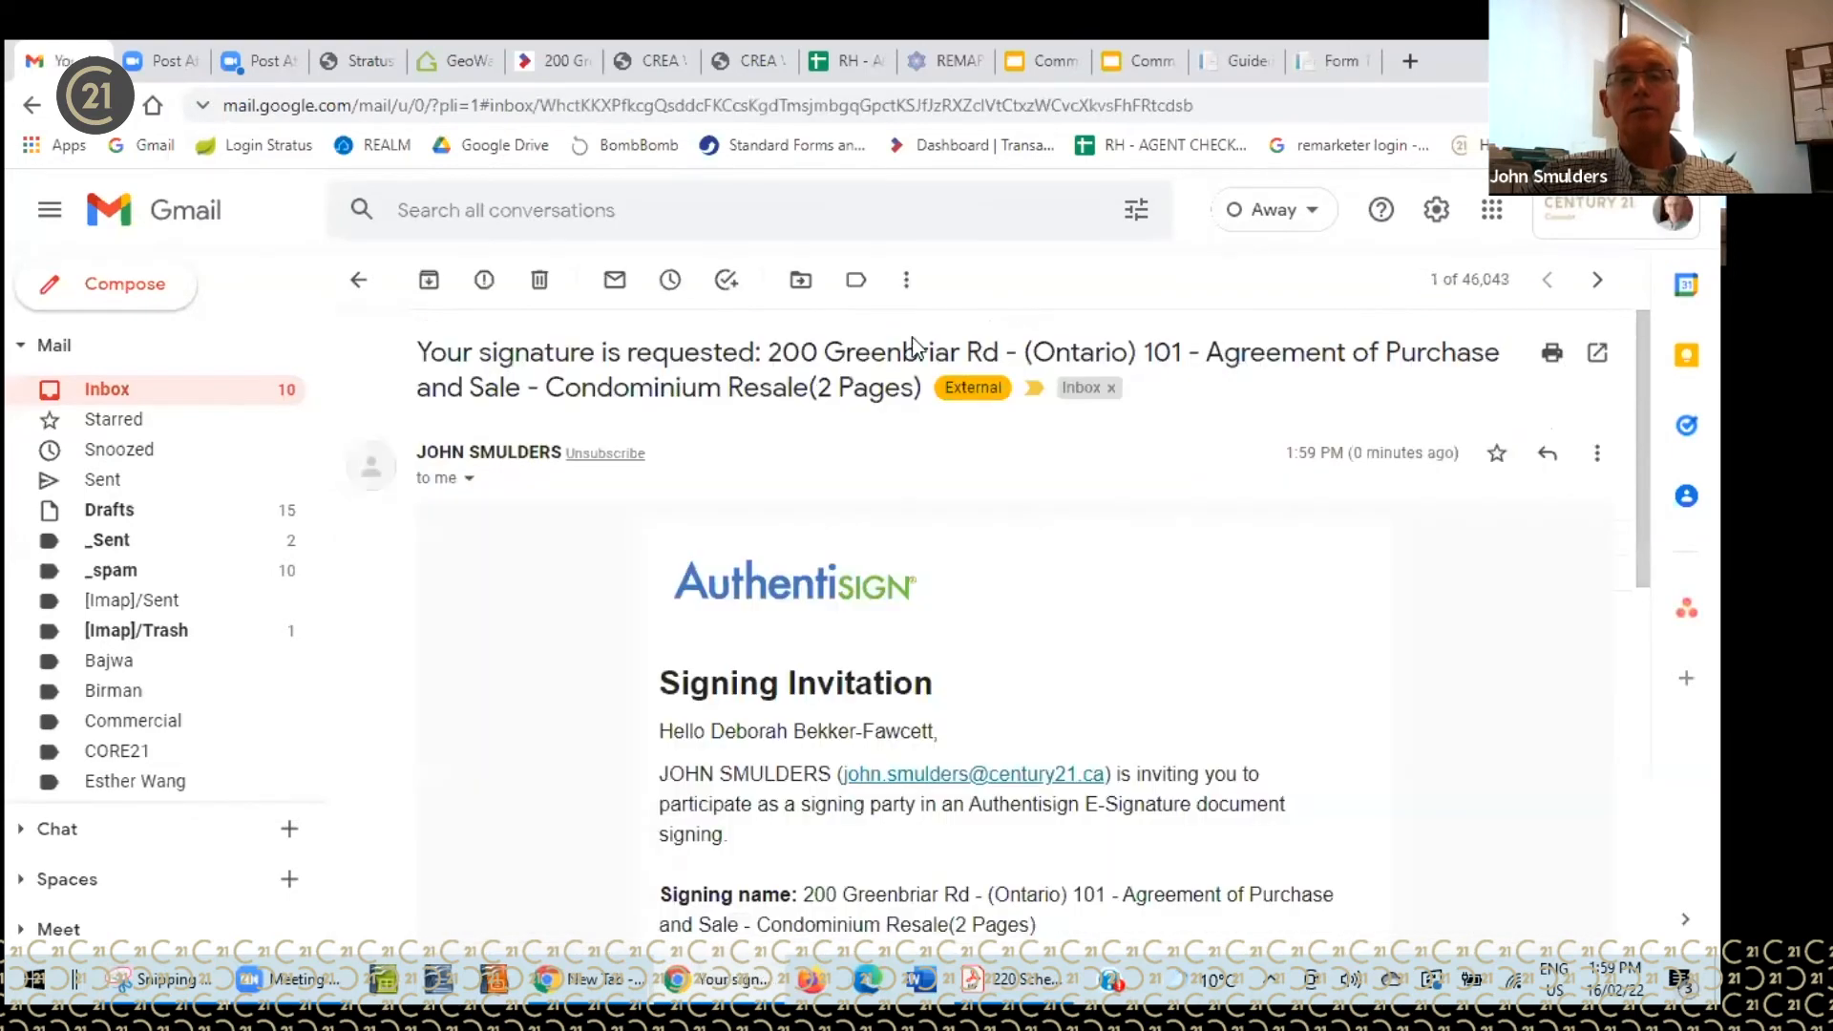
pyautogui.scroll(-2, 1110, 541)
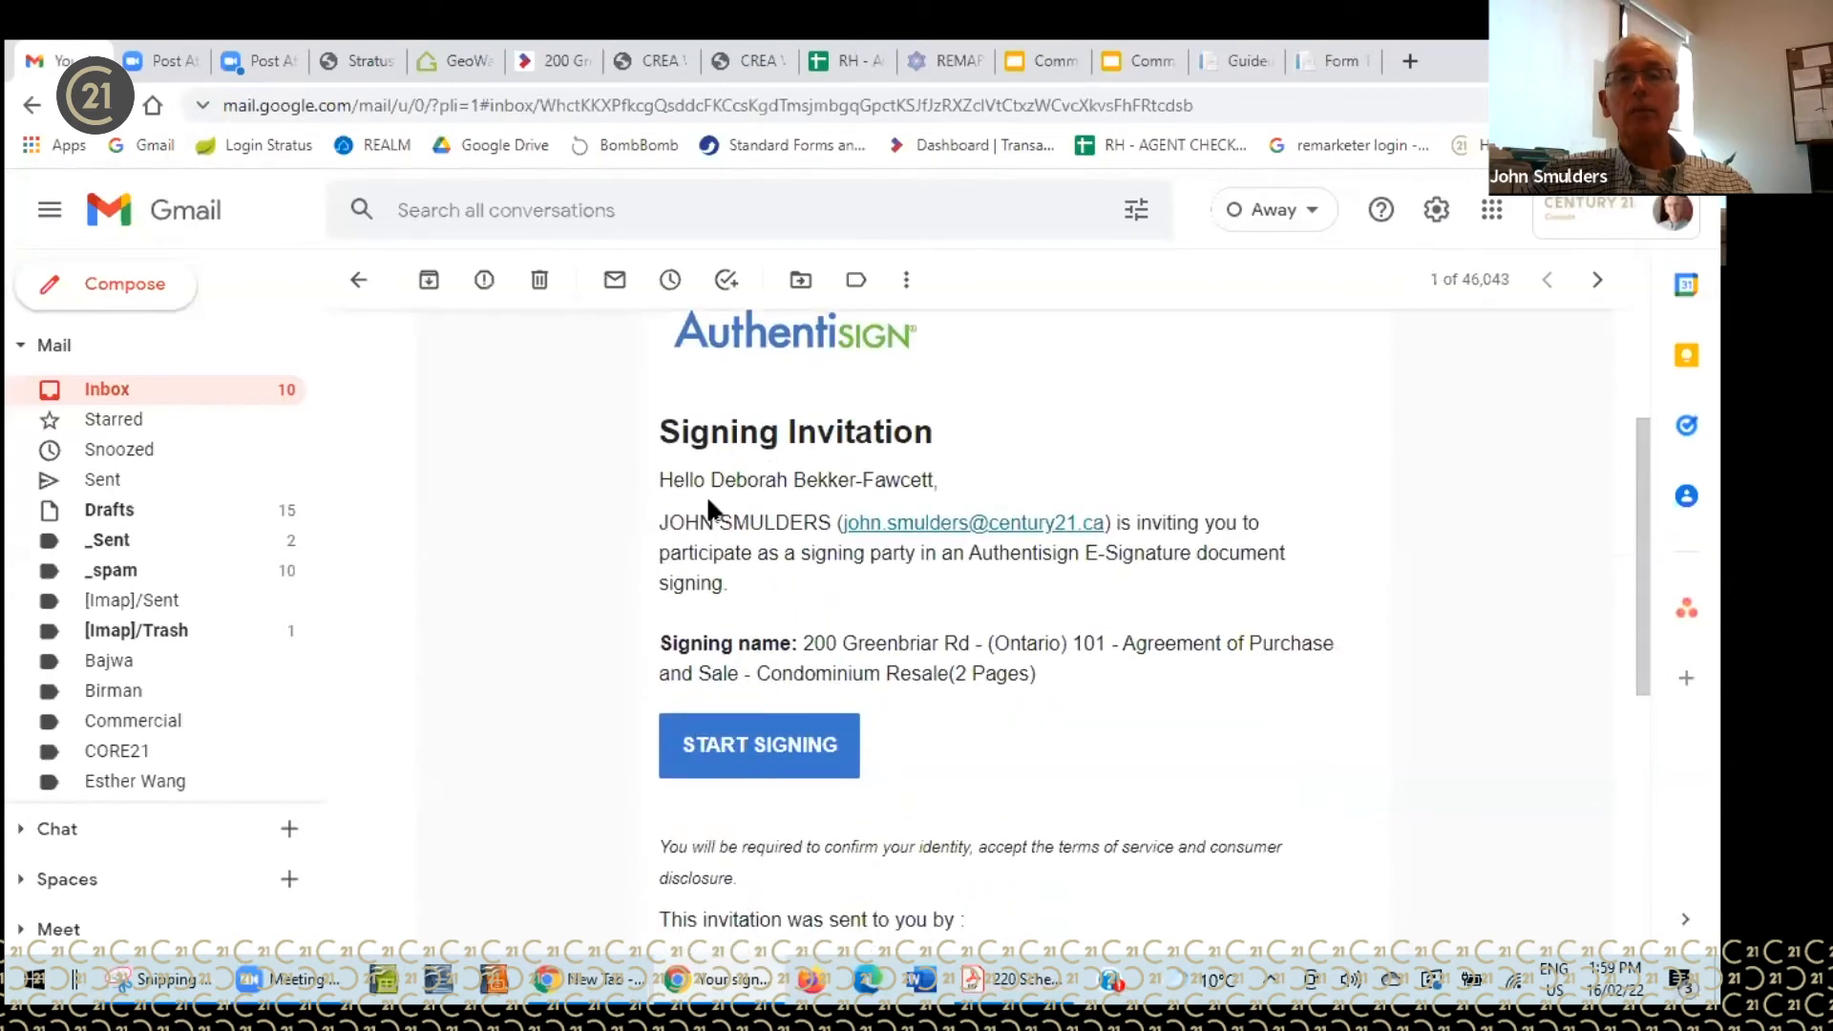
pyautogui.click(789, 743)
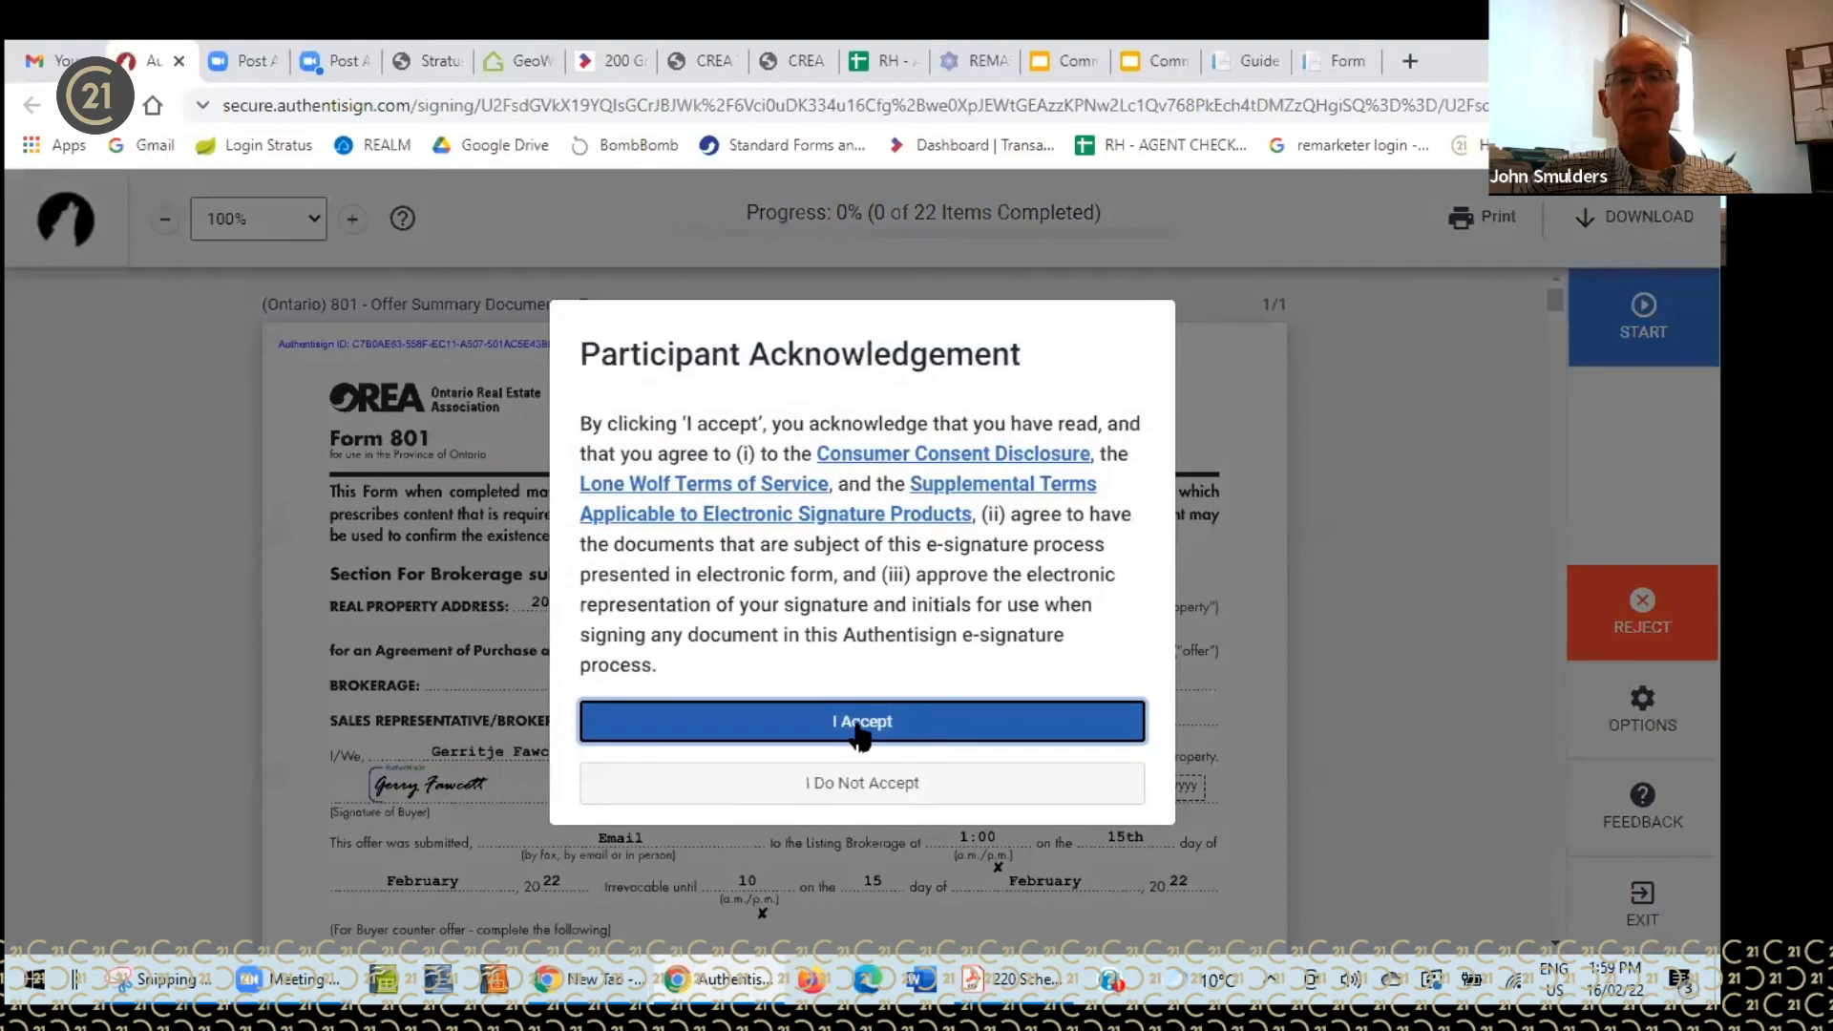
# - Accept the acknowledgement terms and adopt the proposed signature and initials for the second buyer
pyautogui.click(860, 725)
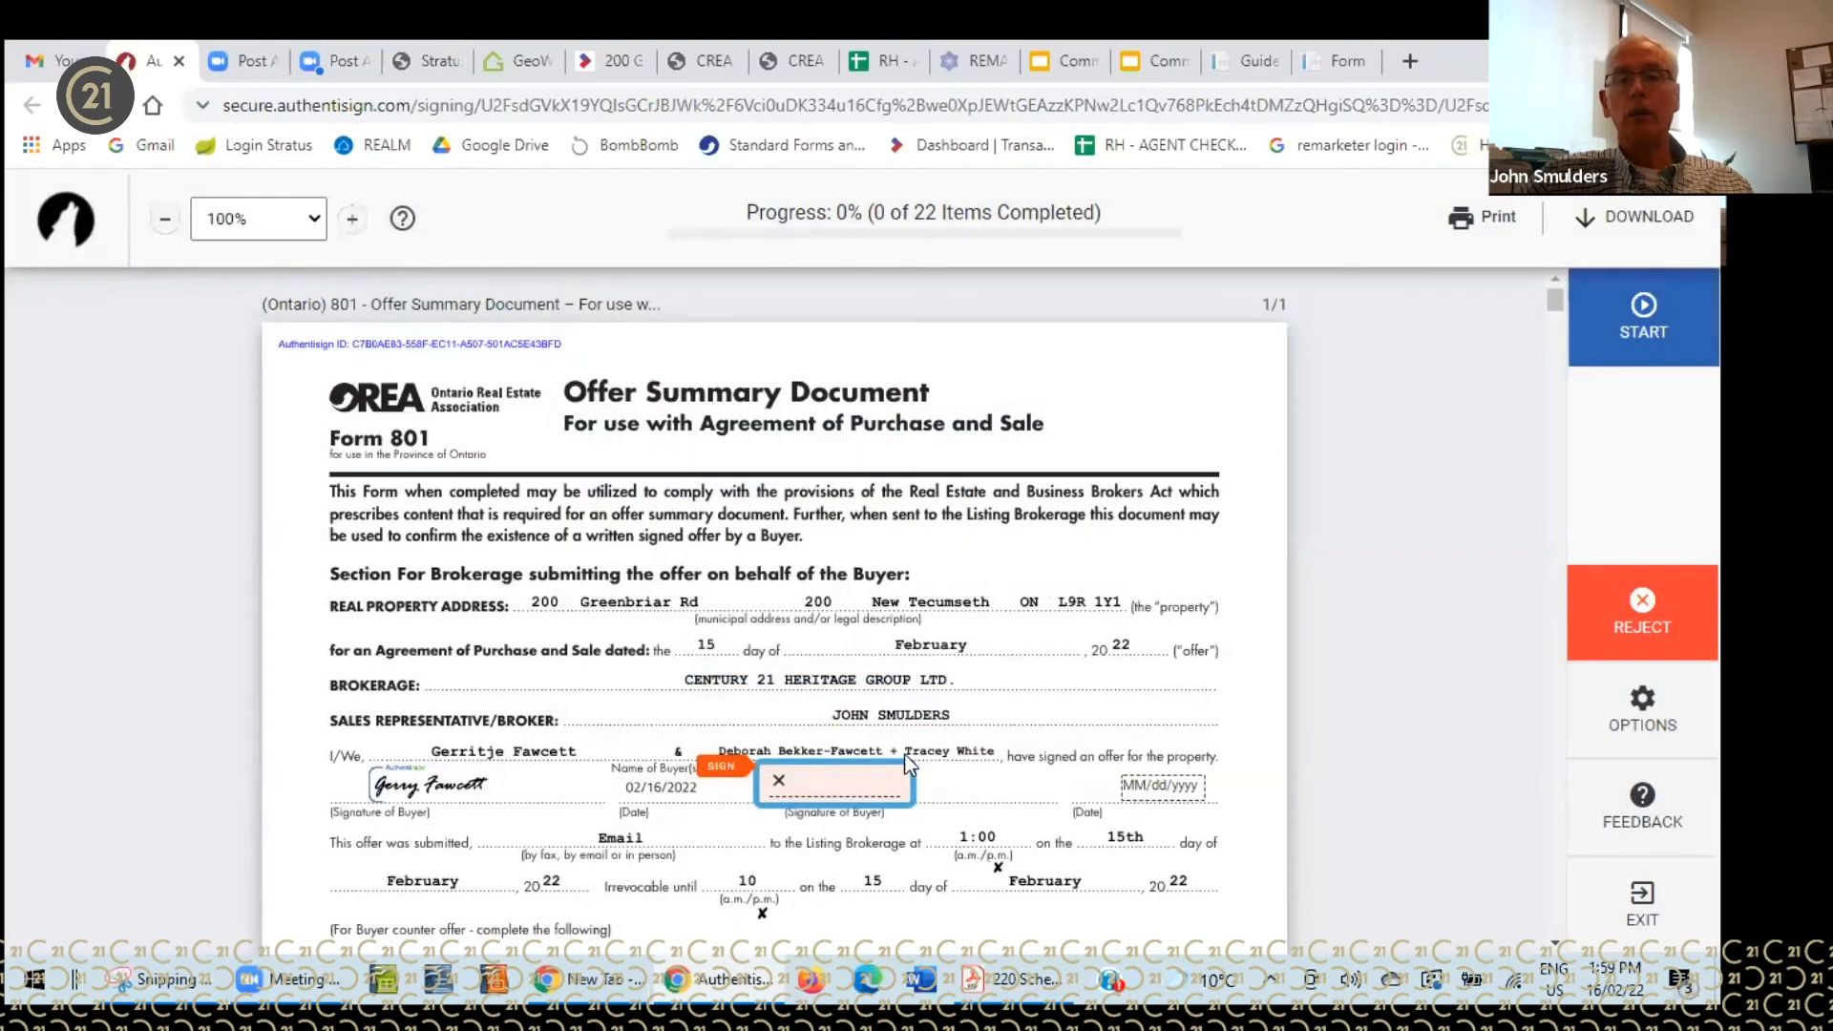
pyautogui.click(844, 770)
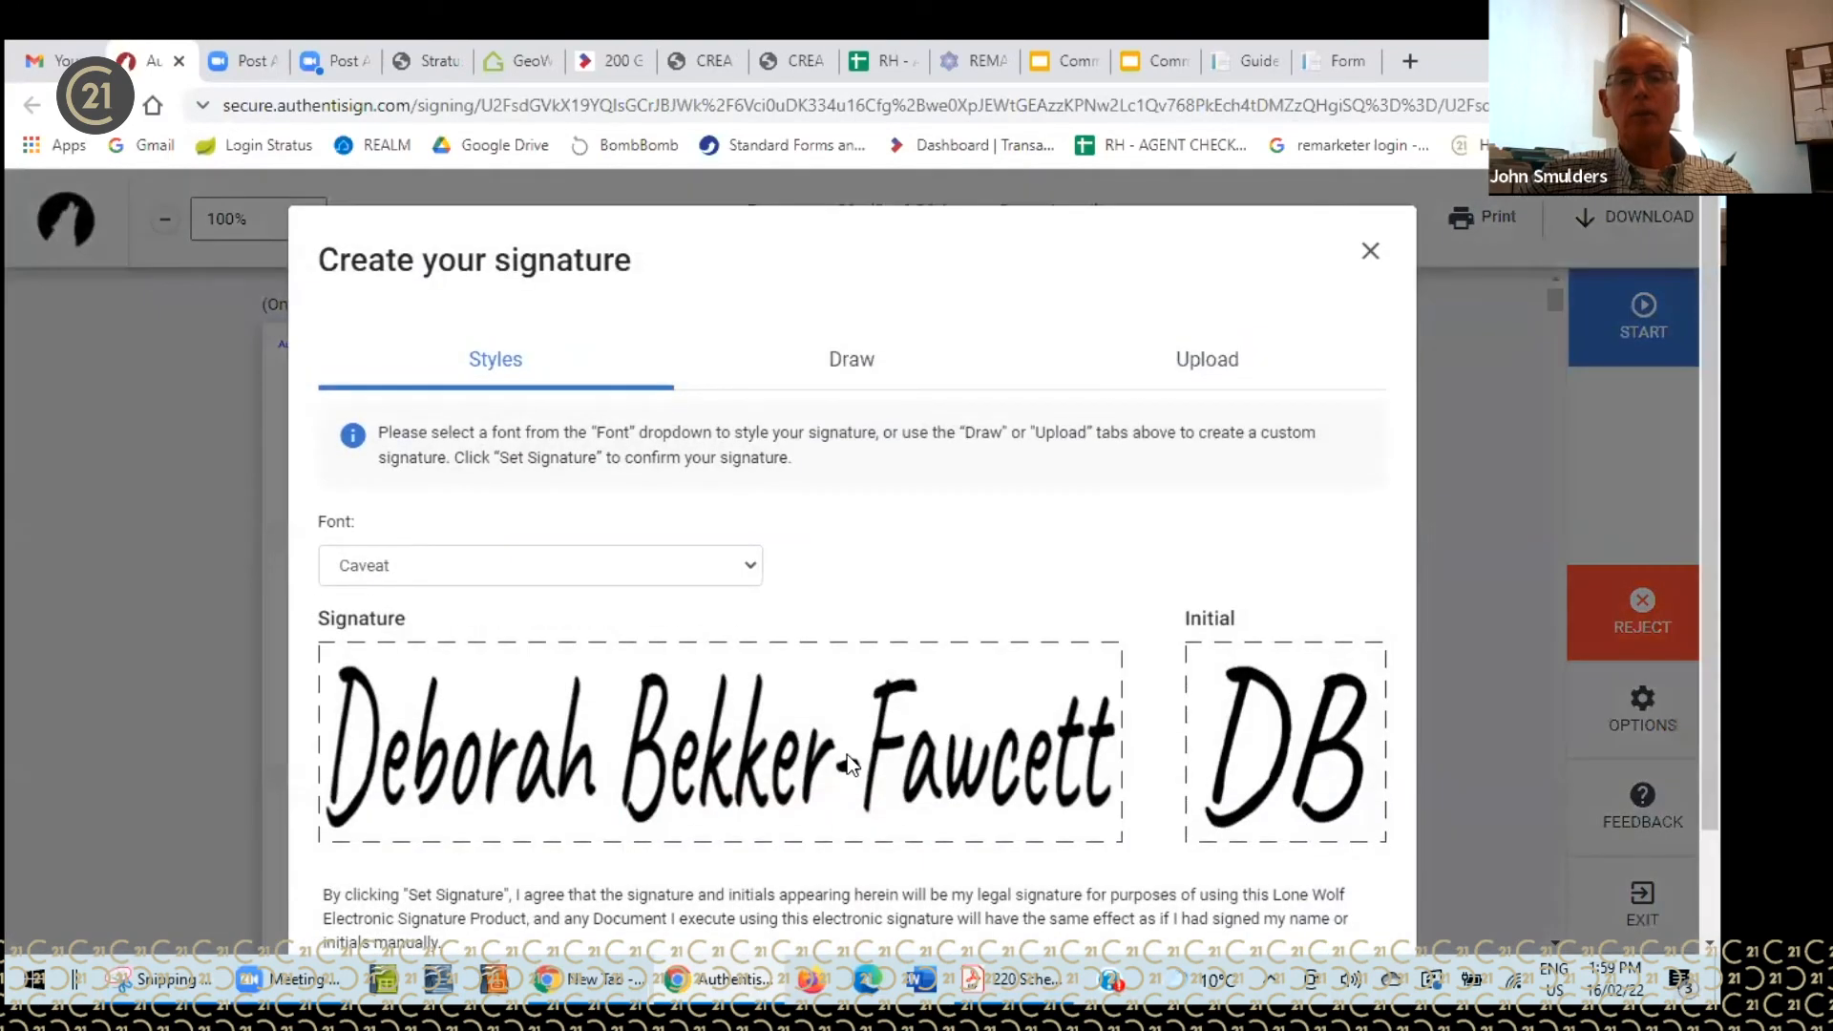
pyautogui.scroll(-2, 1042, 676)
pyautogui.click(1303, 862)
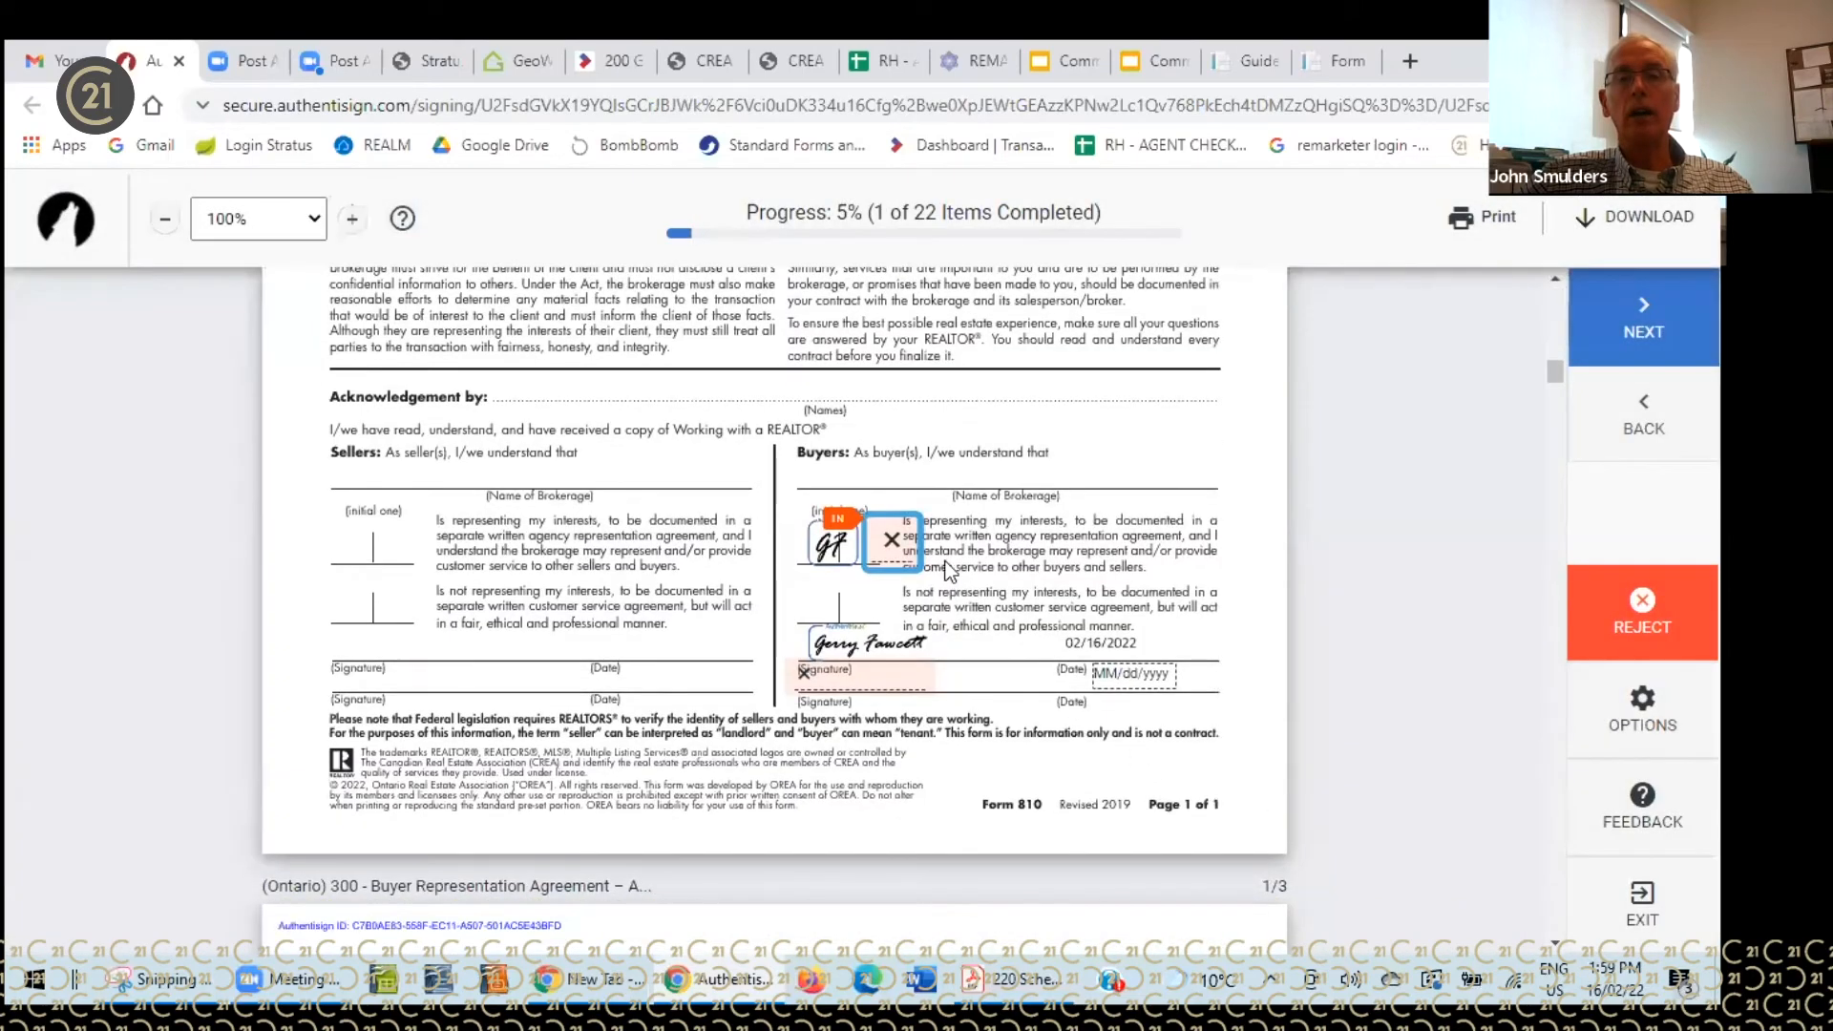
# - Fill the first initials boxes, the page 3 buyer signatures and the purchase price initials
pyautogui.click(903, 539)
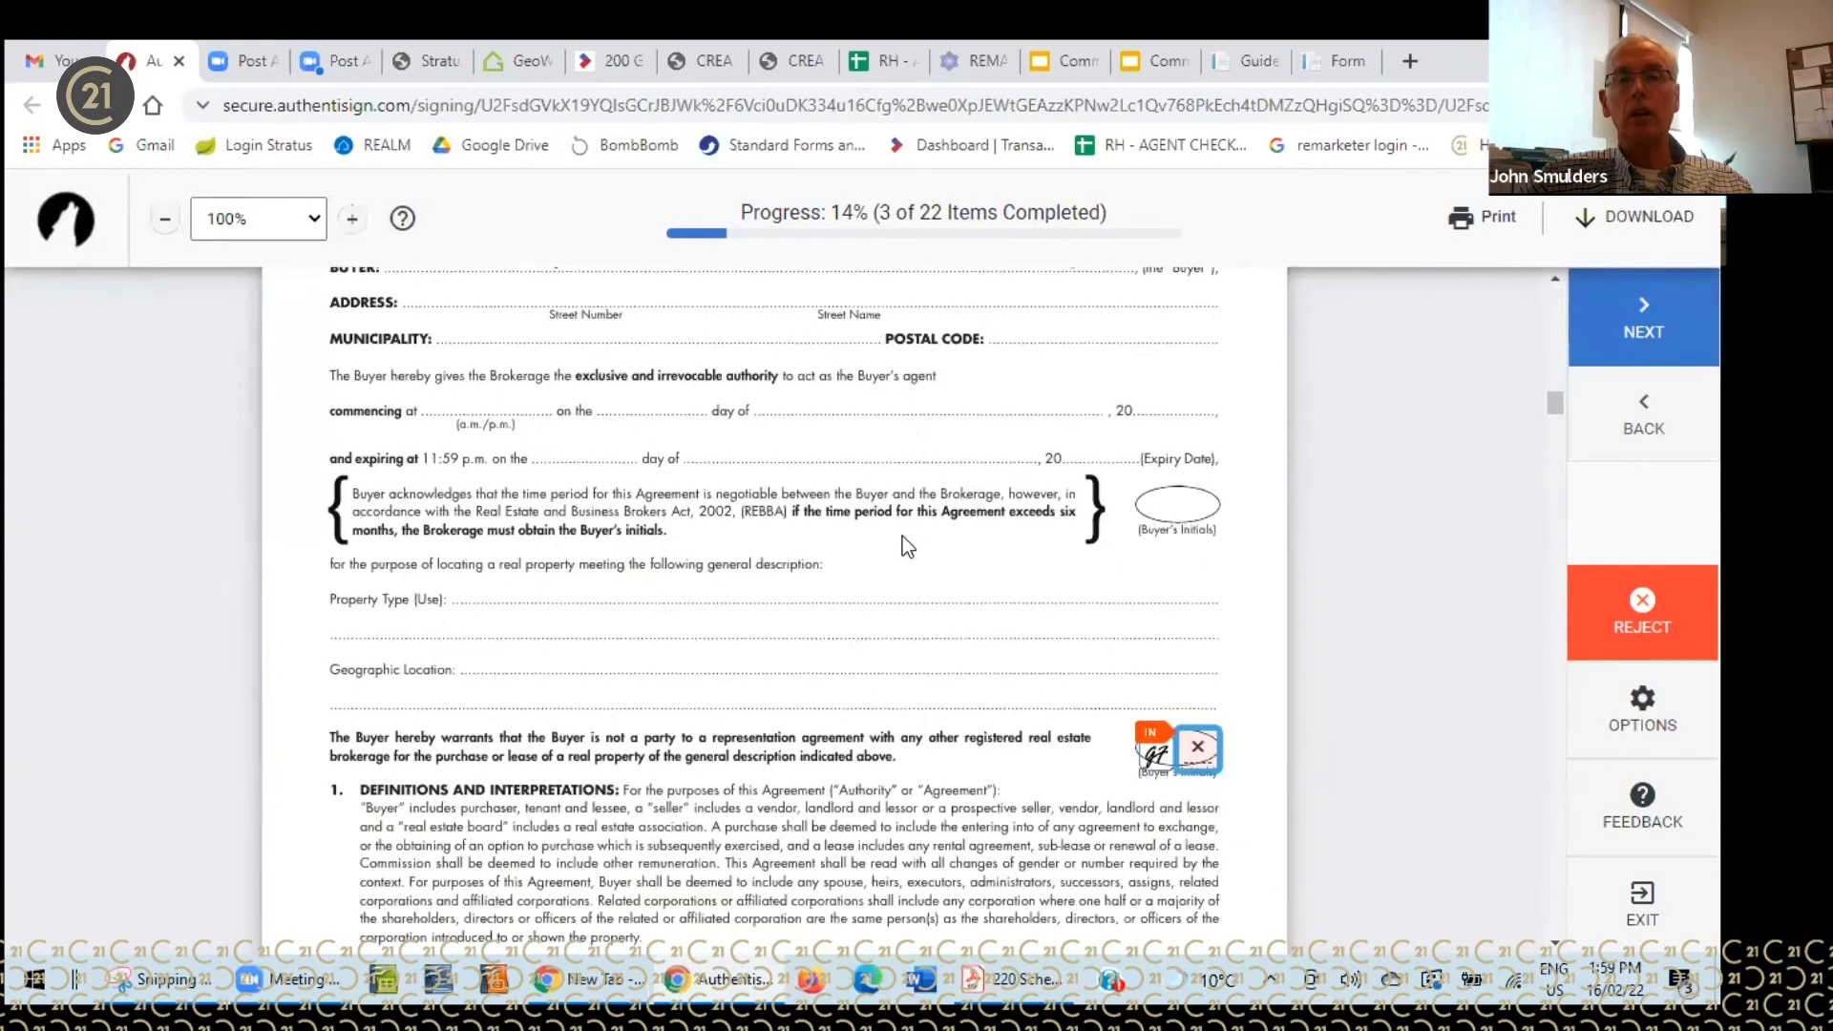
pyautogui.click(1190, 541)
pyautogui.click(1190, 541)
pyautogui.click(1189, 542)
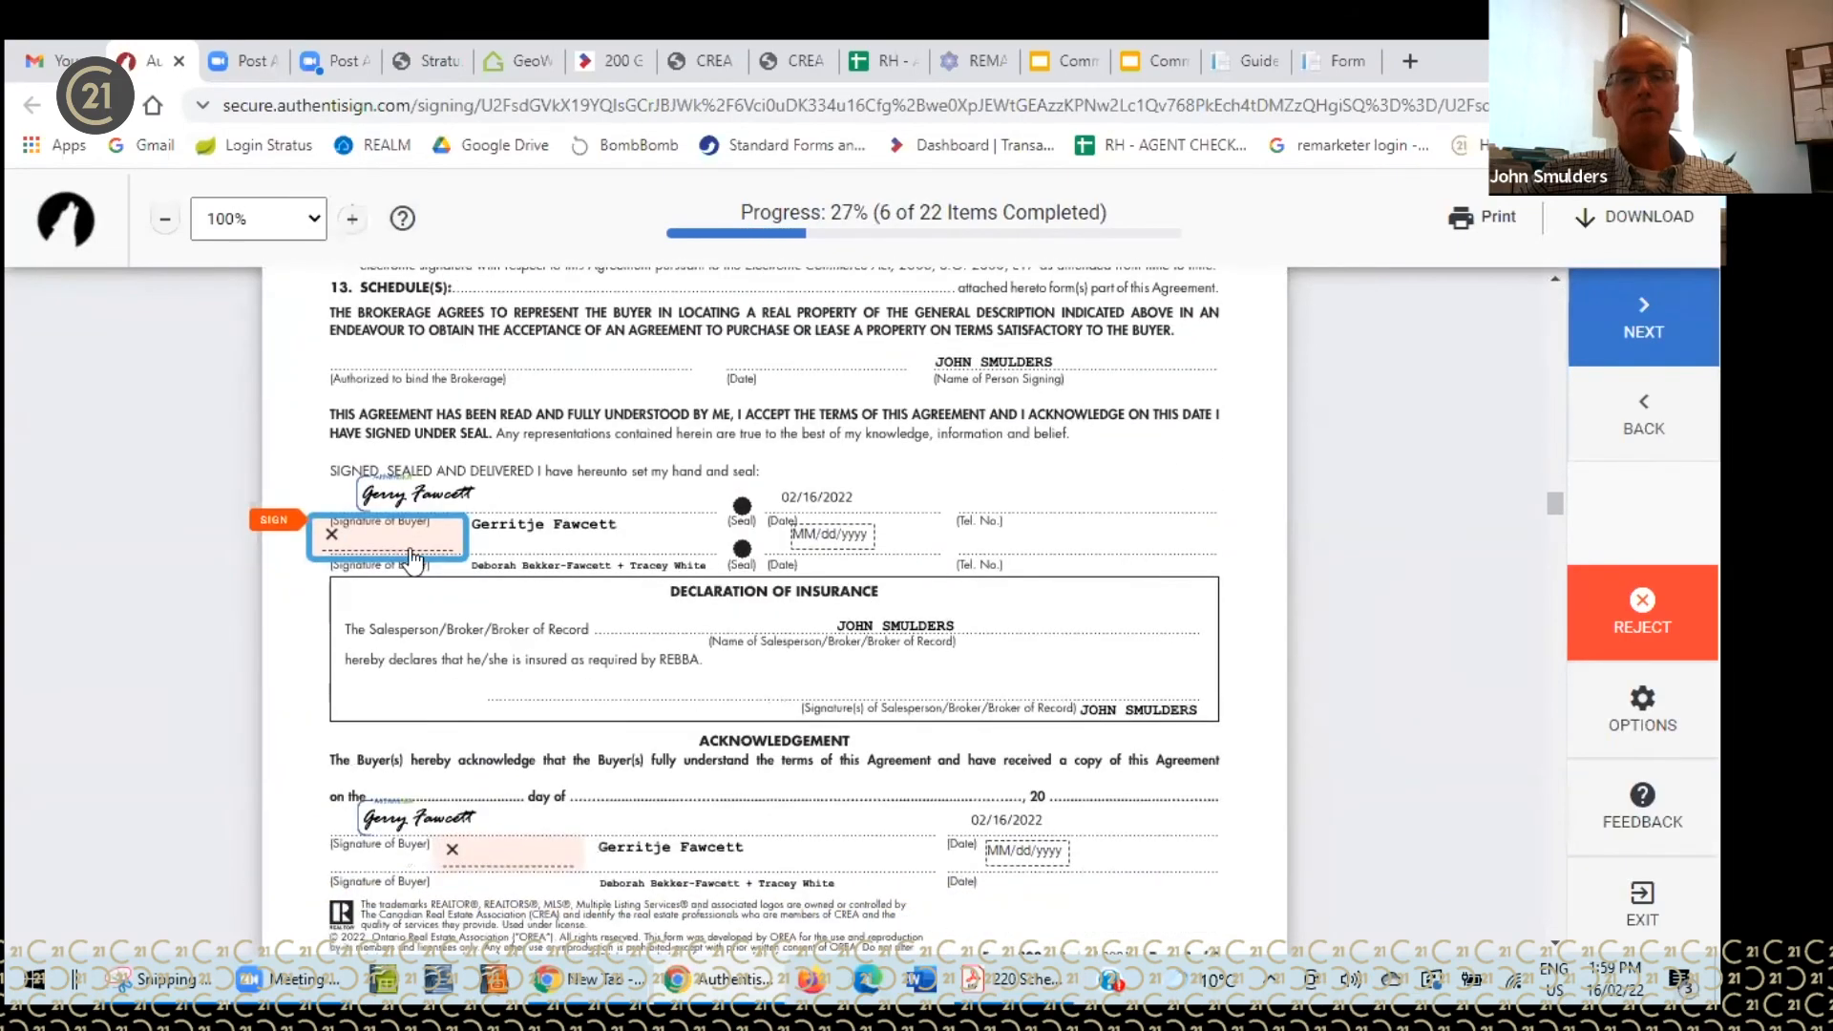
pyautogui.click(405, 542)
pyautogui.click(492, 552)
pyautogui.click(495, 554)
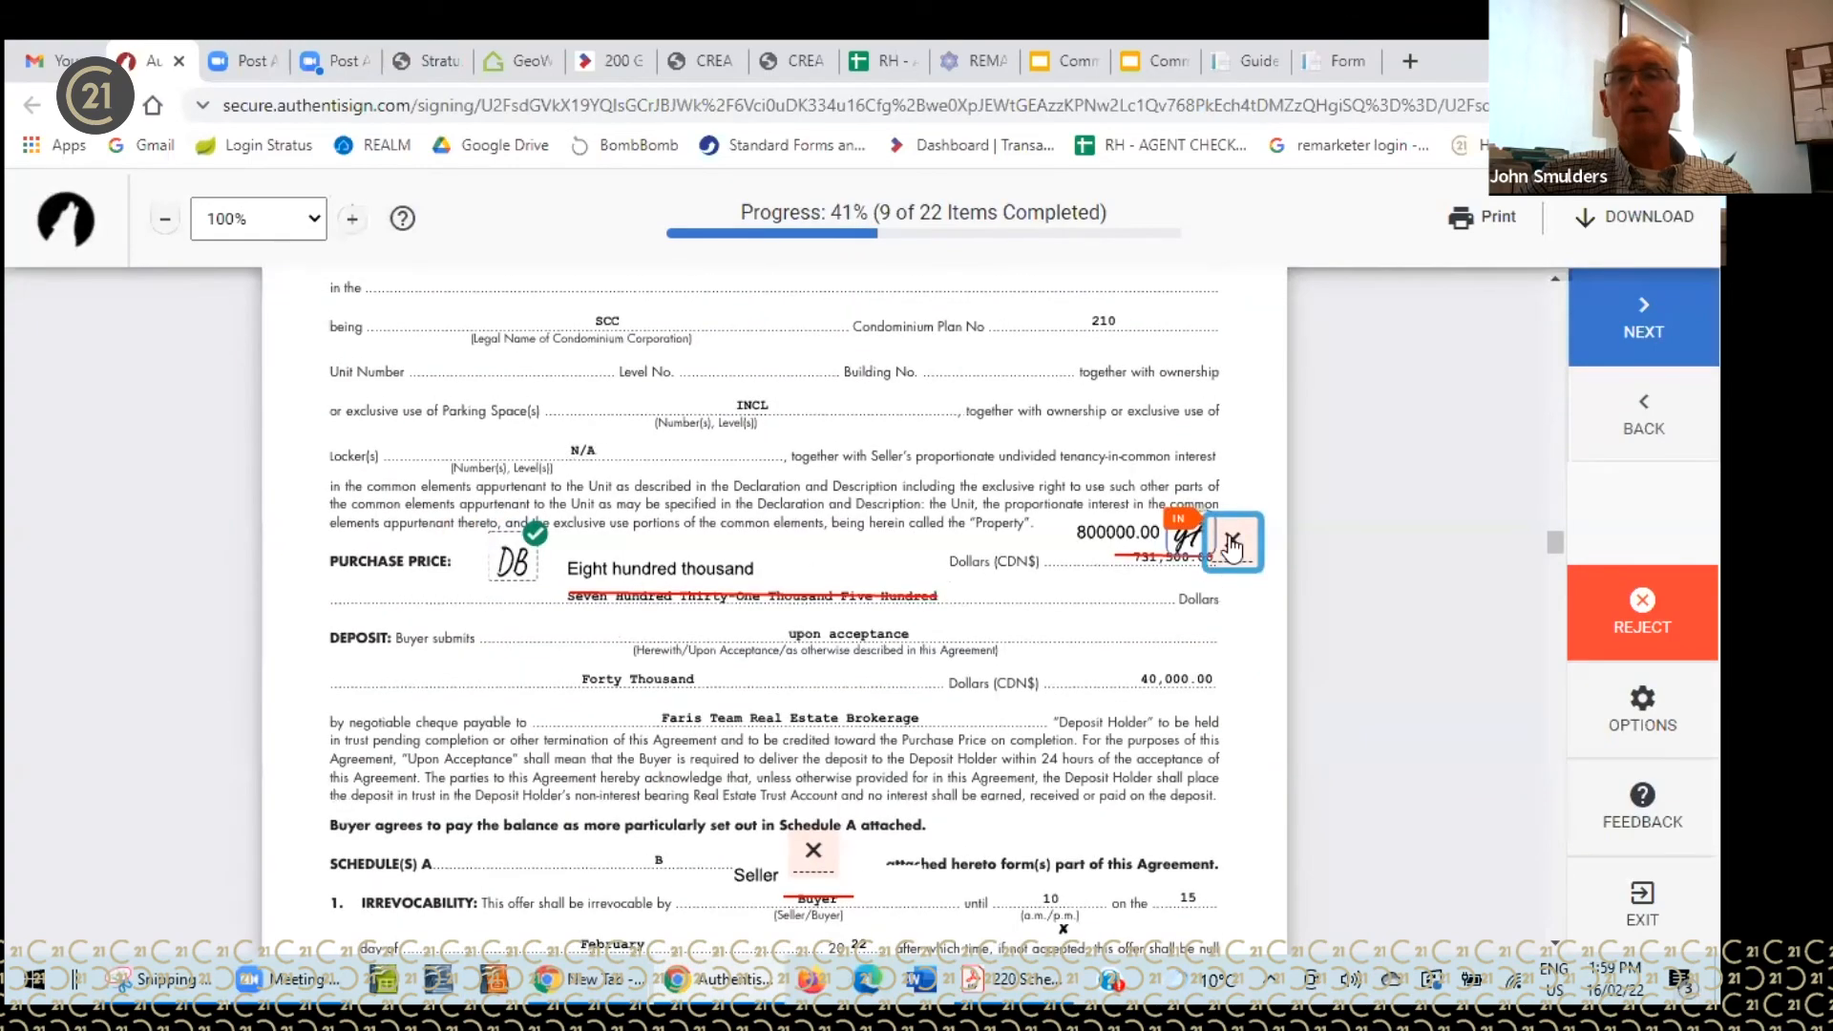
pyautogui.click(1228, 564)
# - Fill the next run of initials boxes and sign the Acknowledgement buyer line
pyautogui.click(814, 554)
pyautogui.click(813, 550)
pyautogui.click(814, 554)
pyautogui.click(812, 550)
pyautogui.click(813, 552)
pyautogui.click(813, 552)
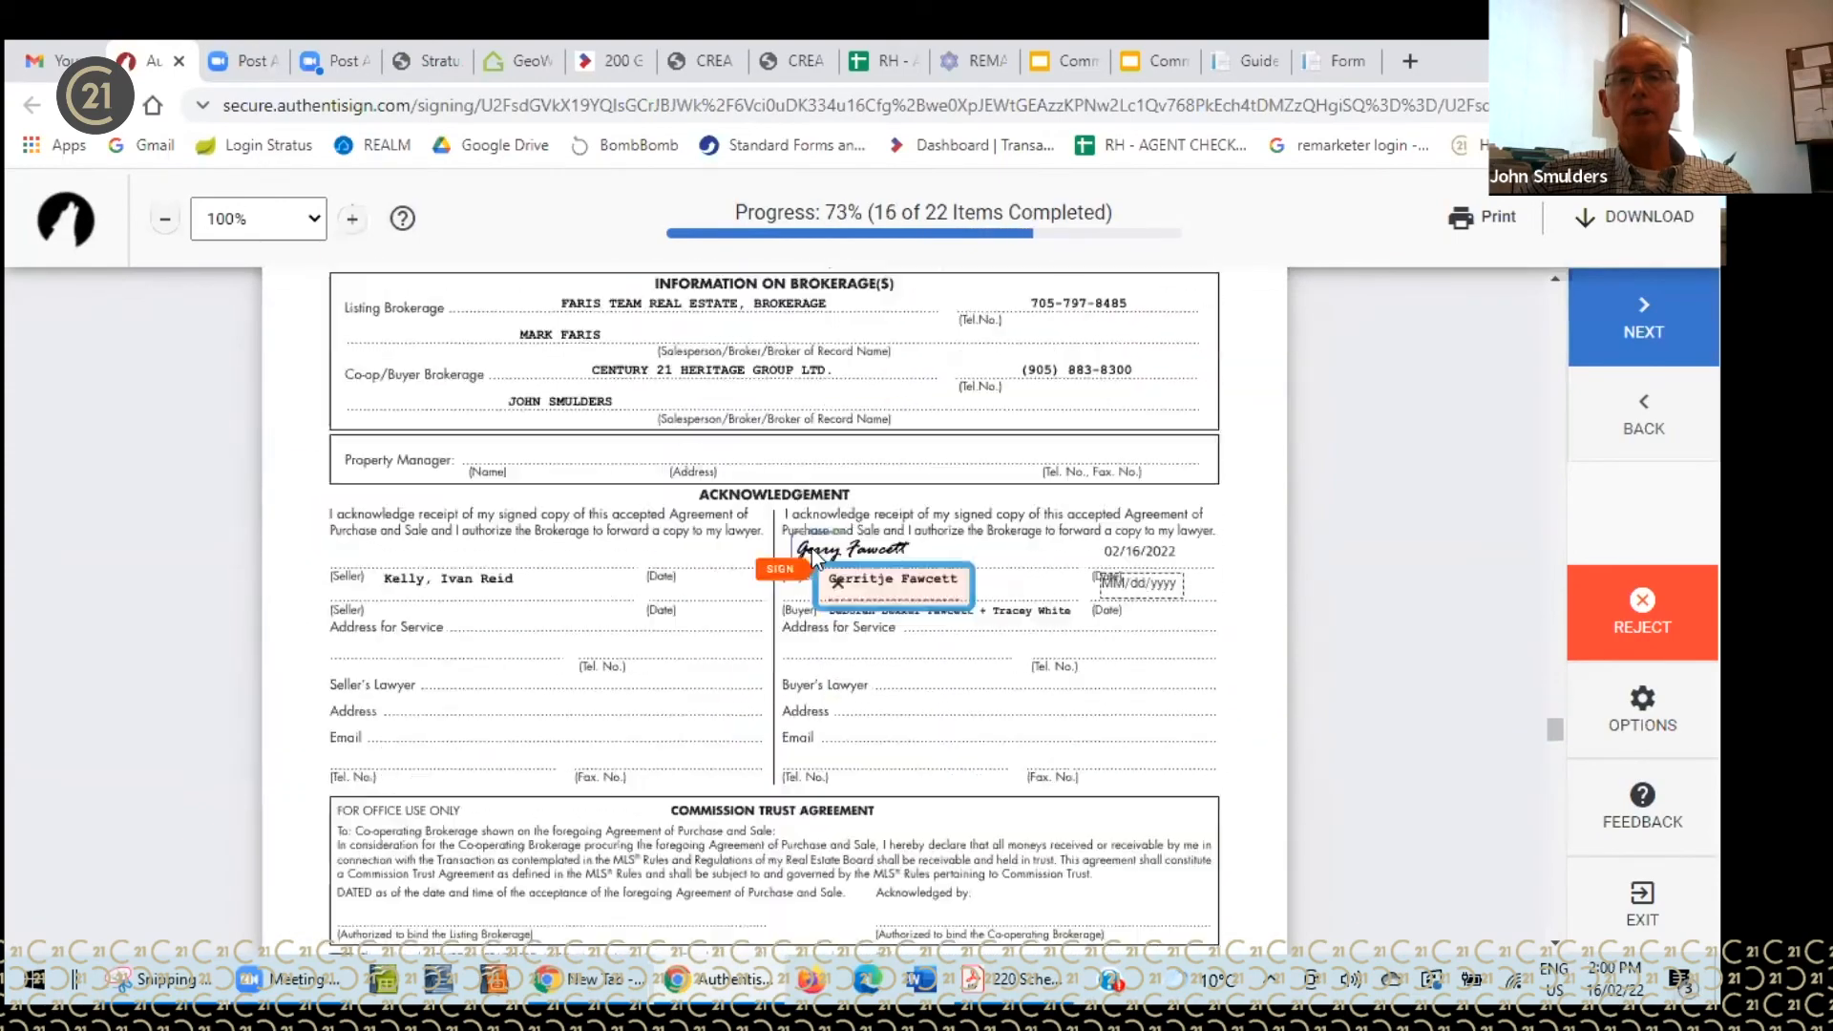
pyautogui.click(879, 559)
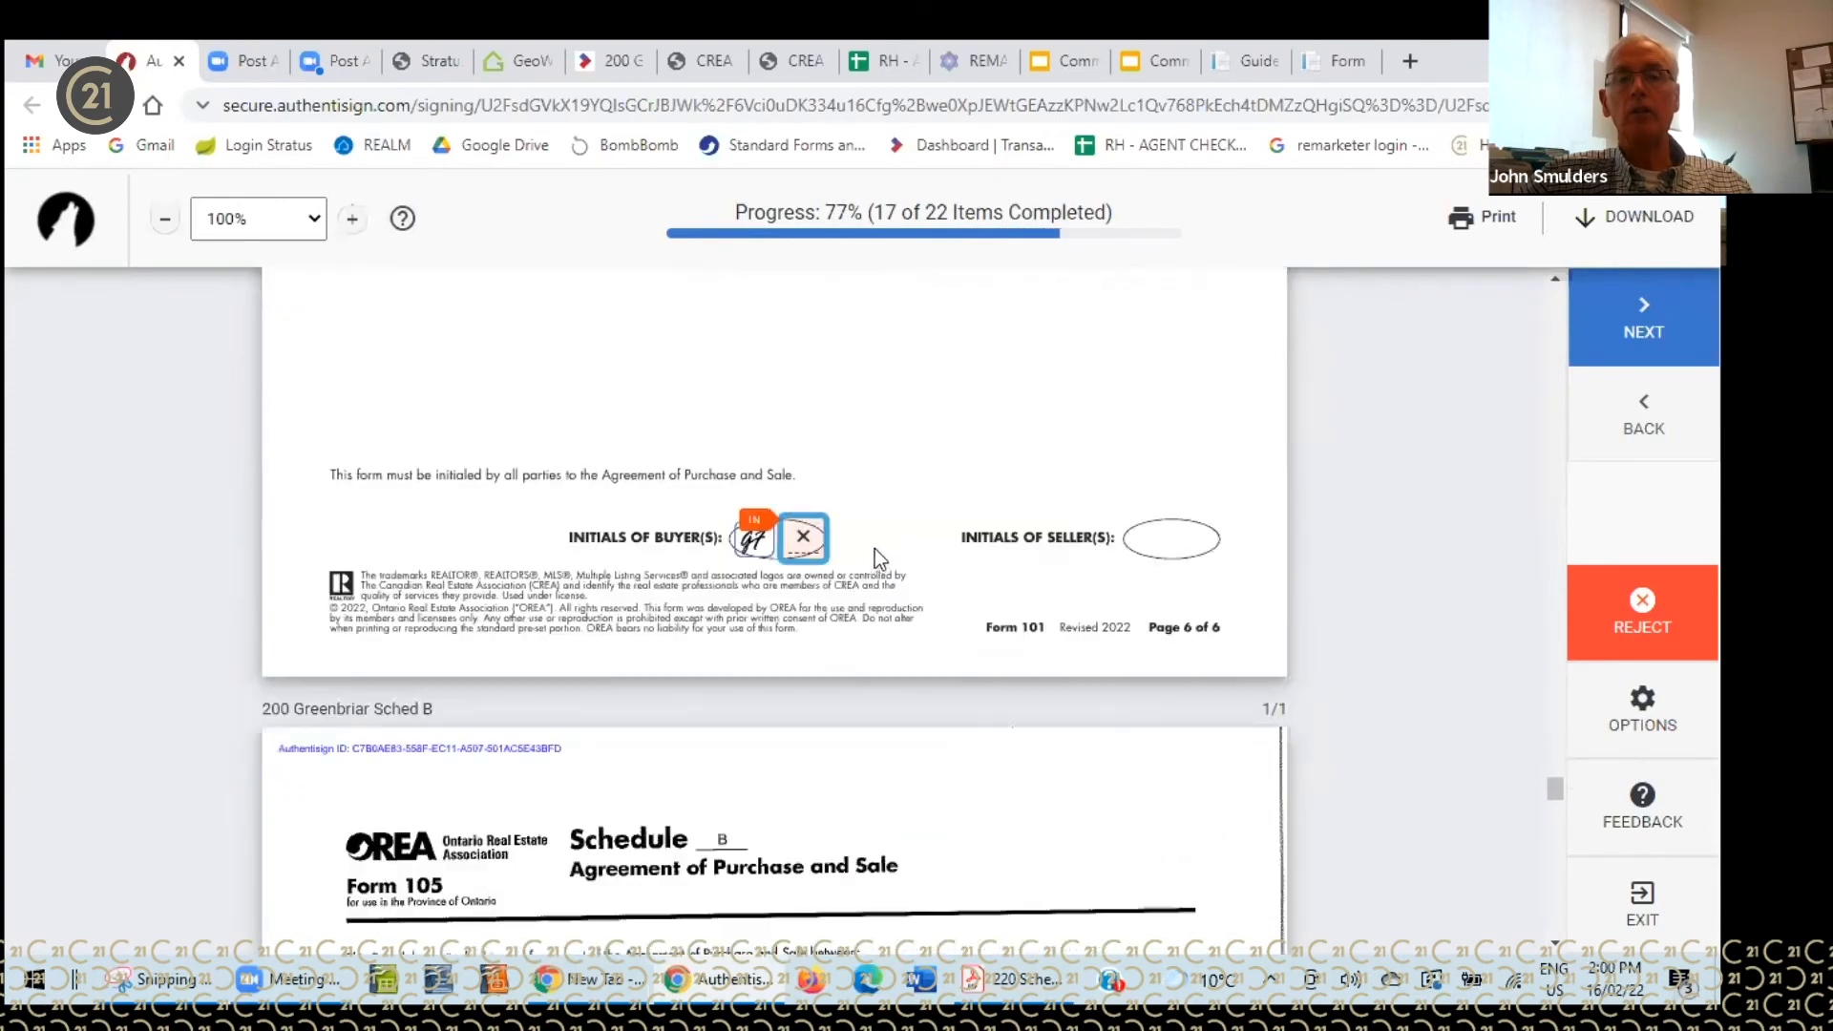
# - Initial Form 101 page 6, Schedule B, Form 320 and the consent, then sign and complete
pyautogui.click(814, 554)
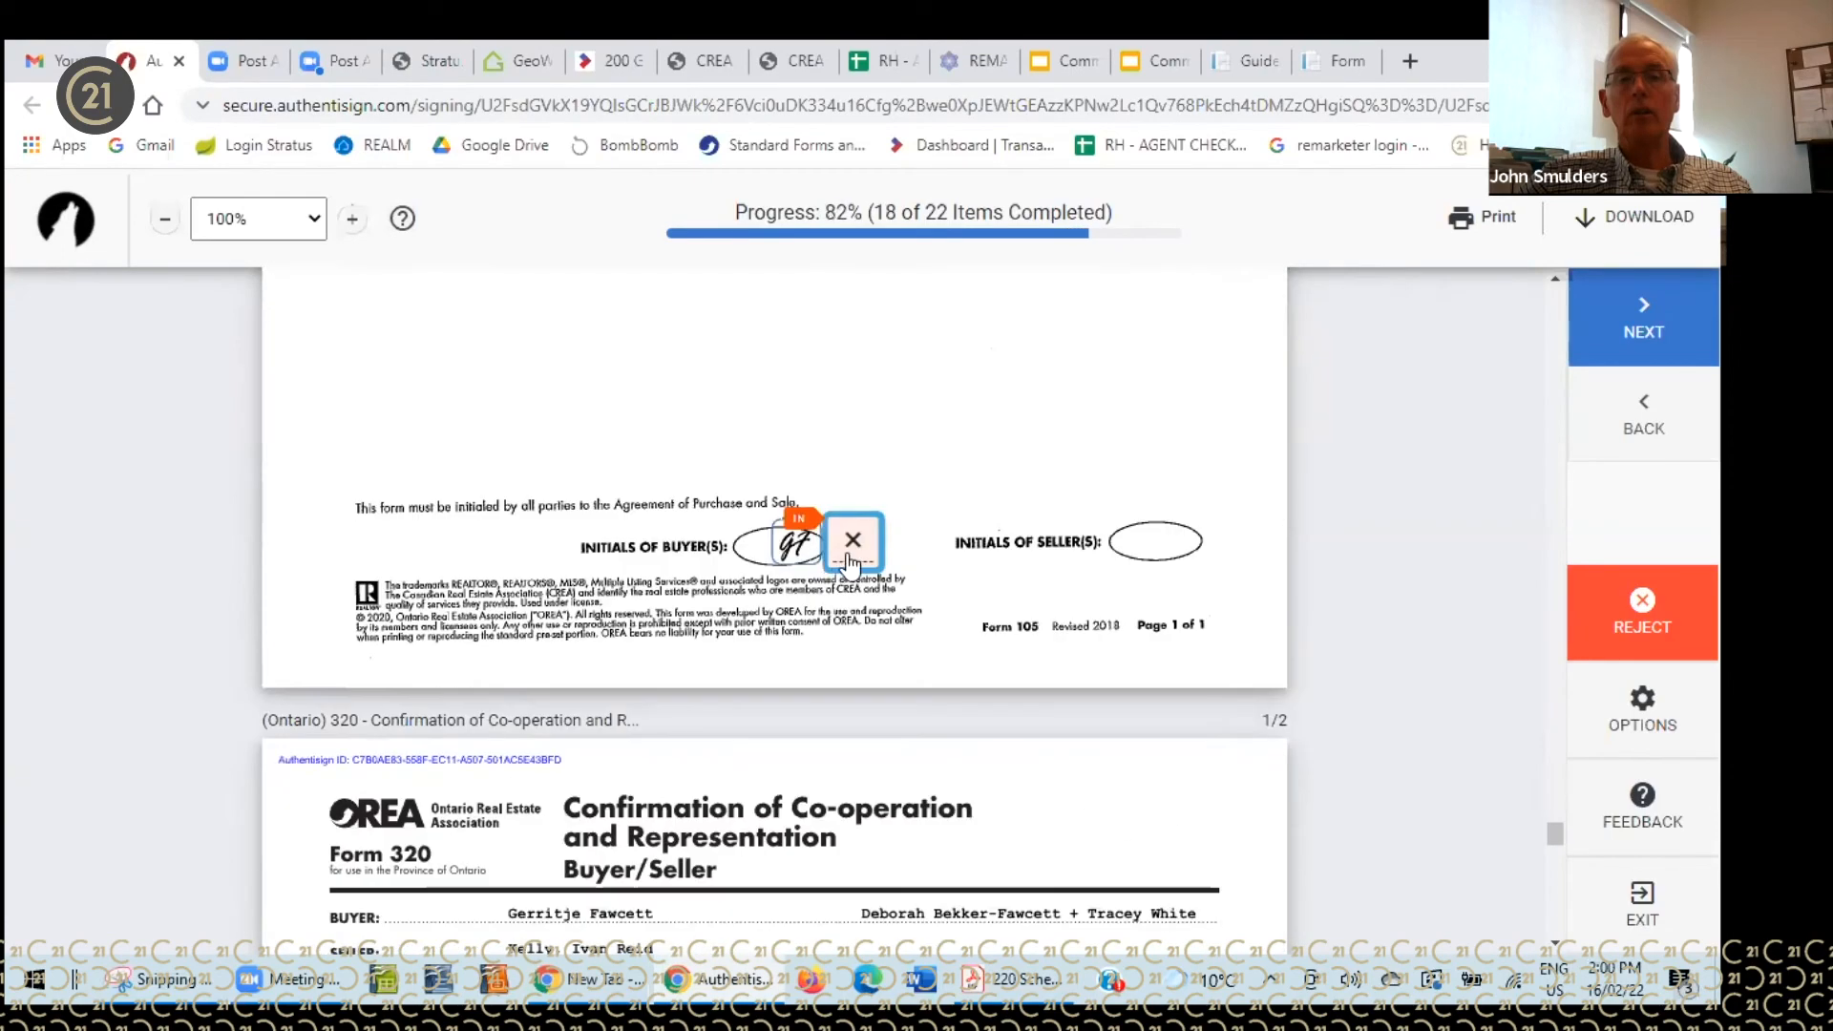
pyautogui.click(485, 550)
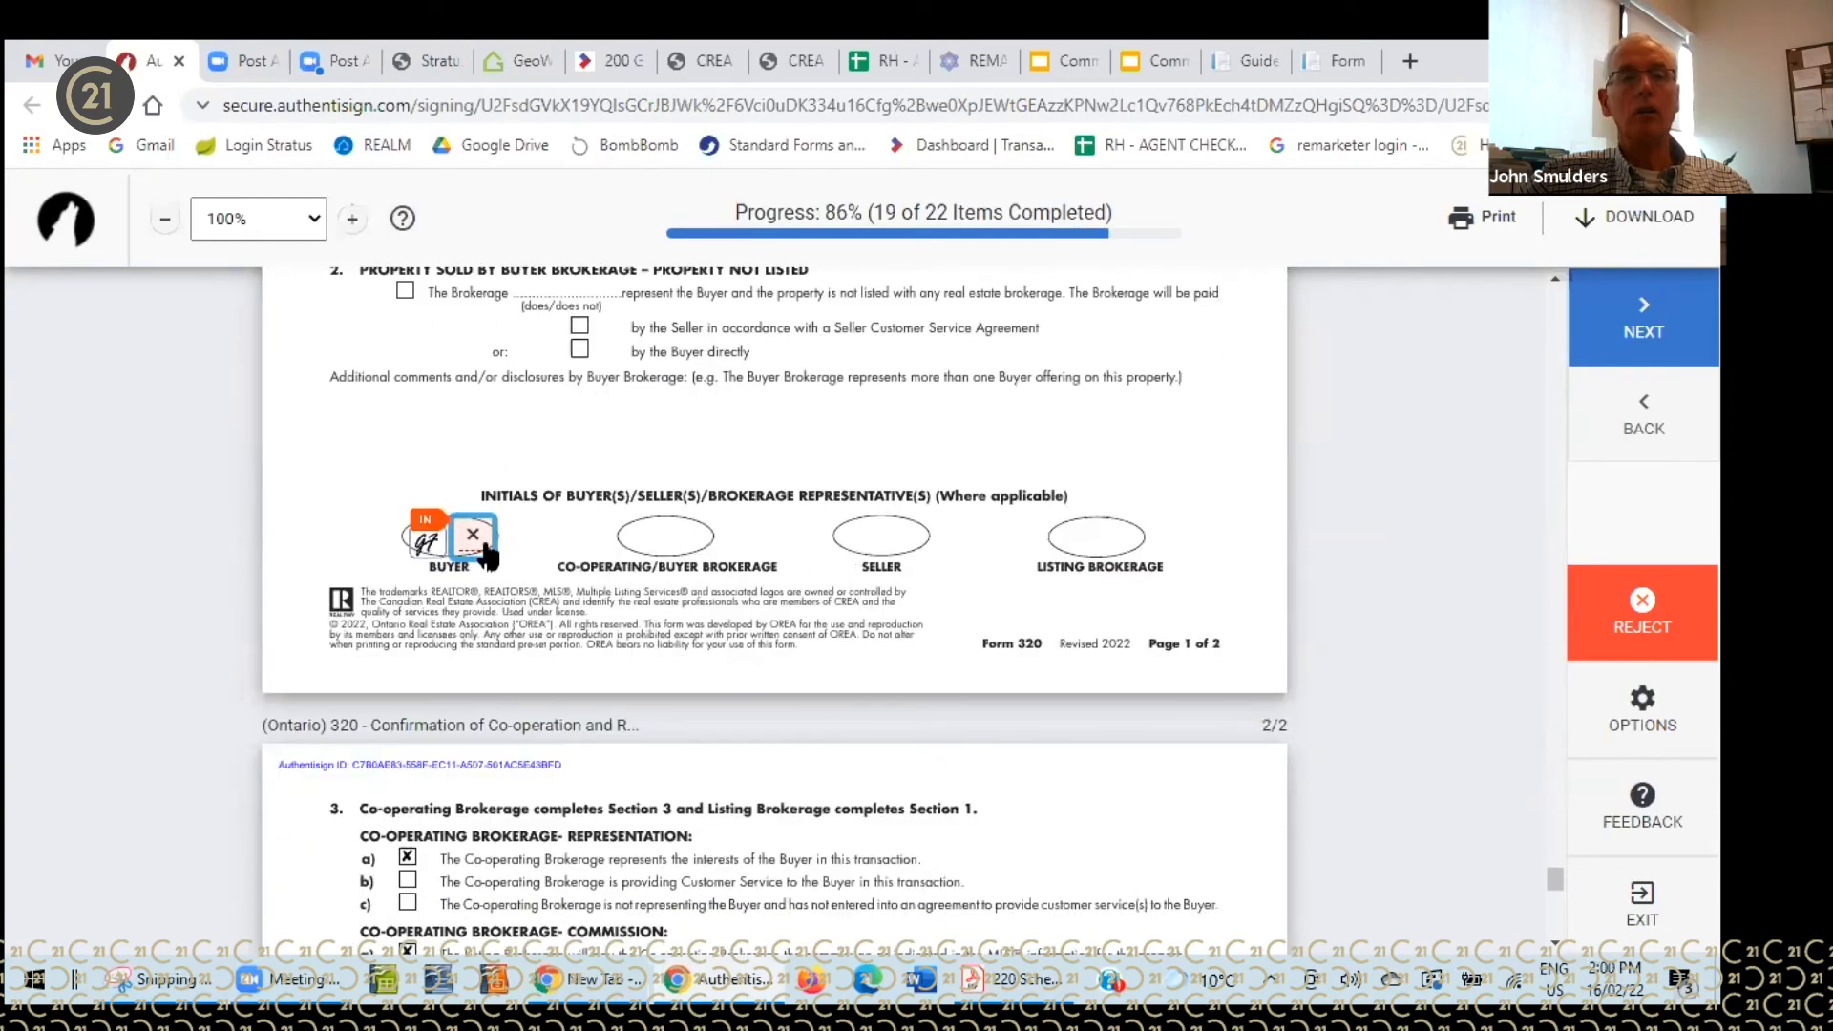
pyautogui.click(954, 540)
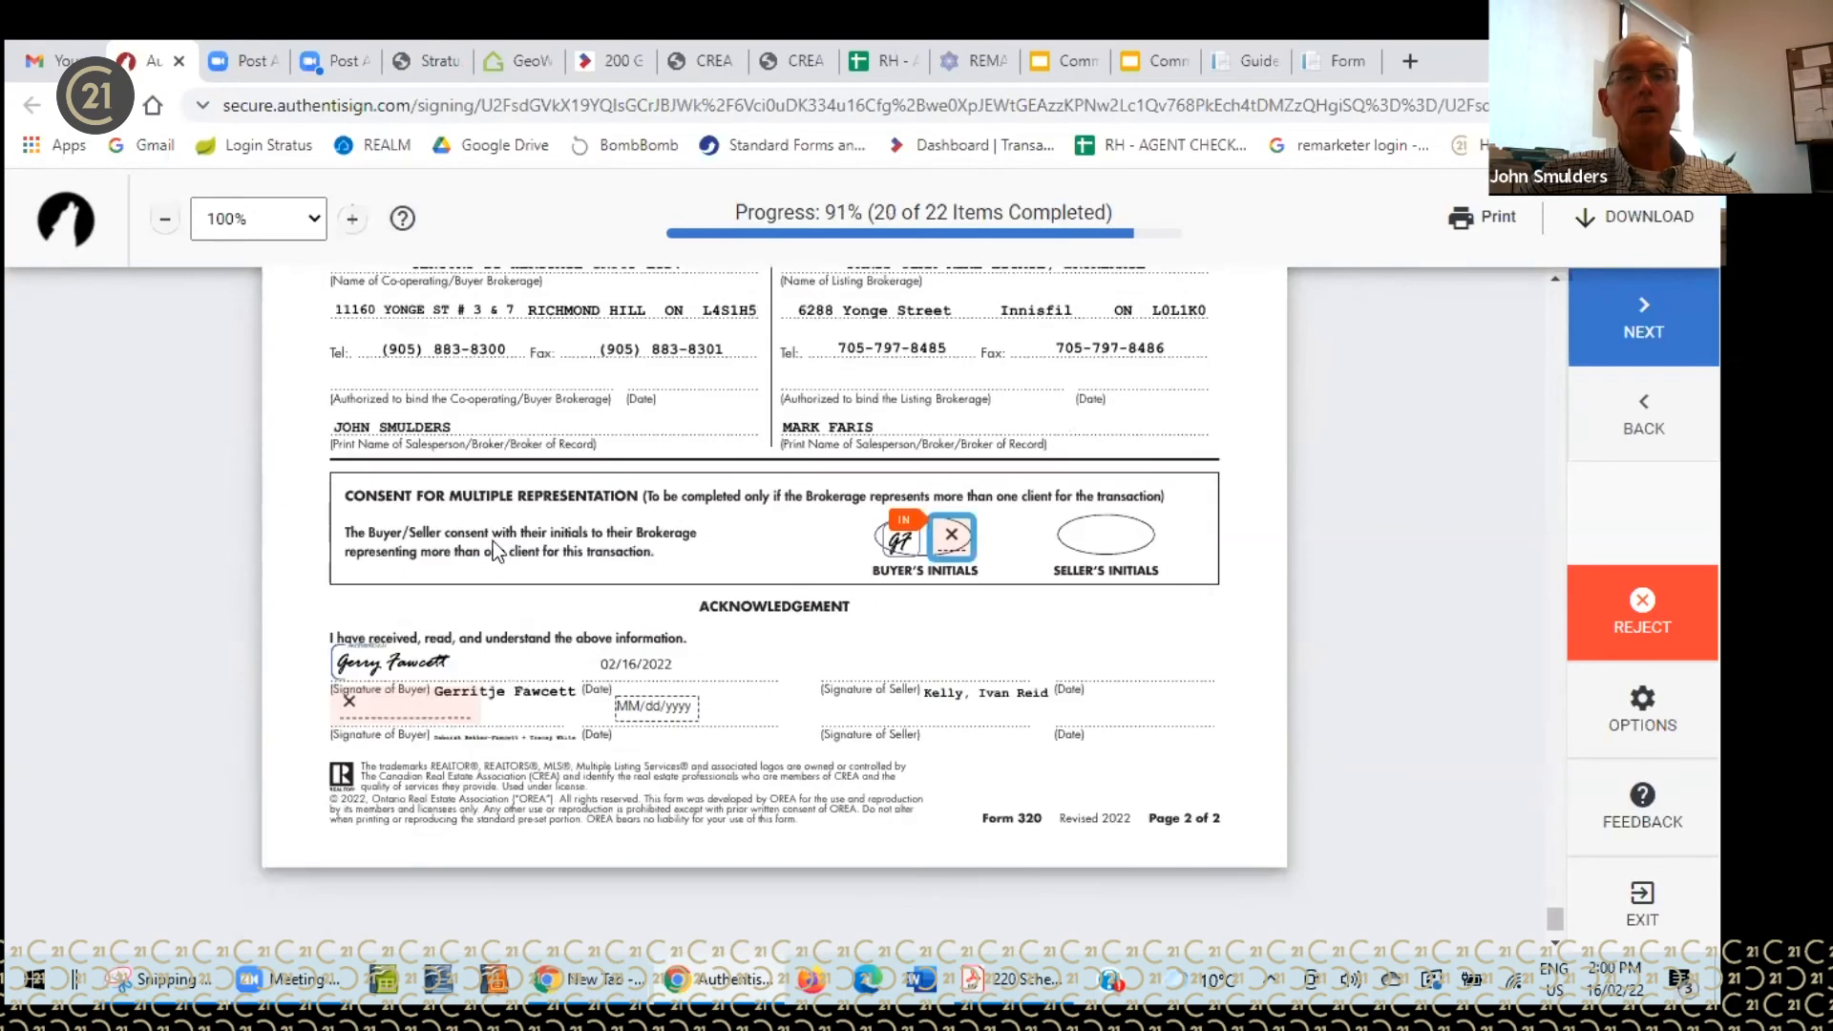
pyautogui.click(959, 541)
pyautogui.click(436, 655)
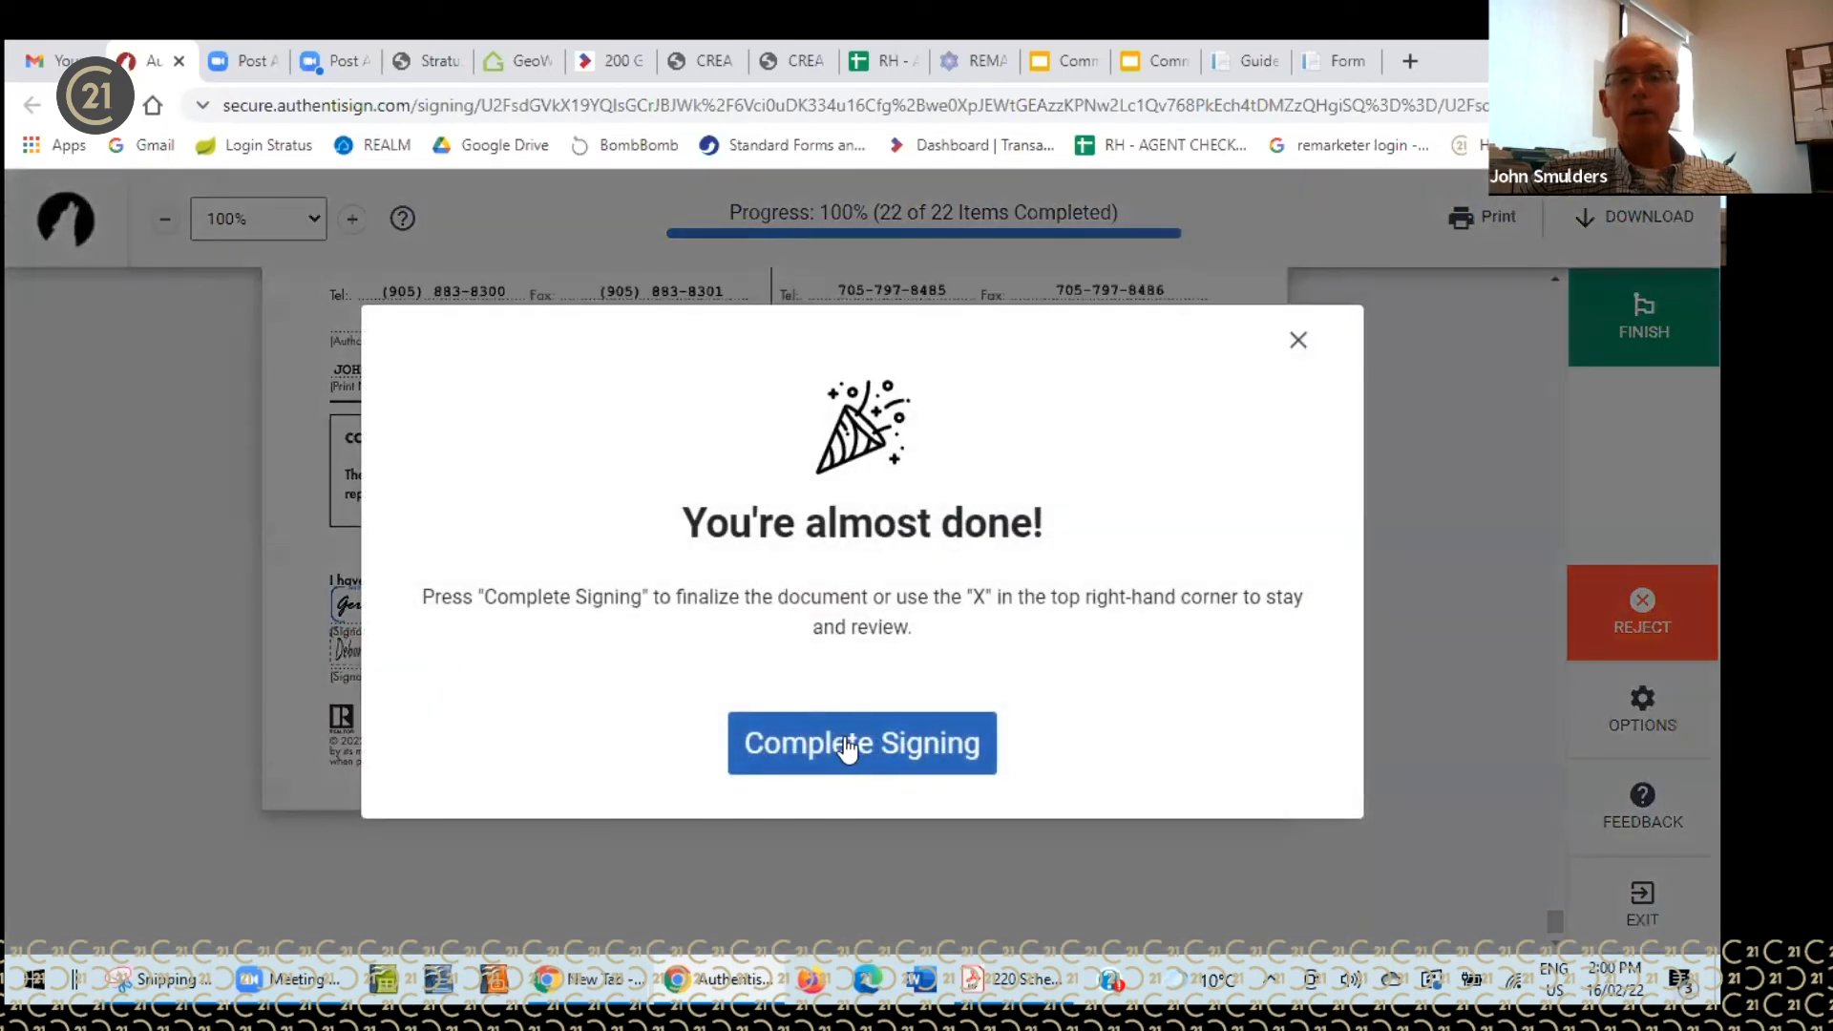
pyautogui.click(848, 747)
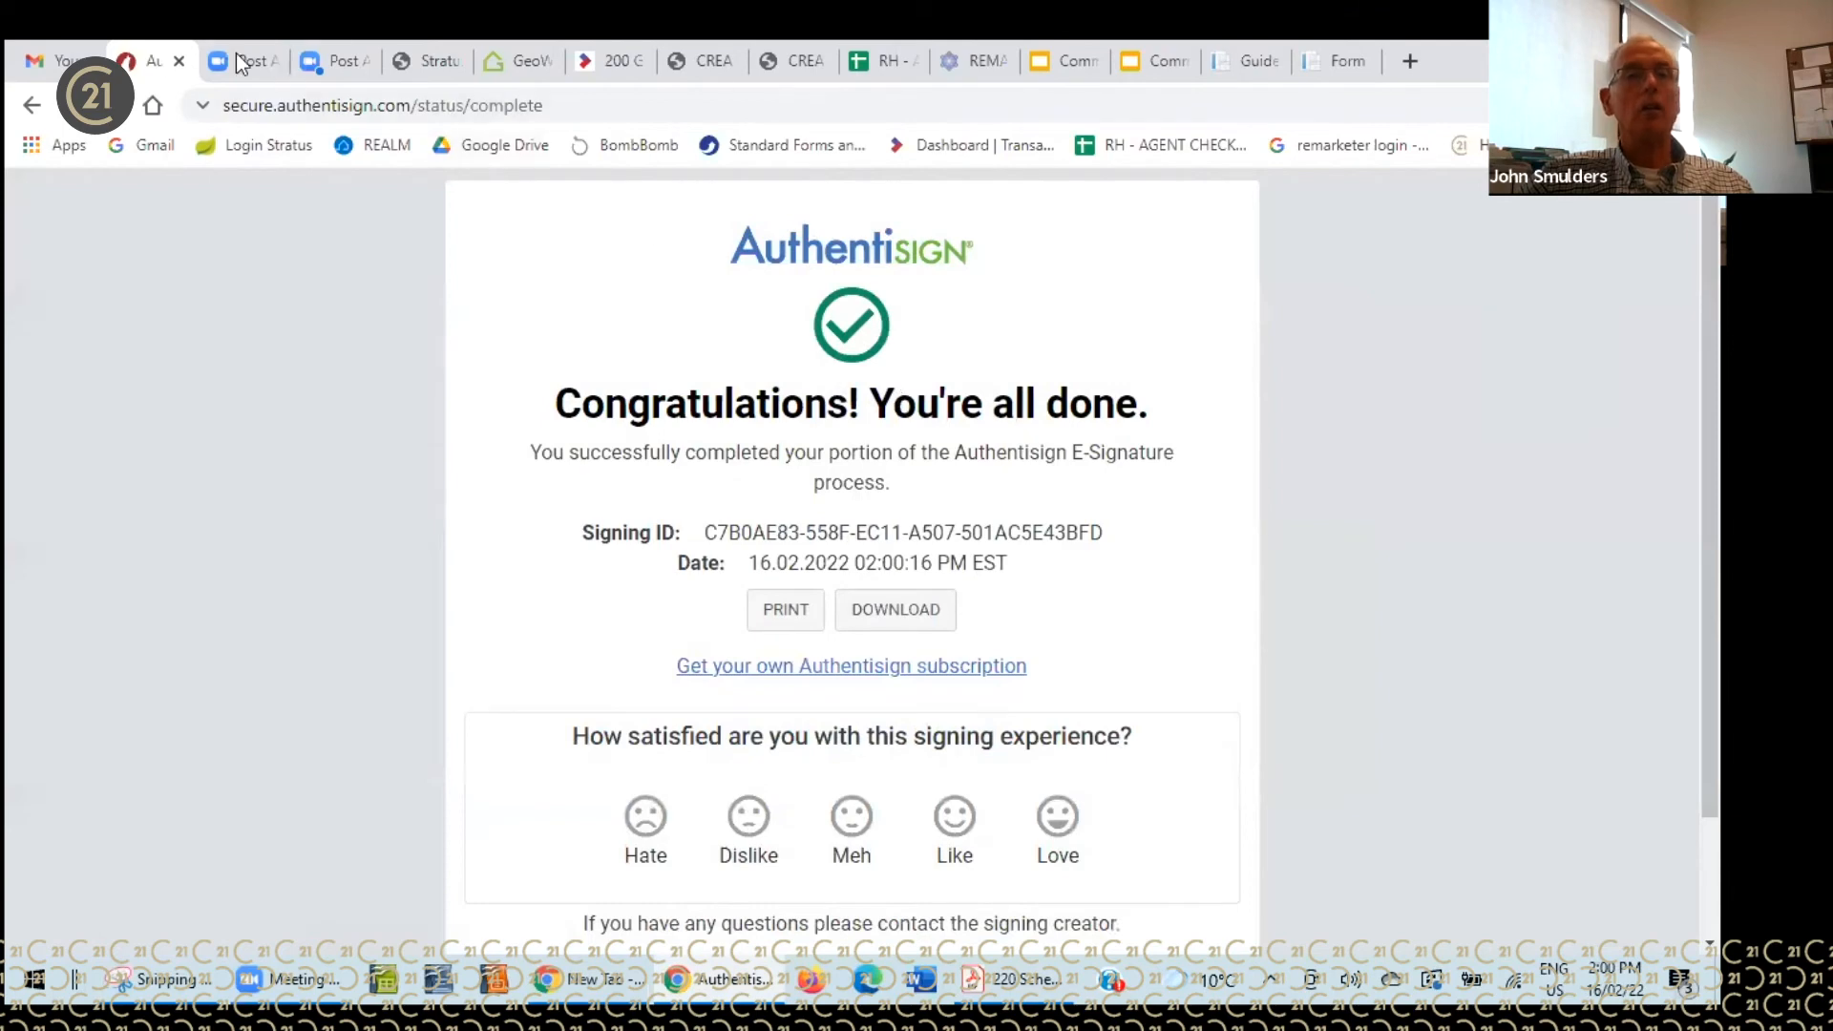
pyautogui.click(170, 59)
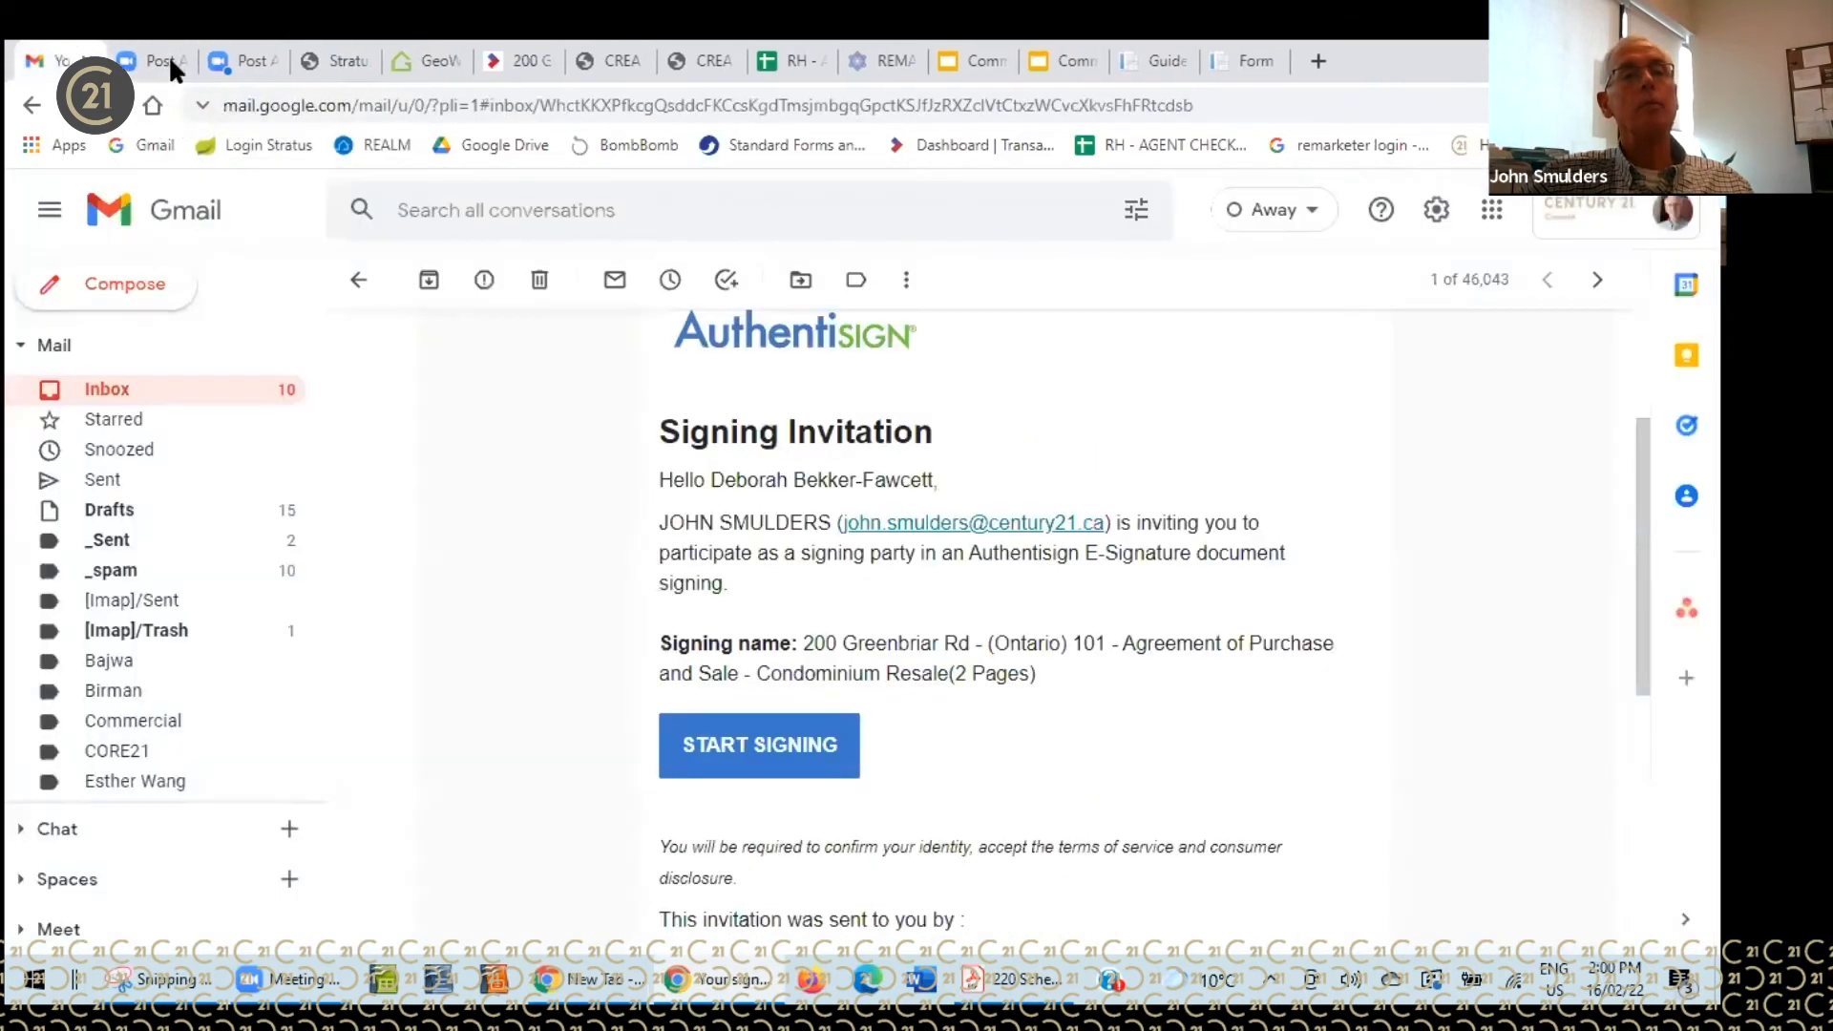
pyautogui.click(222, 395)
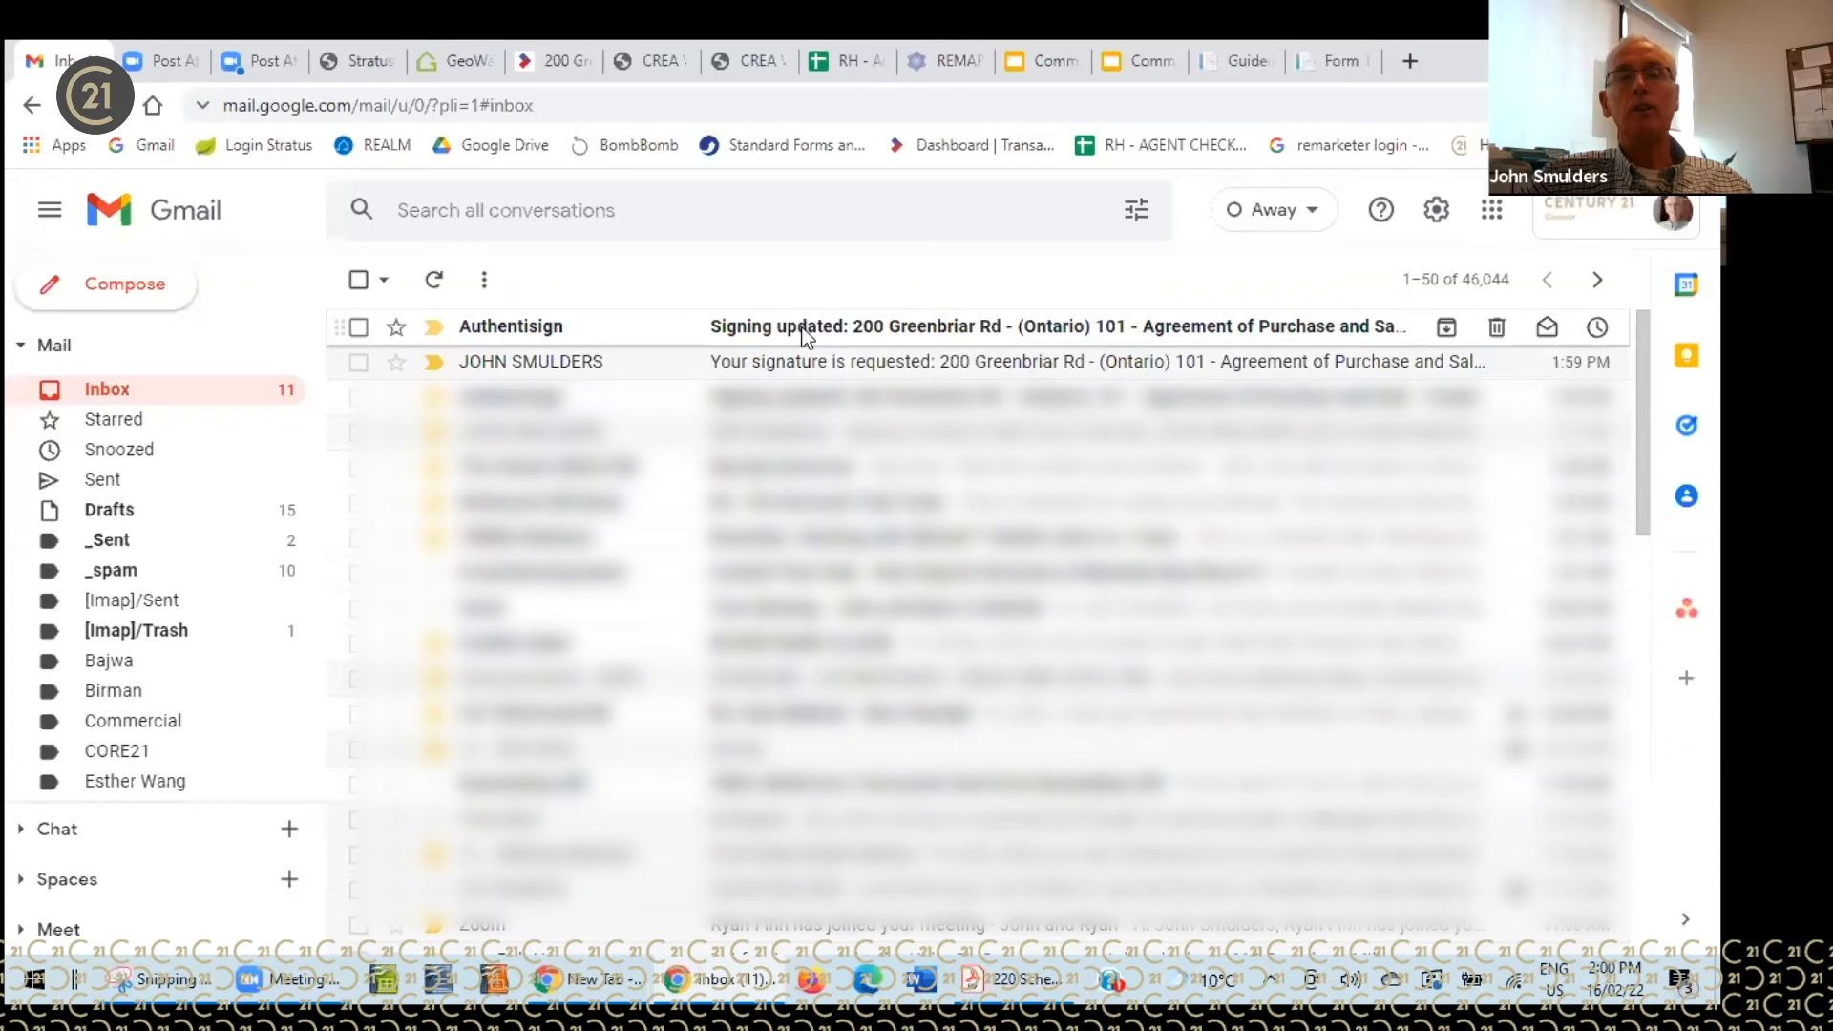
pyautogui.click(434, 280)
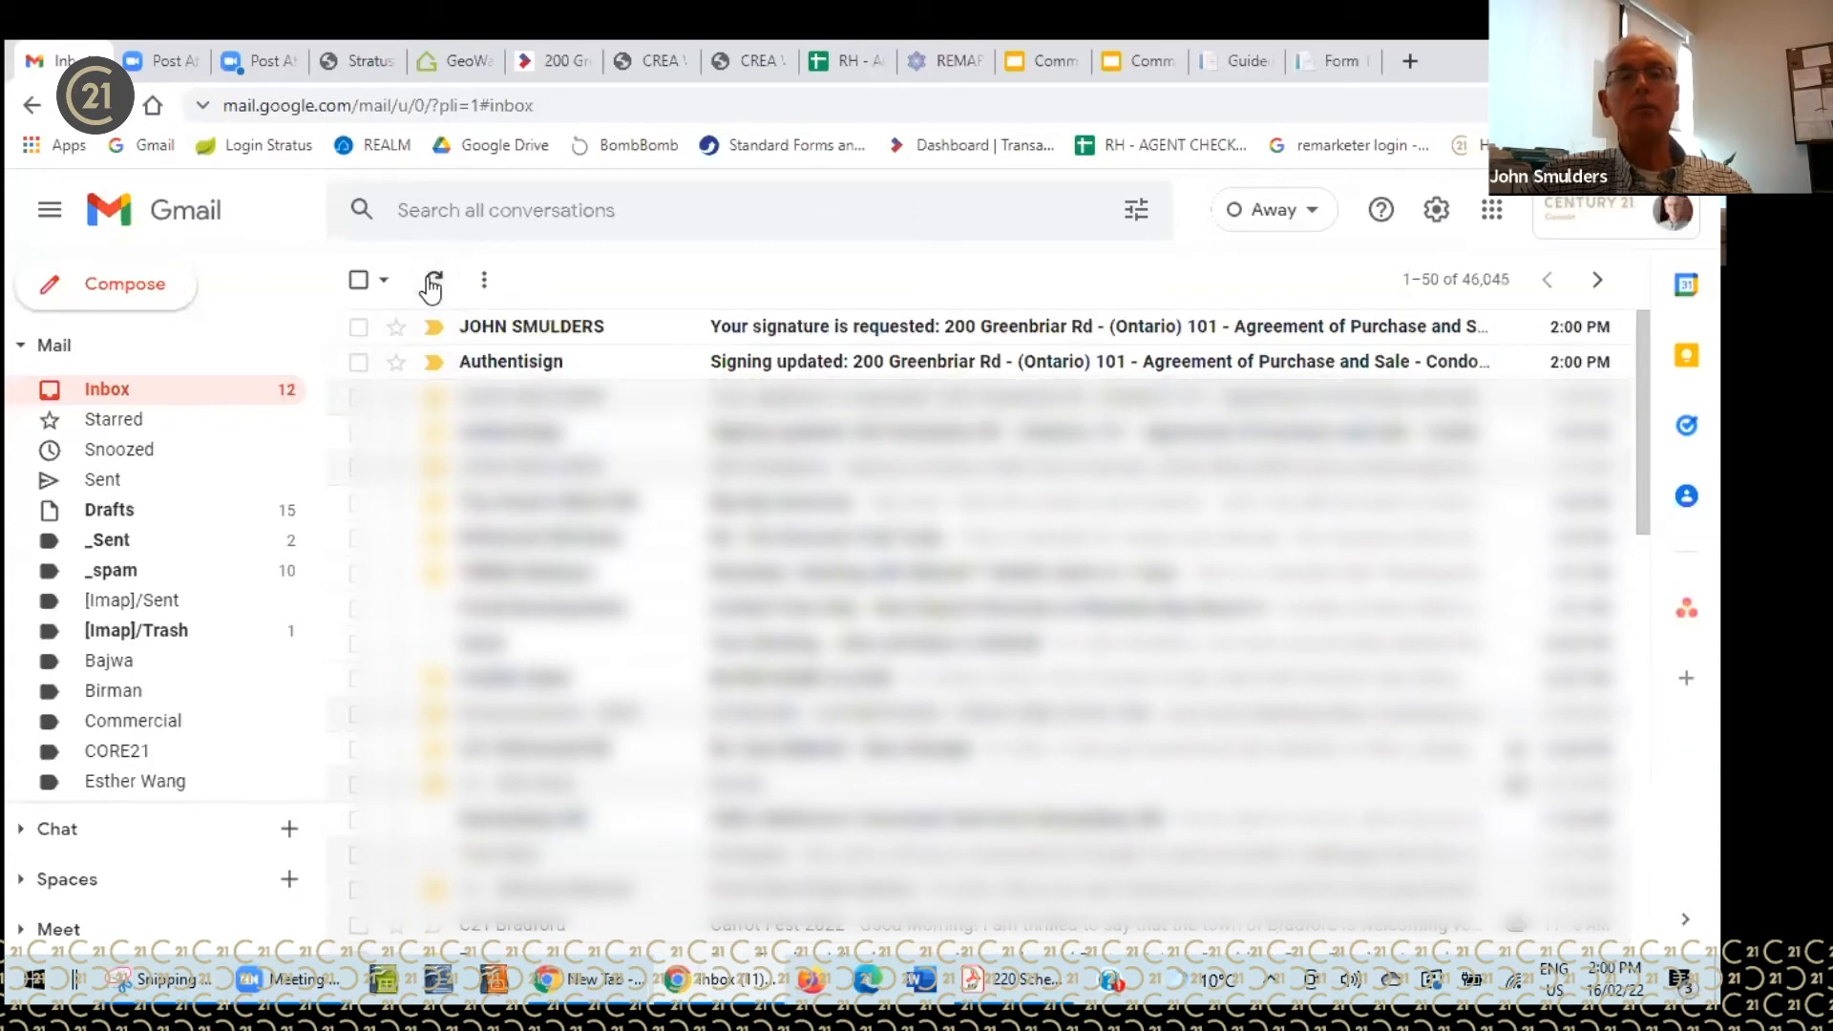
pyautogui.click(817, 329)
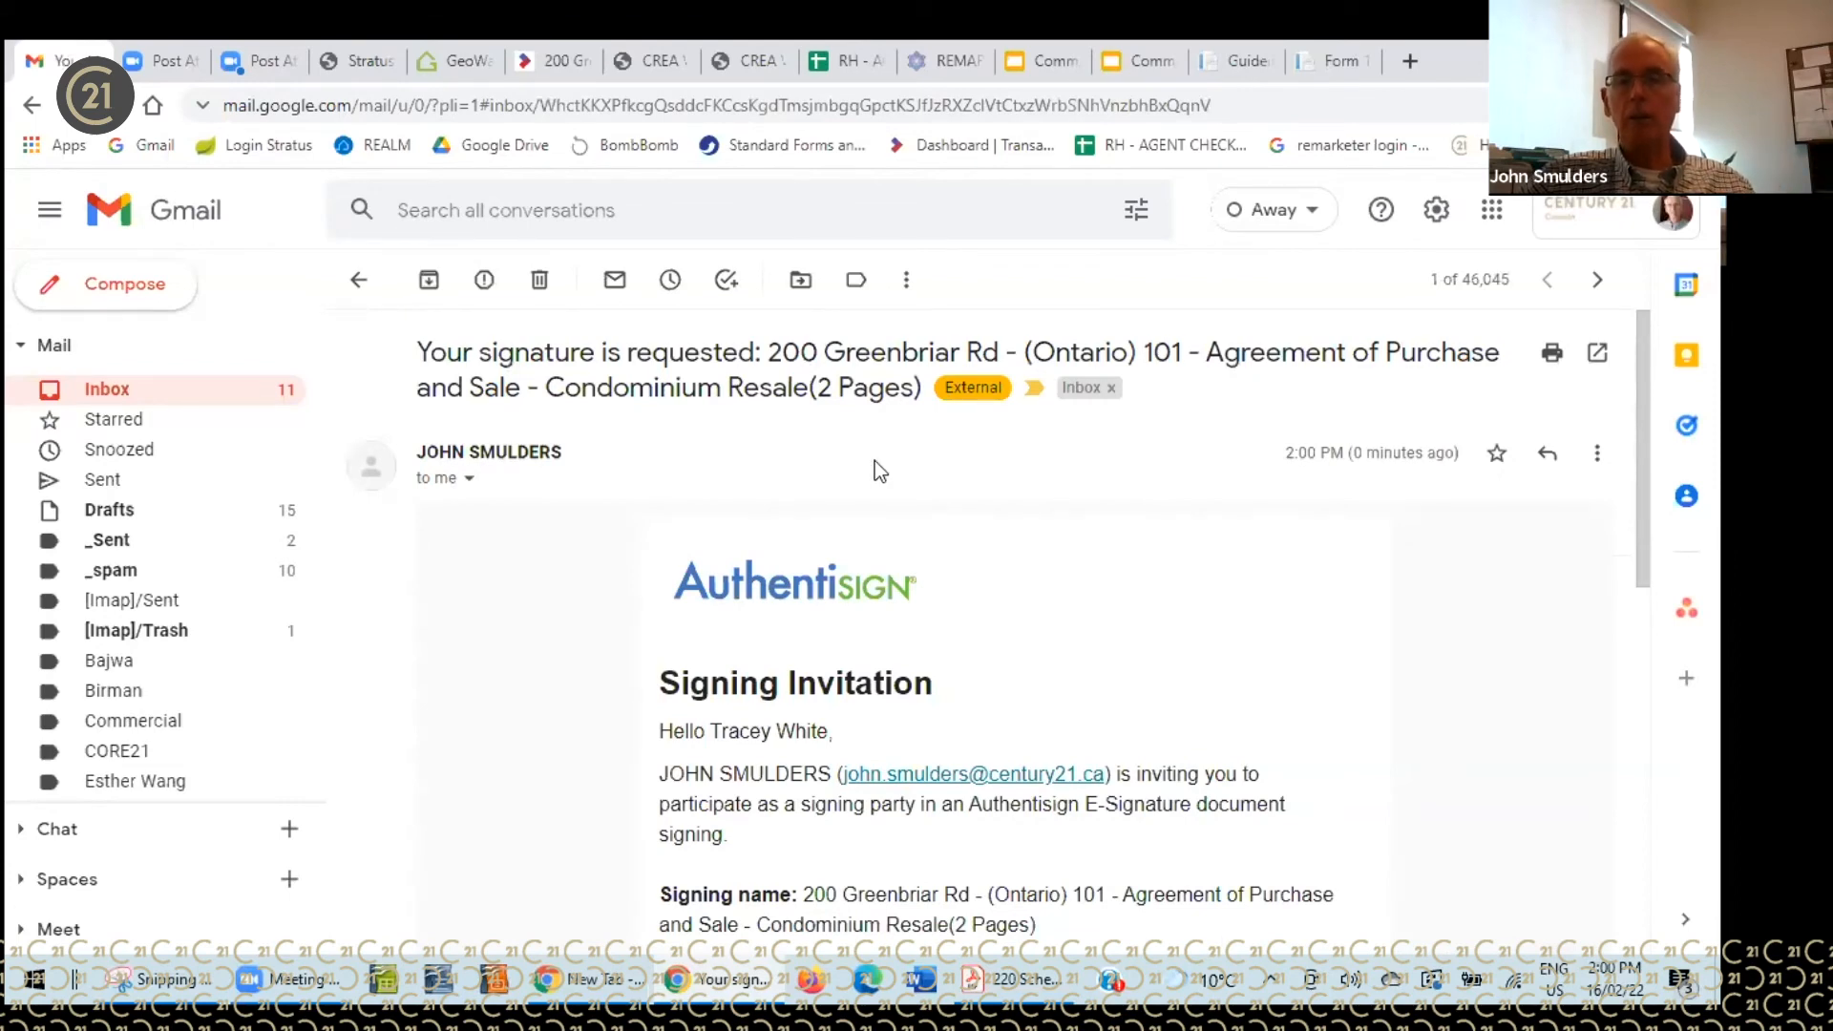
pyautogui.scroll(-4, 937, 481)
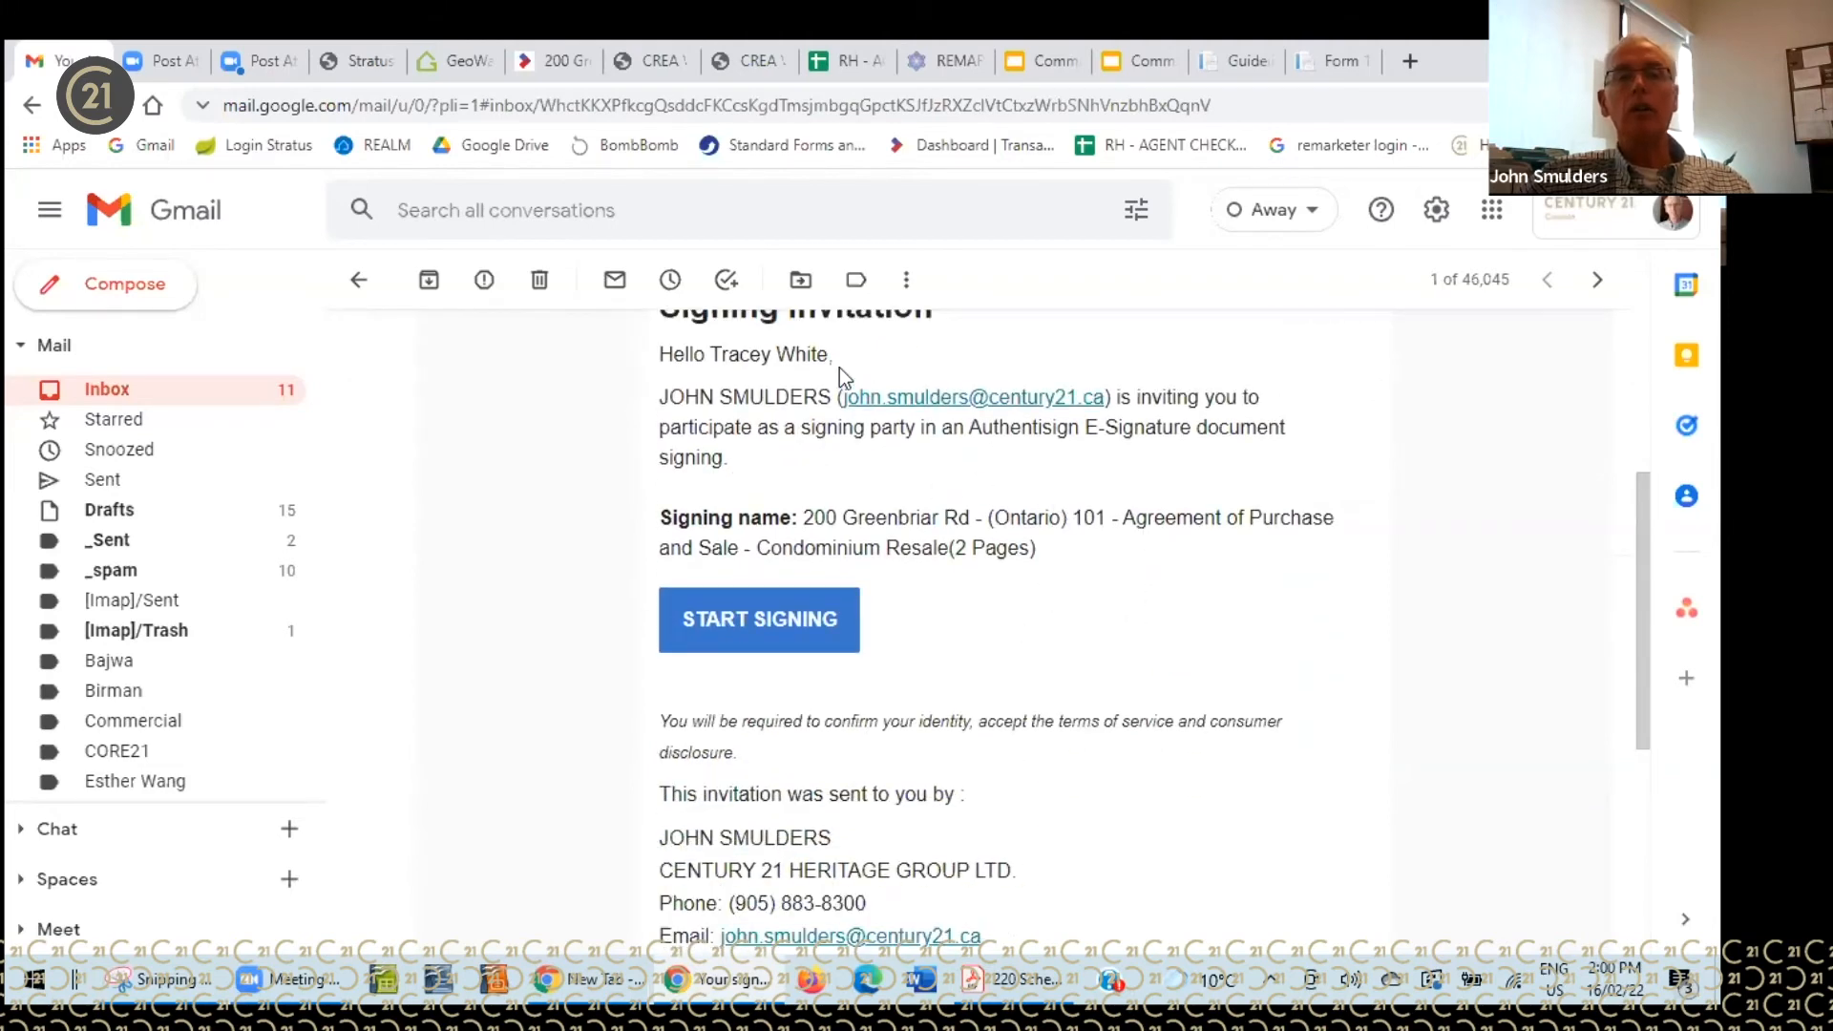
# - Start the third signing, accept the terms and adopt a Sue Ellen Francisco signature style
pyautogui.click(761, 621)
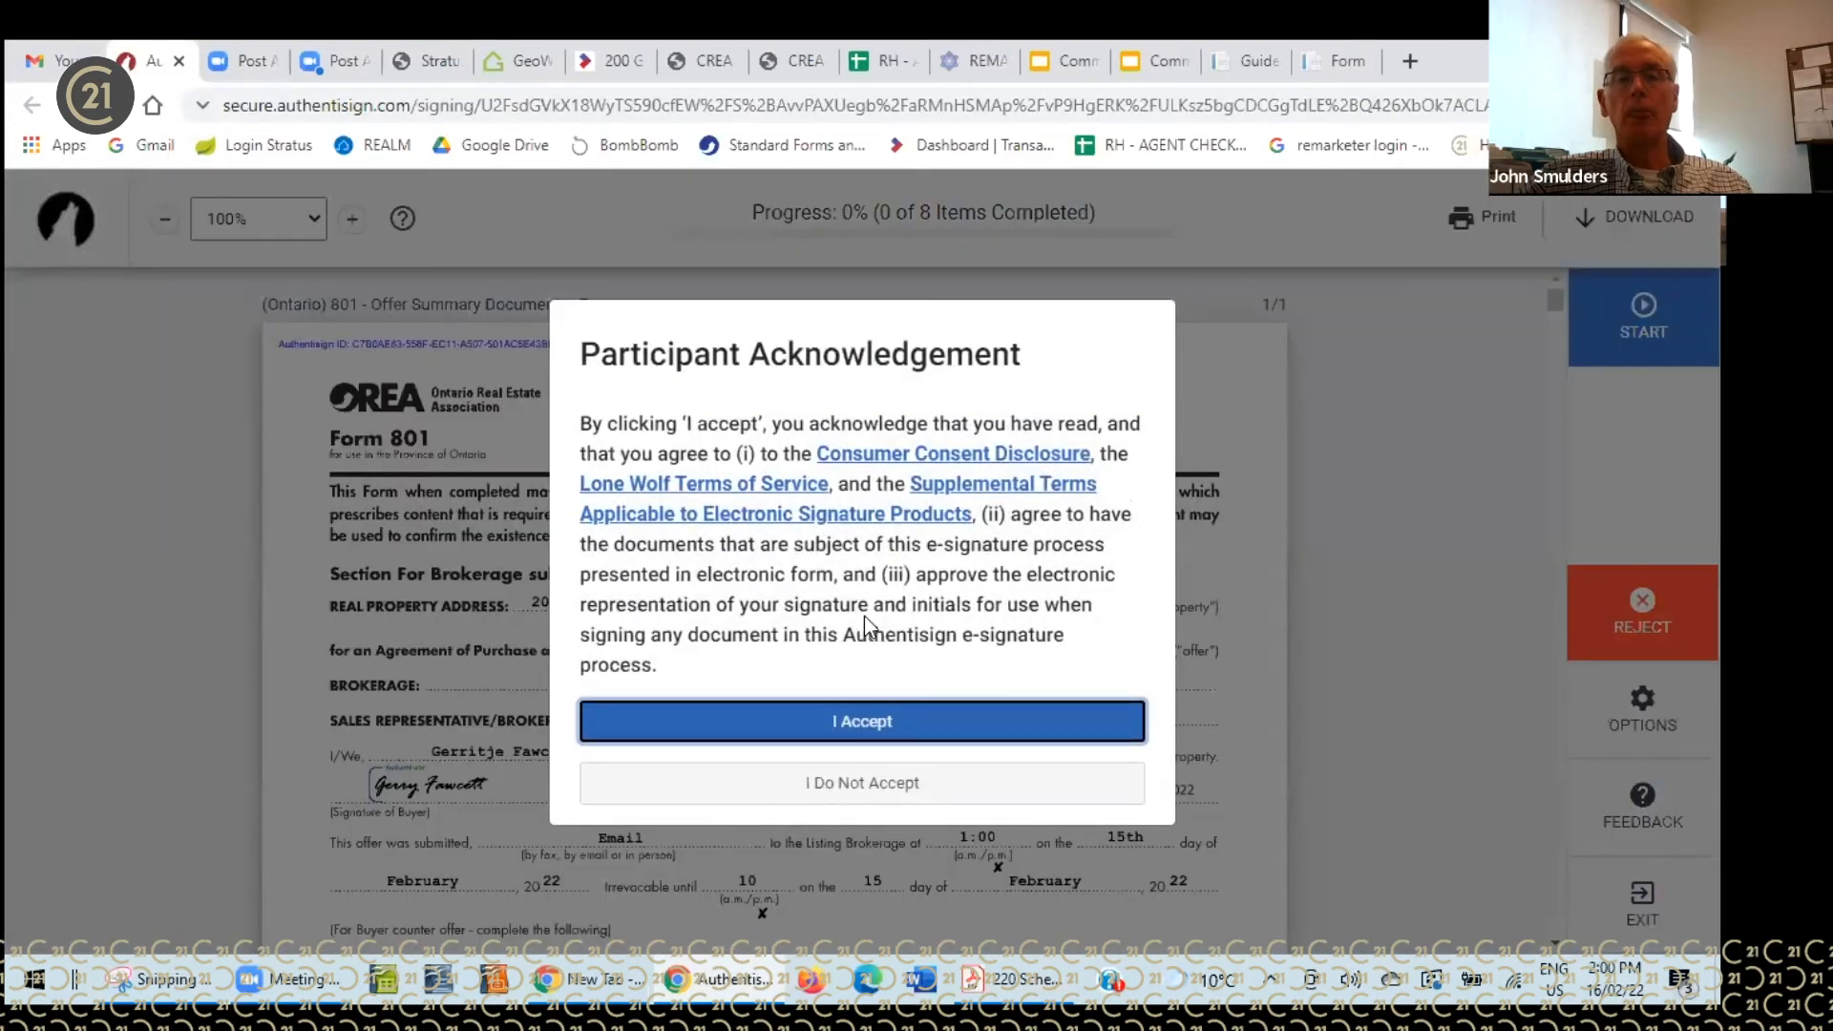
pyautogui.click(880, 729)
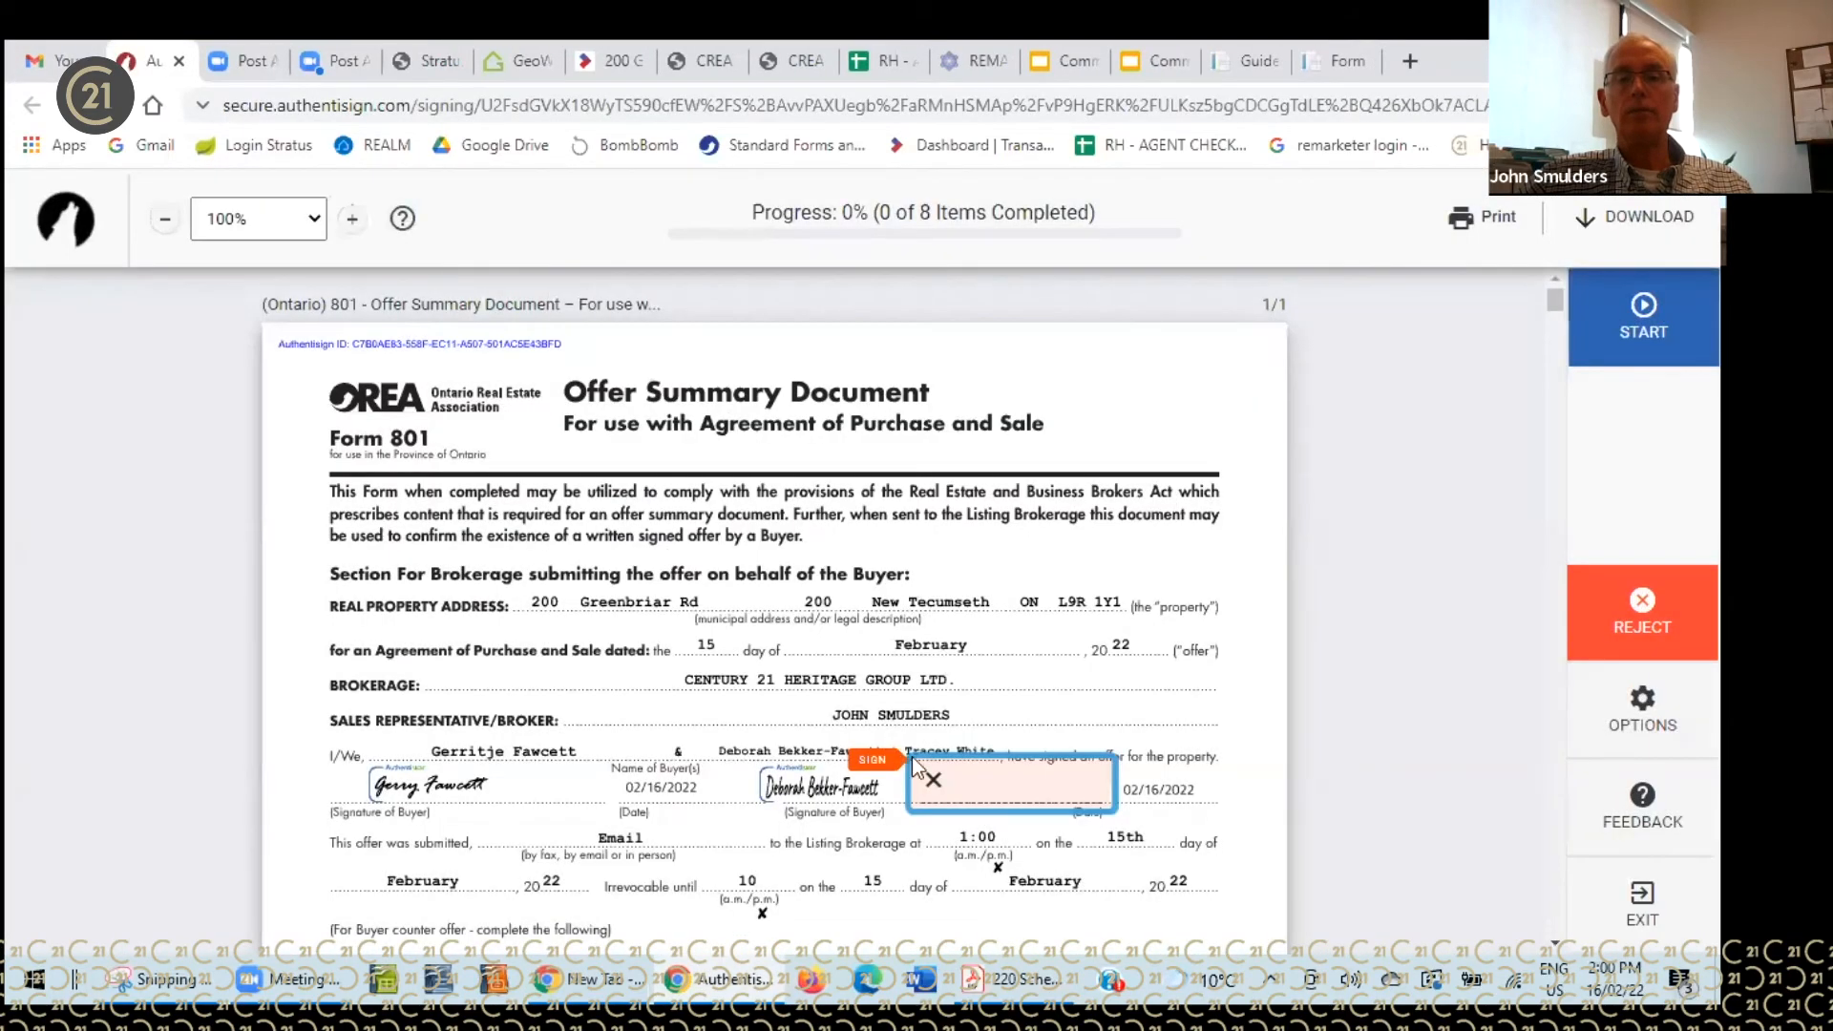
pyautogui.click(959, 775)
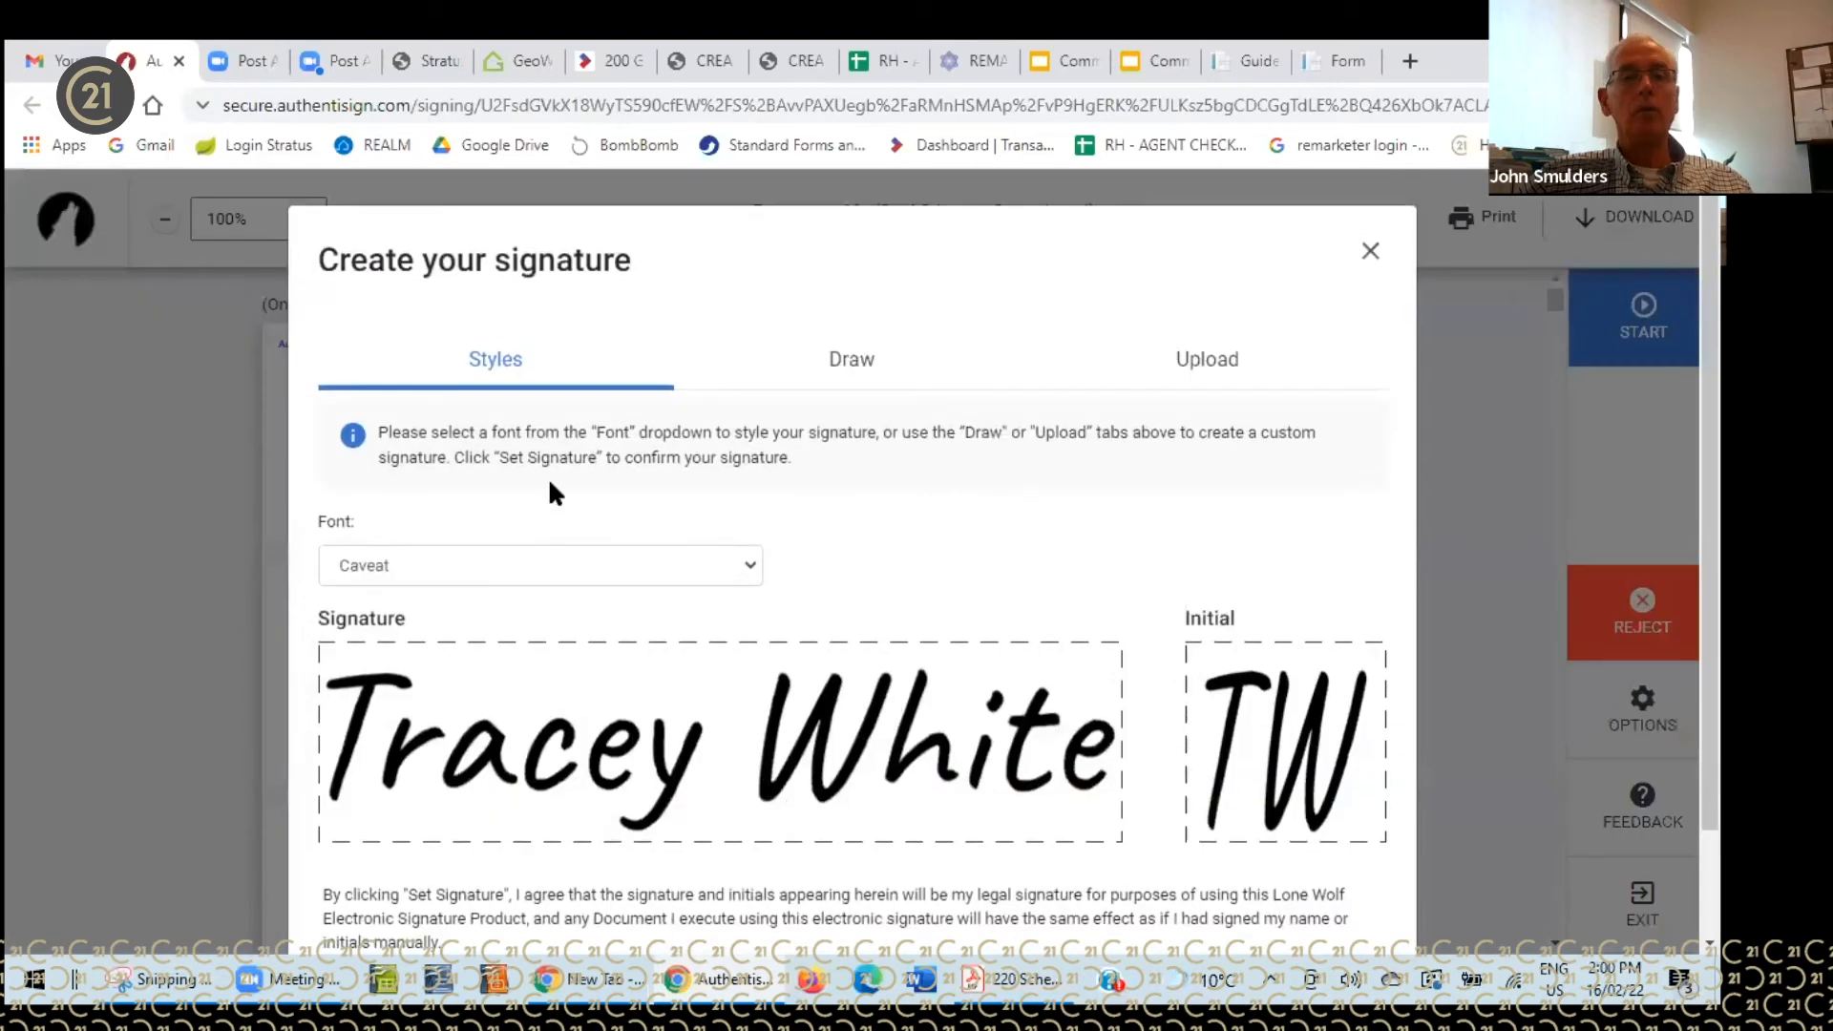
pyautogui.click(741, 563)
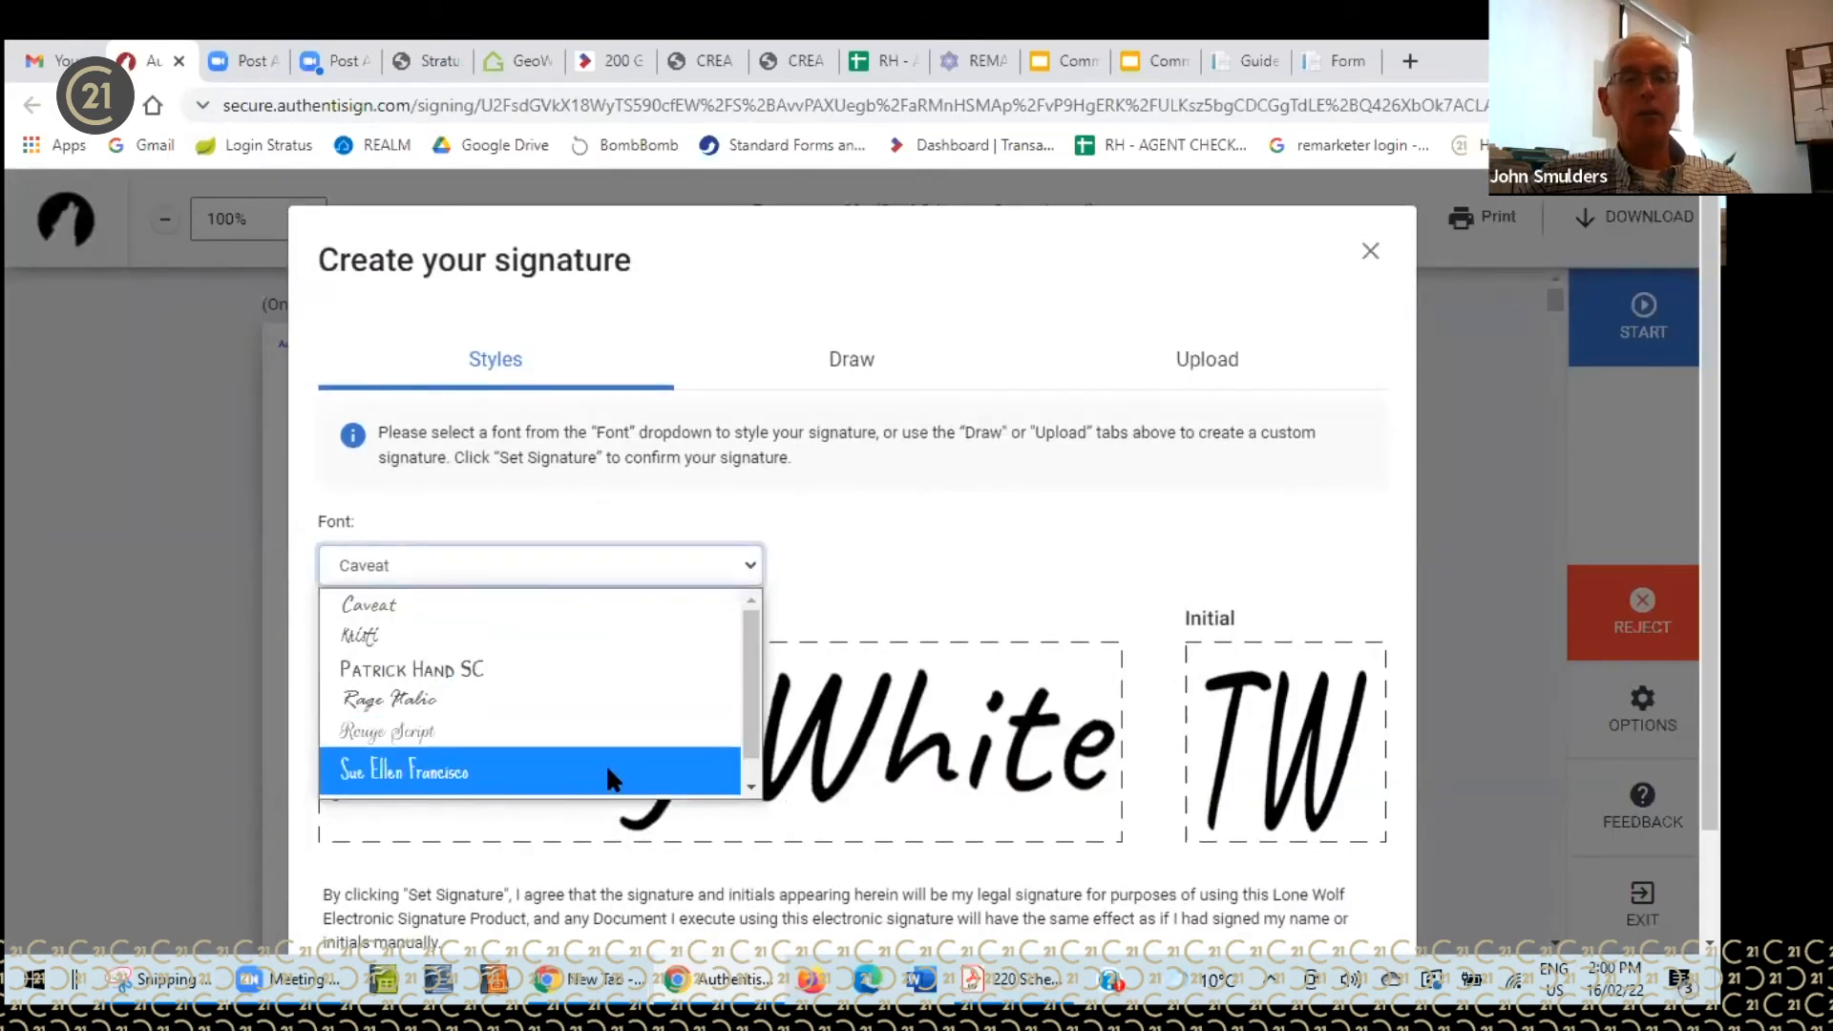
pyautogui.click(611, 773)
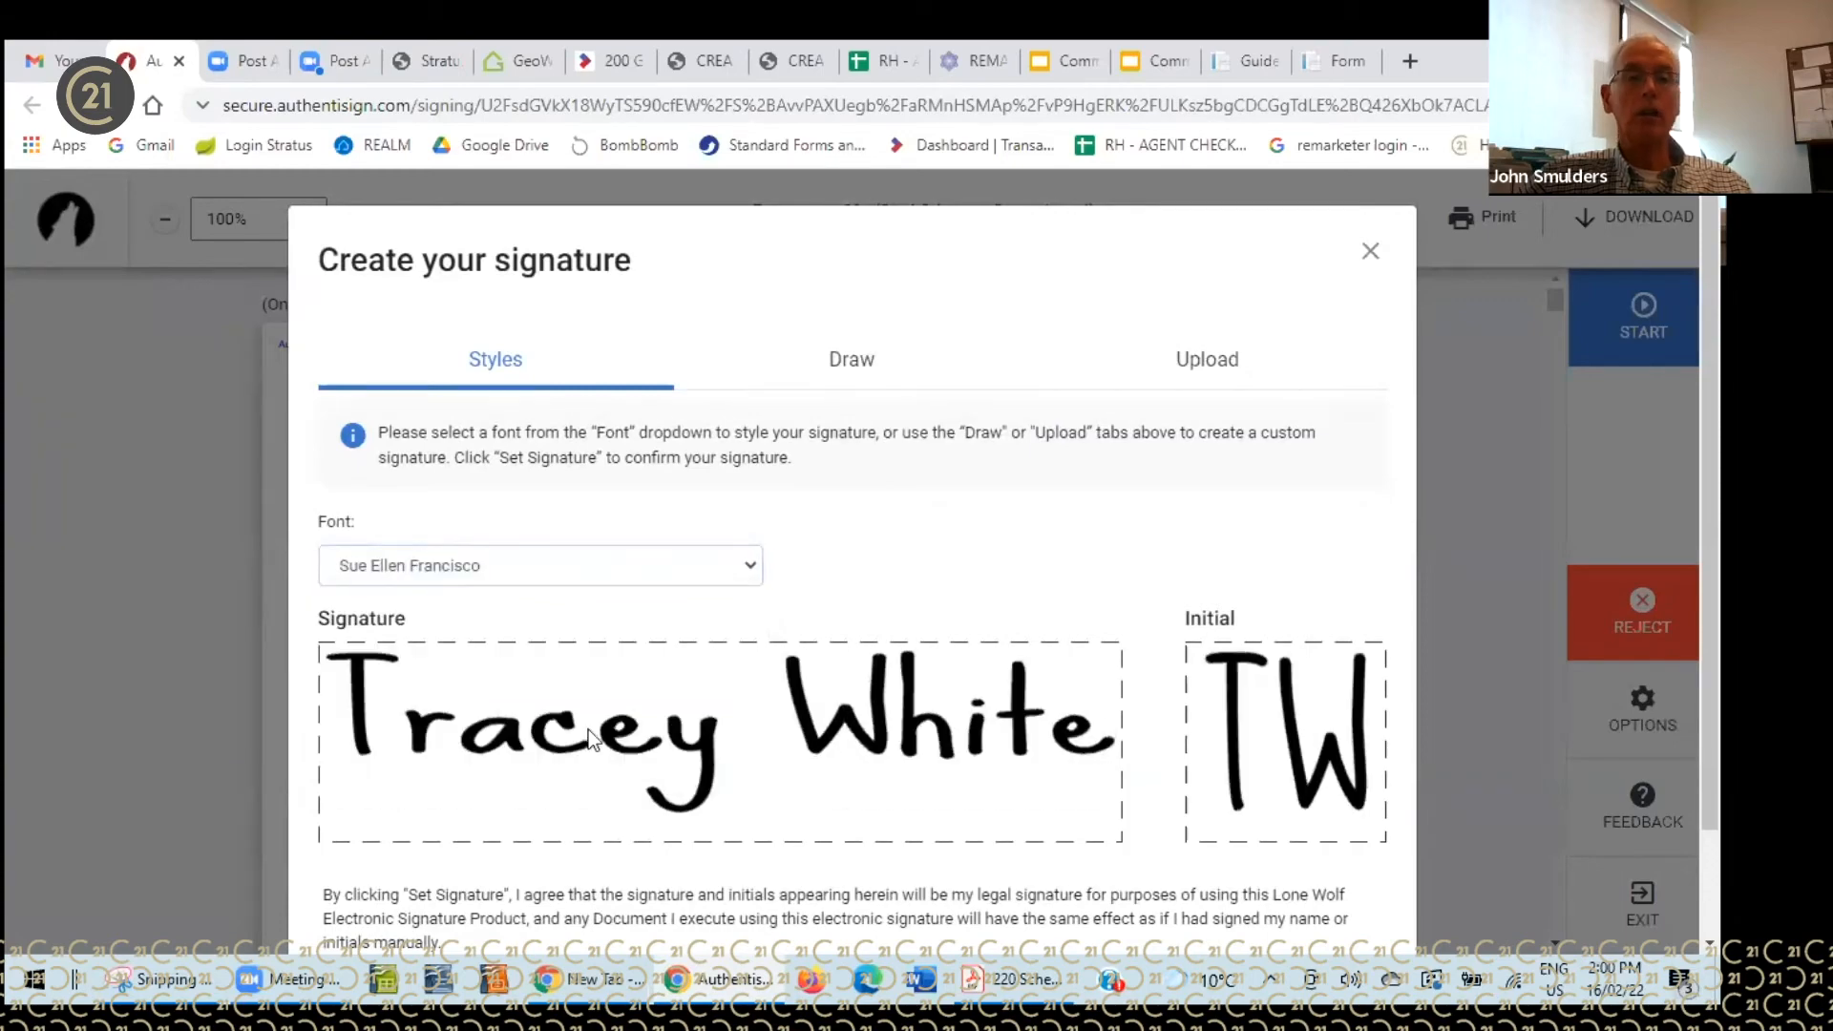
pyautogui.scroll(-2, 856, 573)
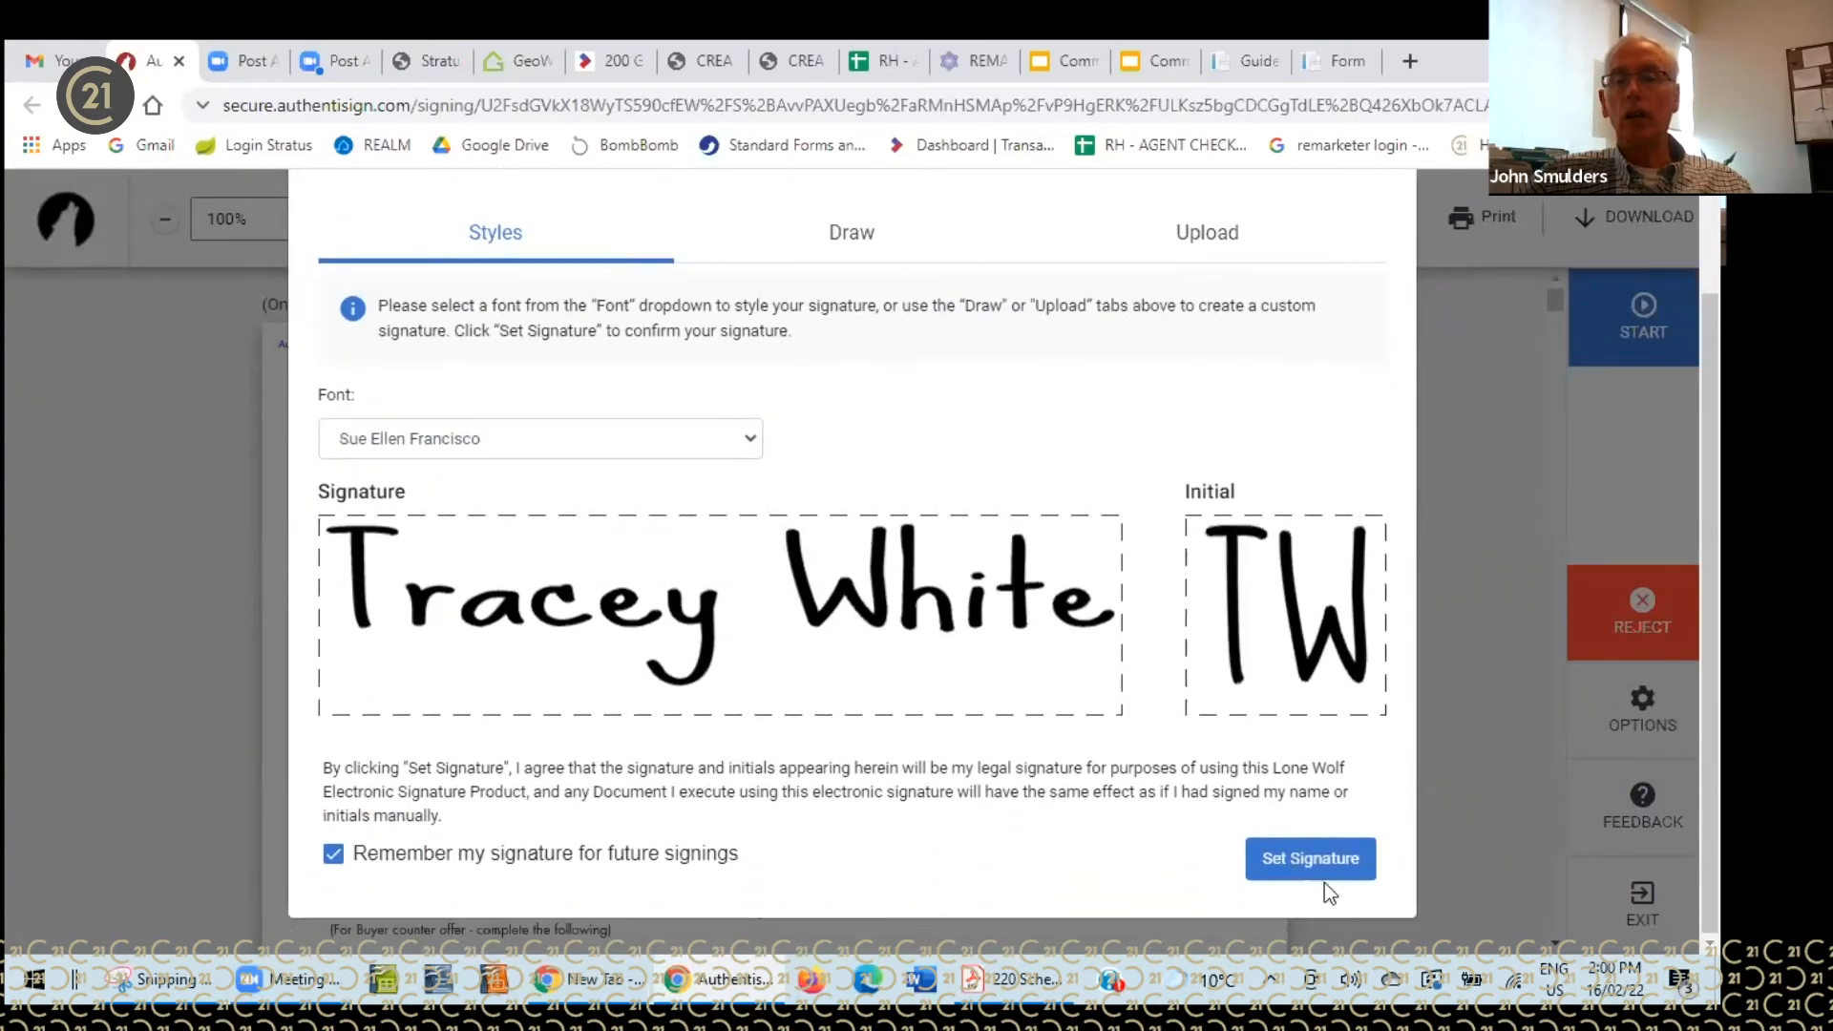
pyautogui.click(1311, 849)
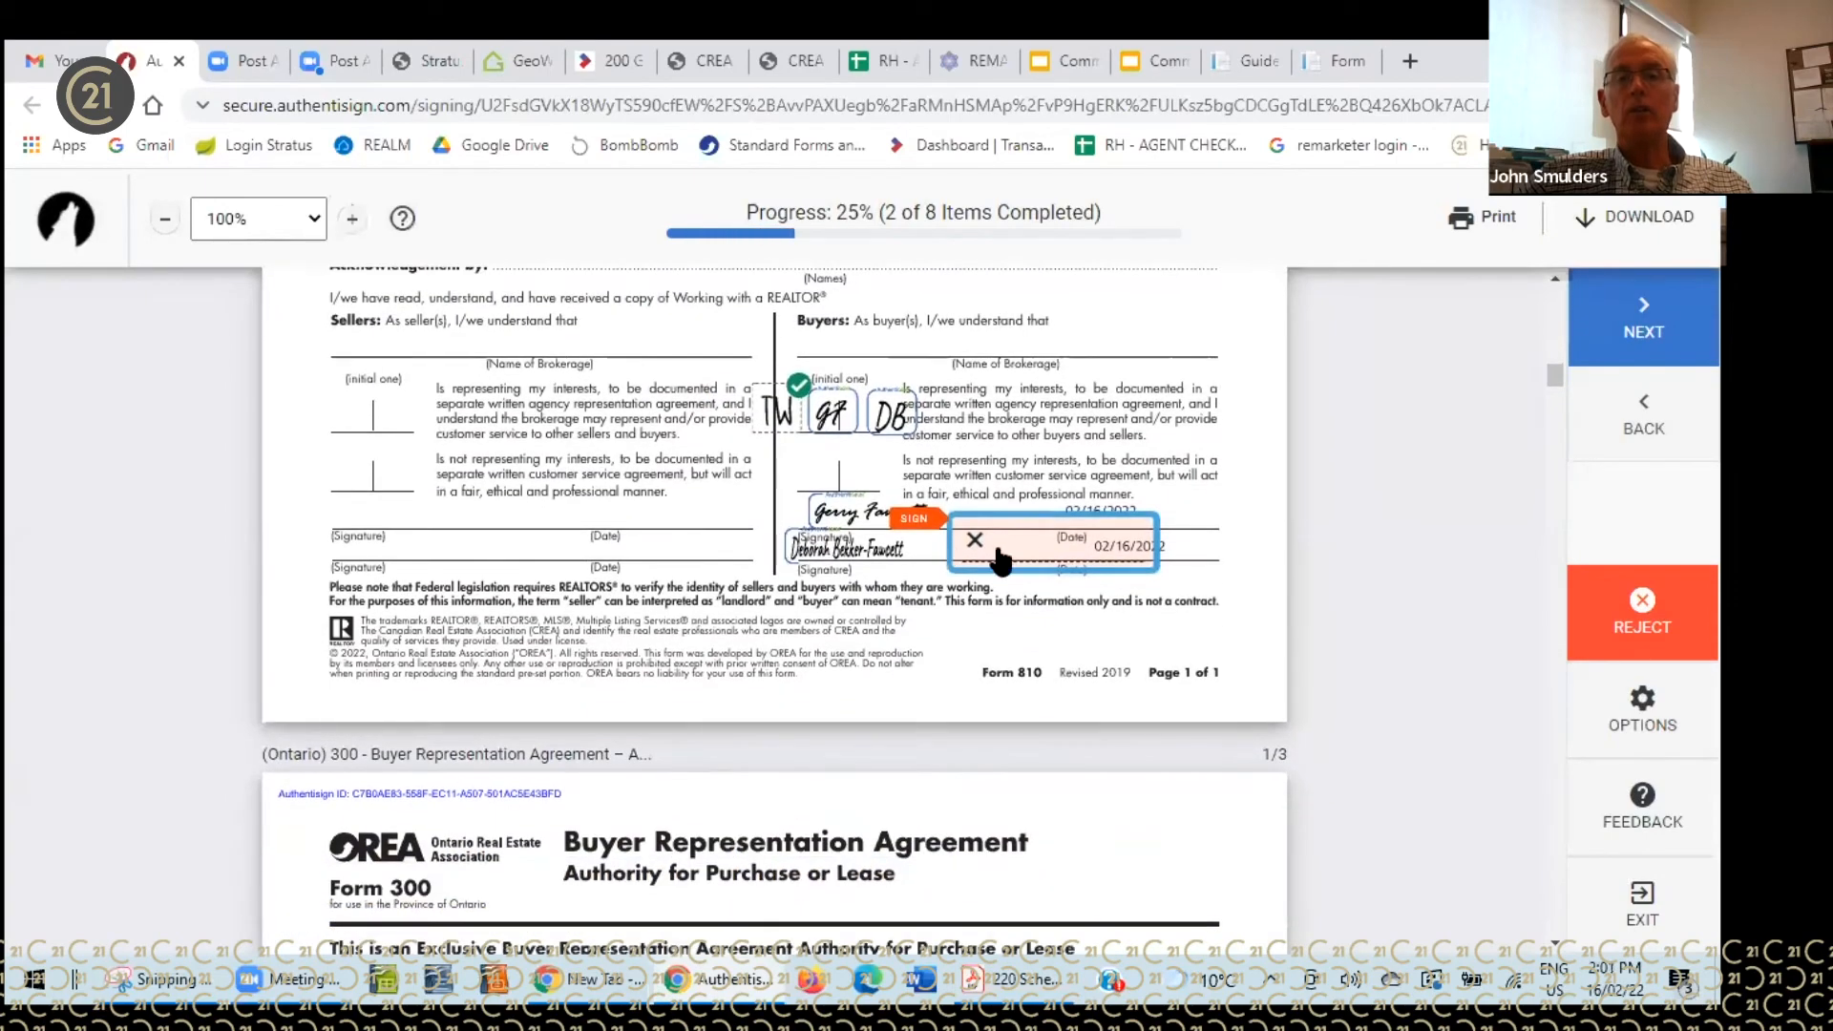
# - Fill the remaining date, initials and signature fields and complete the signing
pyautogui.click(1043, 552)
pyautogui.click(1105, 544)
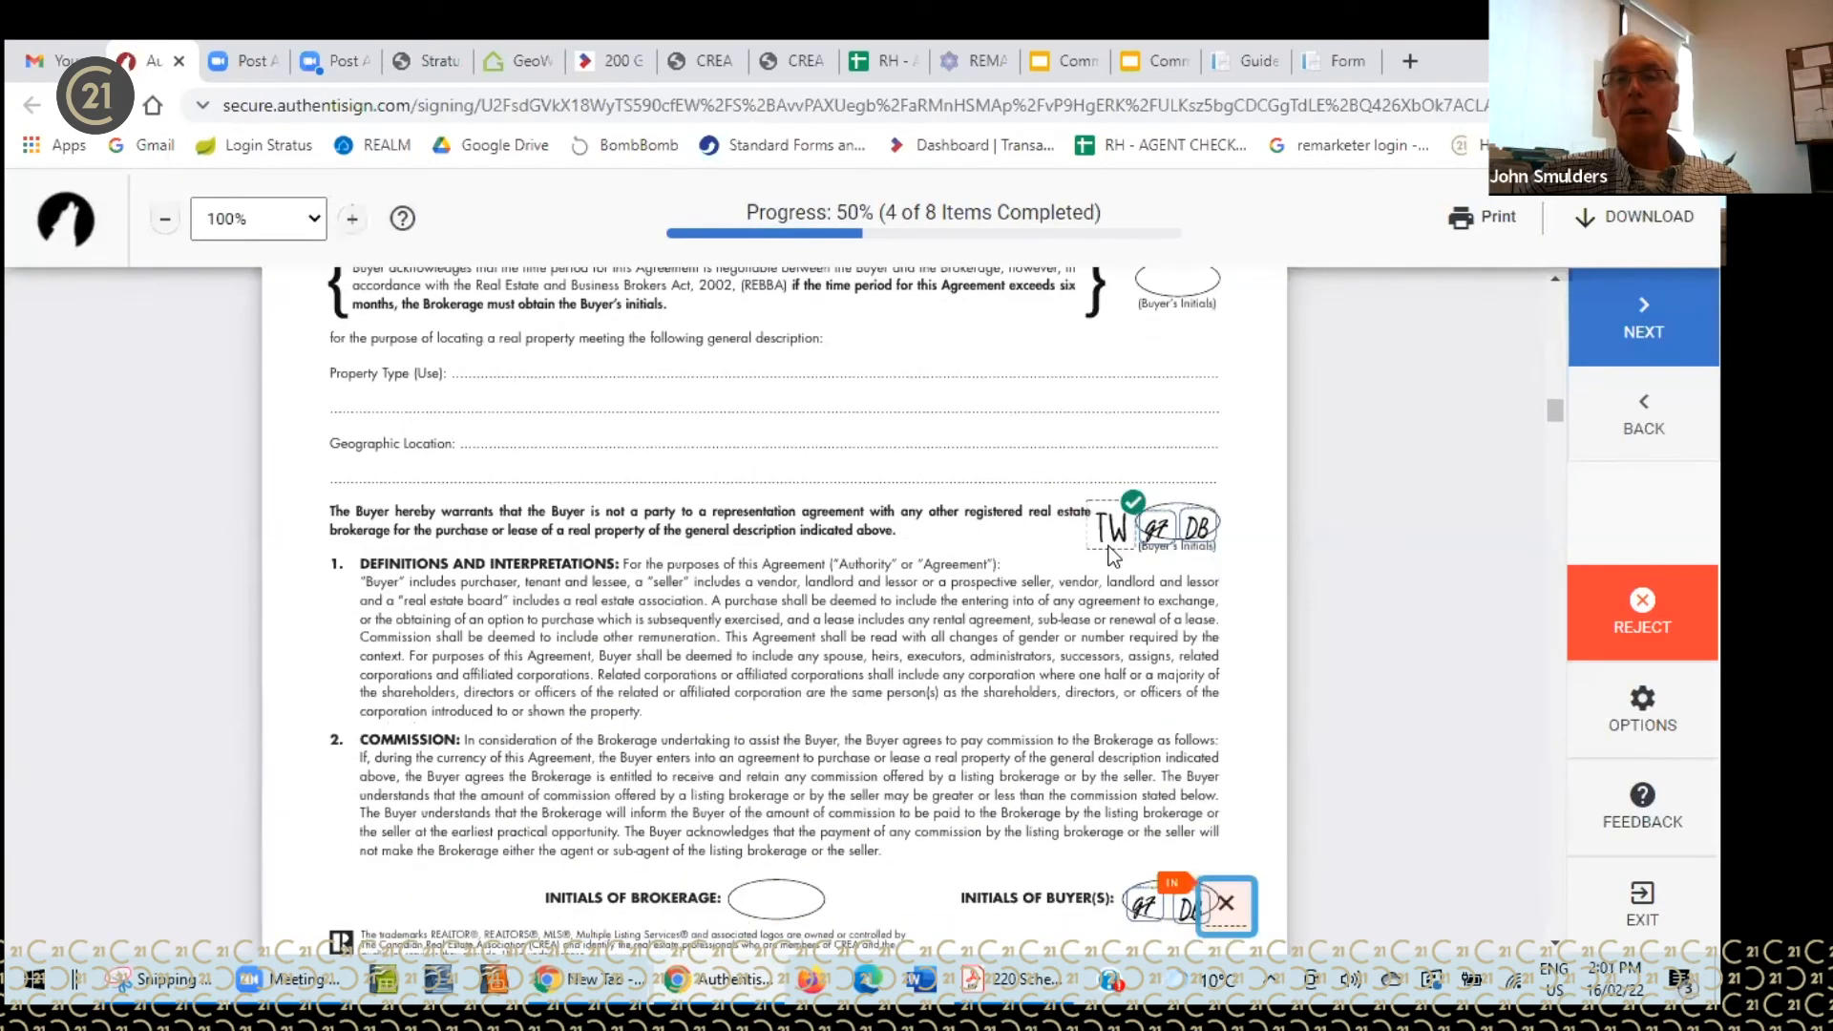
pyautogui.click(1214, 554)
pyautogui.click(1224, 546)
pyautogui.click(621, 539)
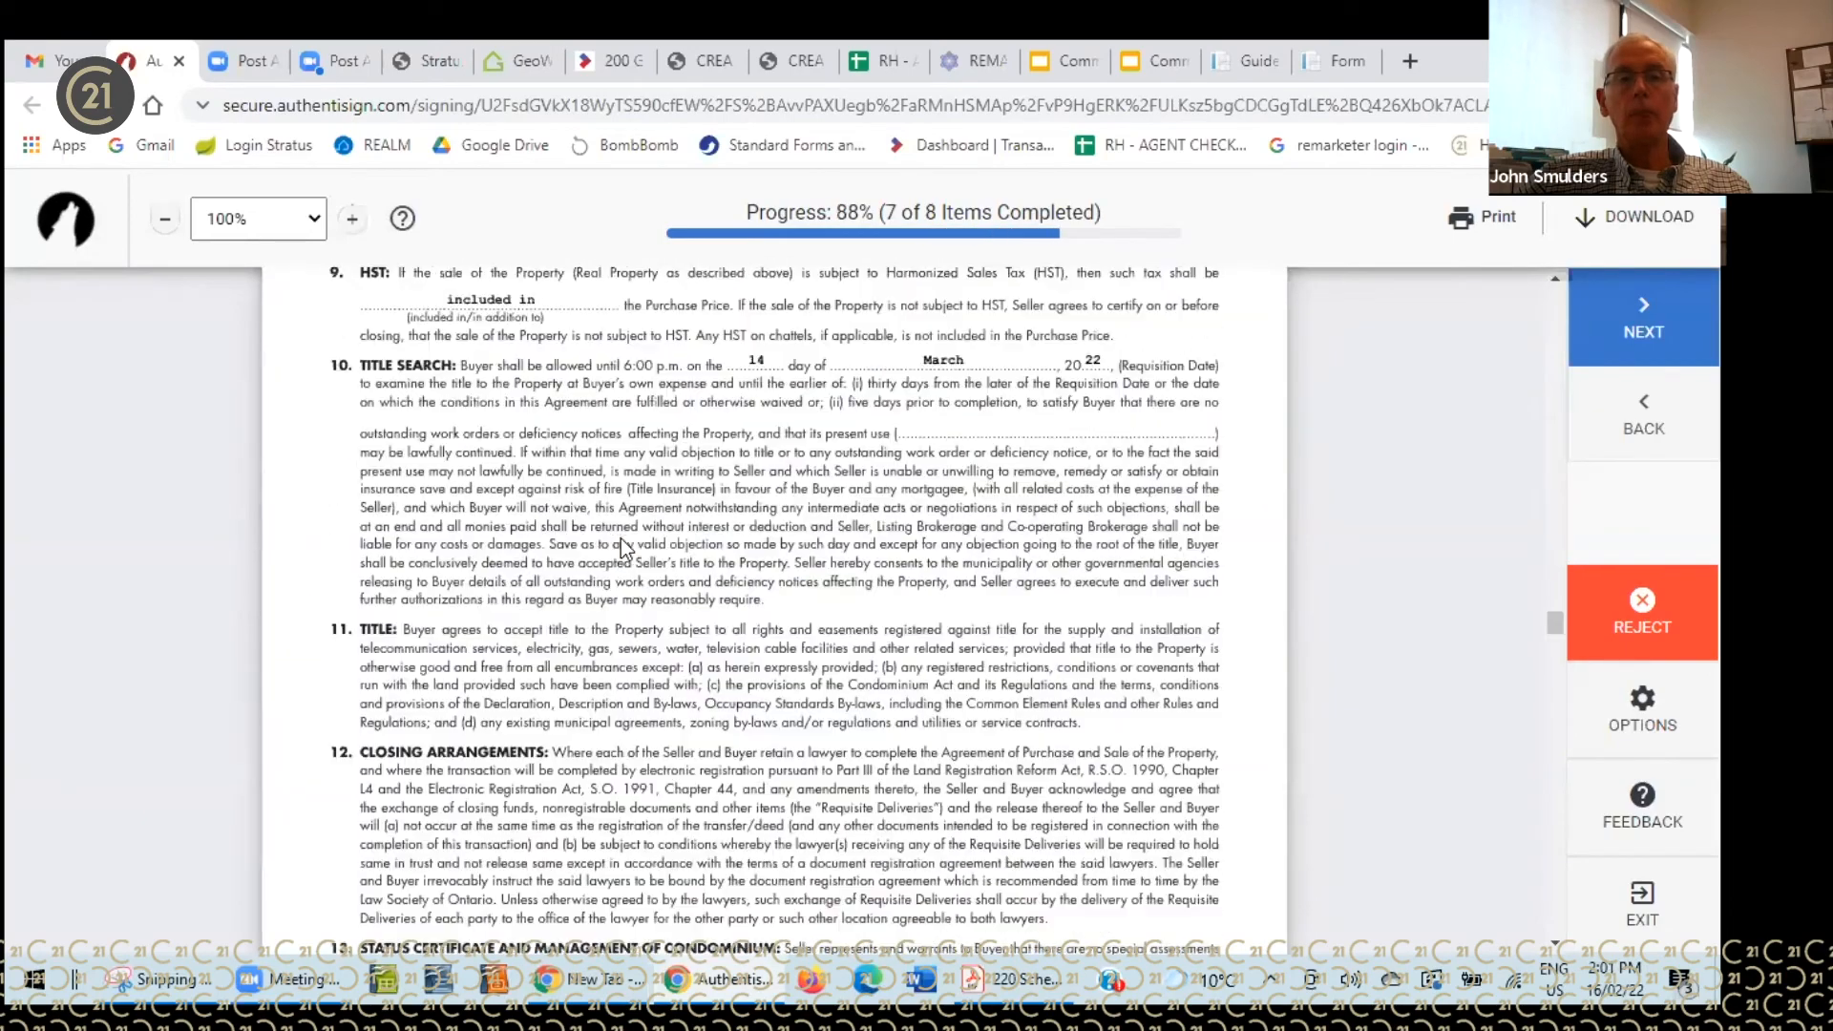
pyautogui.click(737, 430)
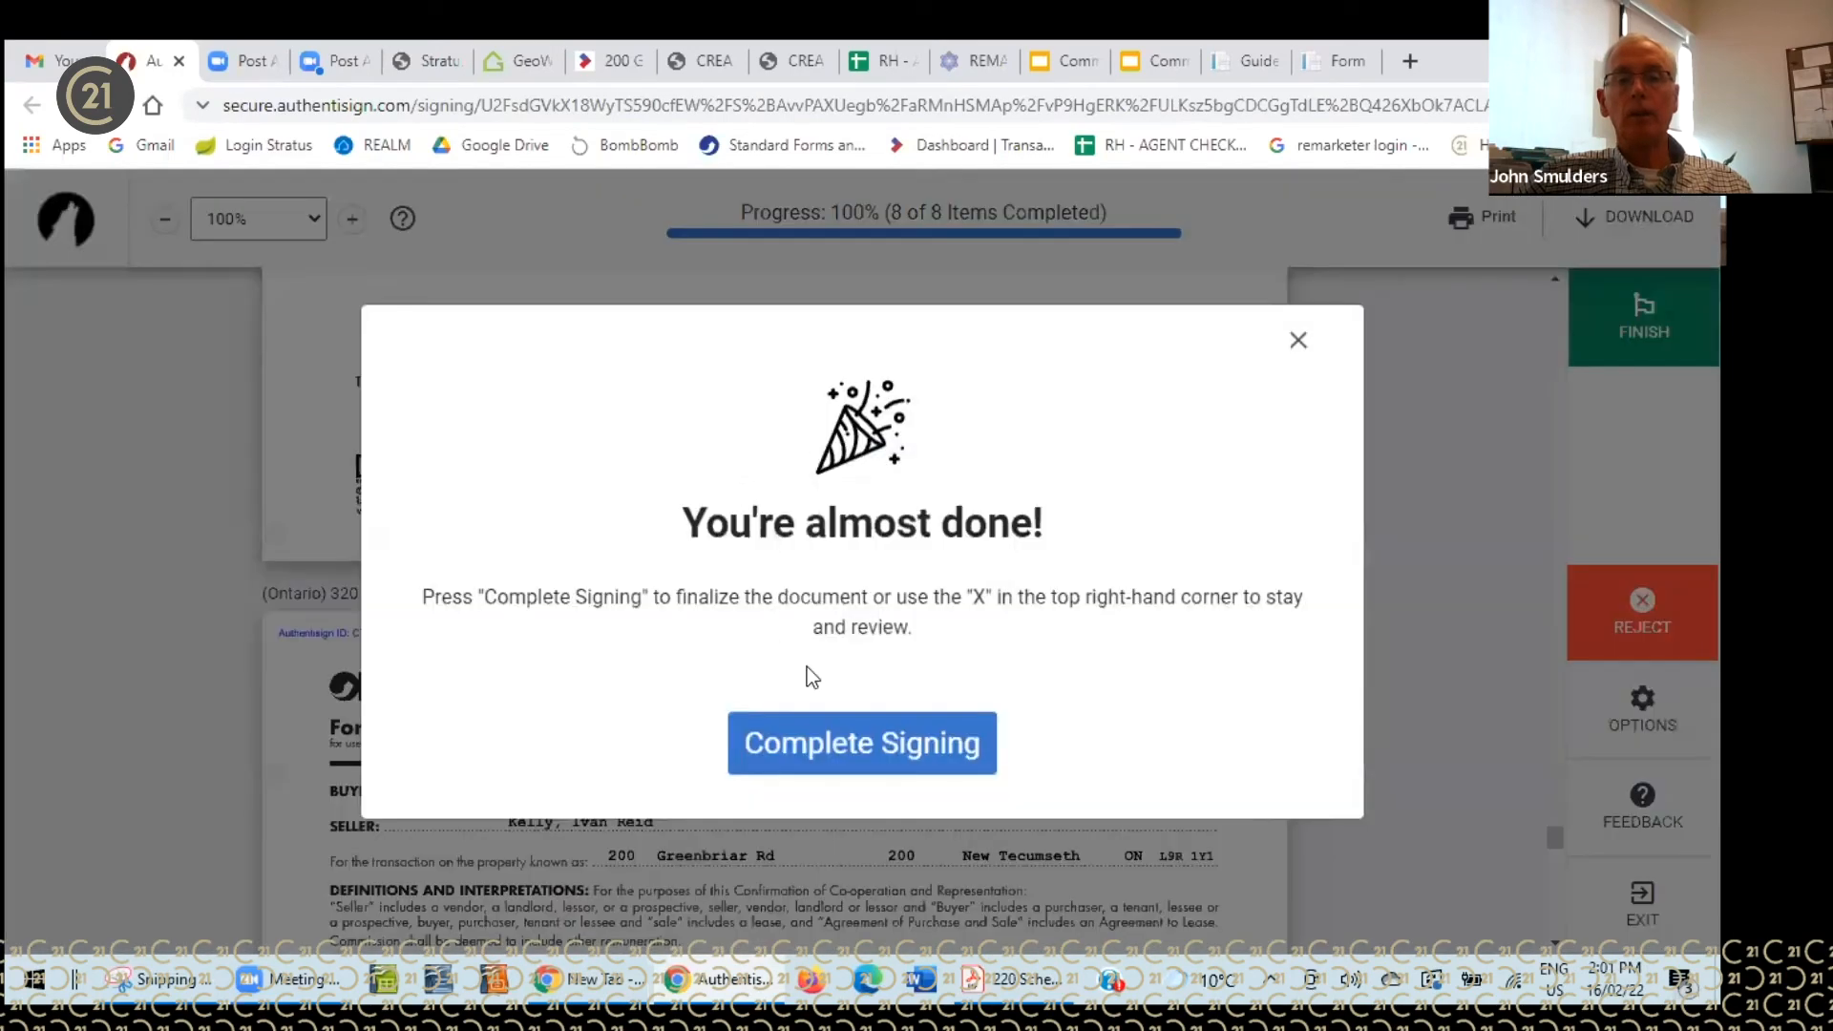
pyautogui.click(832, 743)
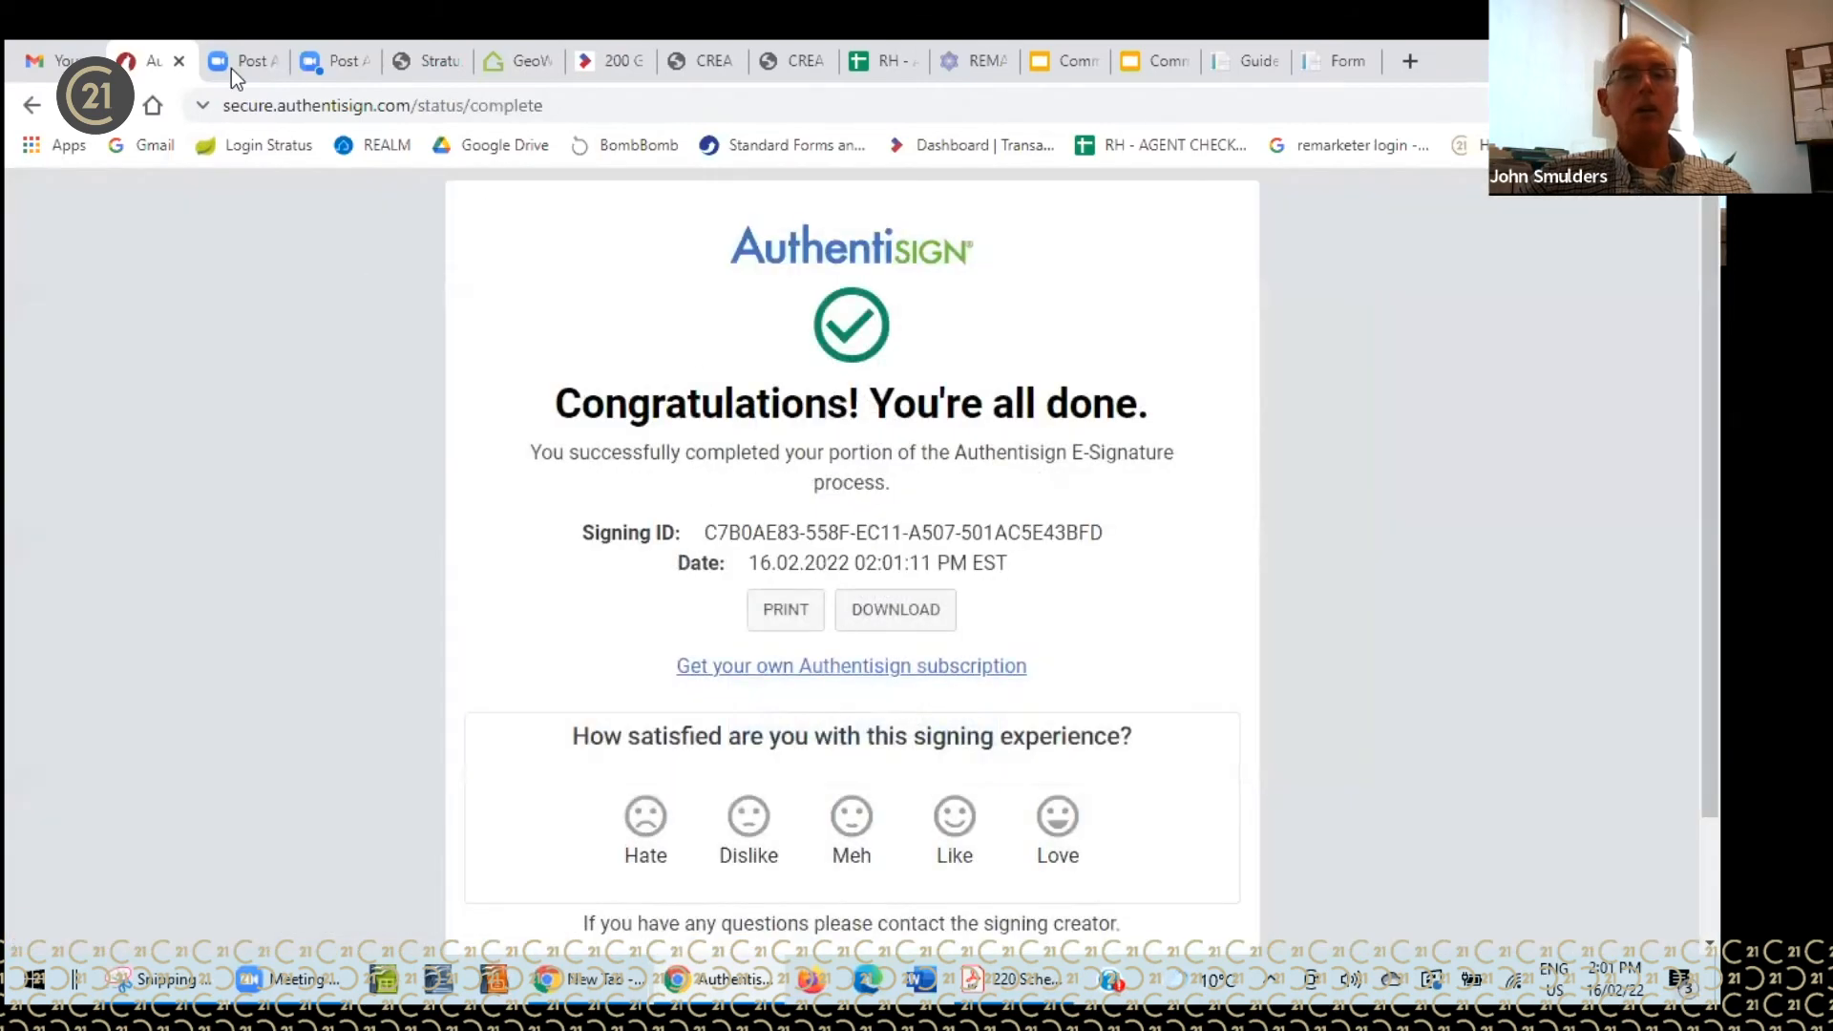
pyautogui.click(179, 60)
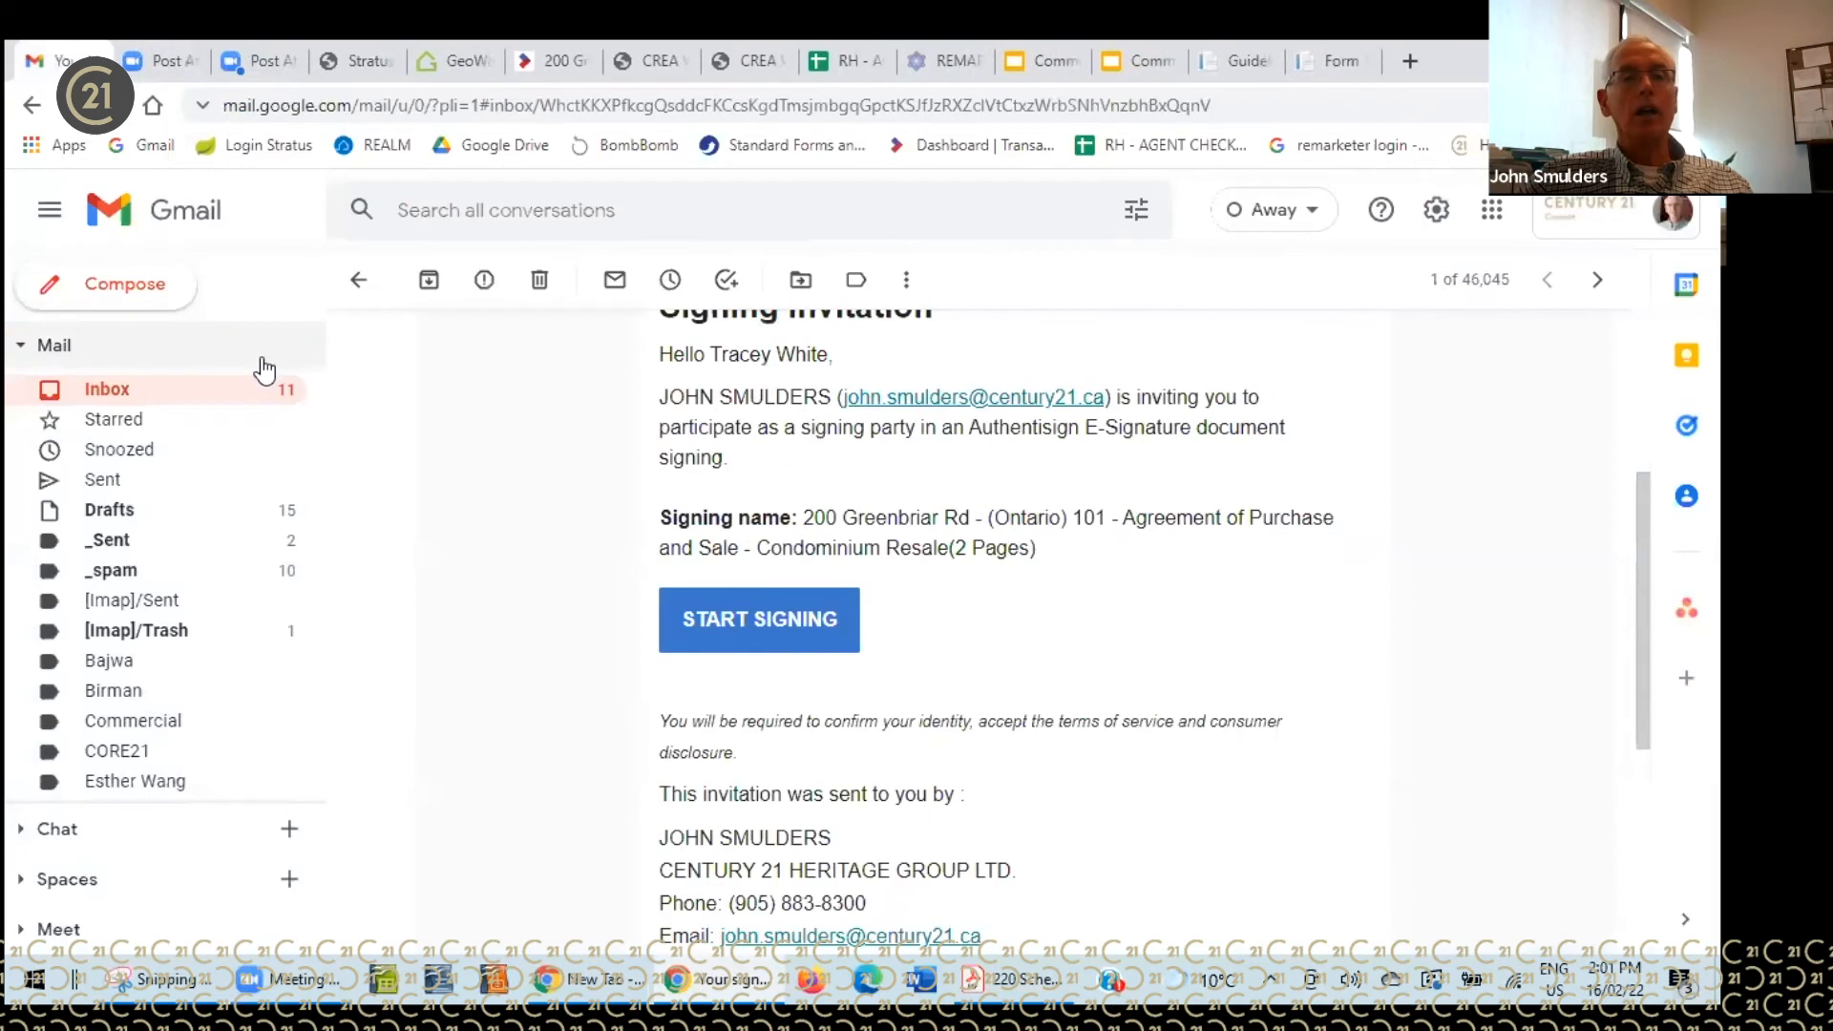
pyautogui.click(251, 393)
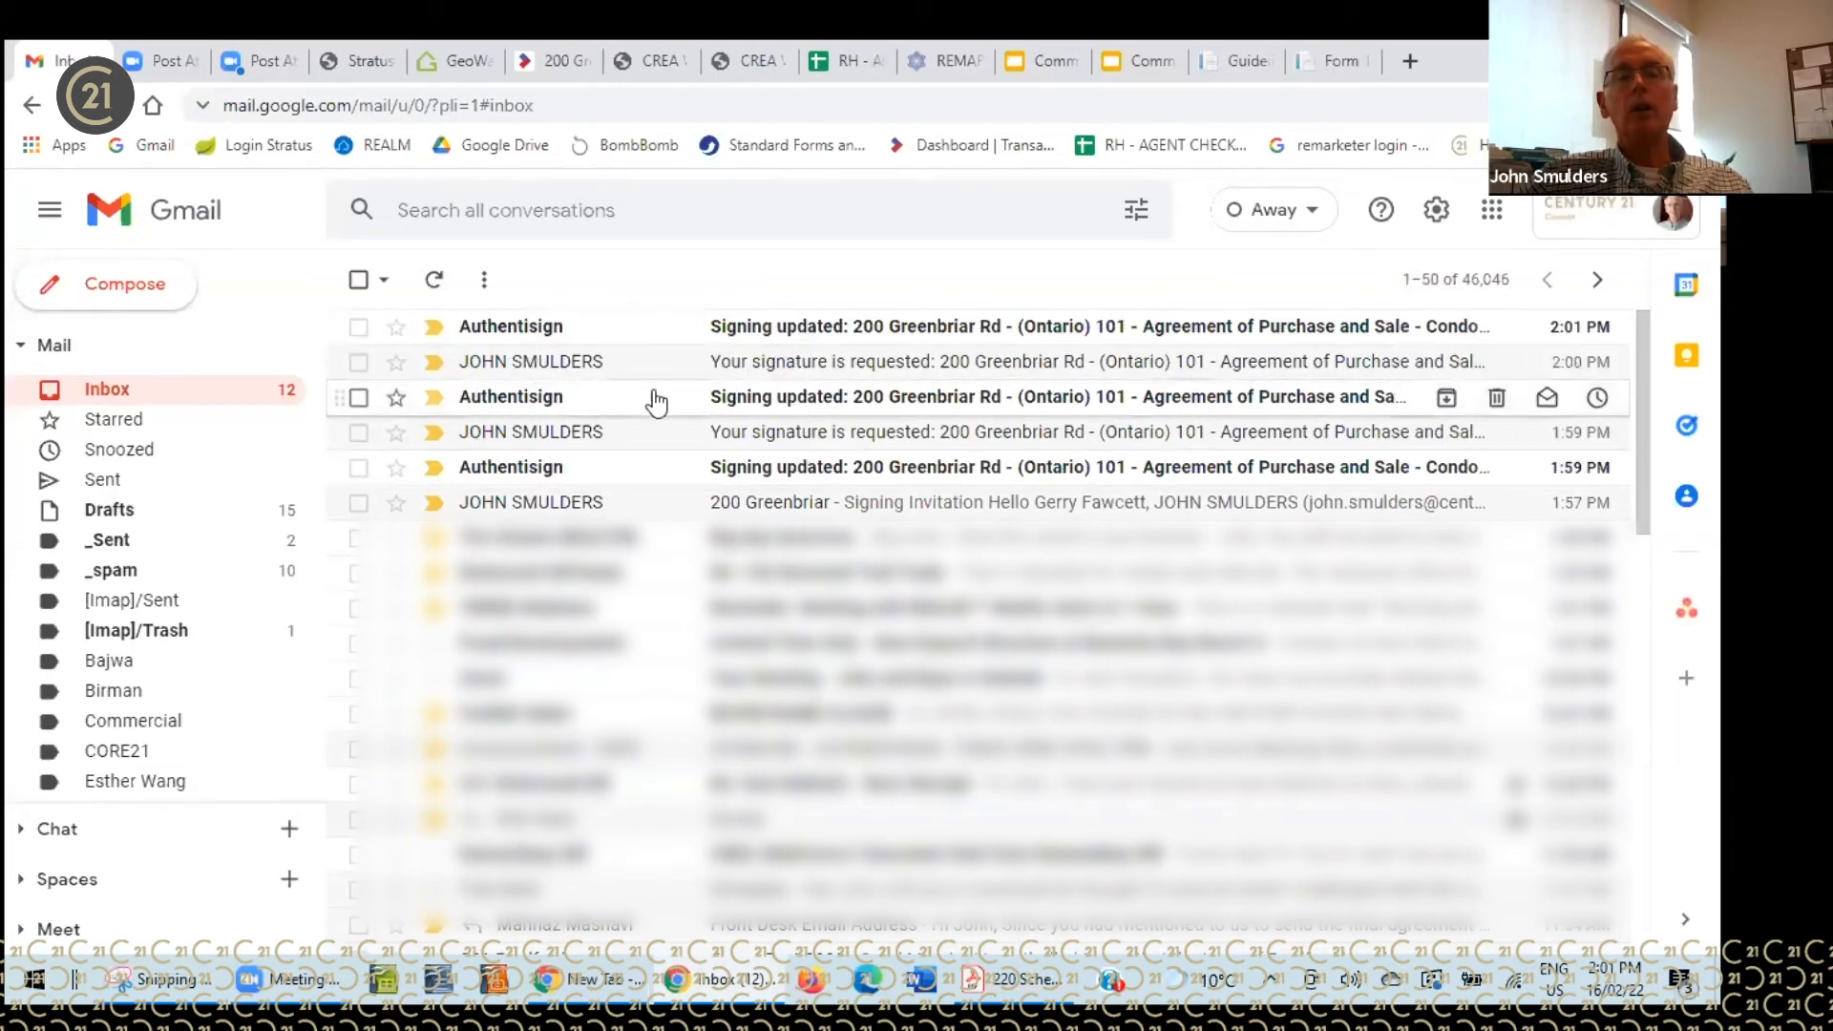
pyautogui.click(435, 279)
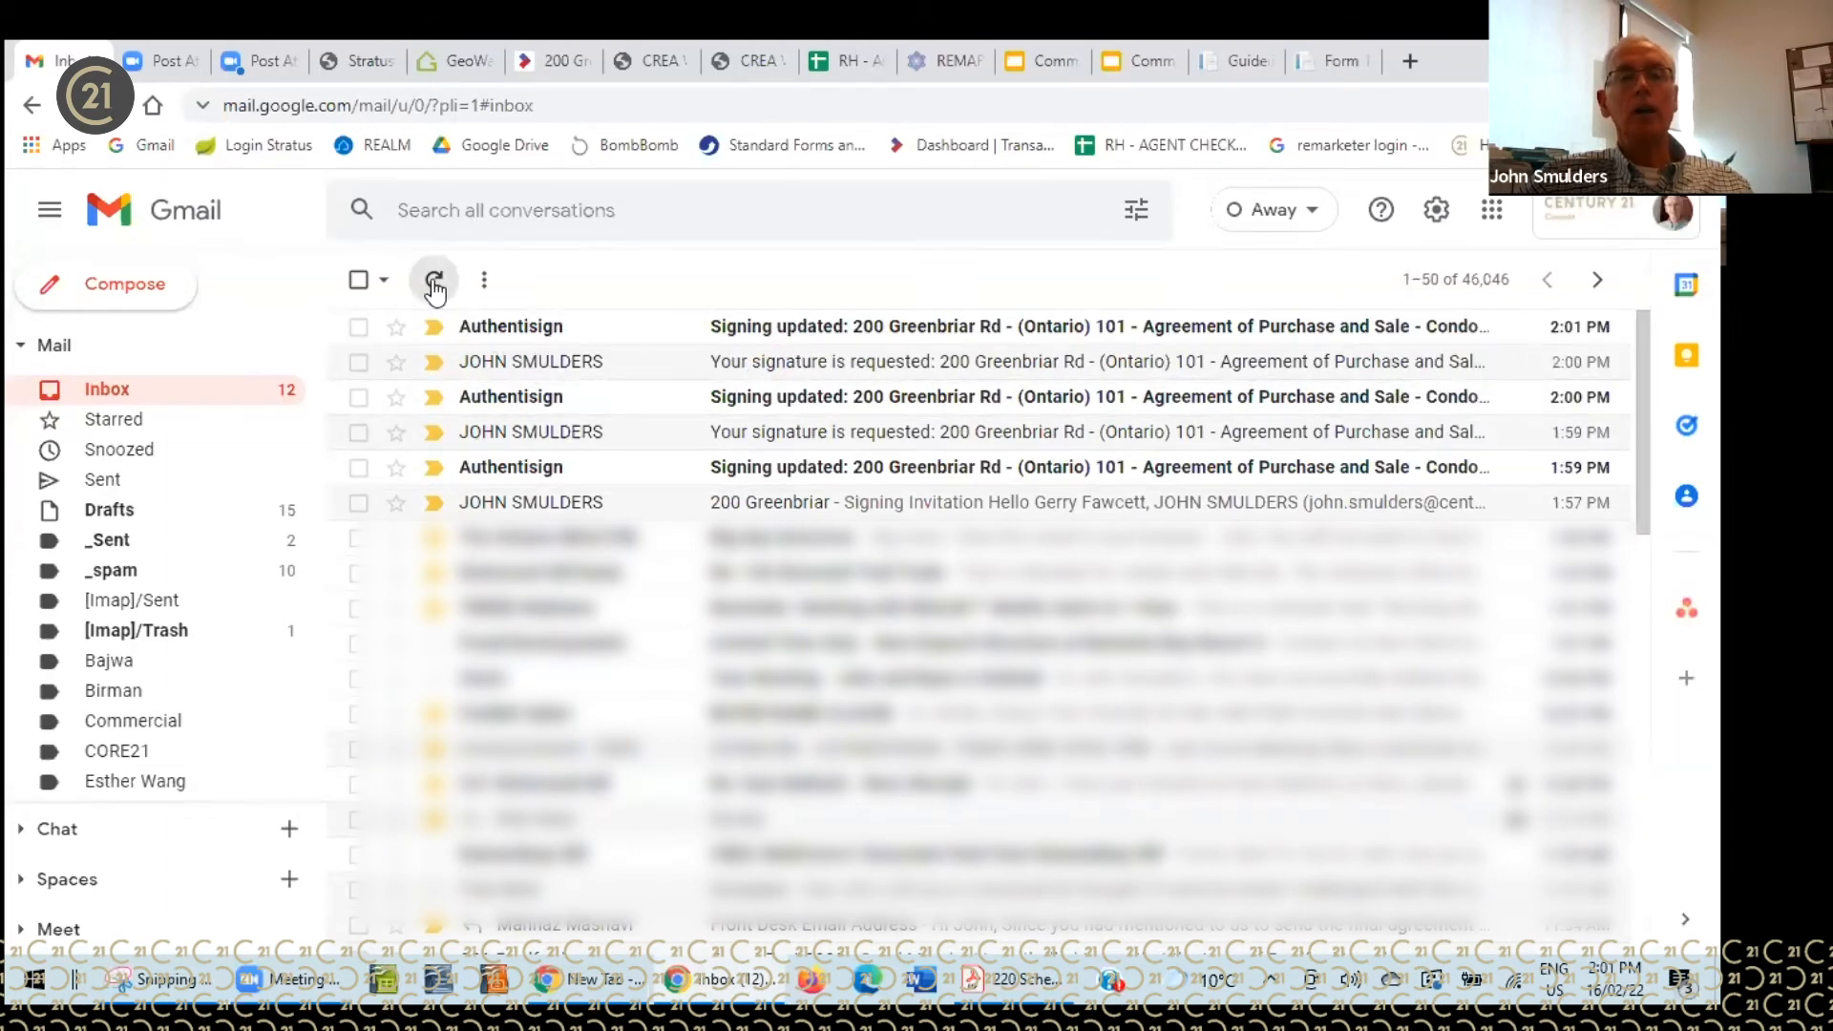
pyautogui.click(735, 328)
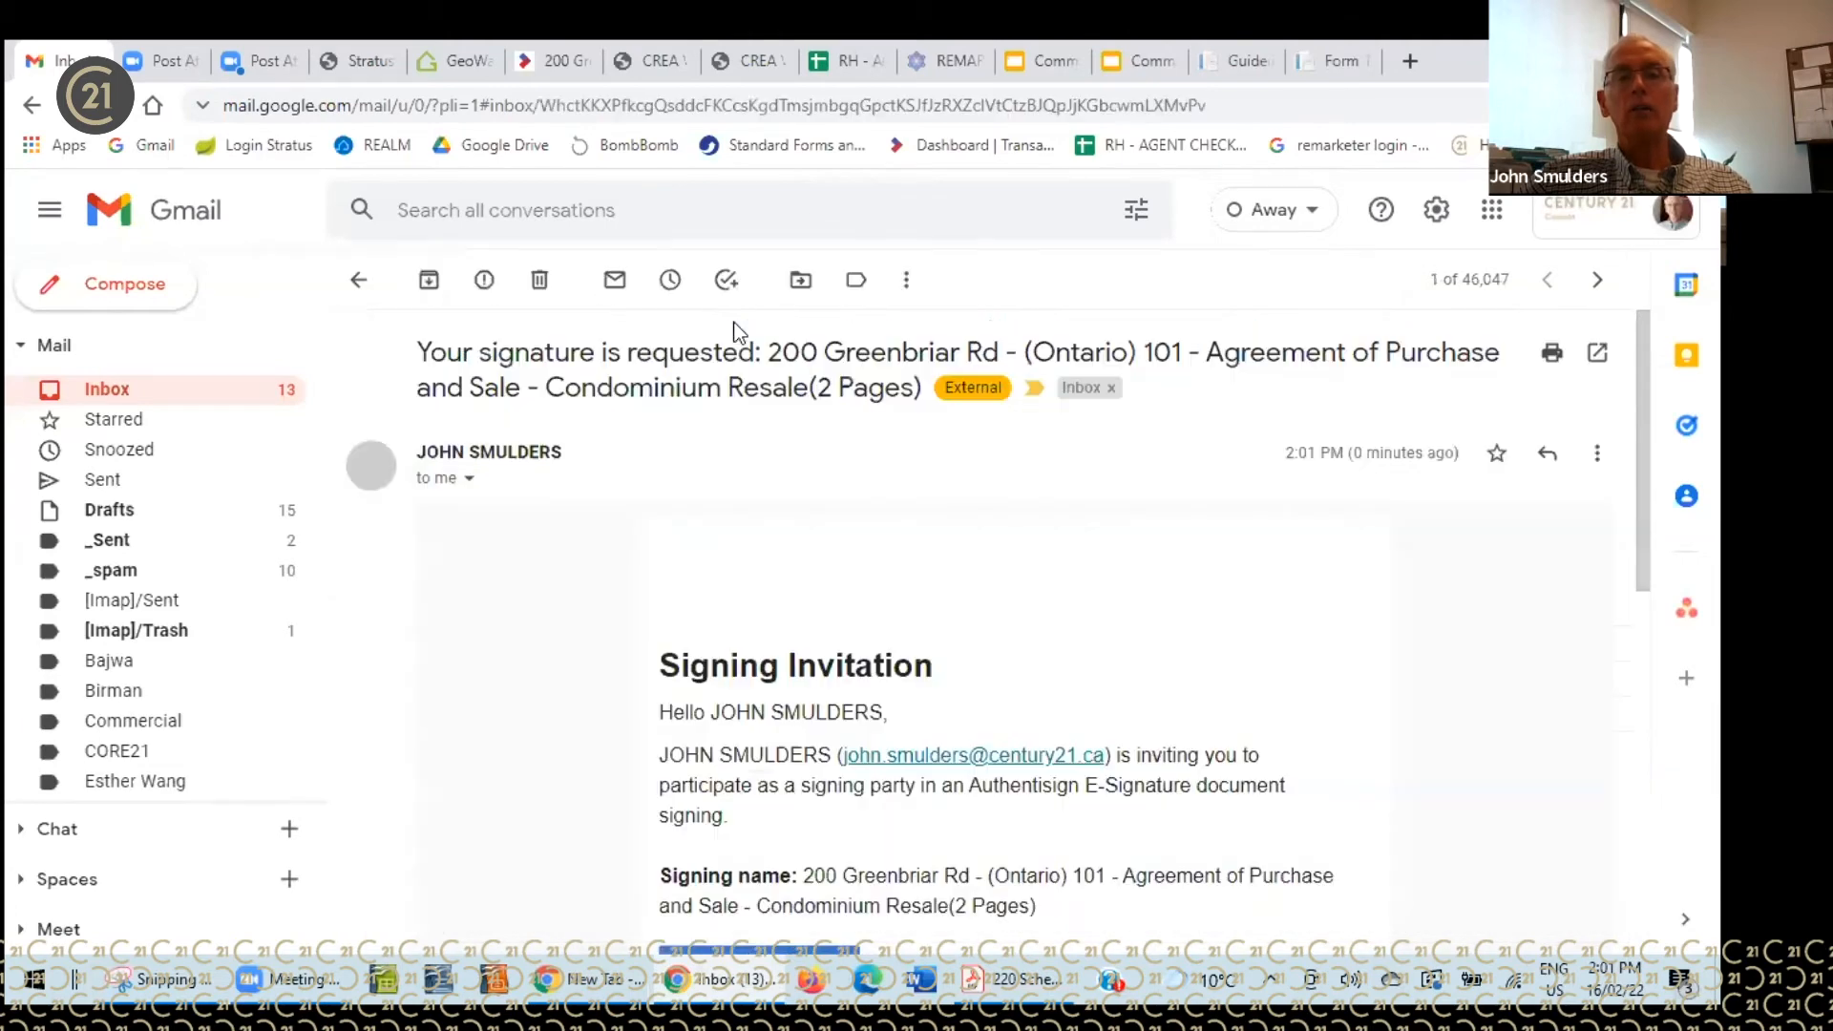
pyautogui.scroll(-3, 998, 619)
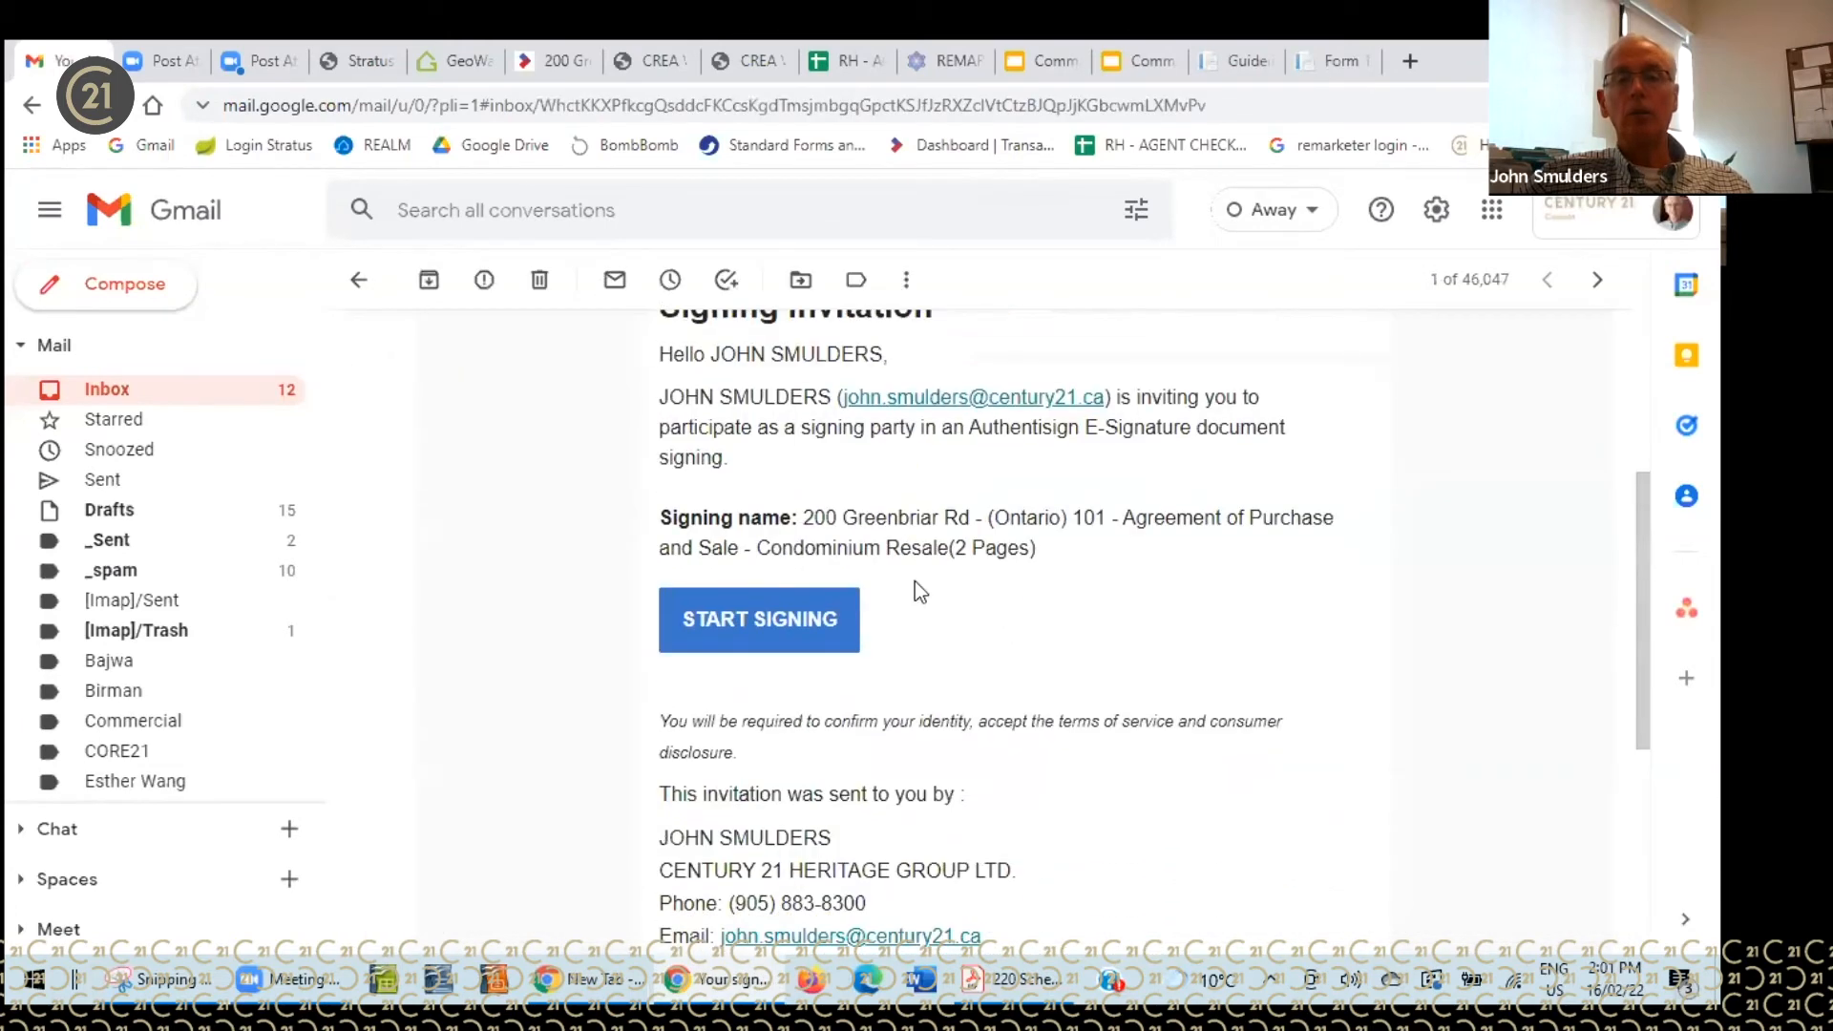
# - Start the agent's signing, accept the terms, sign the co-operating brokerage field and complete it
pyautogui.click(743, 623)
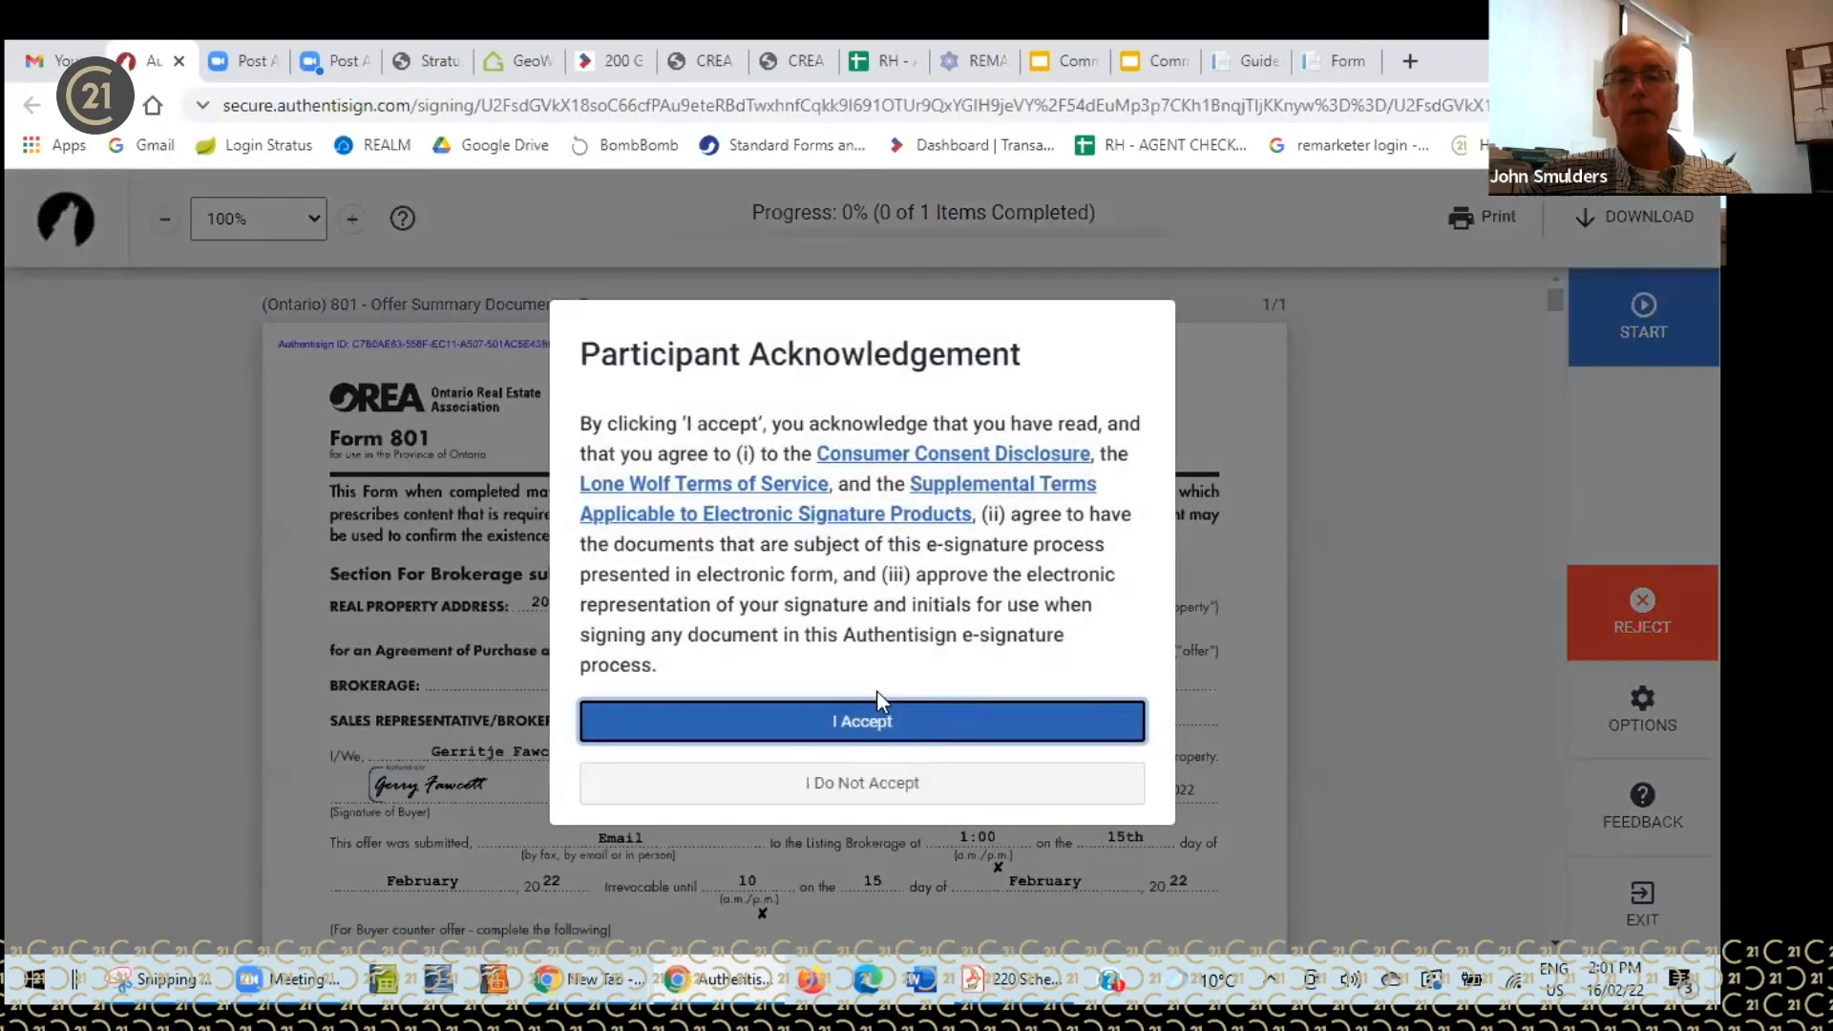
pyautogui.click(882, 720)
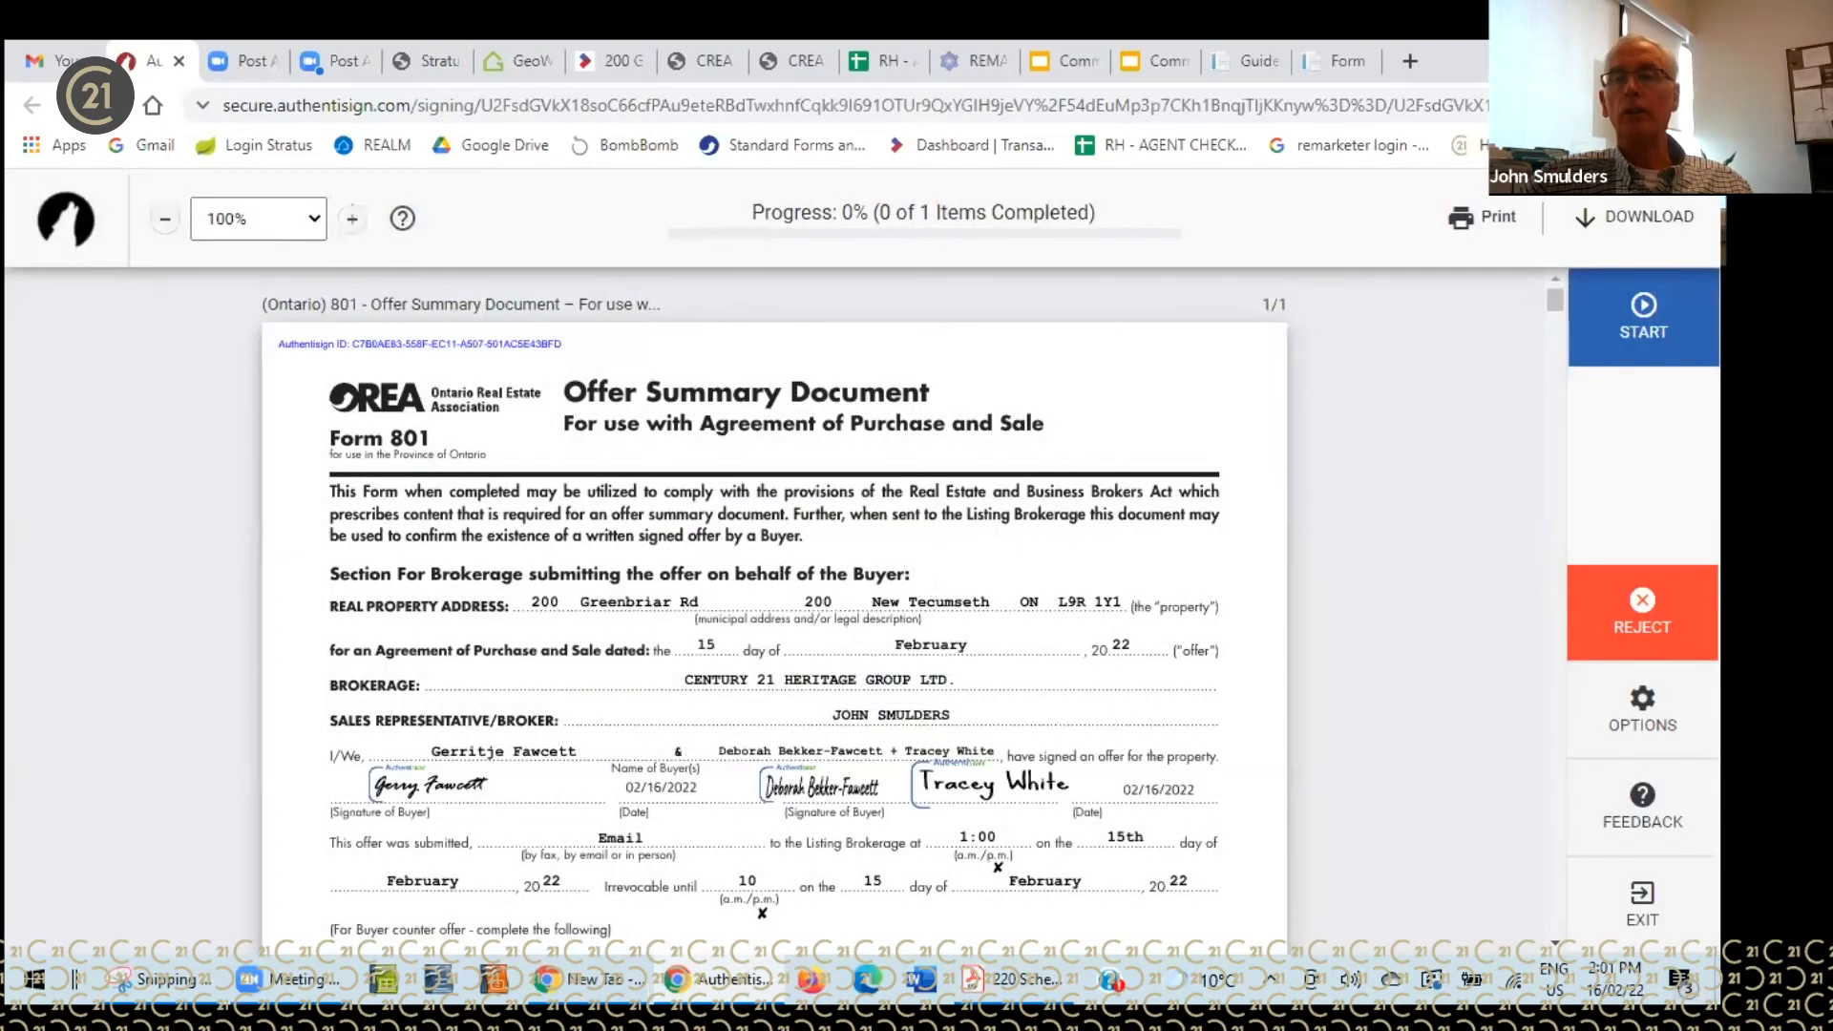
pyautogui.click(1643, 319)
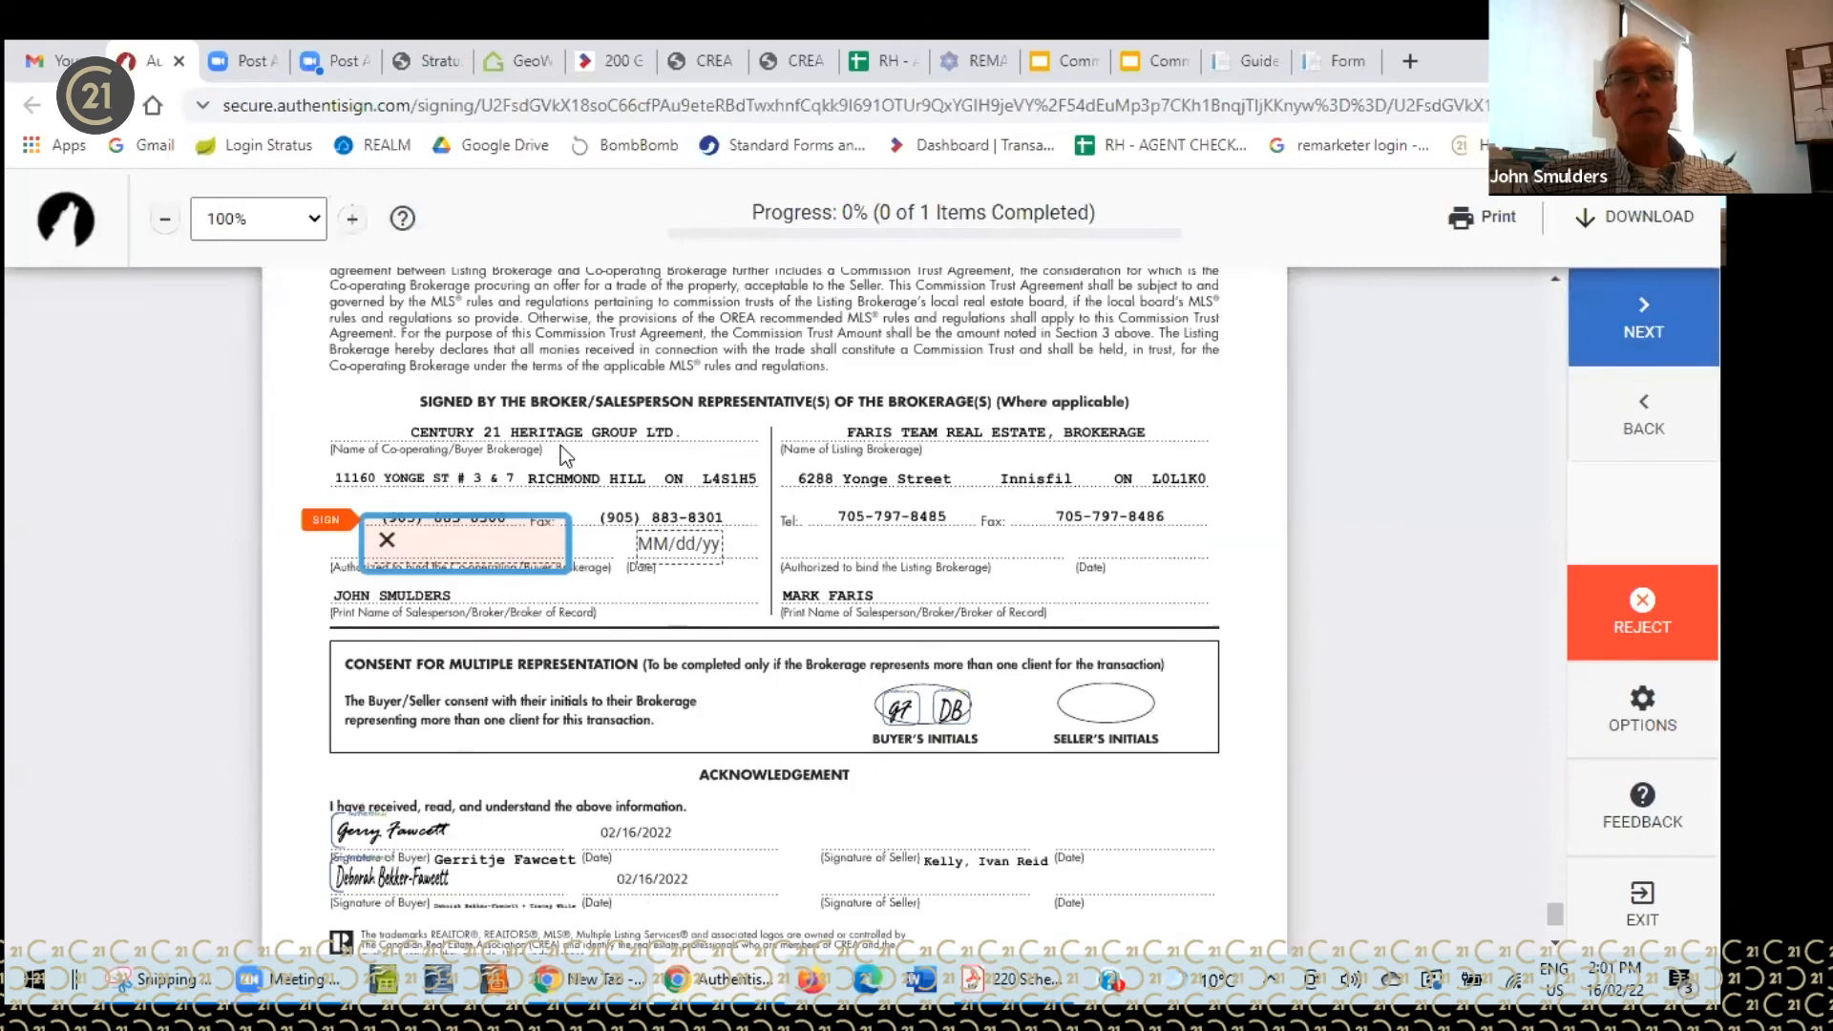
pyautogui.click(465, 551)
pyautogui.click(884, 745)
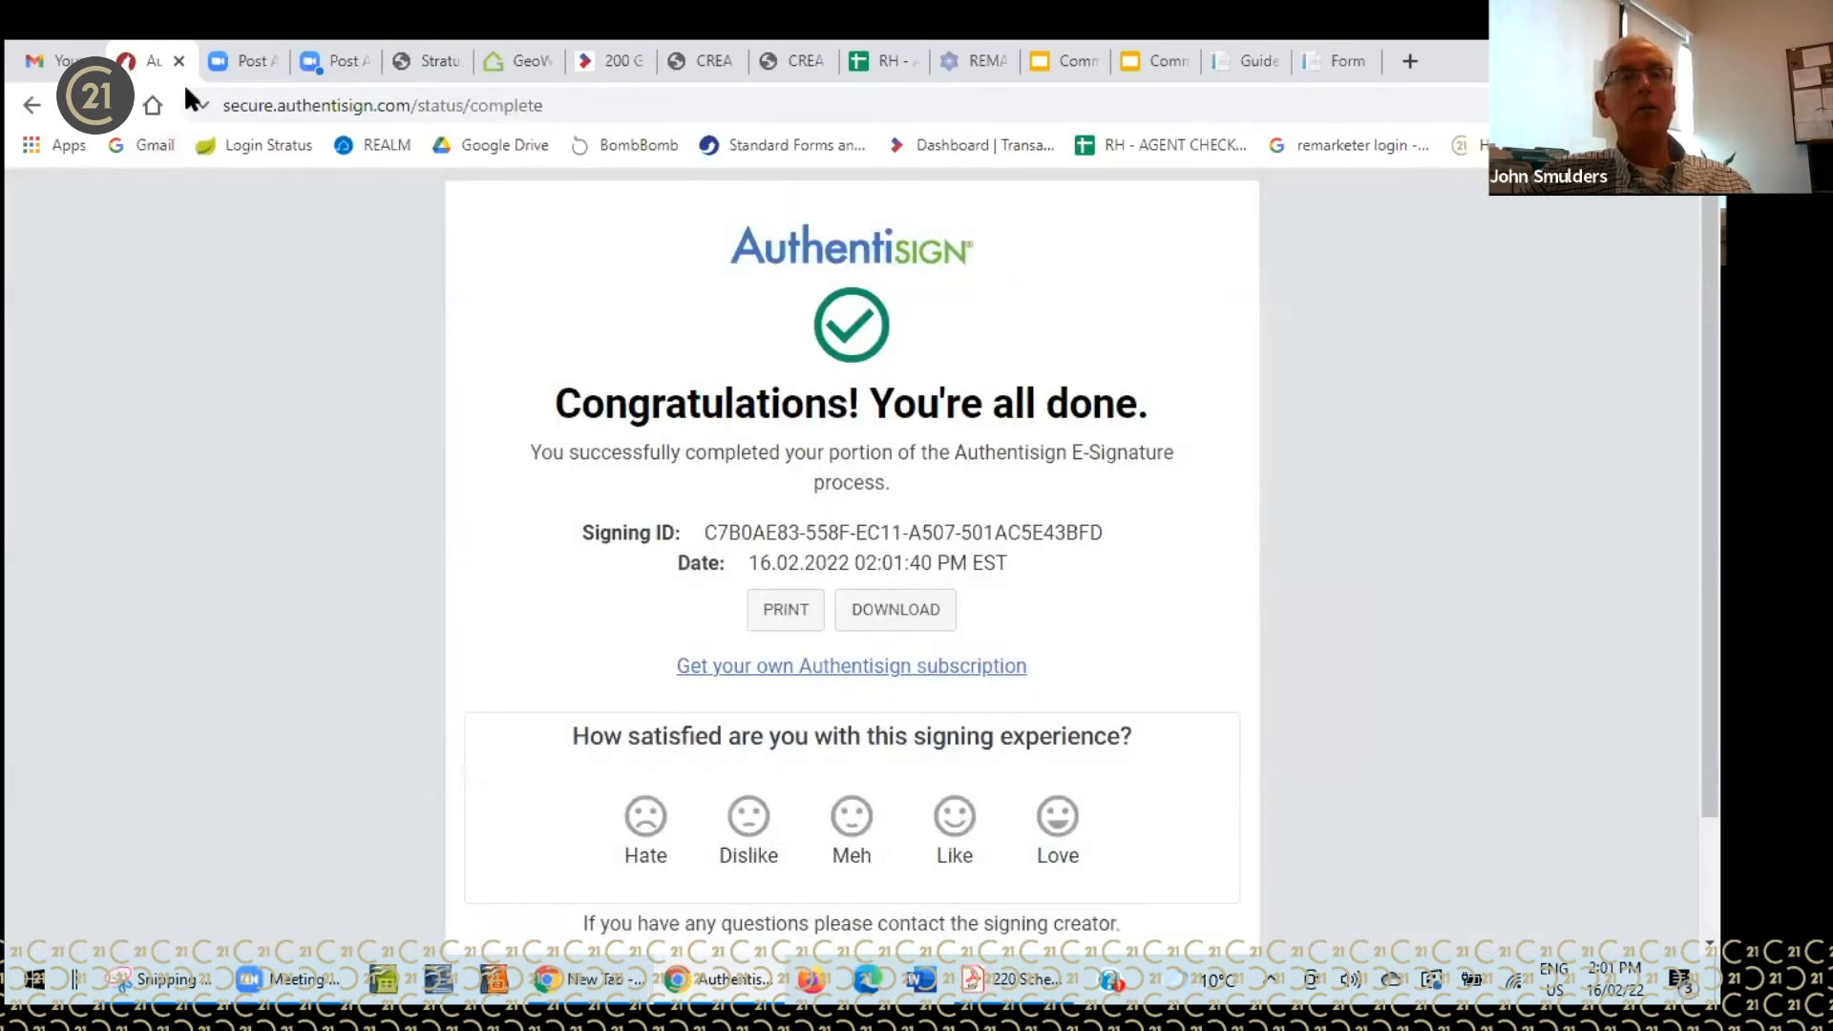
pyautogui.click(180, 61)
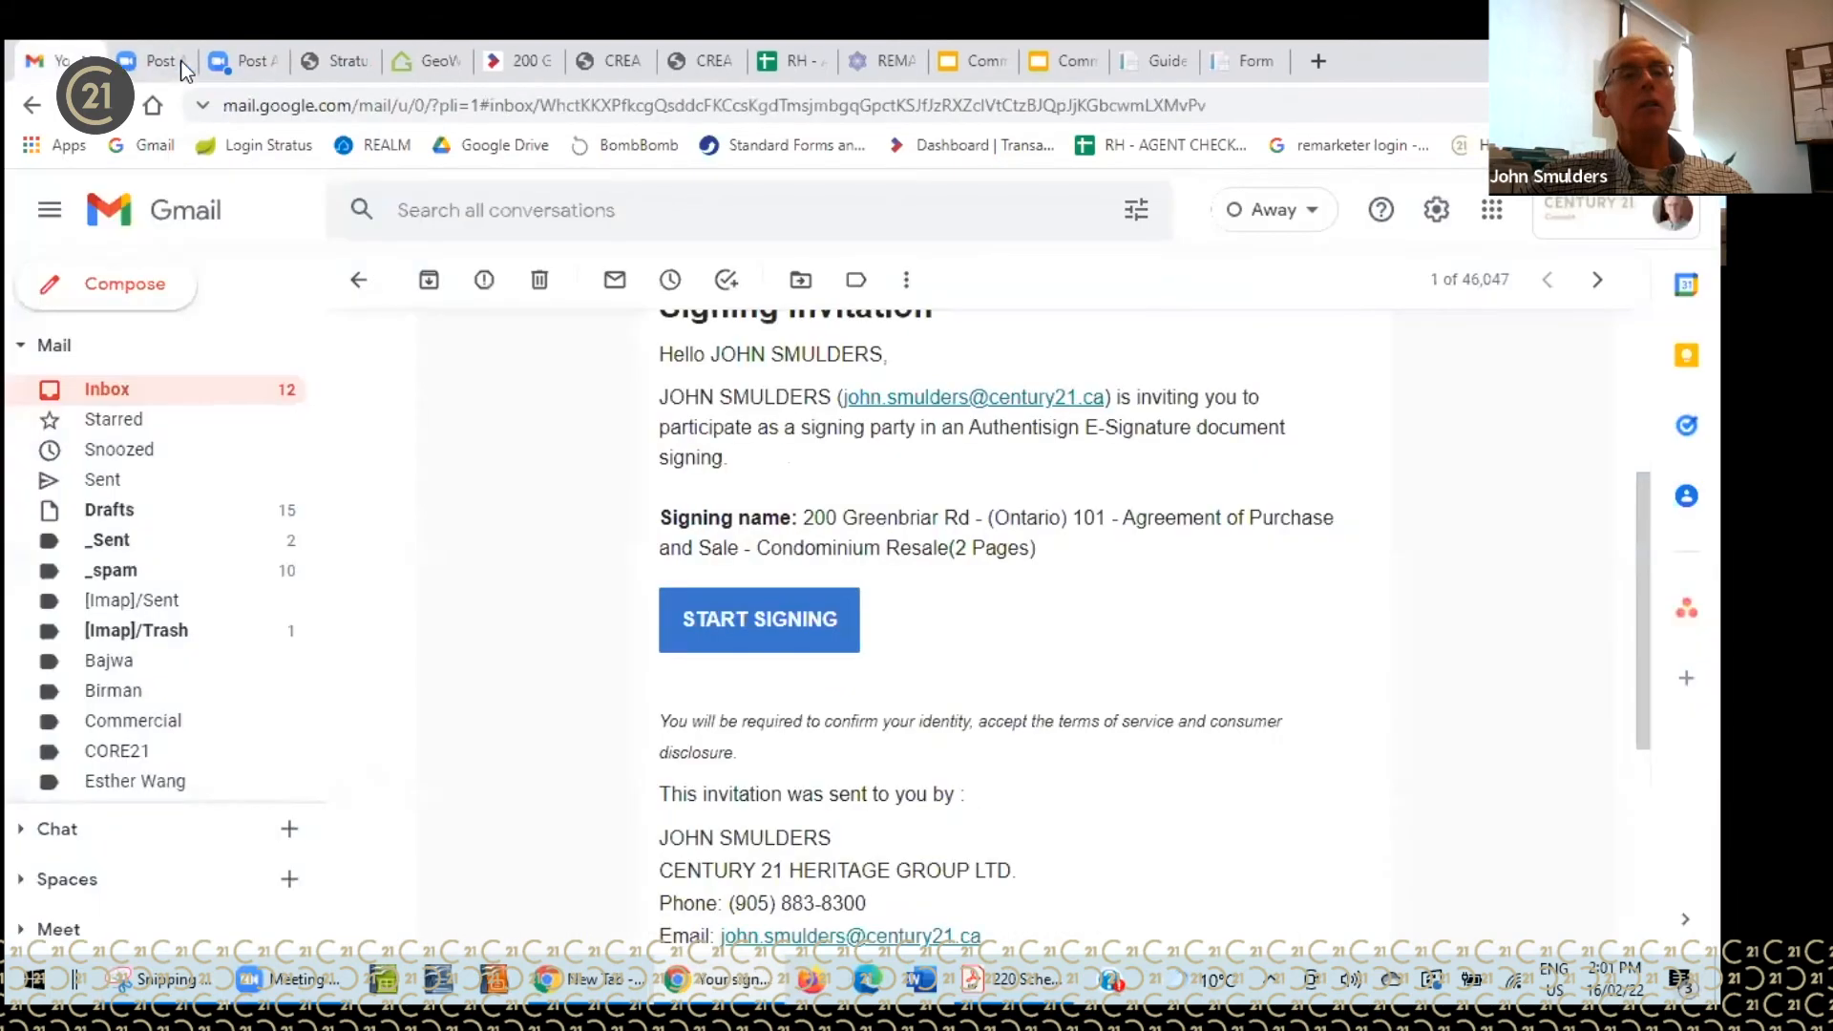
pyautogui.click(177, 405)
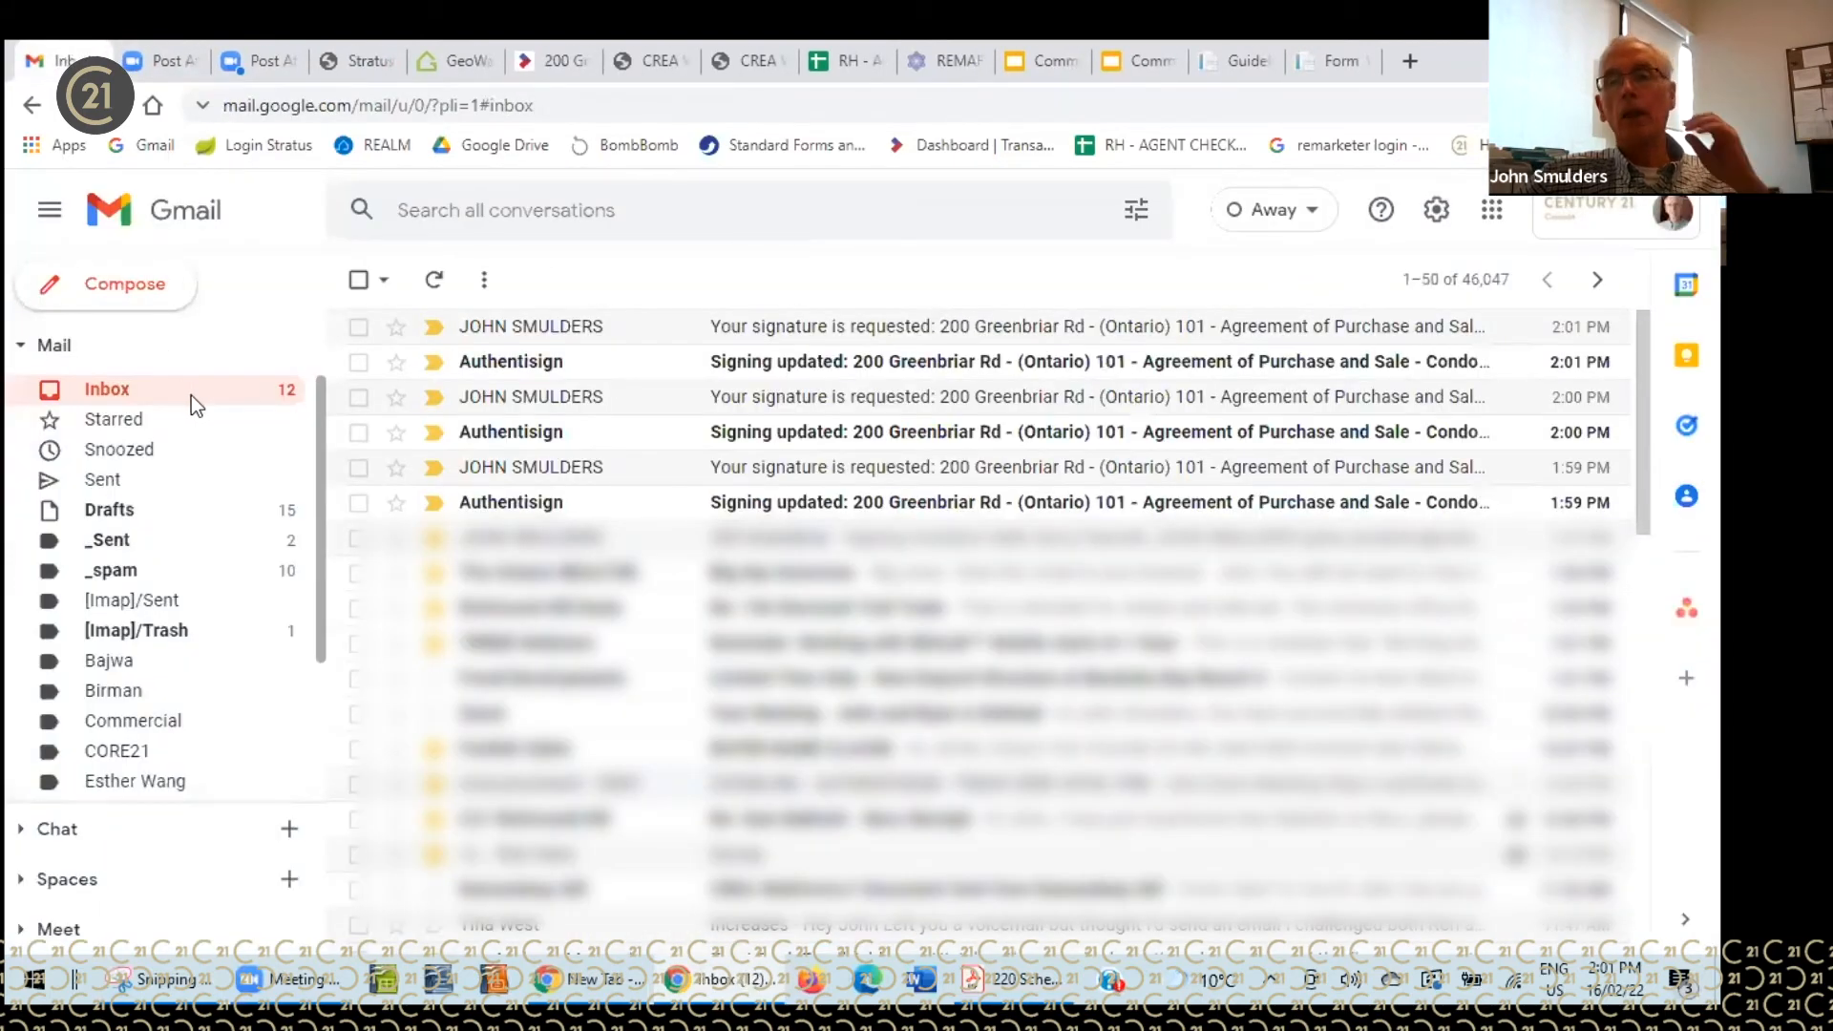
pyautogui.click(436, 281)
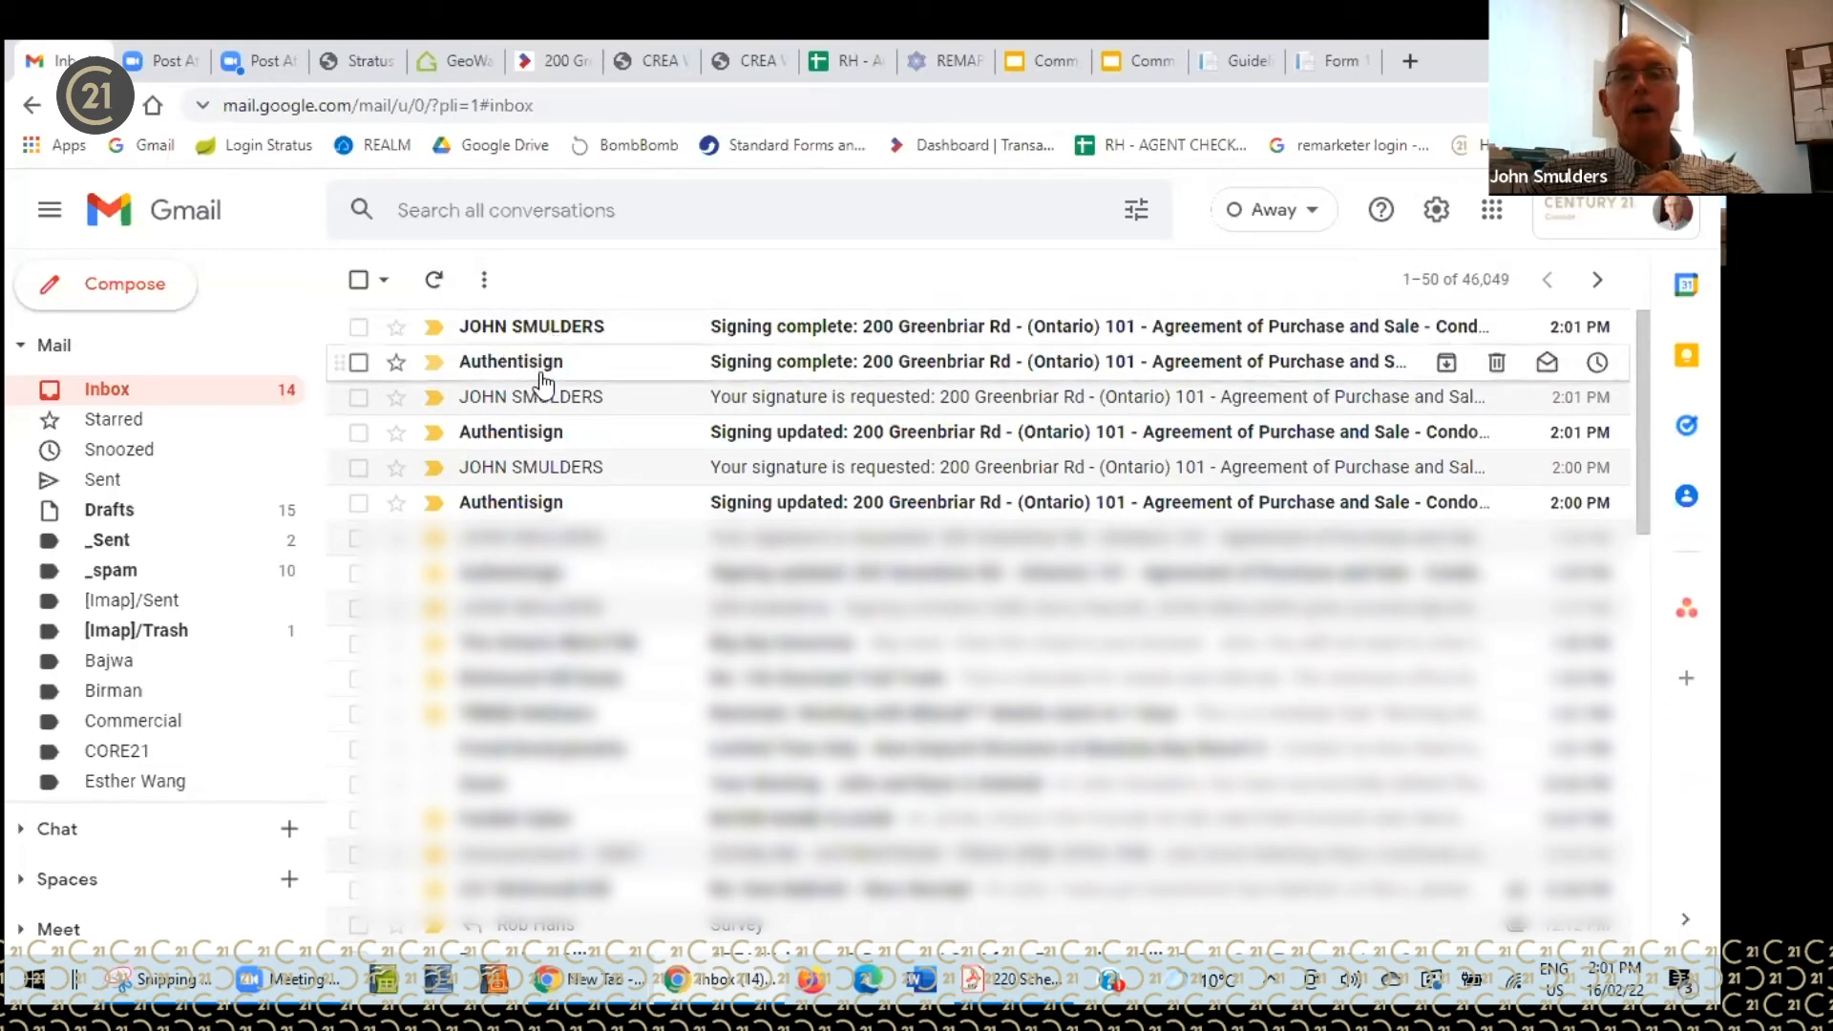
pyautogui.moveTo(543, 382)
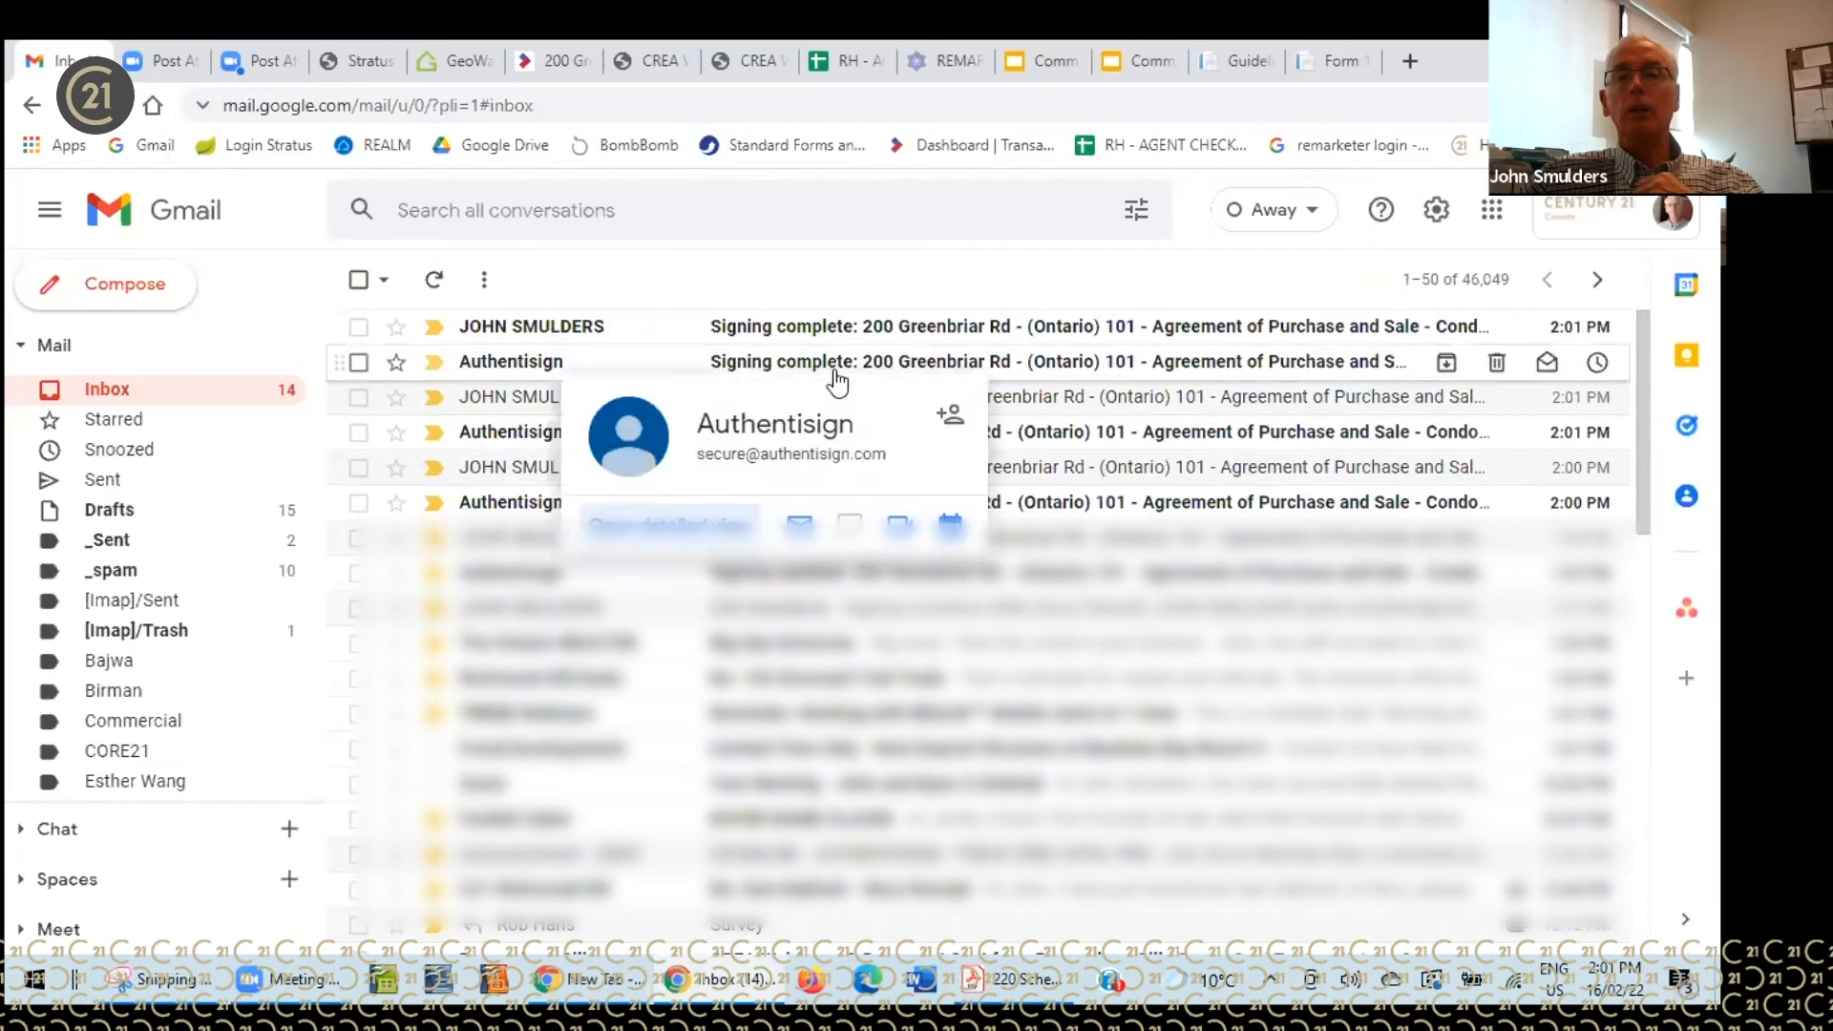
pyautogui.click(816, 327)
pyautogui.scroll(-3, 1103, 508)
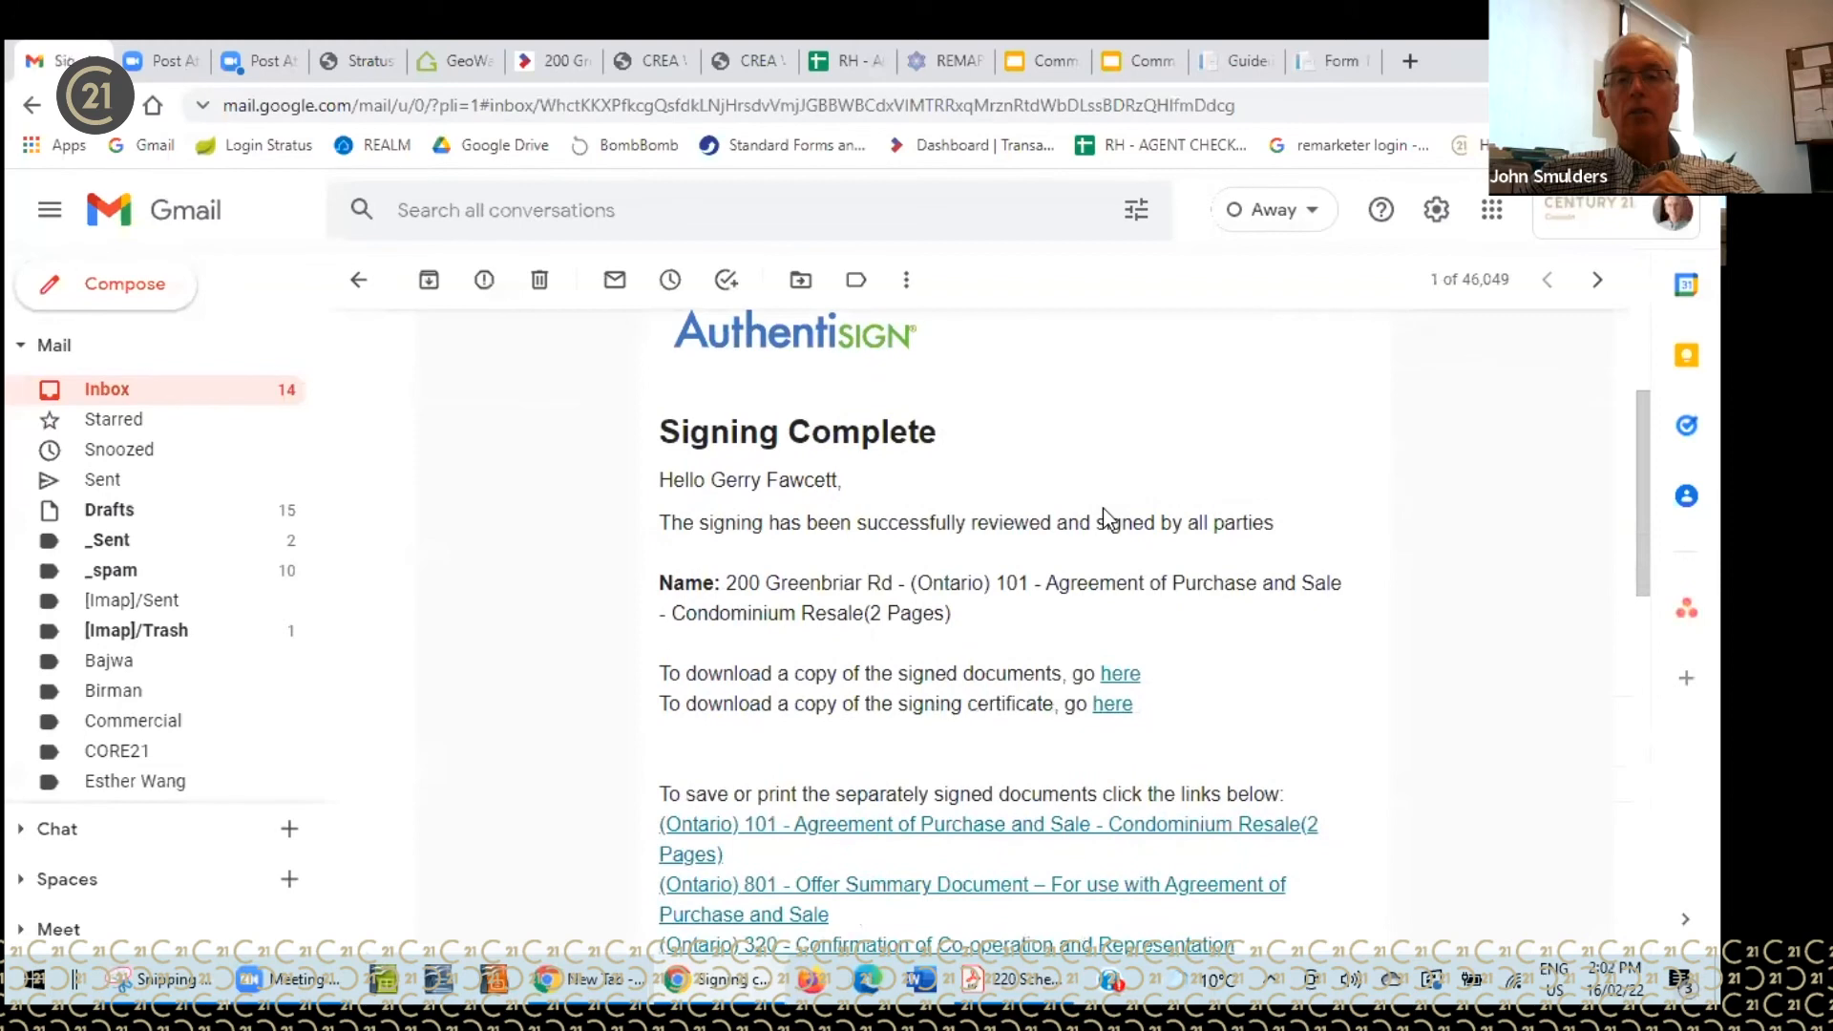
pyautogui.scroll(-1, 1224, 476)
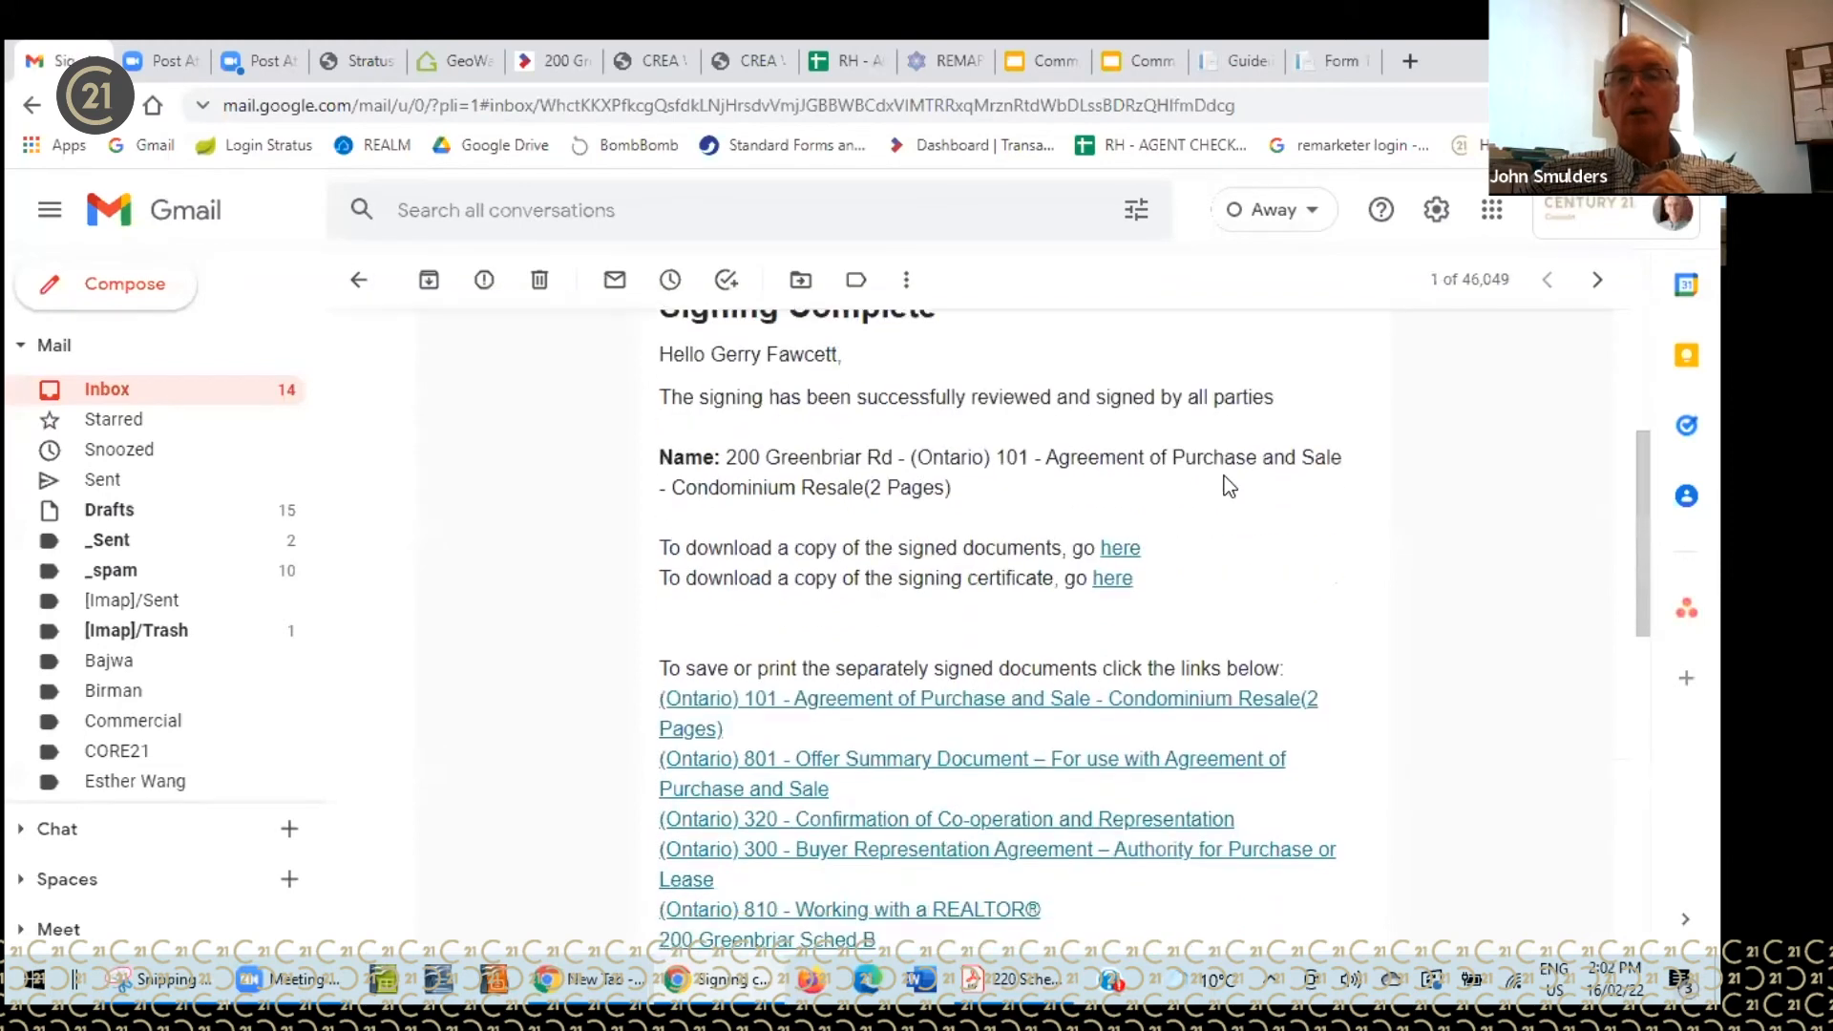
pyautogui.click(1122, 553)
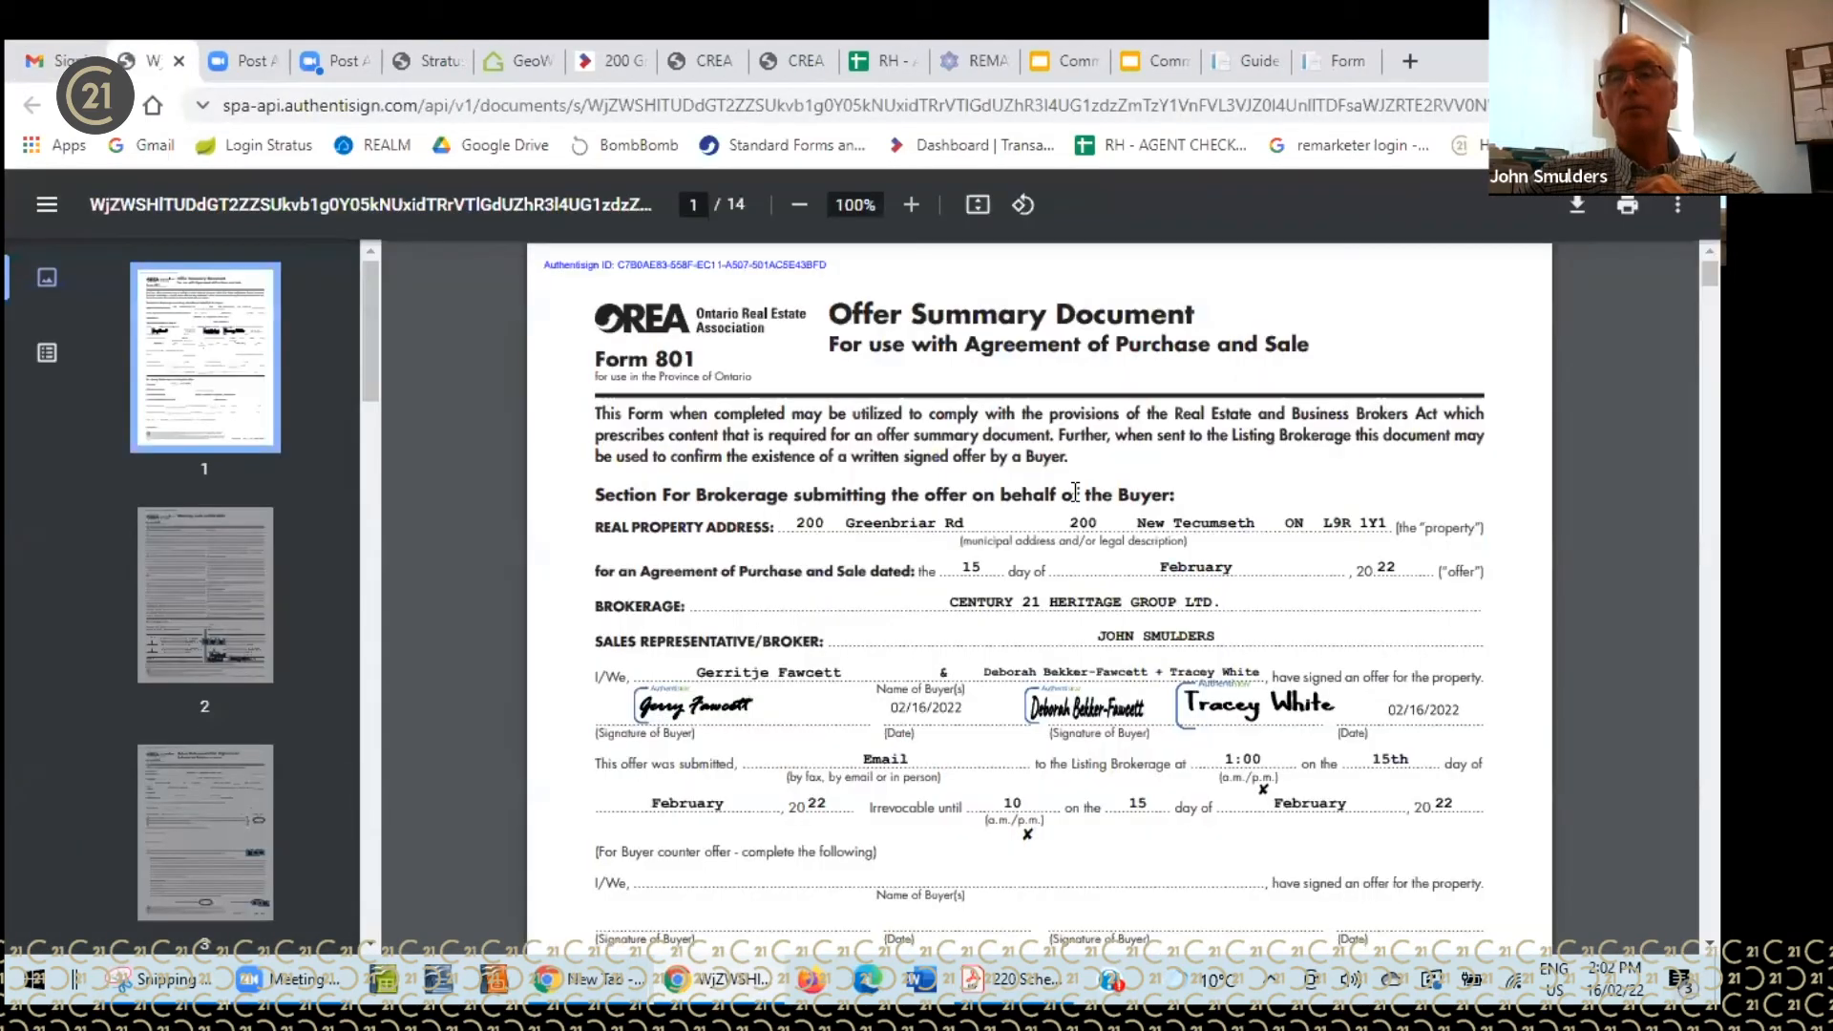
pyautogui.scroll(-5, 1070, 487)
pyautogui.scroll(4, 1070, 487)
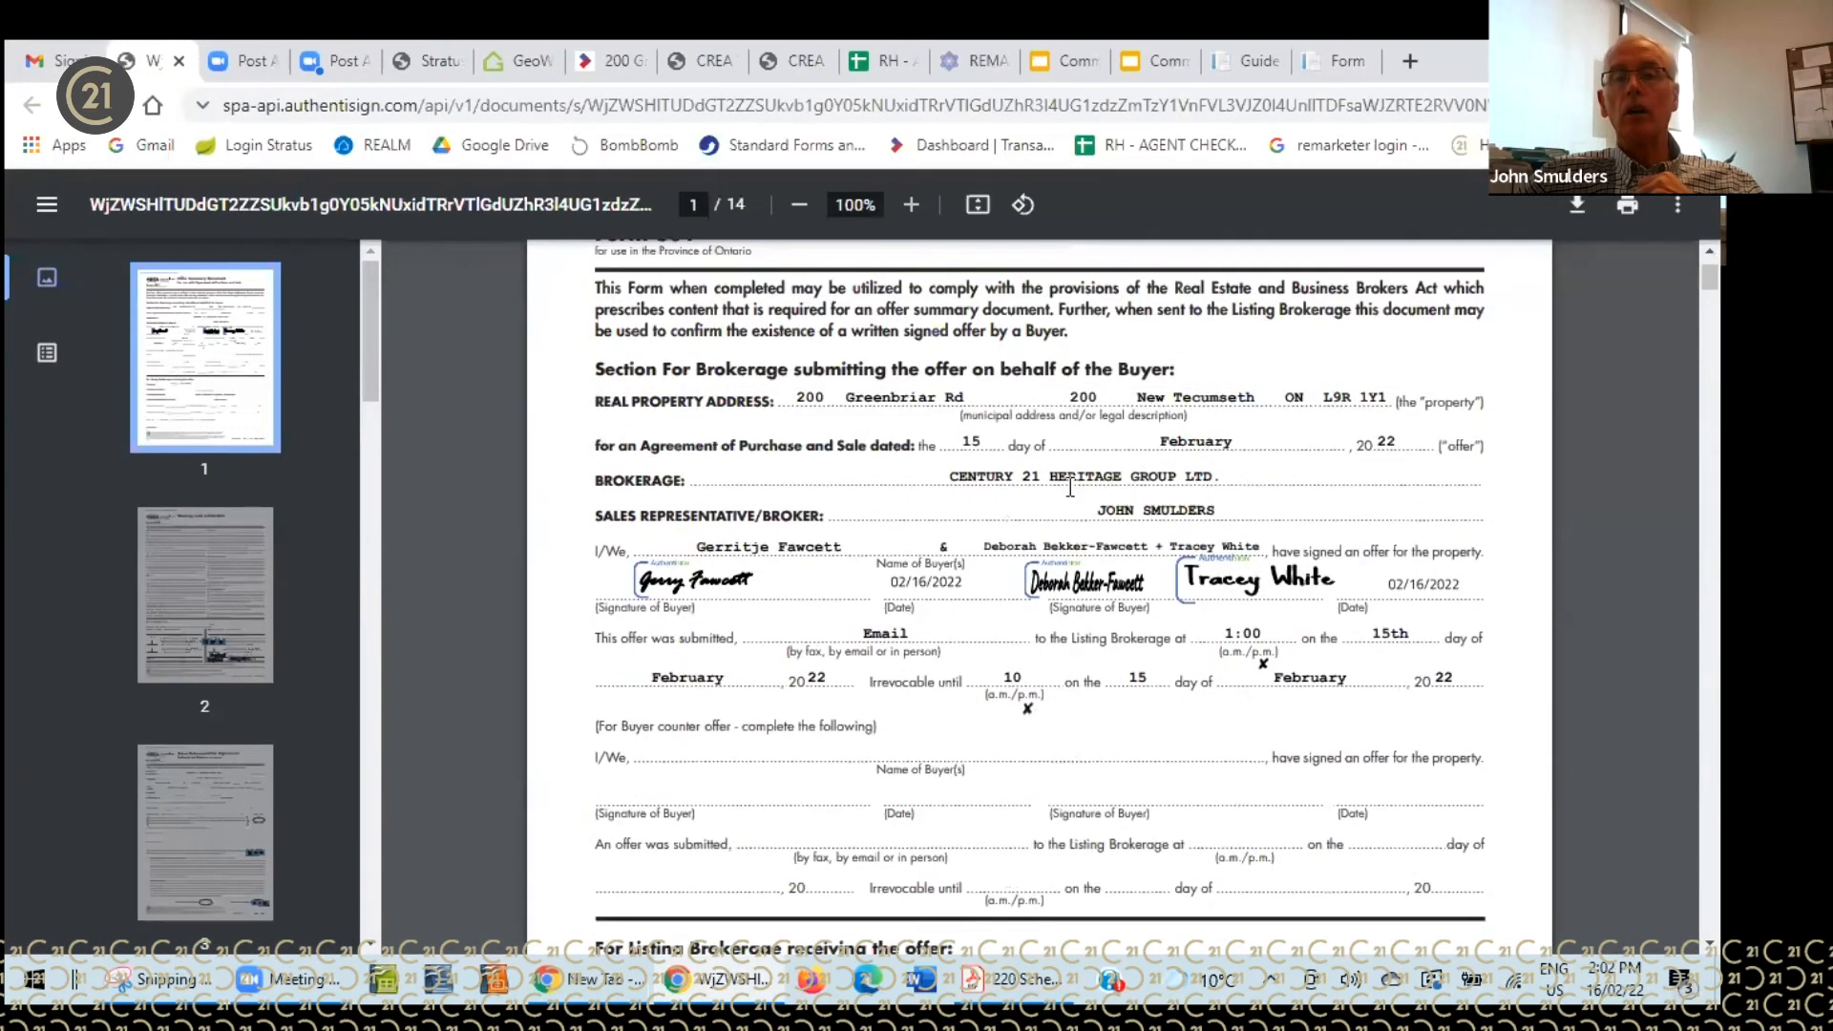
pyautogui.scroll(-5, 979, 497)
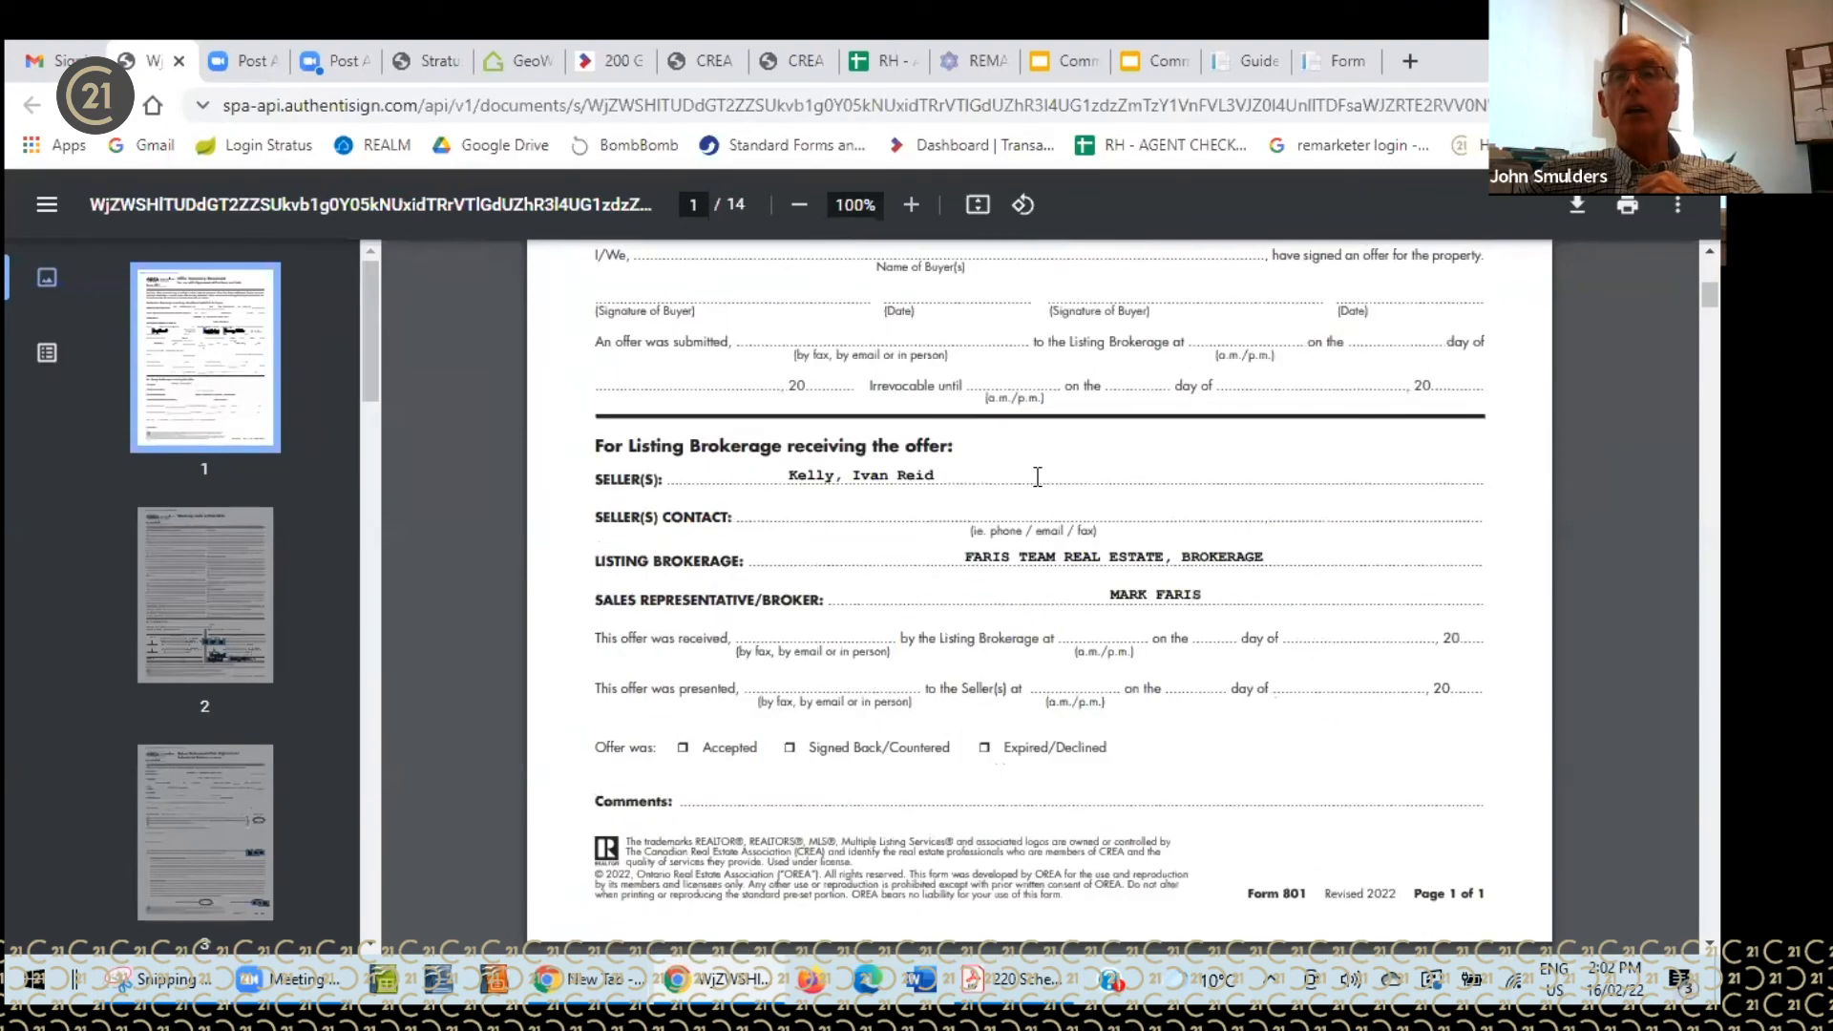
pyautogui.click(1579, 203)
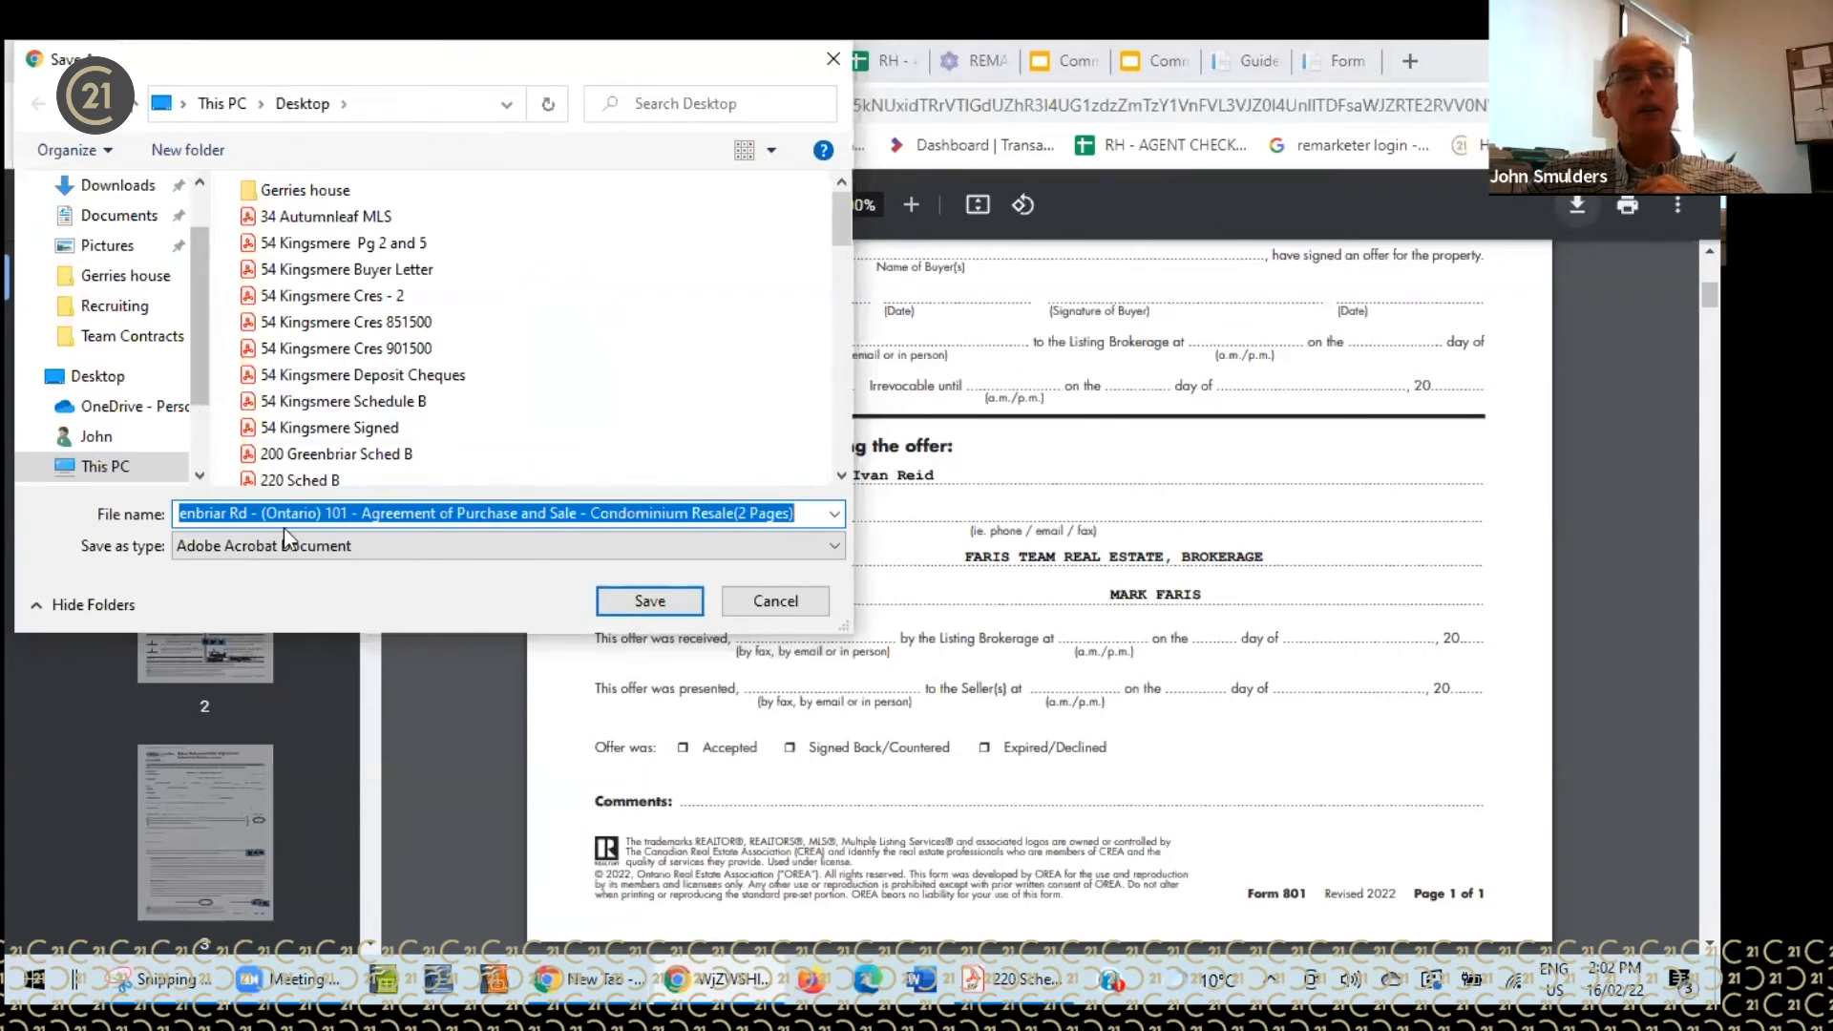
pyautogui.click(753, 600)
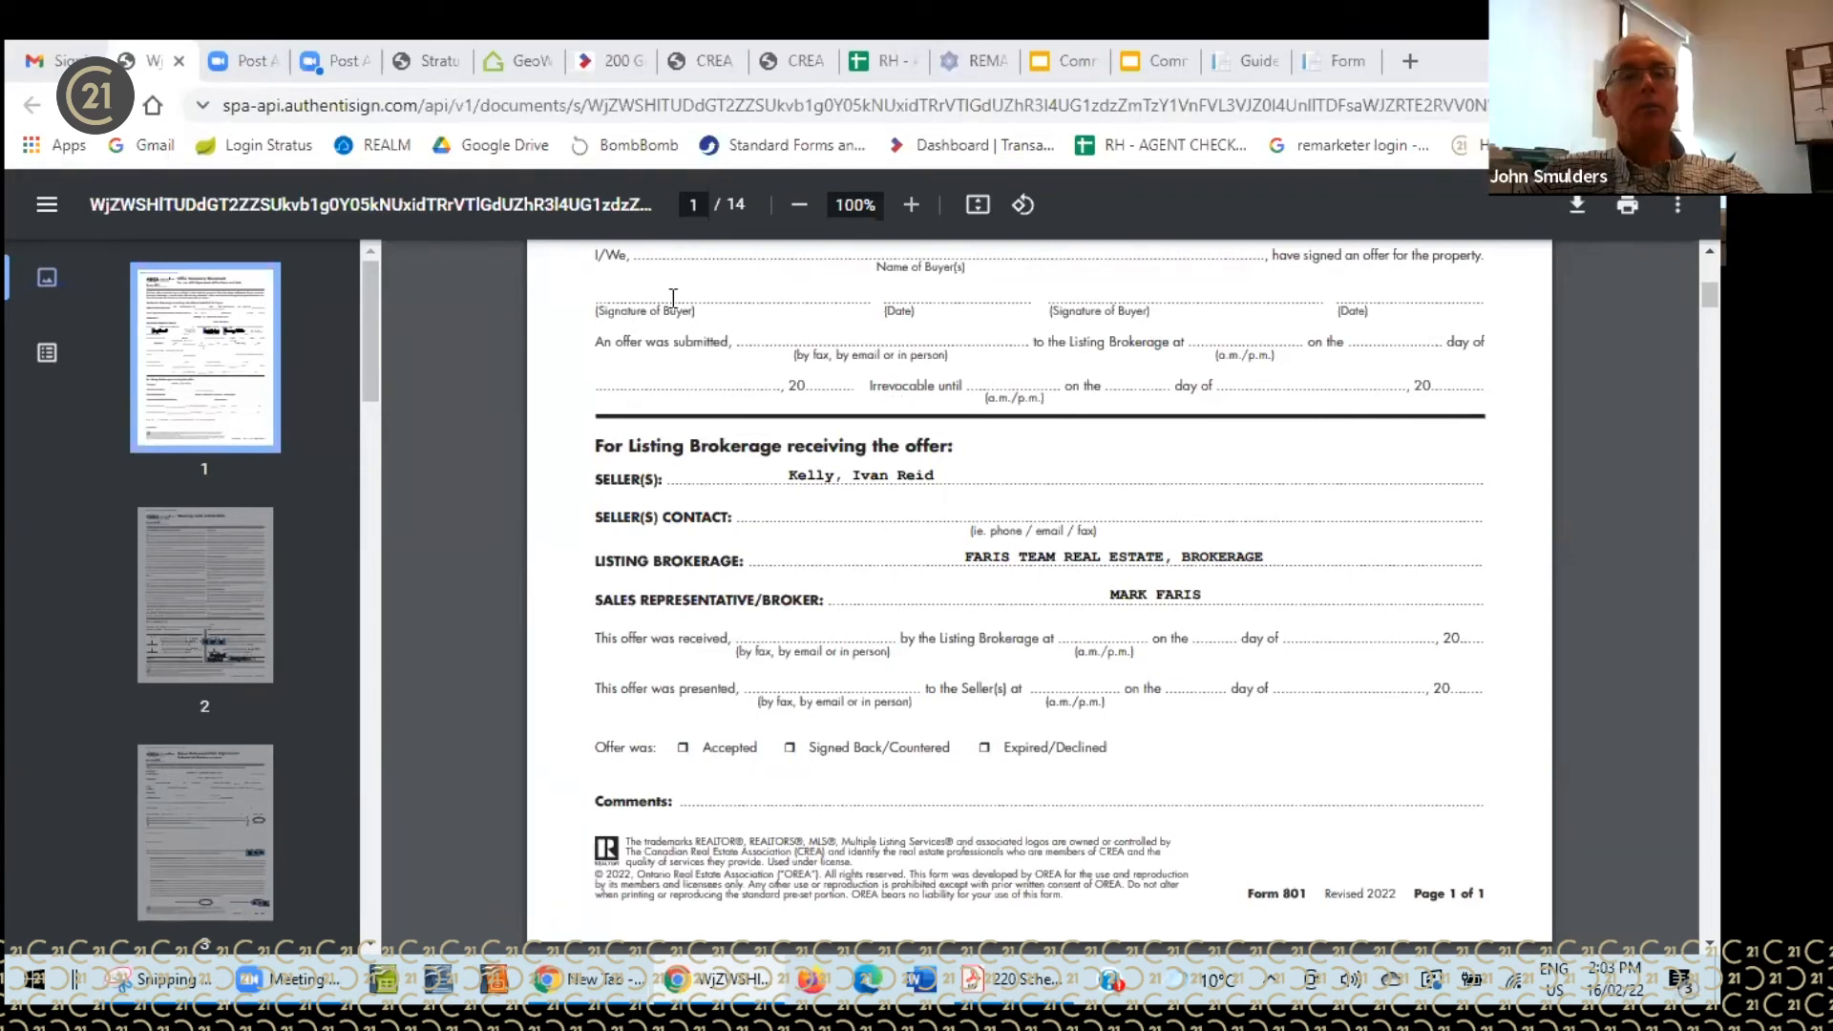
pyautogui.click(69, 64)
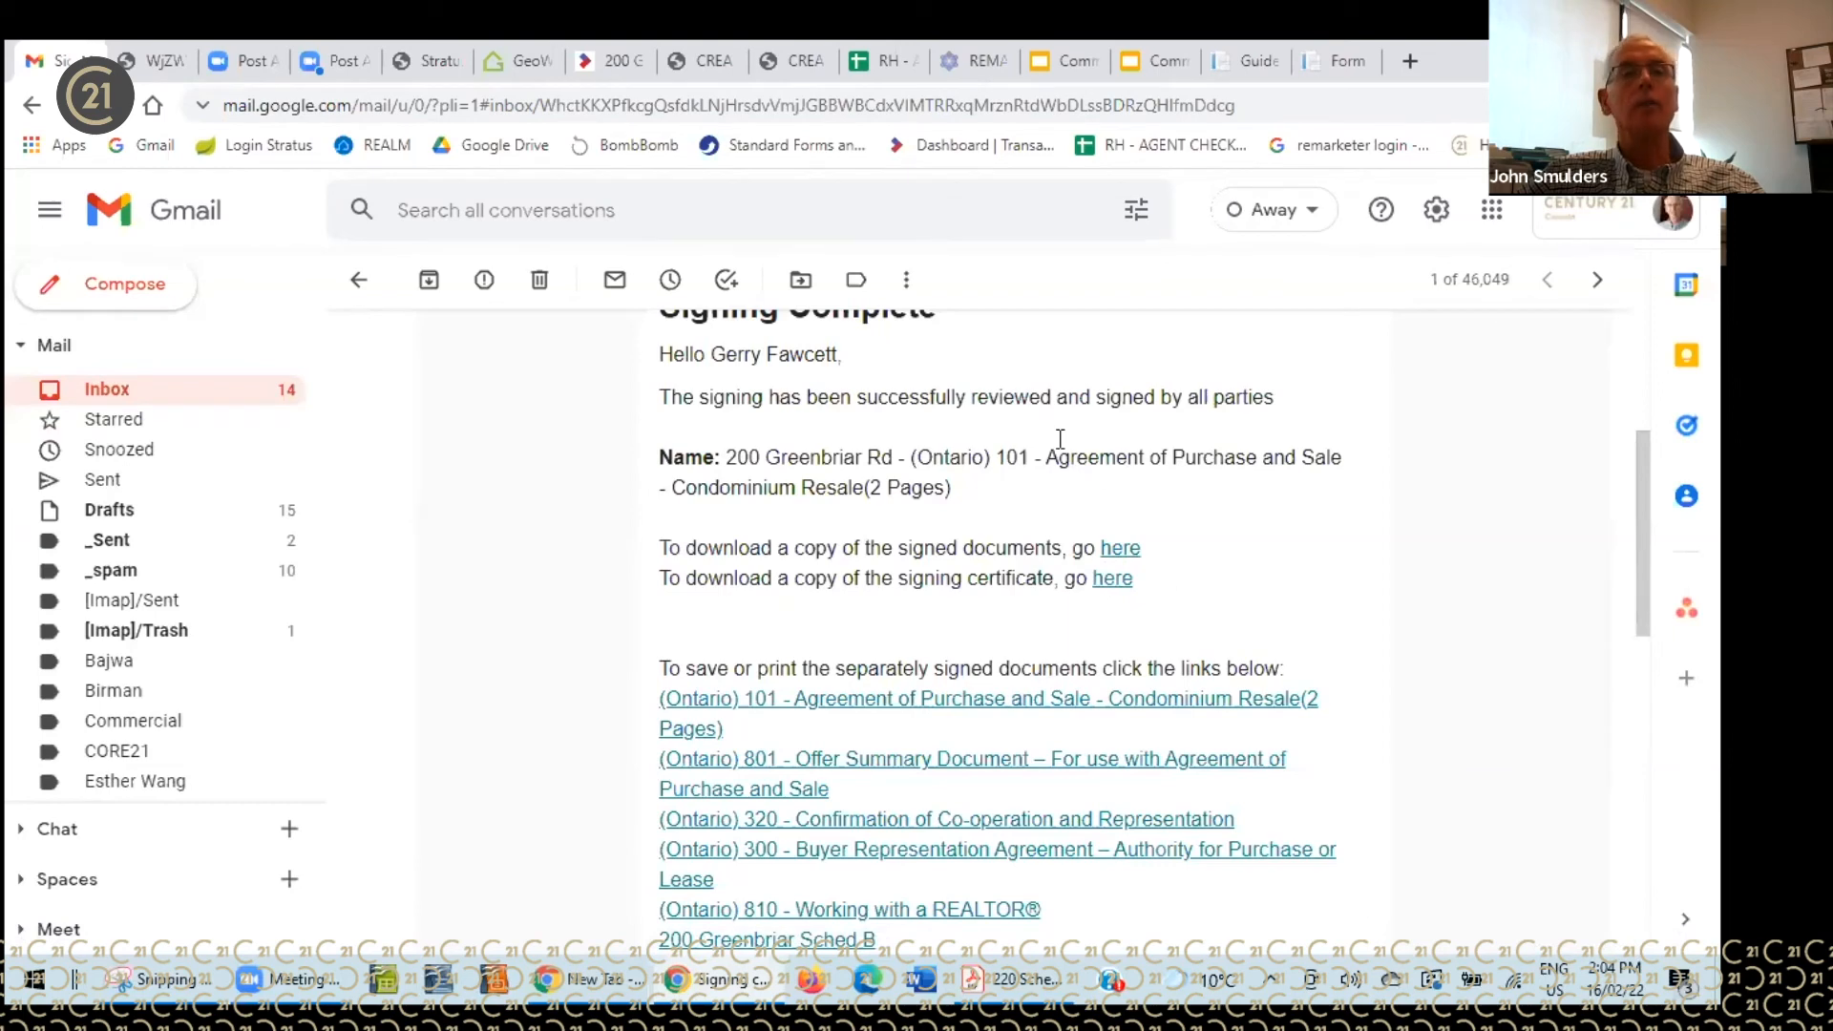
pyautogui.click(623, 82)
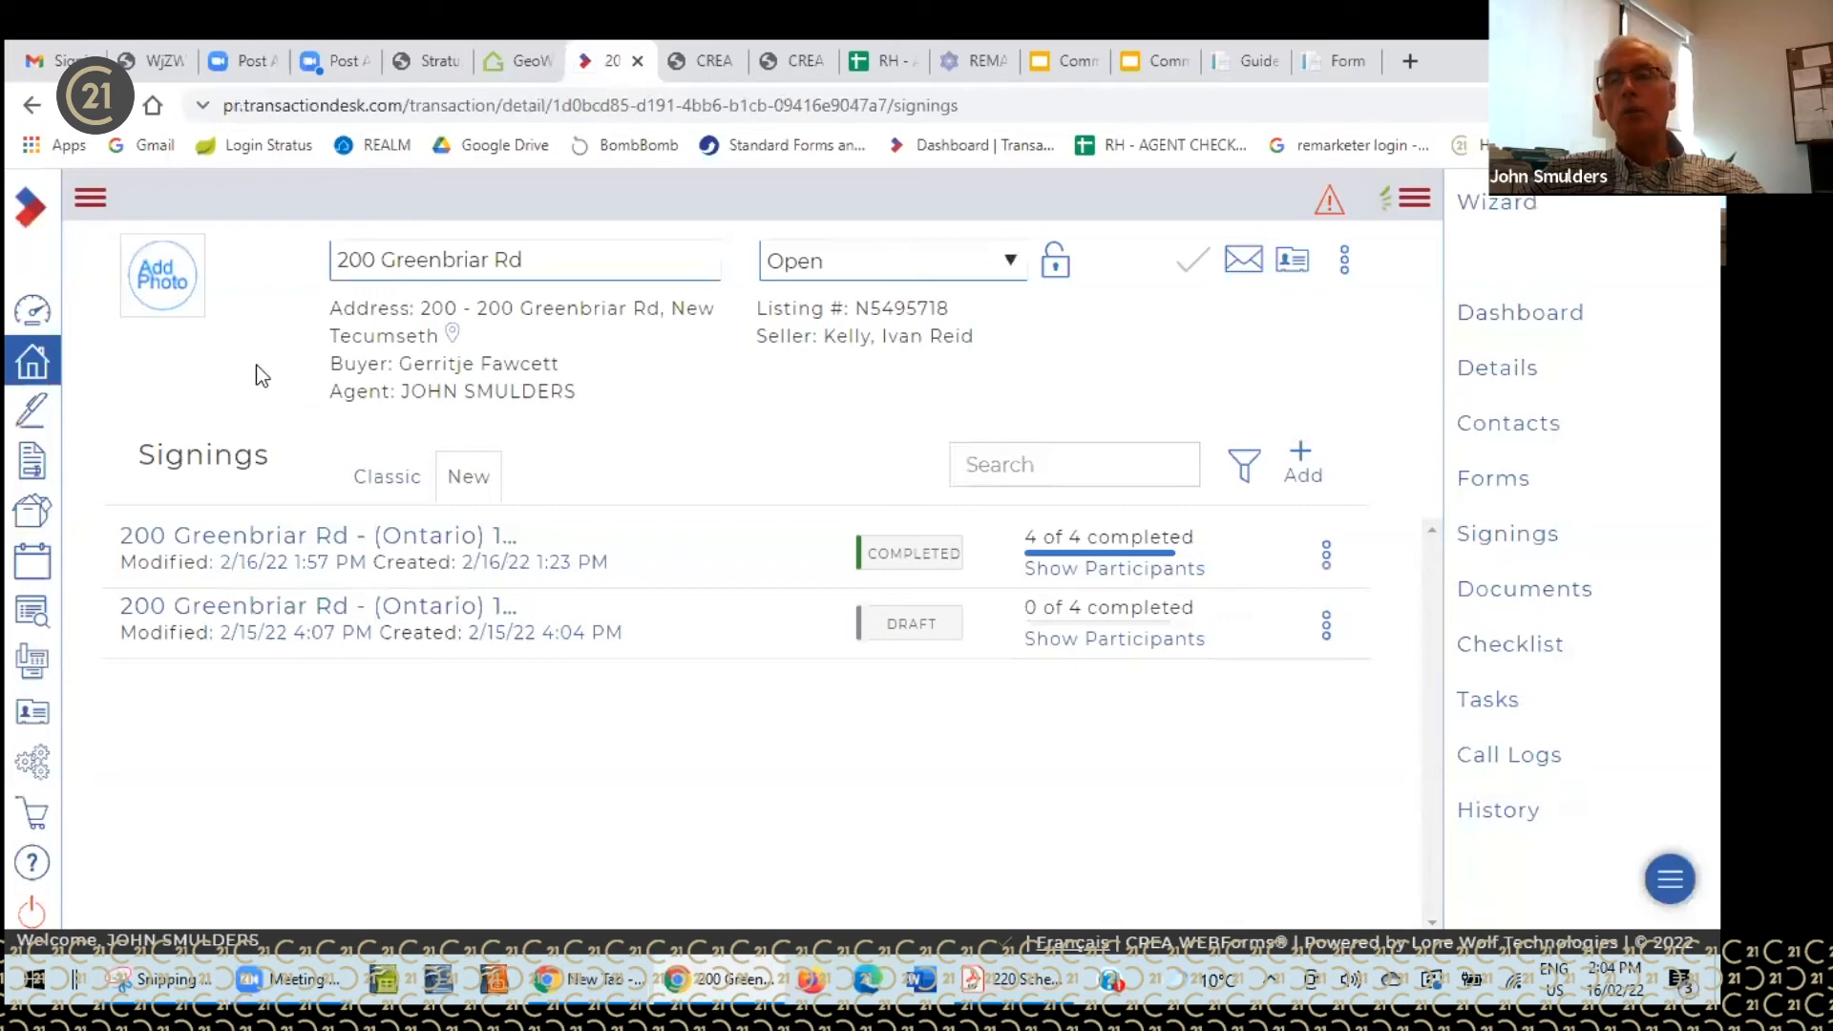
pyautogui.click(45, 315)
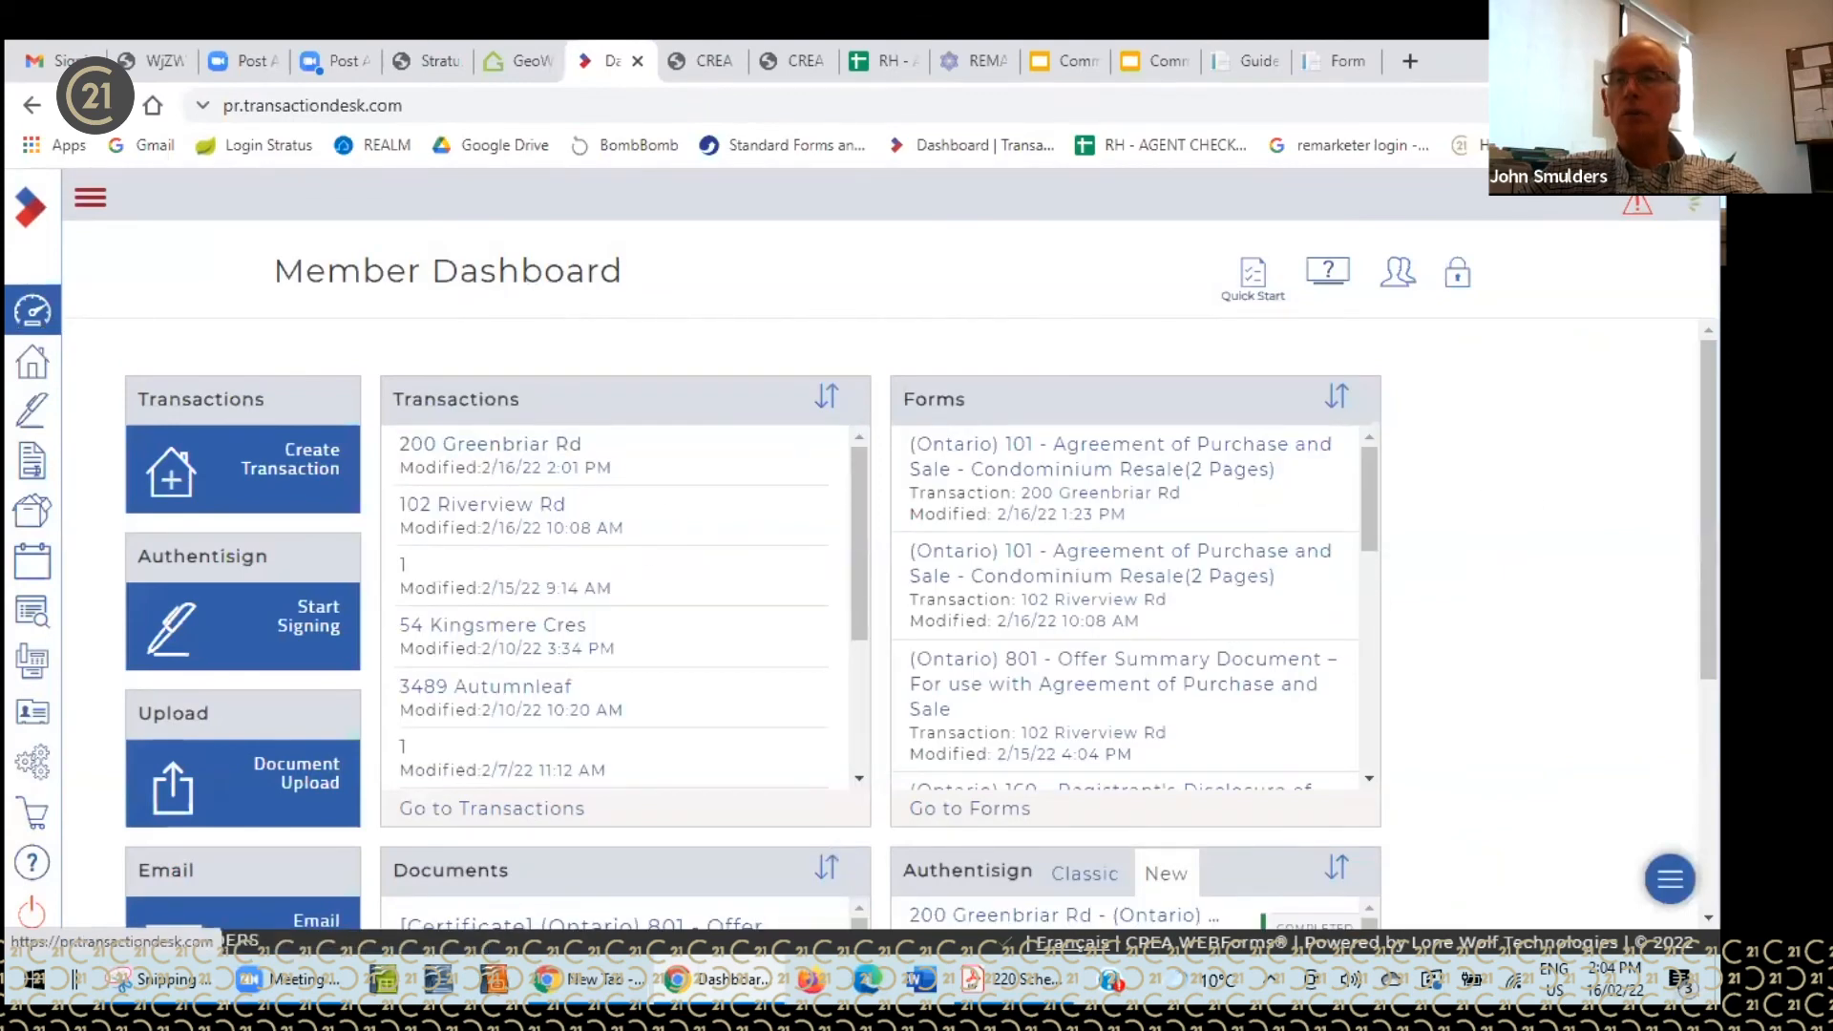
pyautogui.scroll(-4, 1708, 573)
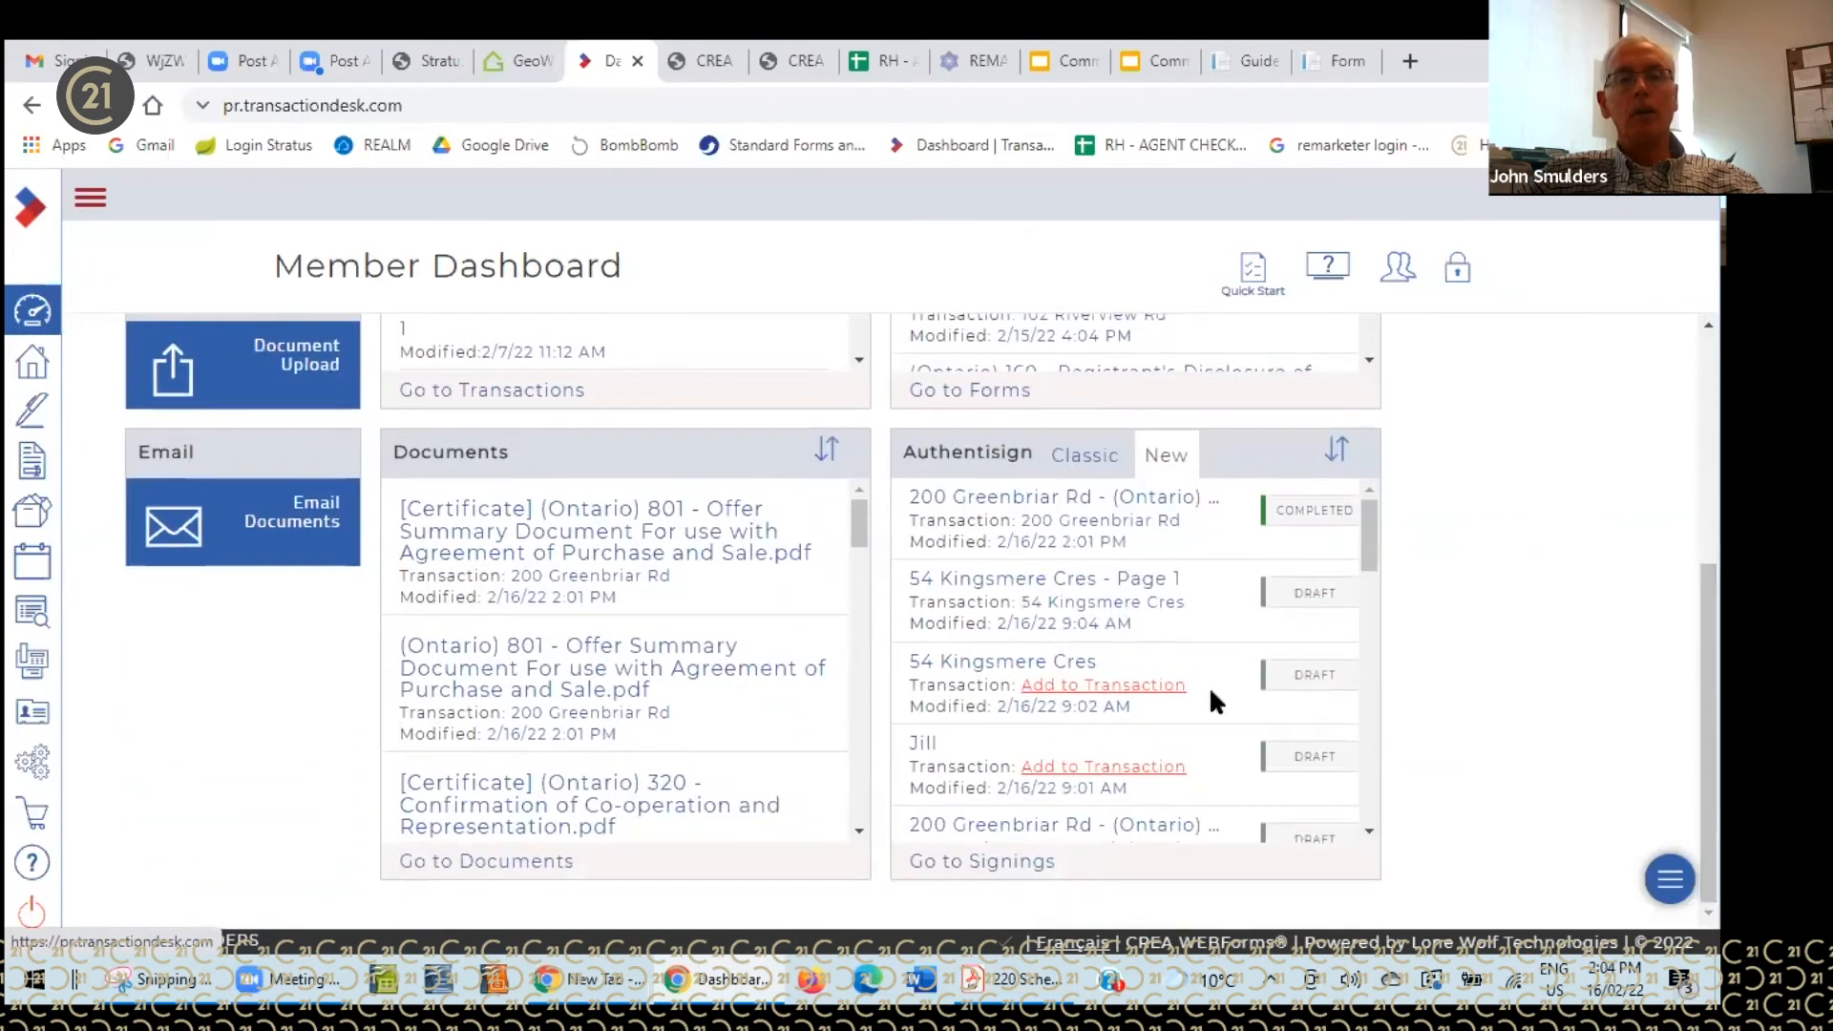
pyautogui.click(1087, 497)
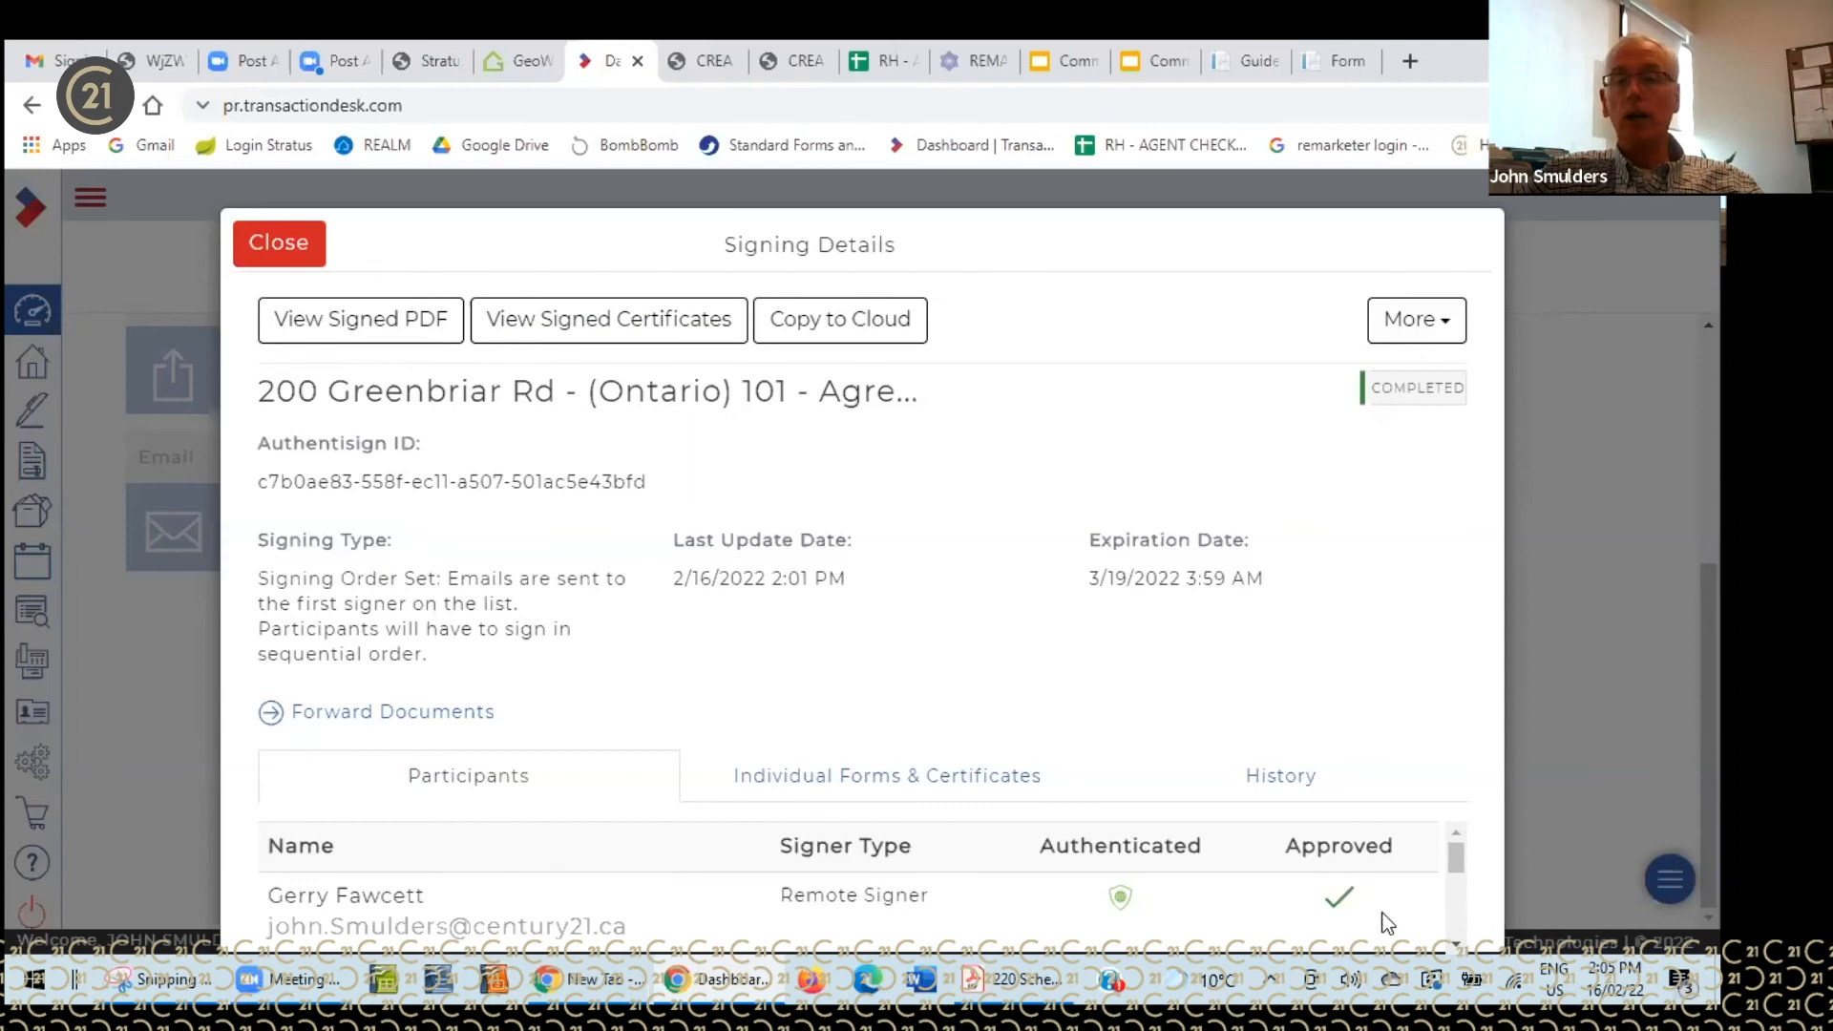
pyautogui.scroll(-2, 1456, 941)
pyautogui.scroll(-3, 1458, 945)
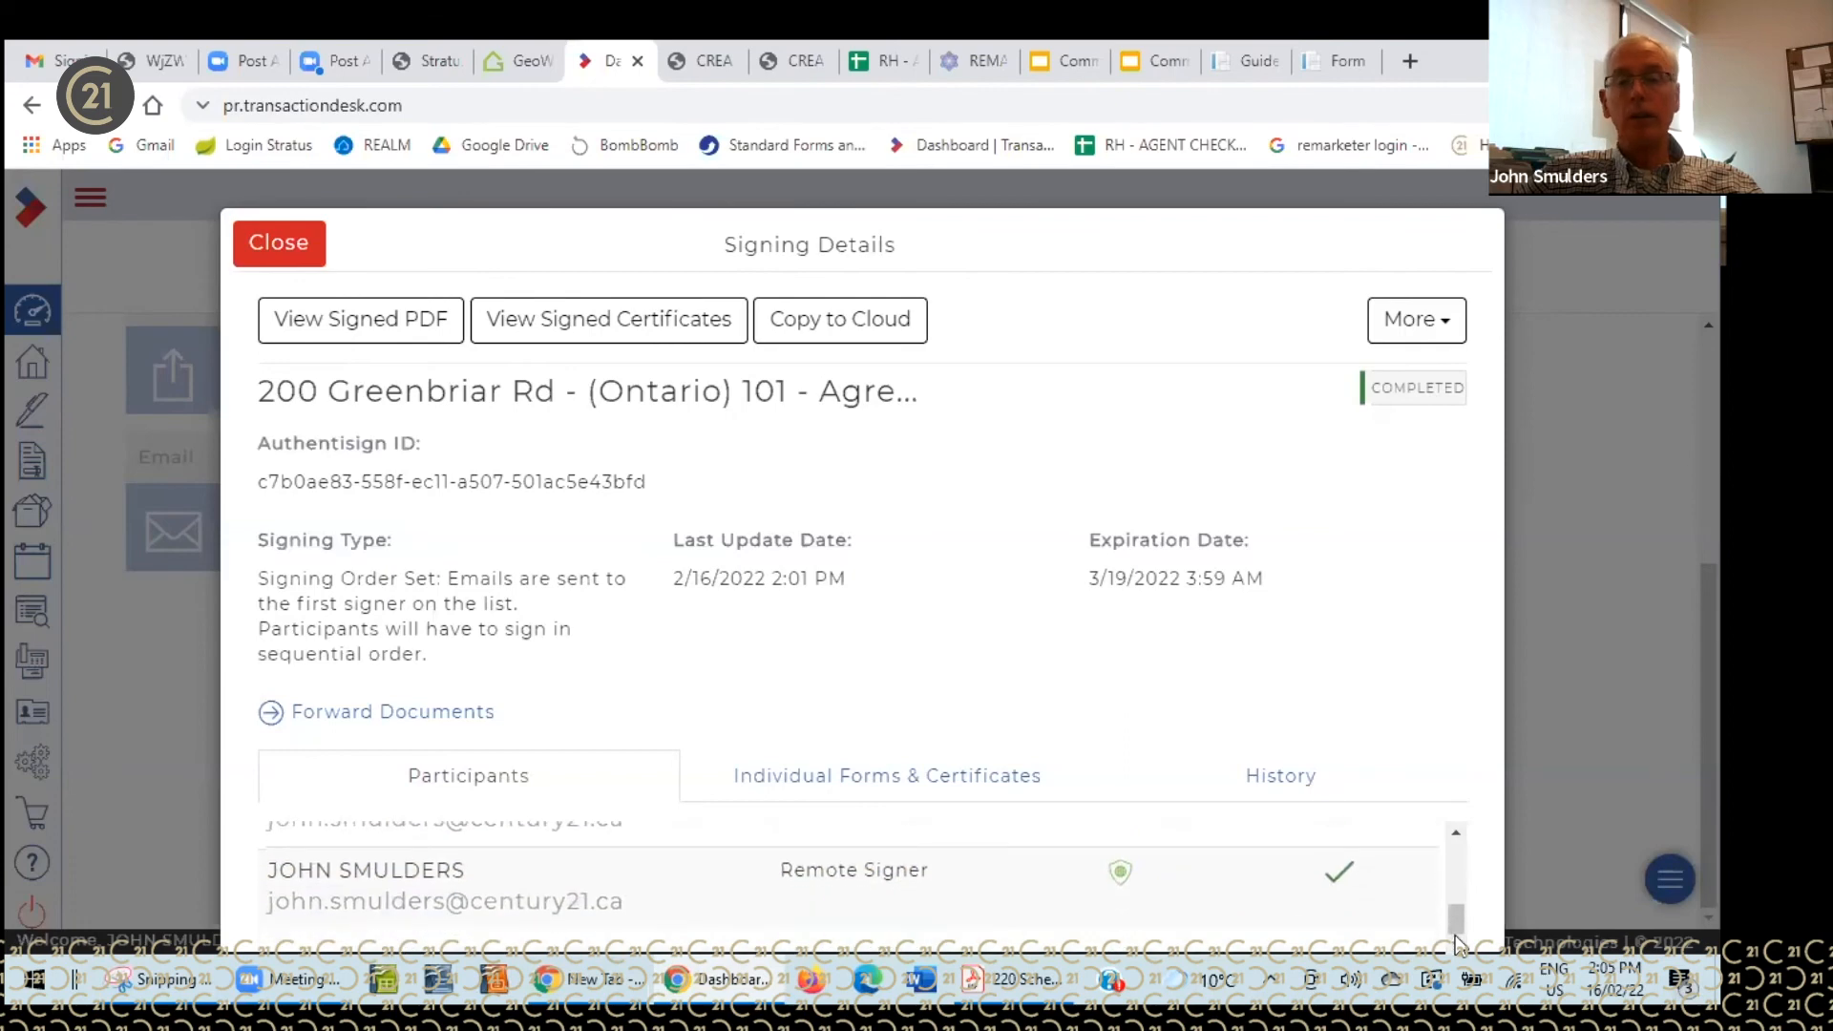
pyautogui.scroll(5, 1457, 844)
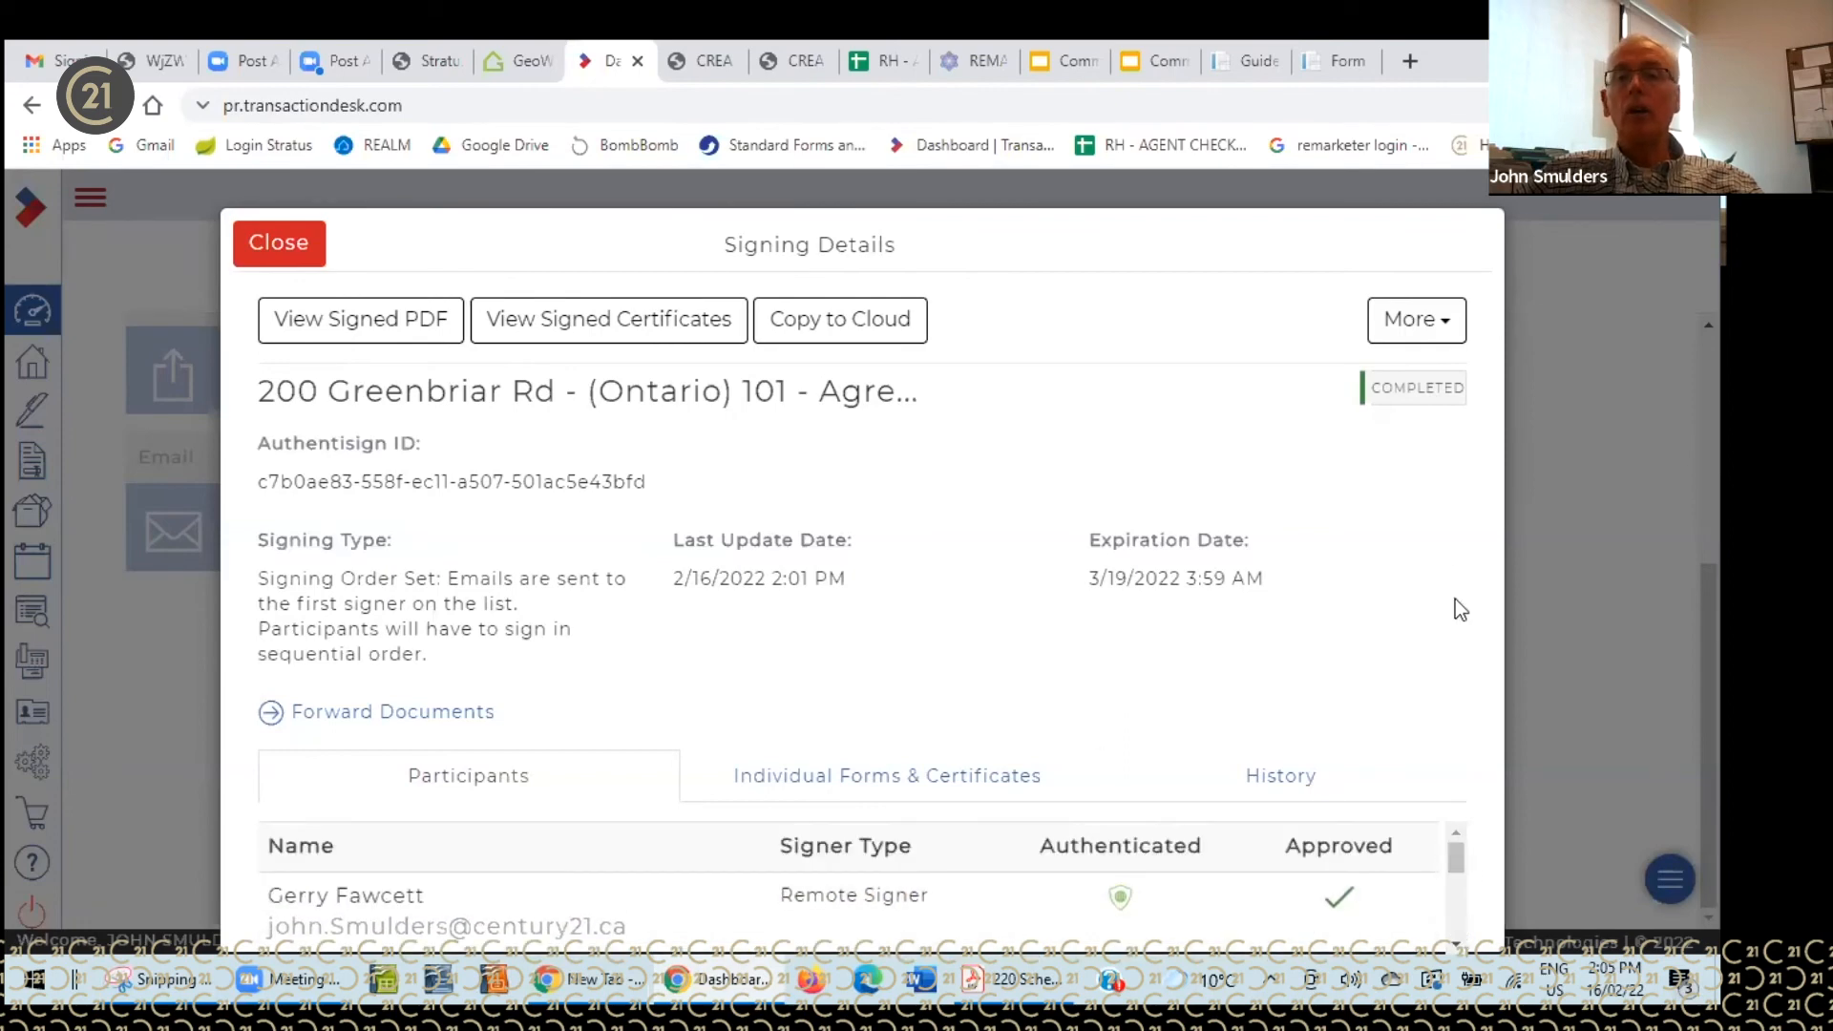
pyautogui.click(1439, 329)
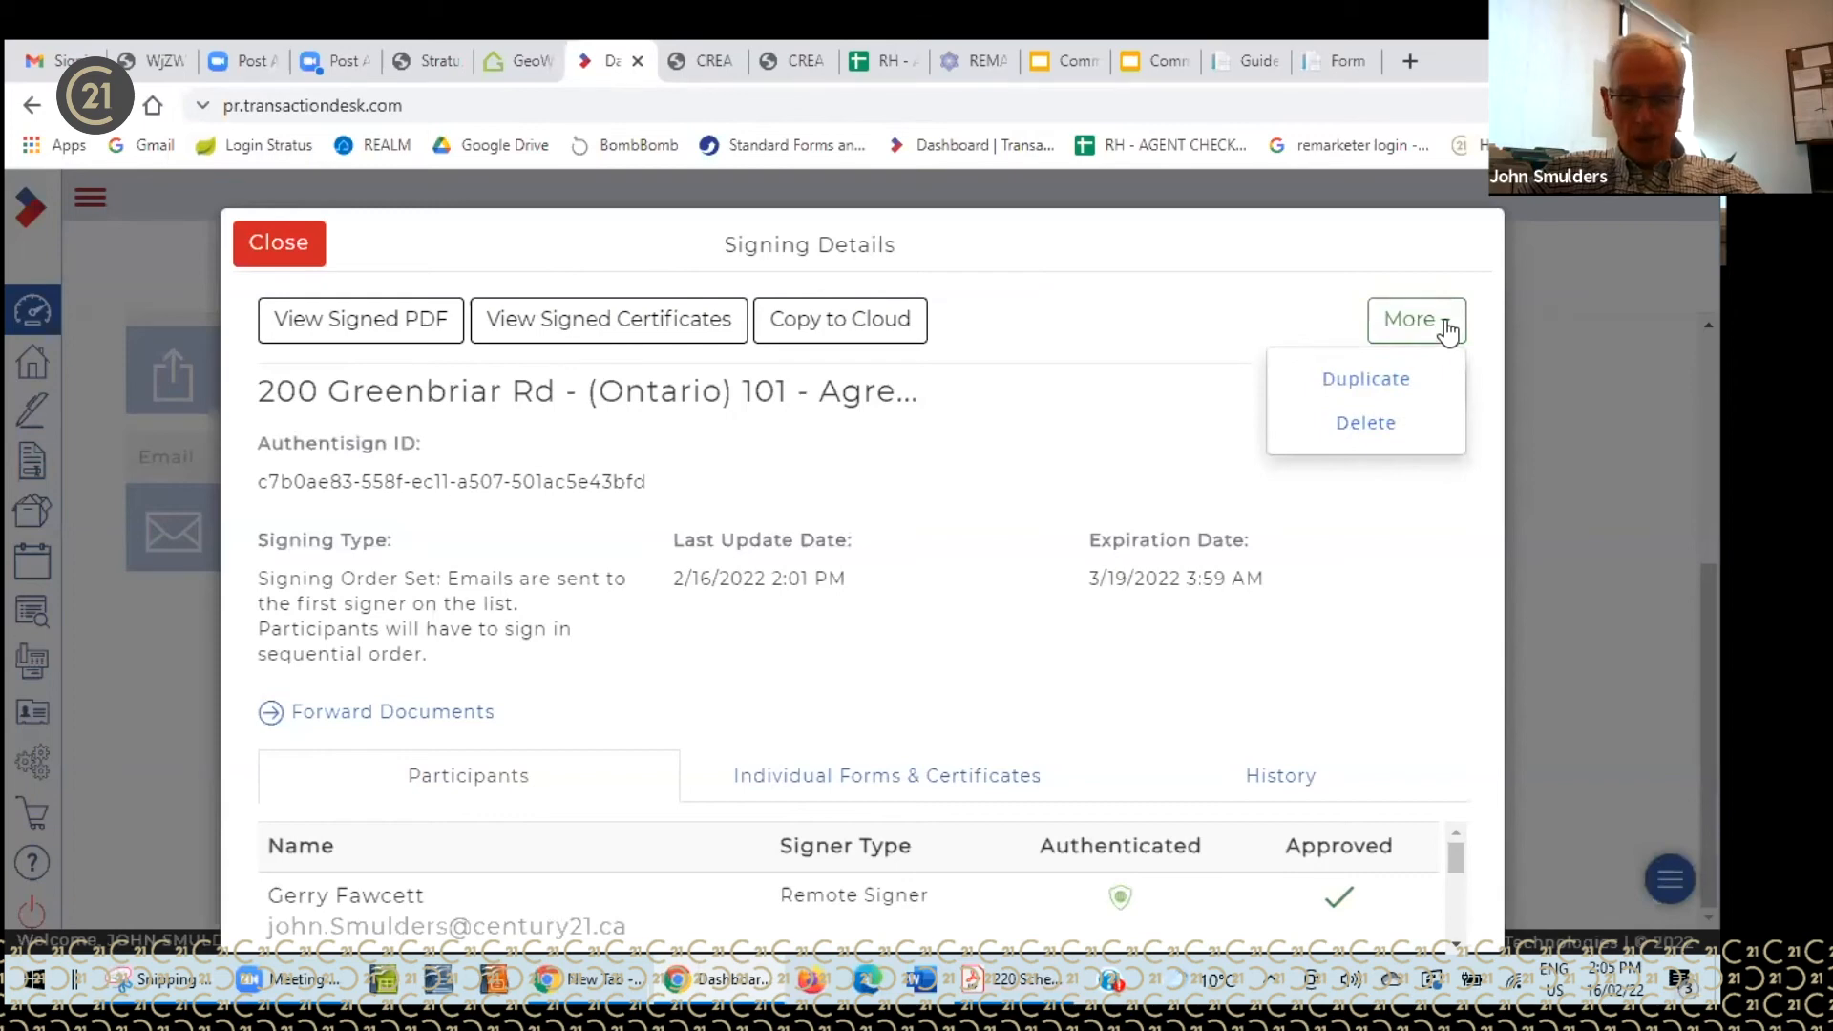
pyautogui.click(1365, 378)
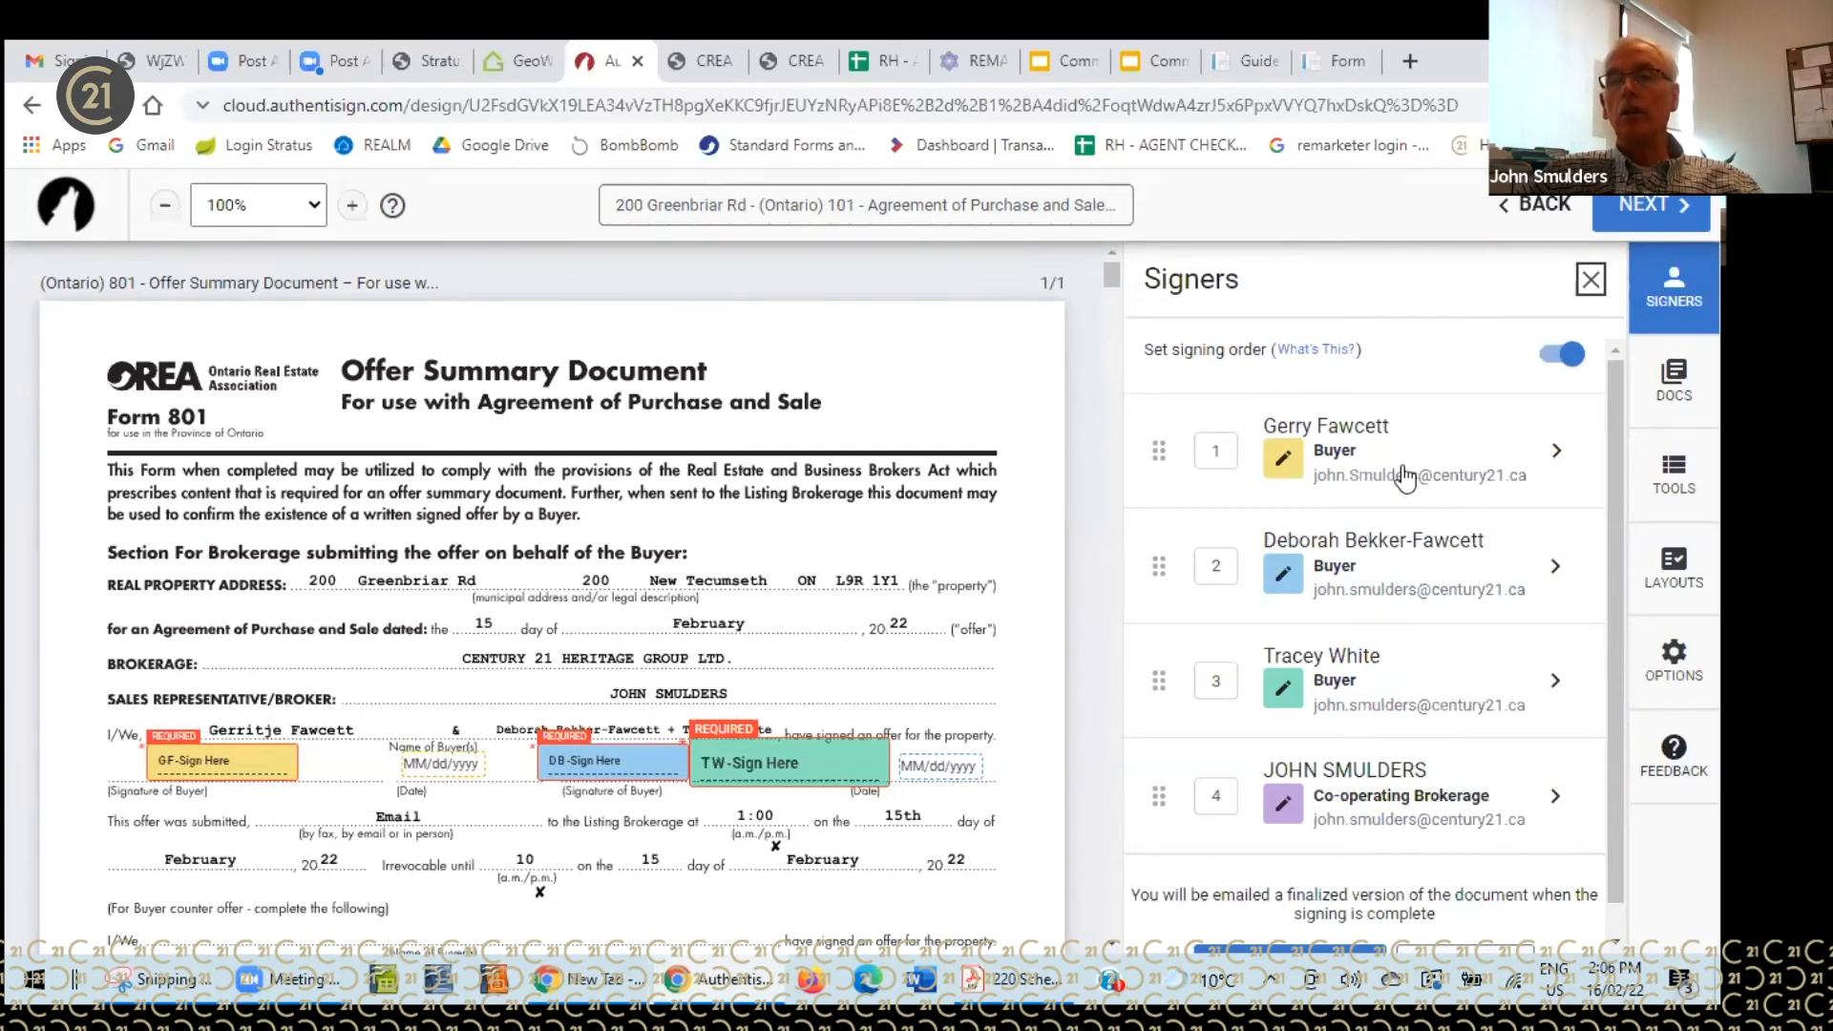
# - Inspect the first buyer's signer details and the Signers panel, then leave the designer discarding unsaved changes
pyautogui.click(1341, 434)
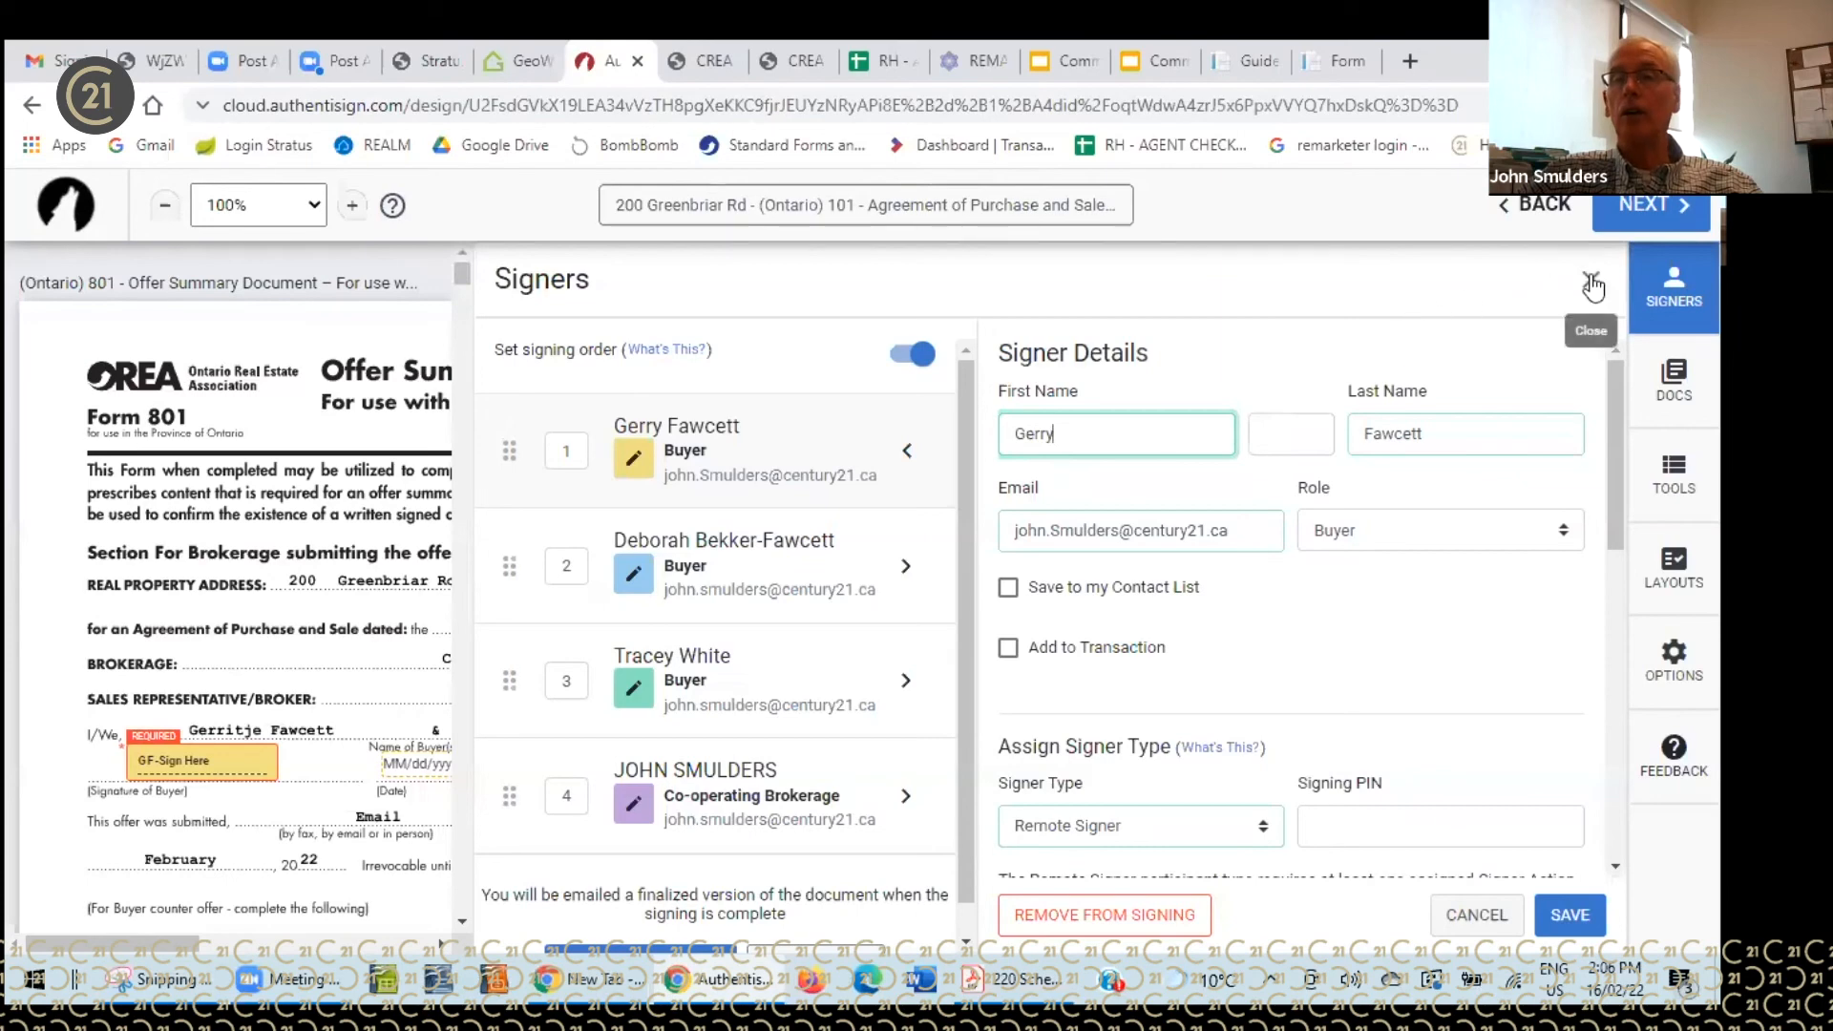
pyautogui.click(1591, 280)
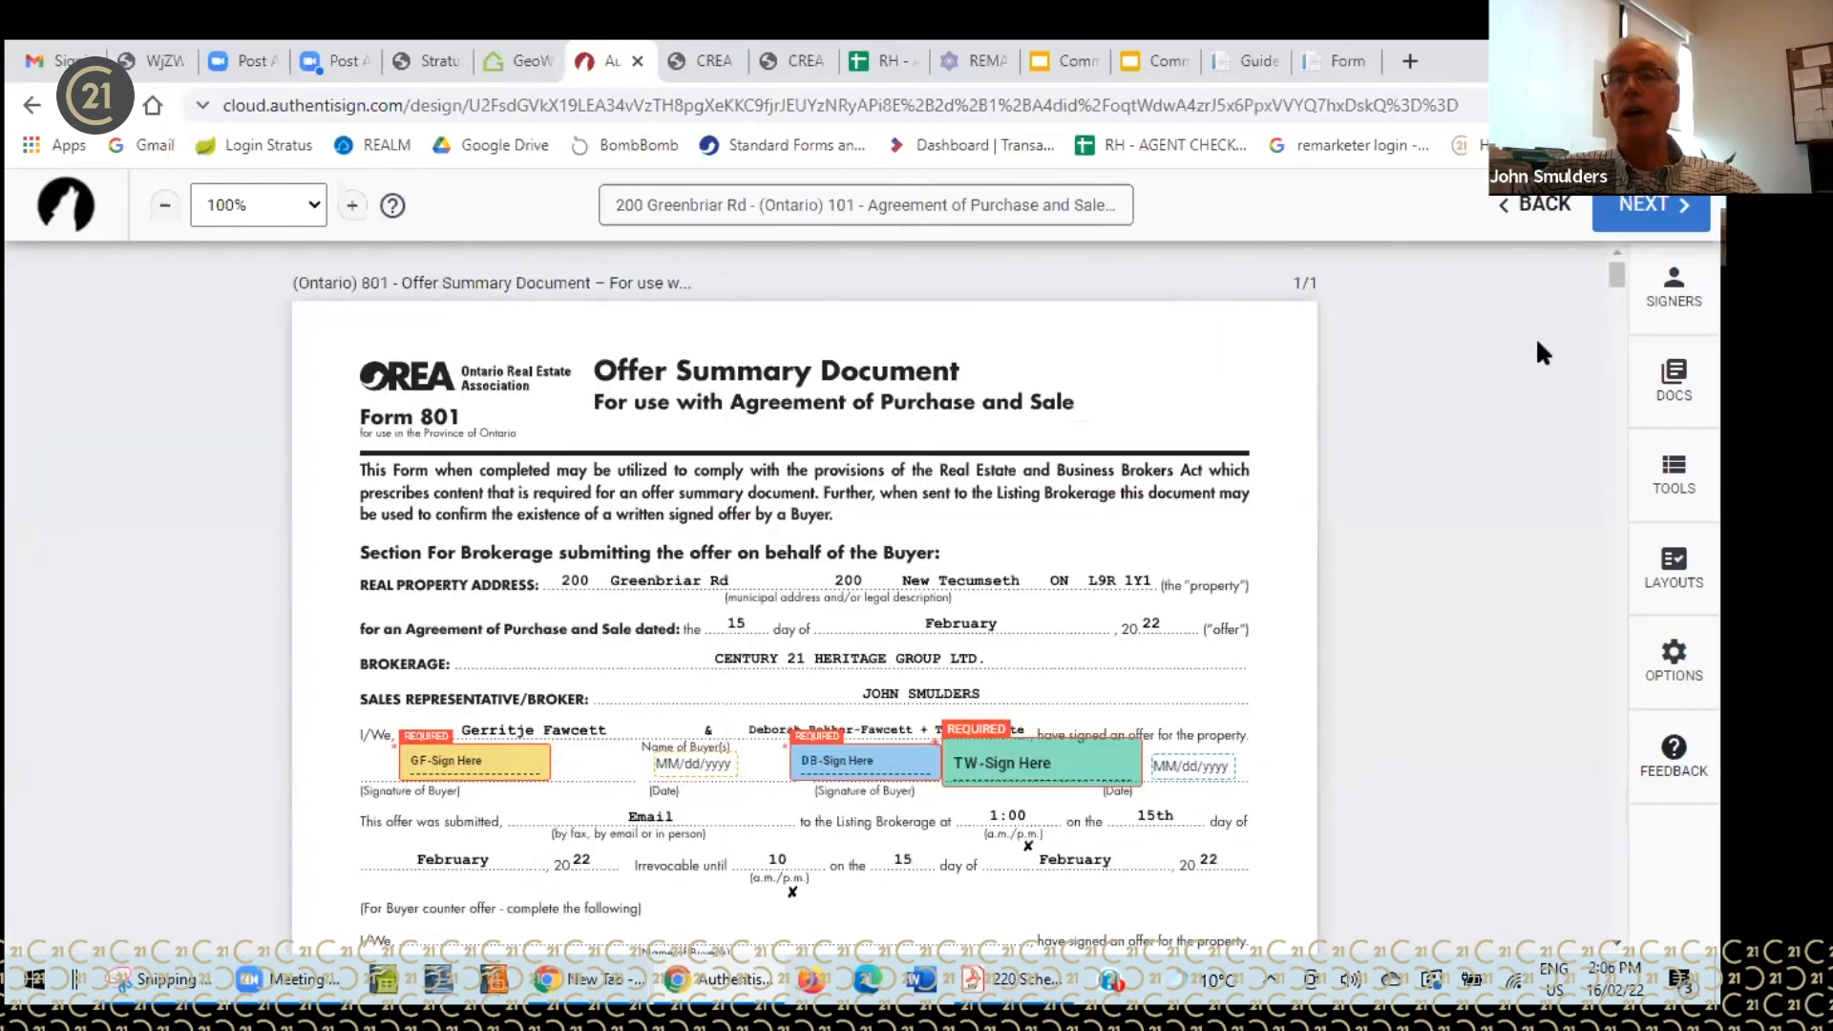
pyautogui.click(1663, 289)
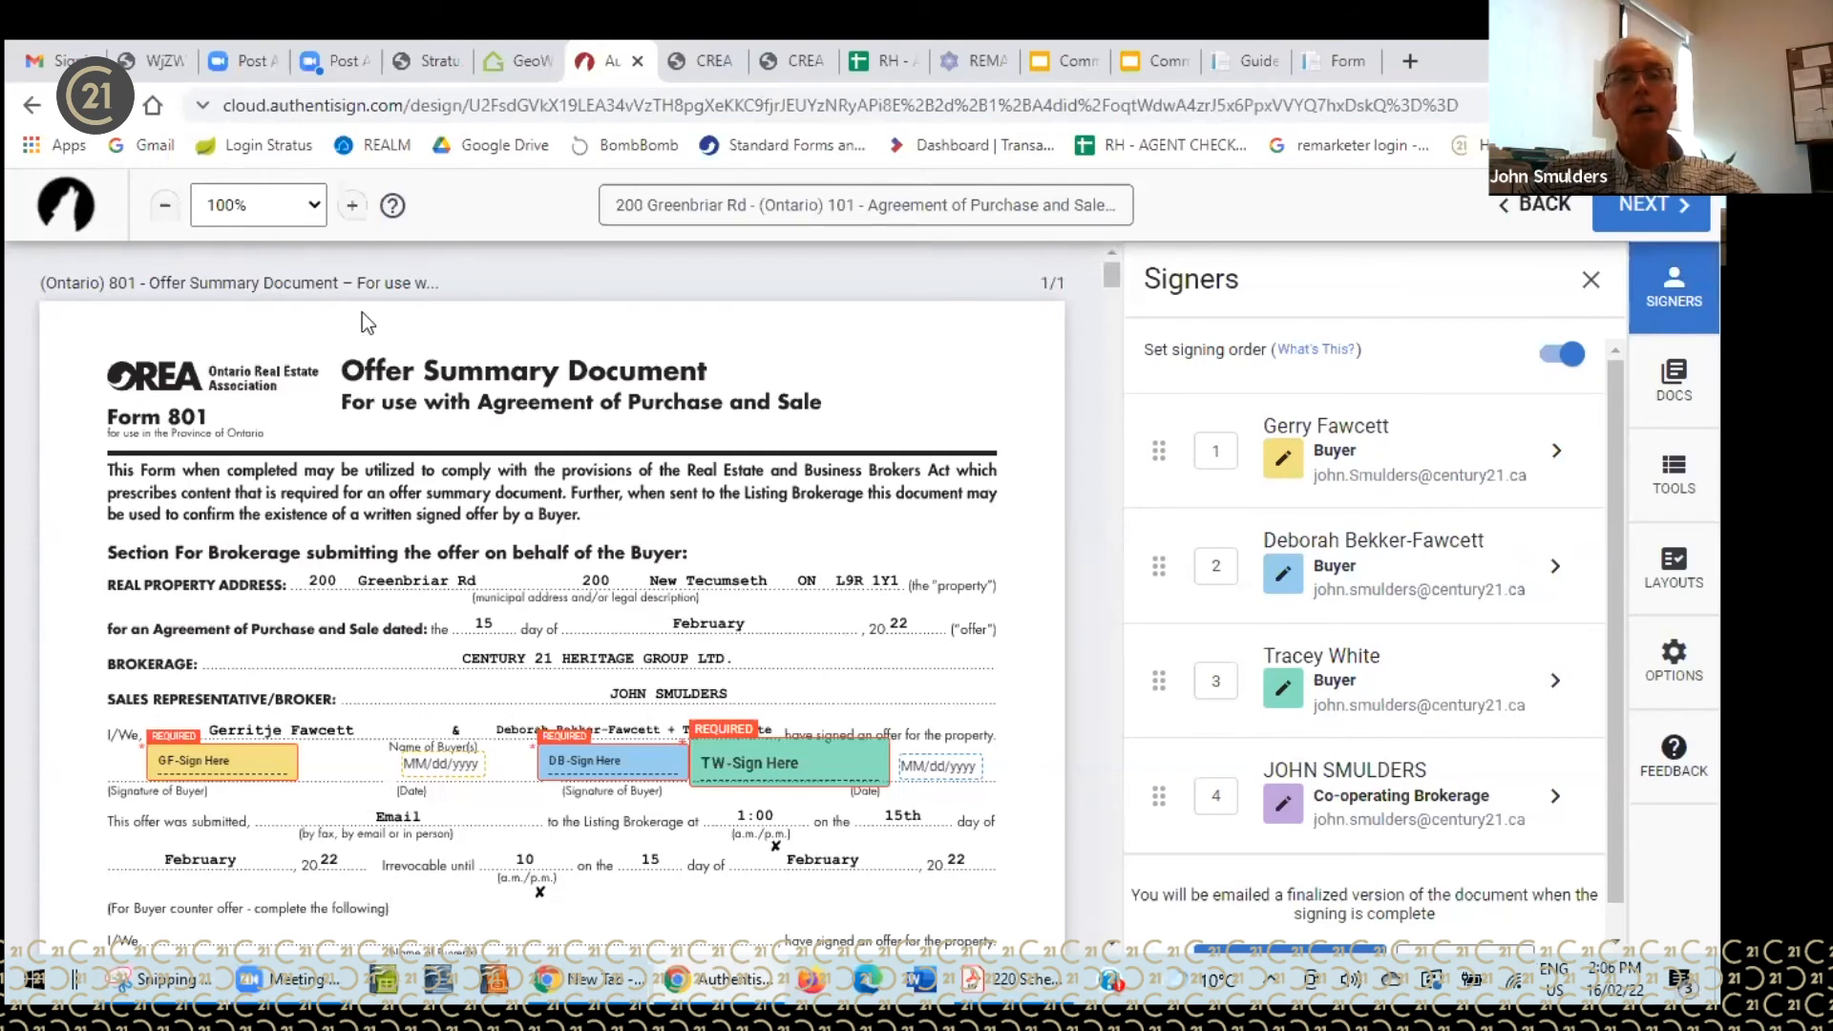
pyautogui.click(33, 107)
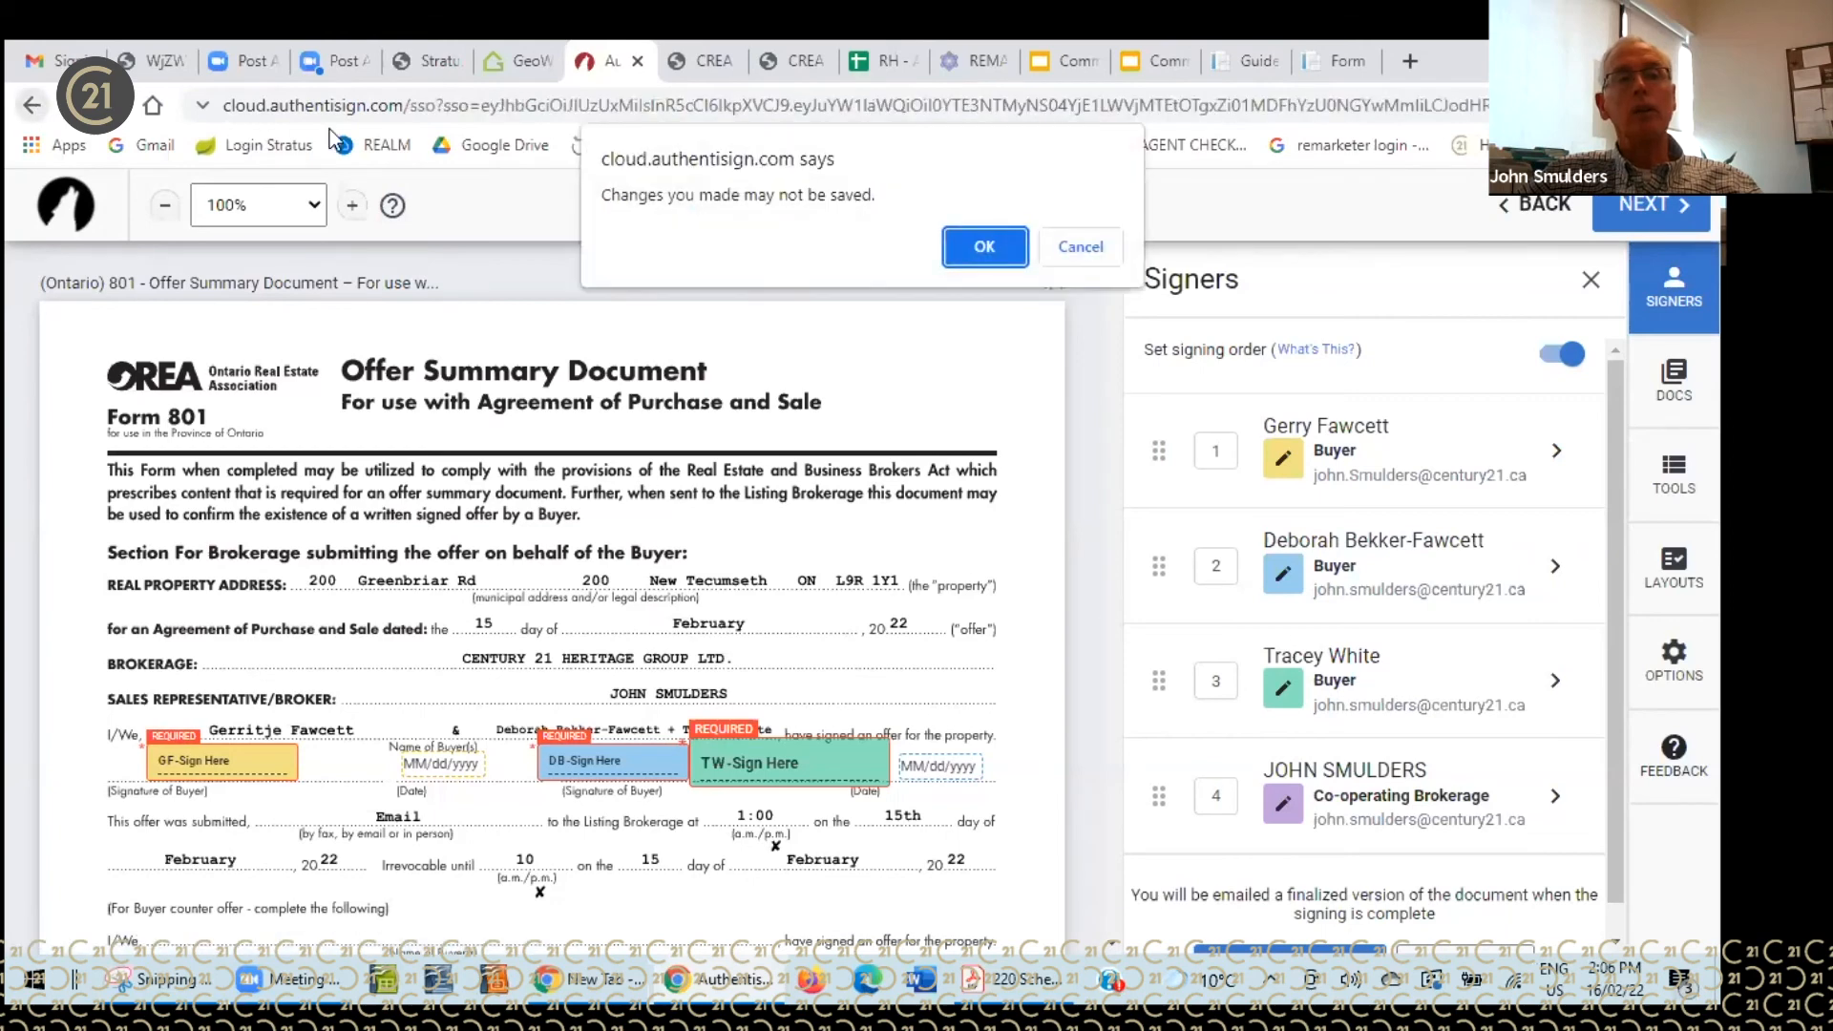
pyautogui.click(984, 246)
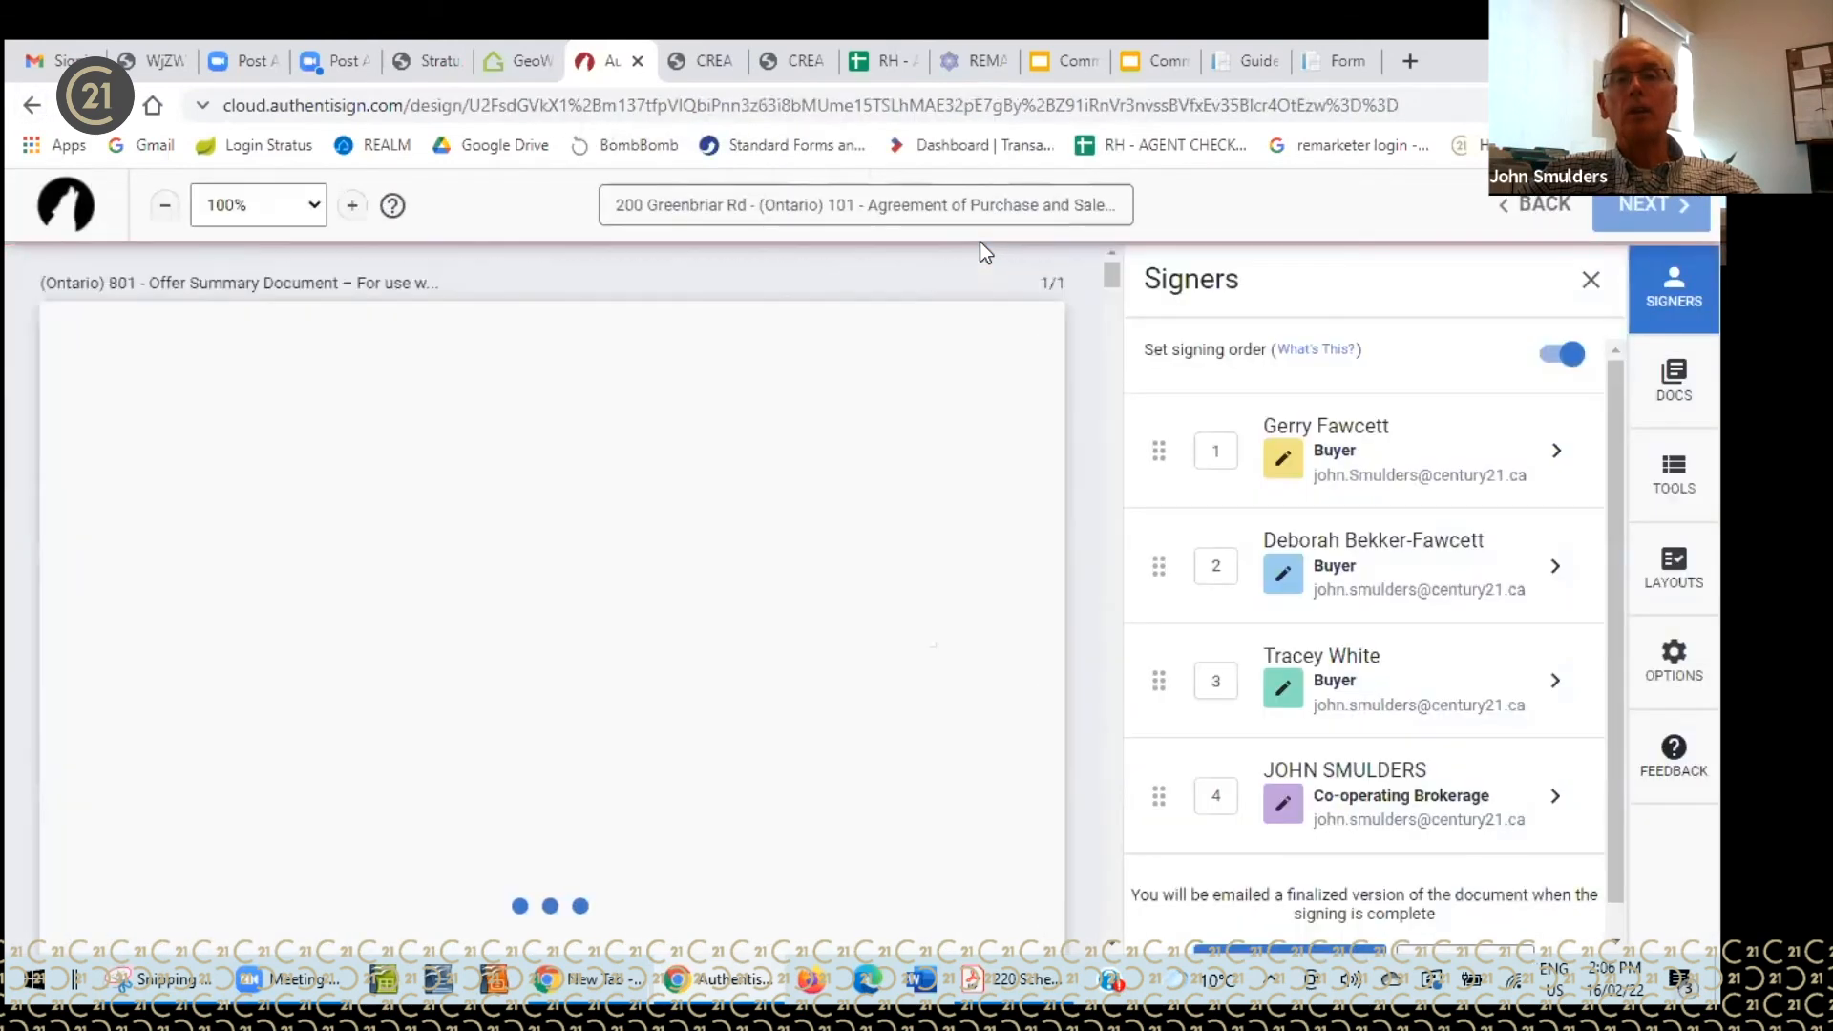
pyautogui.click(34, 107)
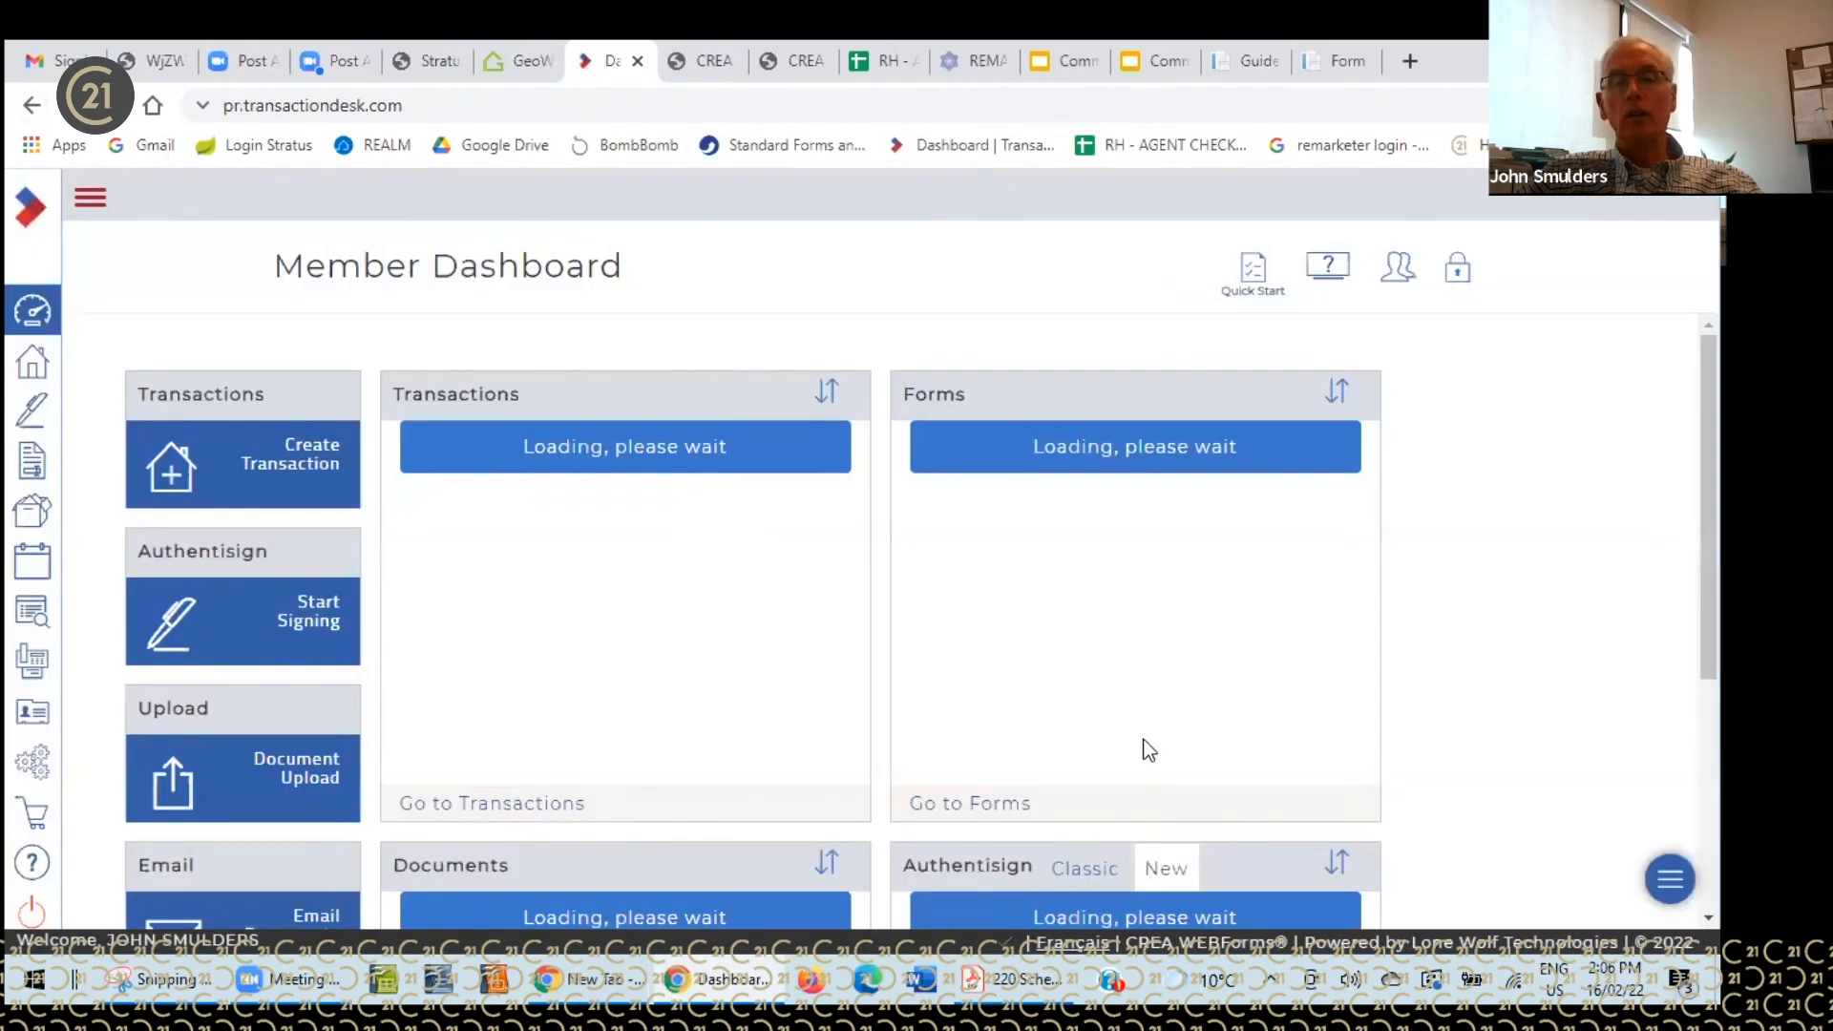
pyautogui.scroll(-4, 1217, 718)
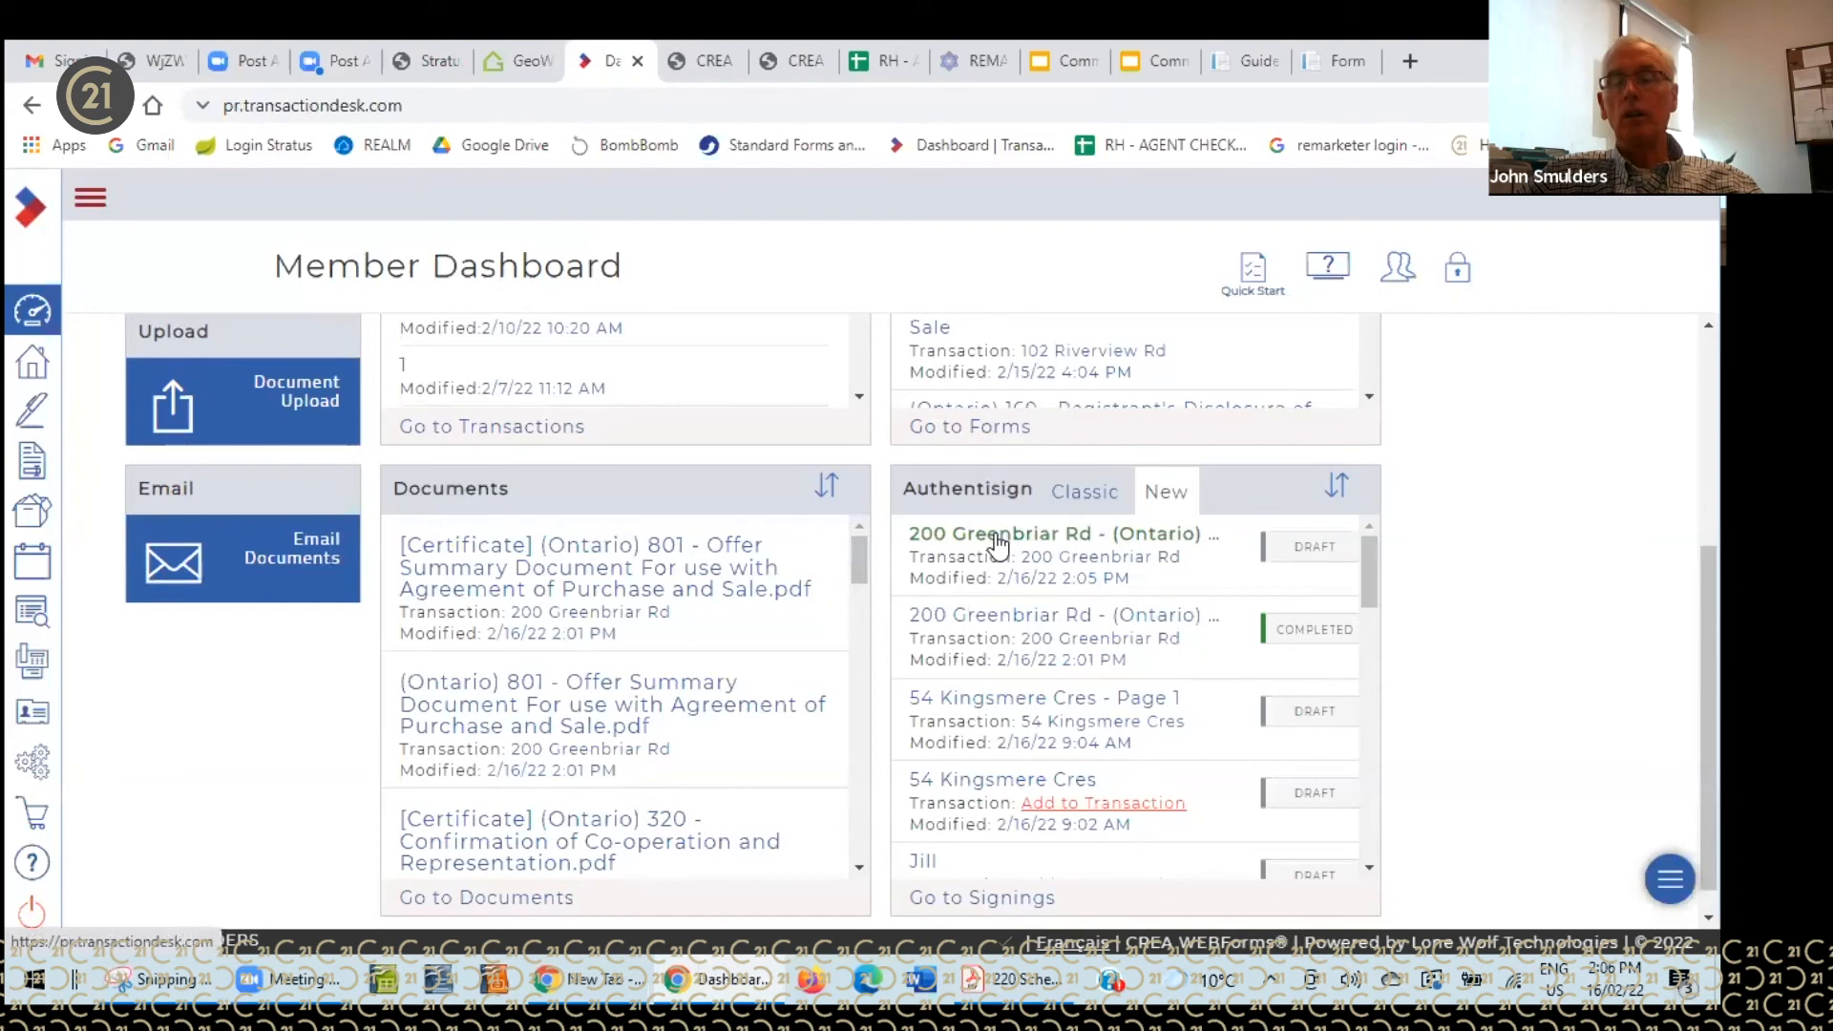
pyautogui.click(998, 535)
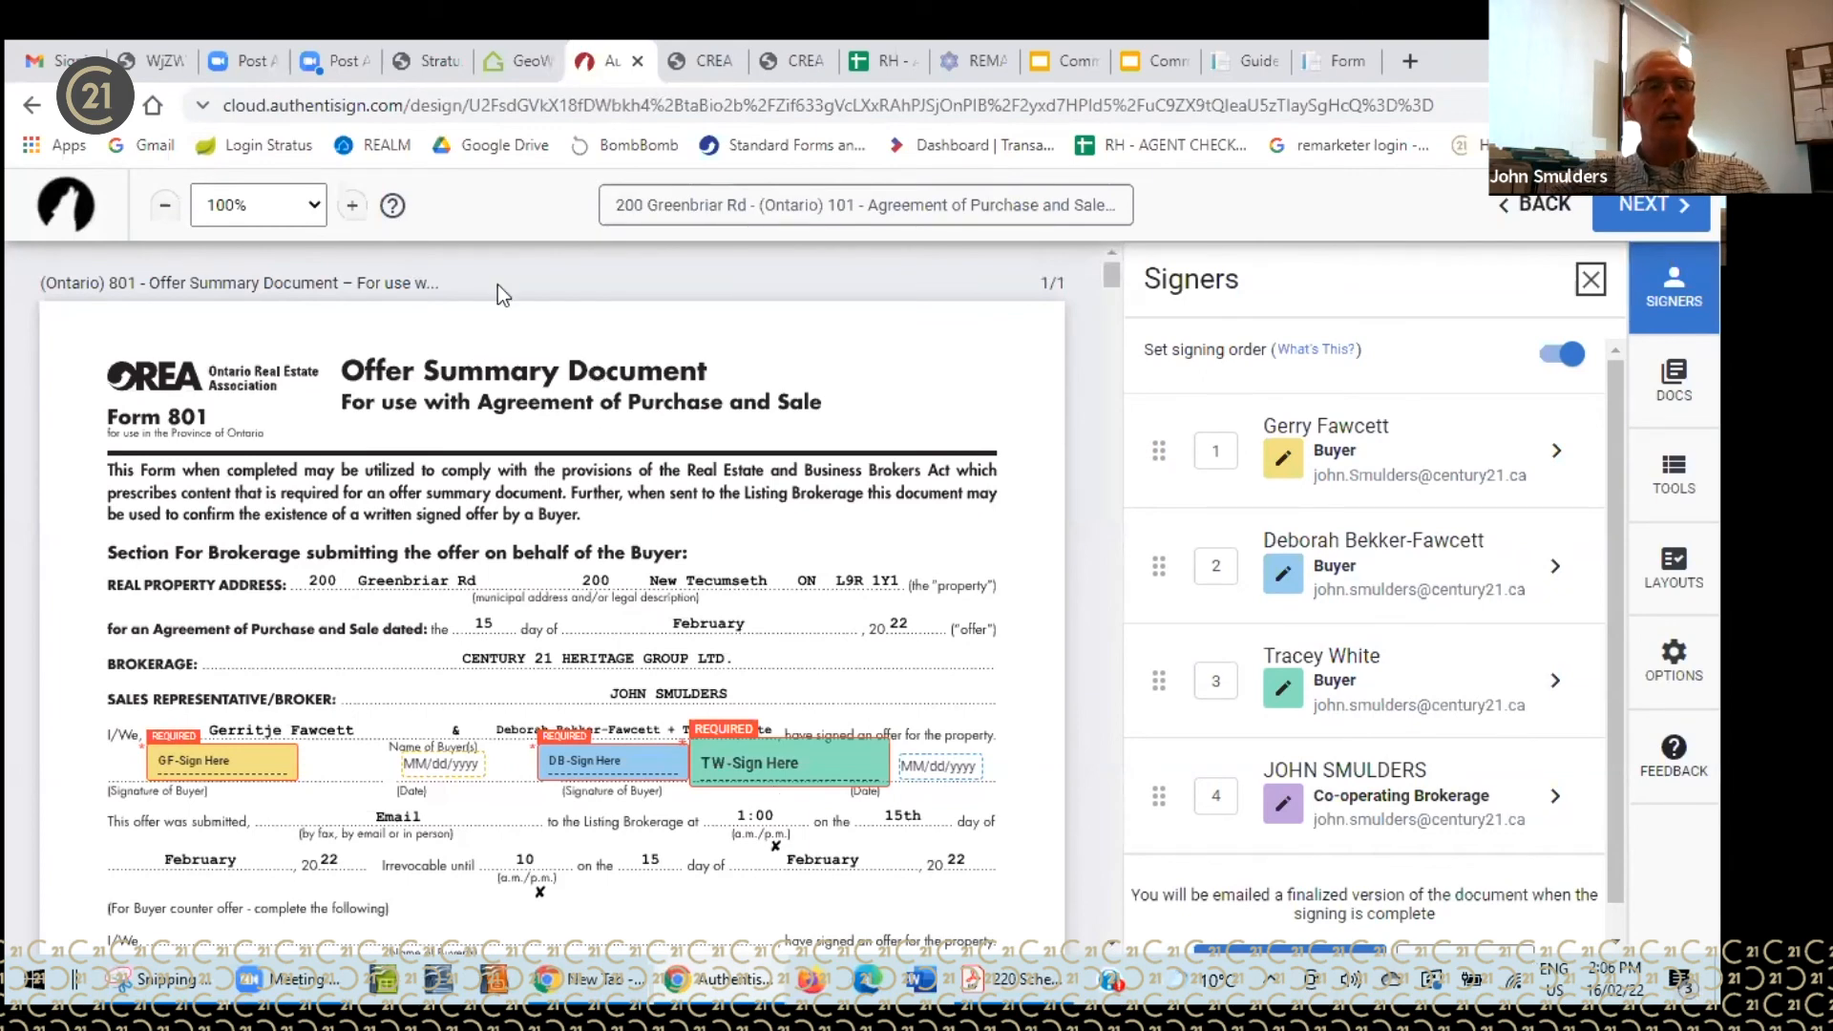
pyautogui.click(32, 105)
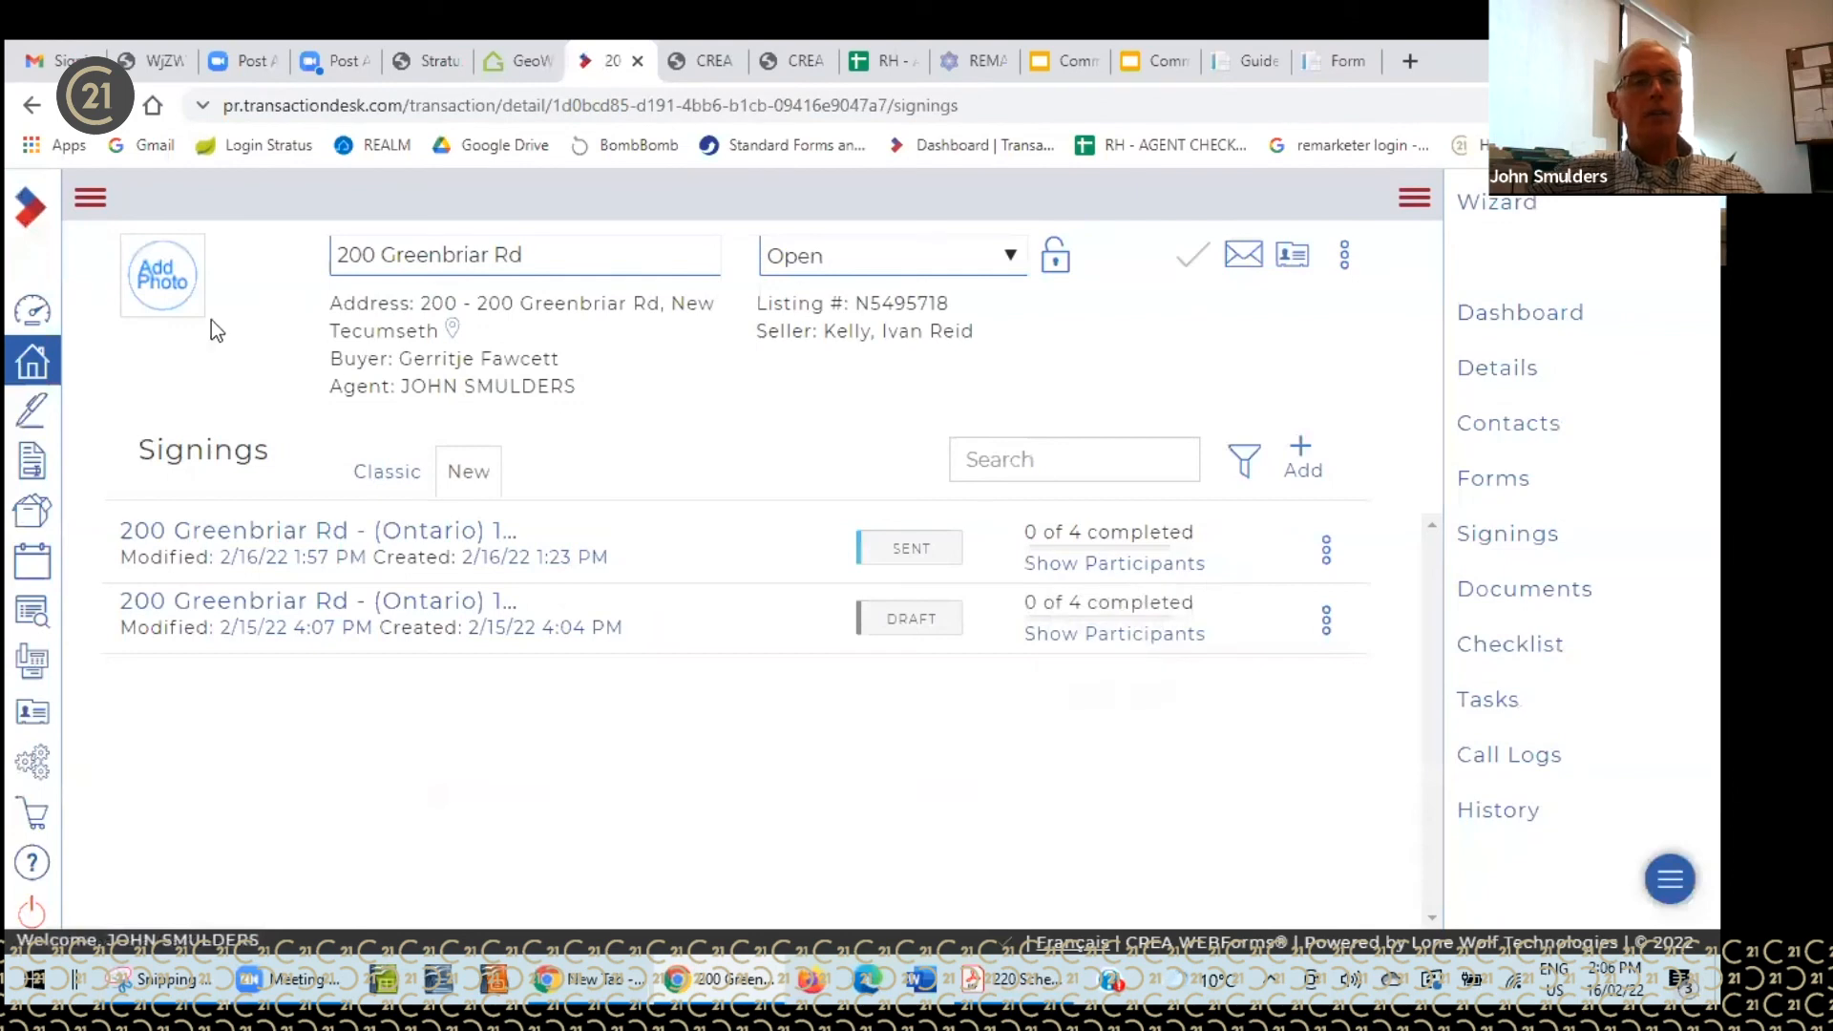
pyautogui.click(42, 303)
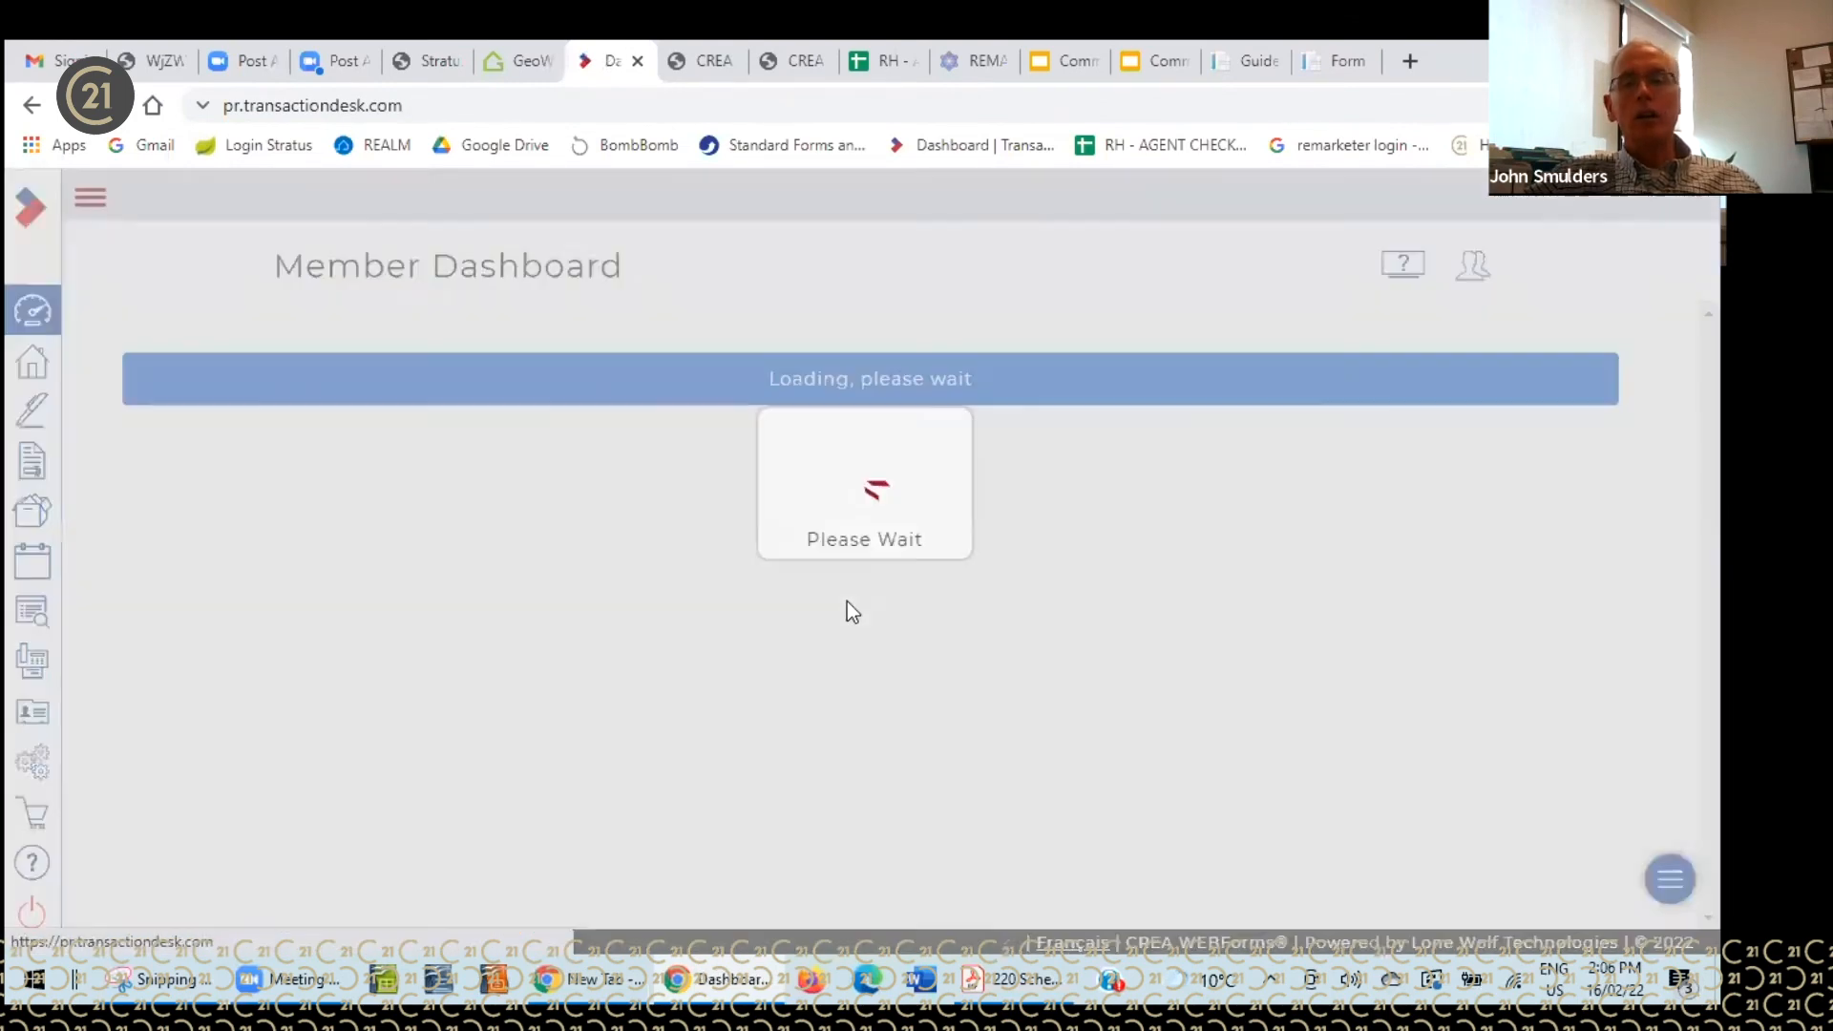
pyautogui.scroll(-3, 1186, 643)
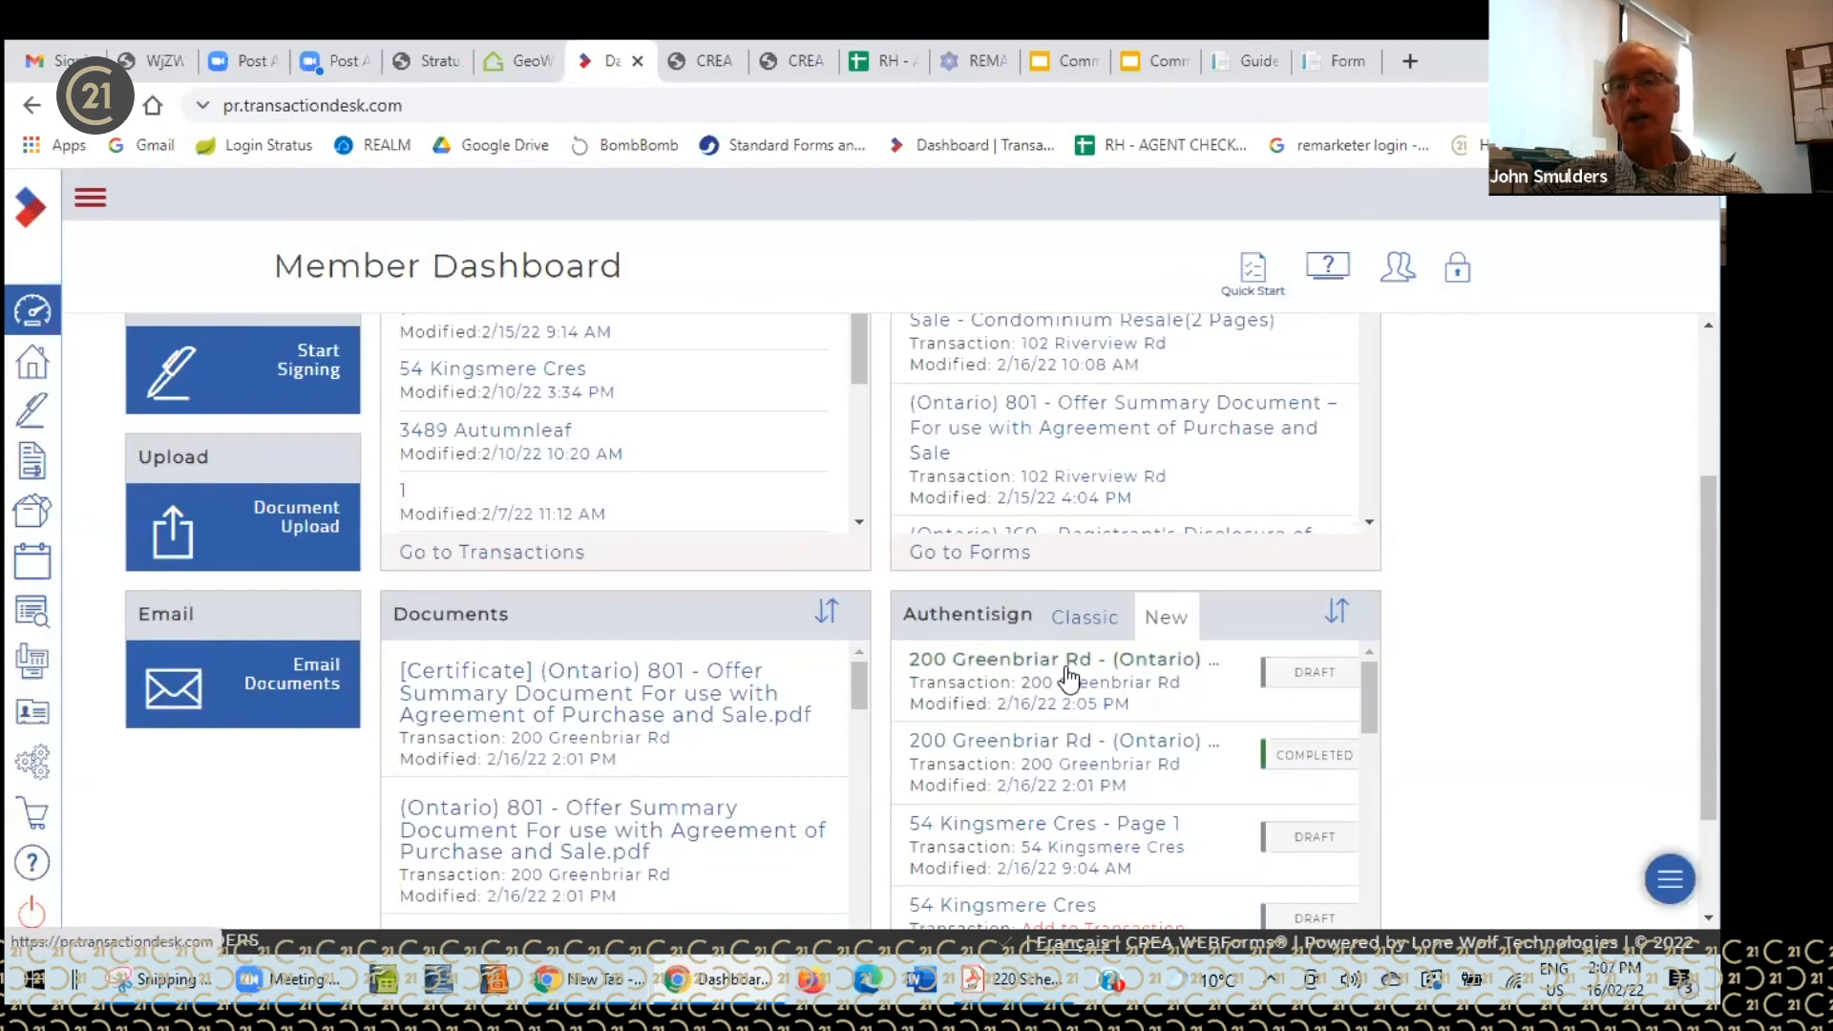
pyautogui.click(1058, 739)
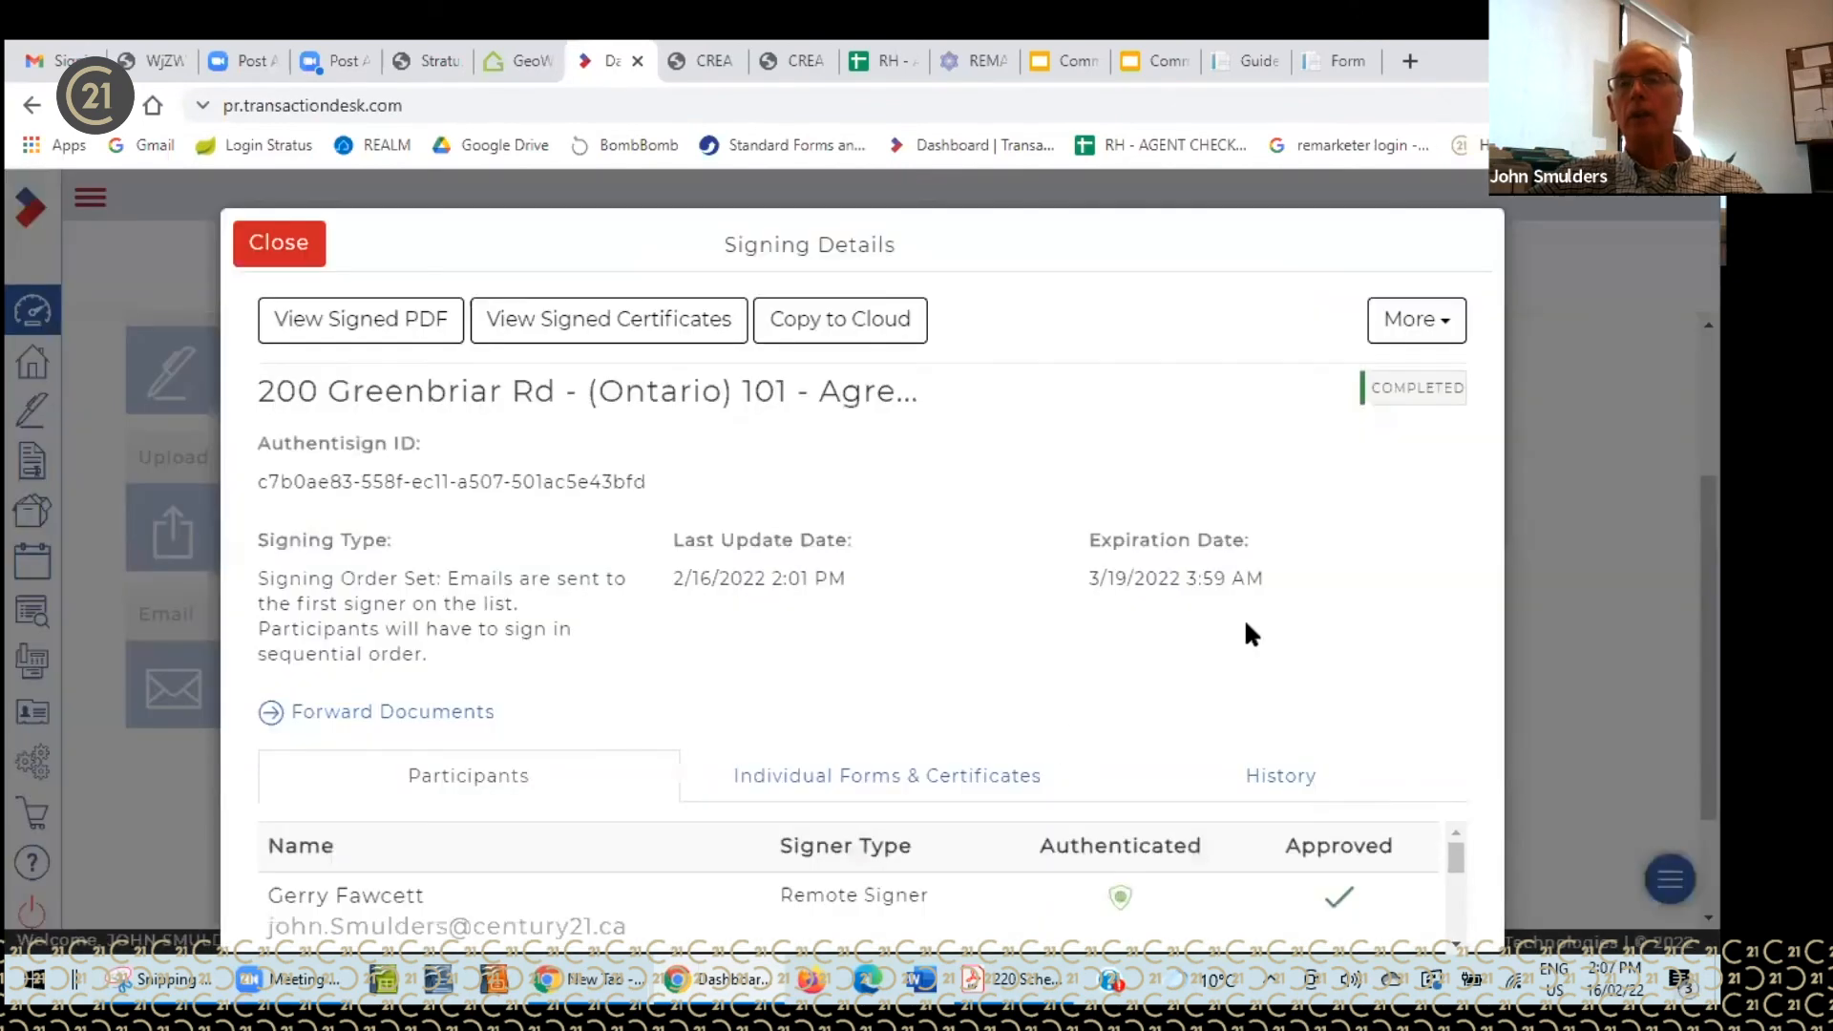
pyautogui.click(1444, 330)
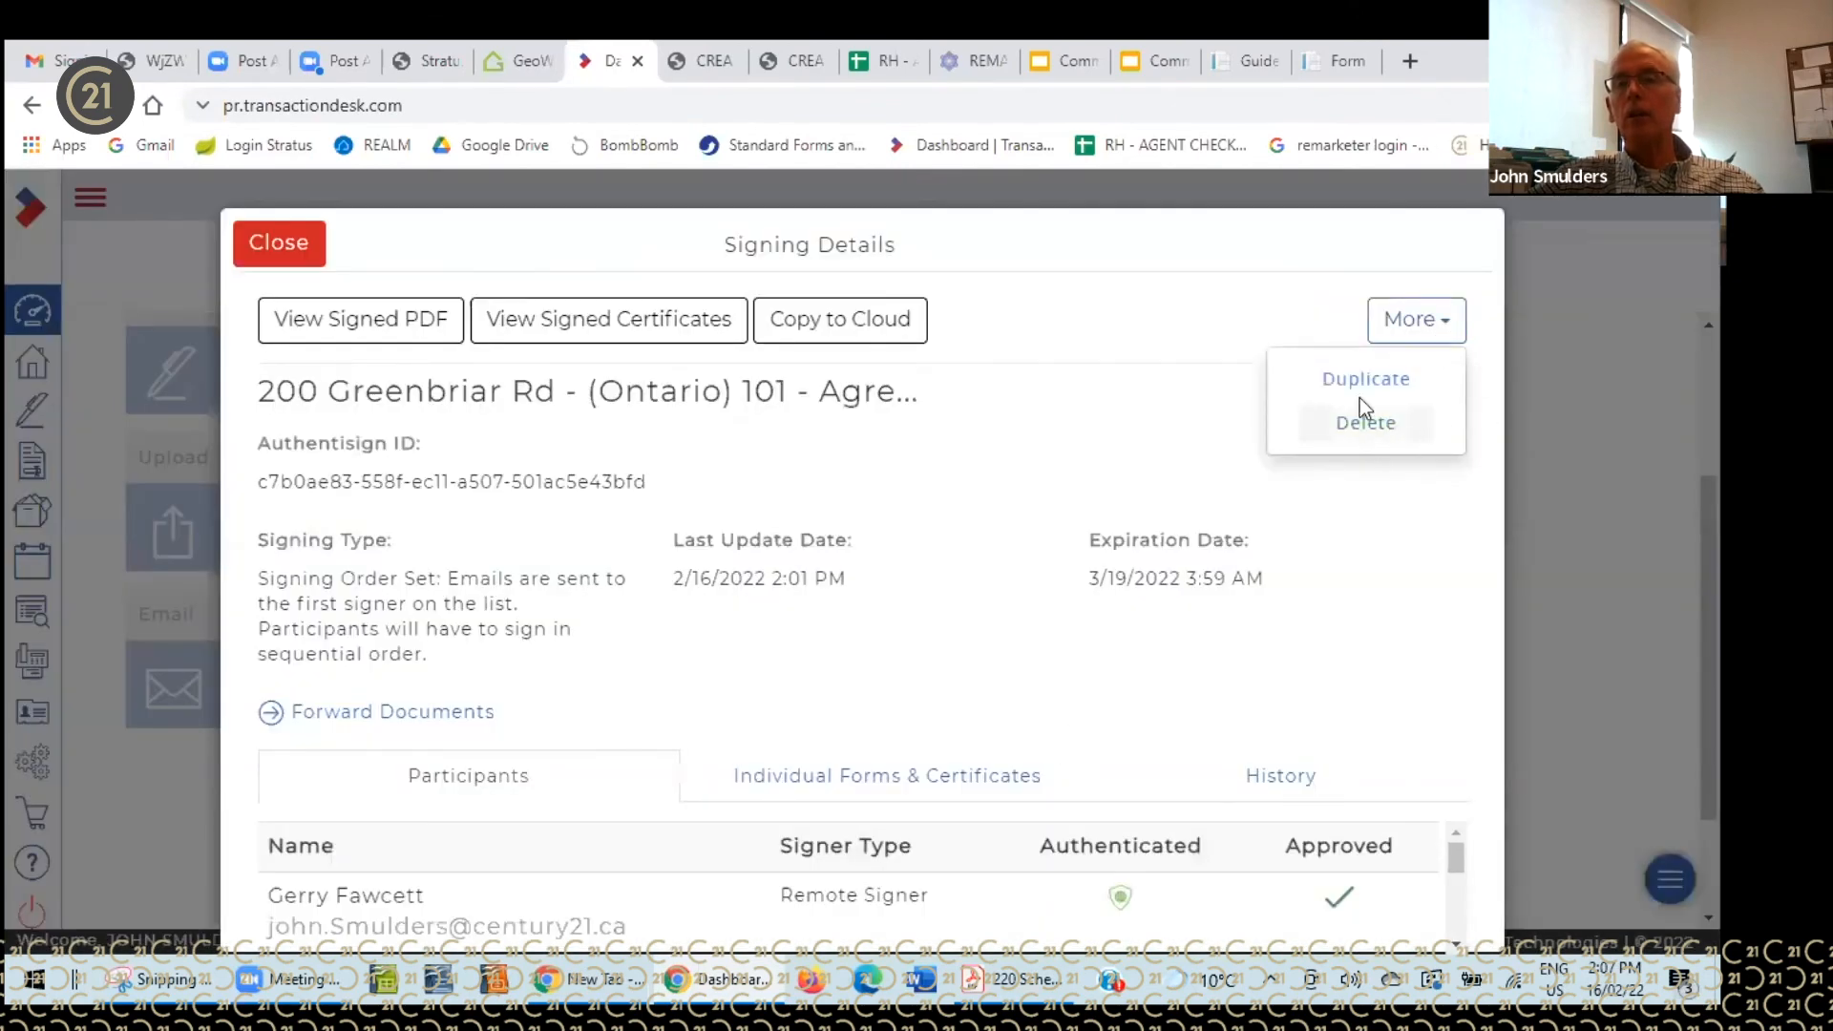
pyautogui.click(296, 244)
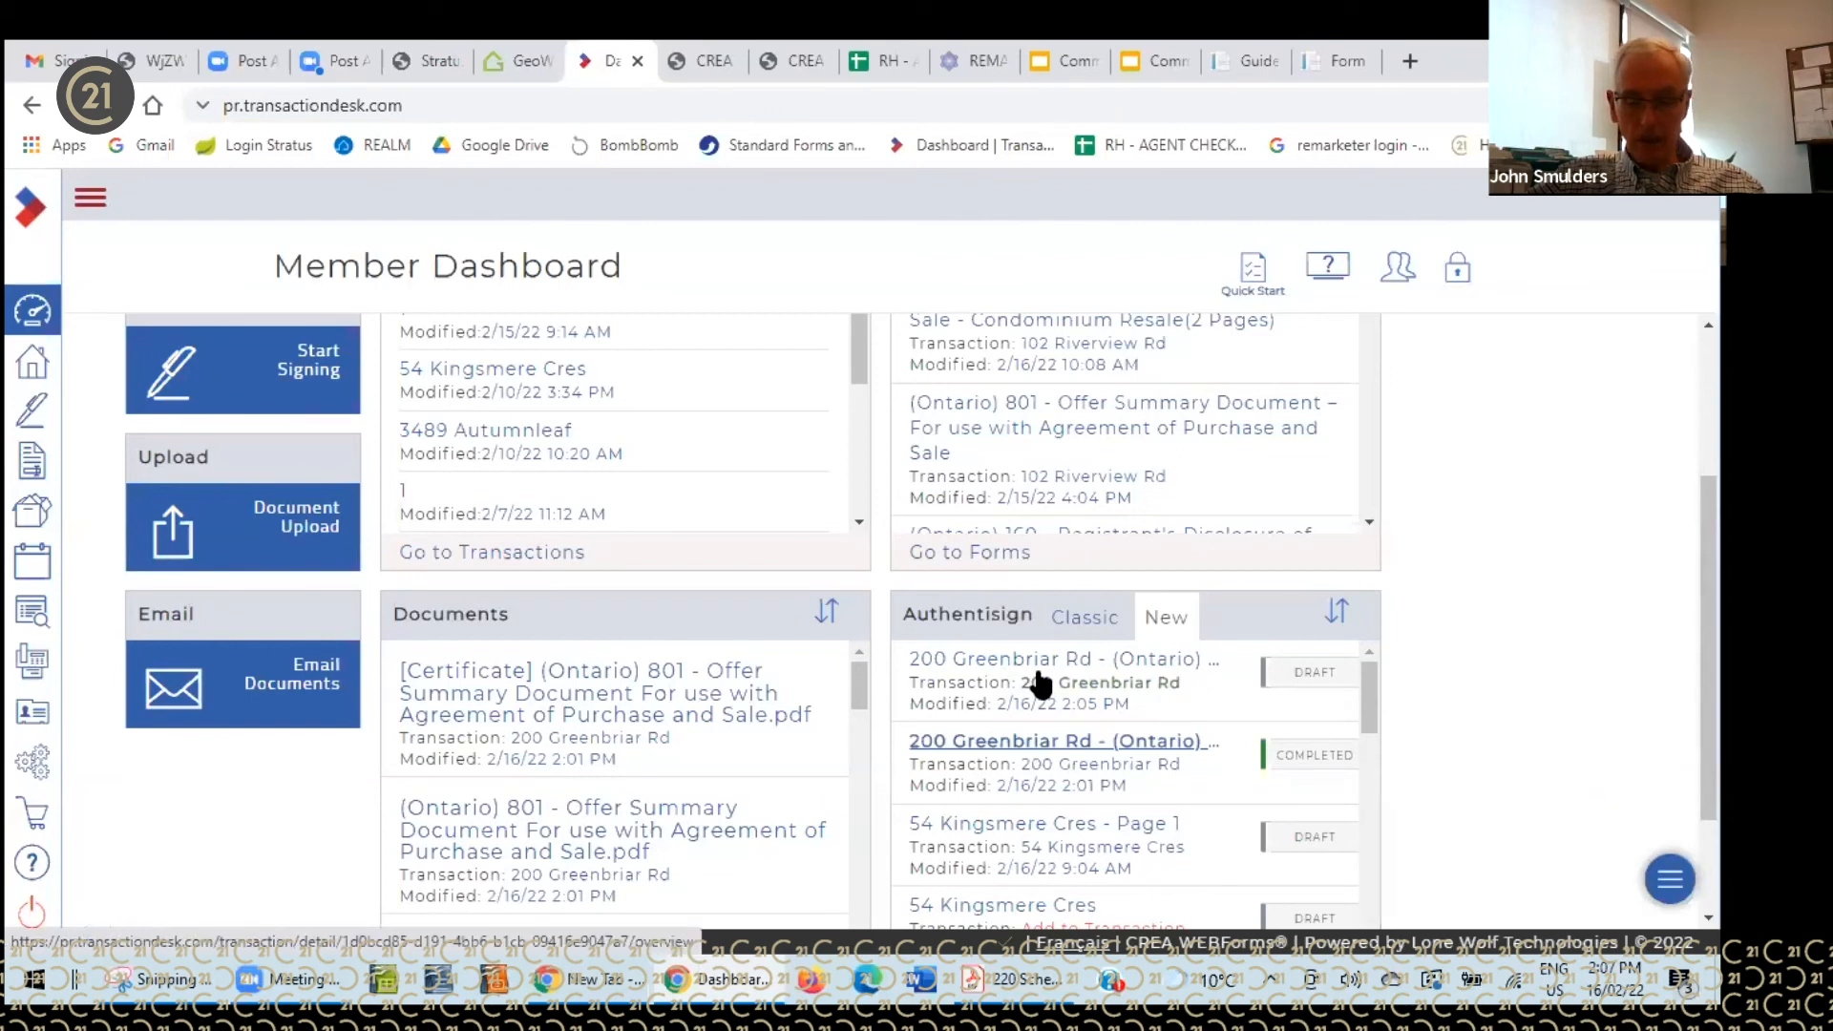
pyautogui.click(1053, 752)
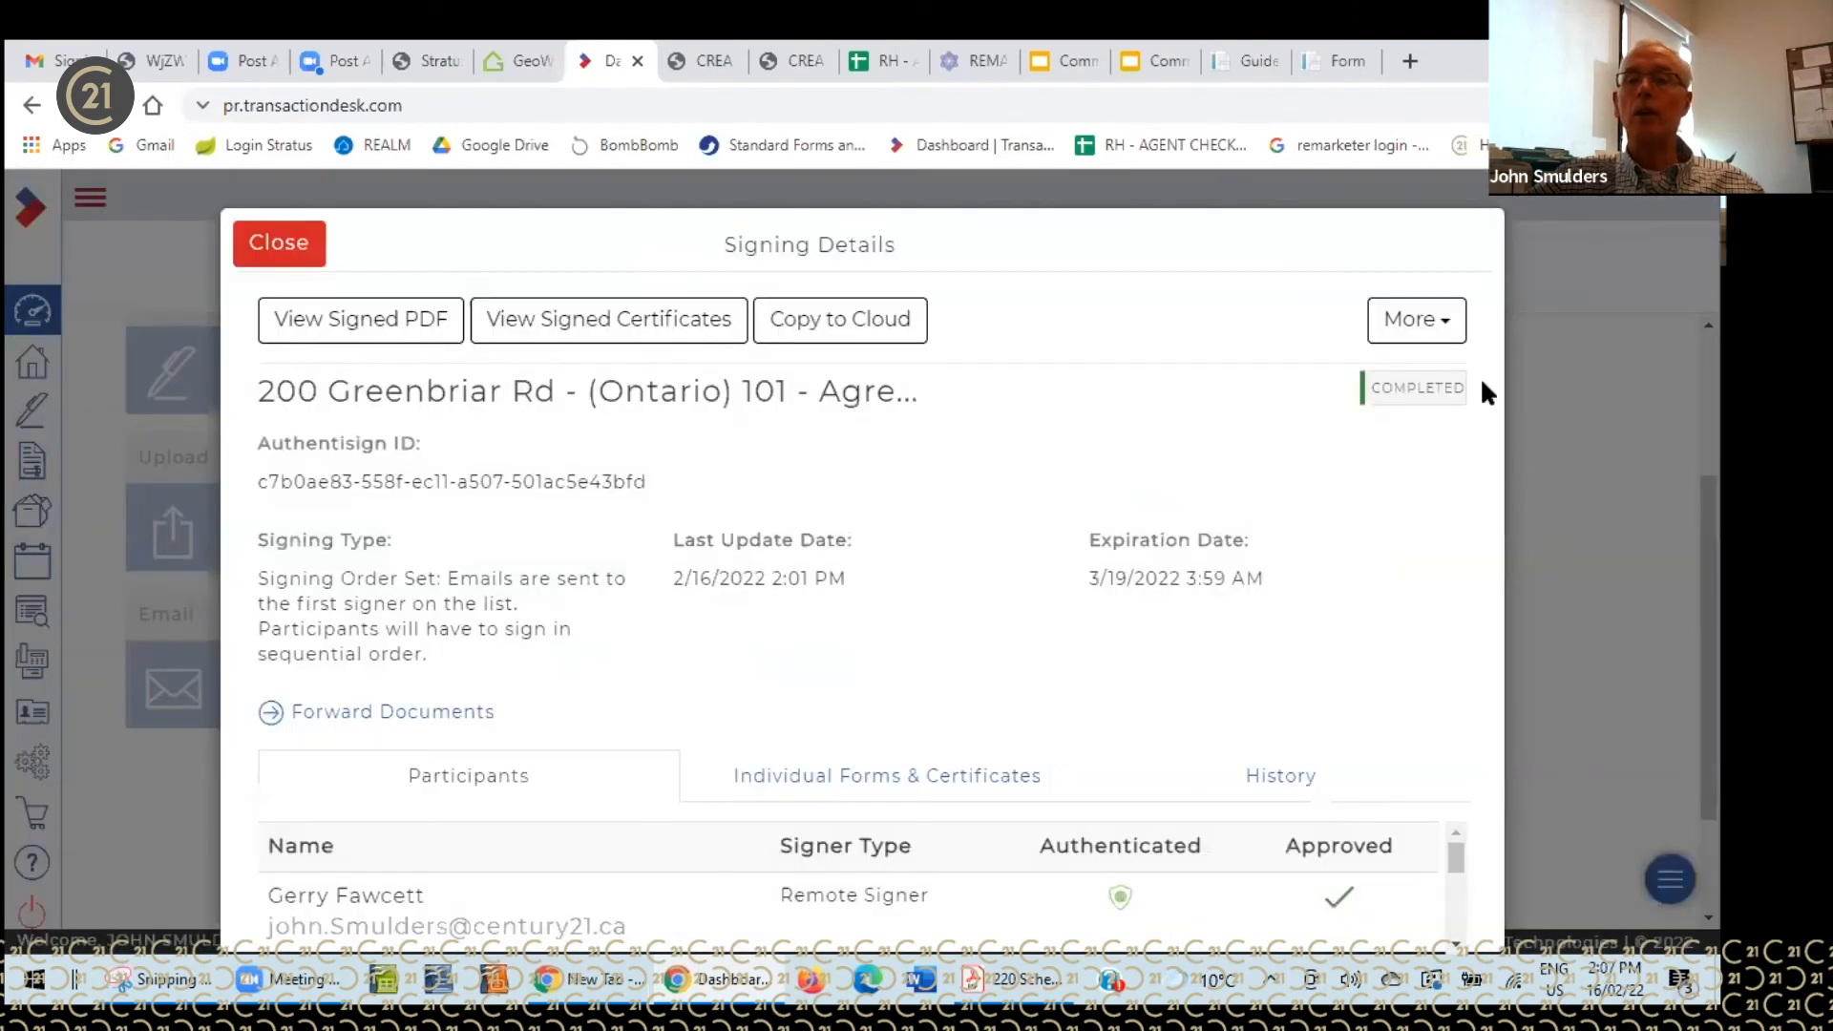
pyautogui.click(1449, 324)
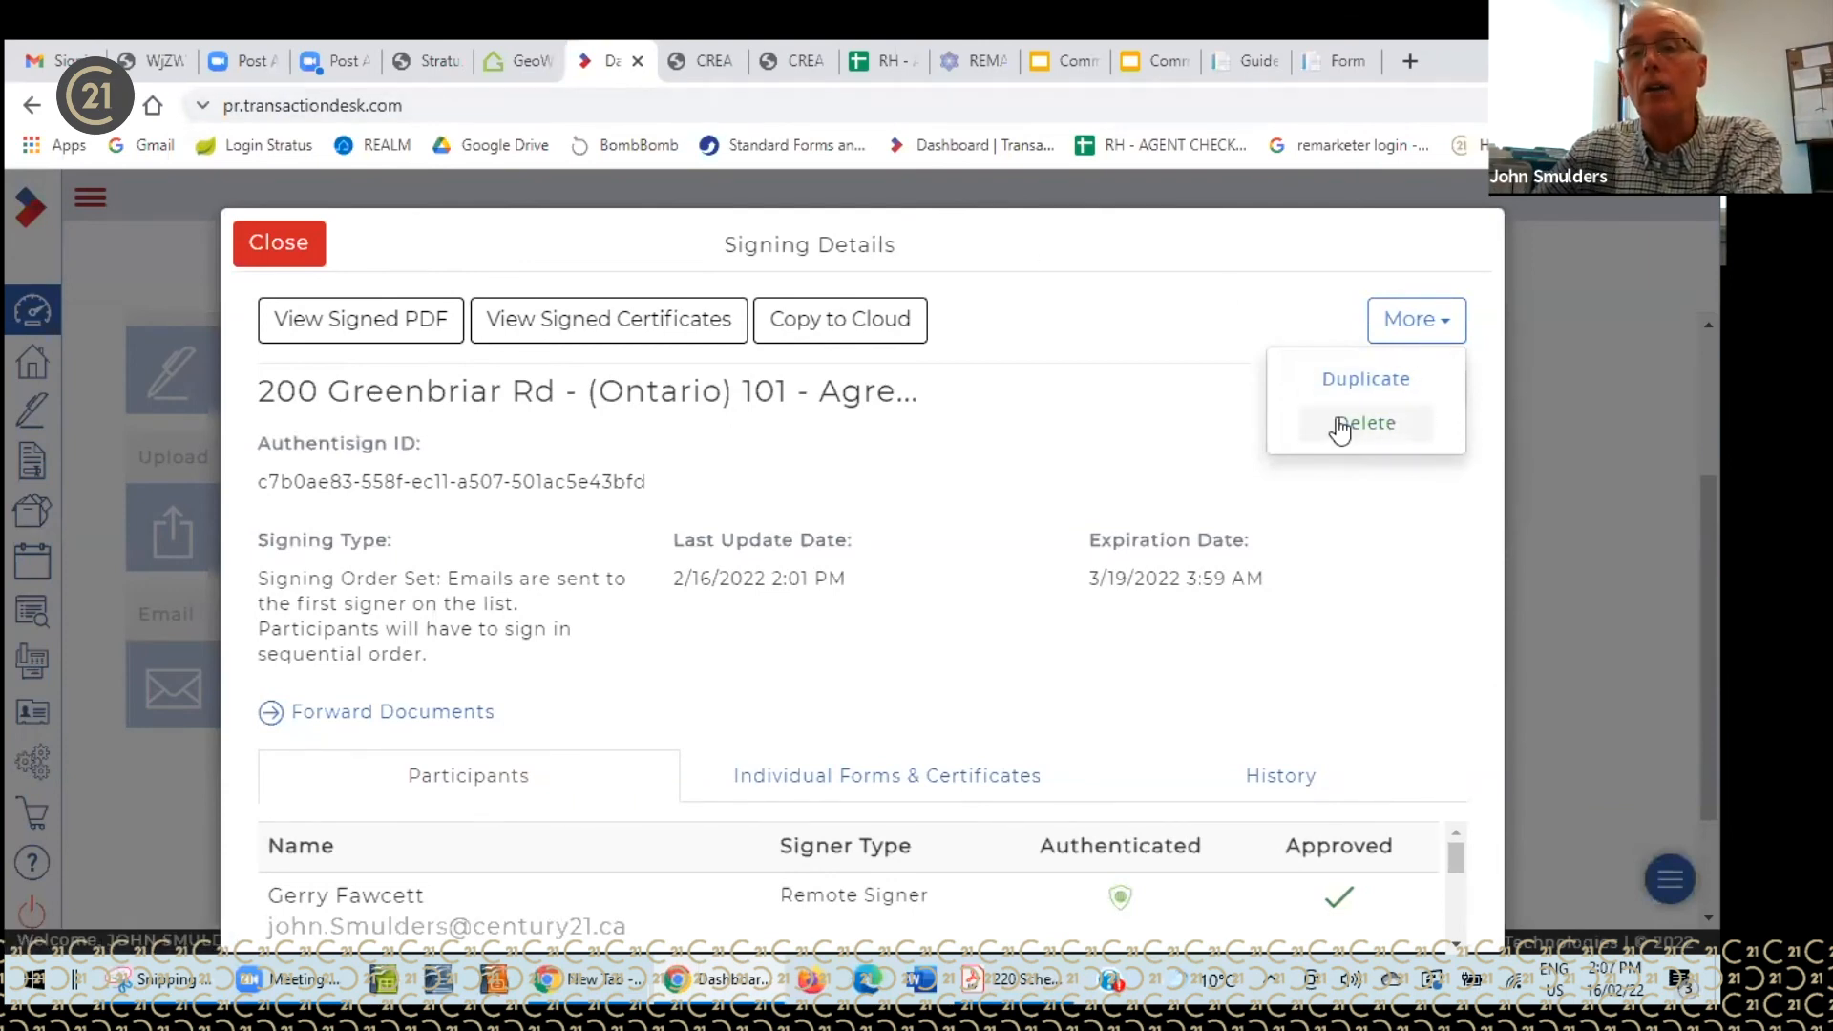
pyautogui.click(279, 234)
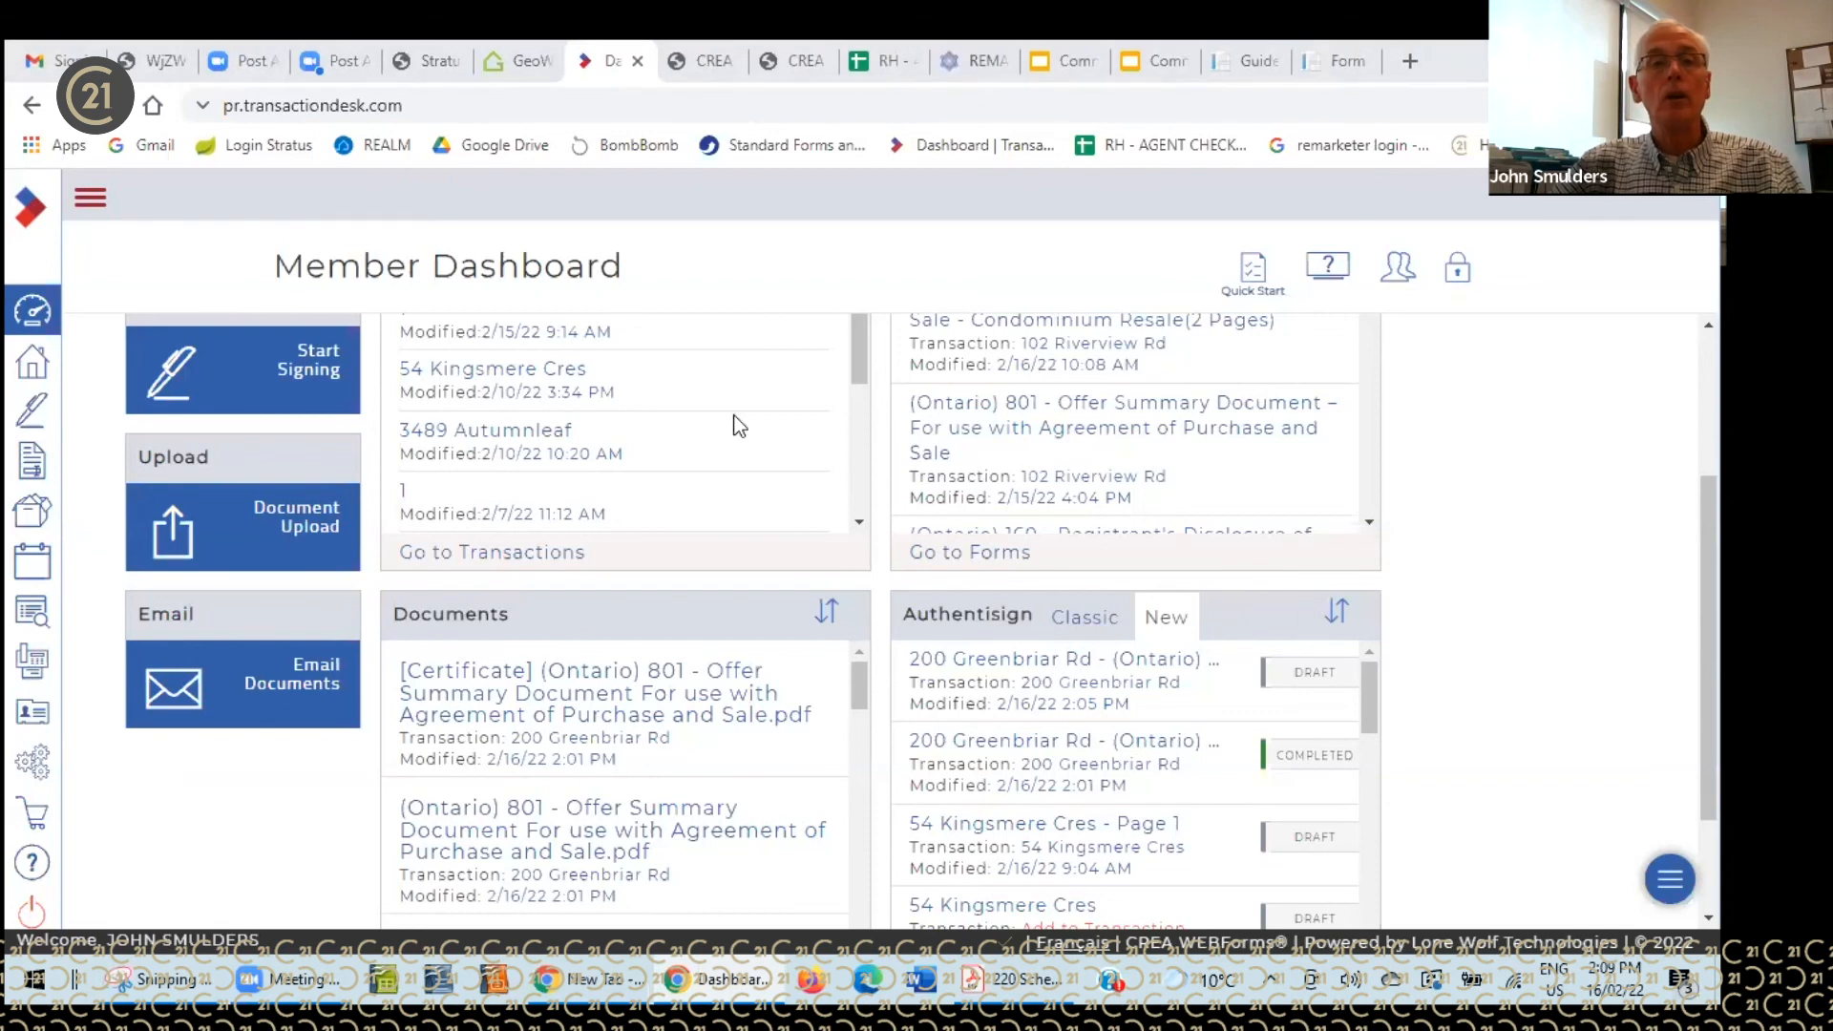
pyautogui.scroll(3, 771, 460)
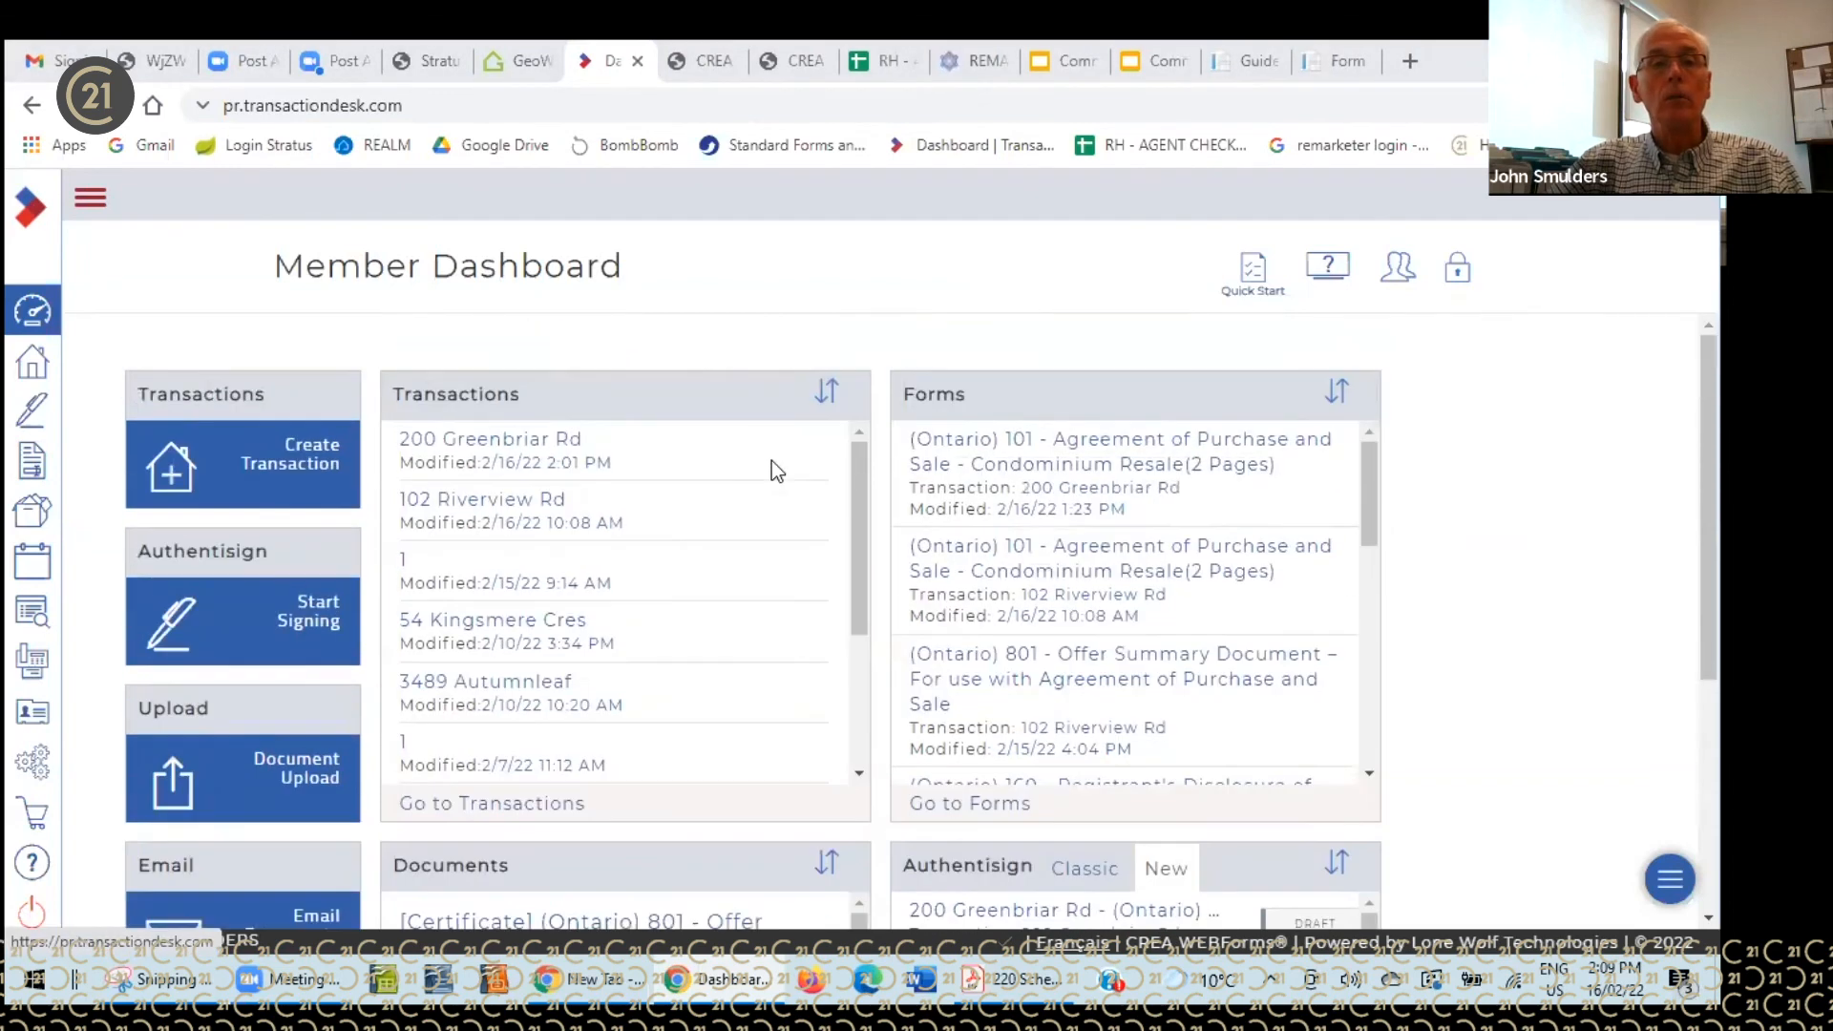
pyautogui.click(1122, 459)
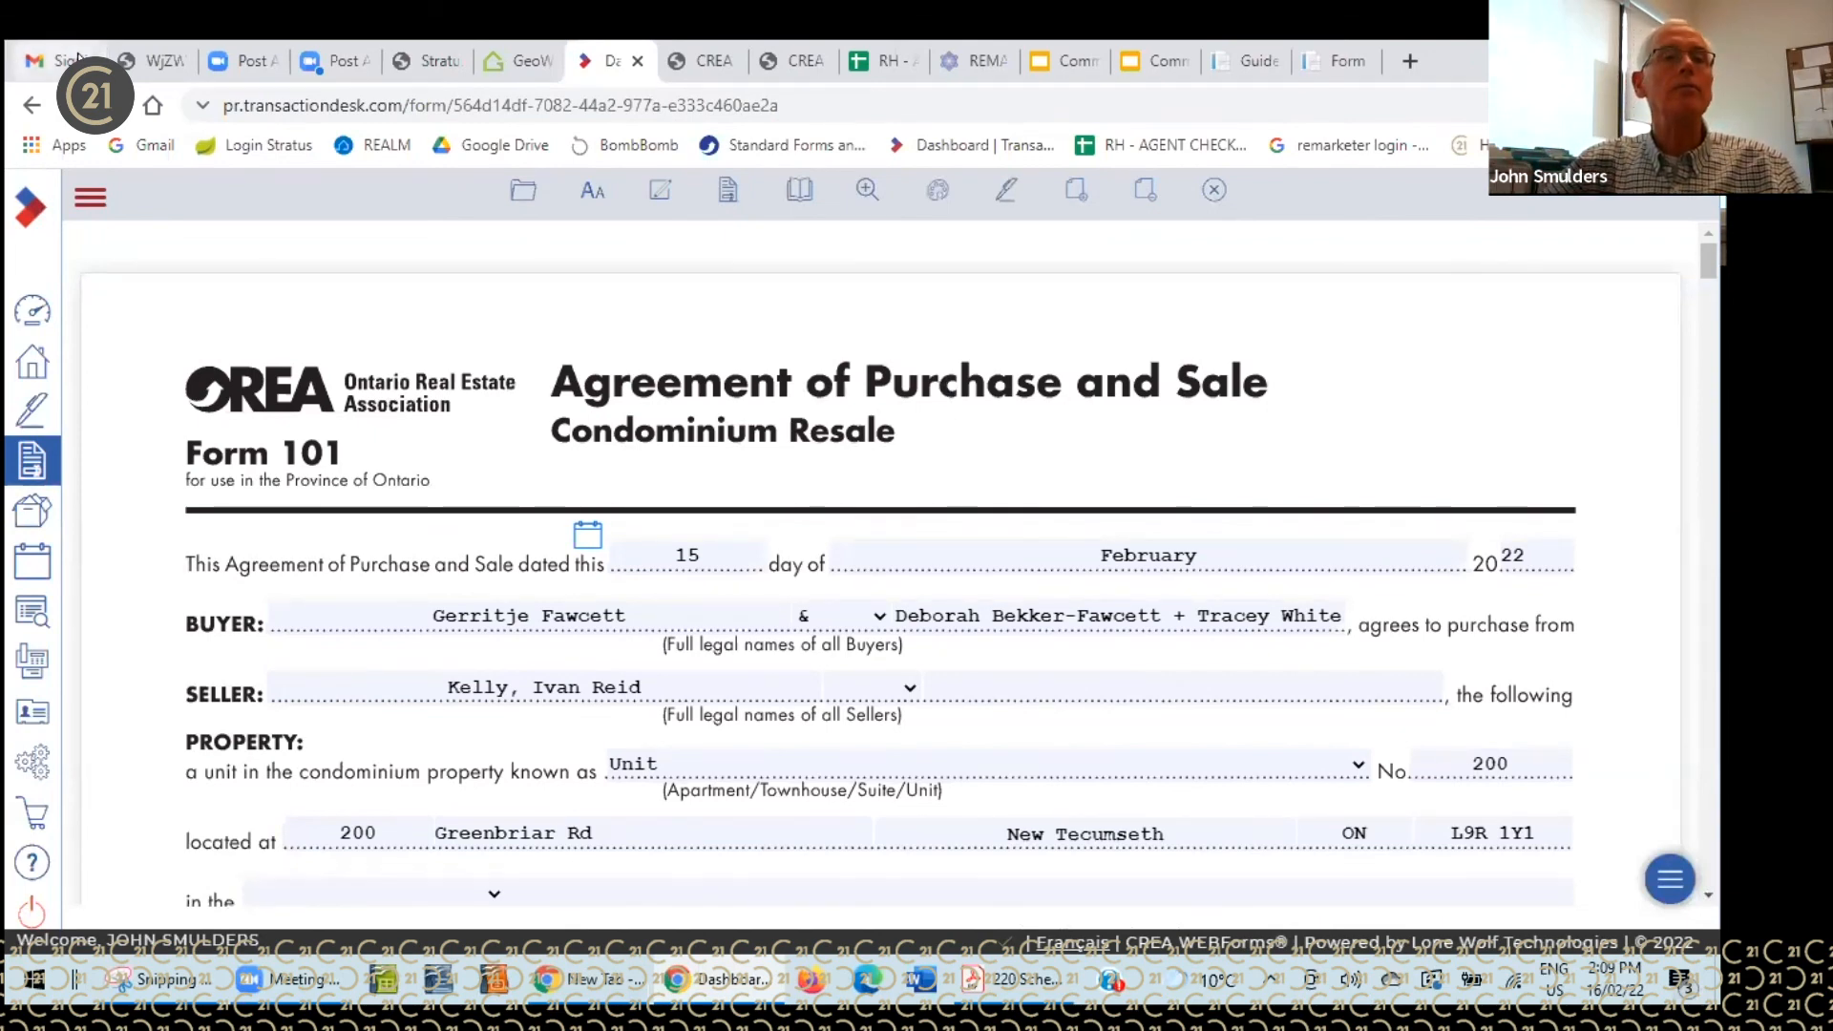
pyautogui.click(29, 60)
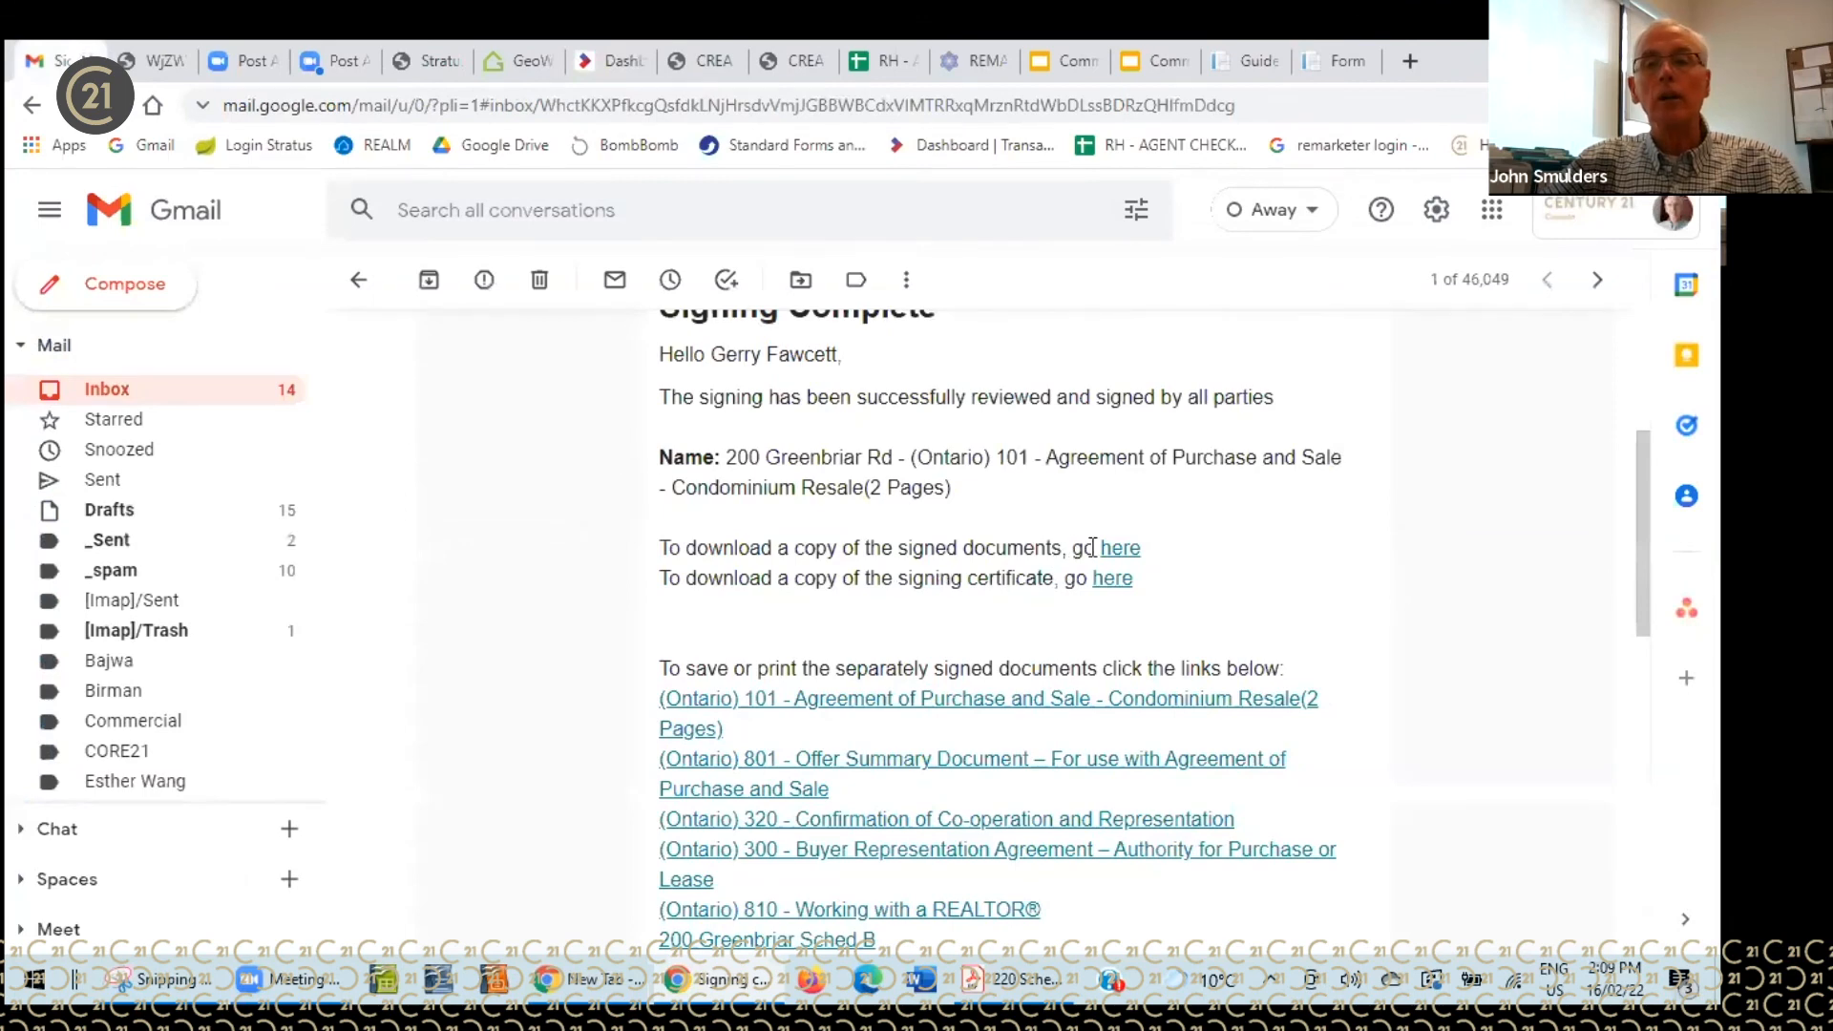